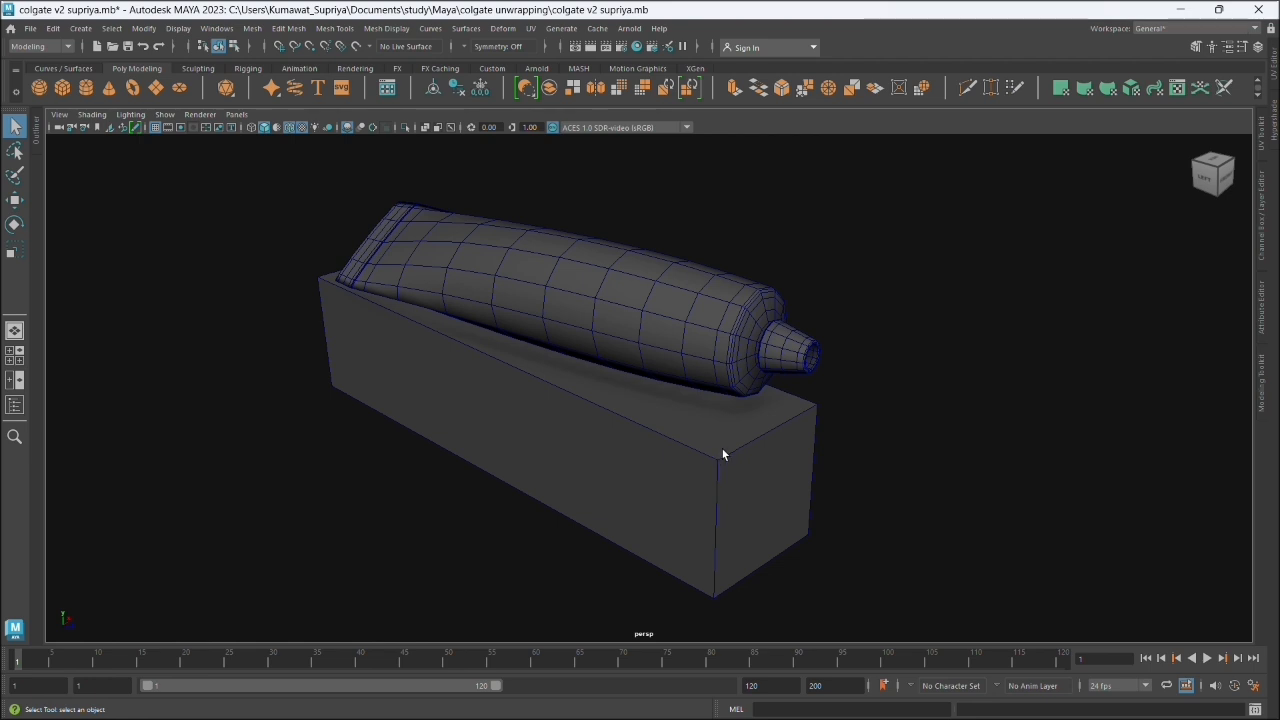
# - Examine the tube and box models from several angles and view the front packaging reference image
pyautogui.moveTo(877, 417); pyautogui.dragTo(329, 409)
pyautogui.moveTo(714, 340); pyautogui.dragTo(686, 351)
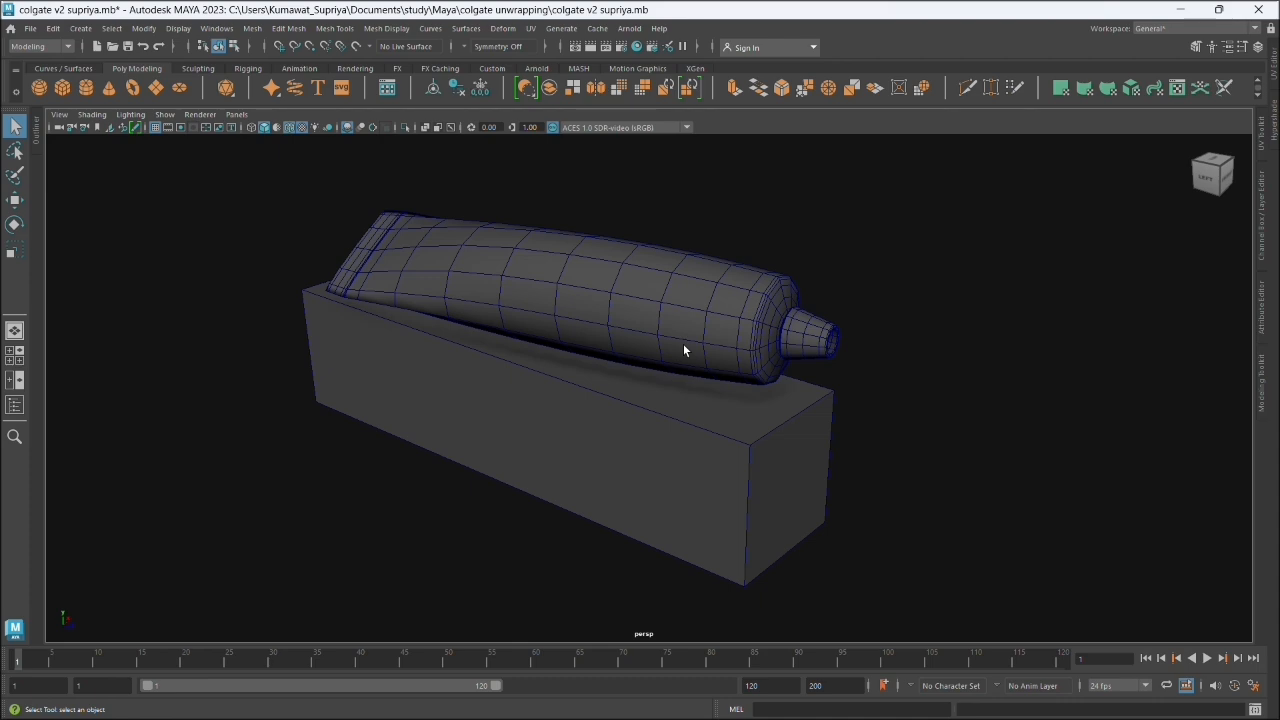
pyautogui.moveTo(688, 348); pyautogui.dragTo(766, 389)
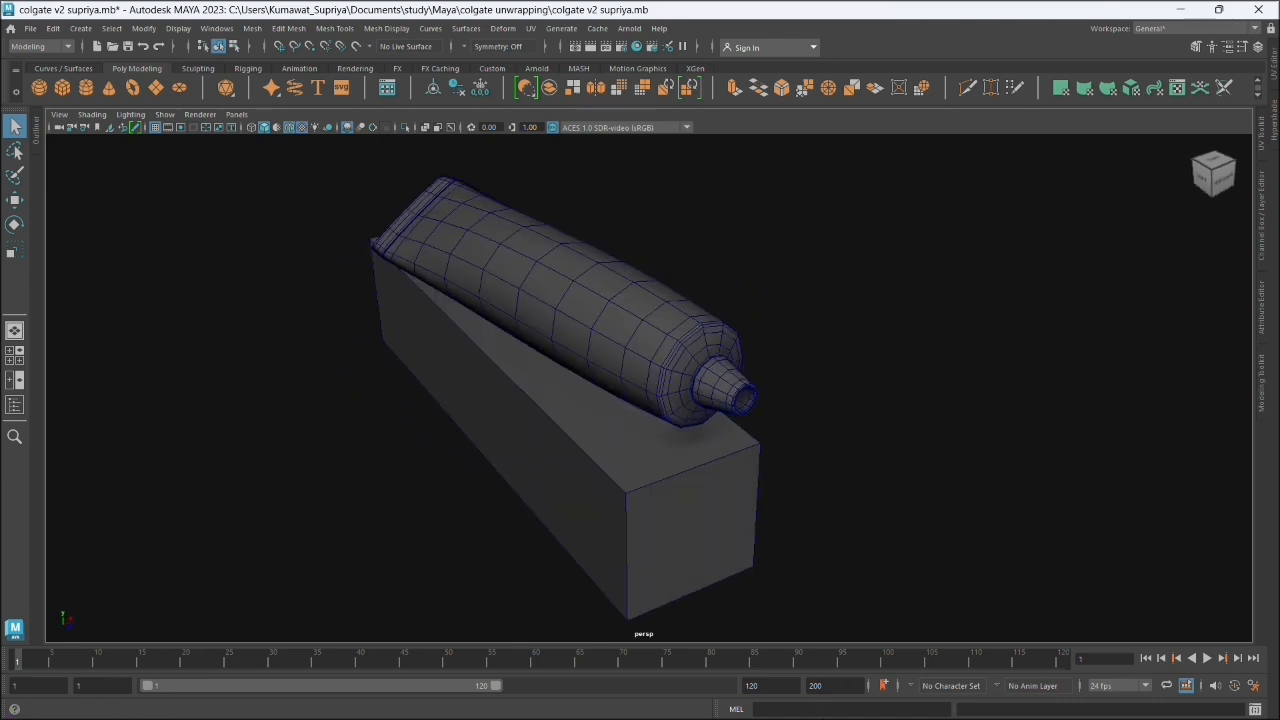
pyautogui.click(1182, 9)
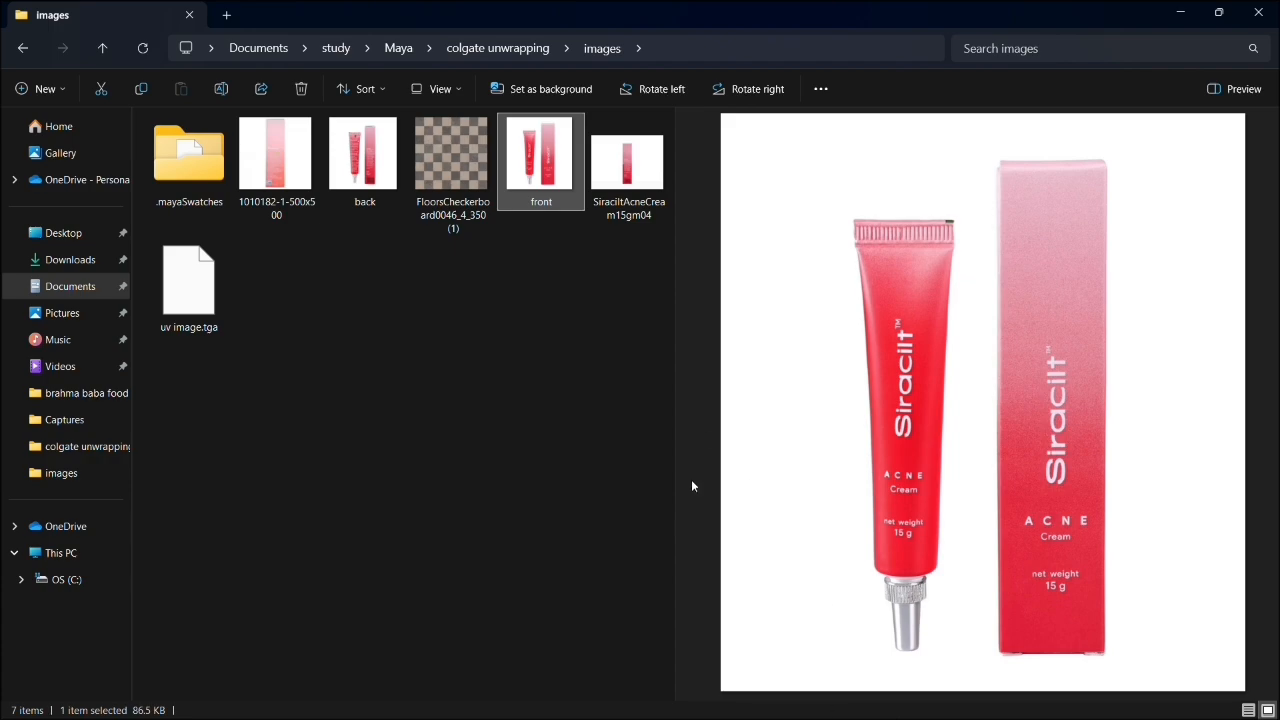
# - Switch to Chrome, search Google Images for "3d texture unwrapping" and open Wikipedia's cube UV mapping image
pyautogui.click(1180, 12)
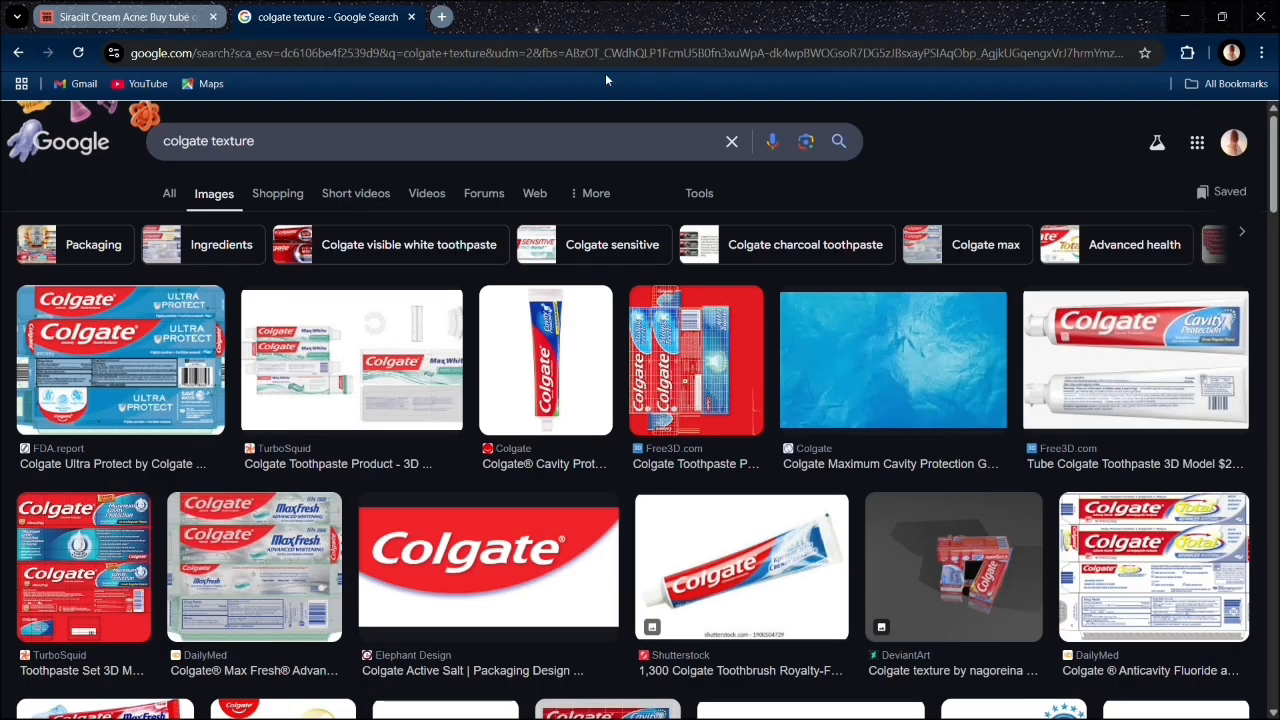
pyautogui.click(441, 17)
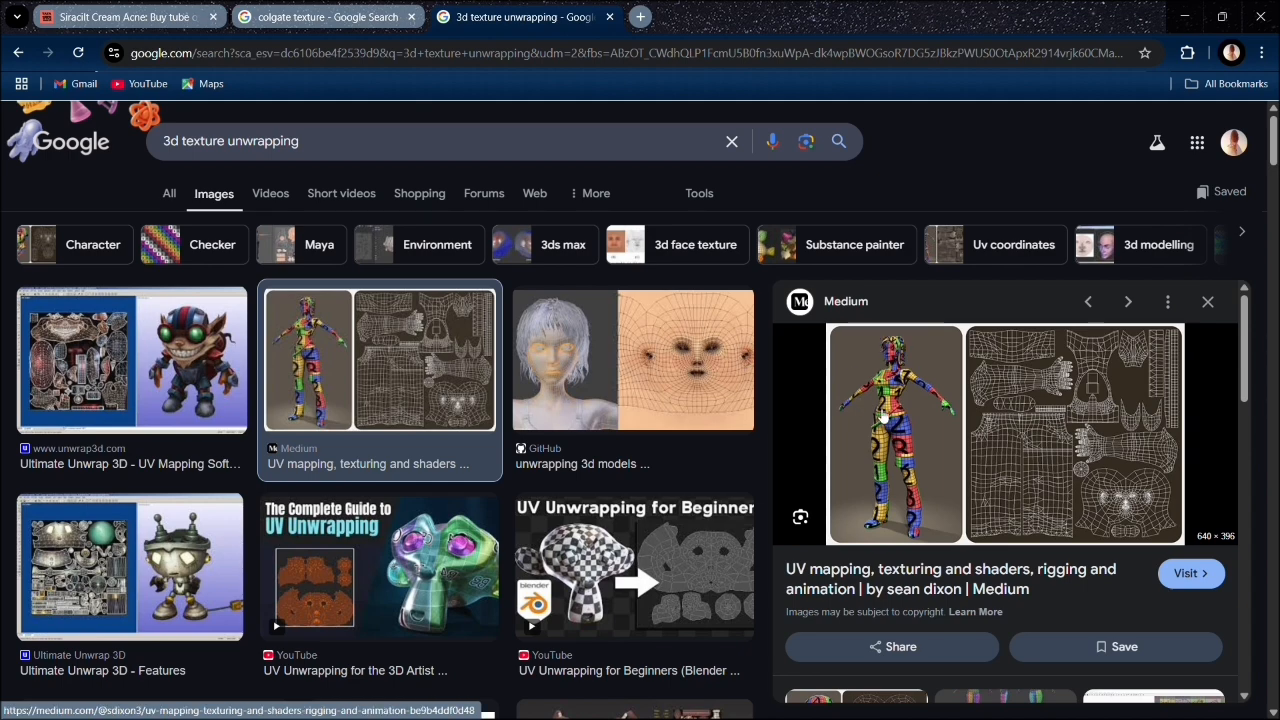
pyautogui.scroll(-3, 600, 482)
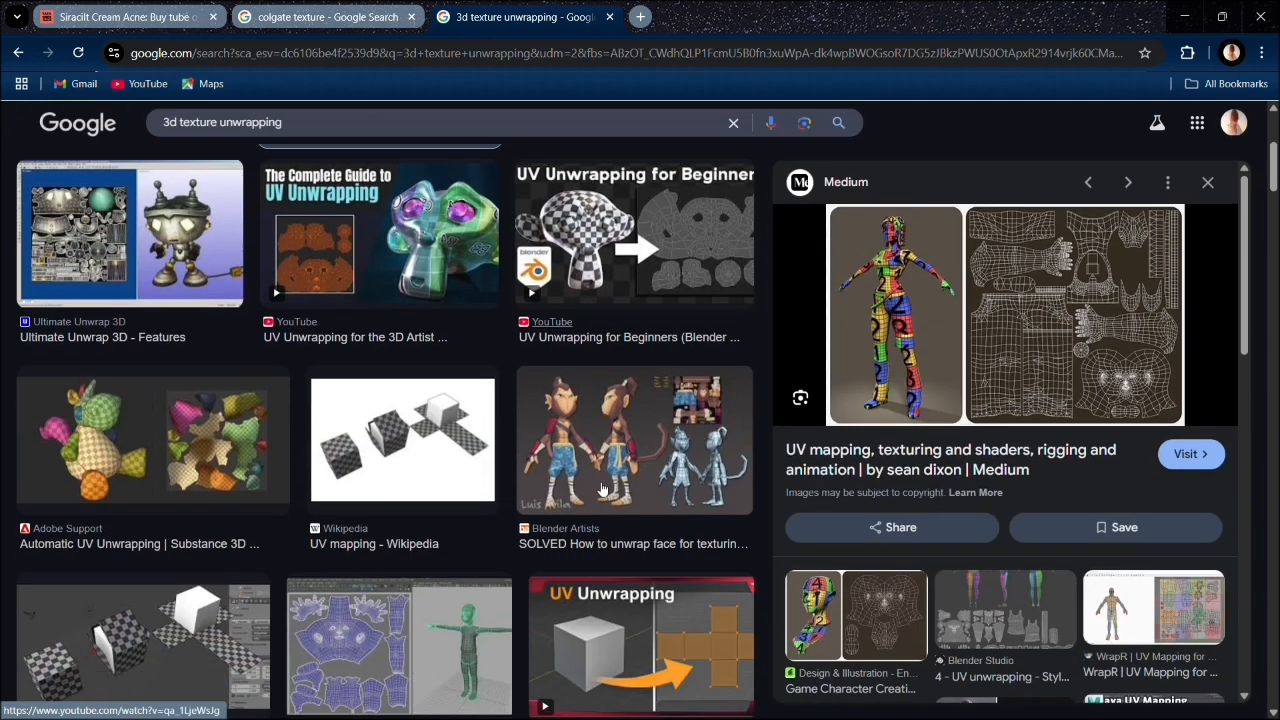
pyautogui.scroll(-1, 460, 487)
pyautogui.click(410, 445)
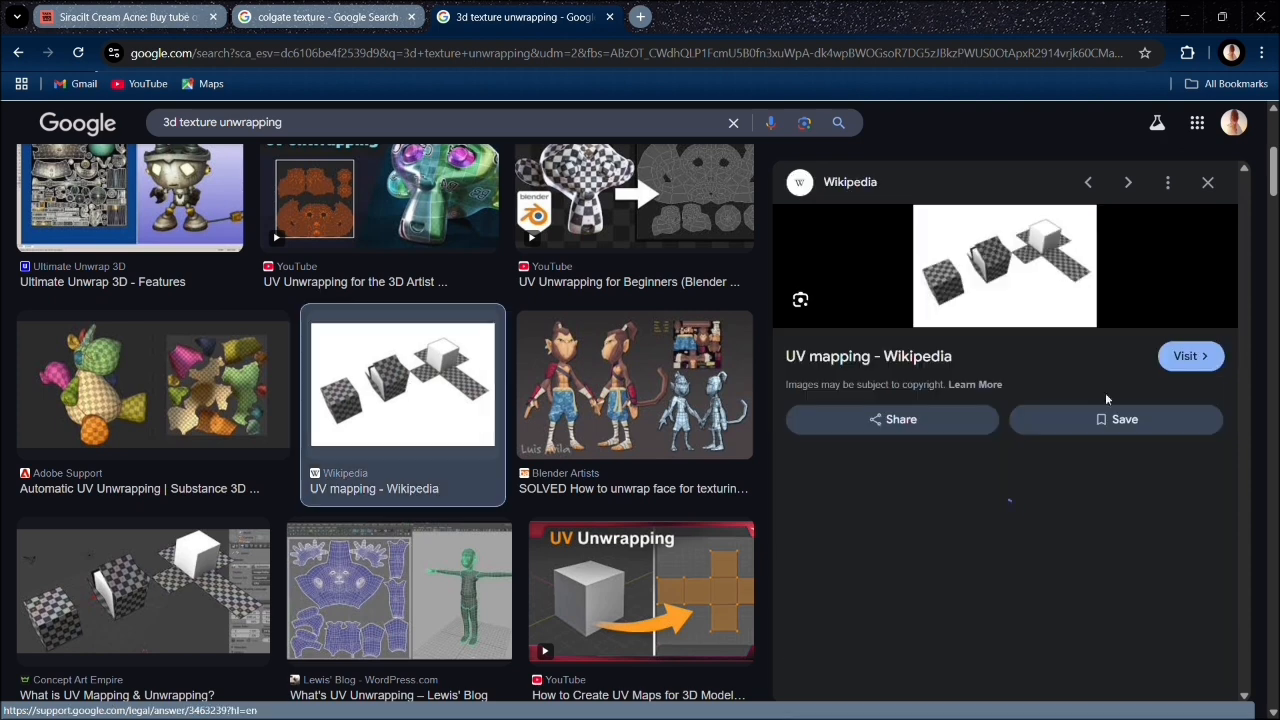
pyautogui.click(1056, 274)
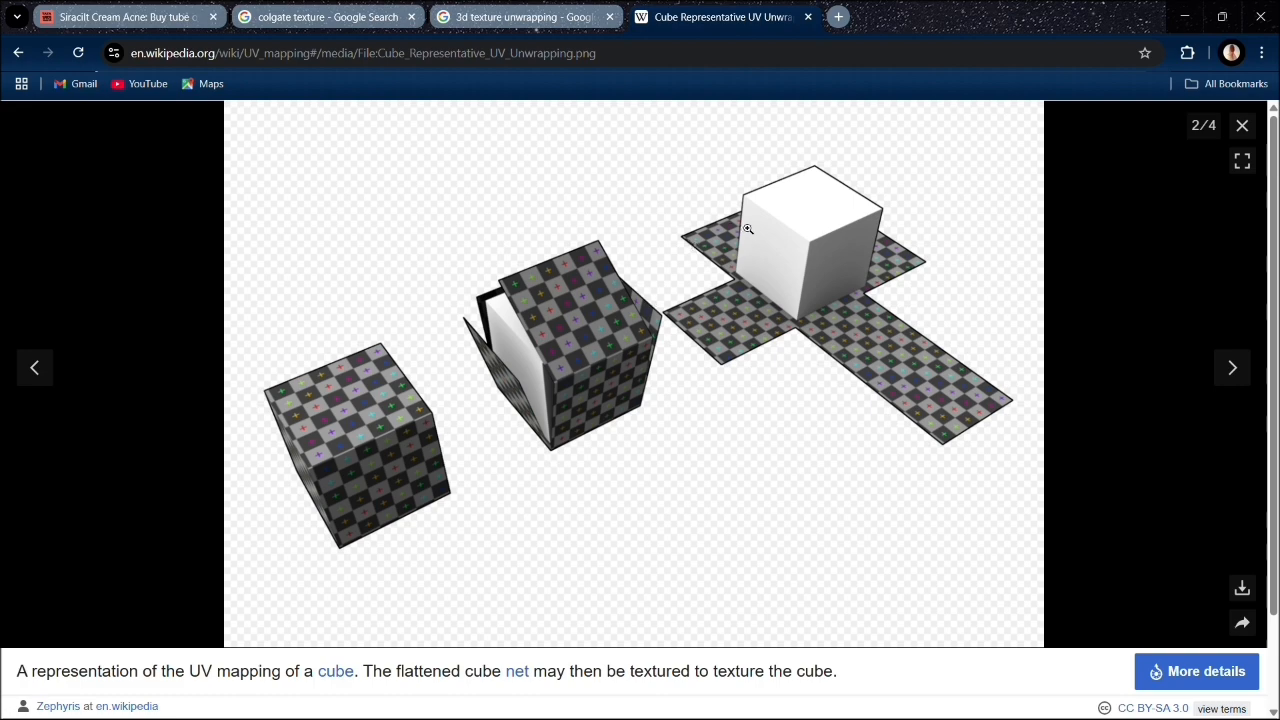
# - Examine the Wikipedia cube unwrapping and the 3D Studio UV mapping example among the image results
pyautogui.scroll(-1, 852, 312)
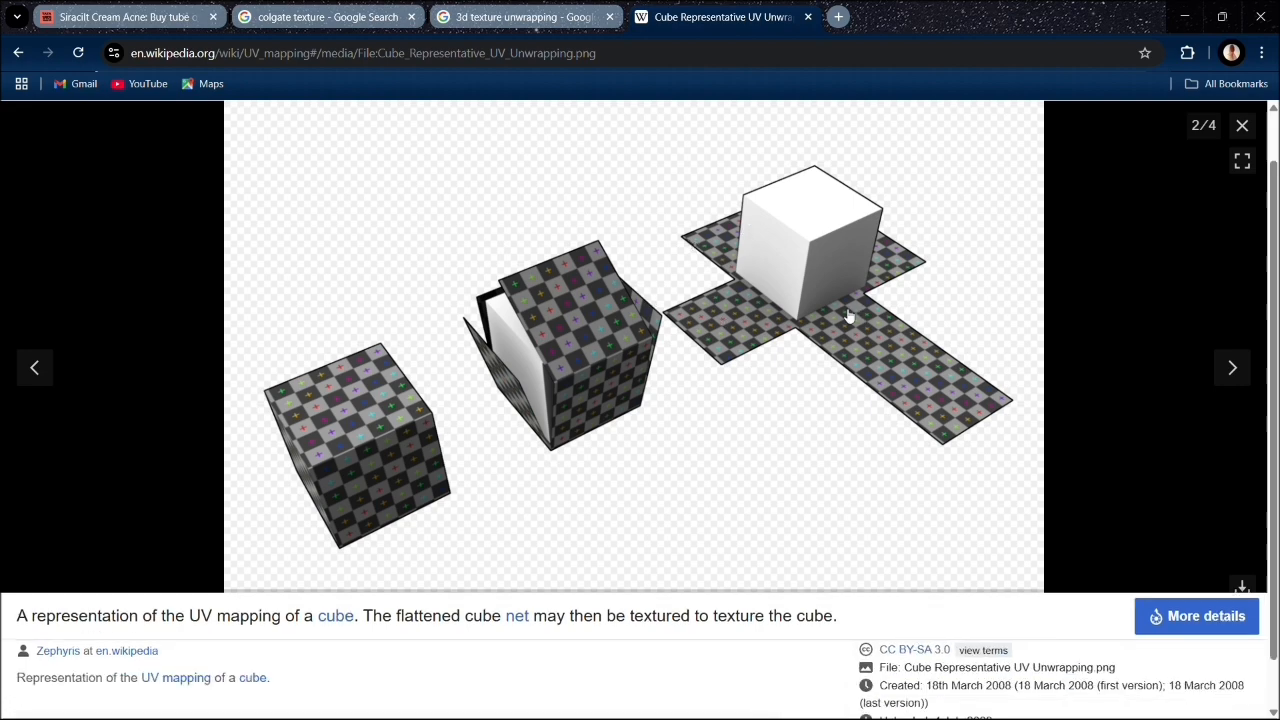
pyautogui.click(500, 17)
pyautogui.scroll(-4, 456, 445)
pyautogui.click(456, 445)
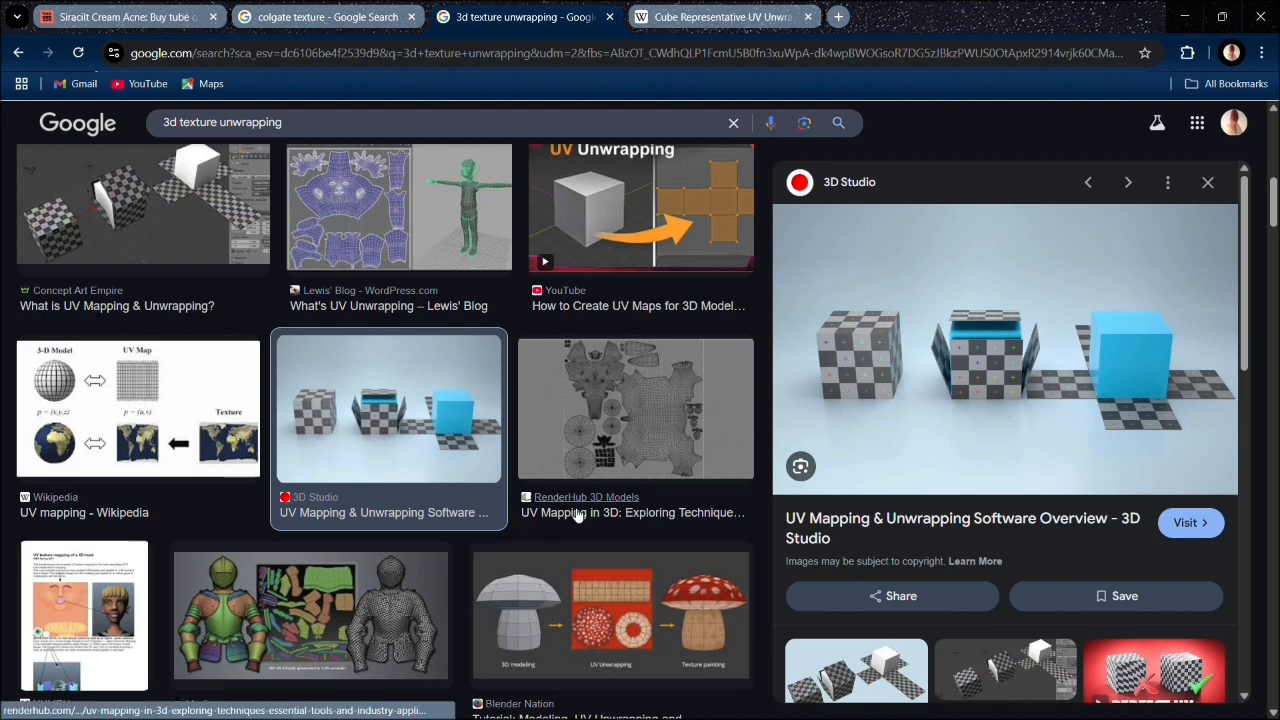
pyautogui.scroll(-3, 222, 455)
pyautogui.scroll(-5, 222, 455)
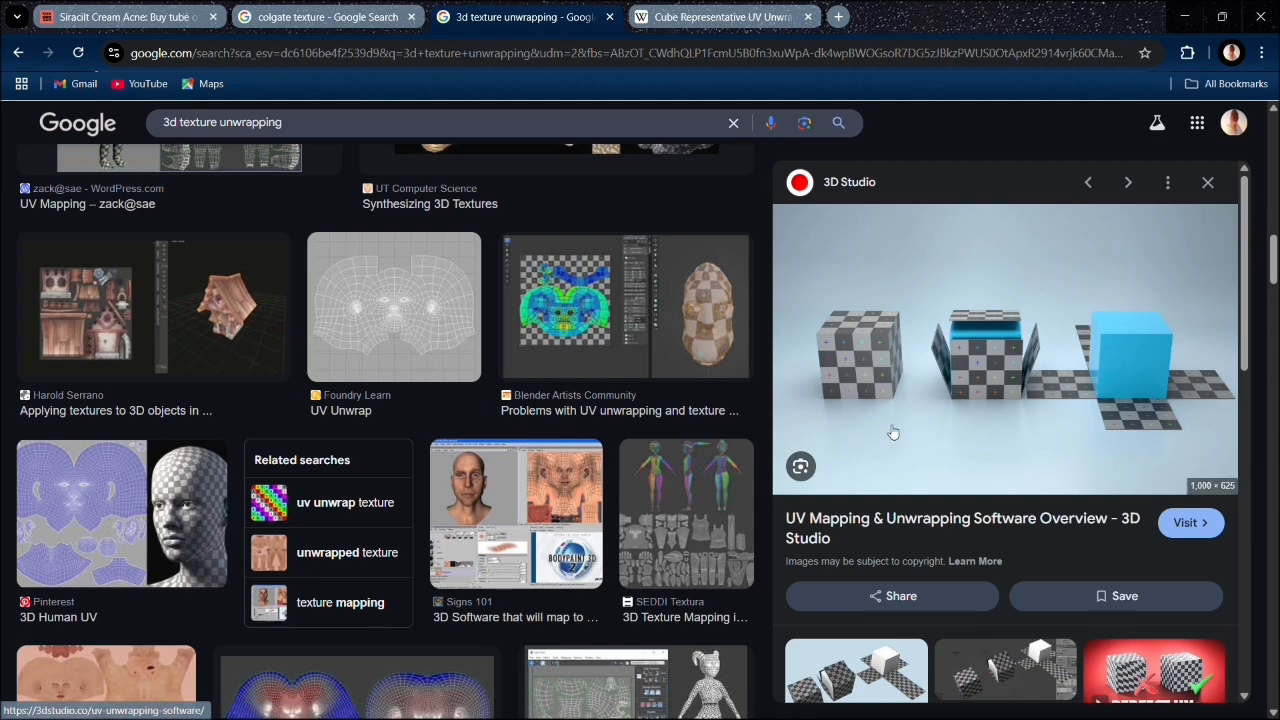
# - Review the Siracilt product page and browse the "colgate texture" image results, previewing the Ultra Protect and Herbal packaging
pyautogui.hotkey('ctrl', '1')
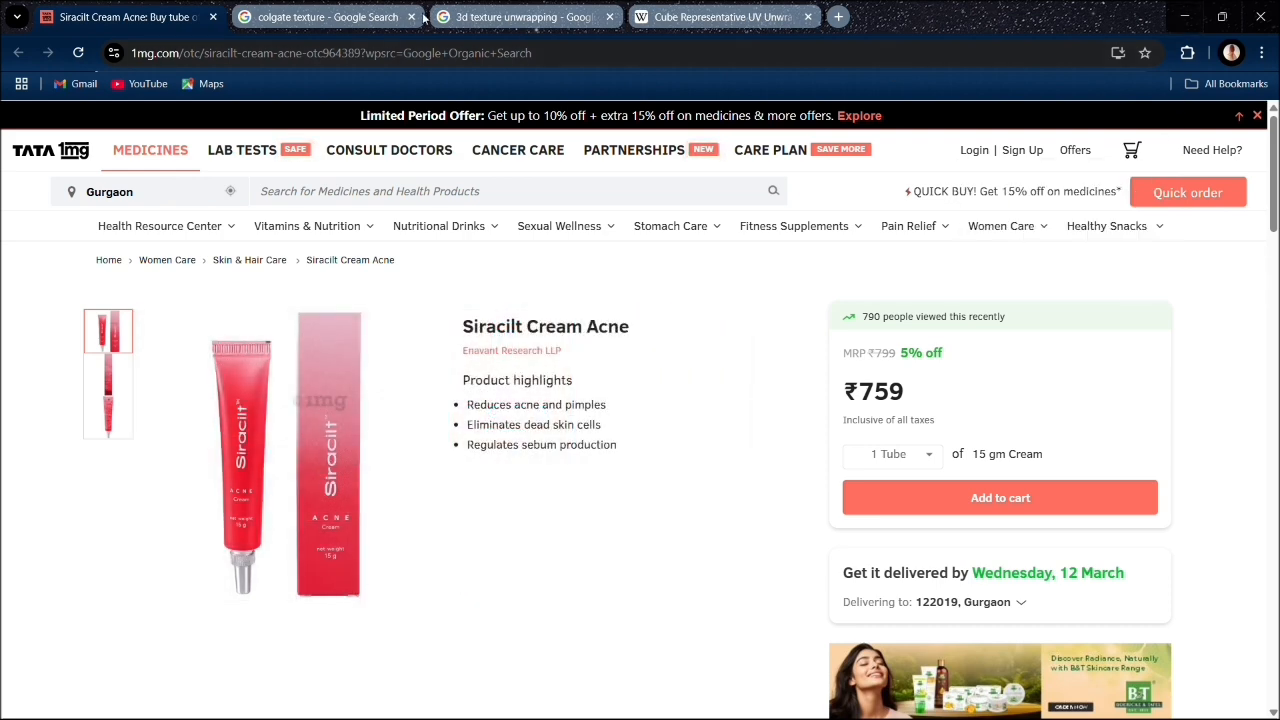
pyautogui.click(333, 20)
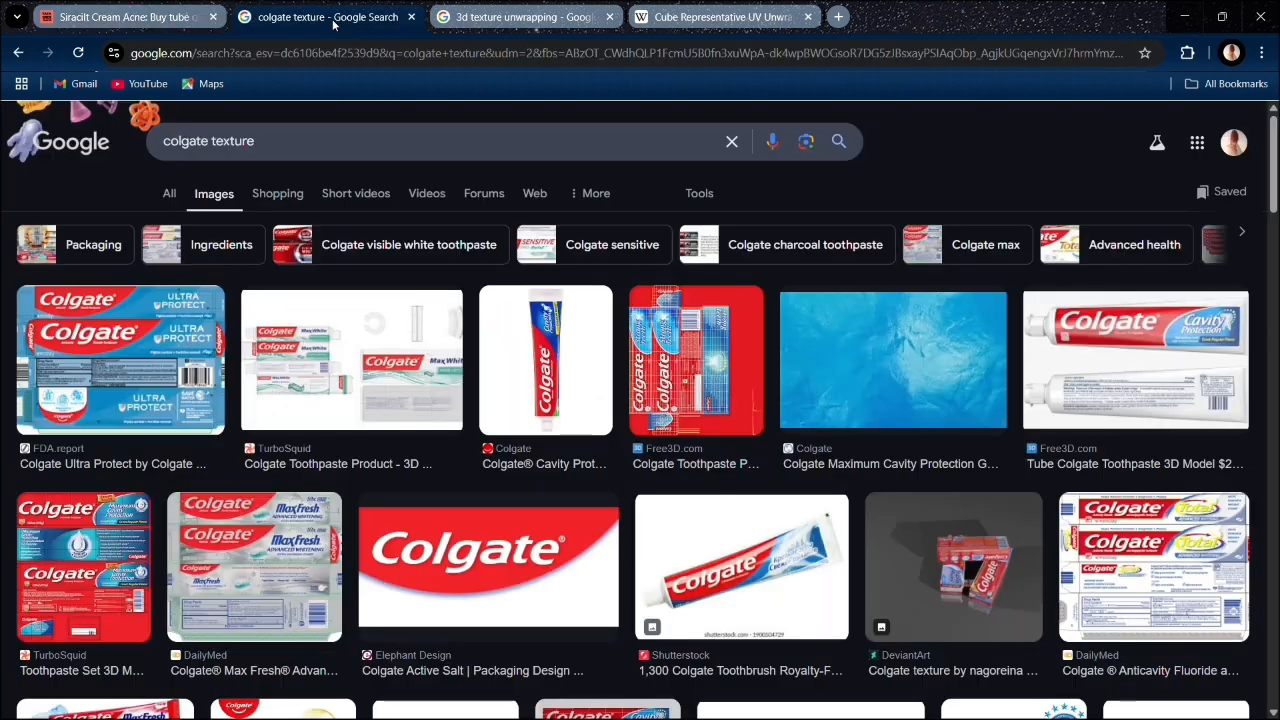
pyautogui.click(162, 396)
pyautogui.scroll(-10, 626, 490)
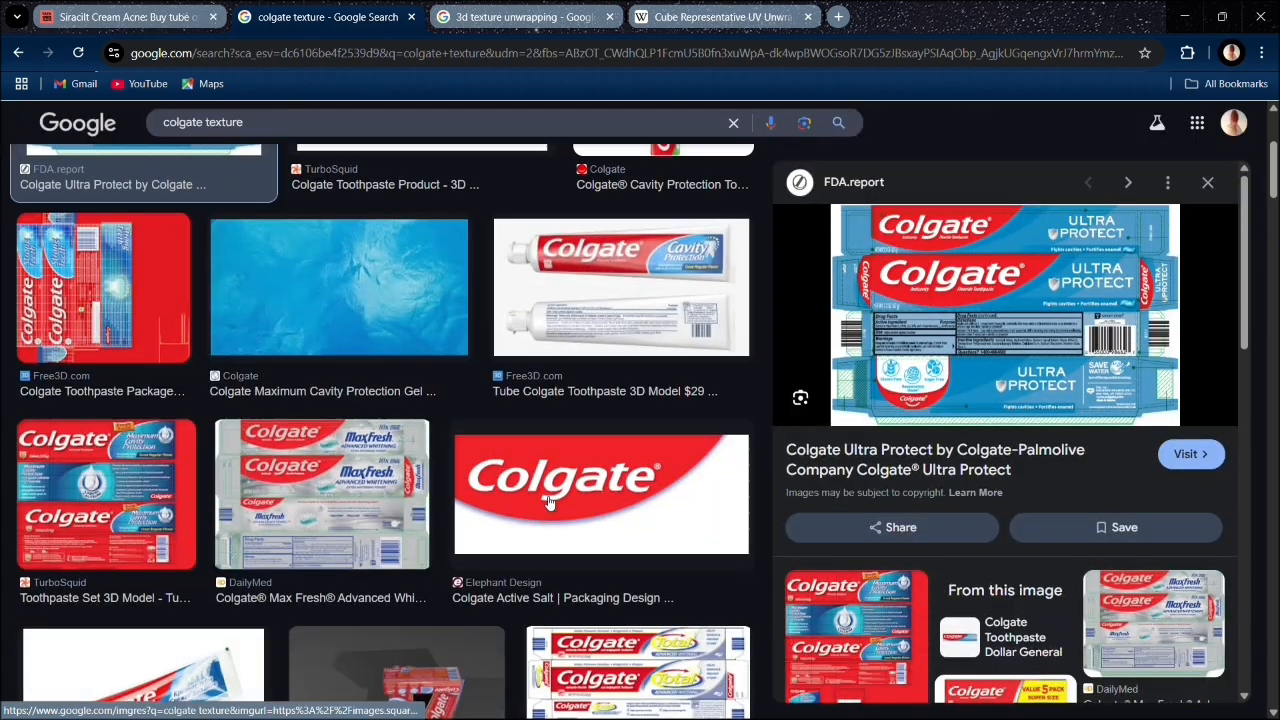
pyautogui.scroll(-5, 363, 462)
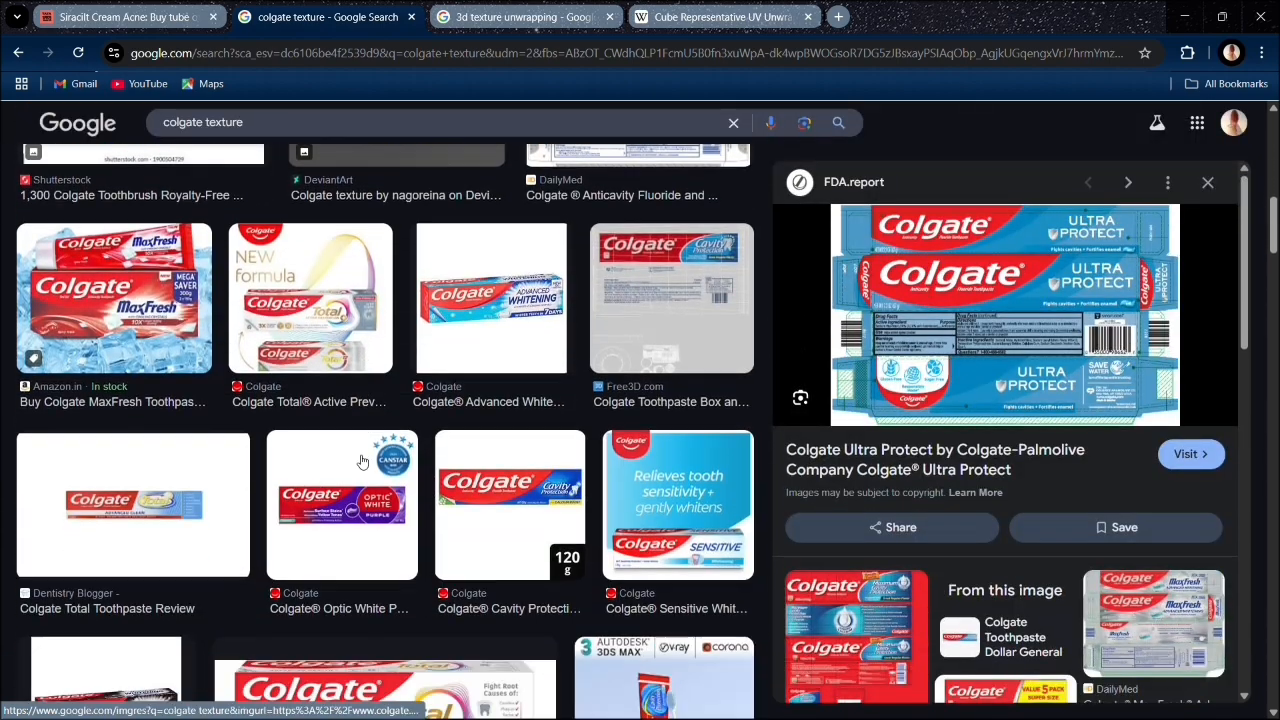
pyautogui.scroll(-3, 363, 462)
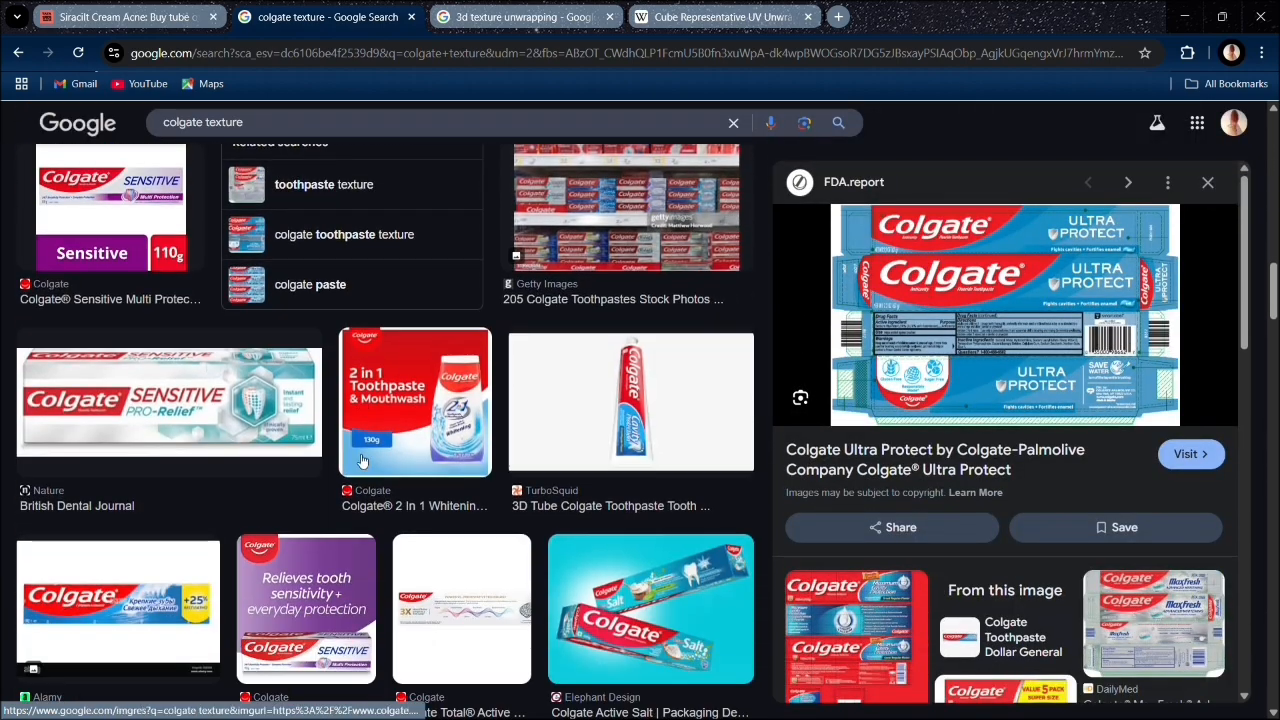
pyautogui.scroll(-5, 363, 462)
pyautogui.click(130, 438)
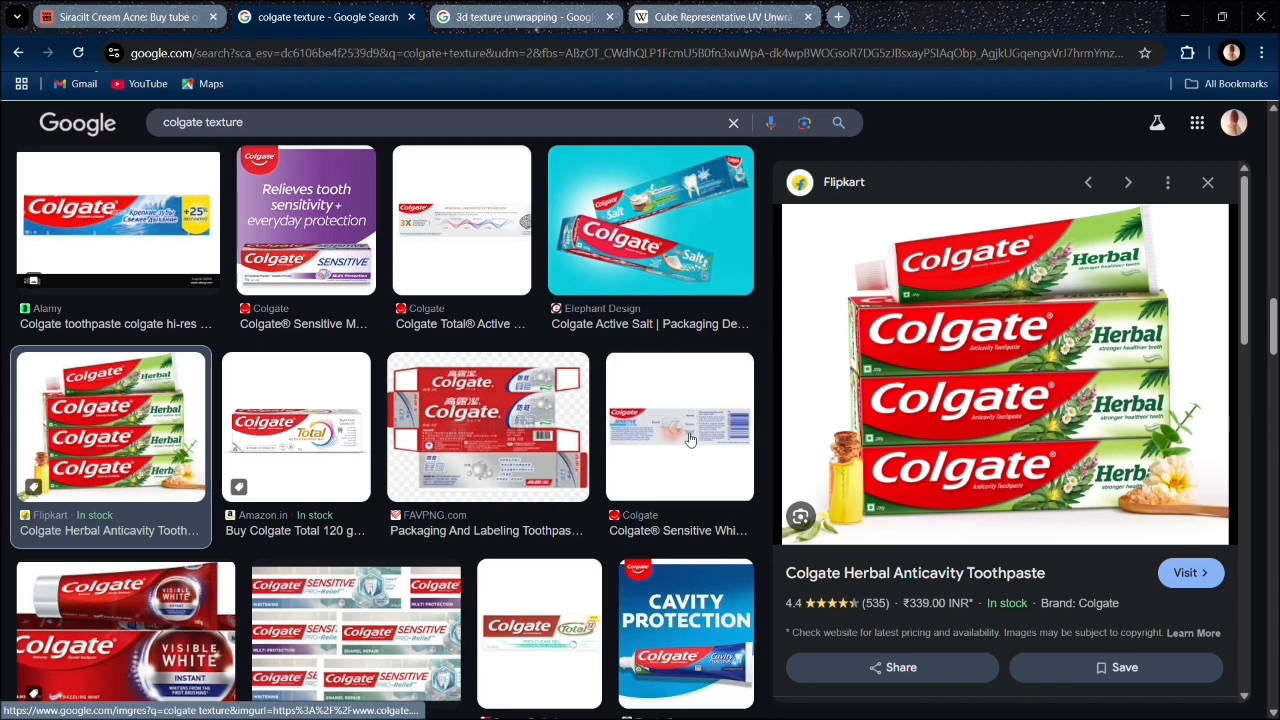
# - Search Google Images for "cereal box" in a new tab and browse the packaging examples
pyautogui.click(839, 17)
pyautogui.write('cereal box')
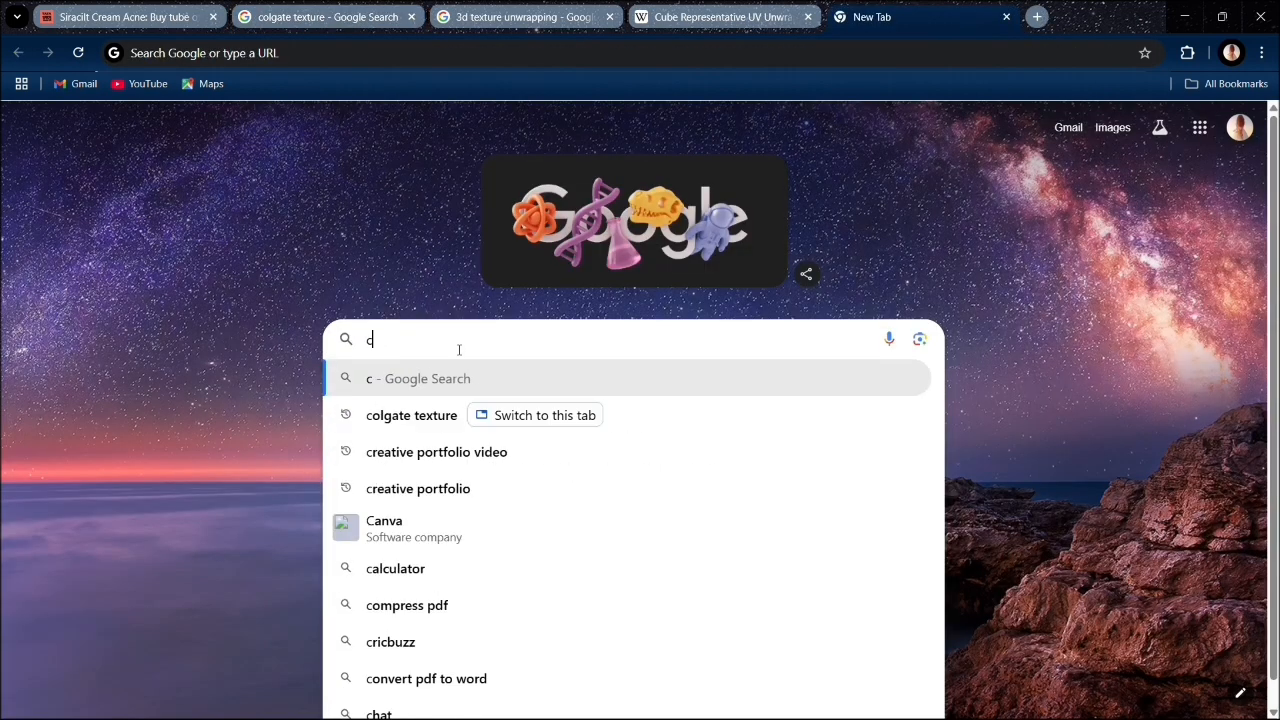
pyautogui.press('Return')
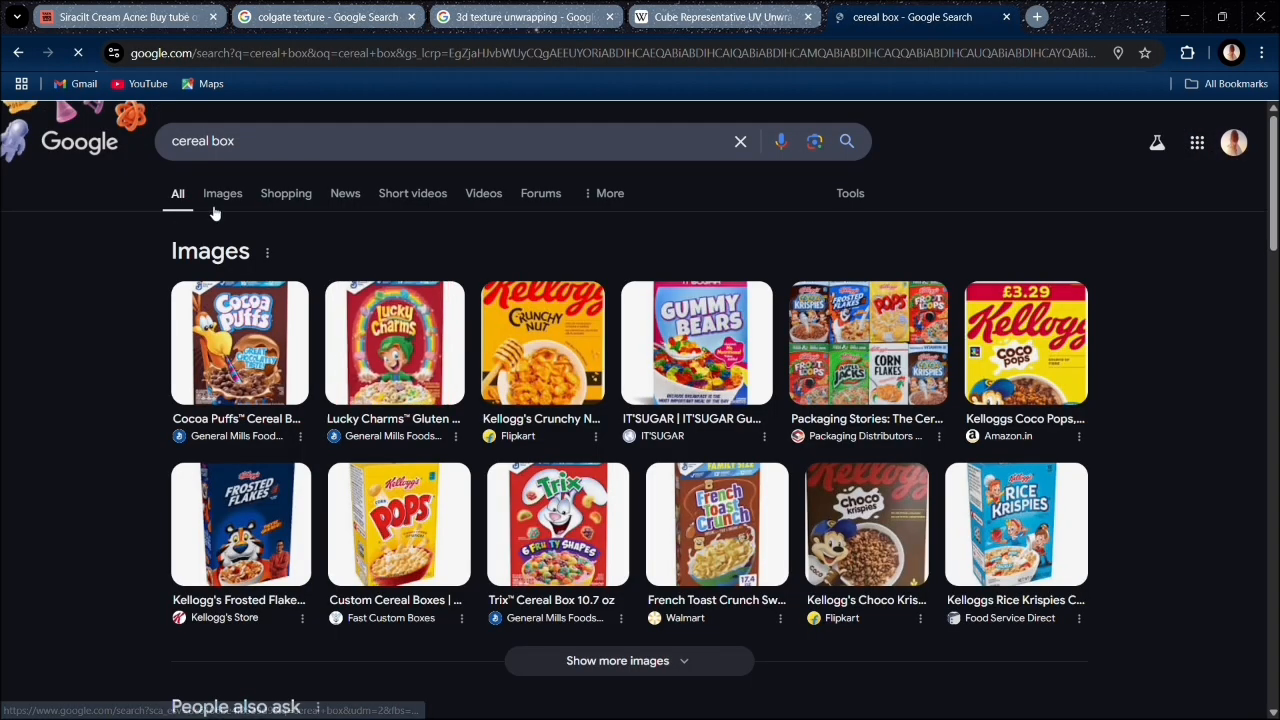
pyautogui.click(221, 196)
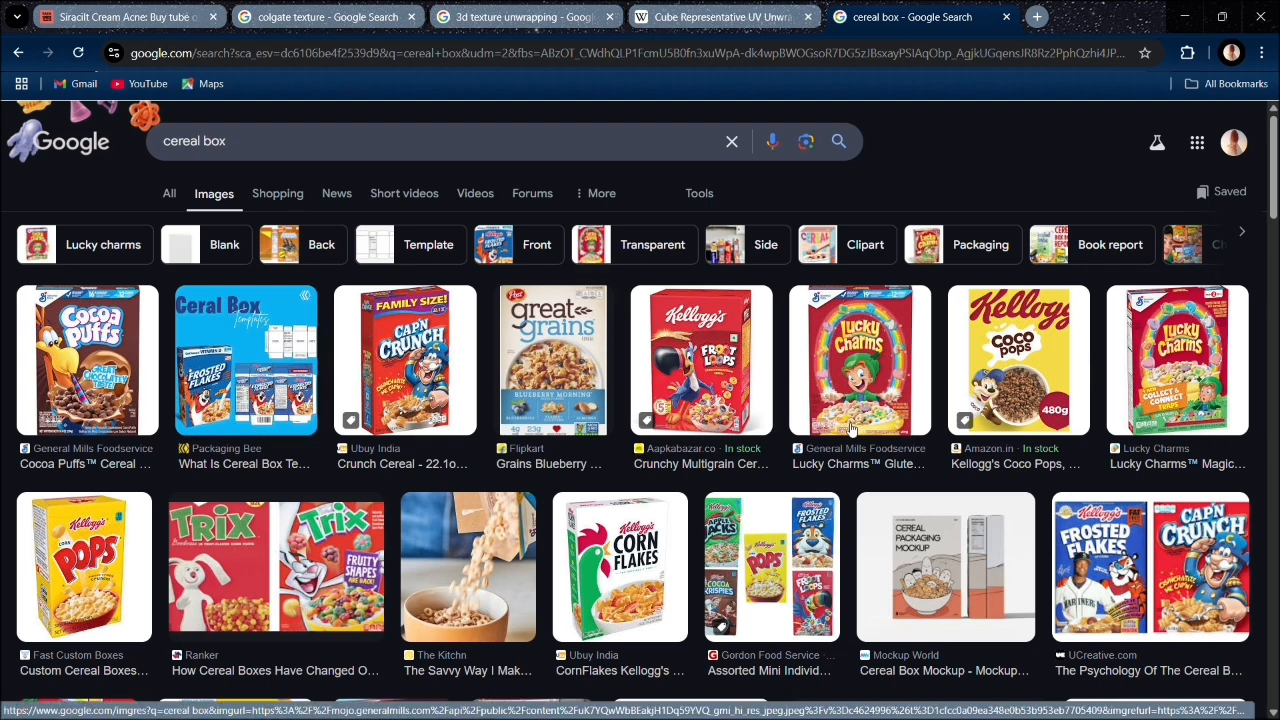
pyautogui.scroll(-2, 849, 429)
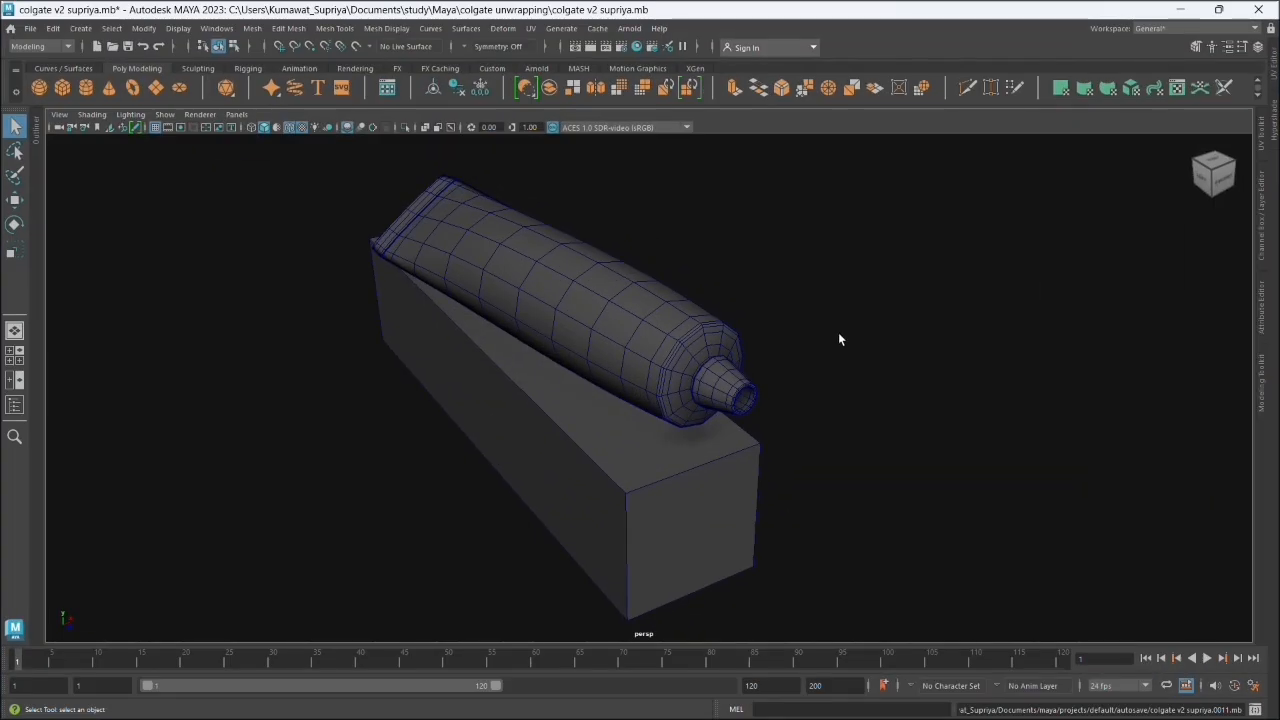
# - Switch back to Maya and isolate the box beneath the tube in the perspective view
pyautogui.moveTo(838, 340); pyautogui.dragTo(464, 433)
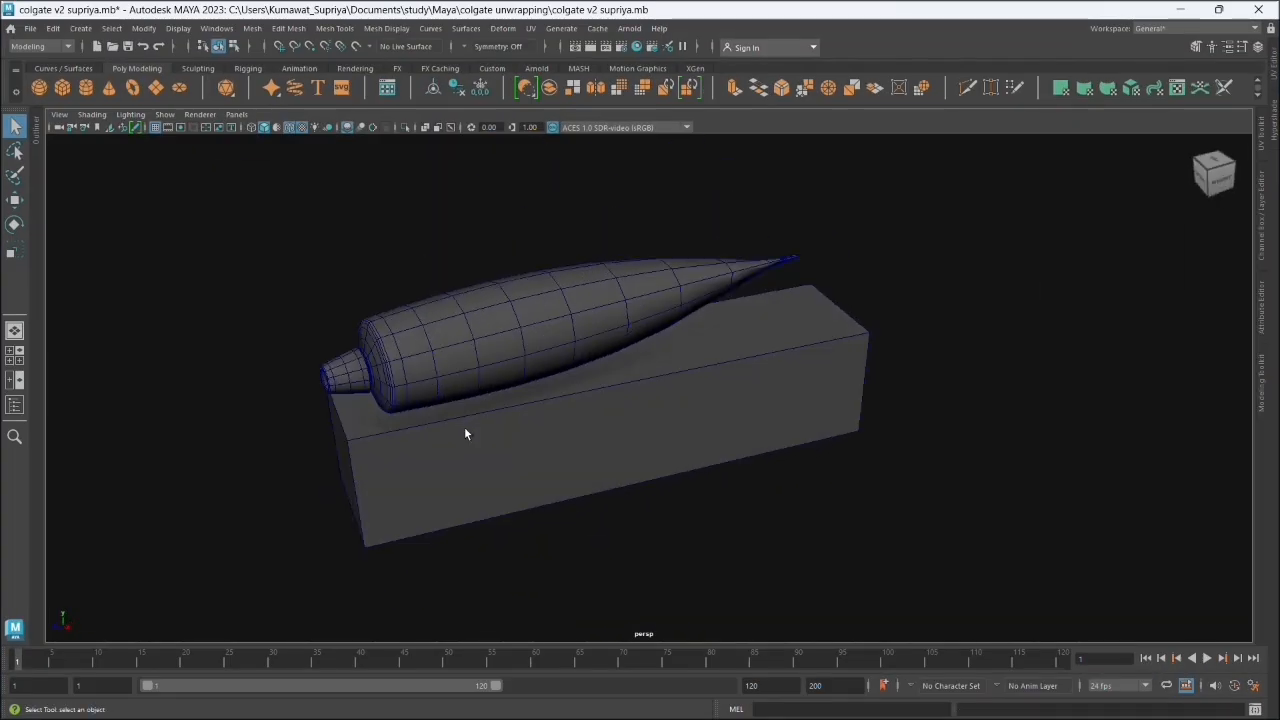
pyautogui.moveTo(601, 464); pyautogui.dragTo(619, 438)
pyautogui.click(463, 466)
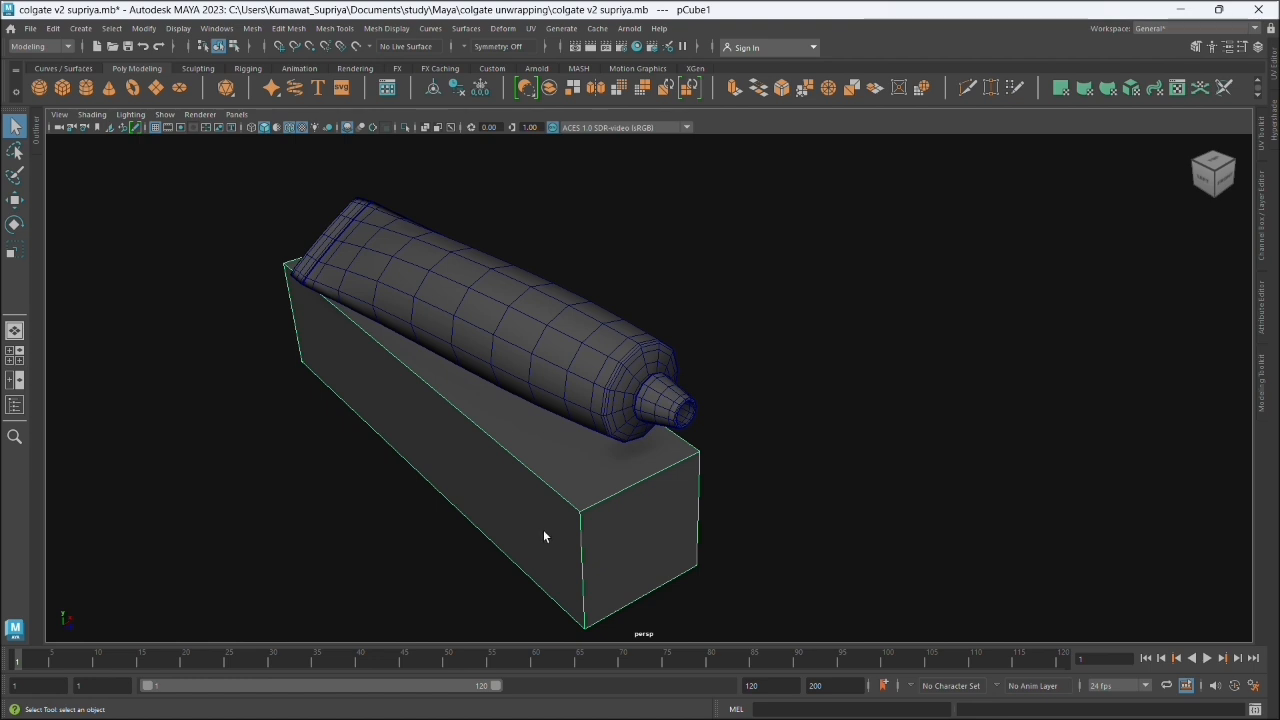
pyautogui.click(406, 127)
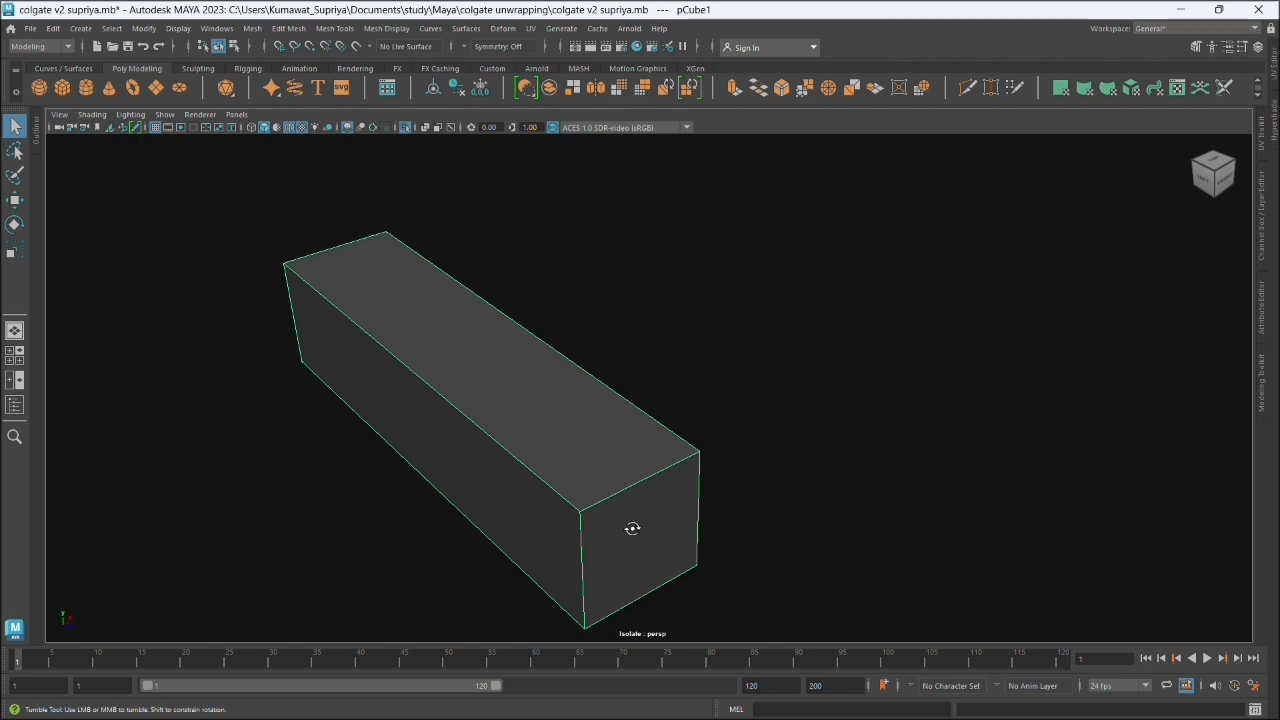
pyautogui.moveTo(631, 526); pyautogui.dragTo(615, 410)
pyautogui.press('space')
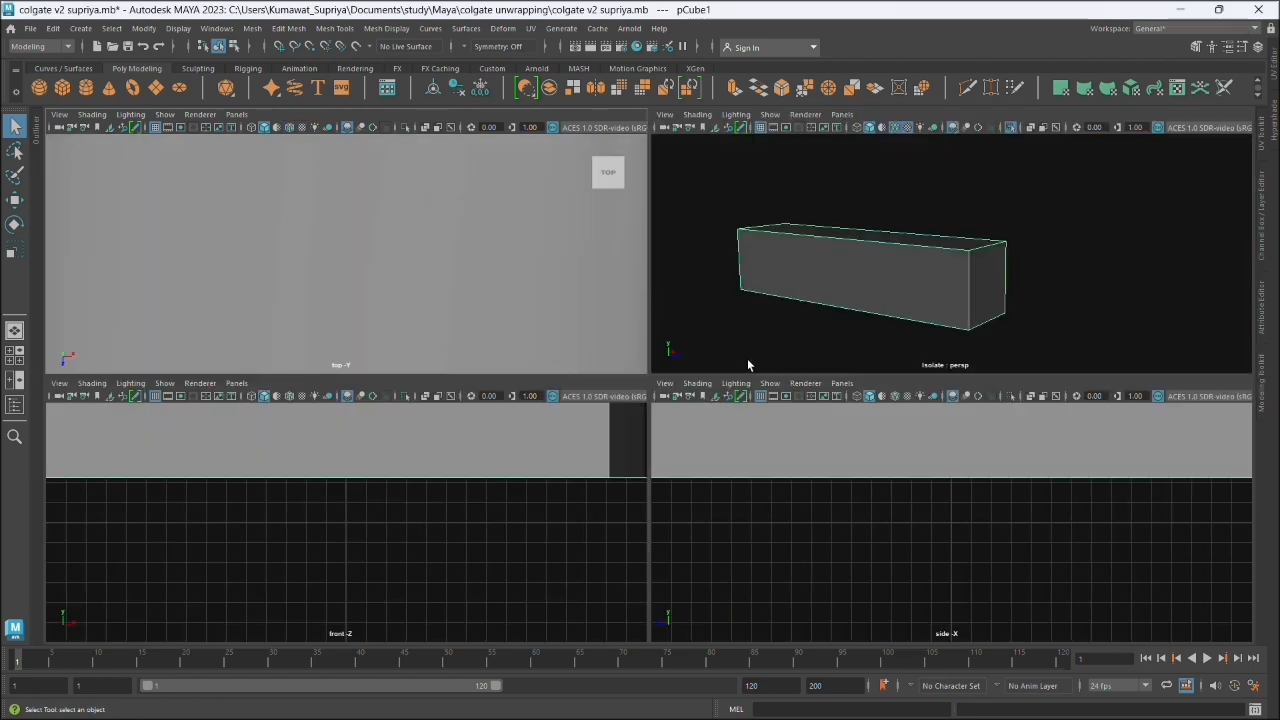
pyautogui.press('space')
pyautogui.moveTo(656, 456); pyautogui.dragTo(615, 470)
pyautogui.click(405, 128)
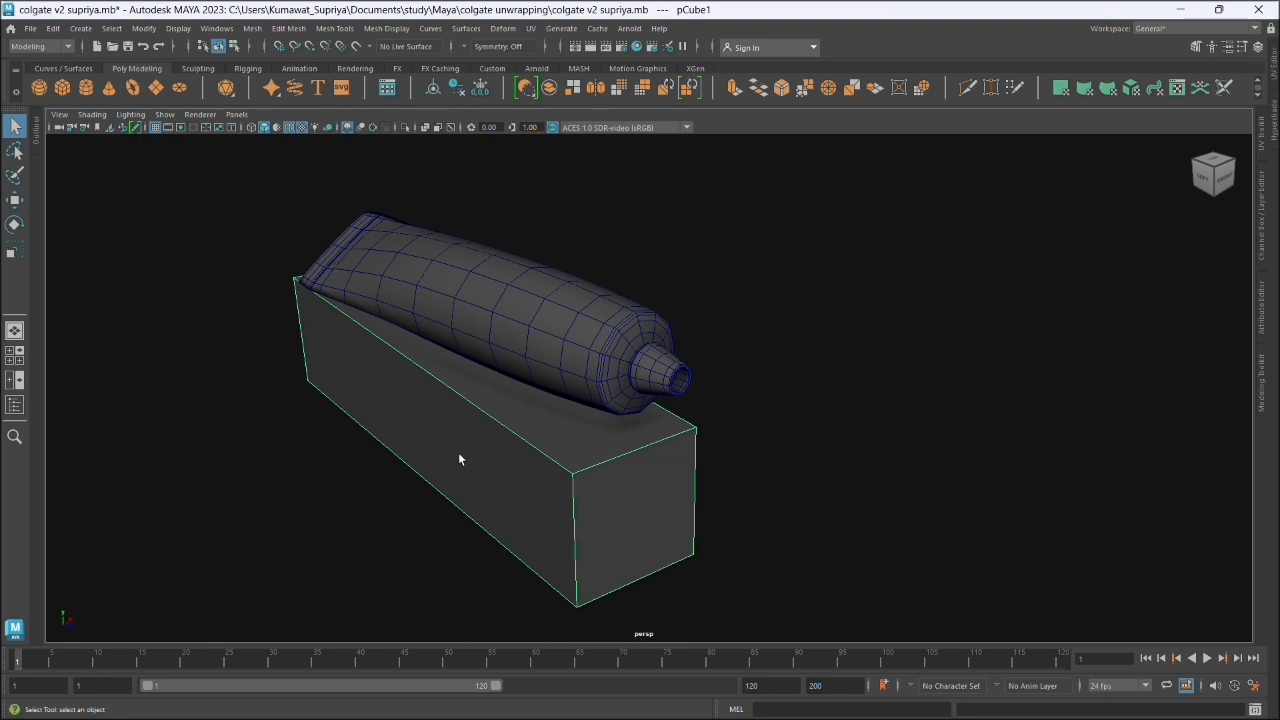
pyautogui.click(404, 127)
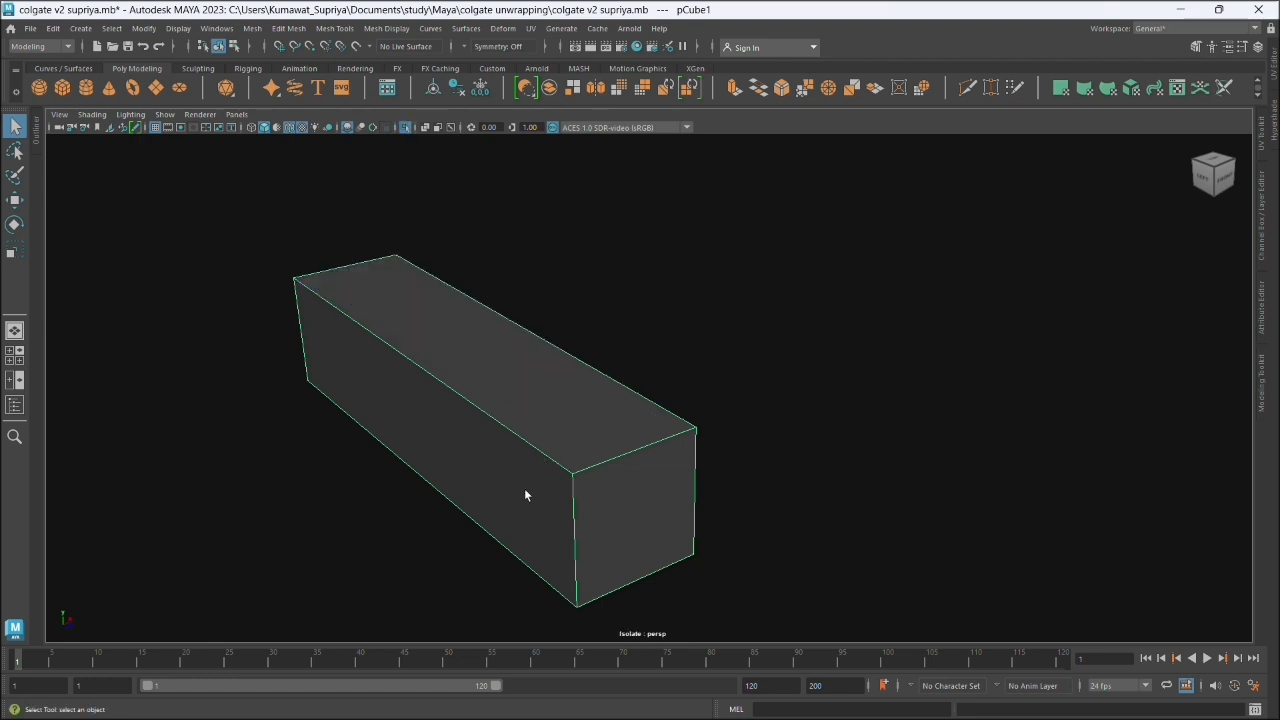
pyautogui.moveTo(620, 581); pyautogui.dragTo(589, 537)
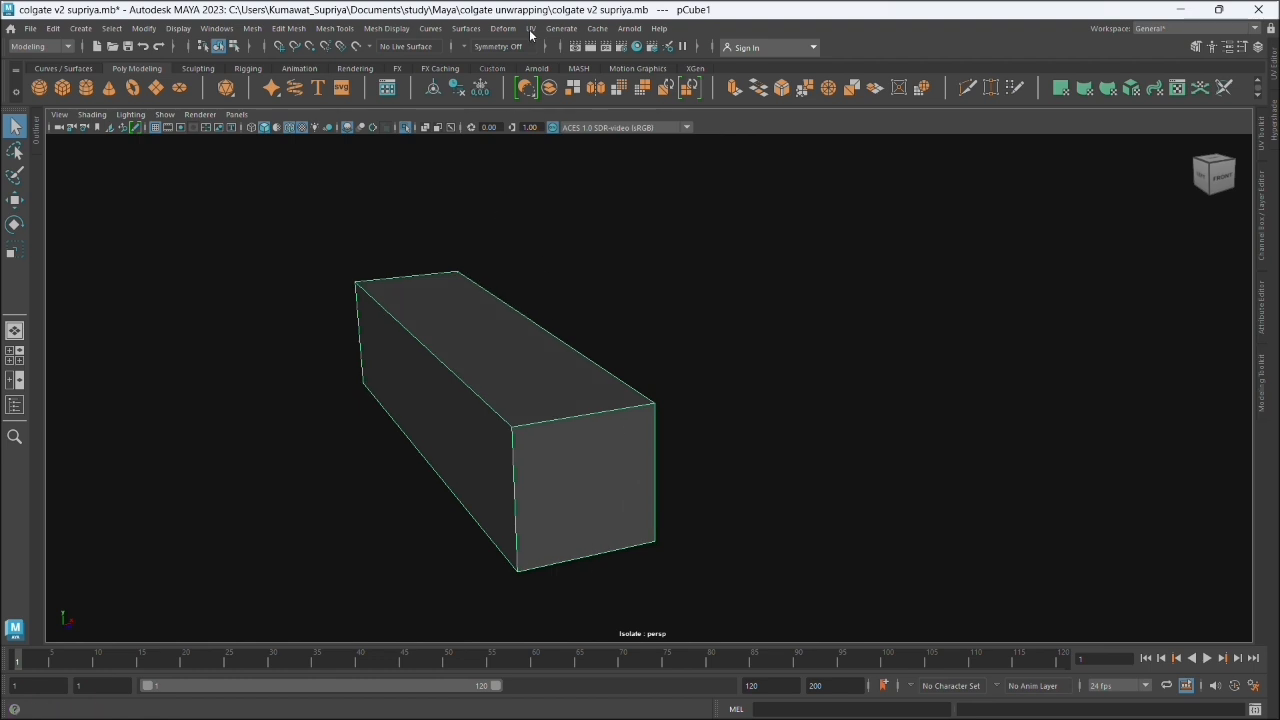
# - Open the UV Editor for the isolated box, magnifying the screen to 200% while choosing it
pyautogui.press('super+plus')
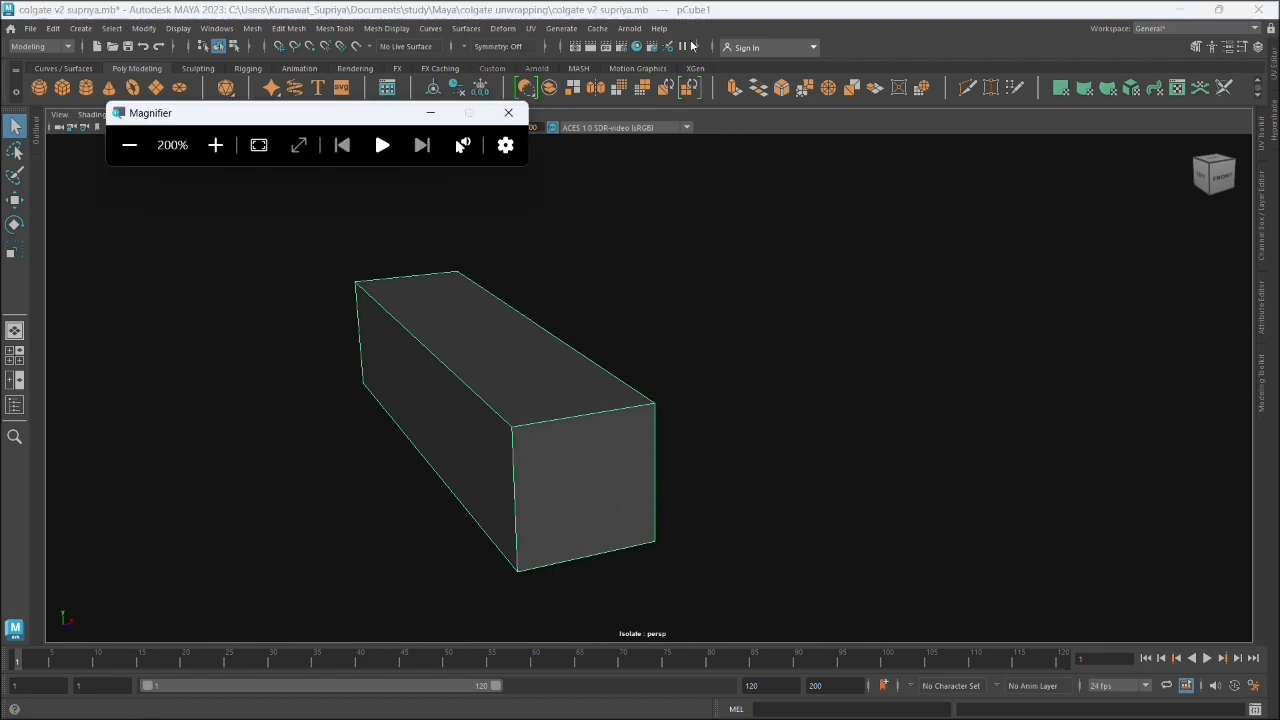
pyautogui.click(526, 35)
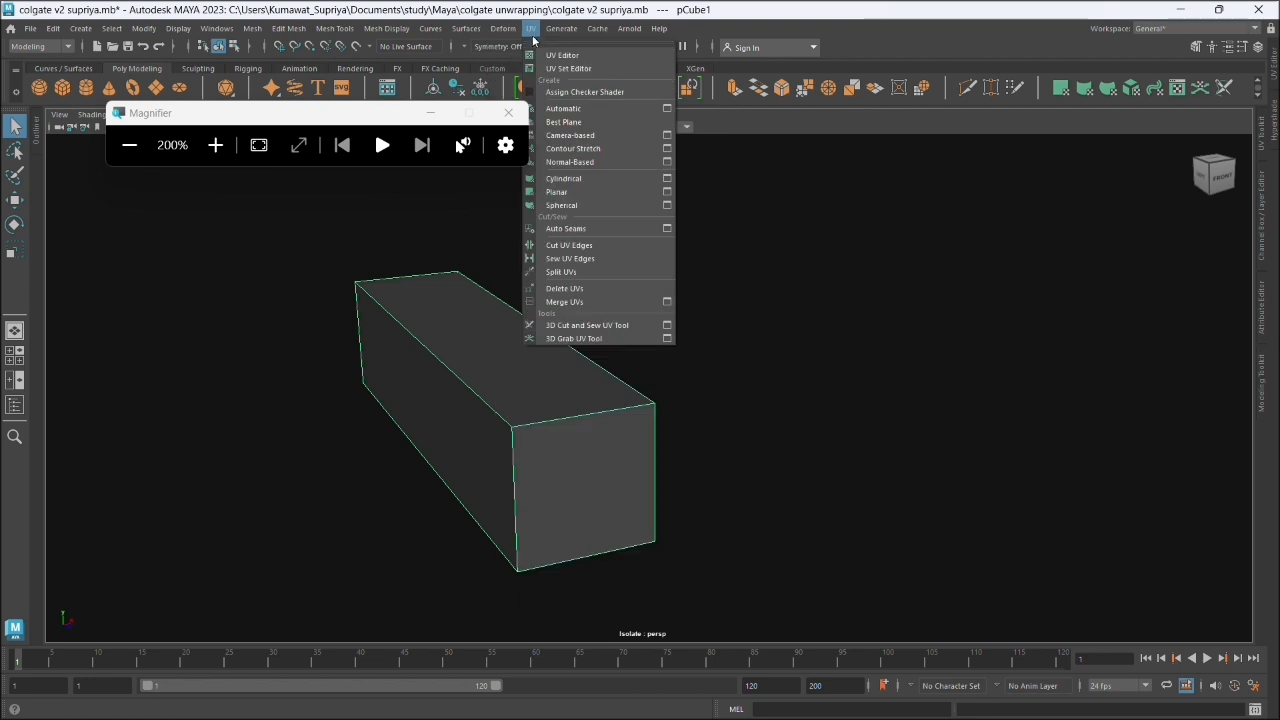
pyautogui.click(563, 56)
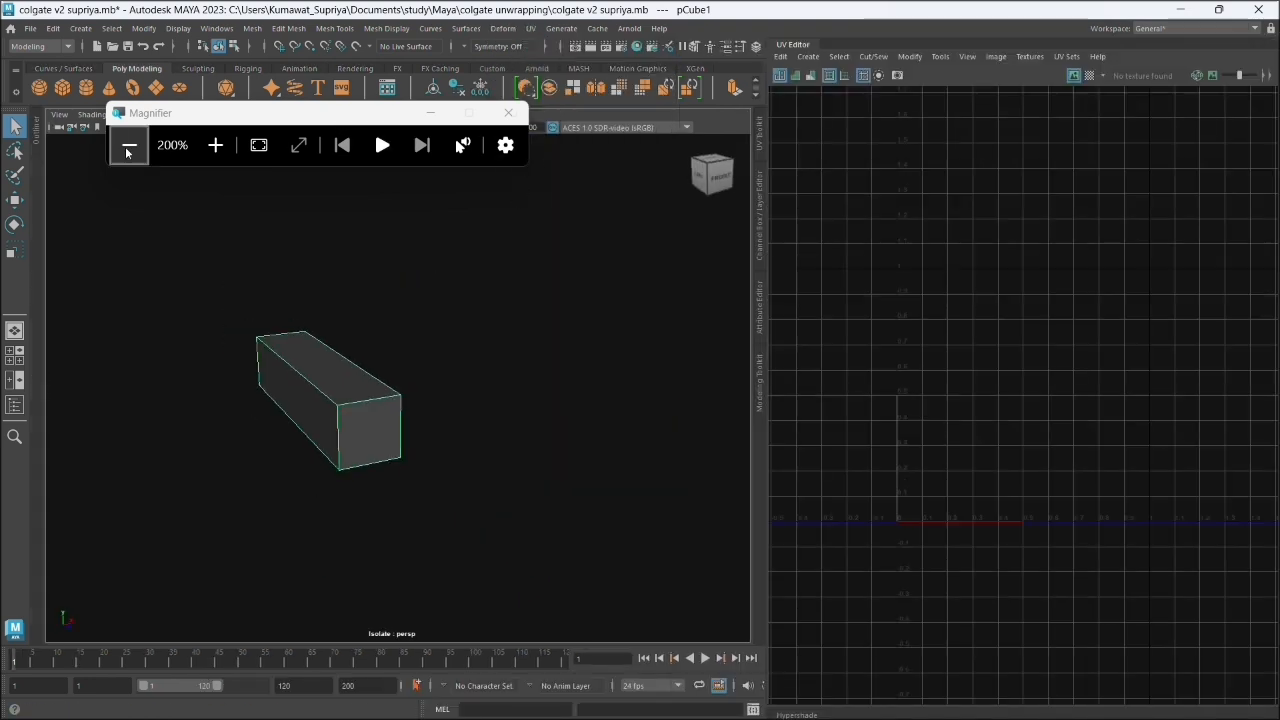
pyautogui.press('super+Escape')
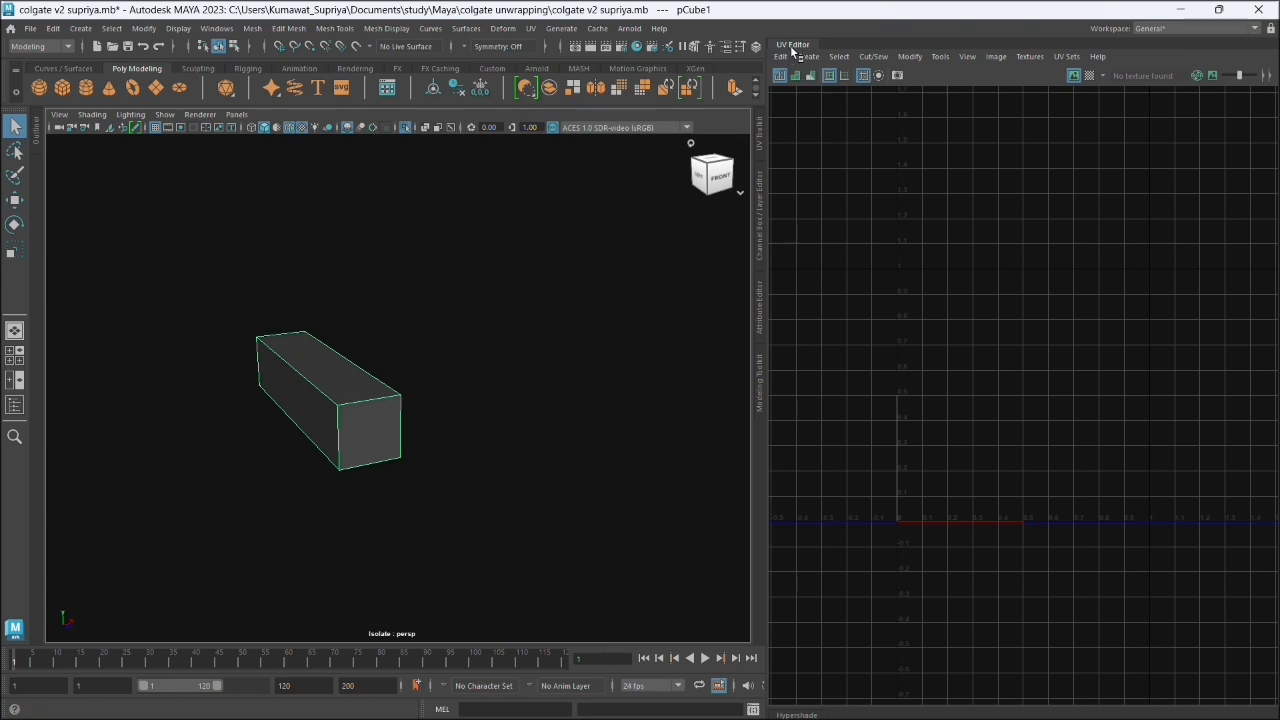
# - Detach the UV Editor and dock it again as a tab alongside the Hypershade
pyautogui.moveTo(787, 48); pyautogui.dragTo(496, 124)
pyautogui.moveTo(687, 124); pyautogui.dragTo(948, 130)
pyautogui.click(1275, 71)
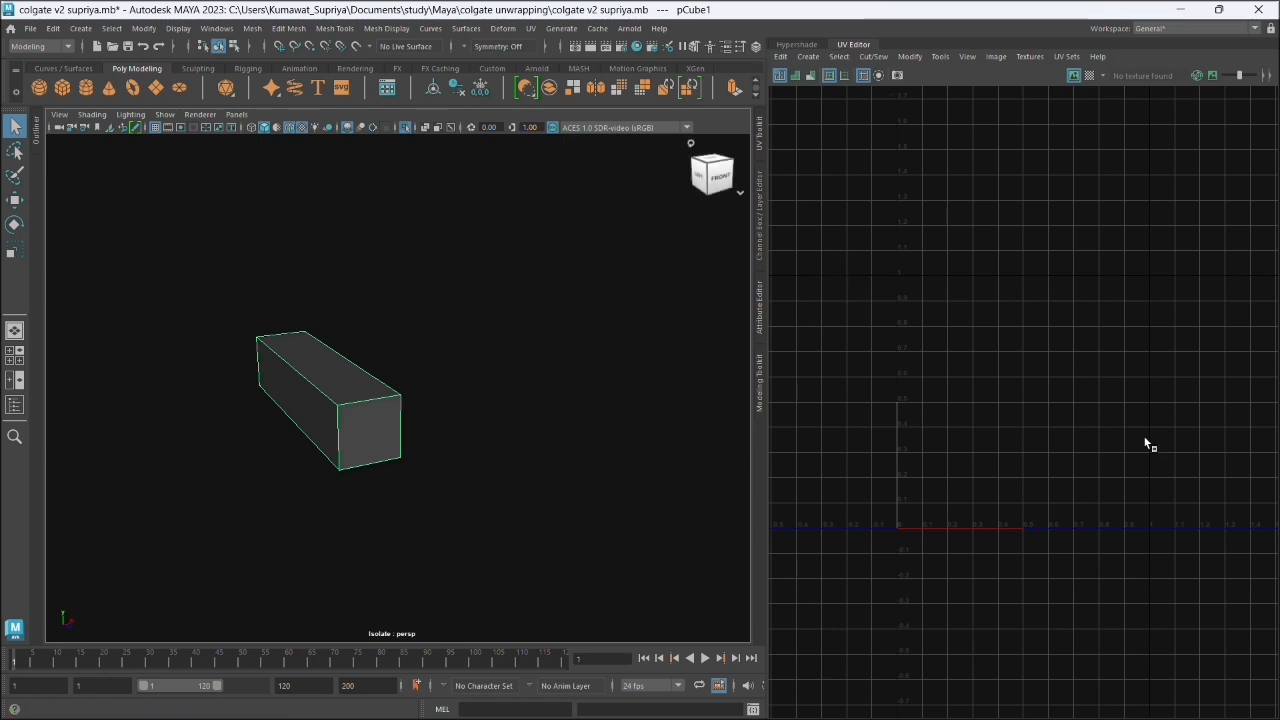
pyautogui.scroll(-5, 1128, 426)
pyautogui.scroll(4, 1120, 414)
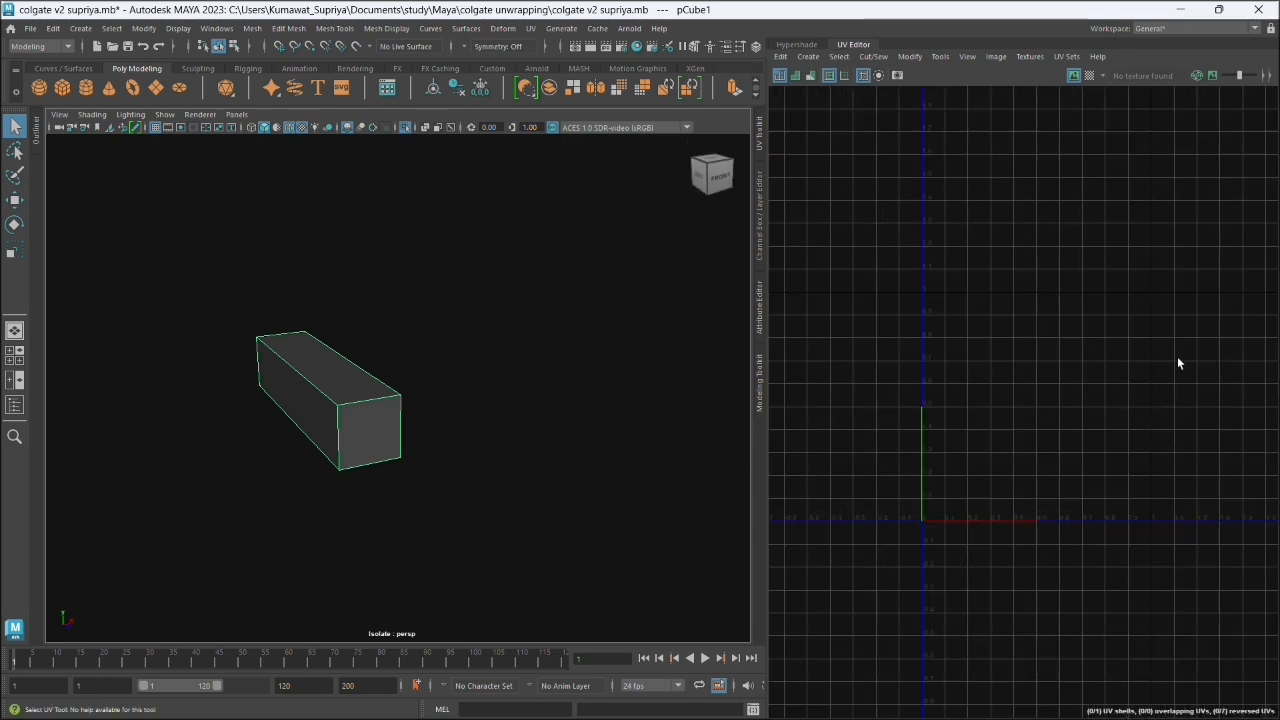
pyautogui.scroll(1, 1177, 360)
pyautogui.scroll(-1, 1134, 262)
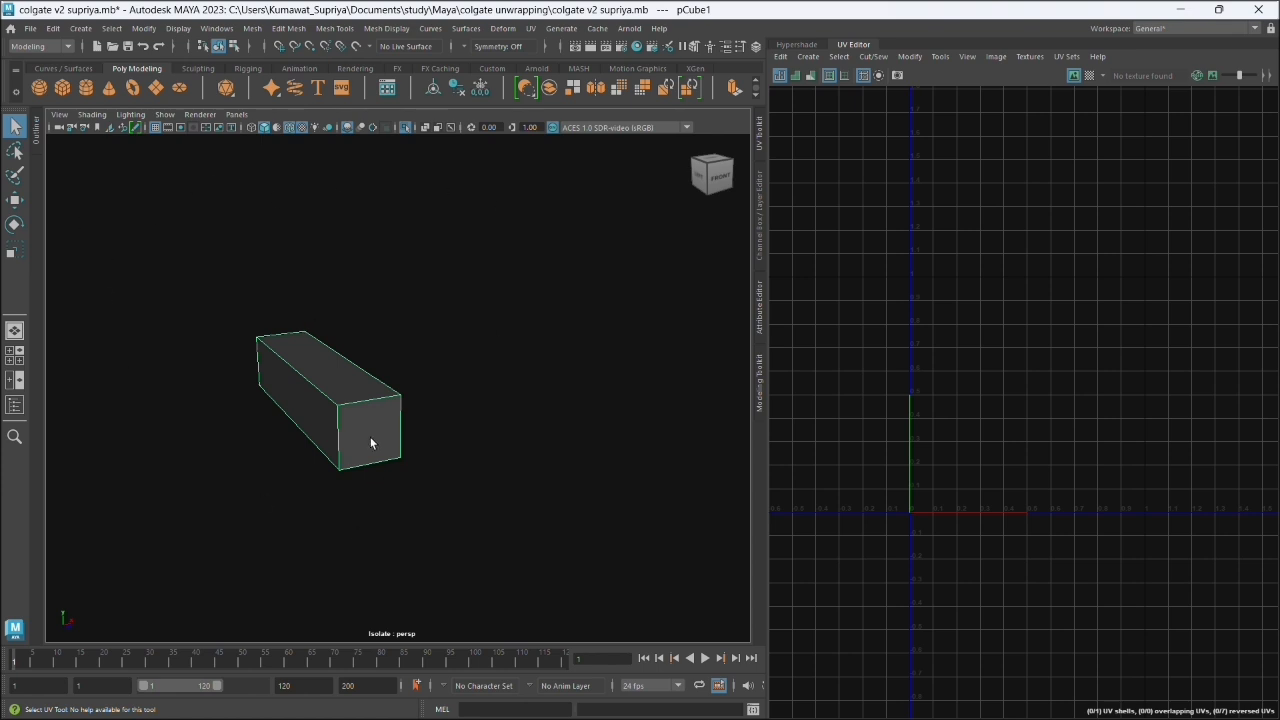
# - Select the box and assign it the lambert favorite material
pyautogui.moveTo(246, 327); pyautogui.dragTo(458, 507)
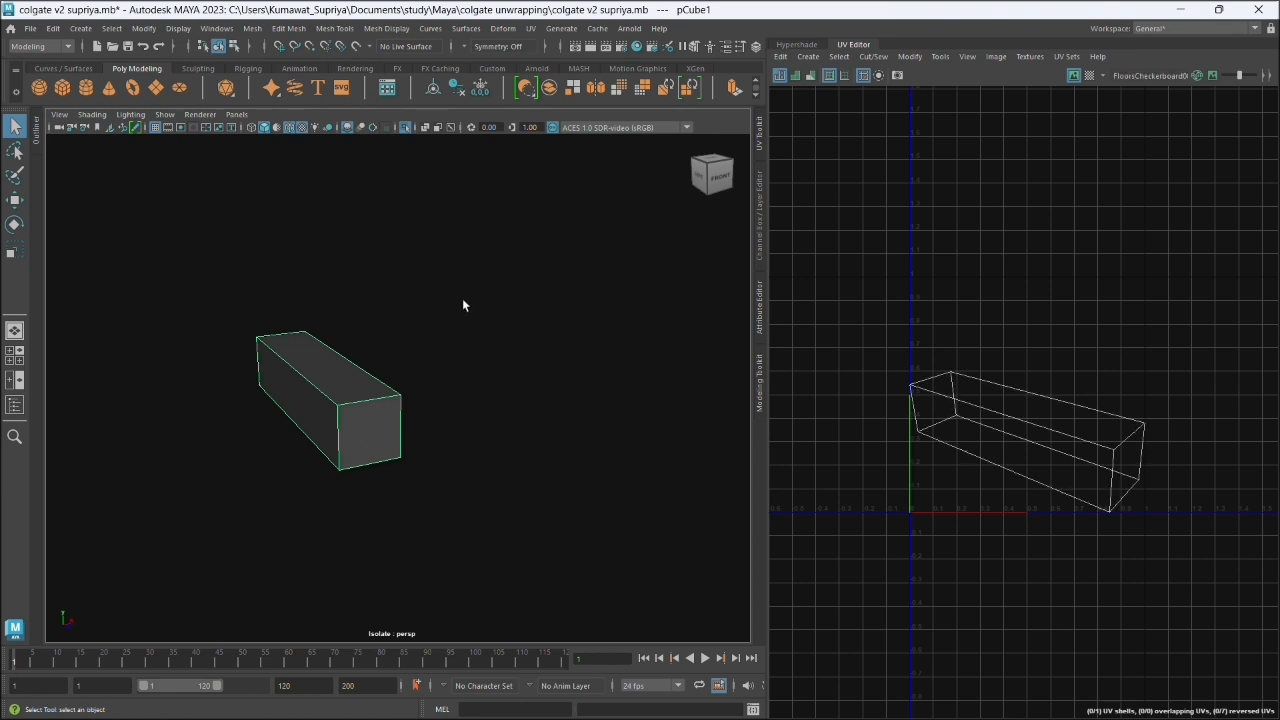
pyautogui.scroll(2, 463, 305)
pyautogui.rightClick(249, 397)
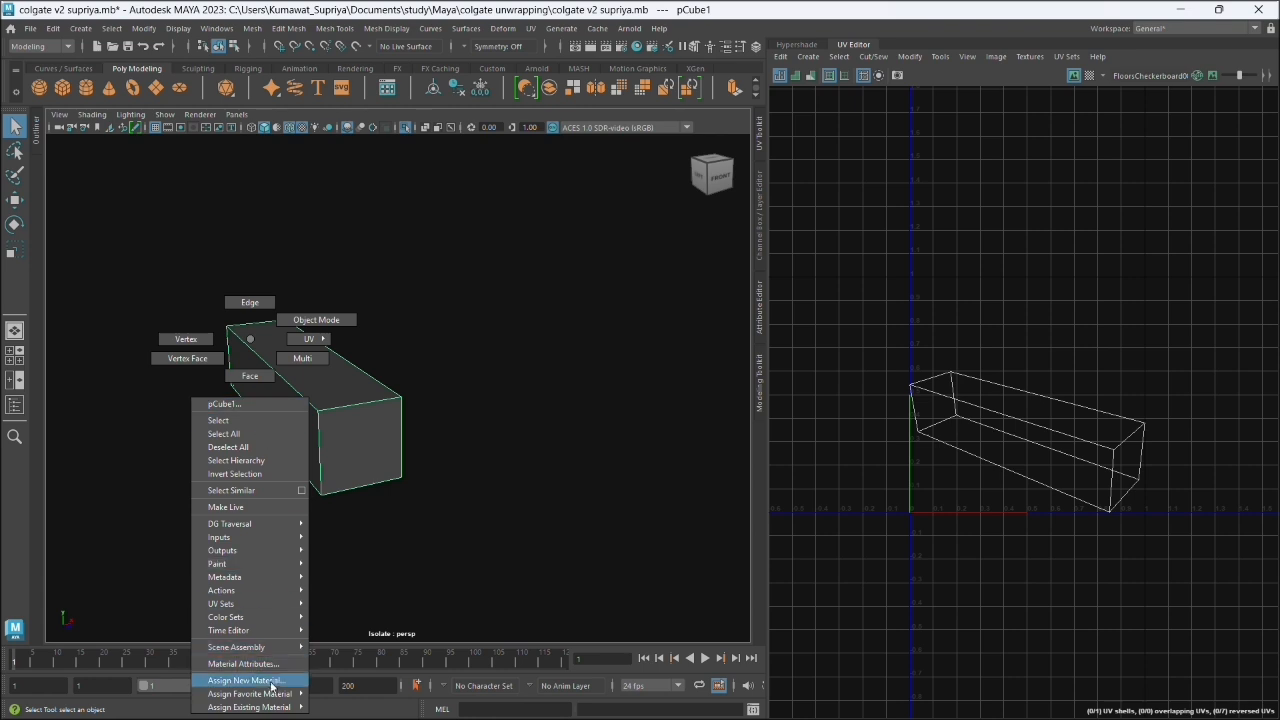
pyautogui.moveTo(266, 708)
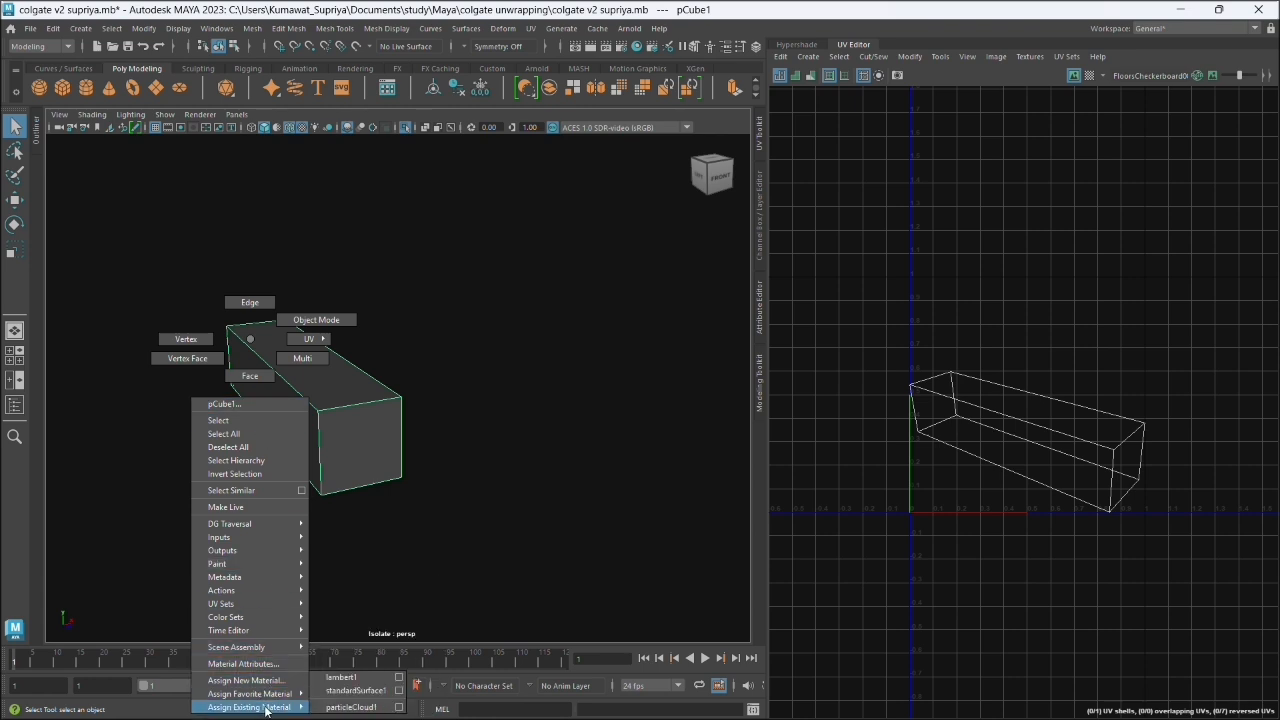
pyautogui.click(341, 677)
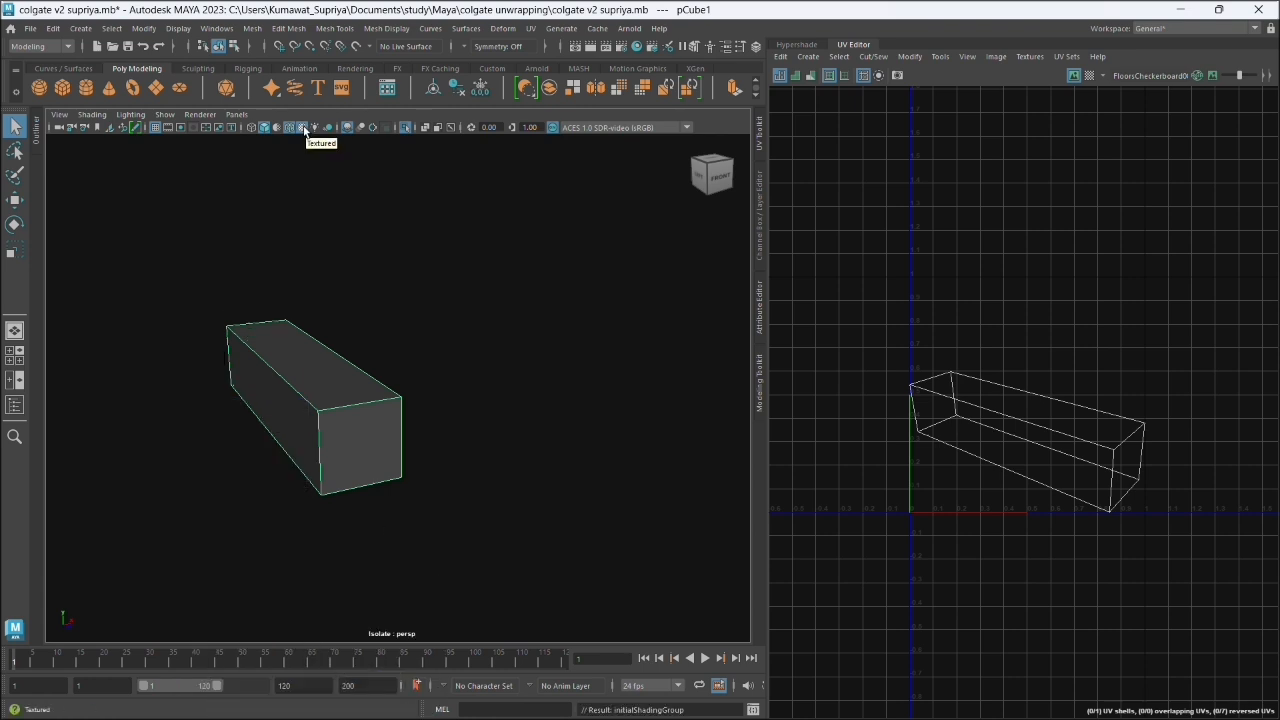
# - Create camera-based UVs for the box from an angled view, and clear the resulting face selection
pyautogui.moveTo(275, 468); pyautogui.dragTo(304, 497)
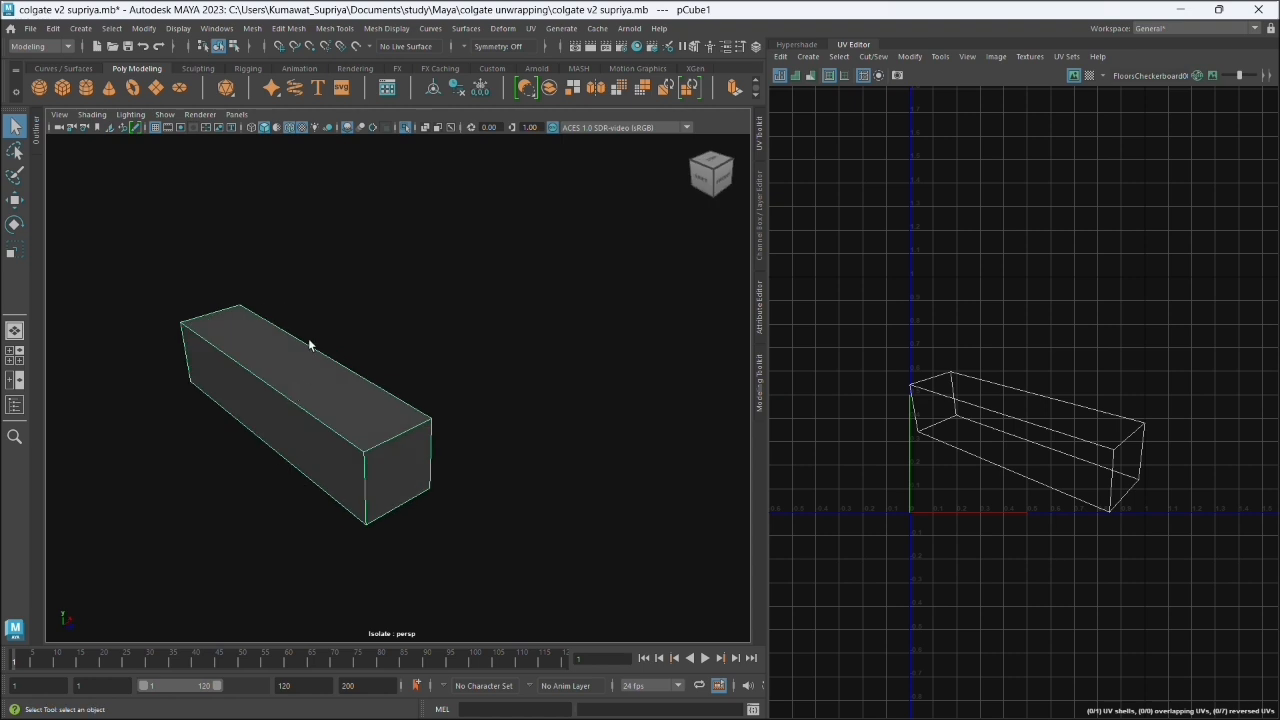
pyautogui.click(528, 30)
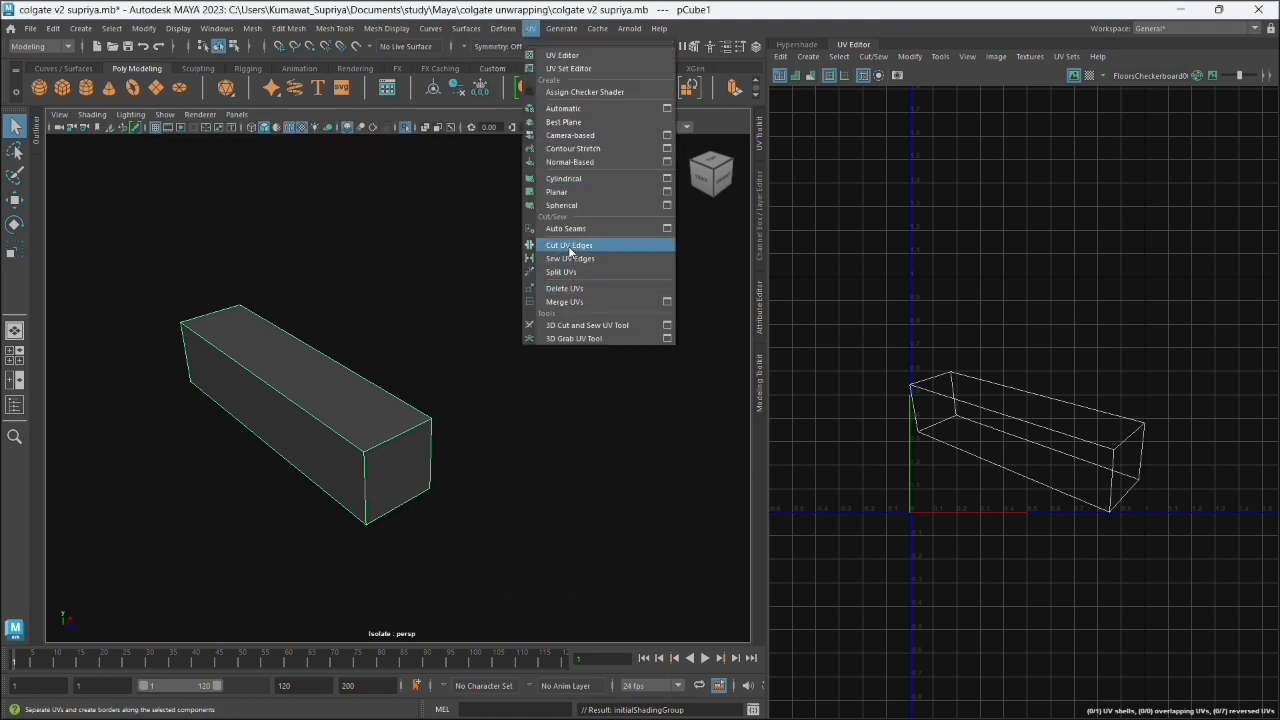
pyautogui.click(584, 135)
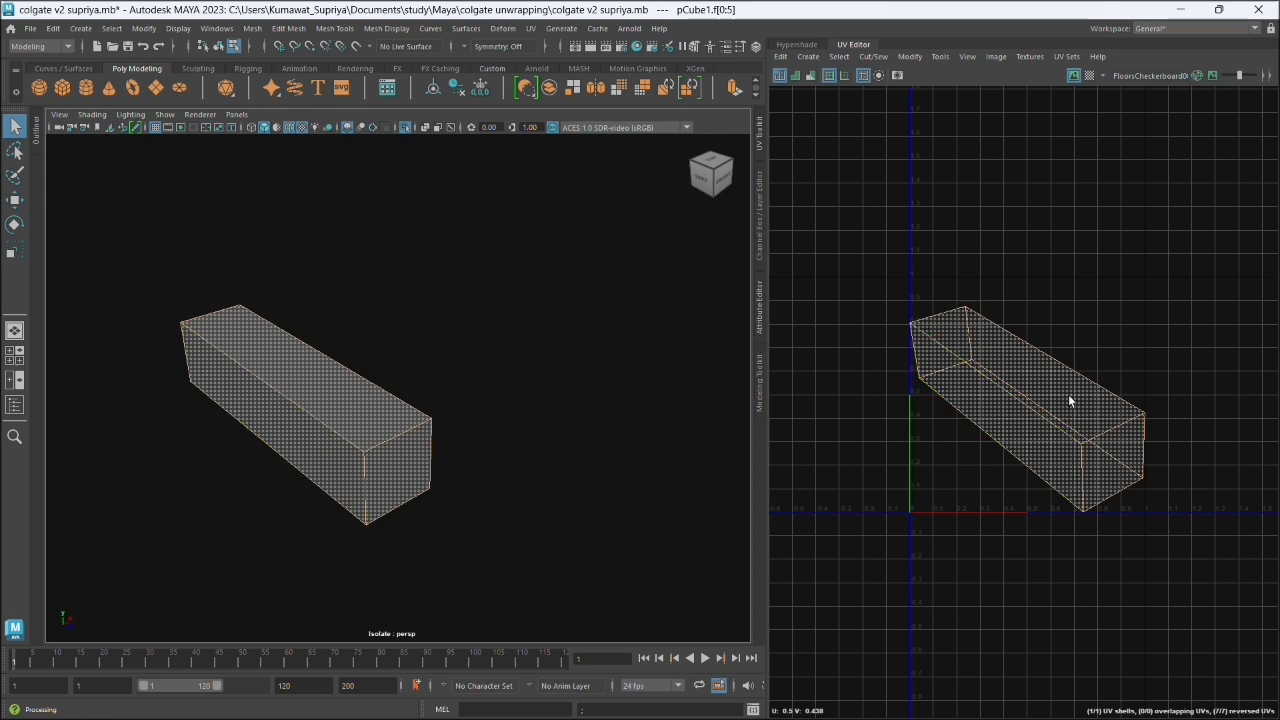
pyautogui.click(1127, 462)
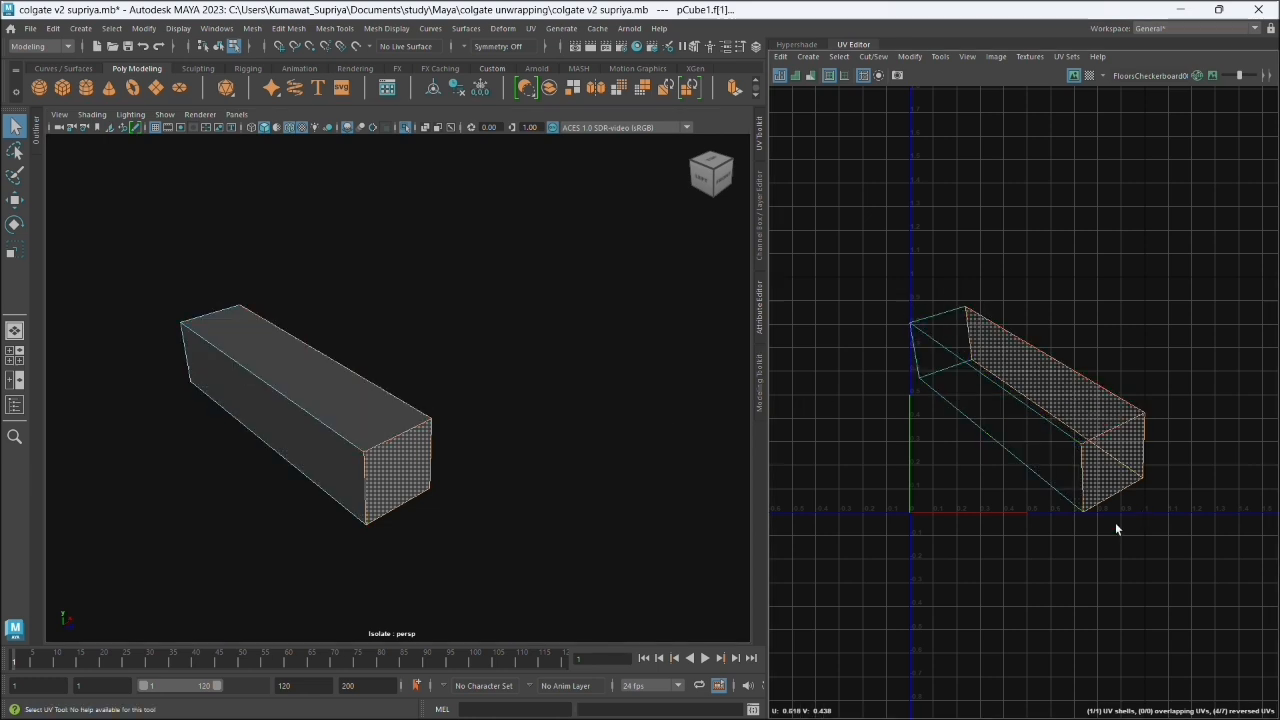
pyautogui.click(1131, 304)
# - Put the box into edge selection mode
pyautogui.rightClick(295, 341)
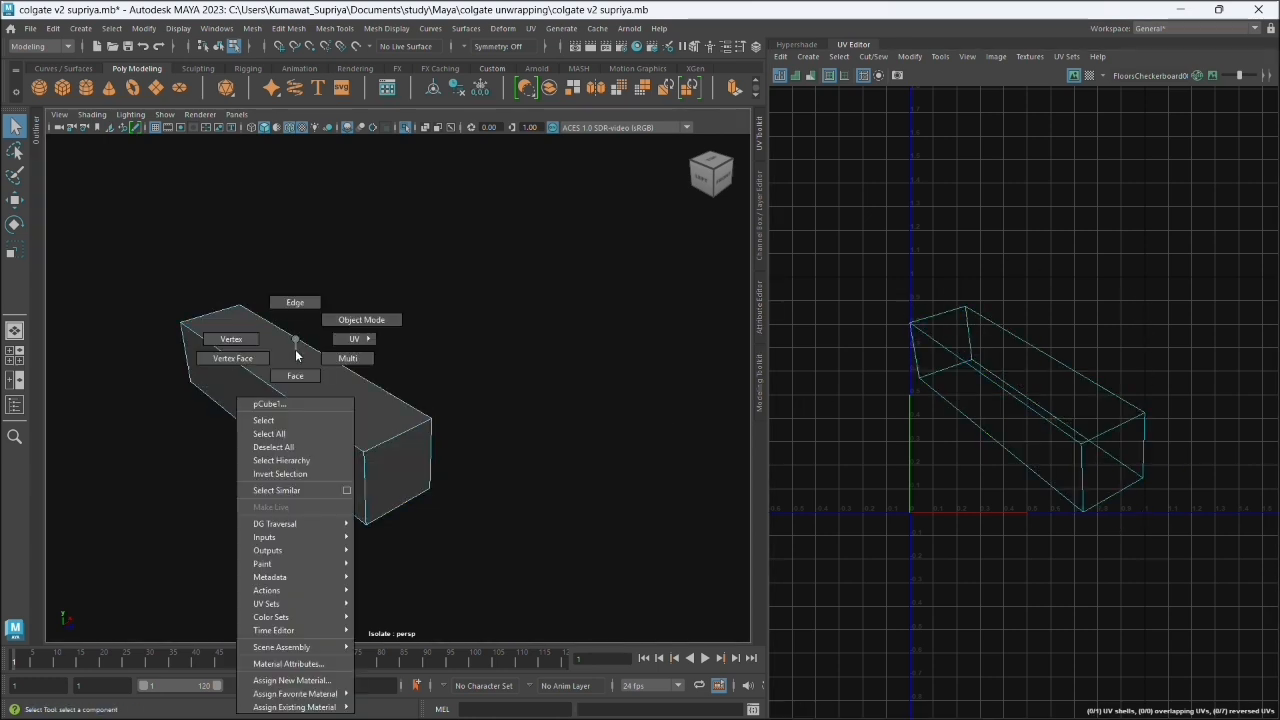
pyautogui.click(292, 273)
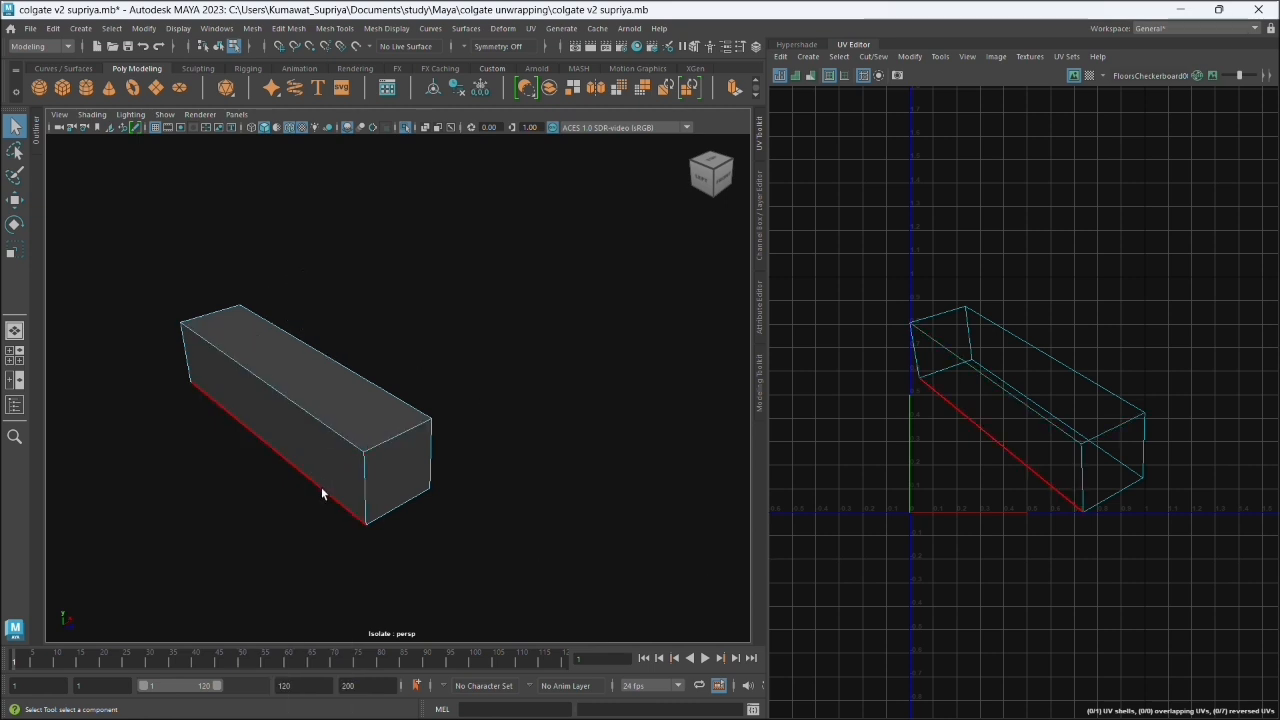
pyautogui.moveTo(374, 443); pyautogui.dragTo(241, 438)
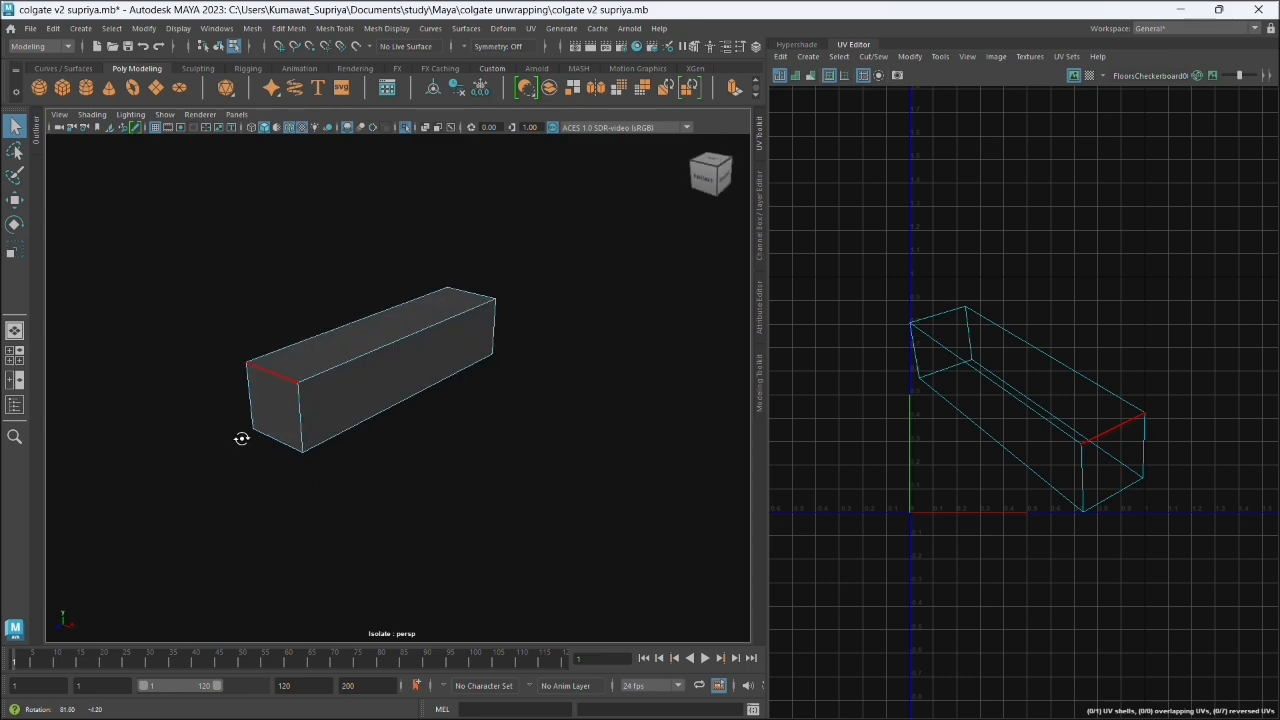
# - Switch to Chrome to study the Wikipedia image of a cube's UV unwrapping, and return to Maya
pyautogui.click(1180, 10)
pyautogui.moveTo(860, 716)
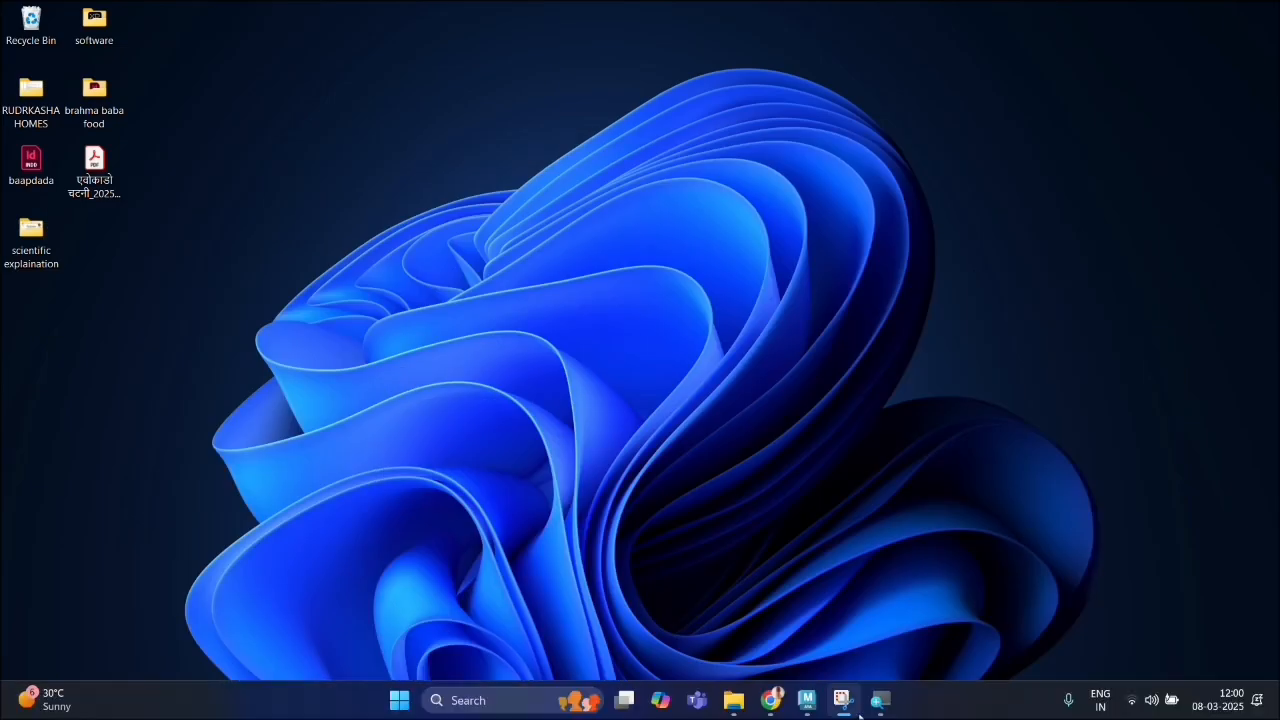
pyautogui.click(770, 700)
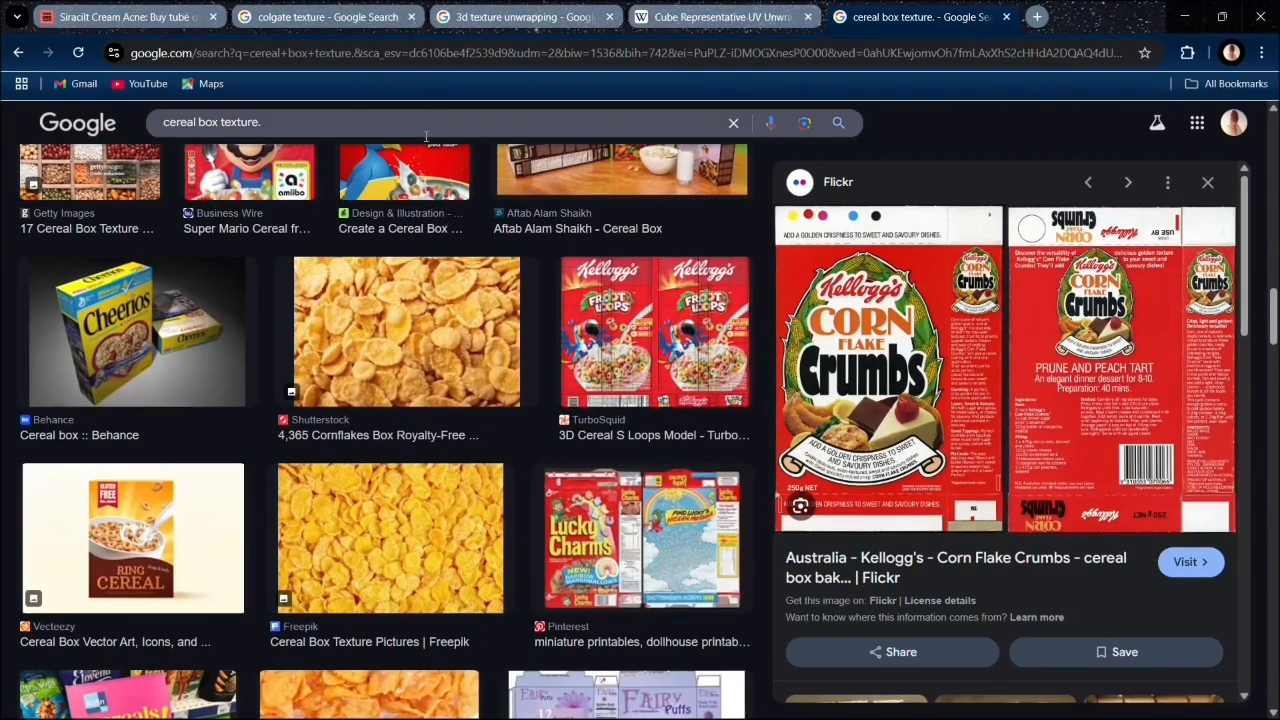
pyautogui.hotkey('ctrl', 'shift', 'Tab')
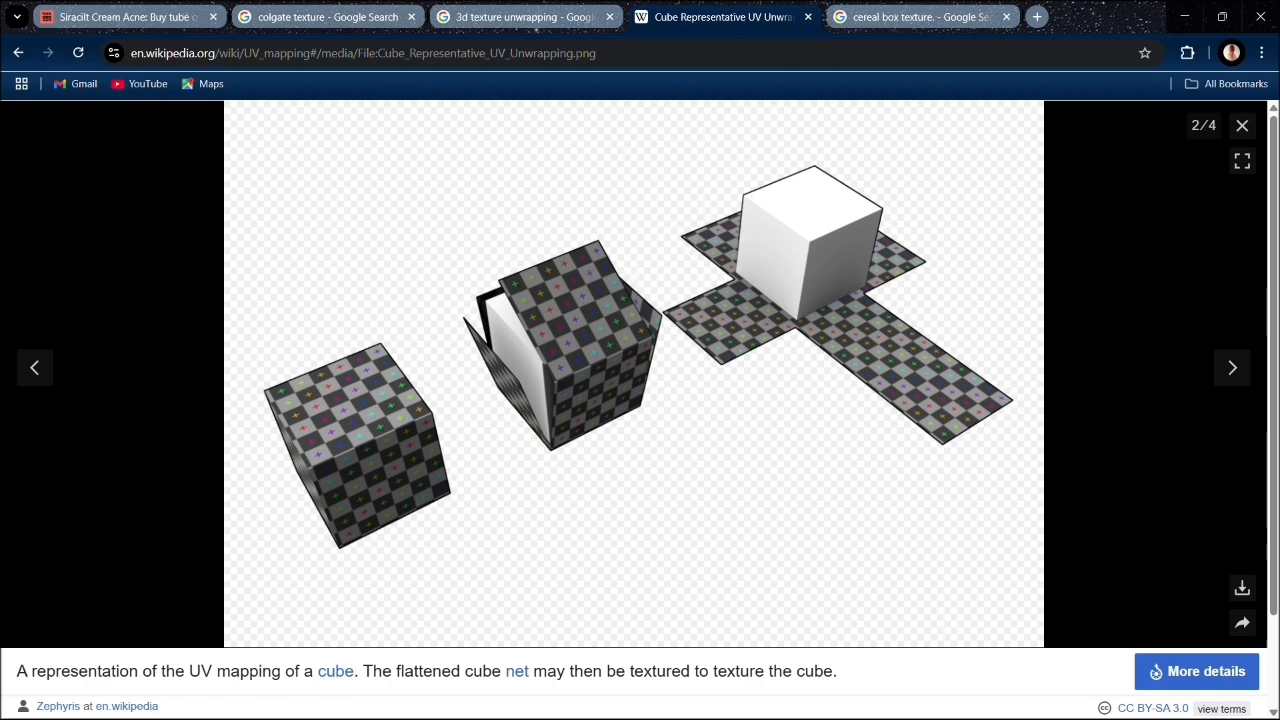
pyautogui.click(1184, 16)
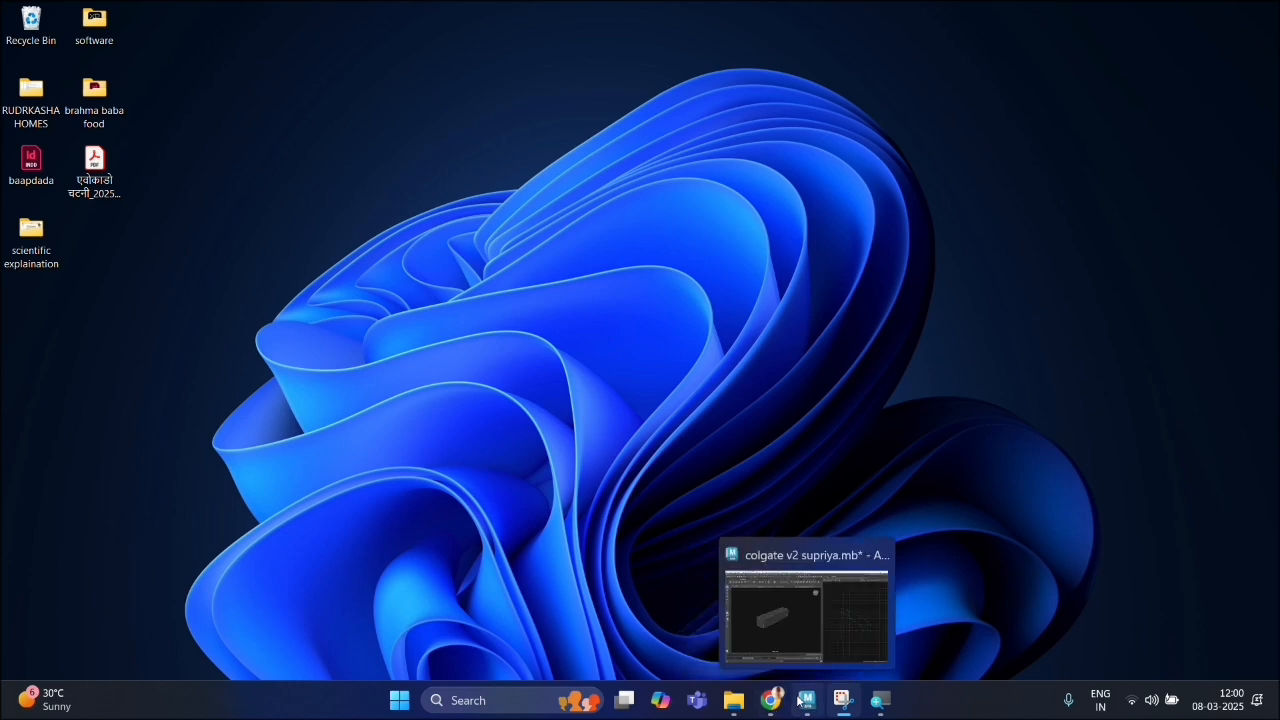
pyautogui.click(801, 701)
# - Cut the box's UVs along one long top edge plus the top edge and both vertical edges of each end face
pyautogui.moveTo(525, 373)
pyautogui.mouseDown()
pyautogui.moveTo(511, 393)
pyautogui.moveTo(540, 463)
pyautogui.mouseUp()
pyautogui.scroll(5, 398, 341)
pyautogui.click(359, 327)
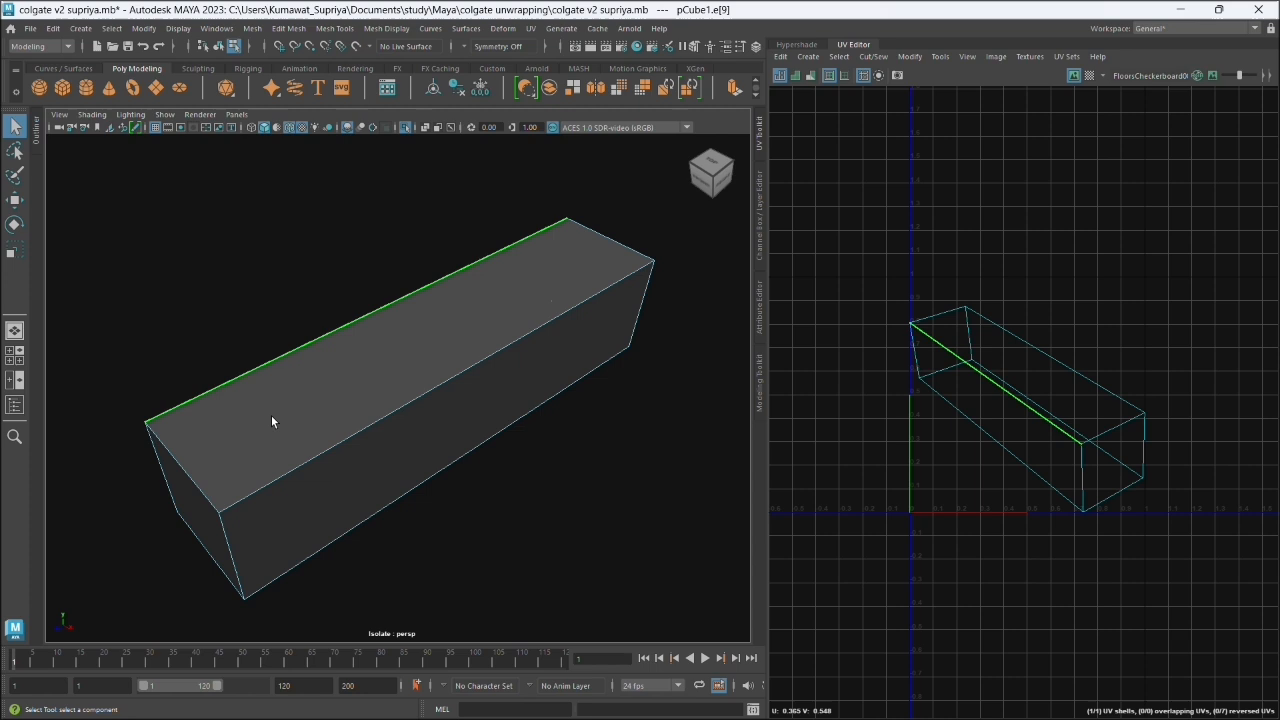
pyautogui.click(200, 461)
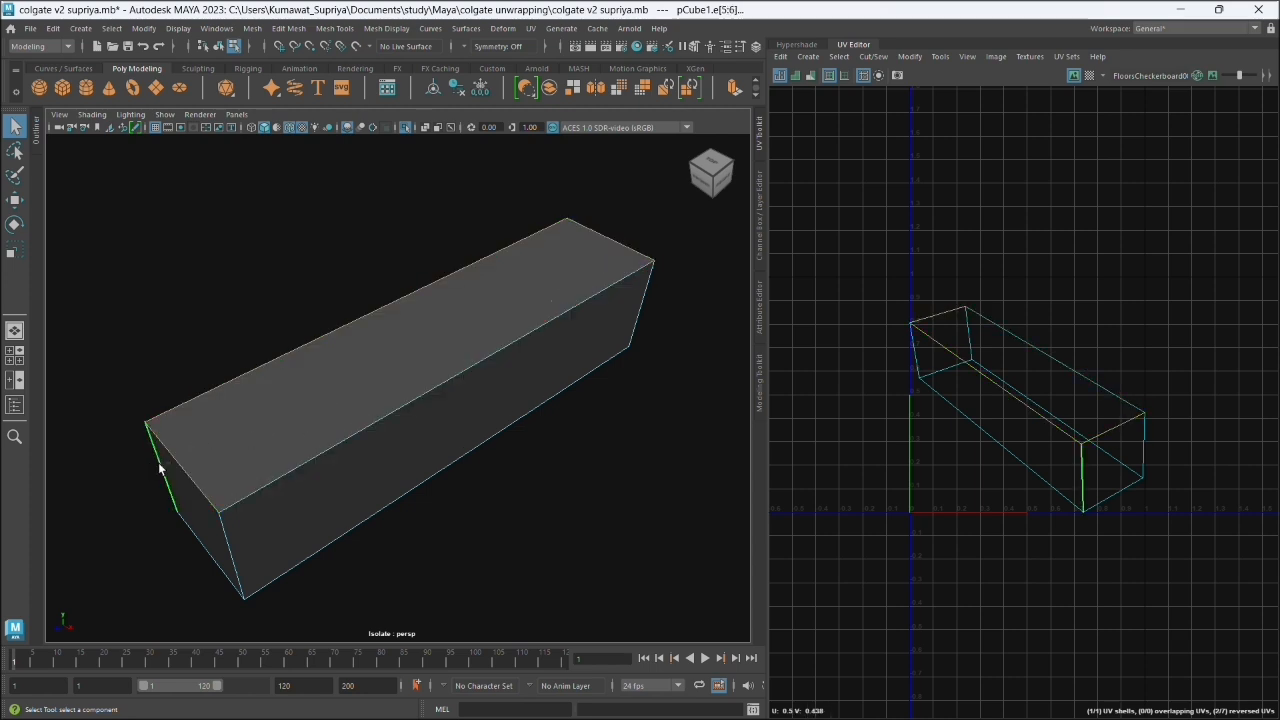
pyautogui.keyDown('shift'); pyautogui.click(240, 548); pyautogui.keyUp('shift')
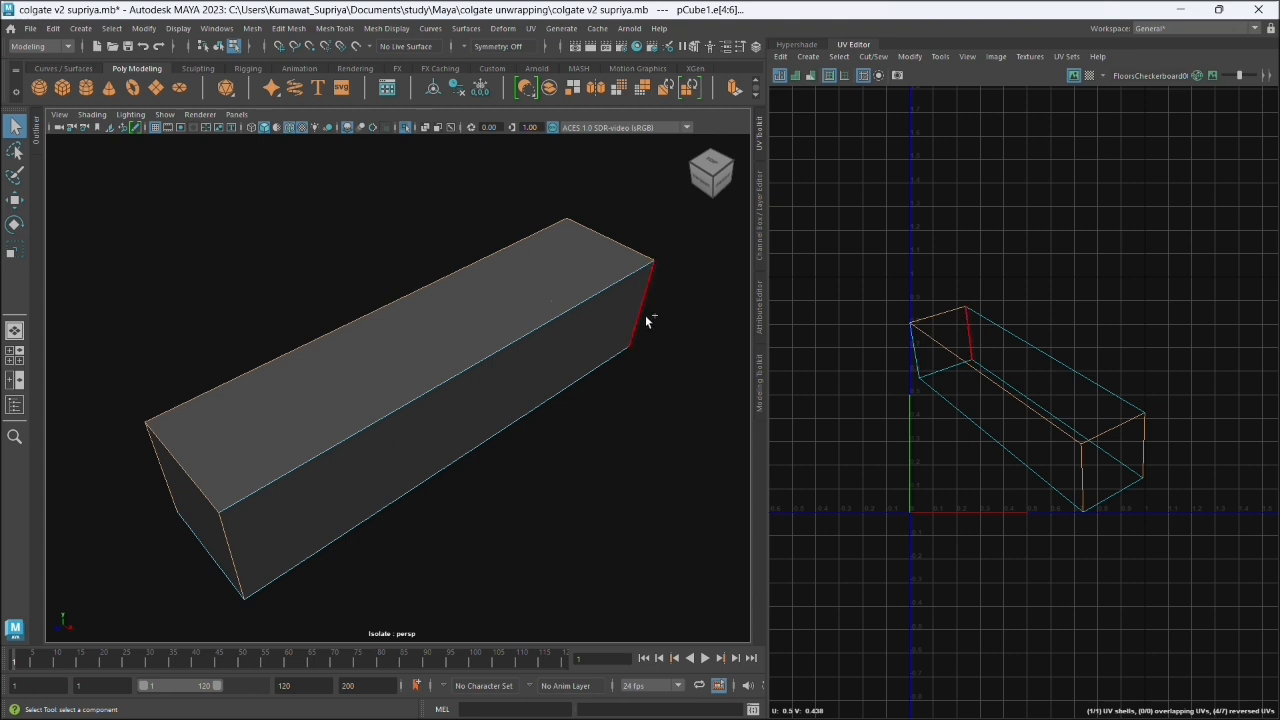
pyautogui.keyDown('alt'); pyautogui.moveTo(486, 494); pyautogui.dragTo(445, 477); pyautogui.keyUp('alt')
pyautogui.keyDown('shift'); pyautogui.click(567, 468); pyautogui.keyUp('shift')
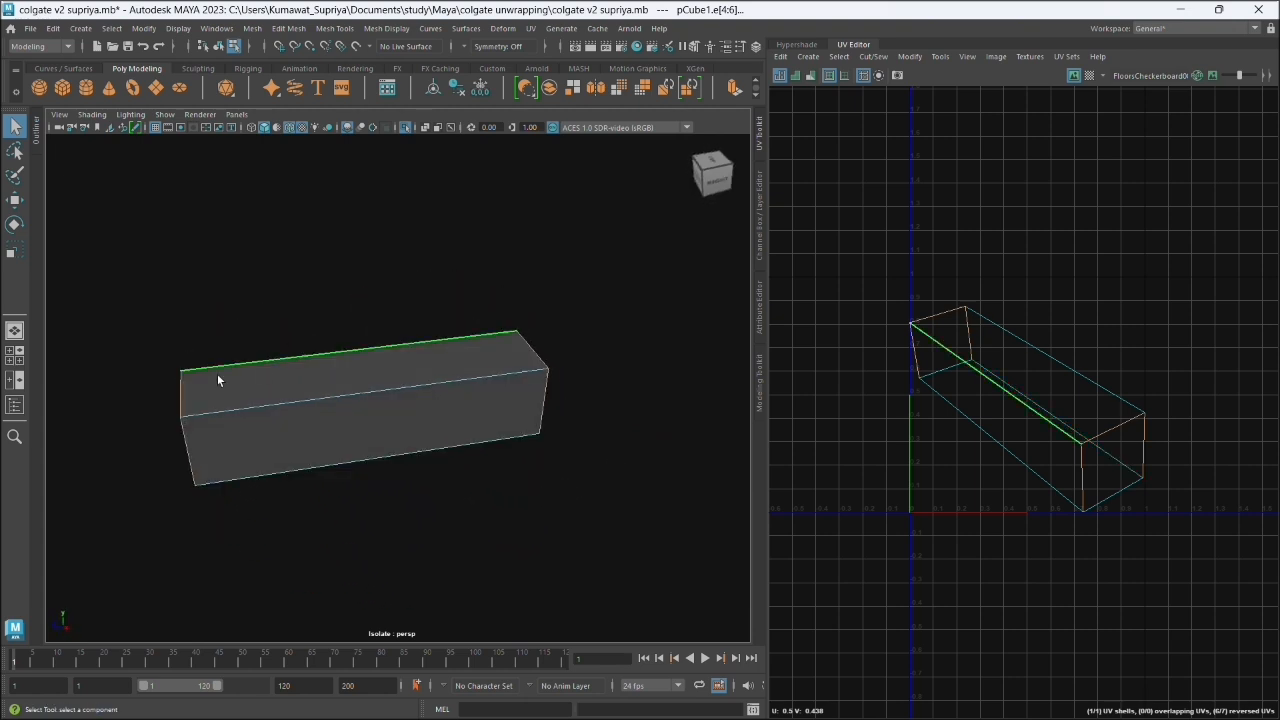
pyautogui.keyDown('alt'); pyautogui.moveTo(366, 457); pyautogui.dragTo(429, 434); pyautogui.keyUp('alt')
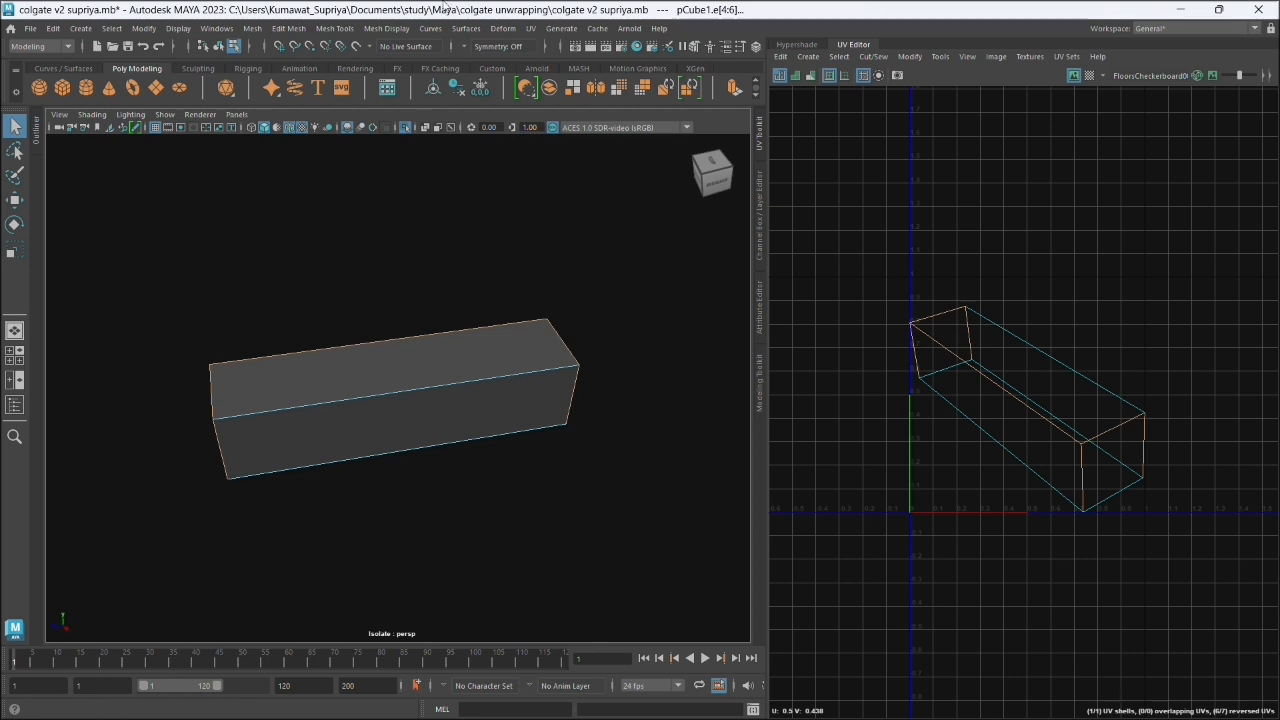
pyautogui.click(528, 30)
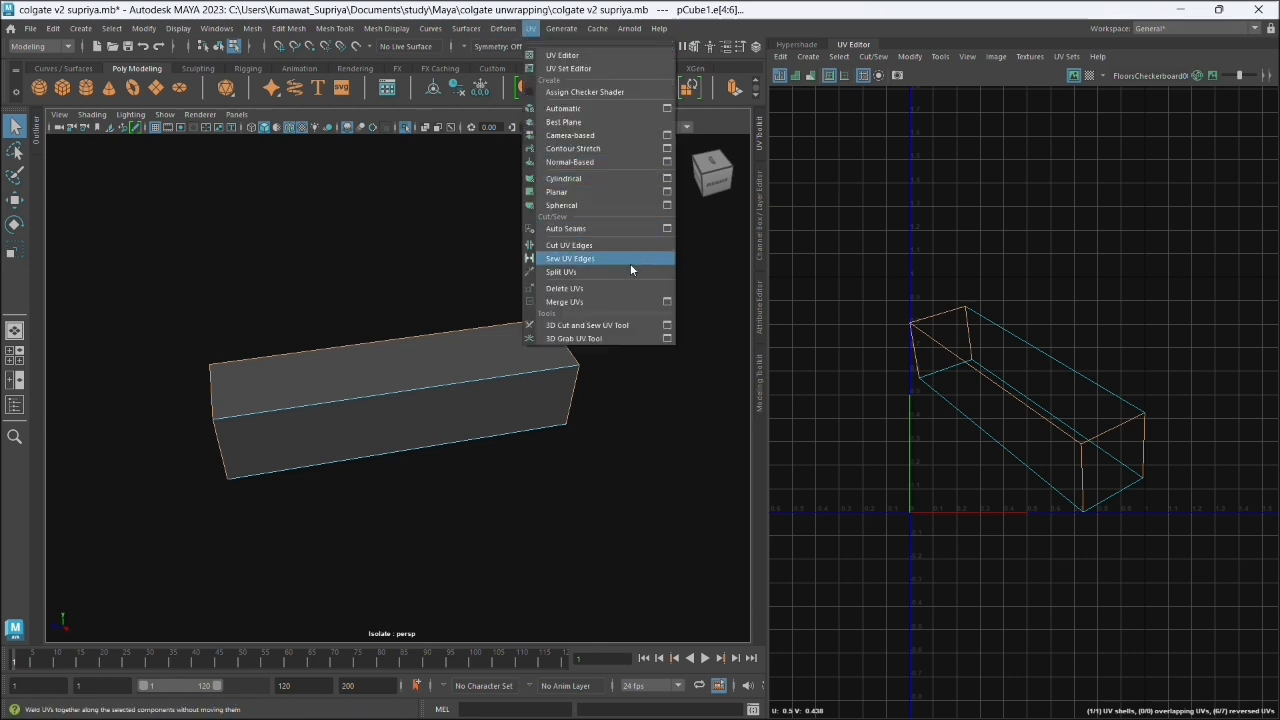
pyautogui.click(560, 246)
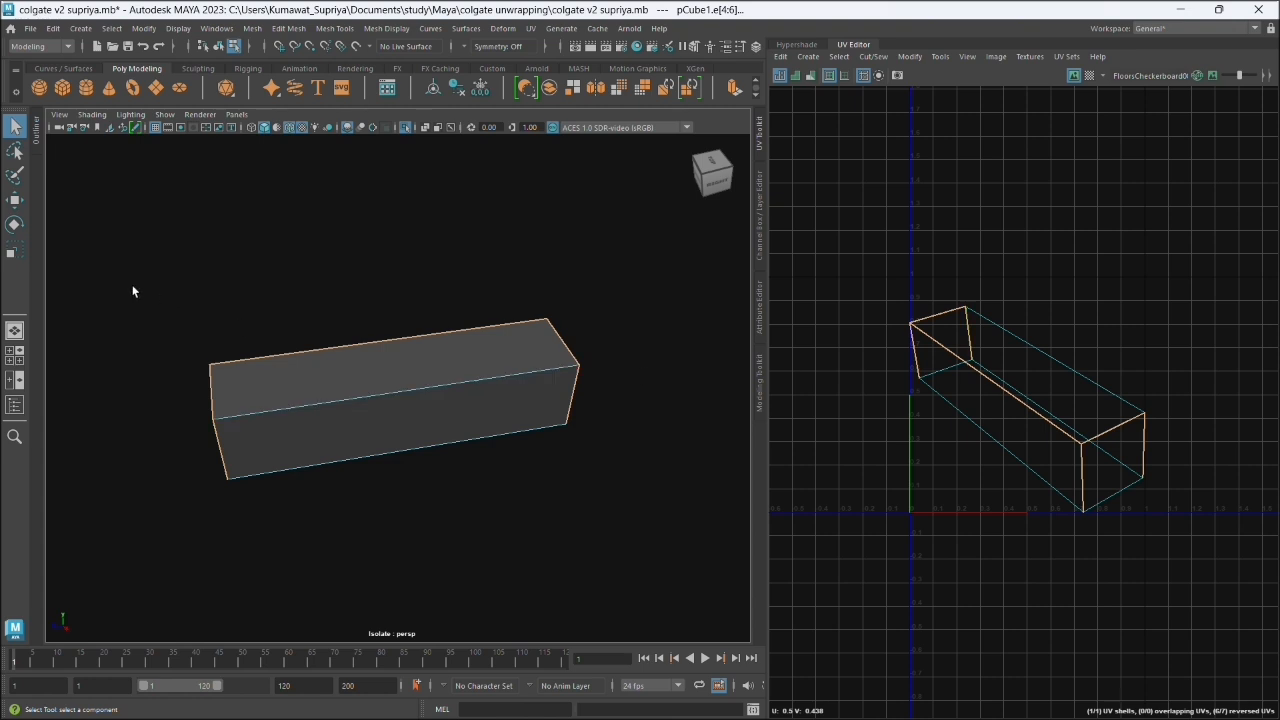
pyautogui.moveTo(131, 286); pyautogui.dragTo(558, 452)
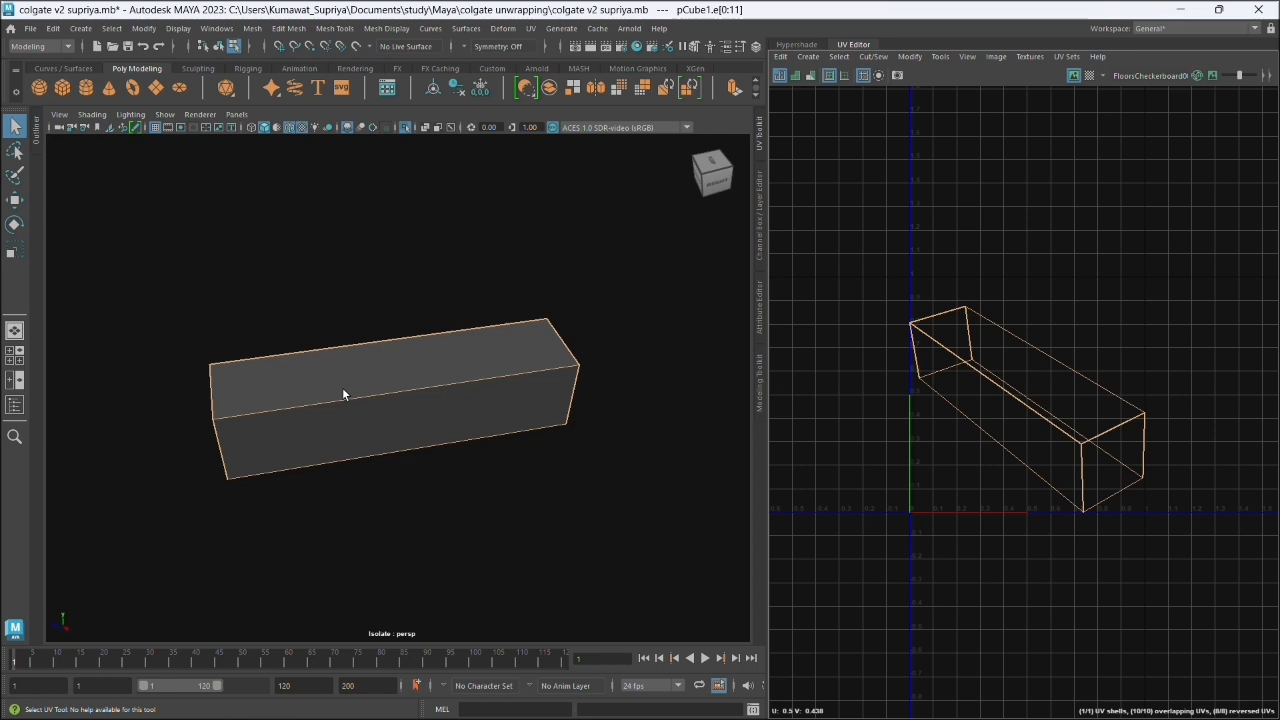
pyautogui.moveTo(157, 270); pyautogui.dragTo(318, 400)
pyautogui.click(400, 337)
# - Put the box into UV component mode and select all of its UVs in the perspective view
pyautogui.rightClick(400, 337)
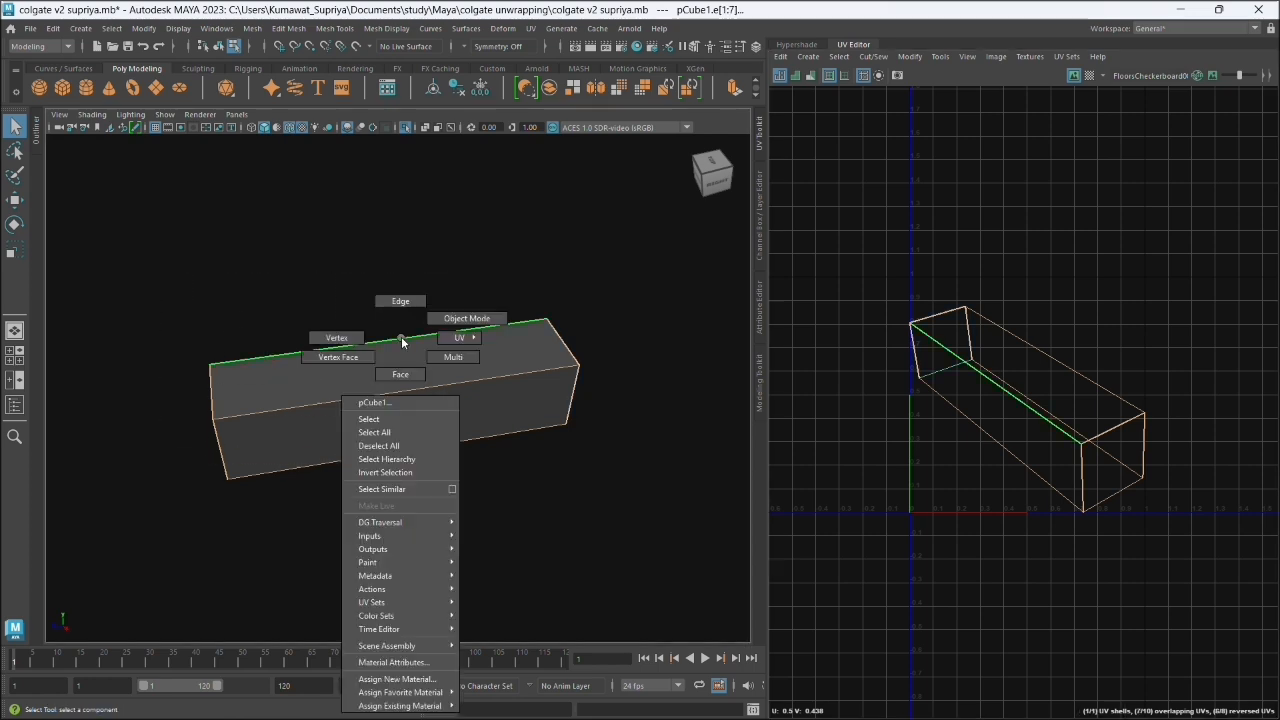
pyautogui.click(452, 337)
pyautogui.rightClick(422, 340)
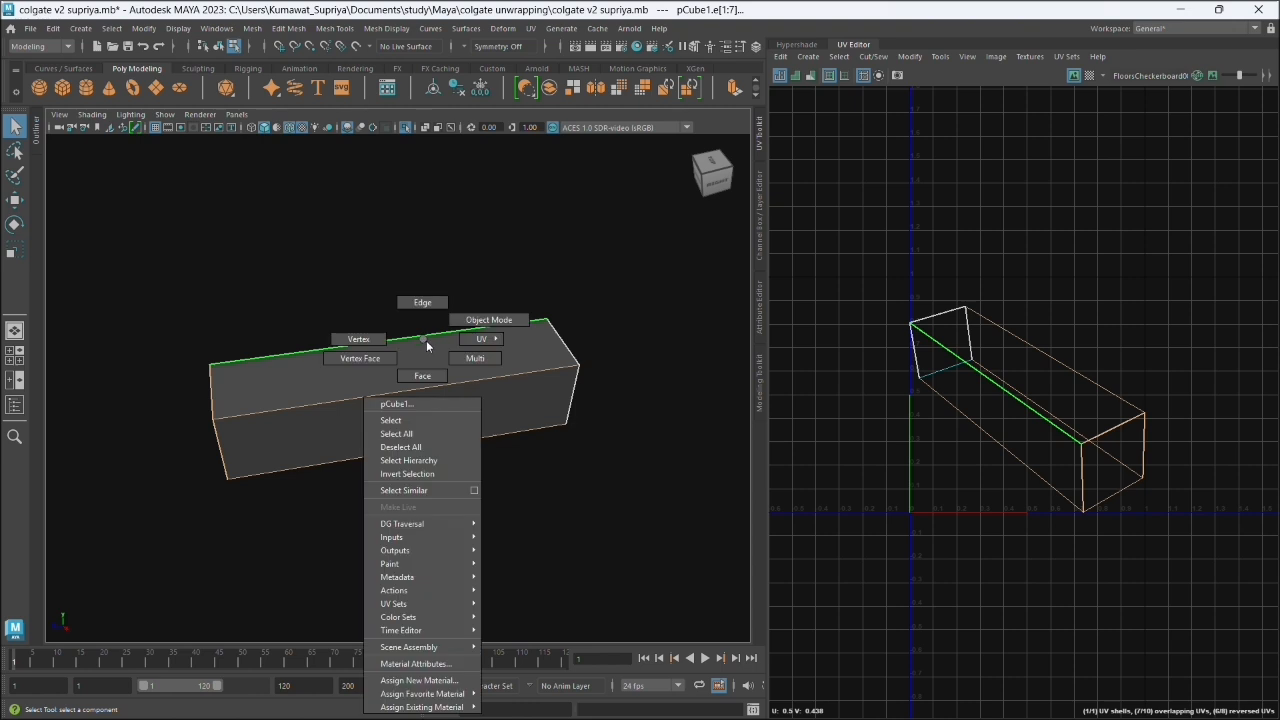
pyautogui.moveTo(468, 346)
pyautogui.click(518, 345)
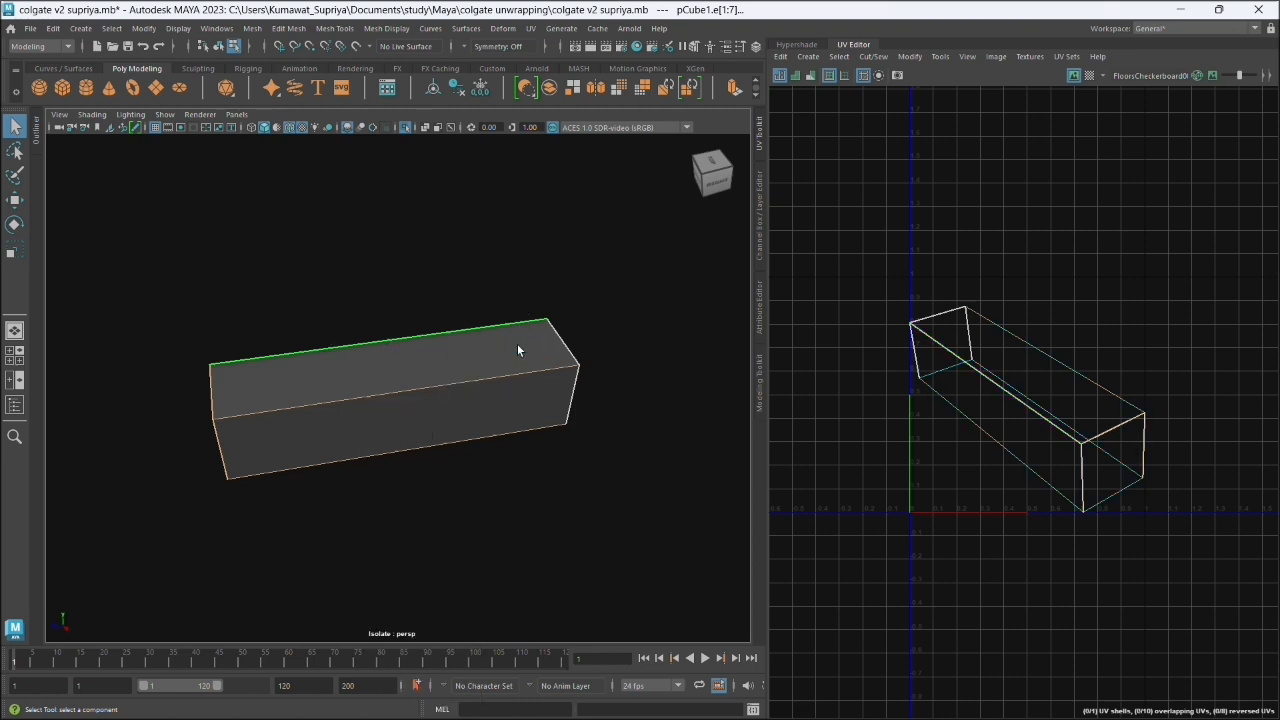
pyautogui.moveTo(137, 266); pyautogui.dragTo(610, 500)
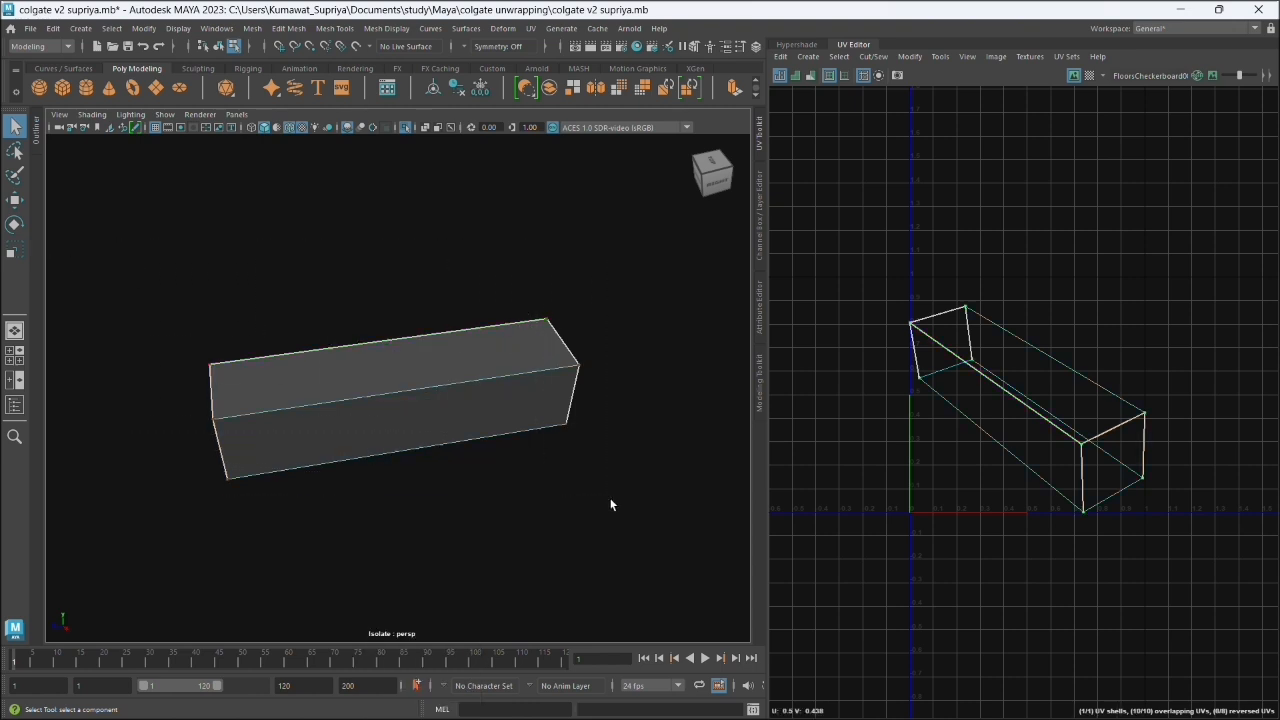
# - Unfold the box's selected UVs with the UV Toolkit
pyautogui.click(757, 138)
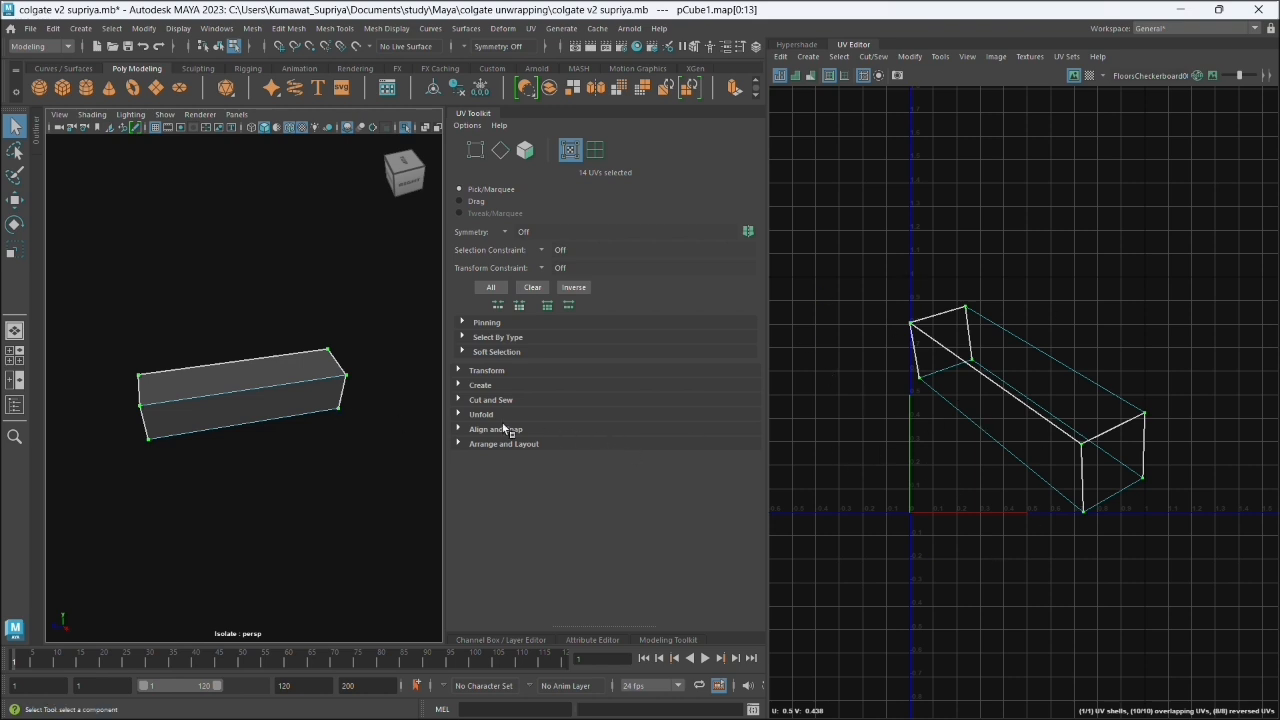
pyautogui.click(478, 414)
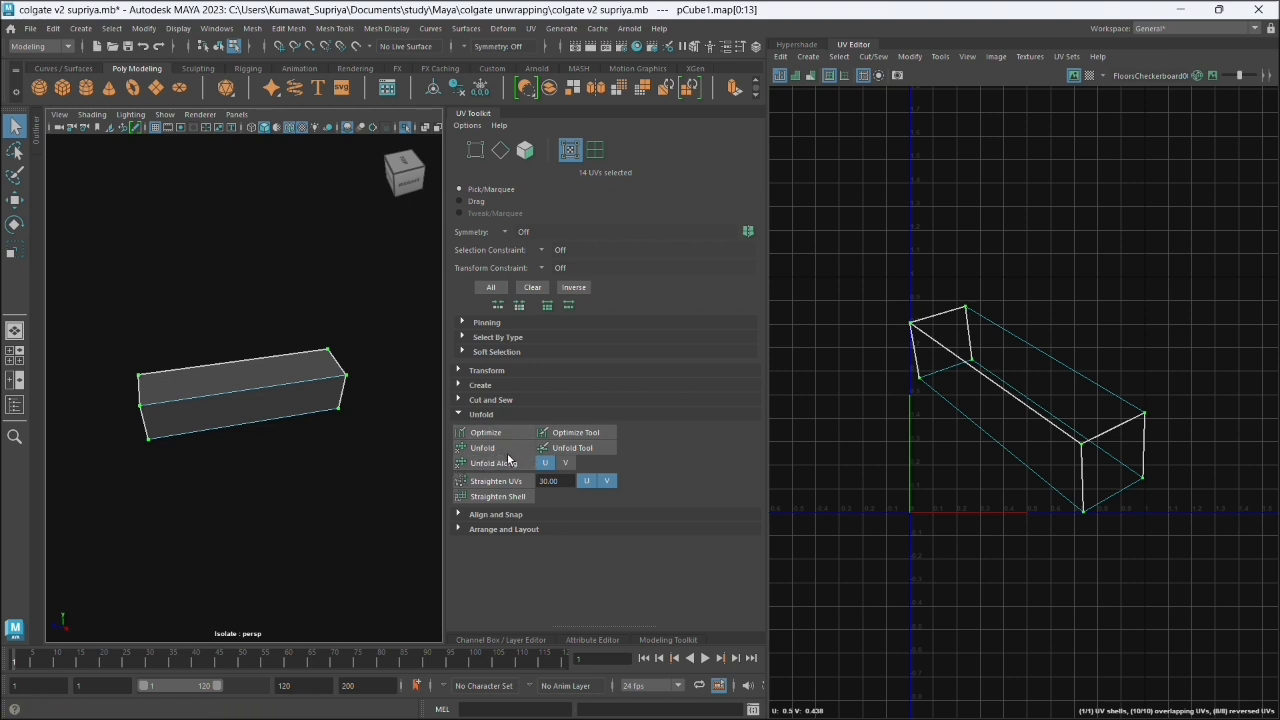
pyautogui.click(482, 448)
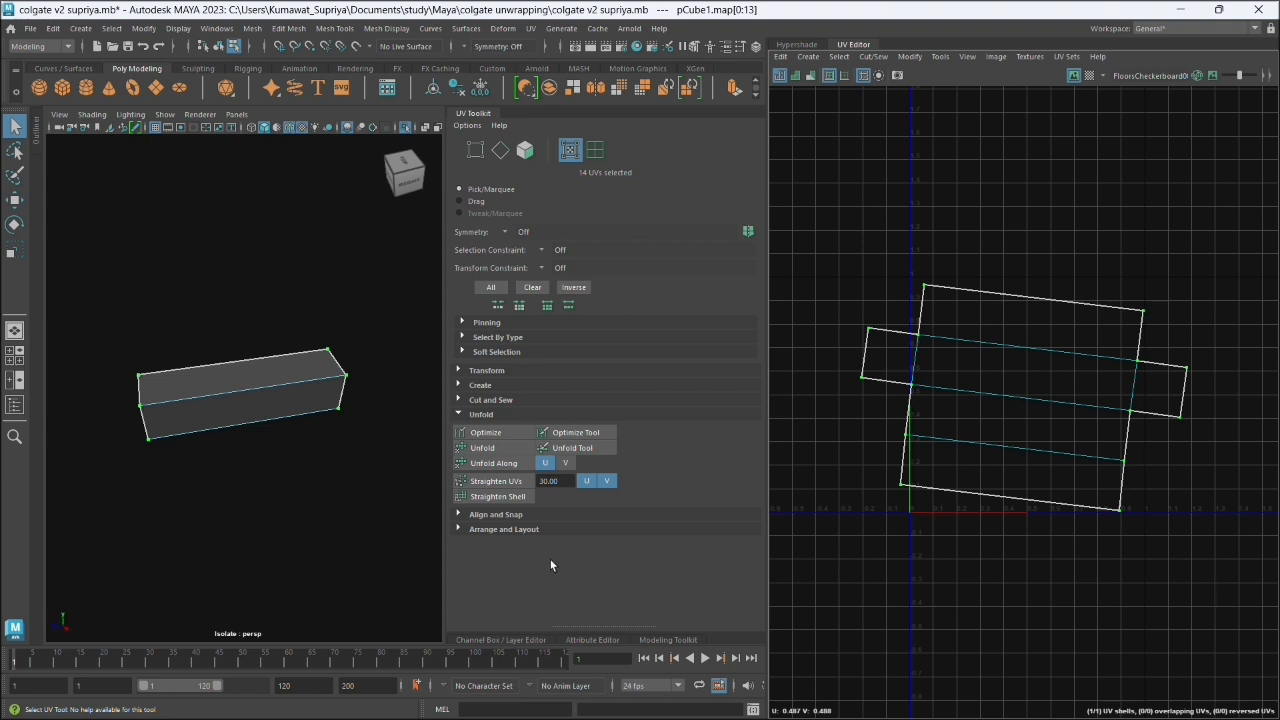
# - Compare the box and its unfolded UV layout with the unwrapping reference in the browser
pyautogui.keyDown('alt'); pyautogui.moveTo(300, 435); pyautogui.dragTo(190, 425); pyautogui.keyUp('alt')
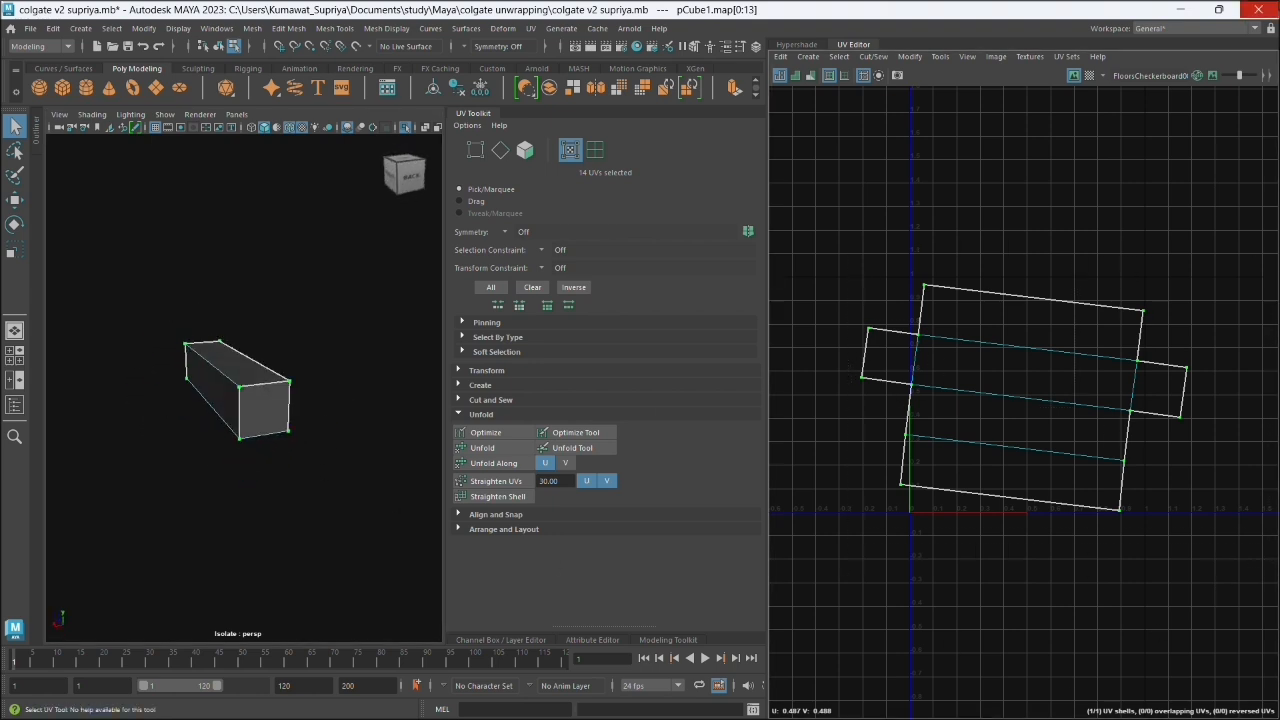
pyautogui.click(1218, 10)
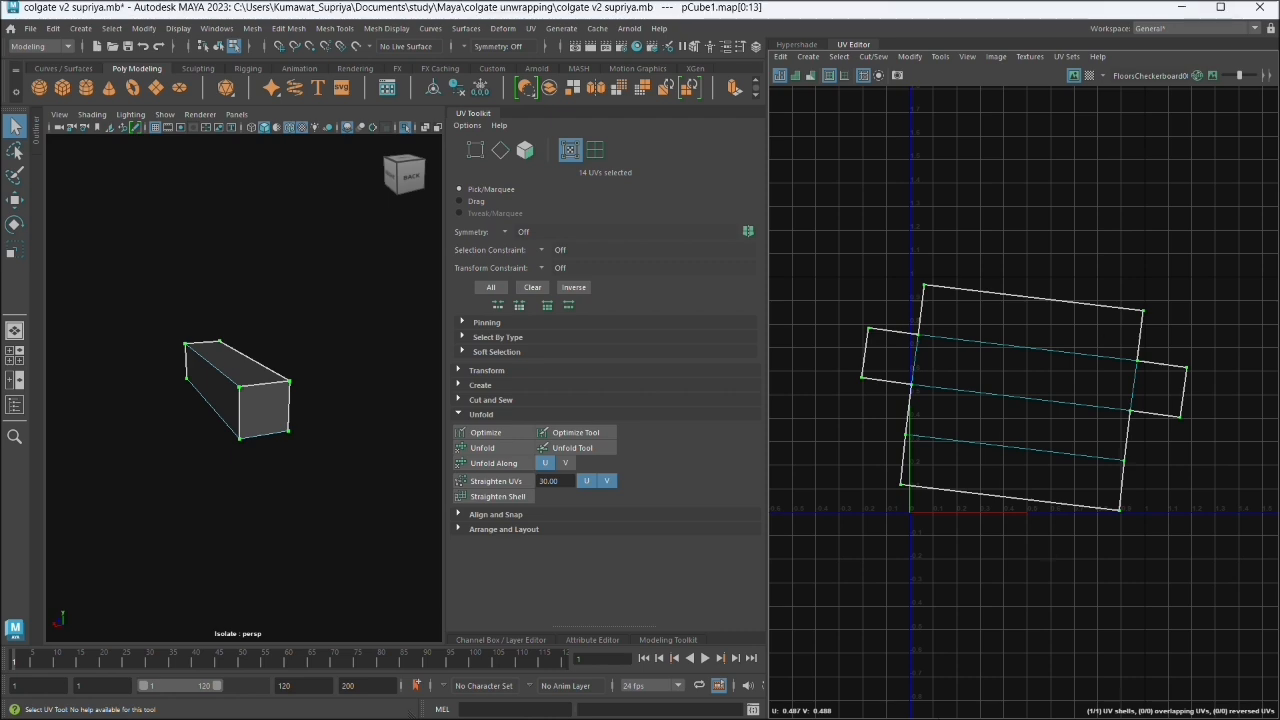
pyautogui.click(1182, 8)
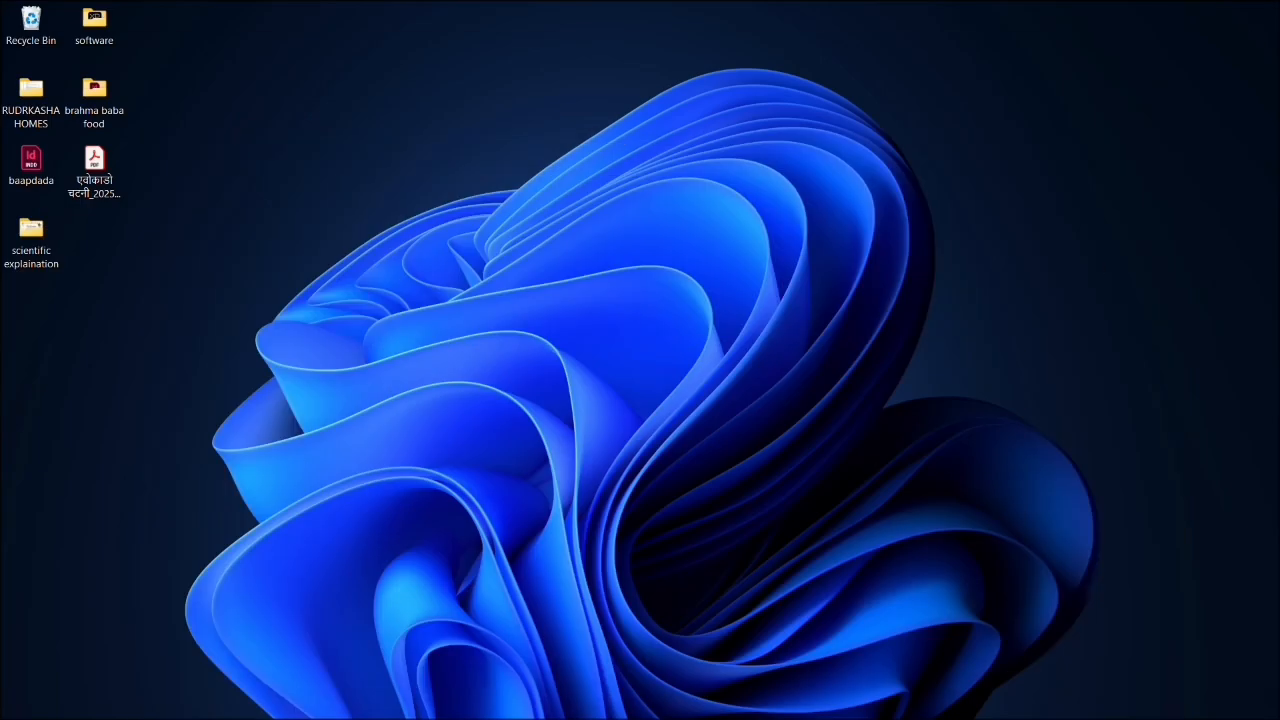
pyautogui.click(770, 700)
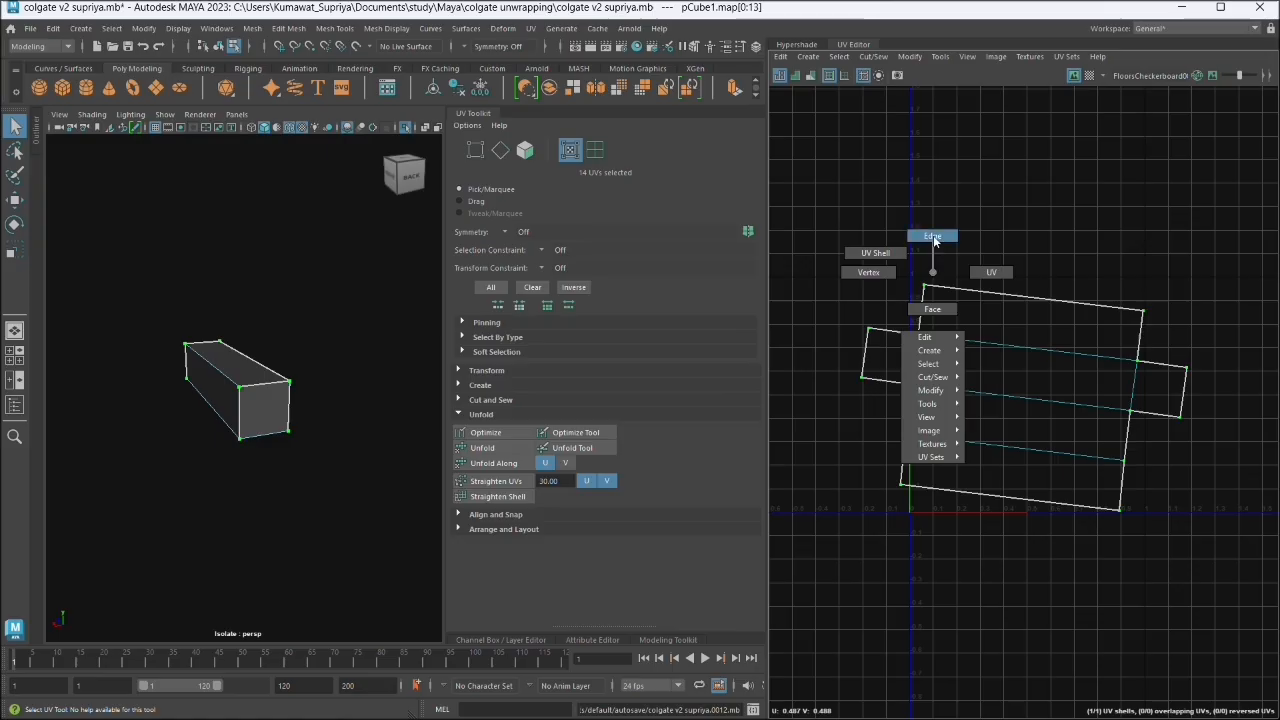
# - Select all edges of the unfolded box layout in the UV Editor and rotate the shell until it sits level
pyautogui.rightClick(933, 235)
pyautogui.moveTo(812, 222); pyautogui.dragTo(1177, 552)
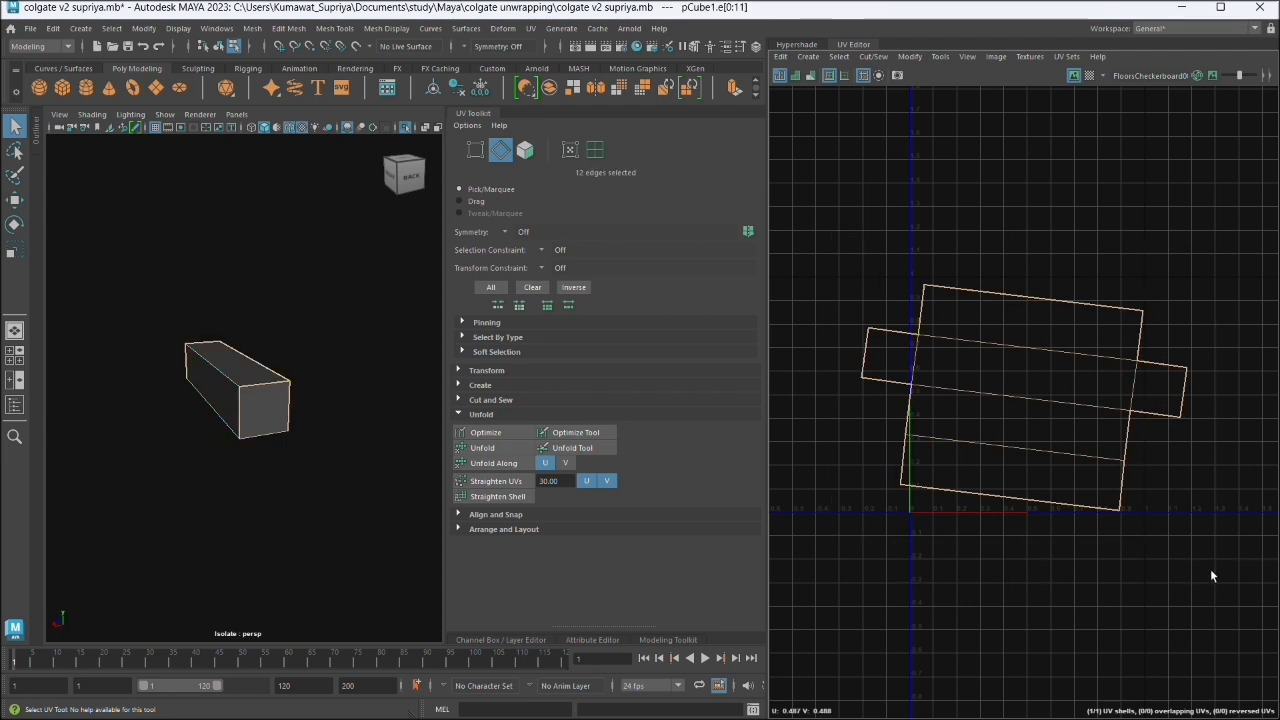
pyautogui.press('e')
pyautogui.moveTo(1120, 390); pyautogui.dragTo(1121, 377)
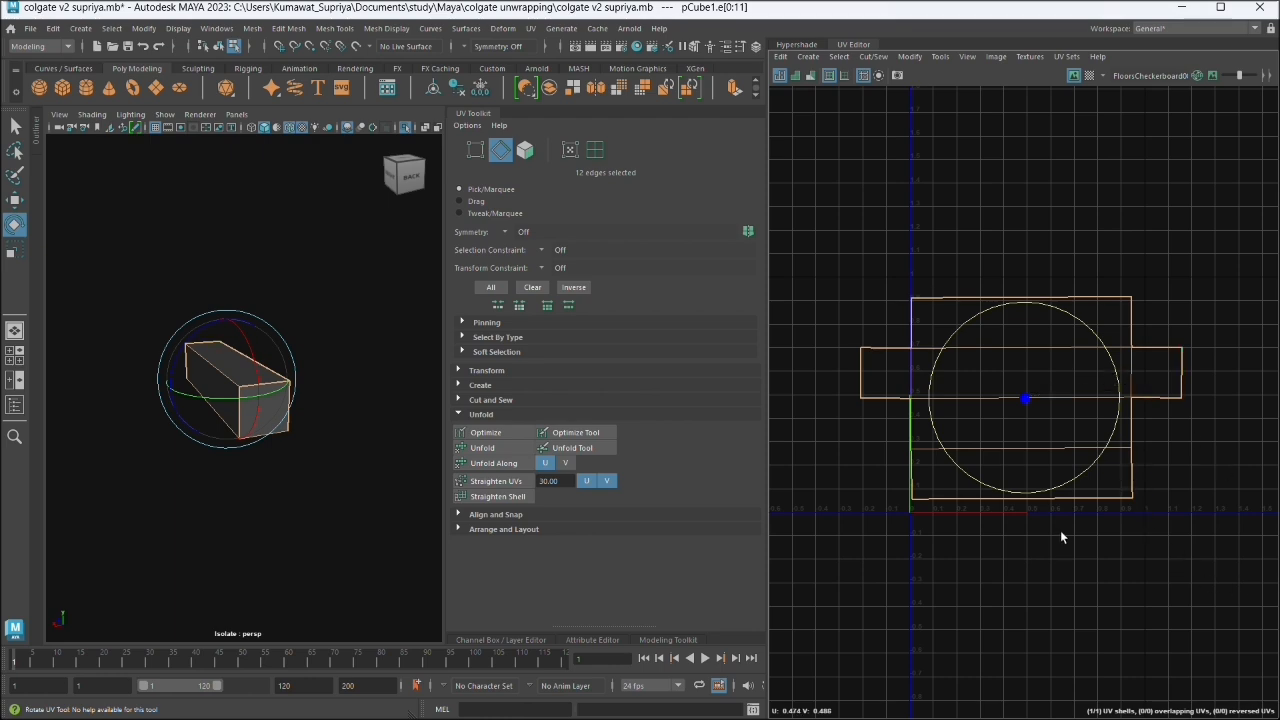
# - Level the box's UV shell, scale it down to fit the width of the 0–1 UV tile, and centre it horizontally
pyautogui.moveTo(1086, 511); pyautogui.dragTo(1057, 497)
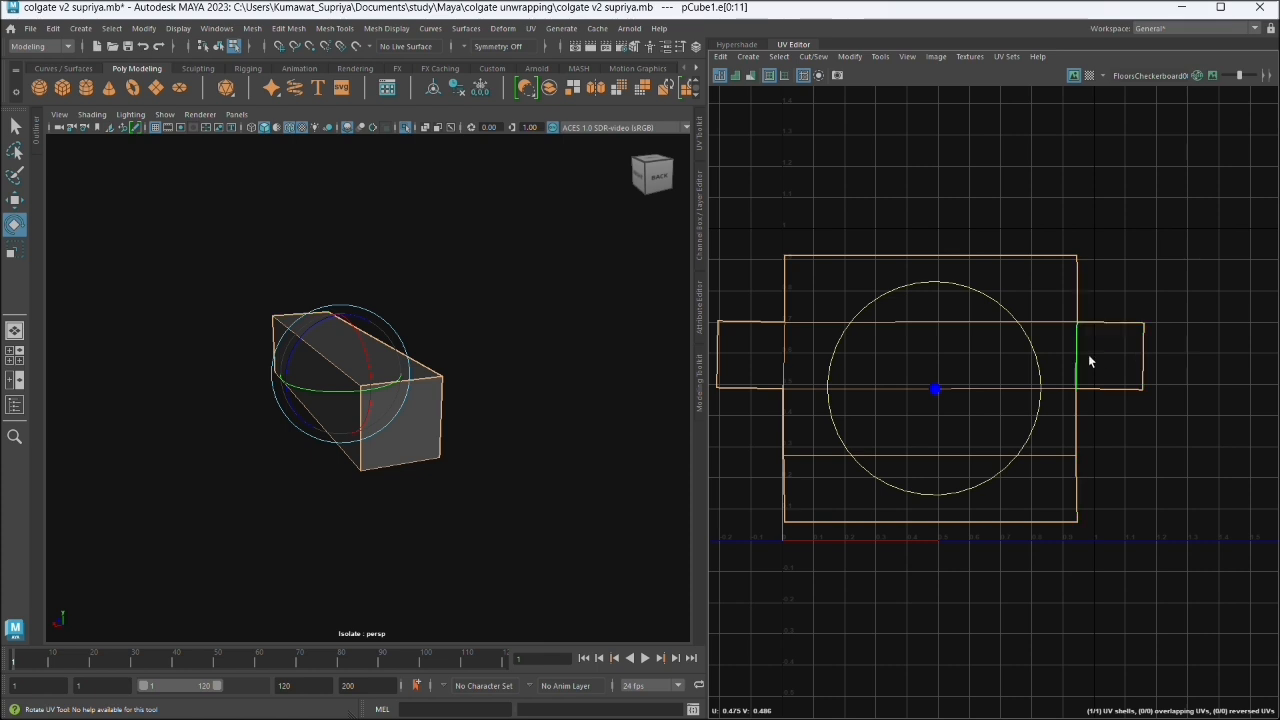
pyautogui.press('r')
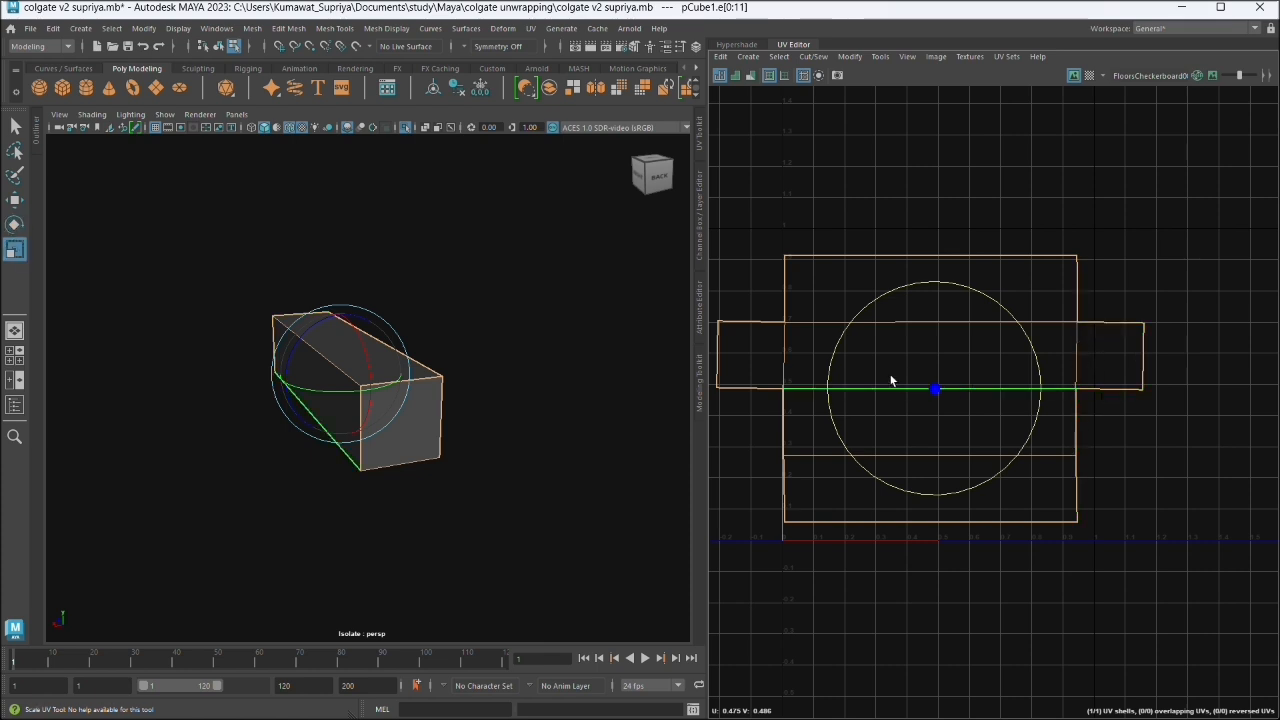
pyautogui.moveTo(920, 398); pyautogui.dragTo(942, 391)
pyautogui.press('w')
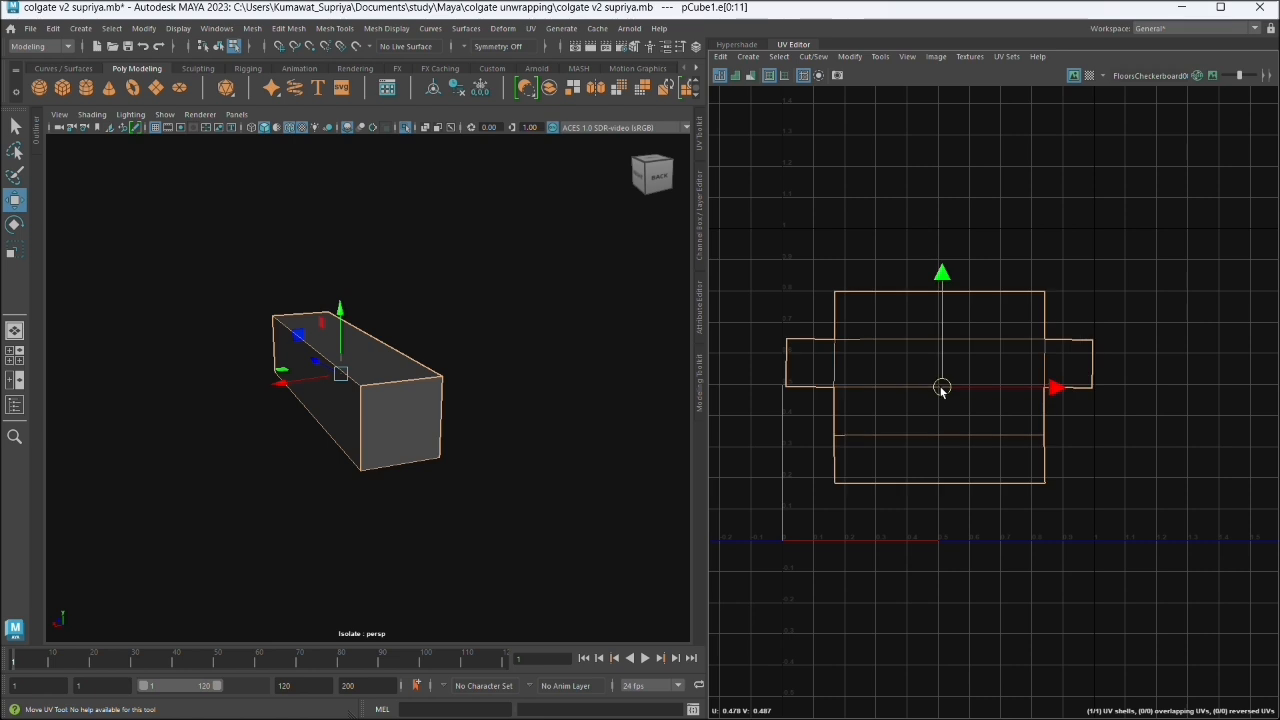
pyautogui.click(1139, 280)
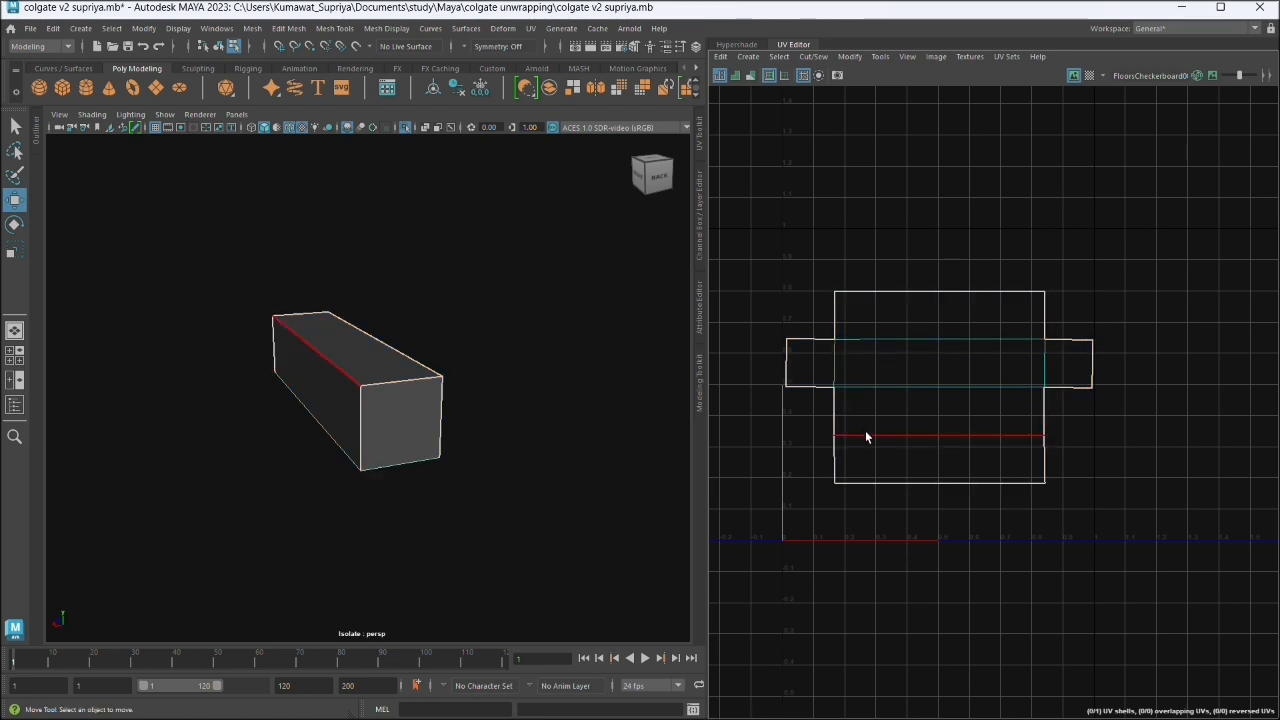
# - Try rotating the whole box UV shell about its centre with all of its edges selected
pyautogui.scroll(-1, 1023, 520)
pyautogui.scroll(2, 1023, 520)
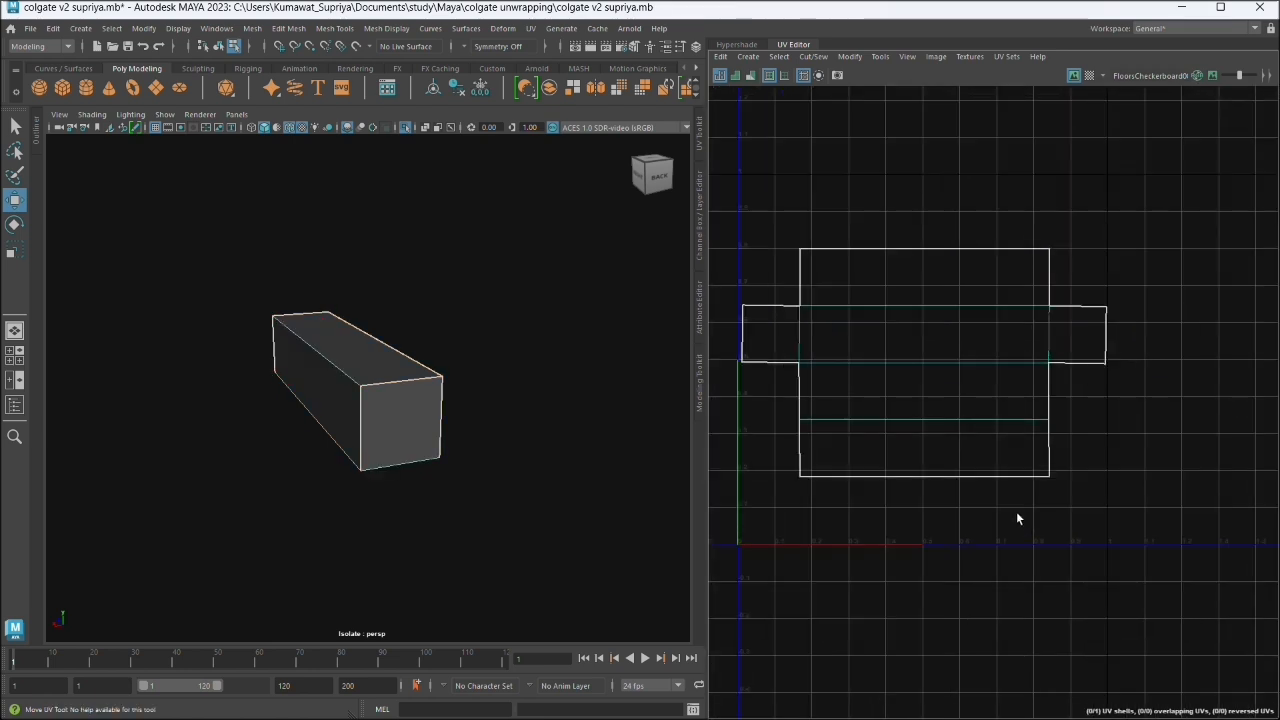
pyautogui.click(987, 361)
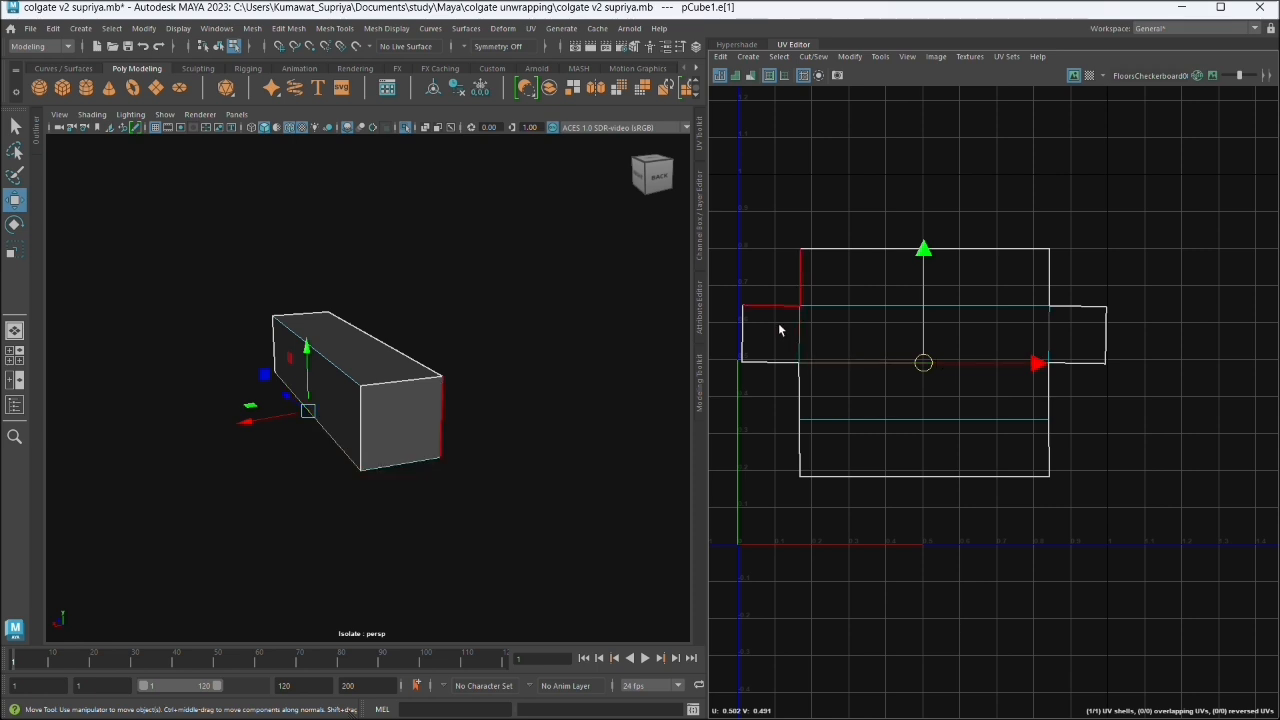
pyautogui.moveTo(727, 185); pyautogui.dragTo(1158, 616)
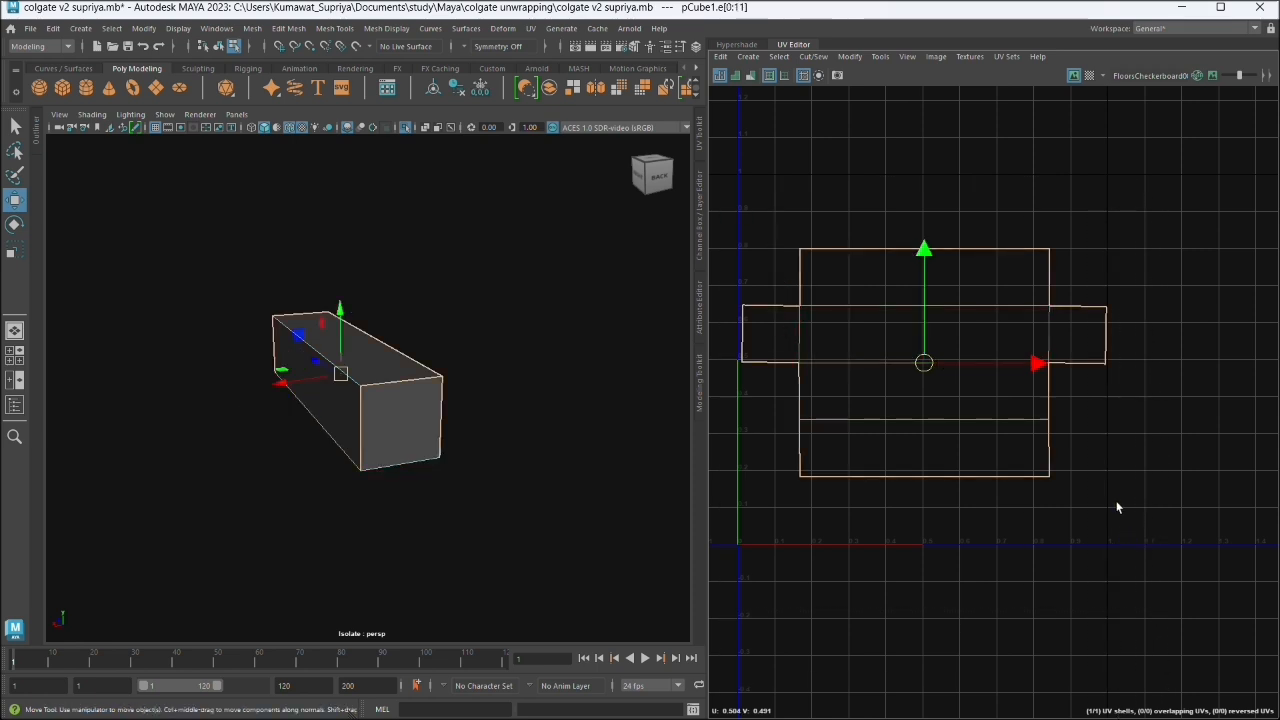
pyautogui.press('r')
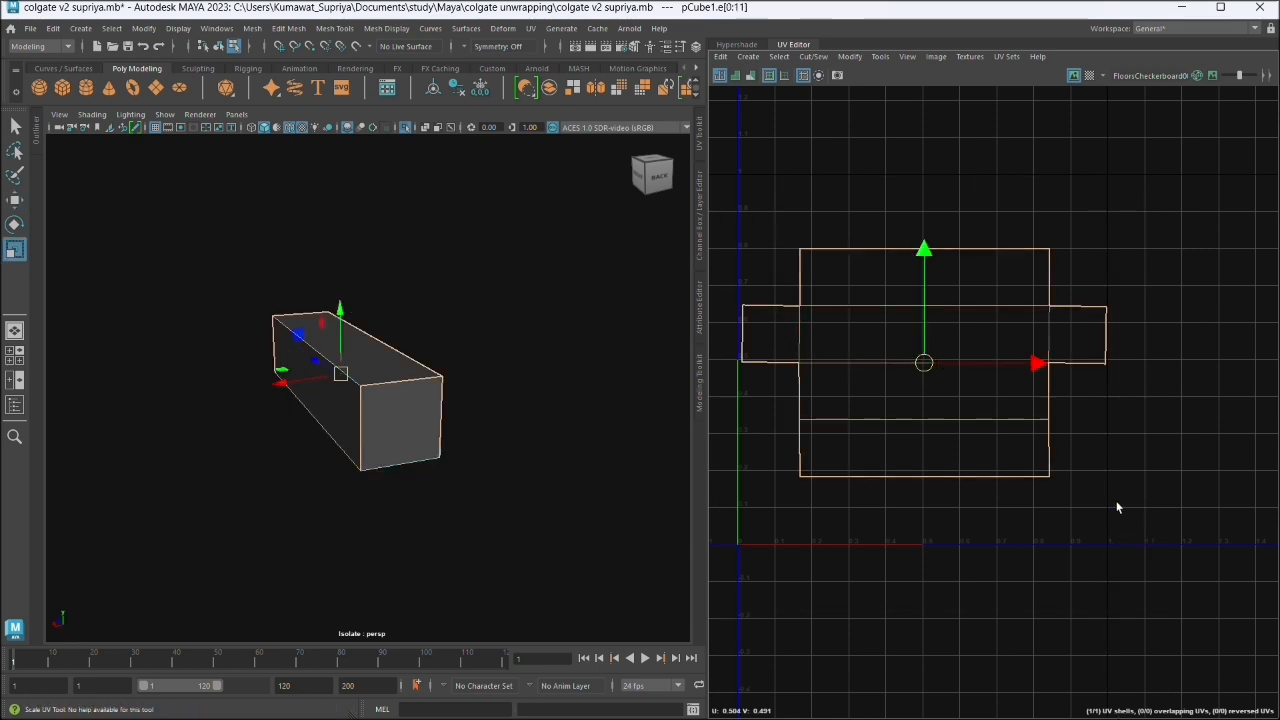
pyautogui.press('e')
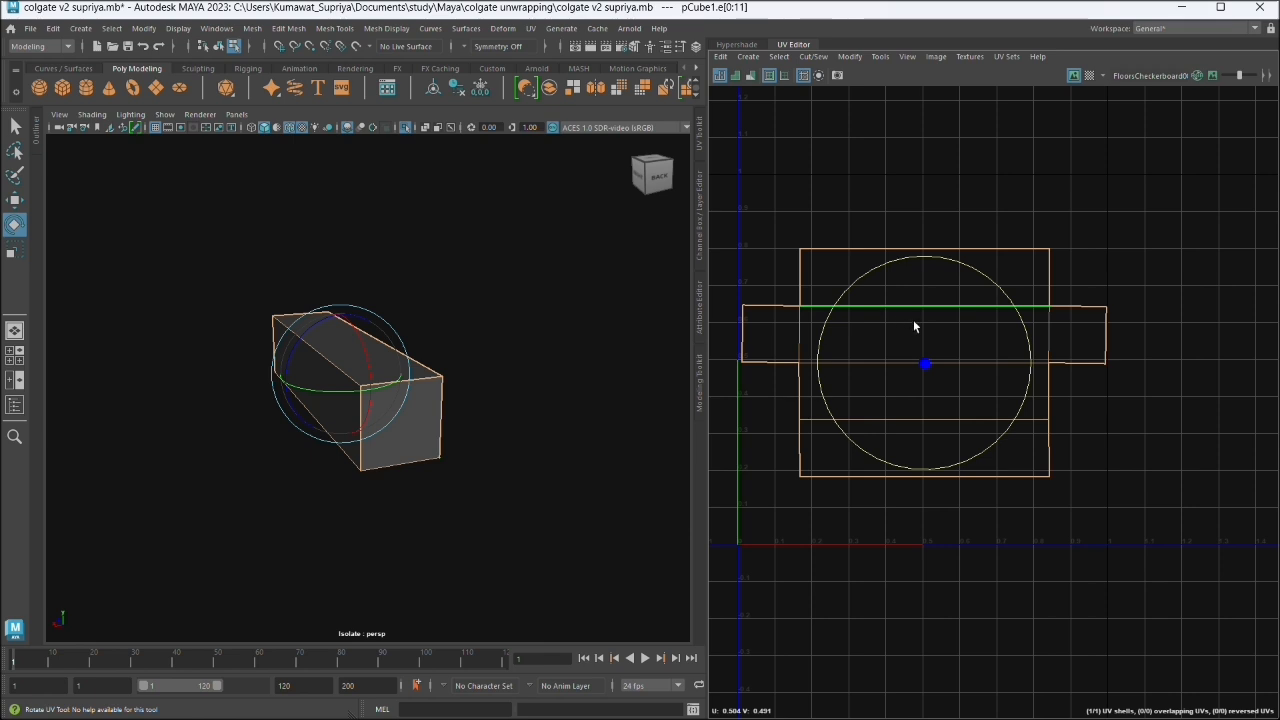
pyautogui.moveTo(1011, 302); pyautogui.dragTo(1011, 306)
pyautogui.moveTo(1012, 297); pyautogui.dragTo(970, 261)
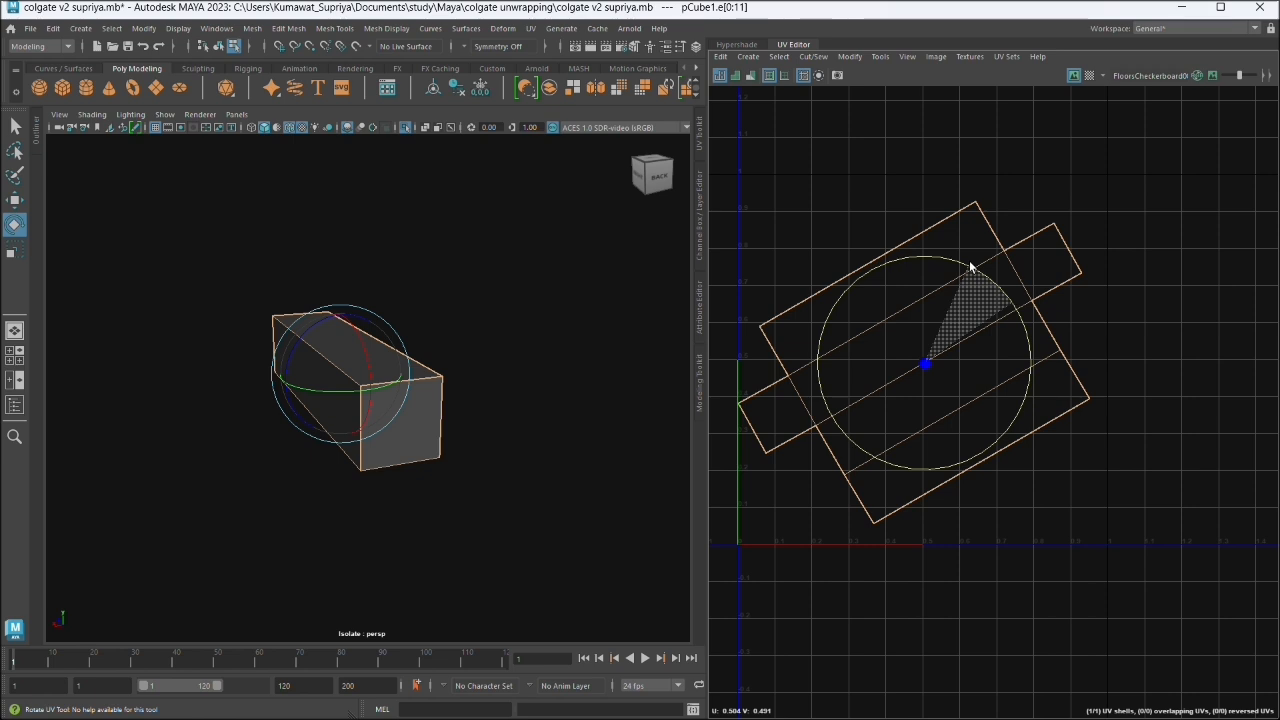
pyautogui.moveTo(970, 268); pyautogui.dragTo(1008, 313)
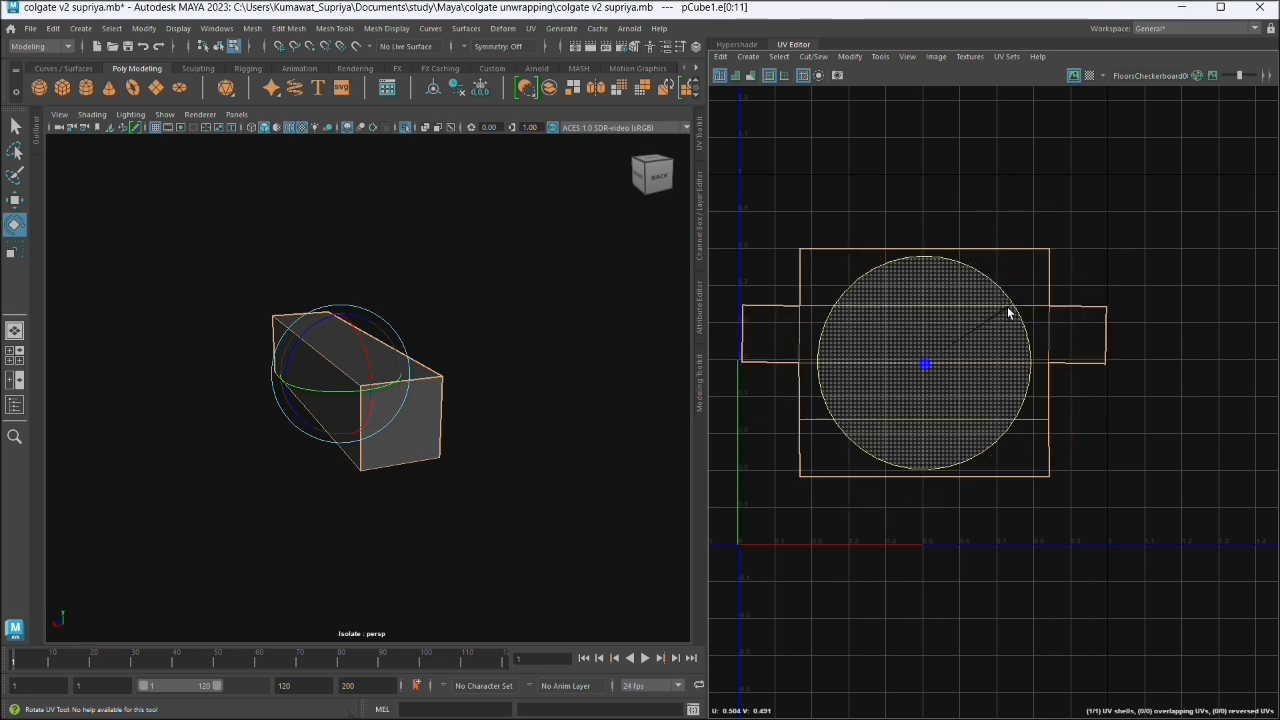
pyautogui.moveTo(1008, 313); pyautogui.dragTo(1008, 313)
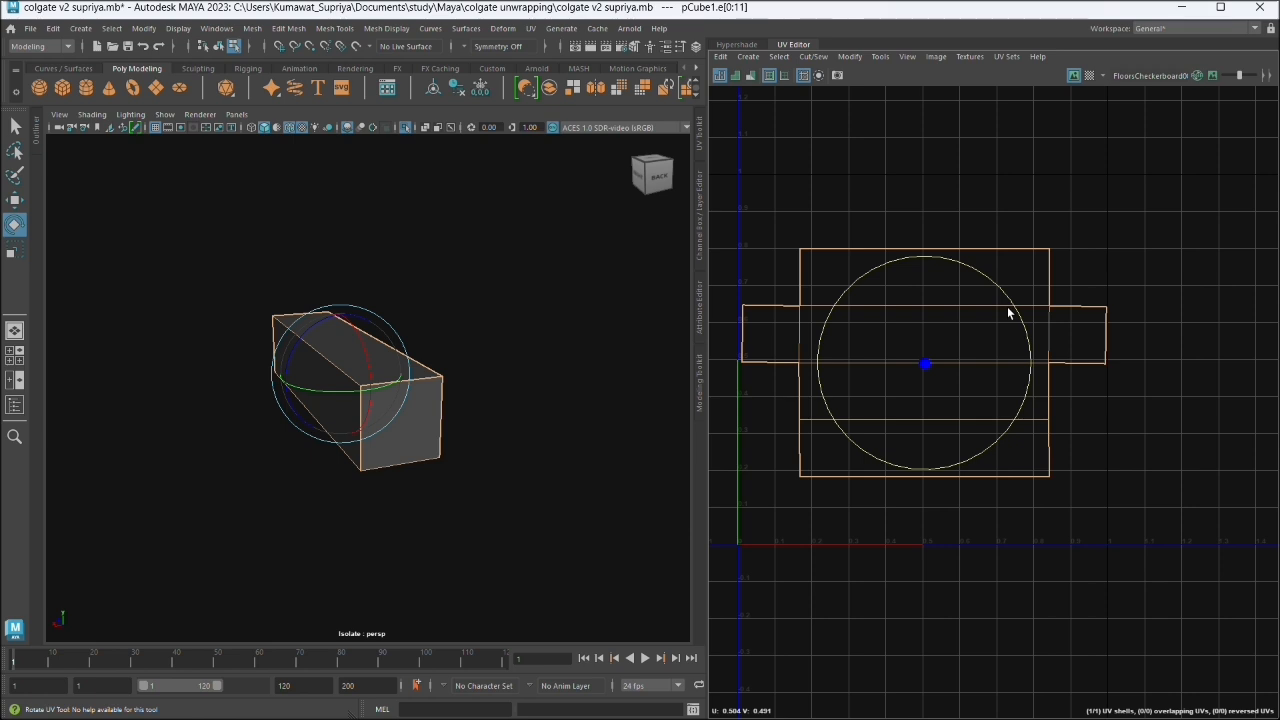
pyautogui.click(1145, 270)
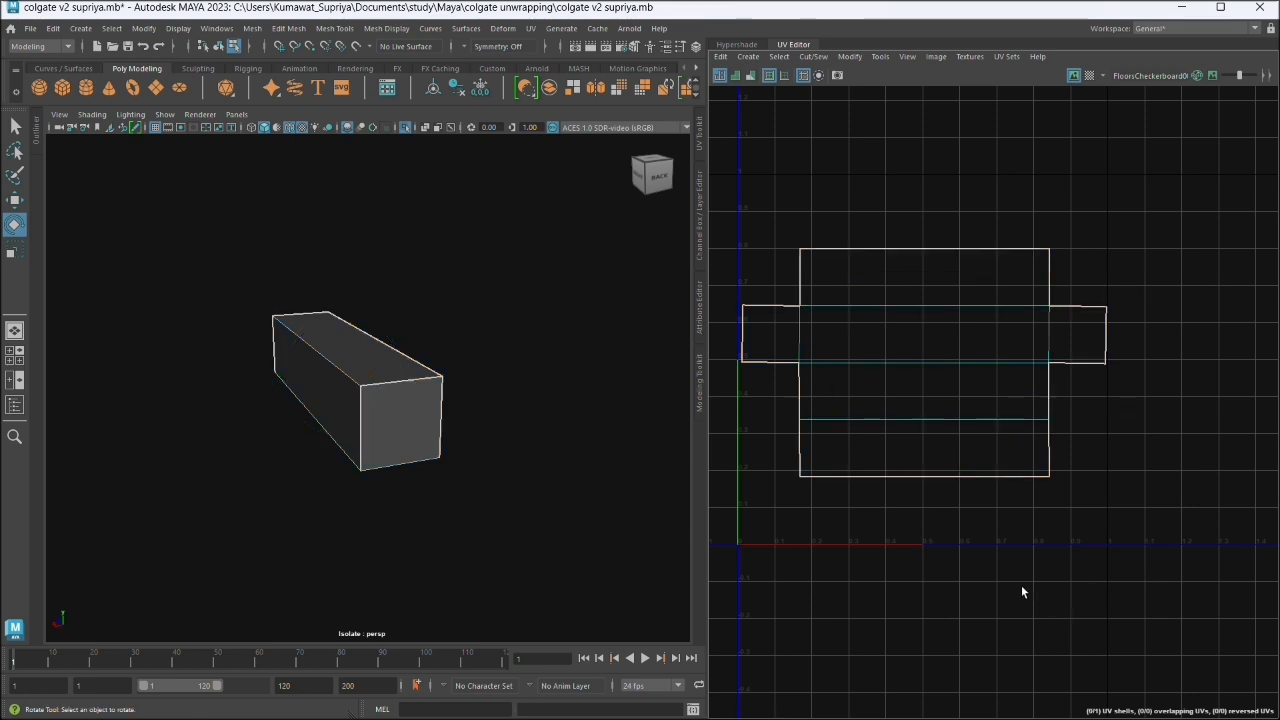
# - Select all edges of the box's UV shell and move it up so its centre sits at about U 0.5, V 0.684
pyautogui.moveTo(736, 220); pyautogui.dragTo(1131, 517)
pyautogui.press('w')
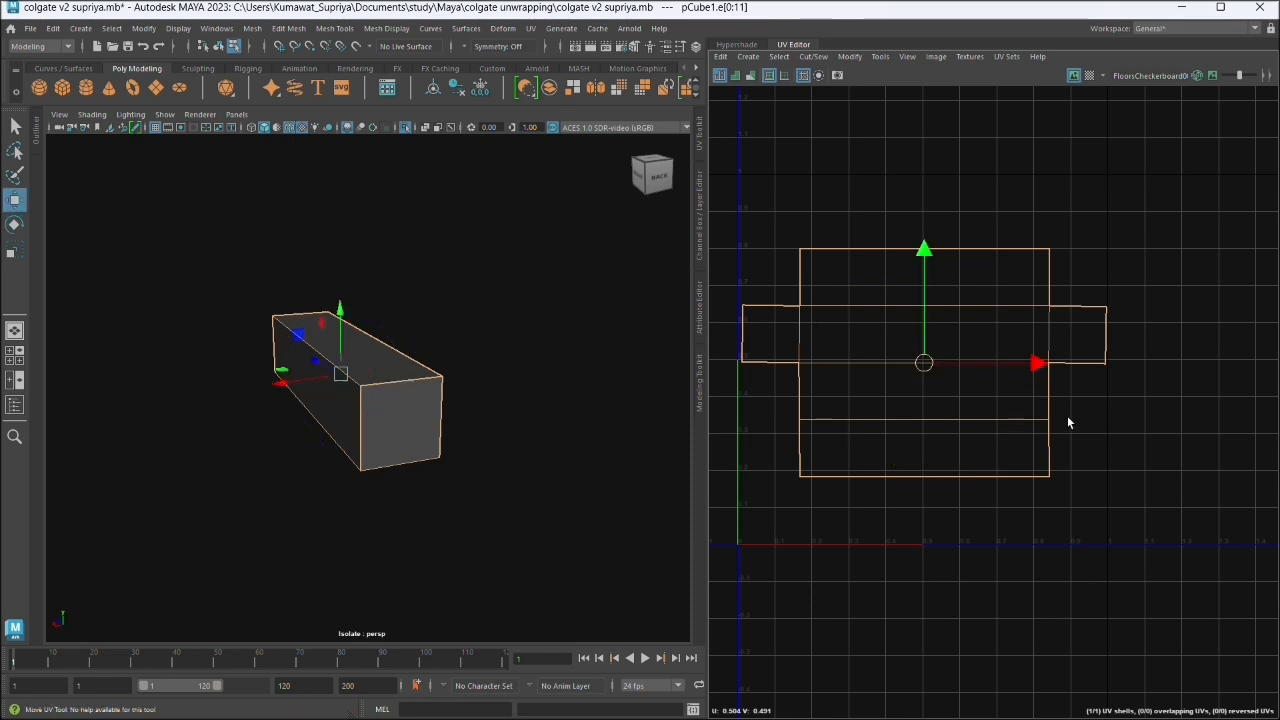
pyautogui.moveTo(924, 366); pyautogui.dragTo(921, 297)
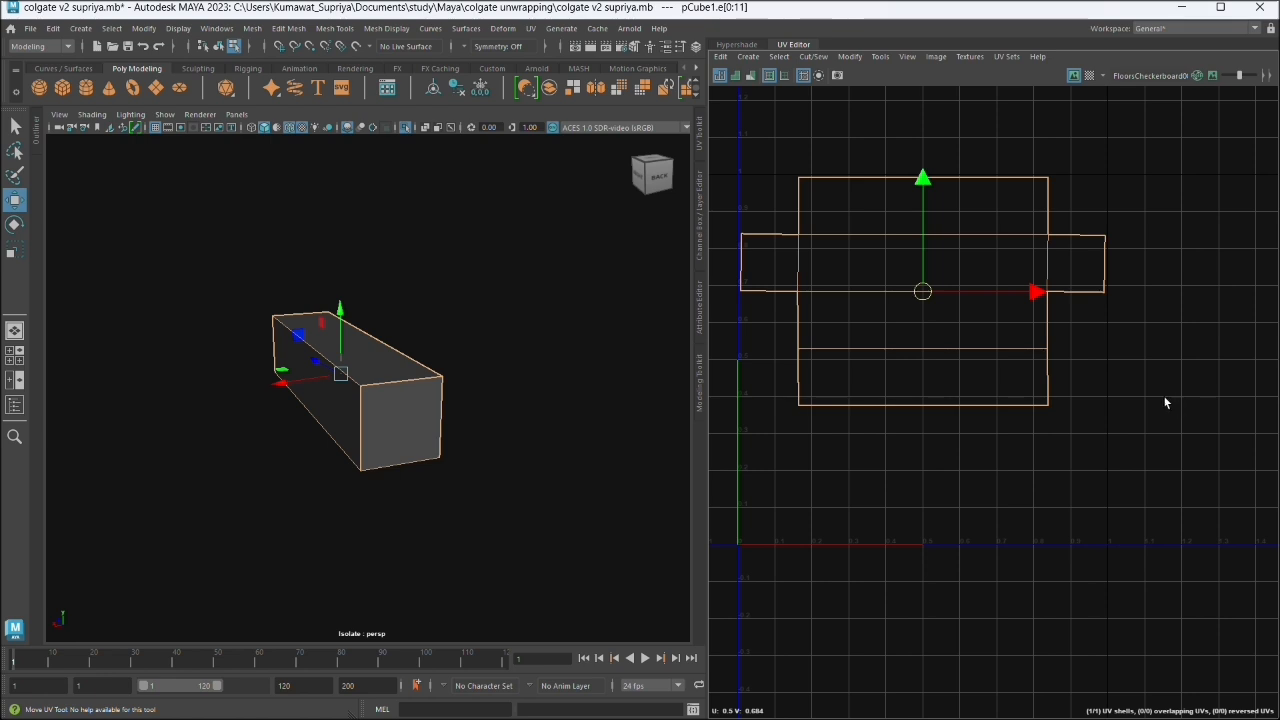
pyautogui.click(984, 406)
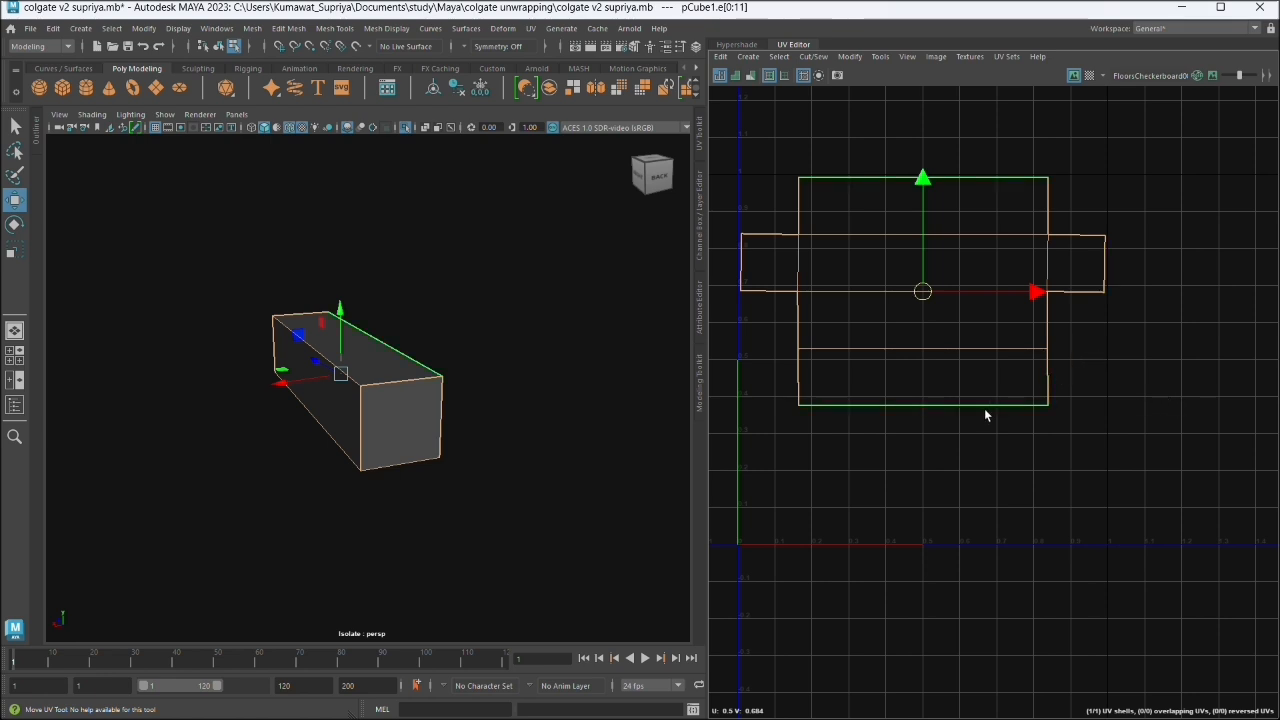
pyautogui.scroll(-2, 984, 408)
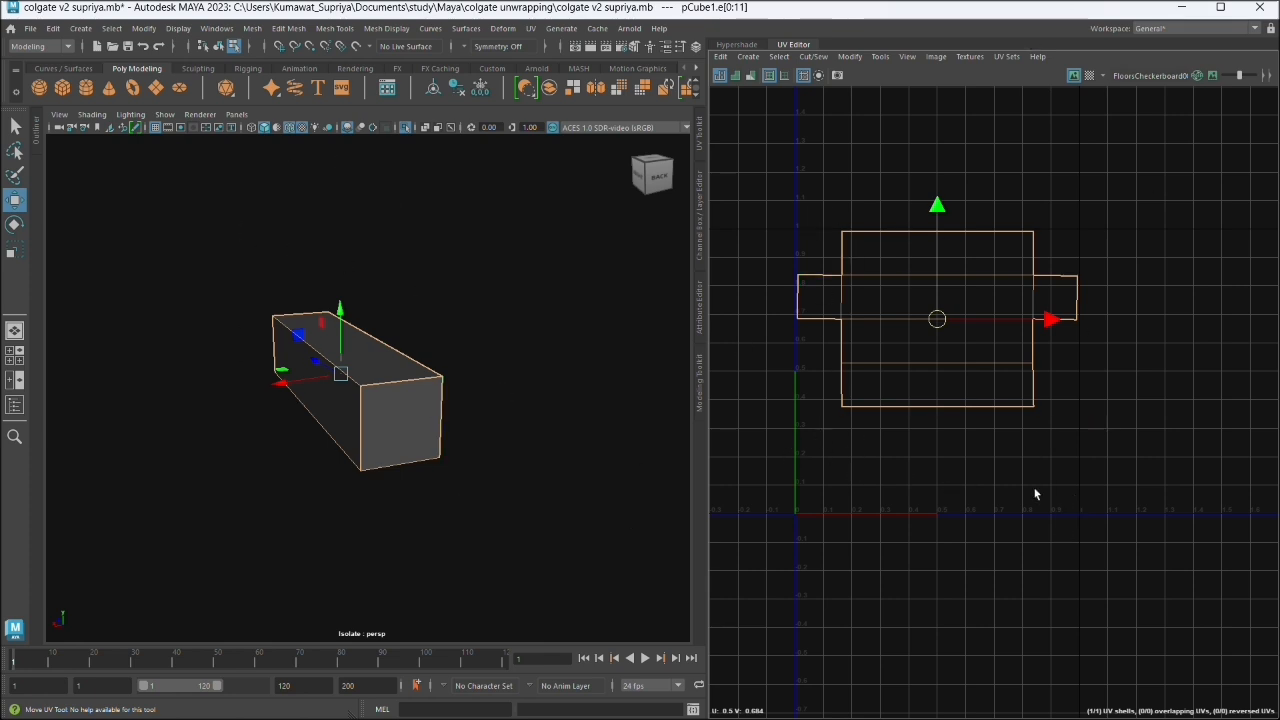
# - Return the box to object mode and turn off isolation in the perspective view to bring back the tube
pyautogui.click(427, 373)
pyautogui.rightClick(351, 328)
pyautogui.click(385, 292)
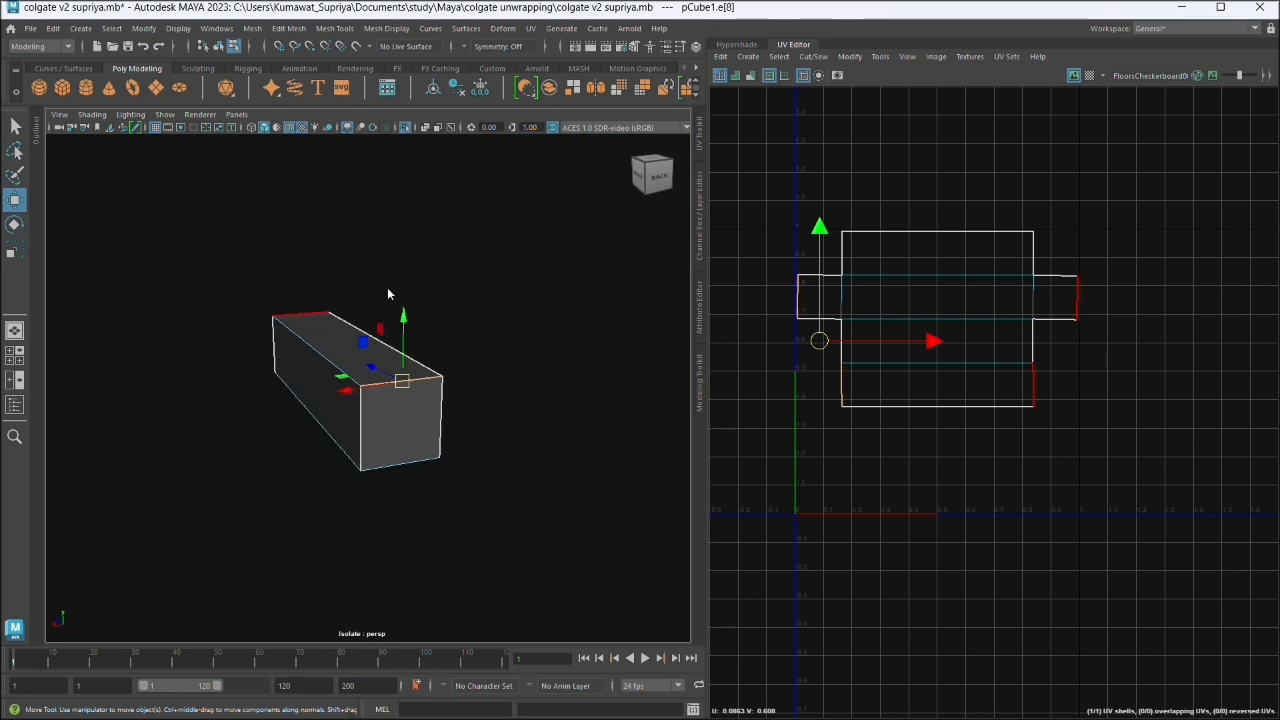
pyautogui.click(405, 127)
pyautogui.moveTo(412, 457); pyautogui.dragTo(474, 320)
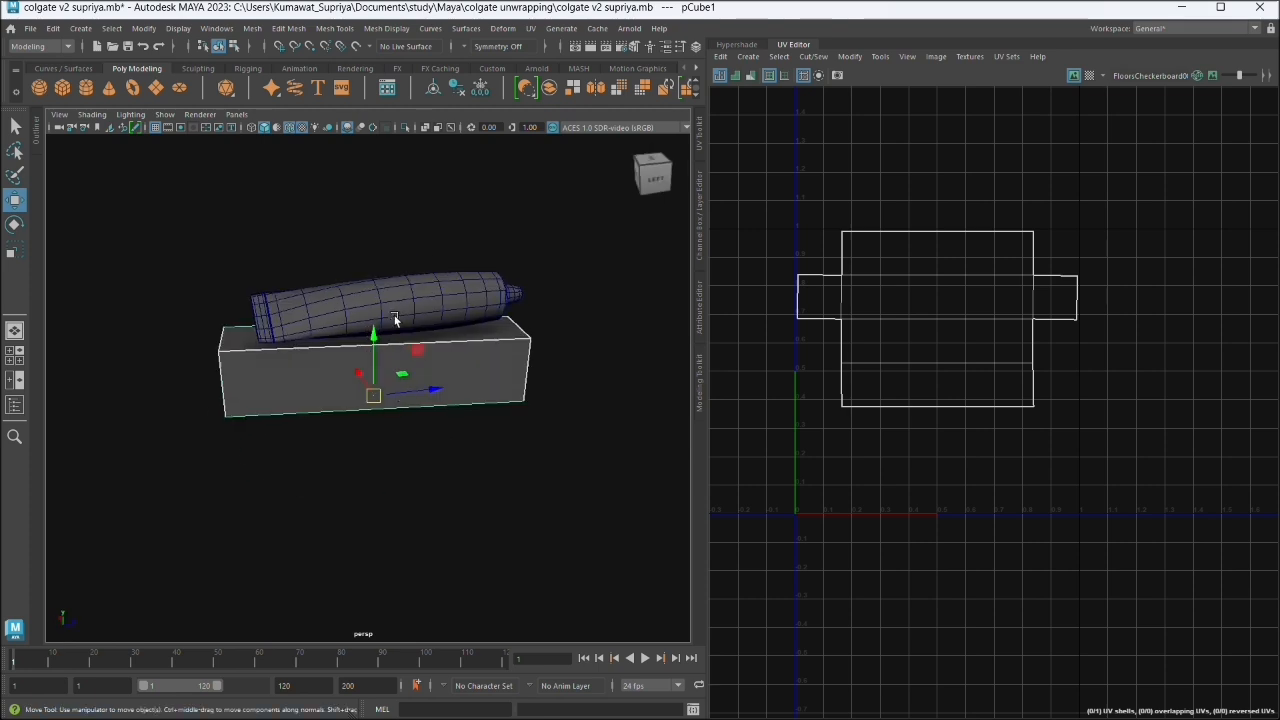
pyautogui.click(474, 320)
pyautogui.click(278, 389)
pyautogui.scroll(3, 270, 410)
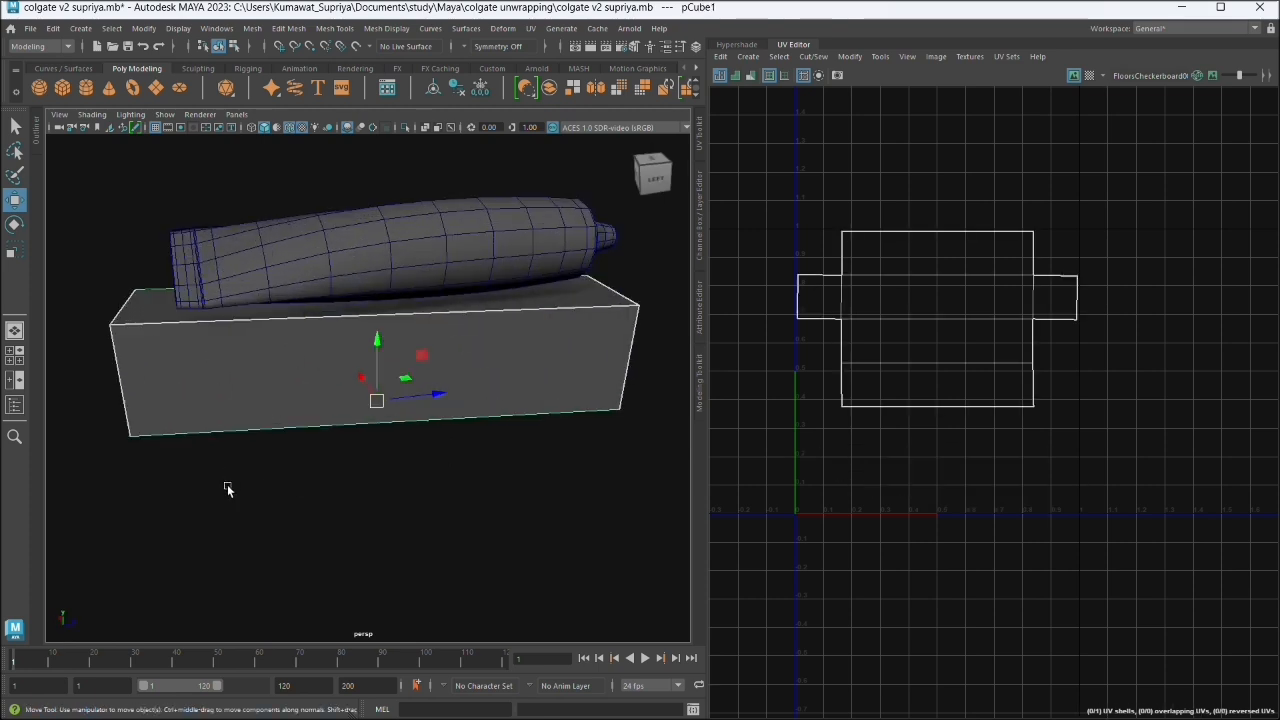
pyautogui.moveTo(228, 489); pyautogui.dragTo(317, 489)
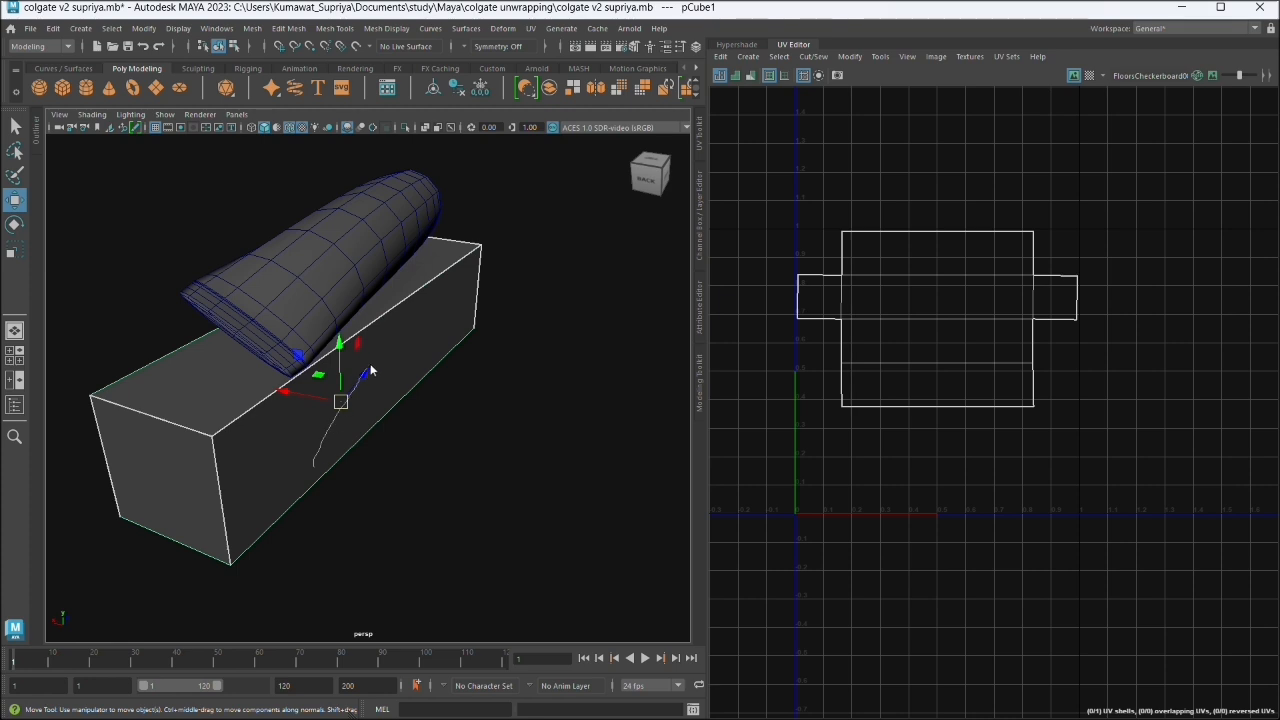
pyautogui.rightClick(338, 350)
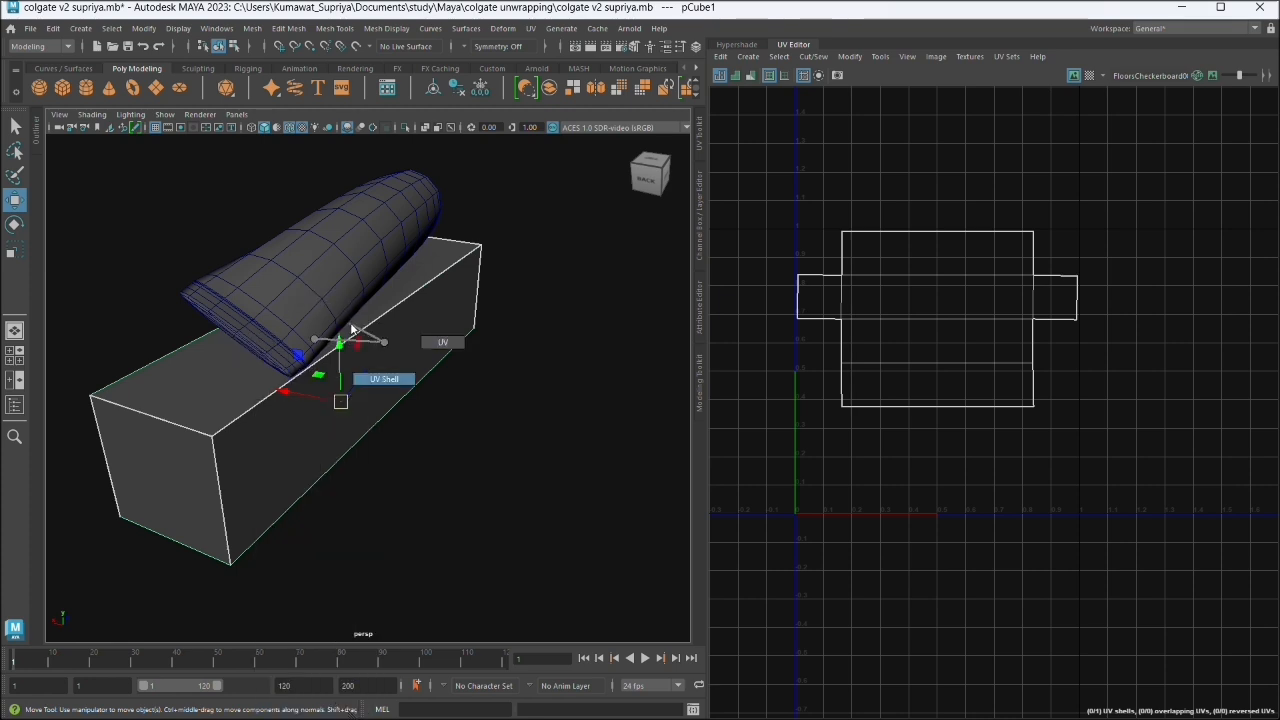
pyautogui.rightClick(314, 338)
pyautogui.click(318, 305)
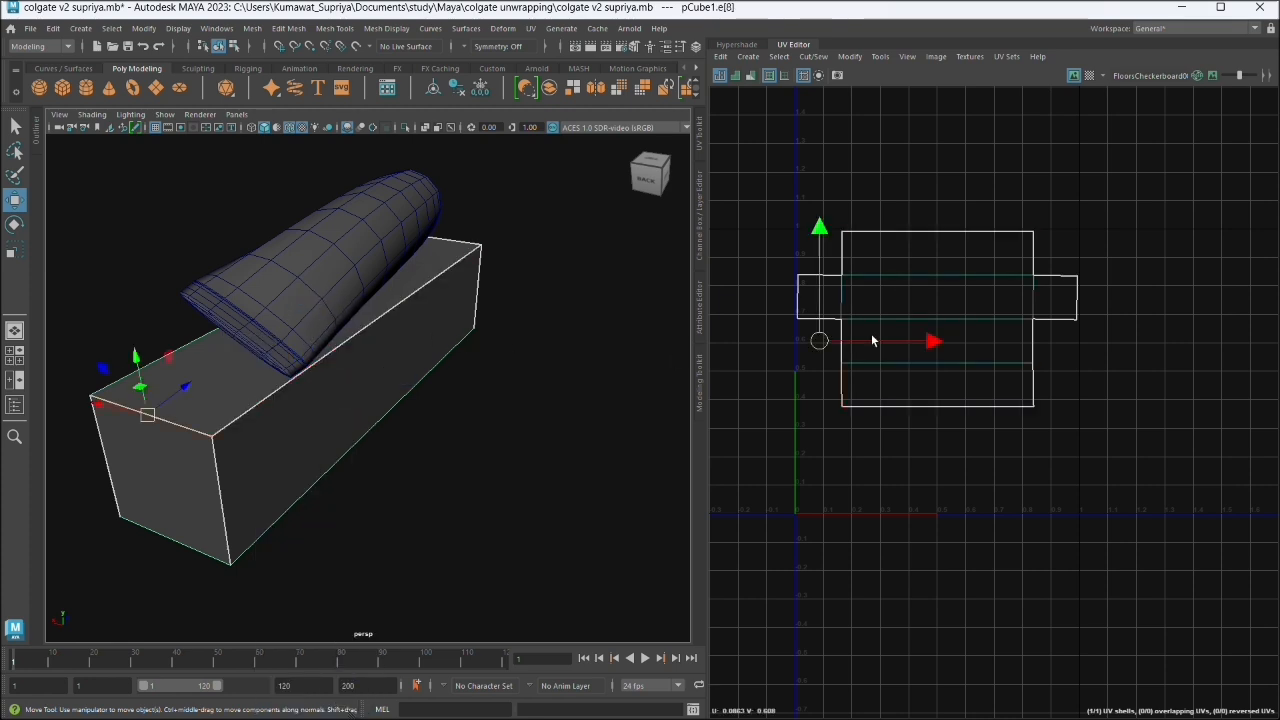
pyautogui.click(1106, 458)
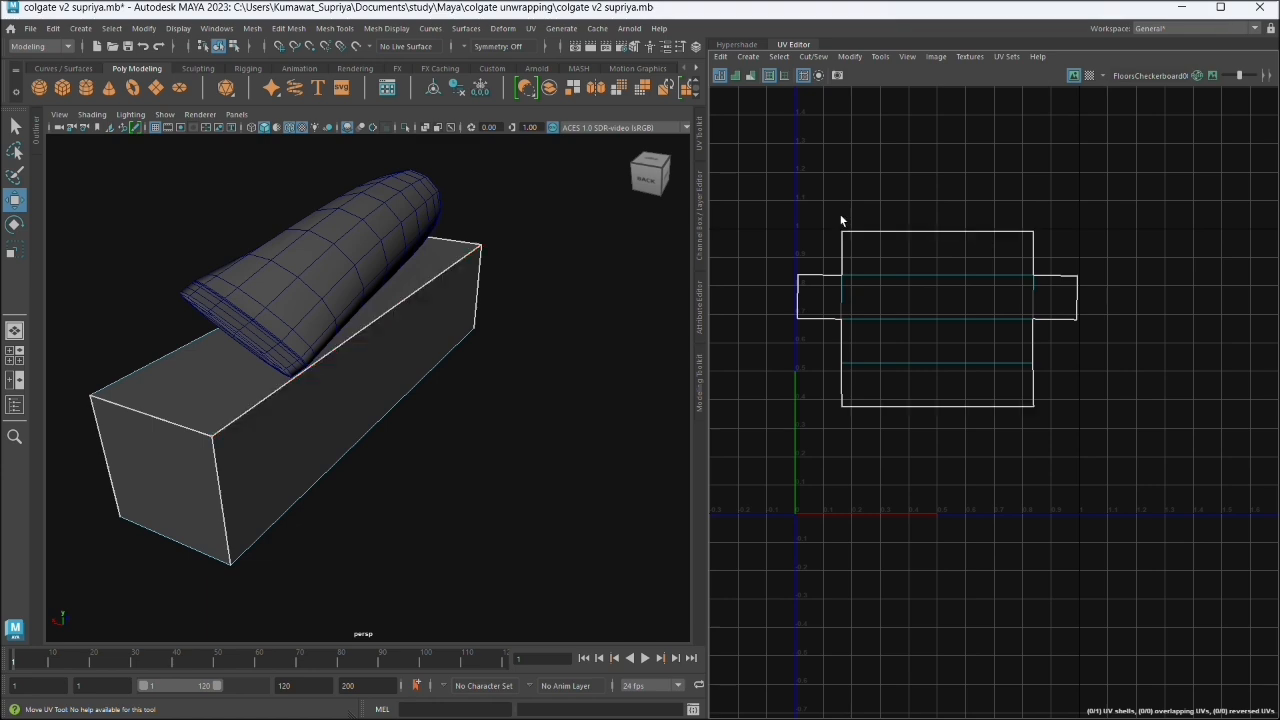
pyautogui.rightClick(419, 289)
pyautogui.click(484, 269)
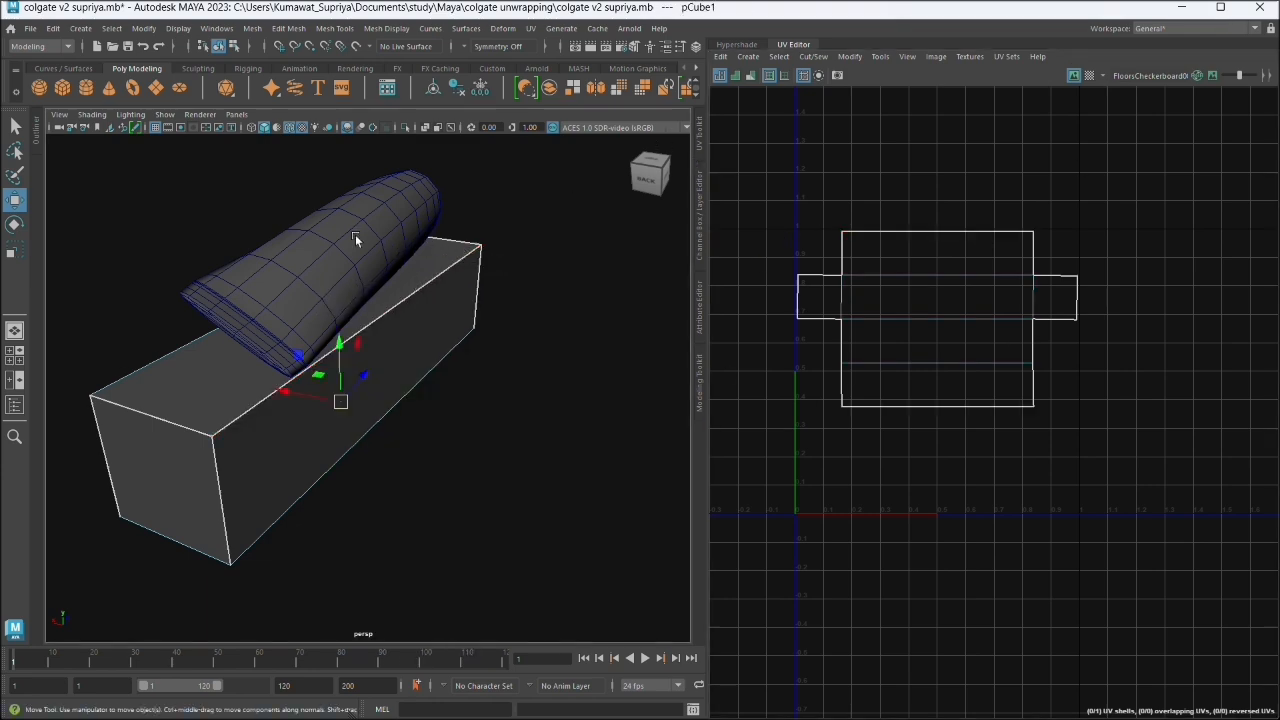
# - Select the tube model in the perspective view and switch it to edge component mode
pyautogui.click(355, 234)
pyautogui.moveTo(375, 498); pyautogui.dragTo(441, 375)
pyautogui.scroll(3, 389, 374)
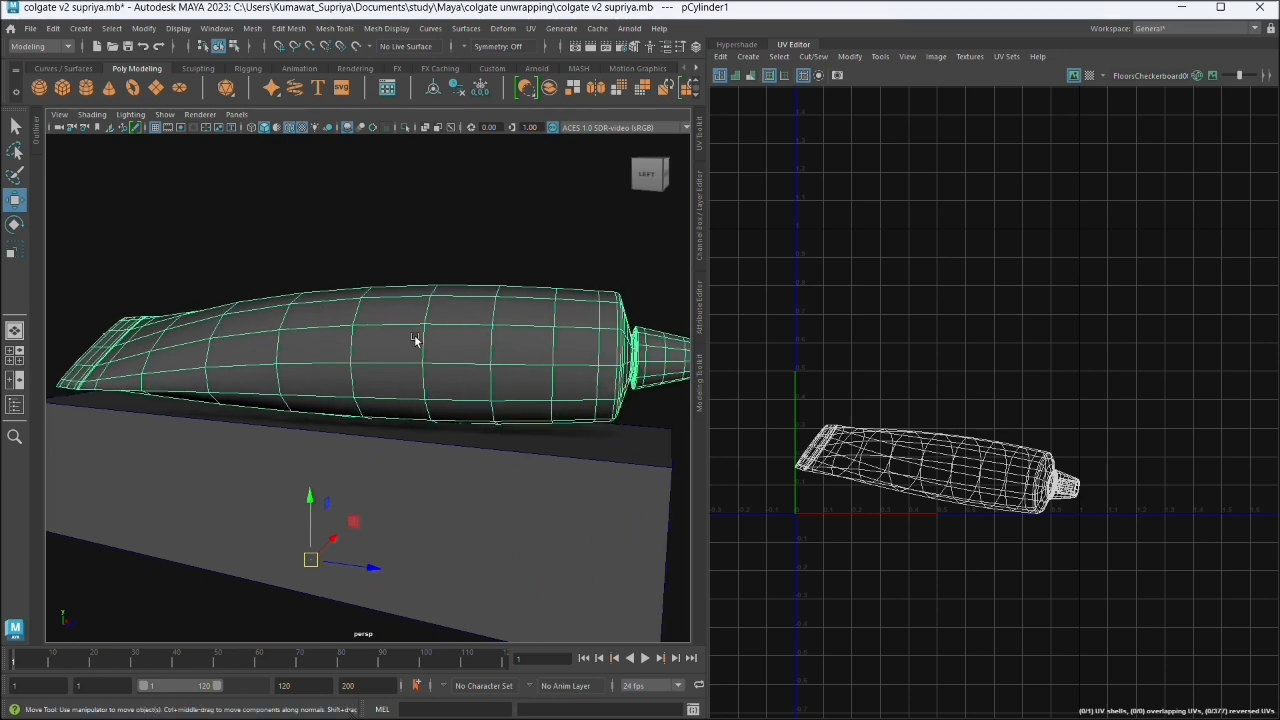
pyautogui.moveTo(474, 461)
pyautogui.mouseDown()
pyautogui.moveTo(307, 458)
pyautogui.moveTo(372, 447)
pyautogui.moveTo(468, 458)
pyautogui.mouseUp()
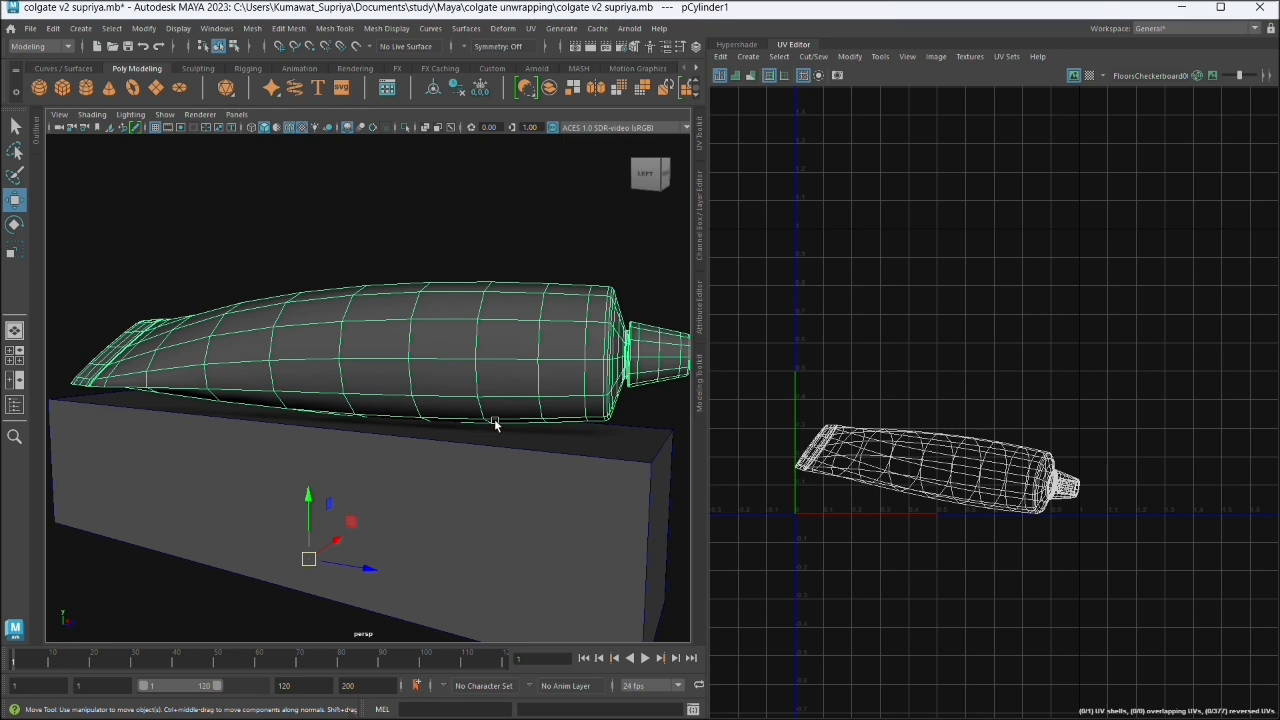
pyautogui.moveTo(498, 425); pyautogui.dragTo(504, 443)
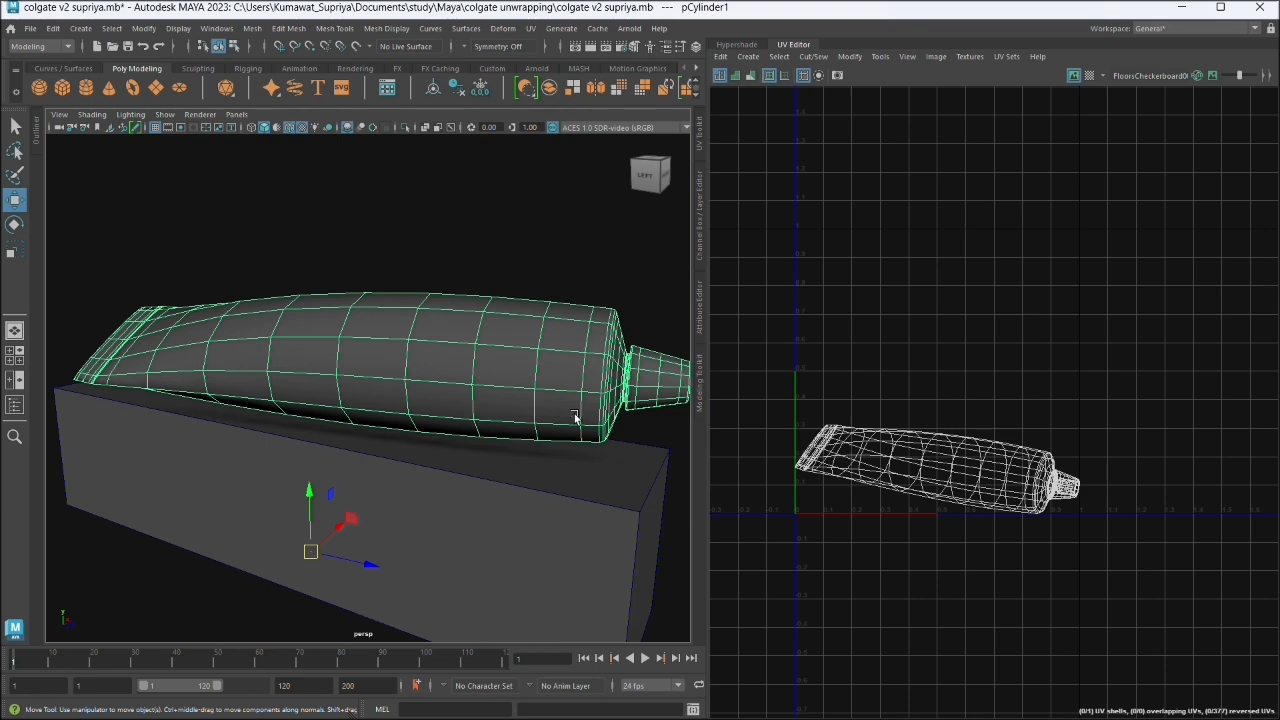
pyautogui.rightClick(532, 345)
pyautogui.click(532, 302)
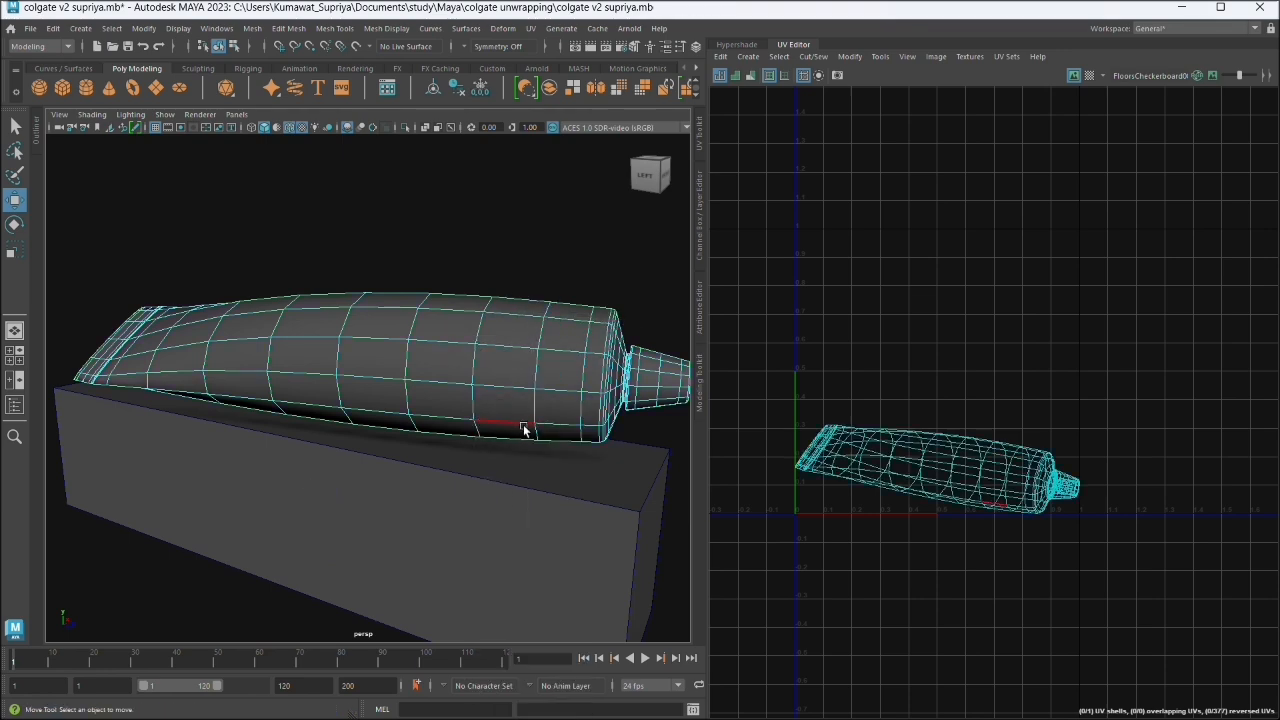
# - Select the edge loops around the tube's front shoulder and neck, where the body meets the cap
pyautogui.moveTo(603, 437); pyautogui.dragTo(540, 410)
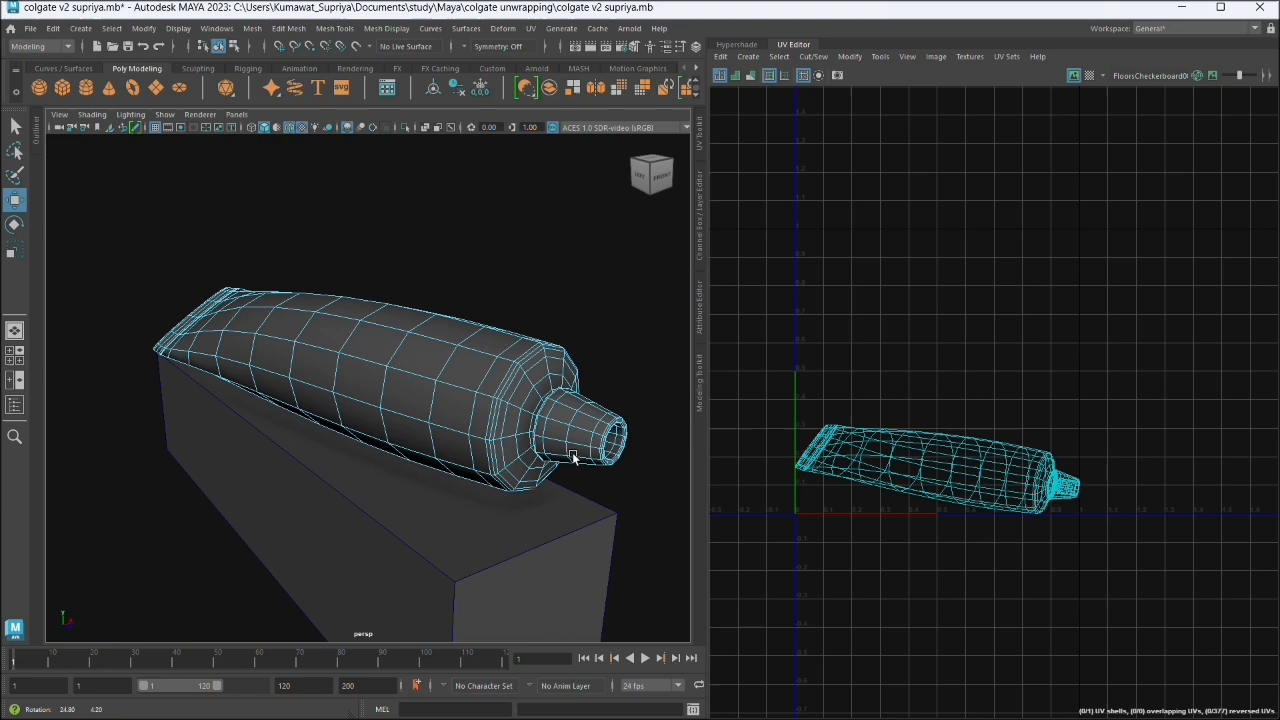
pyautogui.click(510, 371)
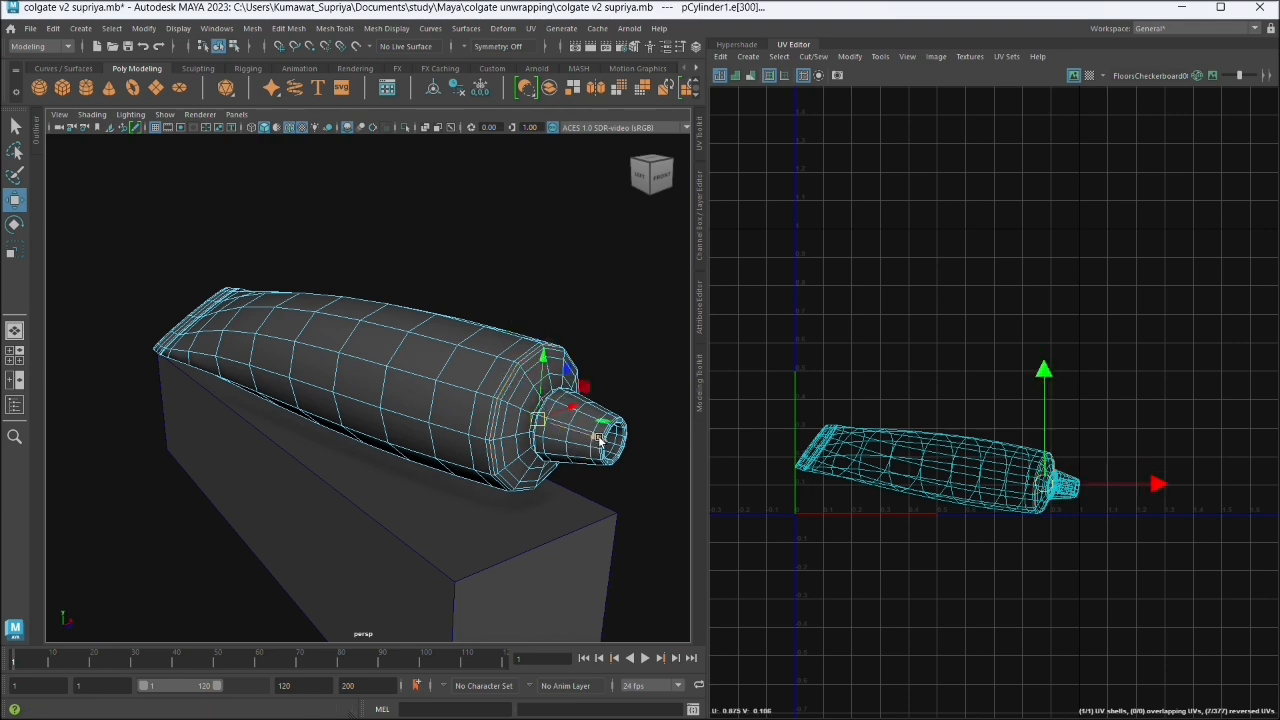
pyautogui.scroll(3, 547, 424)
pyautogui.scroll(-3, 547, 424)
pyautogui.moveTo(589, 437)
pyautogui.mouseDown()
pyautogui.moveTo(534, 409)
pyautogui.moveTo(594, 424)
pyautogui.mouseUp()
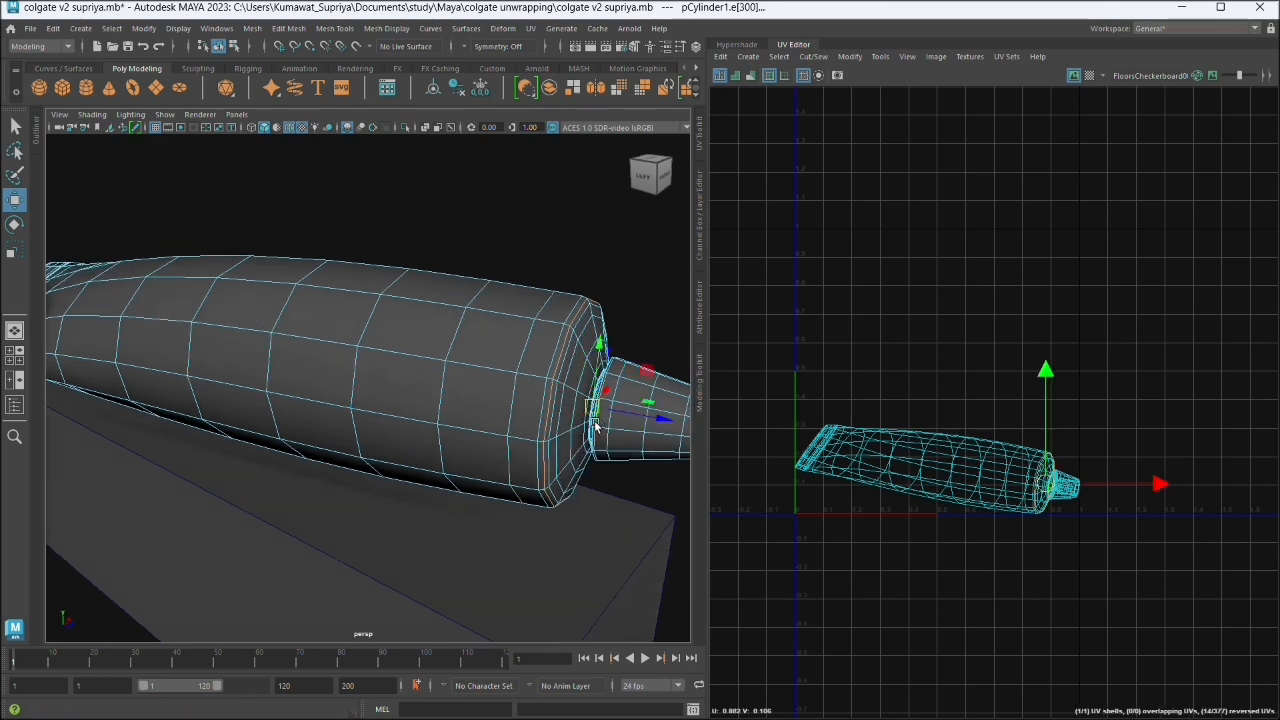
pyautogui.moveTo(605, 457); pyautogui.dragTo(598, 453)
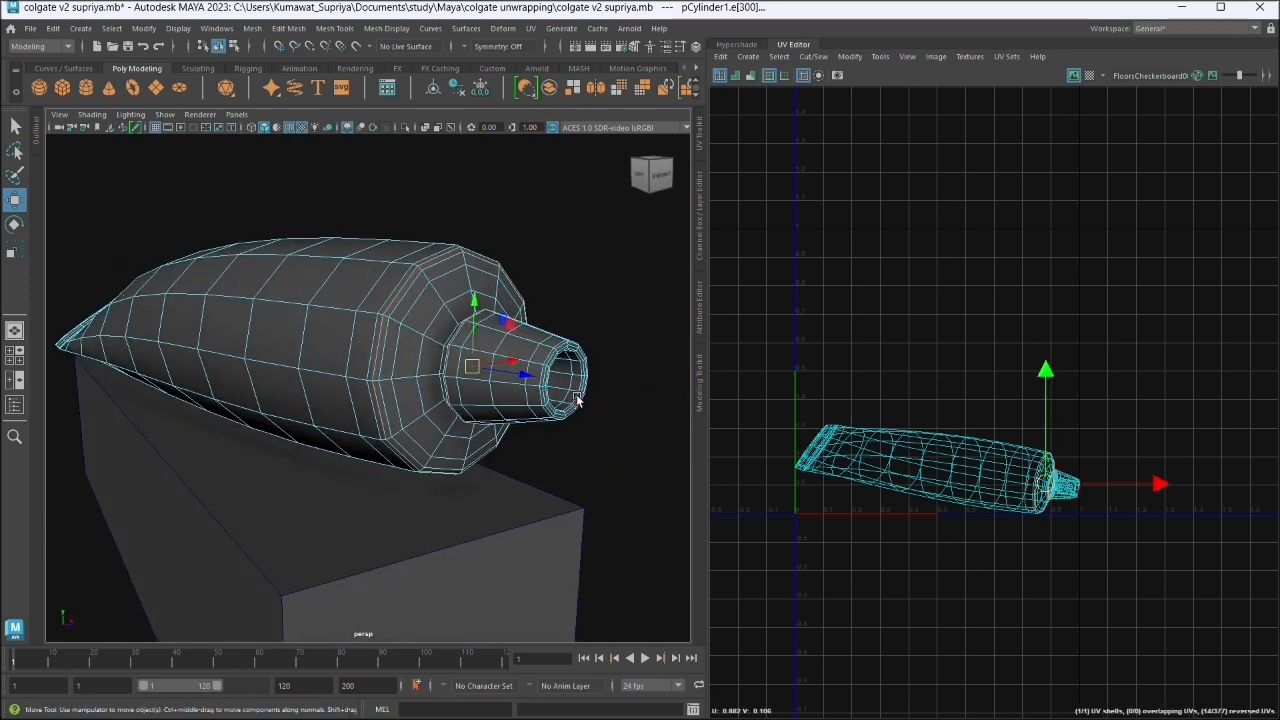
# - Add the edge loops around the cap's open rim and the cap's base to the seam selection
pyautogui.keyDown('shift'); pyautogui.click(553, 365); pyautogui.keyUp('shift')
pyautogui.scroll(3, 556, 420)
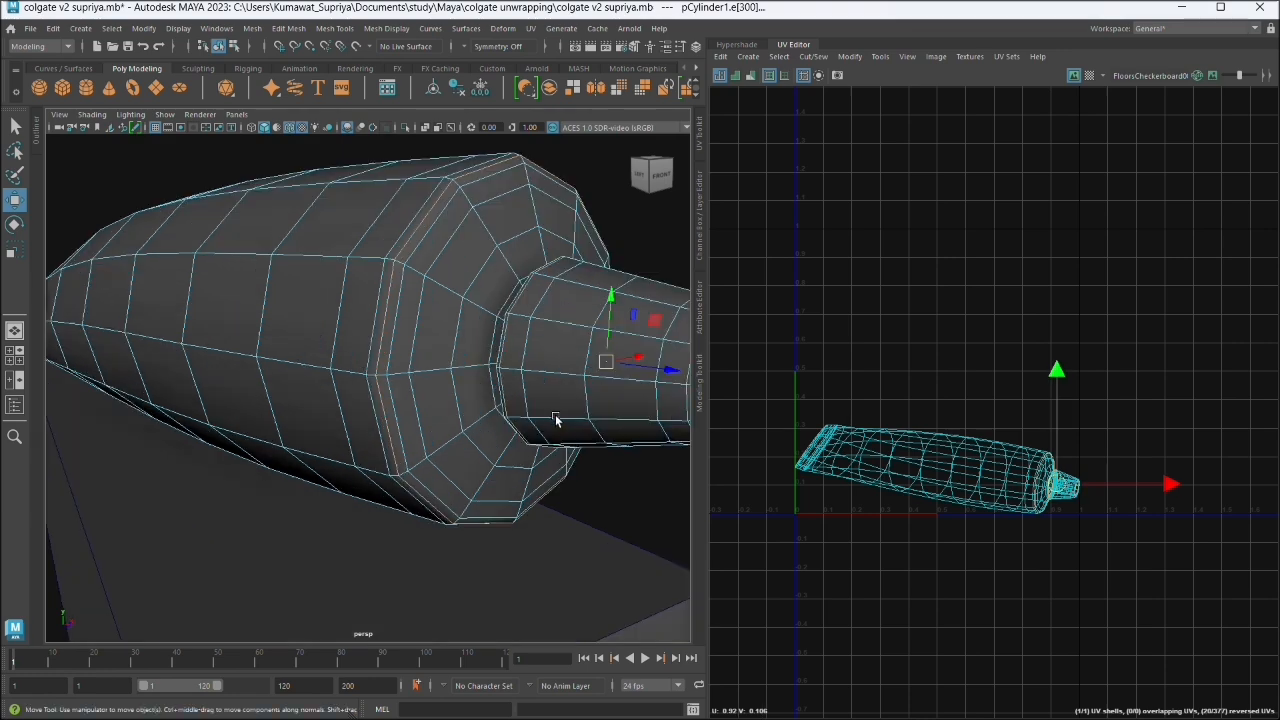
pyautogui.moveTo(558, 420); pyautogui.dragTo(456, 444)
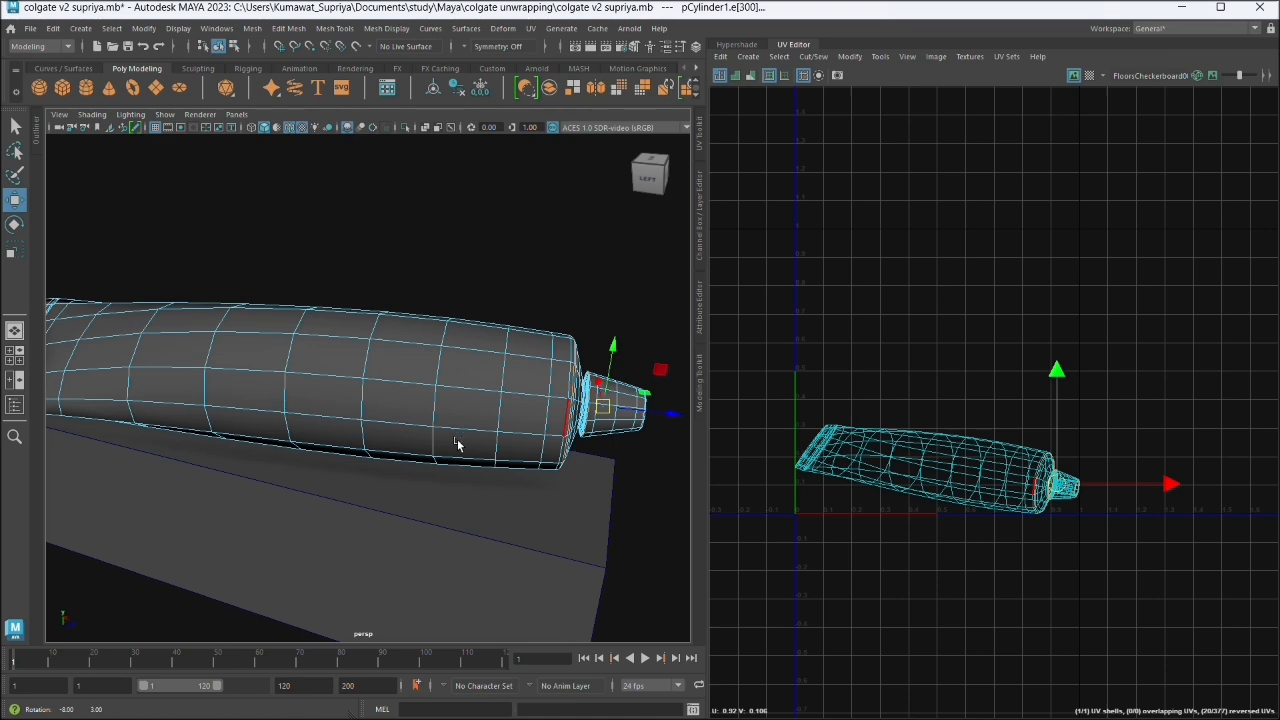
pyautogui.scroll(3, 458, 443)
pyautogui.scroll(2, 578, 418)
pyautogui.scroll(3, 578, 418)
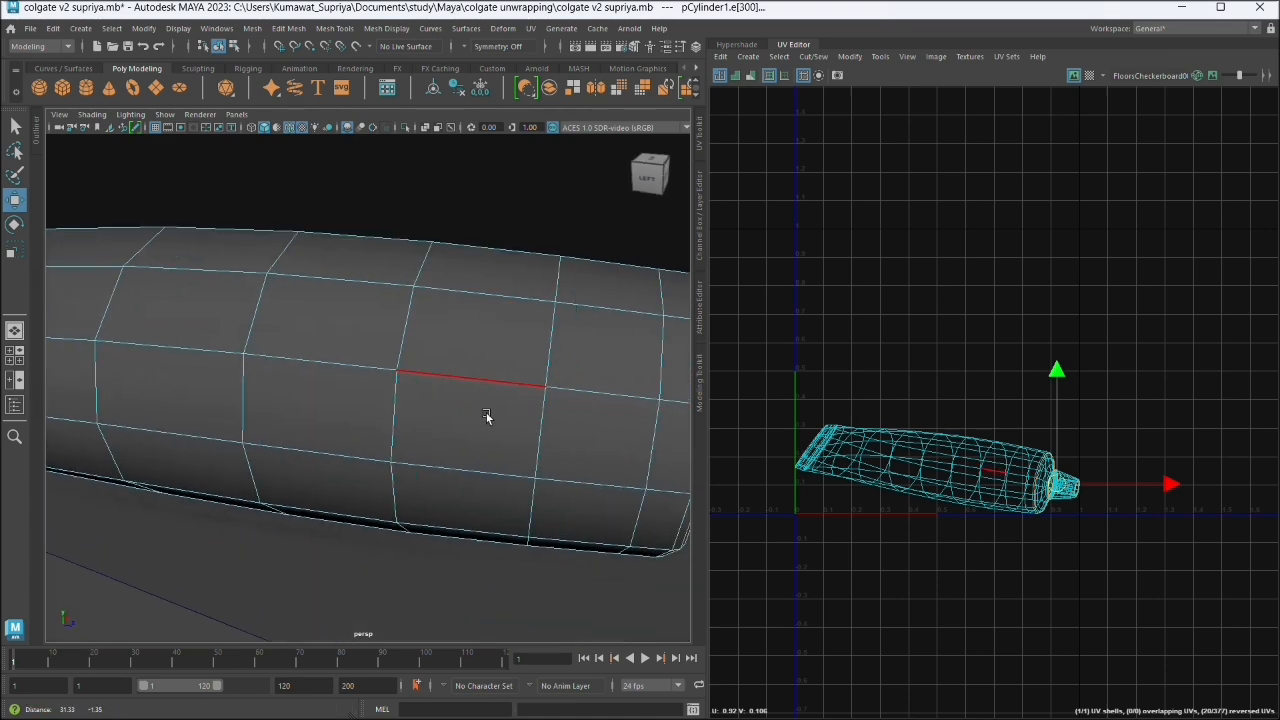
pyautogui.moveTo(486, 417); pyautogui.dragTo(393, 350)
pyautogui.scroll(2, 393, 350)
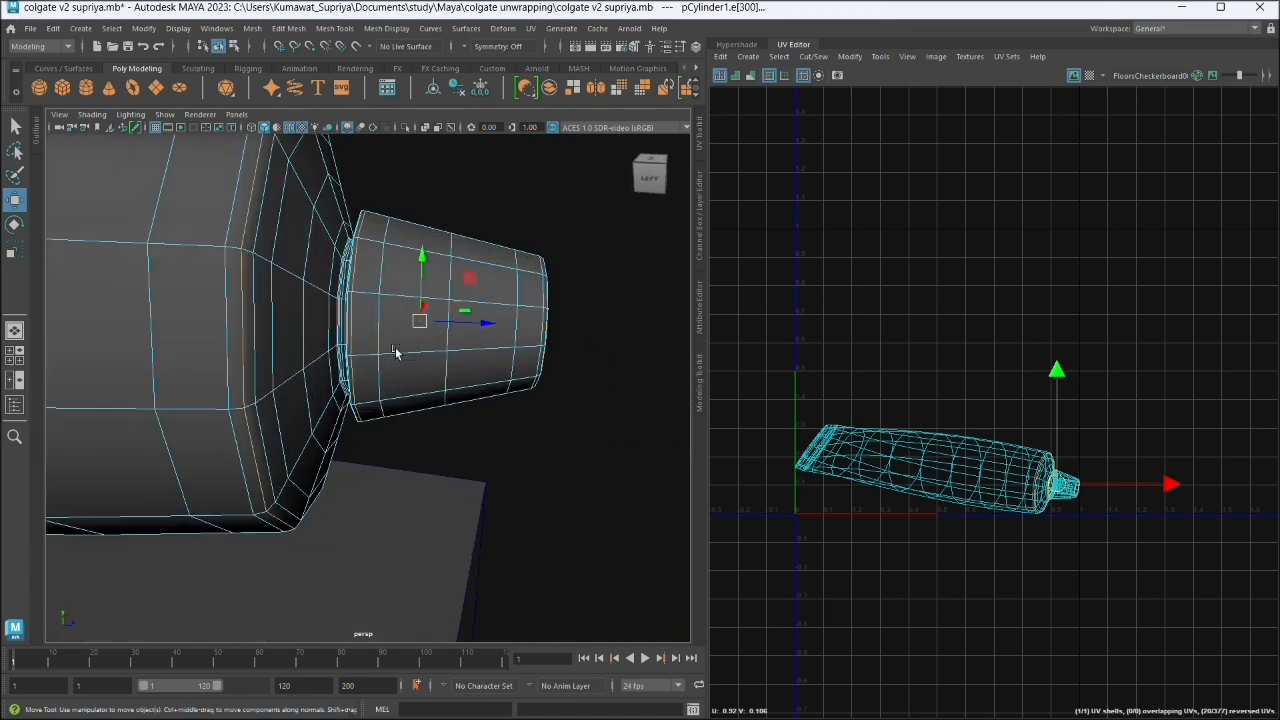
pyautogui.scroll(2, 394, 366)
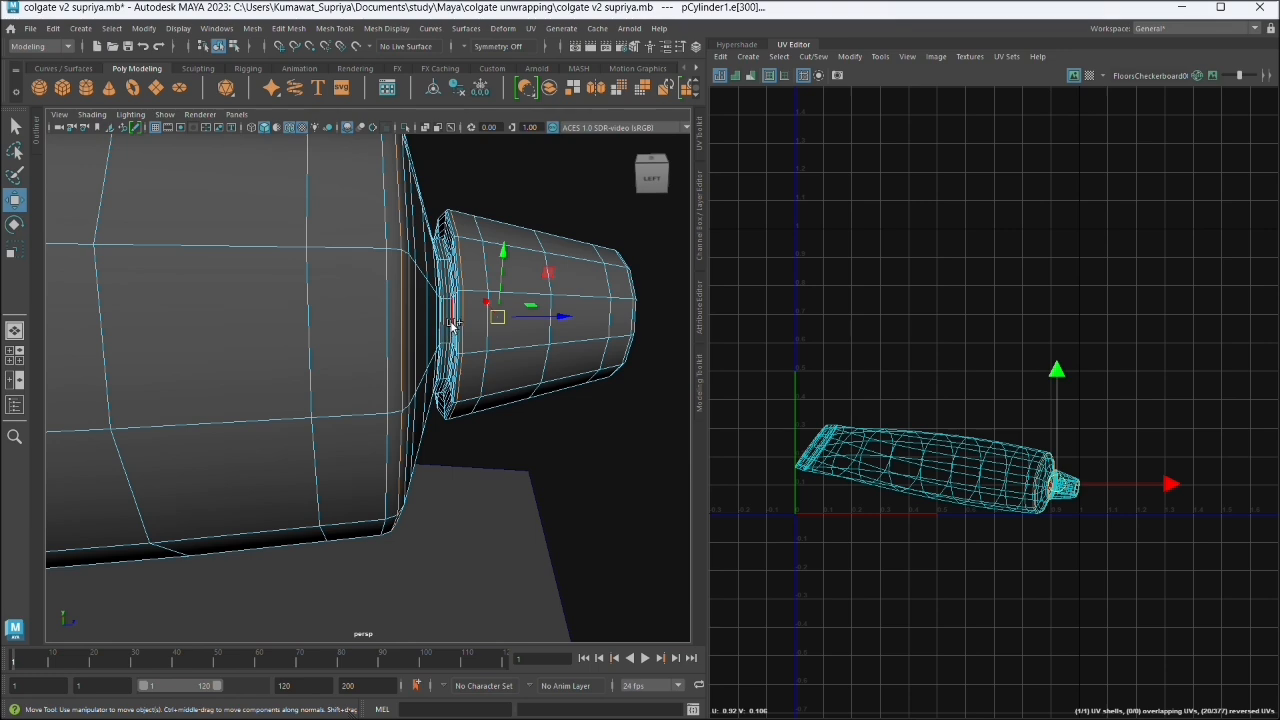
pyautogui.scroll(-3, 478, 444)
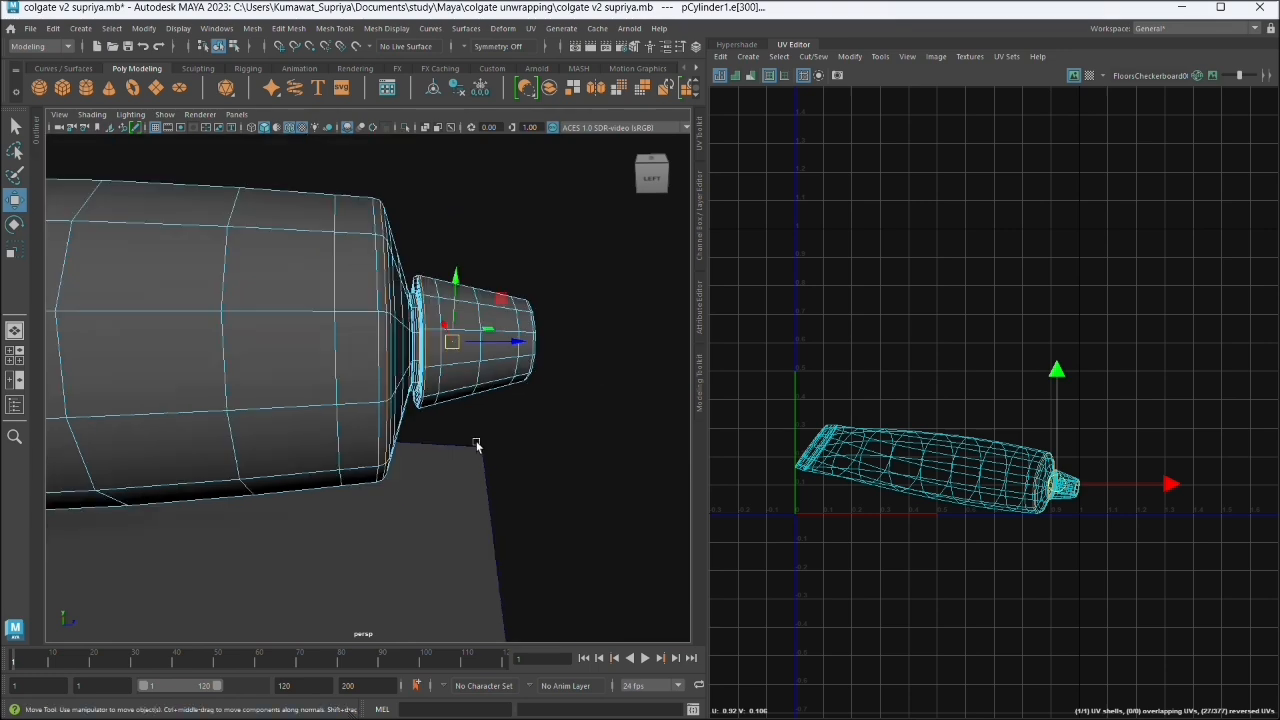
# - Add the edge loop beside the tube's crimped end to the selection and cut the UVs along all selected loops
pyautogui.moveTo(477, 446); pyautogui.dragTo(417, 471)
pyautogui.scroll(-2, 414, 470)
pyautogui.scroll(-3, 246, 378)
pyautogui.moveTo(229, 400); pyautogui.dragTo(294, 283)
pyautogui.scroll(5, 260, 296)
pyautogui.moveTo(220, 345); pyautogui.dragTo(410, 332)
pyautogui.scroll(3, 380, 322)
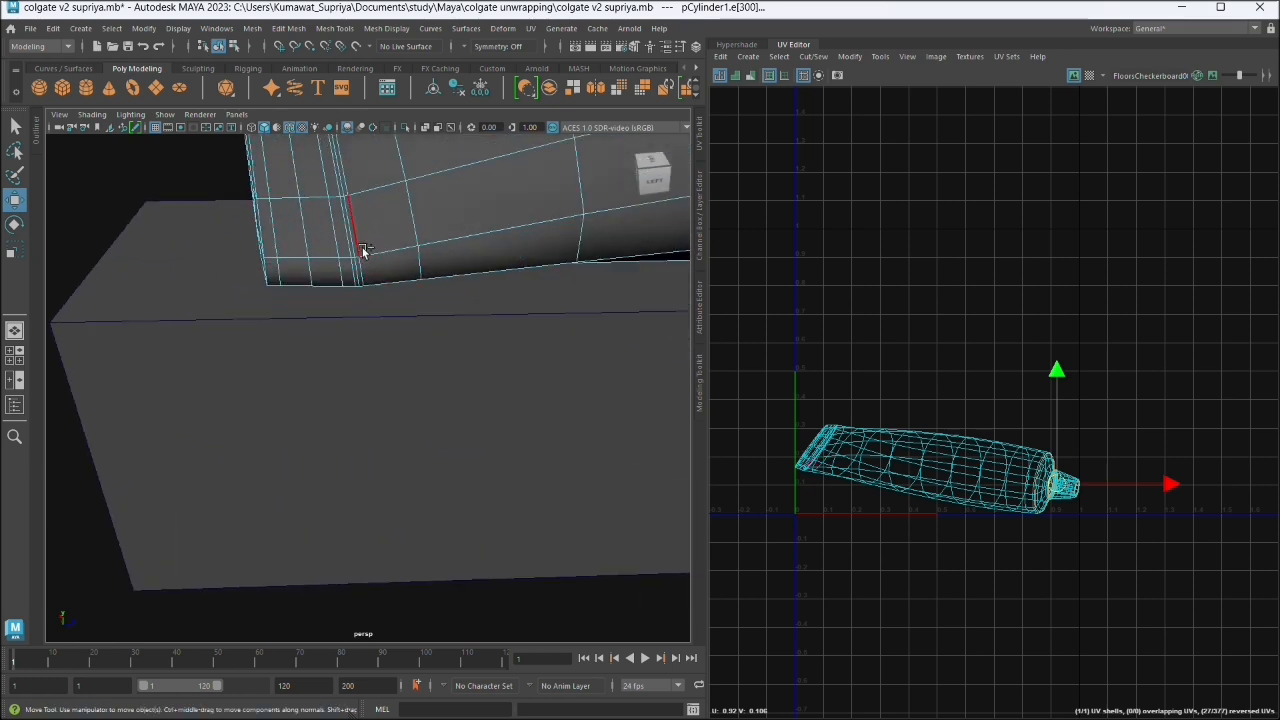
pyautogui.click(362, 248)
pyautogui.scroll(-3, 416, 316)
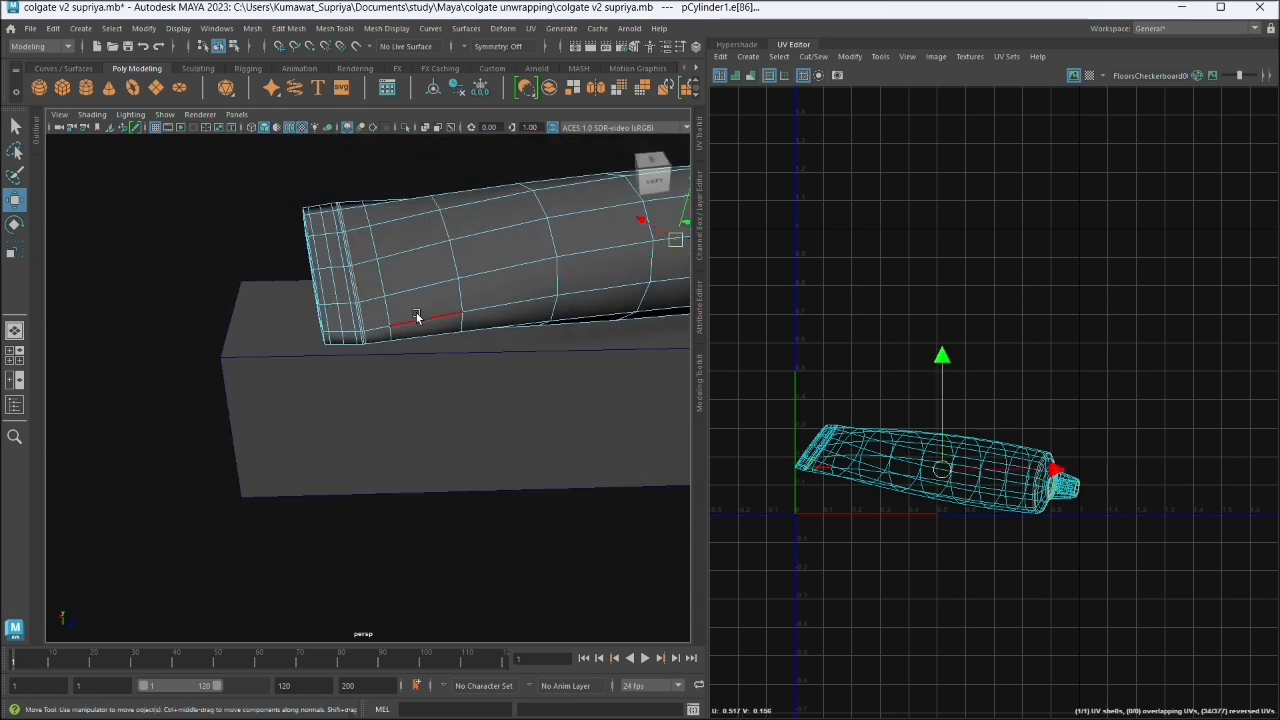
pyautogui.scroll(-2, 416, 313)
pyautogui.moveTo(489, 342); pyautogui.dragTo(329, 394)
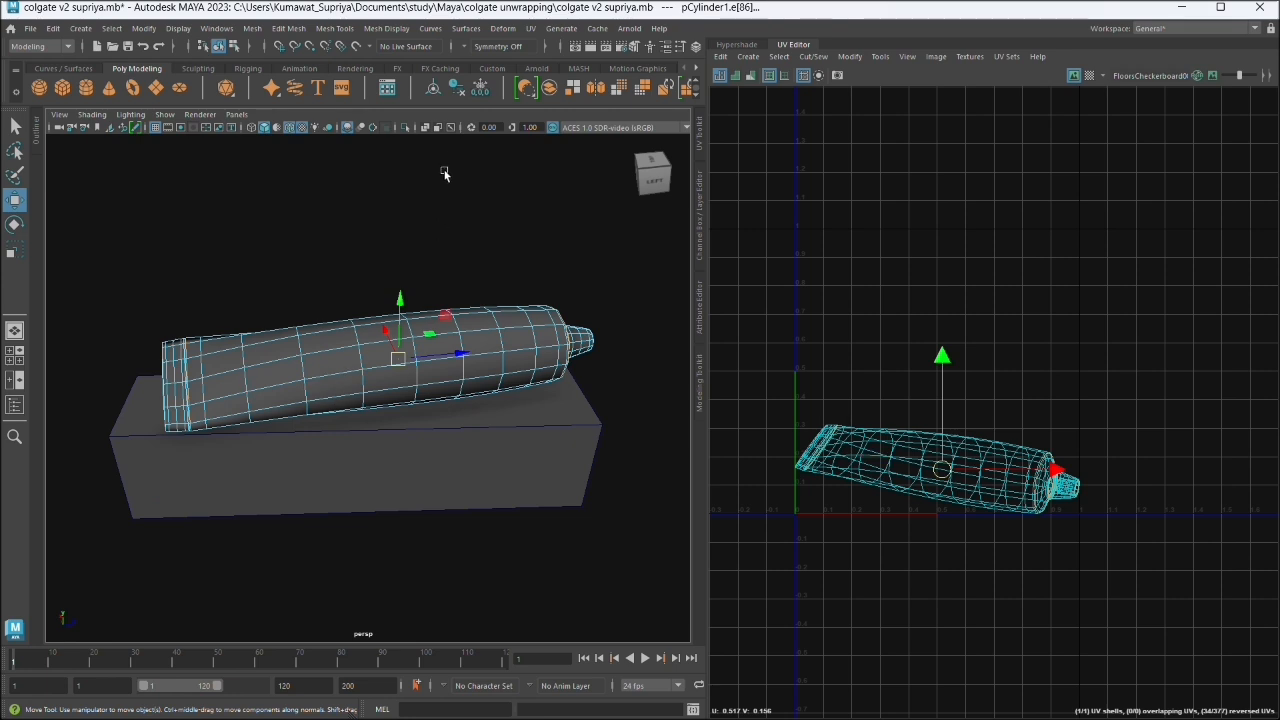
pyautogui.click(531, 28)
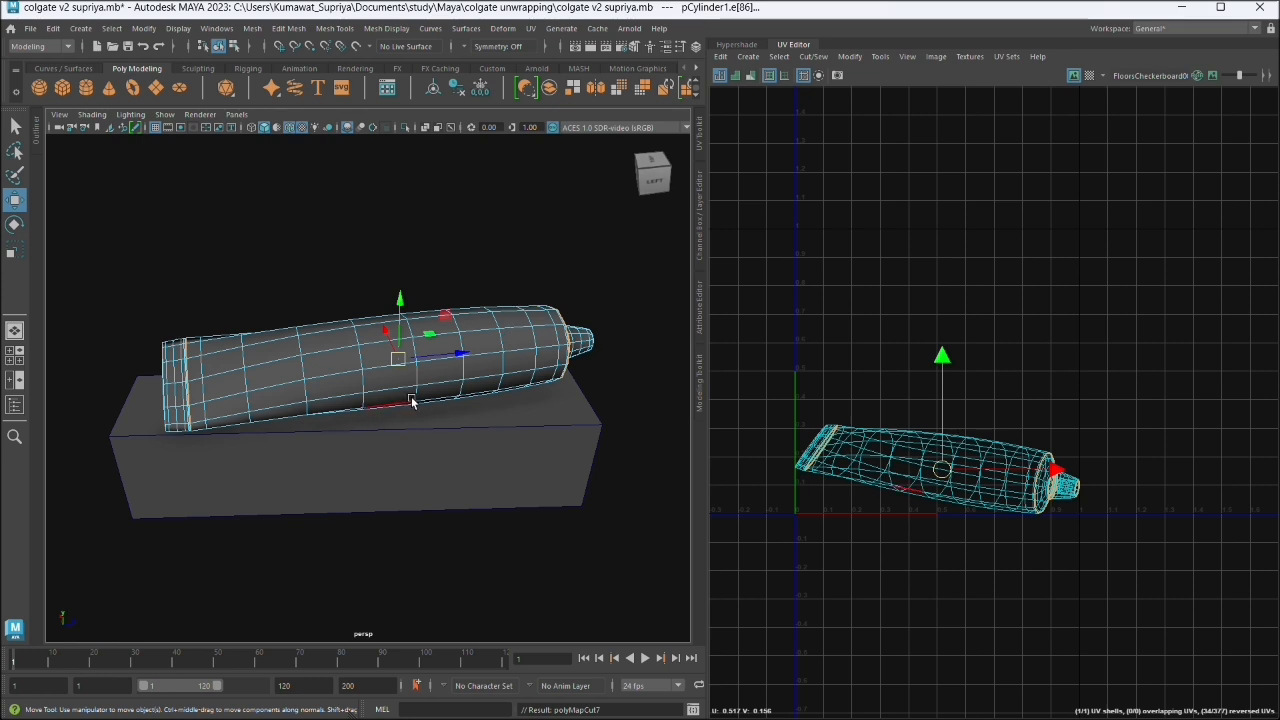
# - With the 3D Cut and Sew UV Tool, cut the lengthwise edge line along one side of the tube body, from crimped end to shoulder
pyautogui.keyDown('alt'); pyautogui.moveTo(527, 468); pyautogui.dragTo(485, 405); pyautogui.keyUp('alt')
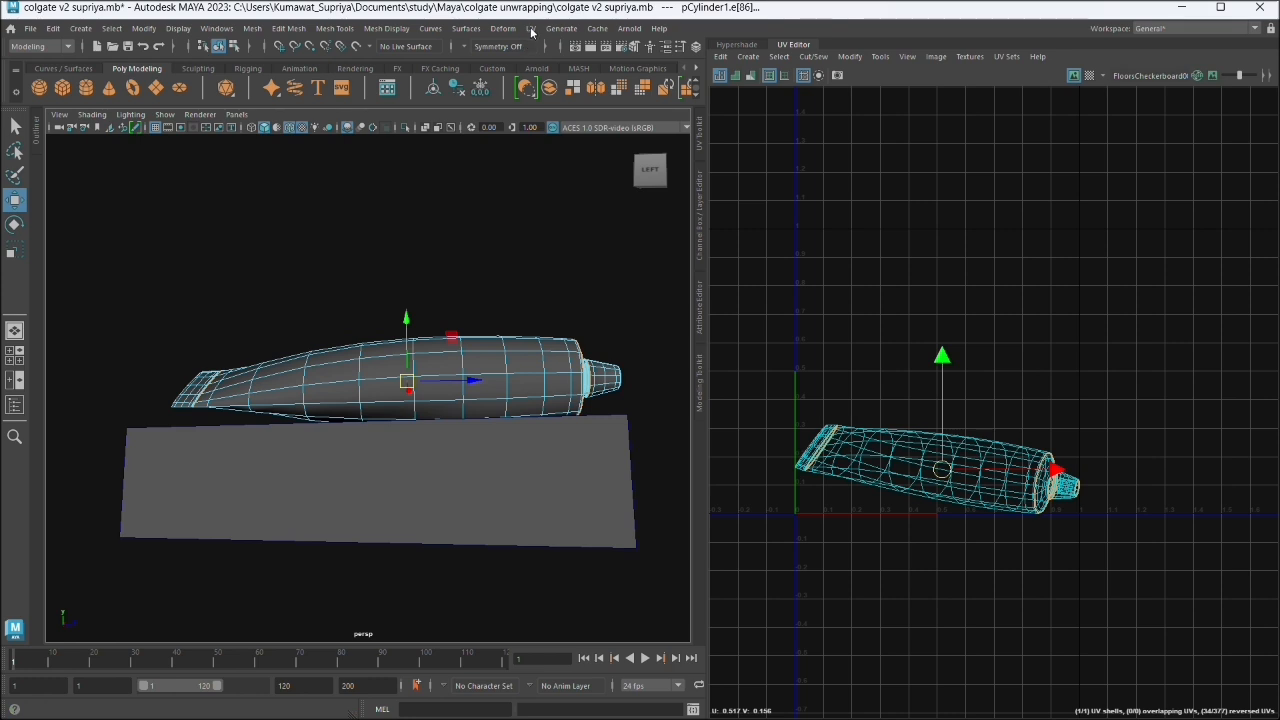
pyautogui.click(531, 29)
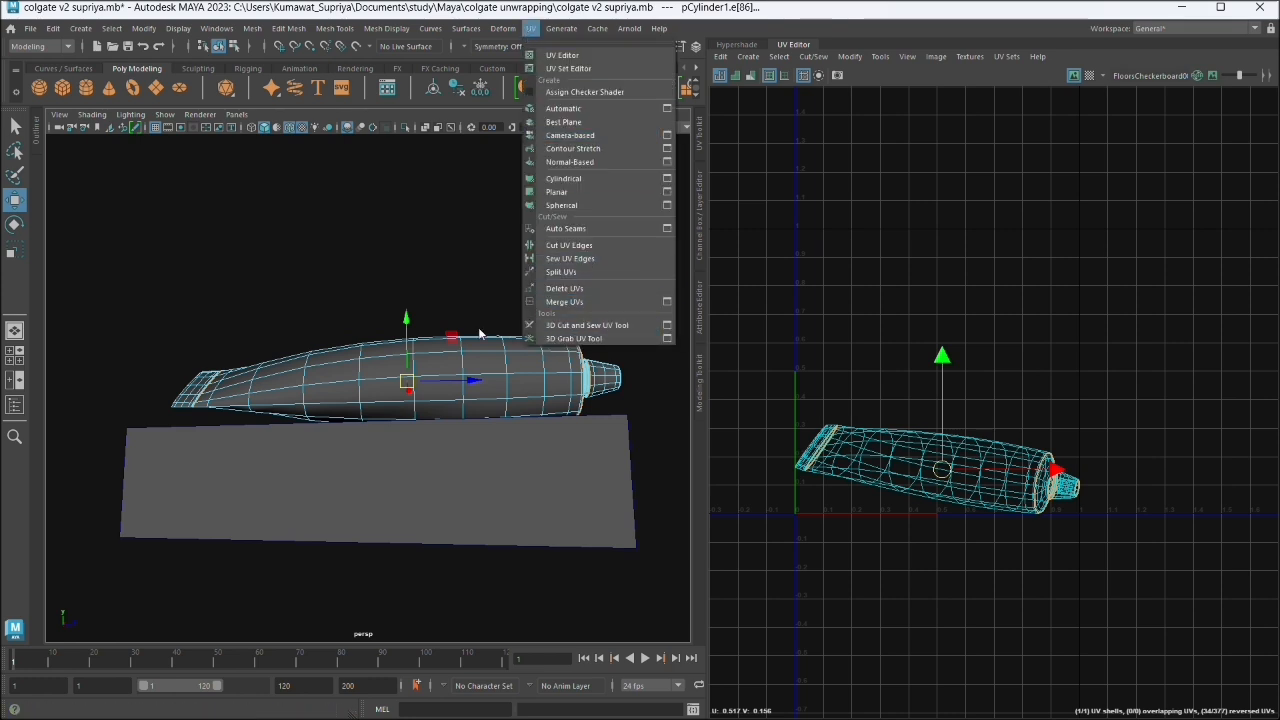
pyautogui.click(578, 326)
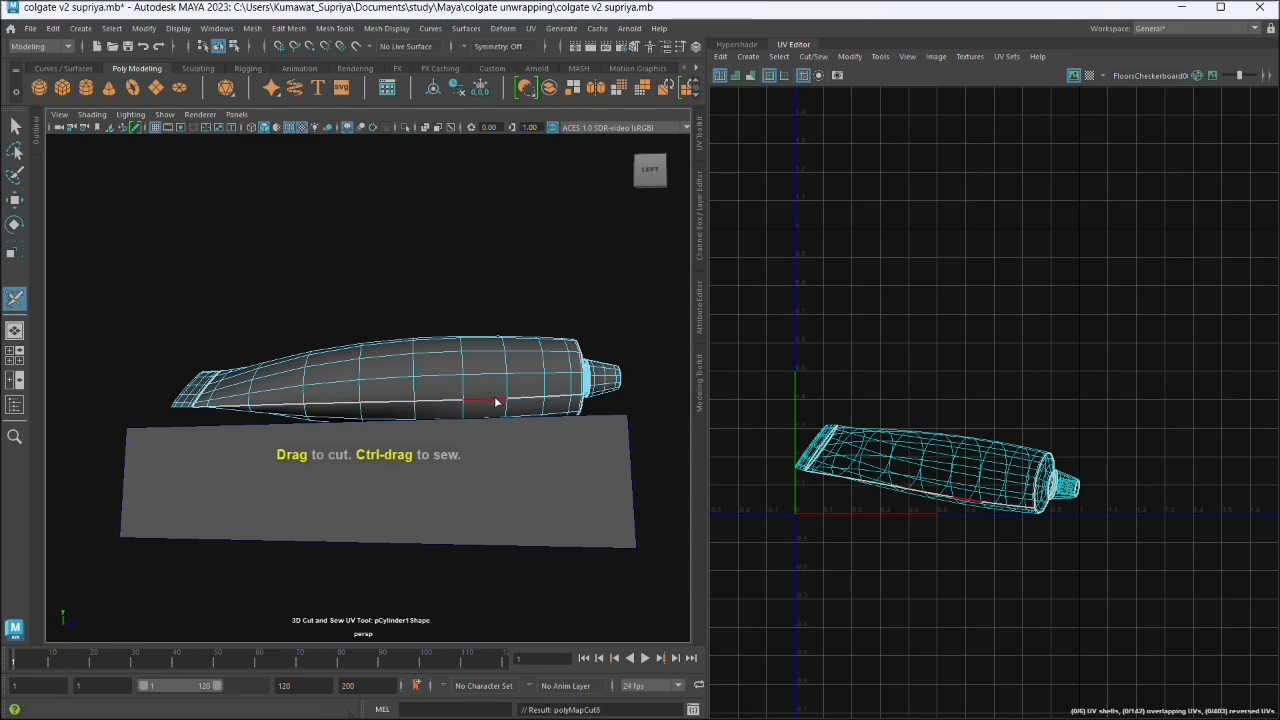
# - Cut the matching lengthwise edge line on the opposite side of the tube body and exit the 3D Cut and Sew UV Tool
pyautogui.keyDown('alt'); pyautogui.moveTo(606, 446); pyautogui.dragTo(378, 479); pyautogui.keyUp('alt')
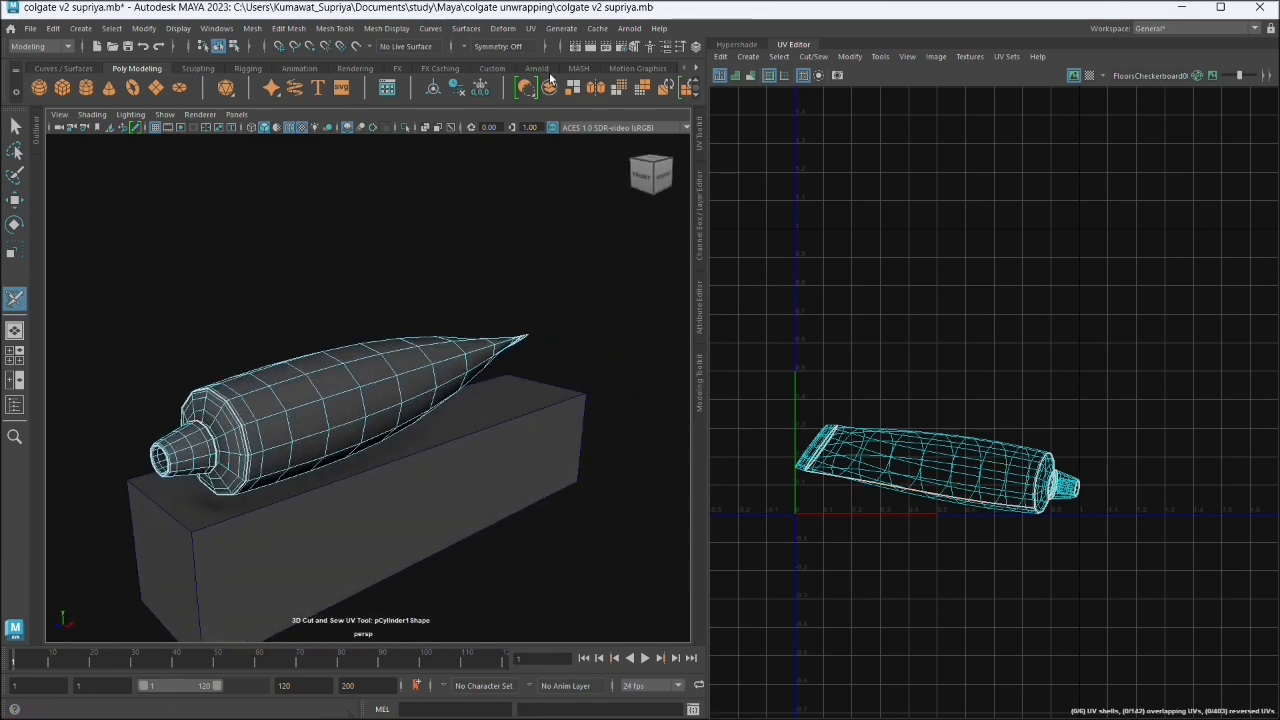
pyautogui.click(387, 411)
pyautogui.keyDown('alt'); pyautogui.moveTo(411, 500); pyautogui.dragTo(307, 544); pyautogui.keyUp('alt')
pyautogui.scroll(4, 384, 447)
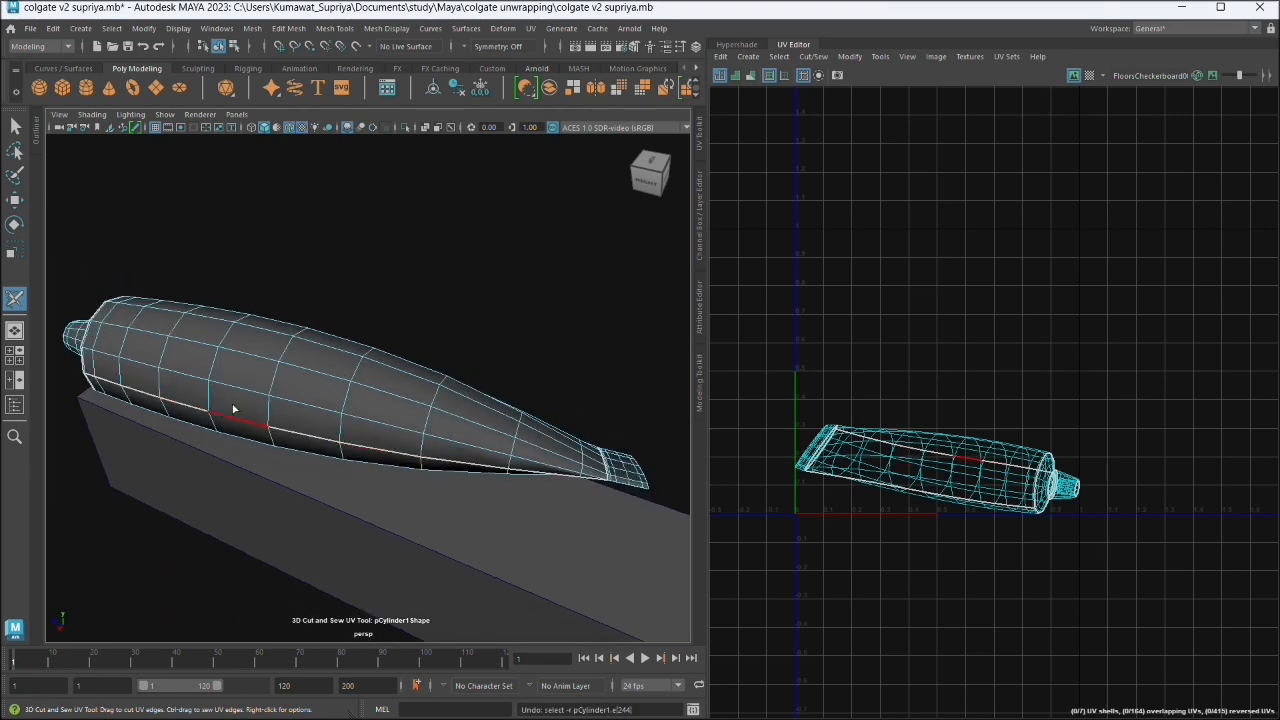
pyautogui.doubleClick(225, 380)
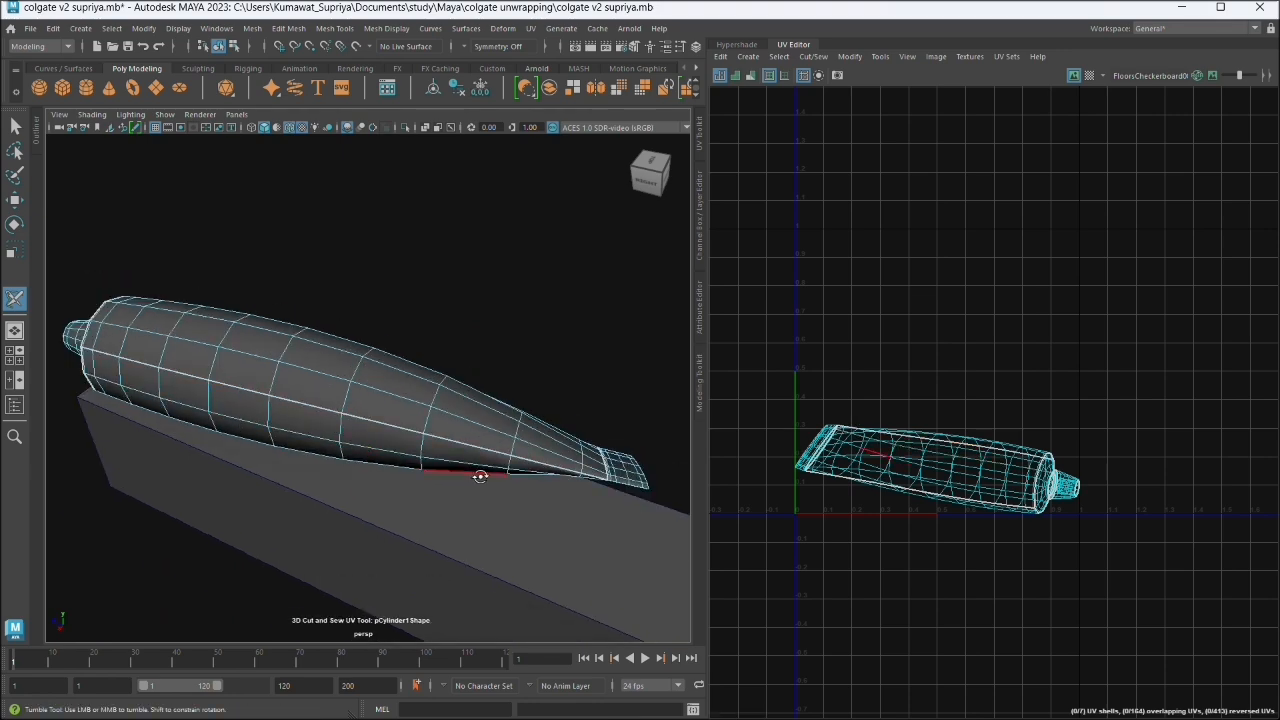
pyautogui.keyDown('alt'); pyautogui.moveTo(471, 469); pyautogui.dragTo(206, 383); pyautogui.keyUp('alt')
pyautogui.rightClick(203, 383)
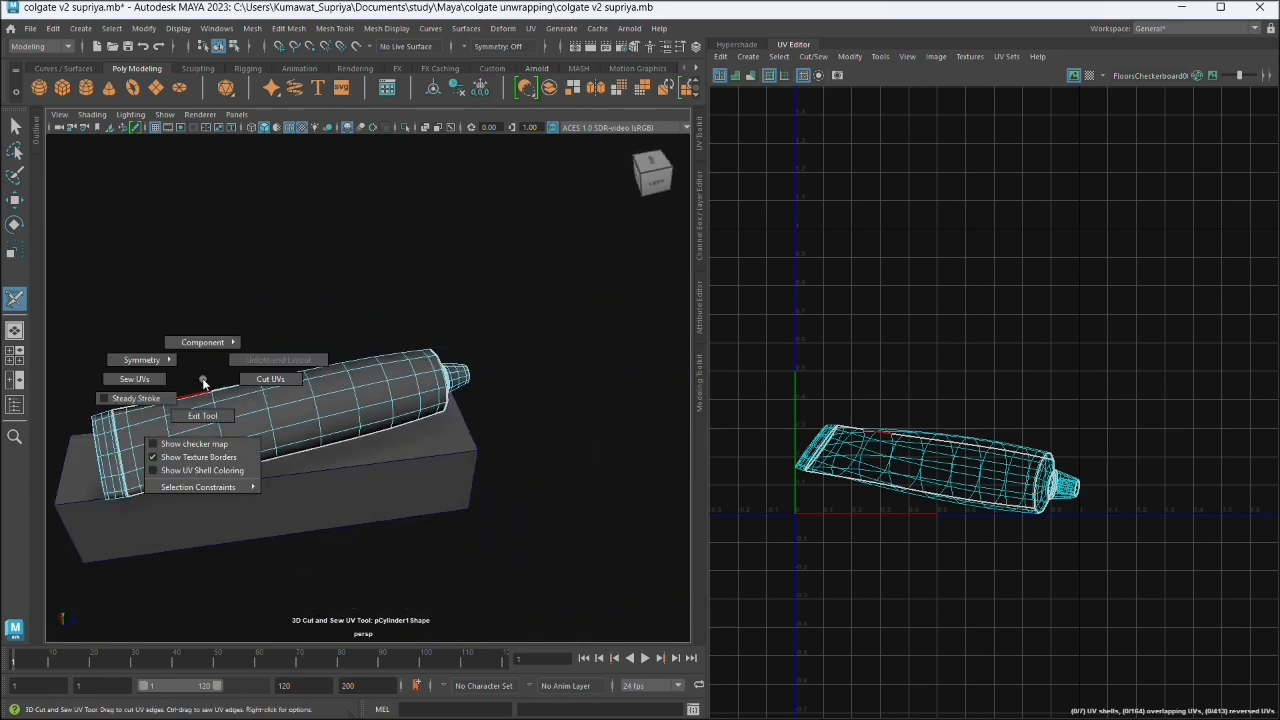
pyautogui.click(205, 416)
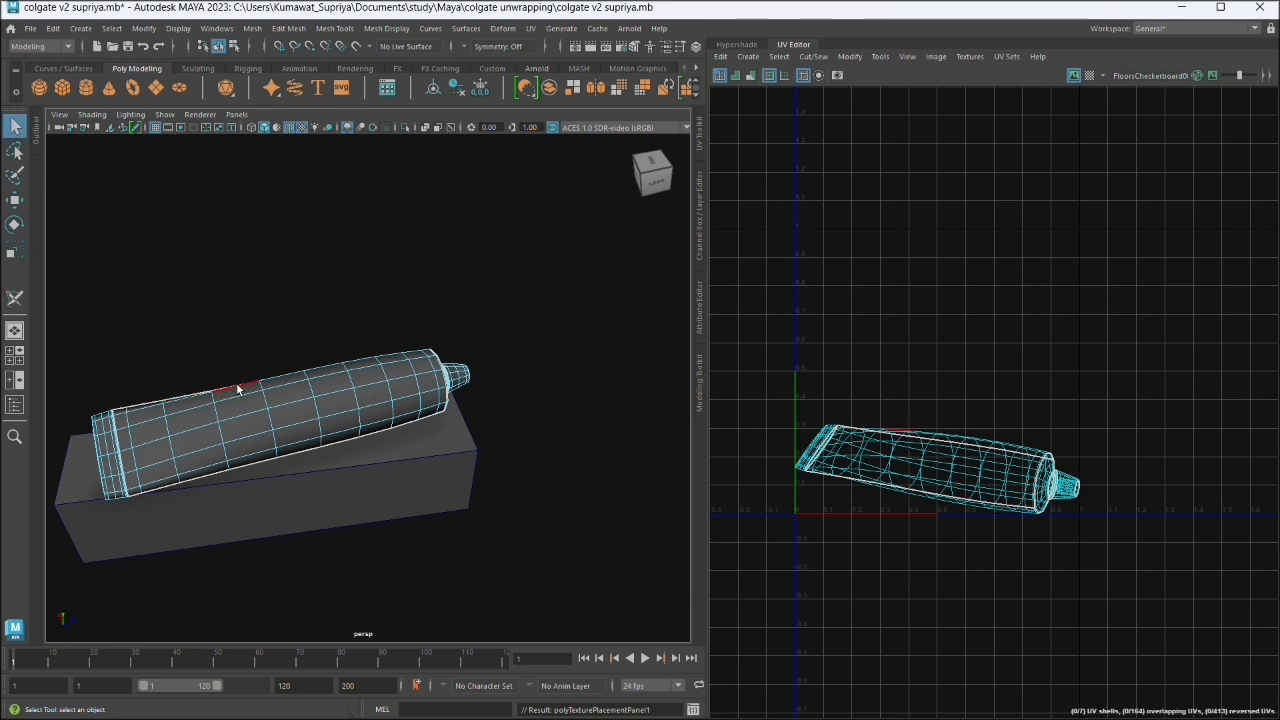
# - Select all of the tube's UVs in UV component mode, unfold them and optimize the result
pyautogui.rightClick(260, 340)
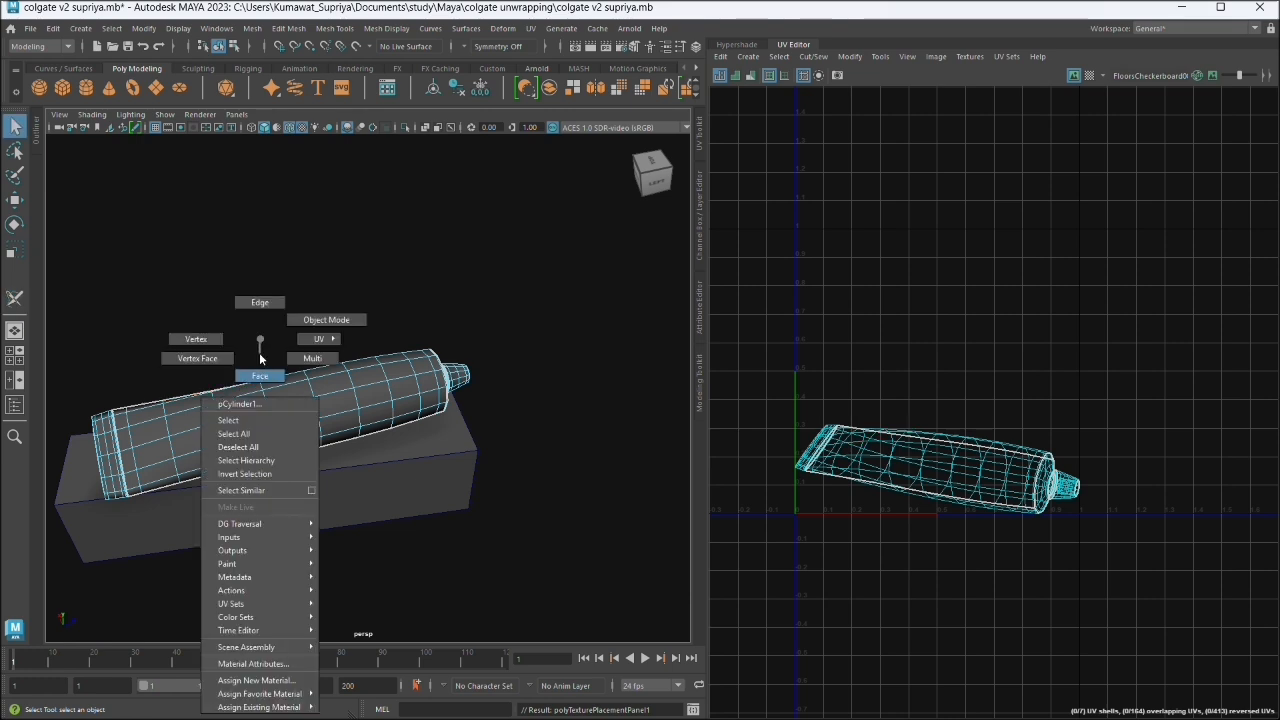
pyautogui.moveTo(310, 347)
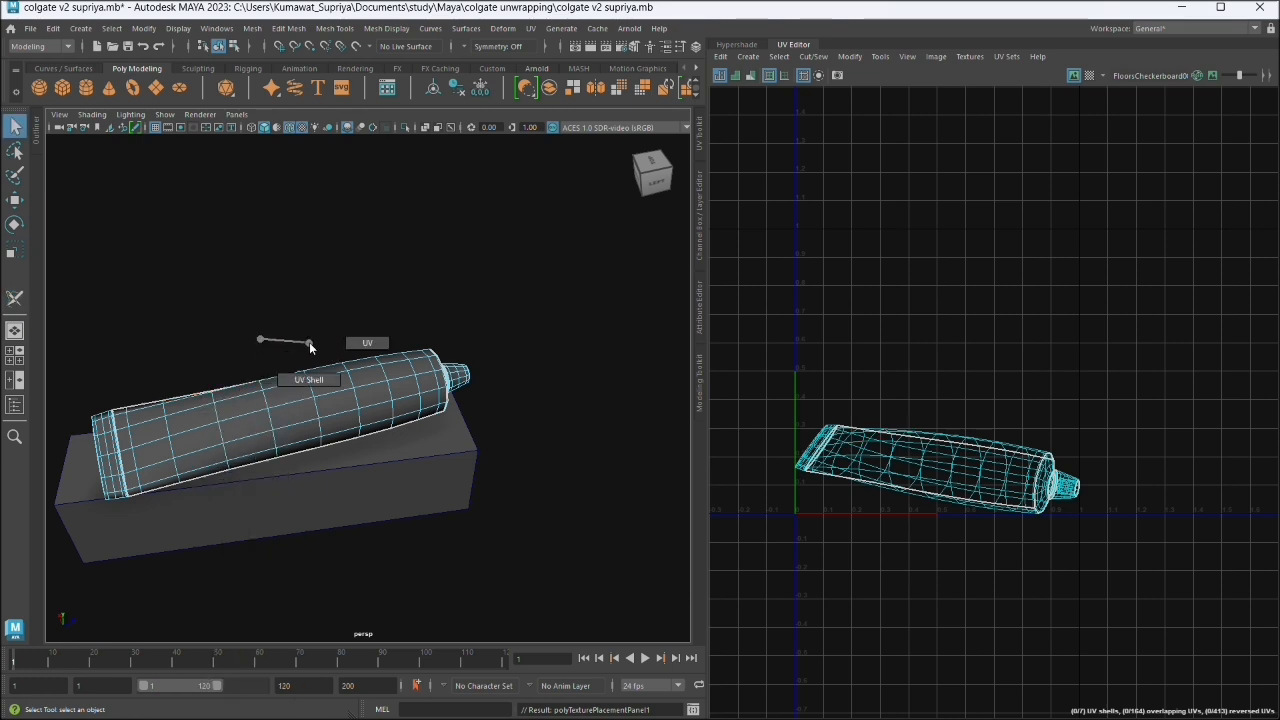
pyautogui.click(365, 344)
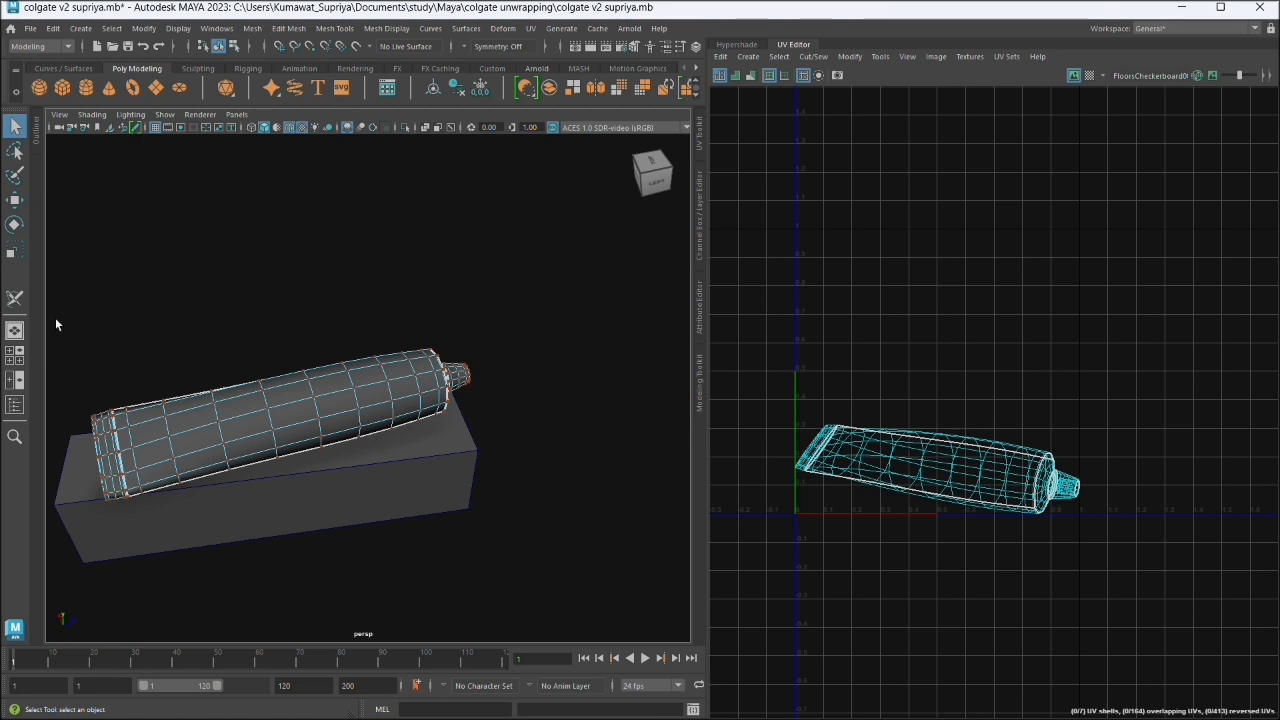
pyautogui.moveTo(56, 320); pyautogui.dragTo(480, 515)
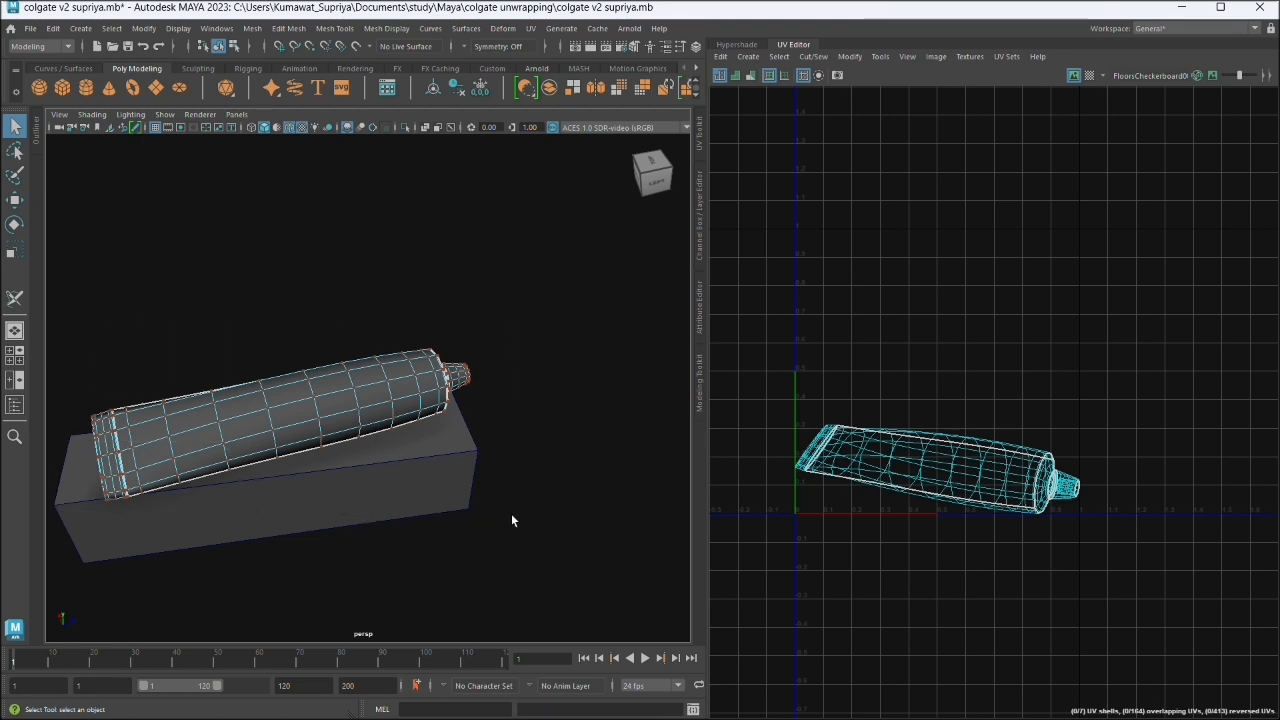
pyautogui.click(701, 128)
pyautogui.click(701, 128)
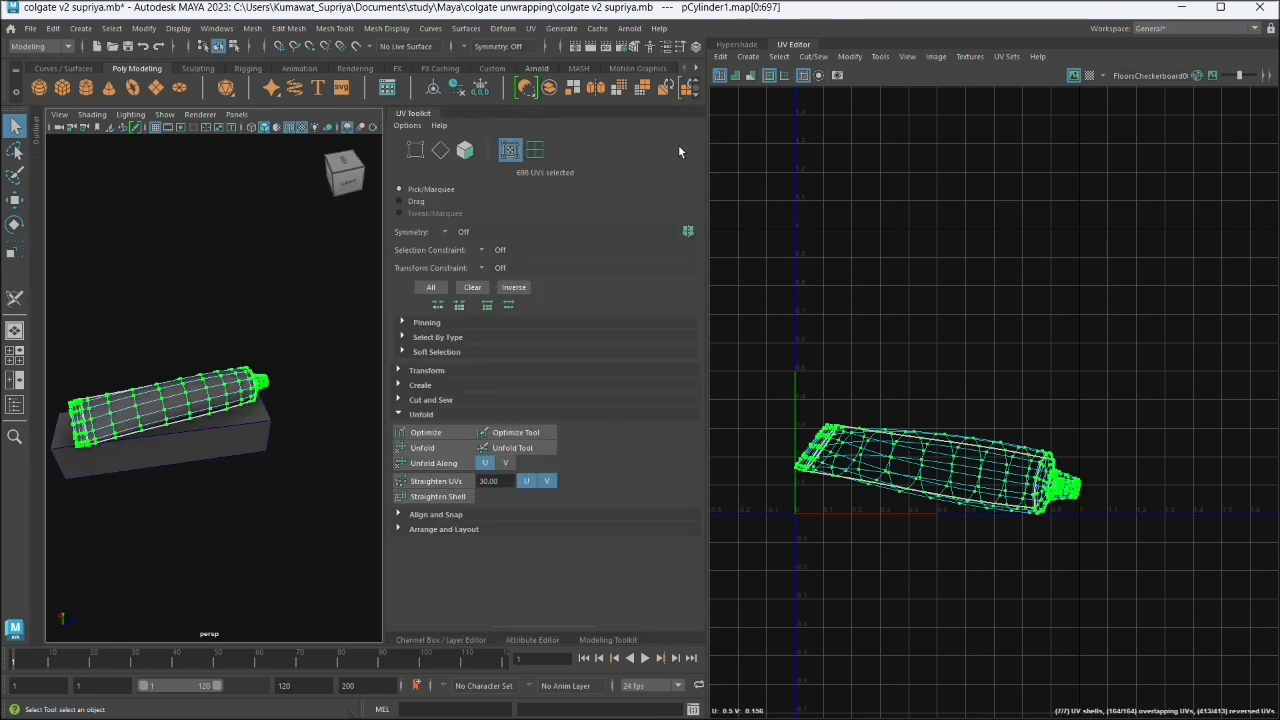
pyautogui.click(444, 448)
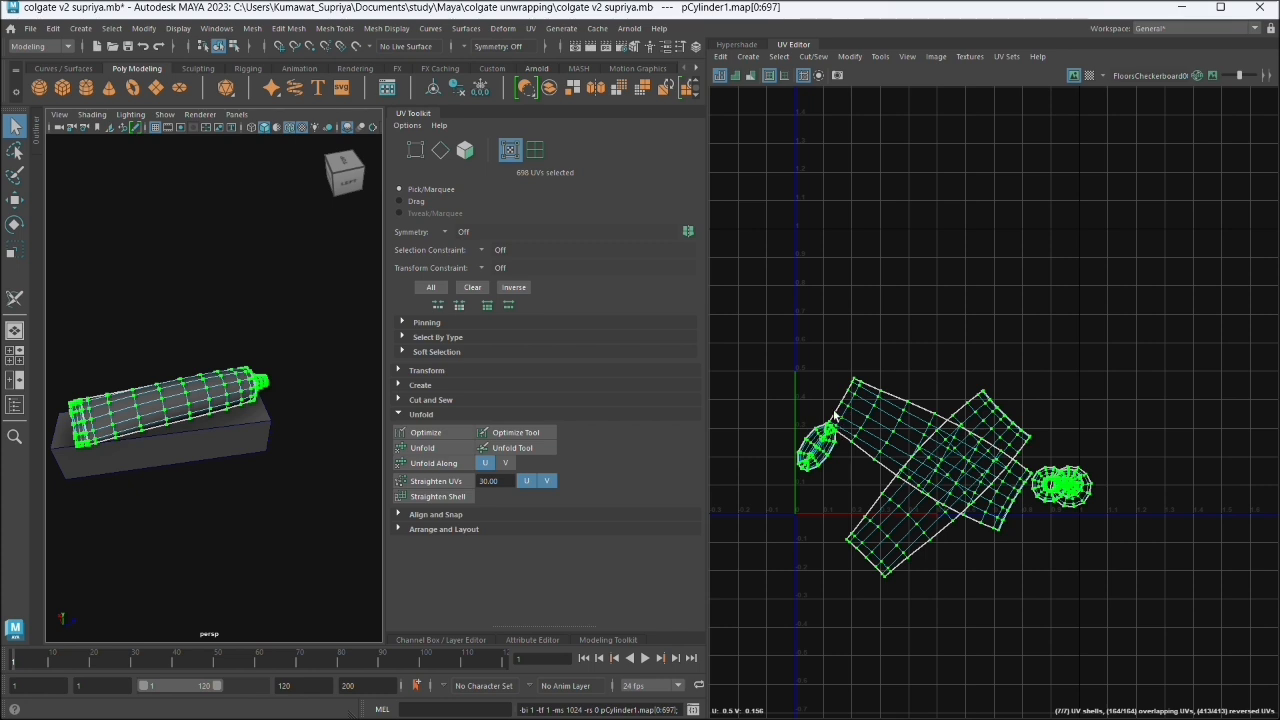
pyautogui.click(417, 435)
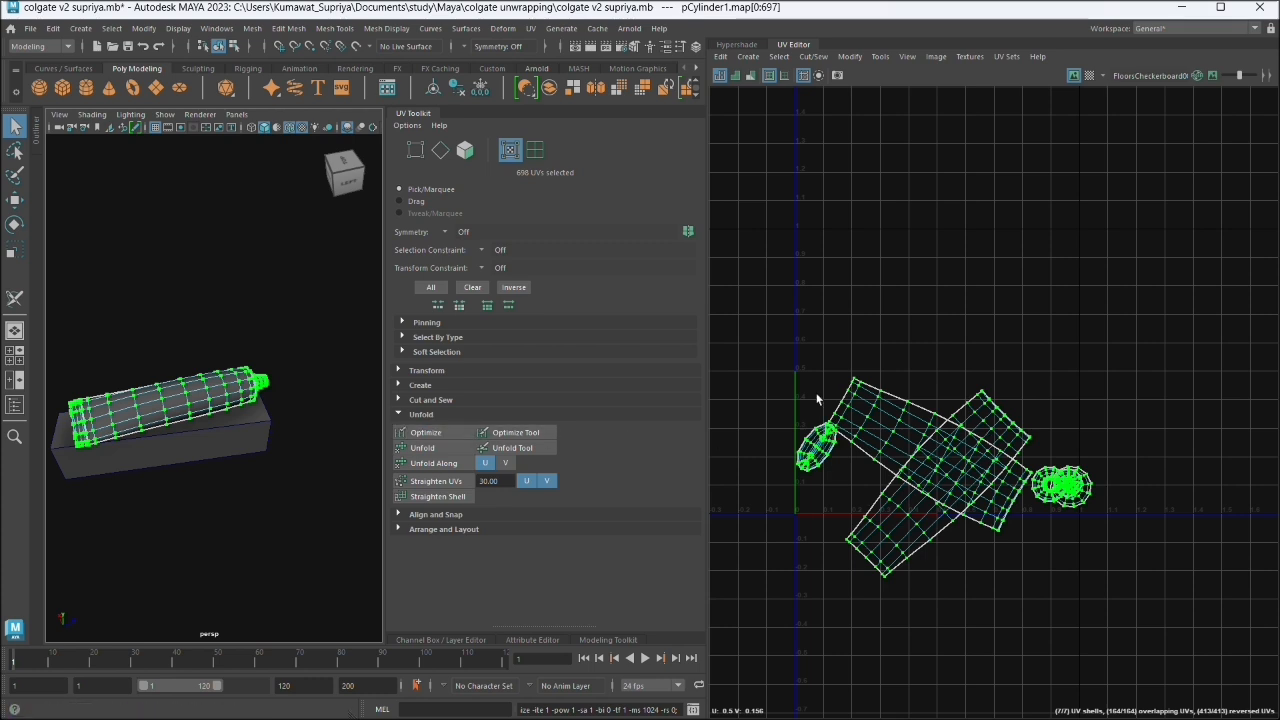
# - Try scaling down the two tube body UV shells together, and undo the scaling
pyautogui.click(900, 416)
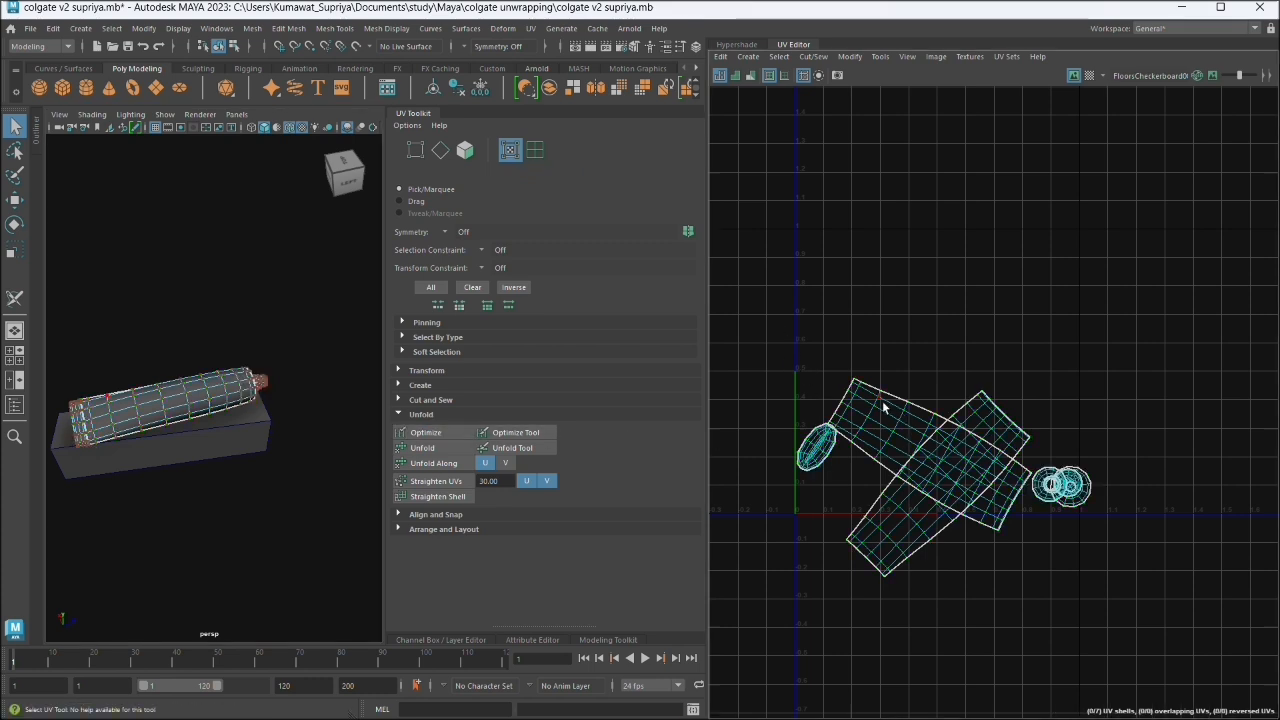
pyautogui.click(883, 406)
pyautogui.click(890, 527)
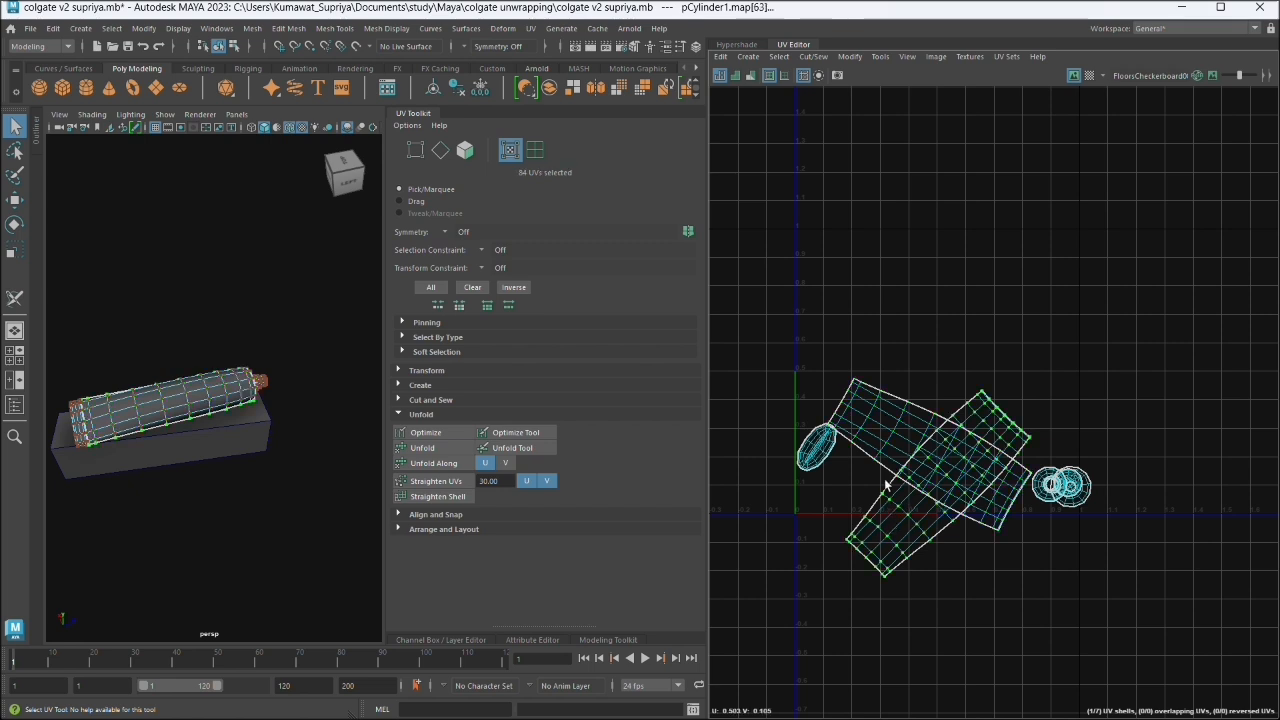
pyautogui.keyDown('shift'); pyautogui.click(893, 429); pyautogui.keyUp('shift')
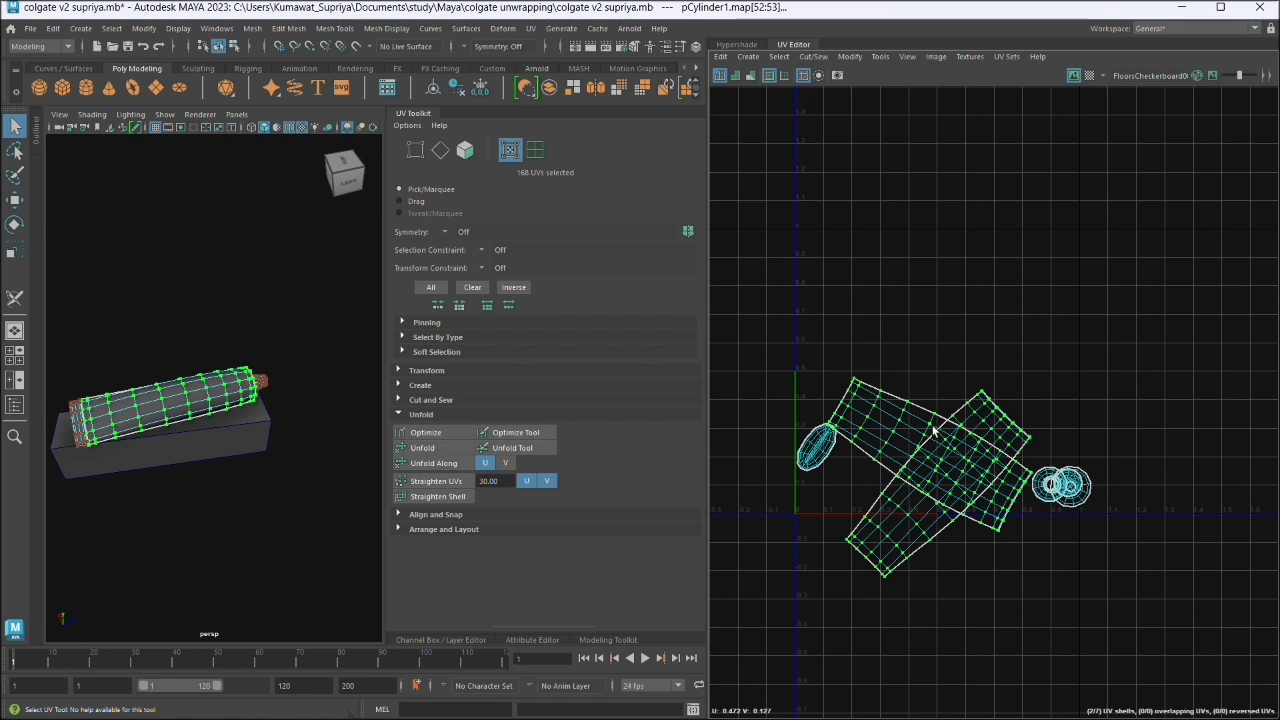
pyautogui.press('r')
pyautogui.moveTo(929, 478); pyautogui.dragTo(962, 492)
pyautogui.hotkey('ctrl', 'z')
pyautogui.hotkey('ctrl', 'z')
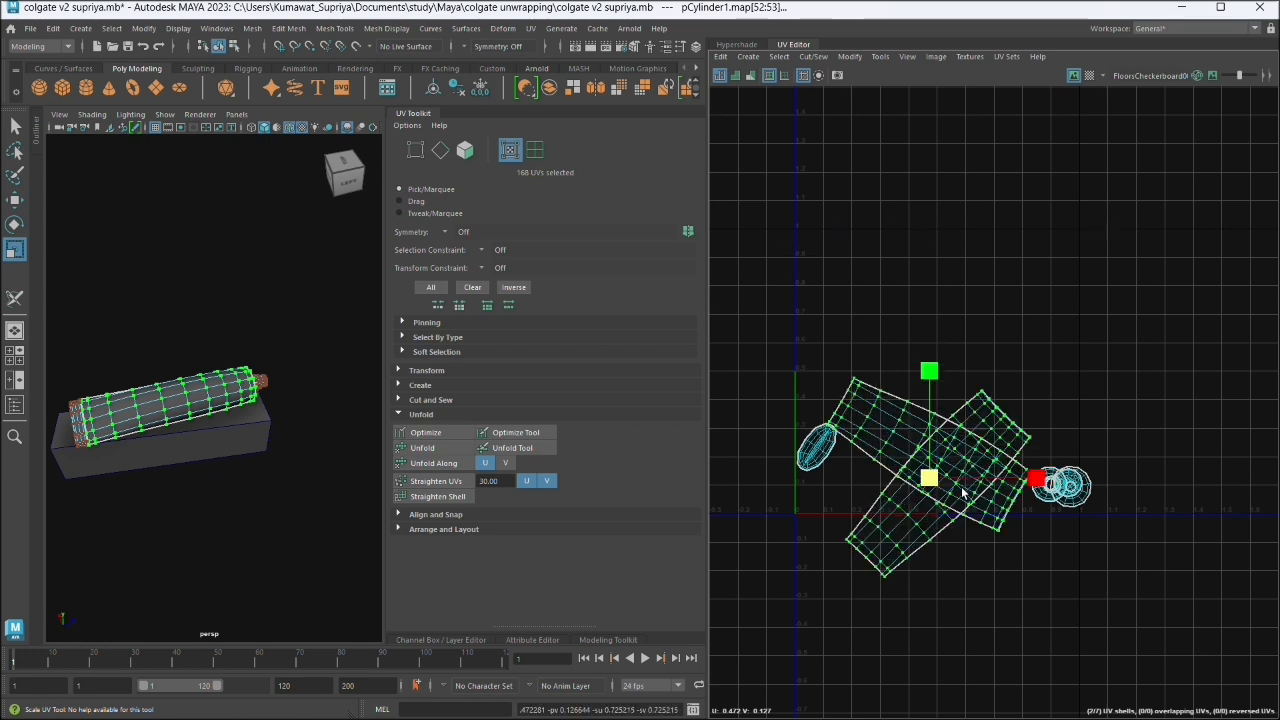
# - Select only the tube body UV shell that slopes down towards the cap shells and rotate it until it stands upright
pyautogui.click(1085, 302)
pyautogui.click(887, 441)
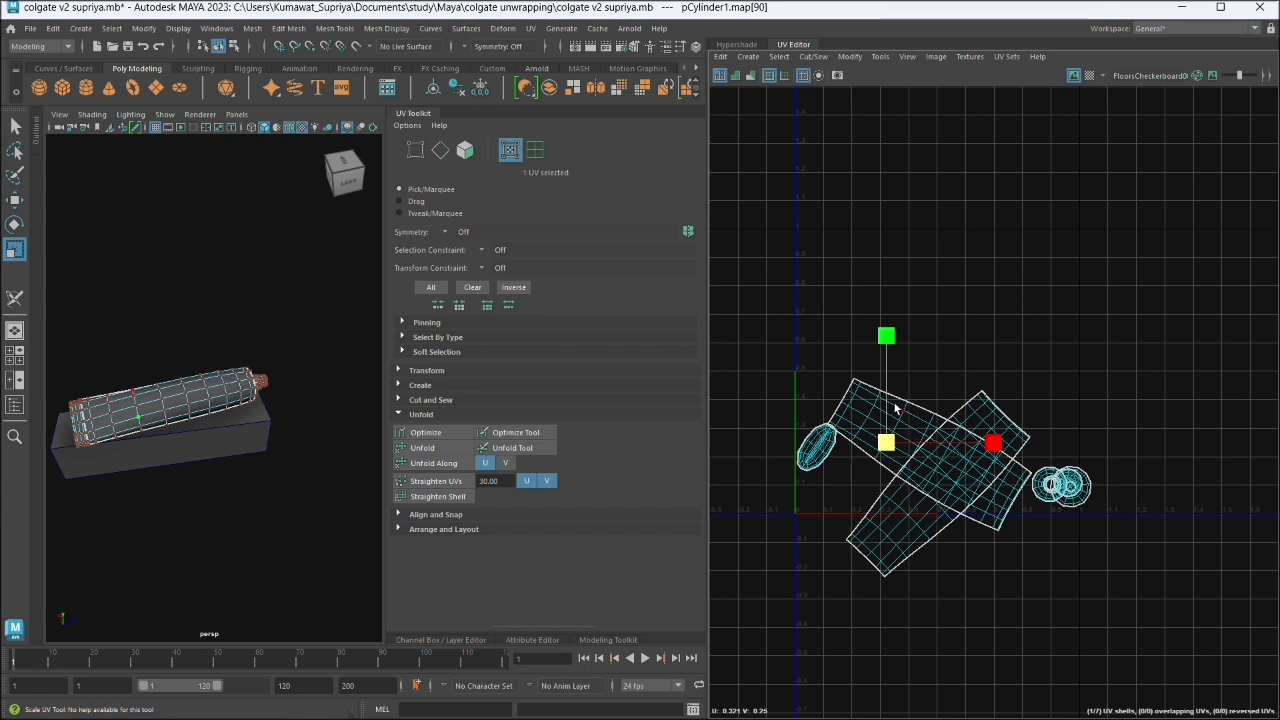
pyautogui.doubleClick(900, 410)
pyautogui.press('e')
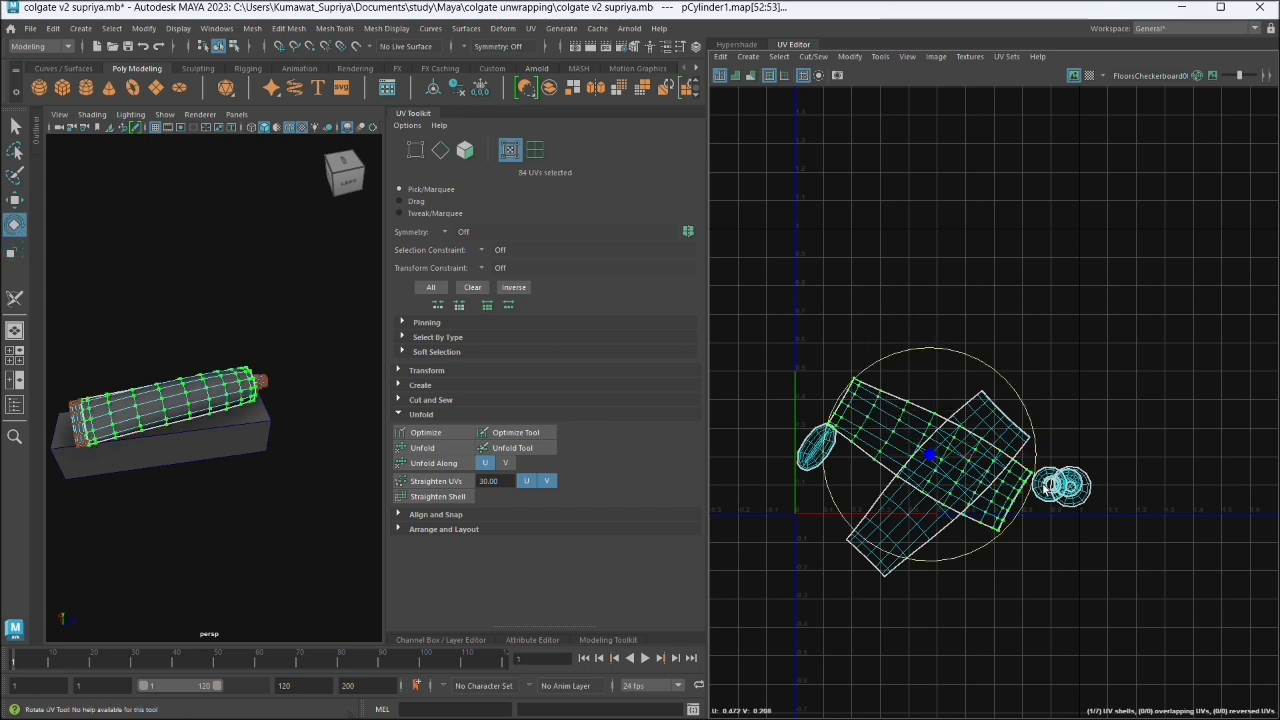
pyautogui.moveTo(1046, 486); pyautogui.dragTo(852, 329)
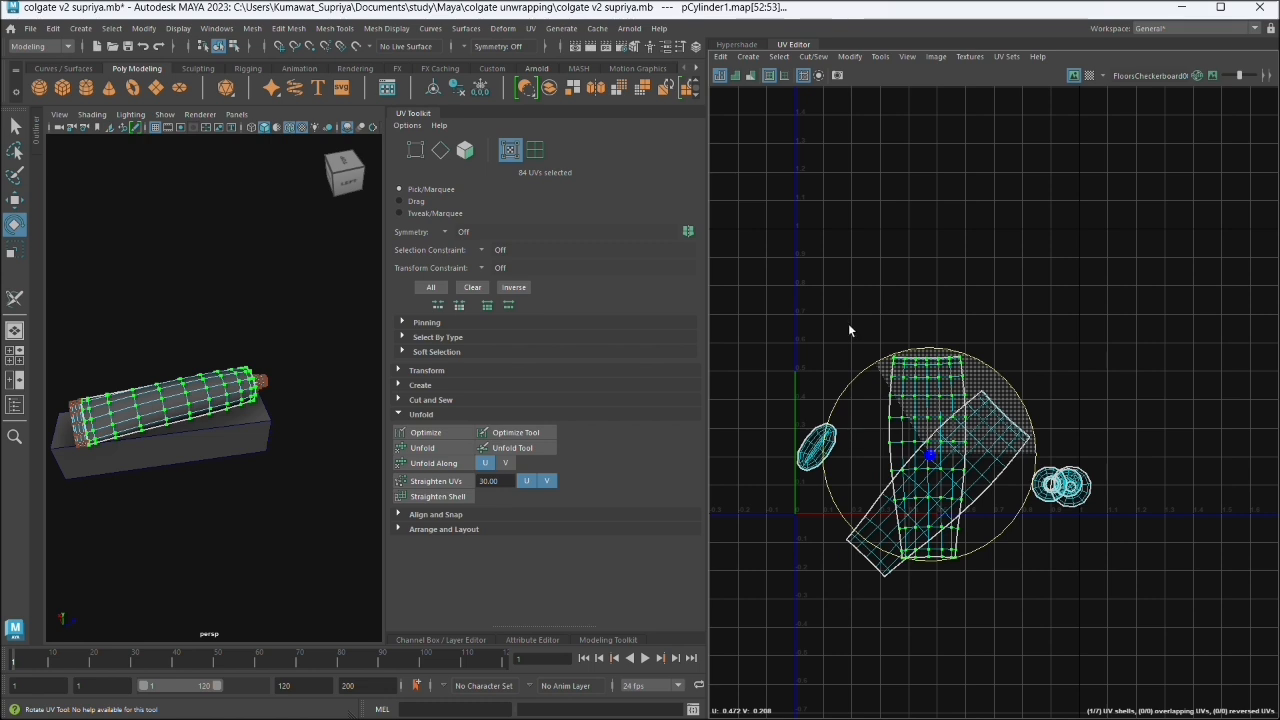
pyautogui.moveTo(848, 323); pyautogui.dragTo(850, 328)
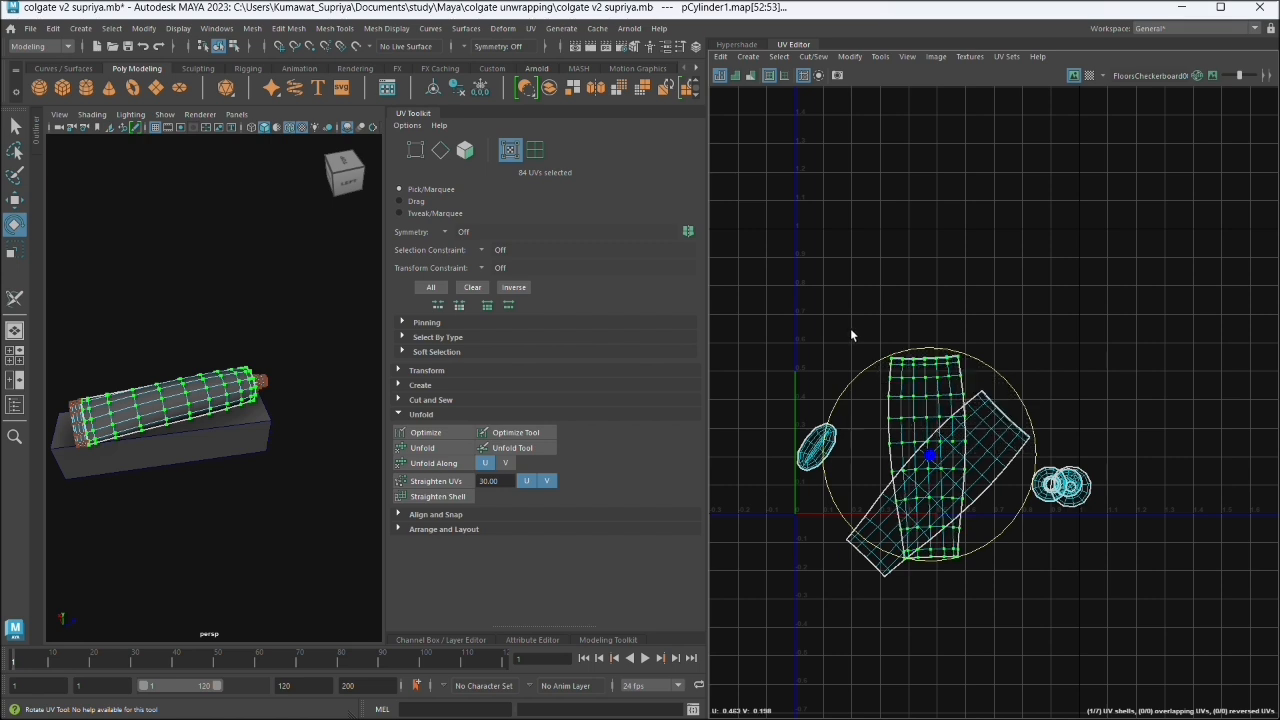
# - Move the upright tube body shell clear of the other body shell, centring it at about U 0.855, V 0.613
pyautogui.click(1071, 305)
pyautogui.click(895, 376)
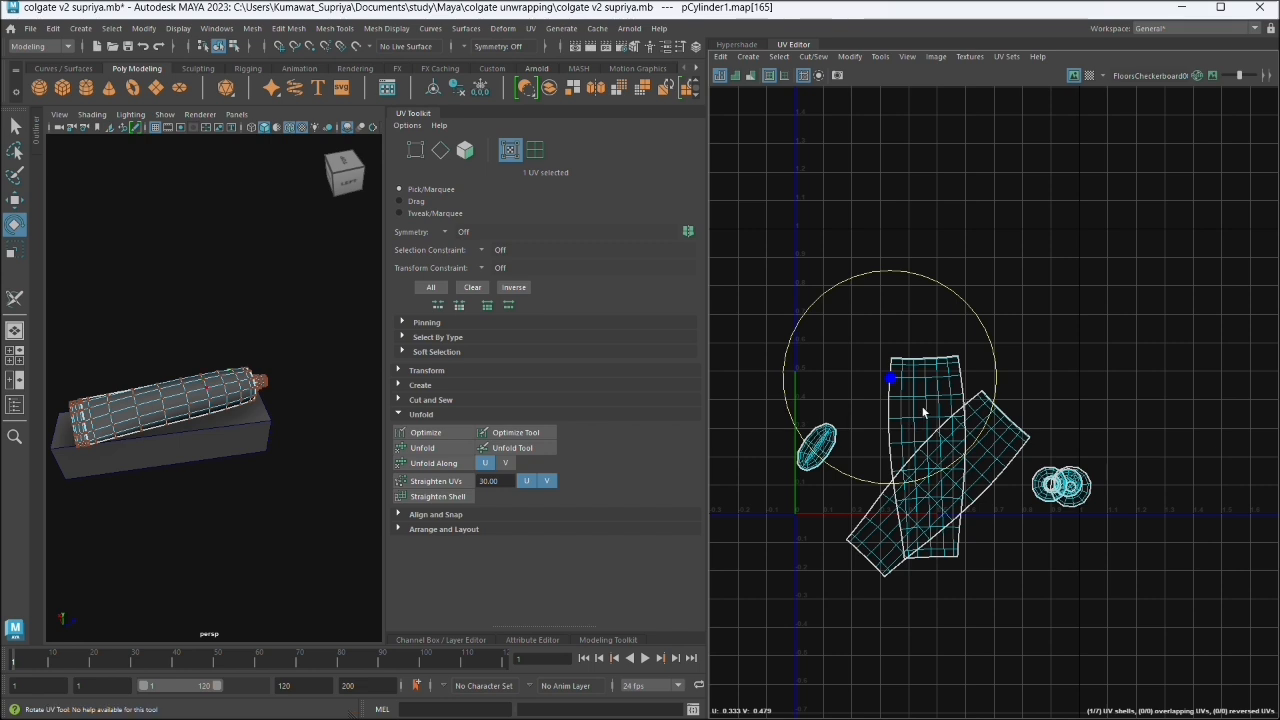
pyautogui.doubleClick(915, 420)
pyautogui.press('w')
pyautogui.moveTo(953, 470); pyautogui.dragTo(1041, 343)
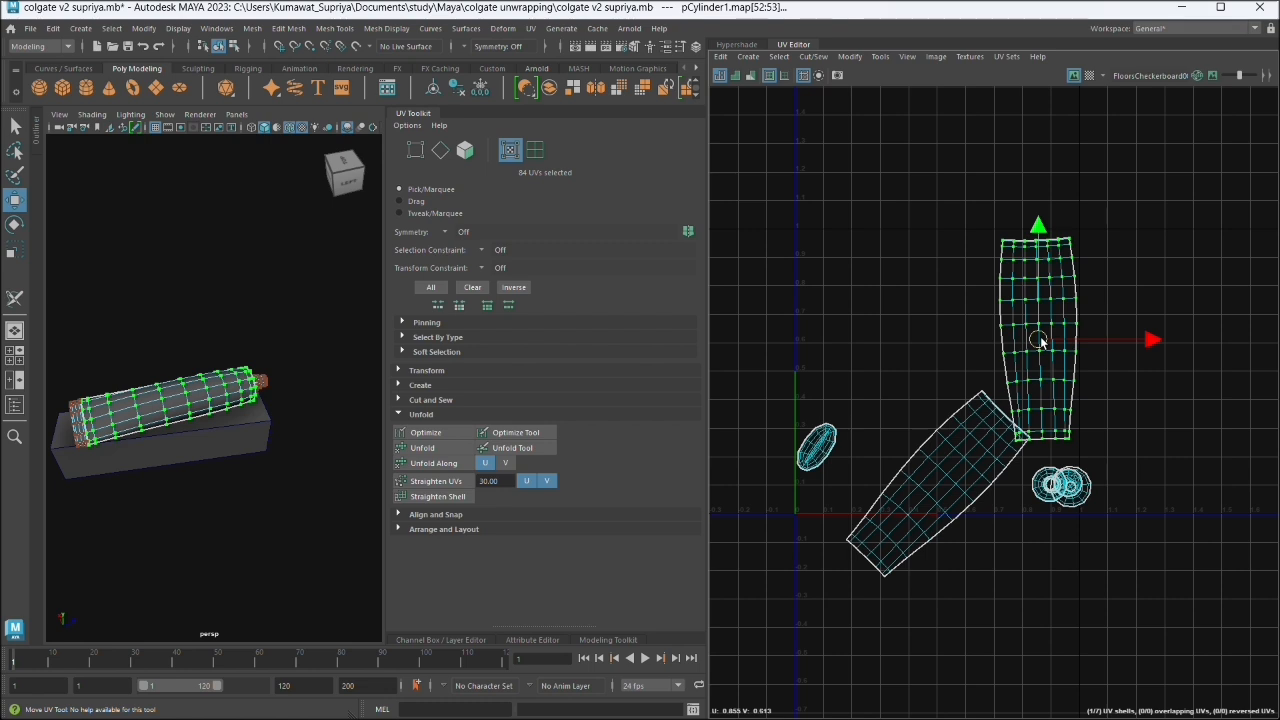
# - Rotate the slanted tube body UV shell until it stands upright like the other body shell
pyautogui.click(975, 485)
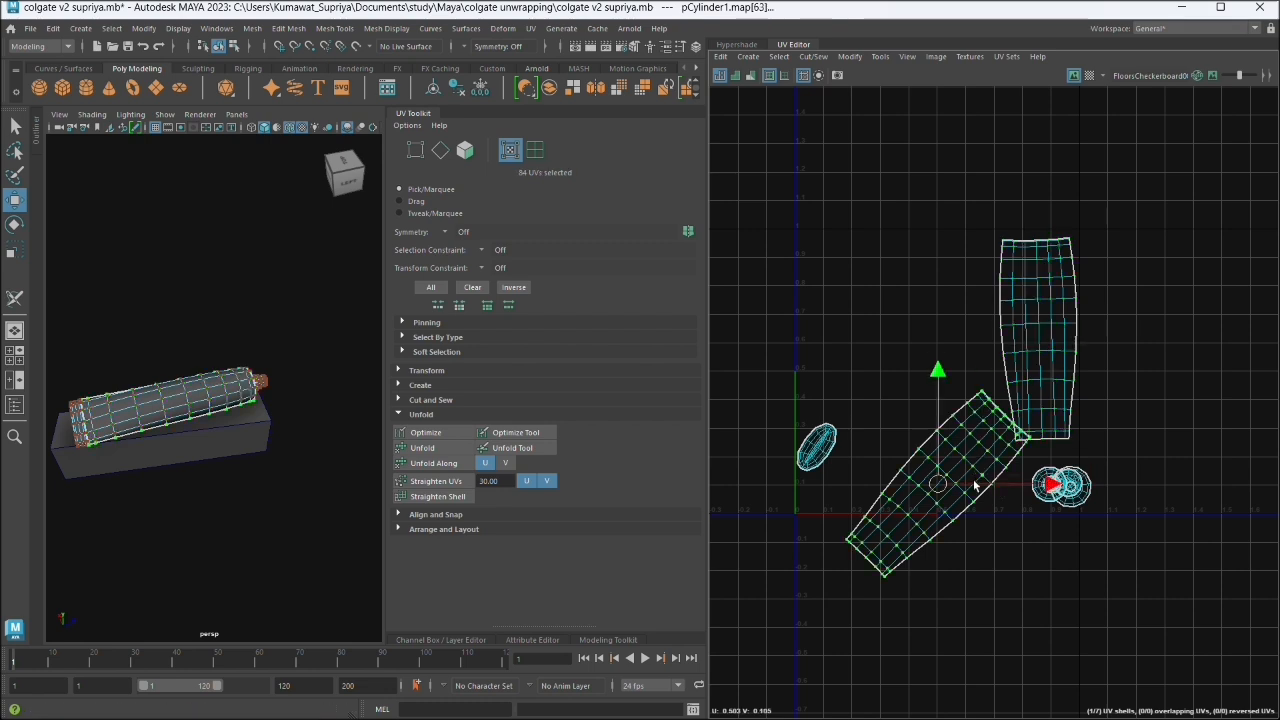
pyautogui.press('r')
pyautogui.press('e')
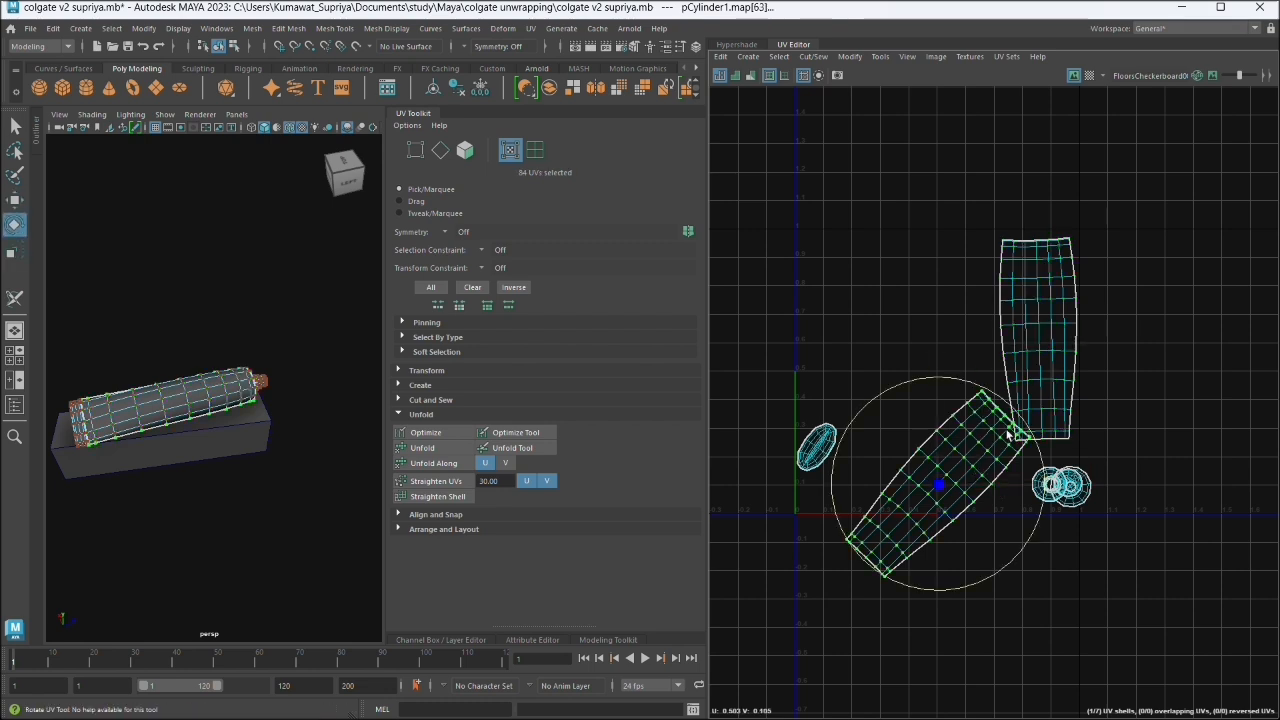
pyautogui.moveTo(1012, 430); pyautogui.dragTo(950, 393)
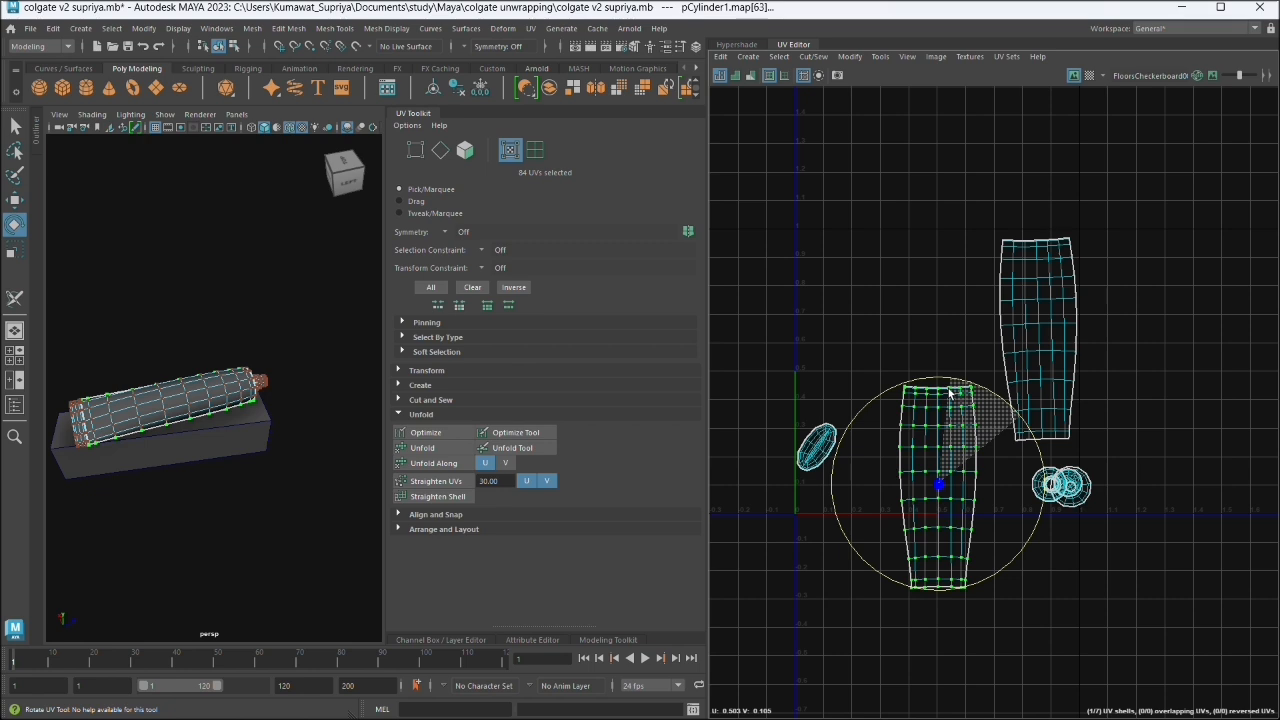
pyautogui.moveTo(950, 393); pyautogui.dragTo(950, 393)
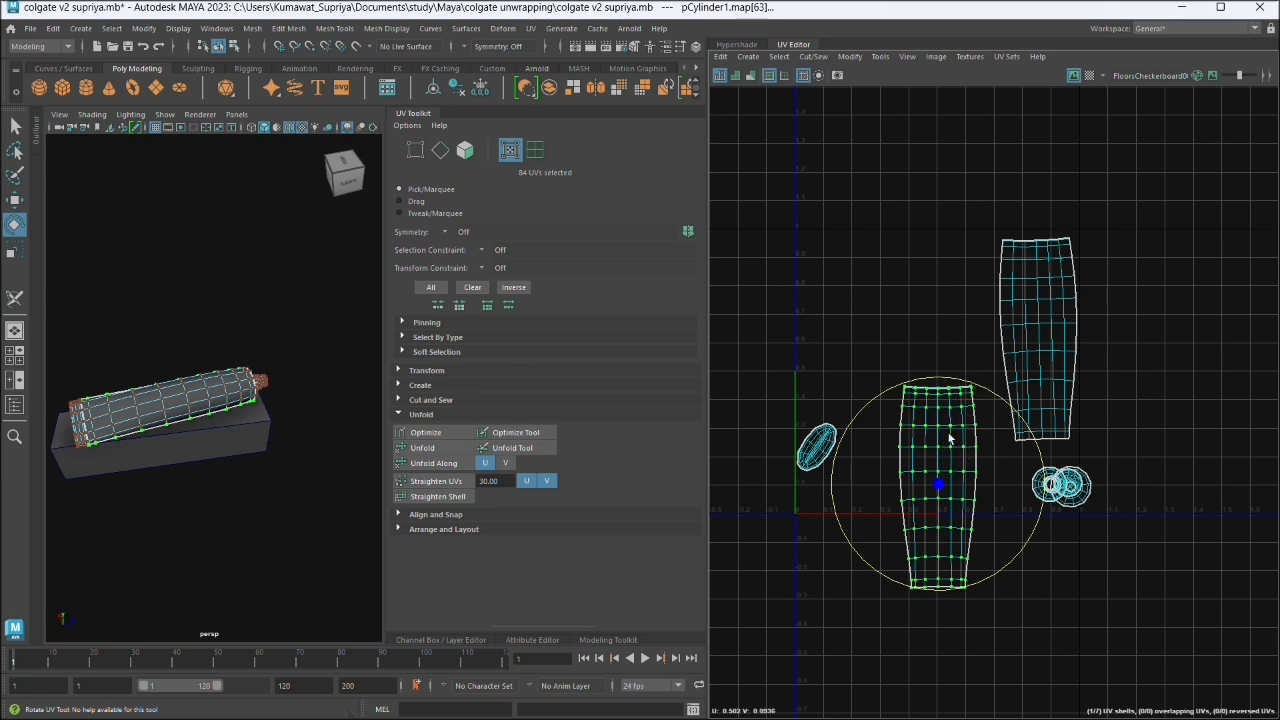
# - Move the newly straightened body shell up beside the other one so both sit level without overlapping
pyautogui.press('w')
pyautogui.moveTo(940, 485); pyautogui.dragTo(957, 339)
pyautogui.click(968, 576)
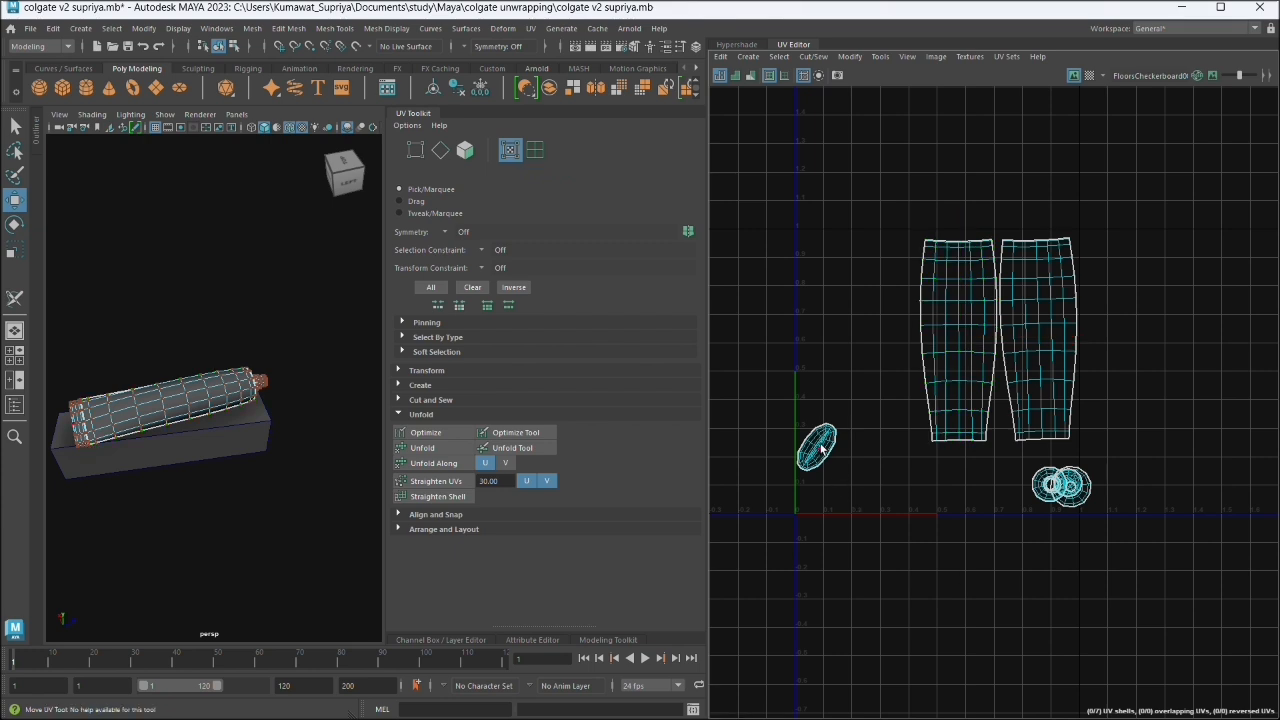
# - Bring the oval shell in under the two body shells and spread the overlapping small round shells apart
pyautogui.click(821, 449)
pyautogui.moveTo(821, 449); pyautogui.dragTo(966, 505)
pyautogui.click(1048, 487)
pyautogui.click(1047, 487)
pyautogui.doubleClick(1047, 488)
pyautogui.doubleClick(1070, 484)
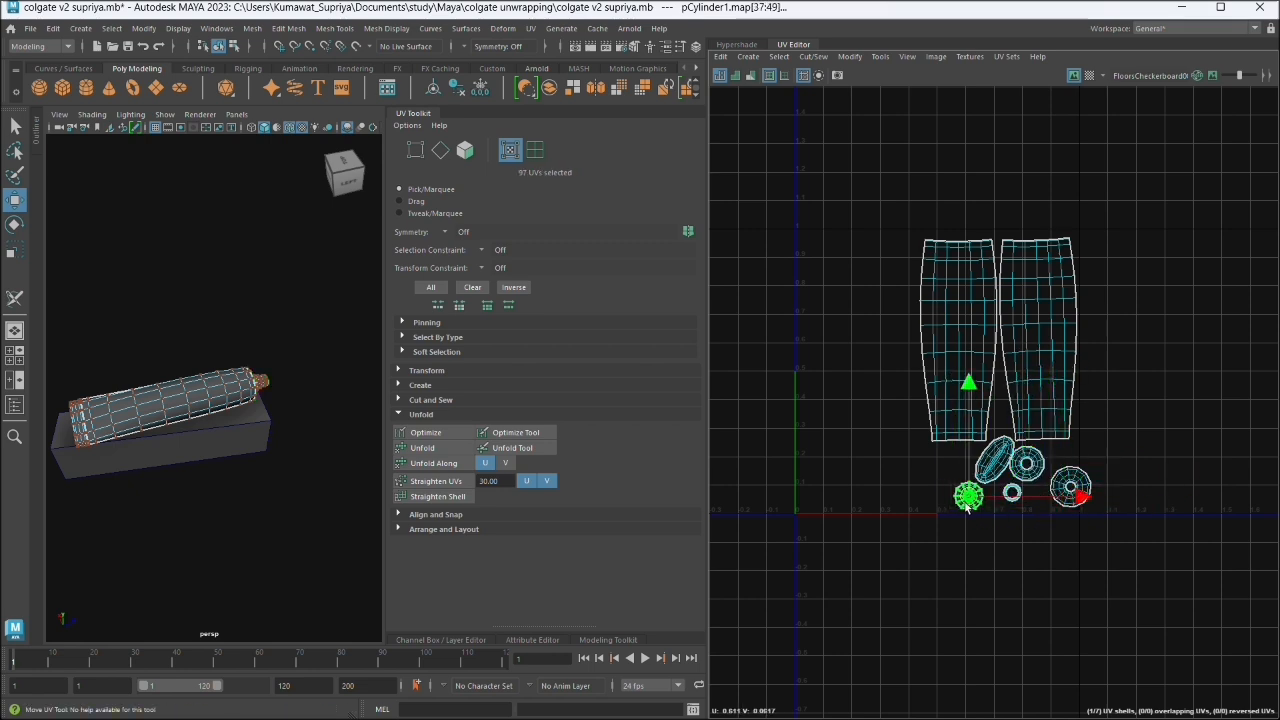
# - Place the medium ring shell under one tube body shell and the large cap shell under the other
pyautogui.click(1072, 488)
pyautogui.doubleClick(1076, 489)
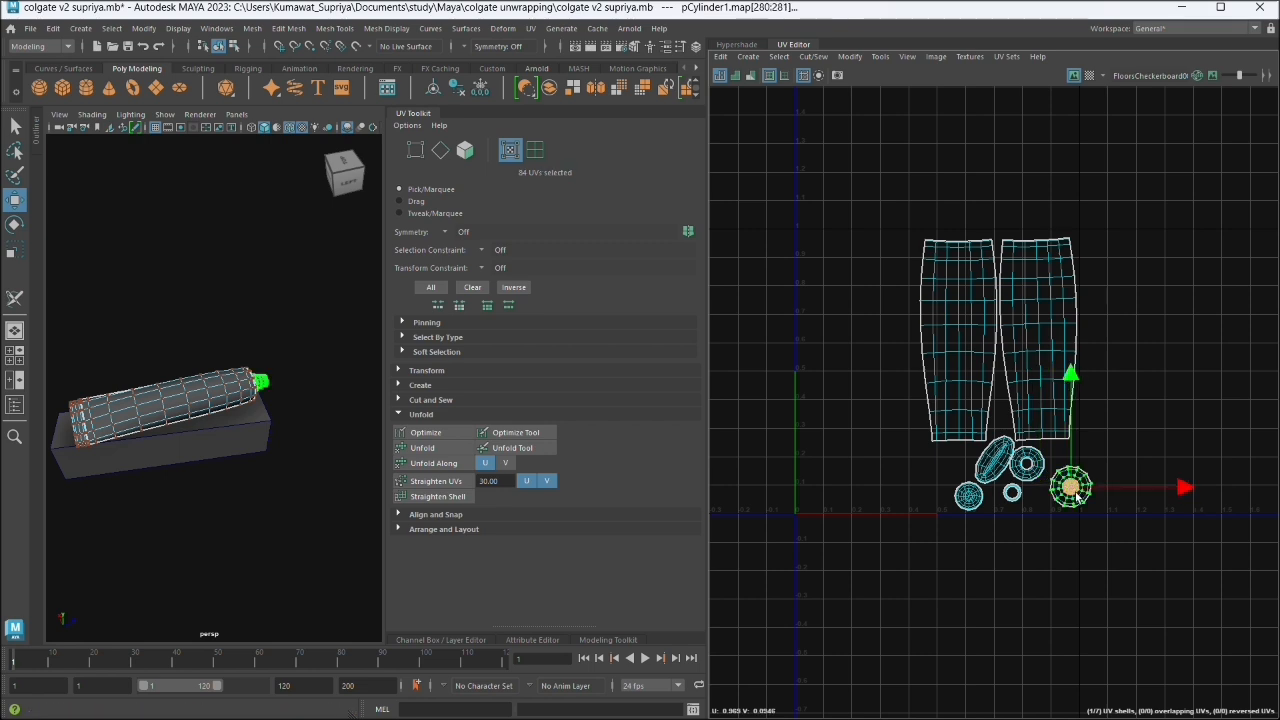
pyautogui.moveTo(1077, 496); pyautogui.dragTo(954, 467)
pyautogui.doubleClick(1025, 463)
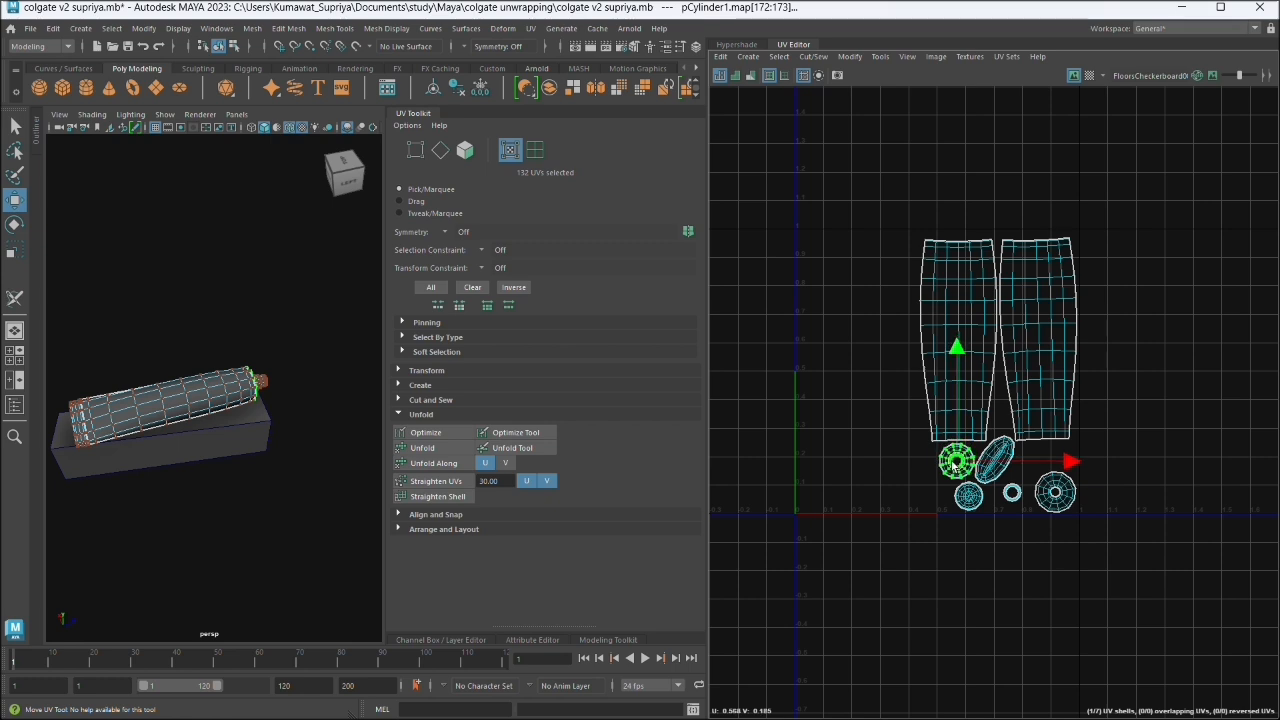
pyautogui.doubleClick(1055, 500)
pyautogui.moveTo(1055, 500)
pyautogui.mouseDown()
pyautogui.moveTo(1051, 474)
pyautogui.moveTo(1059, 499)
pyautogui.mouseUp()
# - Place the smallest ring shell below the large cap shell and the small disc shell below the oval one
pyautogui.doubleClick(1011, 492)
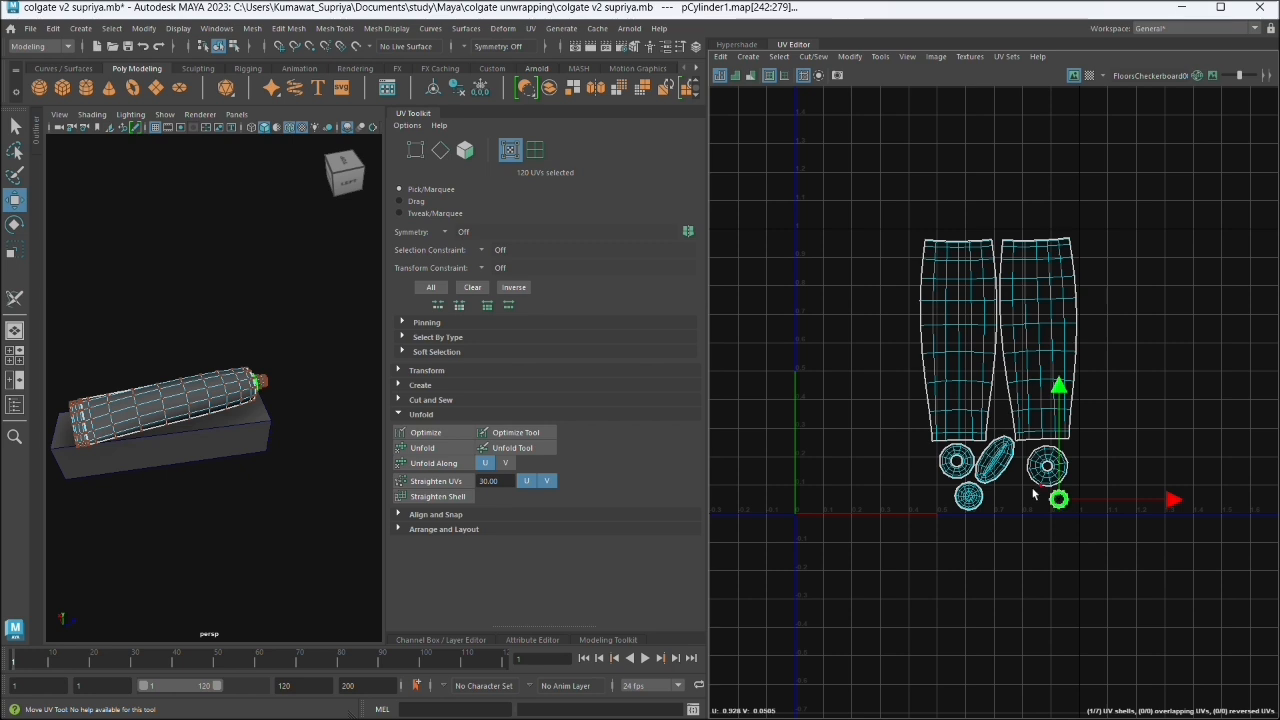
pyautogui.doubleClick(968, 496)
pyautogui.moveTo(968, 496); pyautogui.dragTo(1013, 492)
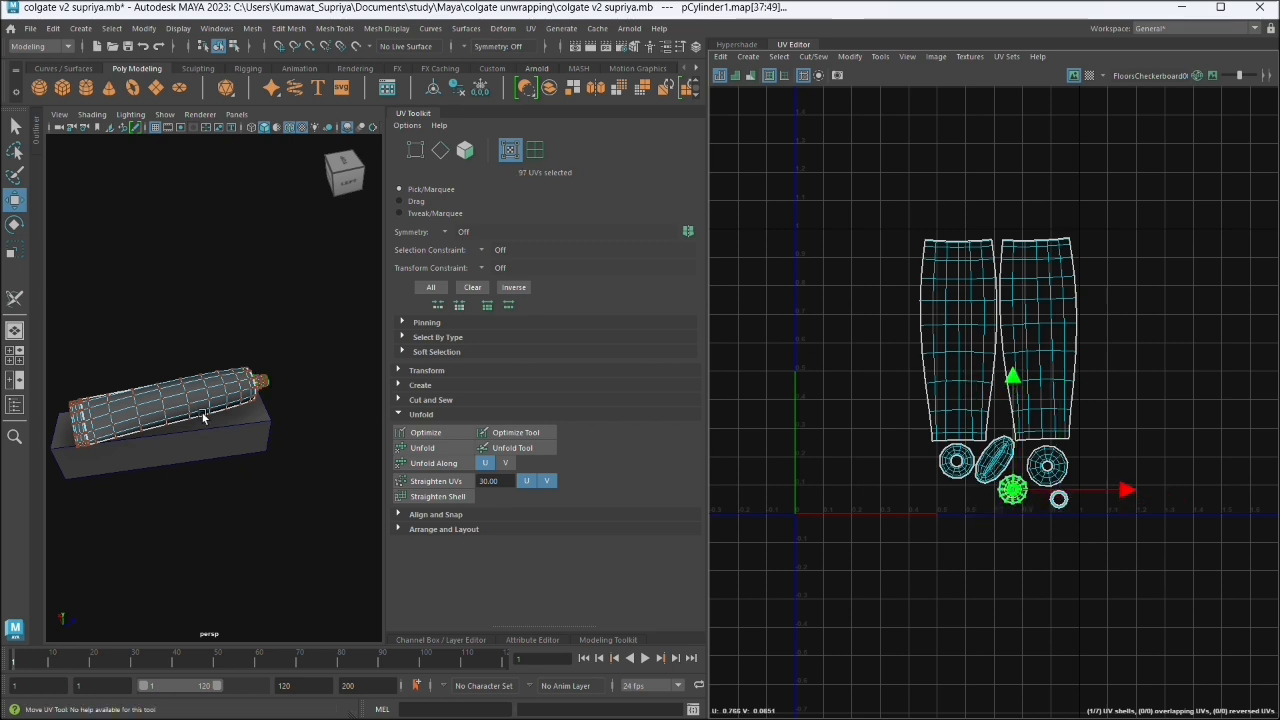
pyautogui.click(232, 424)
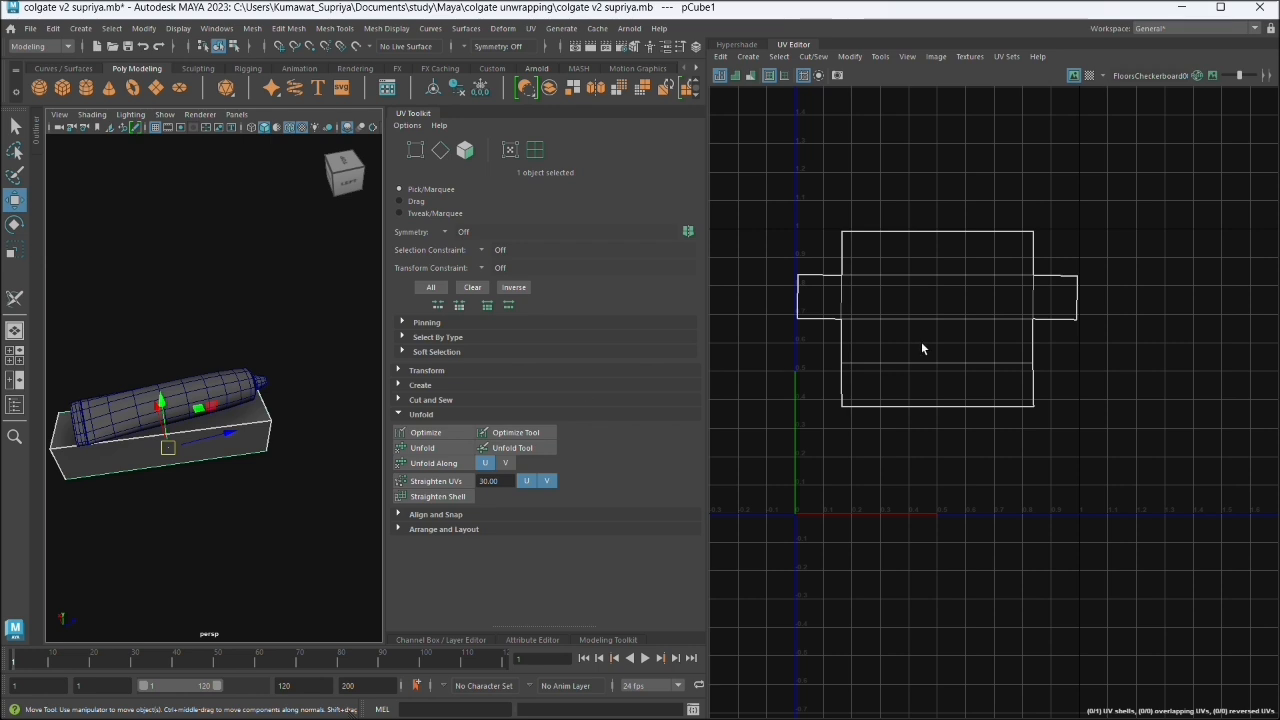
pyautogui.moveTo(110, 348); pyautogui.dragTo(205, 445)
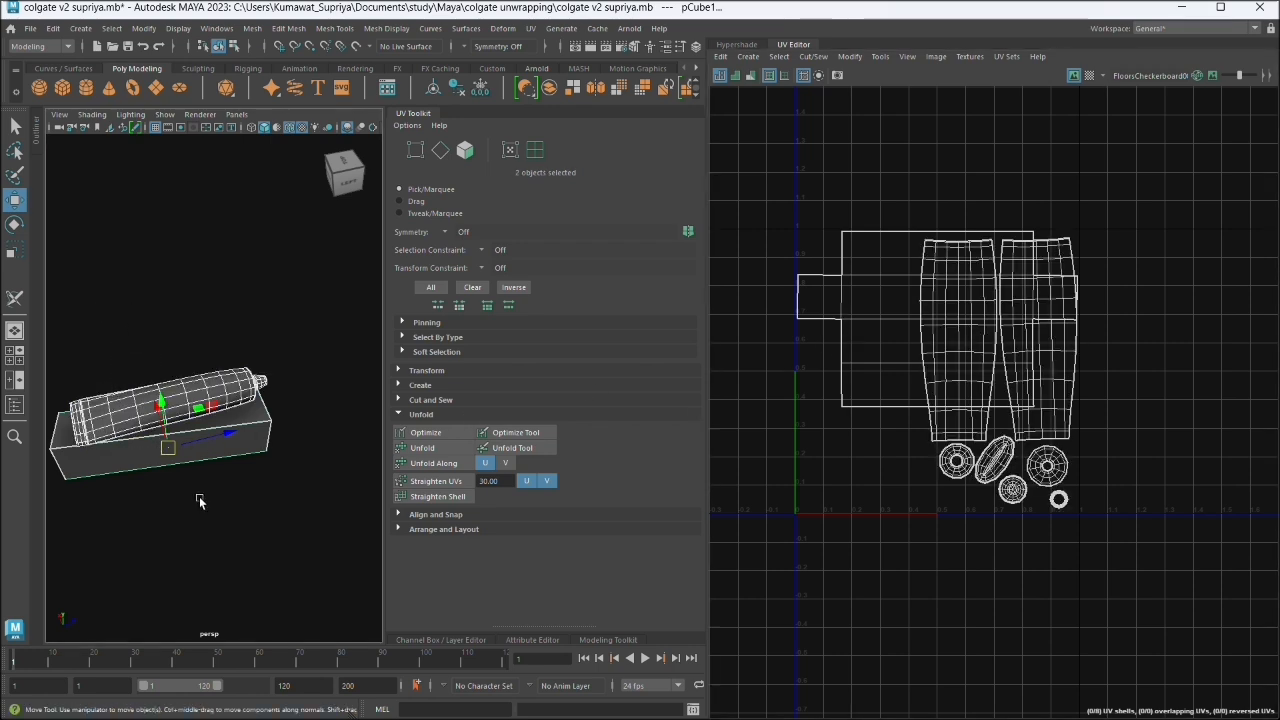
pyautogui.rightClick(180, 339)
pyautogui.moveTo(232, 341)
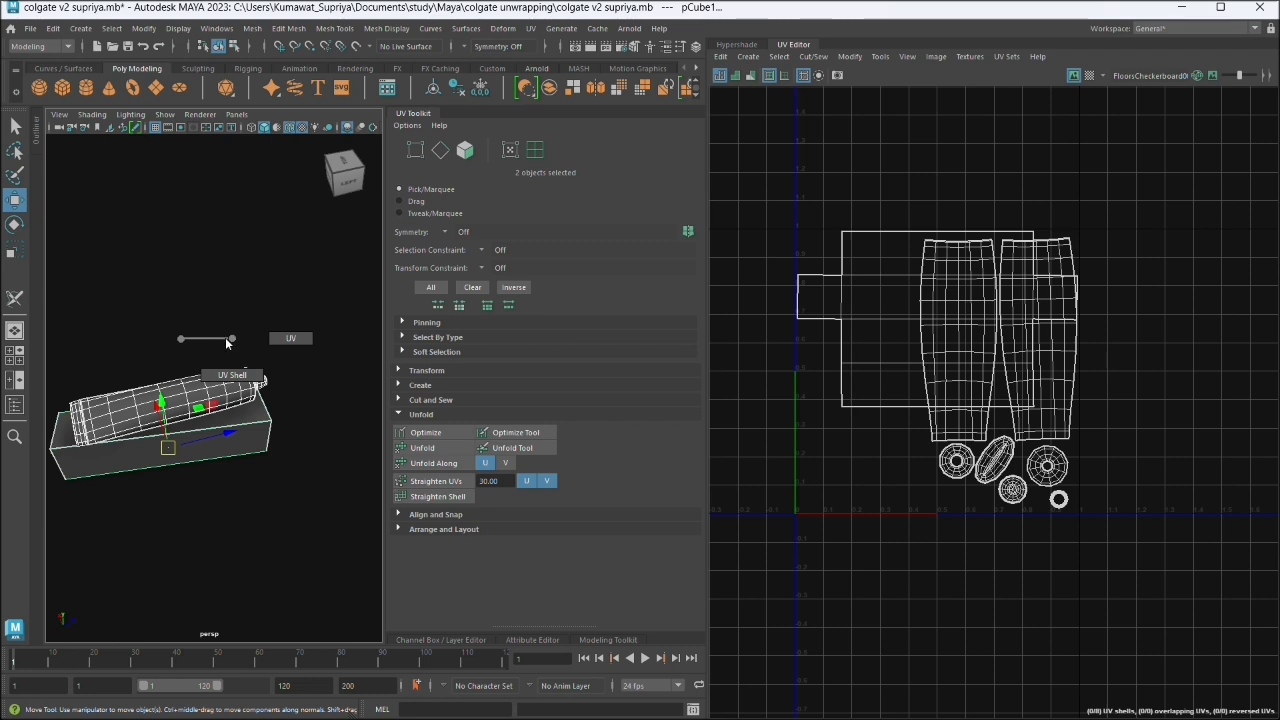
pyautogui.click(232, 375)
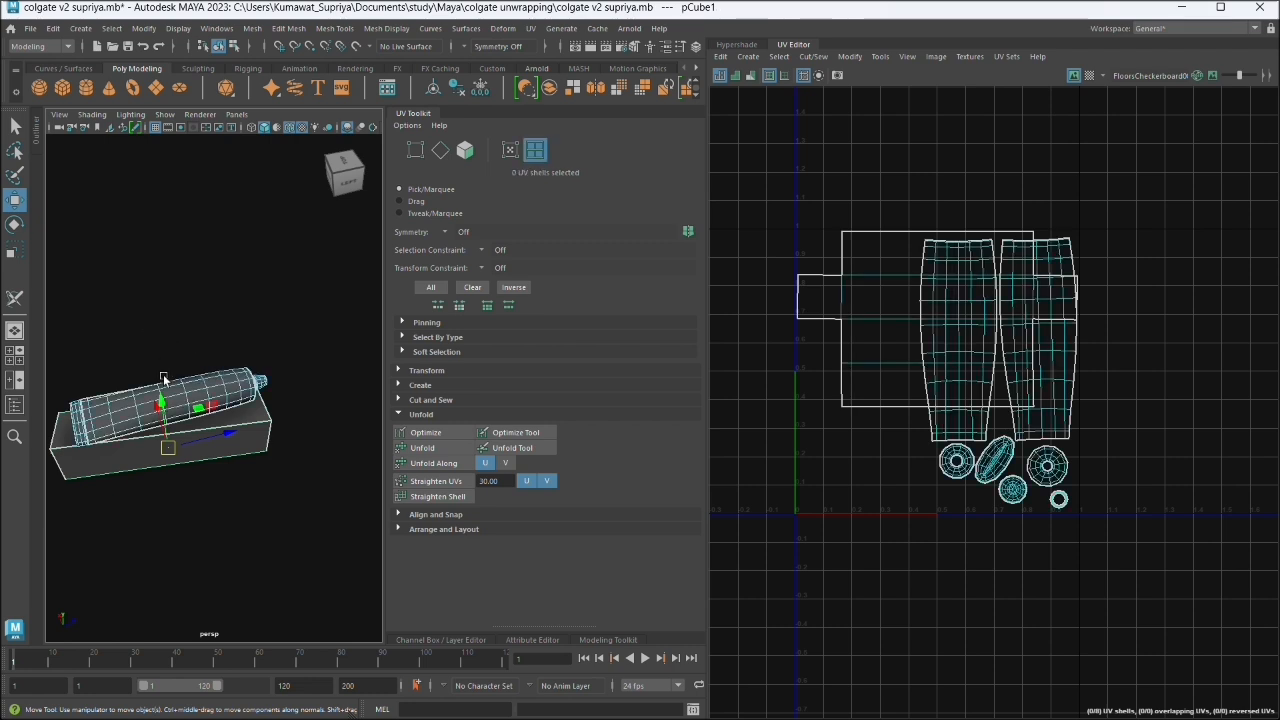
pyautogui.click(170, 428)
pyautogui.rightClick(171, 340)
pyautogui.click(208, 356)
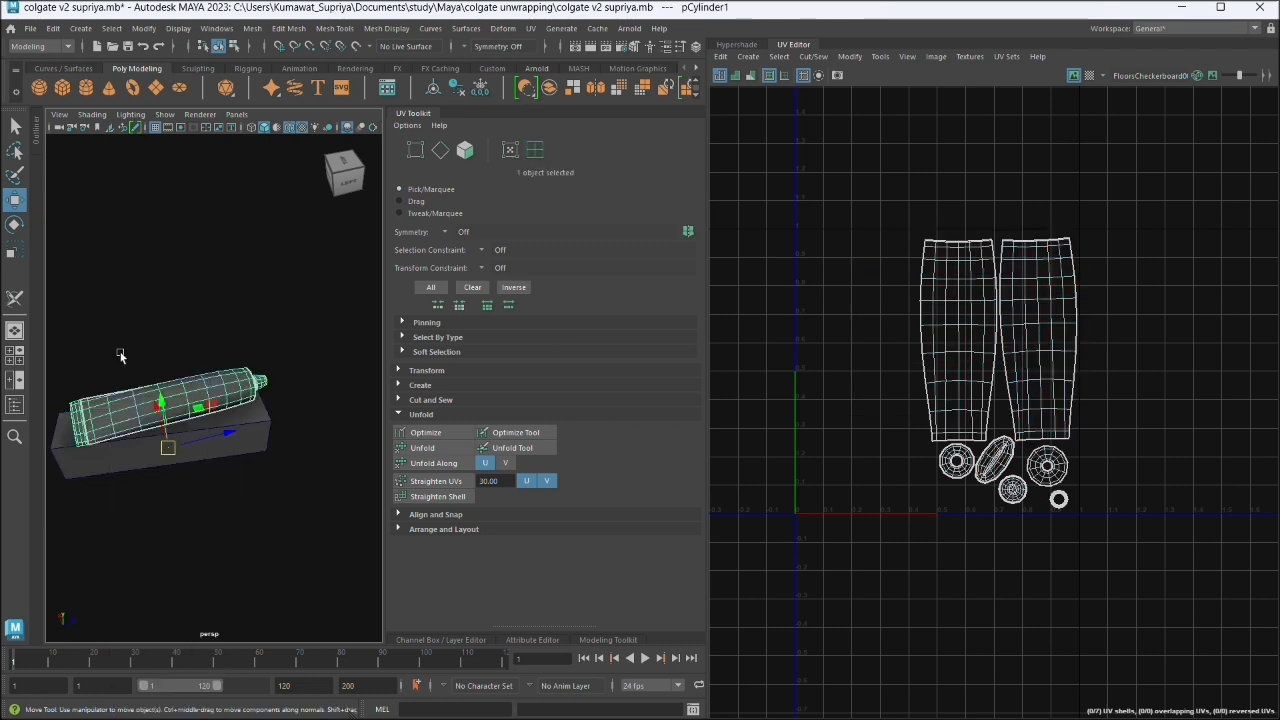
# - Select the tube and box together in UV mode and move the box's UV shell outside the 0–1 tile, to about U 1.53, V 0.681
pyautogui.moveTo(107, 335); pyautogui.dragTo(211, 517)
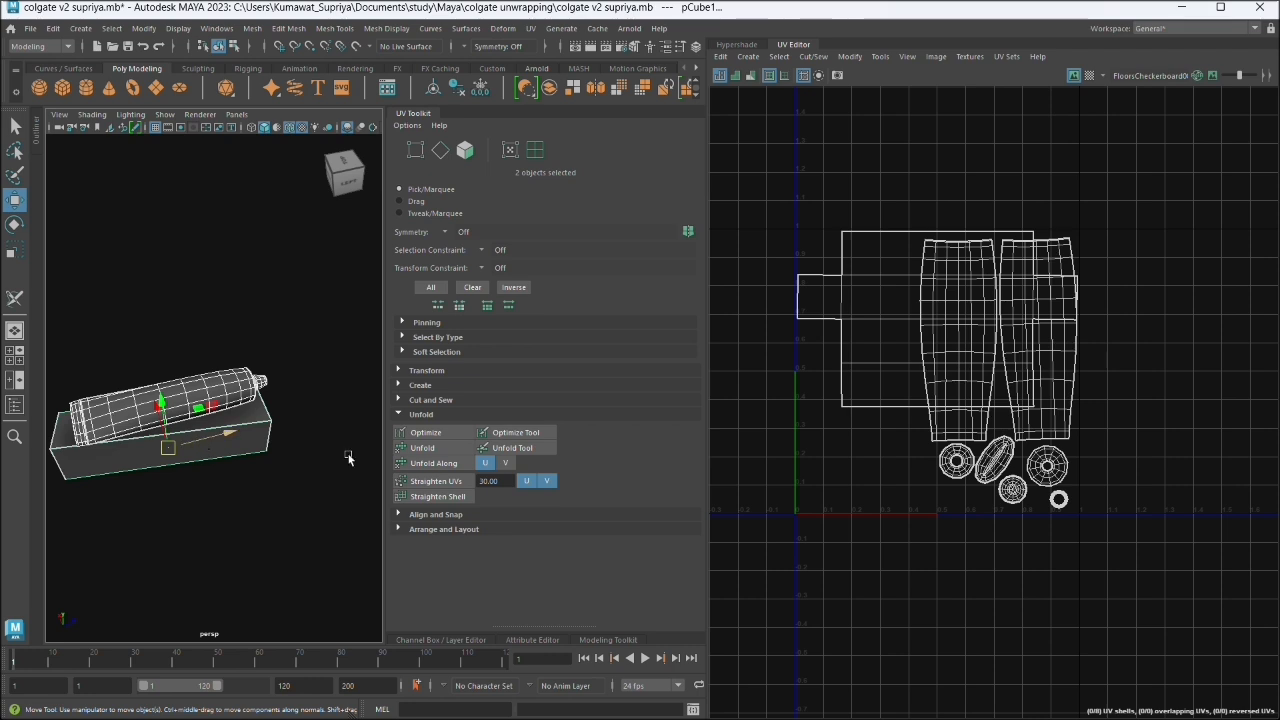
pyautogui.rightClick(173, 339)
pyautogui.moveTo(227, 341)
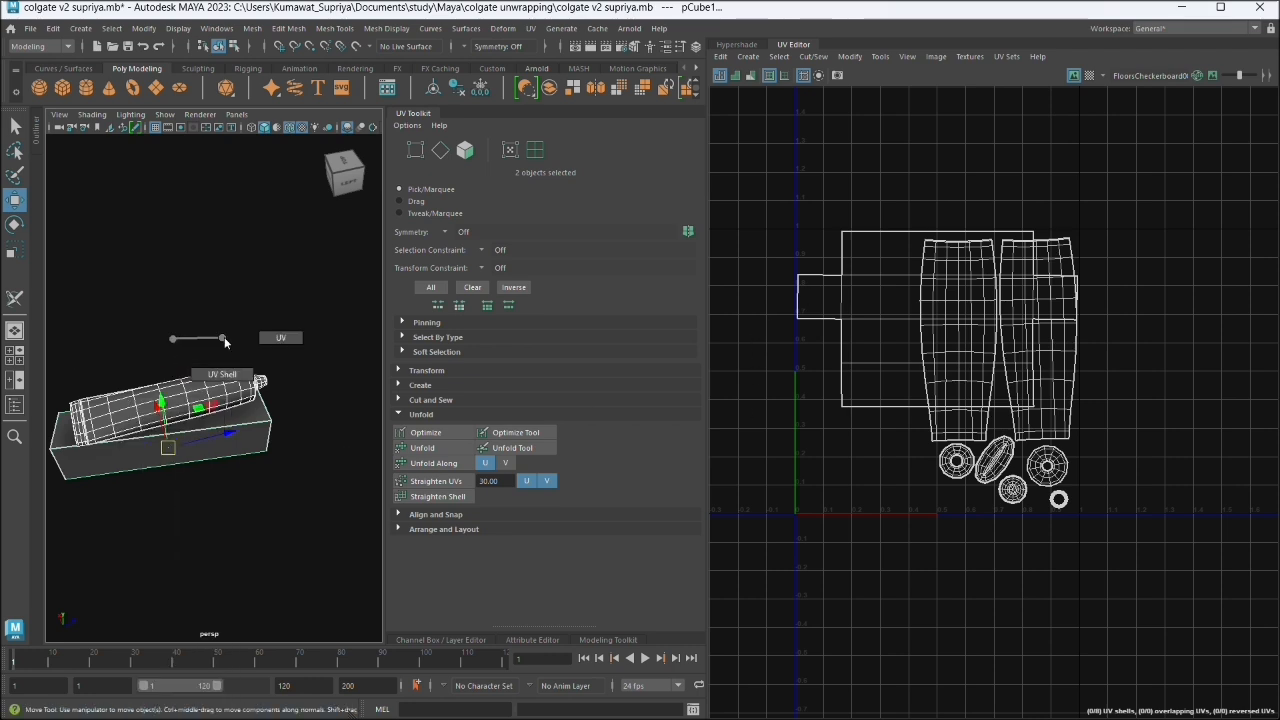
pyautogui.click(286, 338)
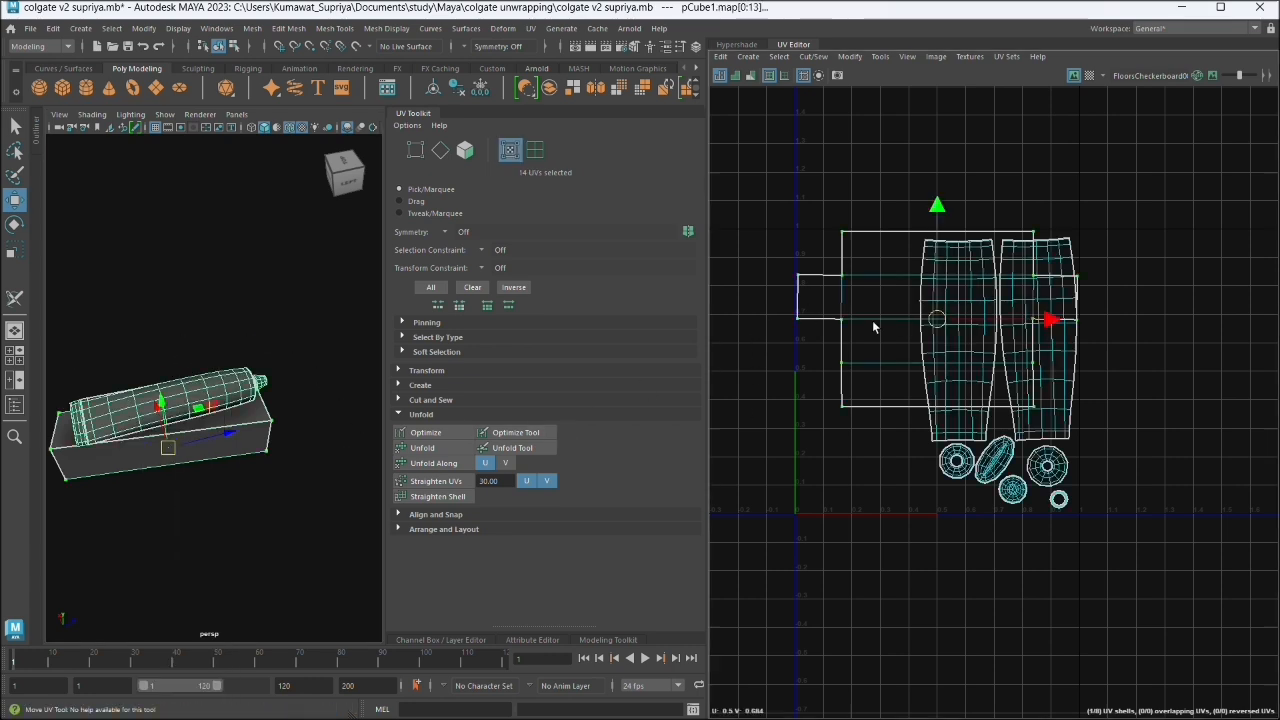
pyautogui.moveTo(946, 318); pyautogui.dragTo(933, 320)
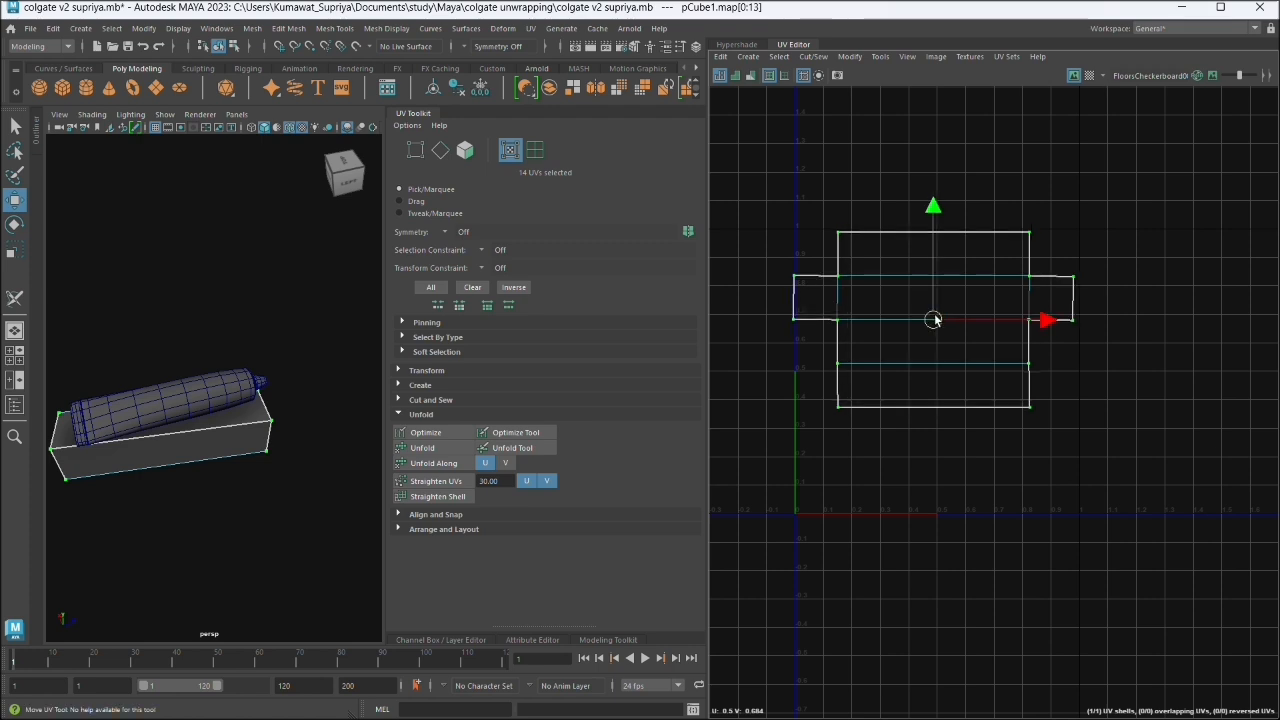
pyautogui.moveTo(933, 320); pyautogui.dragTo(1231, 320)
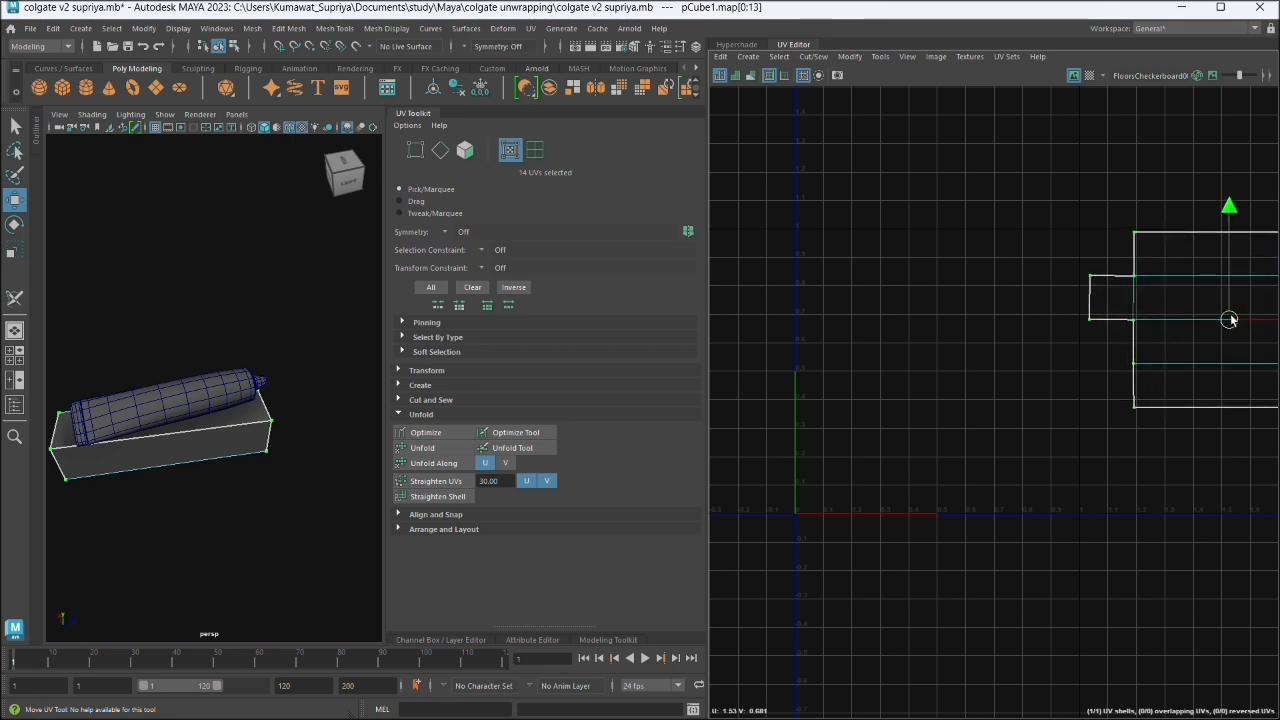
pyautogui.click(977, 497)
# - Select all UVs of the tube alone and shift its whole layout to about U 0.535, V 0.499
pyautogui.click(145, 398)
pyautogui.rightClick(146, 400)
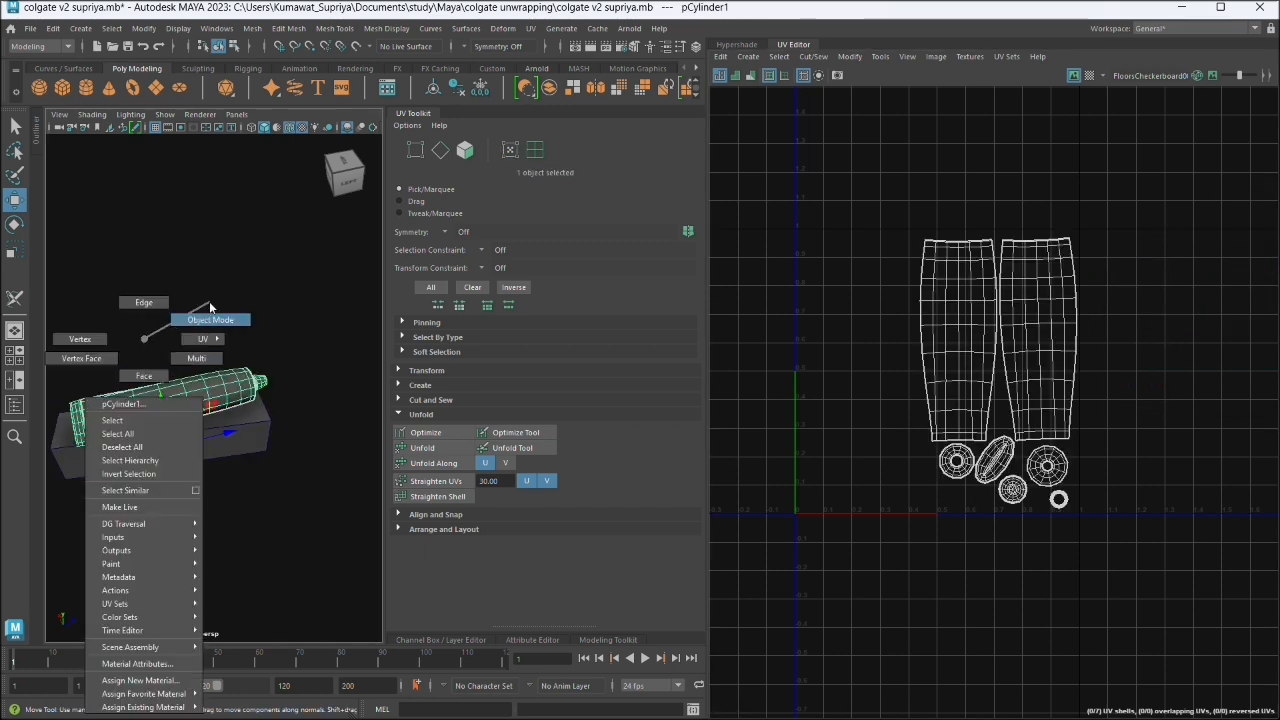
pyautogui.click(209, 301)
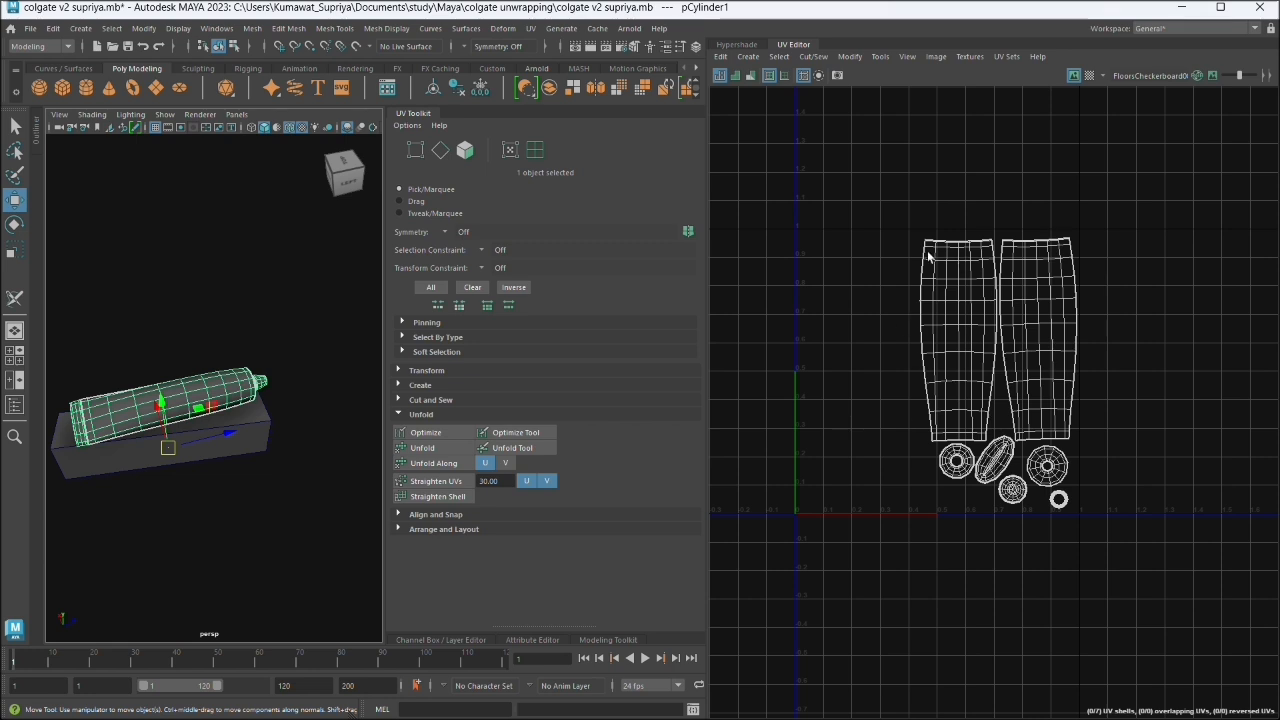
pyautogui.rightClick(956, 317)
pyautogui.click(1014, 315)
pyautogui.moveTo(899, 219); pyautogui.dragTo(1179, 621)
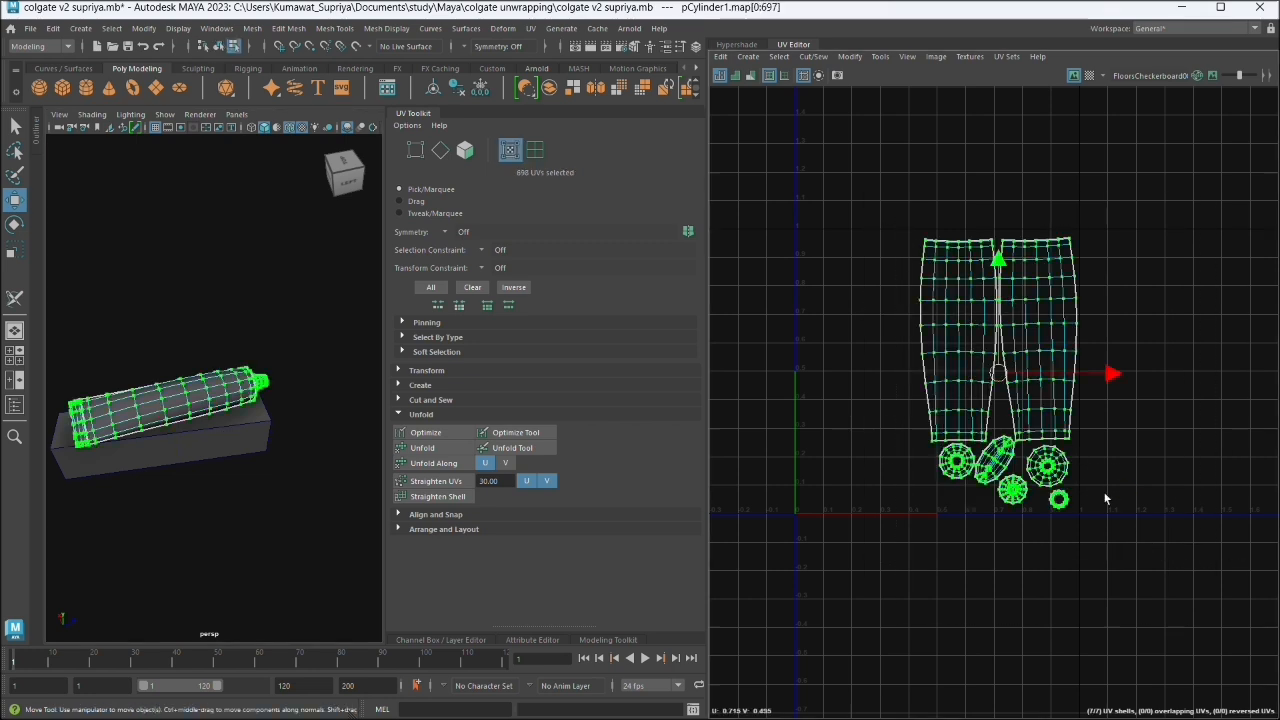
pyautogui.moveTo(1000, 378); pyautogui.dragTo(949, 378)
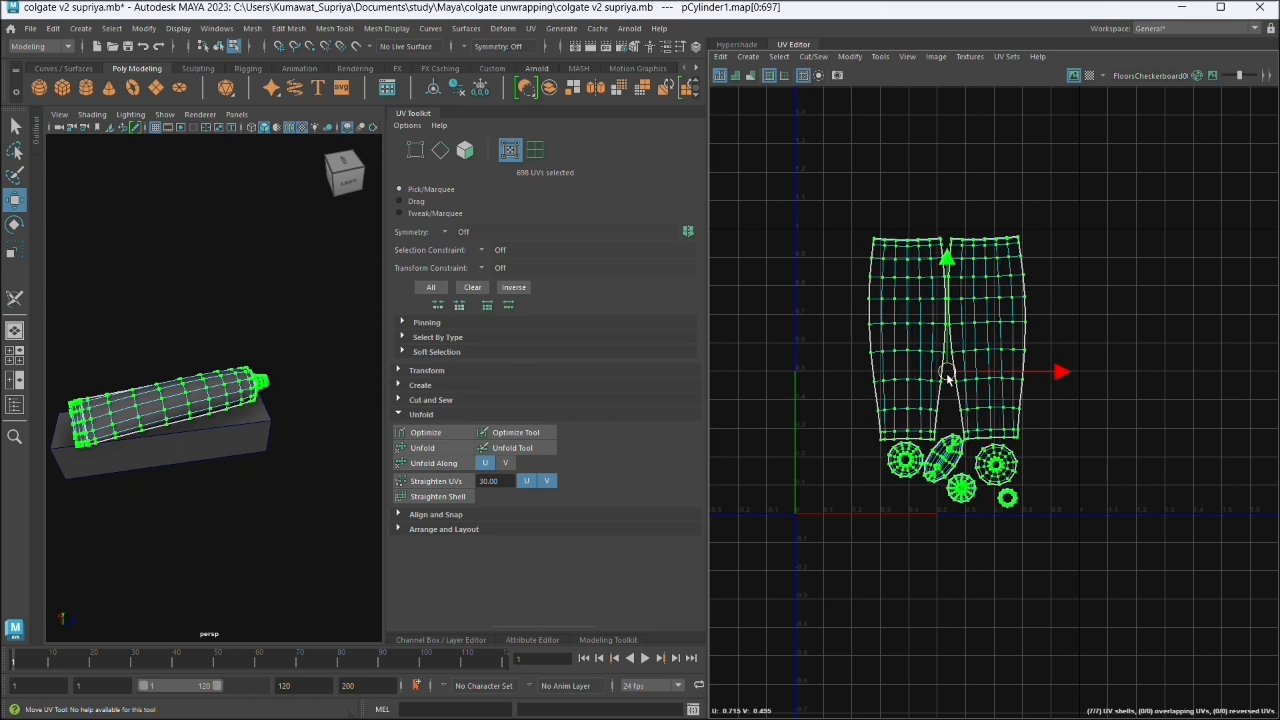
pyautogui.click(1153, 381)
# - Select the five small shells together and move them outside the 0–1 tile, beside its lower corner
pyautogui.doubleClick(903, 465)
pyautogui.keyDown('shift'); pyautogui.doubleClick(951, 451); pyautogui.keyUp('shift')
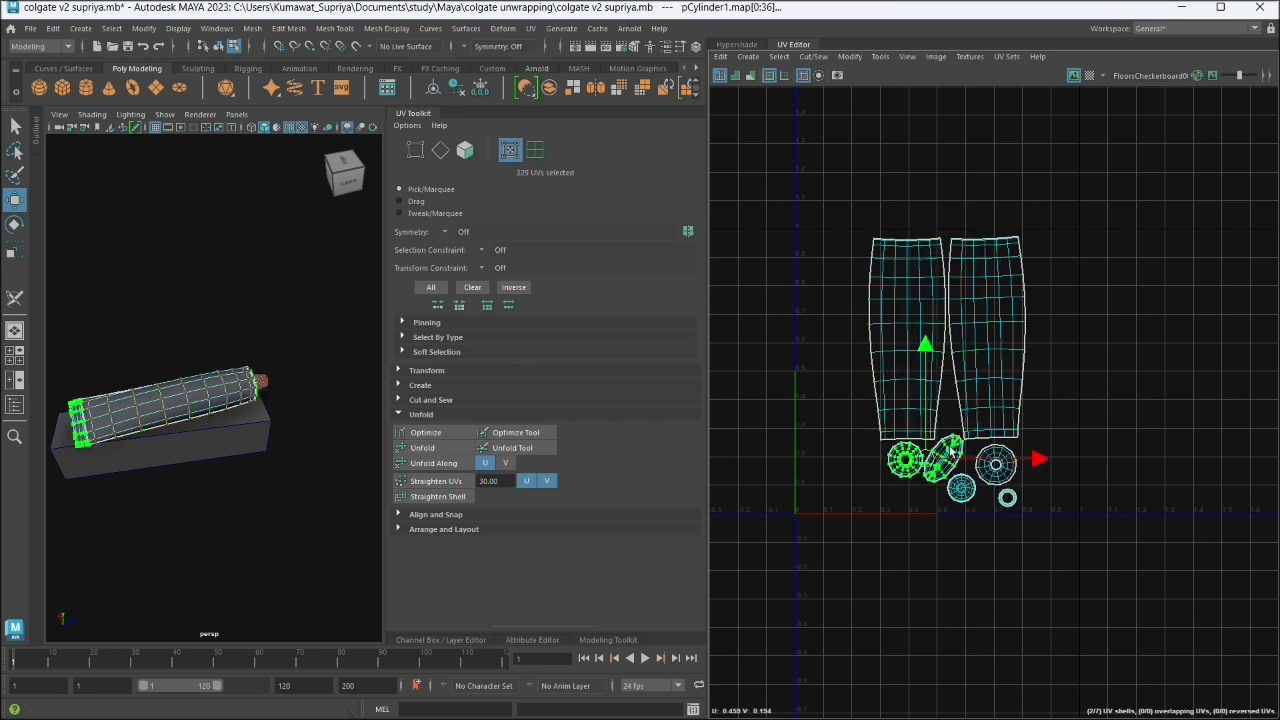
pyautogui.keyDown('shift'); pyautogui.doubleClick(996, 464); pyautogui.keyUp('shift')
pyautogui.keyDown('shift'); pyautogui.doubleClick(961, 487); pyautogui.keyUp('shift')
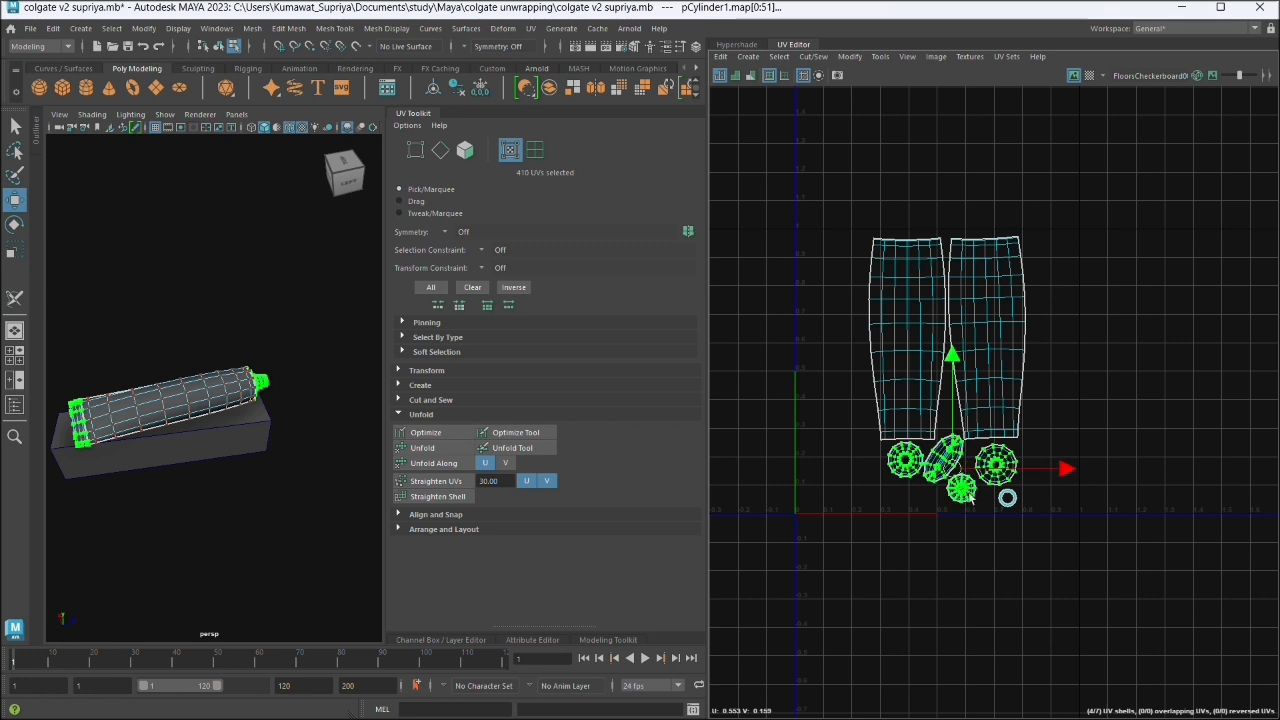
pyautogui.keyDown('shift'); pyautogui.doubleClick(1007, 498); pyautogui.keyUp('shift')
pyautogui.moveTo(962, 472); pyautogui.dragTo(1150, 468)
# - Scale up the two tube body shells together and centre them at about U 0.556, V 0.516
pyautogui.moveTo(858, 178); pyautogui.dragTo(1010, 502)
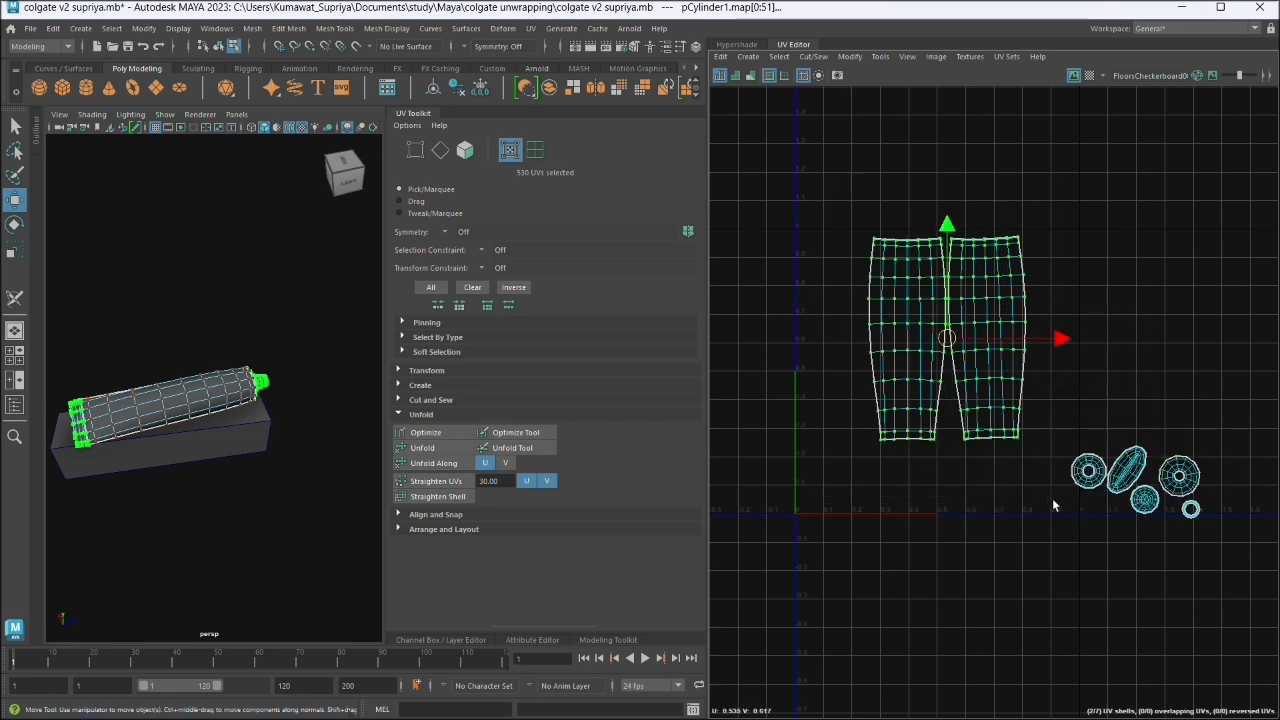
pyautogui.press('e')
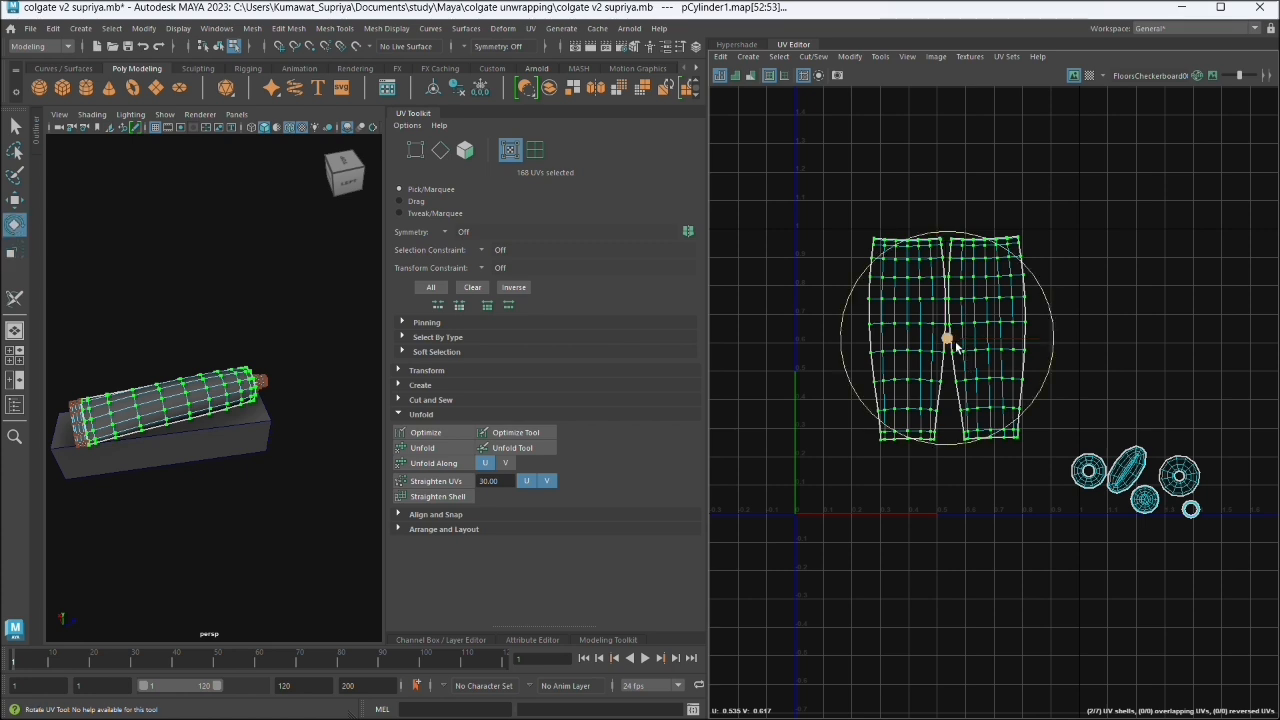
pyautogui.press('r')
pyautogui.moveTo(954, 345); pyautogui.dragTo(963, 376)
pyautogui.press('w')
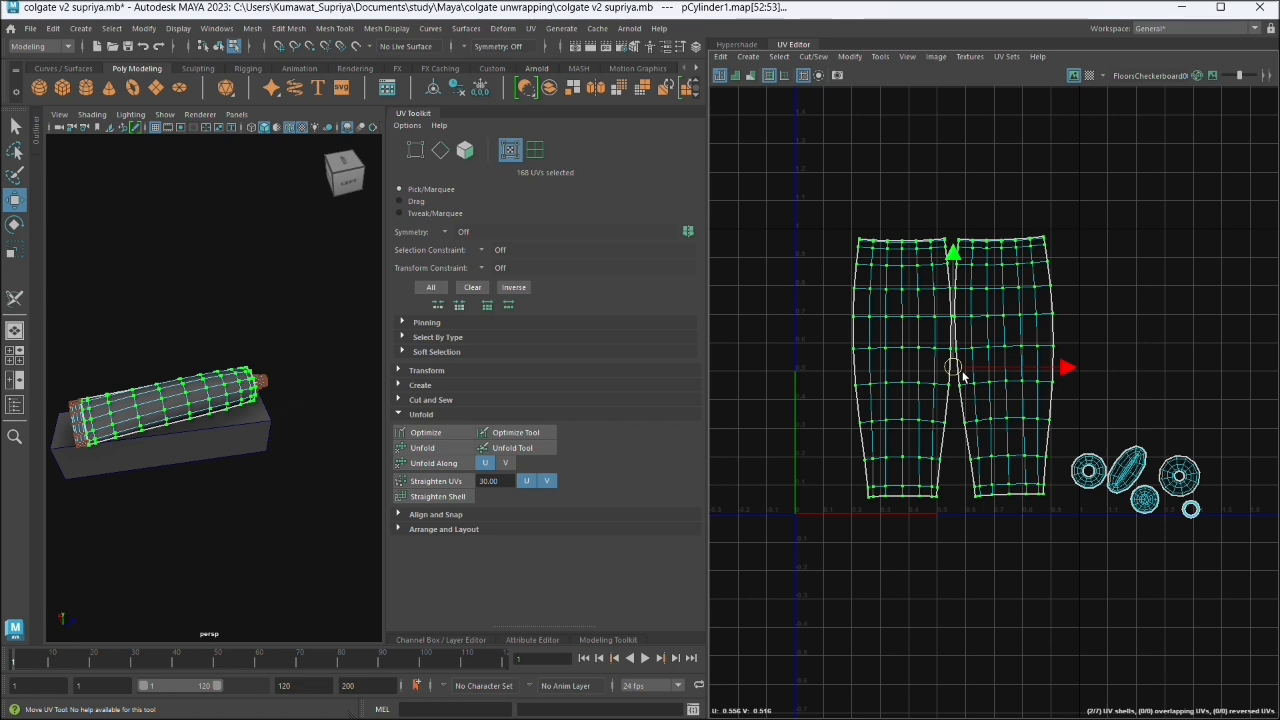
# - Move the medium ring shell into the tile's lower corner near U 0 and stack the oval shell above it
pyautogui.click(1101, 553)
pyautogui.click(1092, 490)
pyautogui.moveTo(1092, 490); pyautogui.dragTo(842, 483)
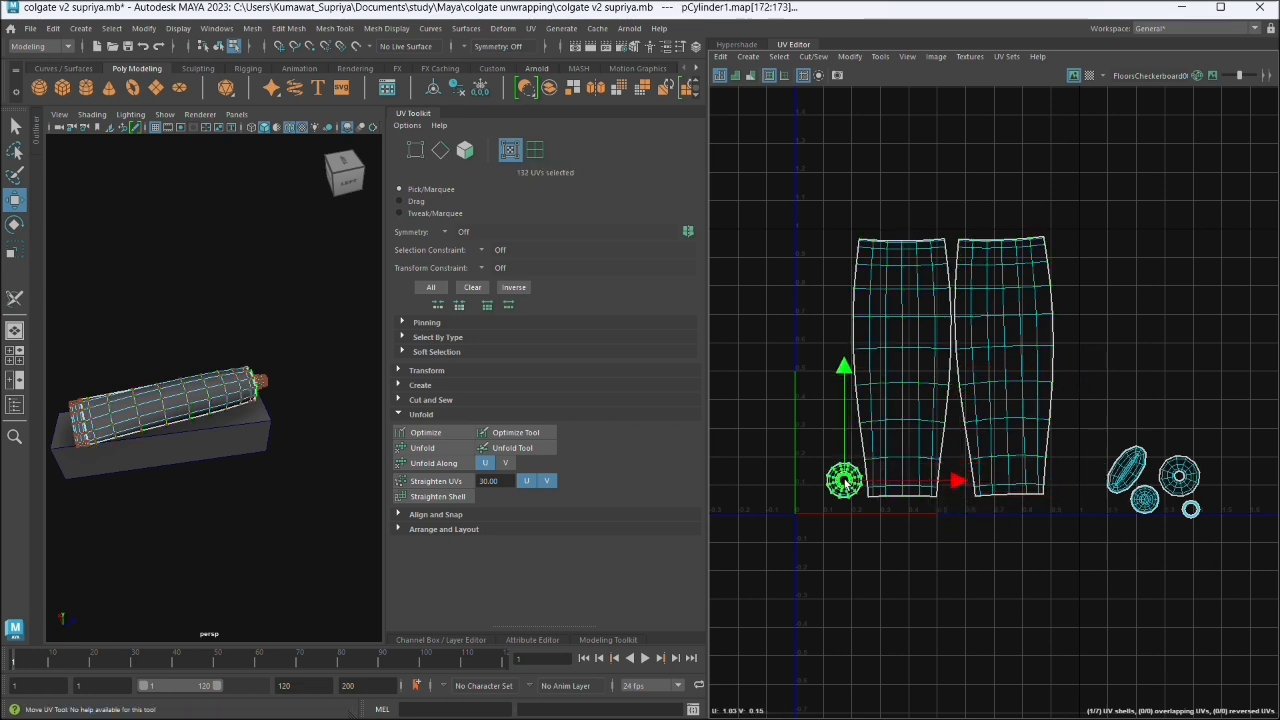
pyautogui.click(1136, 476)
pyautogui.moveTo(1136, 476); pyautogui.dragTo(829, 450)
# - Stack the large cap shell, the small disc and the smallest ring above the oval shell, alongside the tube bodies
pyautogui.click(1184, 480)
pyautogui.moveTo(1184, 480); pyautogui.dragTo(828, 397)
pyautogui.click(1145, 499)
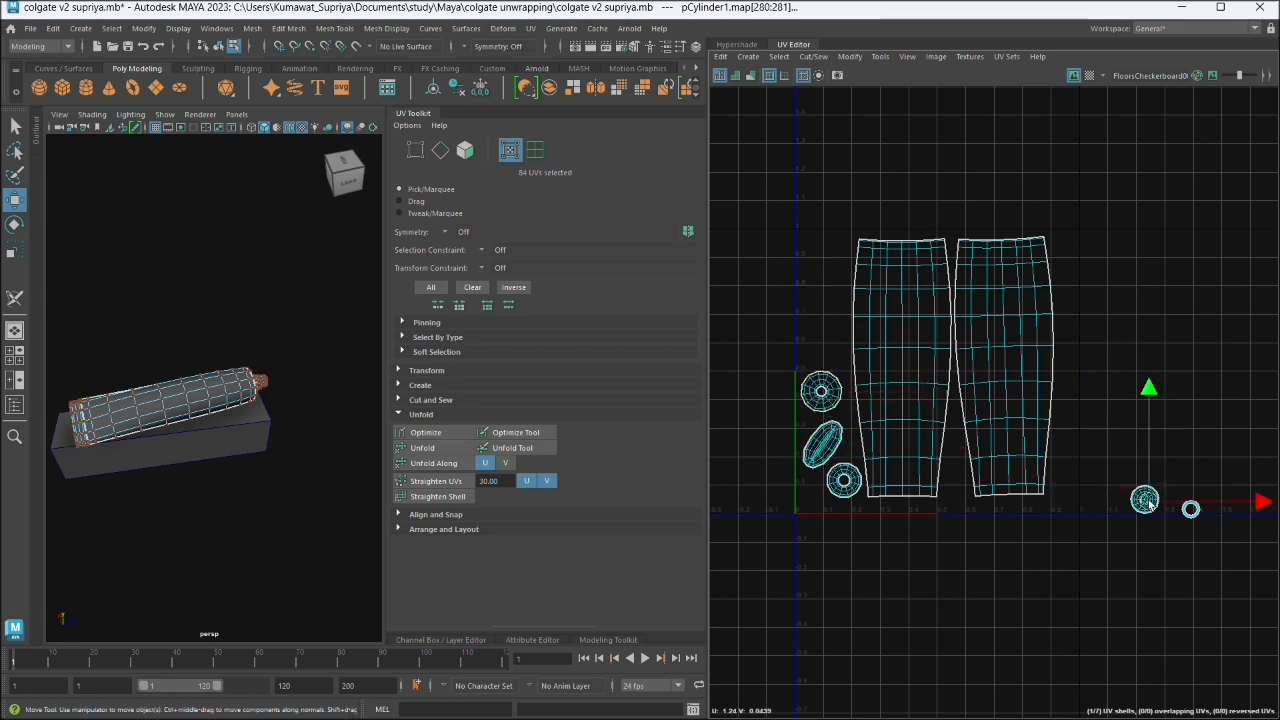
pyautogui.moveTo(1145, 499); pyautogui.dragTo(826, 343)
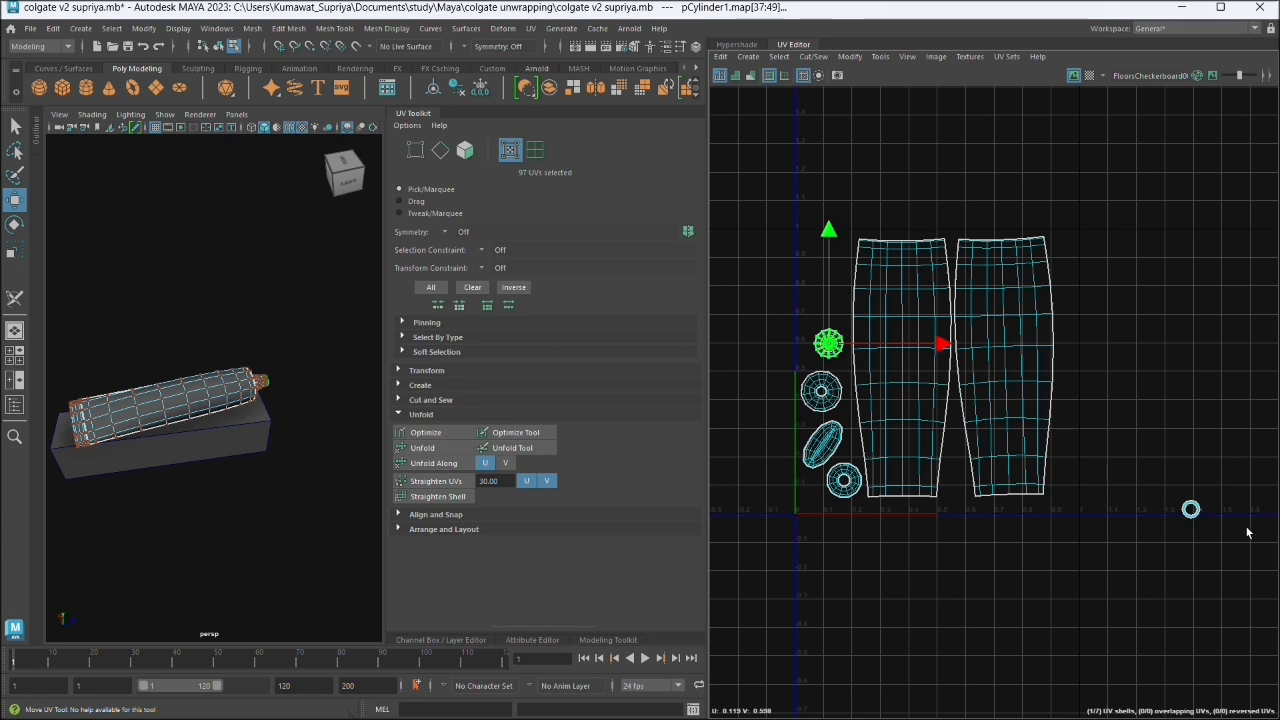
pyautogui.click(1190, 509)
pyautogui.moveTo(1190, 509); pyautogui.dragTo(822, 318)
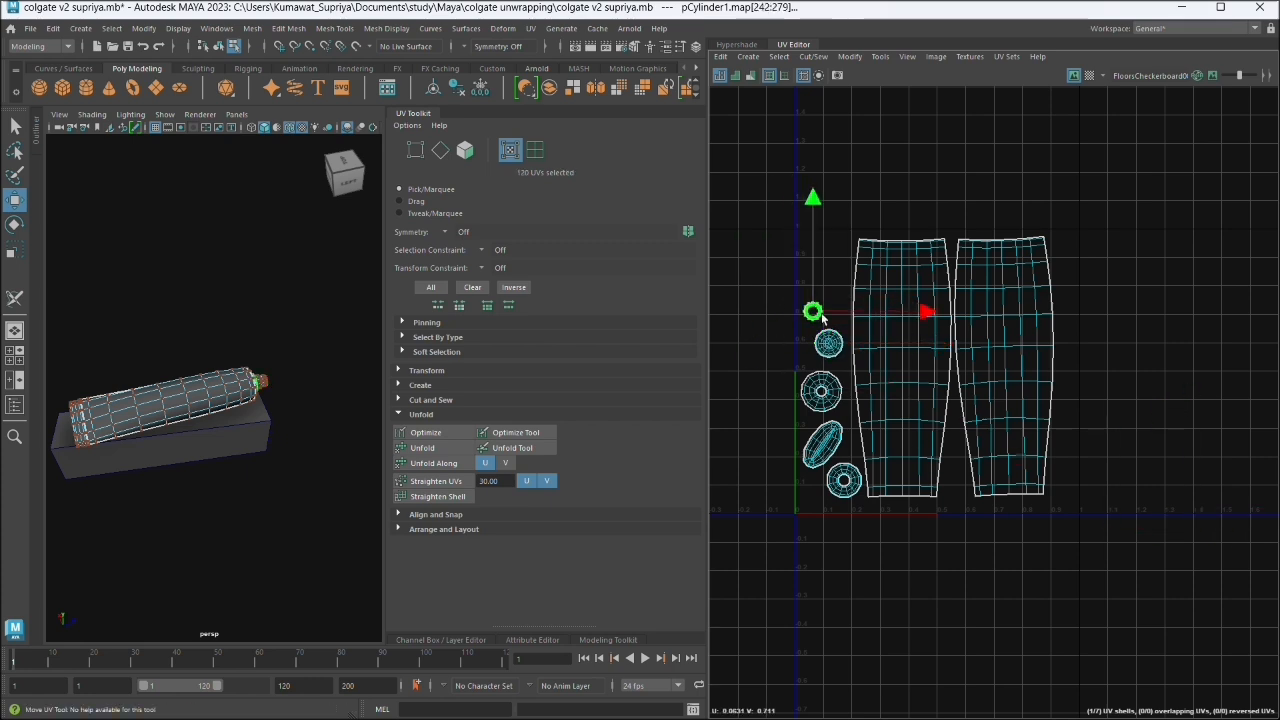
# - Deselect the UVs and start a UV snapshot, setting its filename to "image uv acne cream" in the project's images folder
pyautogui.click(1177, 349)
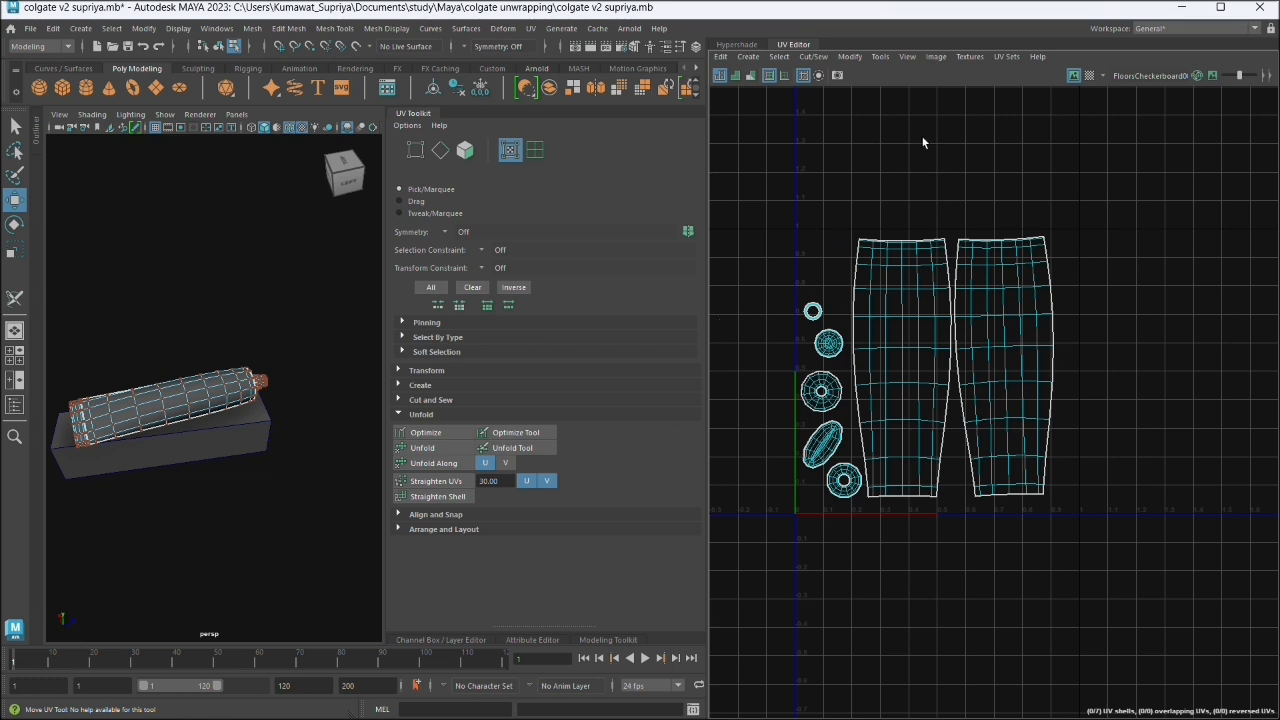
pyautogui.click(940, 58)
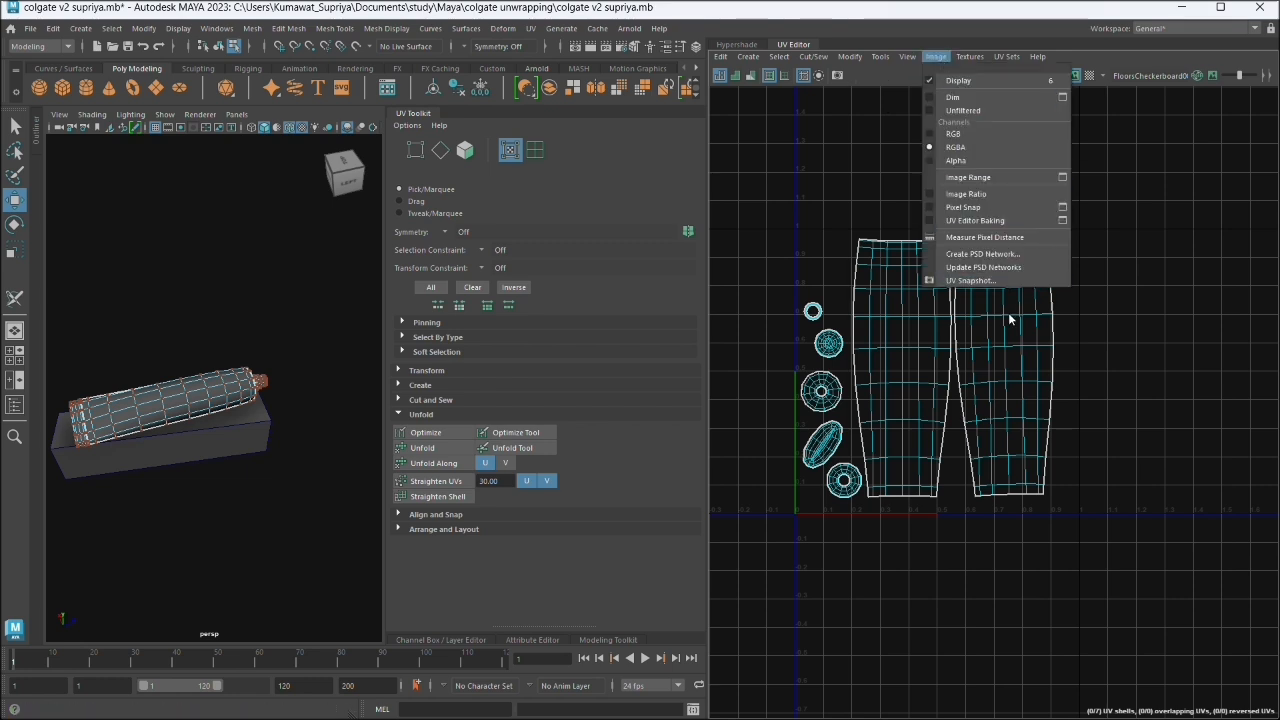
pyautogui.click(966, 281)
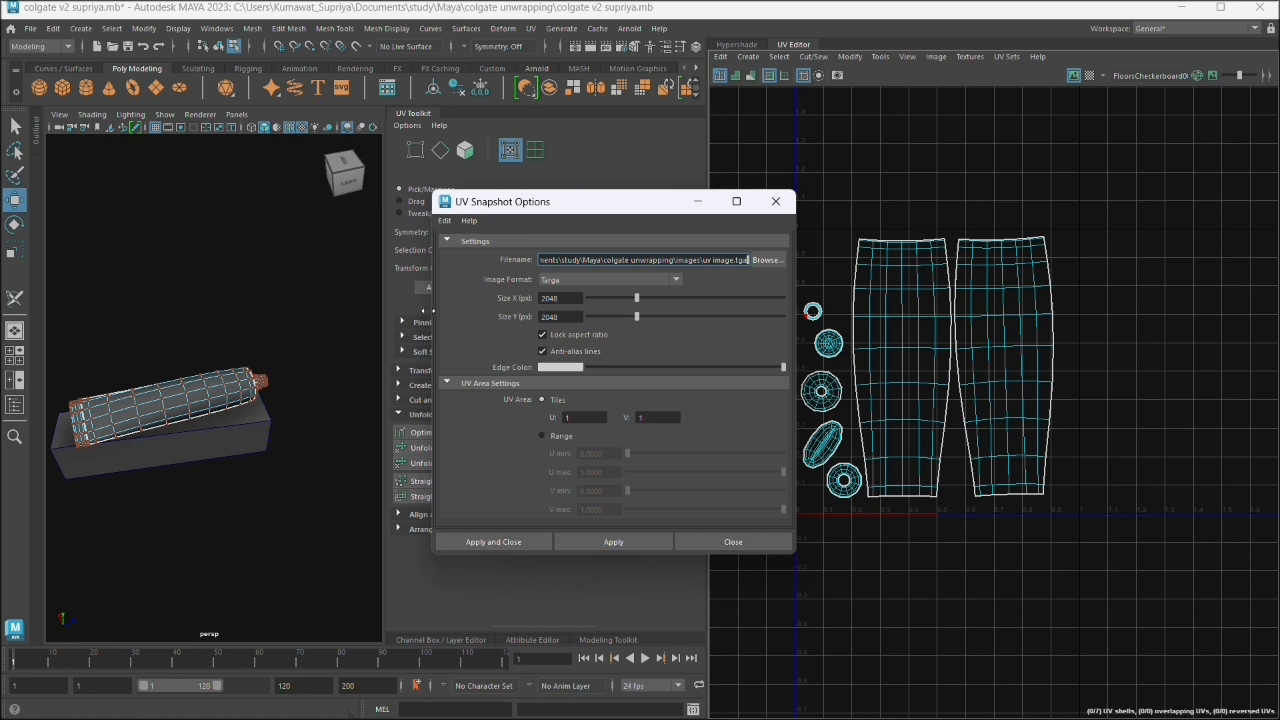
pyautogui.click(766, 260)
pyautogui.doubleClick(578, 207)
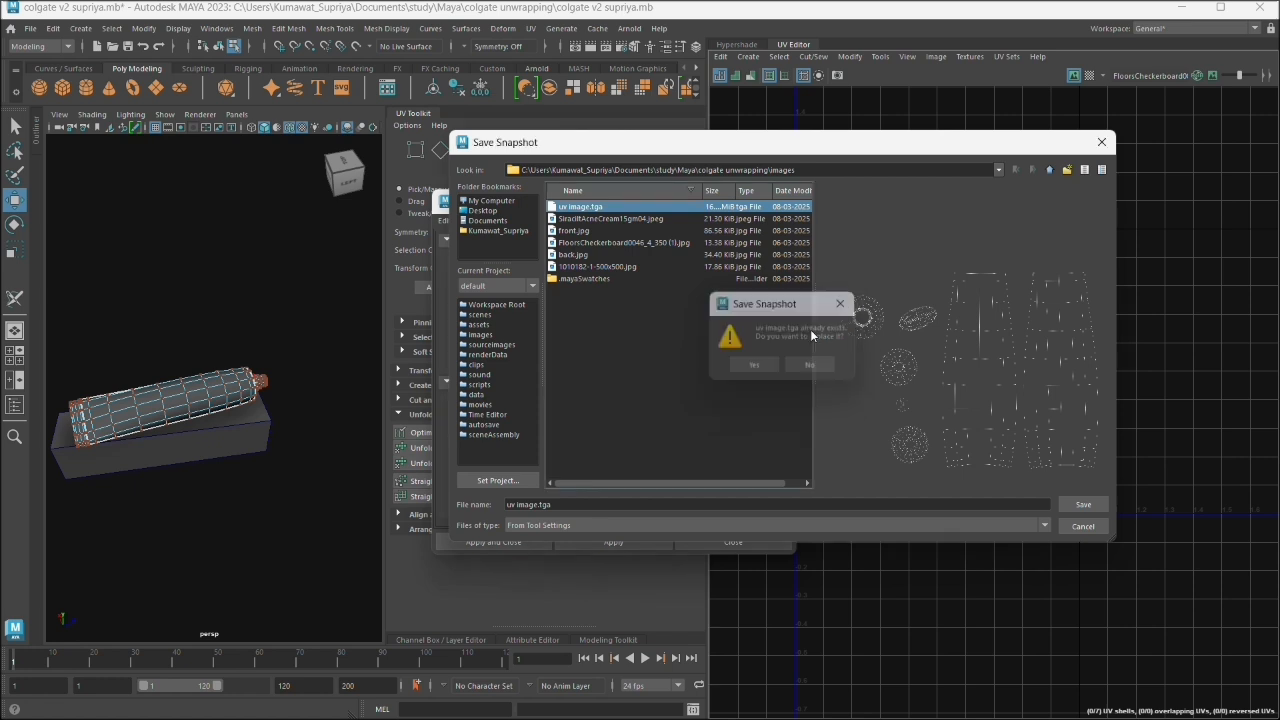
pyautogui.click(811, 365)
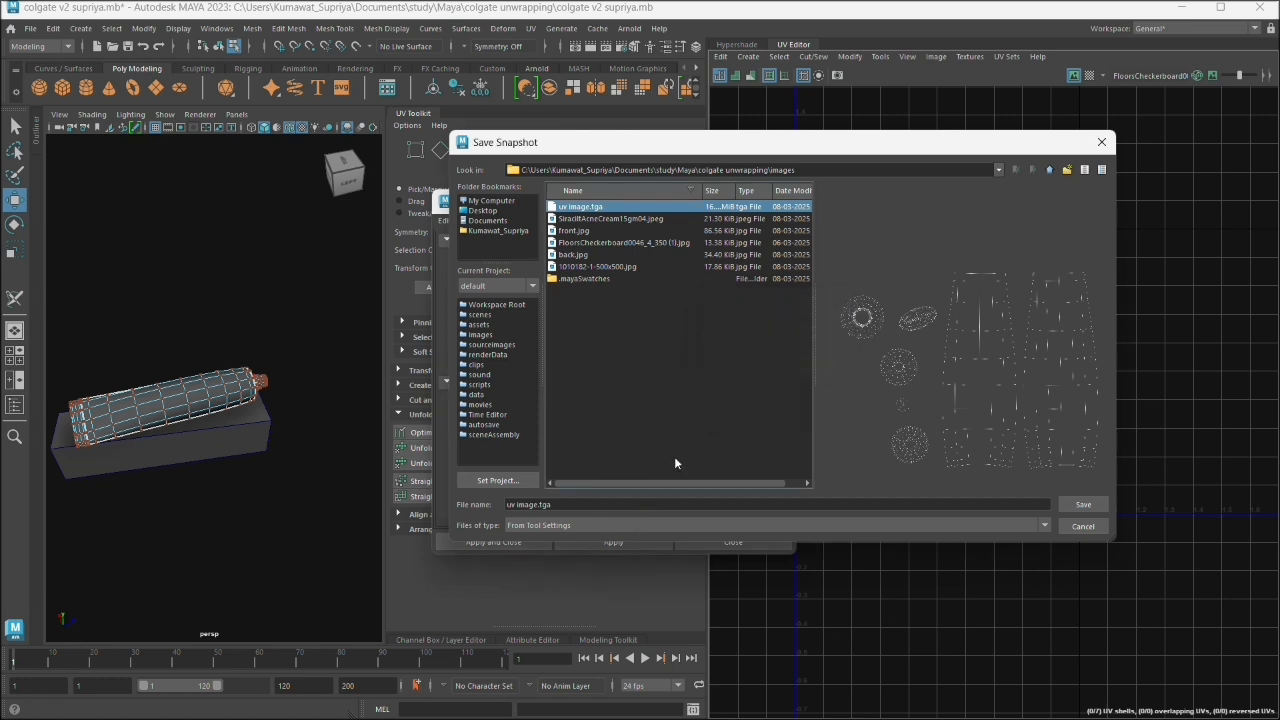
pyautogui.moveTo(564, 506); pyautogui.dragTo(458, 509)
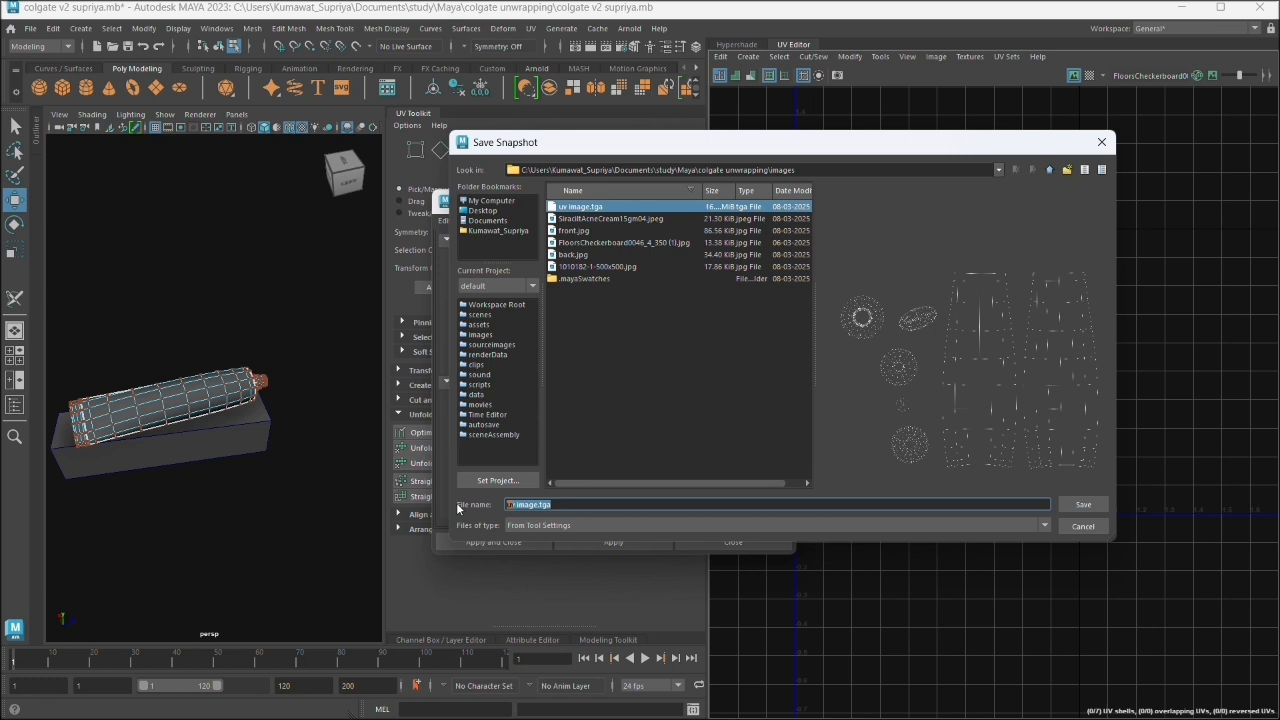
pyautogui.write('image')
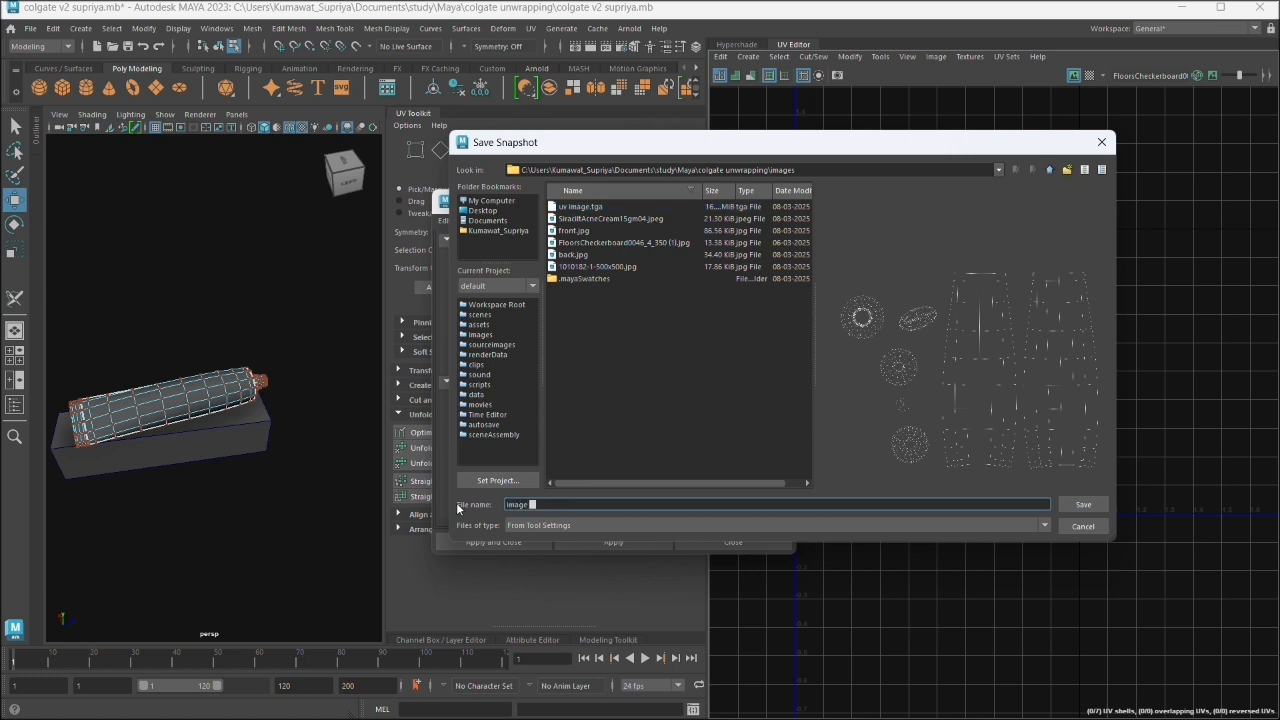
pyautogui.write(' uv ad')
pyautogui.write('ne cream')
pyautogui.click(1087, 503)
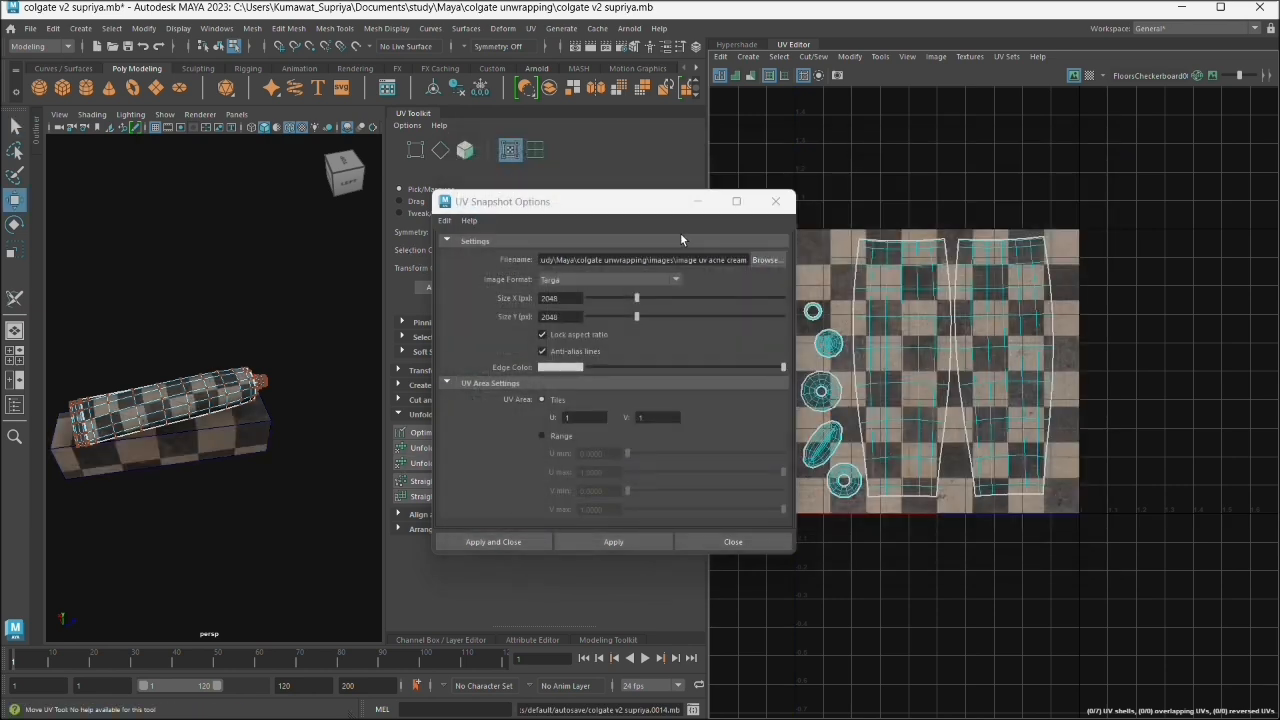
# - Try to export the UV snapshot in Targa format, and close the snapshot options
pyautogui.click(684, 287)
pyautogui.click(633, 362)
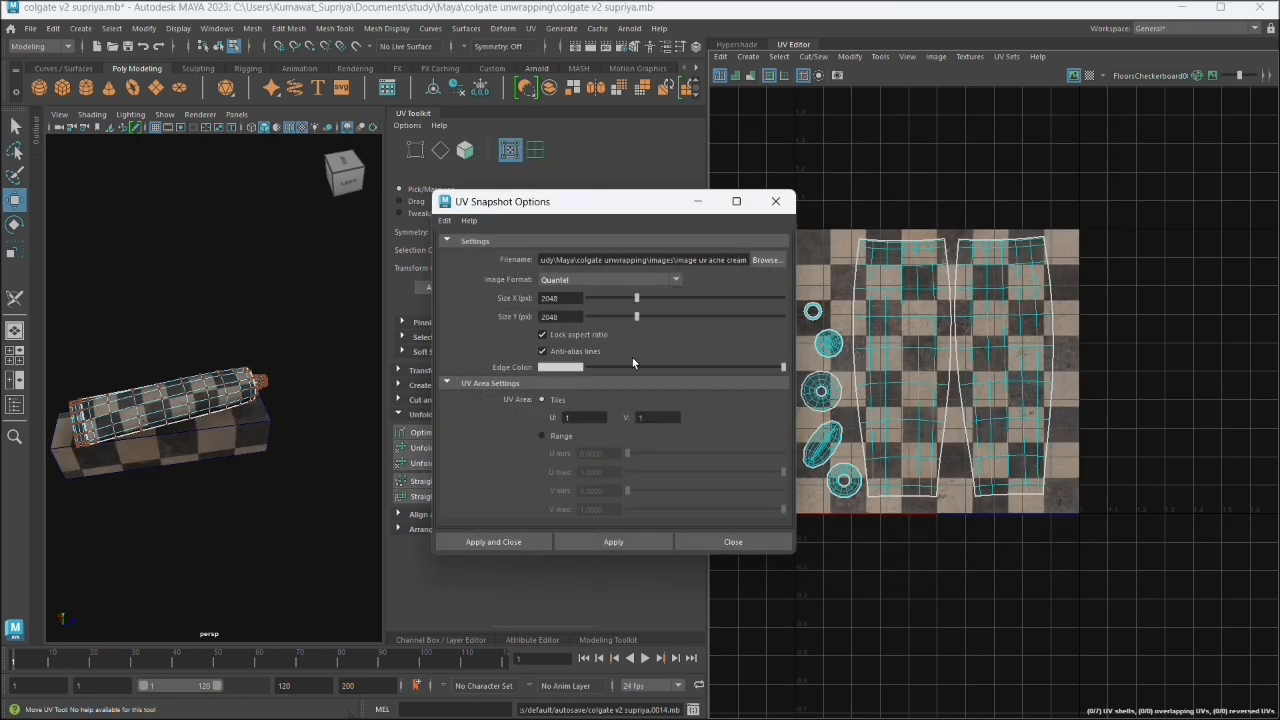
pyautogui.click(676, 281)
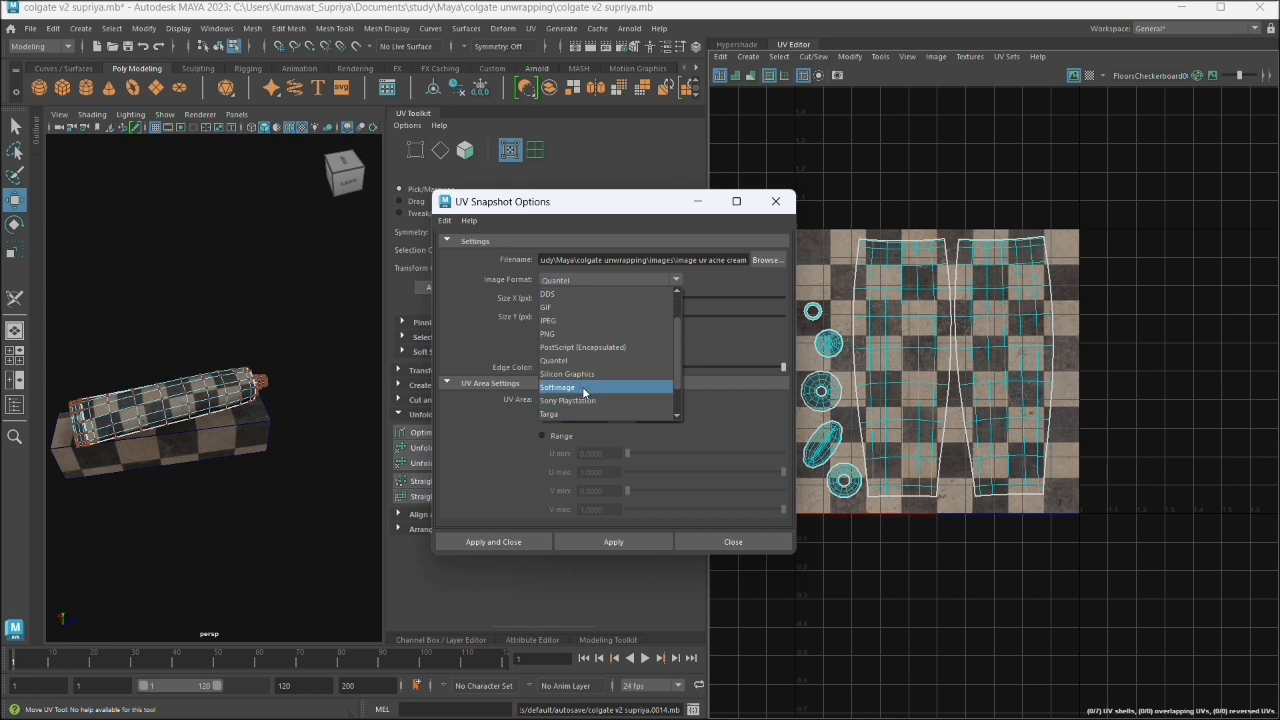
pyautogui.scroll(2, 582, 373)
pyautogui.scroll(-2, 573, 373)
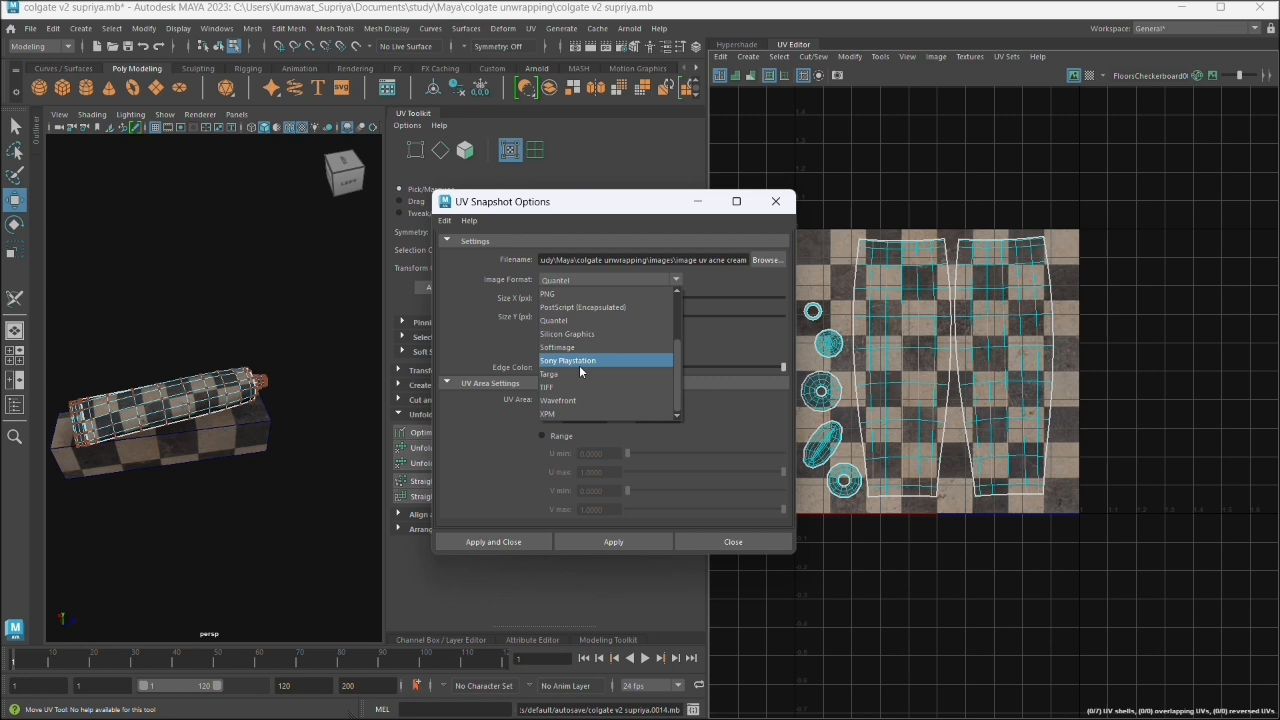
pyautogui.click(581, 374)
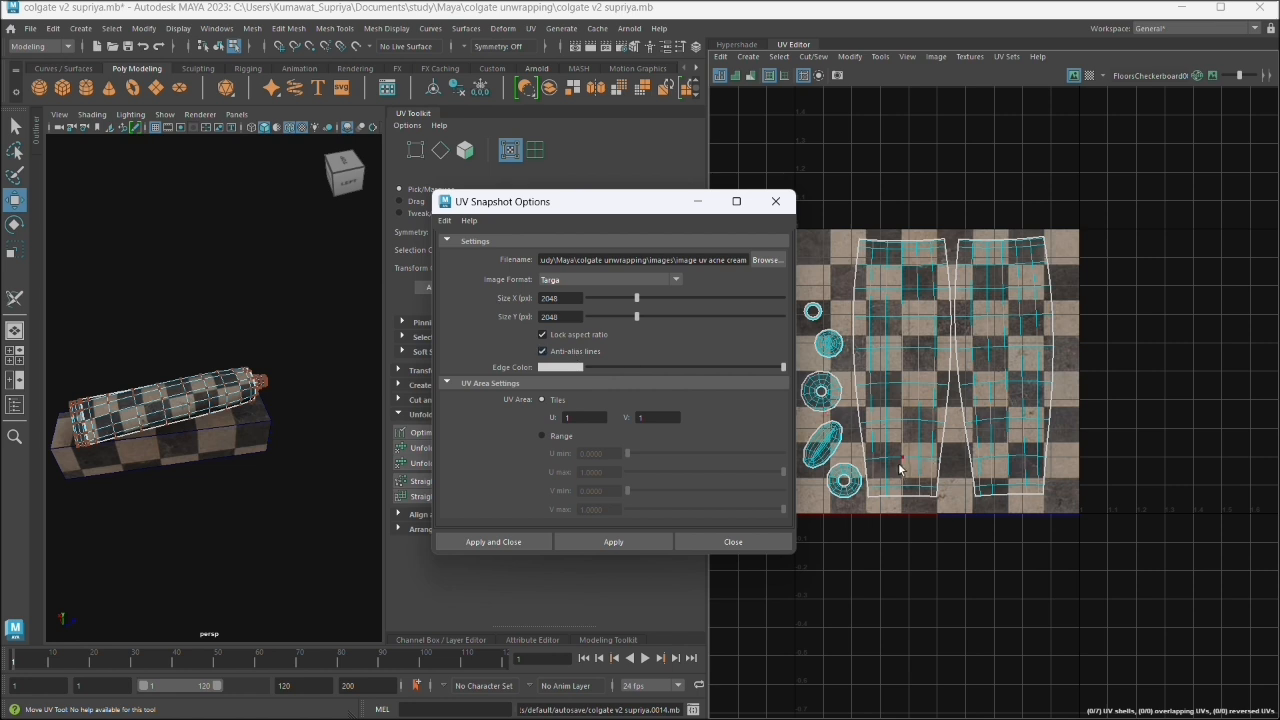
pyautogui.click(499, 542)
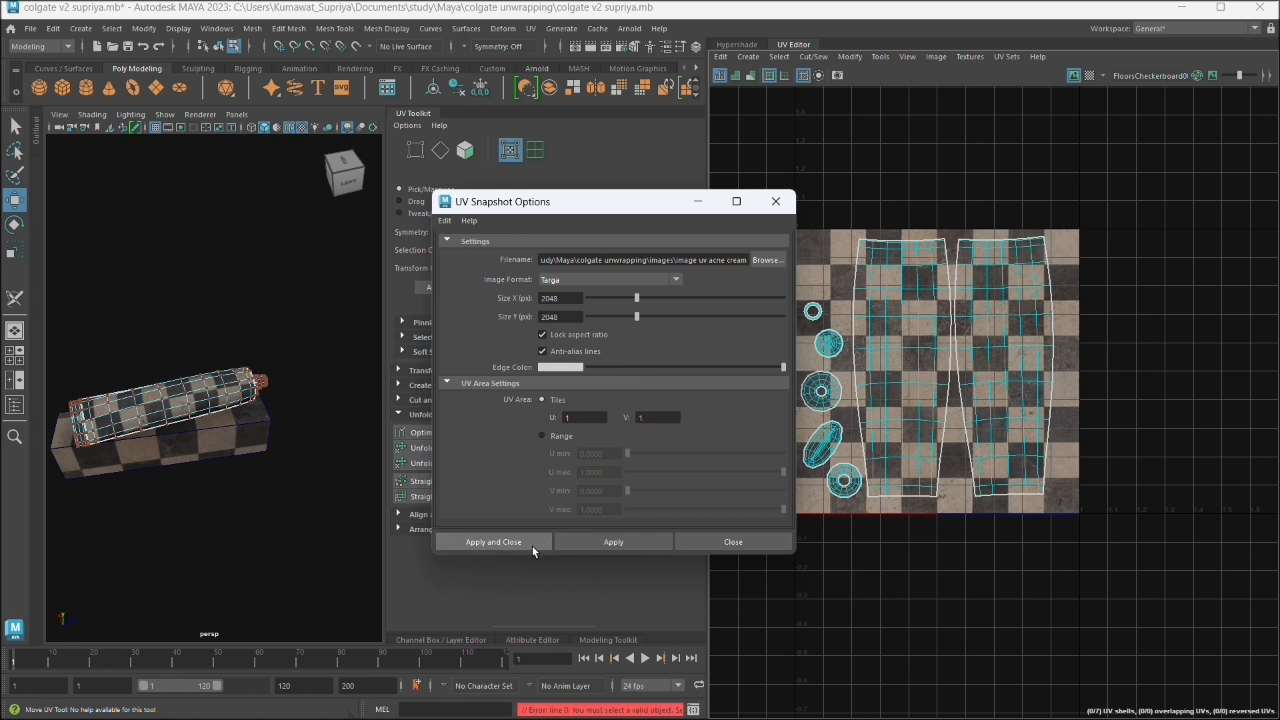
pyautogui.click(633, 714)
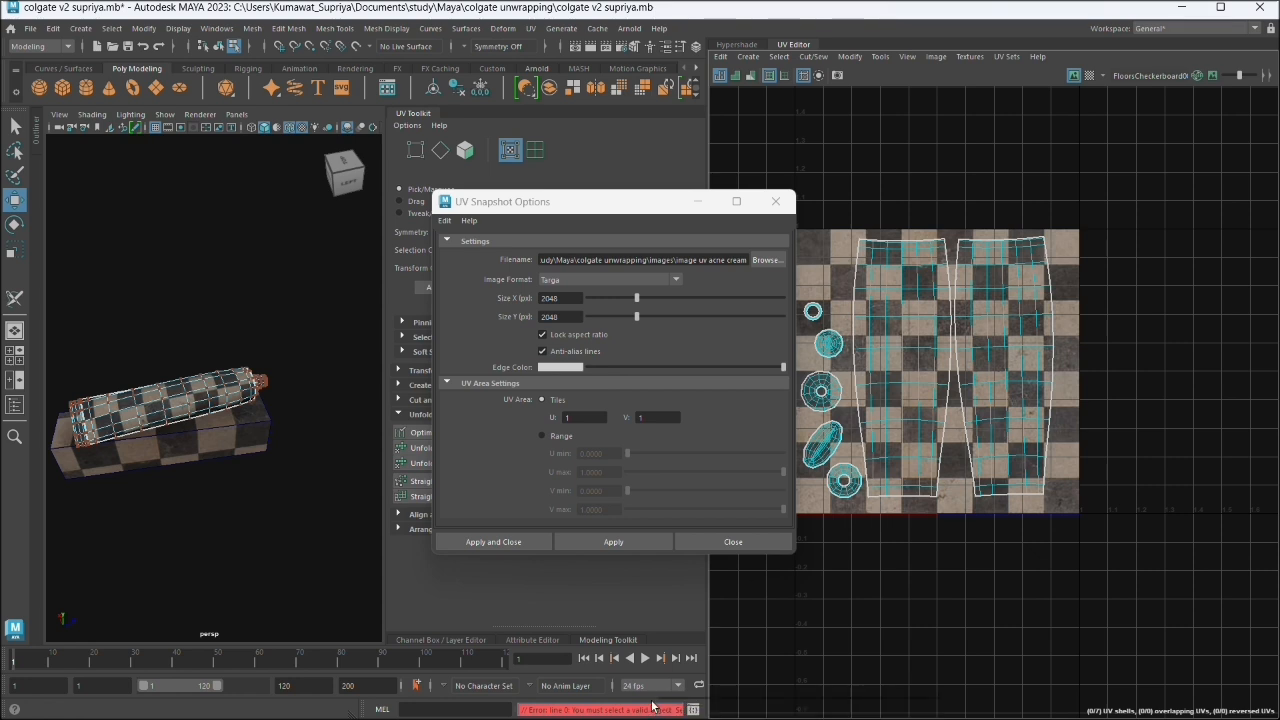
pyautogui.click(712, 543)
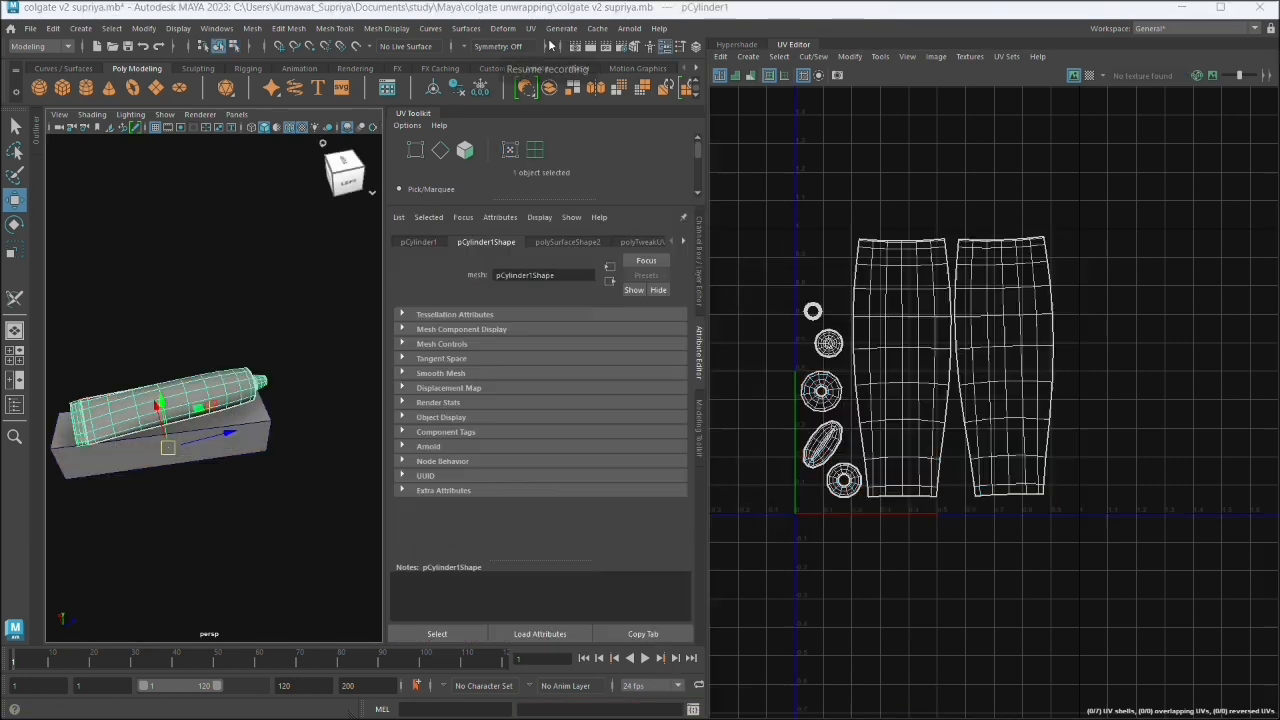
# - Return to object mode and select the whole cream tube
pyautogui.rightClick(120, 339)
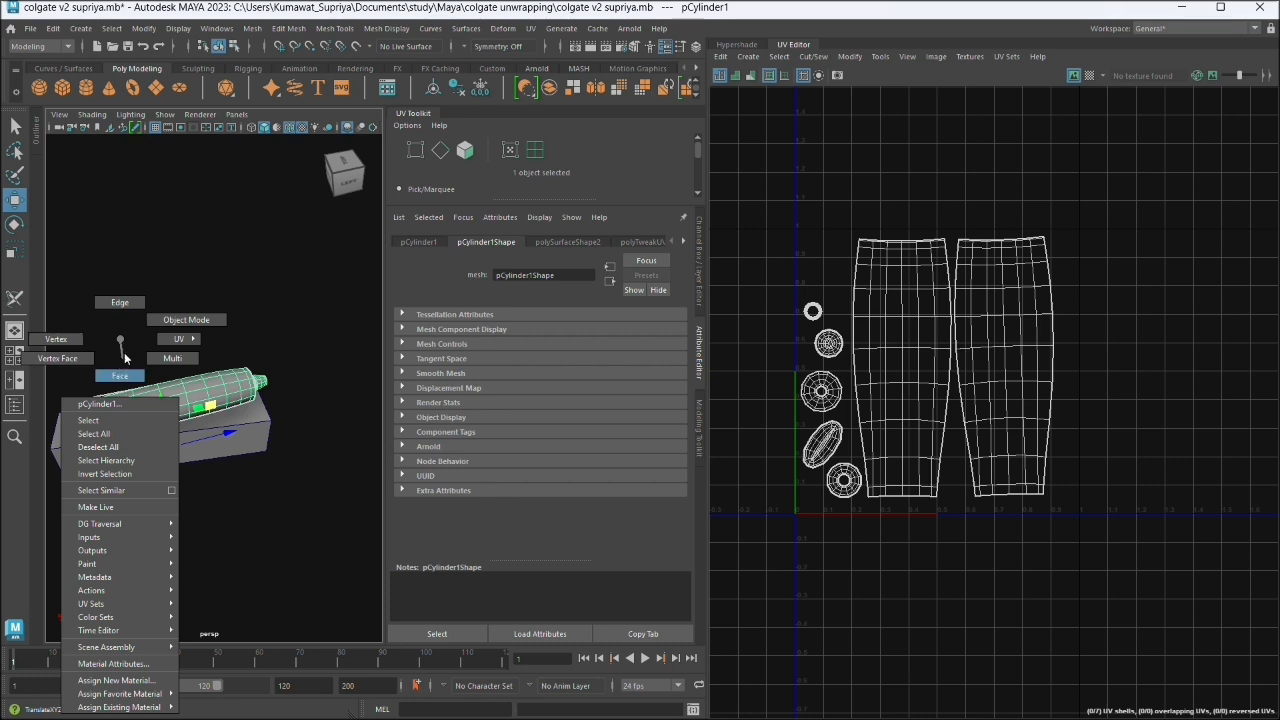
pyautogui.click(186, 420)
pyautogui.rightClick(175, 415)
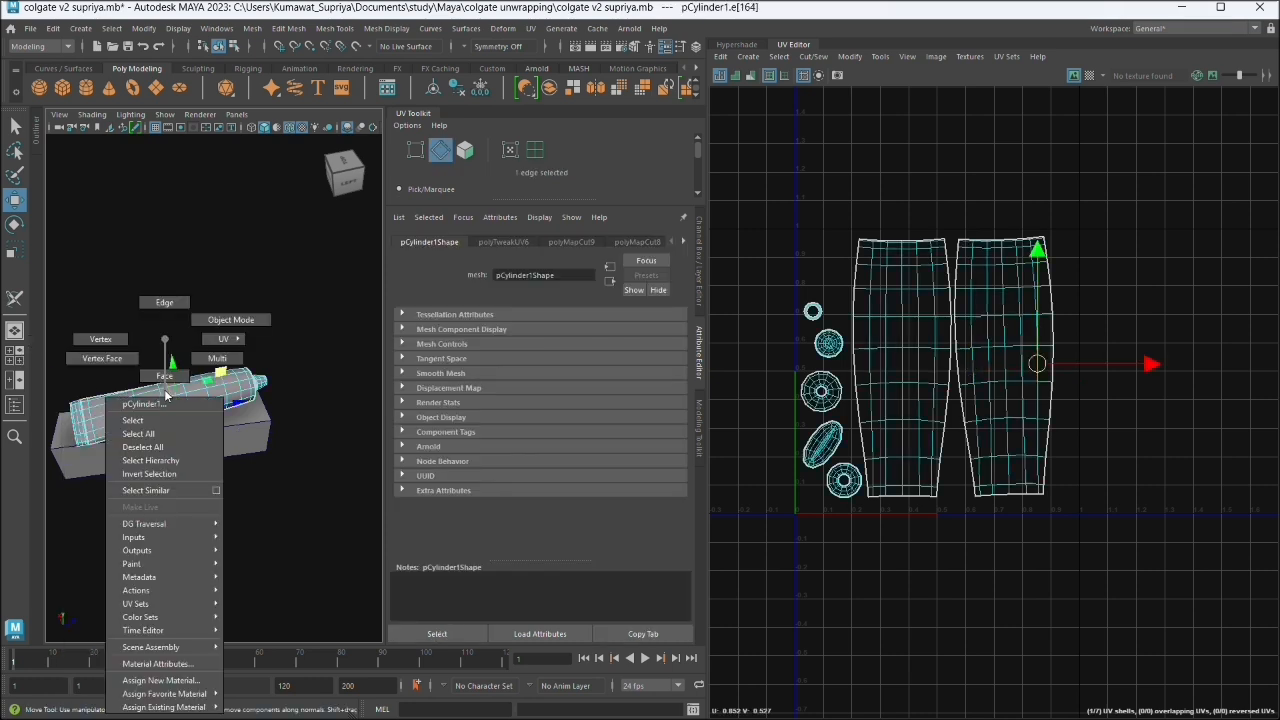
pyautogui.click(220, 320)
pyautogui.click(280, 490)
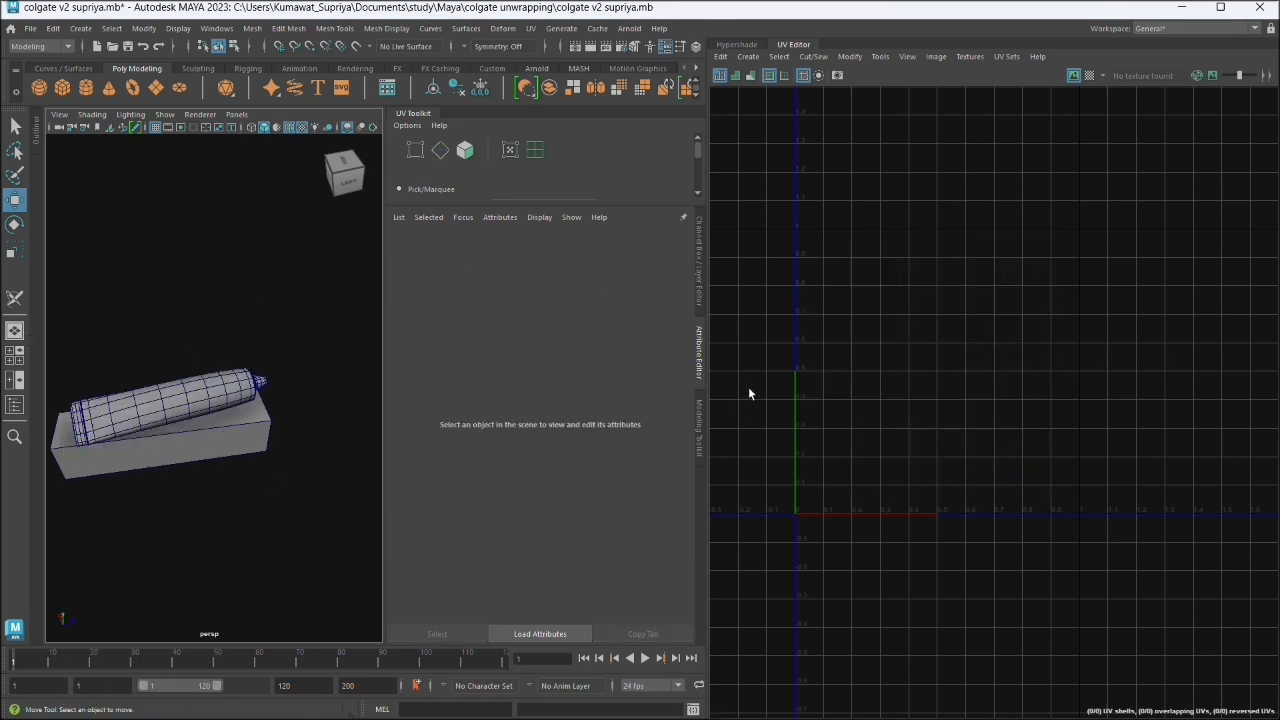
pyautogui.click(238, 382)
# - Export the tube's UV snapshot as a Targa image named "acne cream uv" in the images folder
pyautogui.click(936, 56)
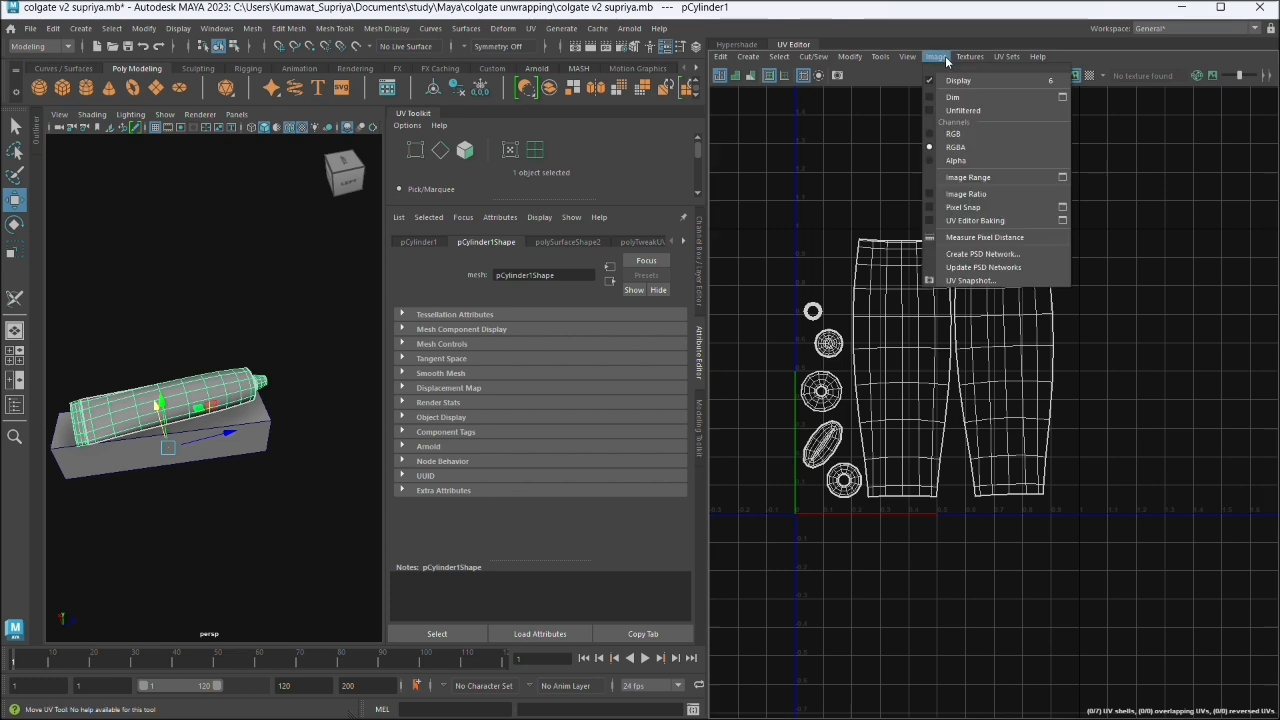
pyautogui.click(958, 274)
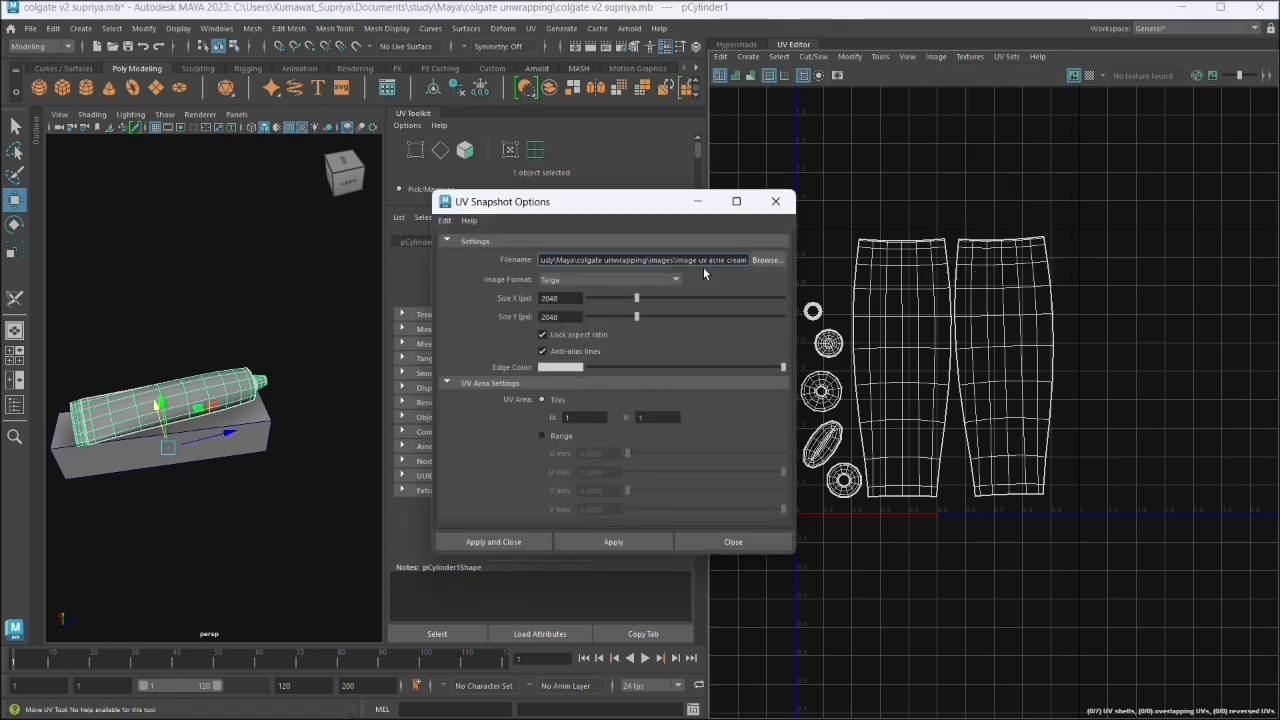
pyautogui.click(765, 259)
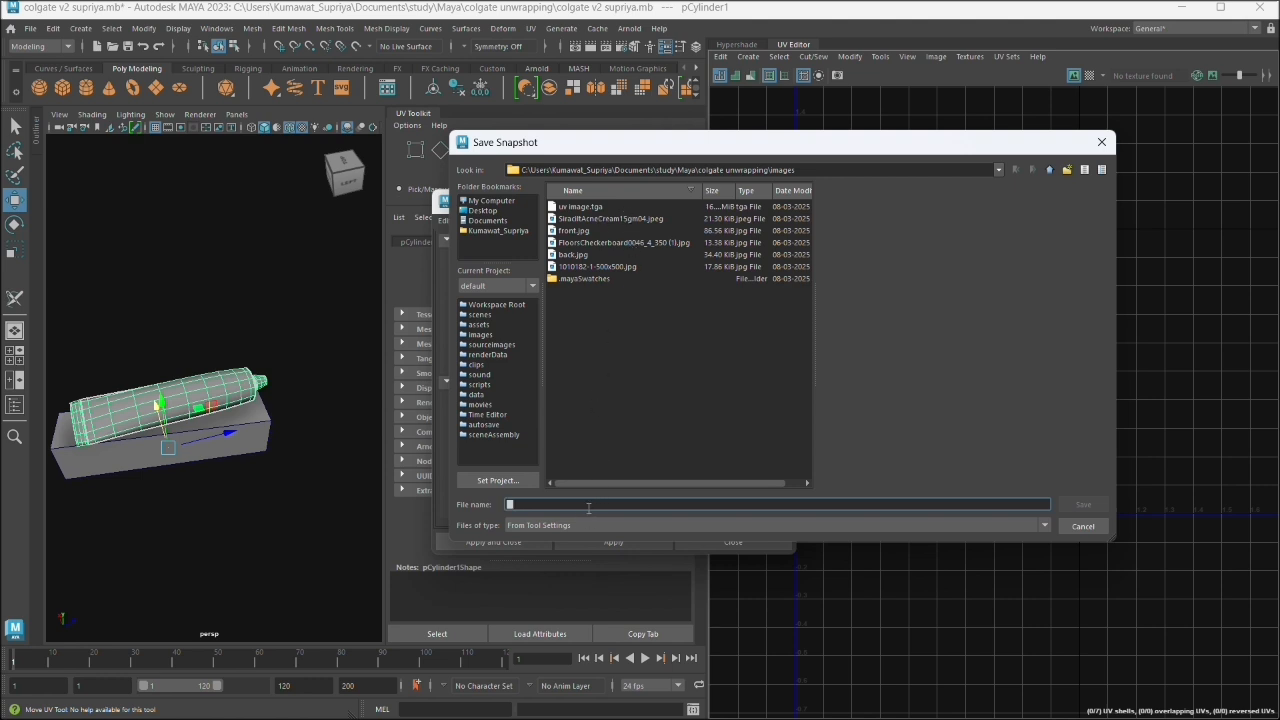
pyautogui.write('acne c')
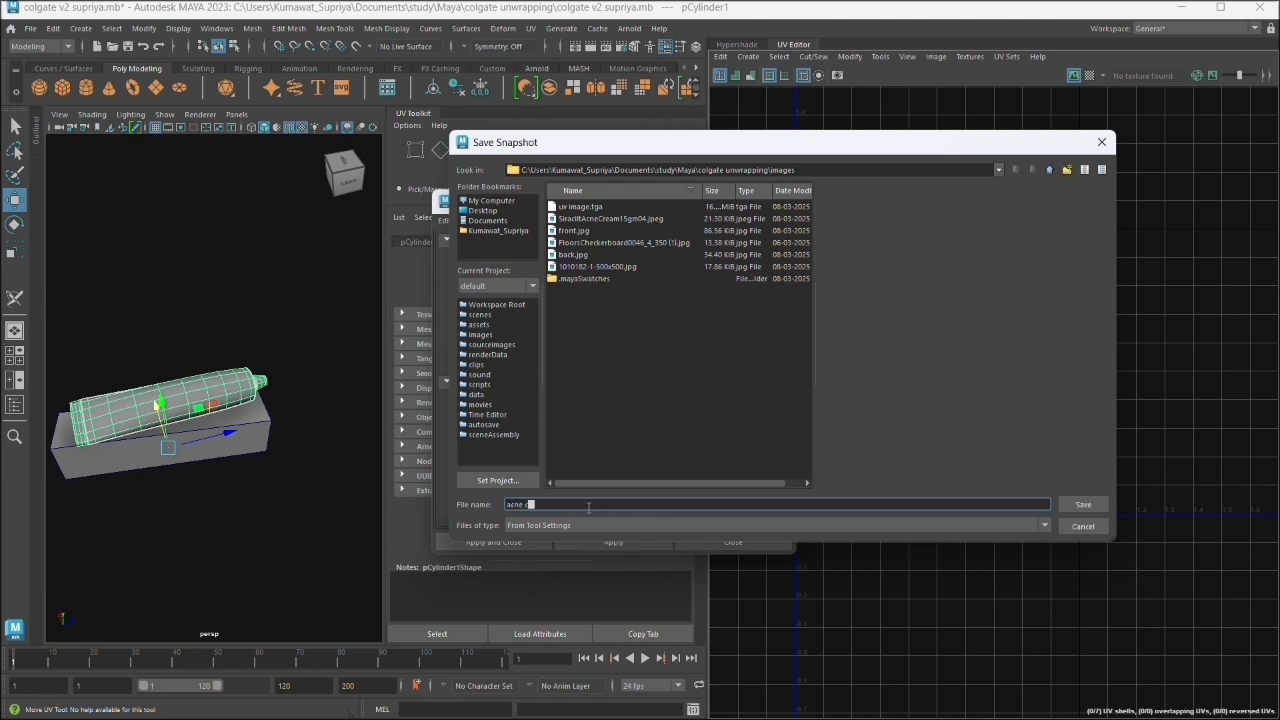
pyautogui.write('ream uv')
pyautogui.click(1088, 507)
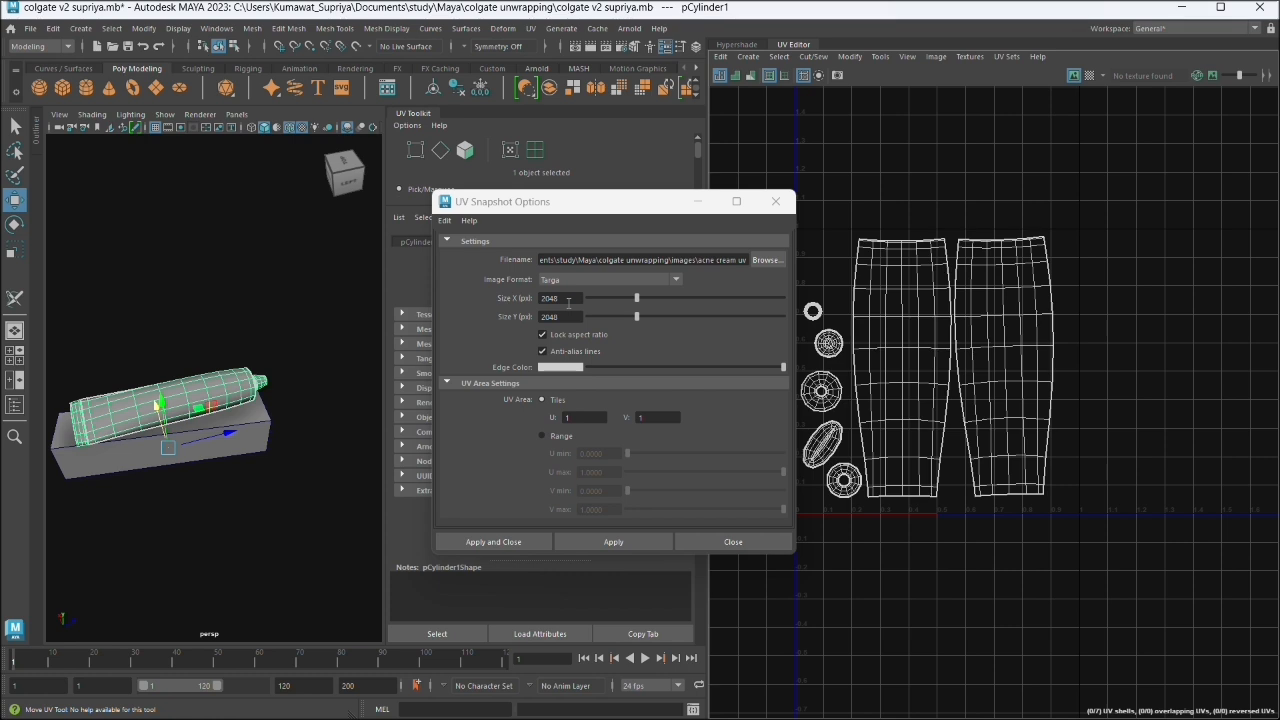
pyautogui.click(525, 542)
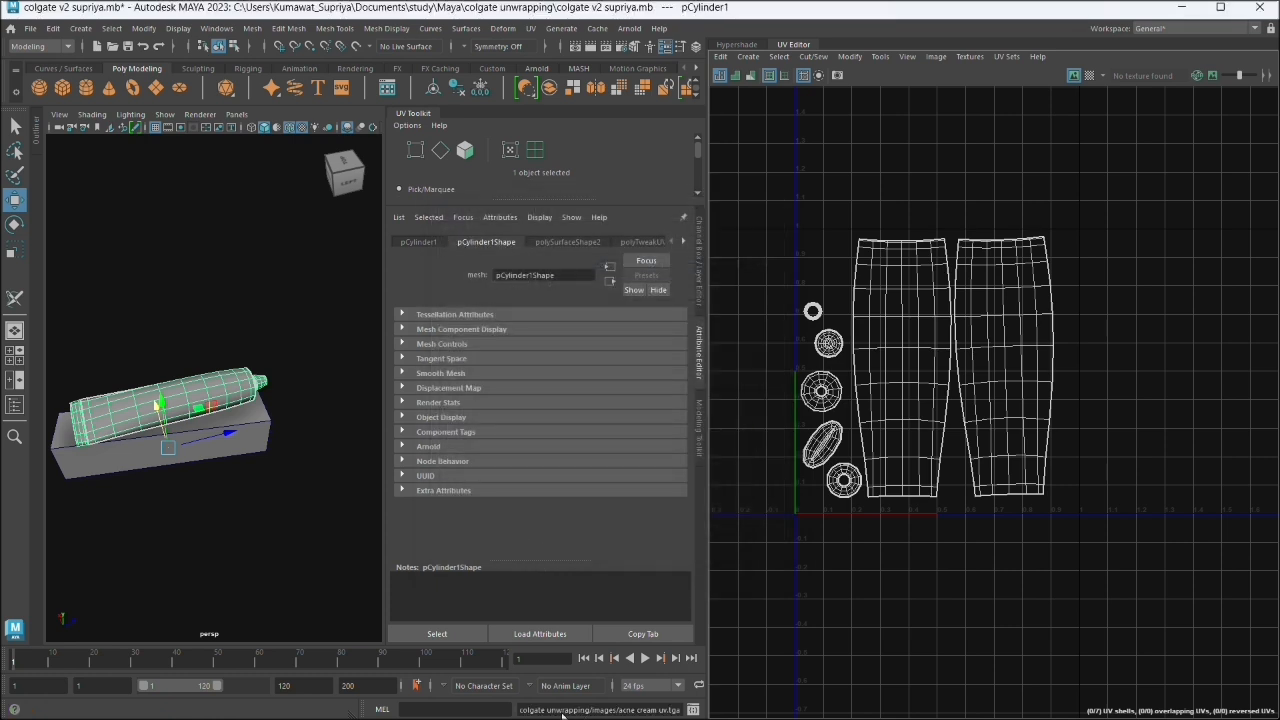
# - Switch to File Explorer and delete the old snapshot uv image.tga from the images folder
pyautogui.click(1182, 8)
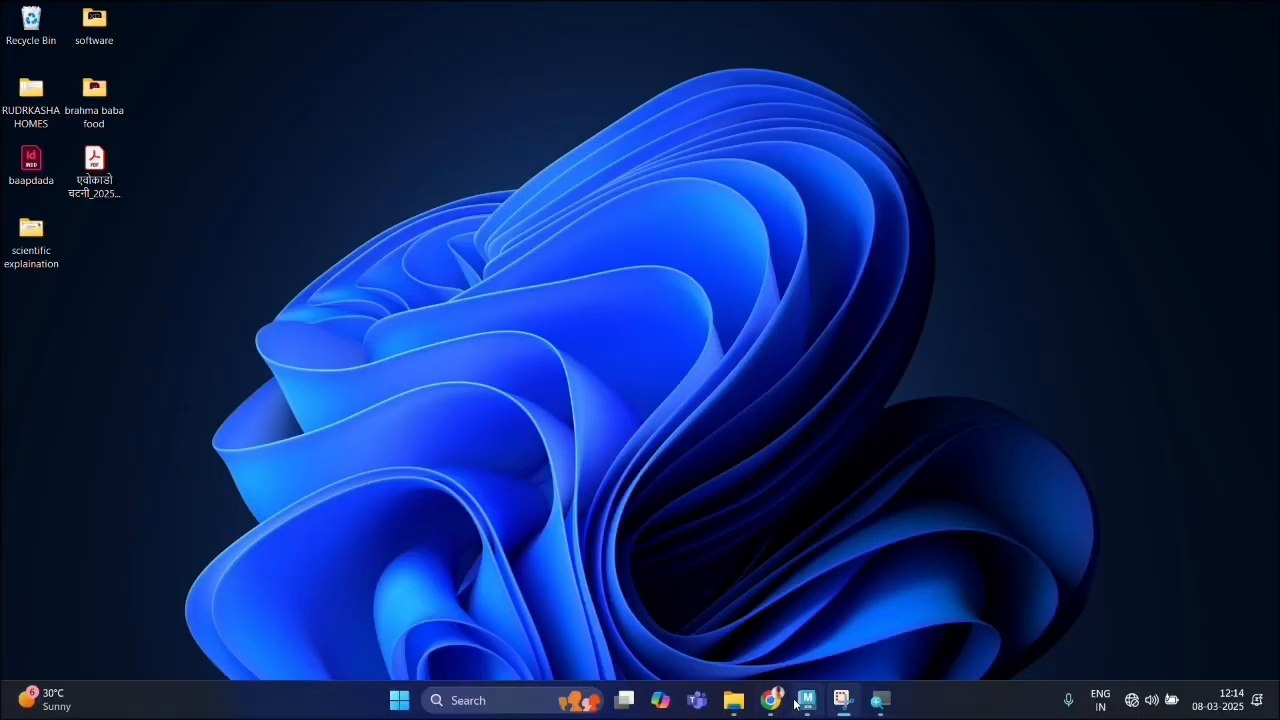
pyautogui.moveTo(795, 714)
pyautogui.click(734, 700)
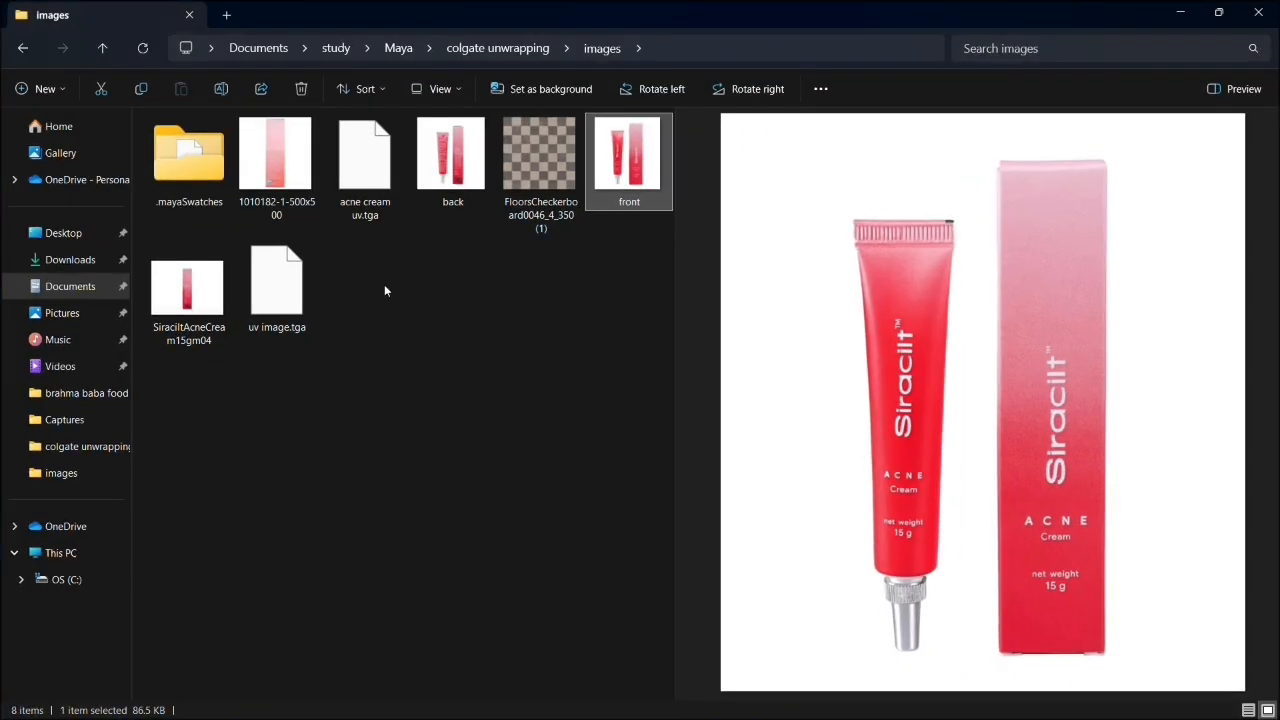
pyautogui.click(468, 339)
pyautogui.moveTo(300, 290); pyautogui.dragTo(287, 384)
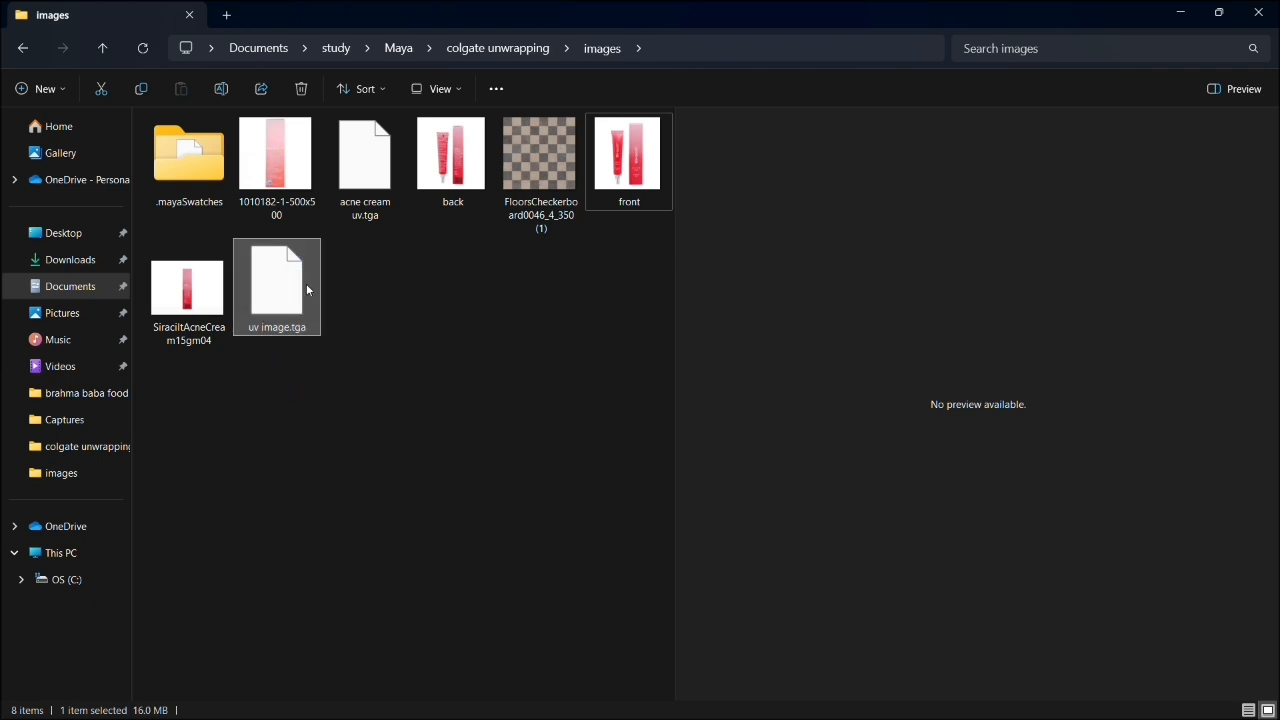
pyautogui.click(295, 90)
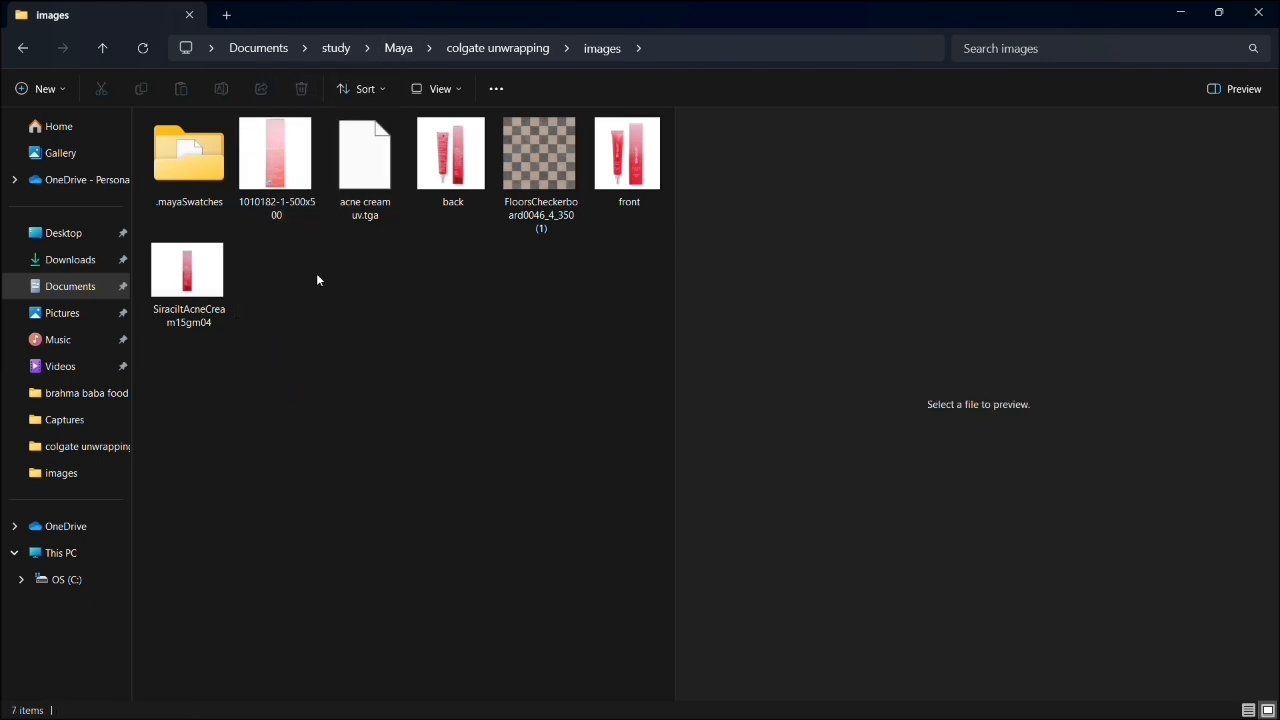
# - Open acne cream uv.tga from the images folder in Photoshop and maximize the Photoshop window
pyautogui.moveTo(358, 240); pyautogui.dragTo(382, 164)
pyautogui.click(350, 403)
pyautogui.doubleClick(370, 198)
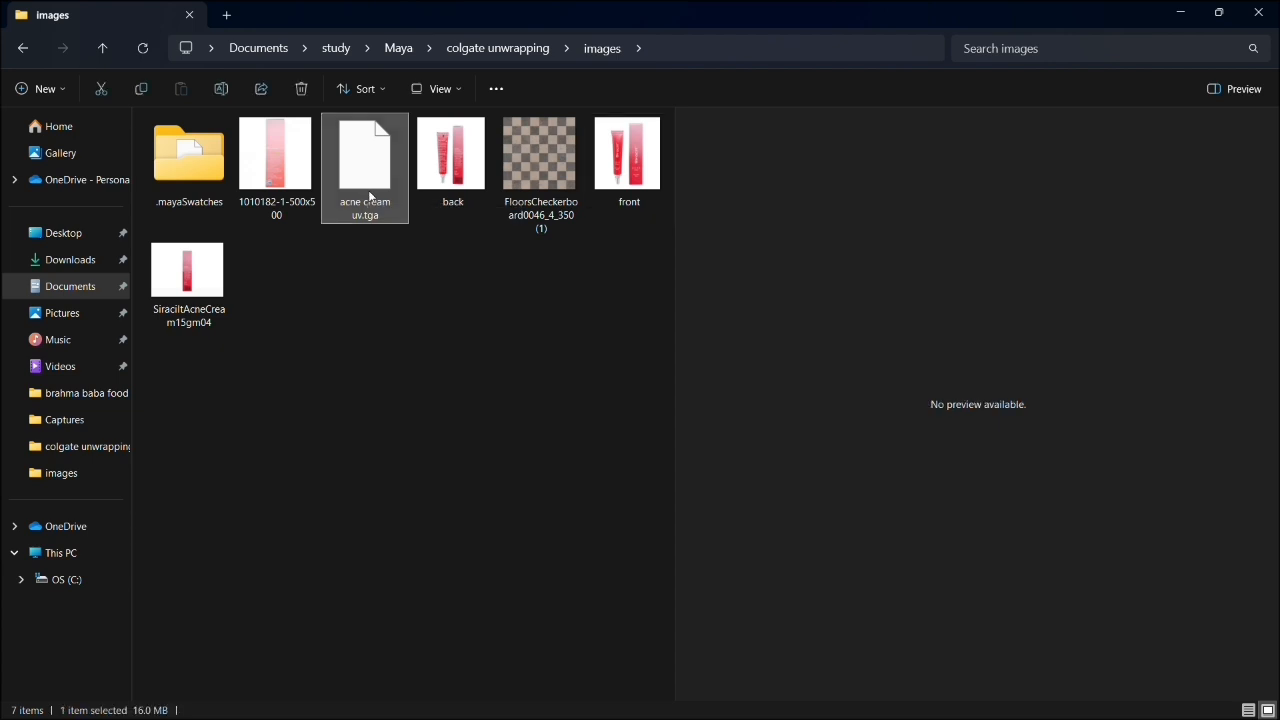
pyautogui.scroll(-3, 700, 351)
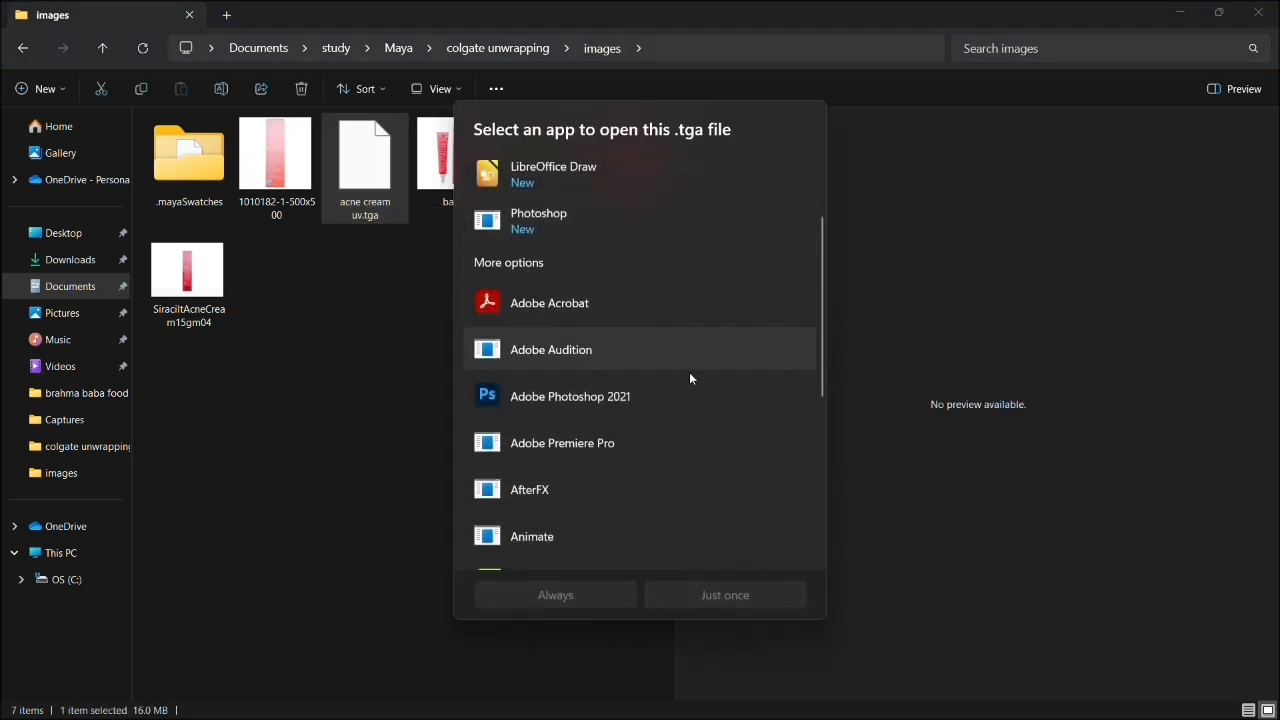
pyautogui.press('Escape')
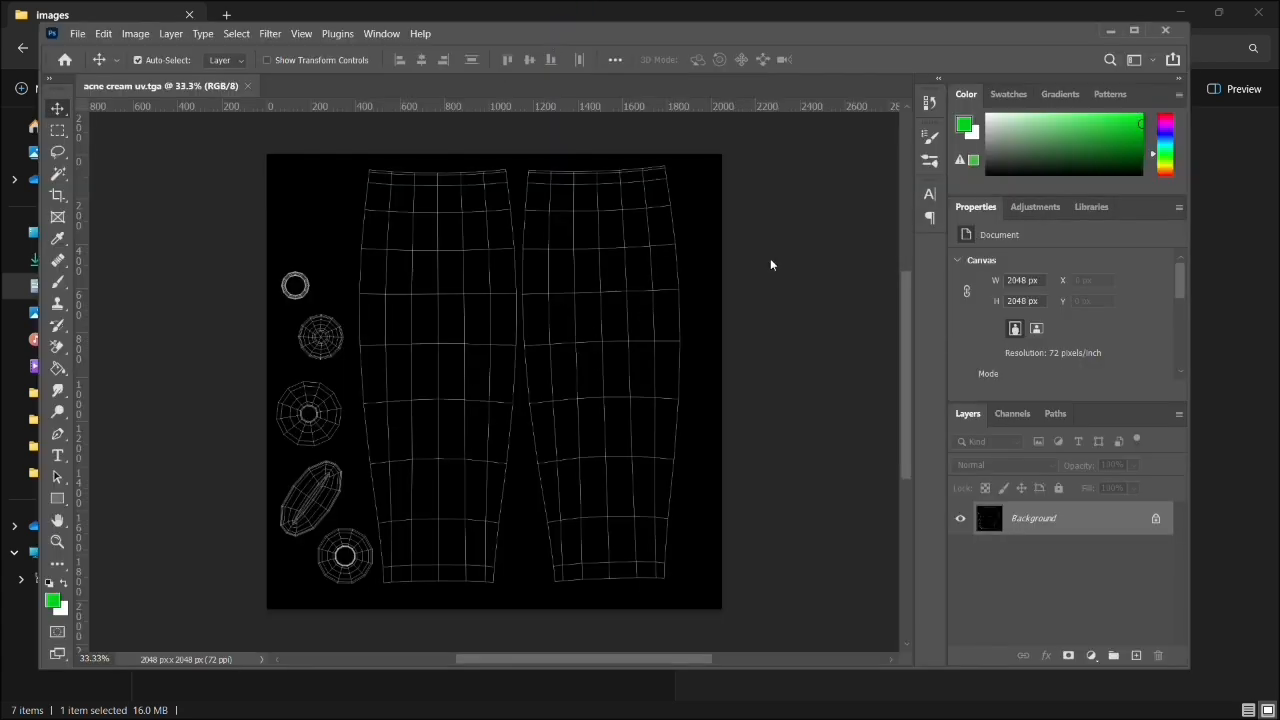
pyautogui.click(1134, 30)
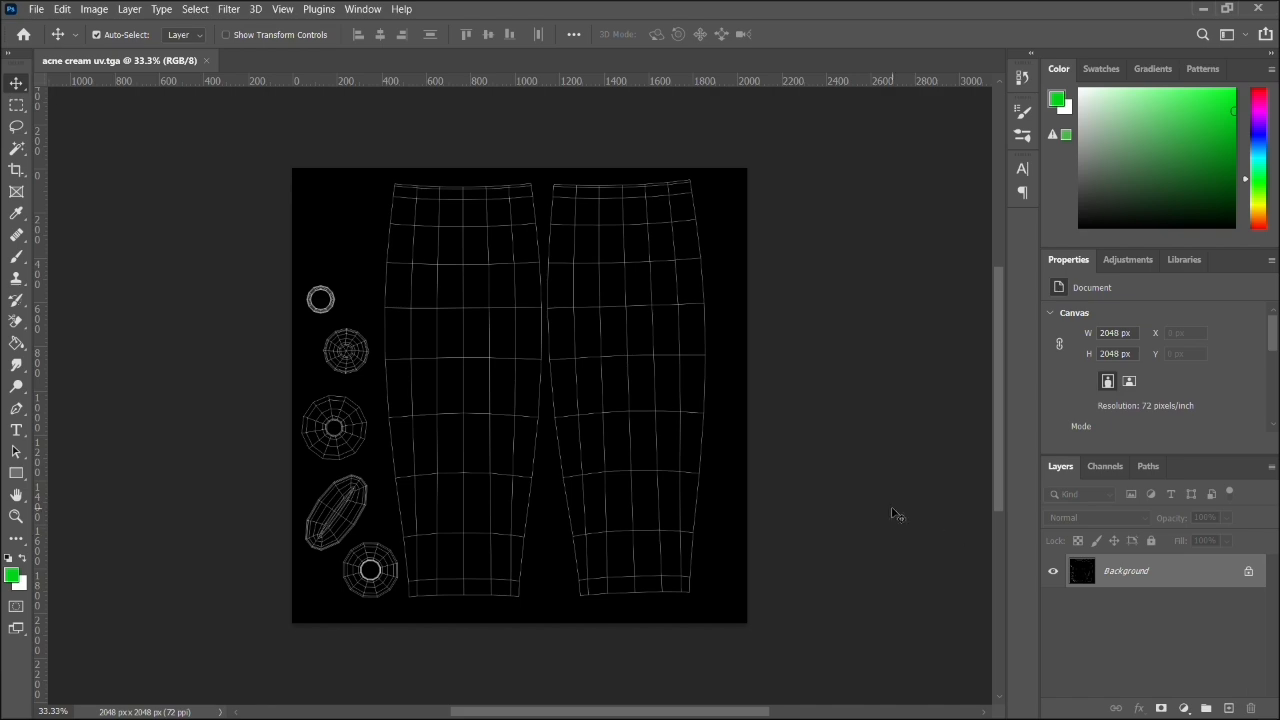
# - Add an empty layer above the UV snapshot background, restore the Photoshop window to its smaller size and minimize File Explorer
pyautogui.click(1228, 709)
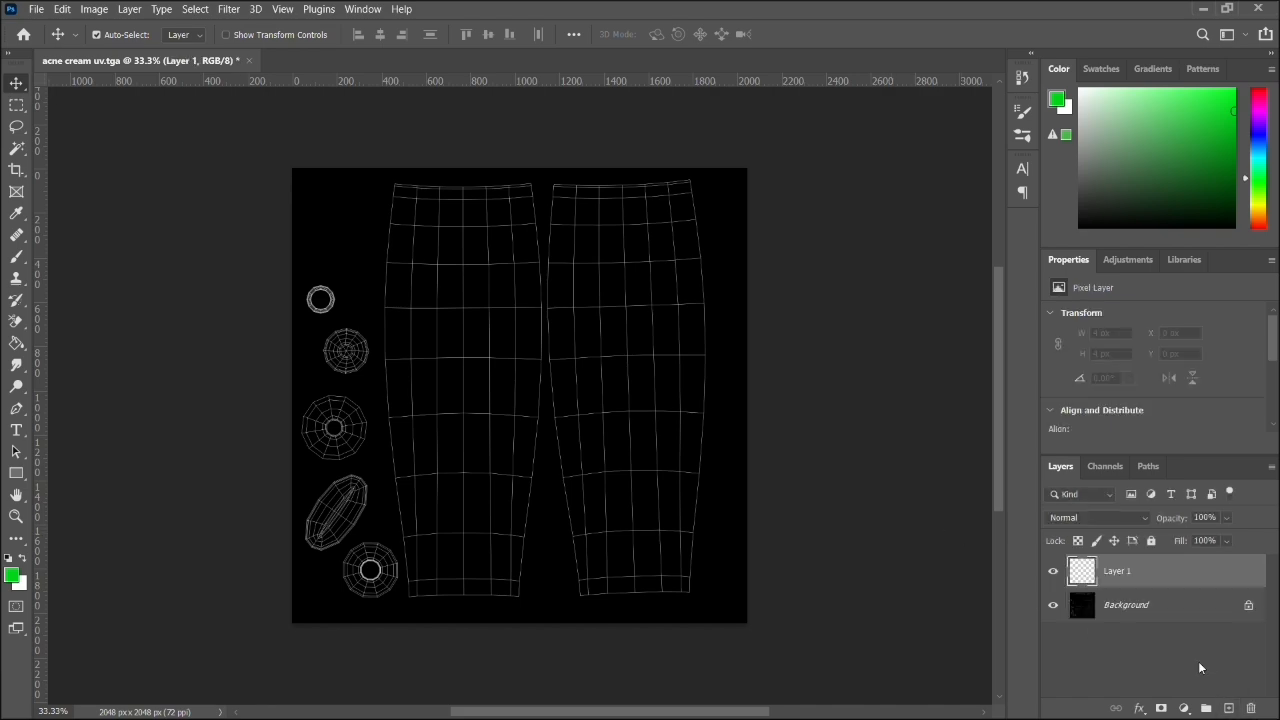
pyautogui.click(1226, 8)
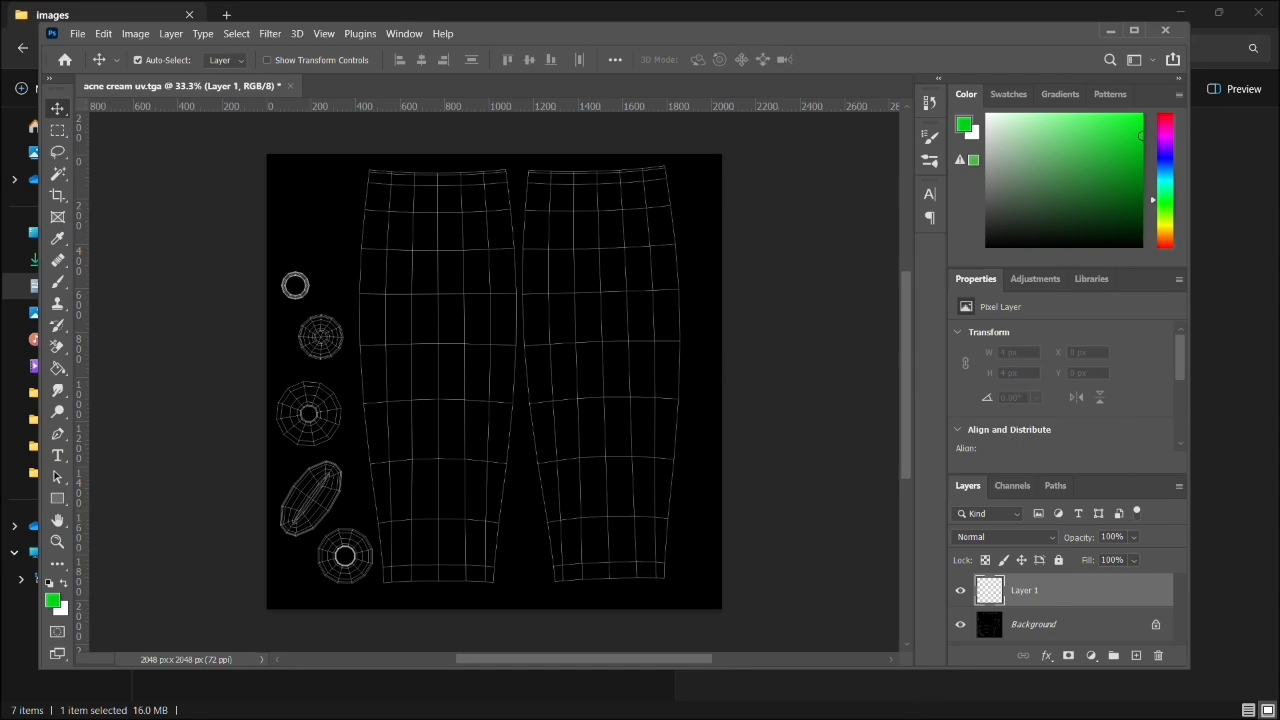
pyautogui.click(1180, 11)
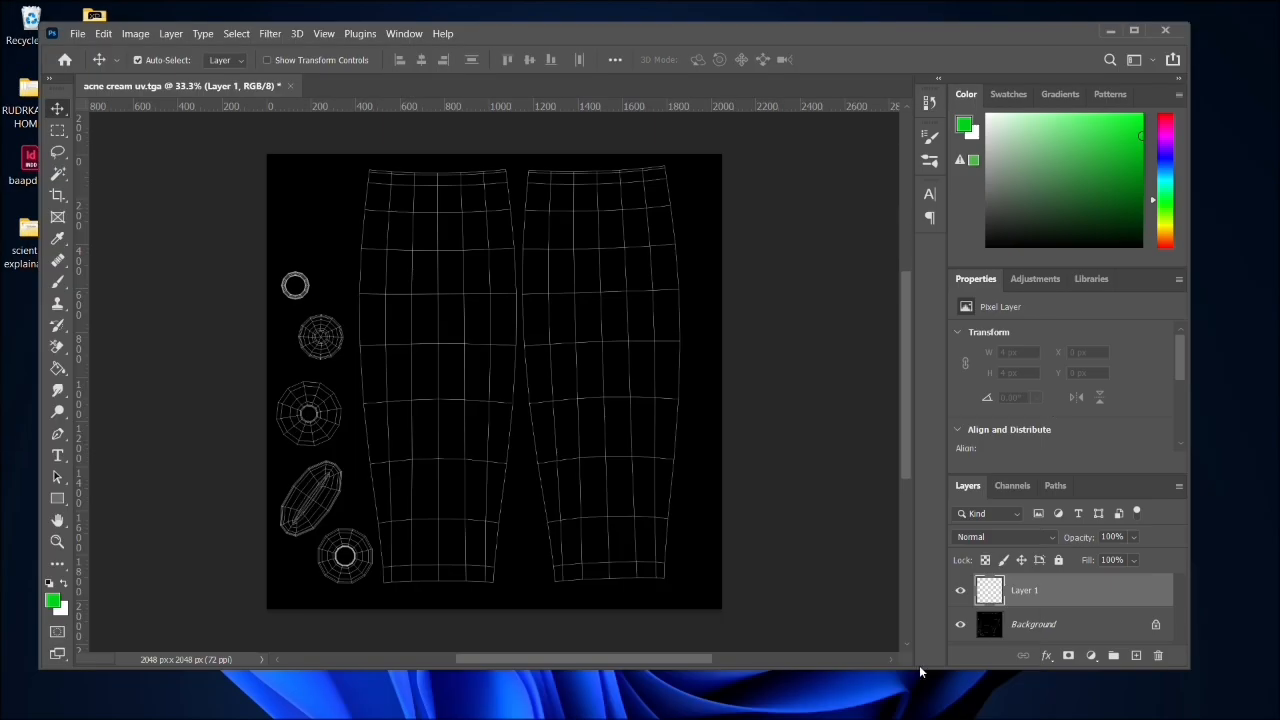
# - Switch to File Explorer showing the images folder and shrink its window so the Photoshop canvas is exposed beside it
pyautogui.moveTo(796, 708)
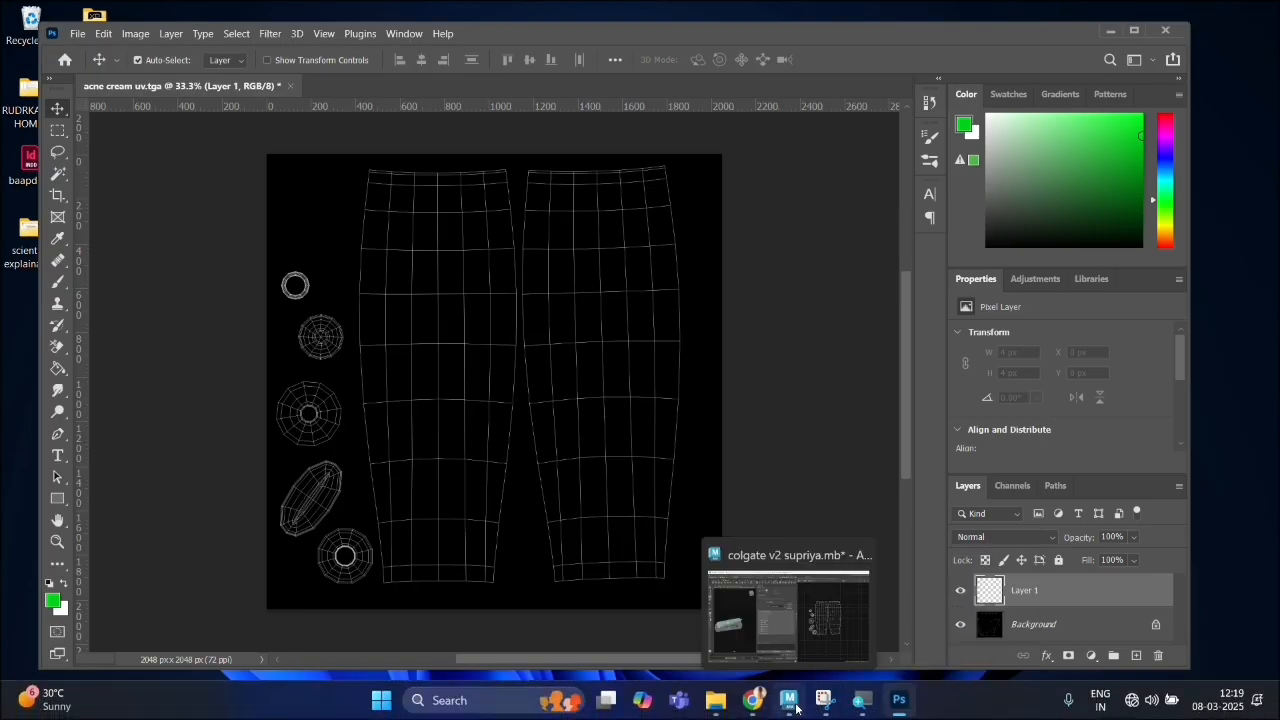
pyautogui.click(931, 620)
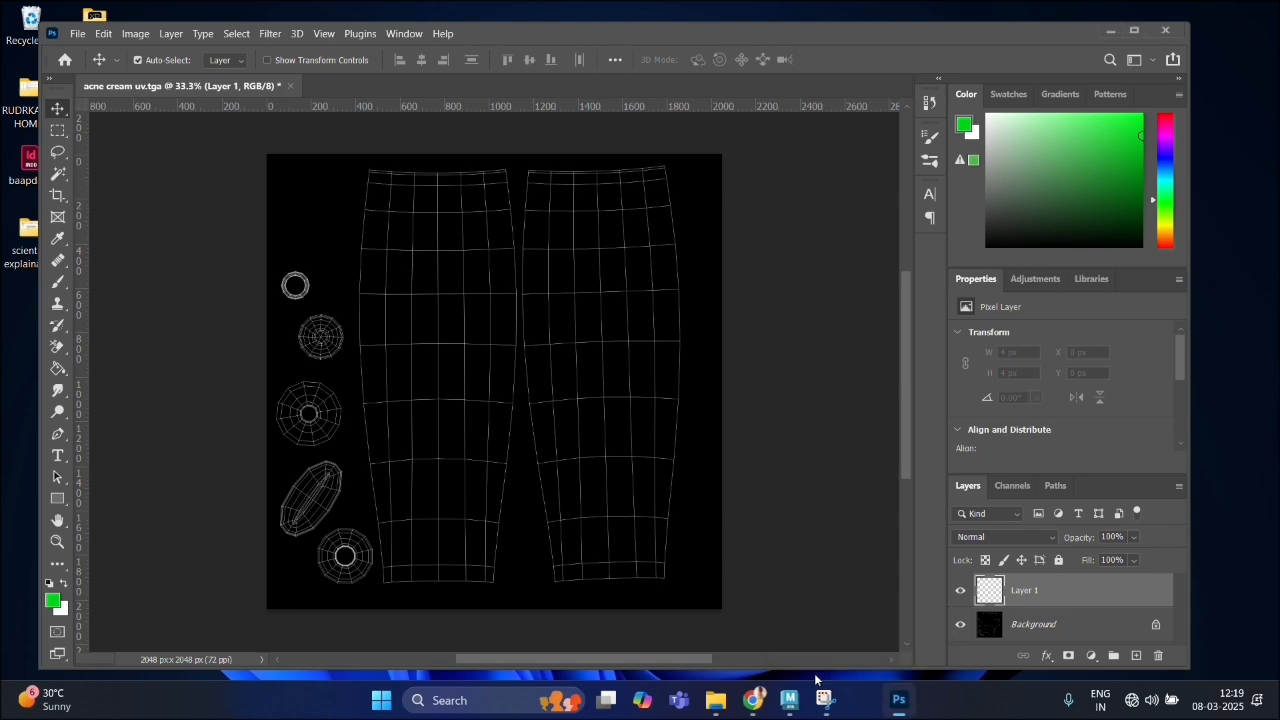
pyautogui.moveTo(766, 700)
pyautogui.click(733, 655)
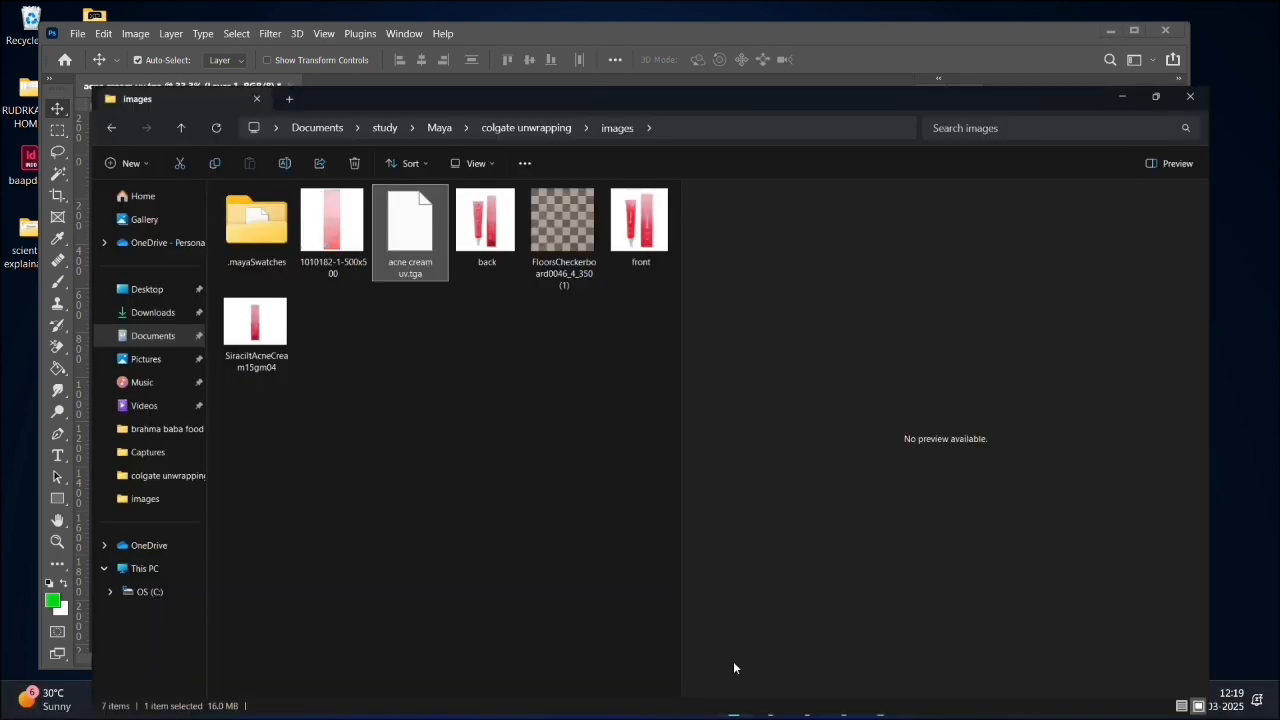
pyautogui.click(1218, 12)
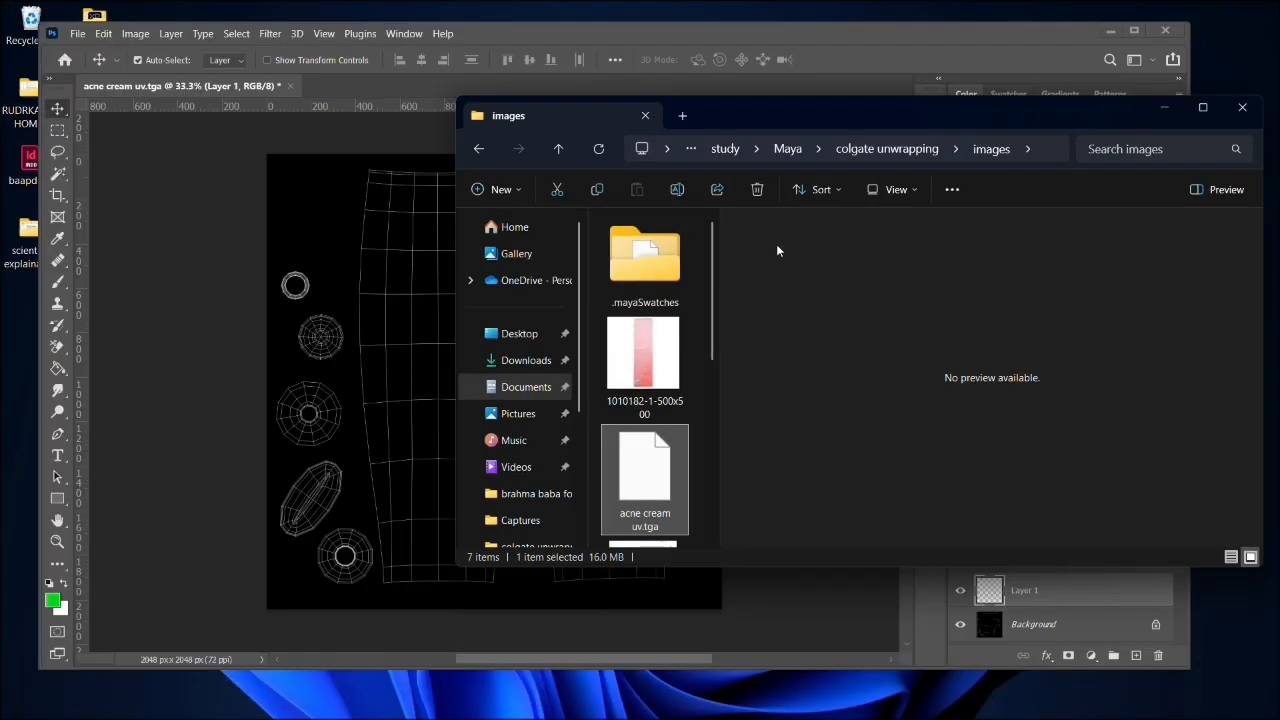
# - Place the back and front product images from the images folder into the UV document, committing back at its original size
pyautogui.scroll(-3, 684, 383)
pyautogui.click(650, 398)
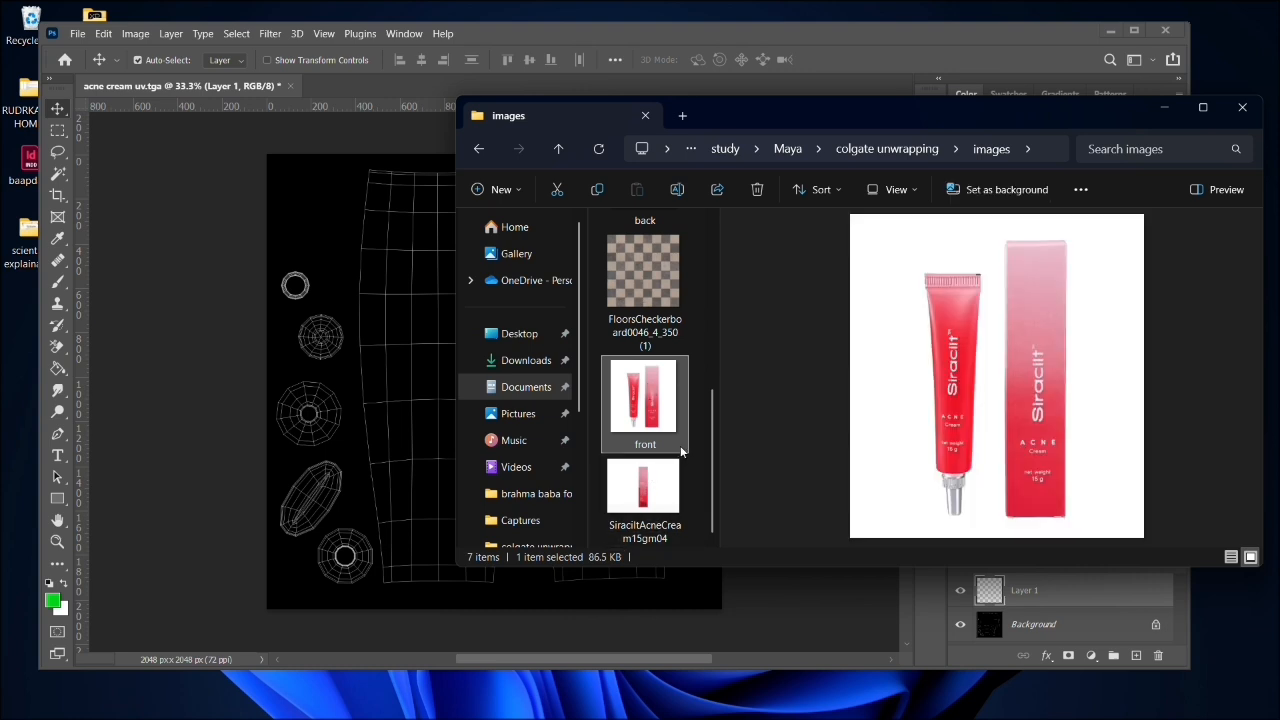
pyautogui.moveTo(711, 475); pyautogui.dragTo(703, 402)
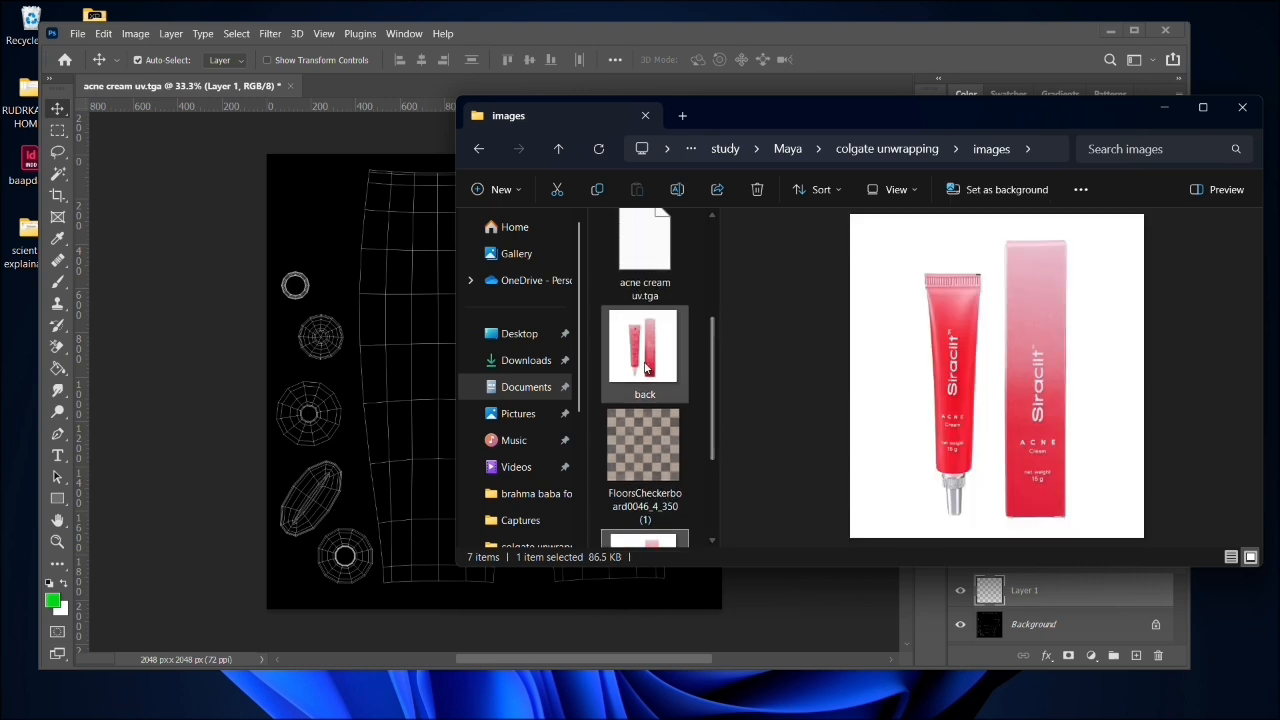
pyautogui.keyDown('shift'); pyautogui.click(646, 363); pyautogui.keyUp('shift')
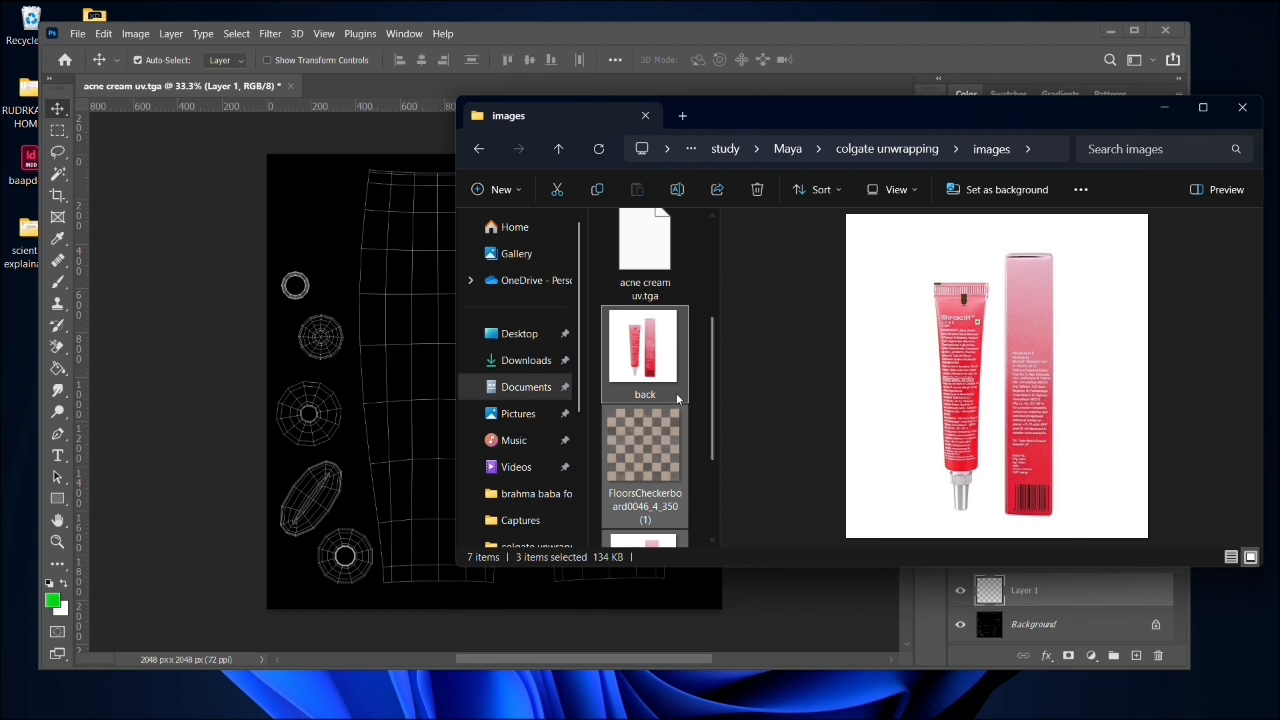
pyautogui.keyDown('ctrl'); pyautogui.click(643, 443); pyautogui.keyUp('ctrl')
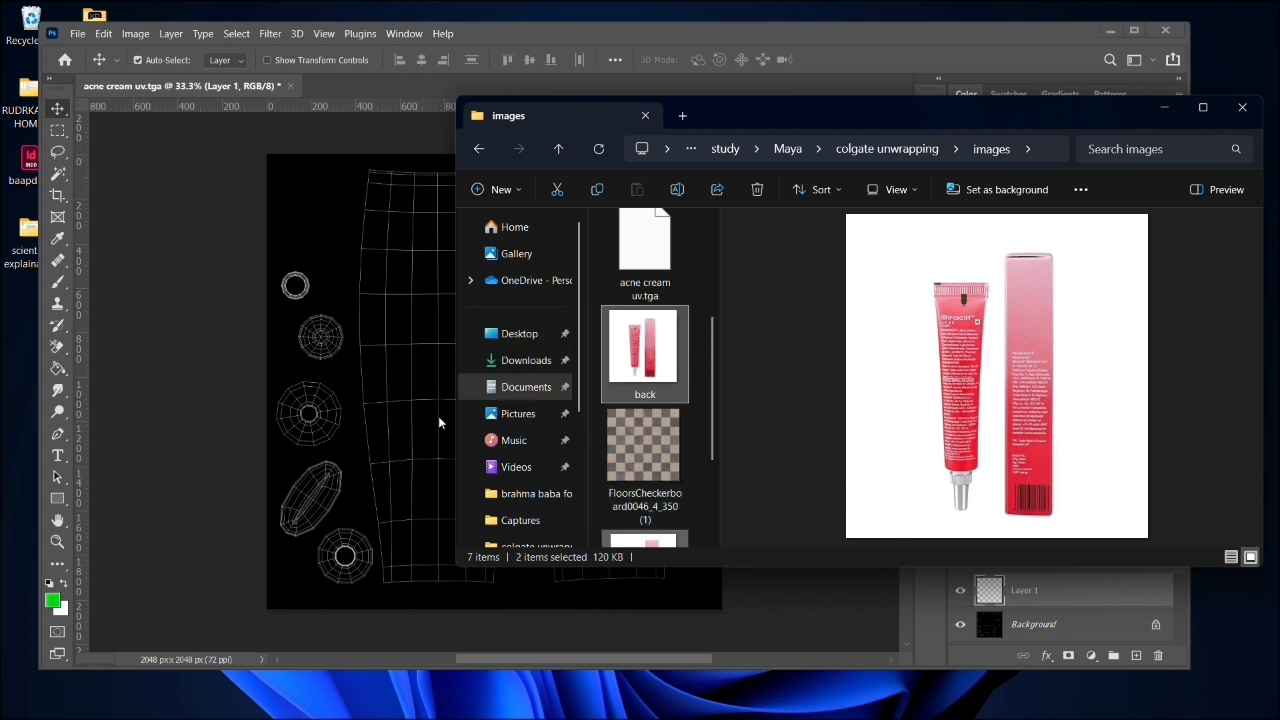
pyautogui.moveTo(438, 423); pyautogui.dragTo(300, 340)
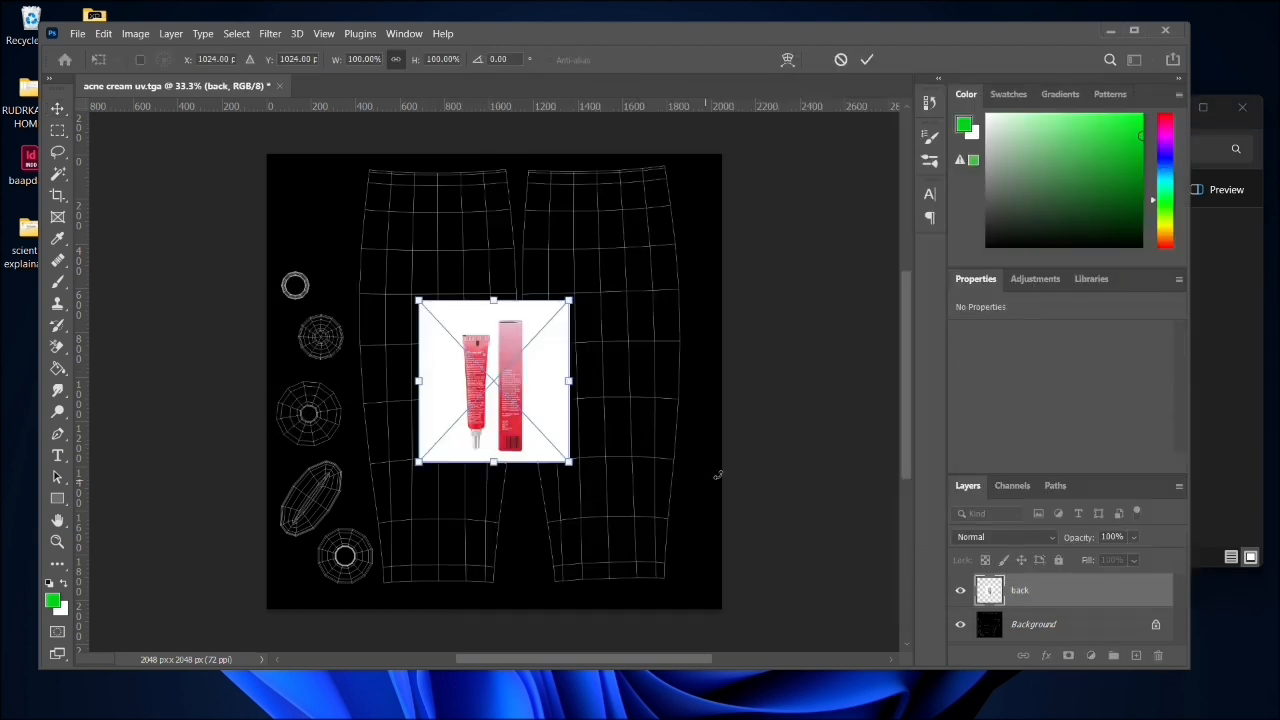
pyautogui.press('Return')
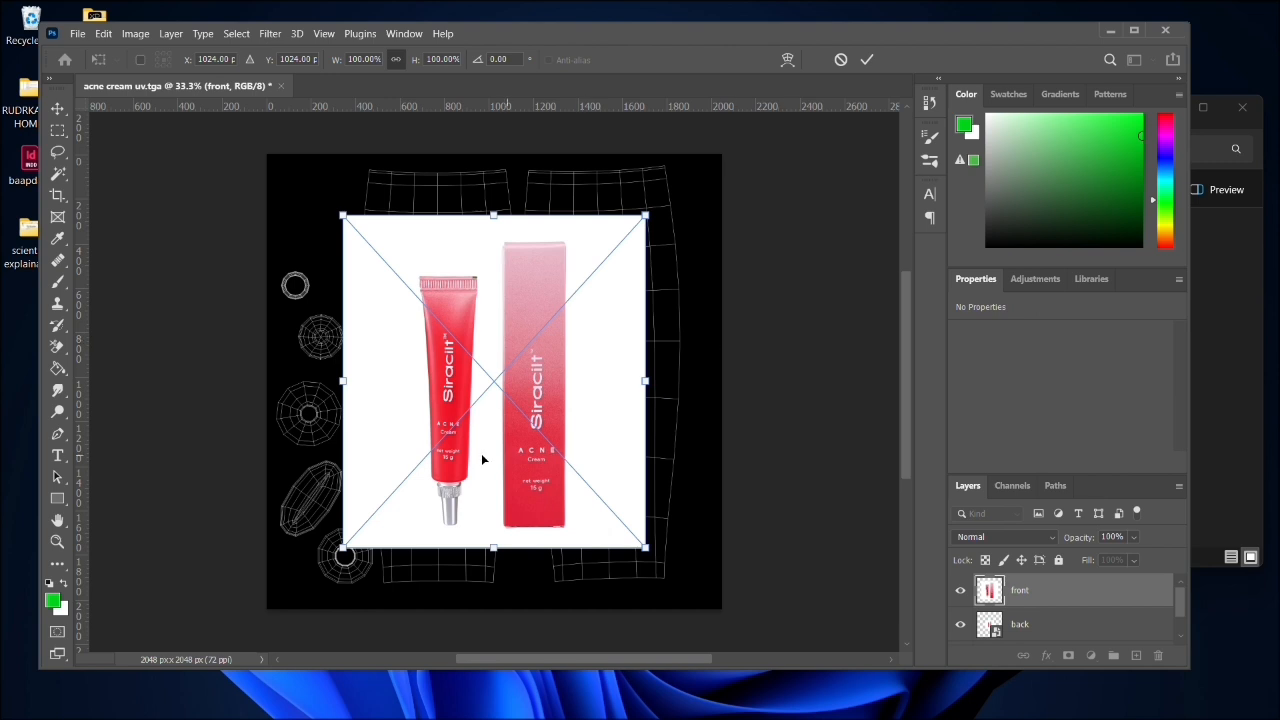
# - Commit the front image and arrange it over the right of the canvas, with the back image over the left
pyautogui.moveTo(486, 459); pyautogui.dragTo(696, 419)
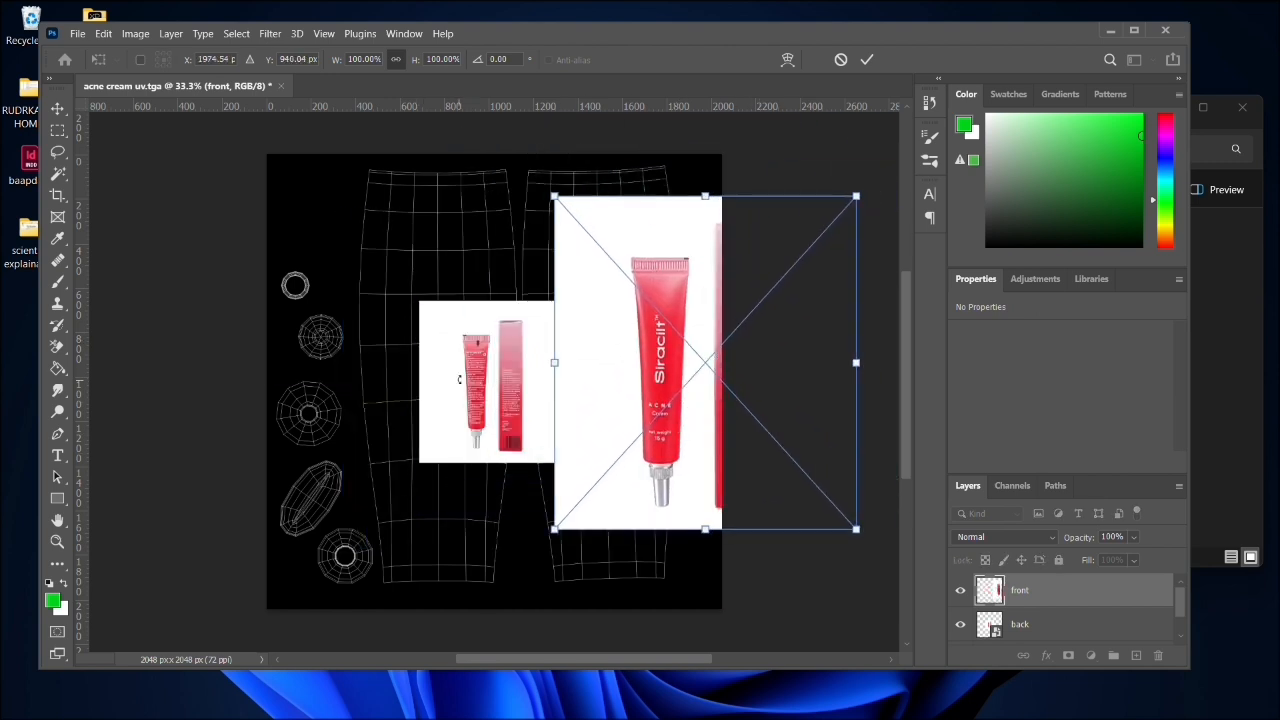
pyautogui.moveTo(325, 387); pyautogui.dragTo(371, 380)
pyautogui.press('Return')
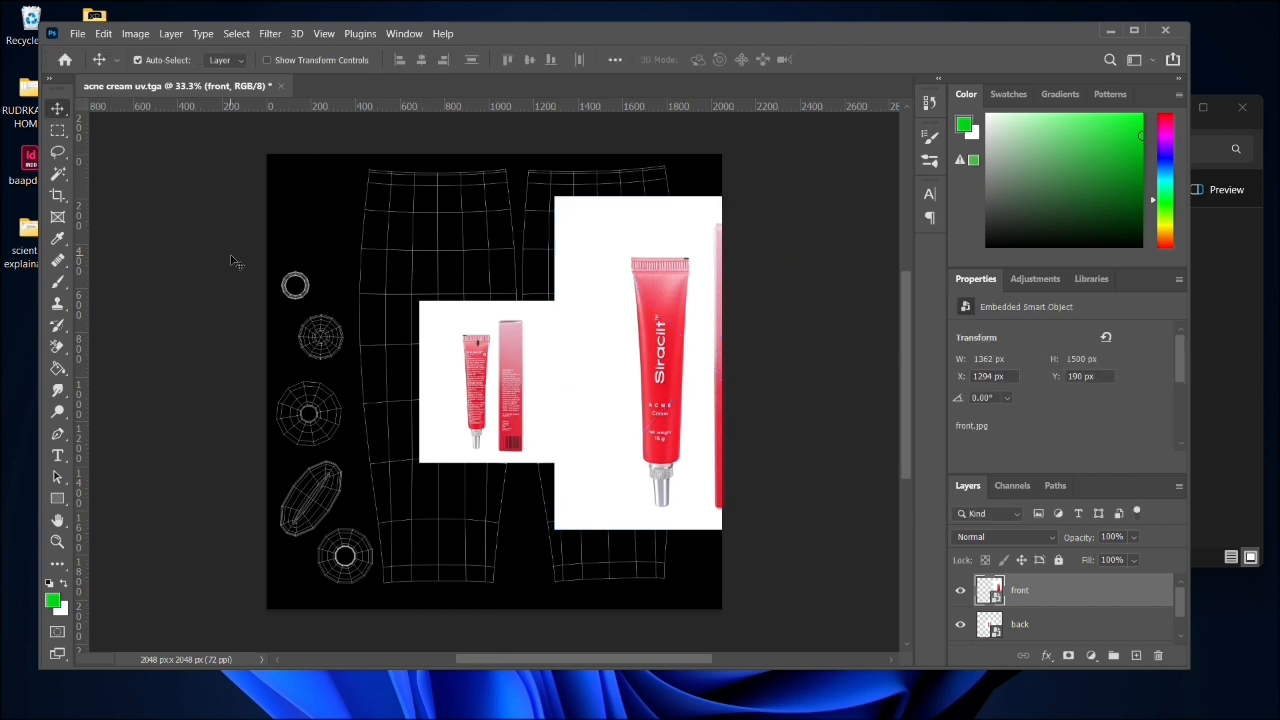
pyautogui.click(536, 388)
pyautogui.moveTo(492, 377); pyautogui.dragTo(373, 359)
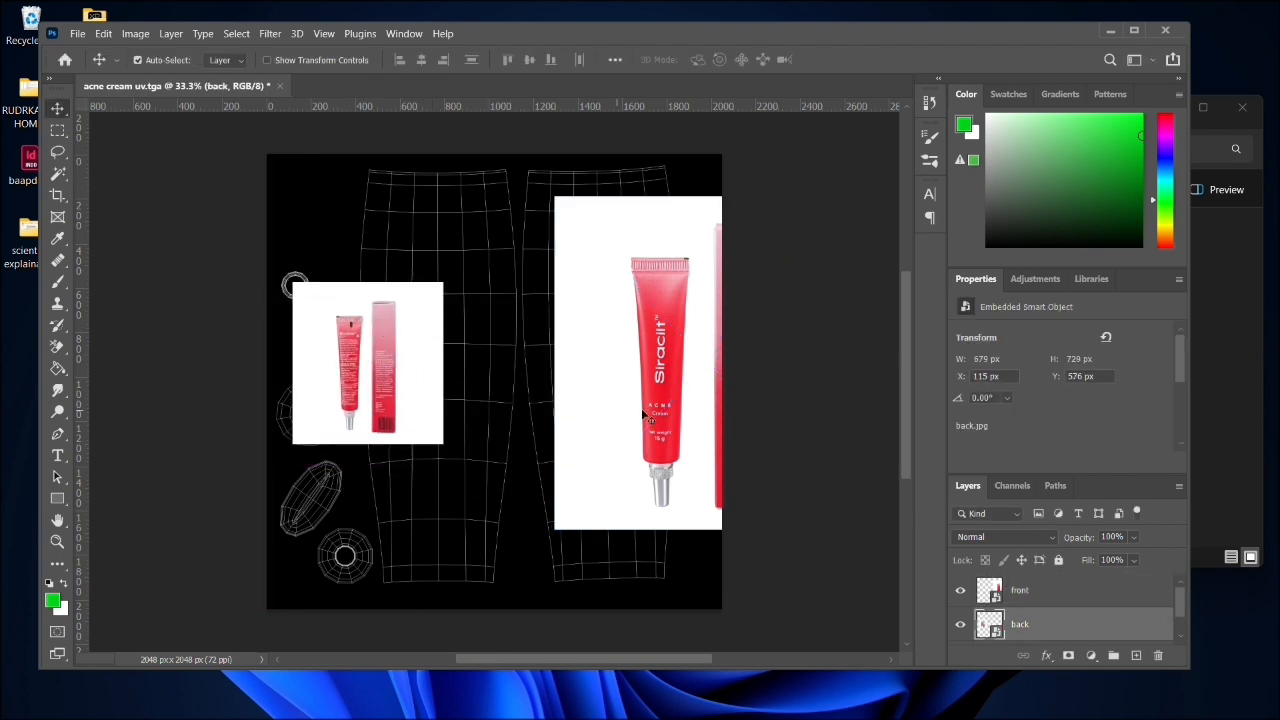
pyautogui.moveTo(664, 413); pyautogui.dragTo(614, 481)
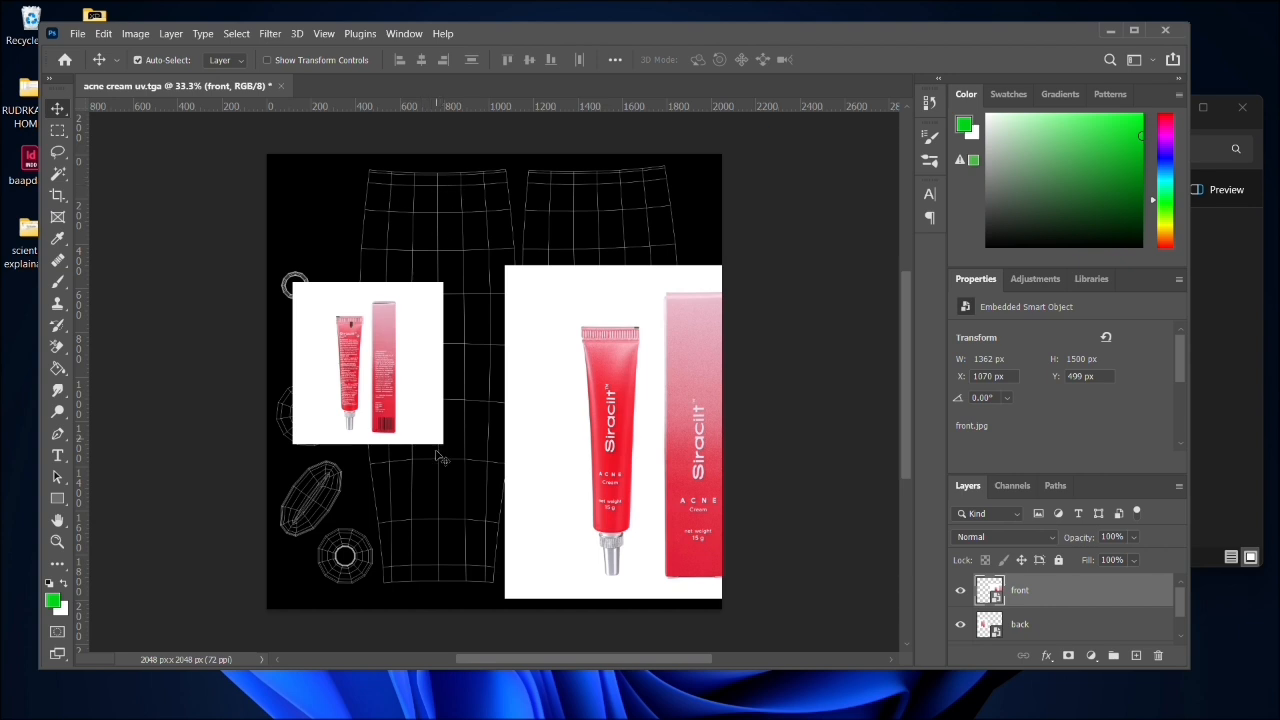
# - Enlarge the back image proportionally to about 140% and hide its layer
pyautogui.click(335, 364)
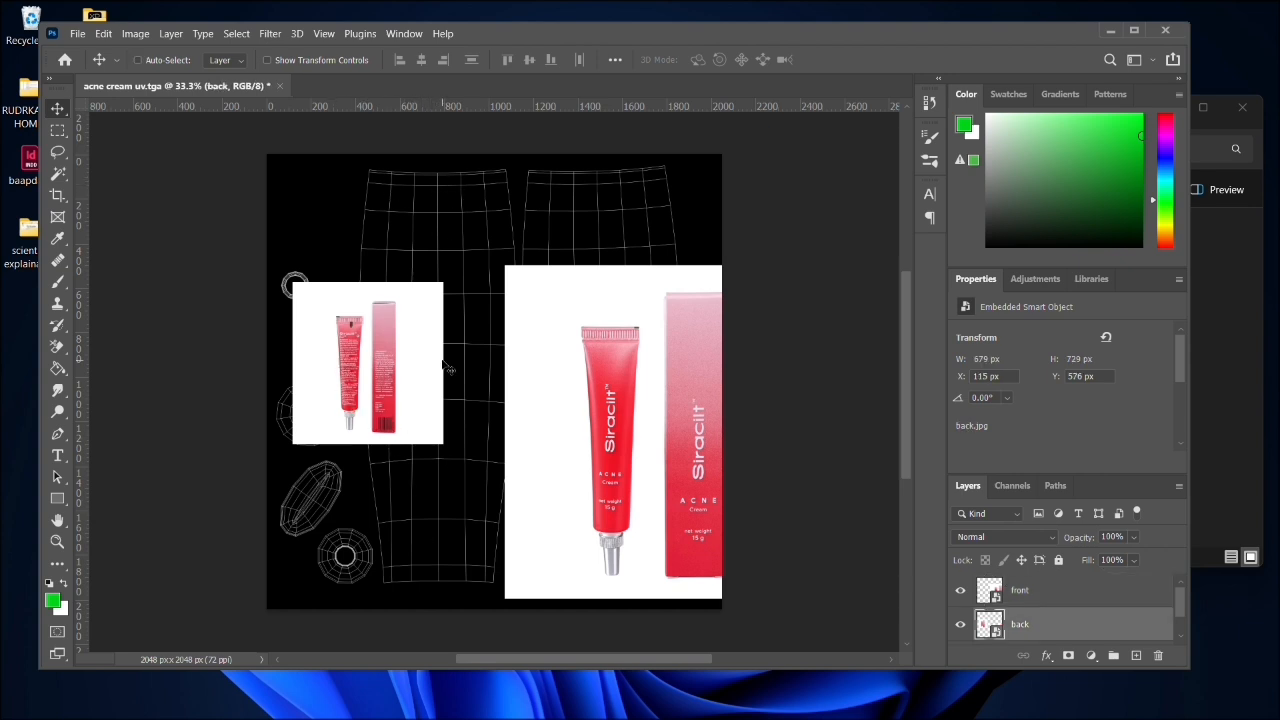
pyautogui.hotkey('ctrl', 't')
pyautogui.moveTo(442, 450); pyautogui.dragTo(519, 492)
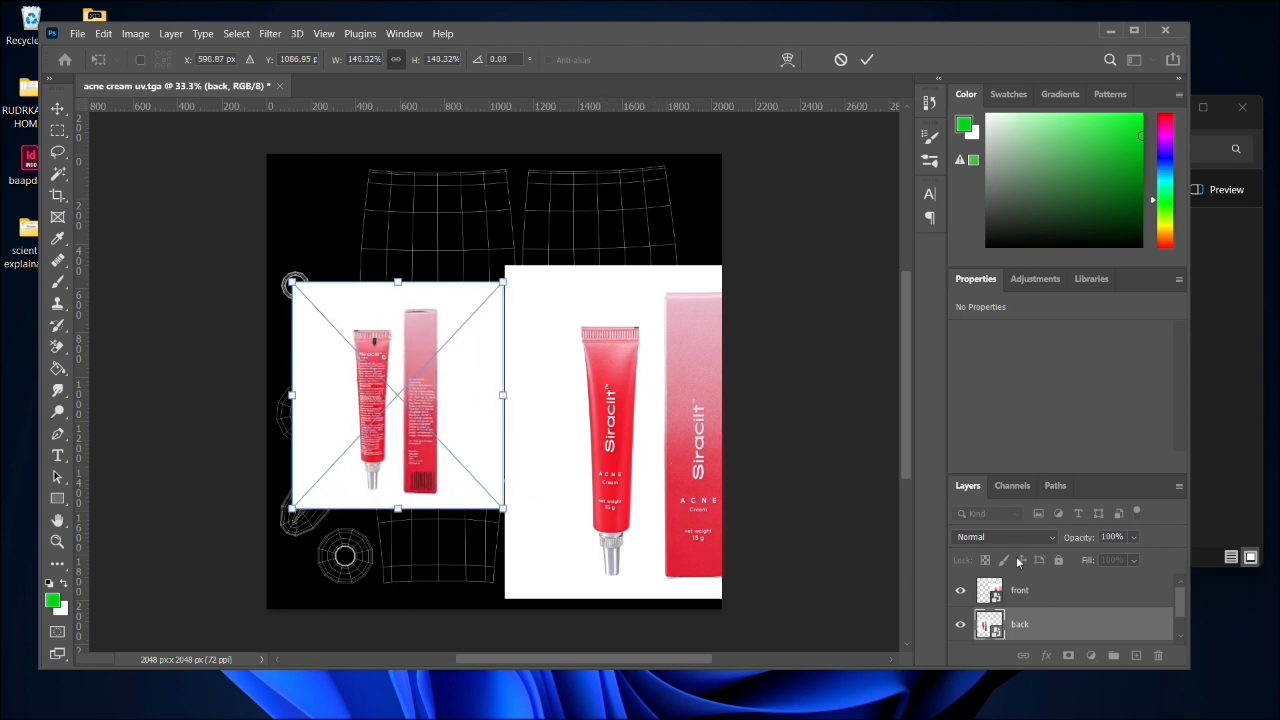
pyautogui.click(960, 624)
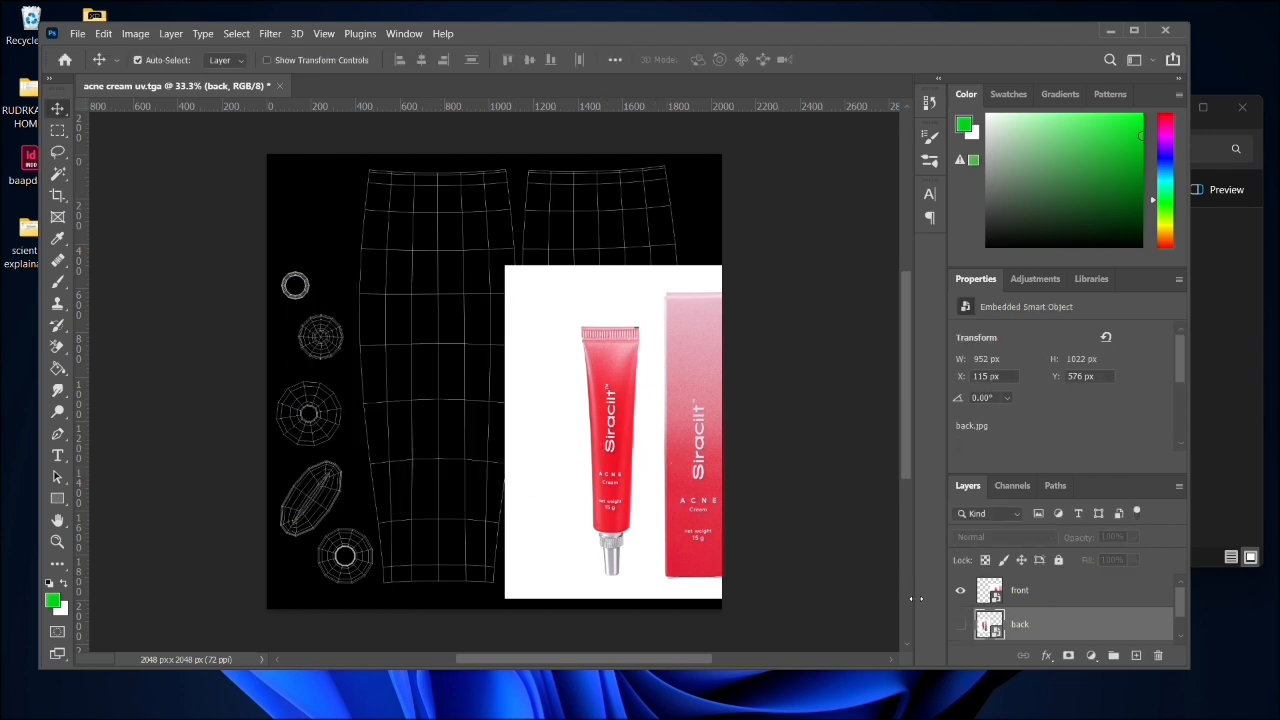
# - Move the front image to the middle of the canvas and draw a rectangular selection around its packaging box
pyautogui.moveTo(692, 478); pyautogui.dragTo(512, 403)
pyautogui.hscroll(-1, 533, 373)
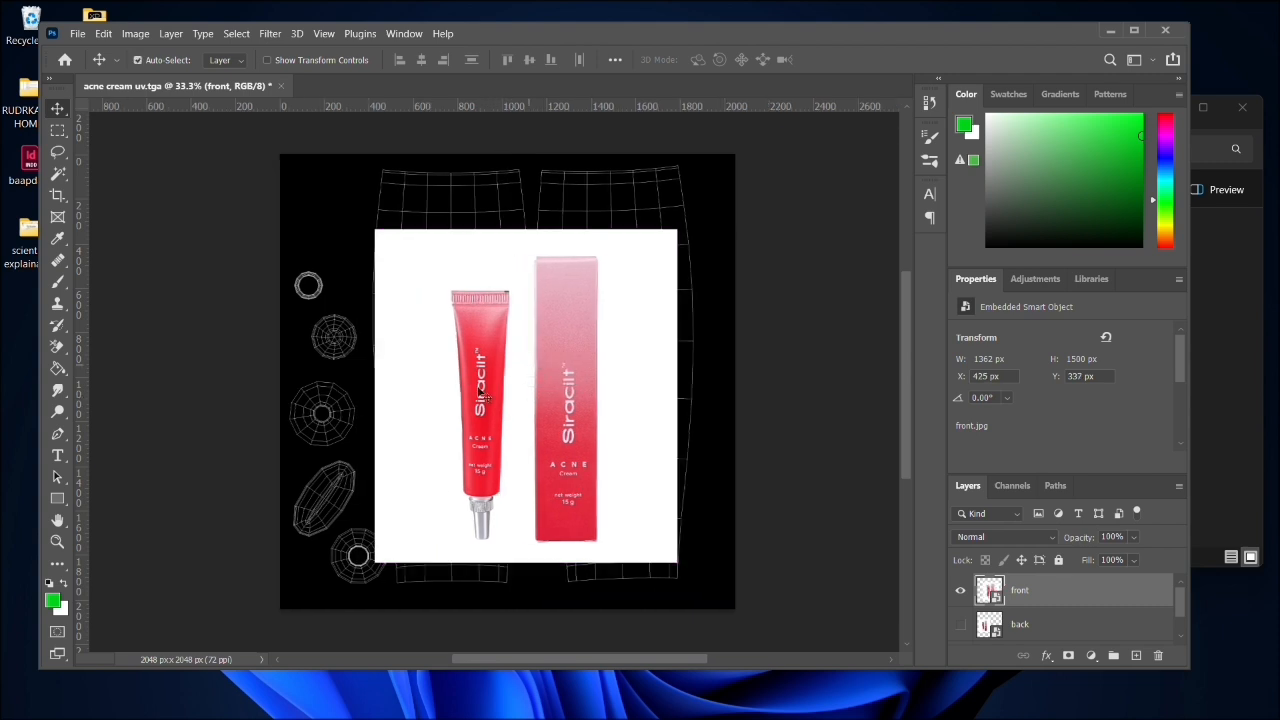
pyautogui.click(57, 130)
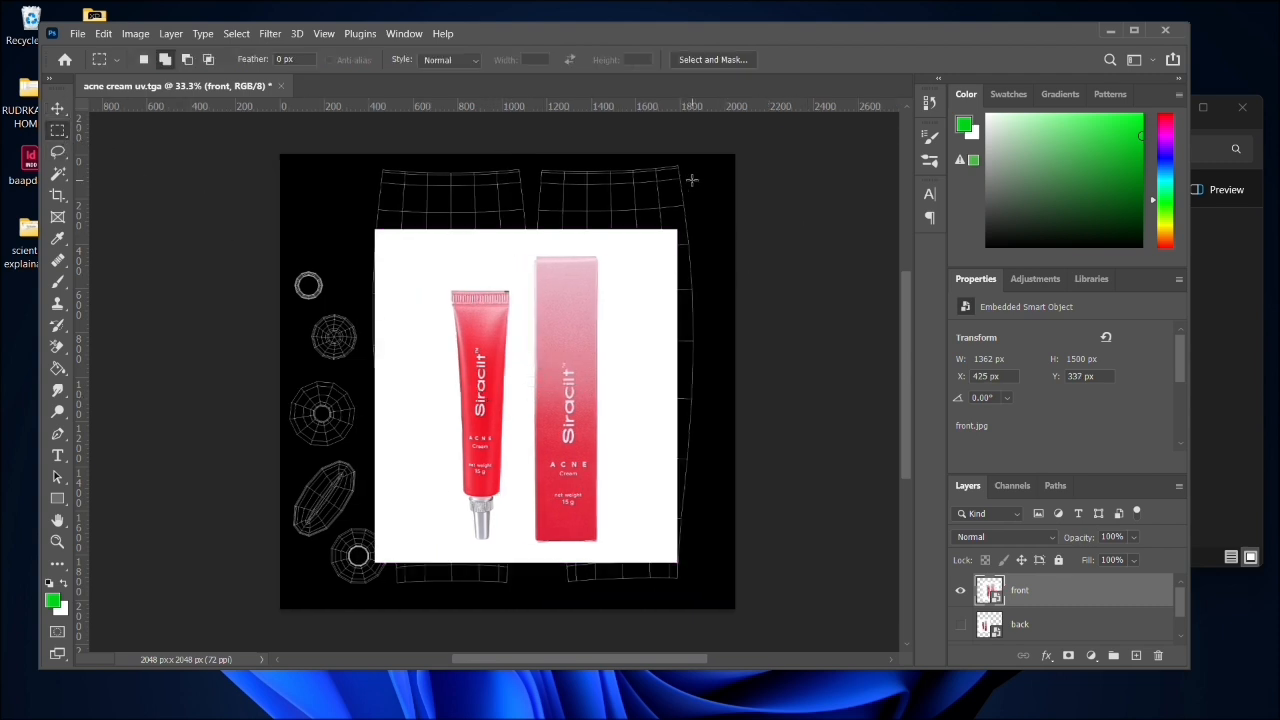
pyautogui.moveTo(696, 182); pyautogui.dragTo(523, 600)
# - Rasterize the front and back layers
pyautogui.rightClick(1048, 584)
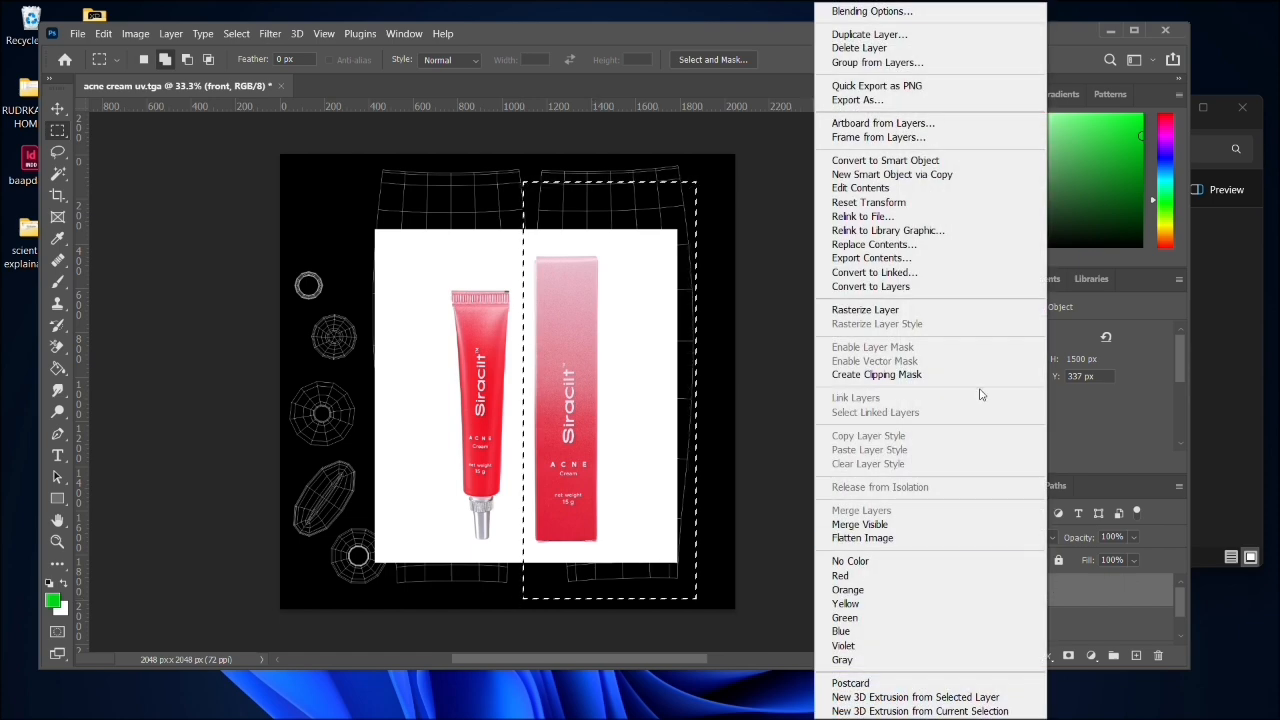
pyautogui.click(955, 310)
pyautogui.rightClick(1022, 624)
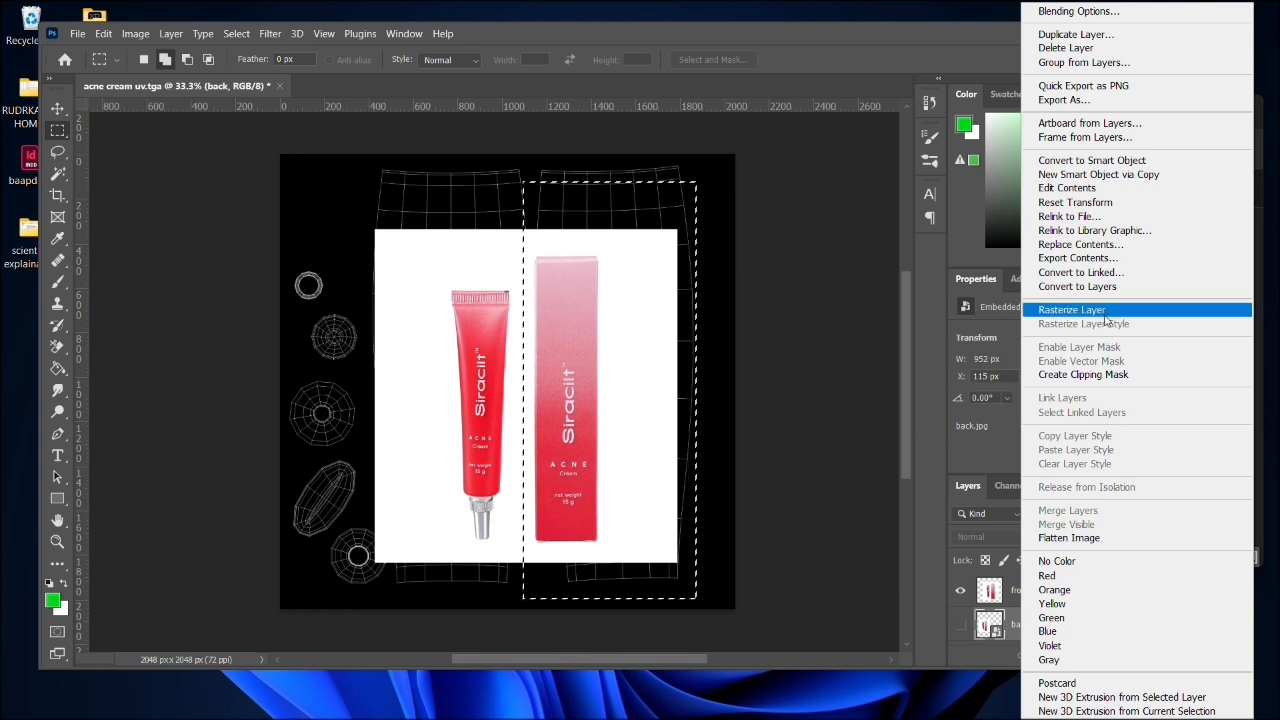
pyautogui.click(1072, 310)
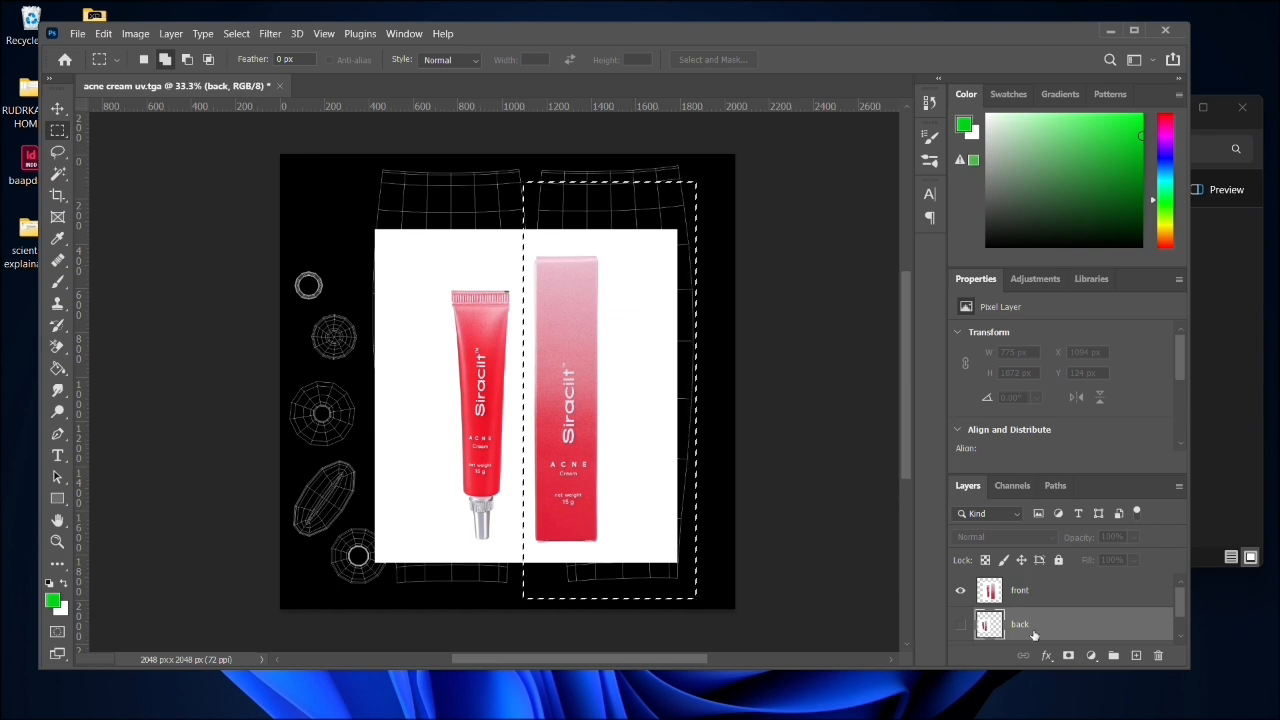
# - Delete the packaging box and the surplus white areas around the tube from the front layer, and clear the selection
pyautogui.click(1035, 592)
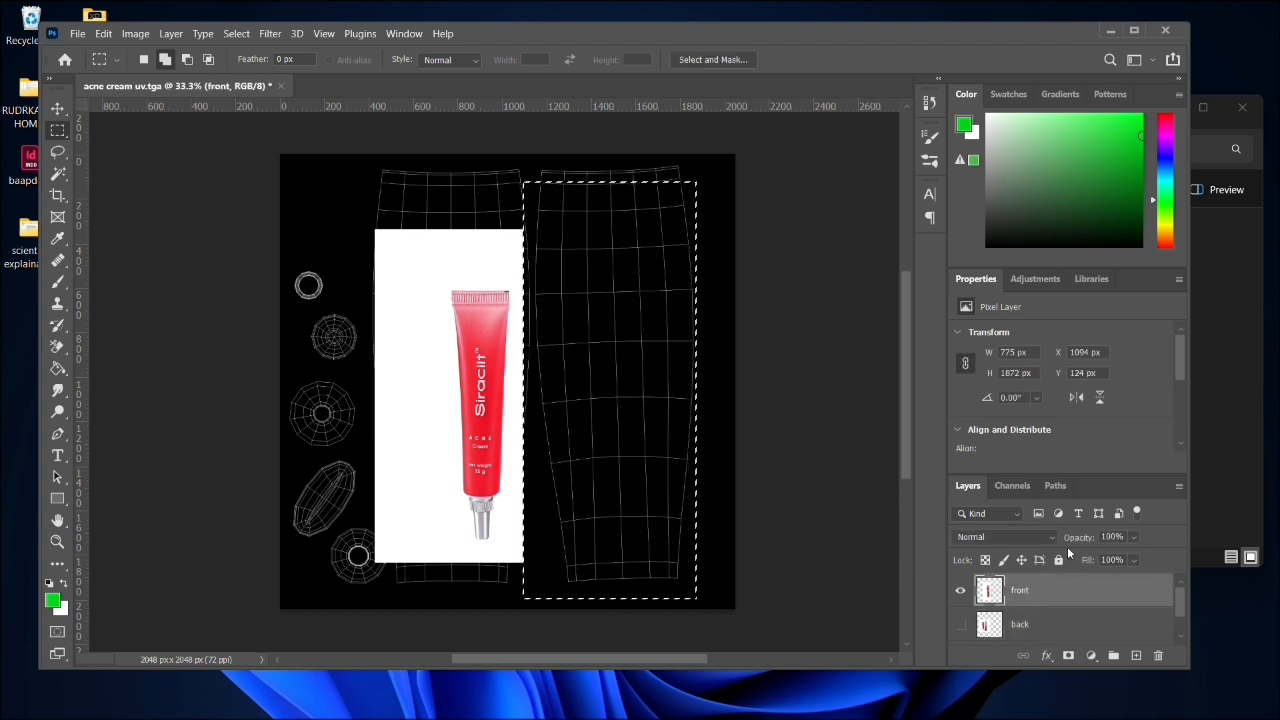
pyautogui.moveTo(307, 155); pyautogui.dragTo(444, 595)
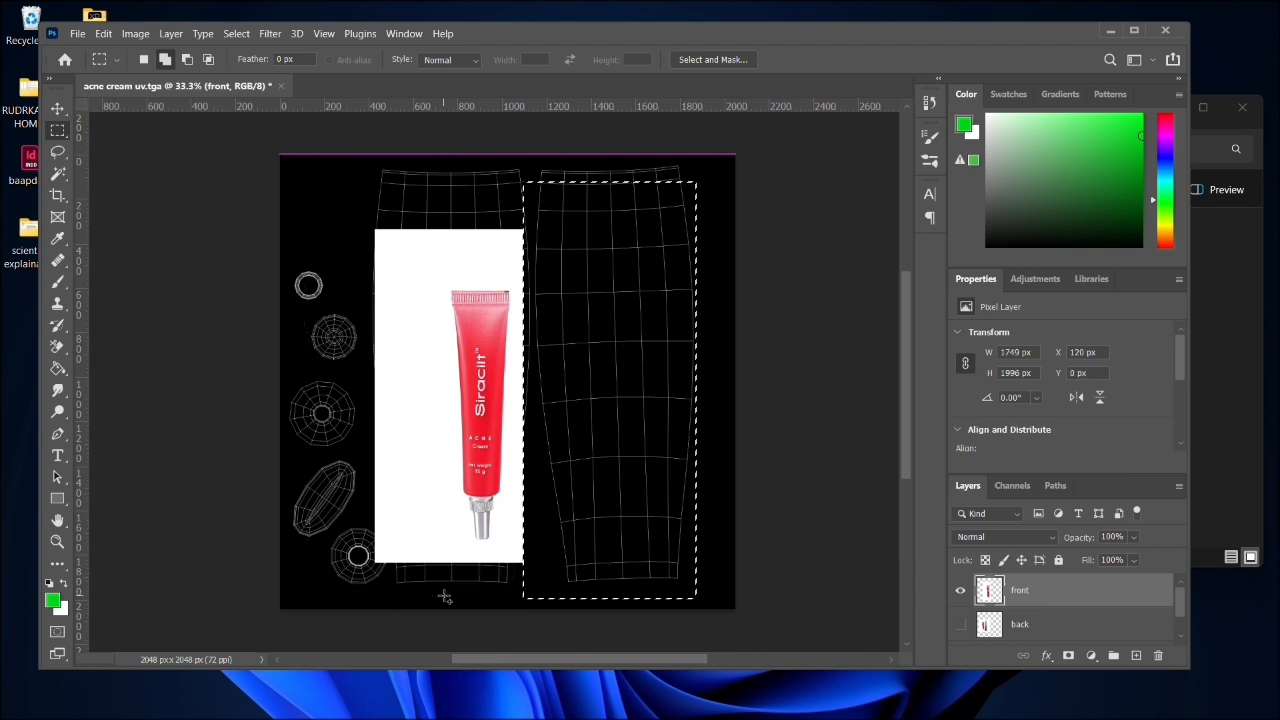
pyautogui.press('Delete')
pyautogui.moveTo(410, 182); pyautogui.dragTo(558, 265)
pyautogui.press('Delete')
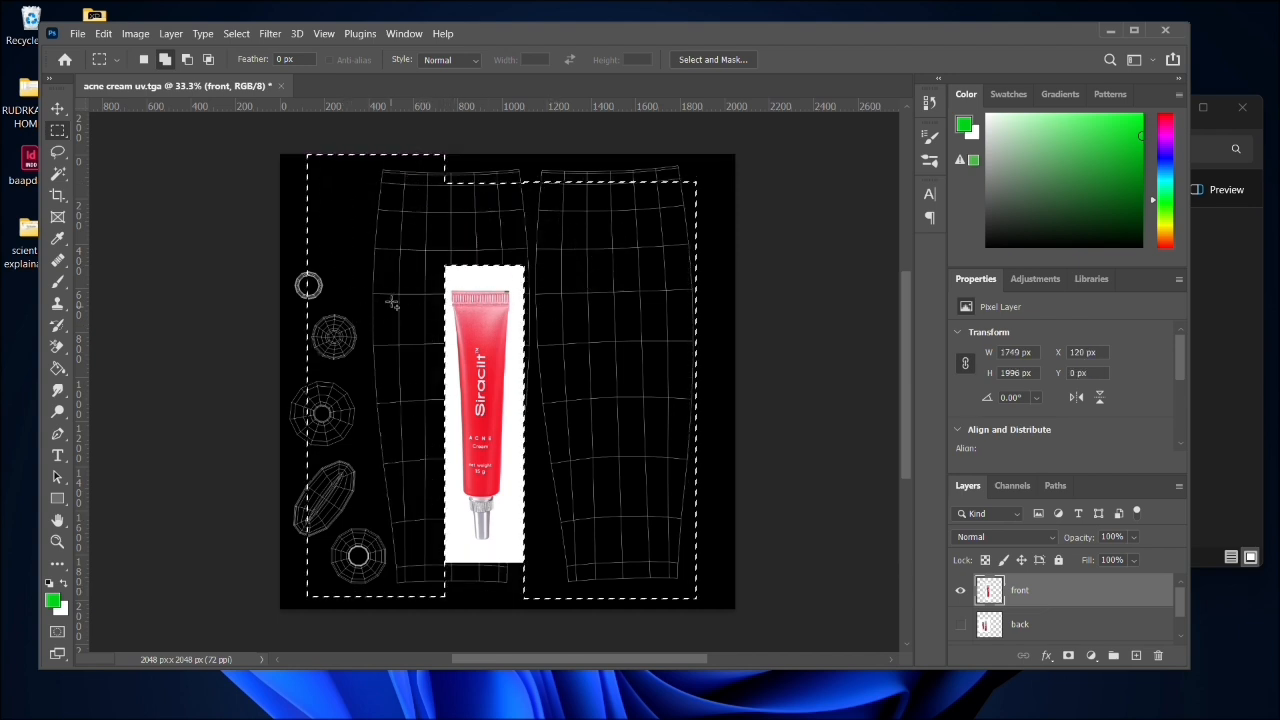
pyautogui.moveTo(389, 221); pyautogui.dragTo(544, 288)
pyautogui.press('Delete')
pyautogui.moveTo(409, 536); pyautogui.dragTo(565, 597)
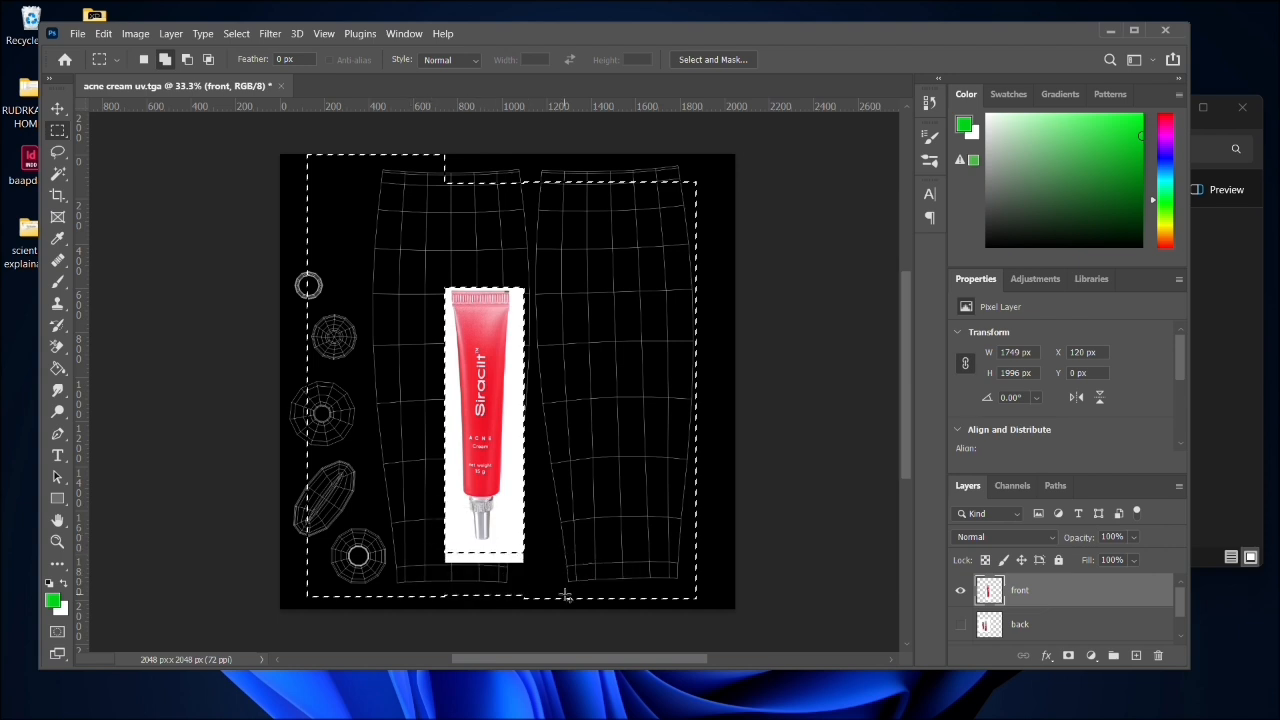
pyautogui.press('Delete')
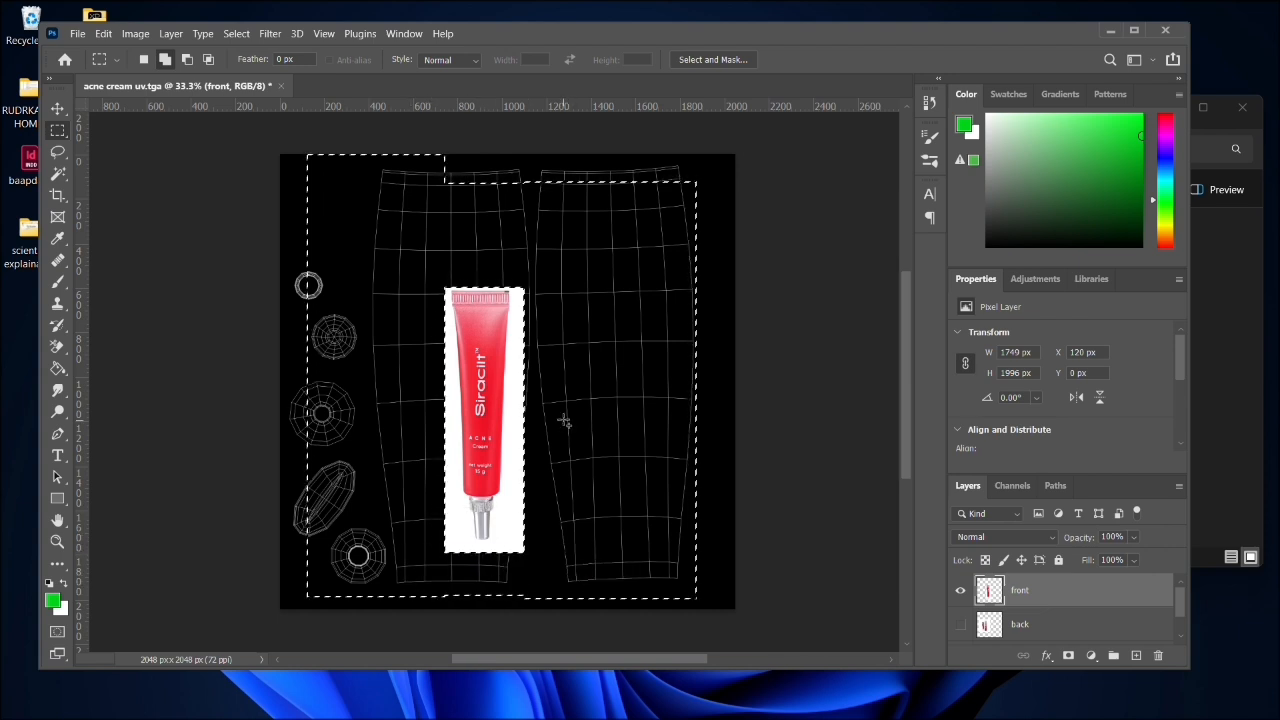
pyautogui.hotkey('ctrl', 'd')
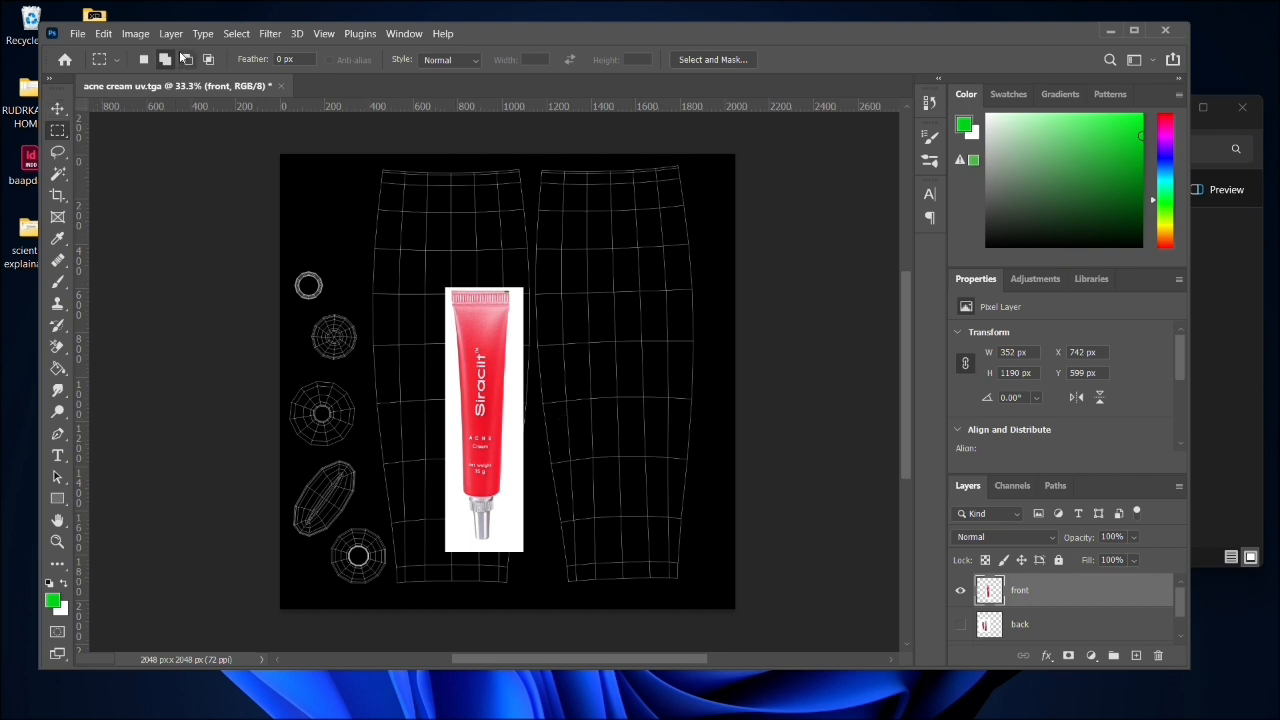
# - Try an automatic subject selection of the tube on the front layer and inspect its outline up close
pyautogui.click(236, 34)
pyautogui.click(262, 219)
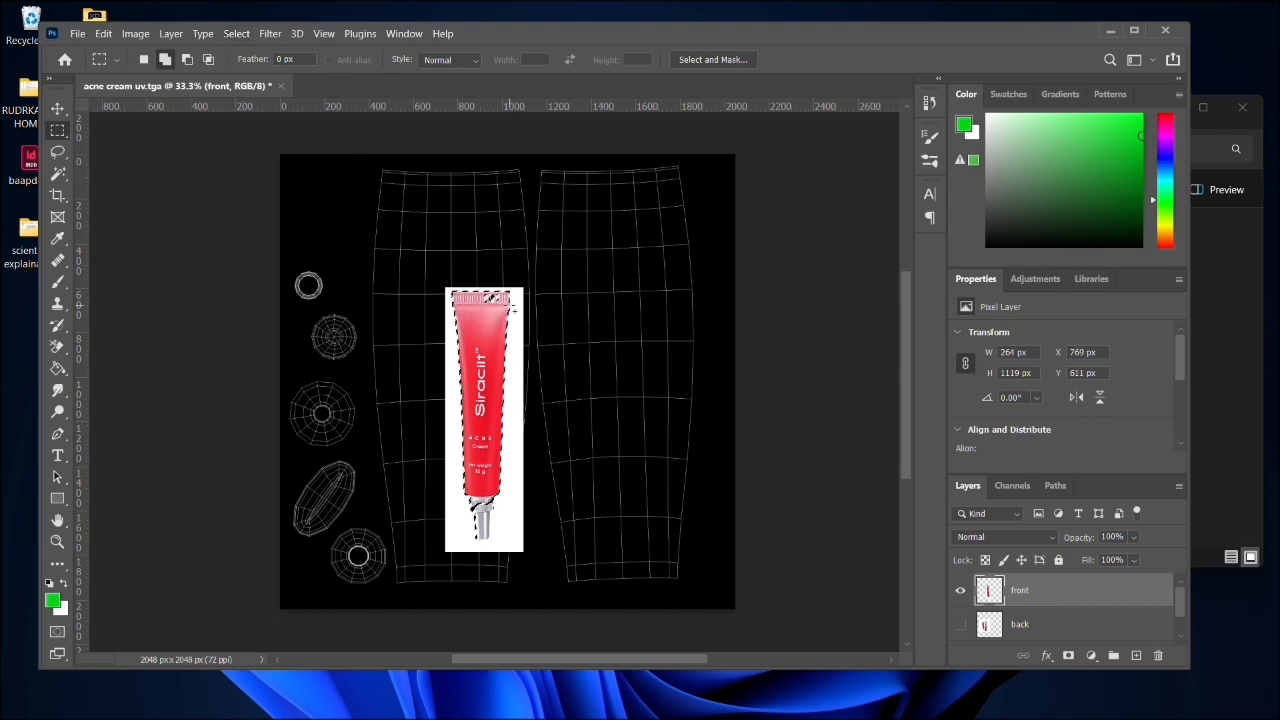
pyautogui.scroll(3, 518, 314)
pyautogui.scroll(2, 517, 313)
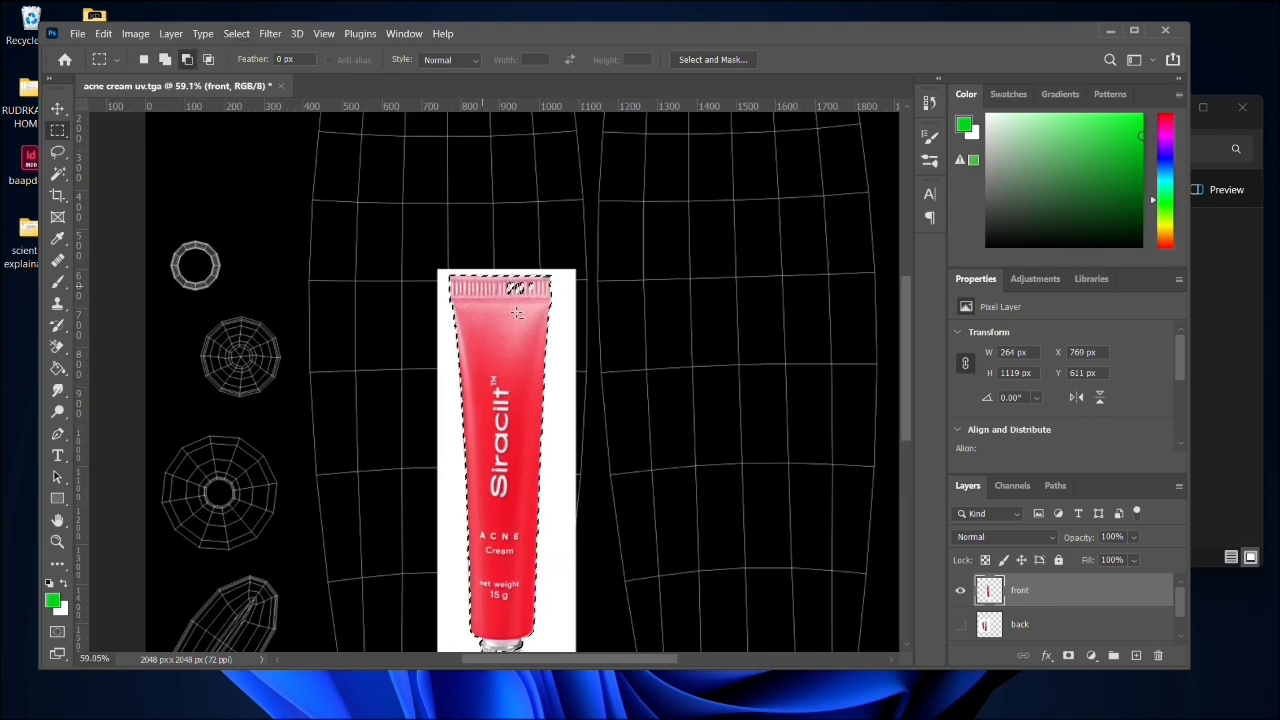
pyautogui.moveTo(904, 349); pyautogui.dragTo(906, 383)
# - Clear the subject selection and try Magic Wand selections at tolerance 32 on the tube's red surface and white background
pyautogui.click(58, 173)
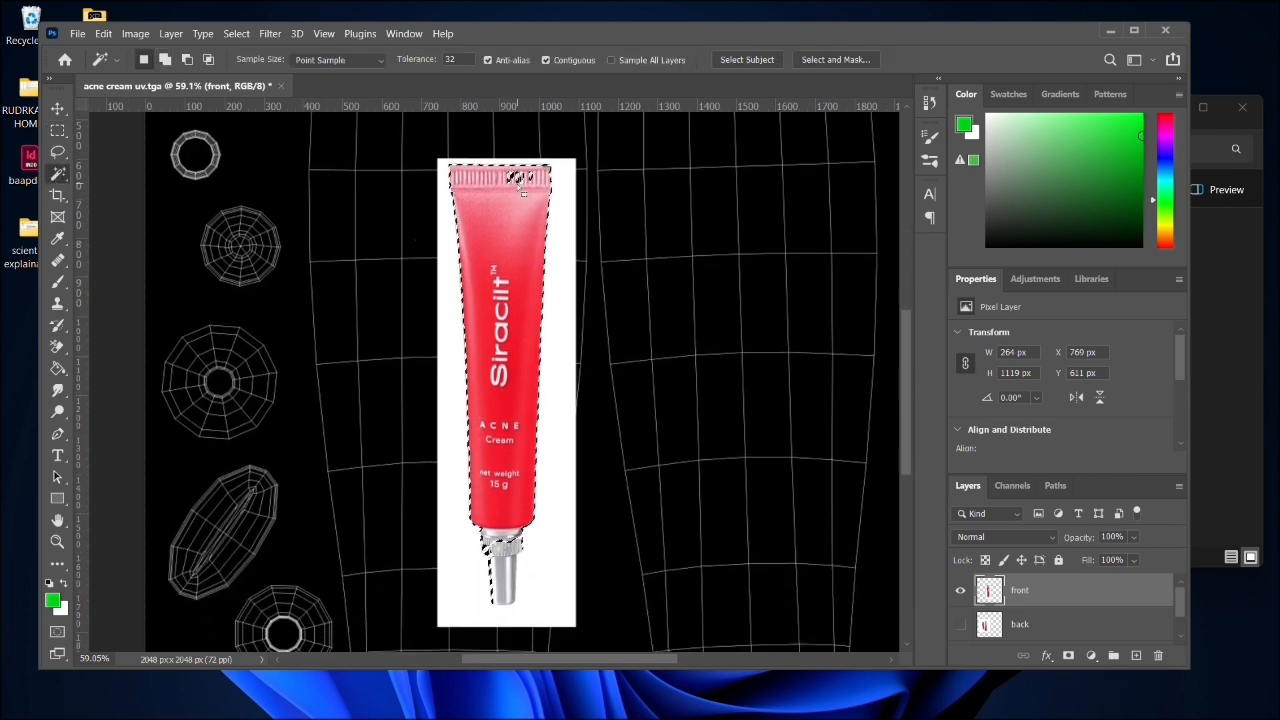
pyautogui.hotkey('ctrl', 'd')
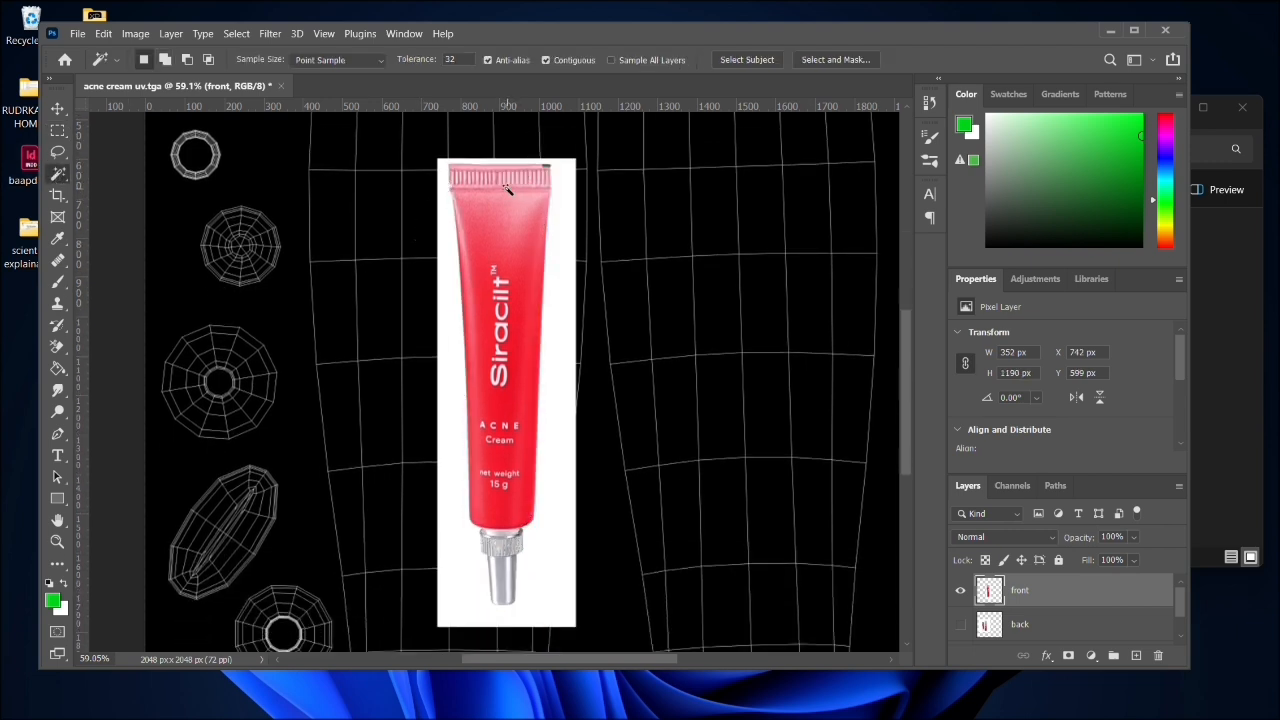
pyautogui.keyDown('shift'); pyautogui.click(507, 233); pyautogui.keyUp('shift')
pyautogui.keyDown('shift'); pyautogui.click(509, 200); pyautogui.keyUp('shift')
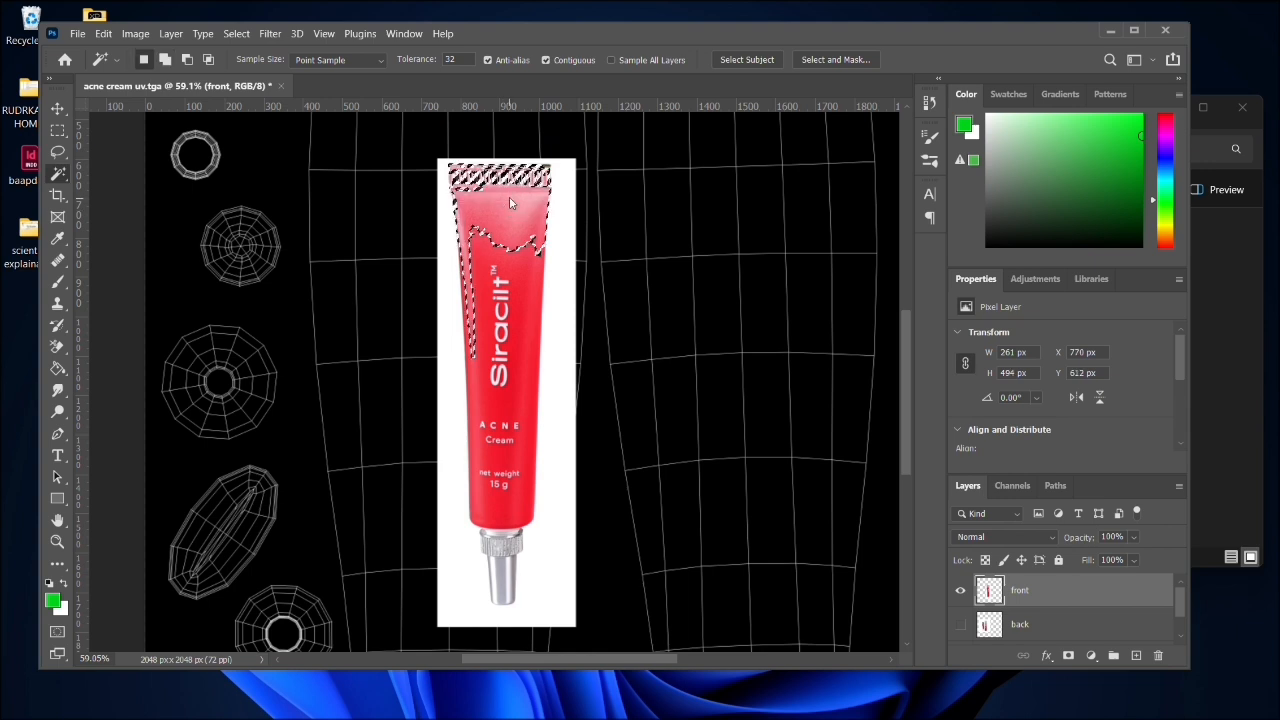
pyautogui.keyDown('shift'); pyautogui.click(529, 180); pyautogui.keyUp('shift')
pyautogui.keyDown('shift'); pyautogui.click(443, 184); pyautogui.keyUp('shift')
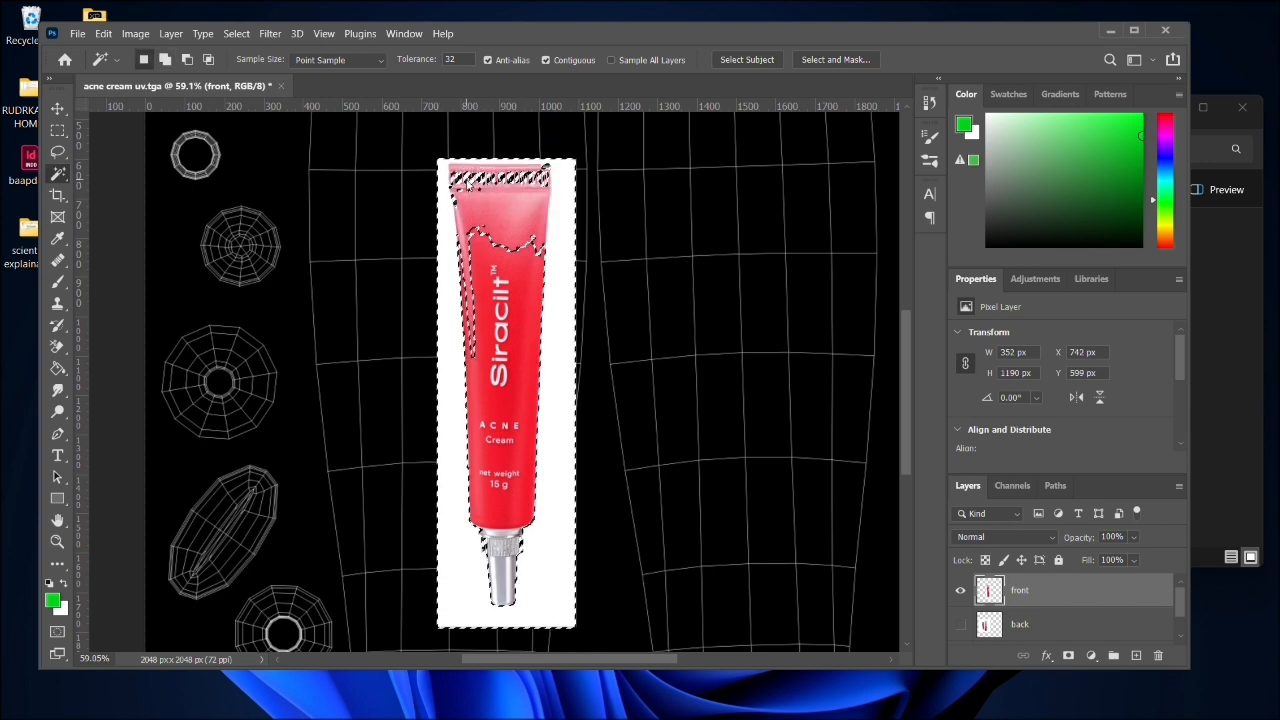
pyautogui.click(502, 293)
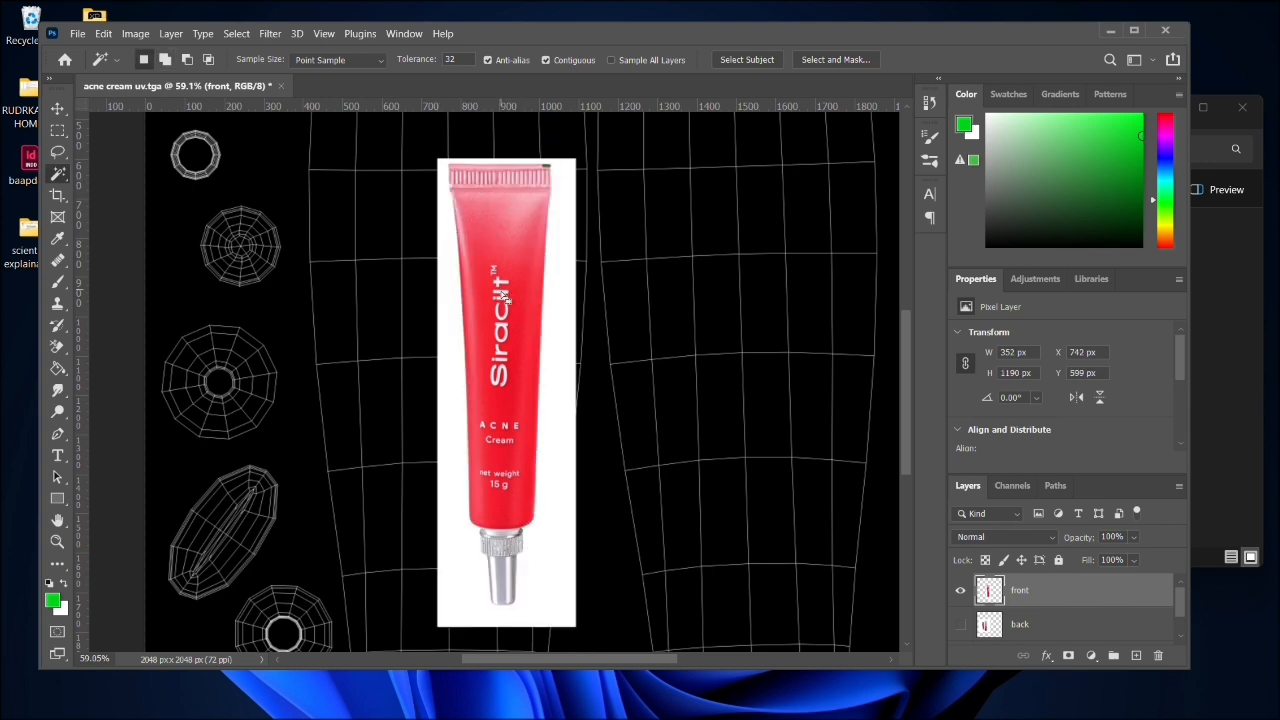
pyautogui.click(486, 236)
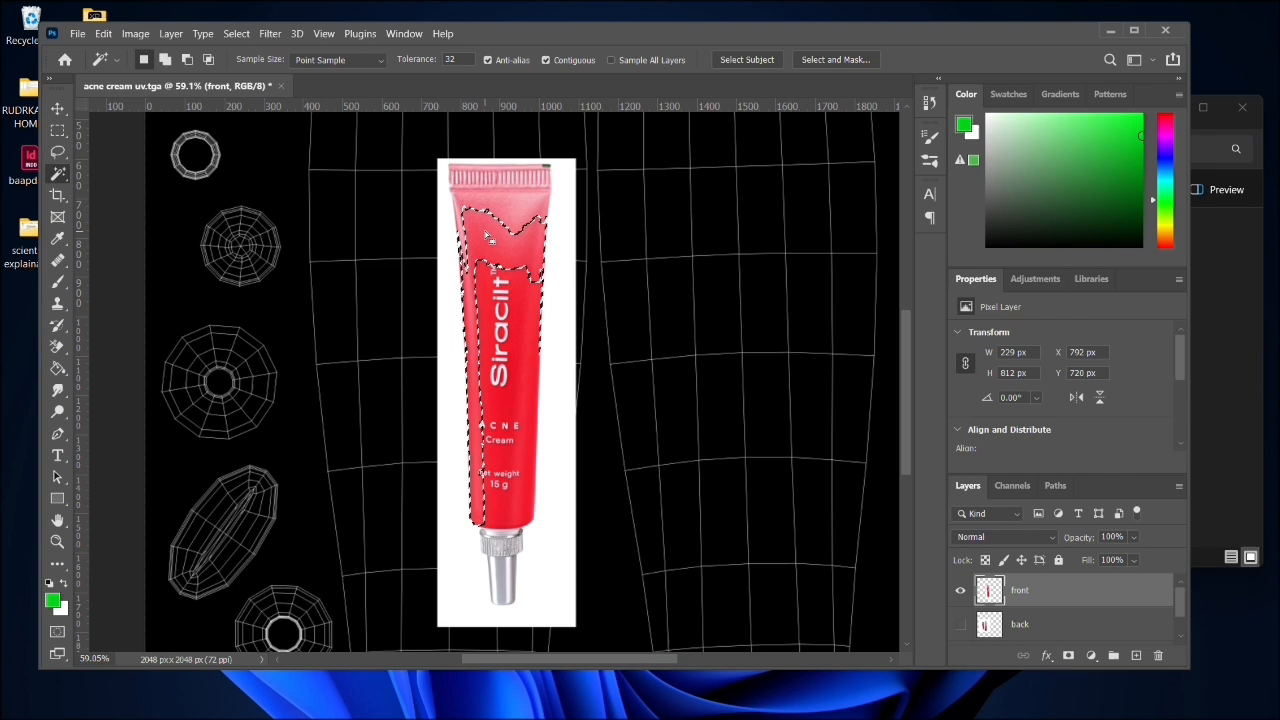
pyautogui.click(570, 240)
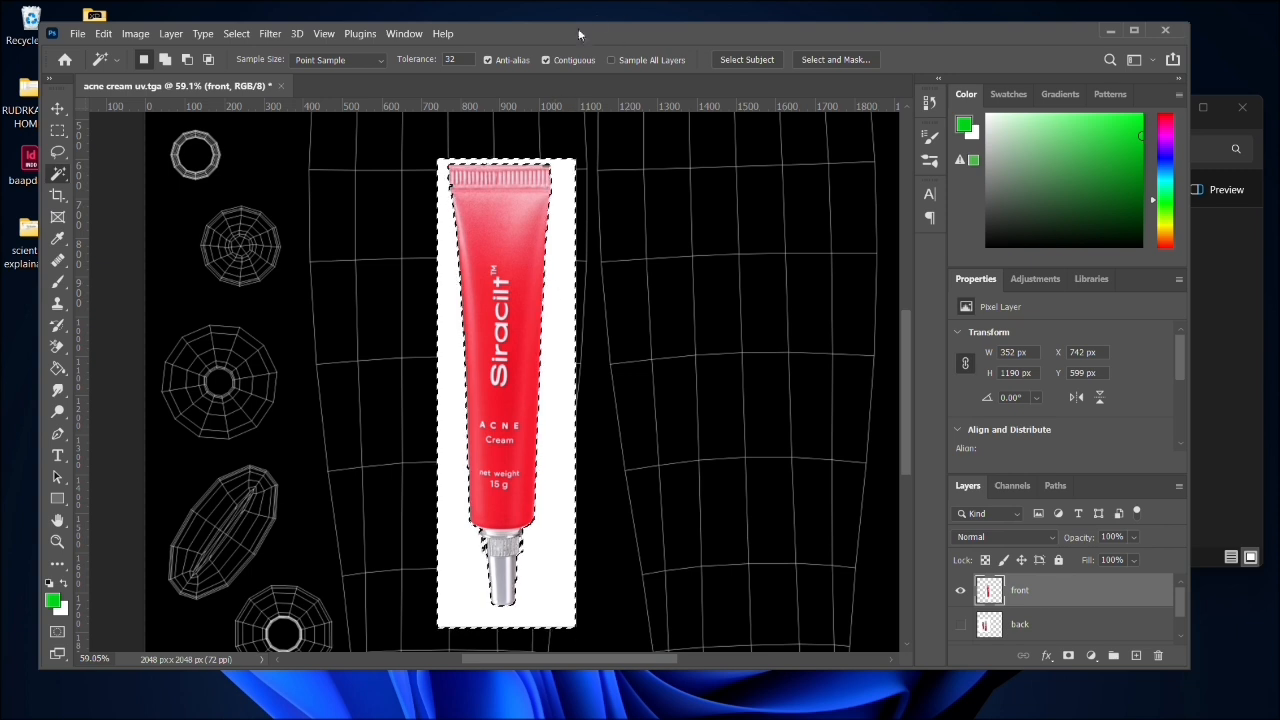
pyautogui.hotkey('ctrl', 'd')
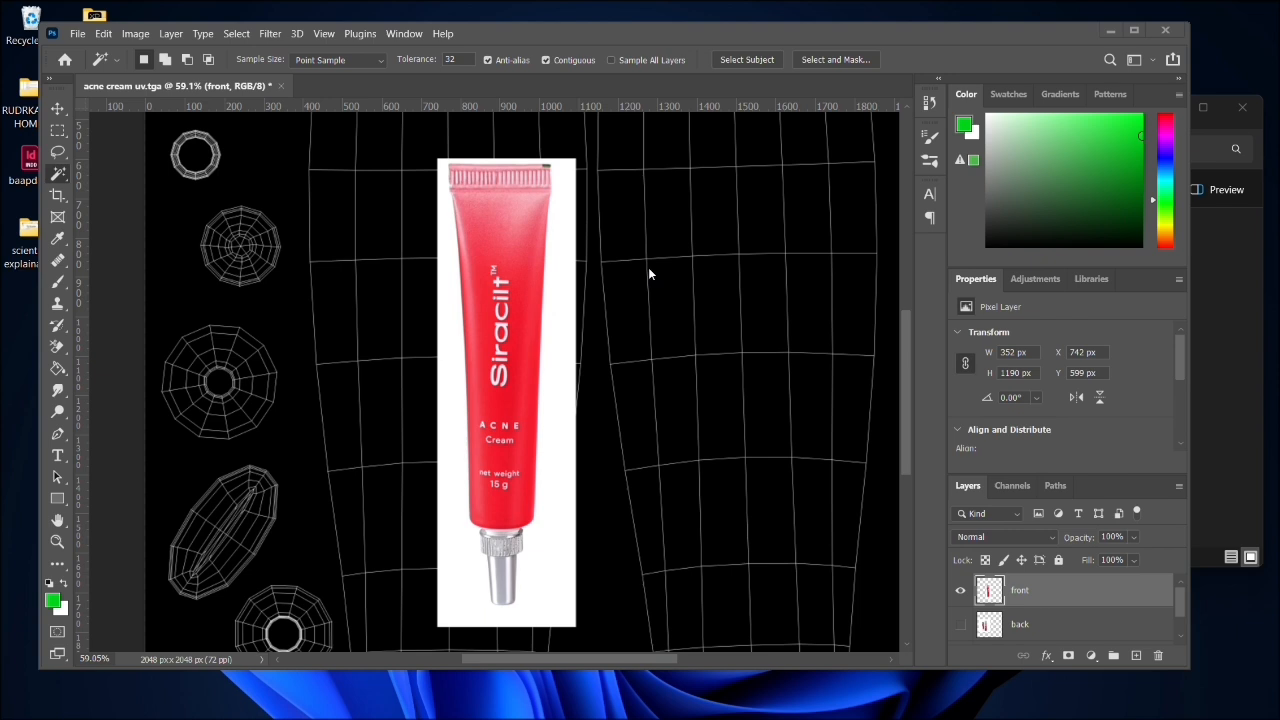
# - Select the white background around the tube on the front layer with the Magic Wand, delete it, and clear the selection
pyautogui.click(566, 318)
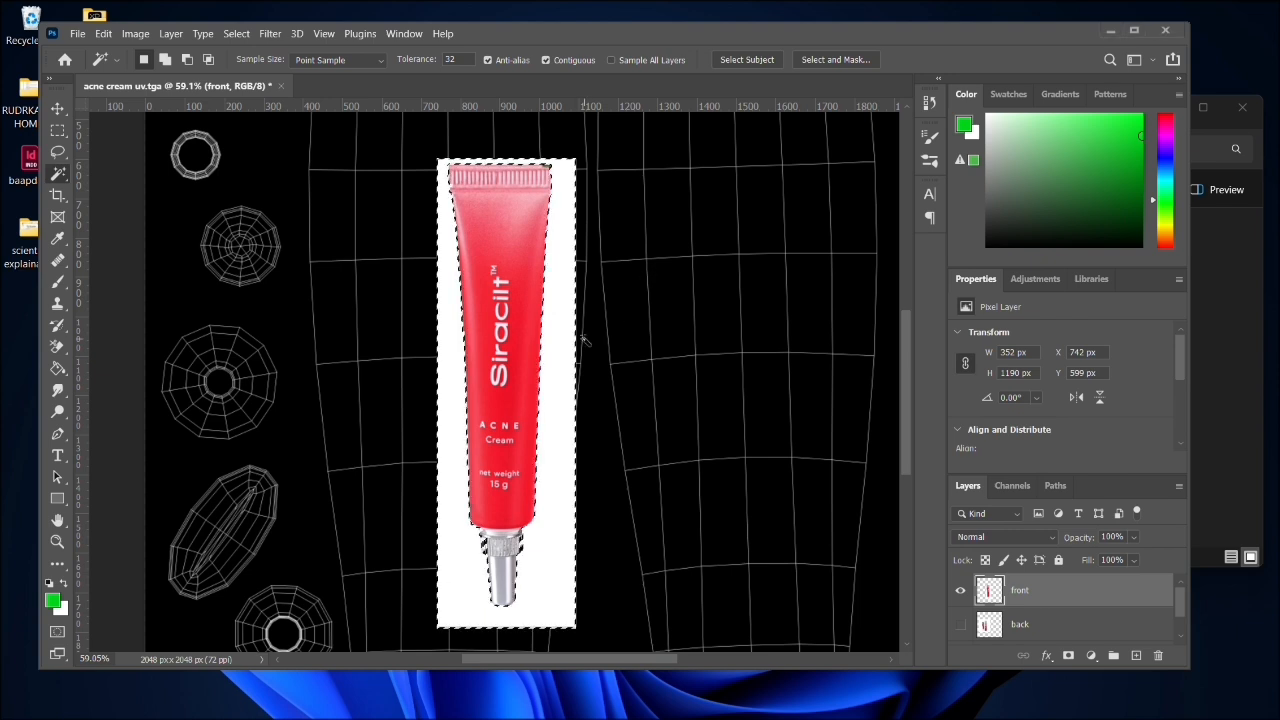
pyautogui.hotkey('ctrl', 'shift', 'i')
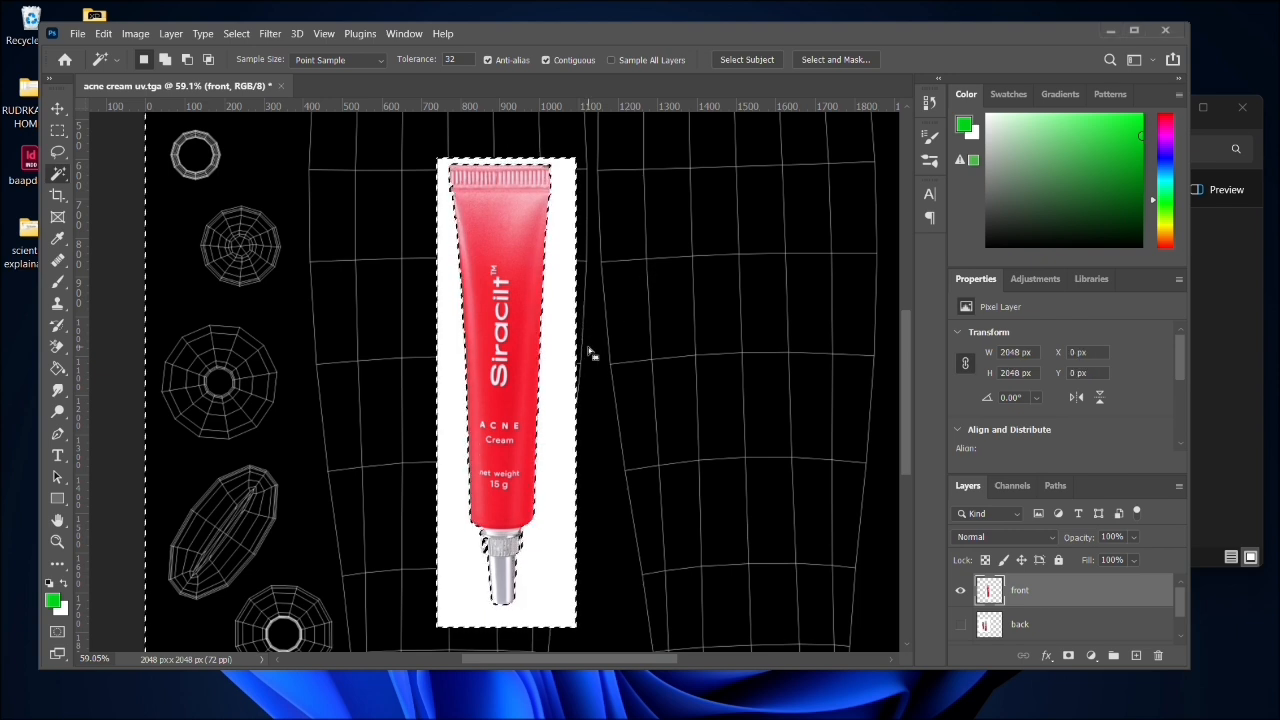
pyautogui.press('Delete')
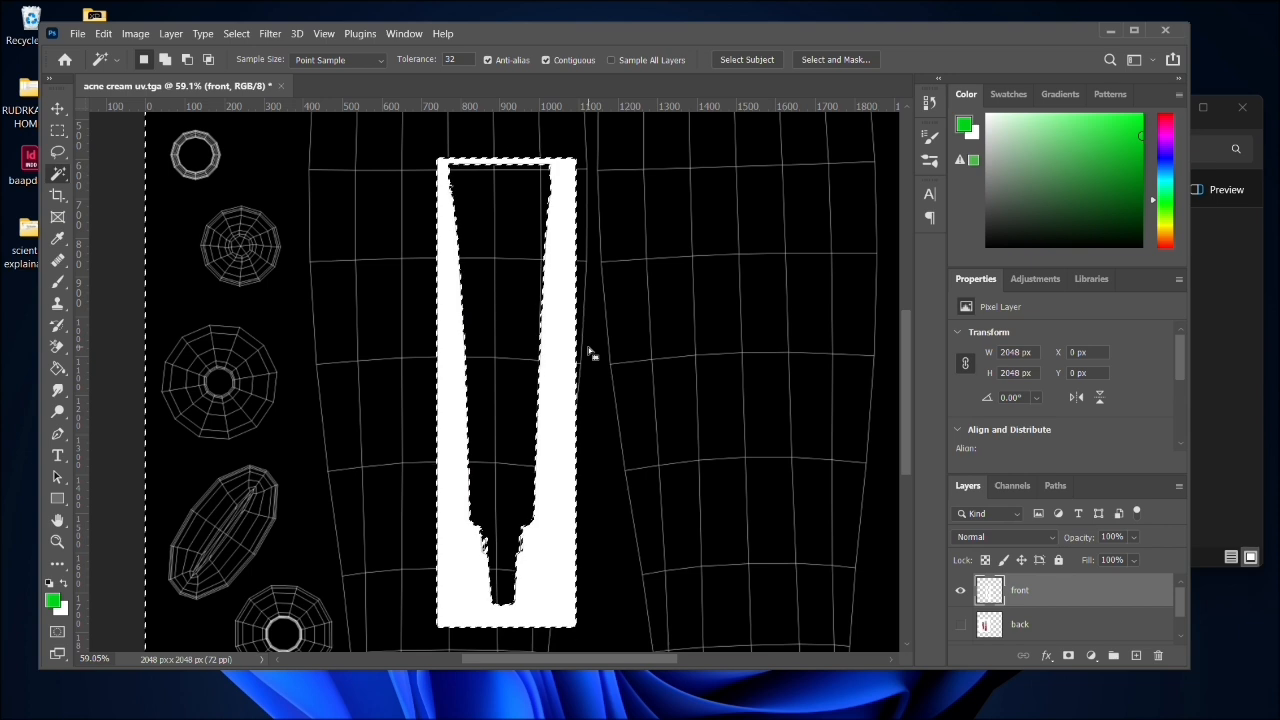
pyautogui.hotkey('ctrl', 'z')
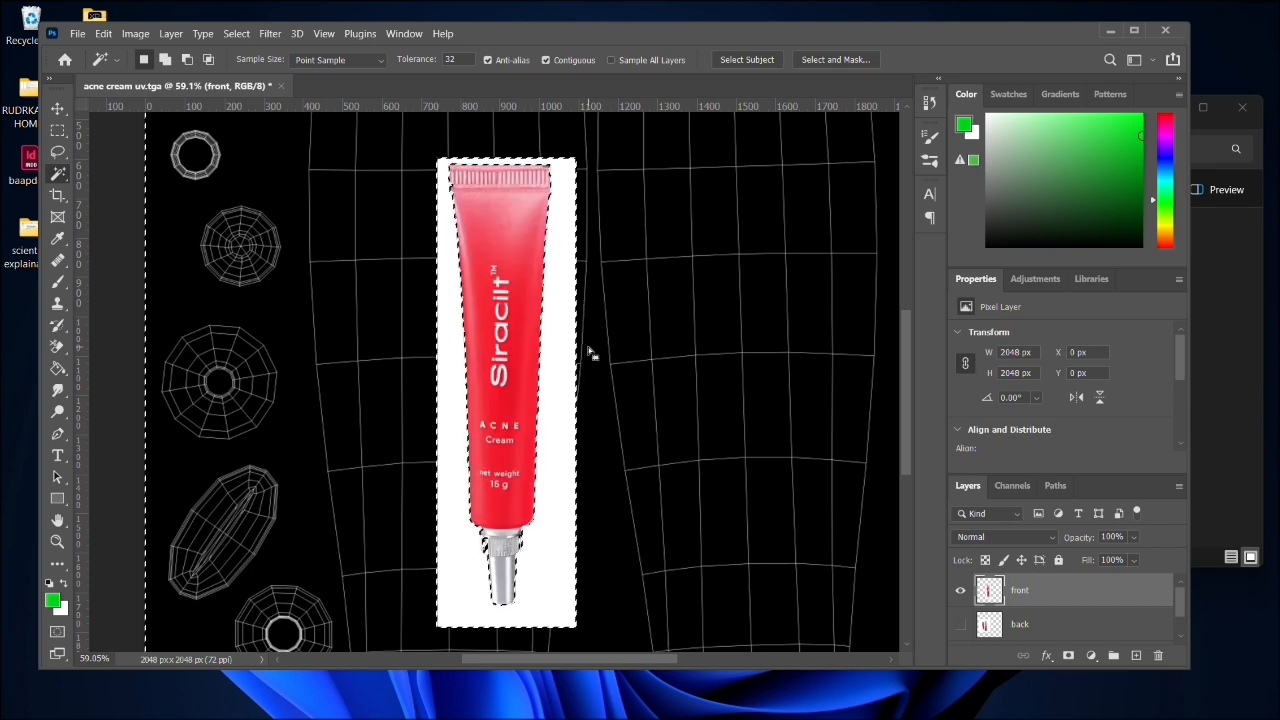
pyautogui.press('Delete')
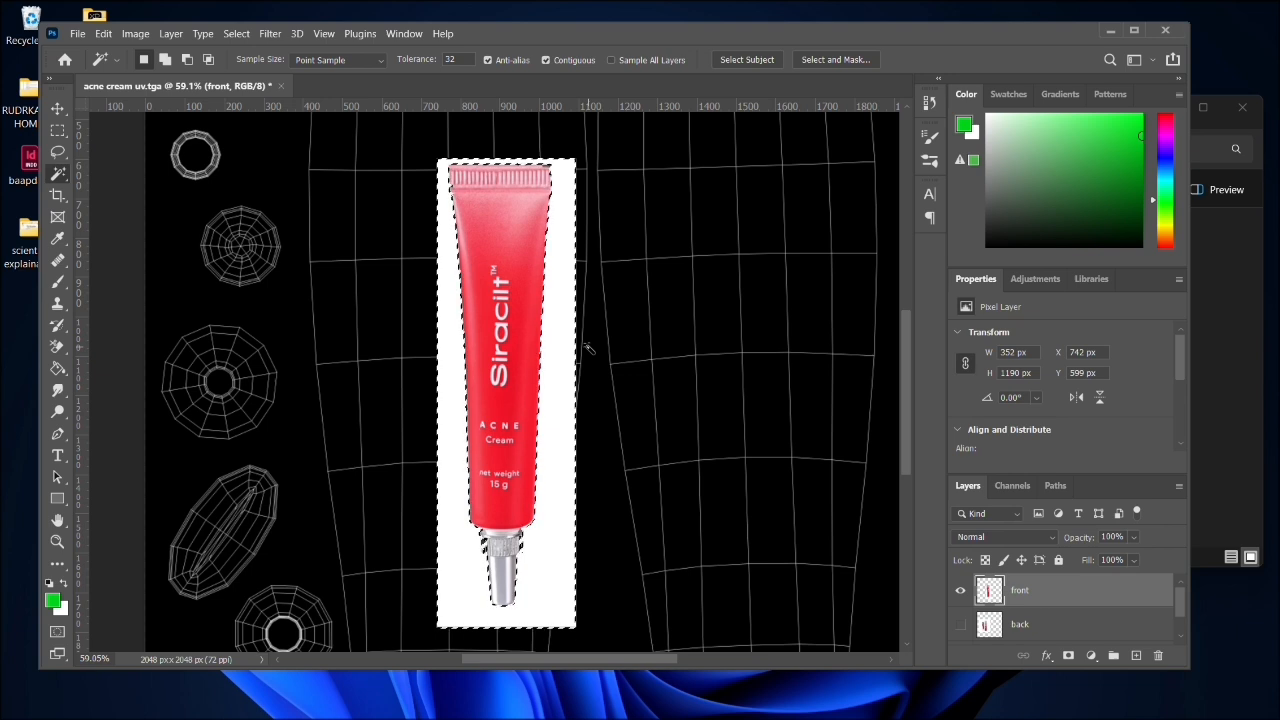
pyautogui.hotkey('ctrl', 'd')
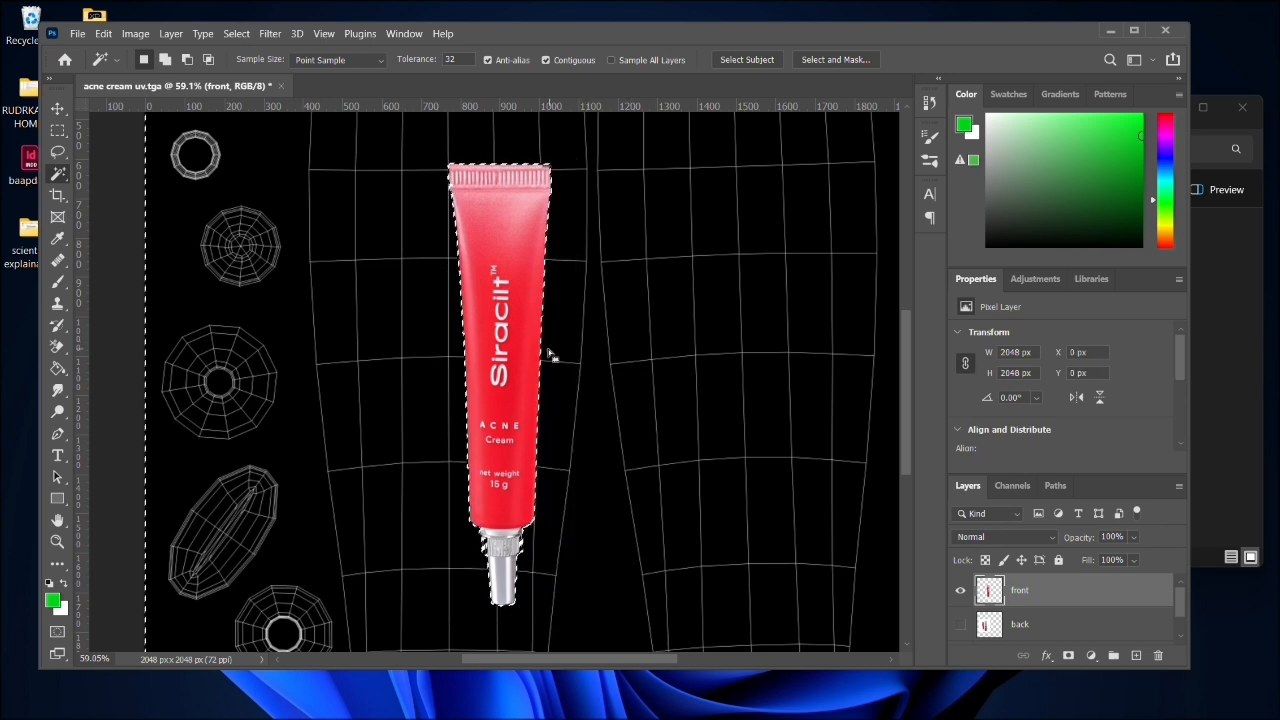
pyautogui.click(621, 342)
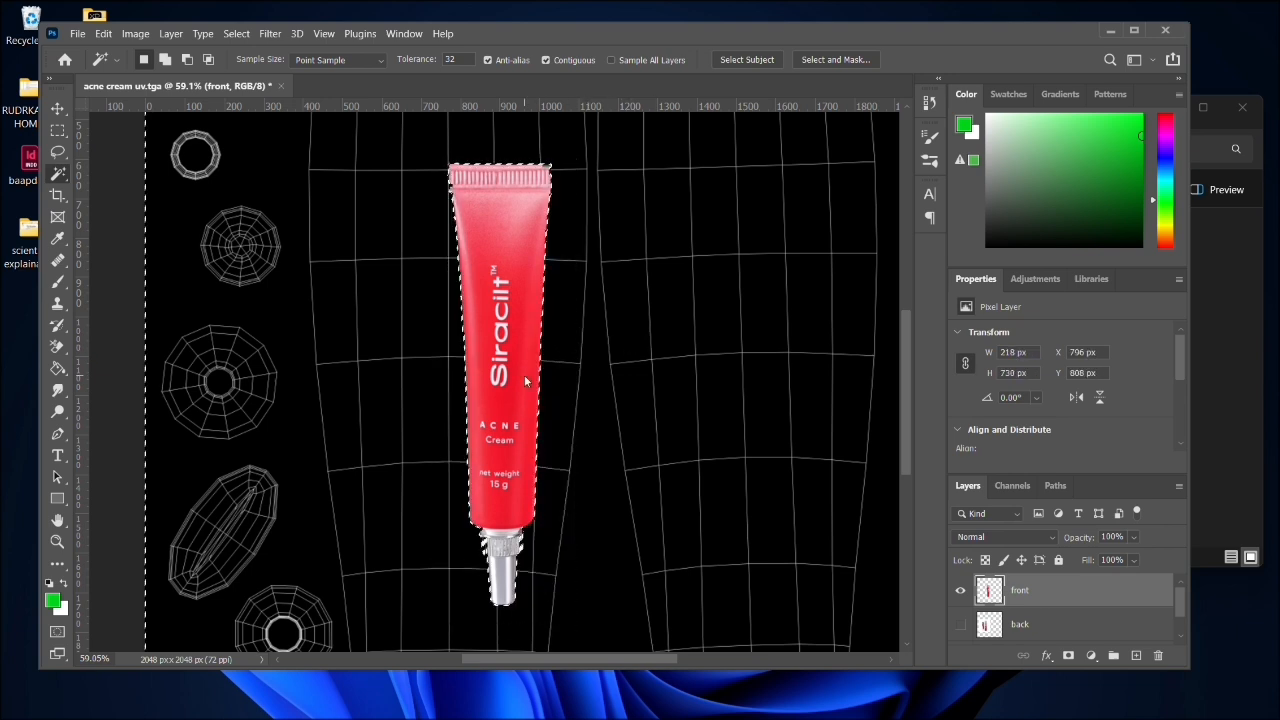
pyautogui.hotkey('ctrl', 'd')
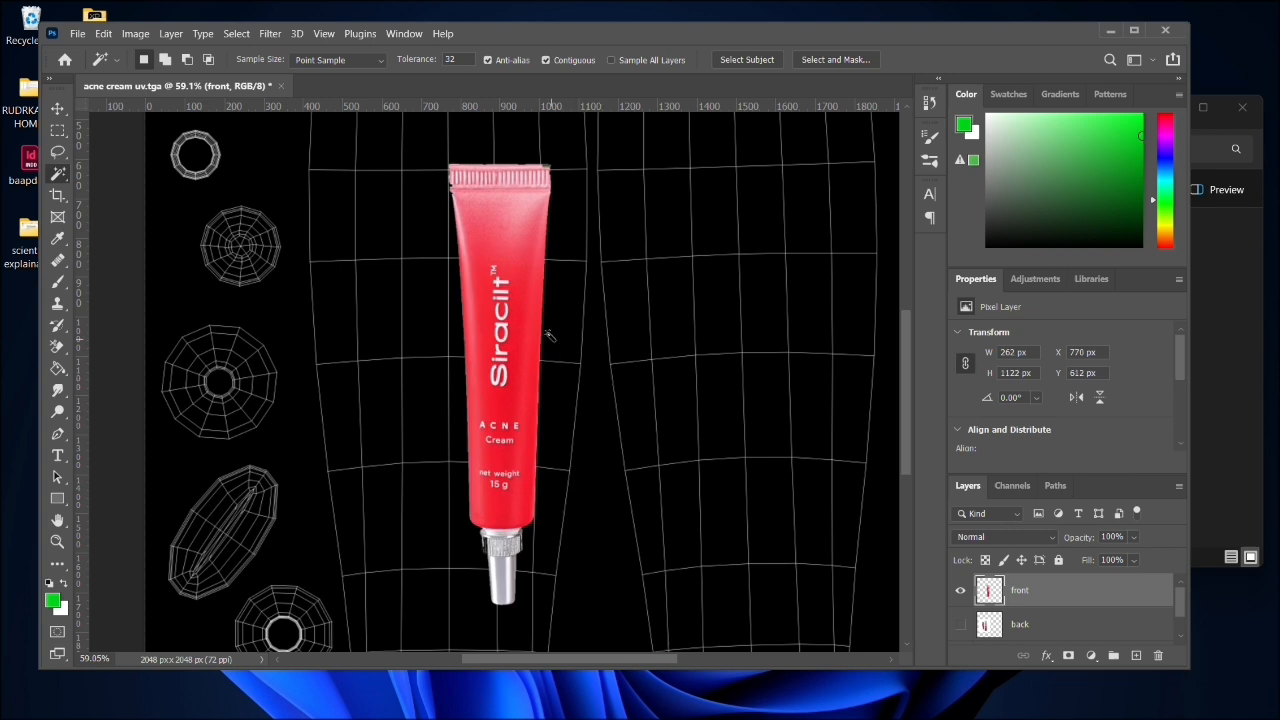
# - Move the cut-out front tube over the first tube body UV shell, to about X 641 px and Y 564 px
pyautogui.click(58, 109)
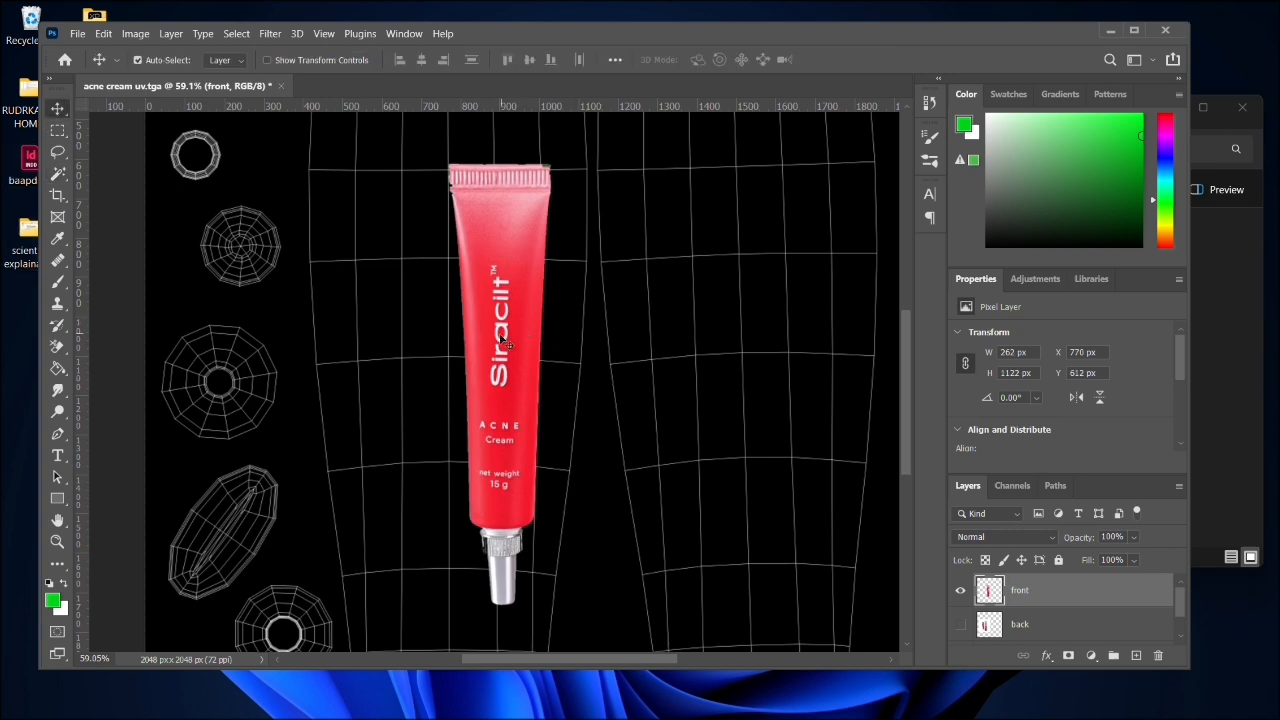
pyautogui.moveTo(505, 344); pyautogui.dragTo(427, 346)
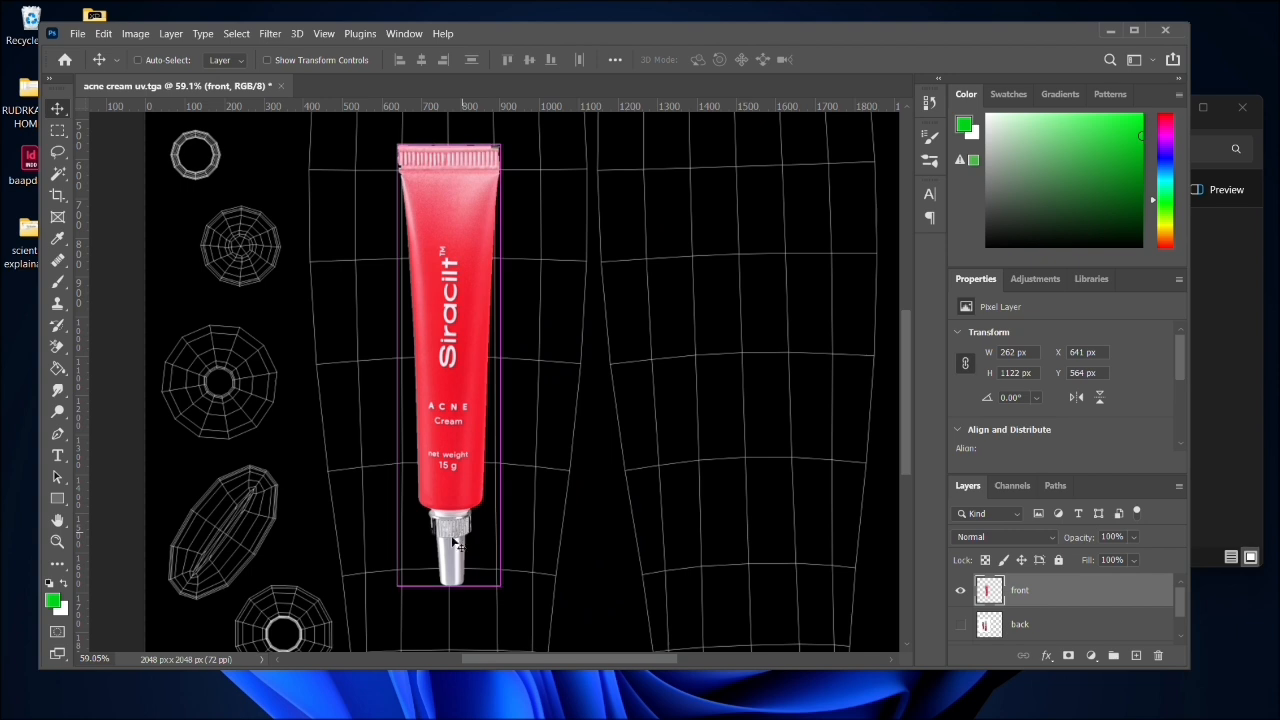
pyautogui.hscroll(-2, 425, 522)
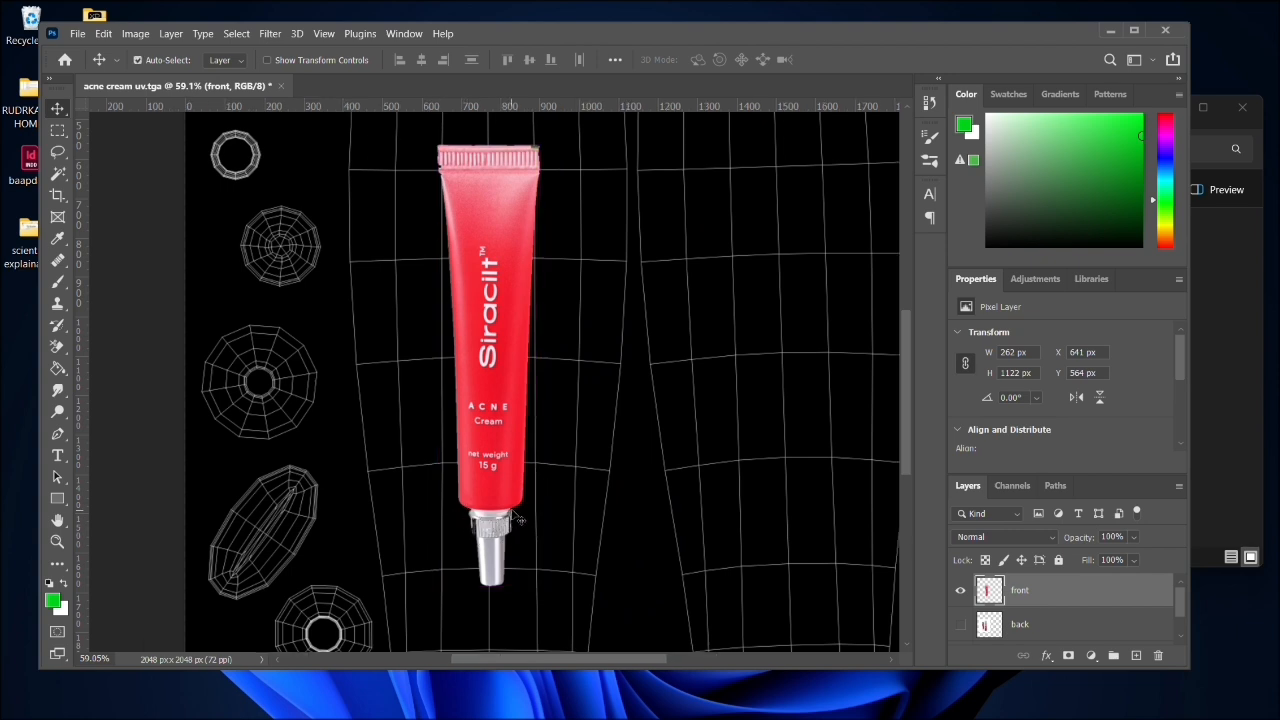
# - Use the Magic Wand to delete matching pixels of the silver nozzle and select part of its ribbed collar
pyautogui.click(58, 173)
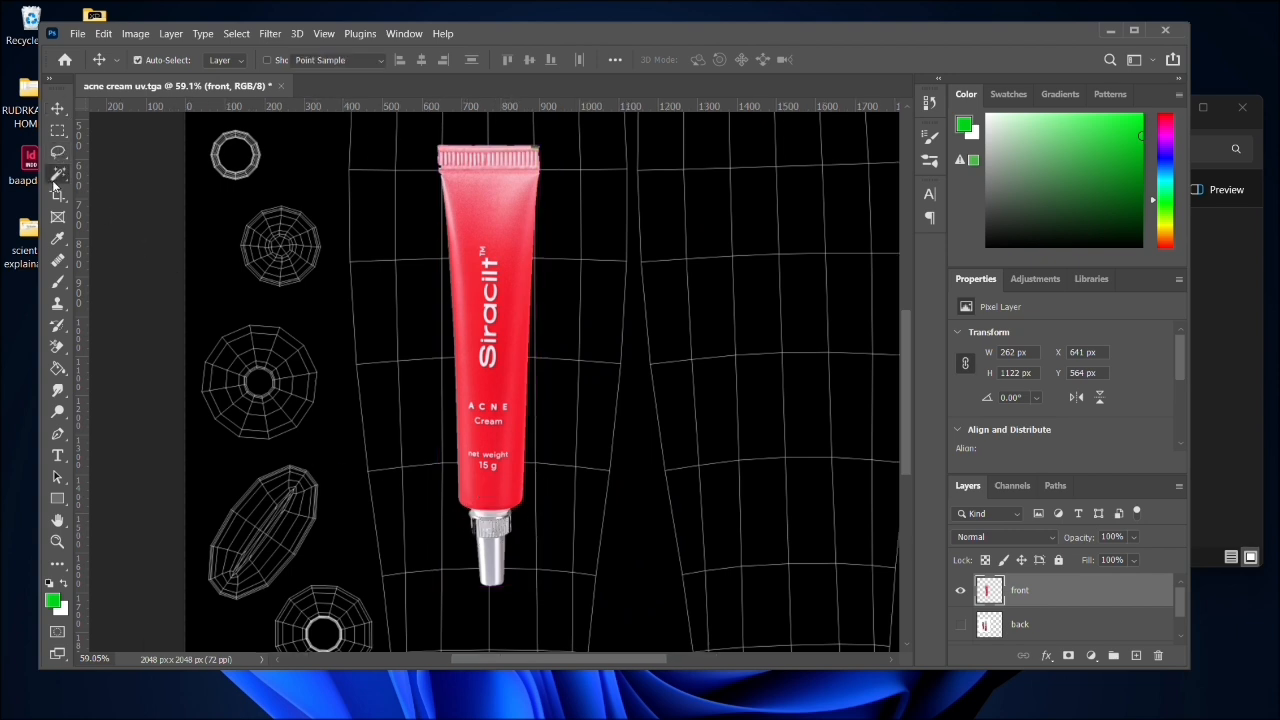
pyautogui.click(494, 565)
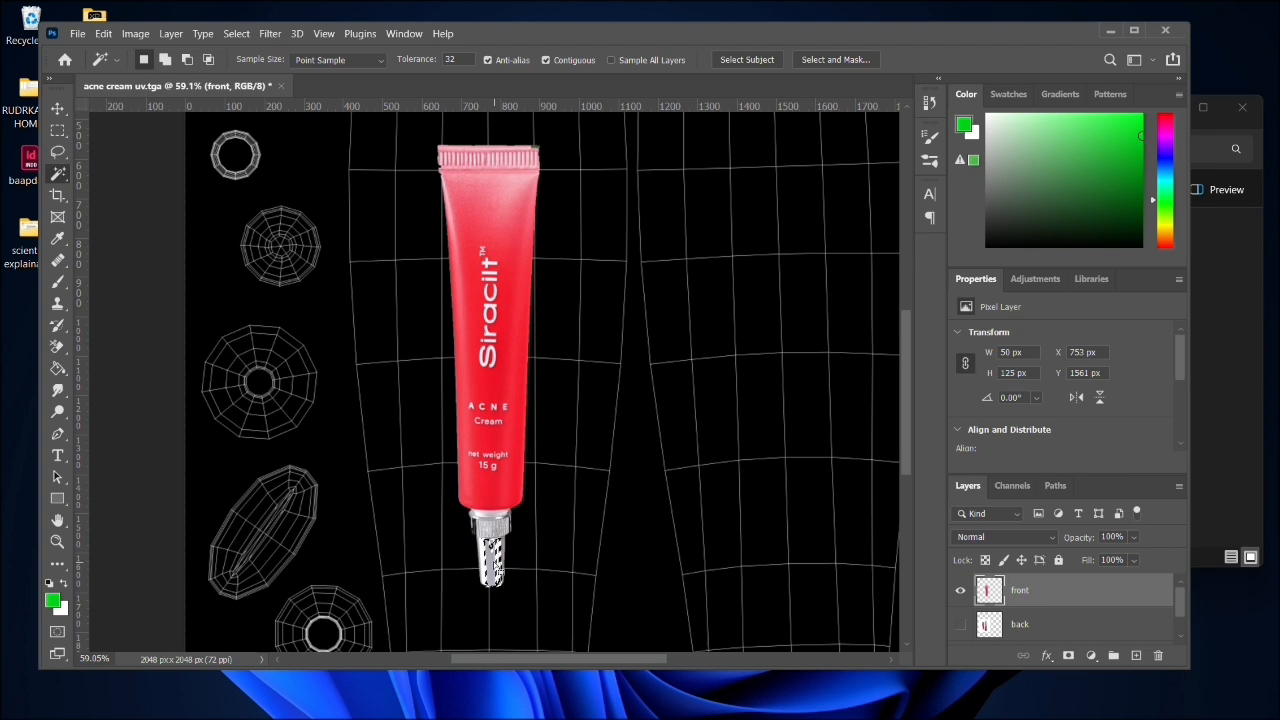
pyautogui.click(497, 530)
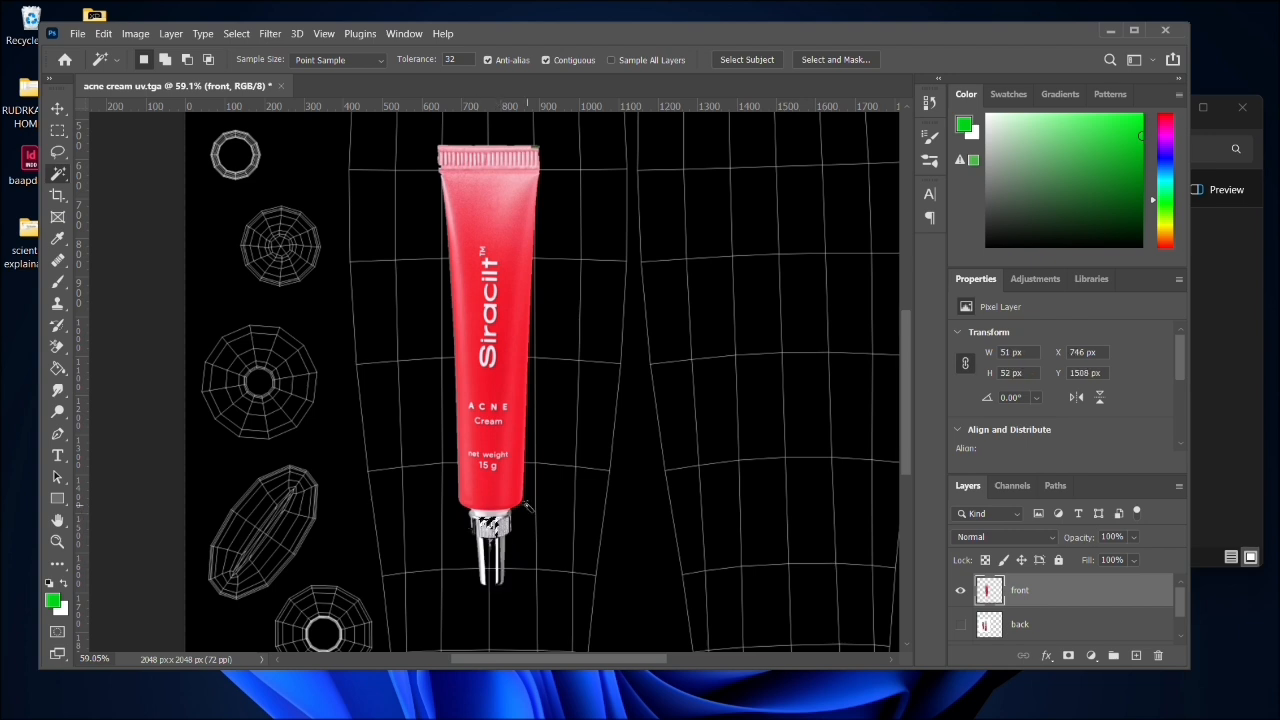
# - Try to outline the silver nozzle and collar below the red tube body with the Magnetic Lasso
pyautogui.hscroll(-2, 527, 503)
pyautogui.scroll(3, 533, 506)
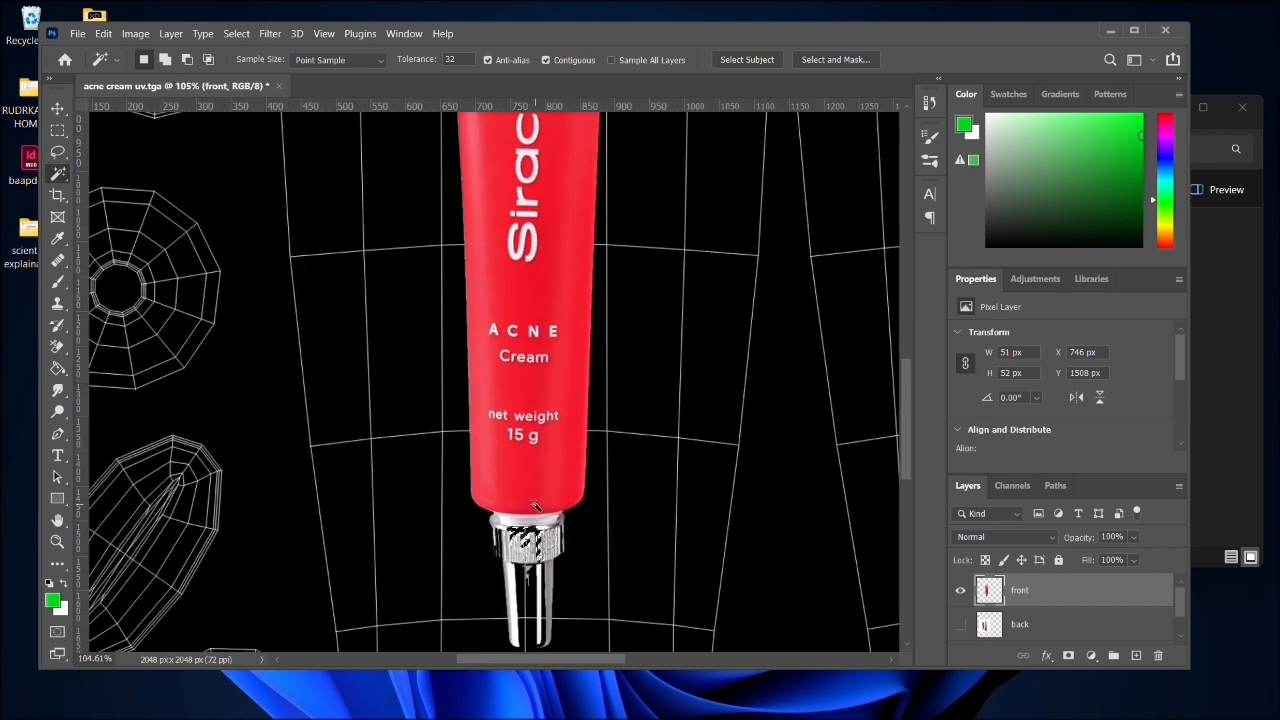
pyautogui.scroll(1, 568, 485)
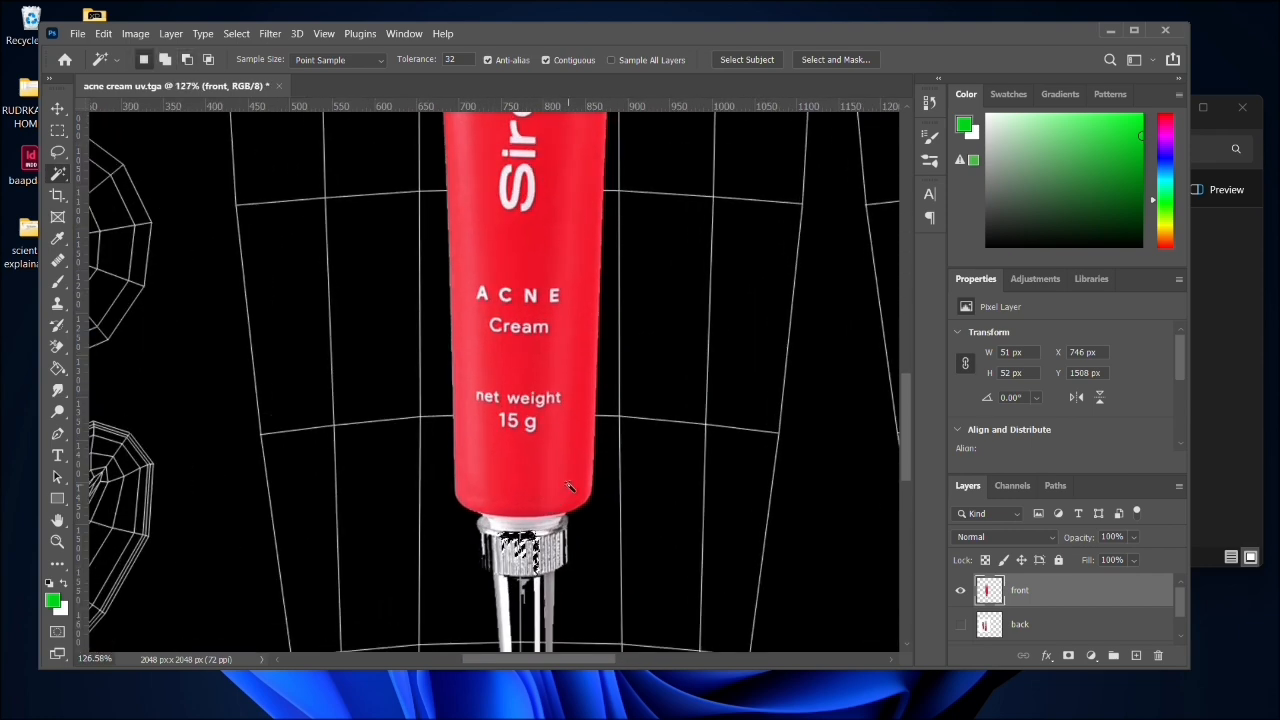
pyautogui.click(59, 107)
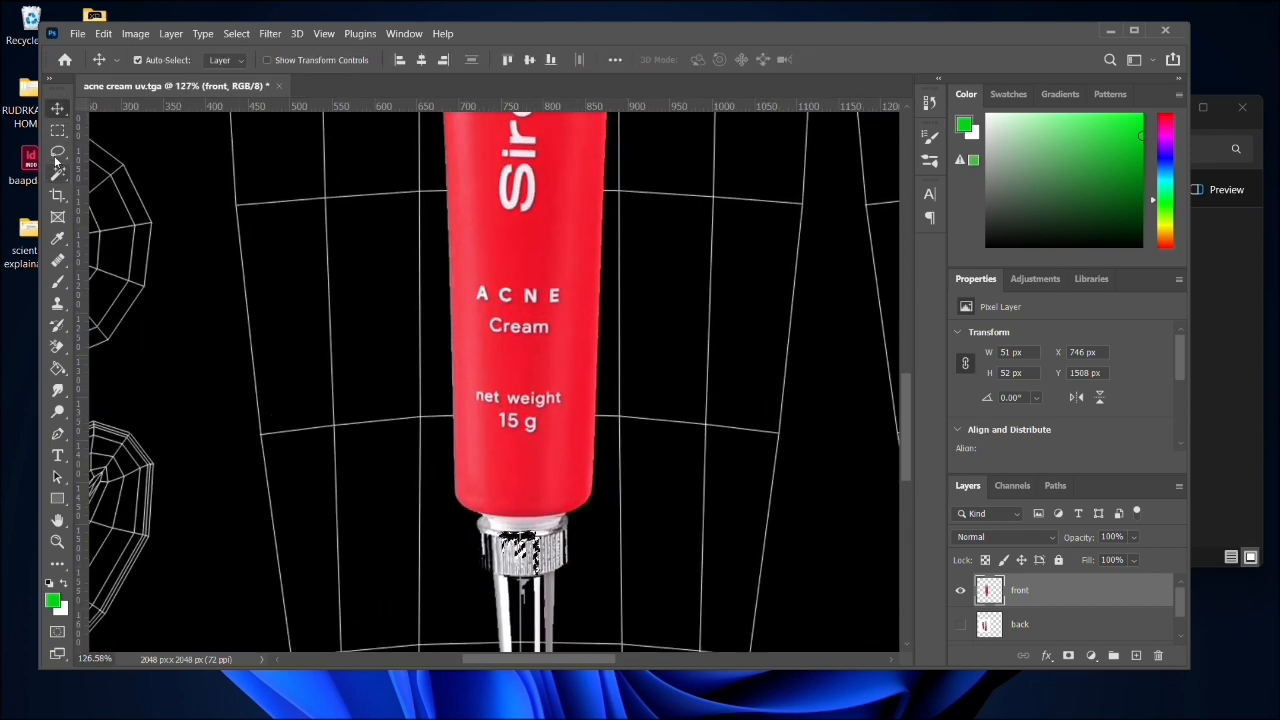
pyautogui.click(57, 152)
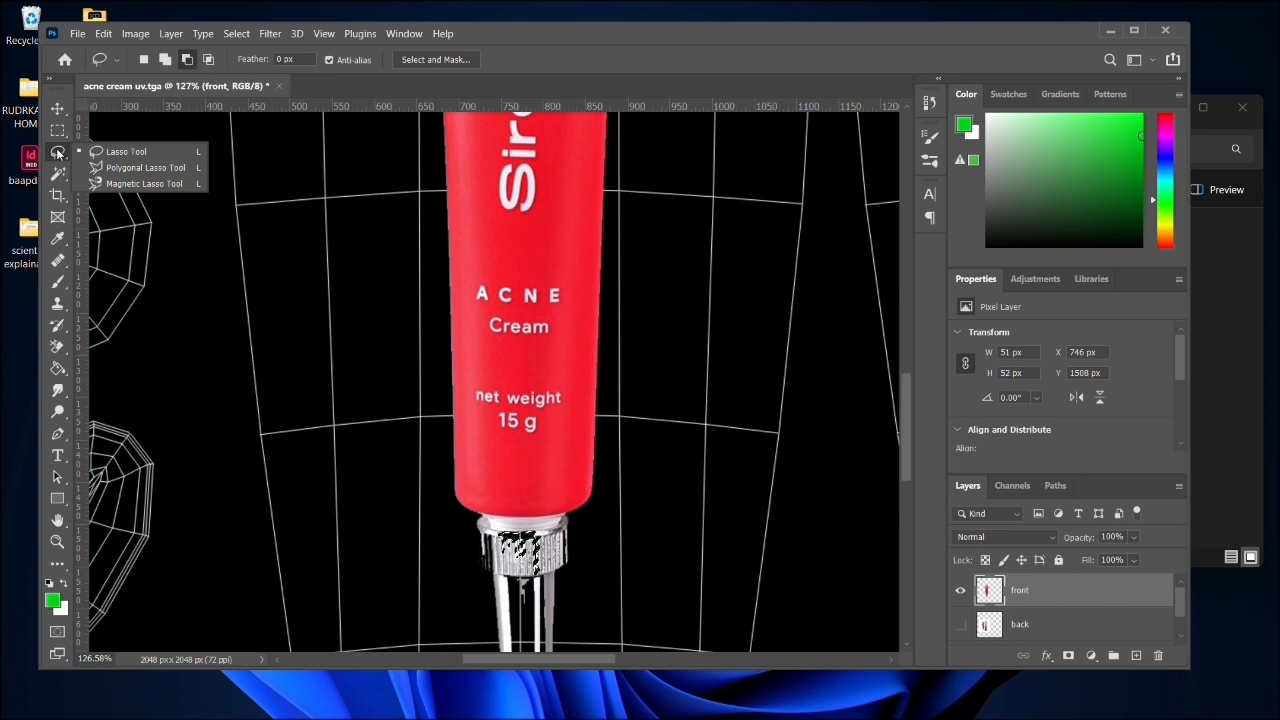
pyautogui.click(126, 184)
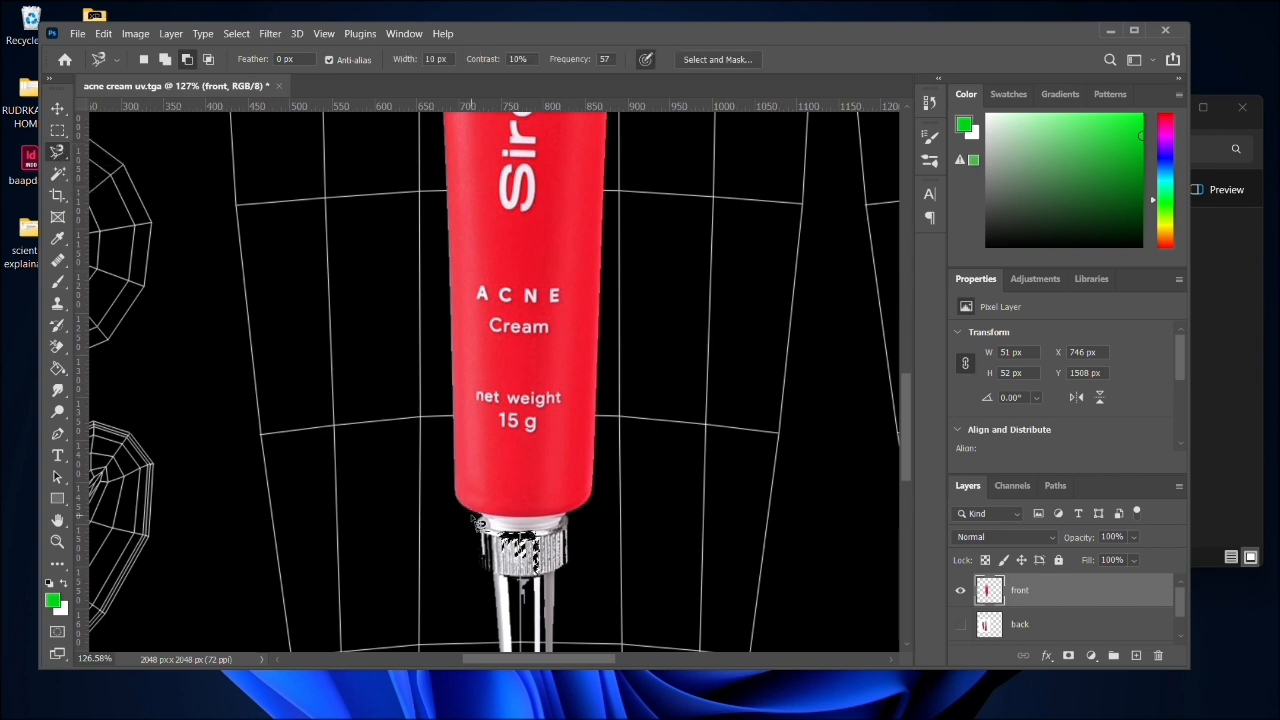
pyautogui.click(471, 513)
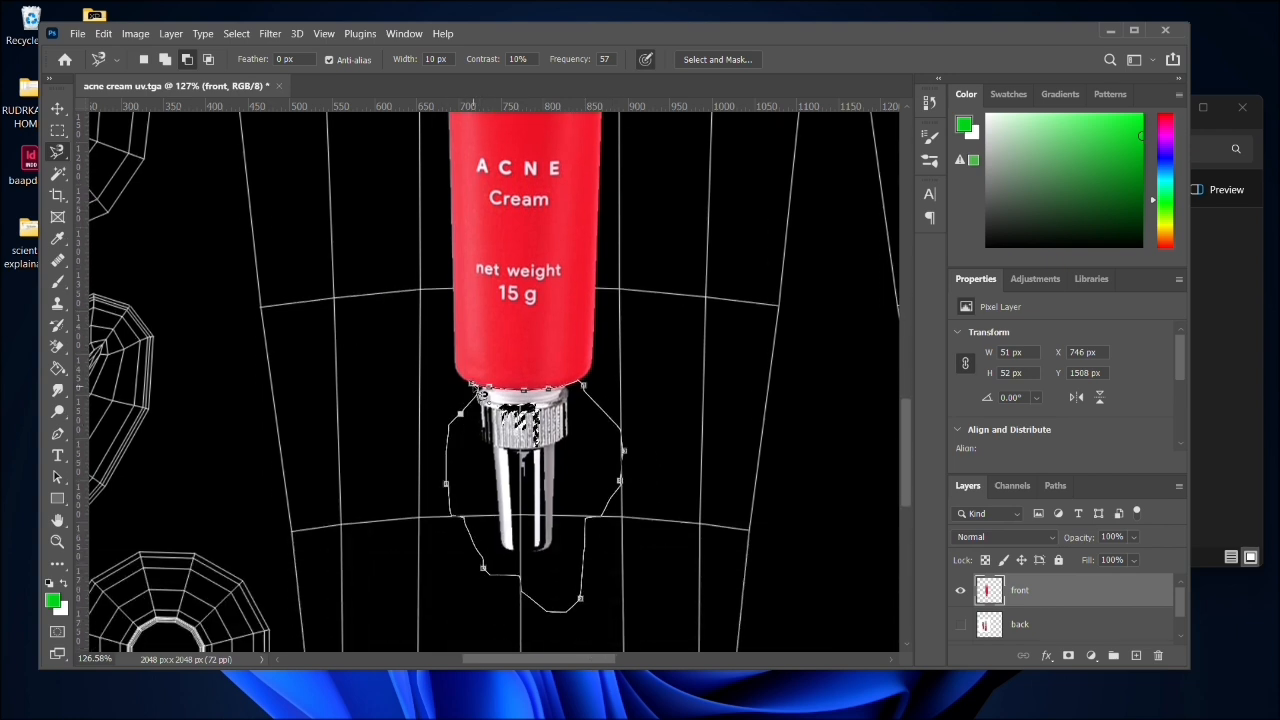
pyautogui.click(473, 387)
pyautogui.click(599, 287)
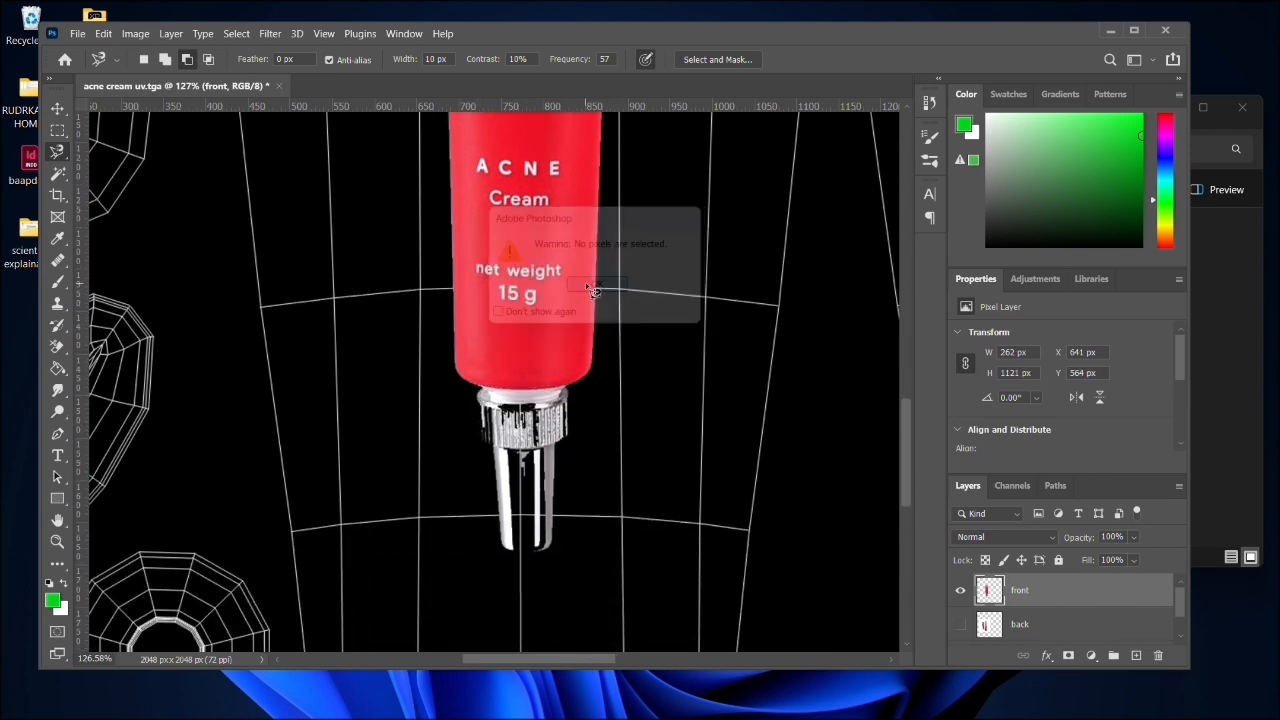
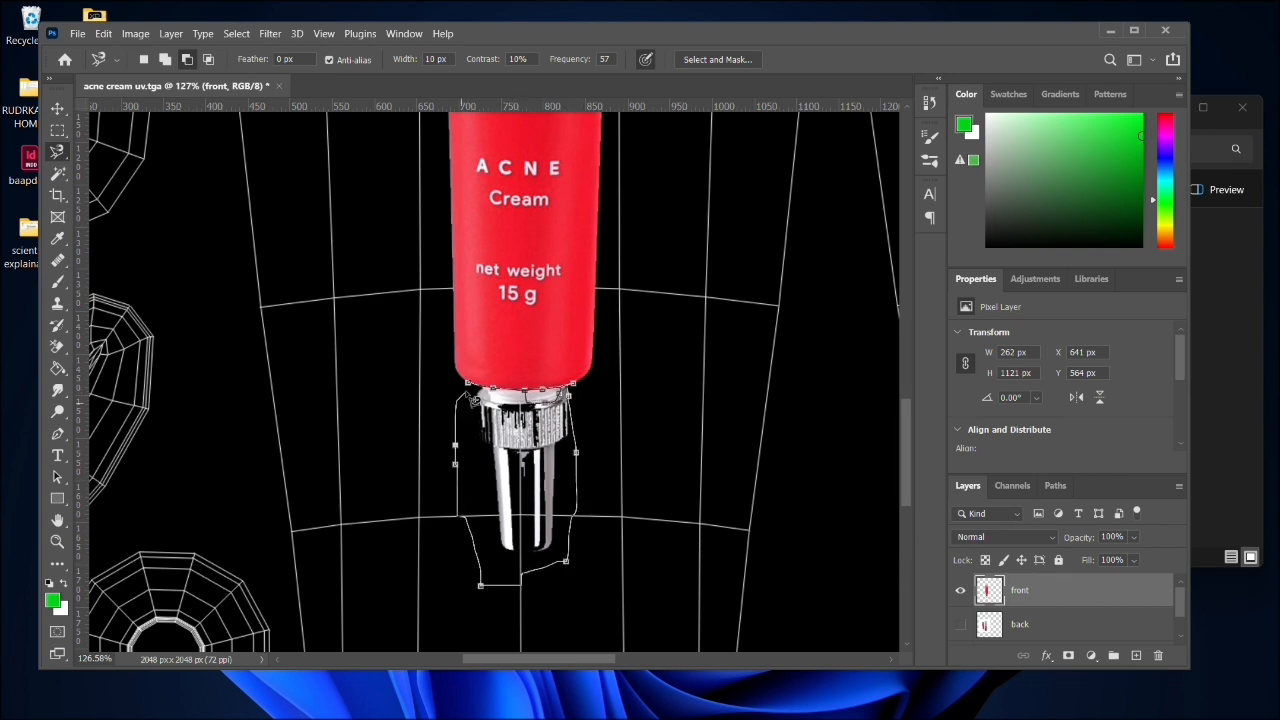
# - Close the Magnetic Lasso outline around the silver nozzle and collar, delete the enclosed pixels, and clear the selection
pyautogui.click(468, 392)
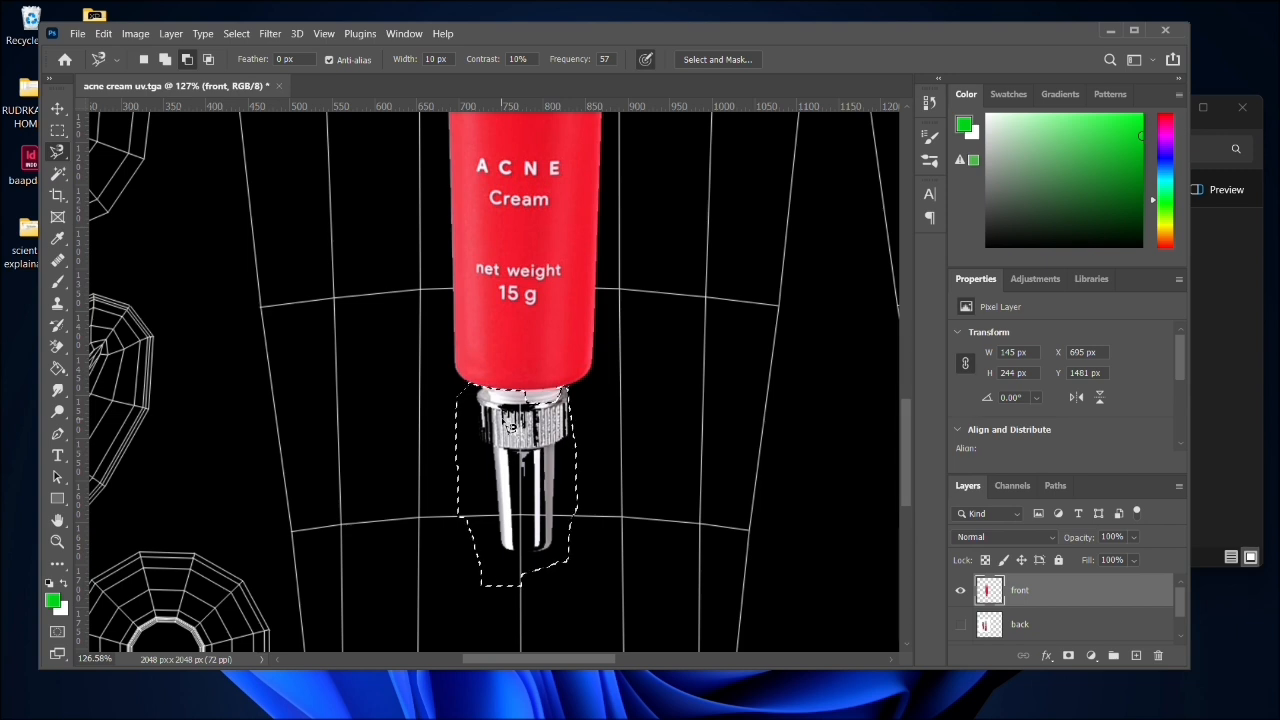
pyautogui.press('Delete')
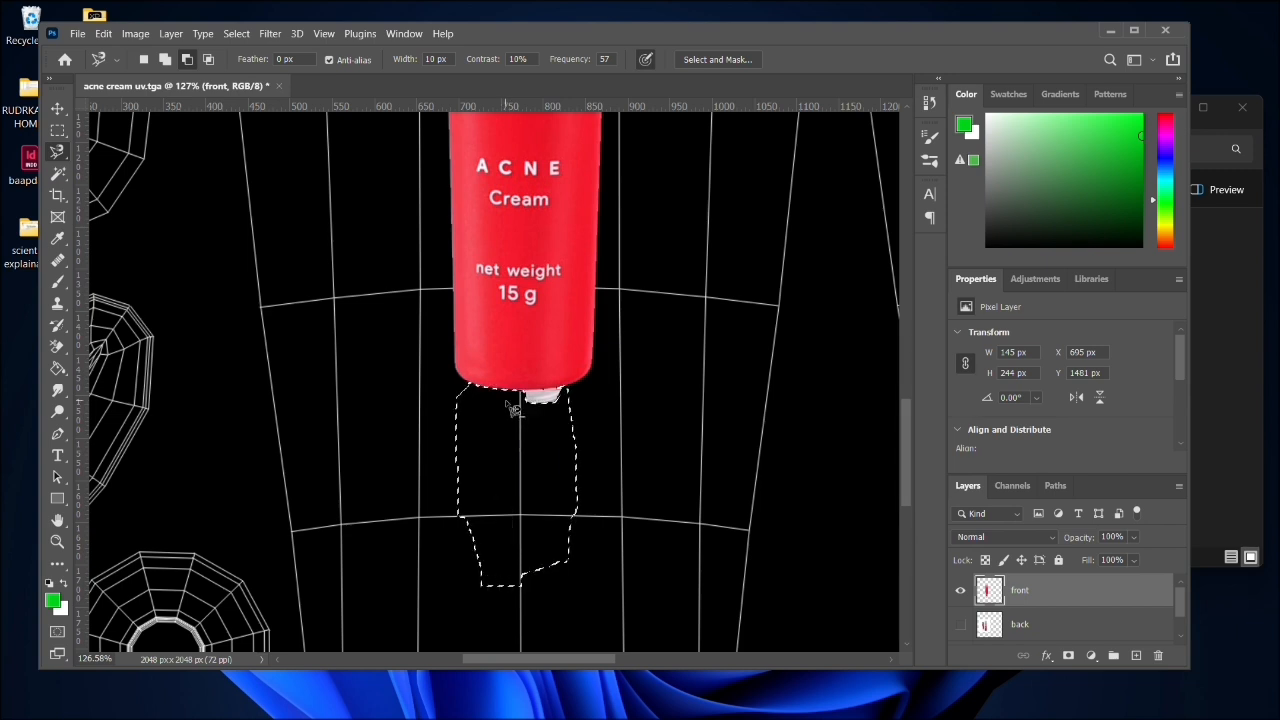
pyautogui.click(578, 394)
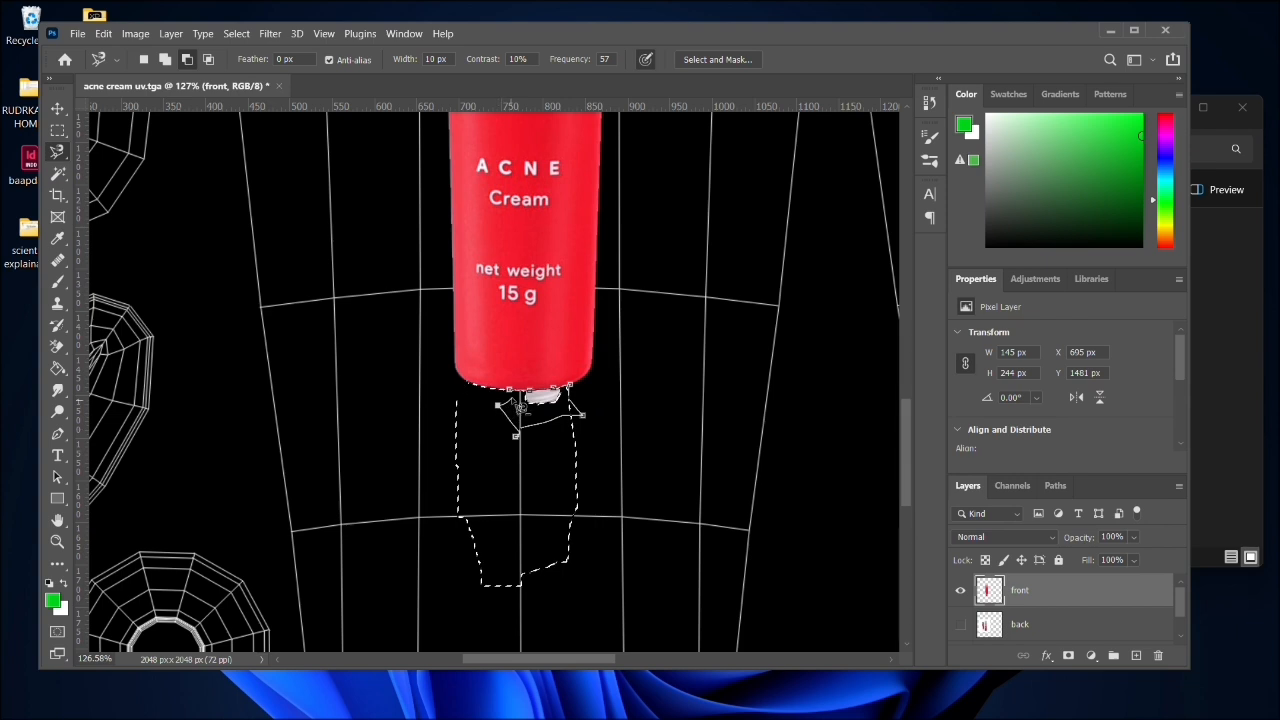
pyautogui.doubleClick(516, 430)
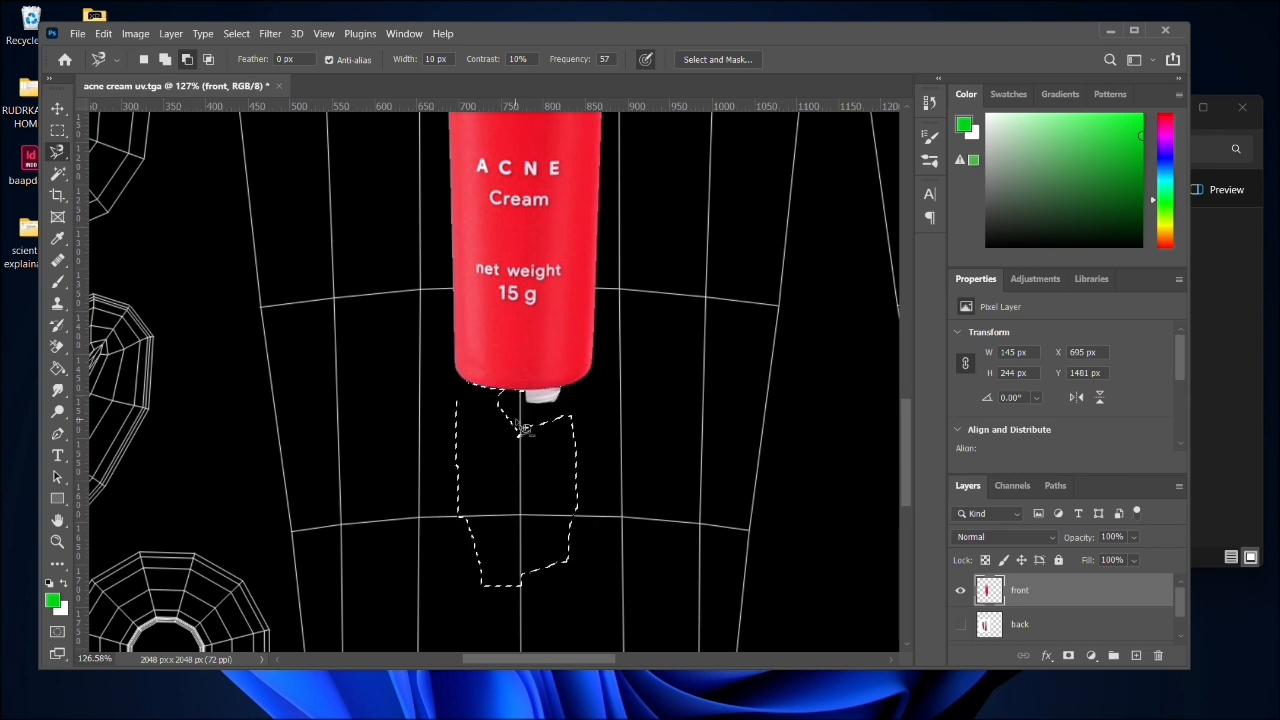
pyautogui.hotkey('ctrl', 'd')
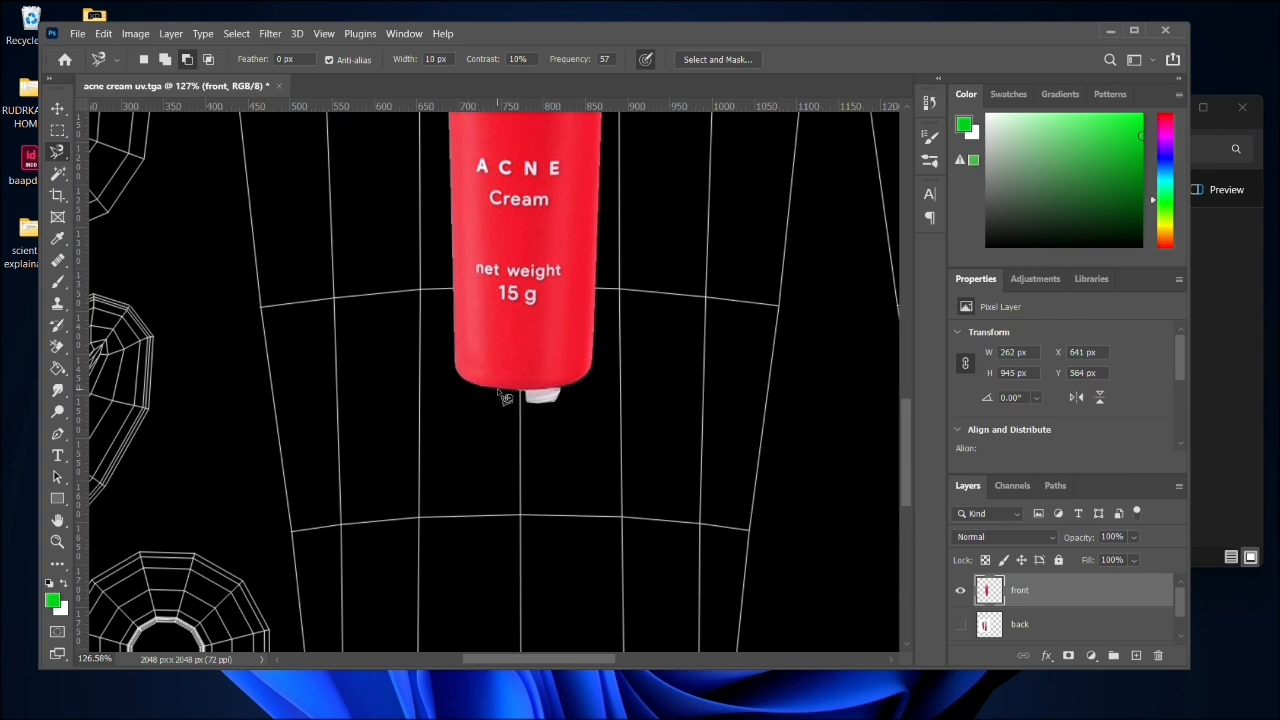
# - Outline the leftover white collar fragment below the red tube with the Magnetic Lasso, delete it, and clear the selection
pyautogui.click(500, 389)
pyautogui.click(568, 406)
pyautogui.click(510, 427)
pyautogui.click(508, 398)
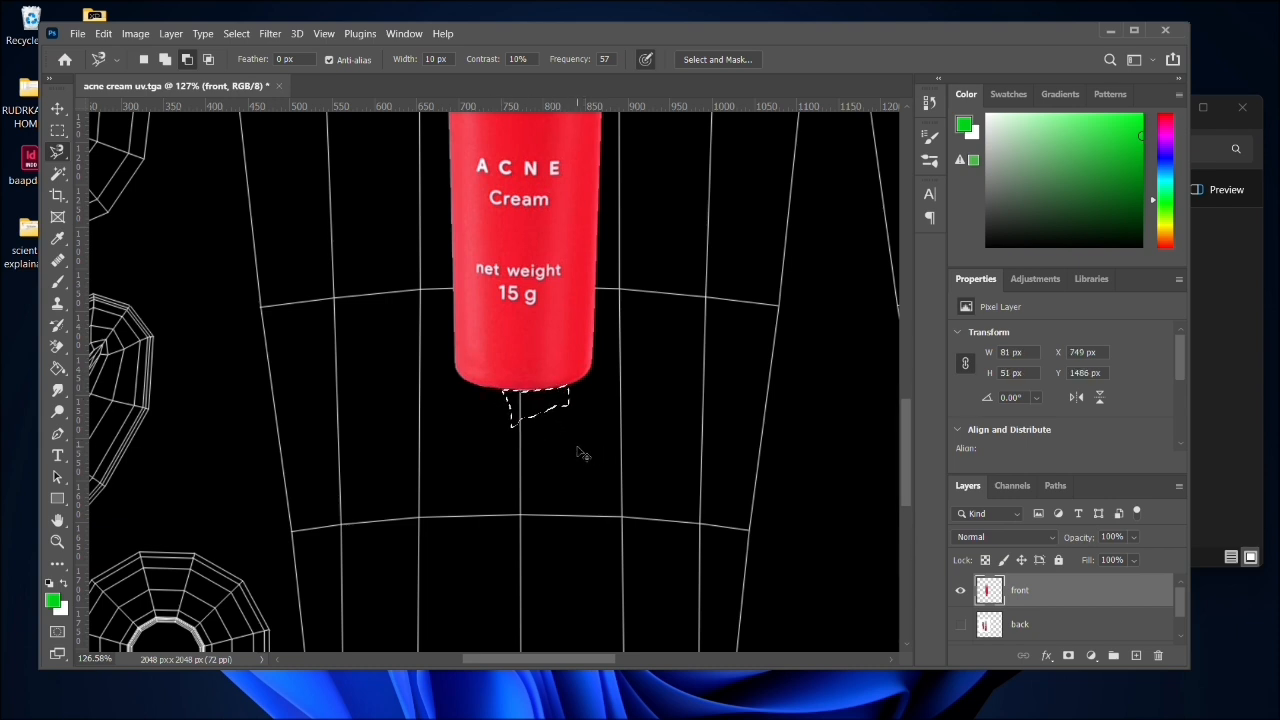
pyautogui.hotkey('ctrl', 'd')
# - Turn the front tube upside down with Free Transform, rotating it to about -179.72°
pyautogui.hscroll(1, 615, 383)
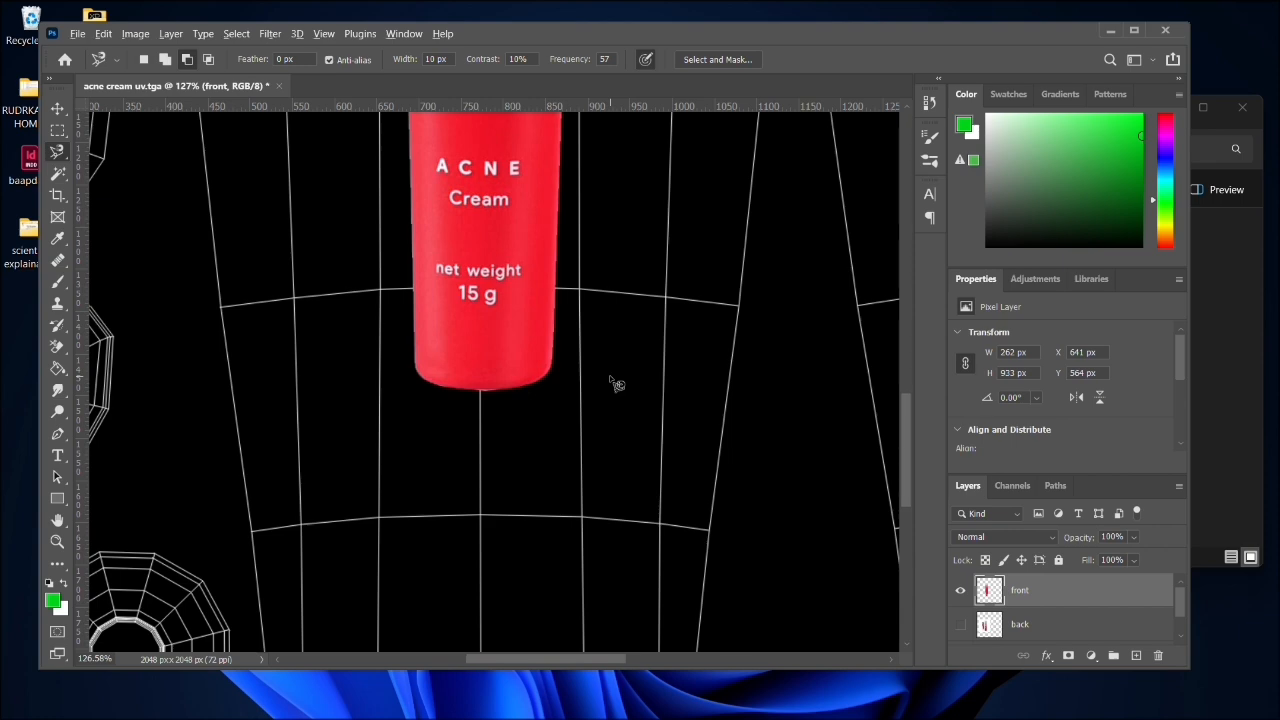
pyautogui.scroll(-5, 615, 383)
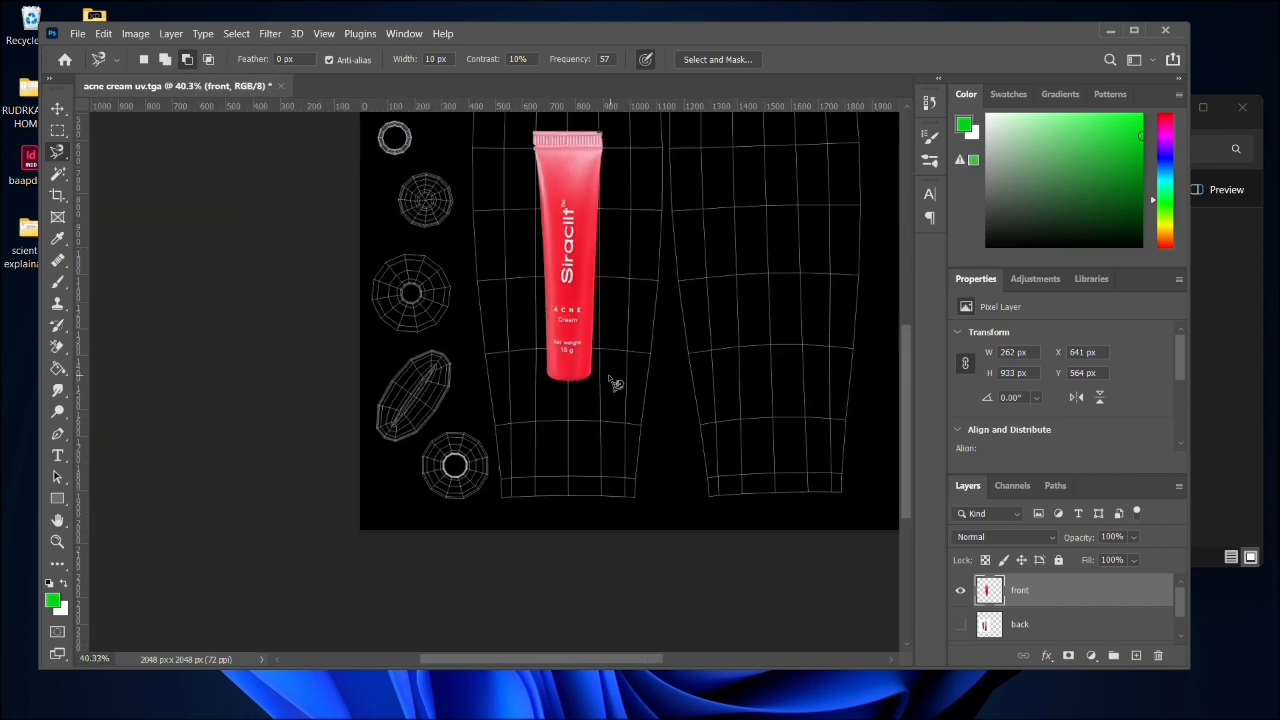
pyautogui.click(52, 112)
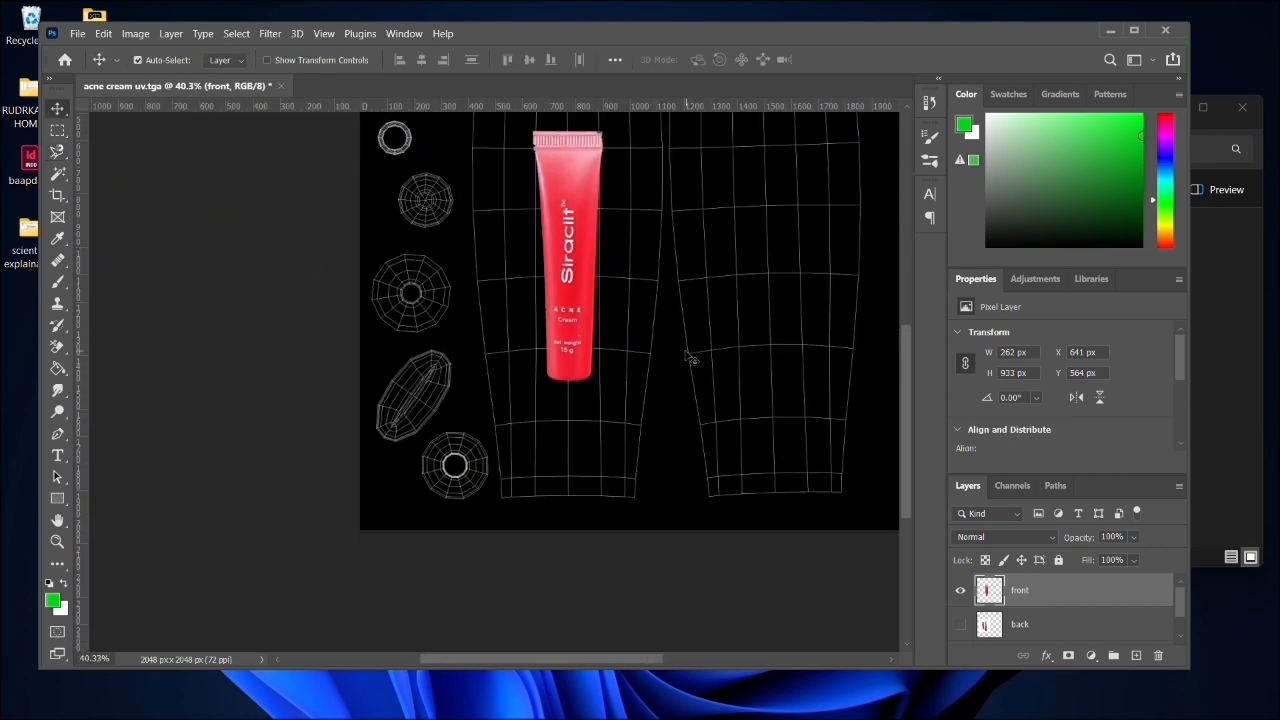
pyautogui.moveTo(767, 258); pyautogui.dragTo(738, 326)
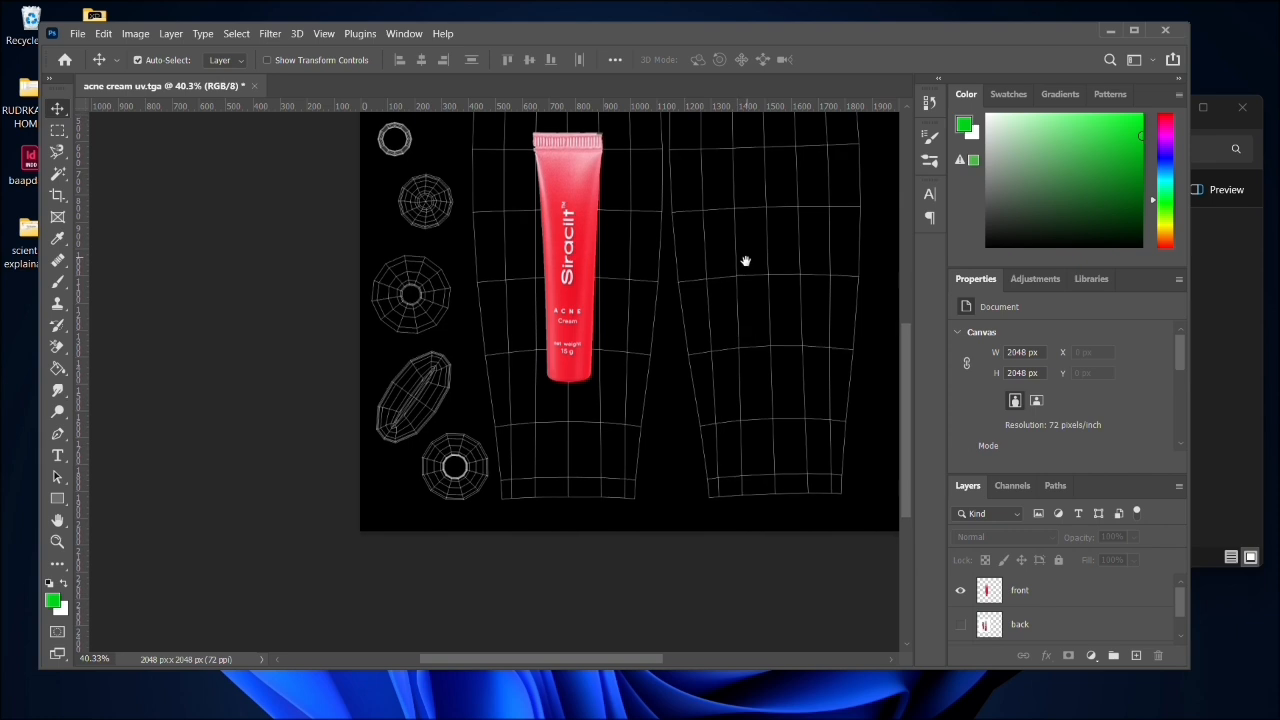
pyautogui.moveTo(745, 258); pyautogui.dragTo(633, 365)
pyautogui.click(472, 307)
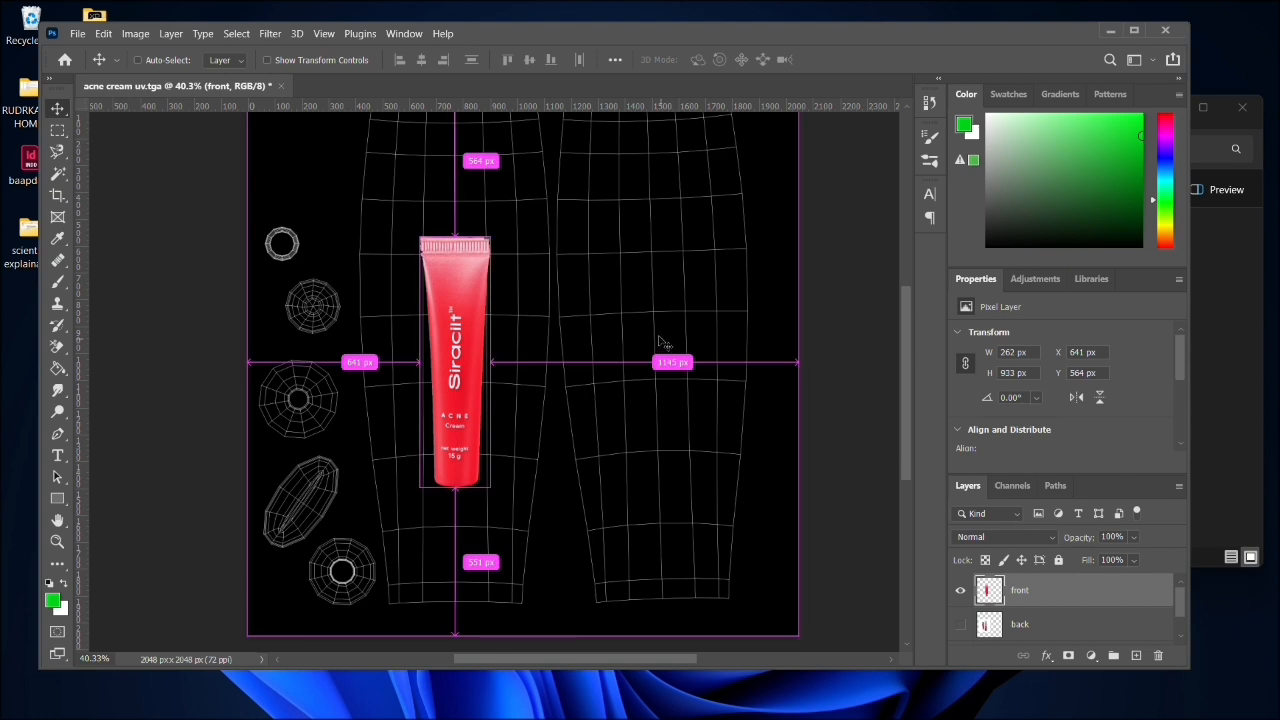
pyautogui.hotkey('ctrl', 't')
pyautogui.moveTo(503, 235); pyautogui.dragTo(386, 550)
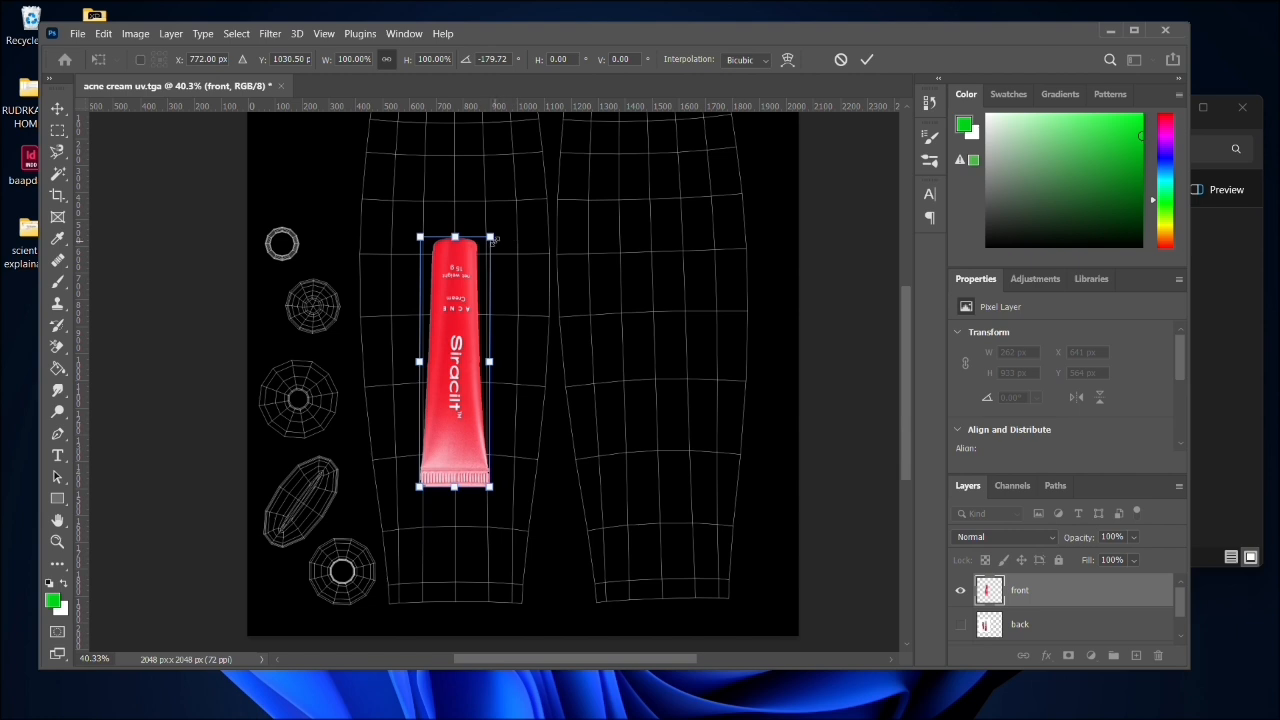
# - Scale the rotated tube to 178.28% over the first body UV shell and move its centre to about X 786 px, Y 1215 px
pyautogui.moveTo(490, 236); pyautogui.dragTo(552, 149)
pyautogui.moveTo(500, 345); pyautogui.dragTo(476, 452)
pyautogui.moveTo(497, 244); pyautogui.dragTo(537, 145)
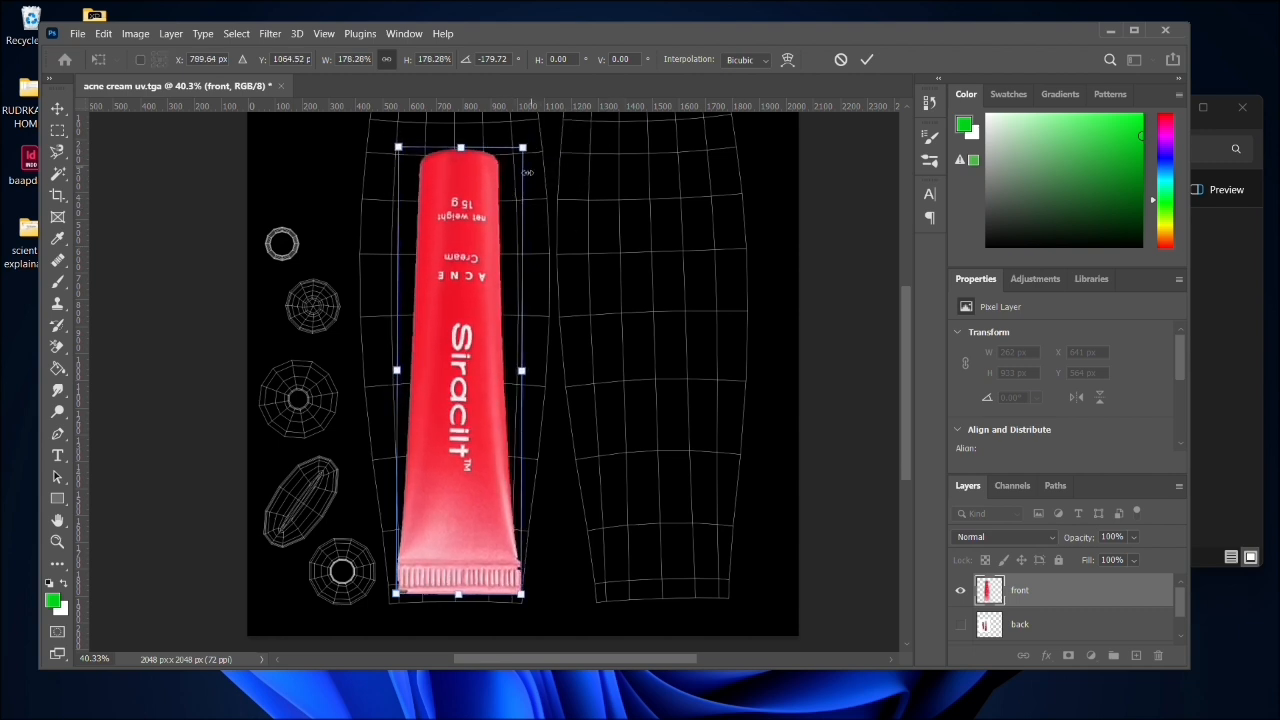
pyautogui.moveTo(463, 318); pyautogui.dragTo(460, 330)
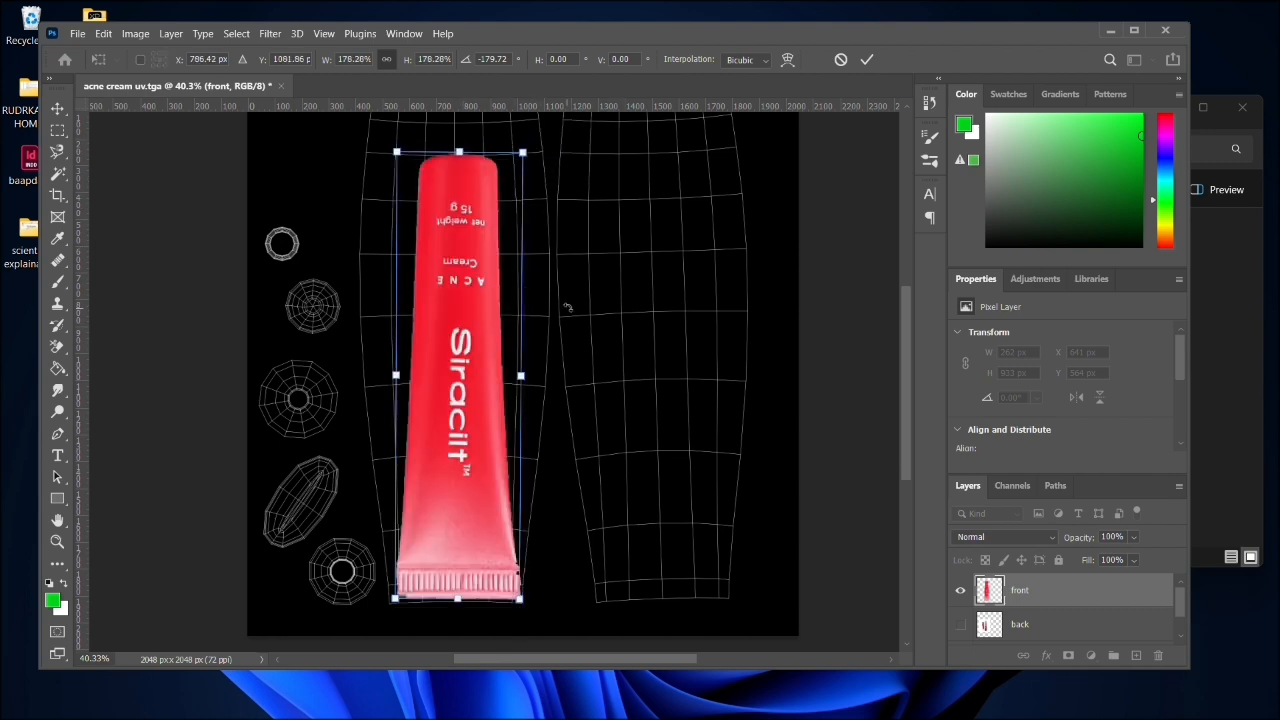
pyautogui.moveTo(462, 367); pyautogui.dragTo(466, 402)
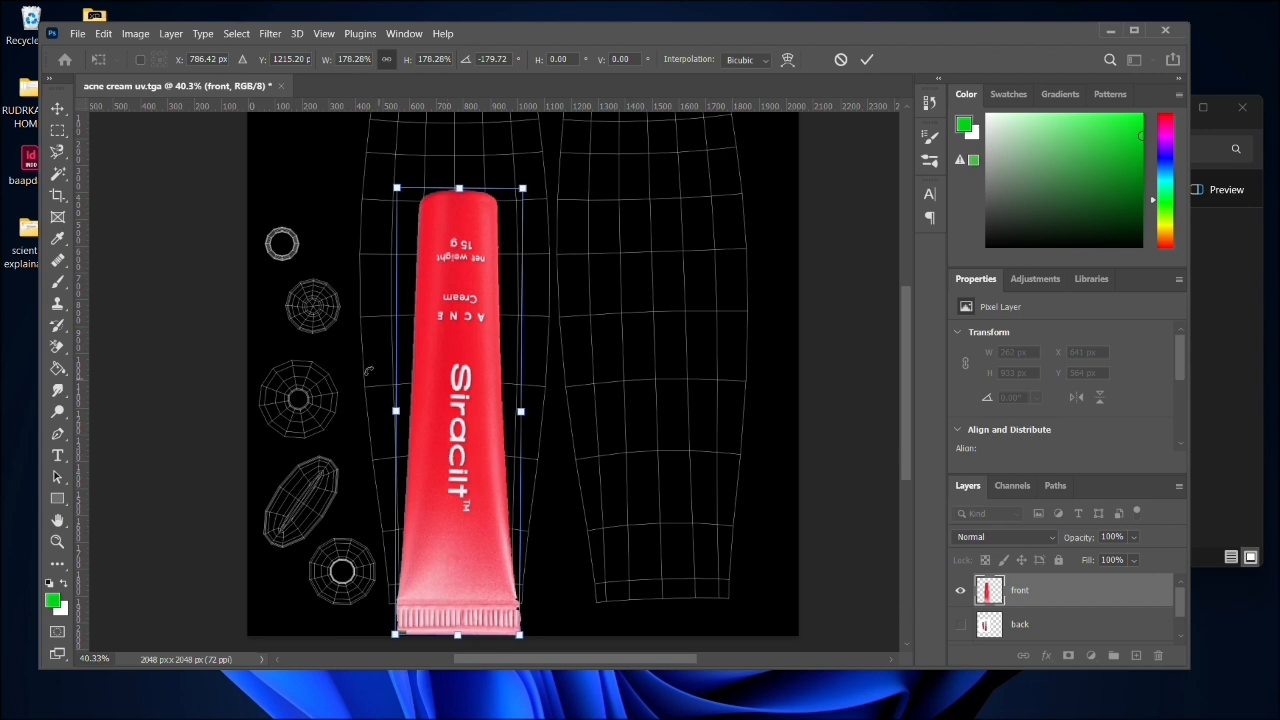
# - Apply the transform, then marquee the tube's ribbed crimp strip and copy it onto a new layer
pyautogui.click(57, 130)
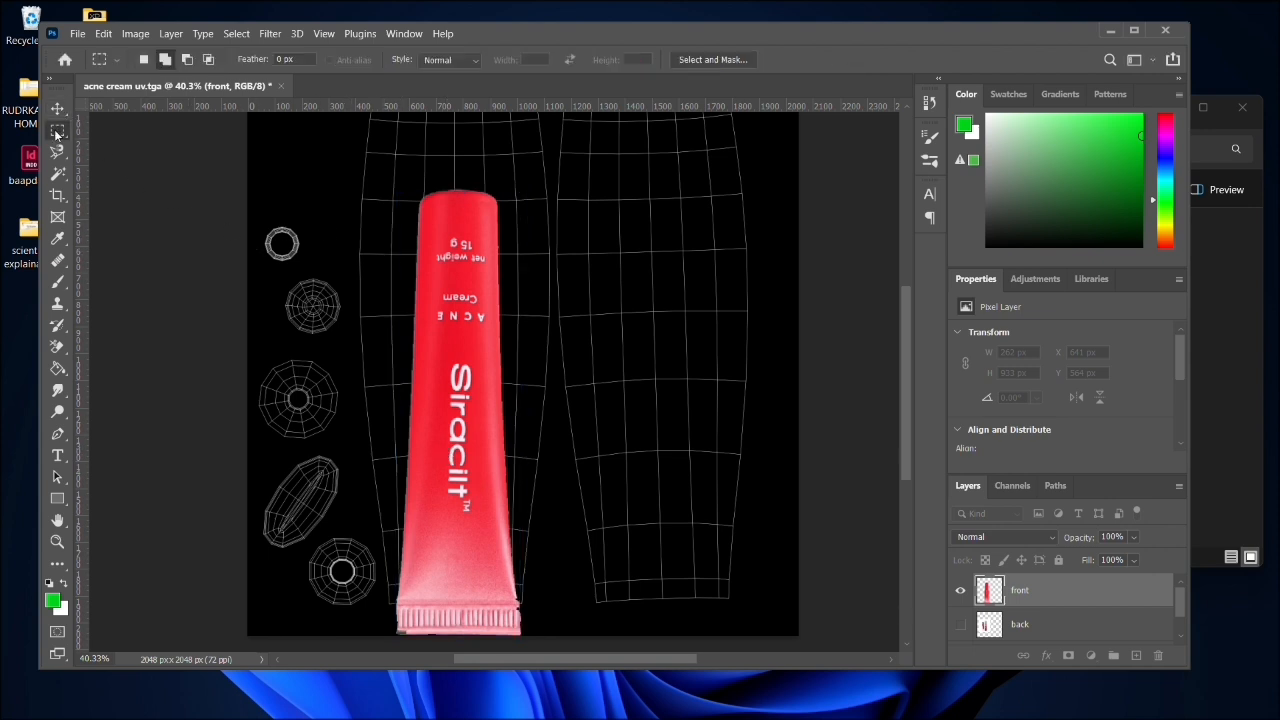
pyautogui.moveTo(381, 606); pyautogui.dragTo(532, 621)
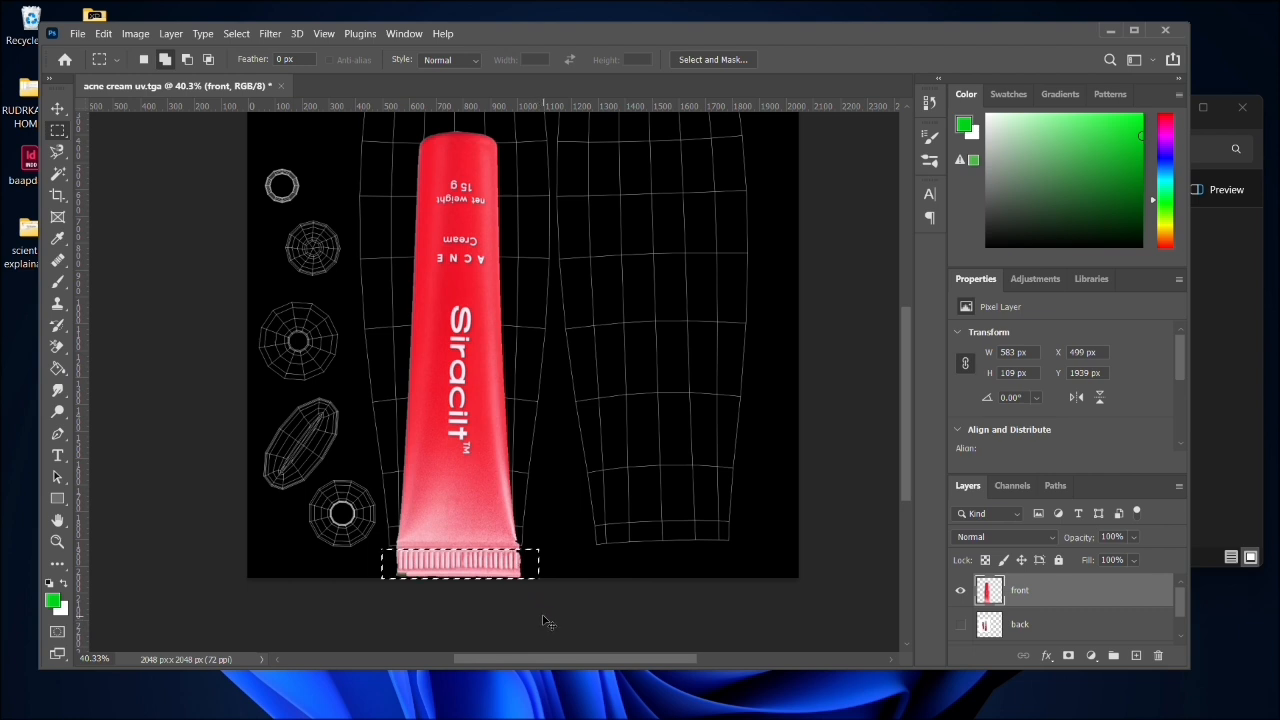
pyautogui.hotkey('ctrl', 'j')
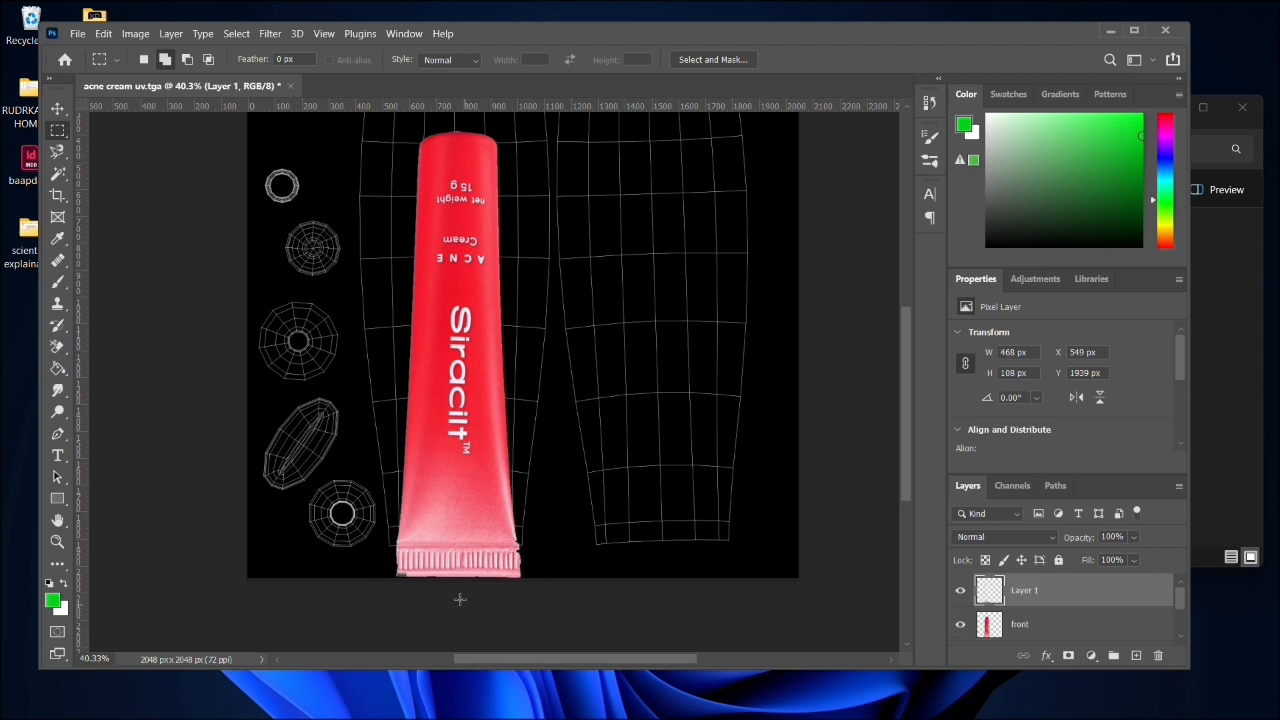
# - Delete the ribbed crimp strip from the front layer, hide the copied strip's layer, and clear the selection
pyautogui.hotkey('alt', '[')
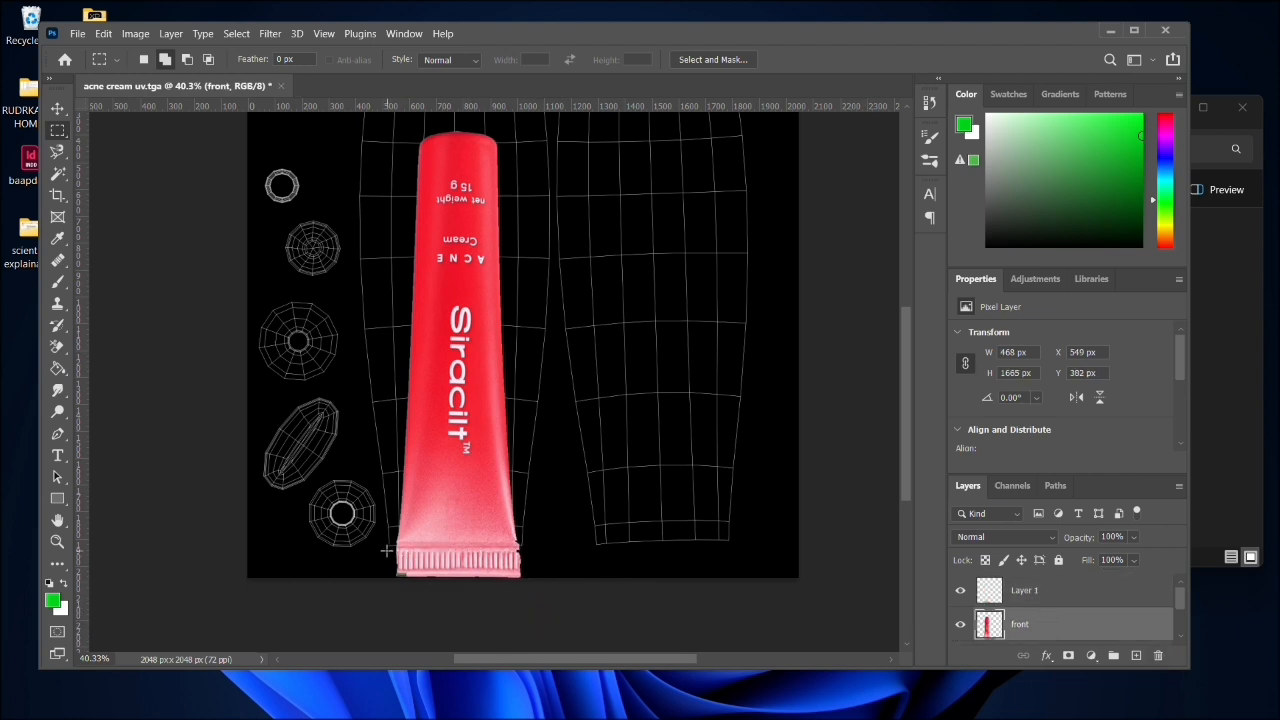
pyautogui.moveTo(386, 548); pyautogui.dragTo(551, 604)
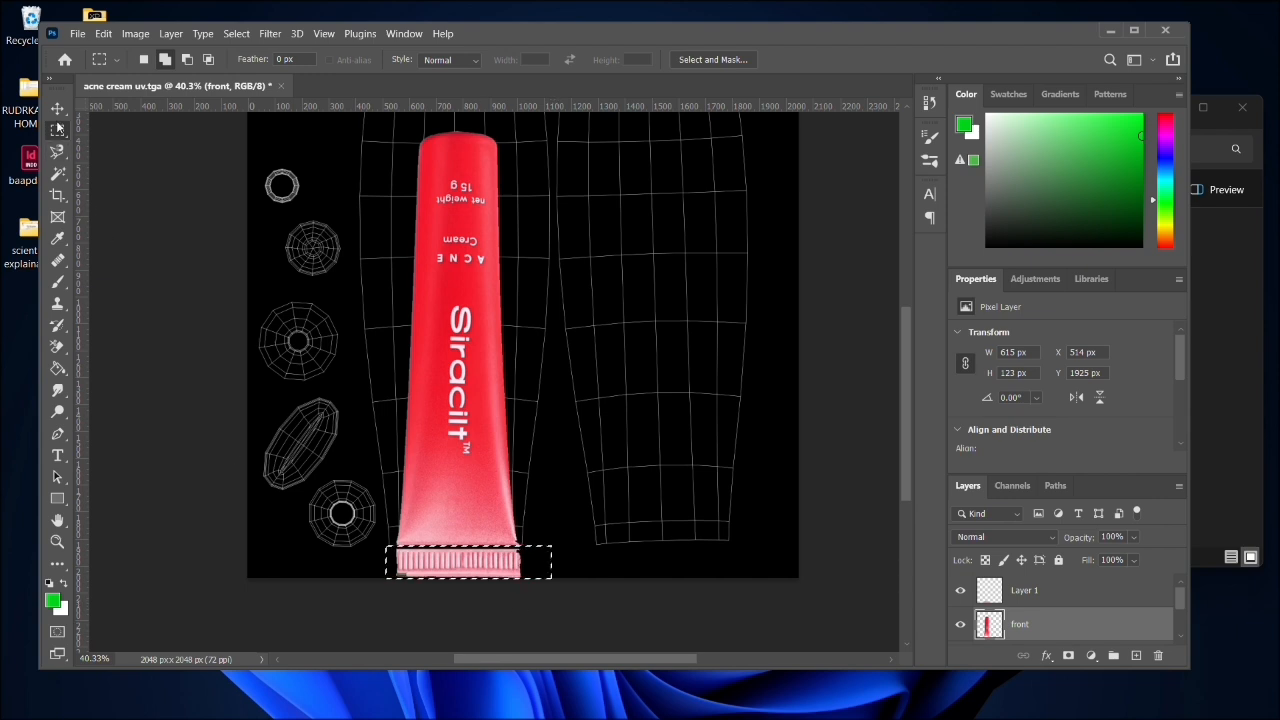
pyautogui.press('v')
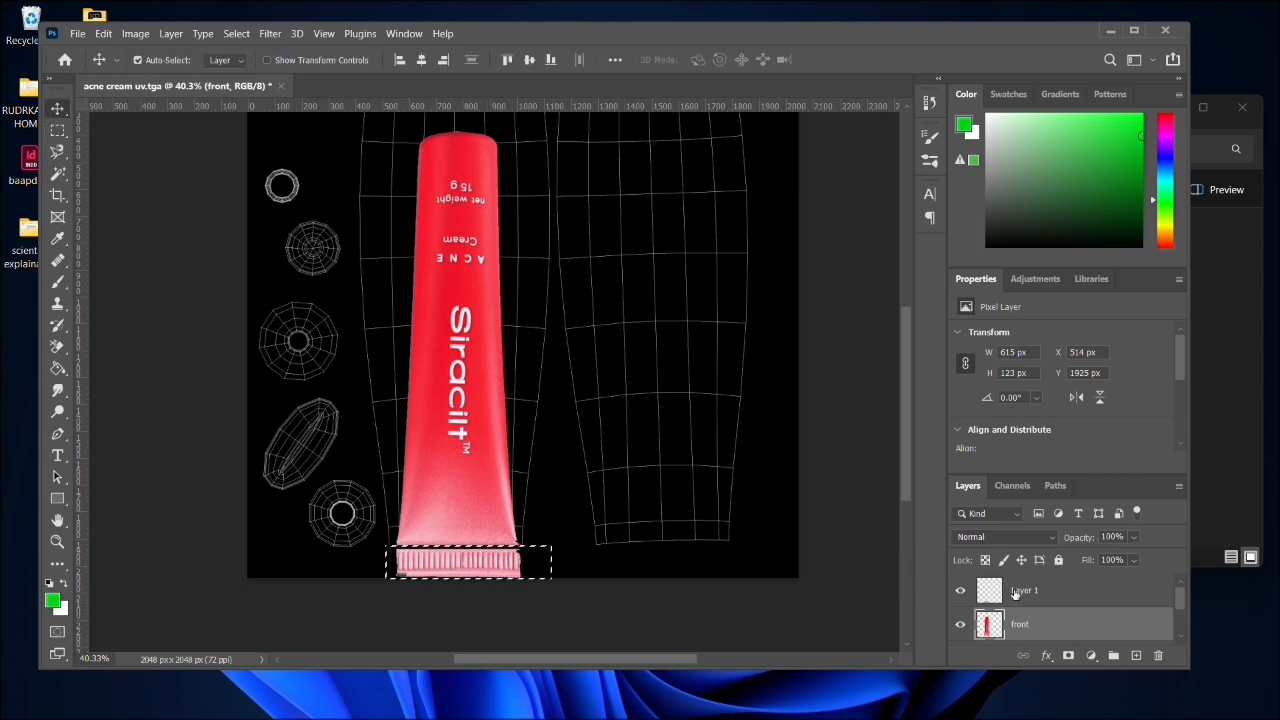
pyautogui.click(1015, 592)
pyautogui.click(960, 590)
pyautogui.click(438, 473)
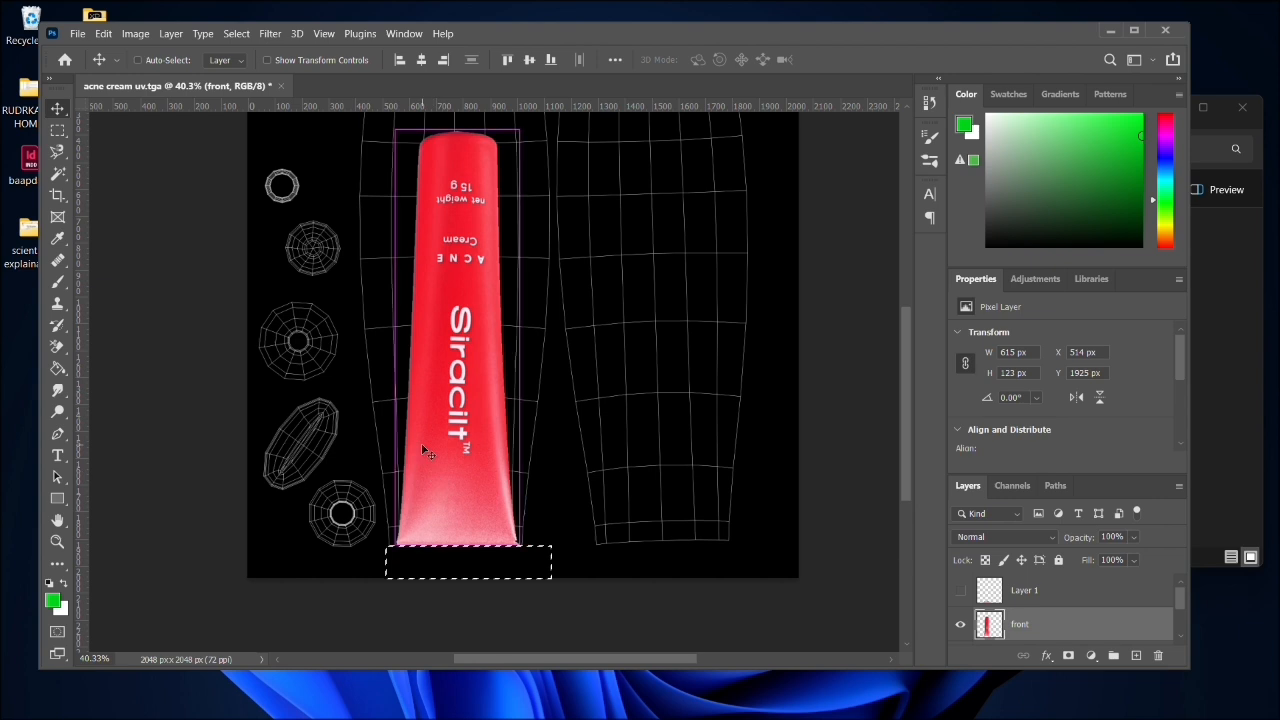
pyautogui.hotkey('ctrl', 'd')
pyautogui.keyDown('ctrl'); pyautogui.click(504, 401); pyautogui.keyUp('ctrl')
pyautogui.keyDown('ctrl'); pyautogui.click(460, 398); pyautogui.keyUp('ctrl')
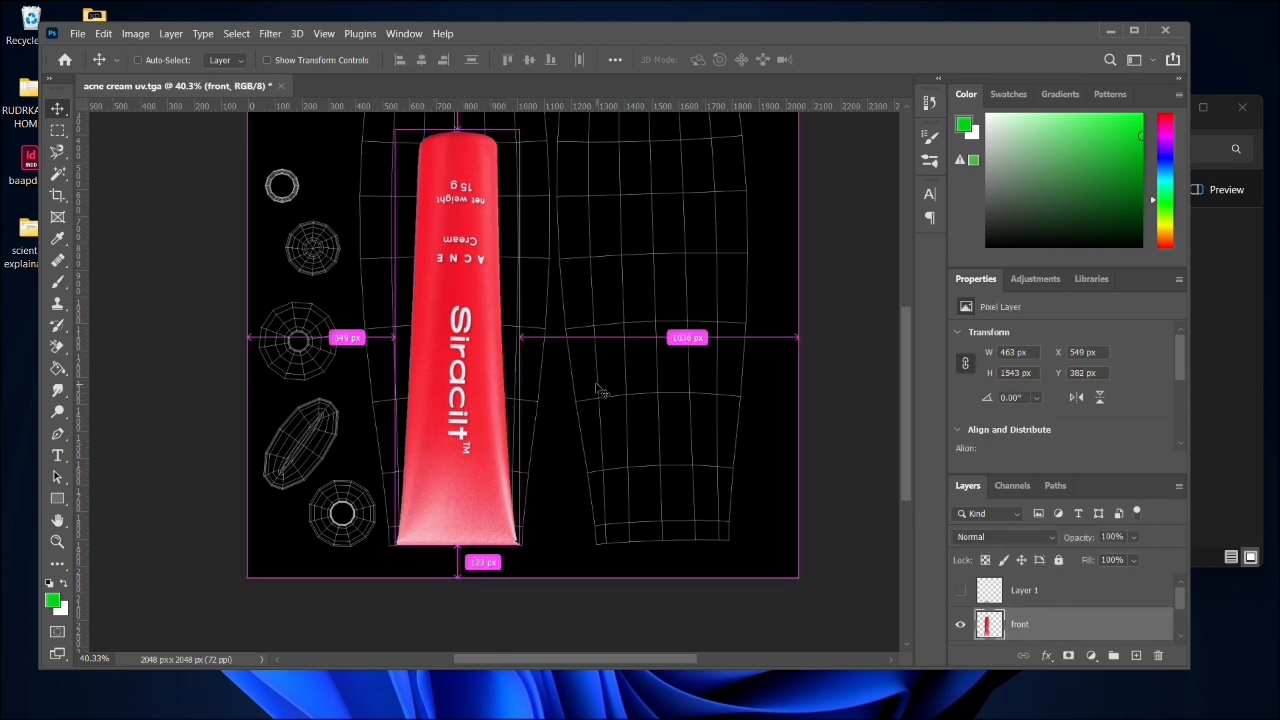
# - Move the trimmed front tube up the first body UV shell to about X 549 px, Y 174 px
pyautogui.hscroll(1, 649, 370)
pyautogui.scroll(1, 649, 370)
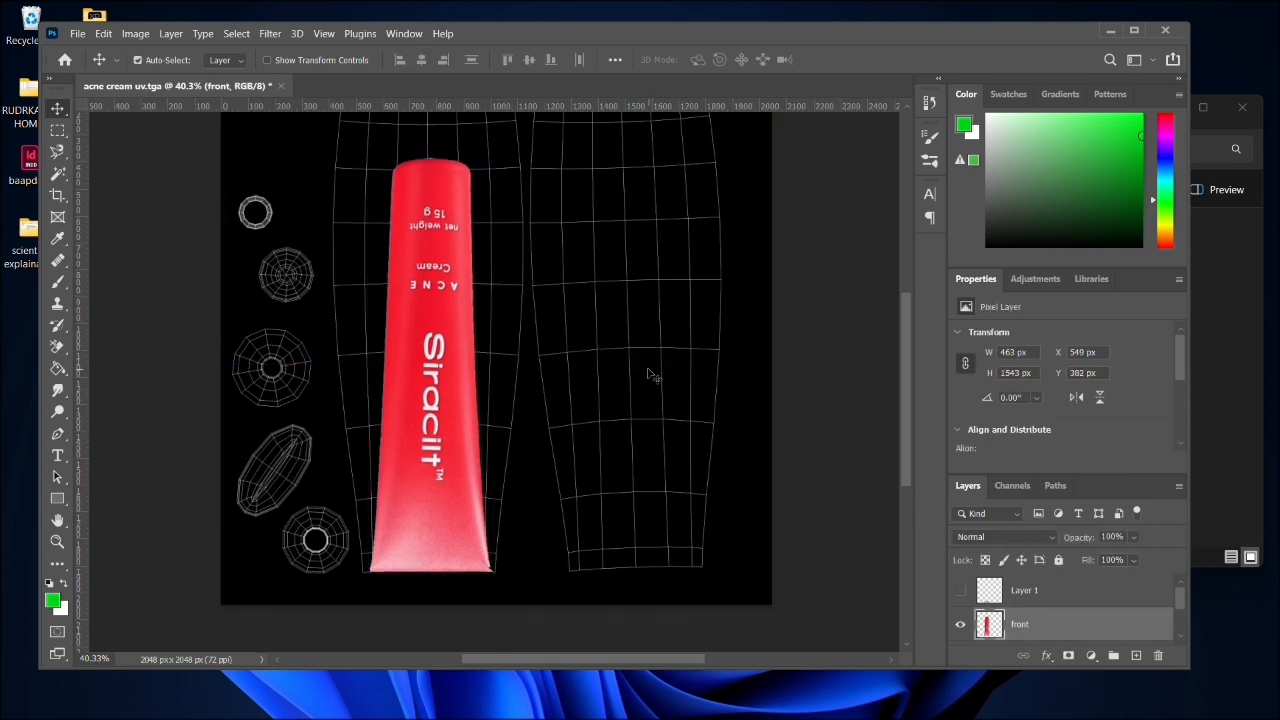
pyautogui.moveTo(734, 292); pyautogui.dragTo(792, 281)
pyautogui.moveTo(715, 277); pyautogui.dragTo(706, 363)
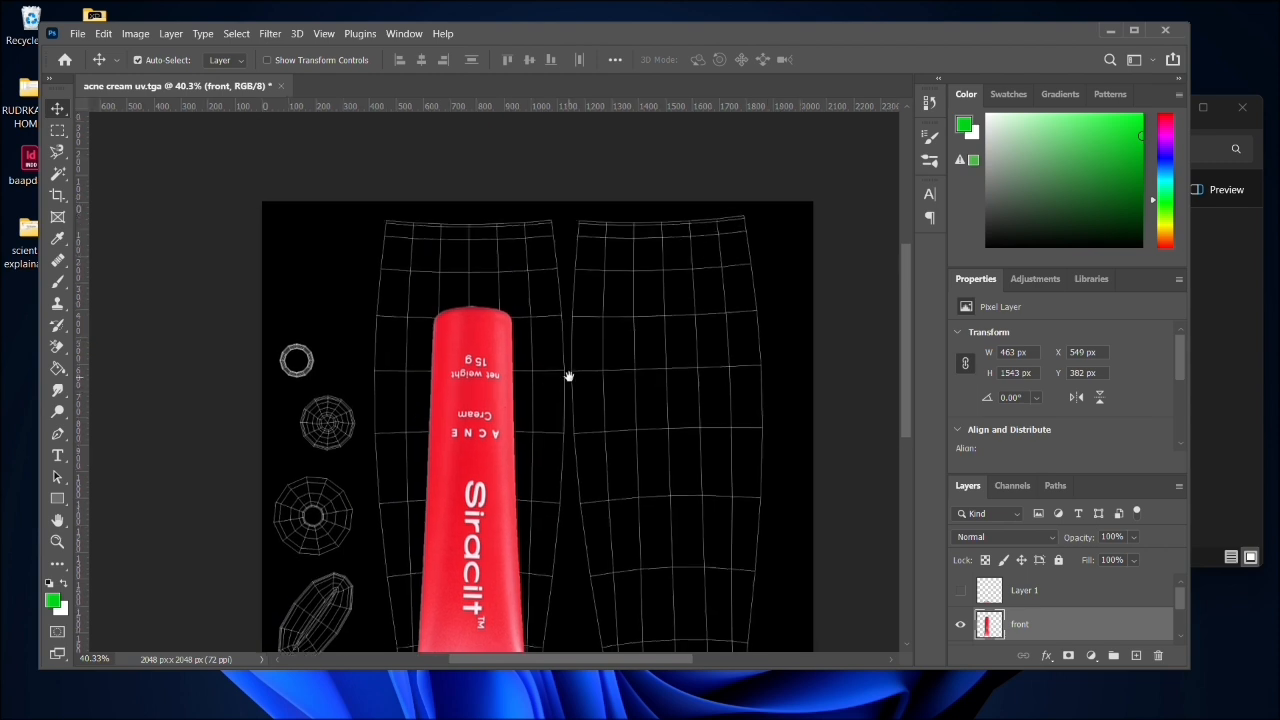
pyautogui.moveTo(568, 376); pyautogui.dragTo(562, 340)
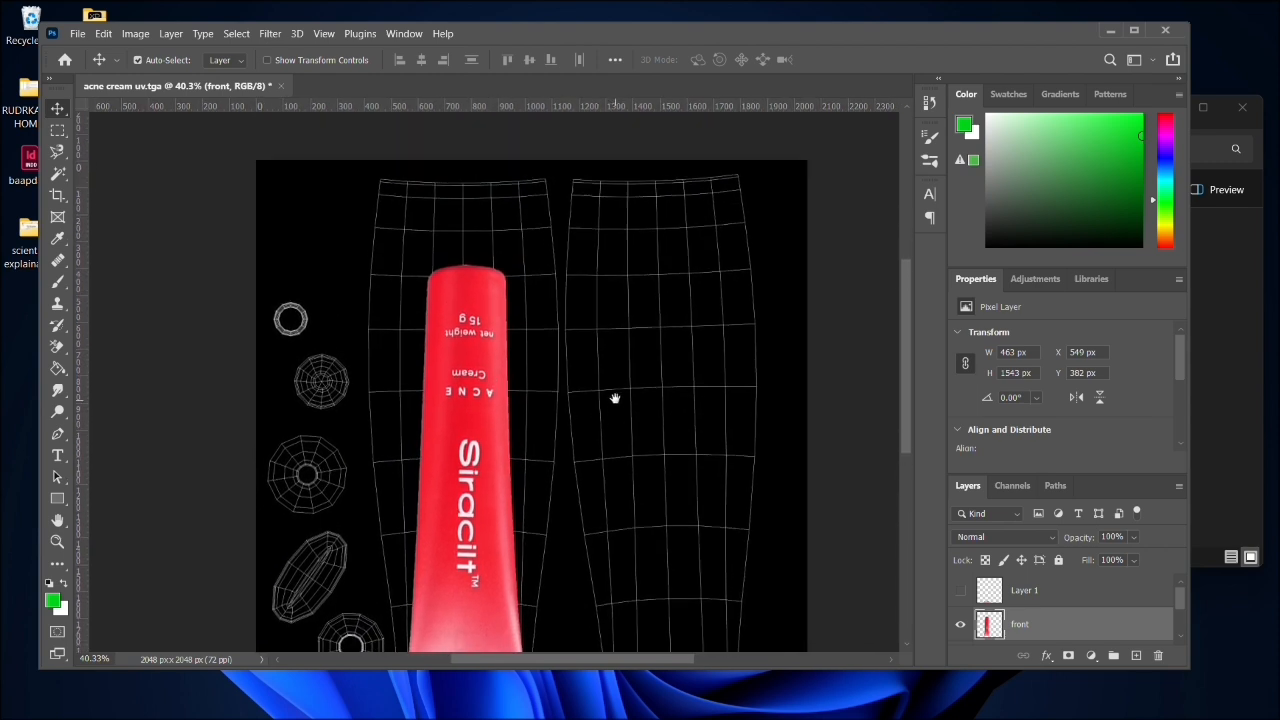
pyautogui.moveTo(465, 445); pyautogui.dragTo(461, 390)
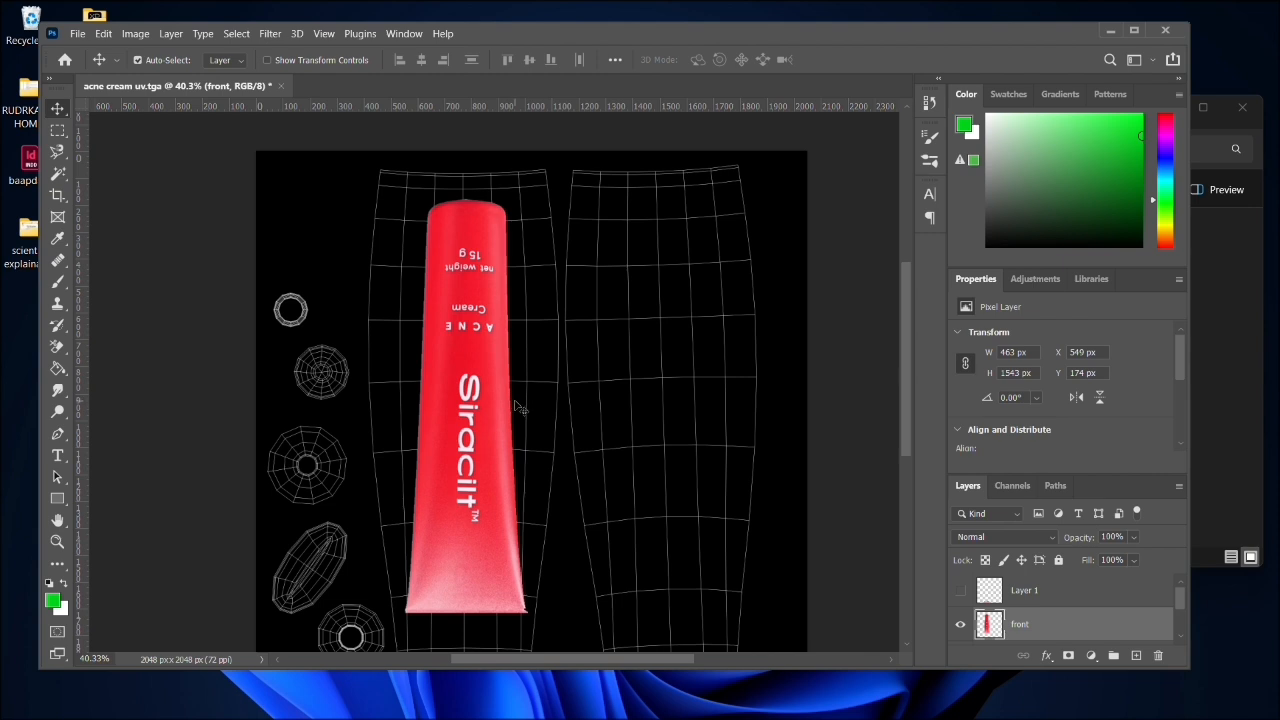
# - Enlarge the front tube to about 496 × 1653 px and position it at about X 528 px, Y 89 px over the shell
pyautogui.press('r')
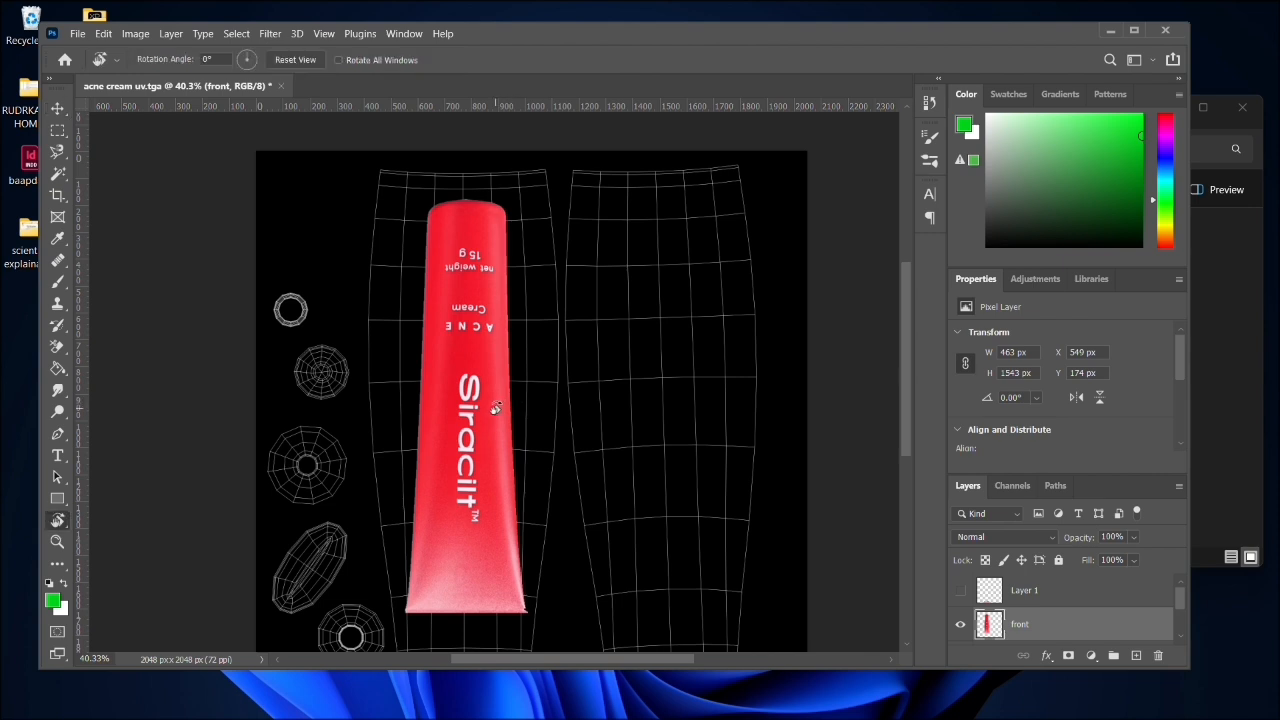
pyautogui.hotkey('ctrl', 't')
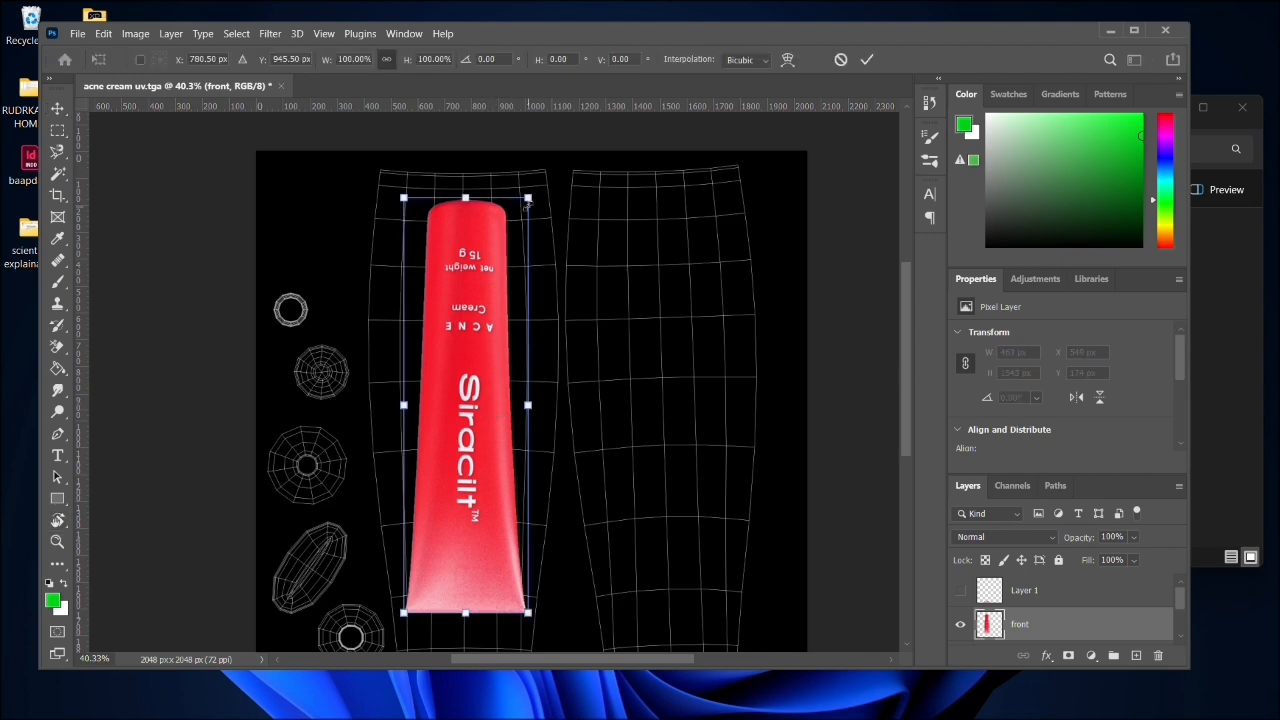
pyautogui.moveTo(529, 197); pyautogui.dragTo(537, 168)
pyautogui.moveTo(462, 355); pyautogui.dragTo(457, 363)
pyautogui.press('Return')
pyautogui.press('r')
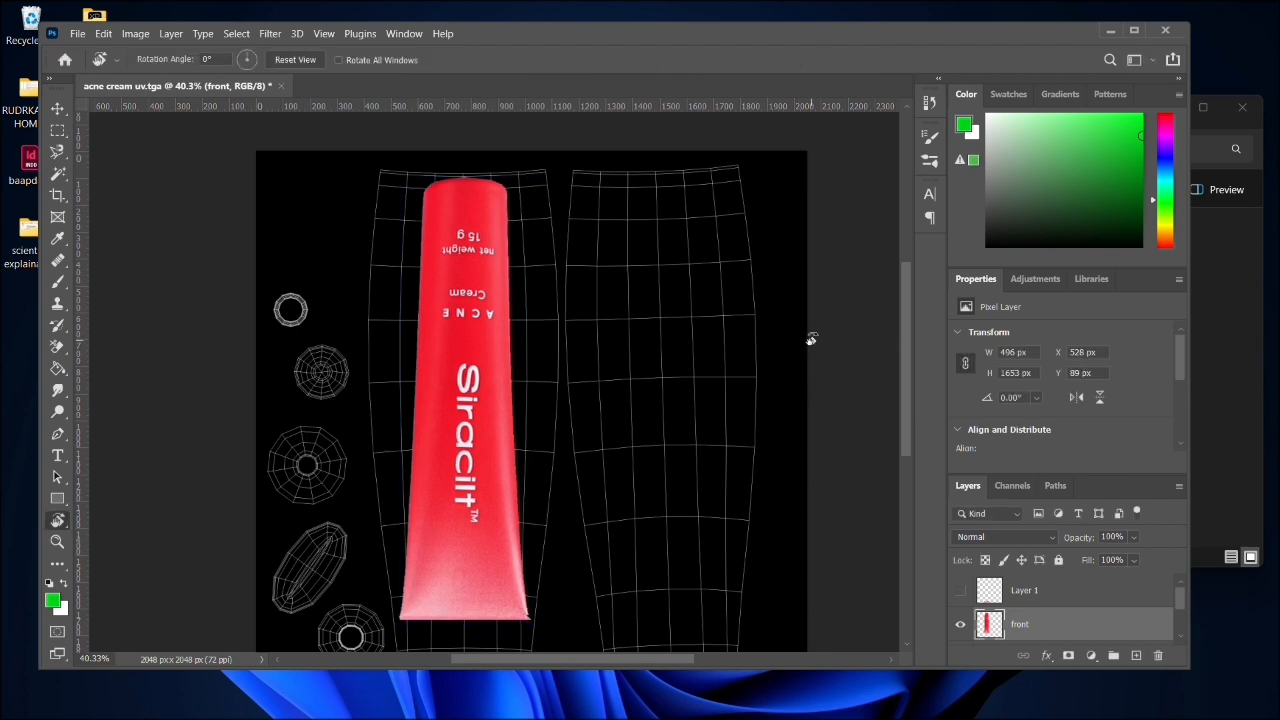
# - Maximize the workspace and load the pixels of the front tube layer as a selection
pyautogui.doubleClick(550, 33)
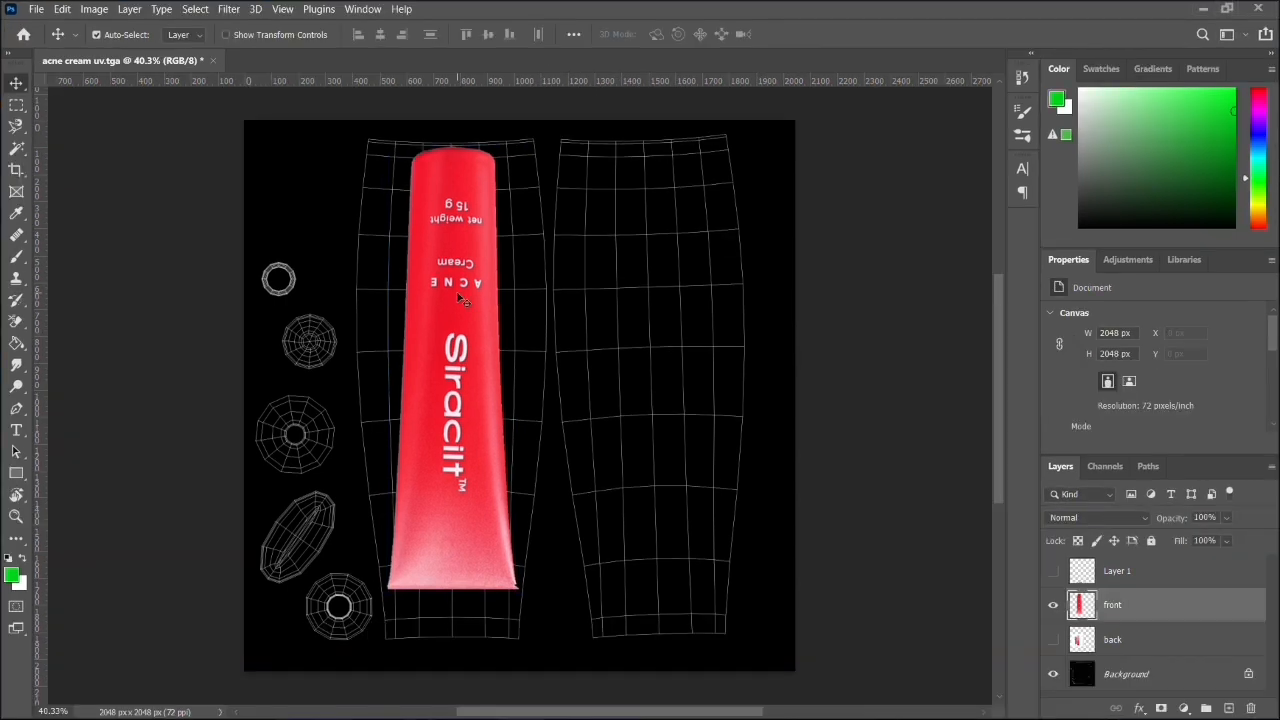
pyautogui.press('v')
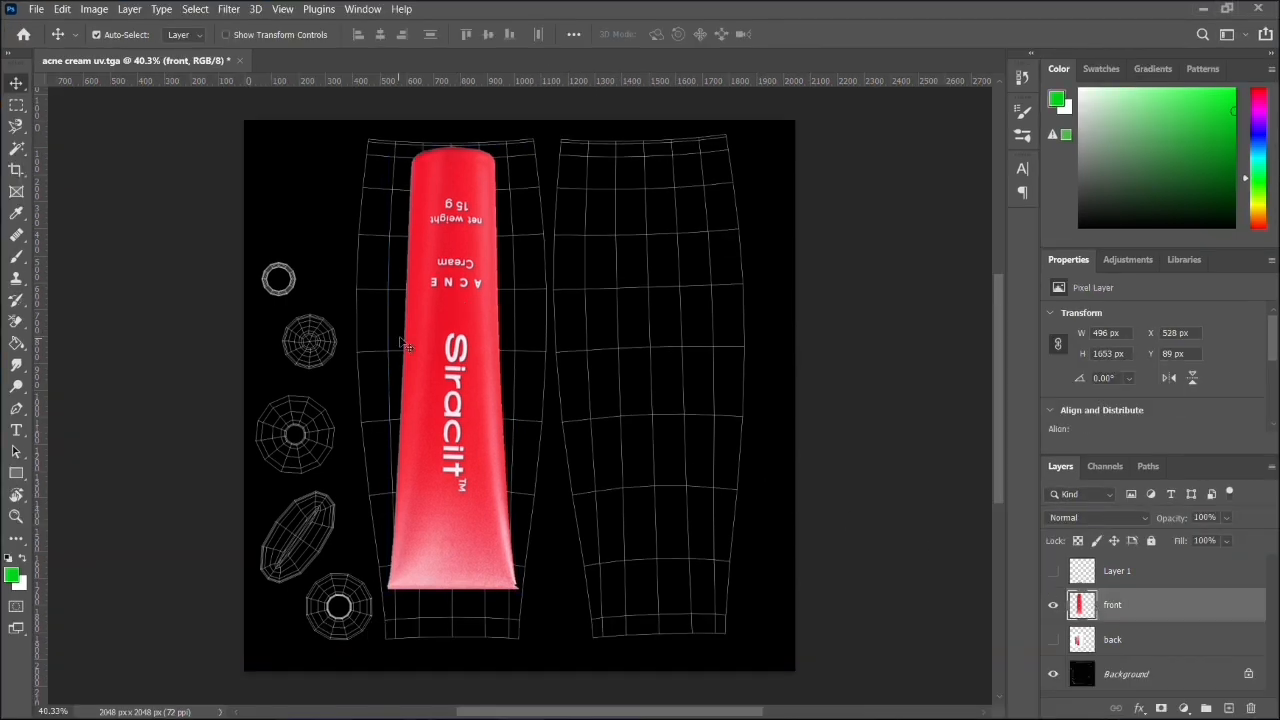
pyautogui.rightClick(1077, 606)
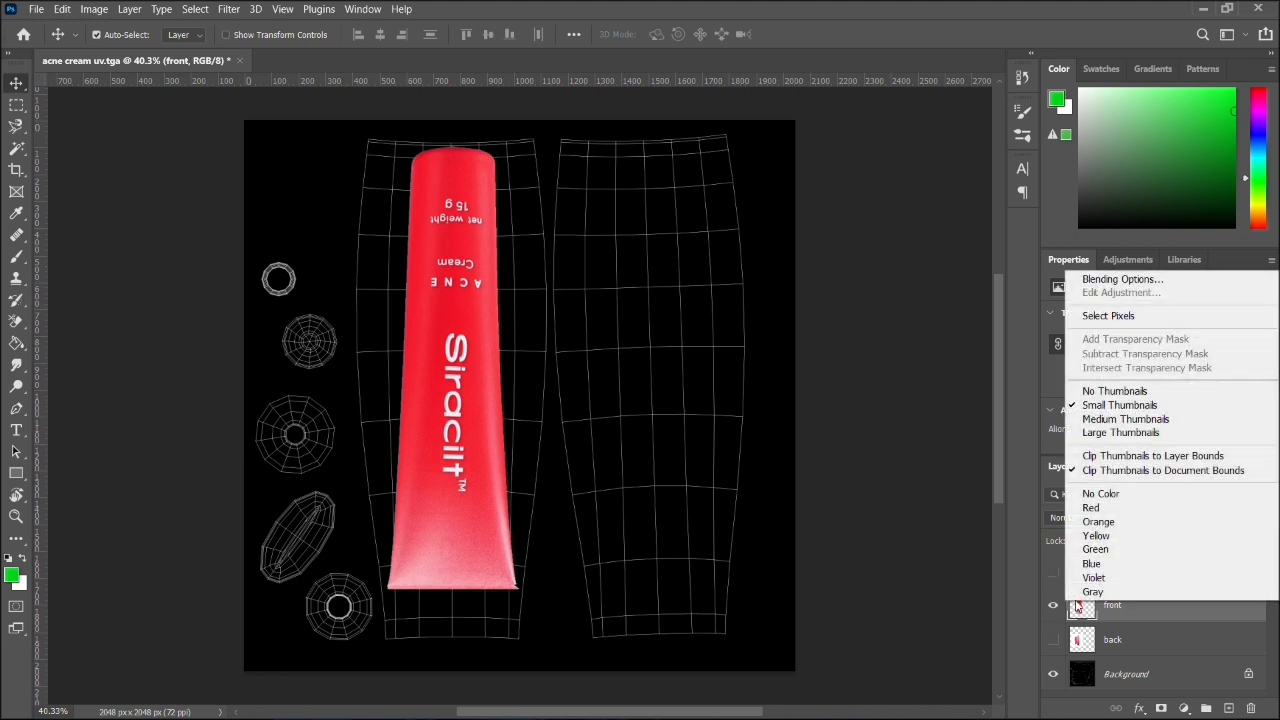
pyautogui.click(1112, 316)
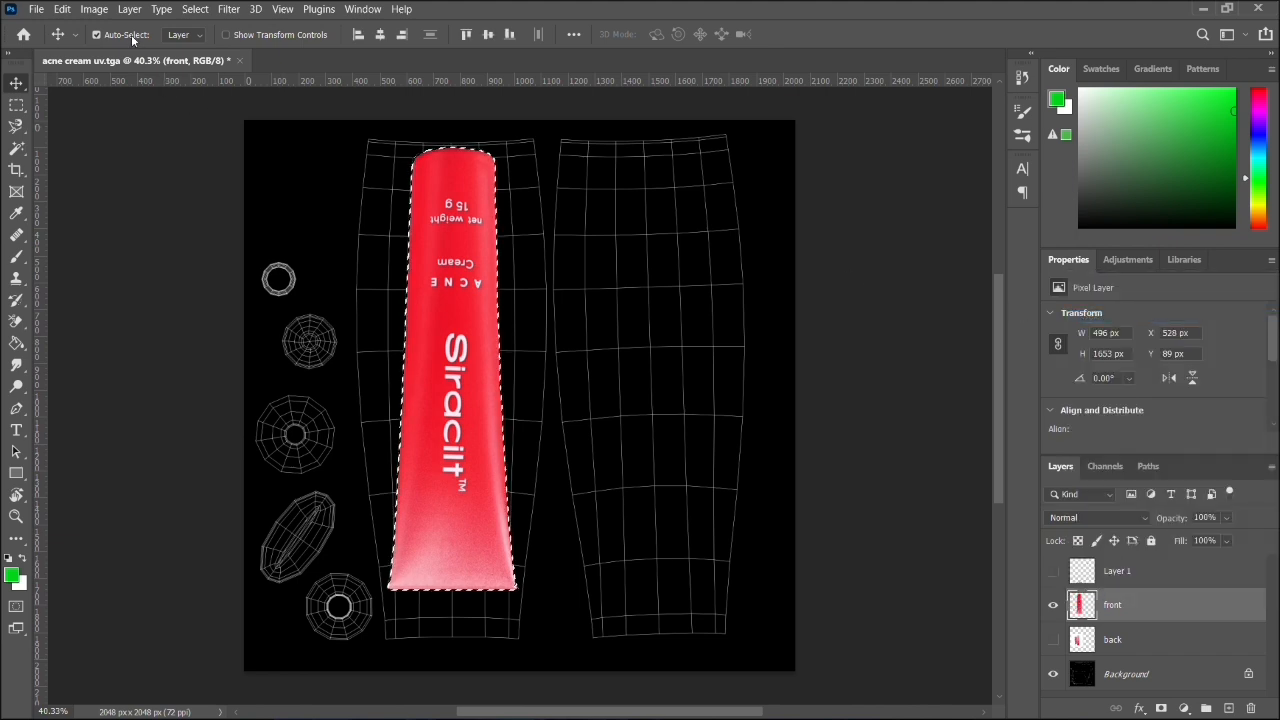
pyautogui.click(100, 11)
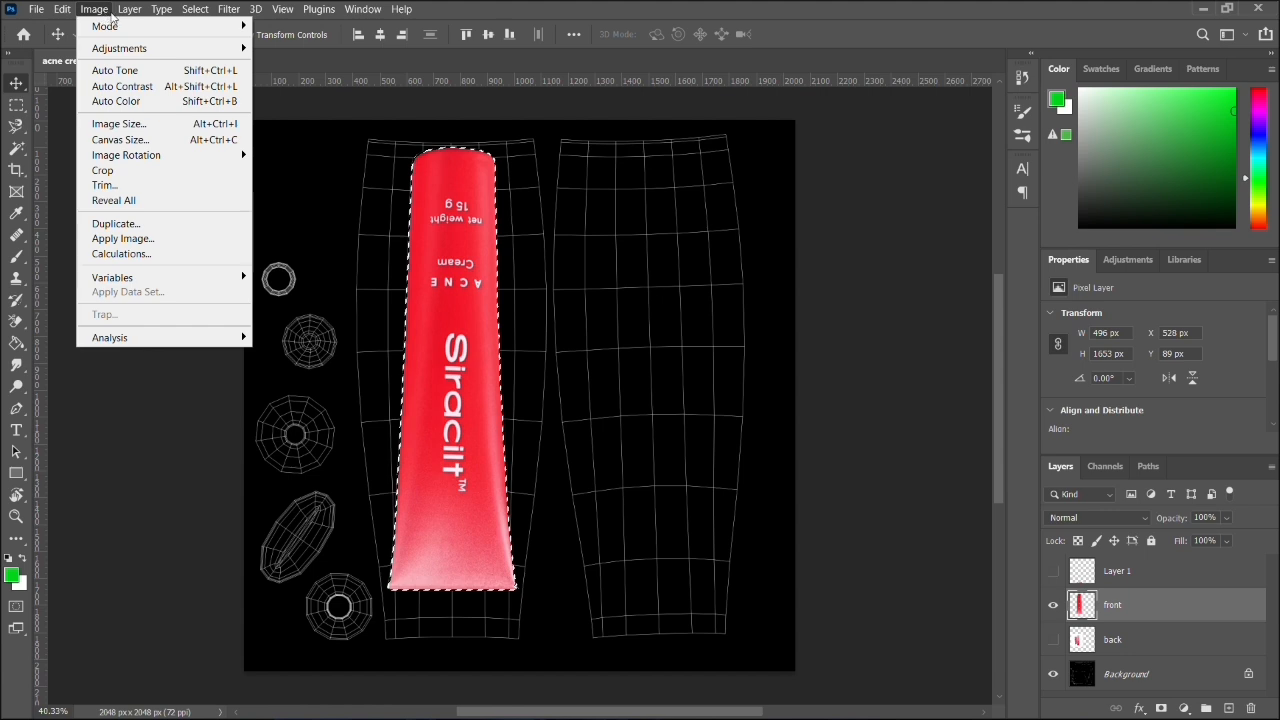
pyautogui.moveTo(121, 16)
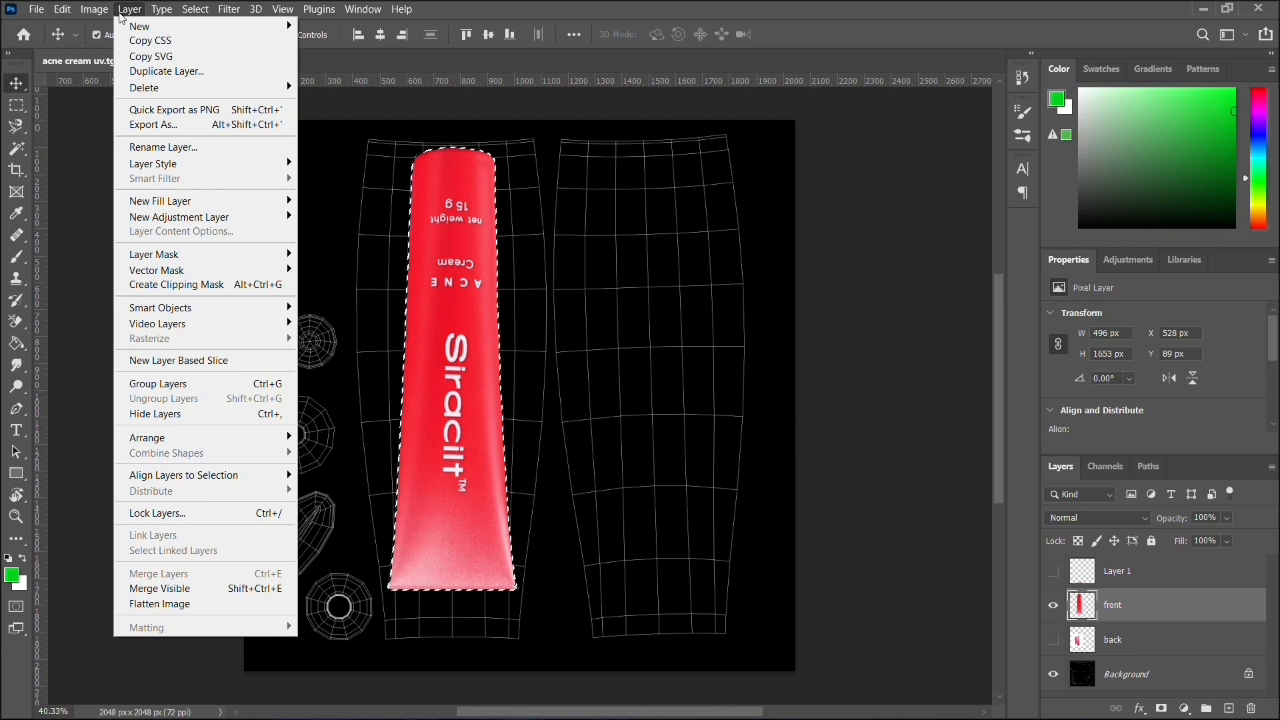
pyautogui.click(558, 24)
pyautogui.hotkey('ctrl', 'd')
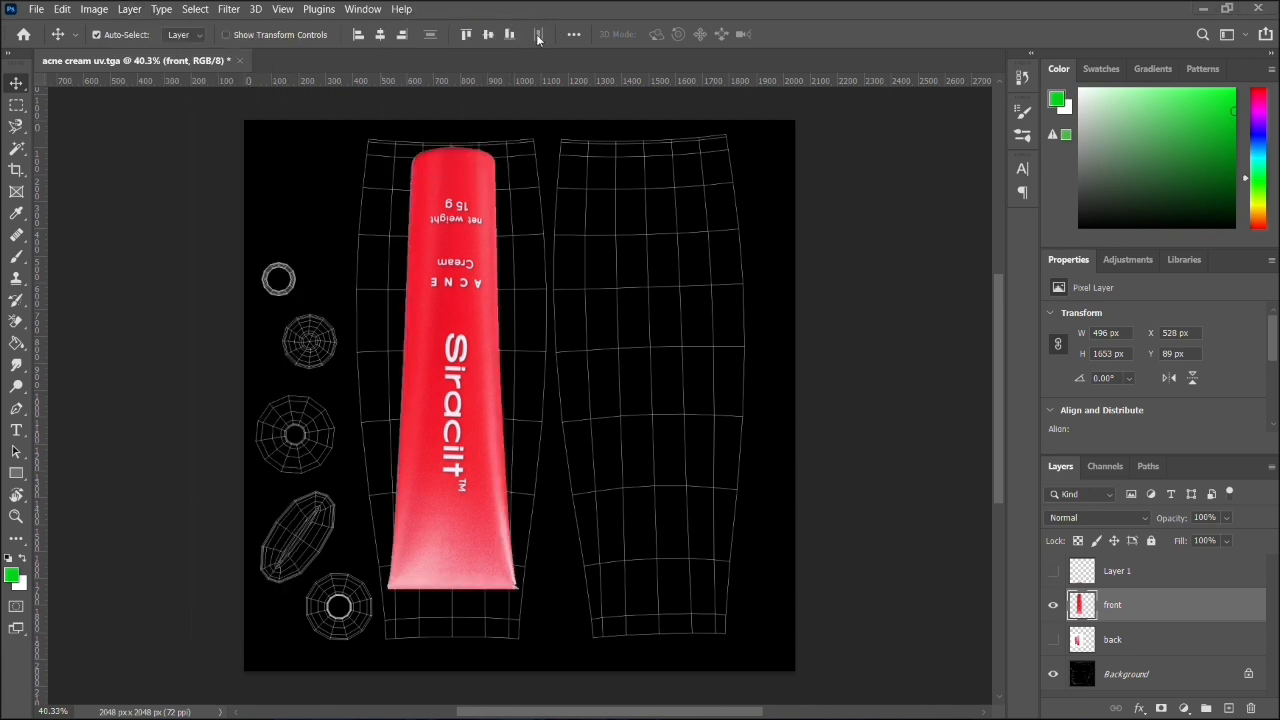
# - Start a Warp on the front tube, spreading its upper corners outward and shaping the top edge to the UV shell's upper end
pyautogui.click(60, 10)
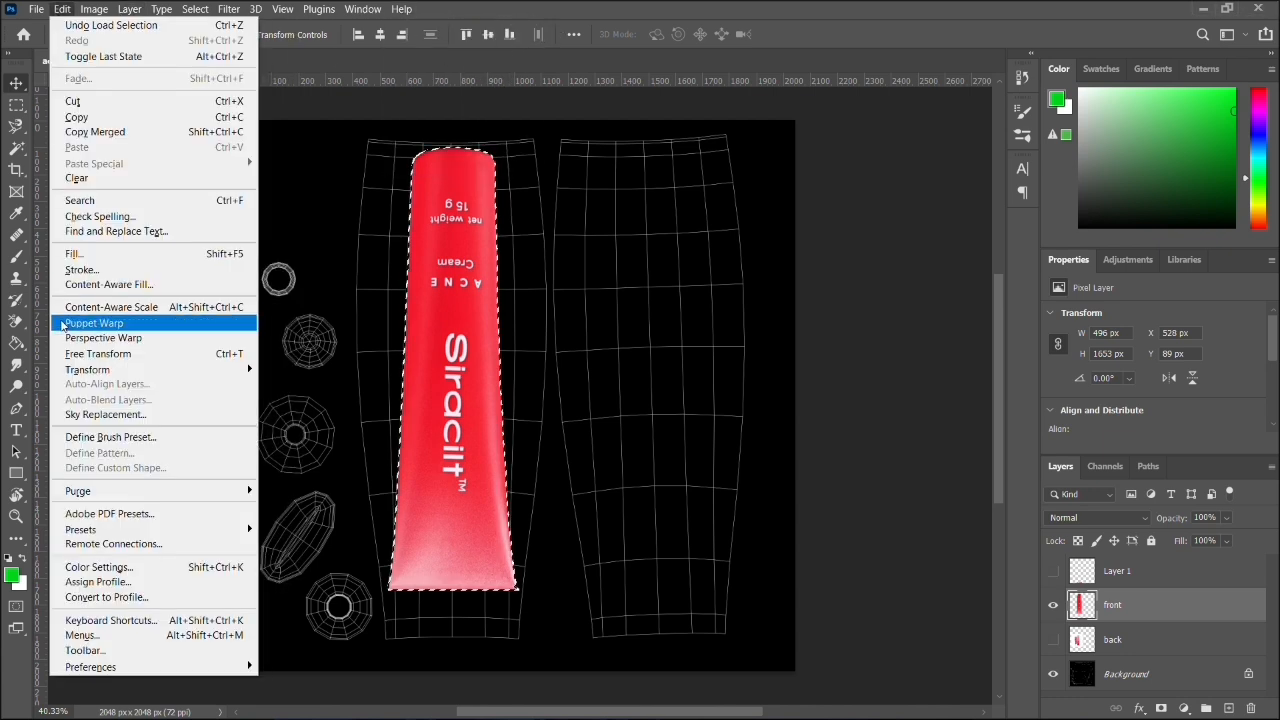
pyautogui.moveTo(76, 378)
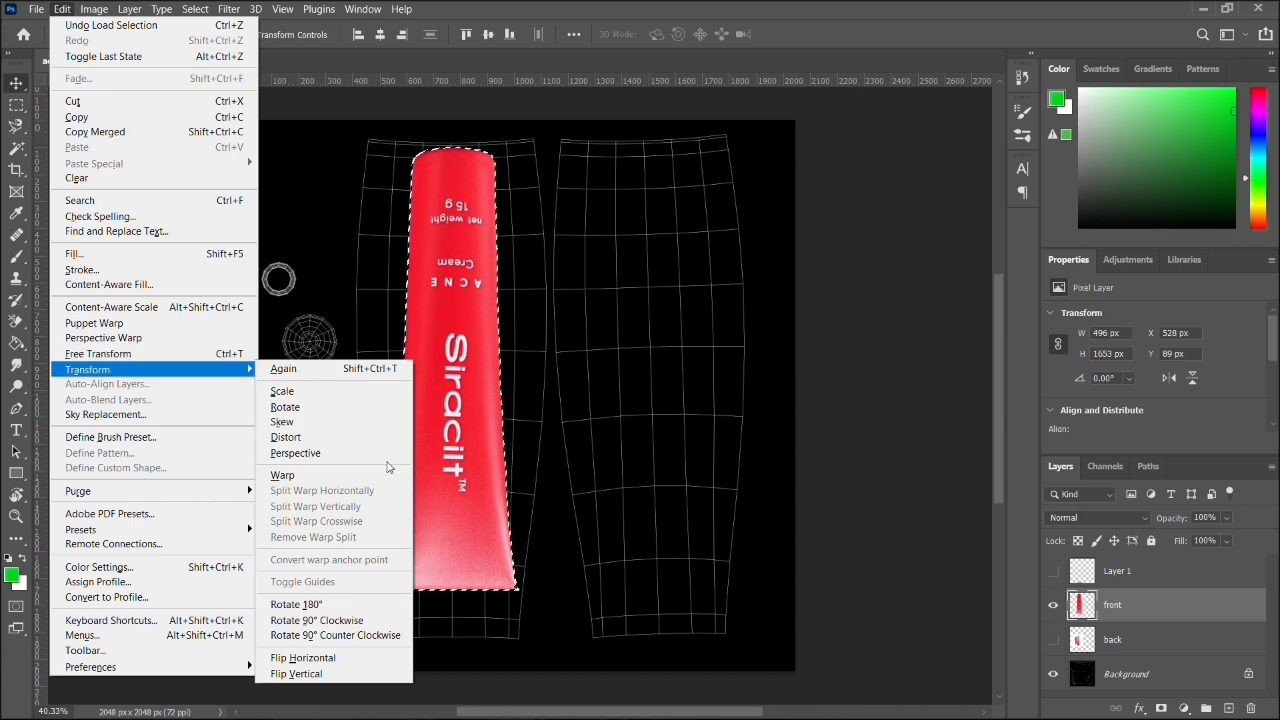
pyautogui.click(333, 476)
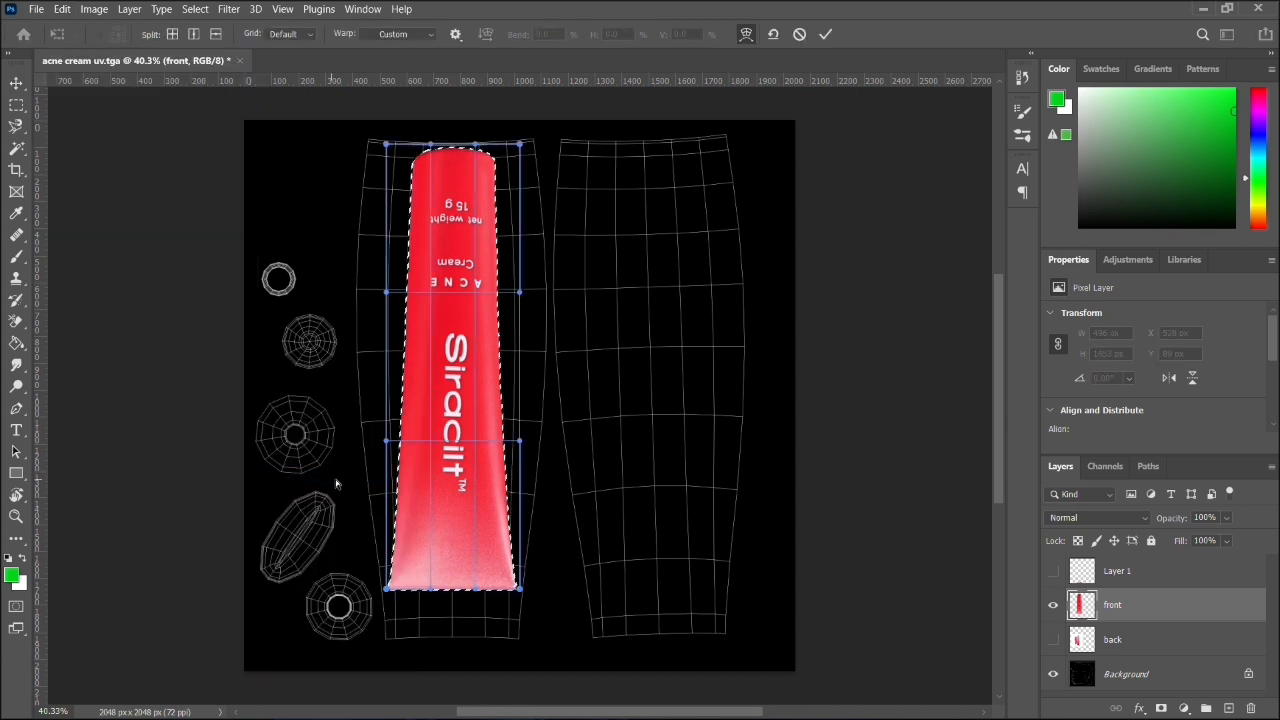
pyautogui.moveTo(520, 145); pyautogui.dragTo(607, 104)
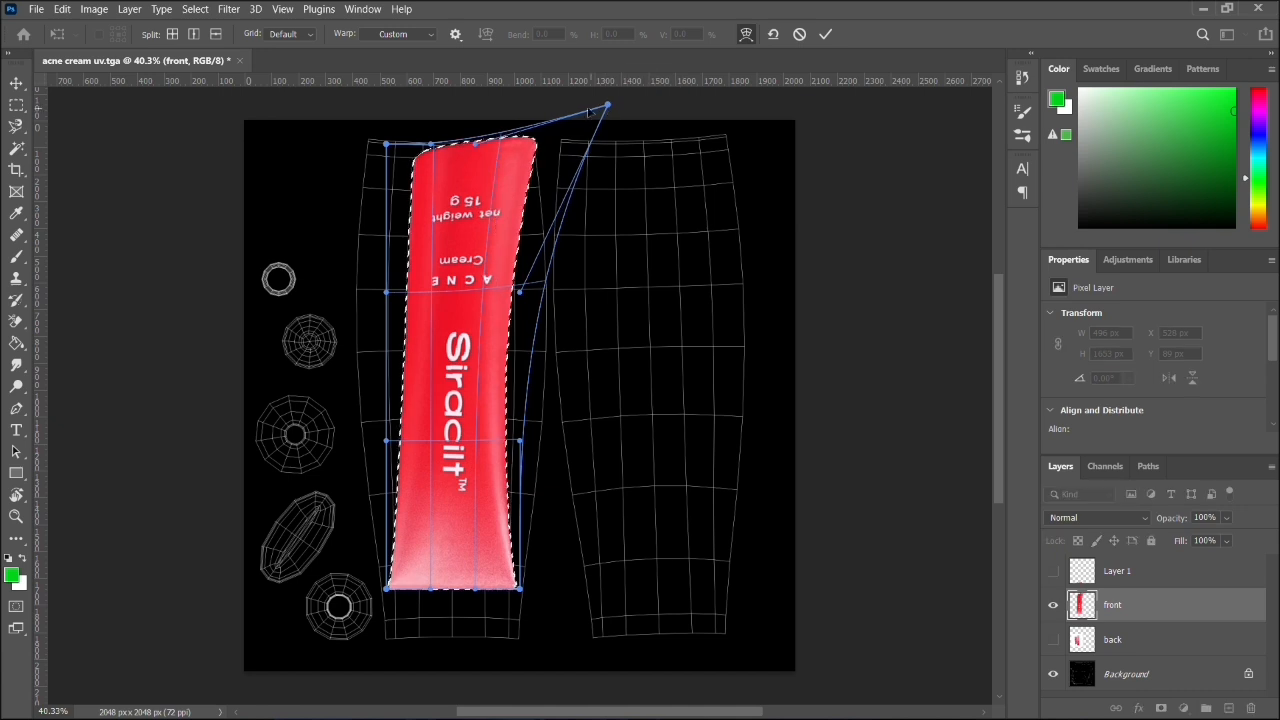
pyautogui.moveTo(386, 145); pyautogui.dragTo(281, 104)
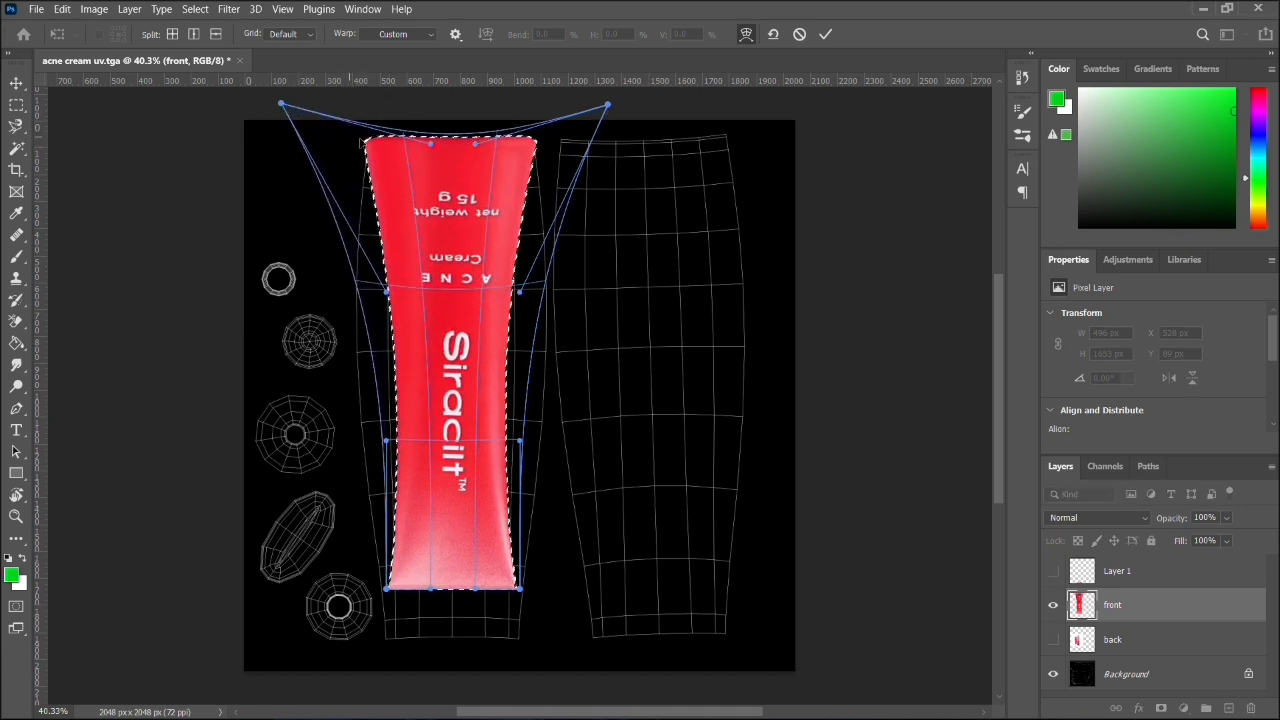
pyautogui.moveTo(431, 144); pyautogui.dragTo(477, 161)
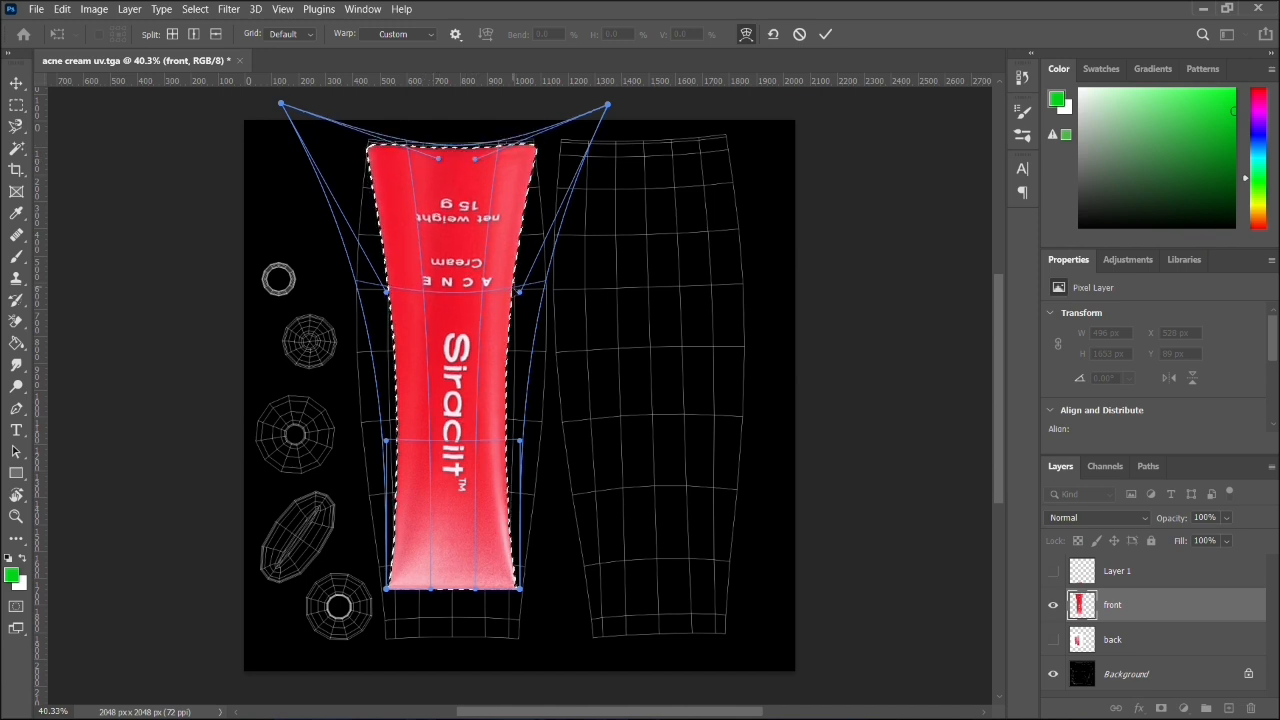
# - Bulge both long sides of the warped tube outward to follow the UV shell's curved sides
pyautogui.moveTo(519, 291); pyautogui.dragTo(628, 322)
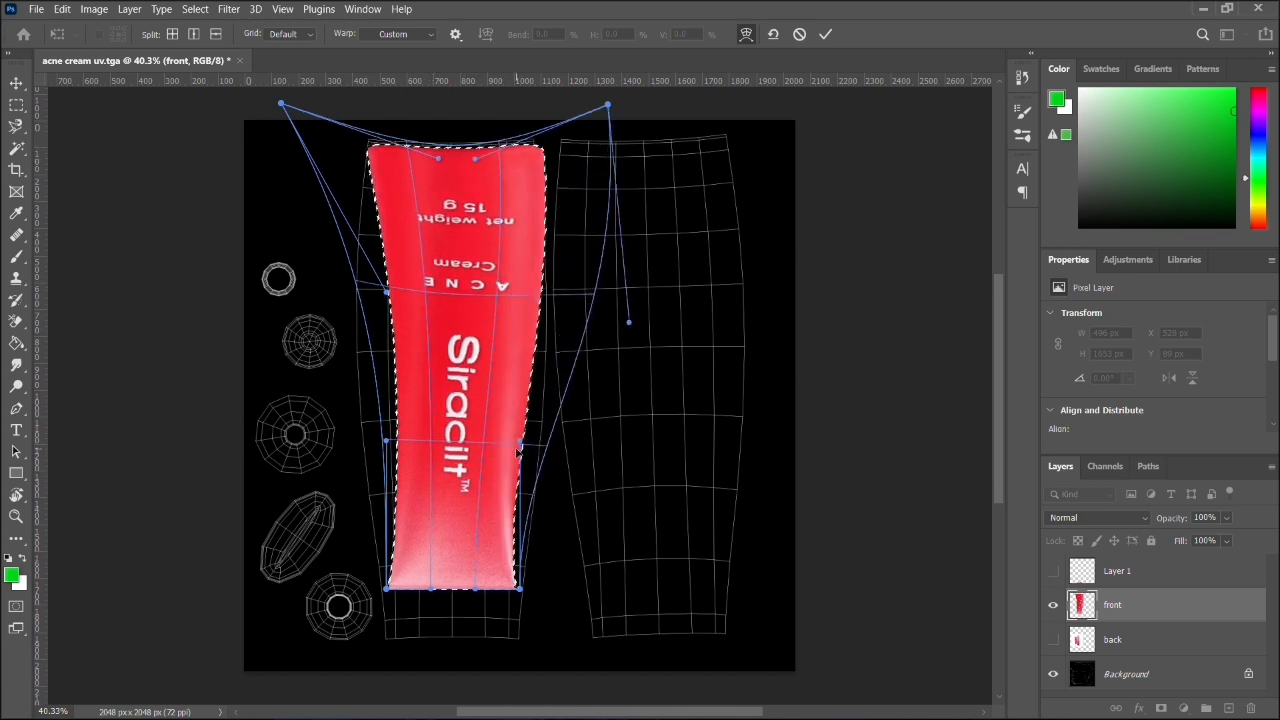
pyautogui.moveTo(519, 443); pyautogui.dragTo(578, 464)
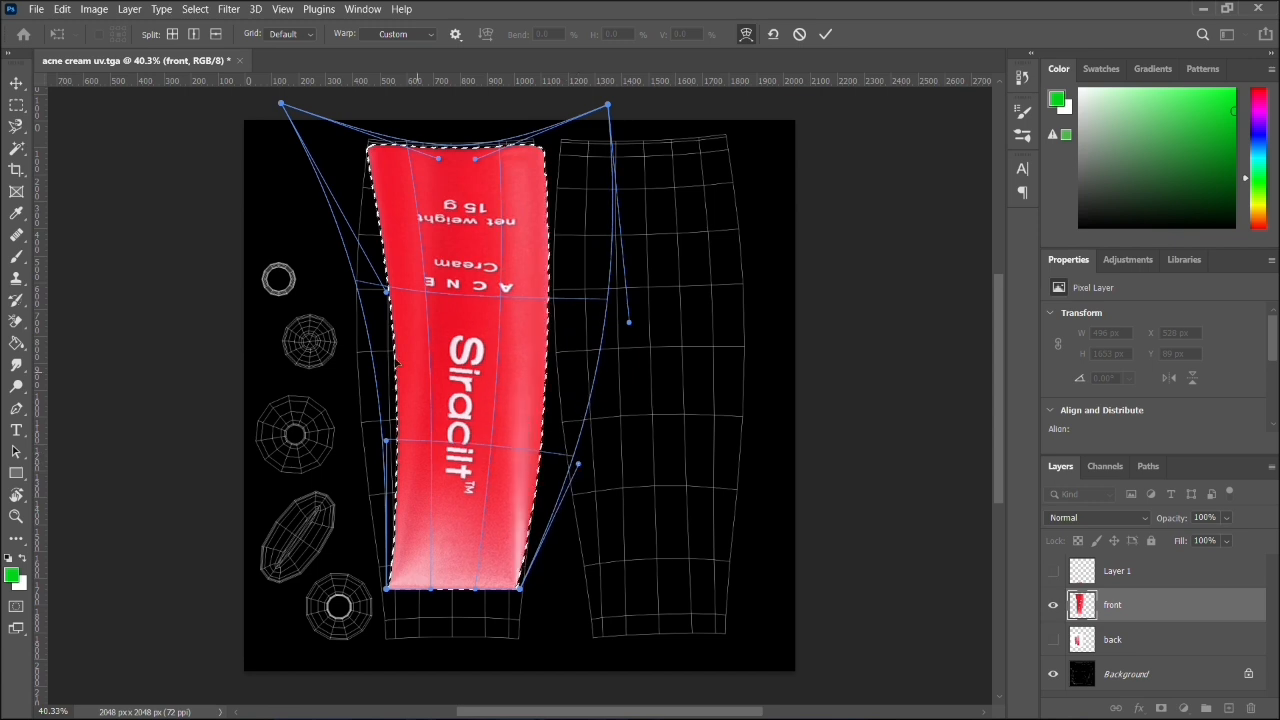
pyautogui.moveTo(386, 291); pyautogui.dragTo(243, 307)
pyautogui.moveTo(281, 104); pyautogui.dragTo(303, 96)
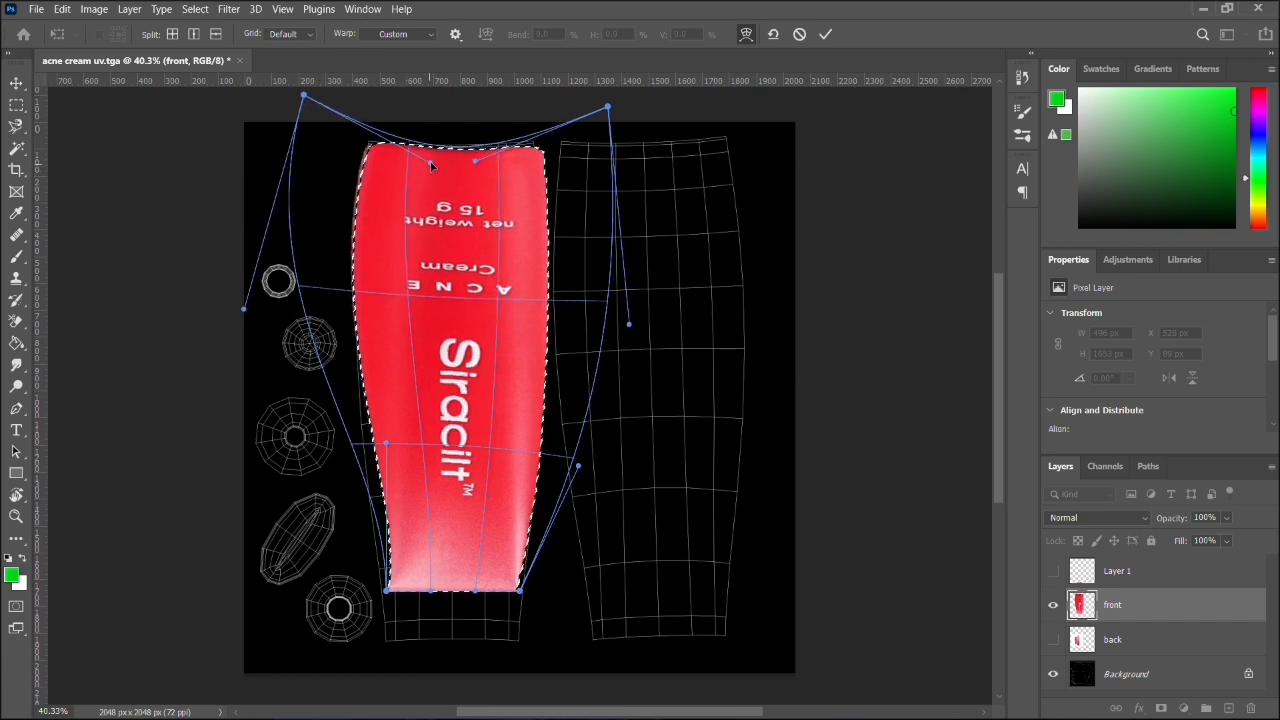
# - Stretch the warped tube's lower corners down to the UV shell's bottom edge and straighten that edge
pyautogui.moveTo(387, 444); pyautogui.dragTo(366, 541)
pyautogui.moveTo(385, 590); pyautogui.dragTo(384, 640)
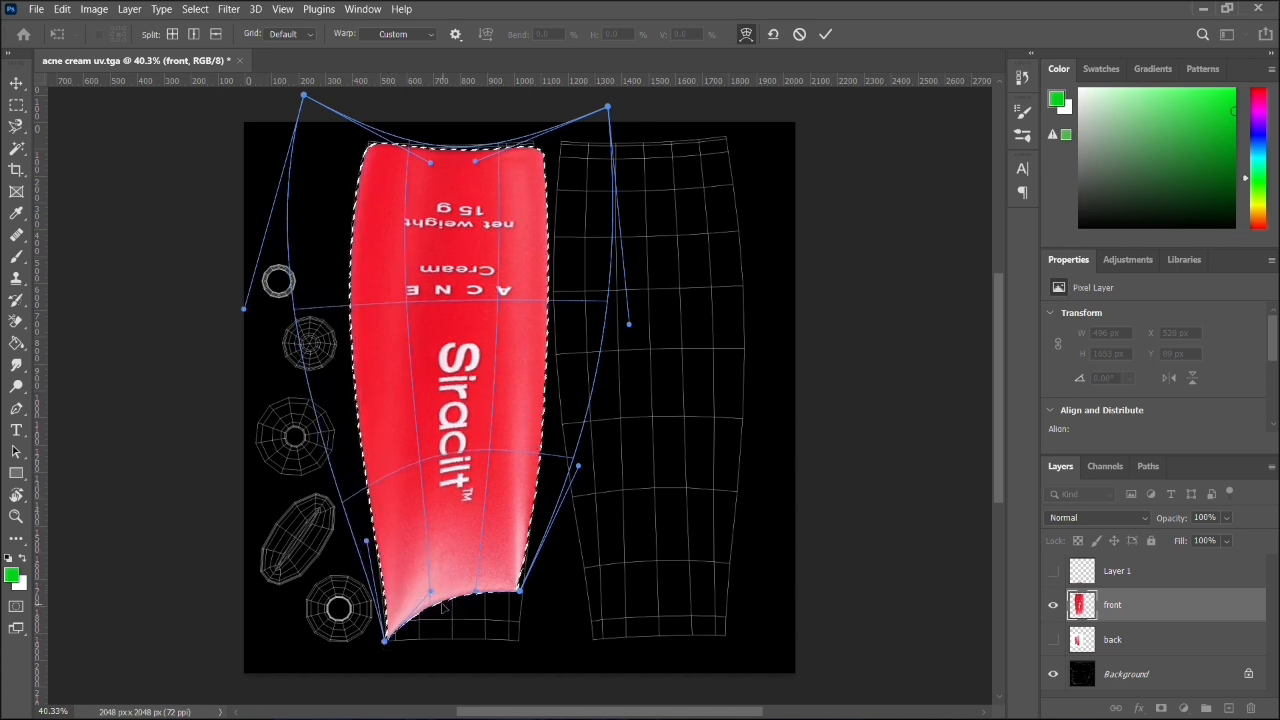
pyautogui.moveTo(519, 594); pyautogui.dragTo(466, 647)
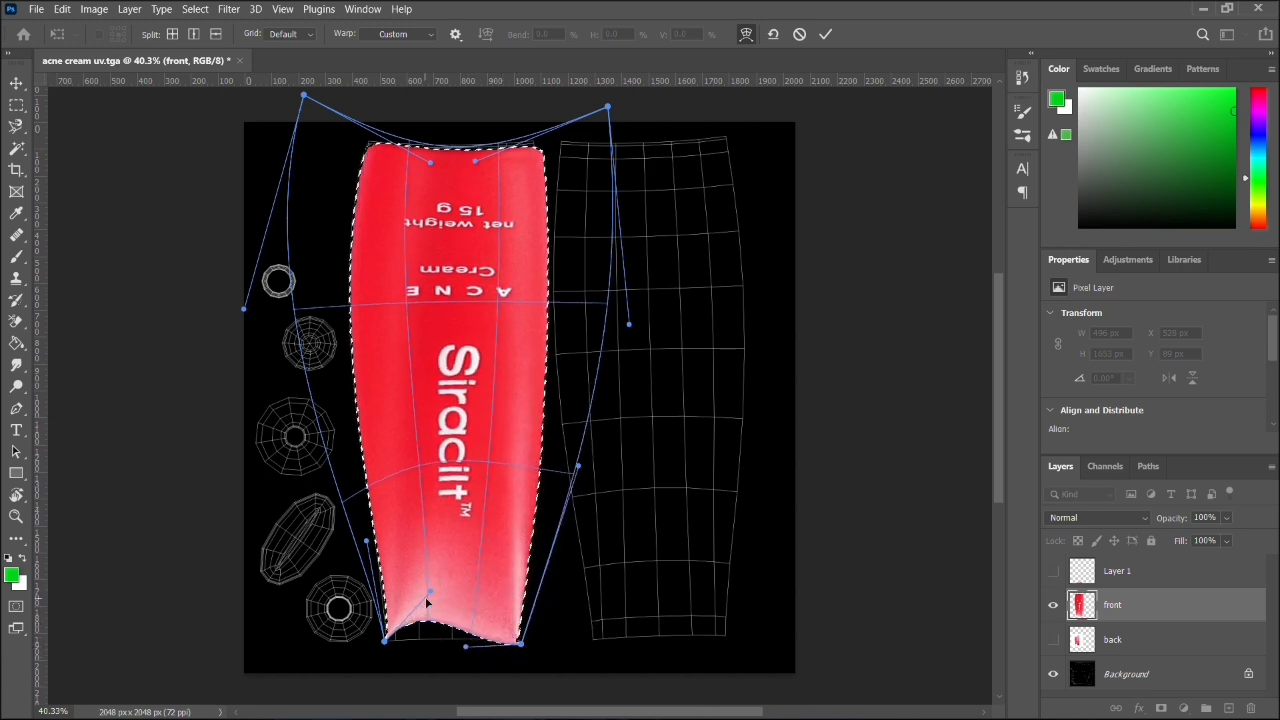
pyautogui.moveTo(429, 592); pyautogui.dragTo(521, 640)
pyautogui.moveTo(586, 468)
pyautogui.mouseDown()
pyautogui.moveTo(563, 463)
pyautogui.moveTo(578, 471)
pyautogui.mouseUp()
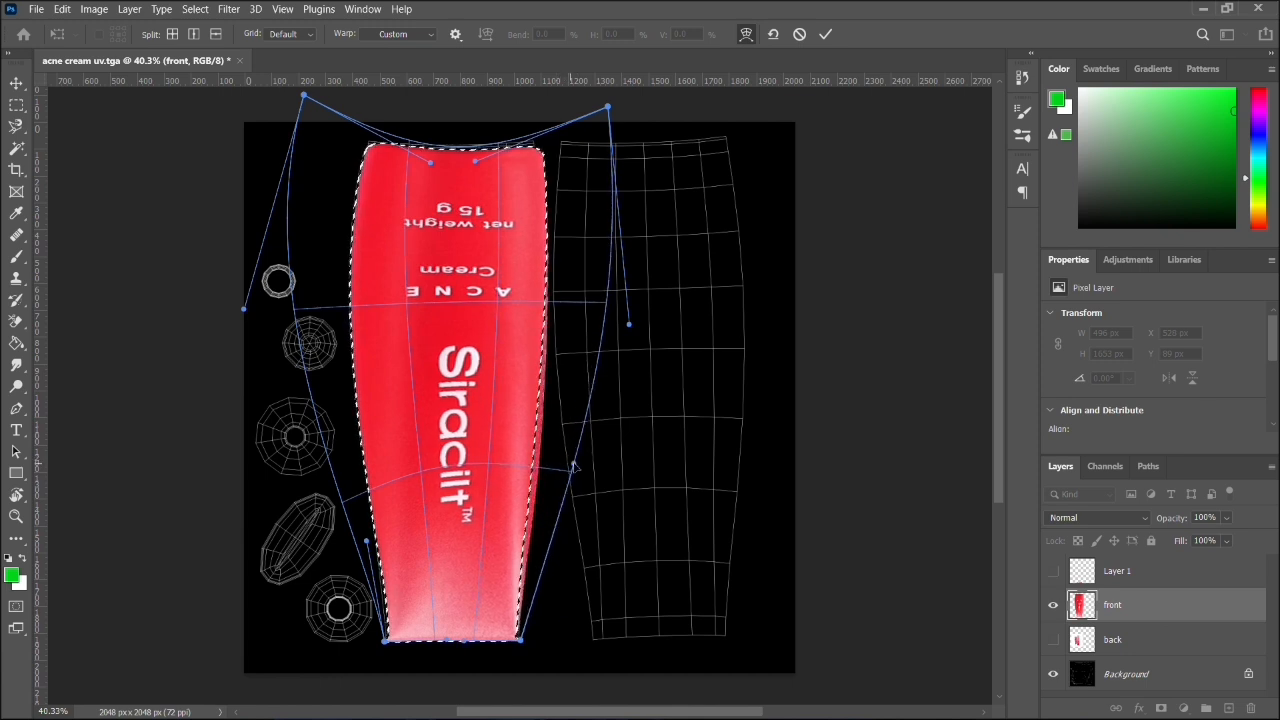
# - Fine-tune the warp's upper corners, top edge and lower left side against the UV shell outline
pyautogui.moveTo(607, 107)
pyautogui.mouseDown()
pyautogui.moveTo(572, 98)
pyautogui.moveTo(595, 88)
pyautogui.moveTo(594, 104)
pyautogui.mouseUp()
pyautogui.moveTo(304, 107); pyautogui.dragTo(310, 102)
pyautogui.moveTo(431, 175); pyautogui.dragTo(465, 174)
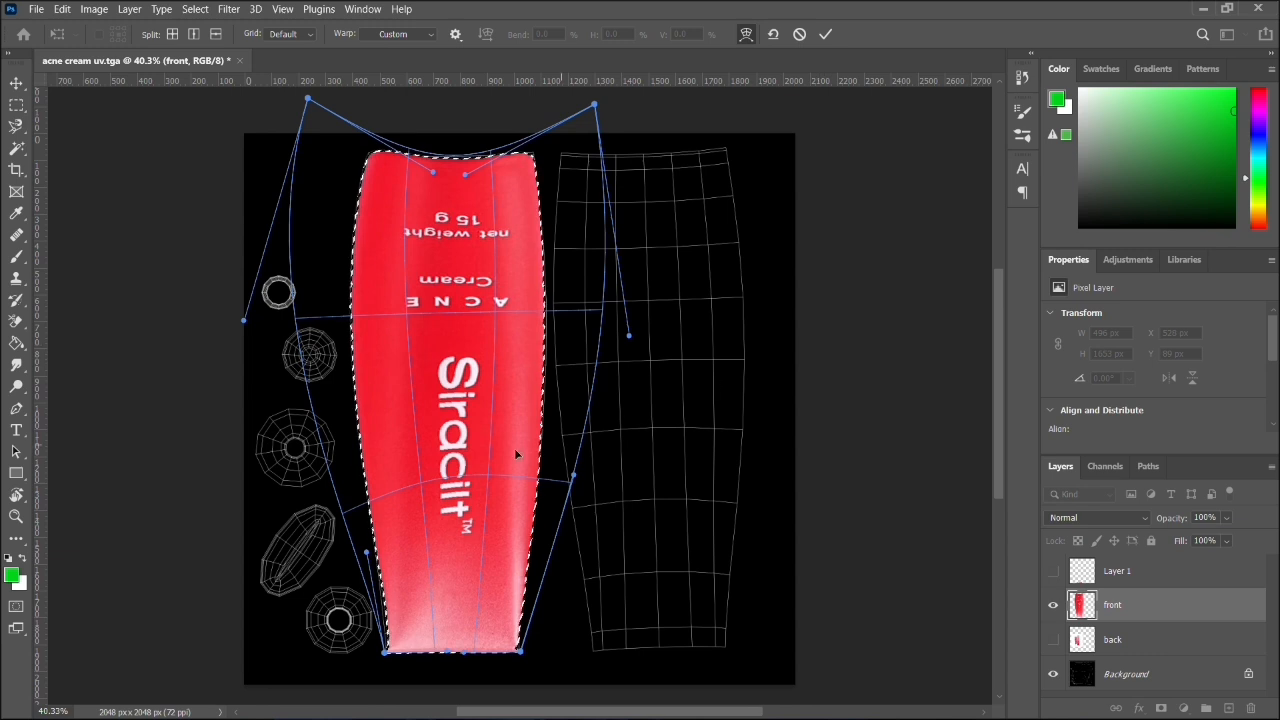
pyautogui.moveTo(367, 552)
pyautogui.mouseDown()
pyautogui.moveTo(340, 530)
pyautogui.moveTo(362, 527)
pyautogui.mouseUp()
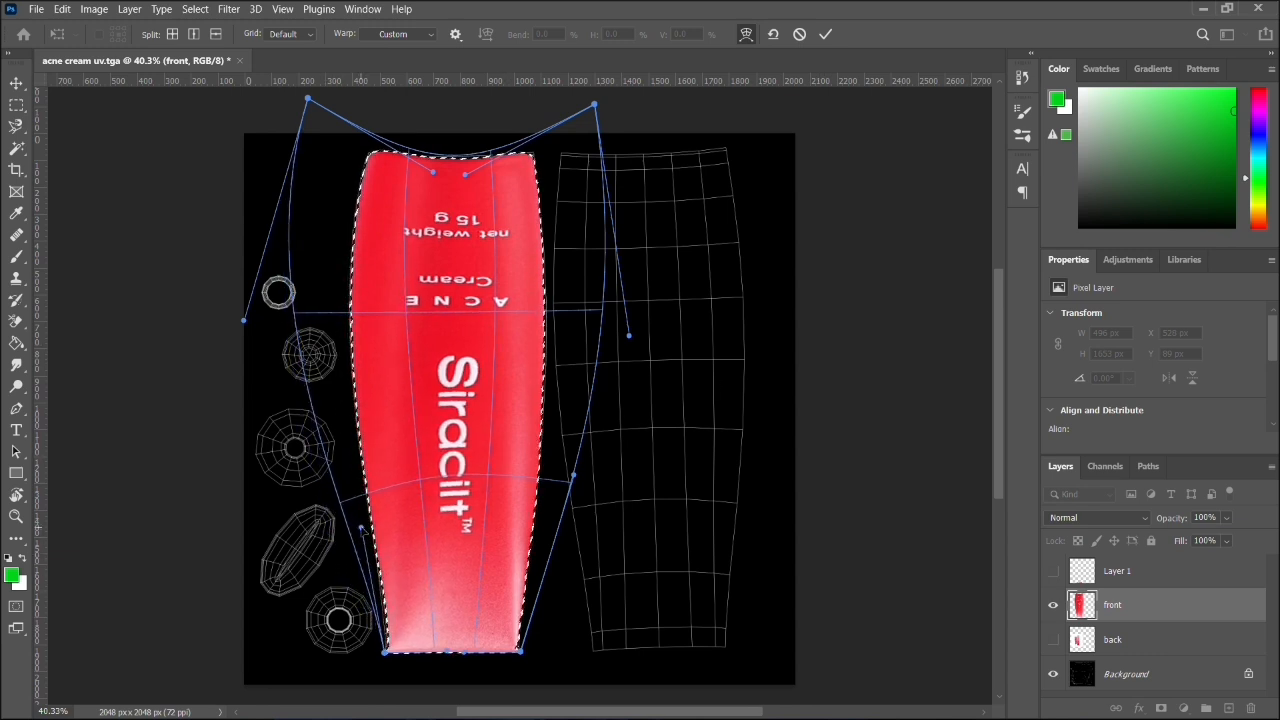
# - Apply the warp, place the unlocked UV background layer above the front layer, and set its opacity to 75%
pyautogui.moveTo(1128, 688); pyautogui.dragTo(1150, 628)
pyautogui.click(1256, 676)
pyautogui.click(1249, 675)
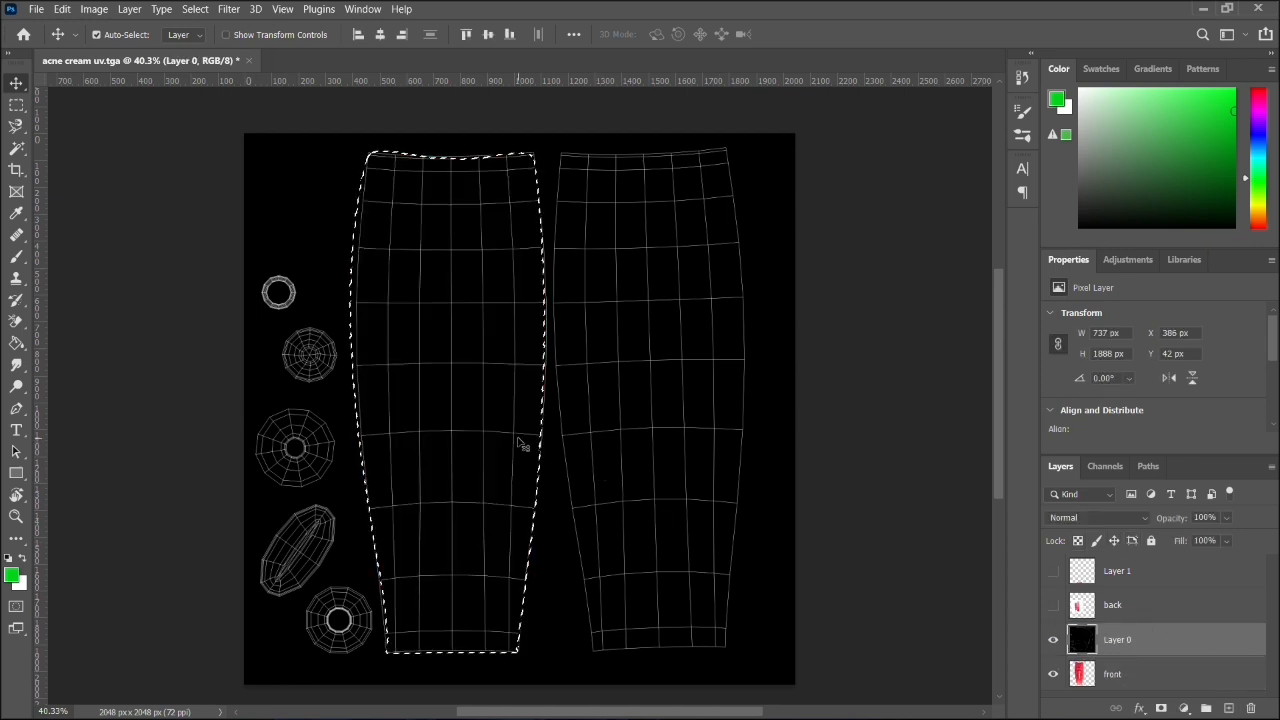
pyautogui.click(1226, 518)
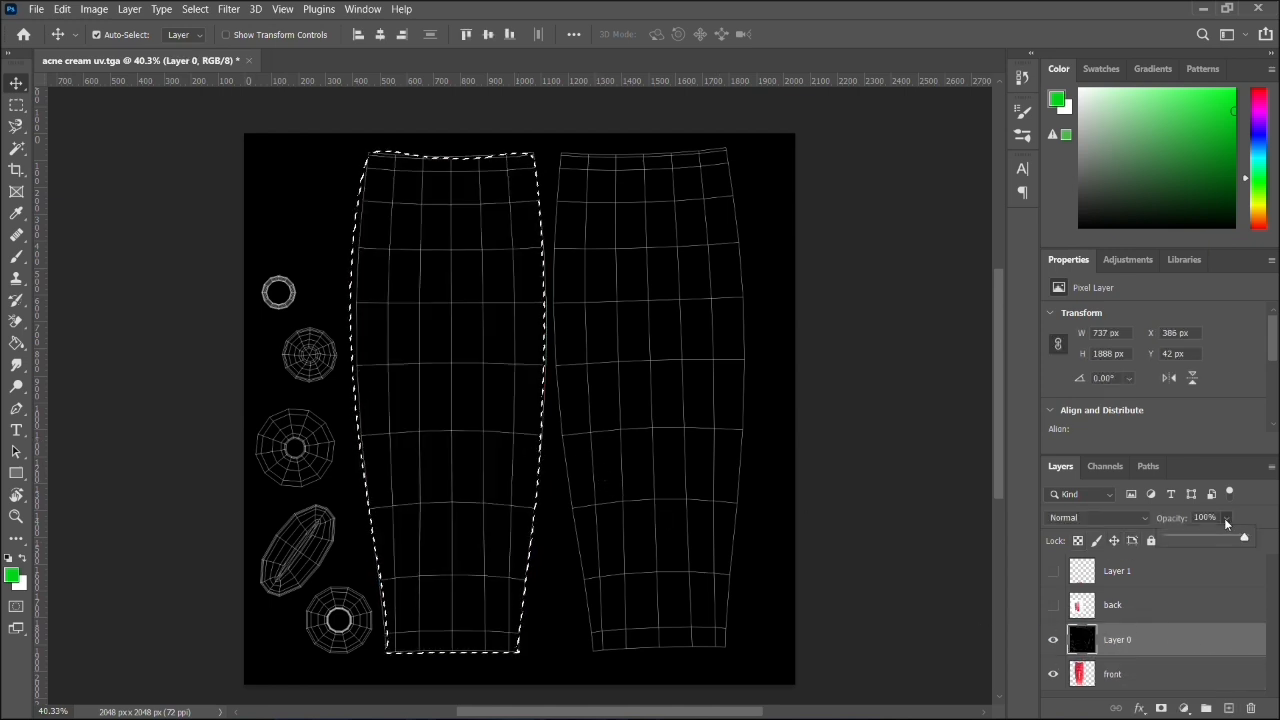
pyautogui.moveTo(1190, 538); pyautogui.dragTo(1225, 540)
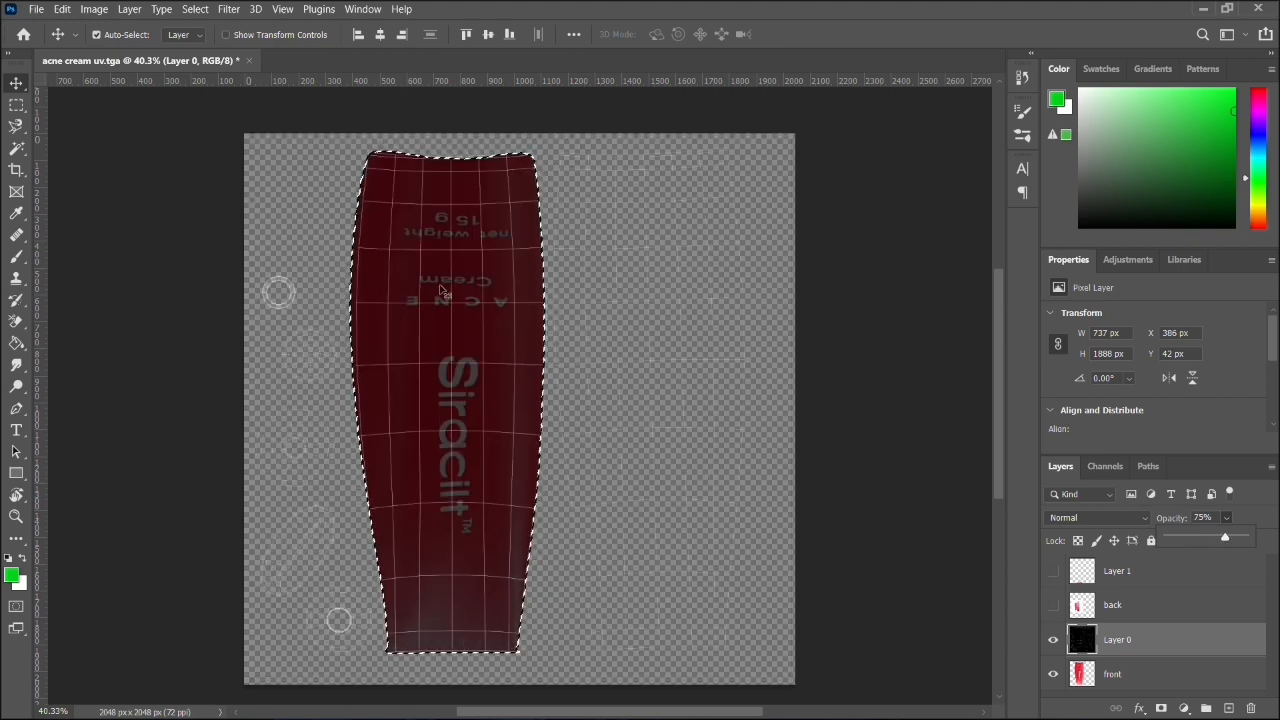
# - Deselect all layers and clear the selection around the warped front tube
pyautogui.click(1100, 672)
pyautogui.click(1100, 673)
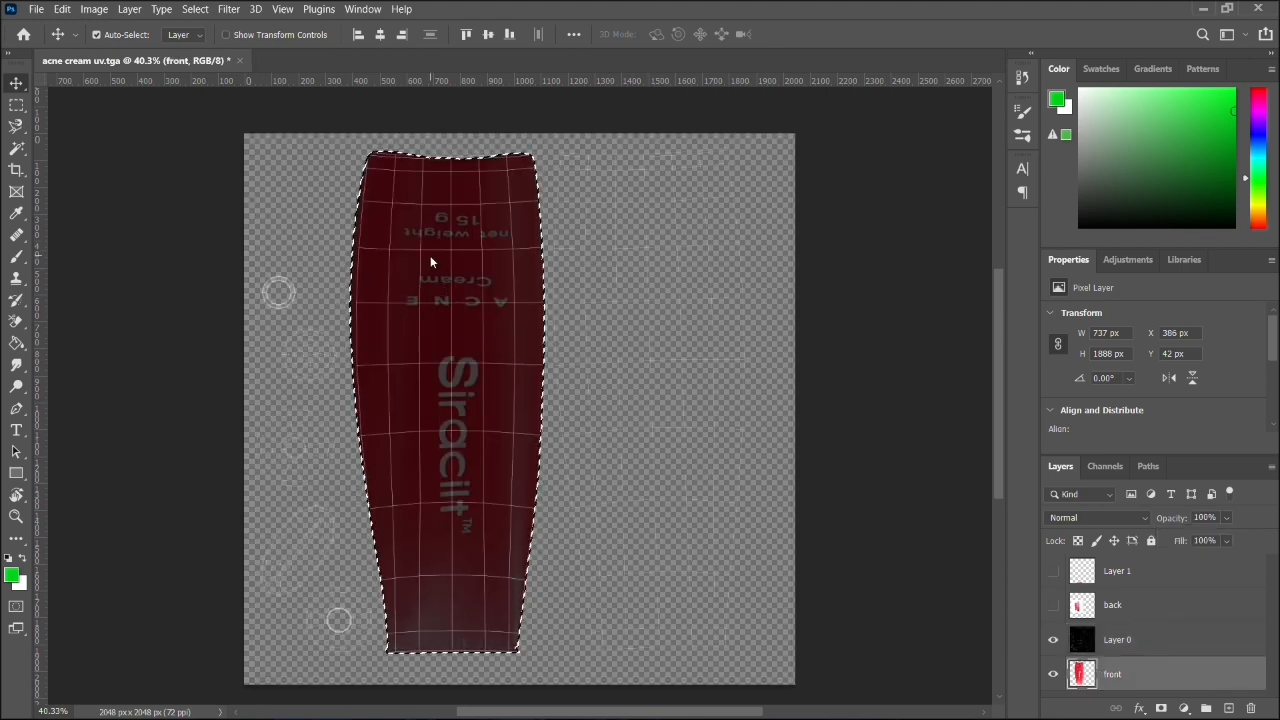
pyautogui.click(561, 381)
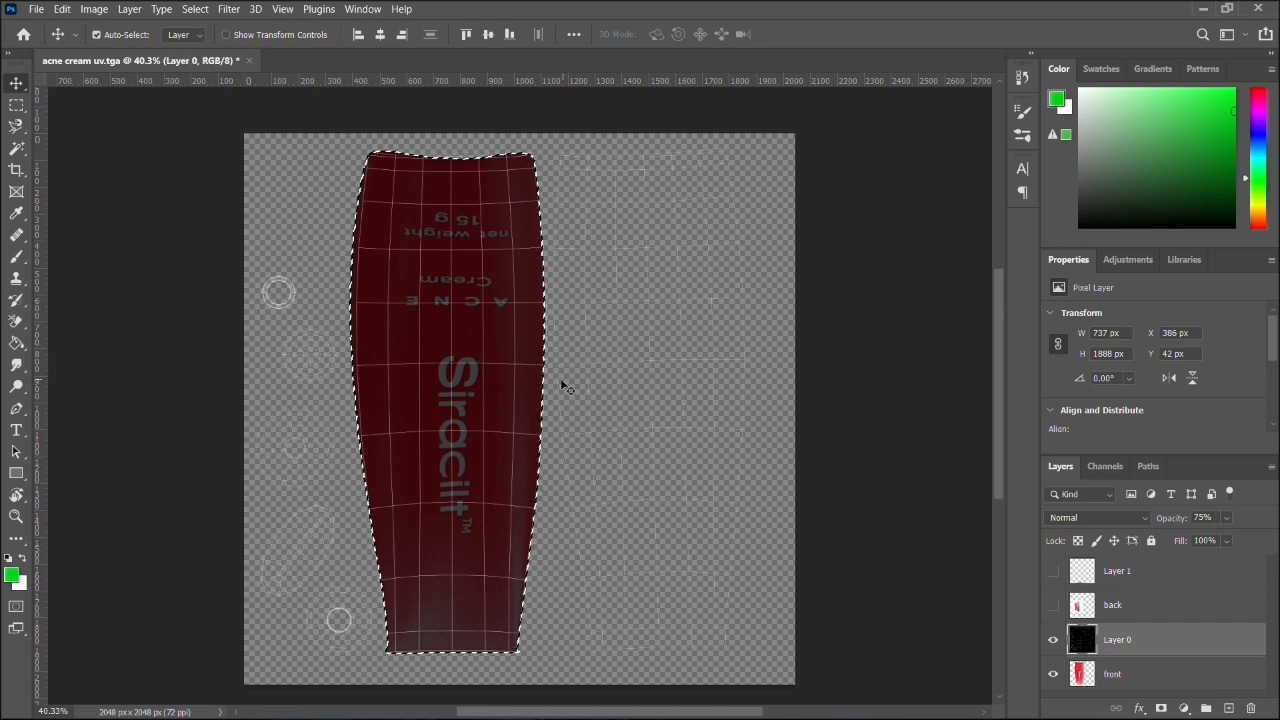
pyautogui.click(929, 409)
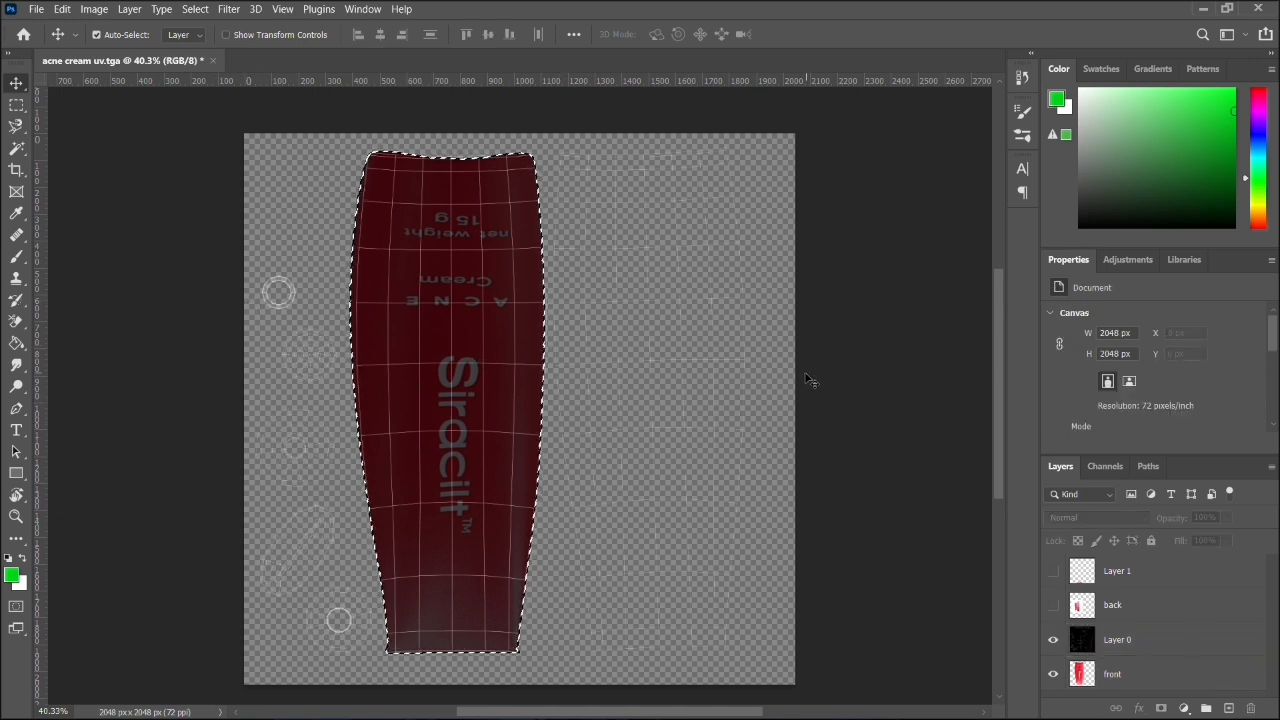
pyautogui.hotkey('ctrl', 'd')
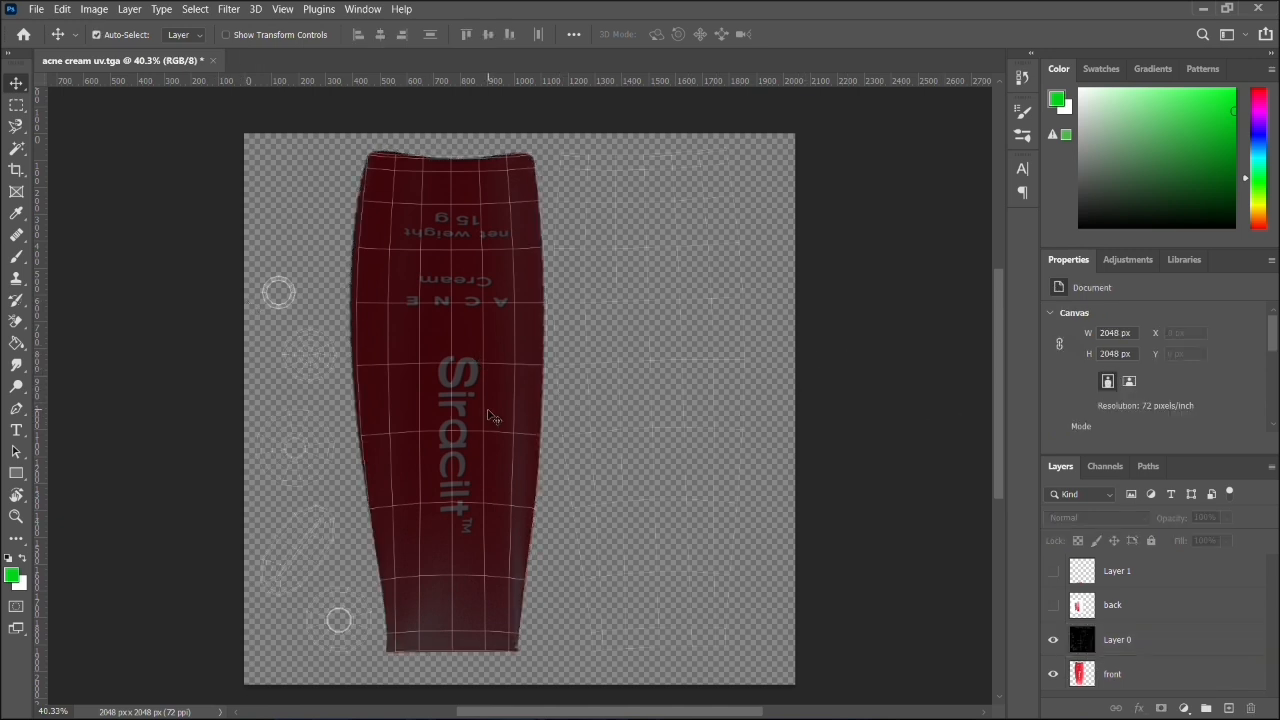
# - Show the back layer and move its product photo to about X 709 px, Y 475 px
pyautogui.click(1137, 611)
pyautogui.click(1052, 604)
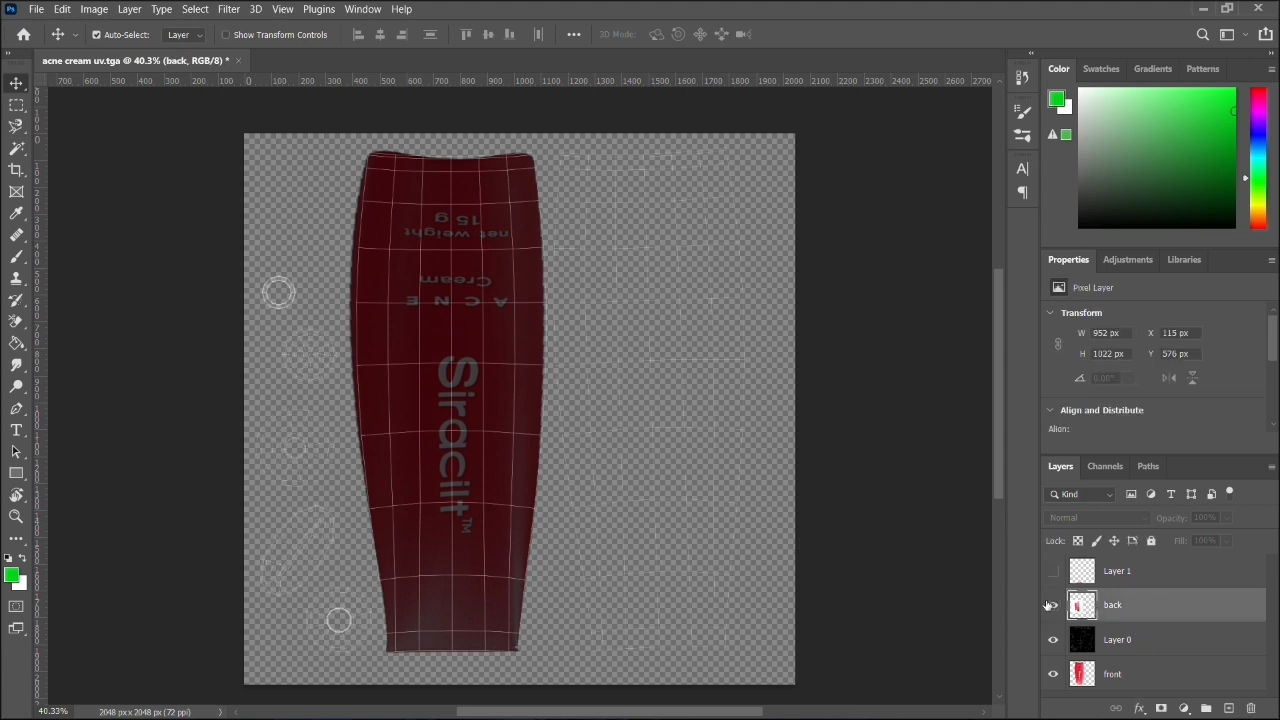
pyautogui.moveTo(387, 490); pyautogui.dragTo(551, 466)
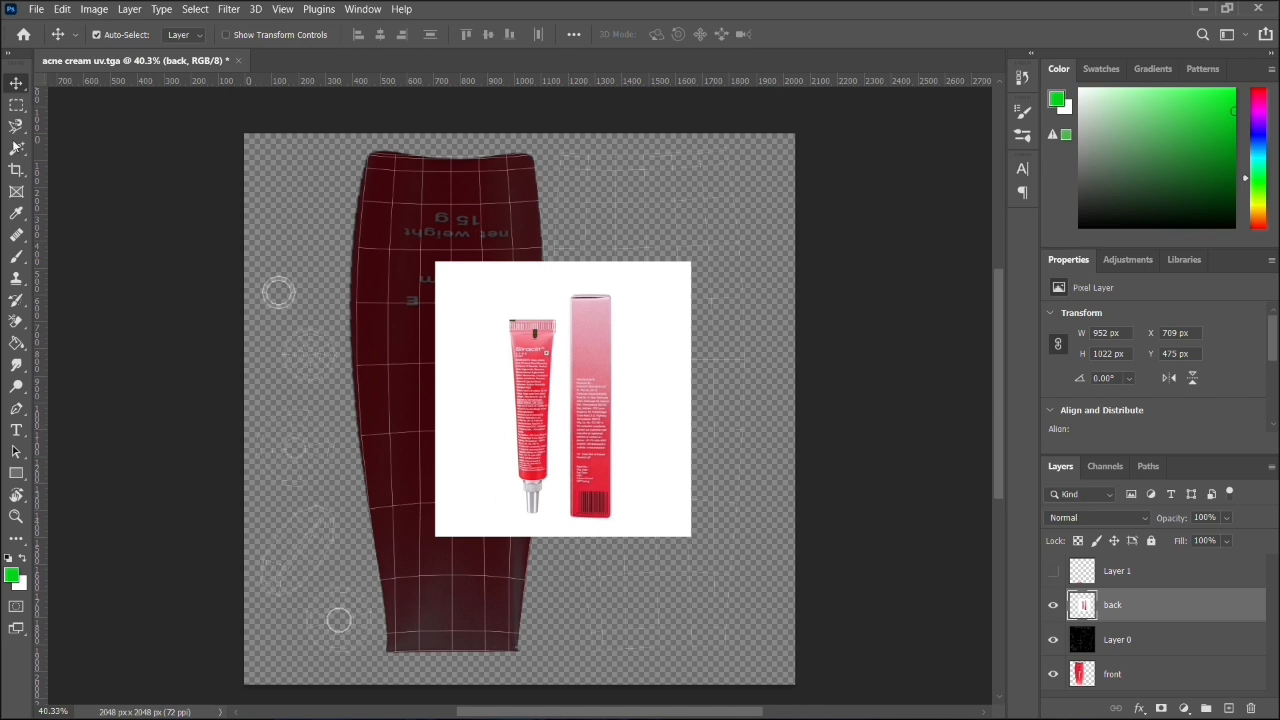
# - Marquee everything around the back tube's body, including the box, nozzle and end strip, and delete it from the back layer
pyautogui.click(24, 106)
pyautogui.moveTo(760, 211); pyautogui.dragTo(563, 583)
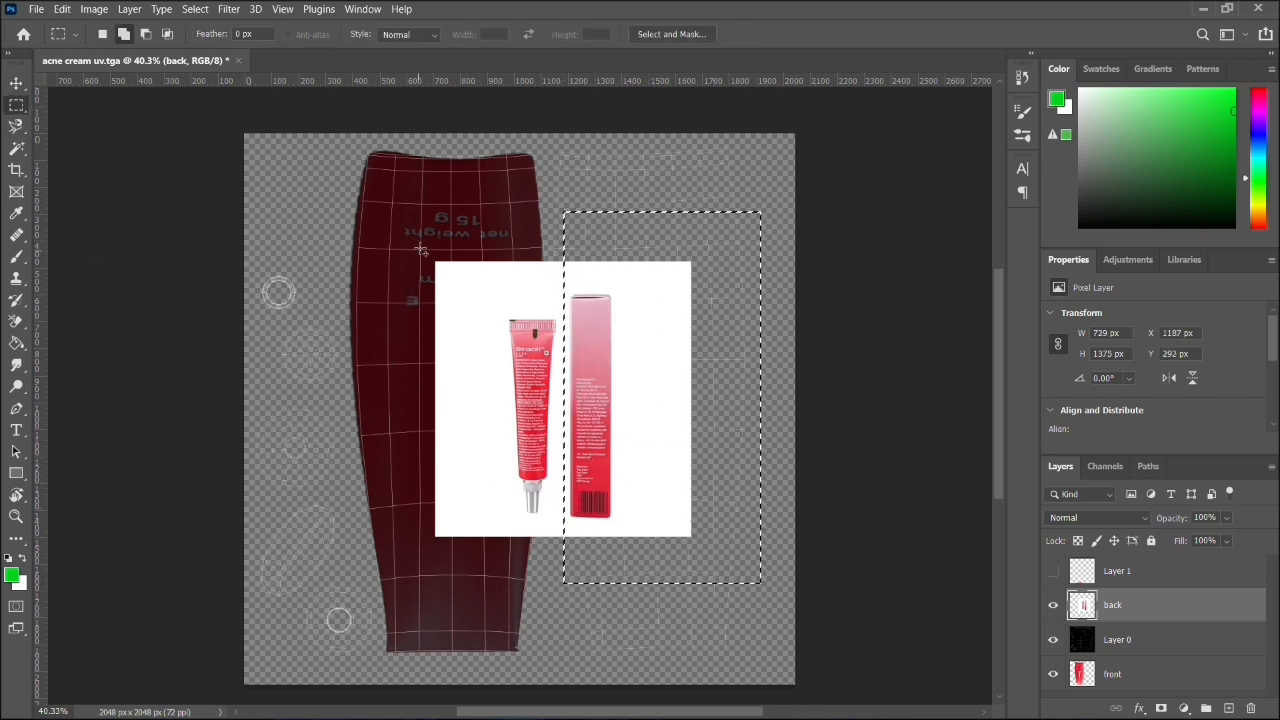
pyautogui.moveTo(425, 211); pyautogui.dragTo(508, 611)
pyautogui.moveTo(303, 136); pyautogui.dragTo(786, 328)
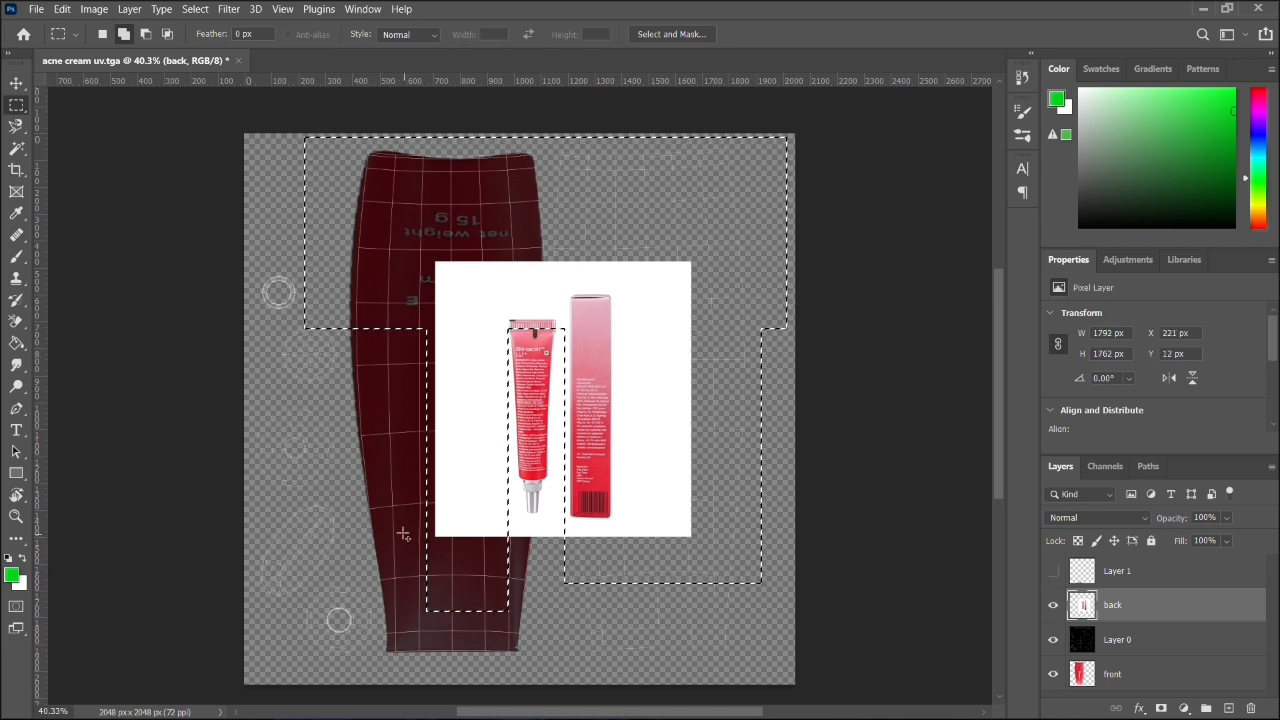
pyautogui.moveTo(361, 478); pyautogui.dragTo(440, 557)
pyautogui.moveTo(335, 510); pyautogui.dragTo(788, 610)
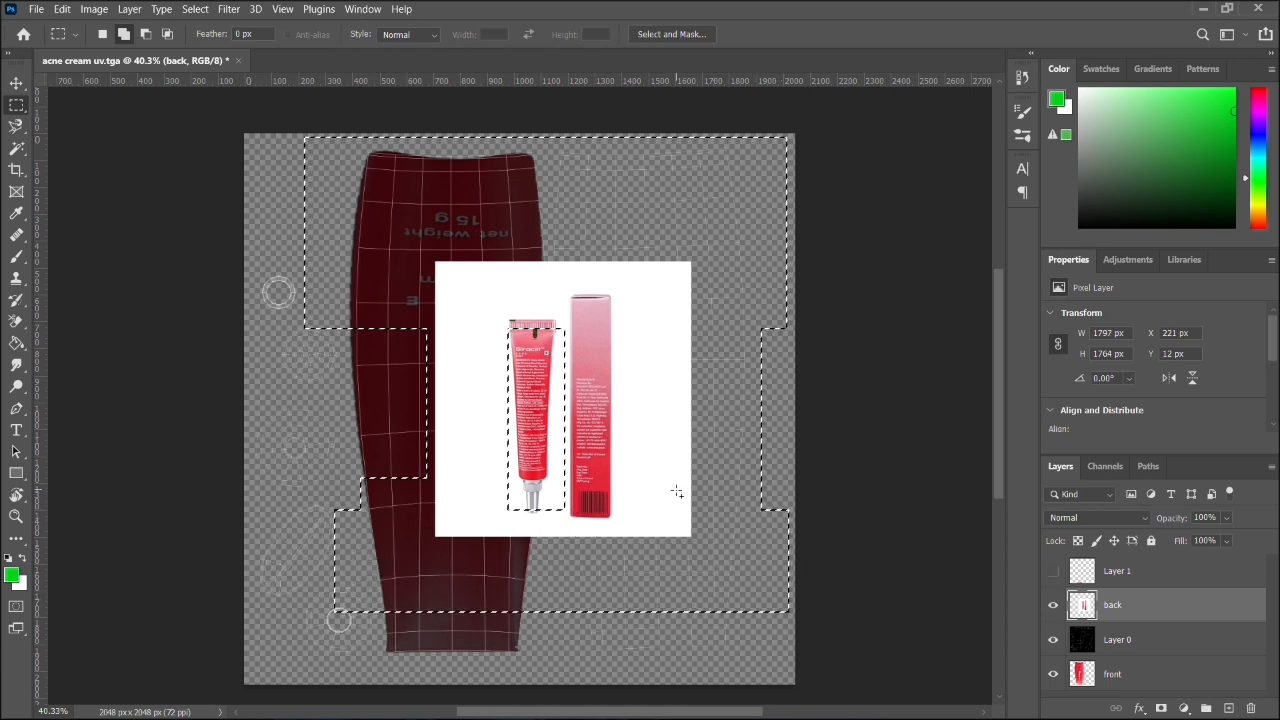
pyautogui.moveTo(665, 484); pyautogui.dragTo(471, 532)
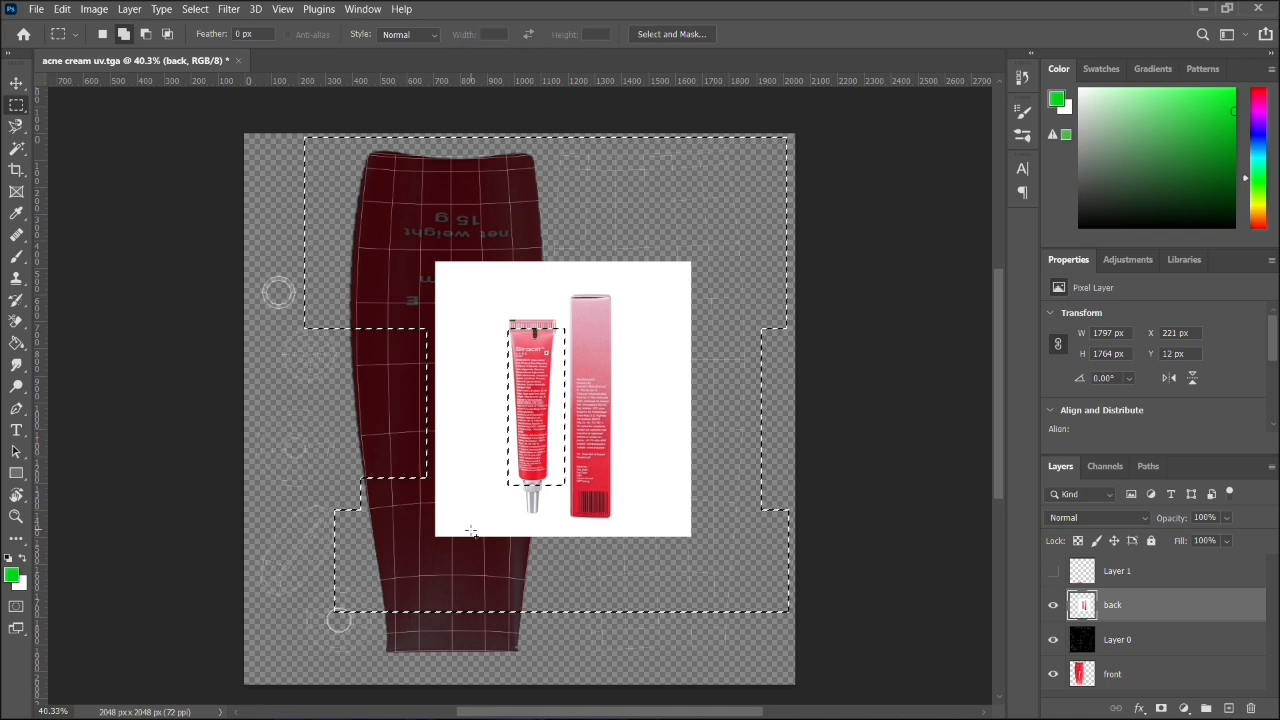
pyautogui.press('Delete')
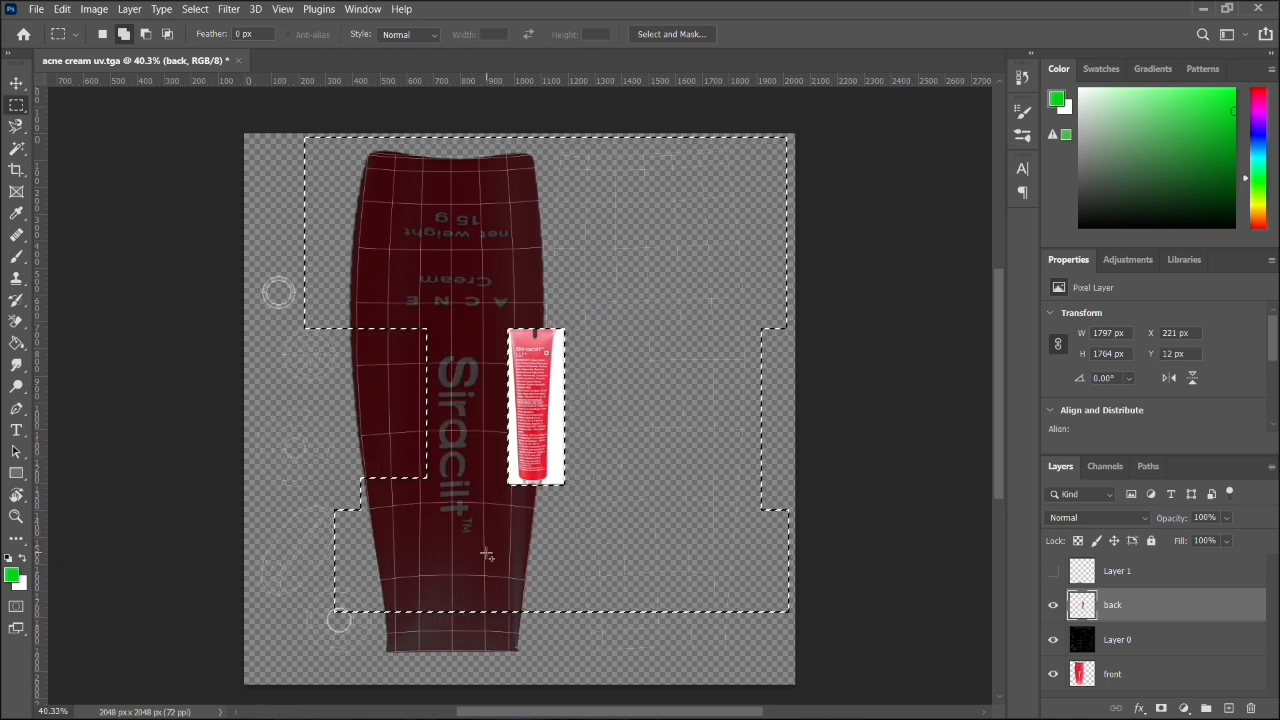
# - Clear the selection, select the white background on both sides of the back tube with the Magic Wand at tolerance 32, and delete it
pyautogui.hotkey('ctrl', 'd')
pyautogui.hscroll(-1, 564, 444)
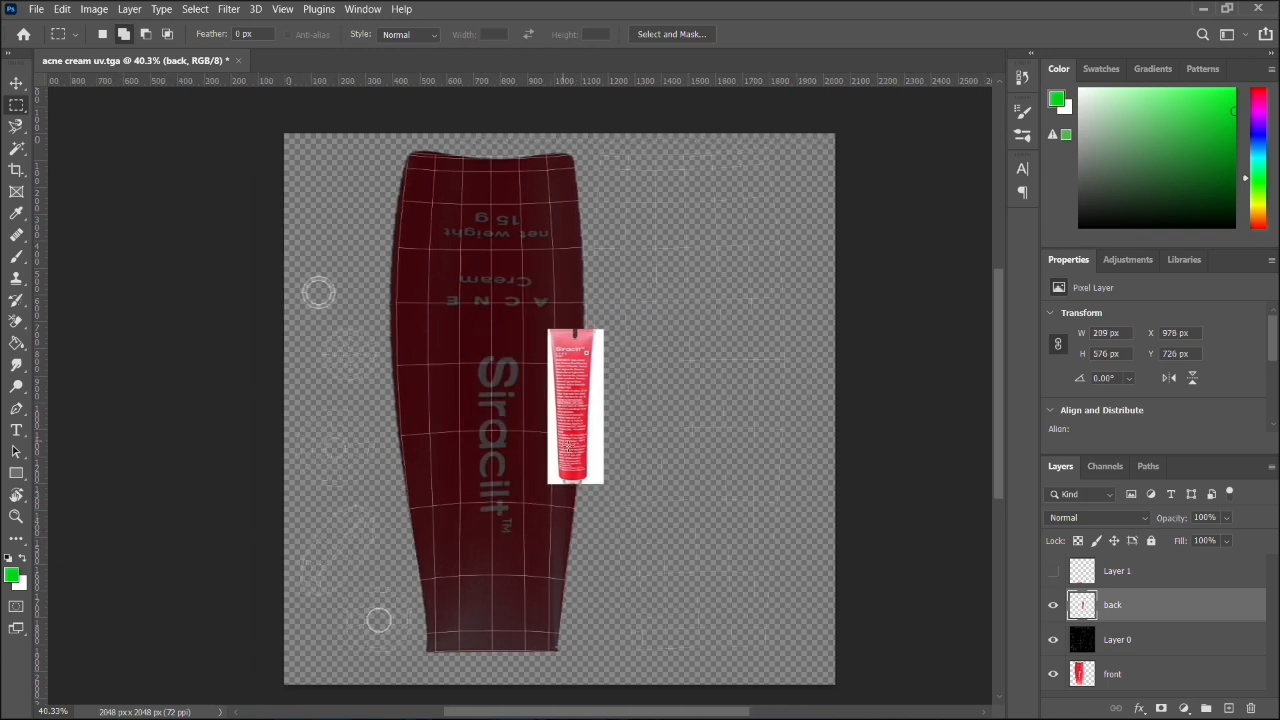
pyautogui.press('v')
pyautogui.click(21, 132)
pyautogui.click(18, 144)
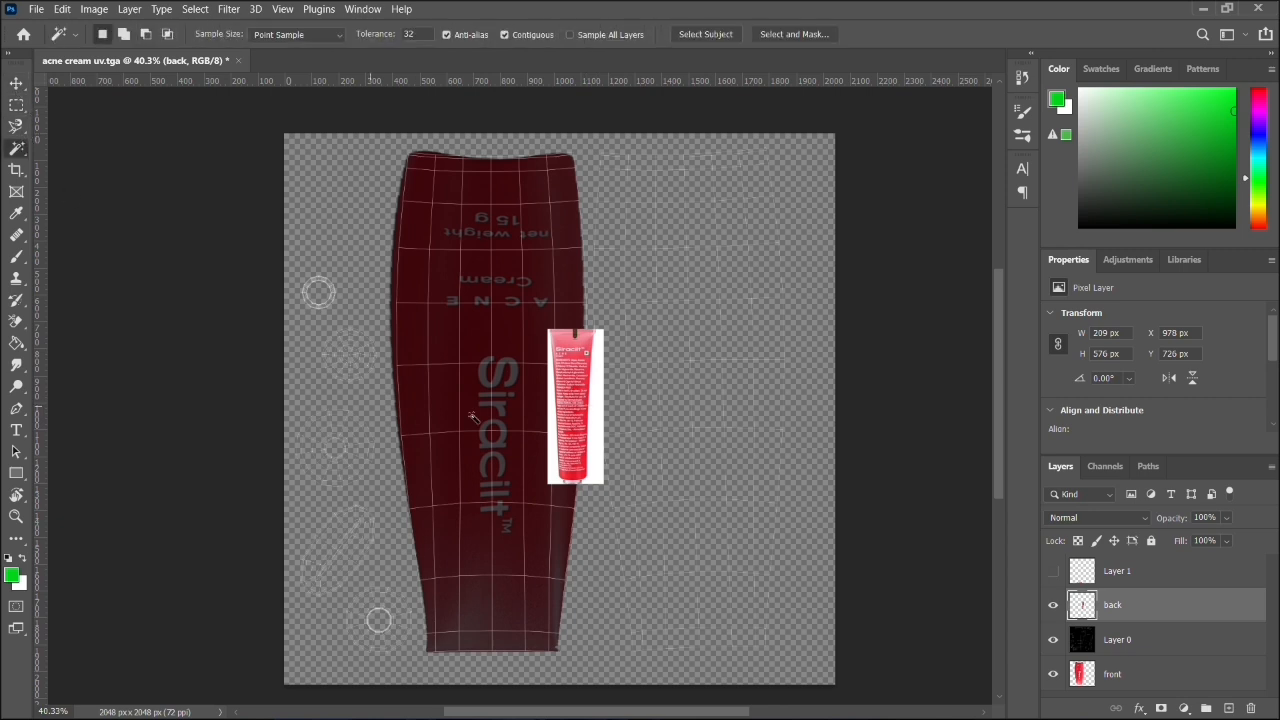
pyautogui.click(596, 455)
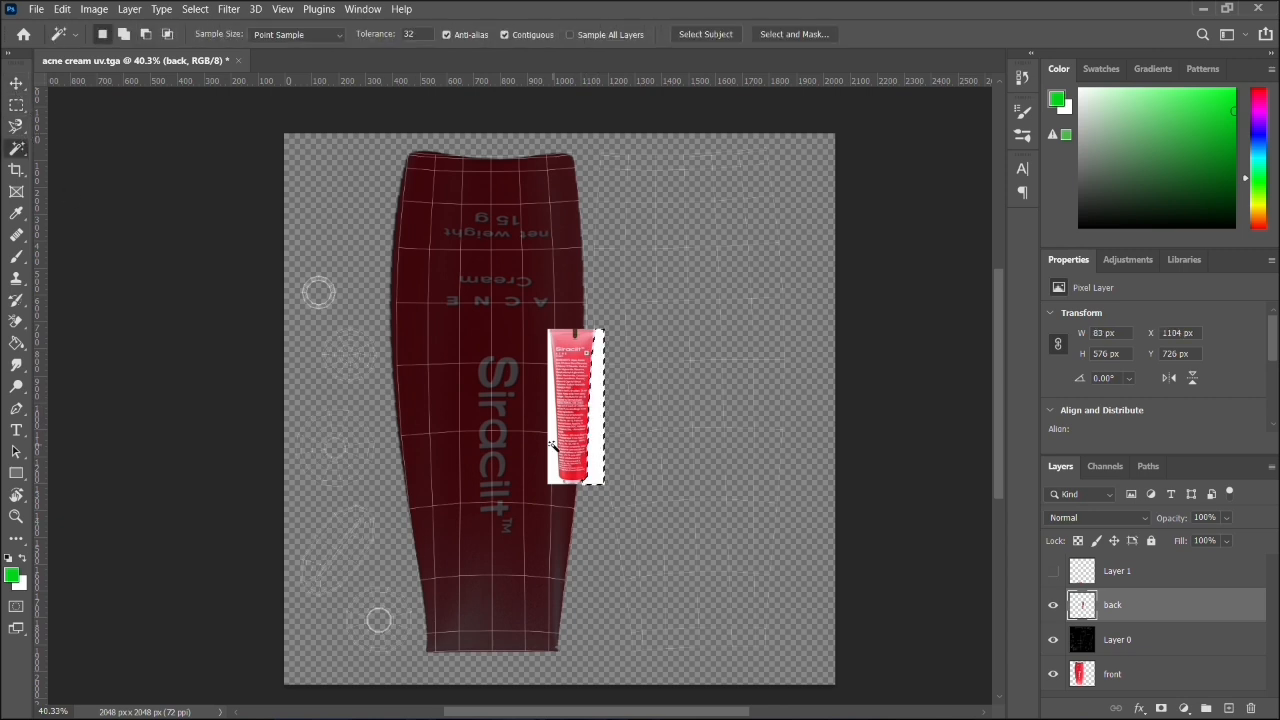
pyautogui.keyDown('shift'); pyautogui.click(551, 446); pyautogui.keyUp('shift')
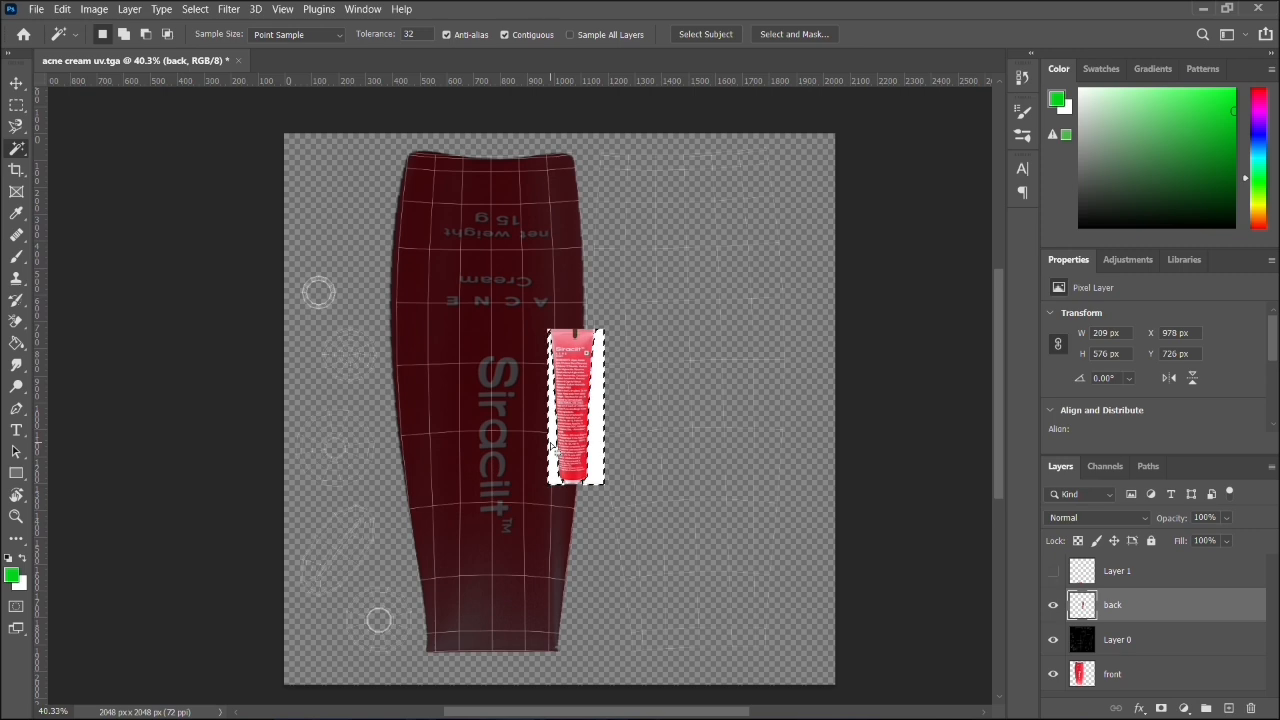
pyautogui.press('Delete')
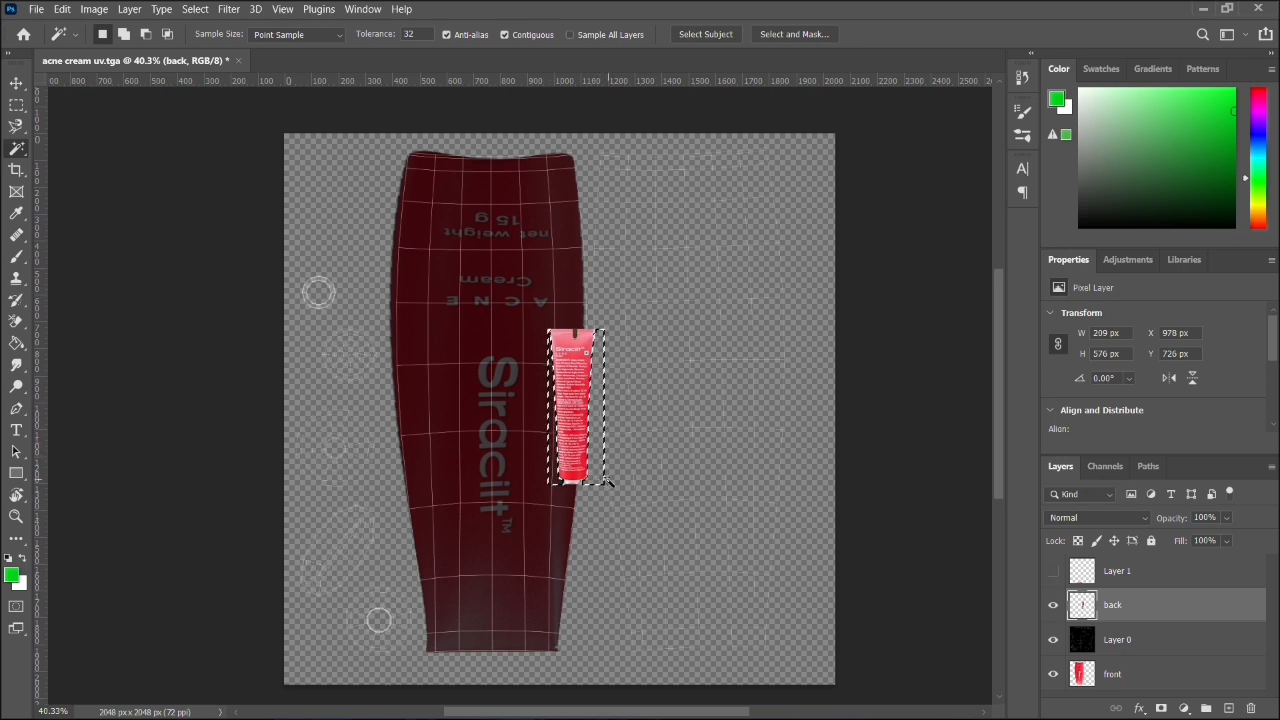
# - Outline the leftover nozzle at the back tube's lower end with the Magnetic Lasso, delete it, and clear the selection
pyautogui.scroll(3, 605, 460)
pyautogui.scroll(5, 622, 482)
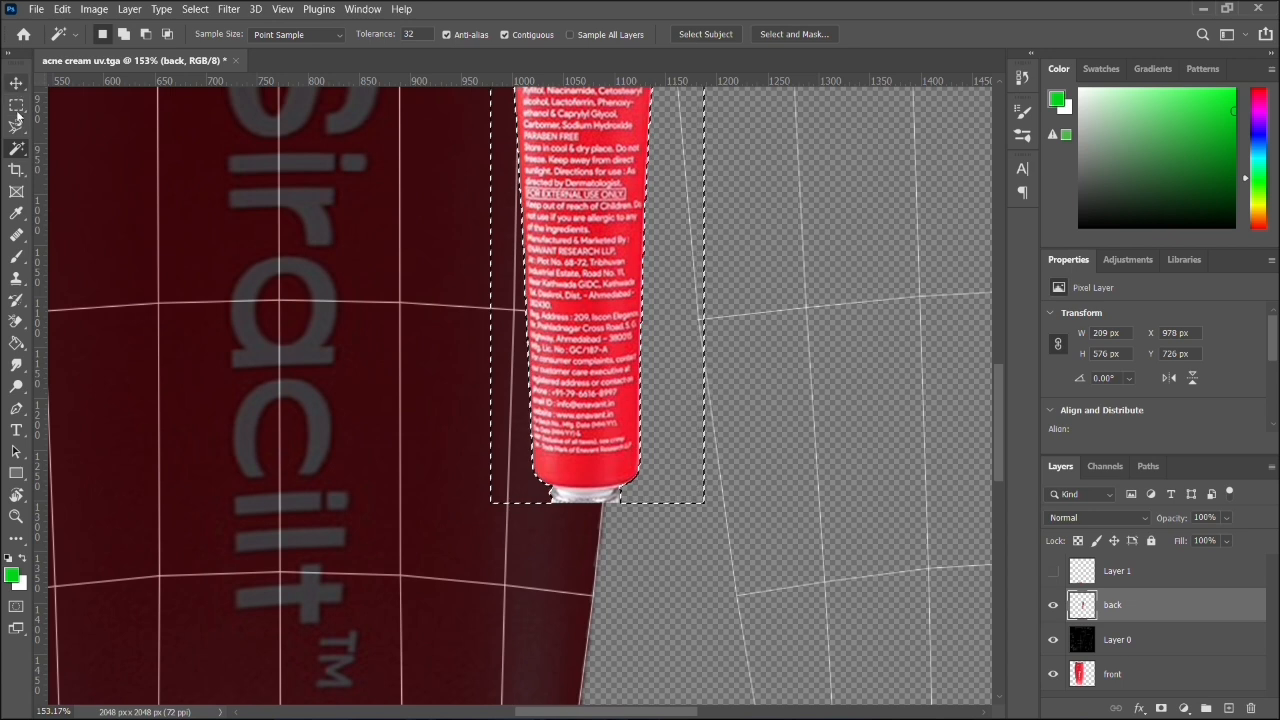
pyautogui.click(16, 125)
pyautogui.click(78, 158)
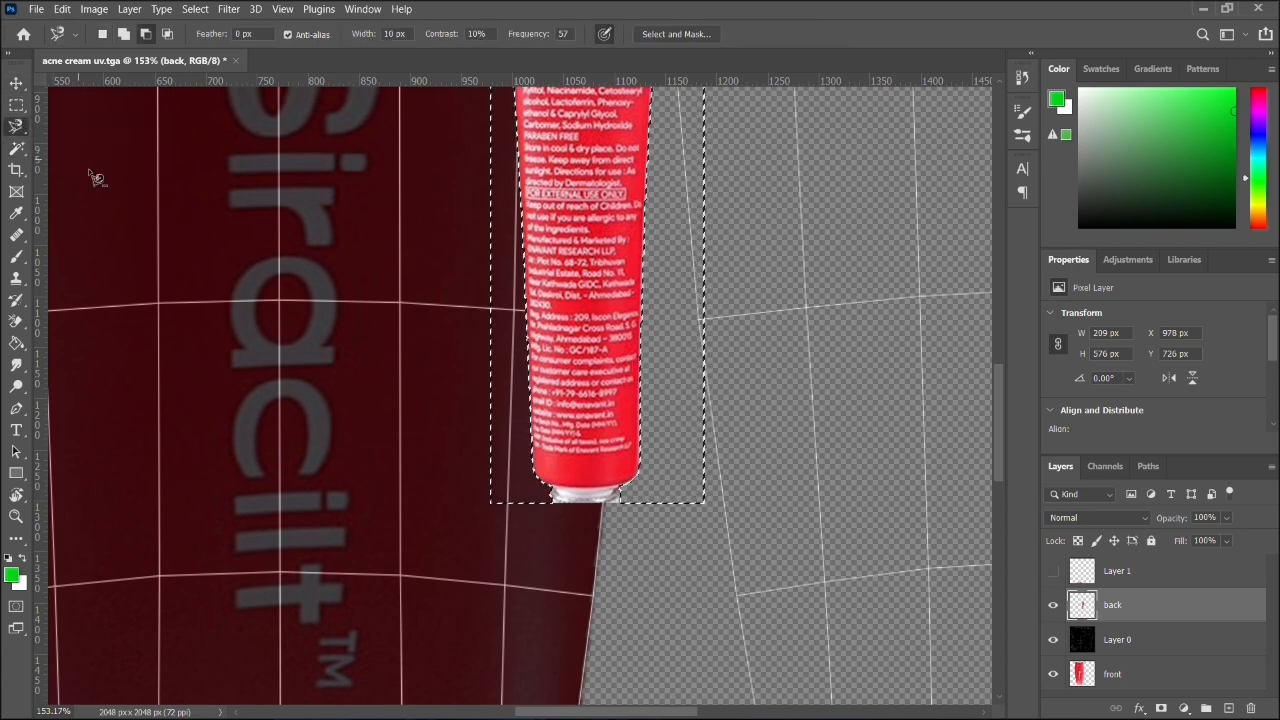
pyautogui.click(556, 492)
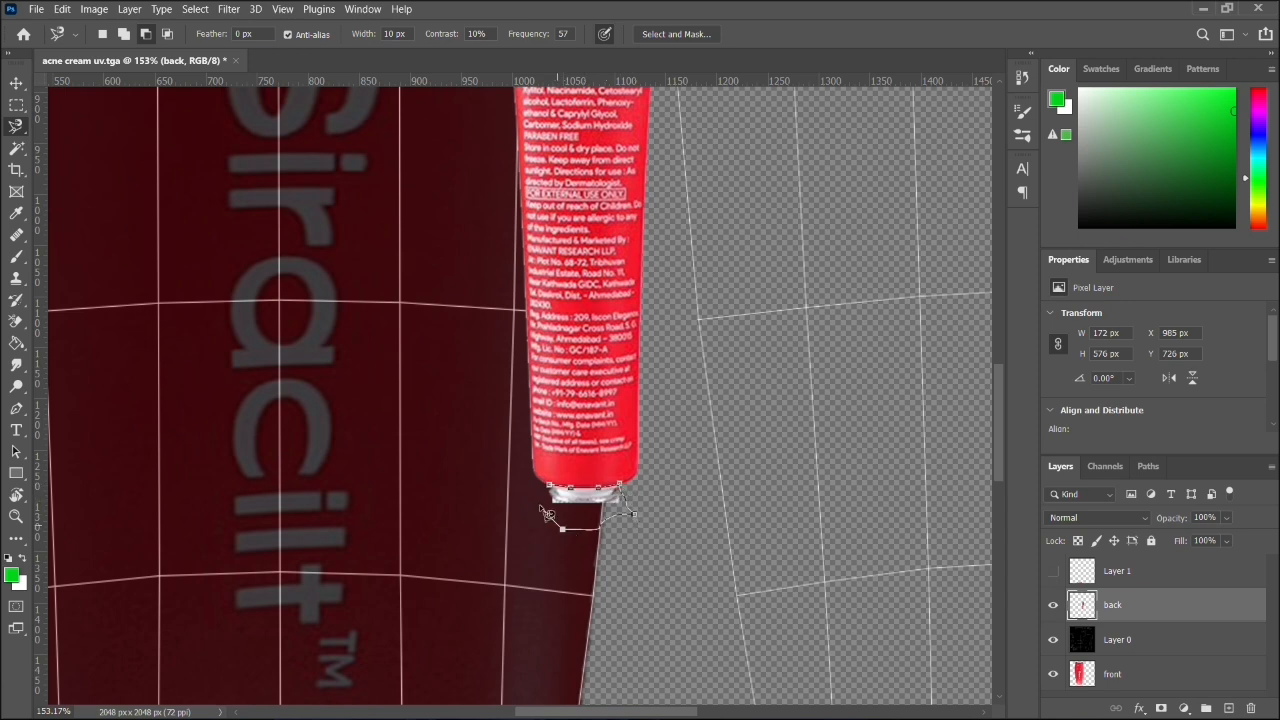
pyautogui.click(556, 492)
pyautogui.hotkey('ctrl', 'z')
pyautogui.scroll(-1, 621, 494)
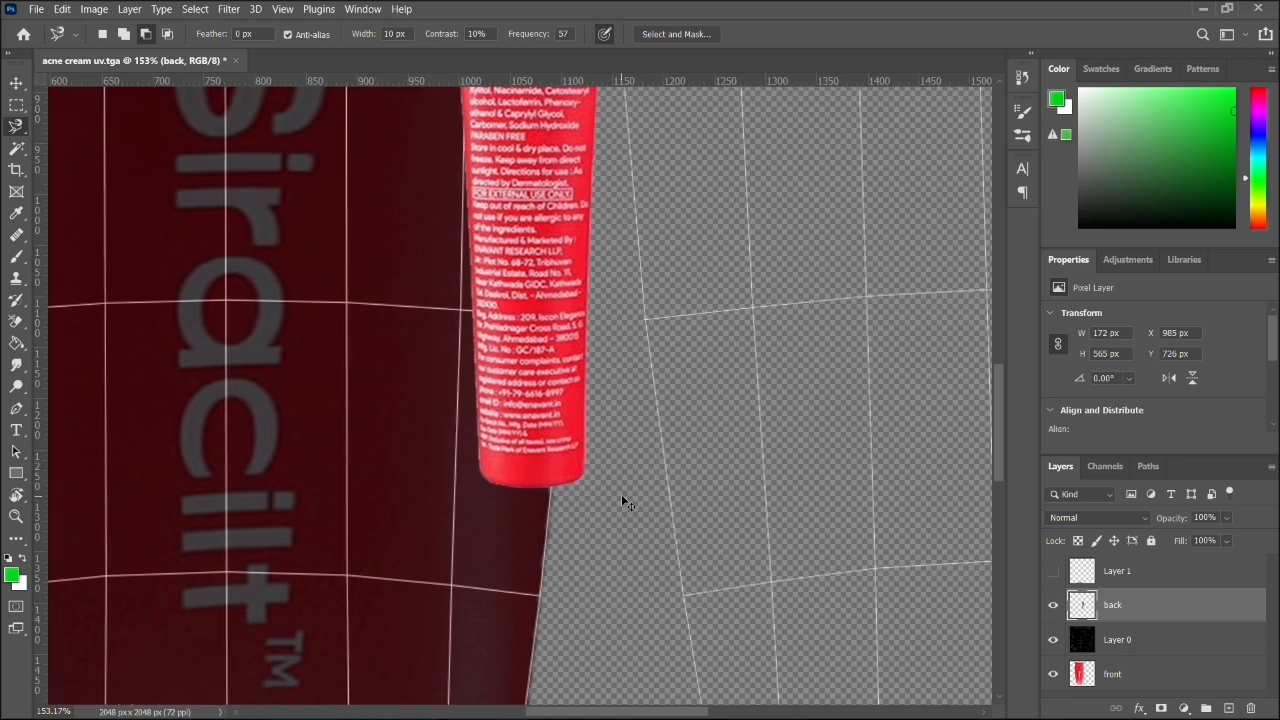
pyautogui.scroll(-3, 621, 494)
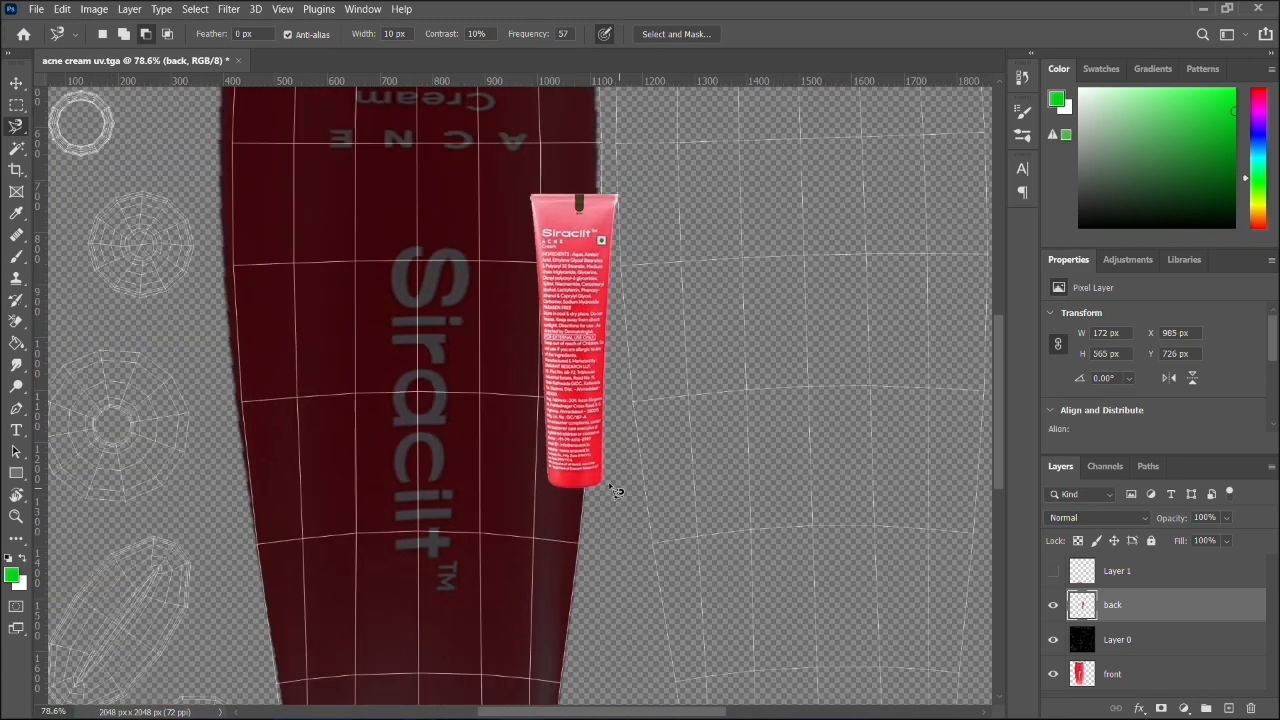
# - Load the back layer's pixels as a selection around the cut-out tube
pyautogui.click(12, 80)
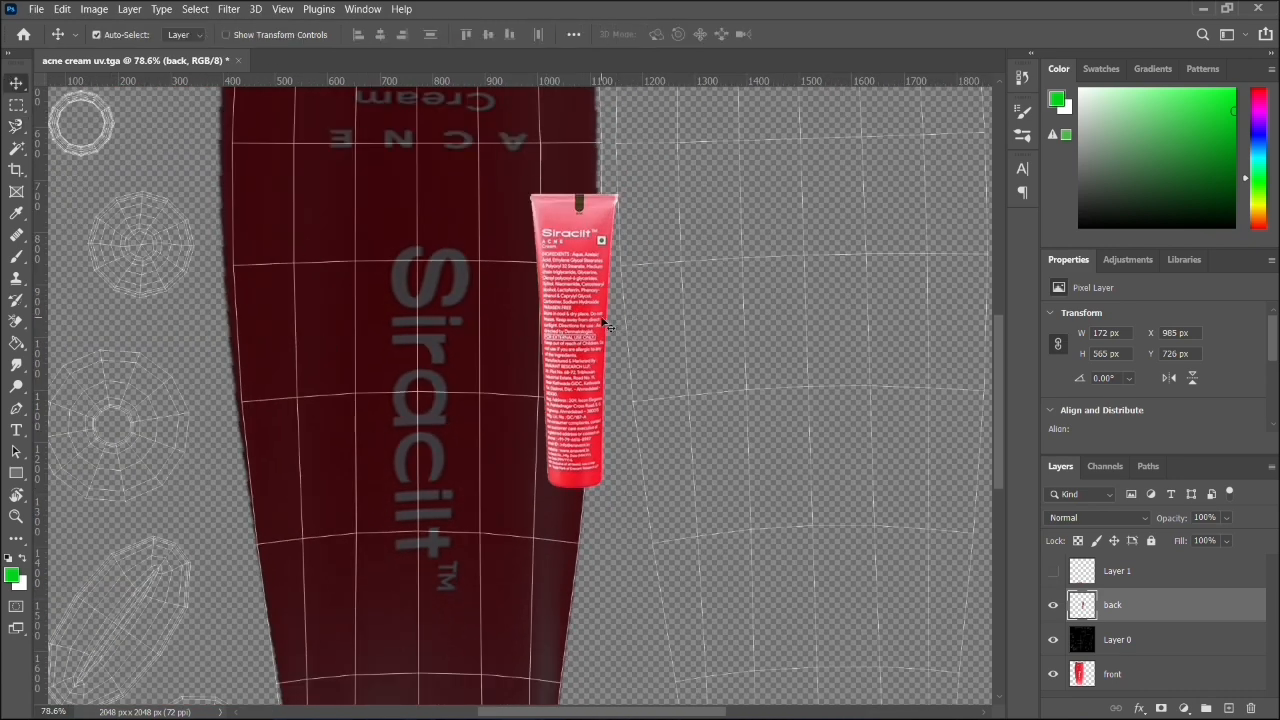
pyautogui.rightClick(1116, 619)
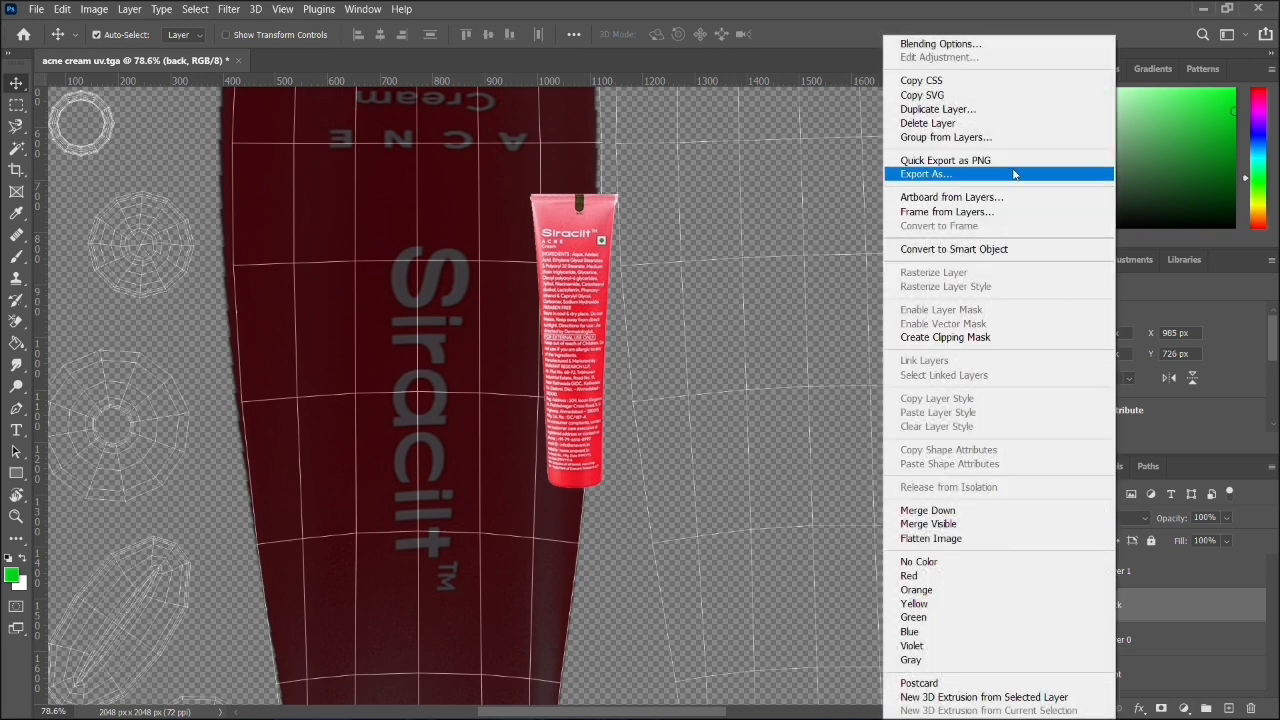
pyautogui.click(1176, 625)
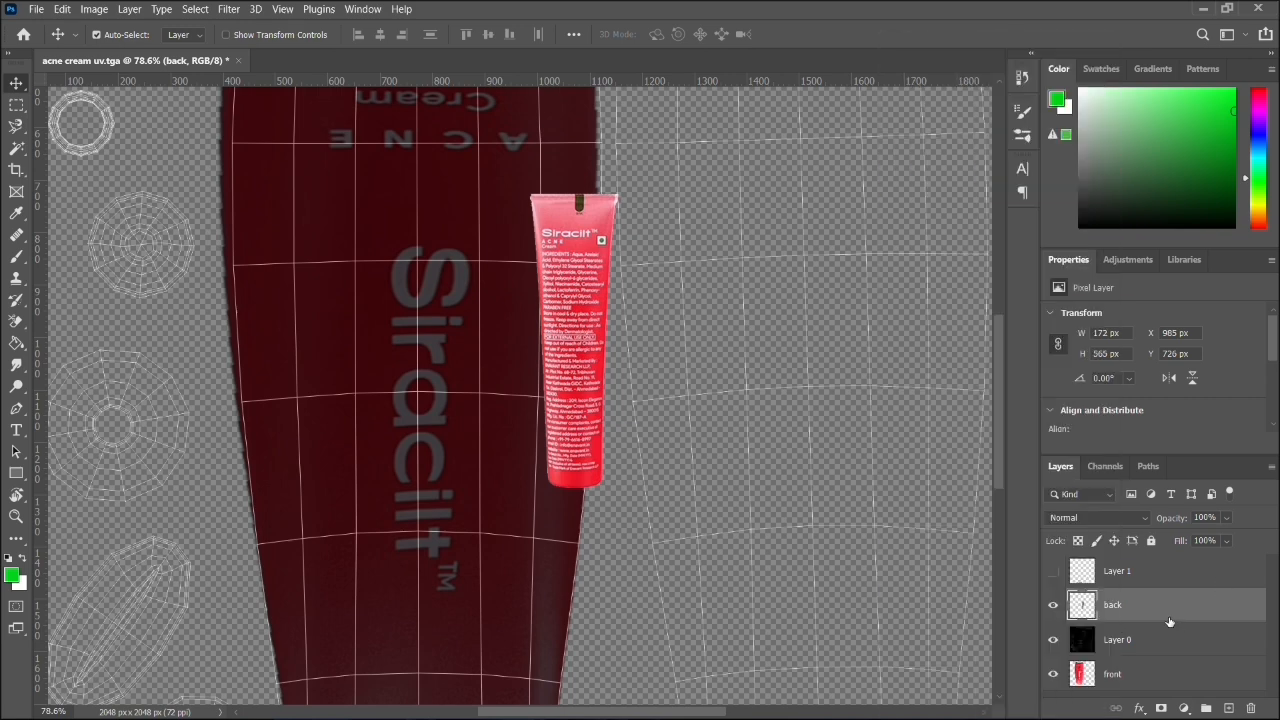
pyautogui.rightClick(1072, 612)
pyautogui.click(1137, 318)
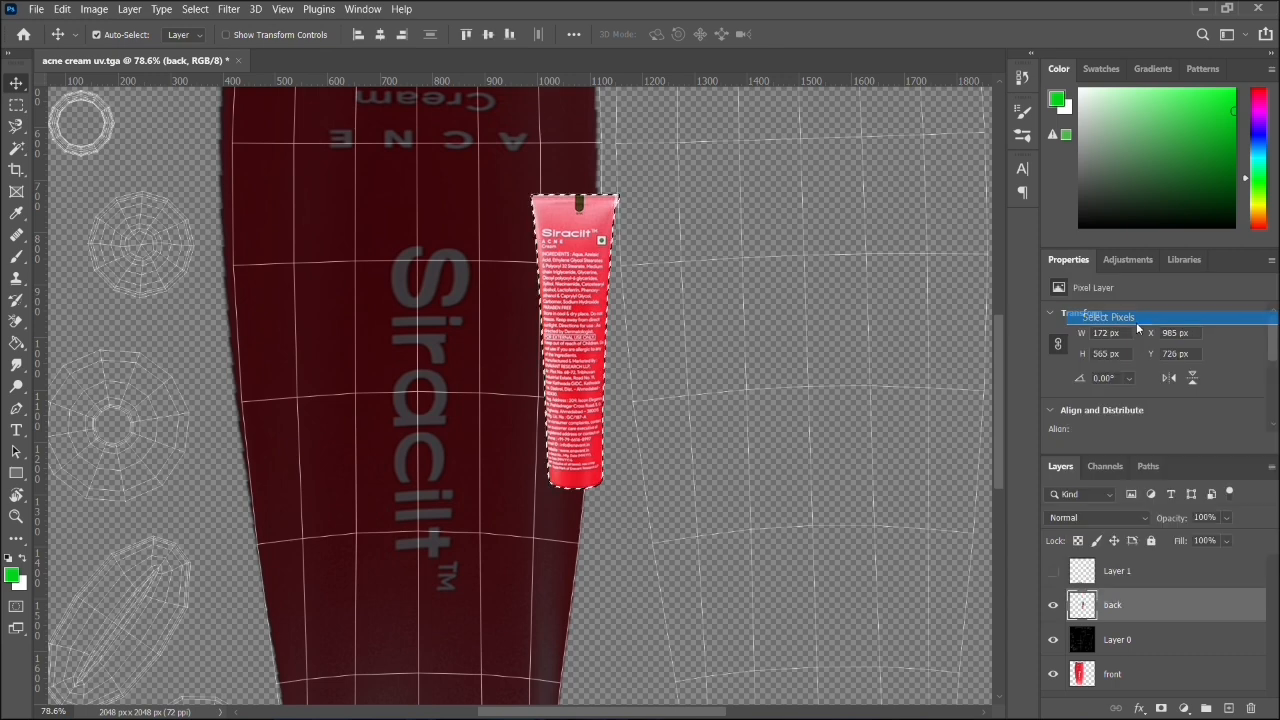
pyautogui.keyDown('alt'); pyautogui.scroll(-3, 781, 415); pyautogui.keyUp('alt')
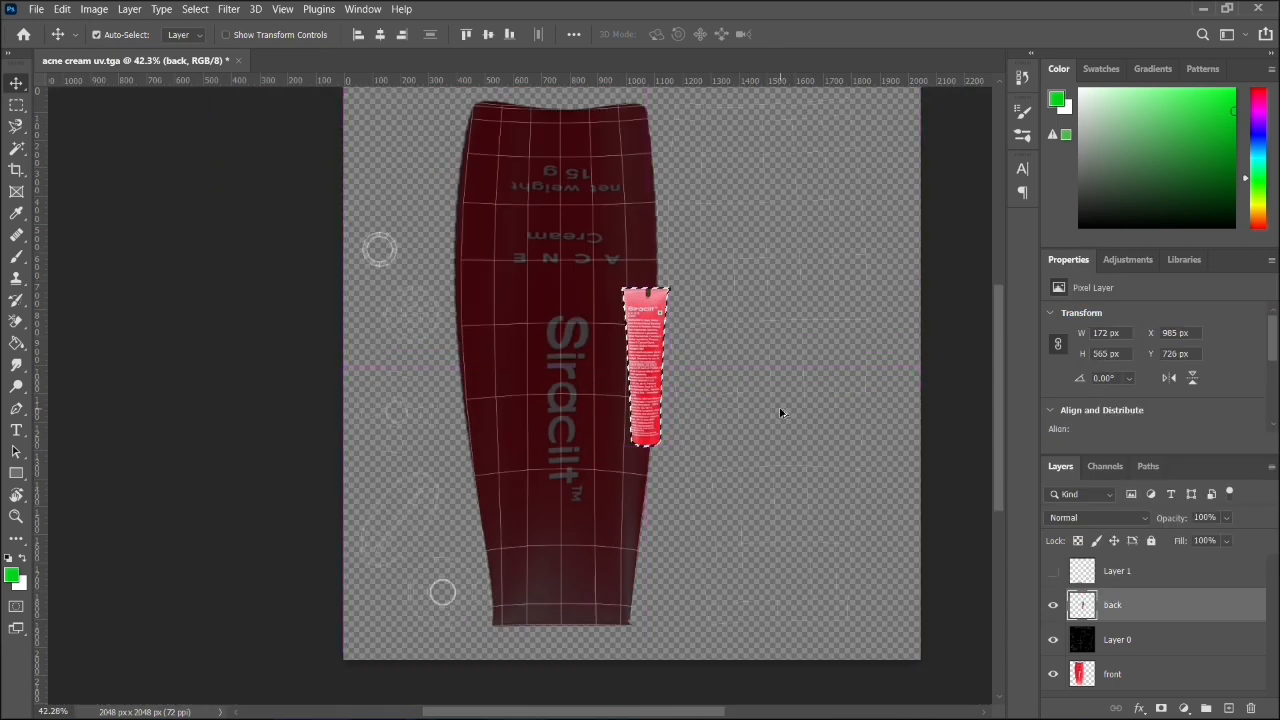
pyautogui.click(62, 9)
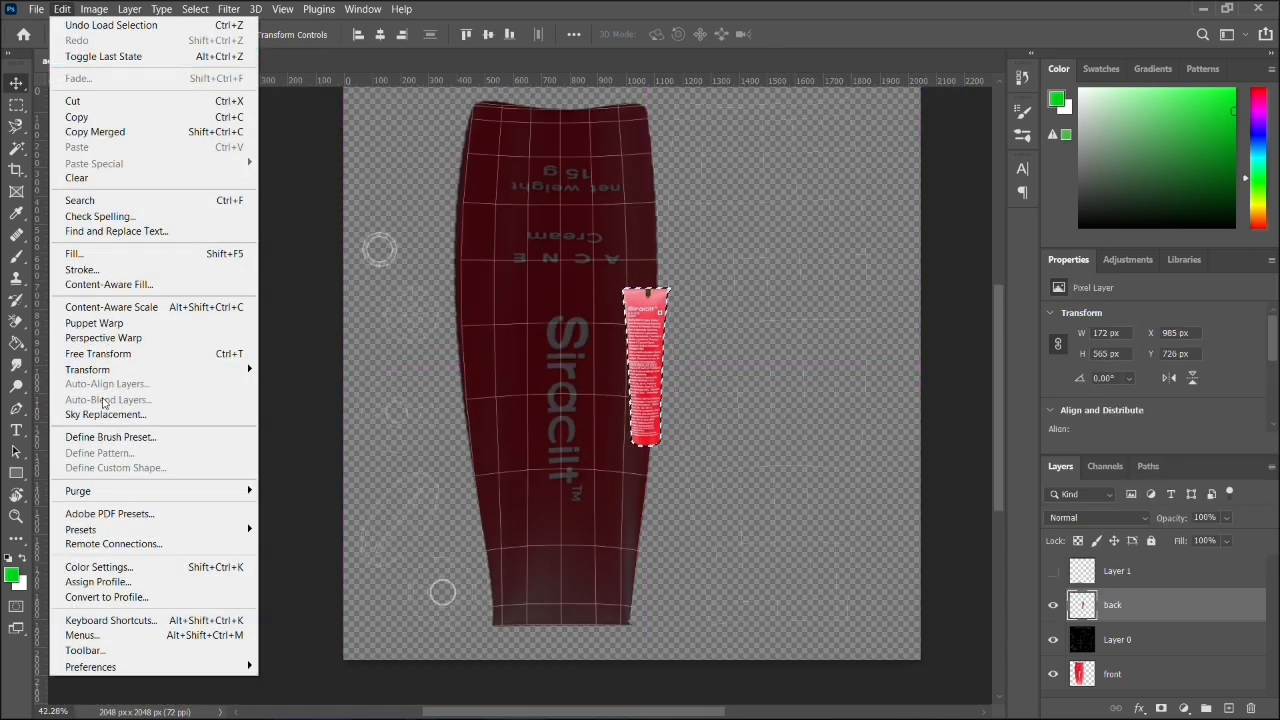
pyautogui.moveTo(117, 370)
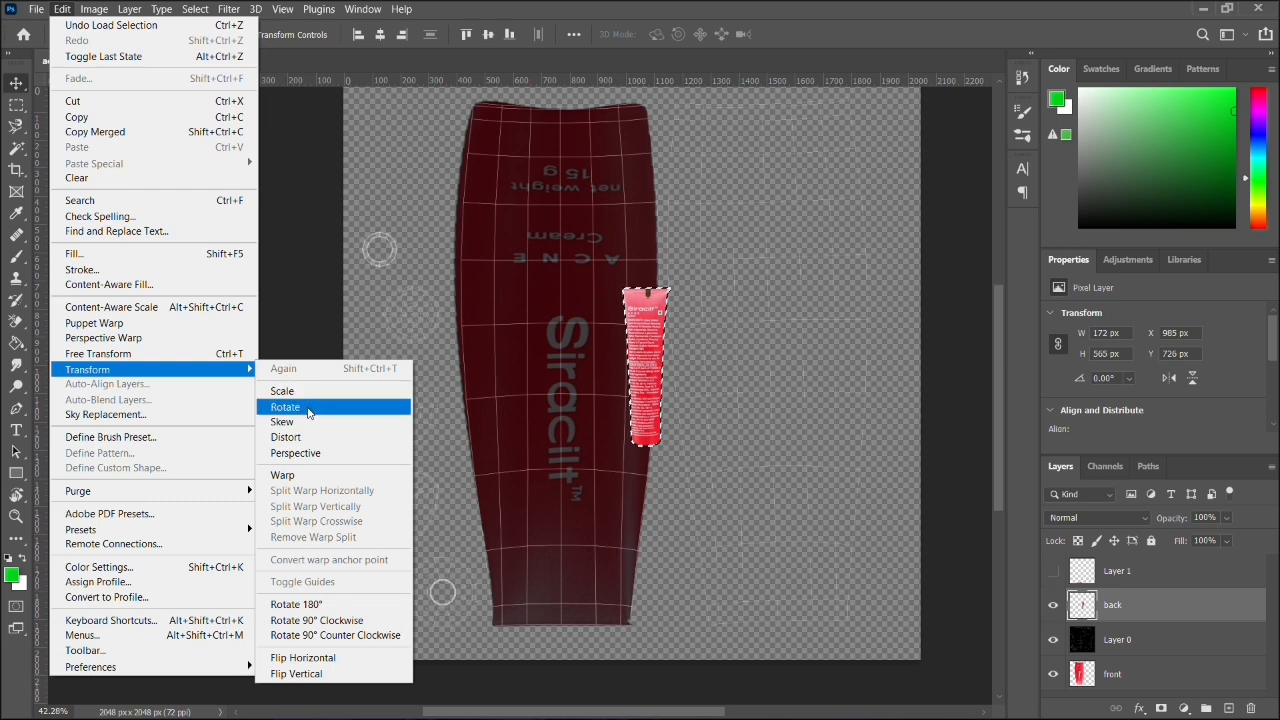
pyautogui.click(662, 422)
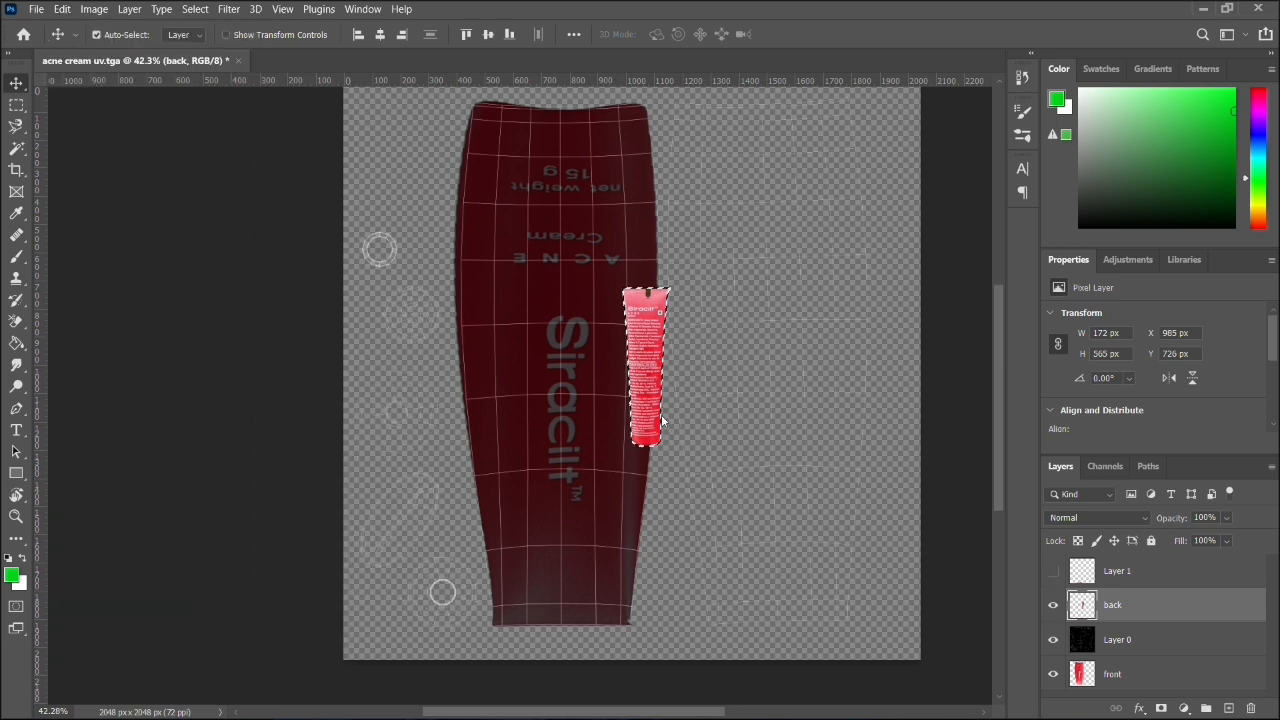
pyautogui.press('w')
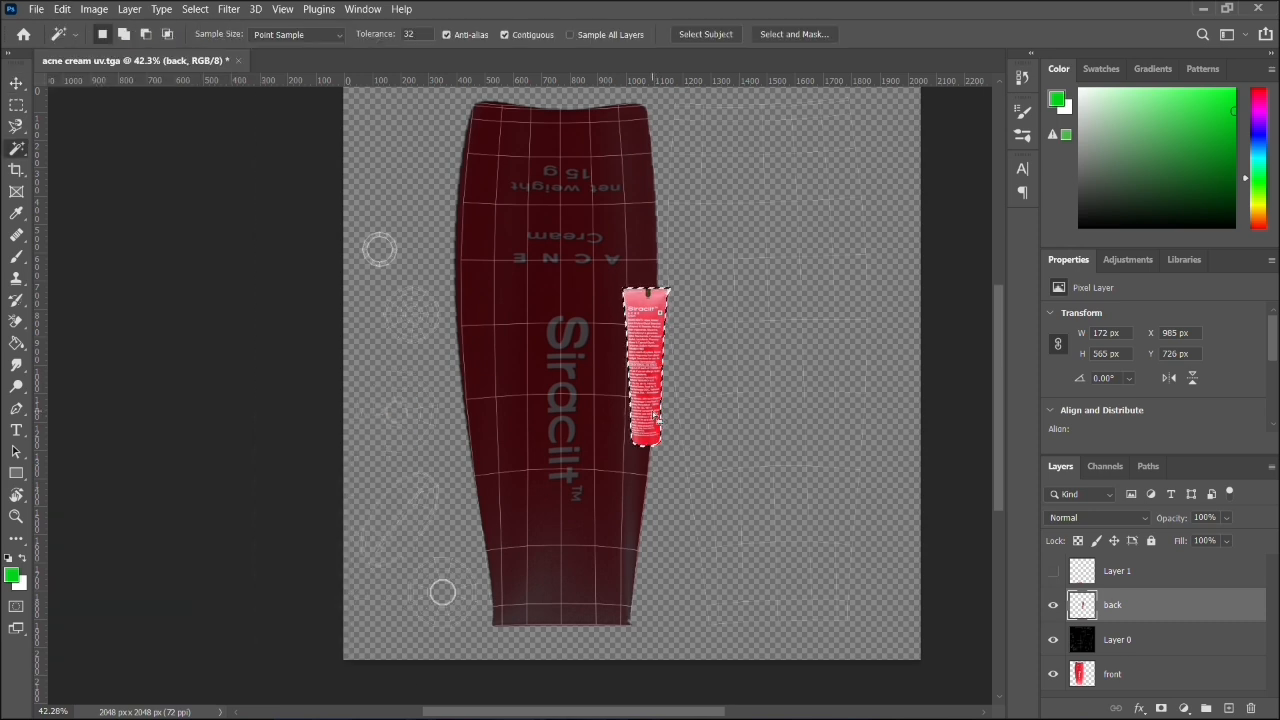
pyautogui.press('v')
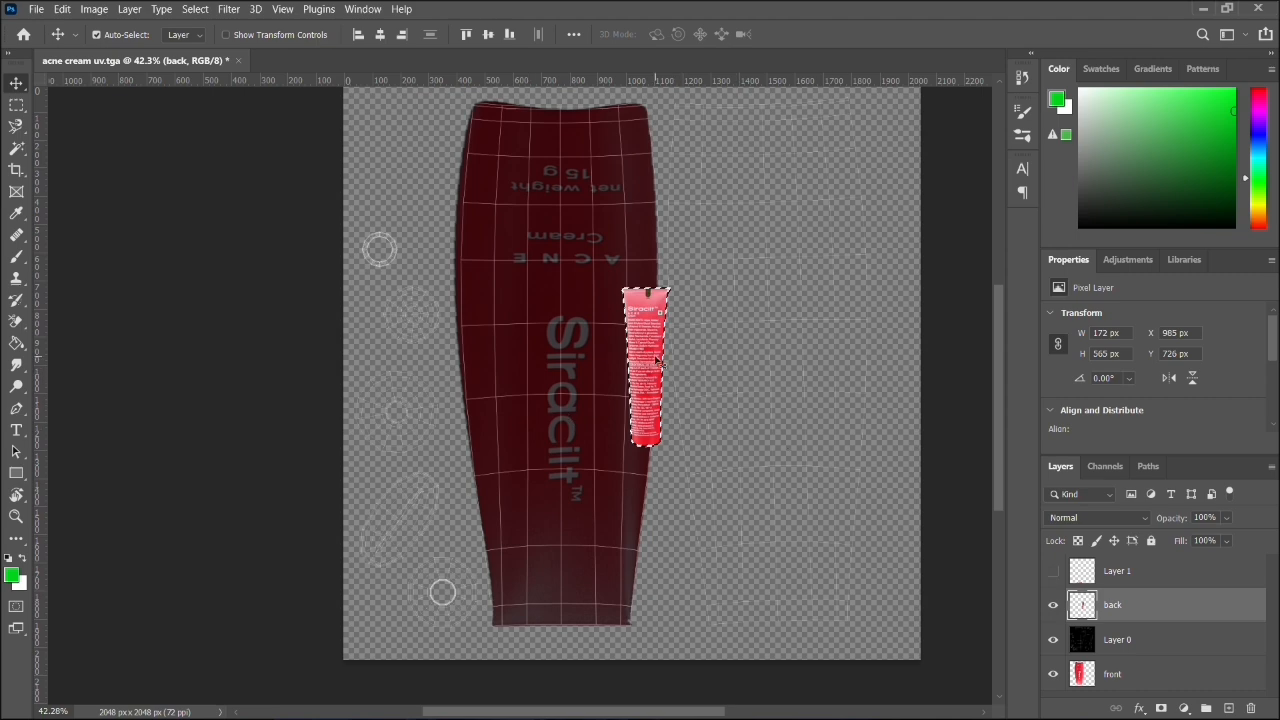
# - Move the back tube onto the empty UV shell beside the front tube and scale it to about 237%, centred near X 1494, Y 986 px
pyautogui.moveTo(656, 360); pyautogui.dragTo(755, 320)
pyautogui.hotkey('ctrl', 't')
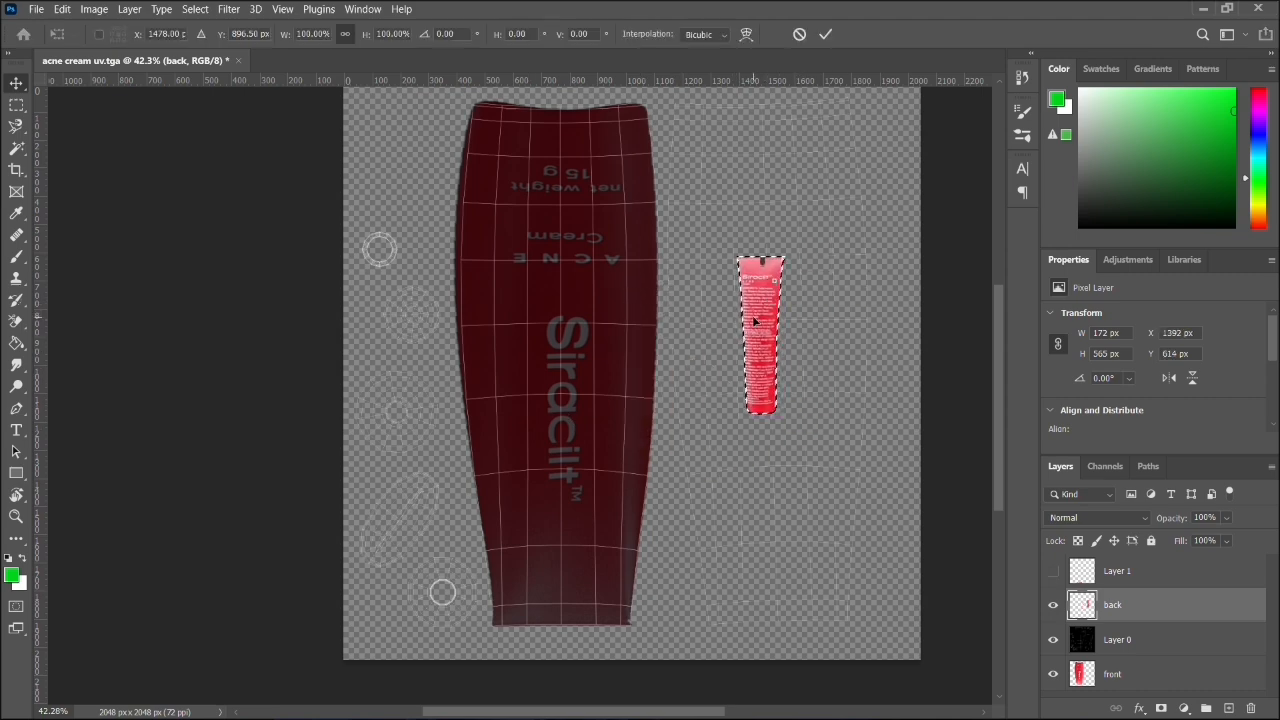
pyautogui.moveTo(785, 420); pyautogui.dragTo(849, 631)
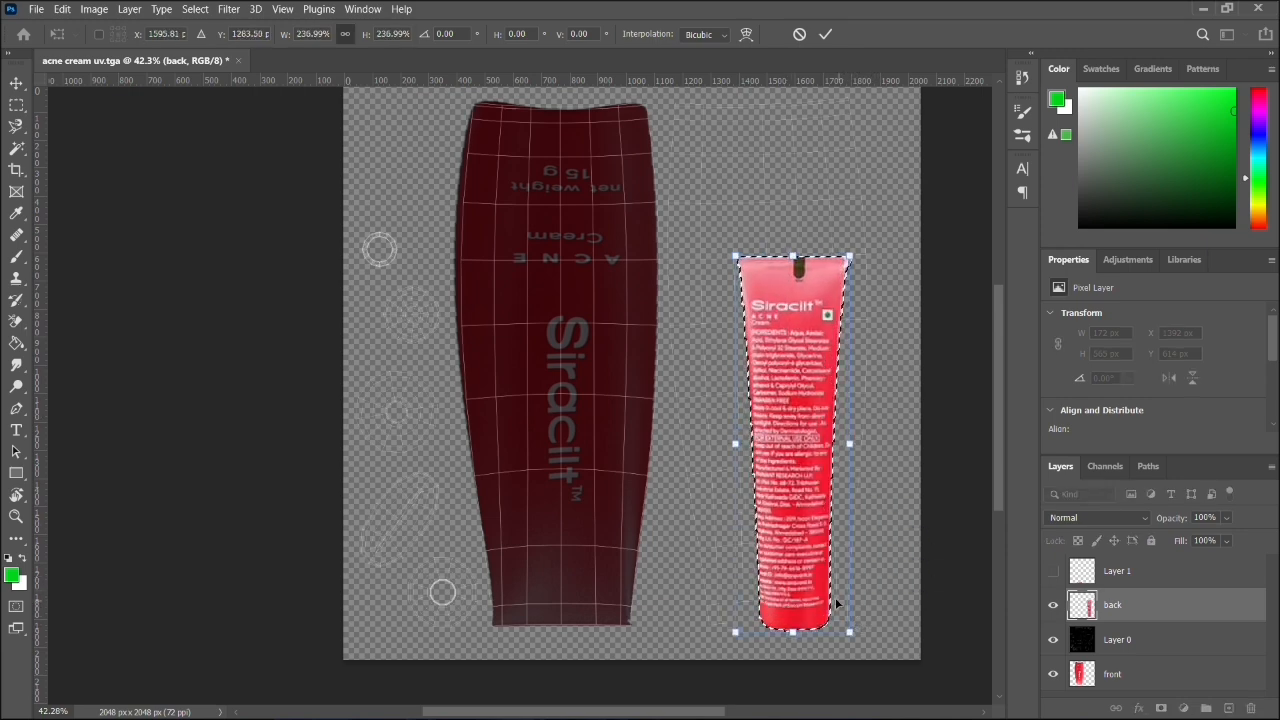
pyautogui.moveTo(794, 529); pyautogui.dragTo(766, 441)
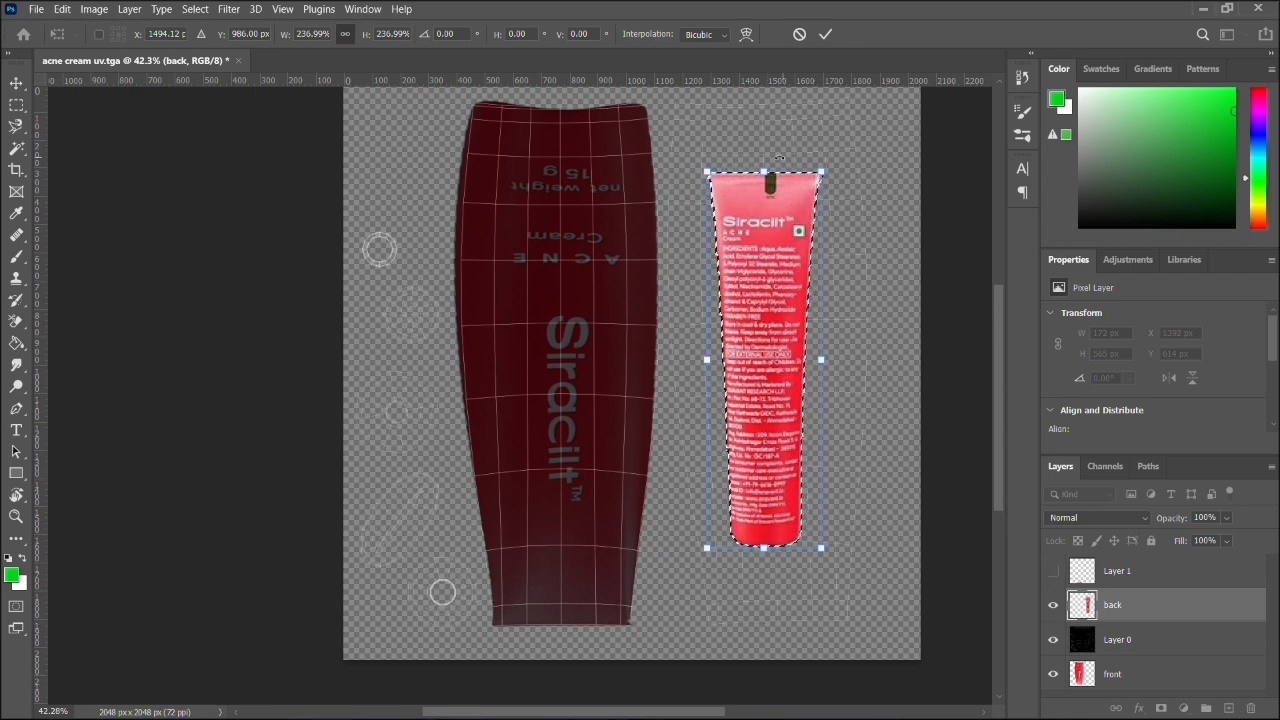
# - Rotate the back tube about -180°, enlarge it to about 277%, and centre it near X 1519, Y 906 px on its UV shell
pyautogui.moveTo(832, 160); pyautogui.dragTo(672, 610)
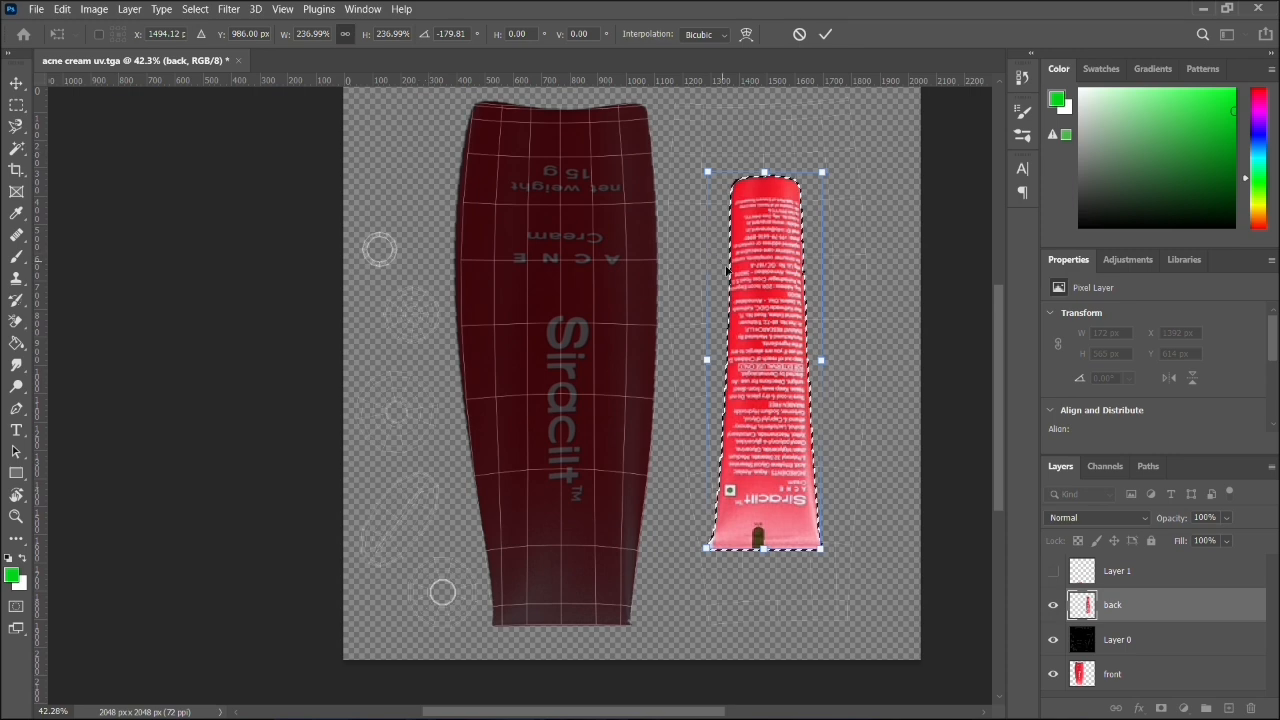
pyautogui.moveTo(764, 340); pyautogui.dragTo(814, 286)
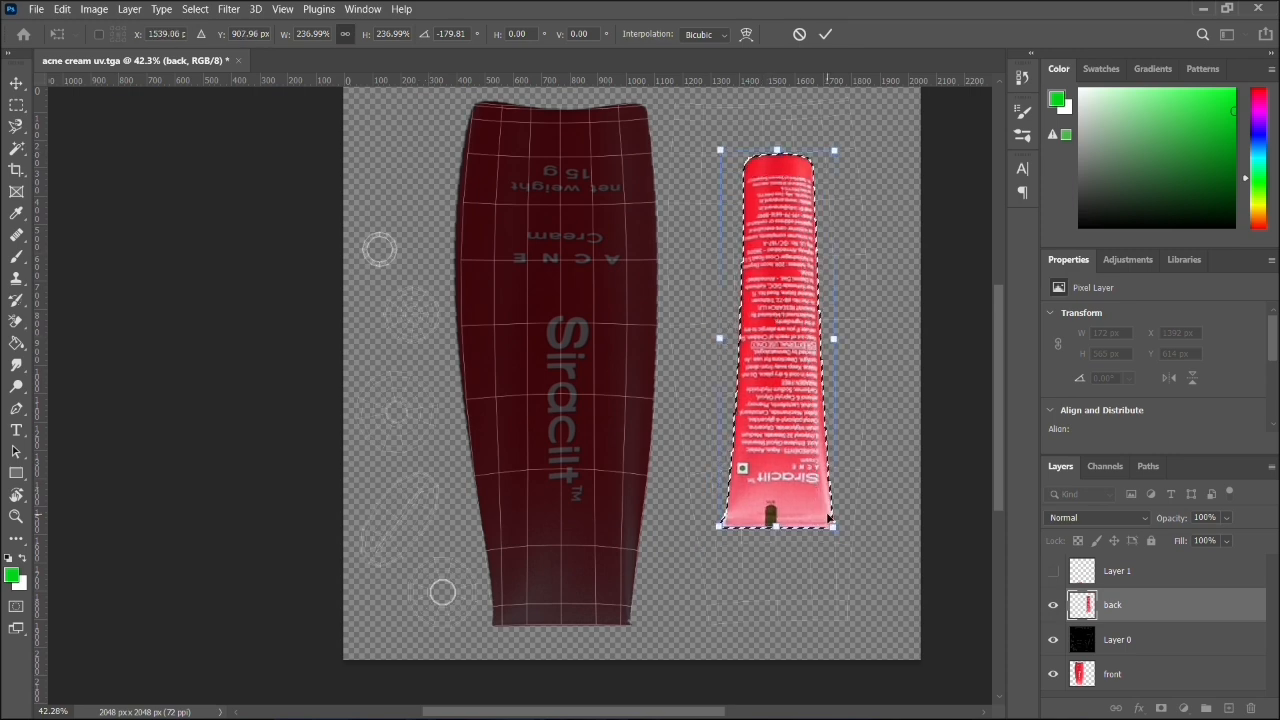
pyautogui.moveTo(838, 528)
pyautogui.mouseDown()
pyautogui.moveTo(857, 552)
pyautogui.moveTo(858, 541)
pyautogui.mouseUp()
pyautogui.moveTo(785, 463); pyautogui.dragTo(764, 426)
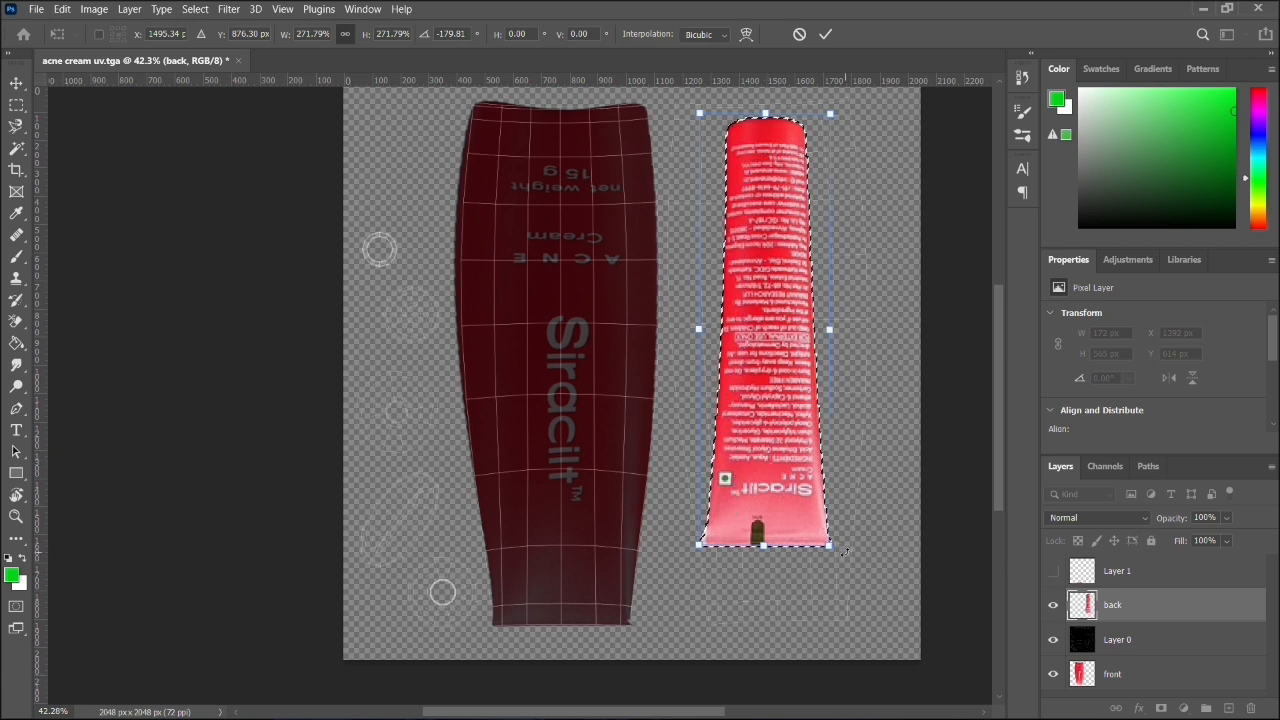
pyautogui.moveTo(834, 549); pyautogui.dragTo(838, 555)
pyautogui.moveTo(780, 490); pyautogui.dragTo(787, 494)
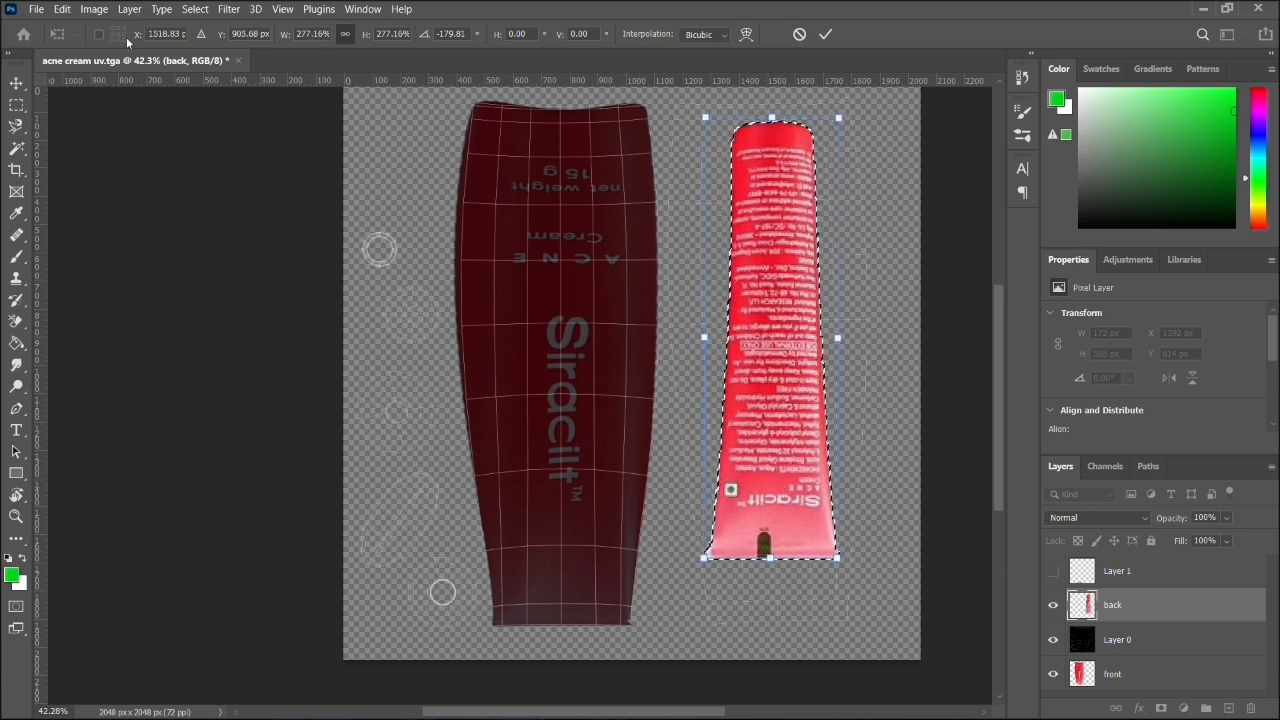
# - Switch the transform to Warp and pull the back tube's two upper corners outward to the upper edge of its UV shell
pyautogui.click(61, 9)
pyautogui.moveTo(200, 369)
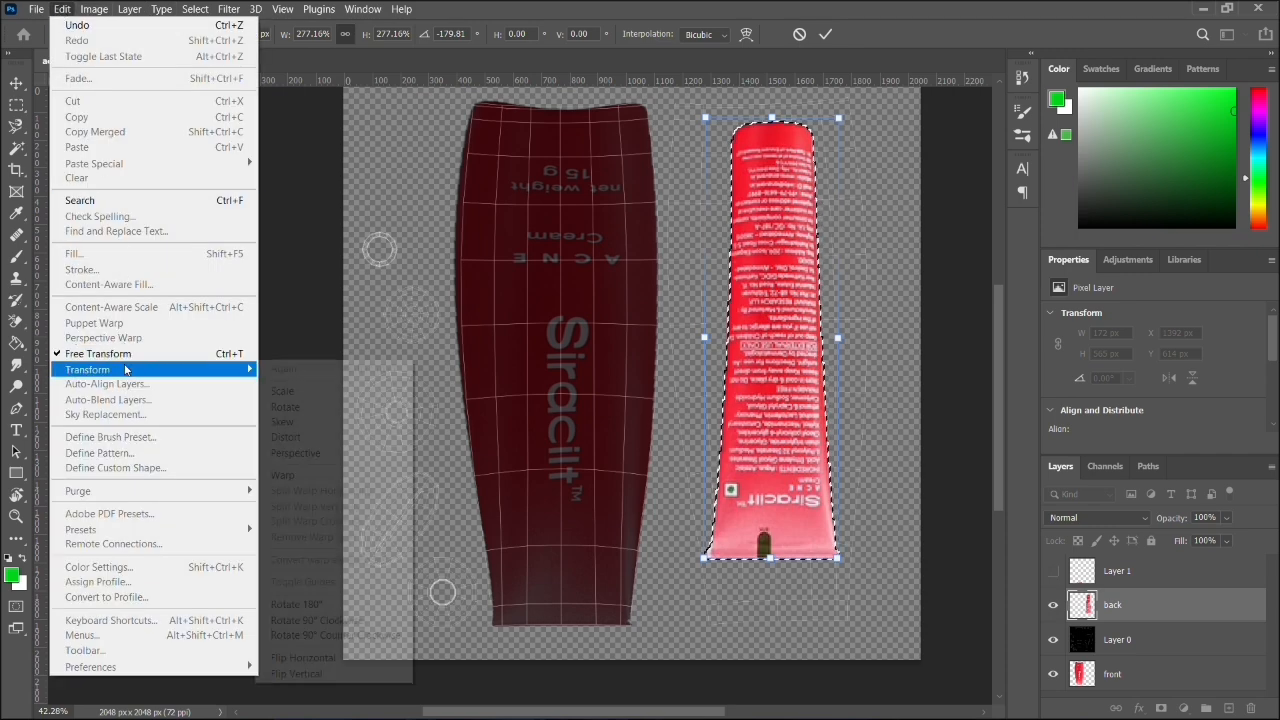
pyautogui.click(300, 477)
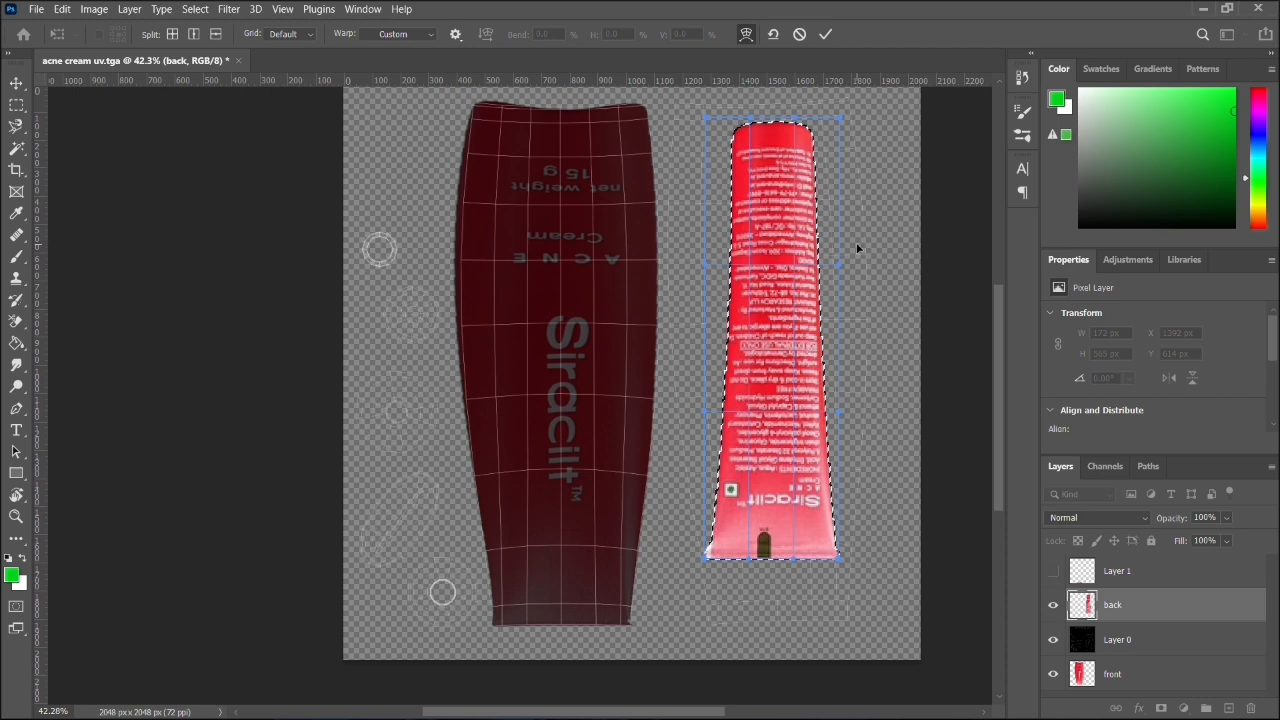
pyautogui.moveTo(840, 123); pyautogui.dragTo(933, 97)
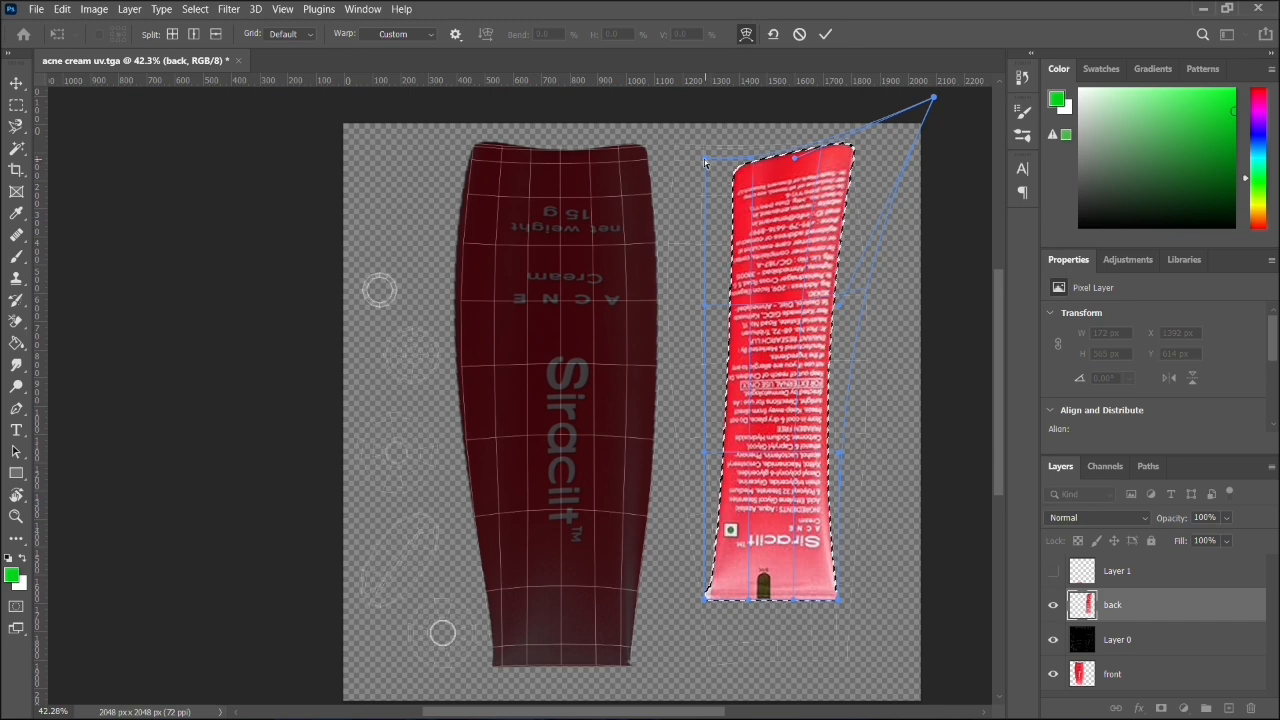
pyautogui.moveTo(706, 161); pyautogui.dragTo(578, 107)
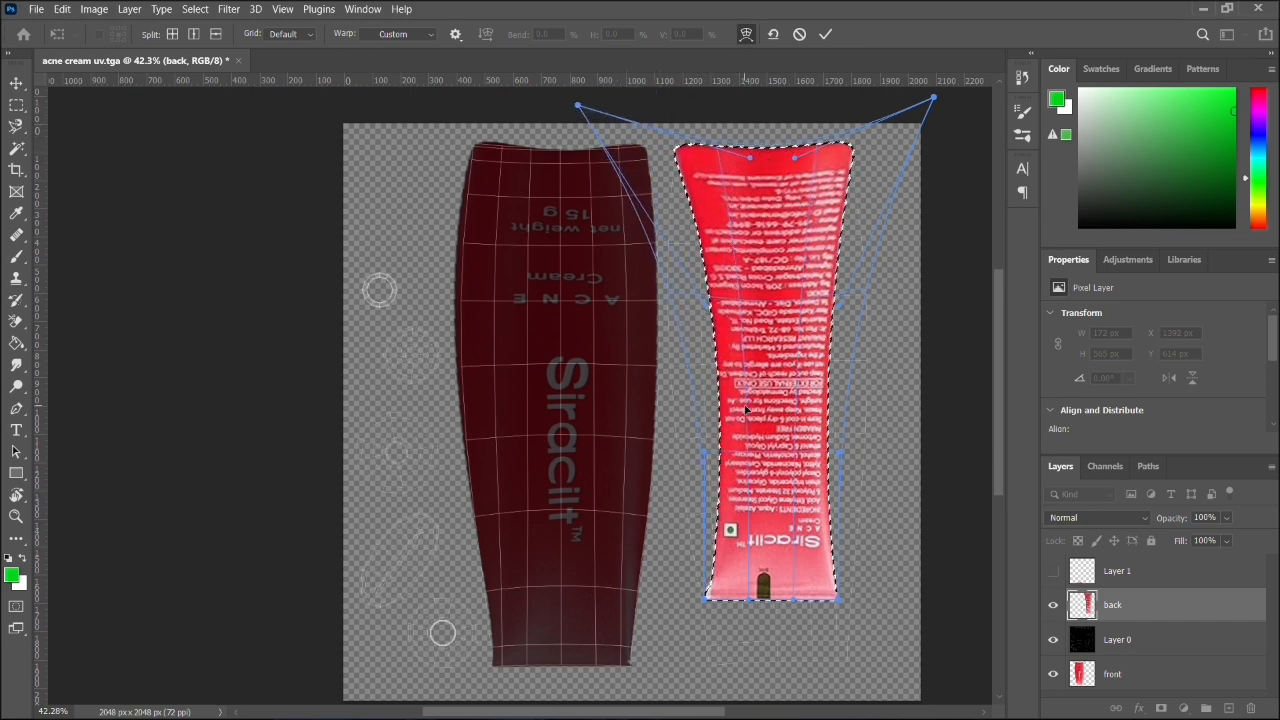
# - Warp the back tube's left edge outward and pull its two lower corners down to the lower edge of the UV shell
pyautogui.moveTo(706, 310); pyautogui.dragTo(660, 507)
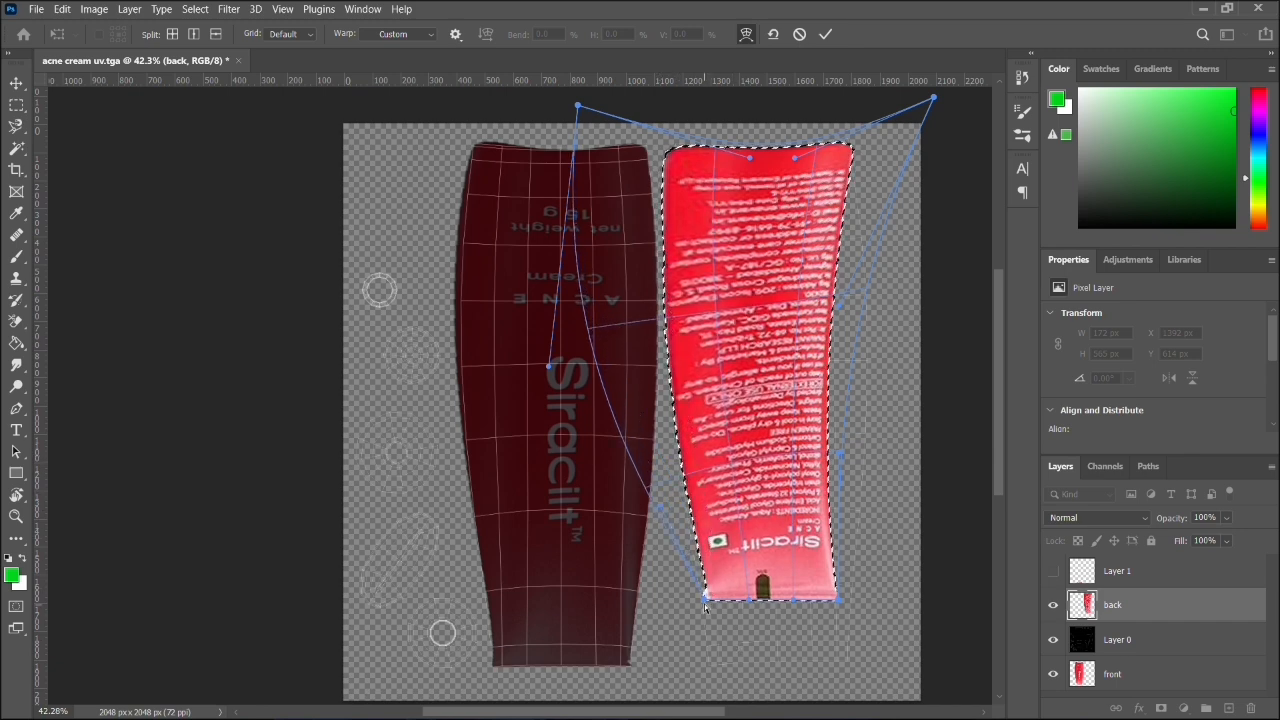
pyautogui.moveTo(706, 599); pyautogui.dragTo(703, 670)
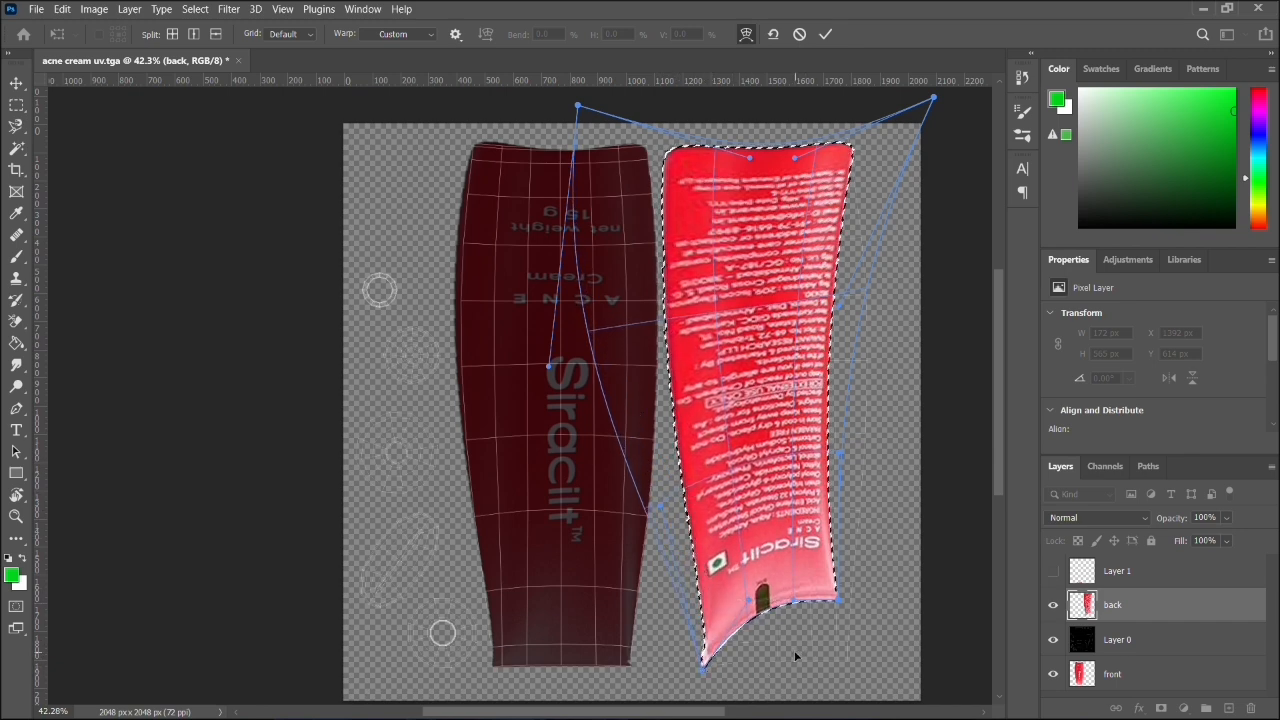
pyautogui.moveTo(838, 601); pyautogui.dragTo(763, 669)
pyautogui.moveTo(796, 620); pyautogui.dragTo(793, 664)
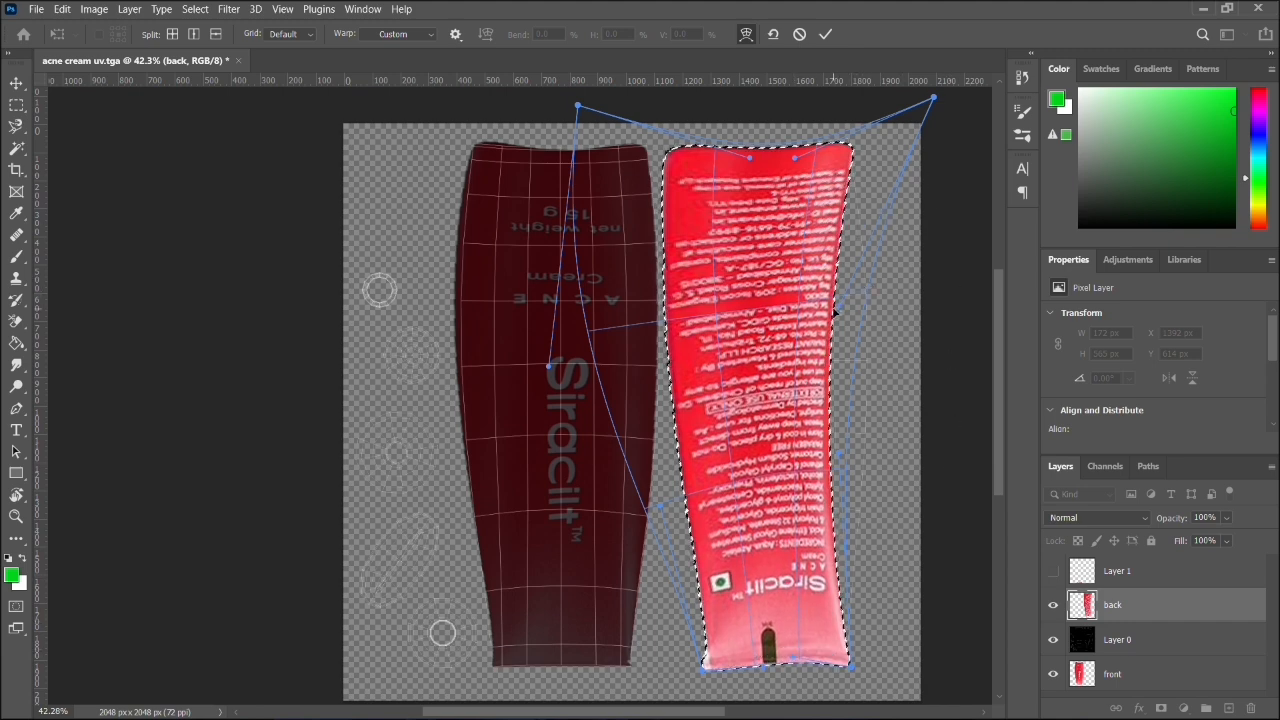
# - Bulge the back tube's right edge outward, ease its left edge slightly inward to follow the UV shell, and apply the warp
pyautogui.moveTo(838, 308); pyautogui.dragTo(969, 366)
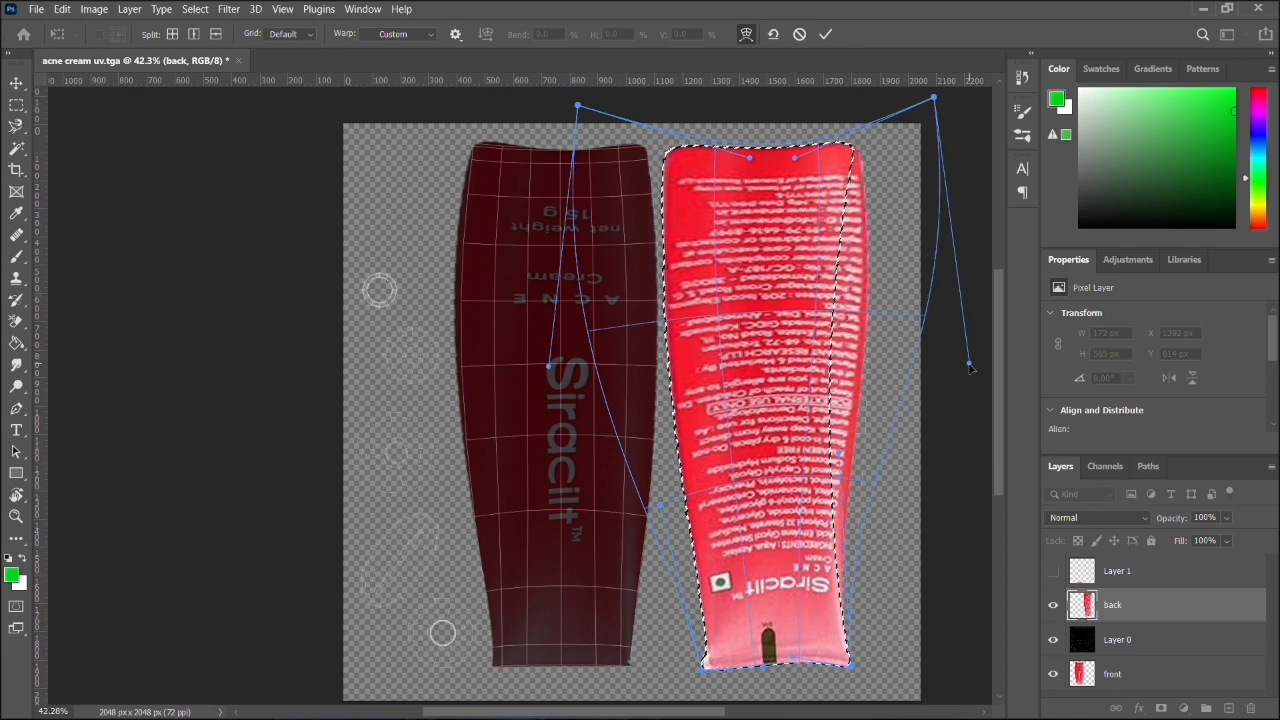
pyautogui.moveTo(838, 452); pyautogui.dragTo(893, 484)
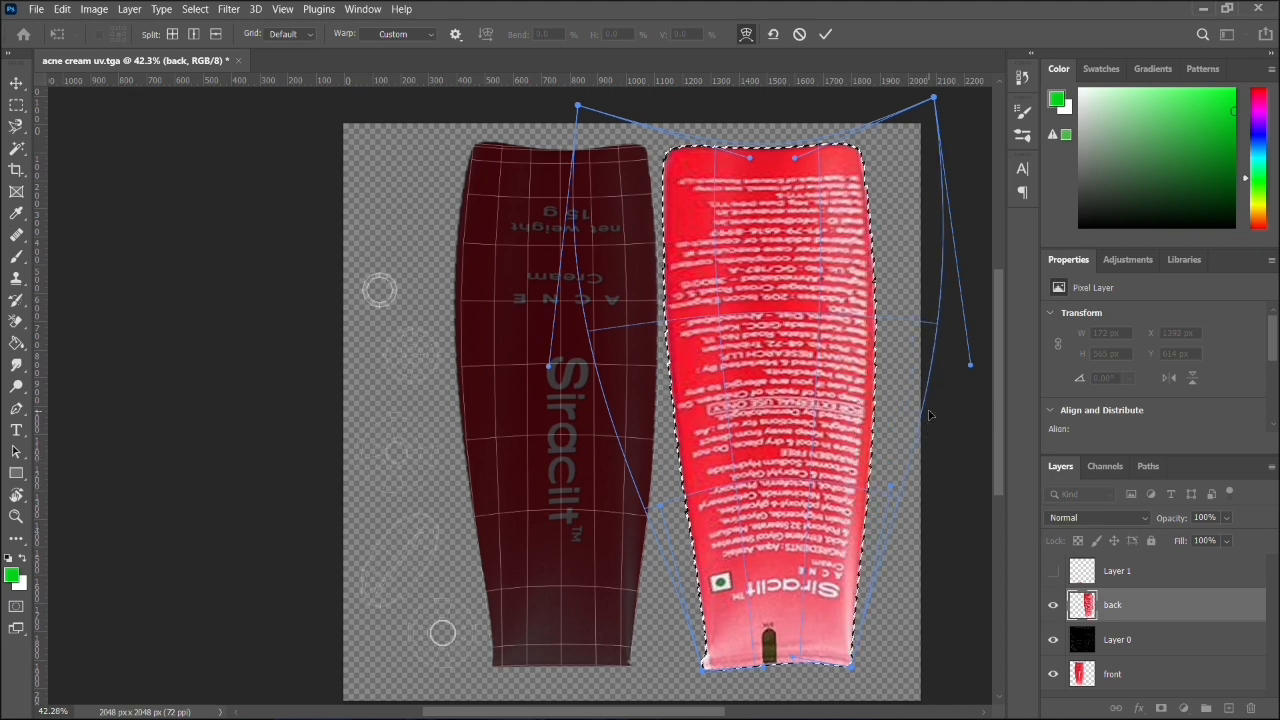
pyautogui.moveTo(969, 367); pyautogui.dragTo(951, 372)
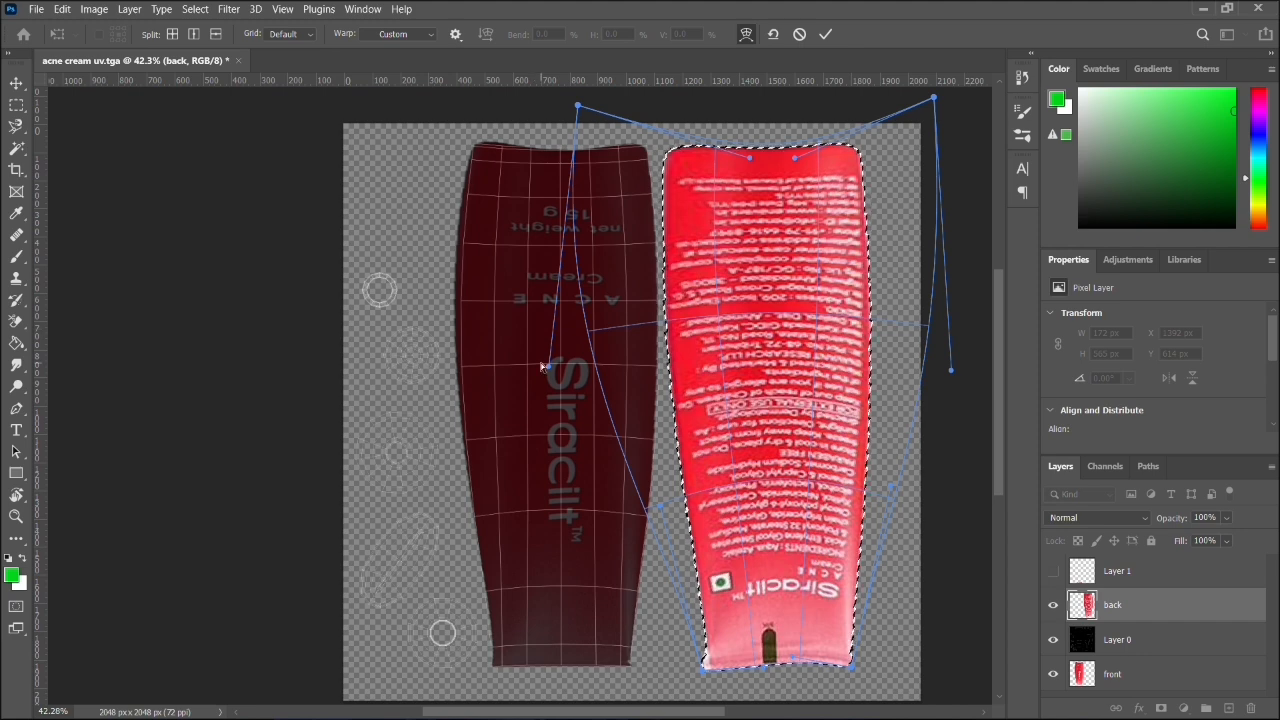
pyautogui.moveTo(543, 366); pyautogui.dragTo(572, 369)
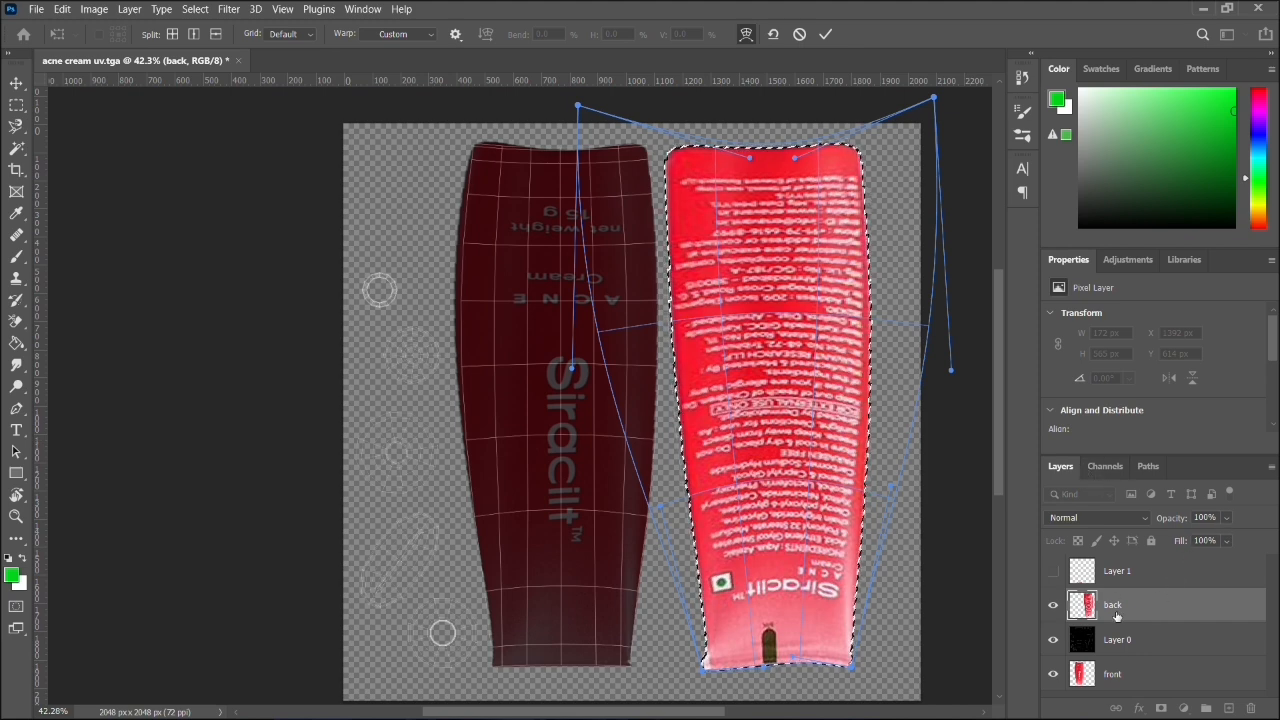
pyautogui.press('Return')
# - Move the back layer beneath Layer 0 and warp the tube's right edge slightly outward to meet the UV wireframe
pyautogui.moveTo(1116, 616); pyautogui.dragTo(1125, 658)
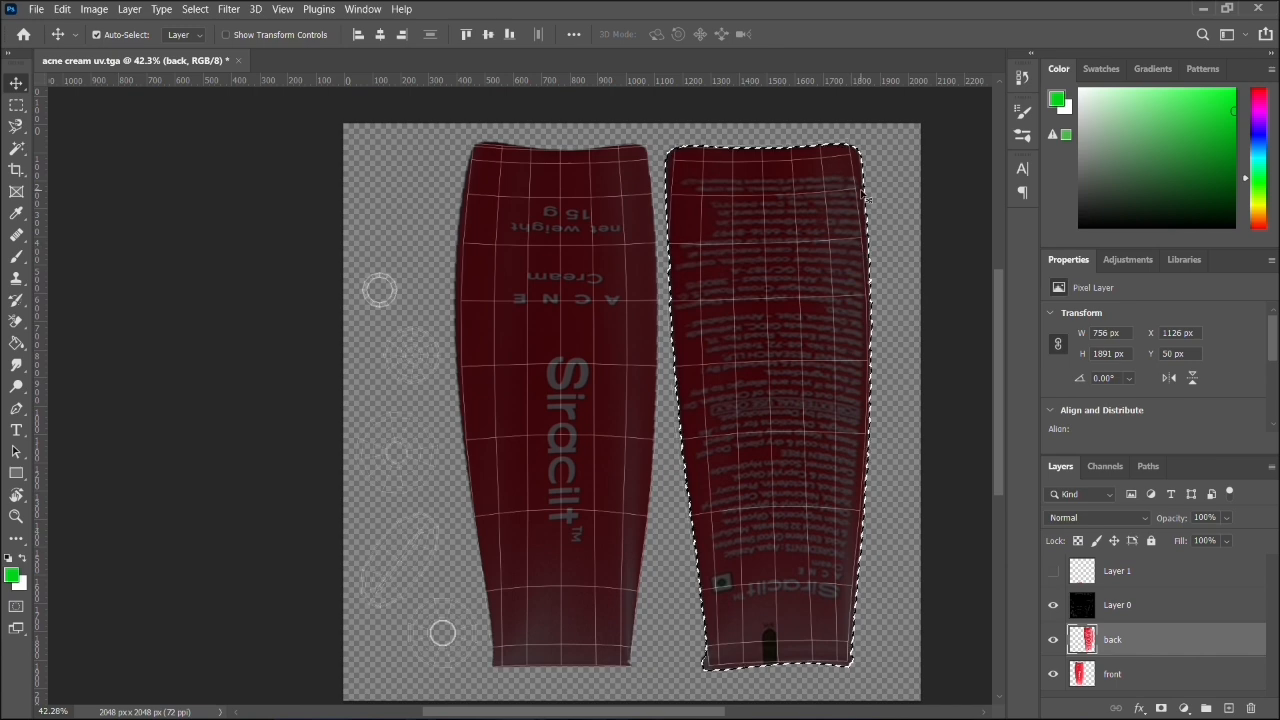
pyautogui.click(62, 9)
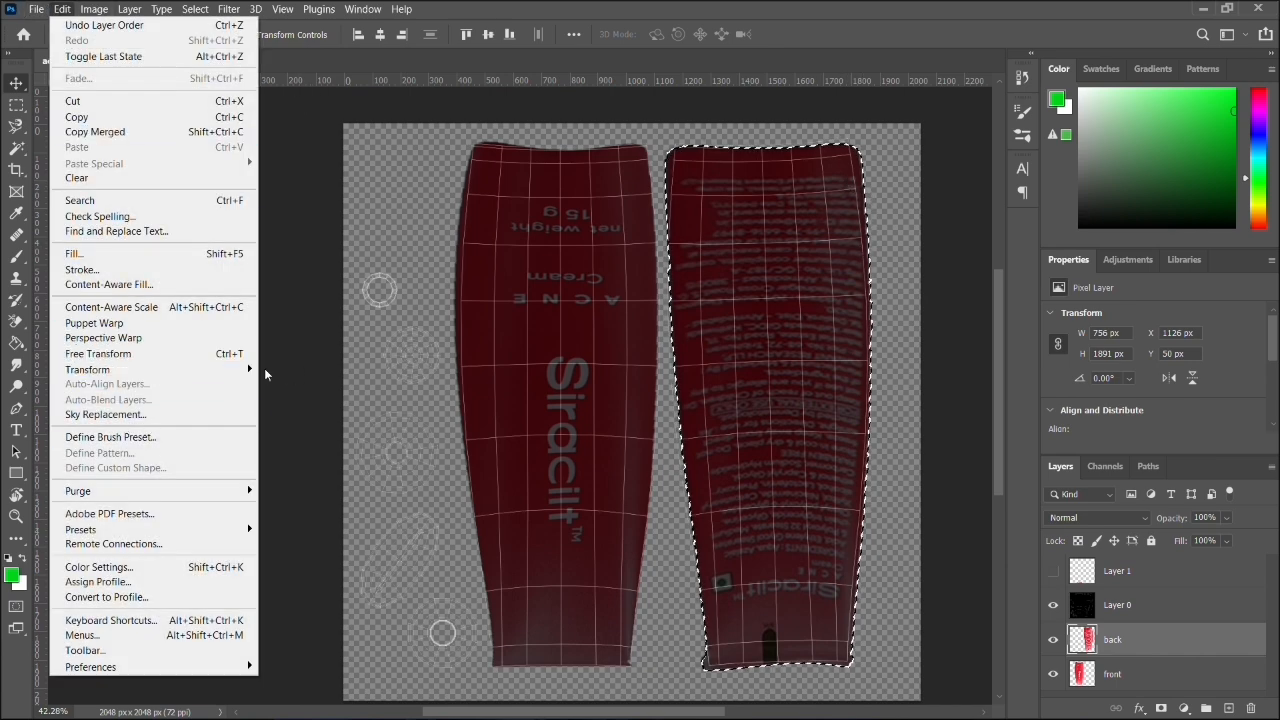
pyautogui.moveTo(250, 372)
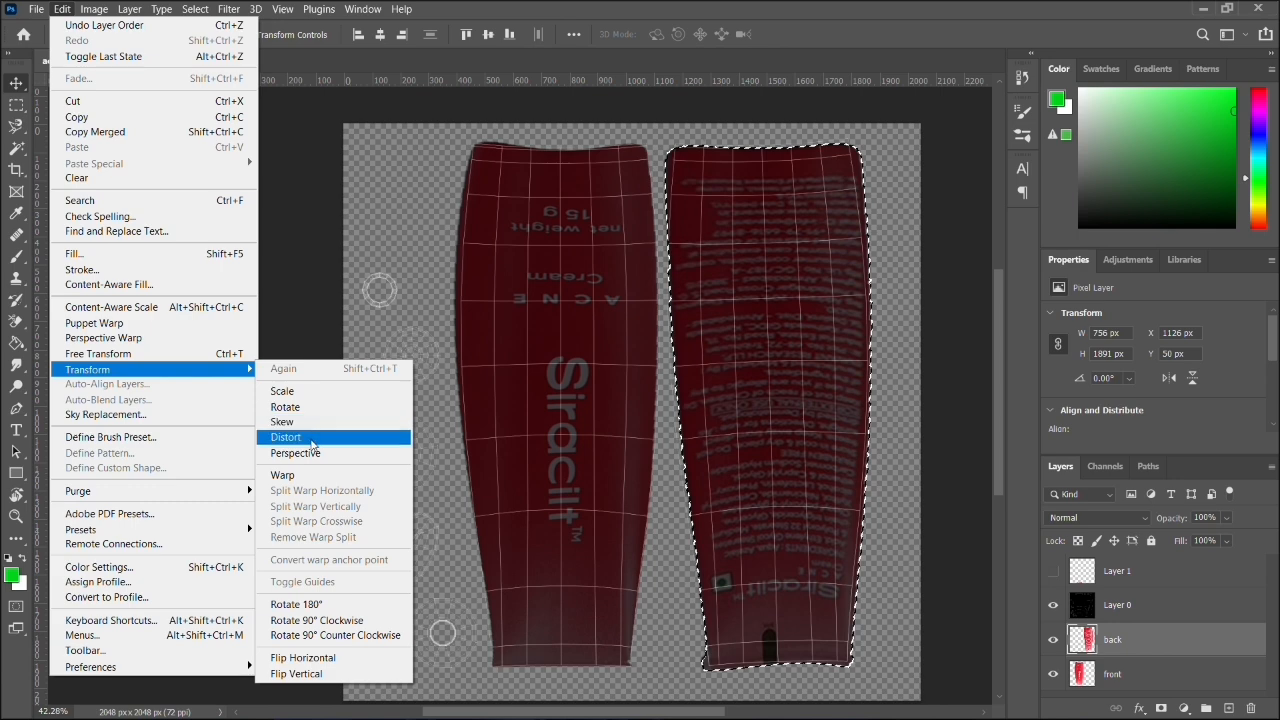
pyautogui.click(290, 475)
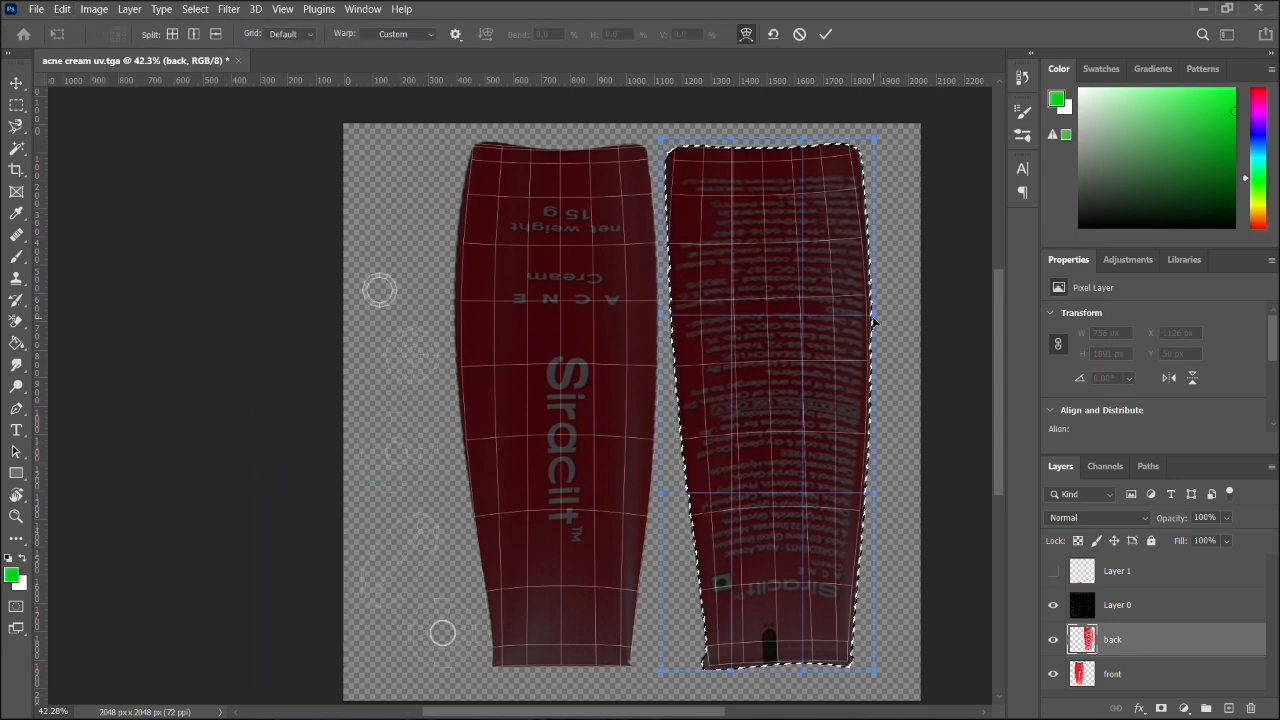
pyautogui.moveTo(873, 320)
pyautogui.mouseDown()
pyautogui.moveTo(891, 320)
pyautogui.moveTo(888, 331)
pyautogui.mouseUp()
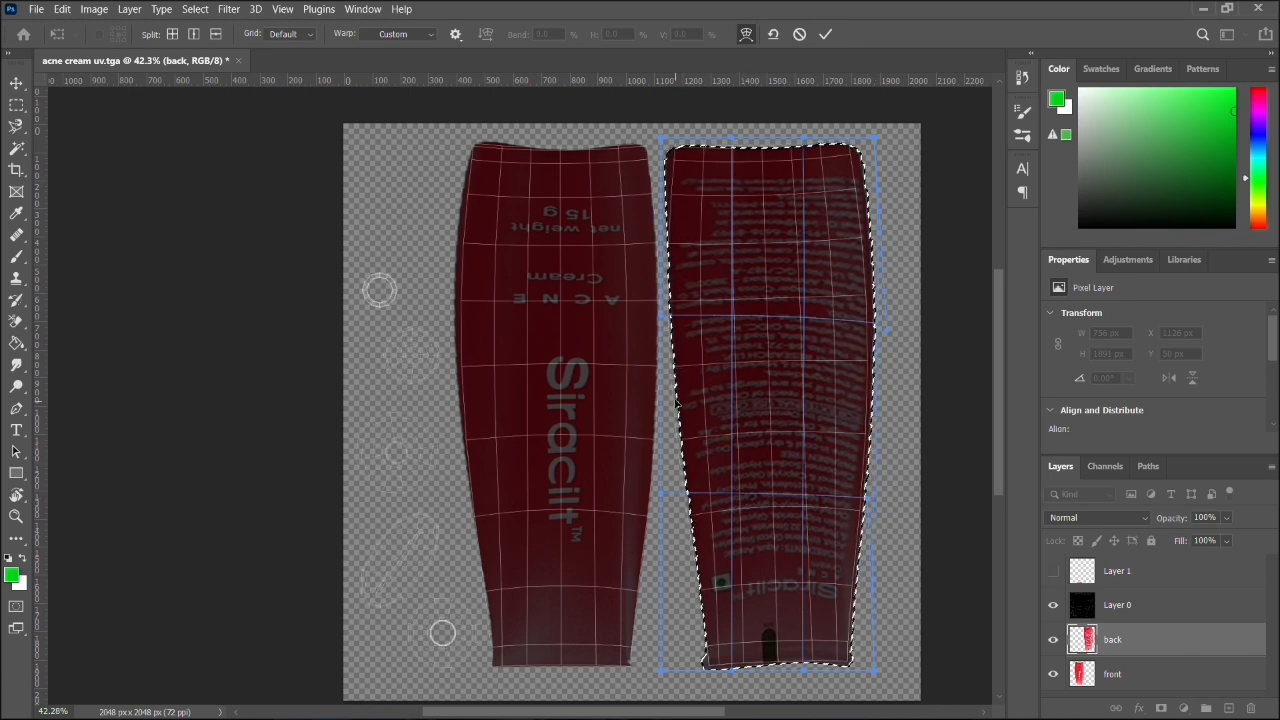
# - Warp the back tube's left edge outward and its two left corners slightly inward to fit the wireframe, apply the warp and deselect
pyautogui.moveTo(662, 497); pyautogui.dragTo(649, 505)
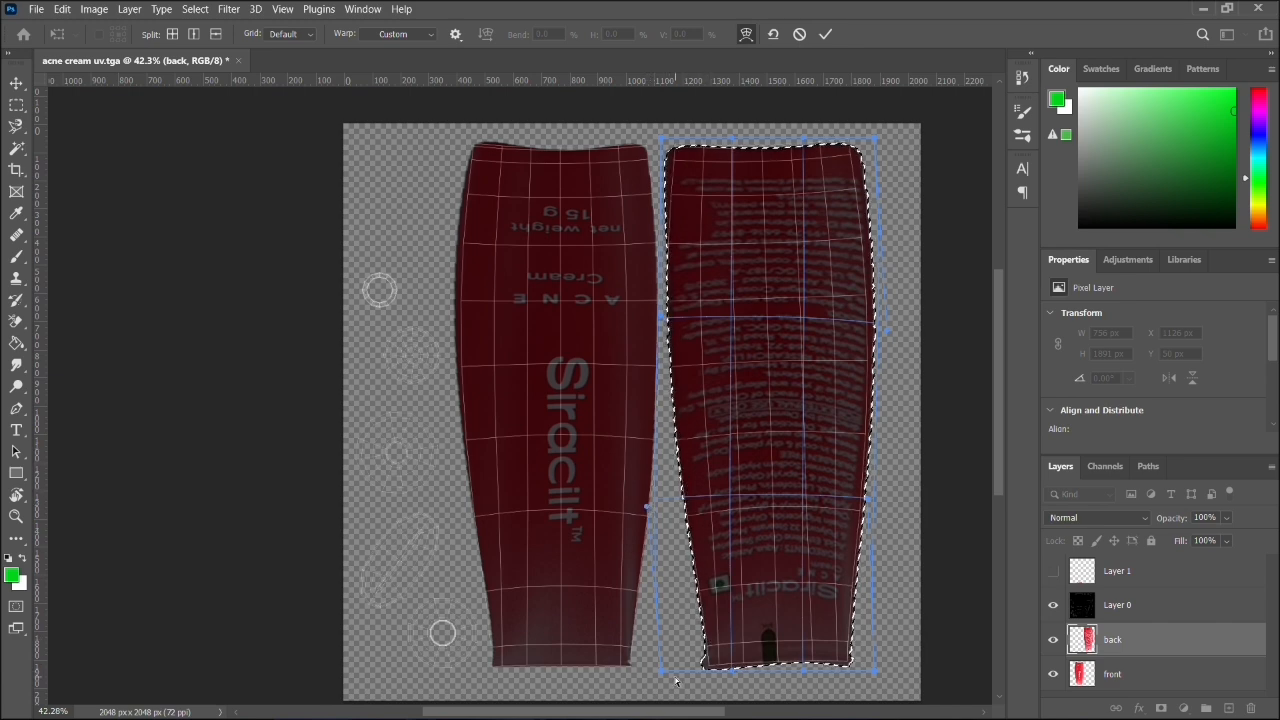
pyautogui.moveTo(664, 671); pyautogui.dragTo(671, 673)
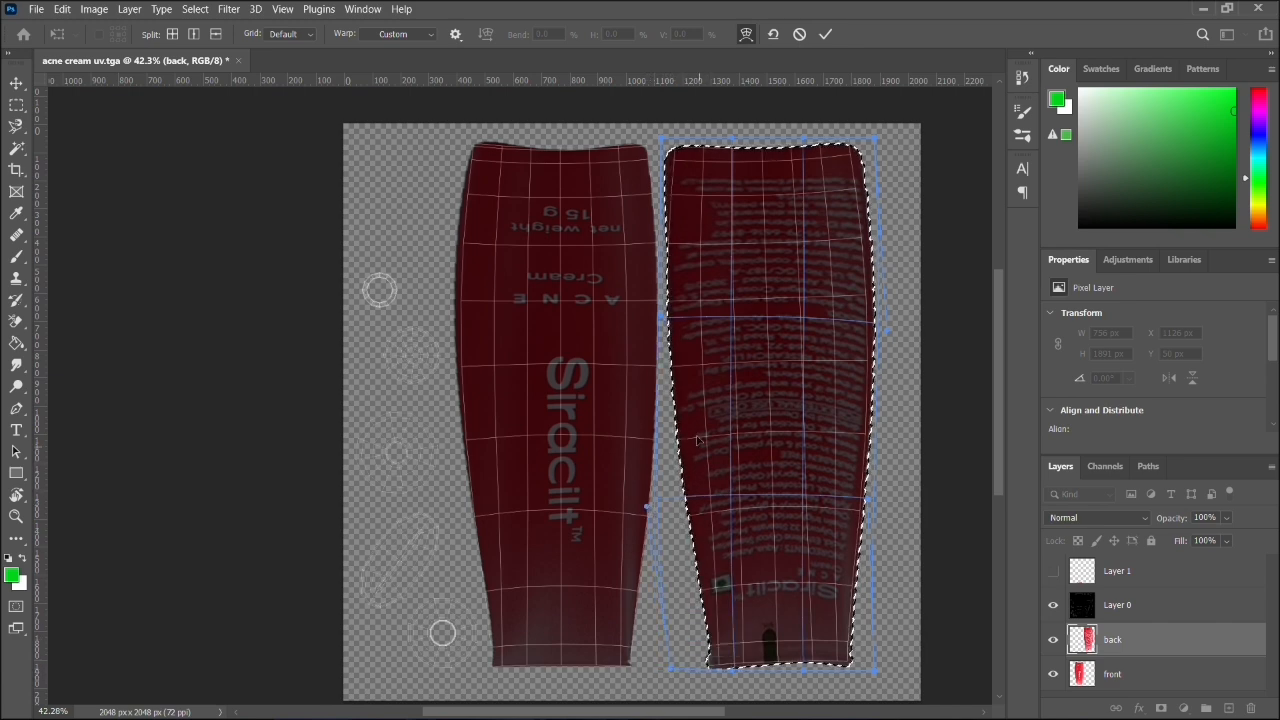
pyautogui.moveTo(660, 321); pyautogui.dragTo(651, 322)
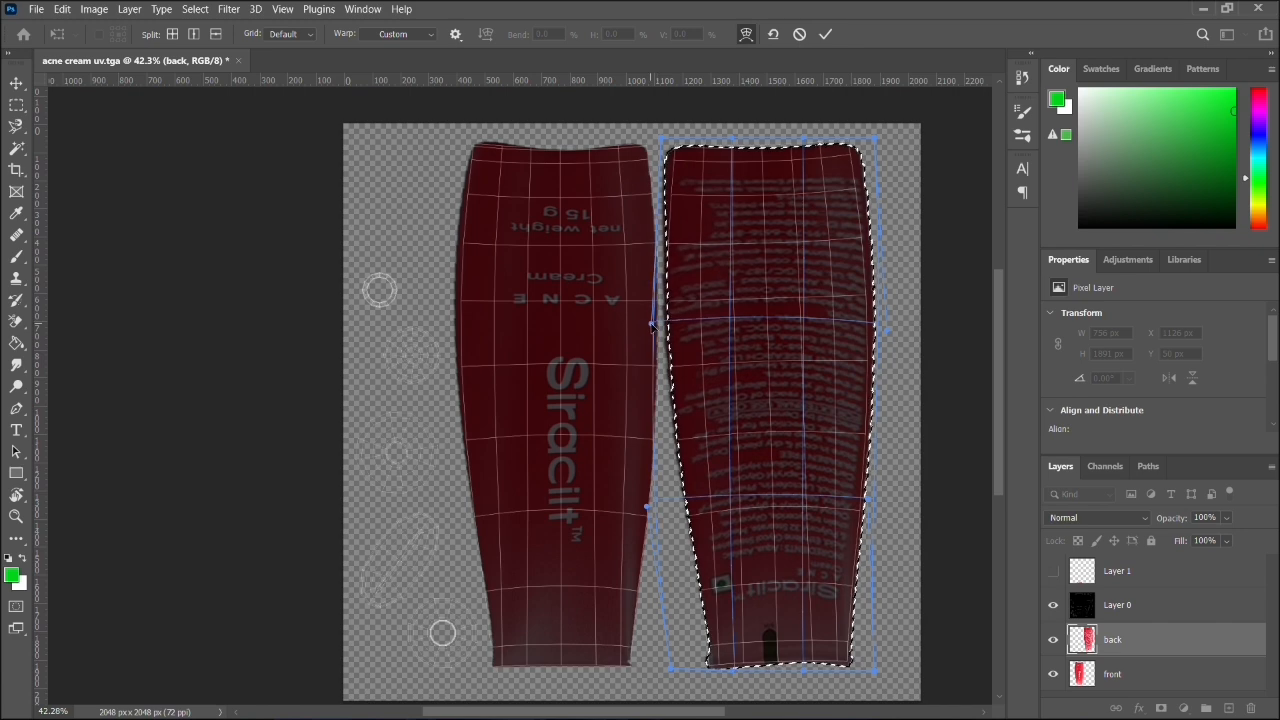
pyautogui.moveTo(662, 141); pyautogui.dragTo(674, 141)
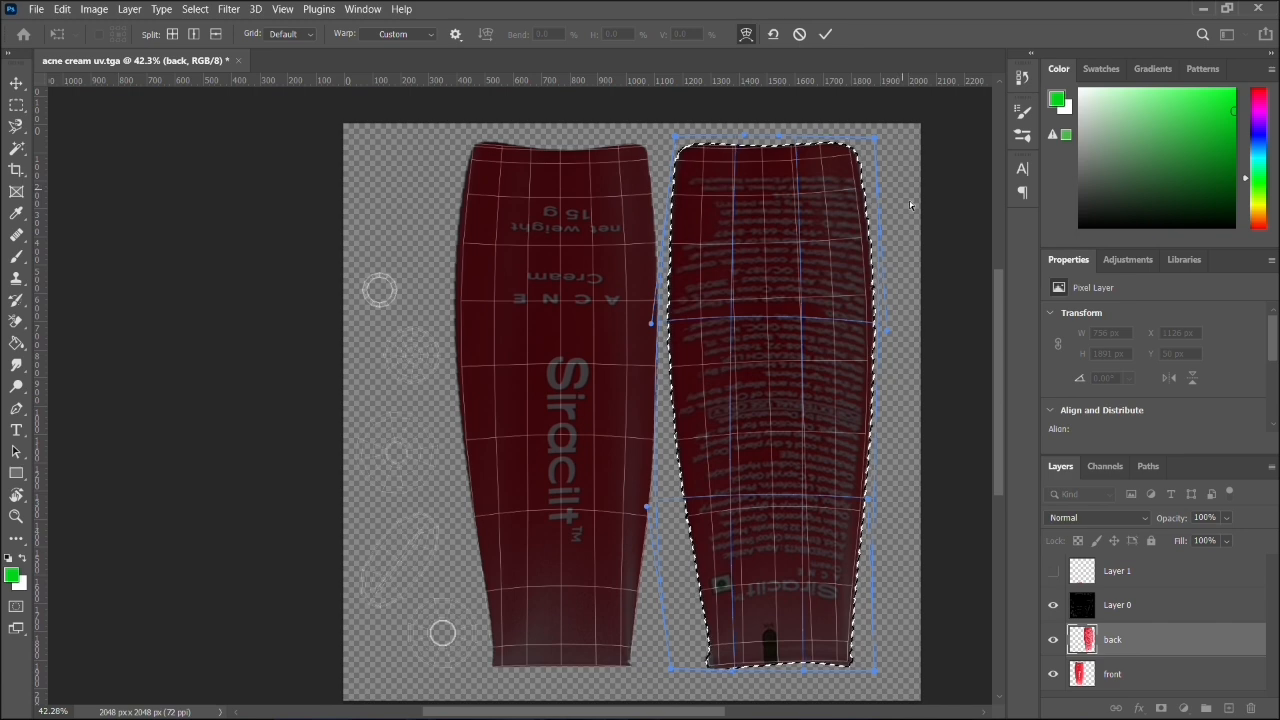
pyautogui.press('Return')
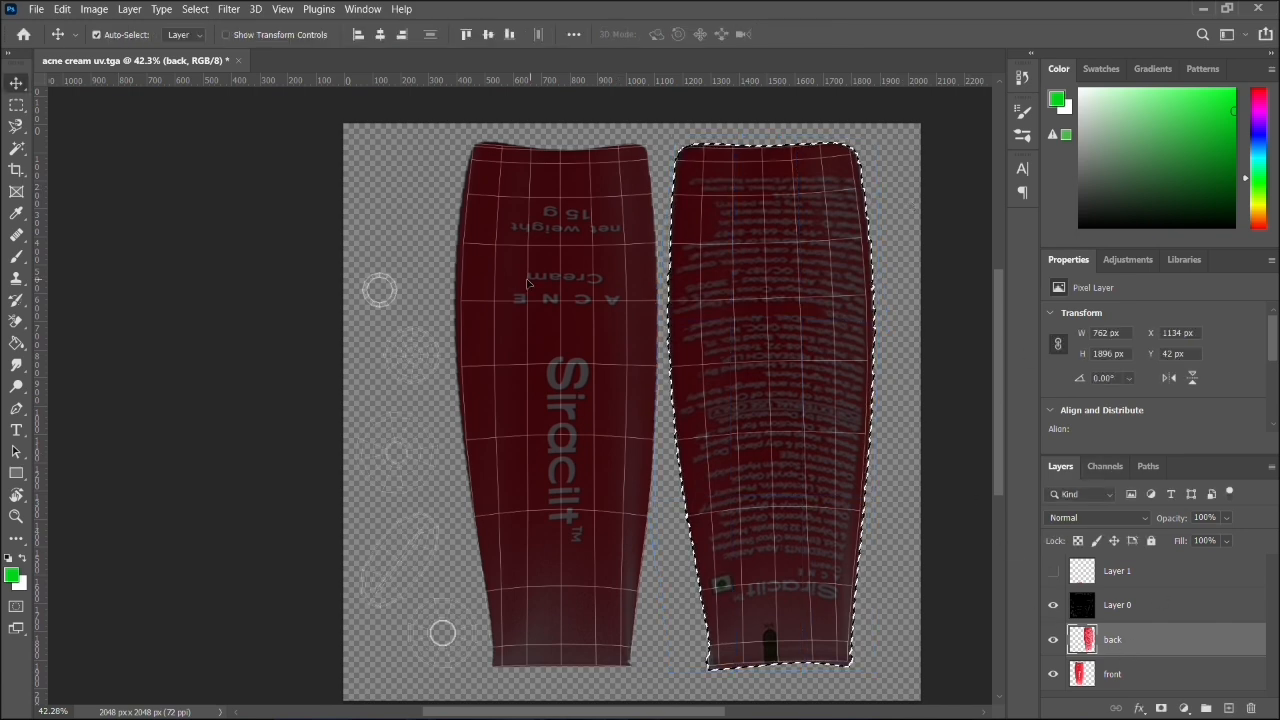
pyautogui.hotkey('ctrl', 'd')
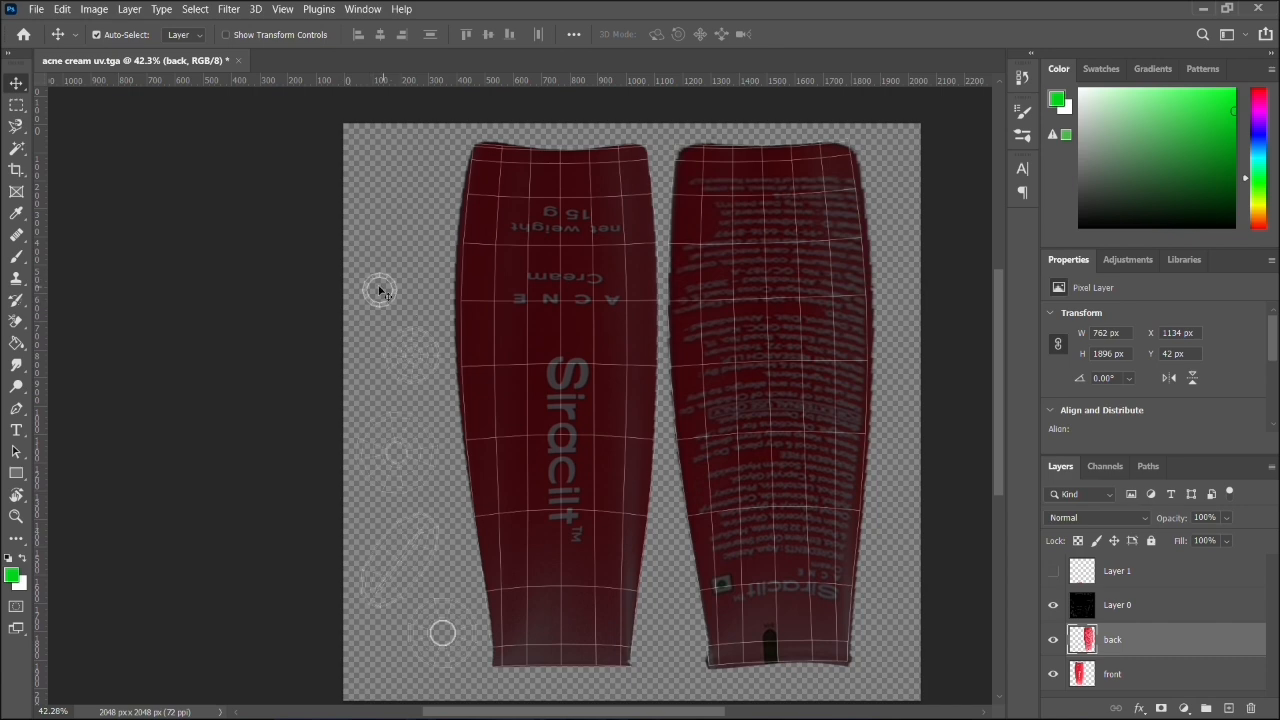
# - Show Layer 1 and move its pink ribbed strip over the small UV shells beside the front tube, at X 0, Y 1444 px
pyautogui.click(1108, 570)
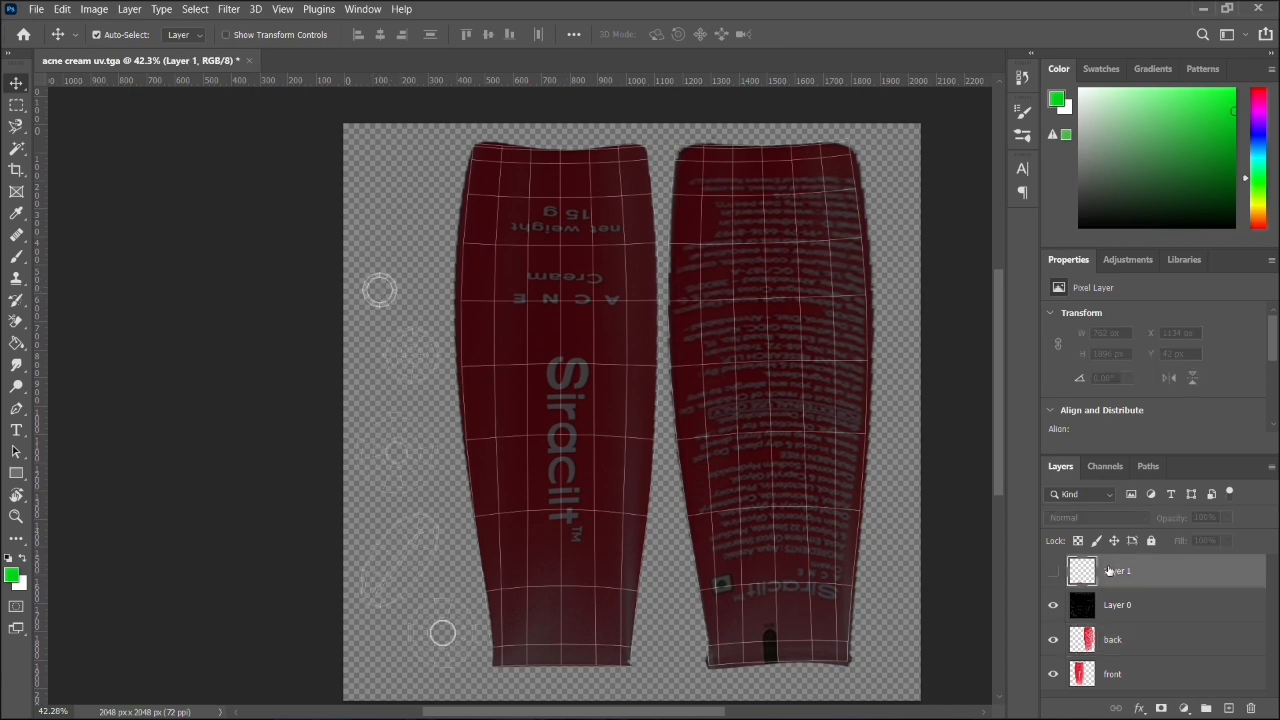
pyautogui.click(1053, 571)
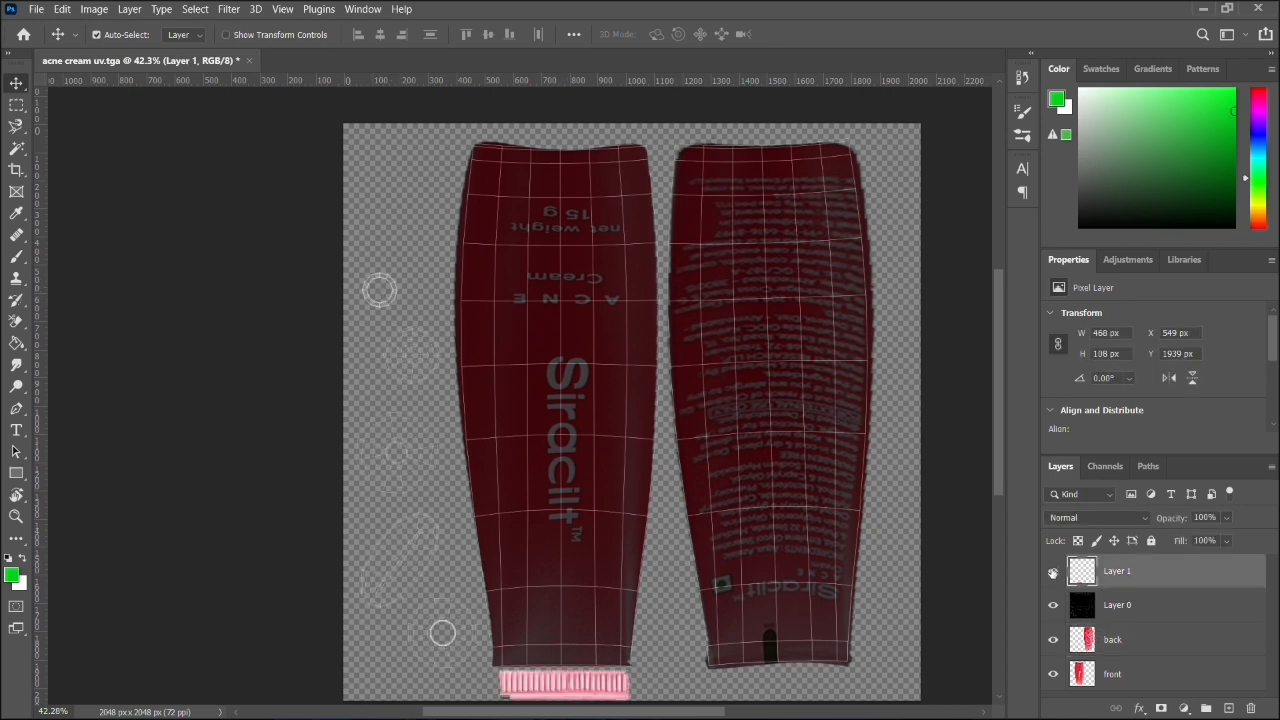
pyautogui.moveTo(585, 688); pyautogui.dragTo(428, 556)
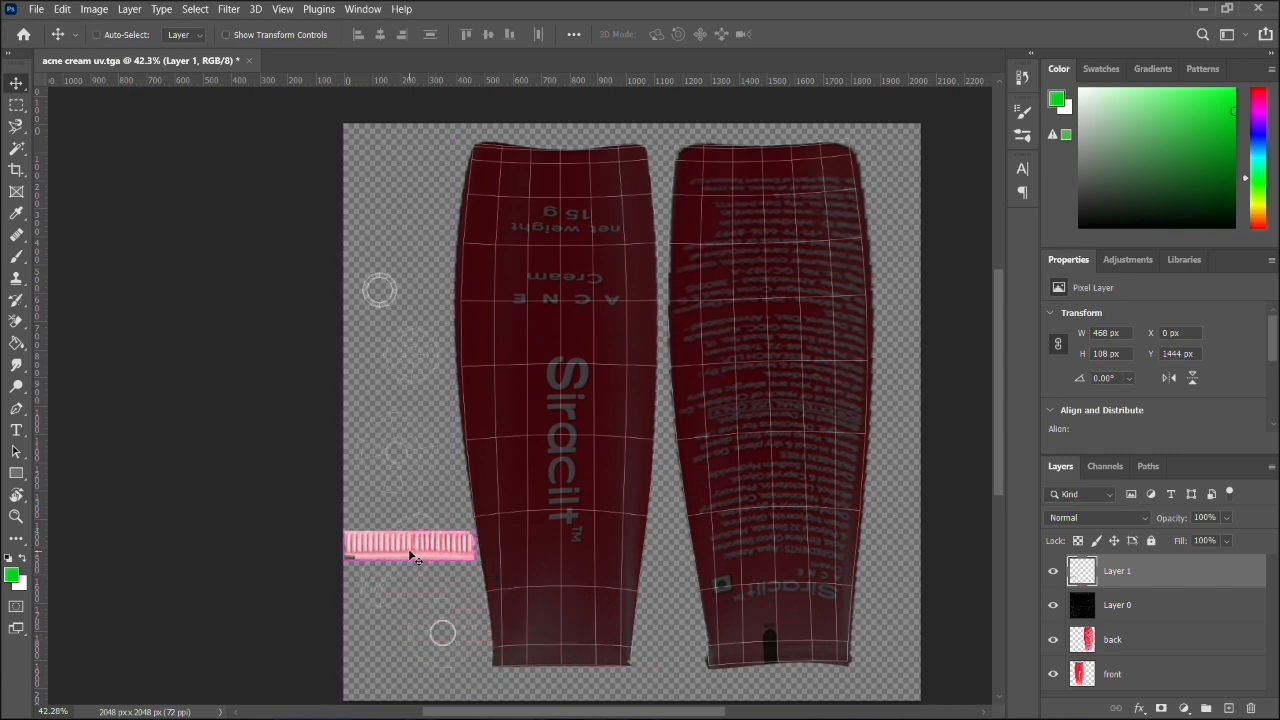
pyautogui.scroll(4, 409, 555)
pyautogui.scroll(1, 420, 514)
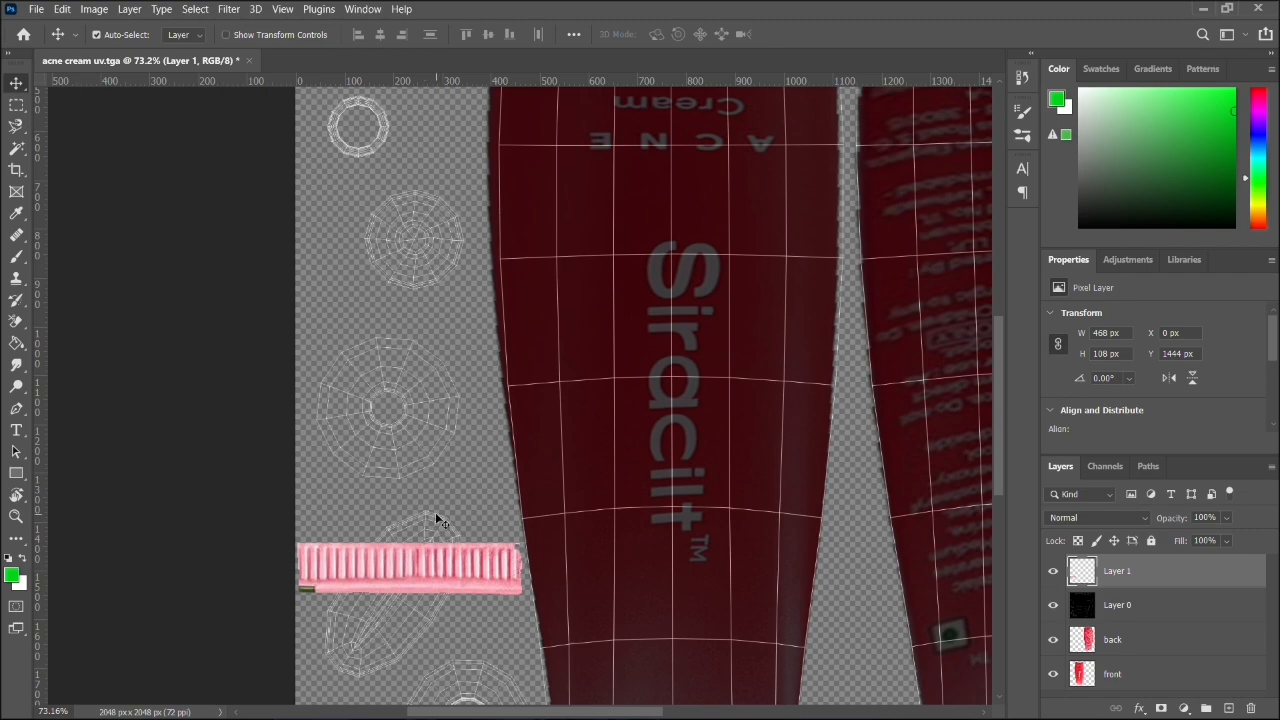
# - Switch to Maya and examine the flat end section of the tube model
pyautogui.click(1200, 8)
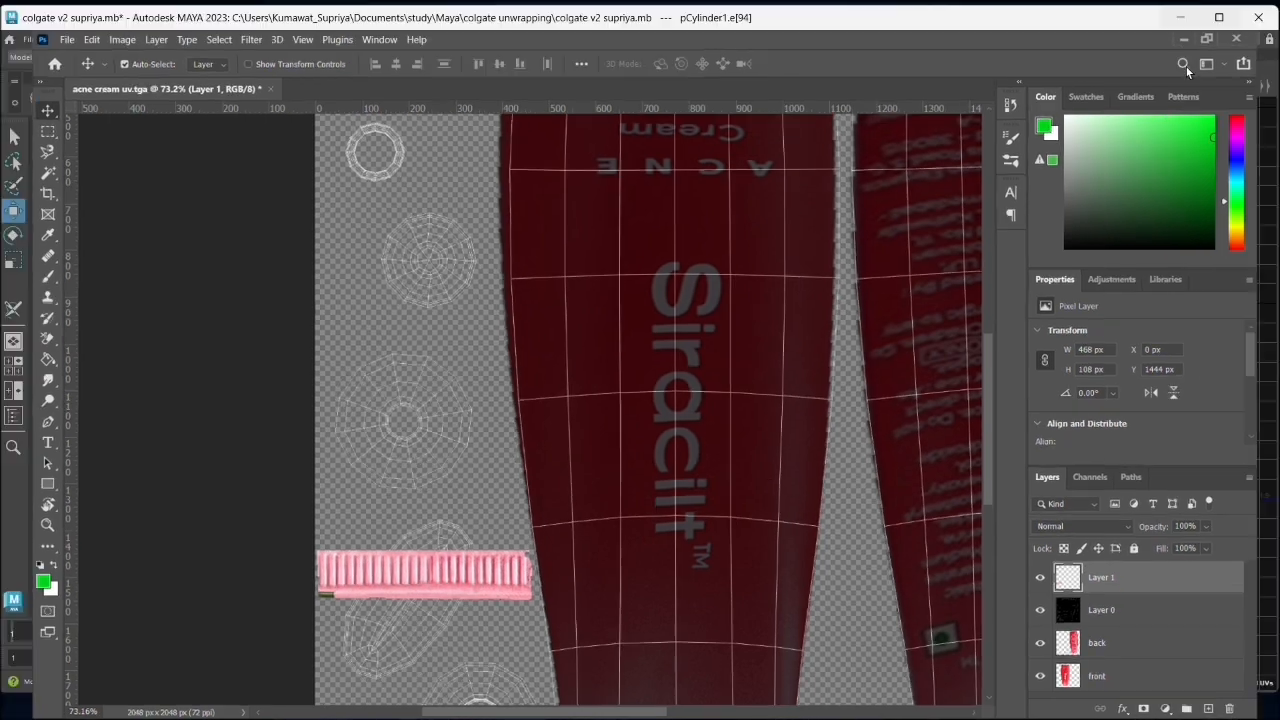
pyautogui.scroll(5, 935, 480)
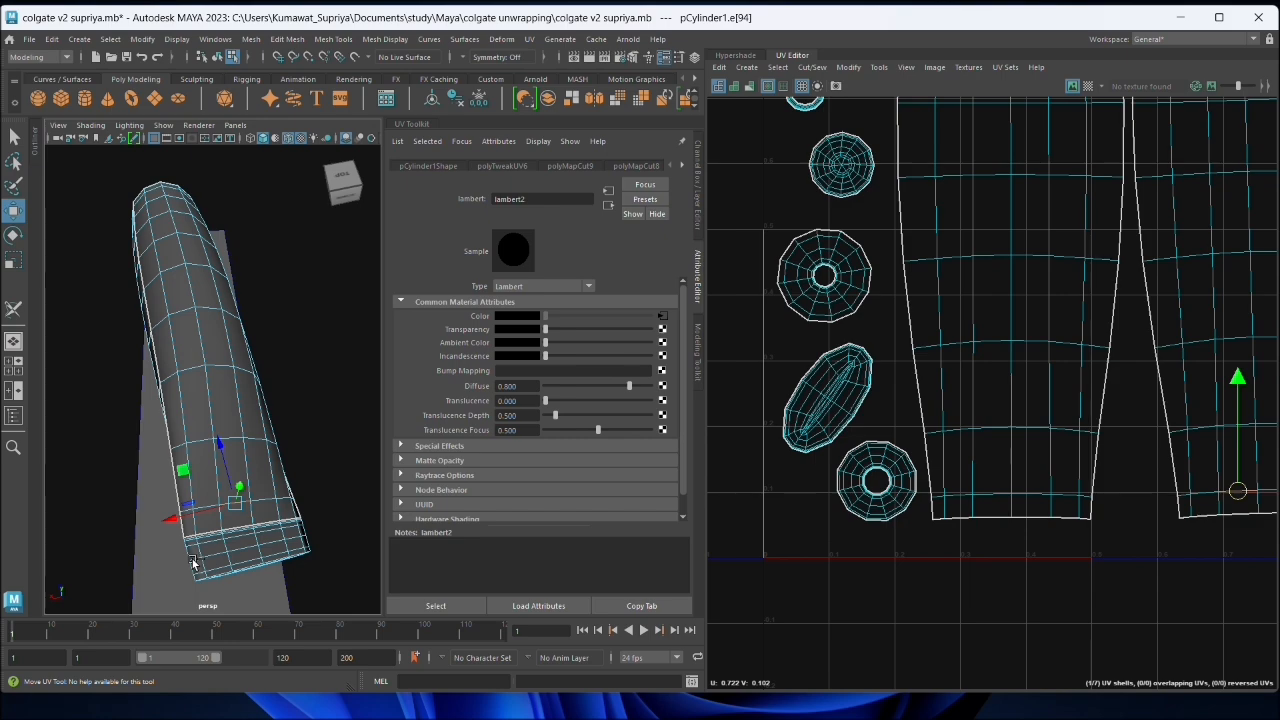
pyautogui.moveTo(193, 563)
pyautogui.mouseDown()
pyautogui.moveTo(277, 503)
pyautogui.moveTo(229, 493)
pyautogui.moveTo(250, 490)
pyautogui.mouseUp()
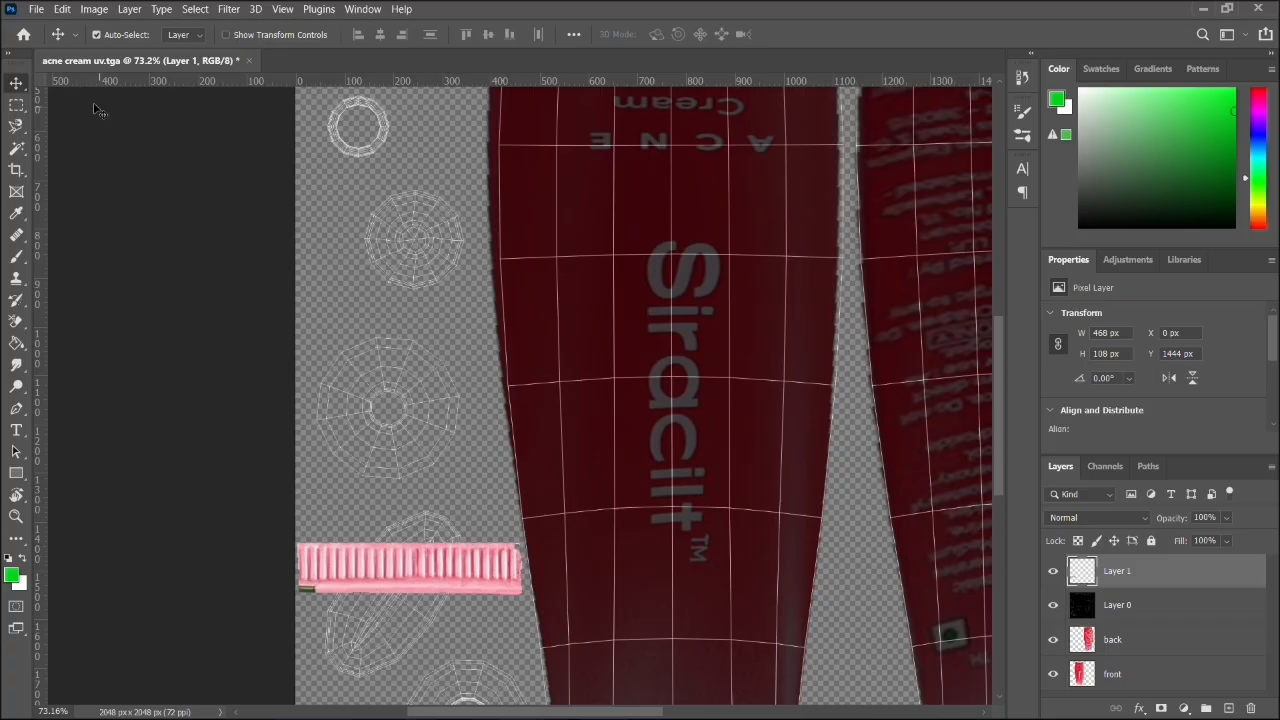
# - Return to Photoshop and load Layer 1's pixels as a selection around the ribbed strip
pyautogui.rightClick(1099, 572)
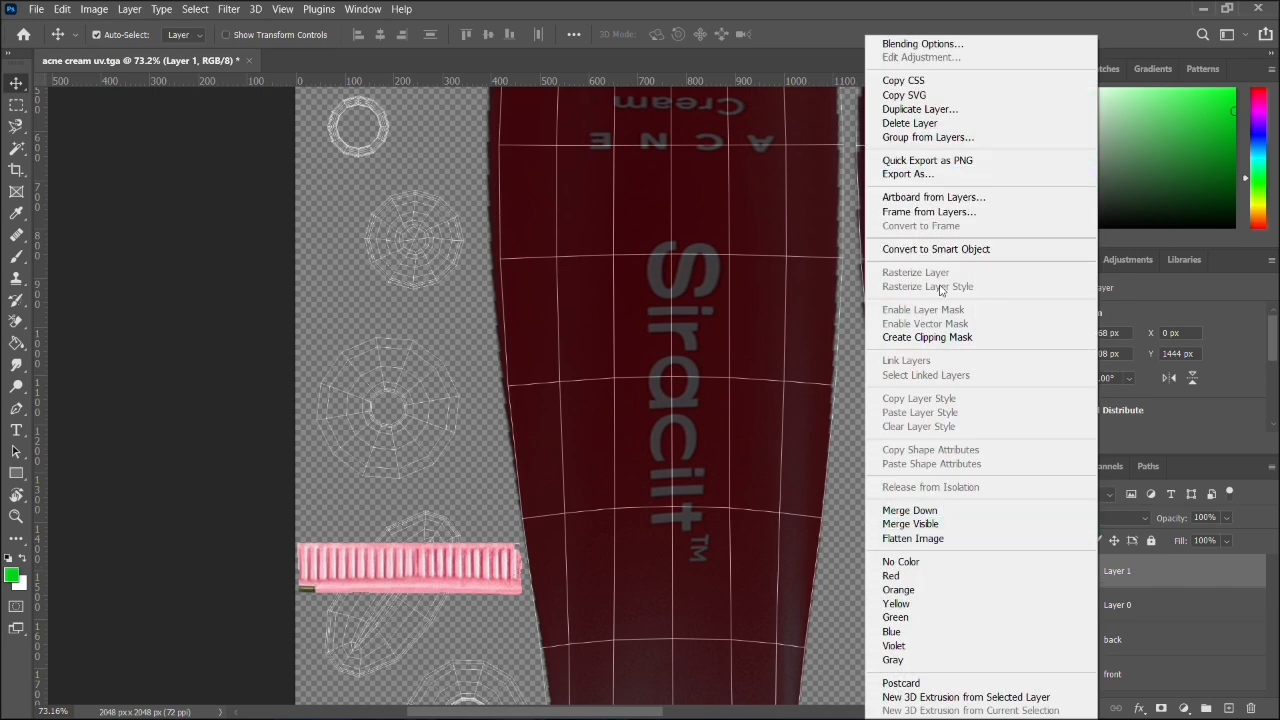
pyautogui.click(1156, 547)
pyautogui.rightClick(1091, 577)
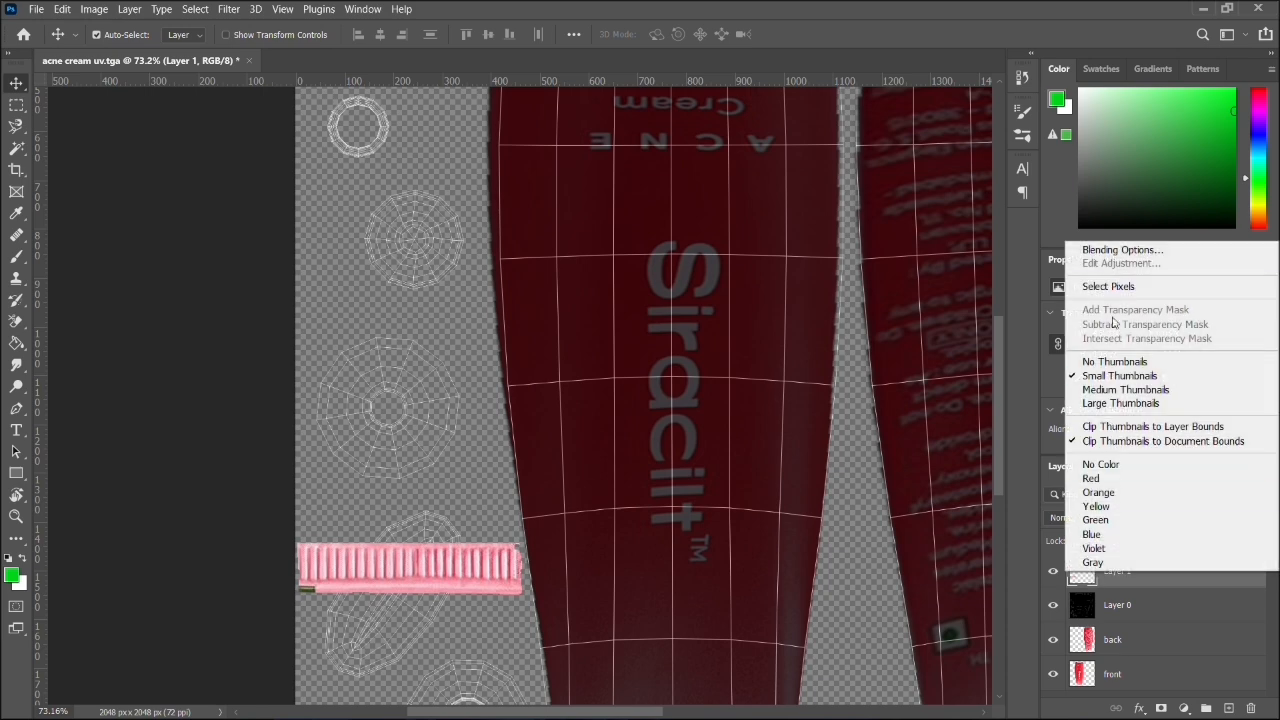
pyautogui.click(1110, 326)
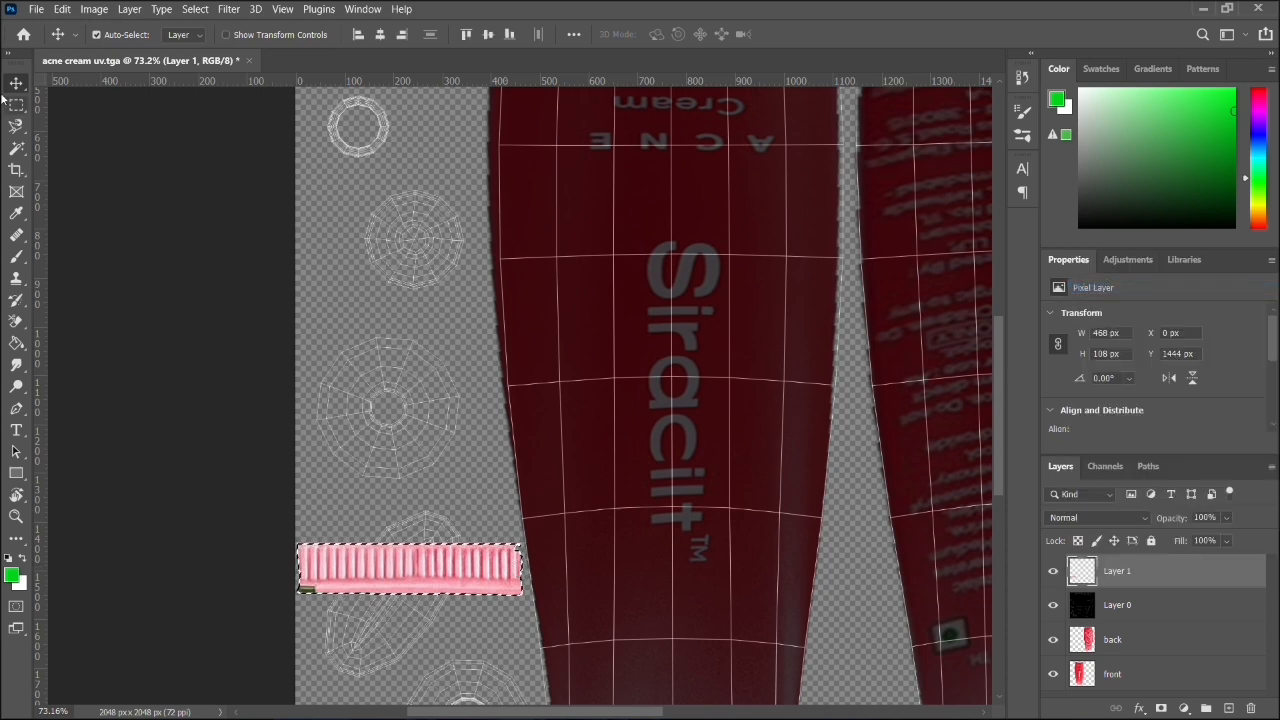
pyautogui.press('e')
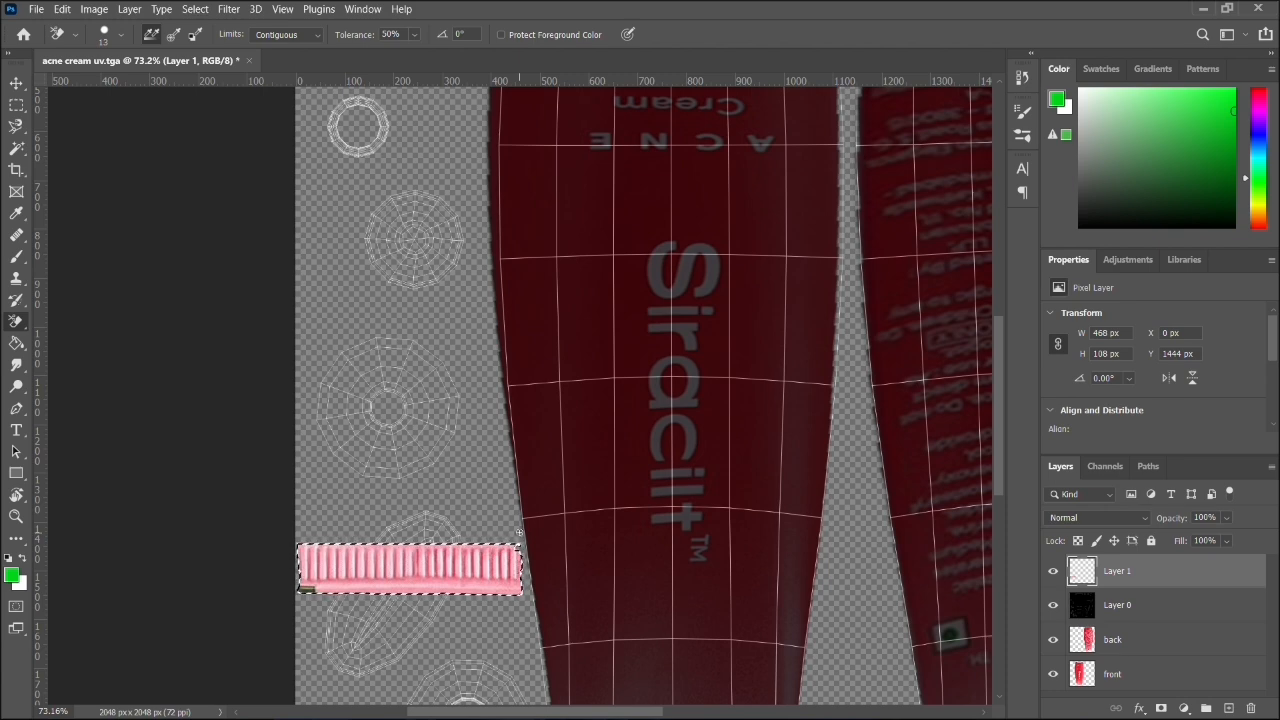
# - Scale the ribbed strip to about 83%, rotate it about -50°, centre it near X 179, Y 1521 px on the slanted oval shell, and deselect
pyautogui.hotkey('ctrl', 't')
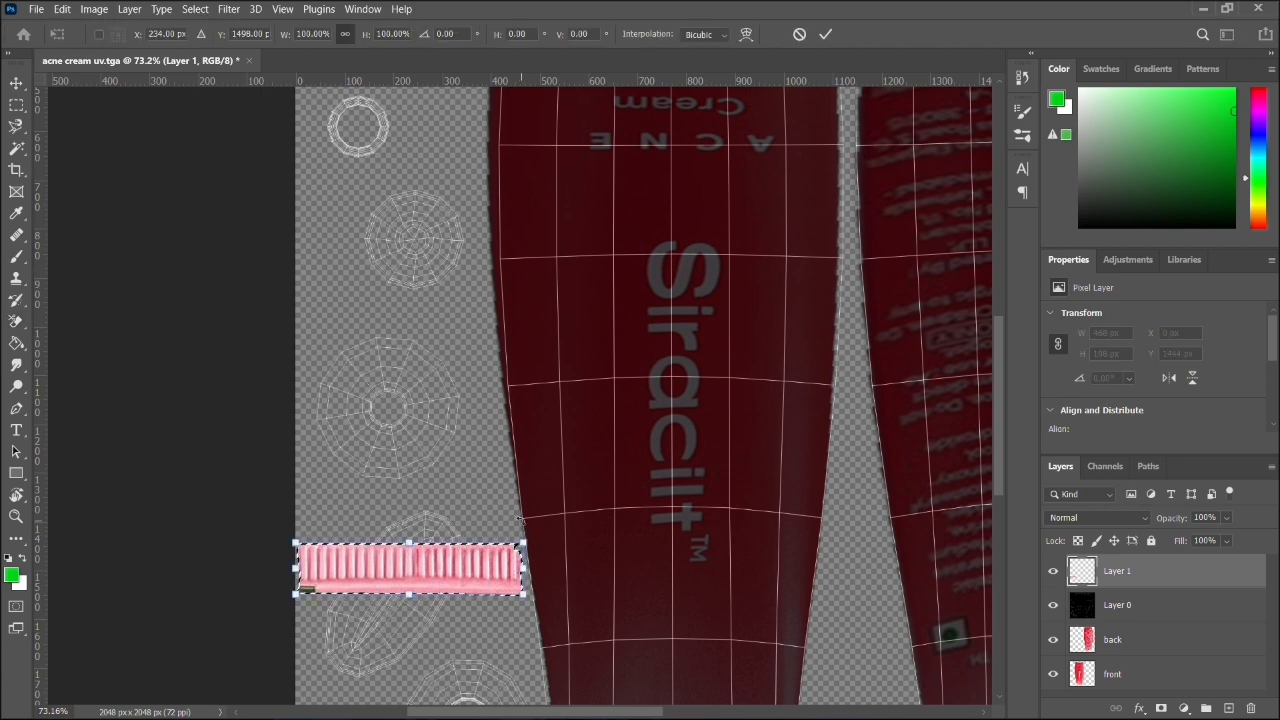
pyautogui.moveTo(537, 540); pyautogui.dragTo(449, 503)
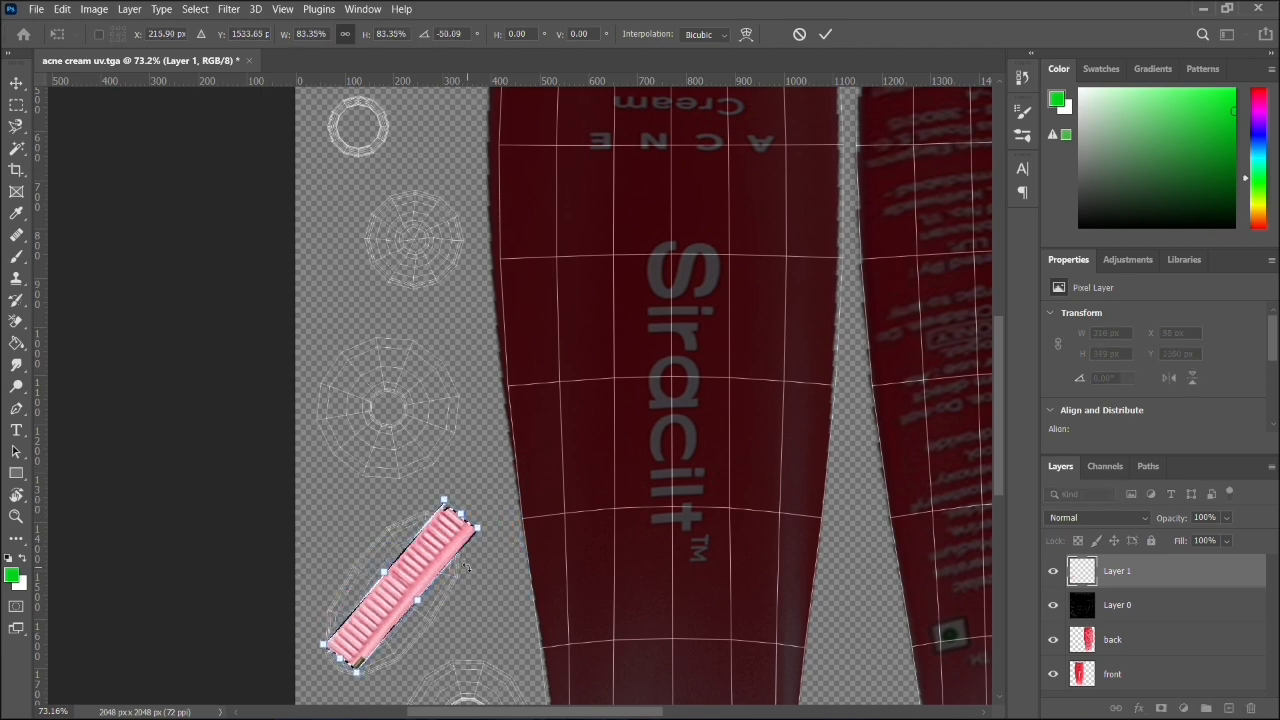
pyautogui.moveTo(434, 578); pyautogui.dragTo(407, 569)
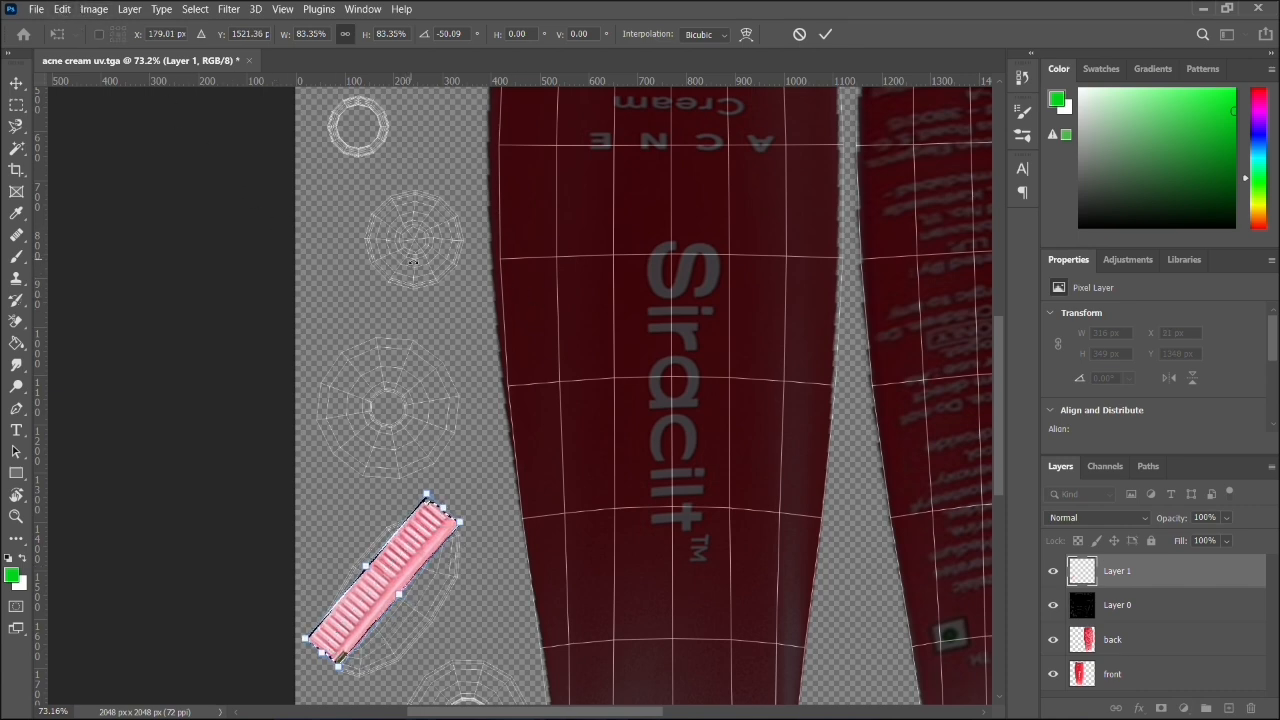
pyautogui.press('e')
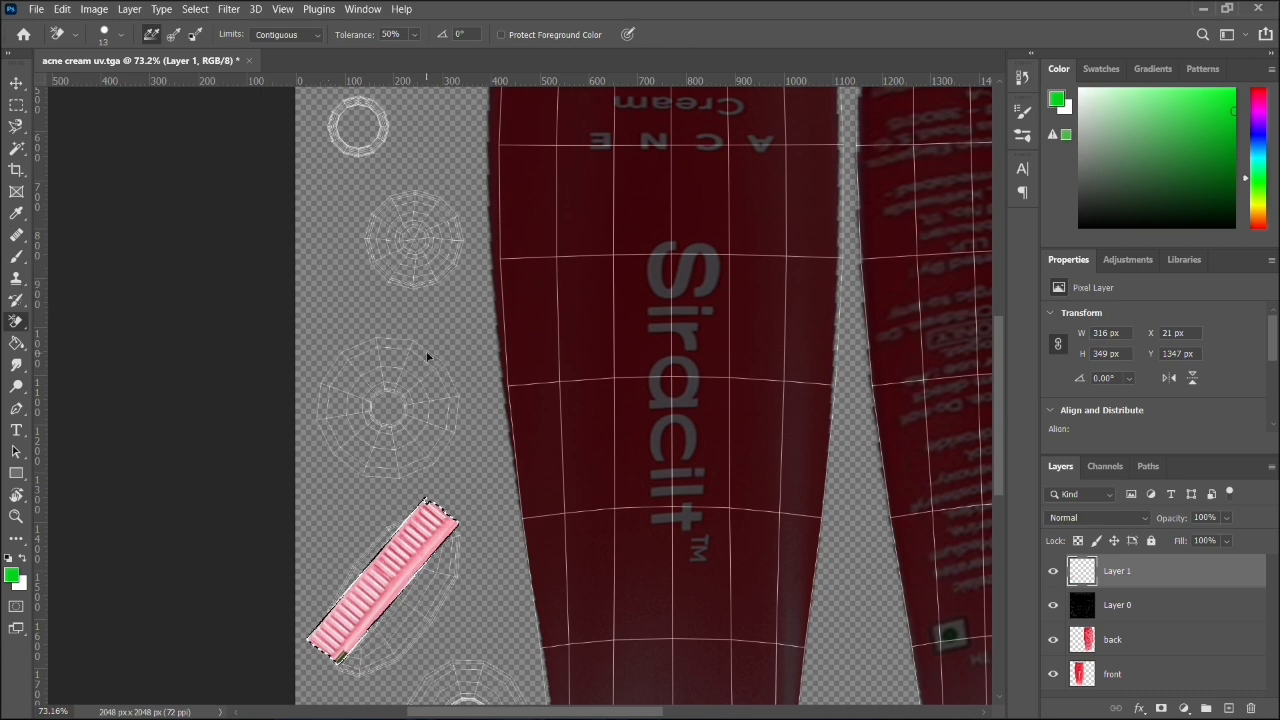
# - Warp Layer 1's pink ribbed strip, bowing its outer long edge and upper end to follow the slanted oval shell
pyautogui.click(55, 10)
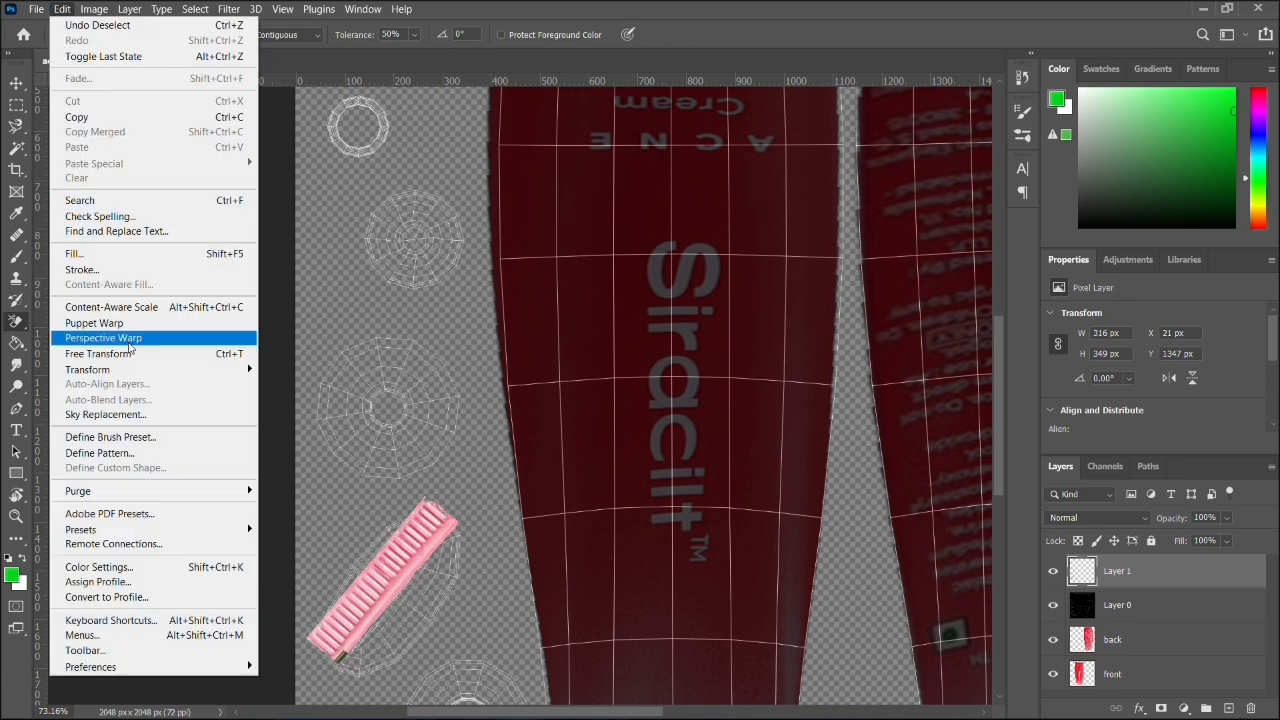
pyautogui.moveTo(132, 369)
pyautogui.click(281, 474)
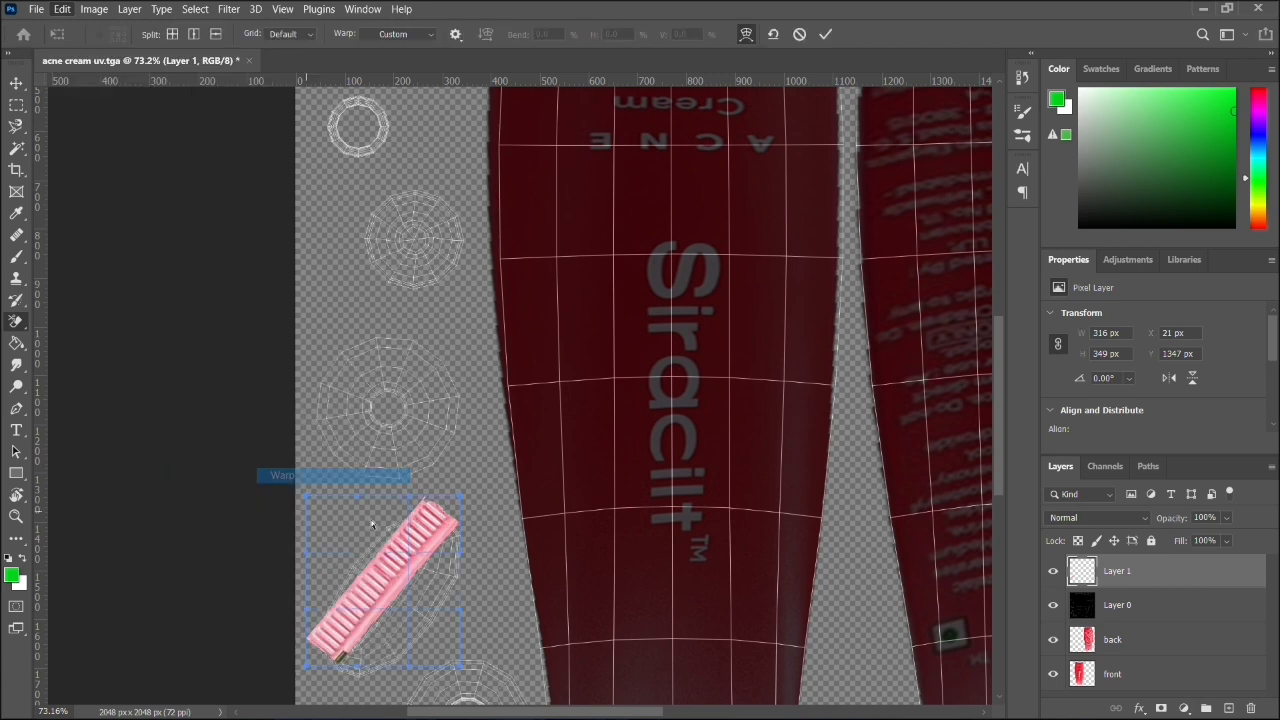
pyautogui.hscroll(-3, 473, 541)
pyautogui.scroll(3, 520, 566)
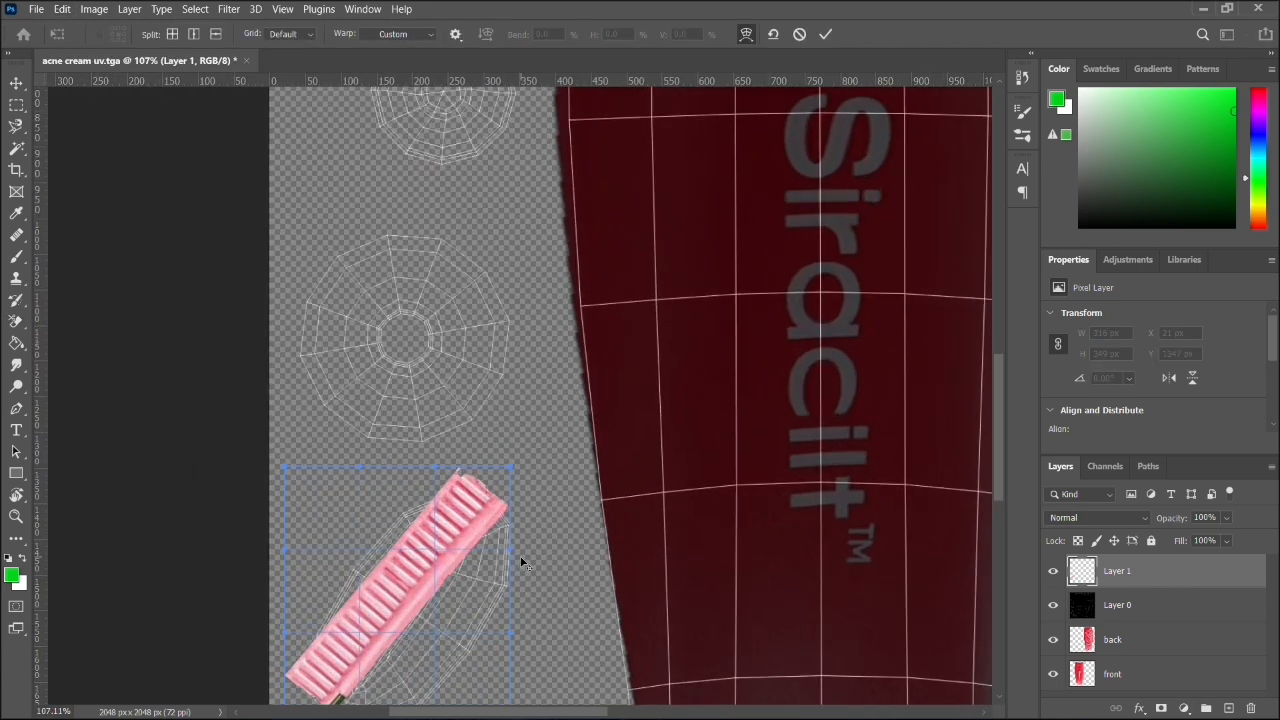
pyautogui.hotkey('alt', 'space')
pyautogui.click(538, 558)
pyautogui.moveTo(538, 518); pyautogui.dragTo(592, 276)
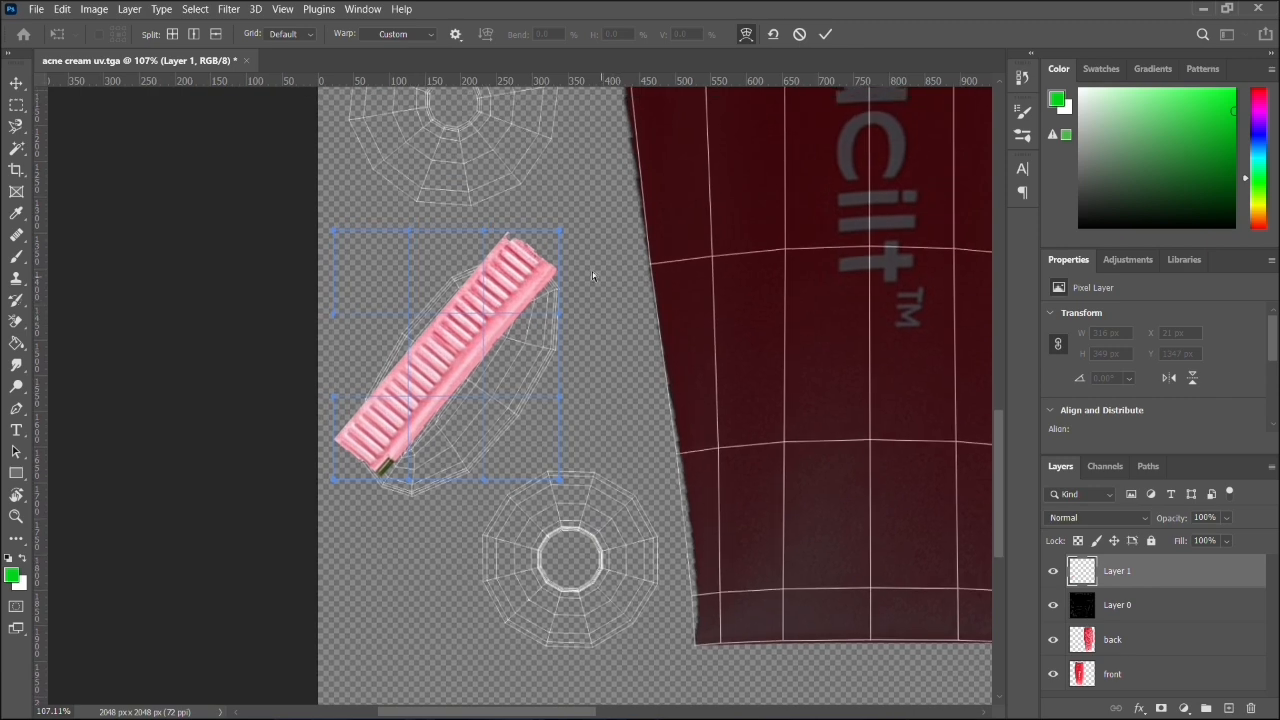
pyautogui.moveTo(561, 230); pyautogui.dragTo(560, 262)
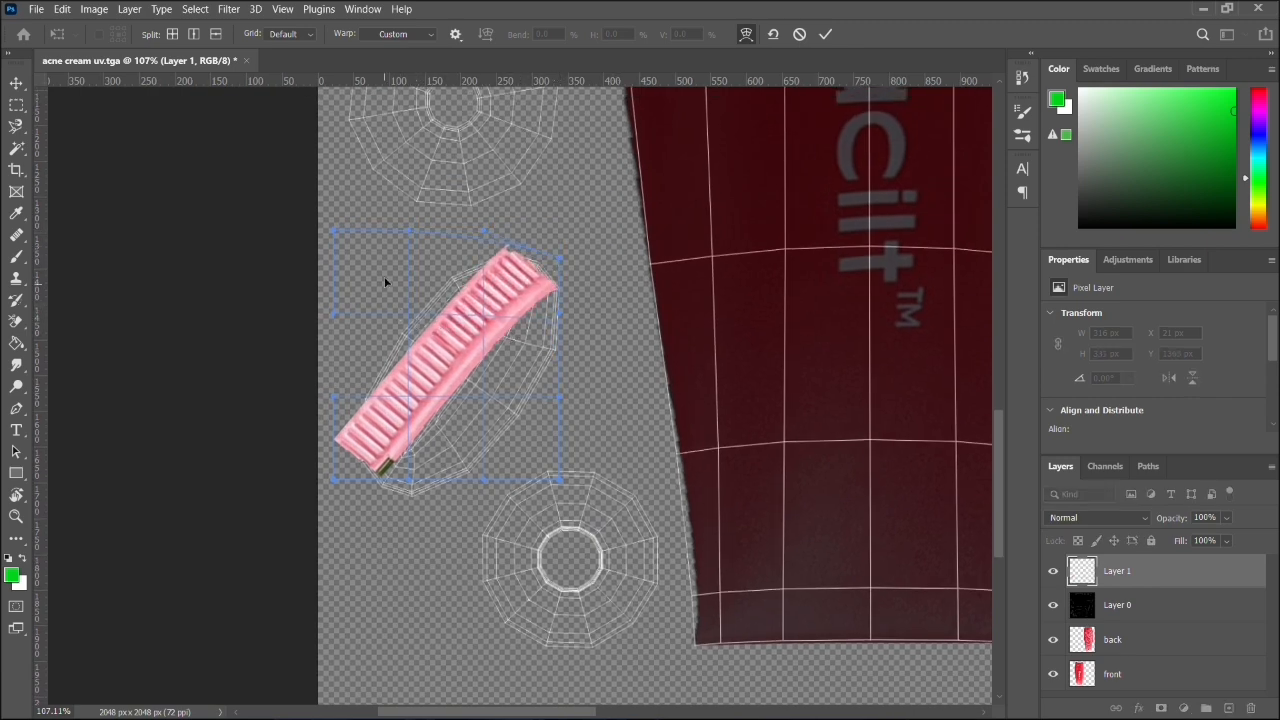
pyautogui.moveTo(404, 233); pyautogui.dragTo(303, 197)
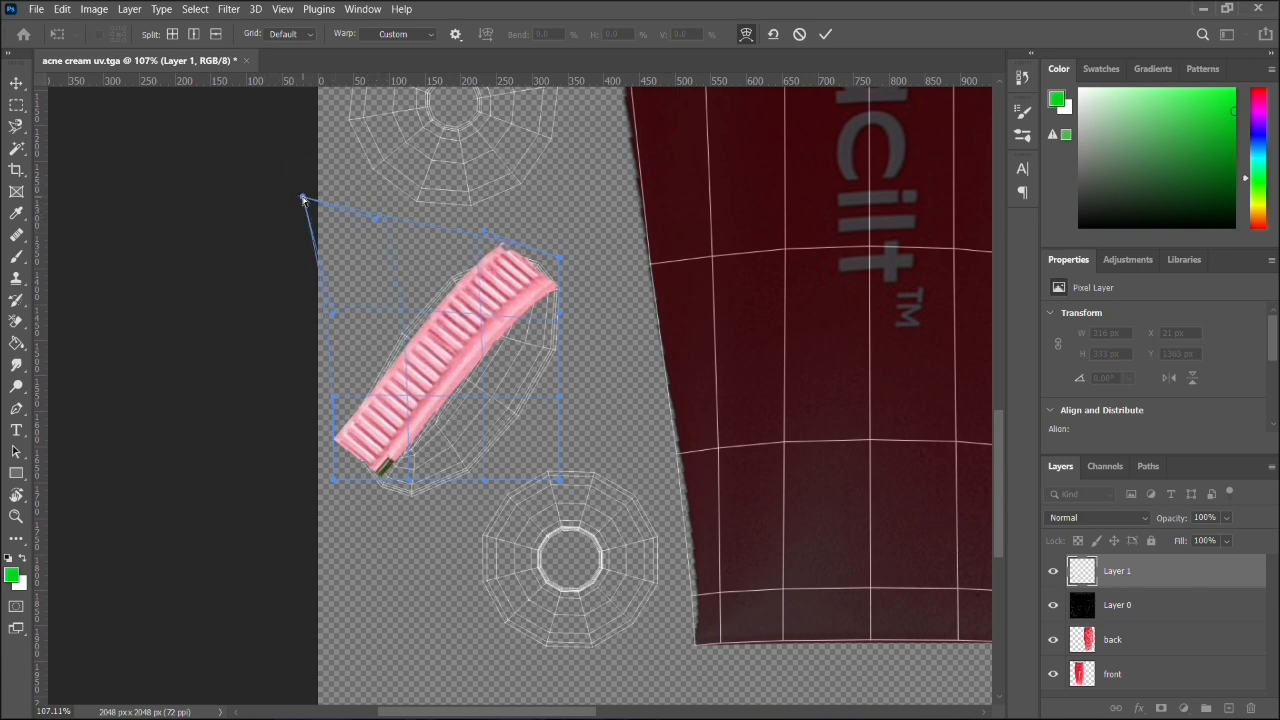
pyautogui.moveTo(333, 315); pyautogui.dragTo(259, 279)
pyautogui.moveTo(376, 218); pyautogui.dragTo(367, 130)
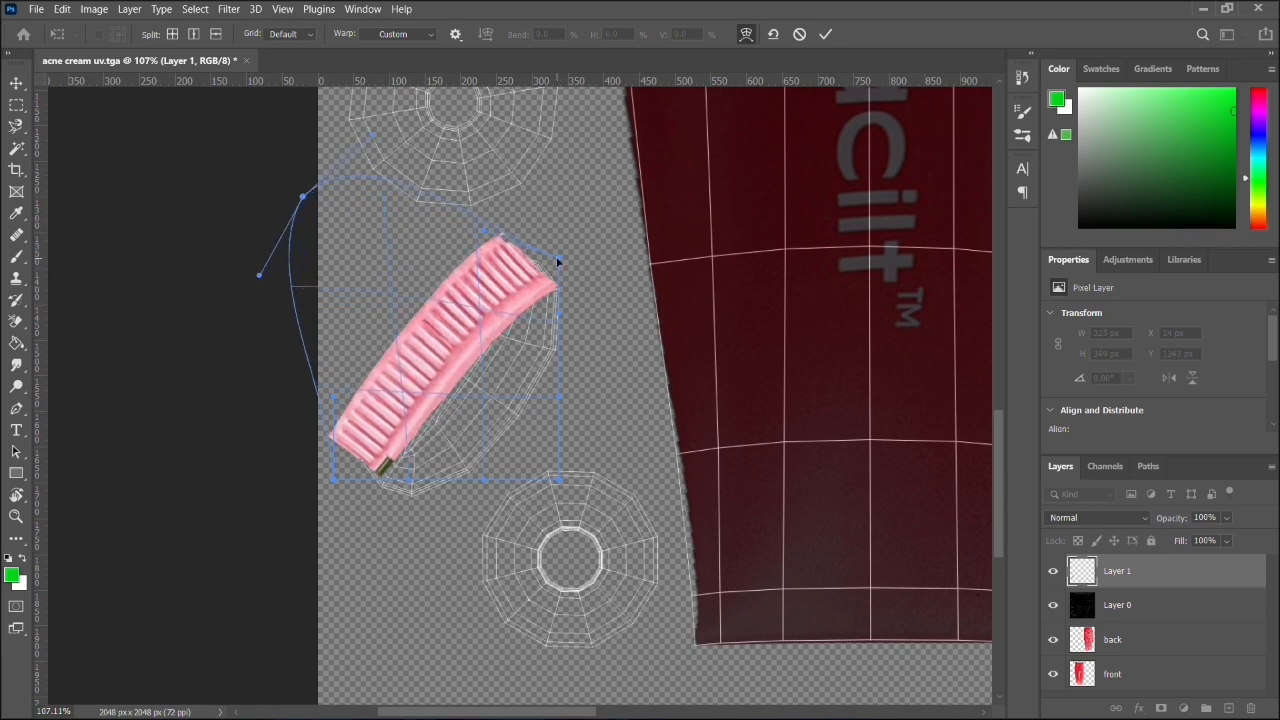
pyautogui.moveTo(558, 262); pyautogui.dragTo(545, 233)
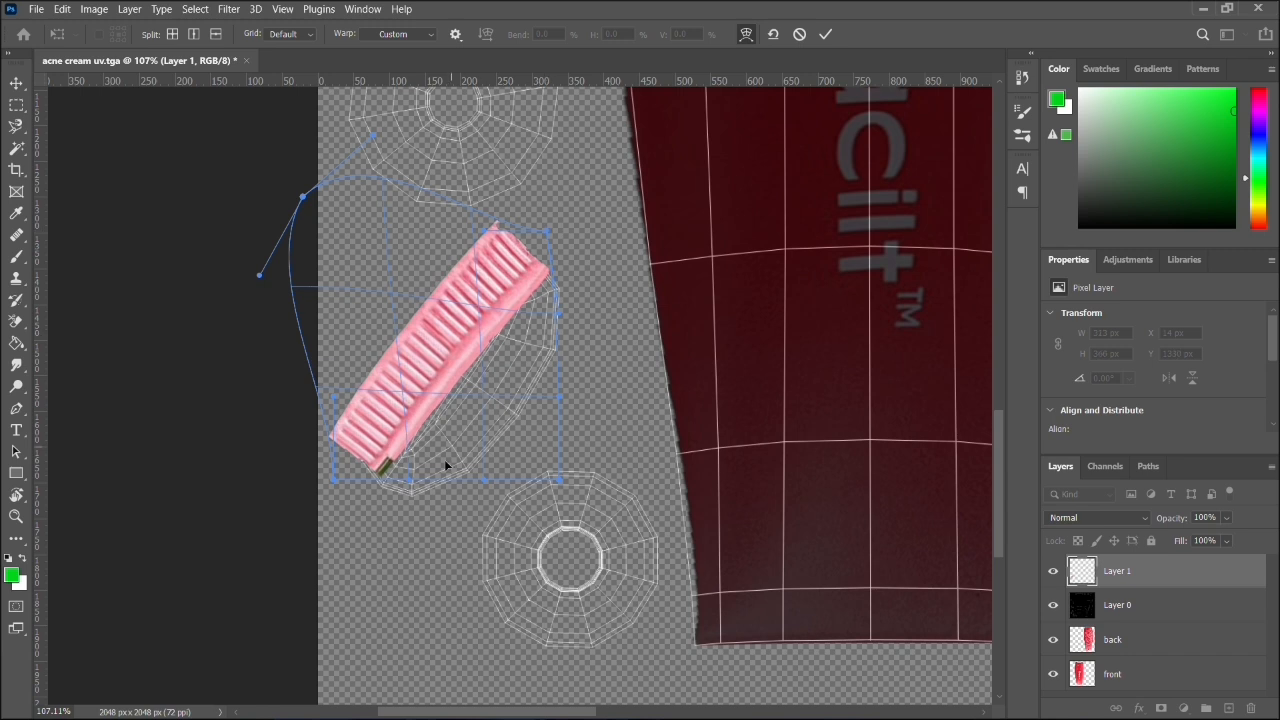
# - Stretch the strip's lower end outward to about 329 × 382 px overall at X -2, Y 1331 px, and apply the warp
pyautogui.moveTo(333, 480)
pyautogui.mouseDown()
pyautogui.moveTo(350, 468)
pyautogui.moveTo(345, 488)
pyautogui.mouseUp()
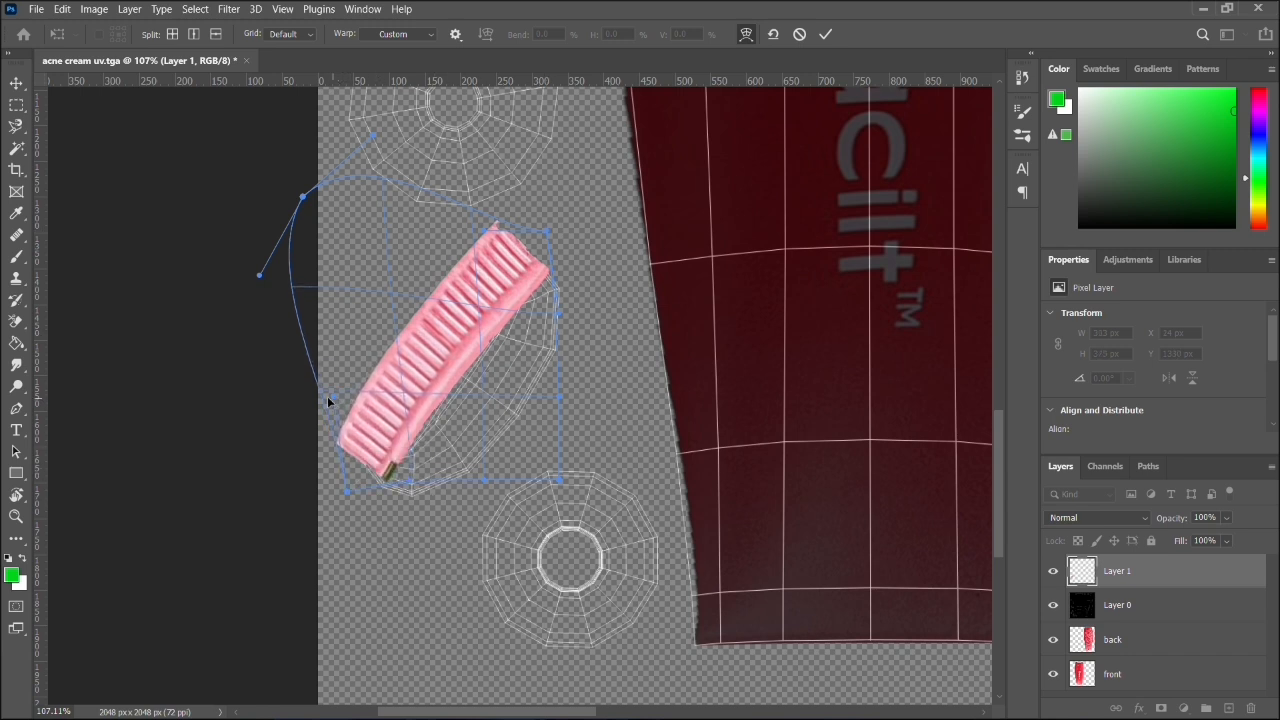
pyautogui.moveTo(327, 398); pyautogui.dragTo(283, 431)
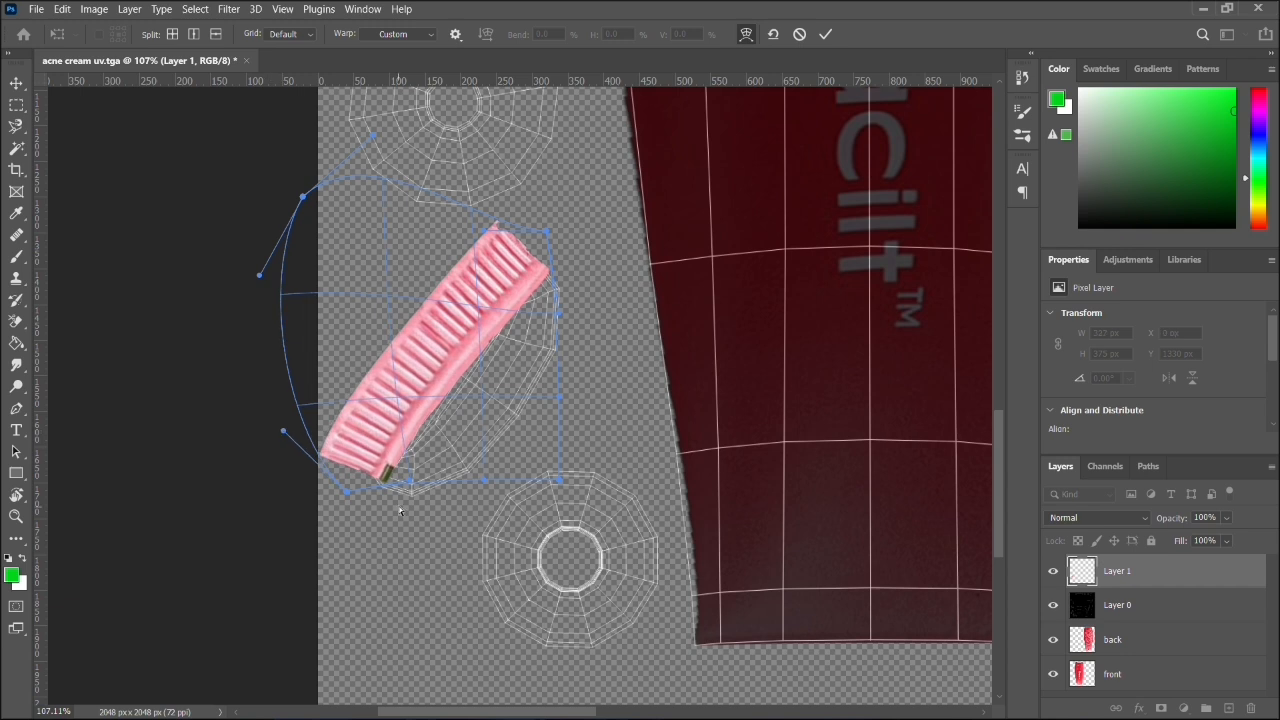
pyautogui.moveTo(349, 495); pyautogui.dragTo(342, 500)
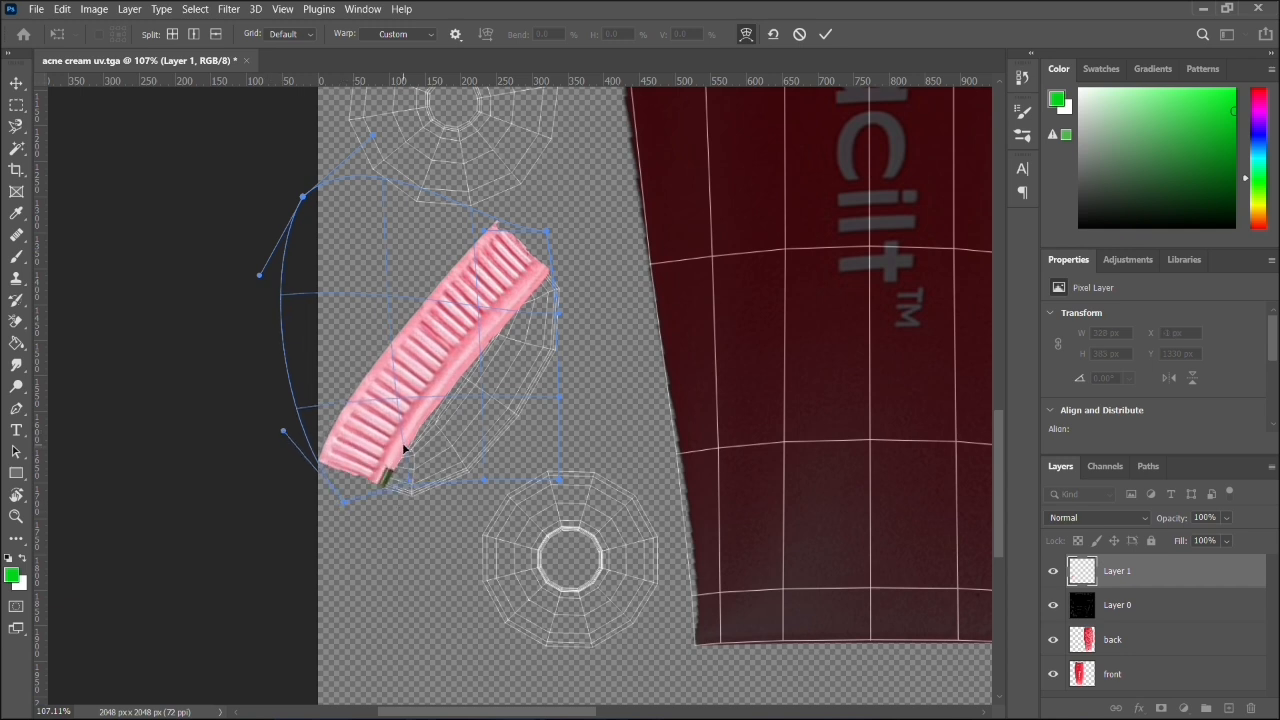
pyautogui.moveTo(545, 478); pyautogui.dragTo(611, 507)
pyautogui.press('Return')
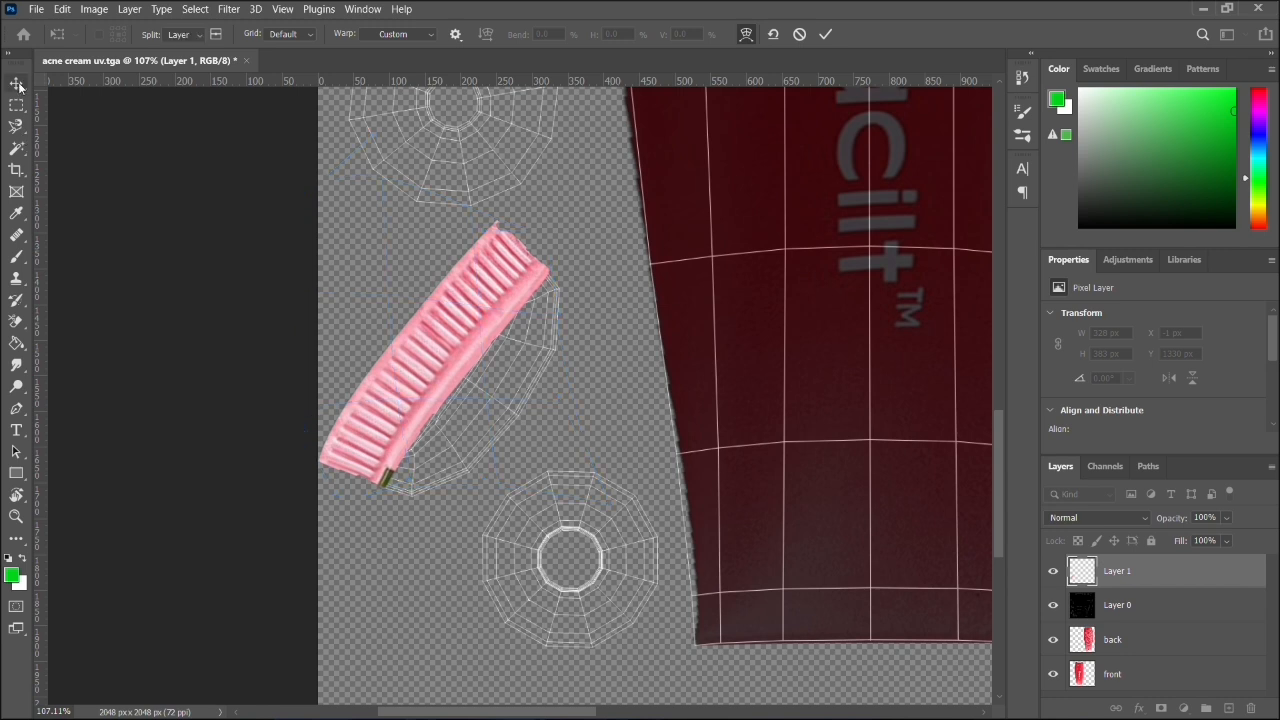
pyautogui.click(379, 354)
pyautogui.click(410, 356)
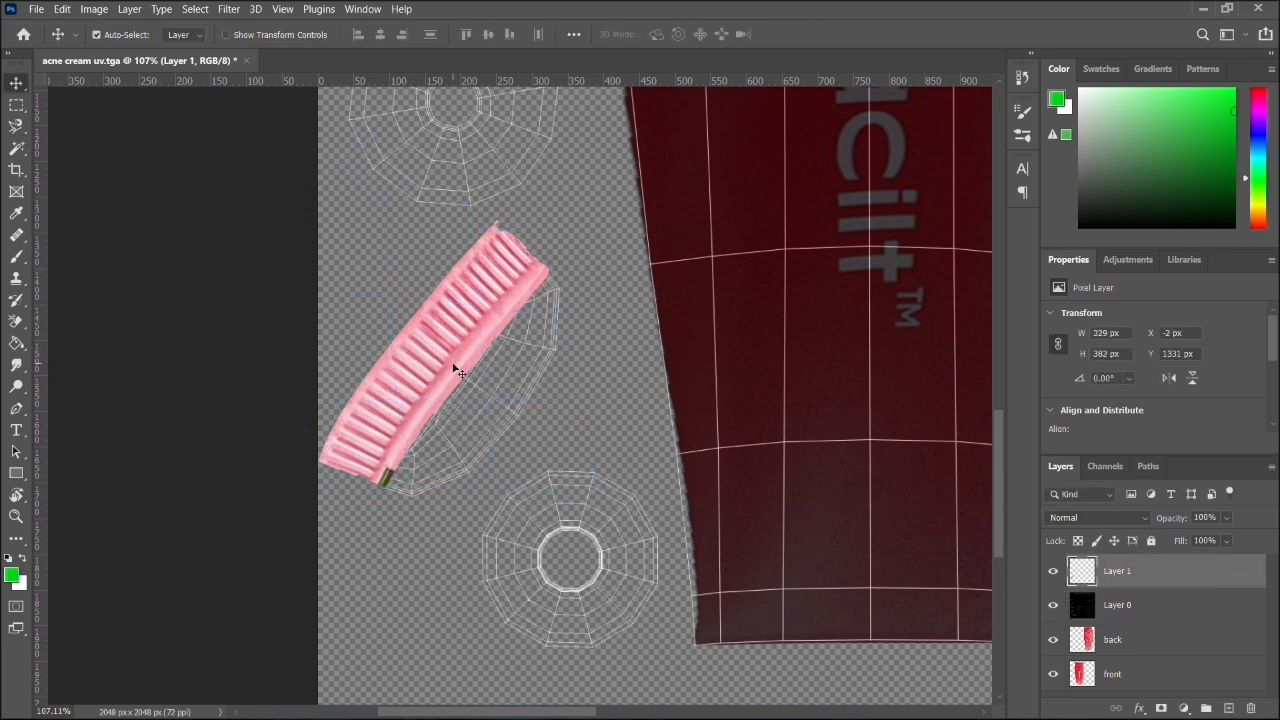
# - Duplicate Layer 1 and place the copied strip beside the original at about X 76, Y 1444 px
pyautogui.press('j')
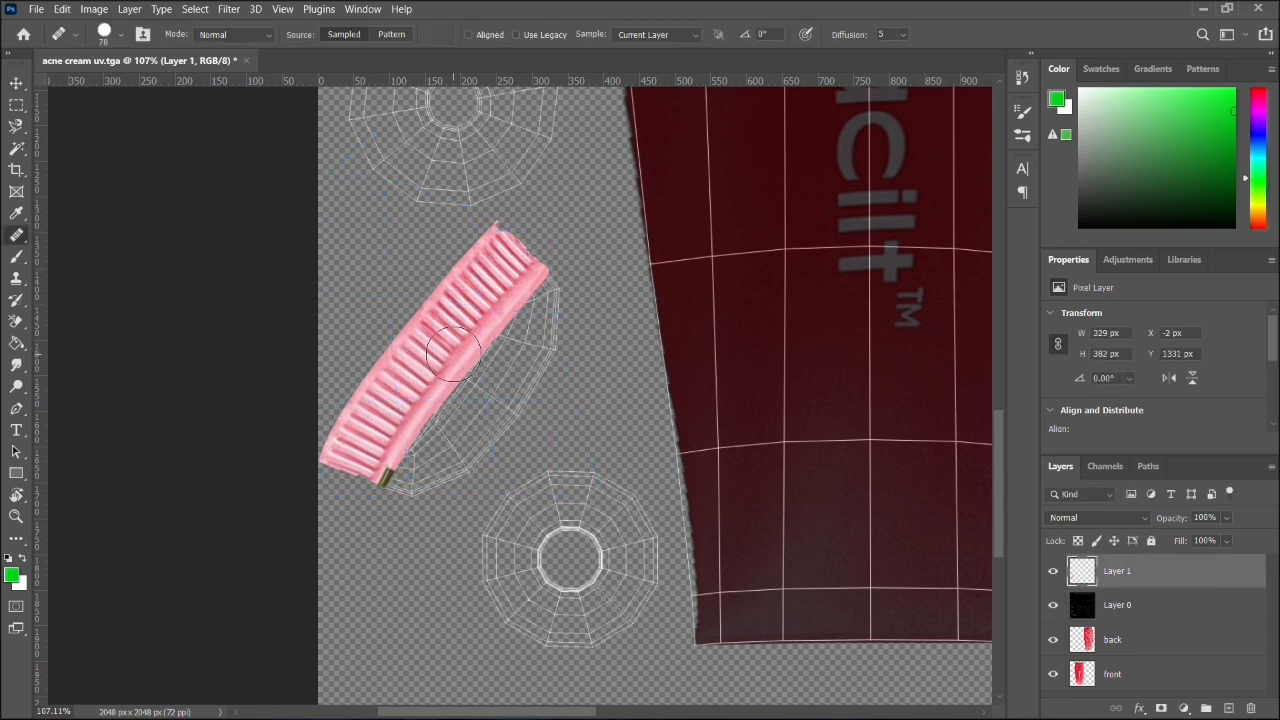
pyautogui.click(13, 87)
pyautogui.click(356, 347)
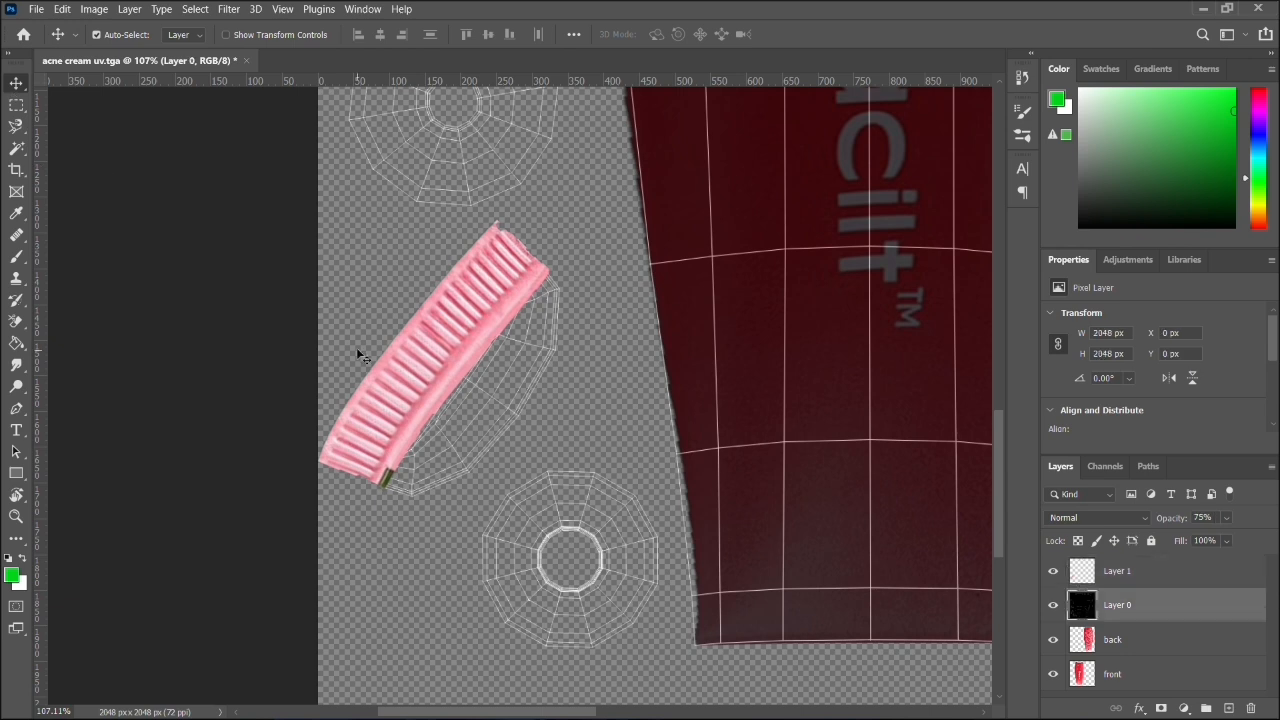
pyautogui.click(1122, 584)
pyautogui.click(1054, 571)
pyautogui.click(1054, 571)
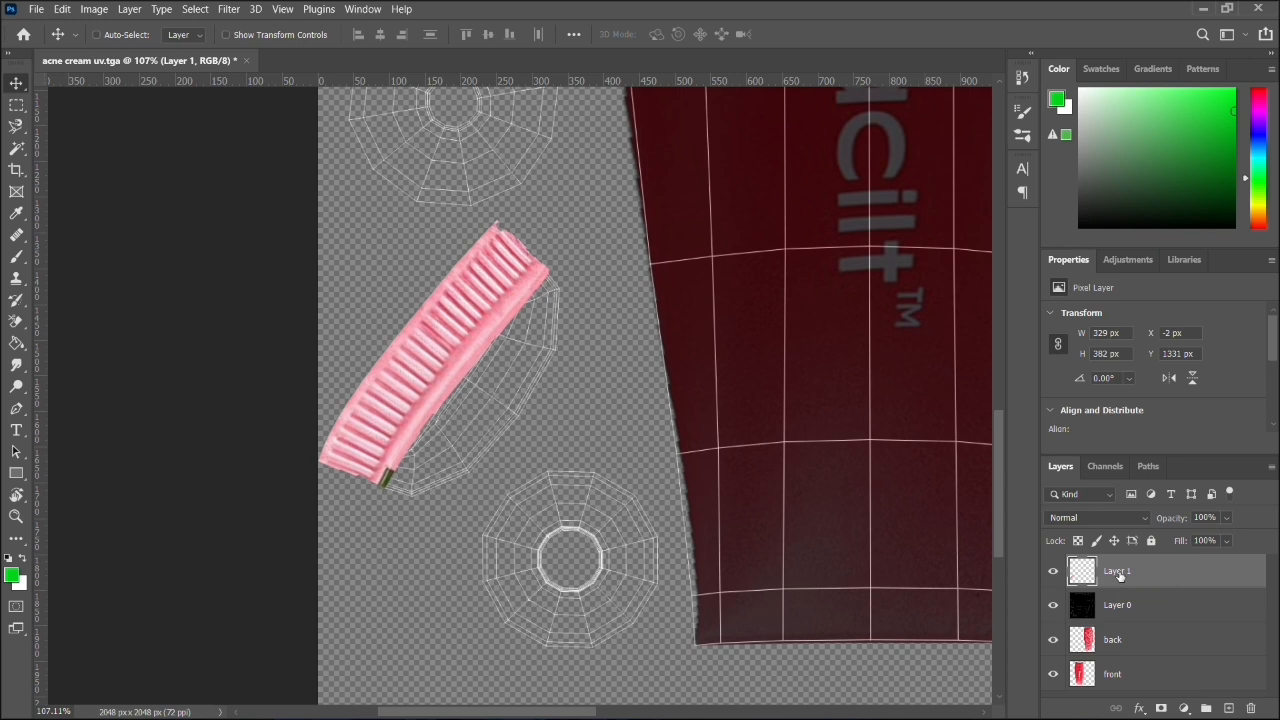
pyautogui.hotkey('ctrl', 'j')
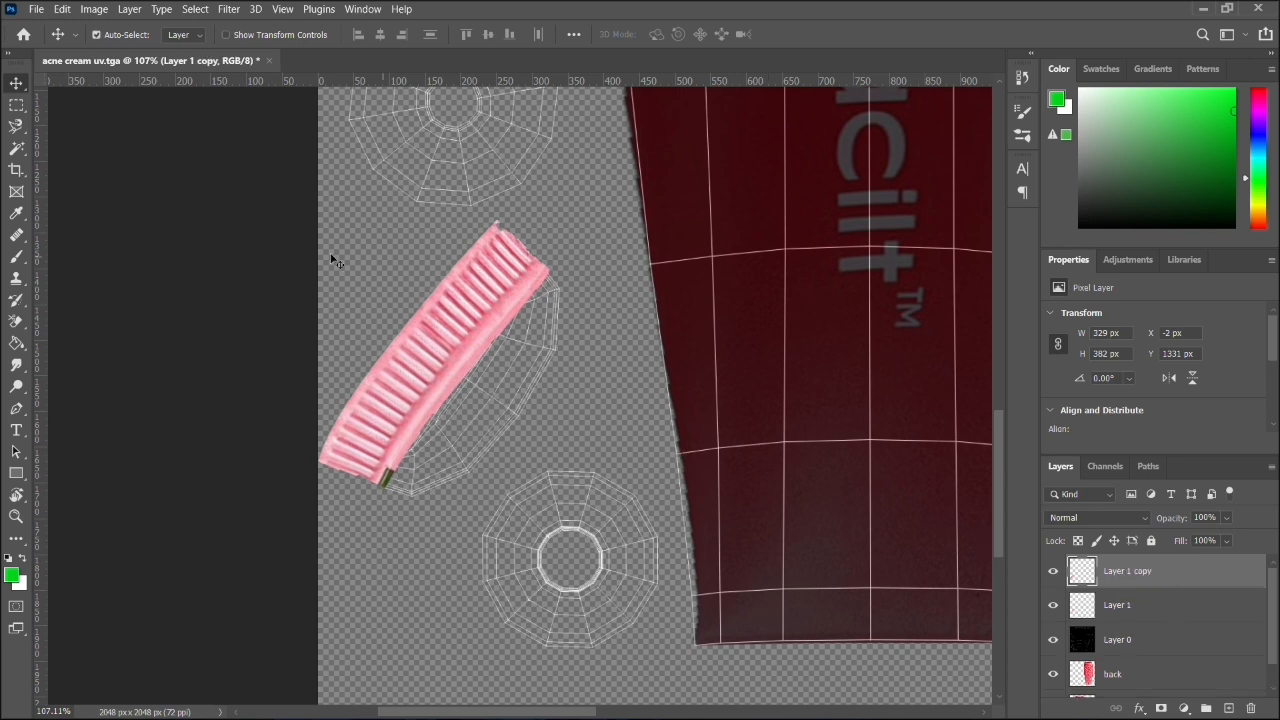
pyautogui.moveTo(447, 317); pyautogui.dragTo(505, 388)
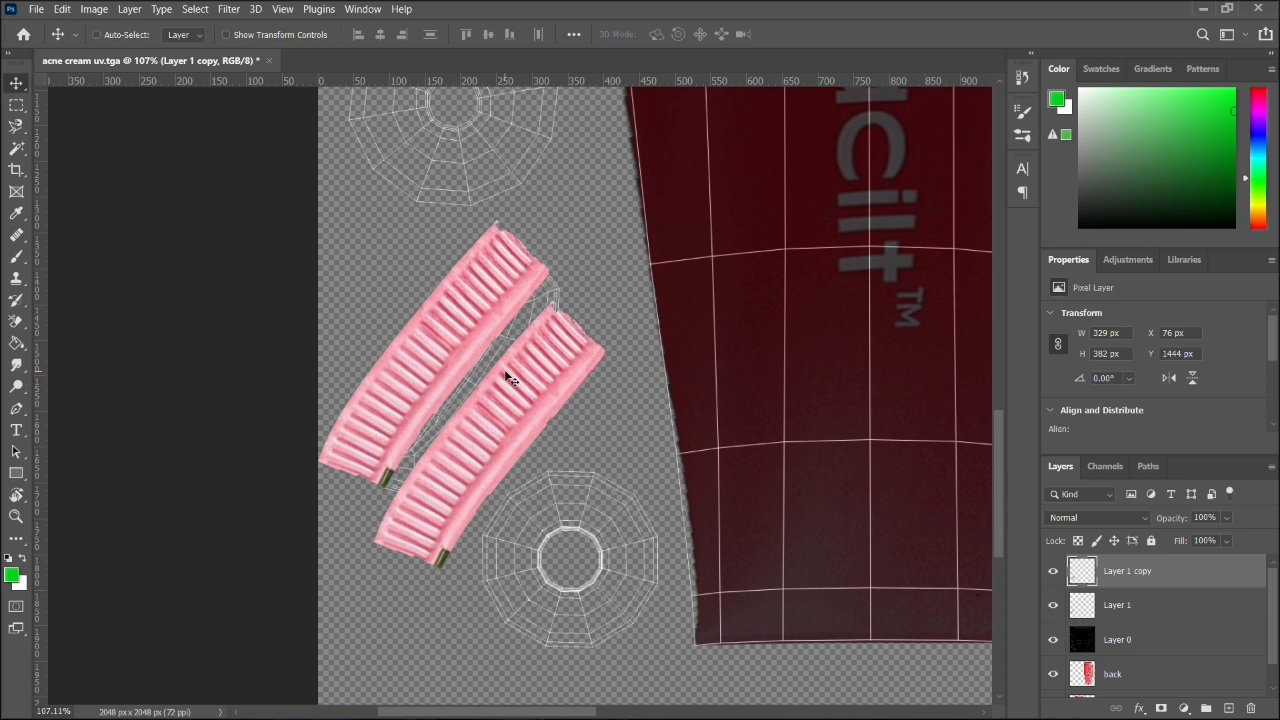
# - Rotate the copied strip -178° and move it against the original's inner edge at about X 72, Y 1396 px
pyautogui.hotkey('ctrl', 't')
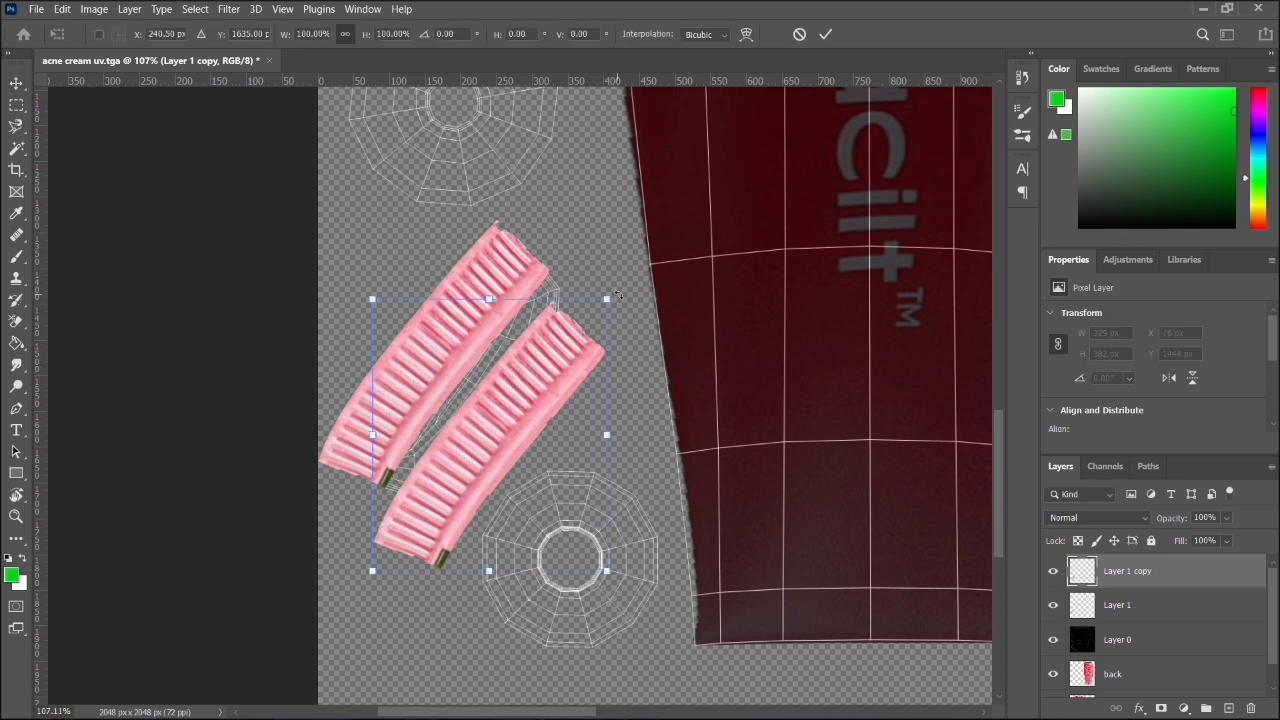
pyautogui.moveTo(618, 296); pyautogui.dragTo(286, 638)
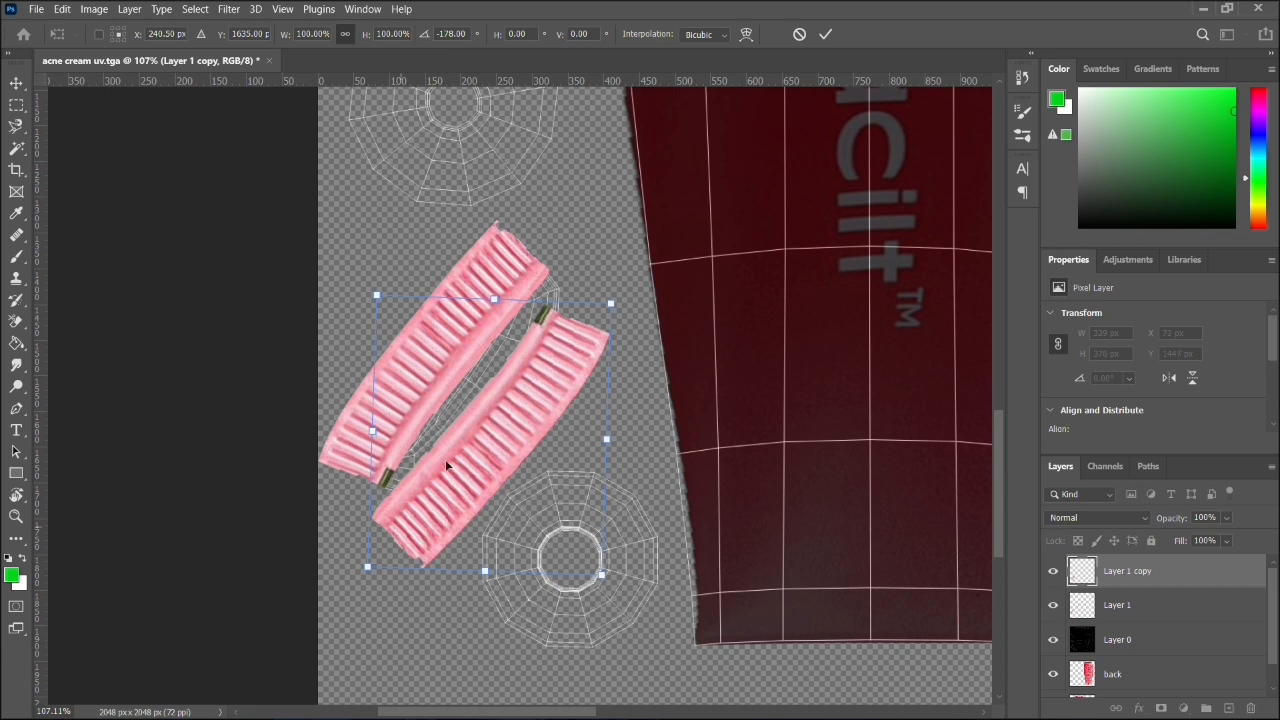
pyautogui.press('Return')
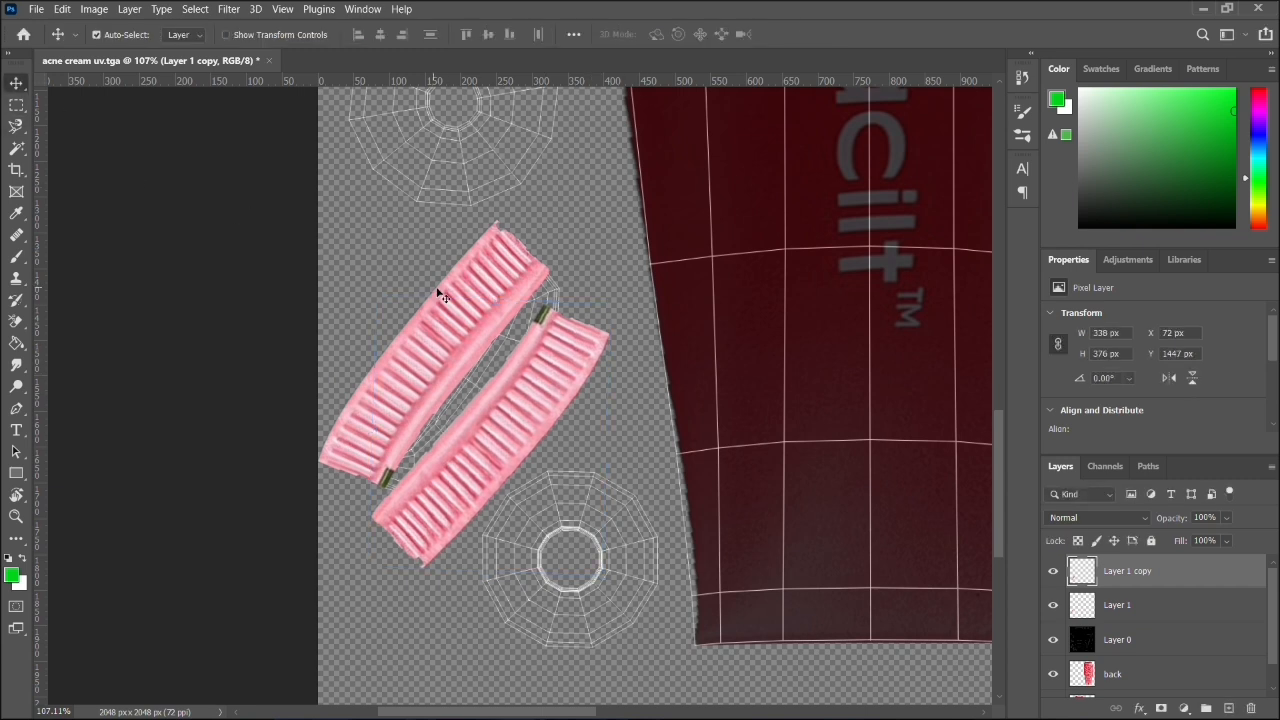
pyautogui.moveTo(540, 422); pyautogui.dragTo(526, 378)
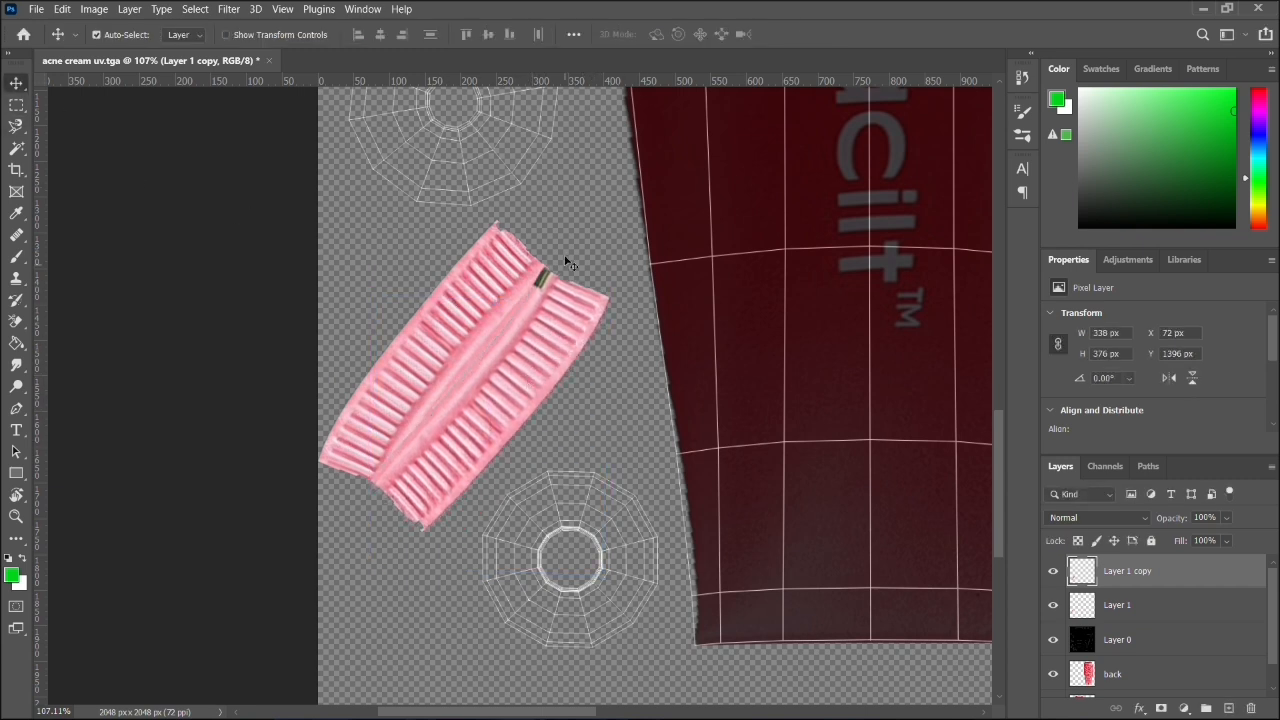
pyautogui.click(597, 385)
pyautogui.press('ctrl')
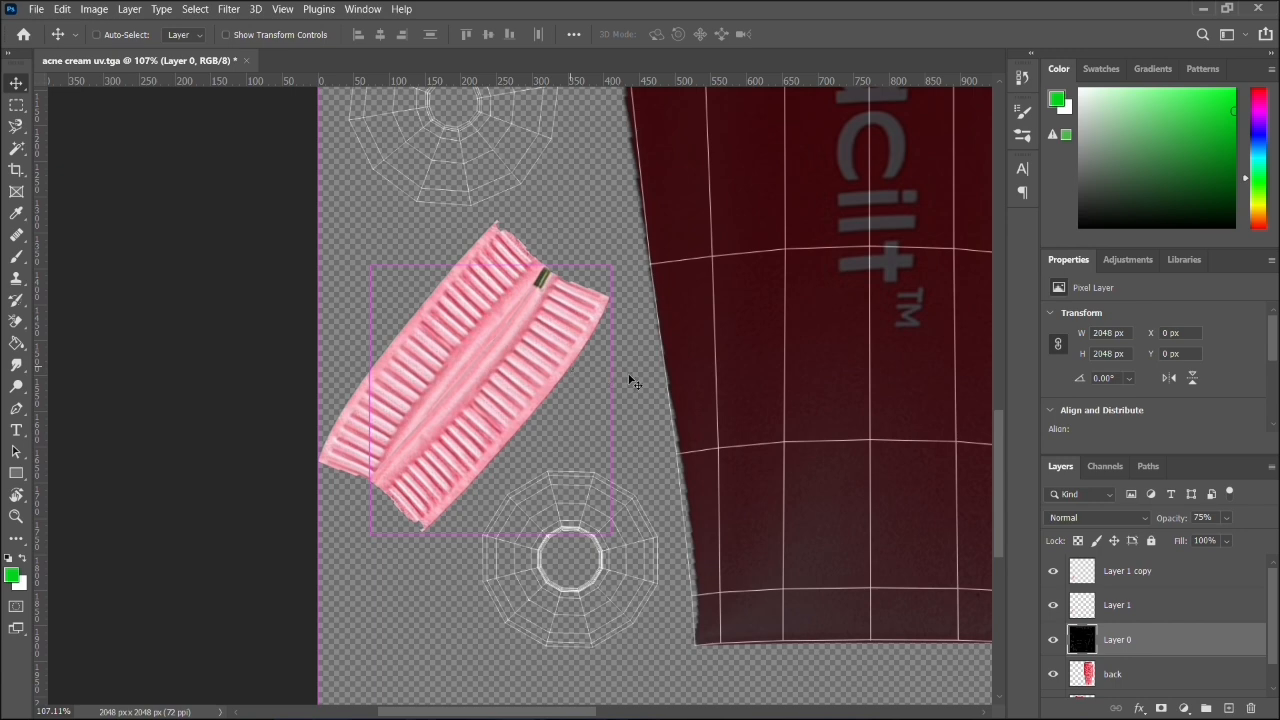
pyautogui.scroll(-3, 631, 381)
pyautogui.scroll(-2, 631, 381)
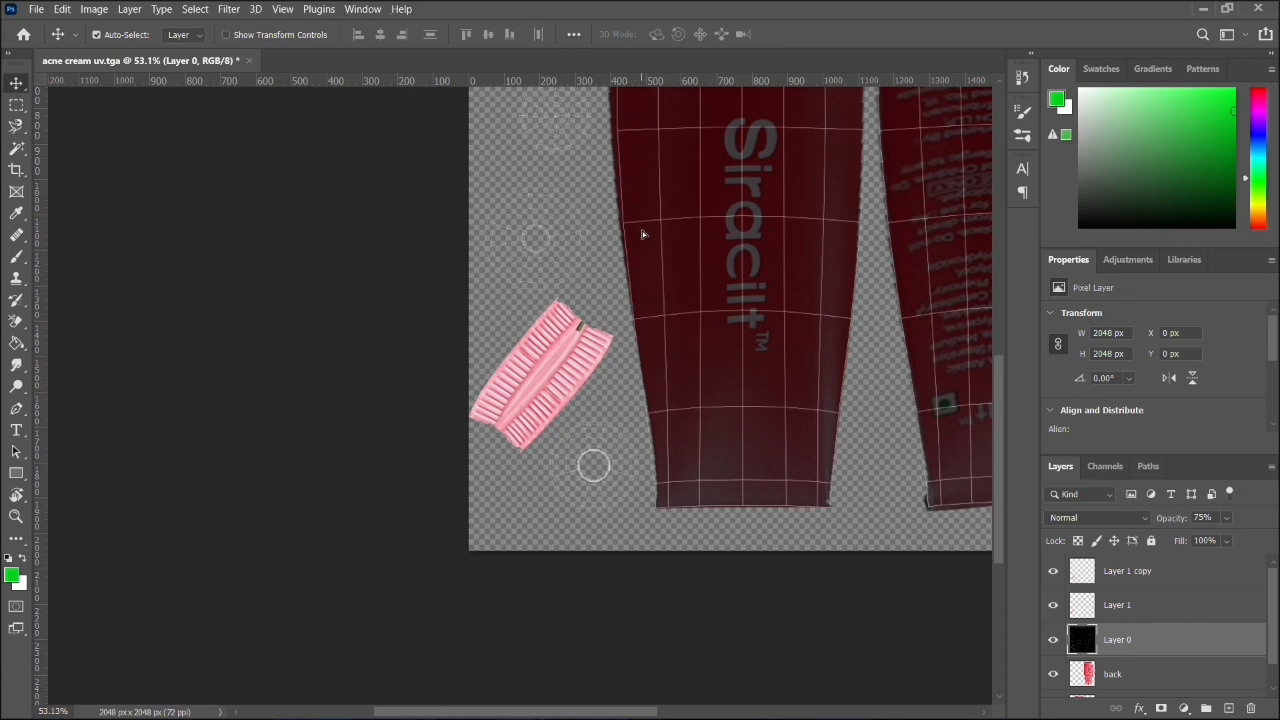
pyautogui.moveTo(641, 231); pyautogui.dragTo(638, 265)
pyautogui.hotkey('ctrl', 'z')
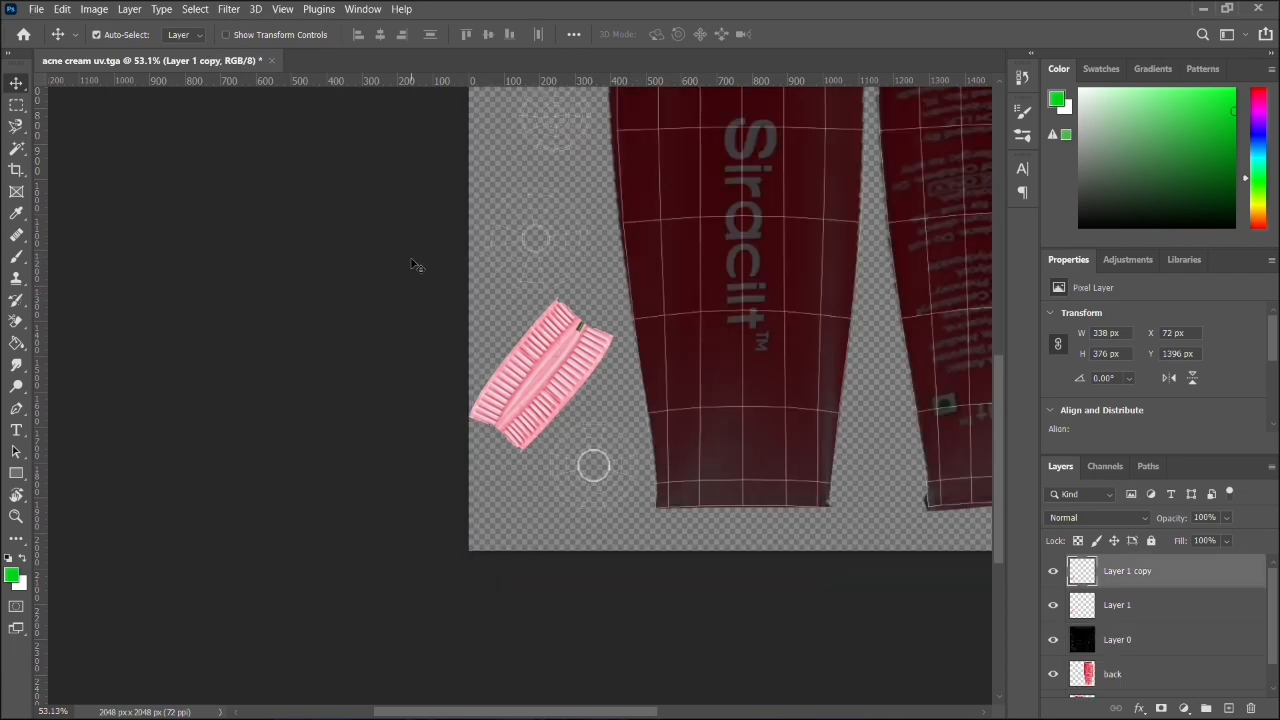
# - Draw a green filled ellipse of about 267 × 269 px at X 245, Y 1690 px over the round shell below the strips
pyautogui.moveTo(320, 190); pyautogui.dragTo(168, 377)
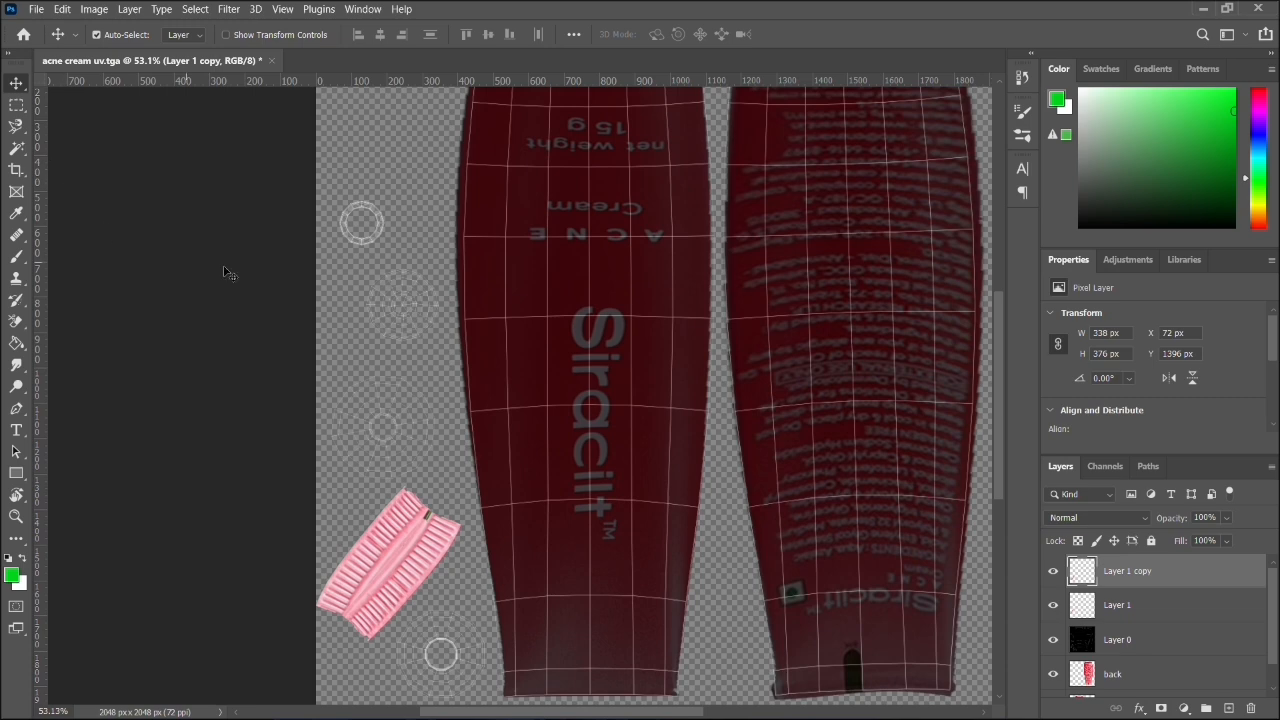
pyautogui.scroll(-1, 320, 263)
pyautogui.press('ctrl')
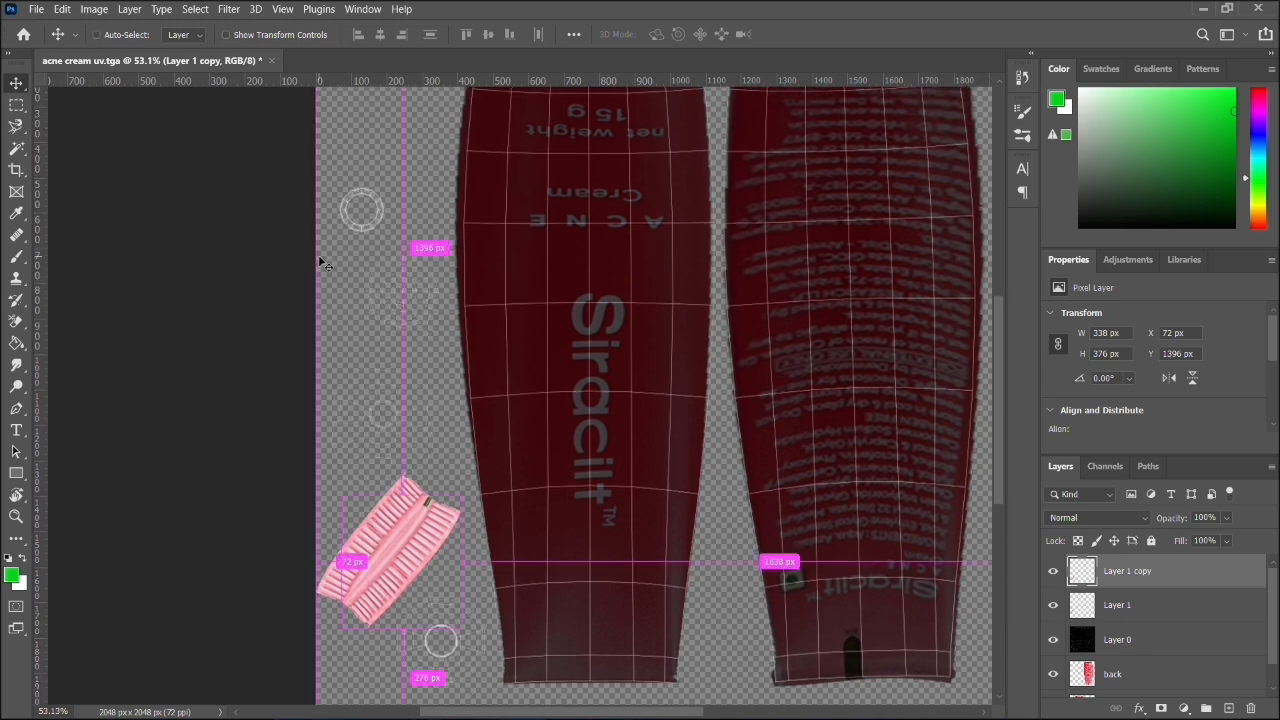
pyautogui.scroll(-1, 320, 263)
pyautogui.scroll(-1, 30, 290)
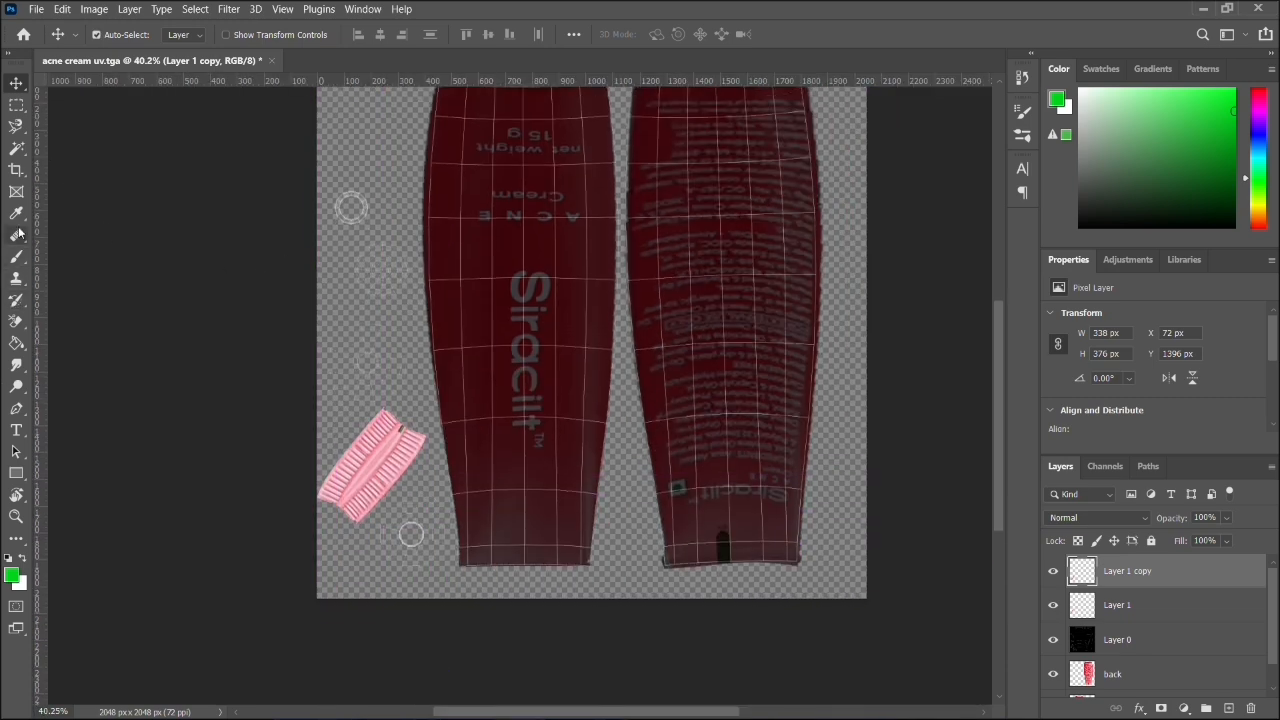
pyautogui.scroll(1, 207, 241)
pyautogui.scroll(2, 18, 290)
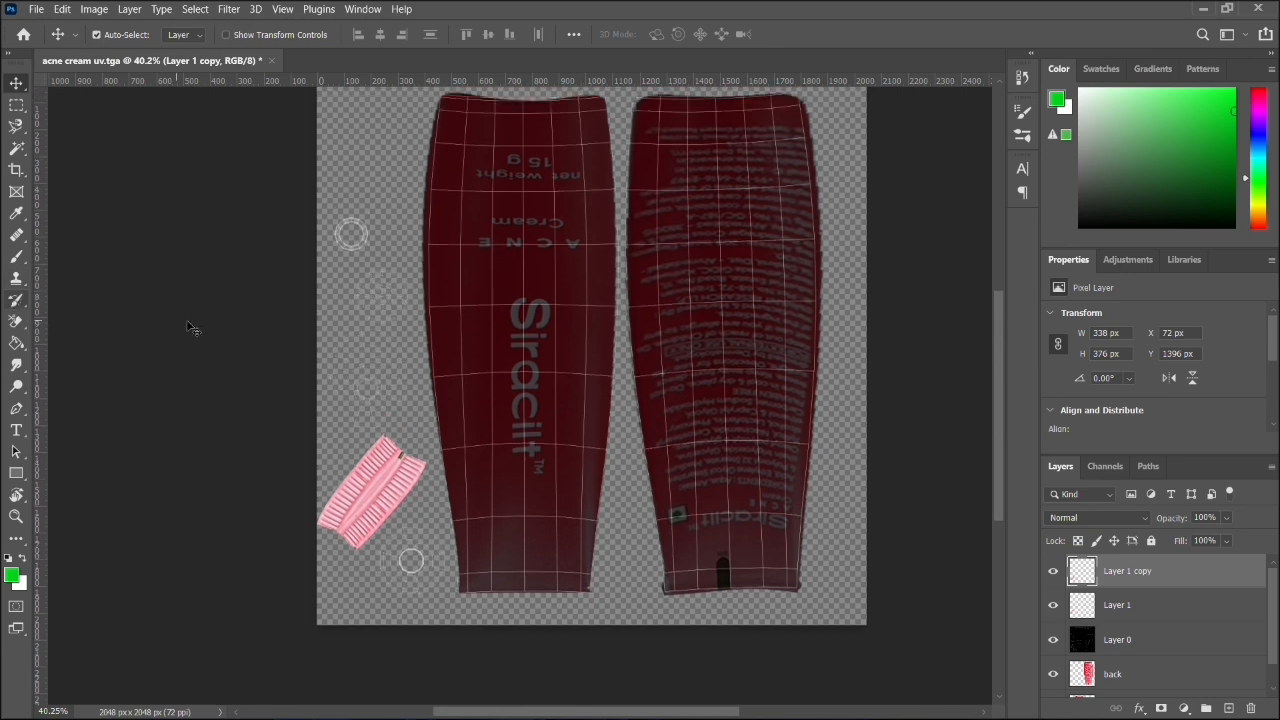
pyautogui.scroll(1, 194, 330)
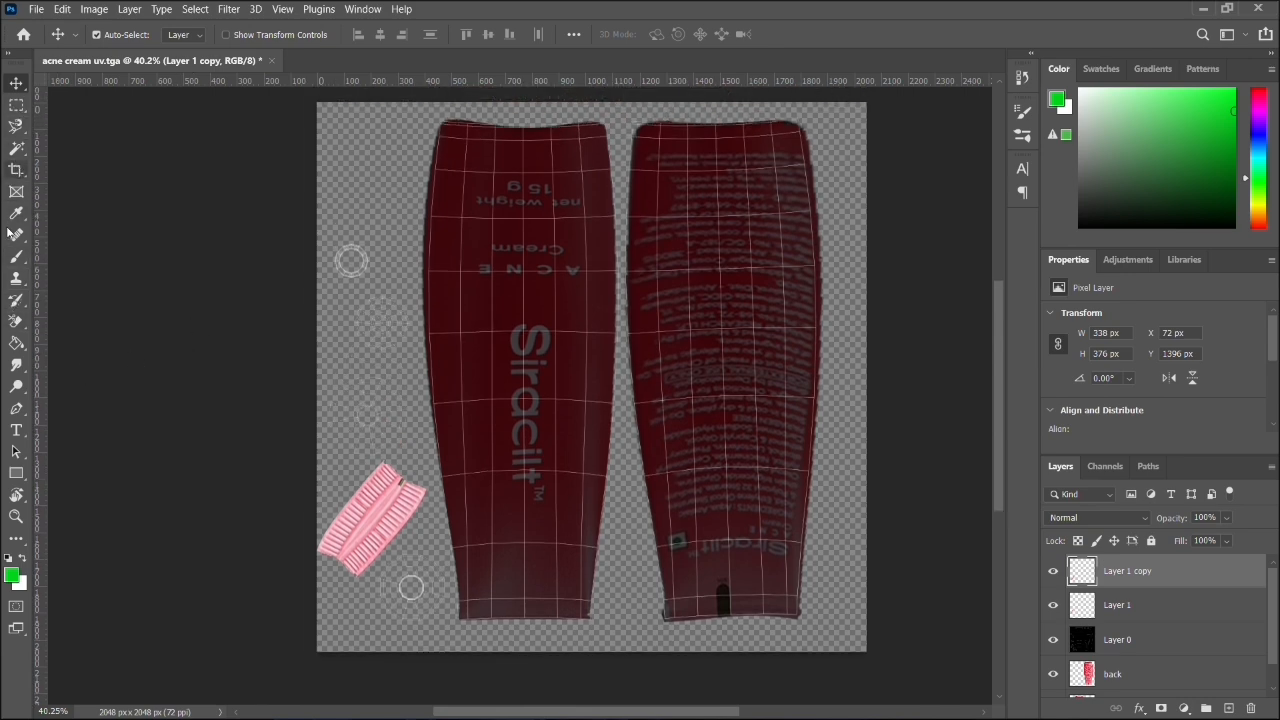
pyautogui.click(17, 473)
pyautogui.click(86, 488)
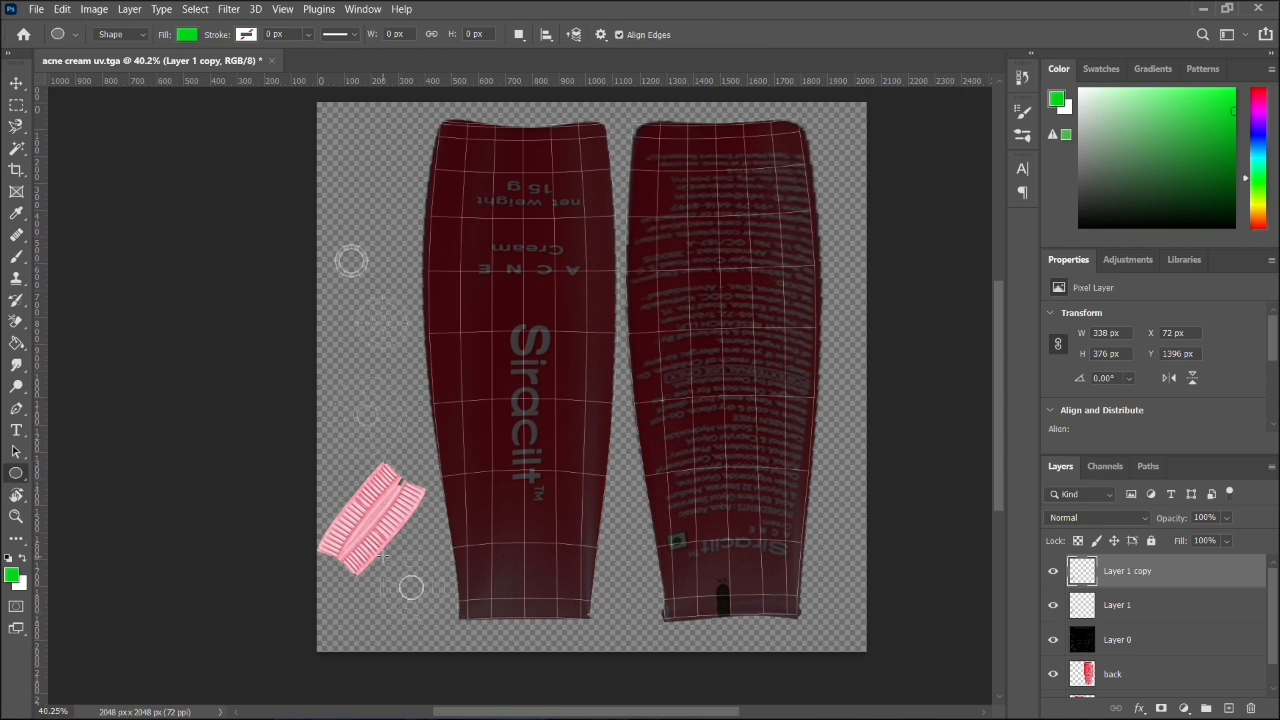
pyautogui.moveTo(383, 553); pyautogui.dragTo(452, 626)
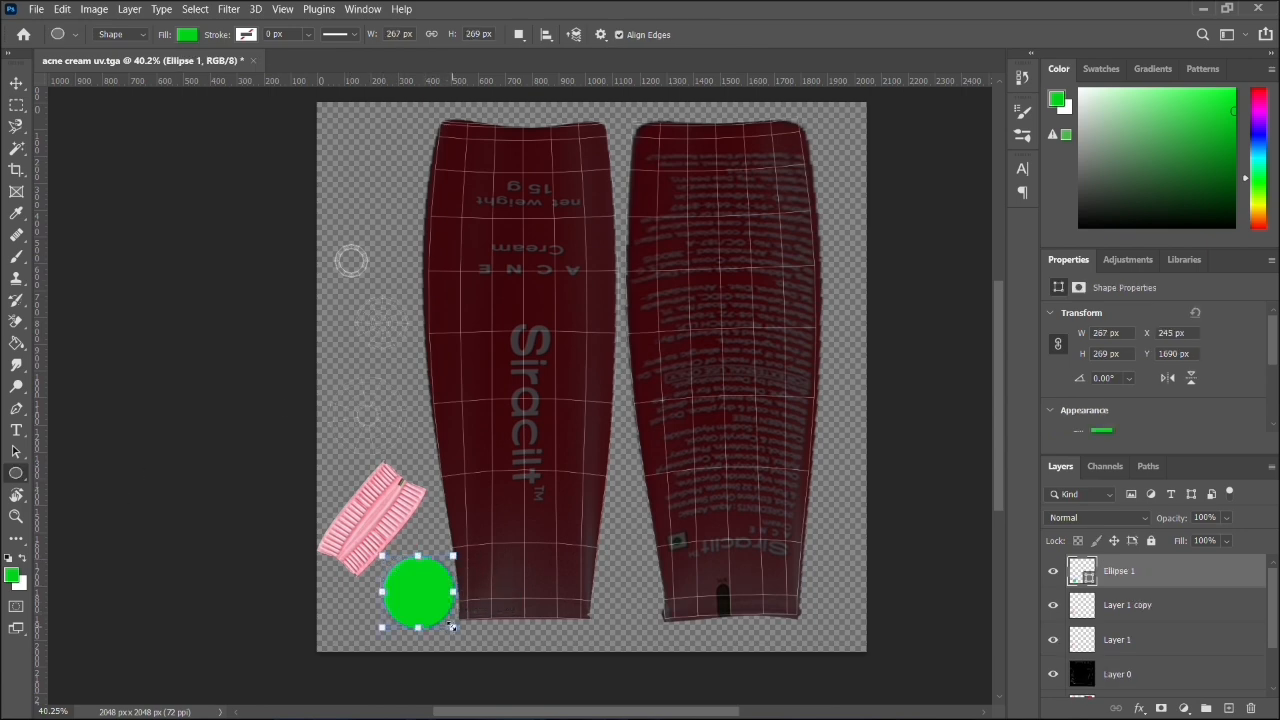
# - Swap the foreground colour to white, rasterize the green ellipse layer and fill the circle with white using the Paint Bucket
pyautogui.click(21, 561)
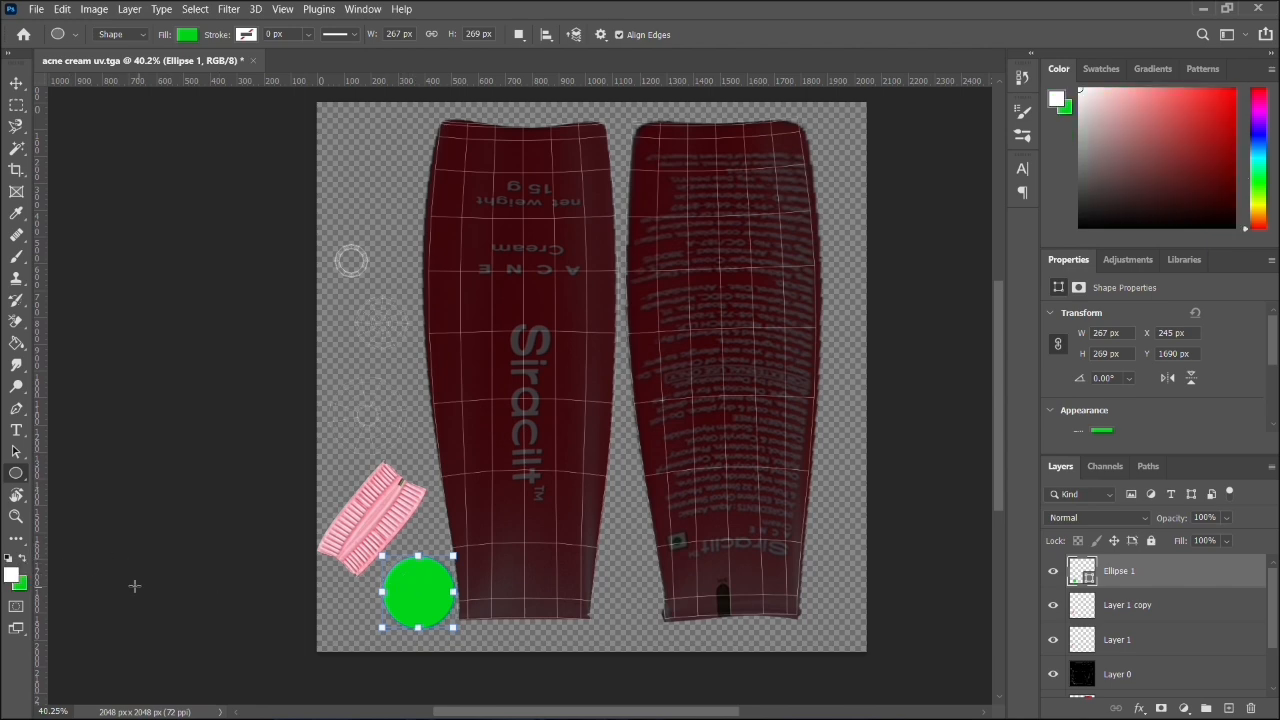
pyautogui.click(18, 494)
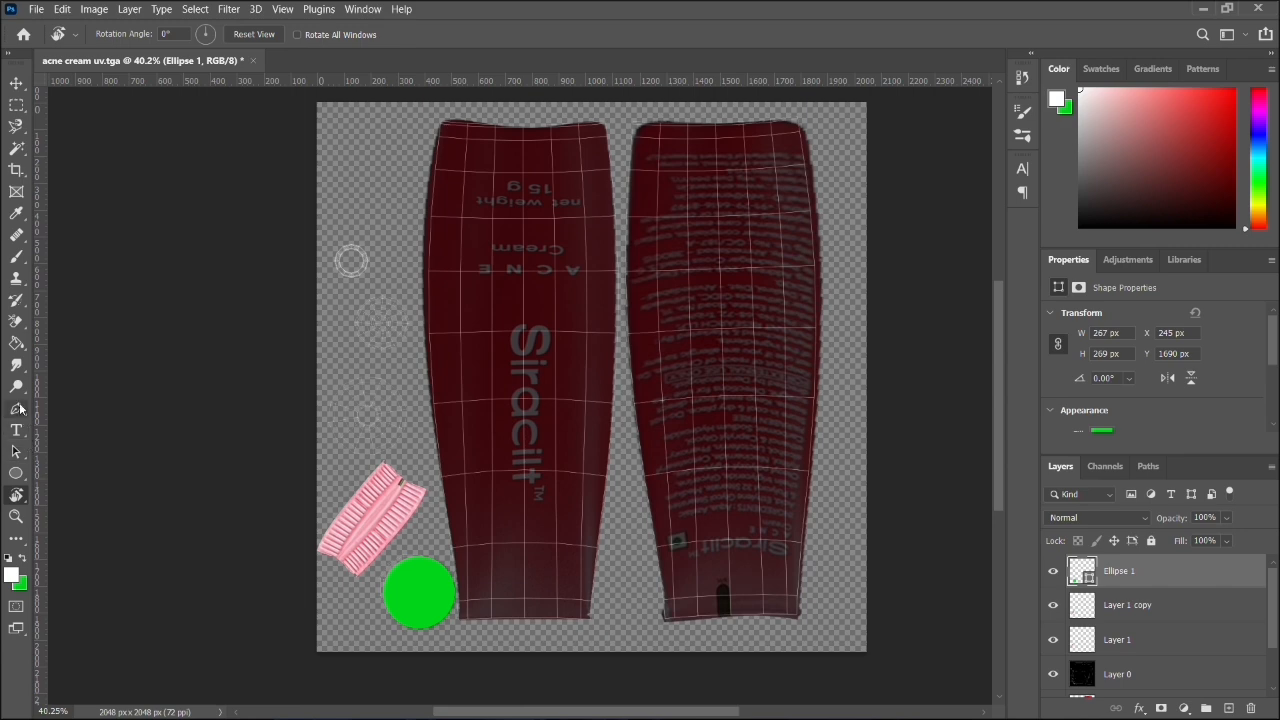
pyautogui.click(17, 344)
pyautogui.click(397, 598)
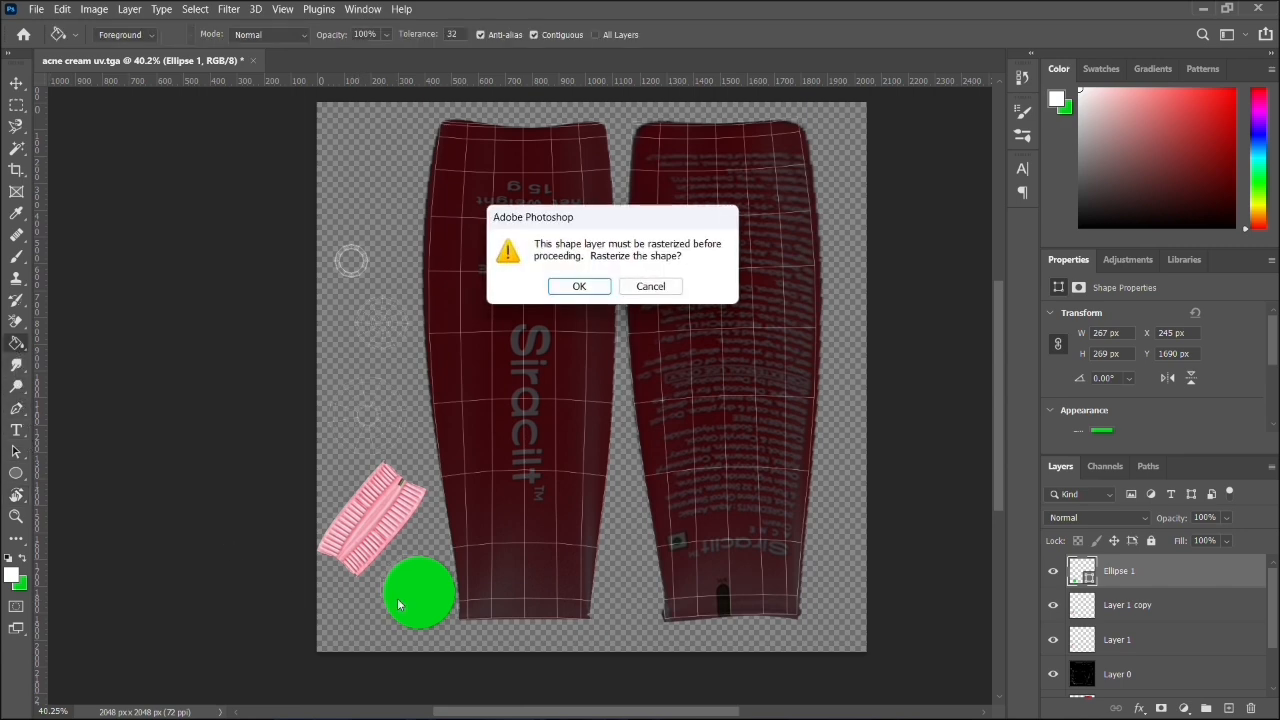
pyautogui.click(580, 288)
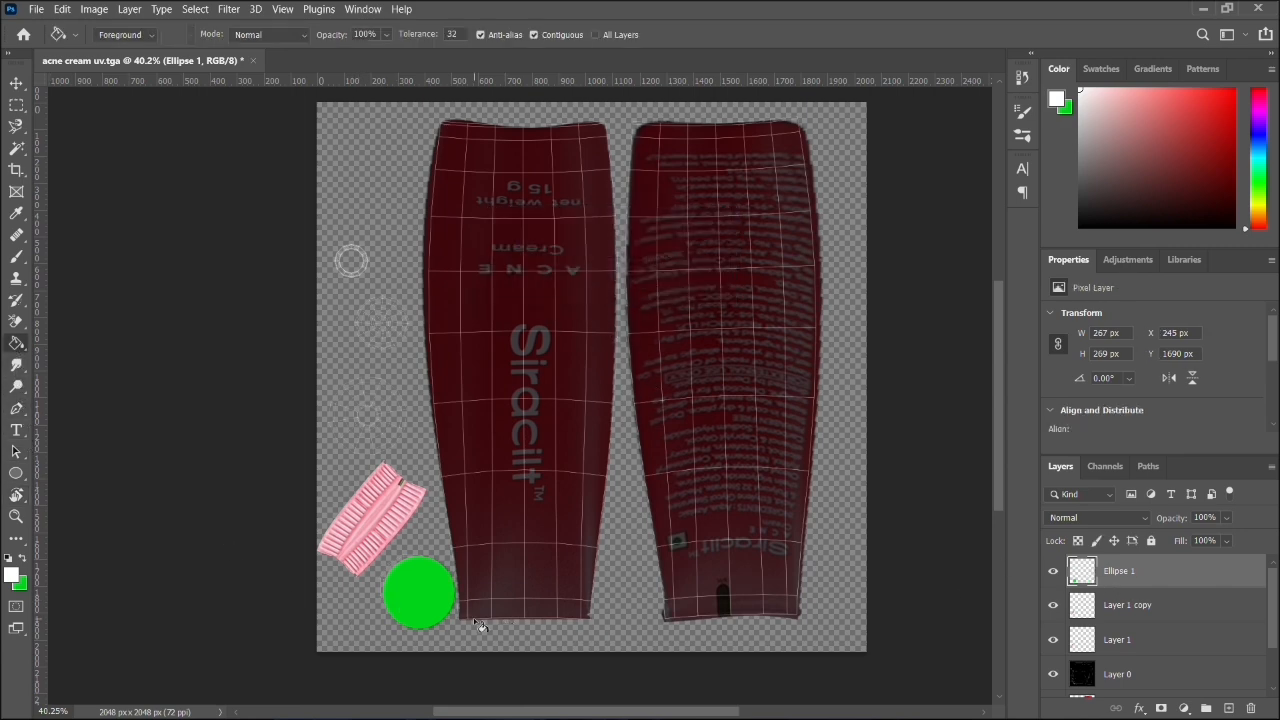
pyautogui.click(417, 606)
# - Move the white circle up and inward over its round shell, to about X 229, Y 1663 px
pyautogui.click(15, 84)
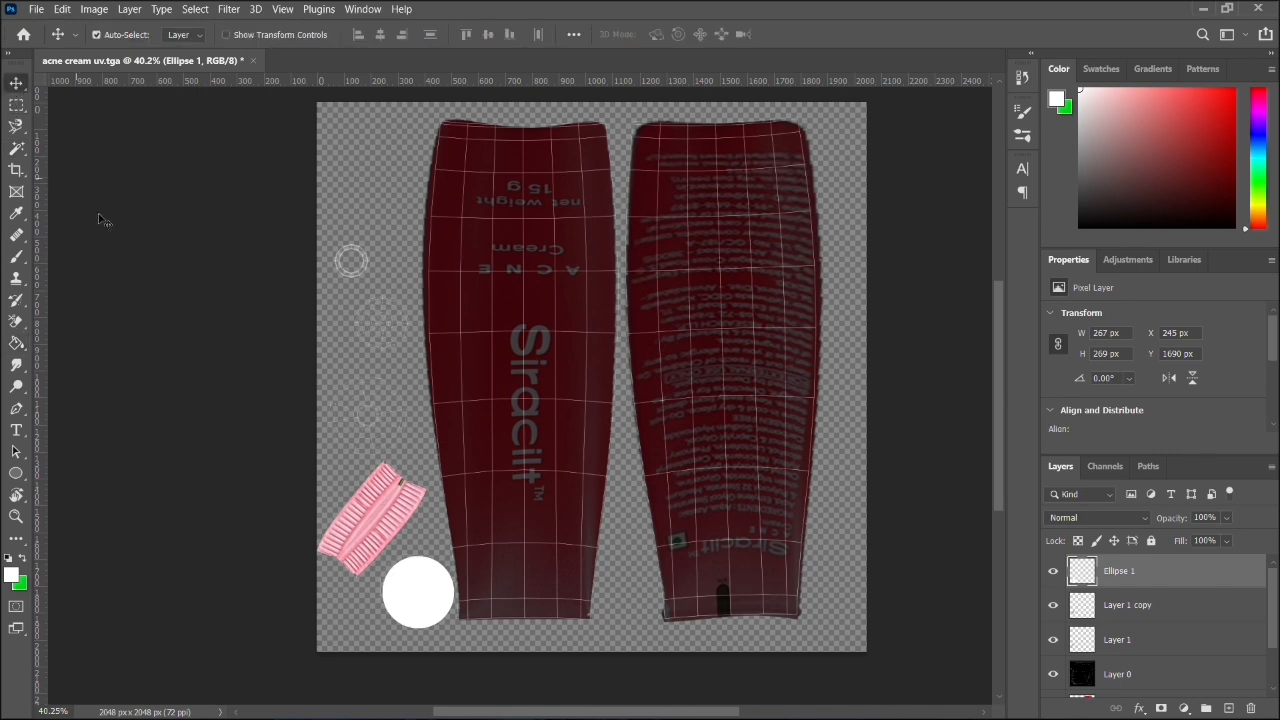
pyautogui.moveTo(435, 600); pyautogui.dragTo(432, 592)
pyautogui.press('Left')
pyautogui.press('Left')
pyautogui.press('Left')
pyautogui.press('Left')
pyautogui.press('Left')
pyautogui.press('Left')
pyautogui.press('Left')
pyautogui.press('Left')
pyautogui.press('Left')
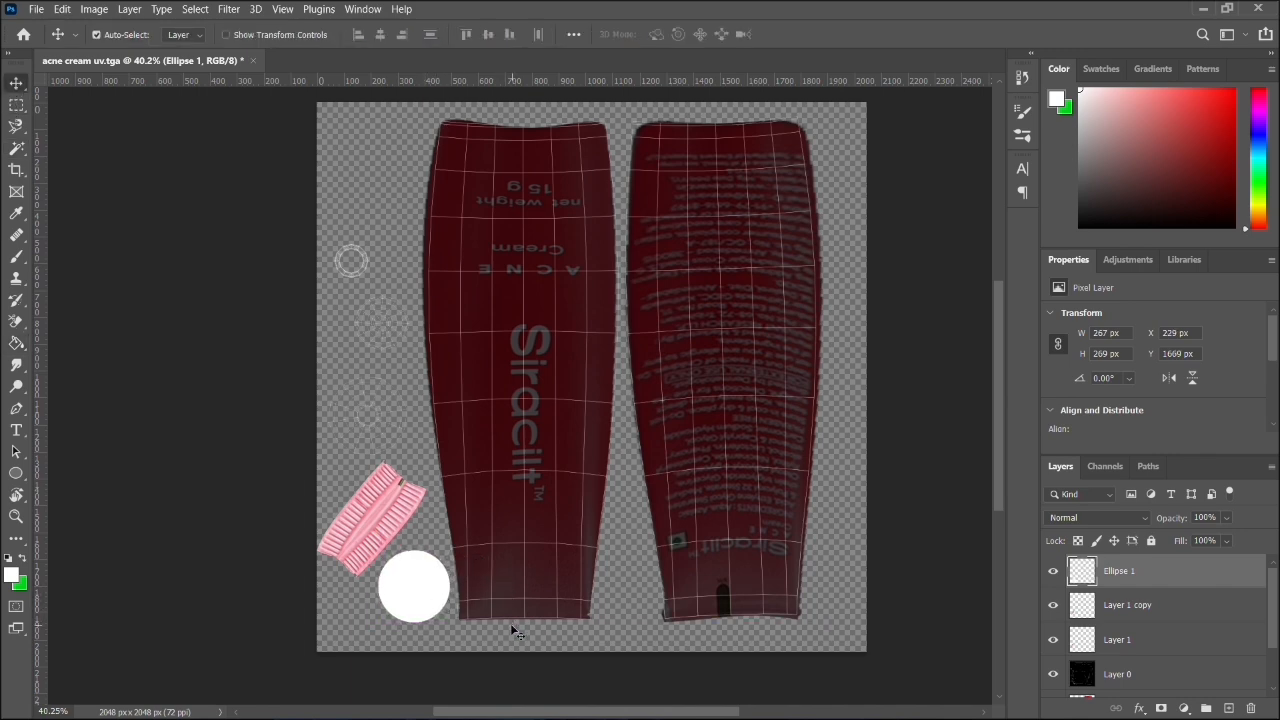
pyautogui.press('Up')
pyautogui.press('Up')
pyautogui.press('Up')
pyautogui.press('Up')
pyautogui.press('Up')
pyautogui.press('Up')
# - Switch to File Explorer and examine the tube's metal nozzle and ridged collar up close in back.jpg, then close the photo
pyautogui.click(1207, 8)
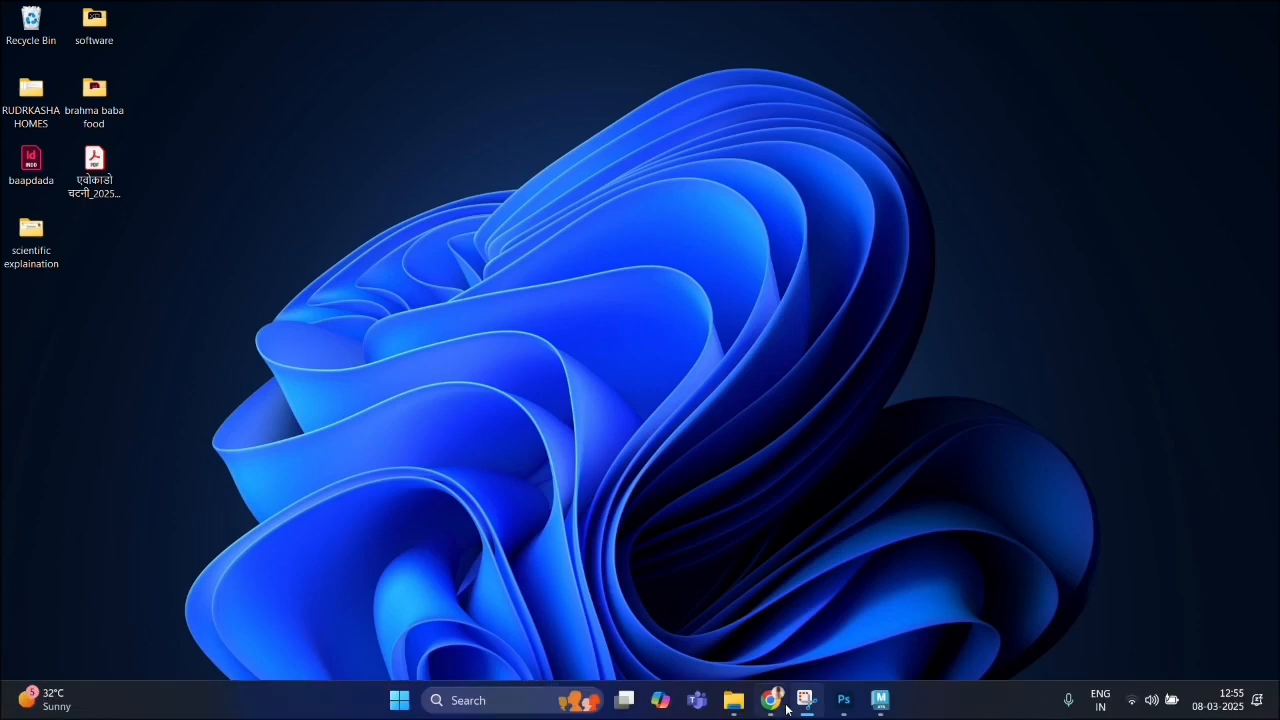
pyautogui.click(734, 700)
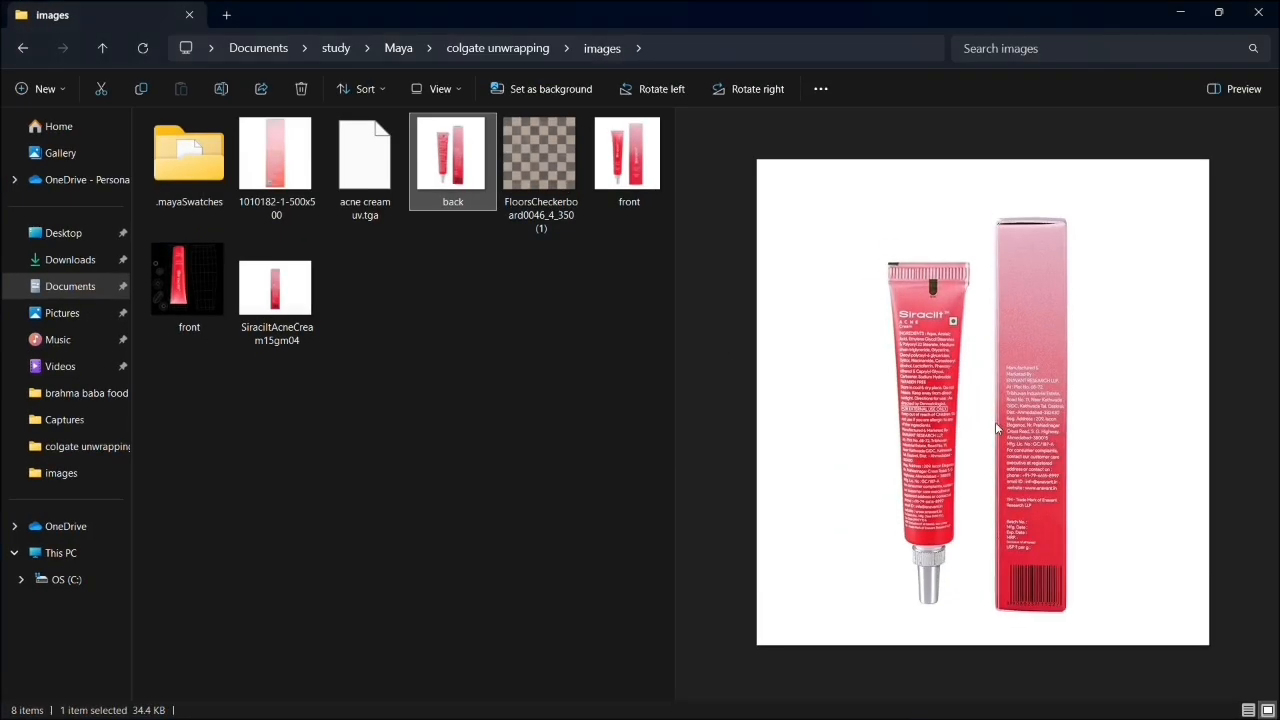
pyautogui.doubleClick(466, 160)
pyautogui.scroll(5, 595, 506)
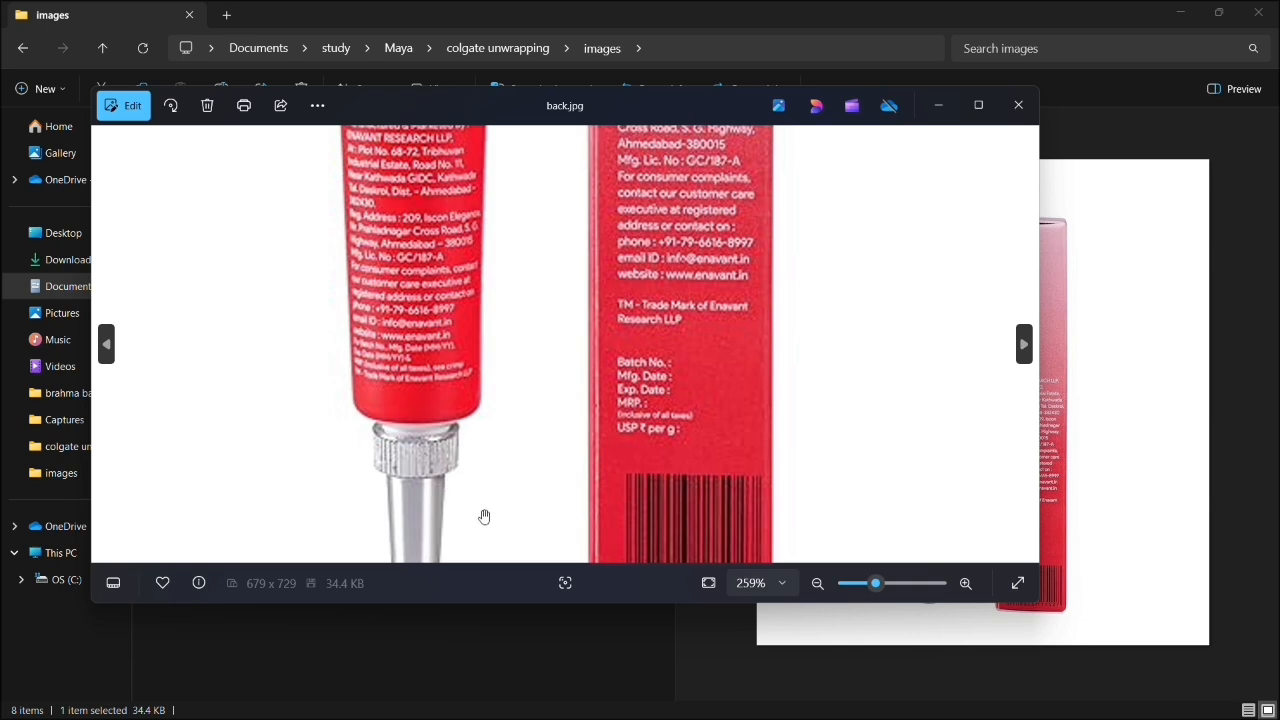
pyautogui.moveTo(494, 489); pyautogui.dragTo(524, 385)
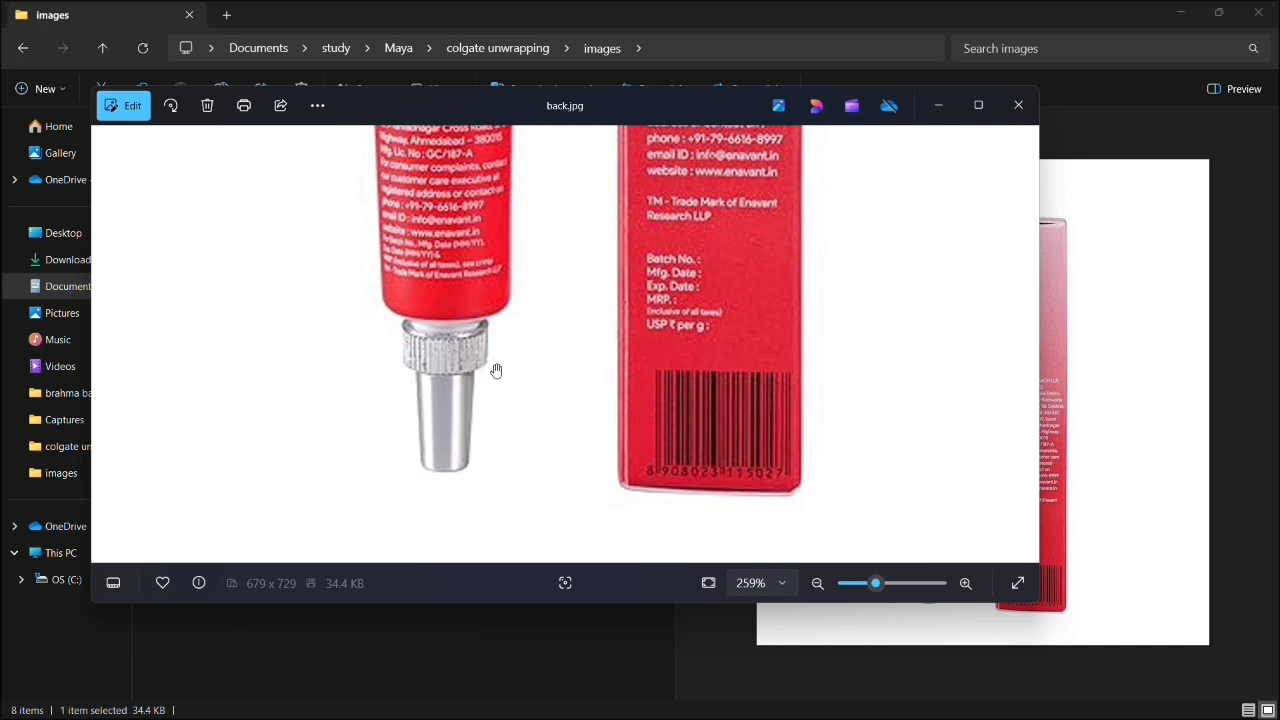
pyautogui.click(1016, 110)
pyautogui.click(1181, 14)
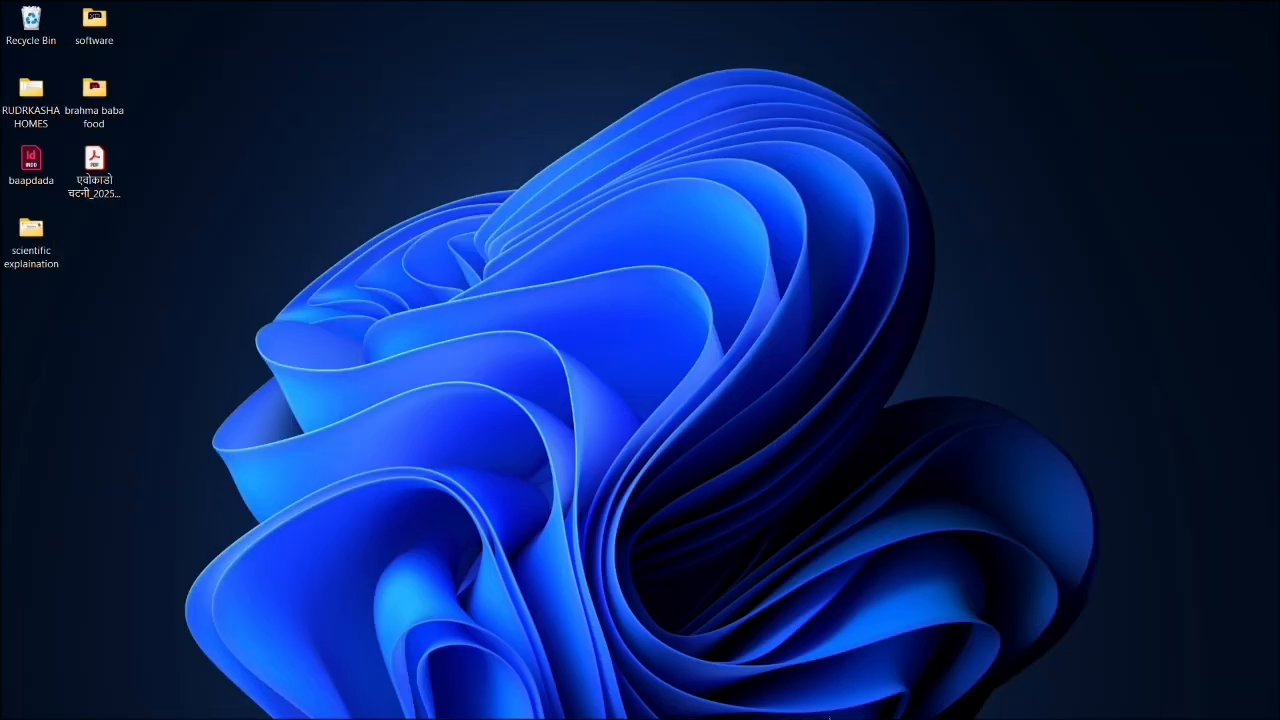
# - Switch to Chrome and search Google in a new tab for "metal texture"
pyautogui.moveTo(814, 710)
pyautogui.click(770, 700)
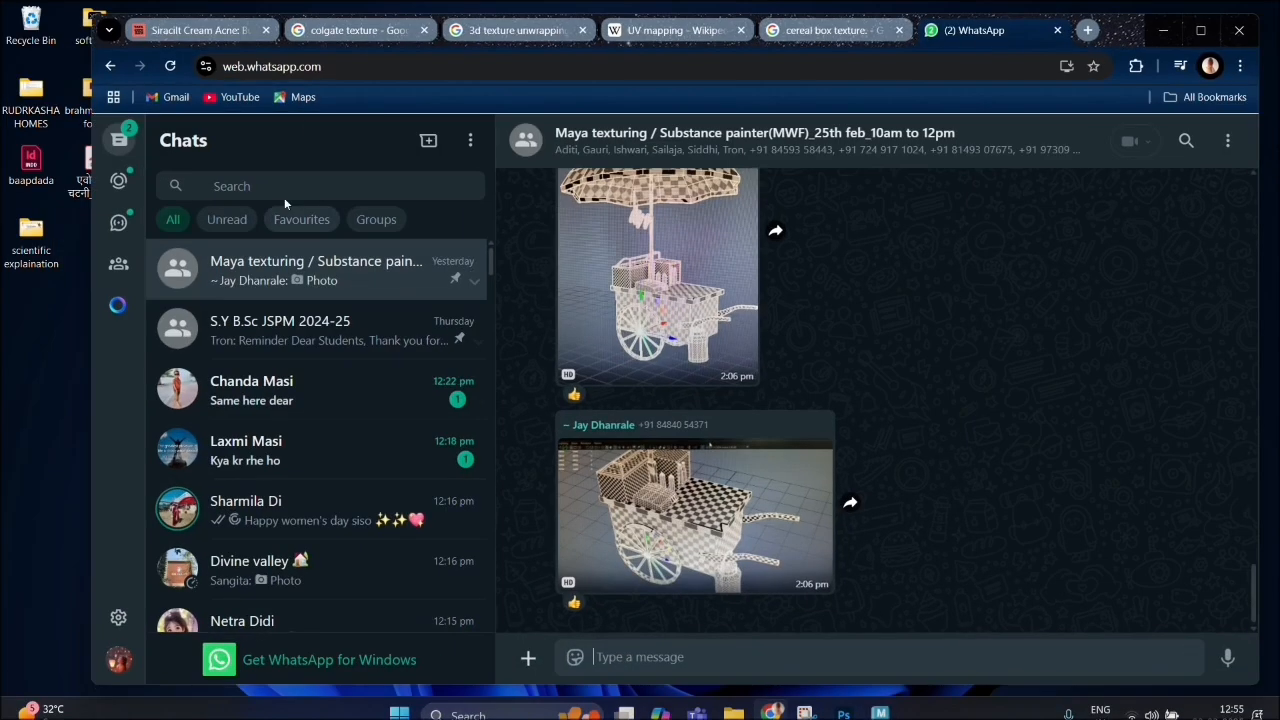
pyautogui.click(1087, 30)
pyautogui.click(443, 366)
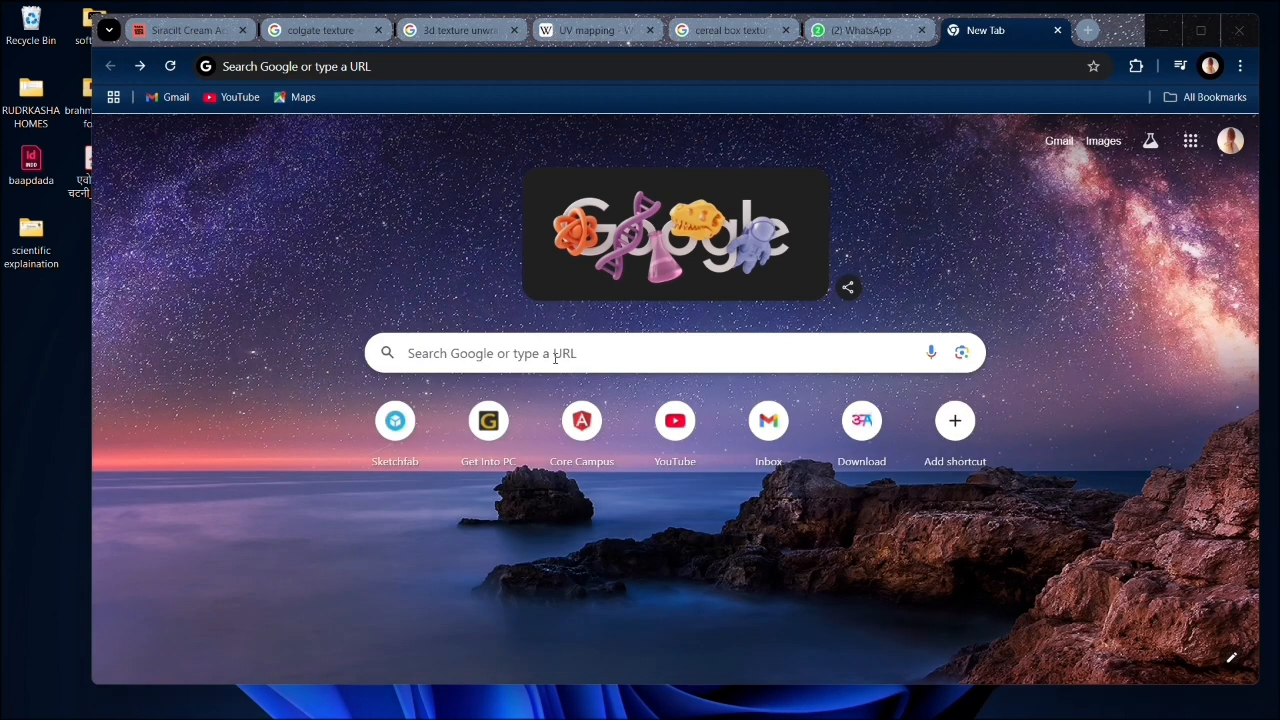
pyautogui.click(555, 355)
pyautogui.write('metal t')
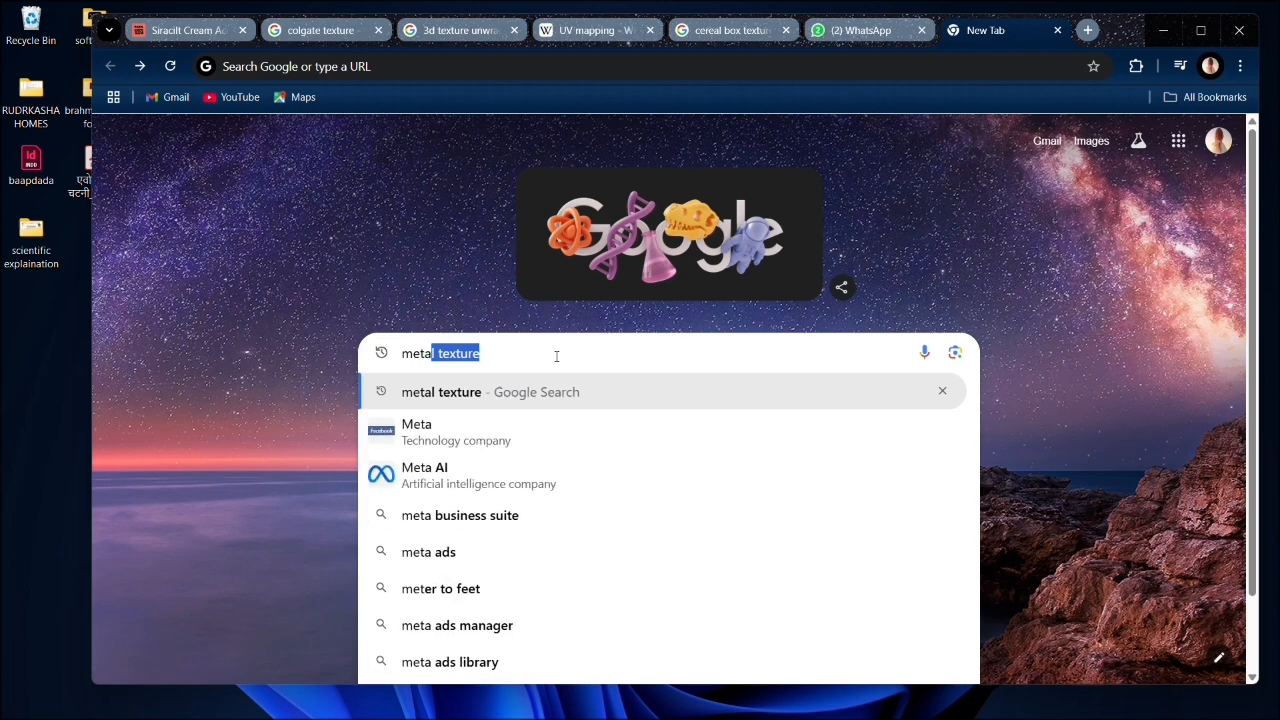
pyautogui.write('ex')
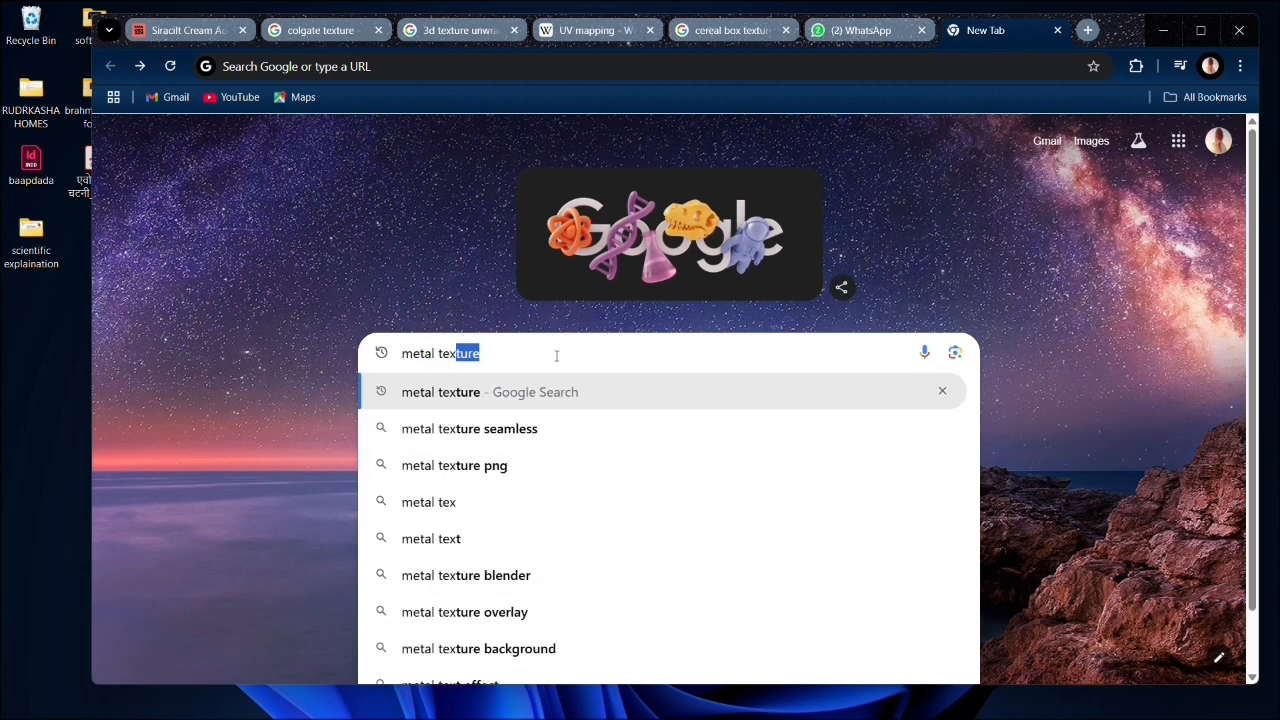
pyautogui.press('Return')
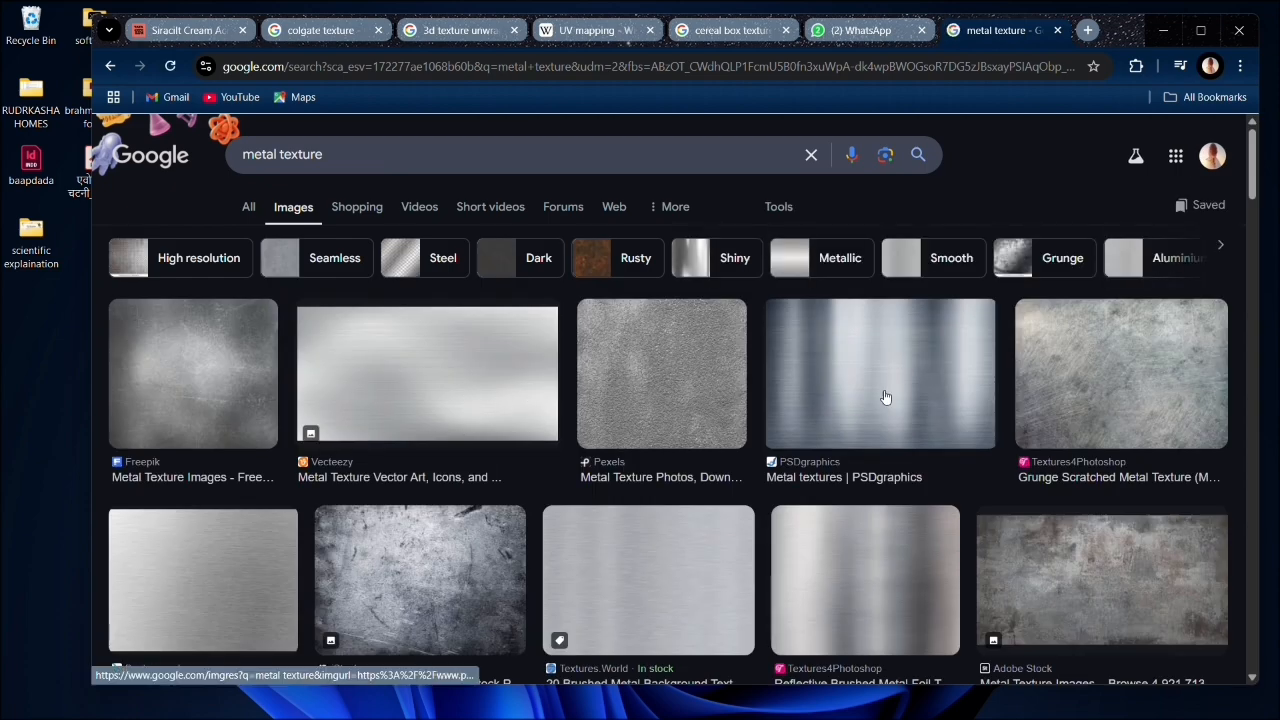
# - Browse the metal texture image results and preview the Freepik metallic texture, looking for one that suits the tube's nozzle
pyautogui.scroll(-2, 884, 397)
pyautogui.scroll(-2, 839, 461)
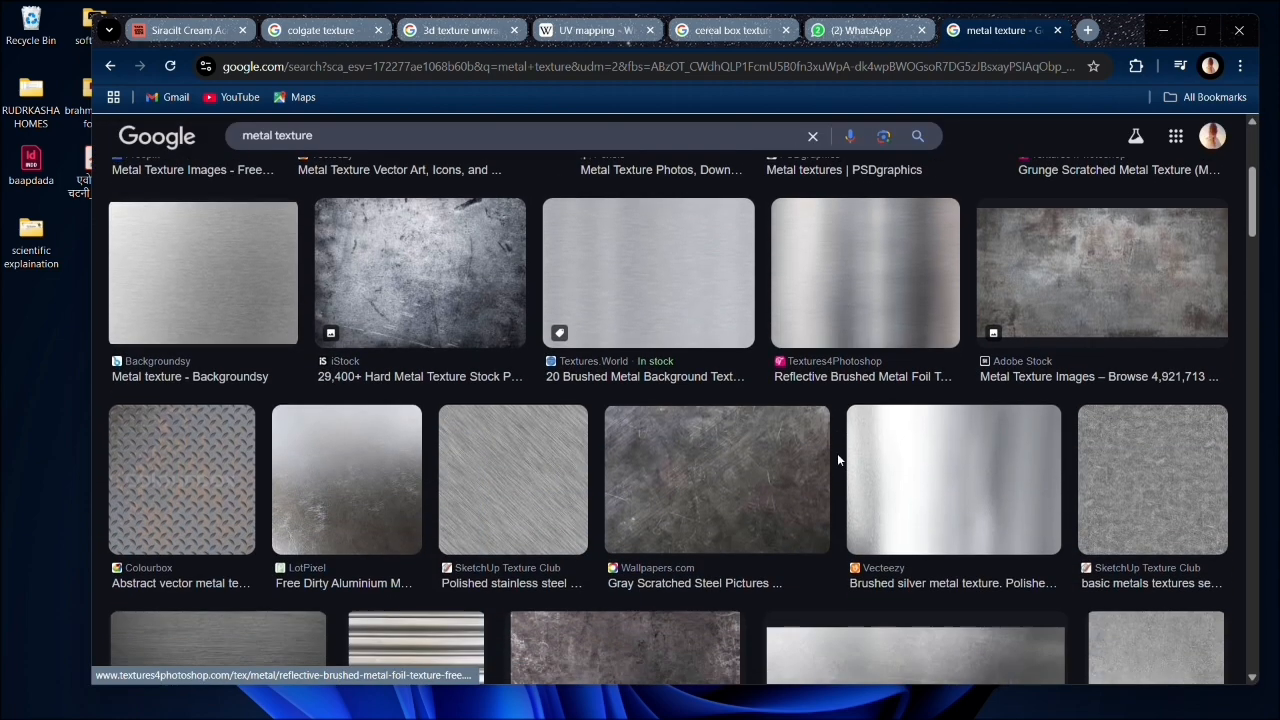
pyautogui.scroll(-2, 475, 453)
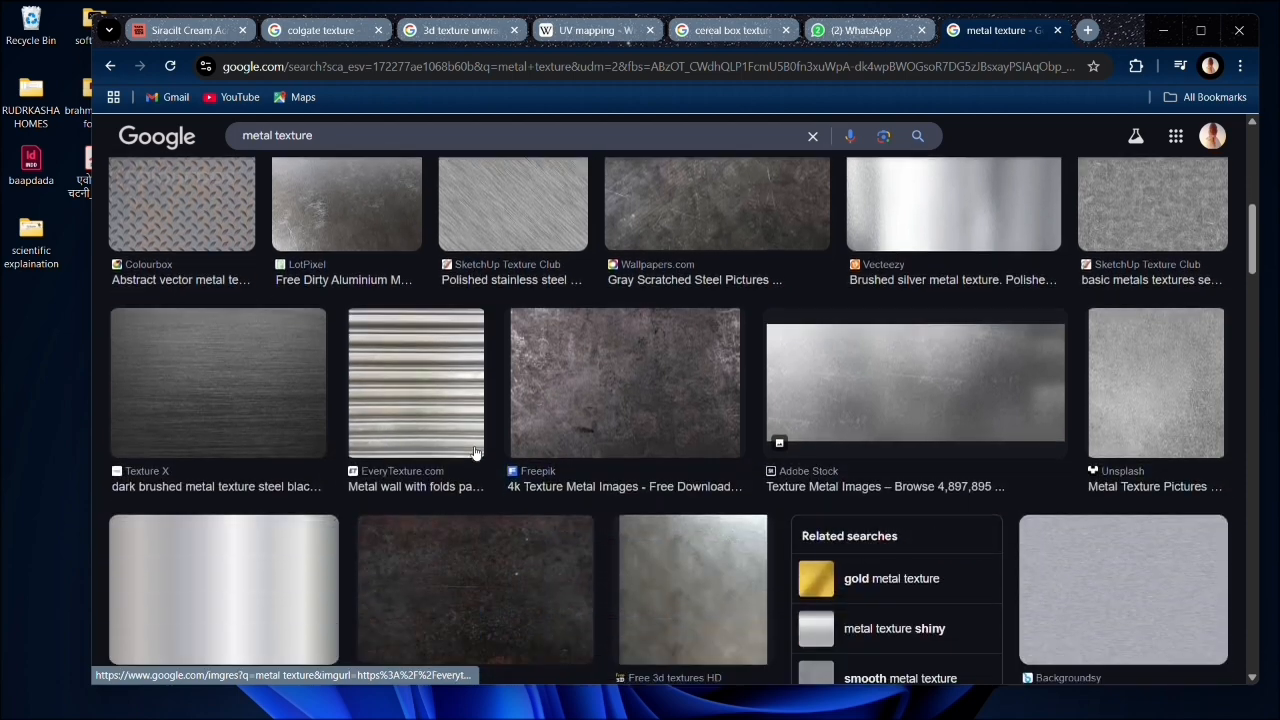
pyautogui.scroll(-2, 680, 454)
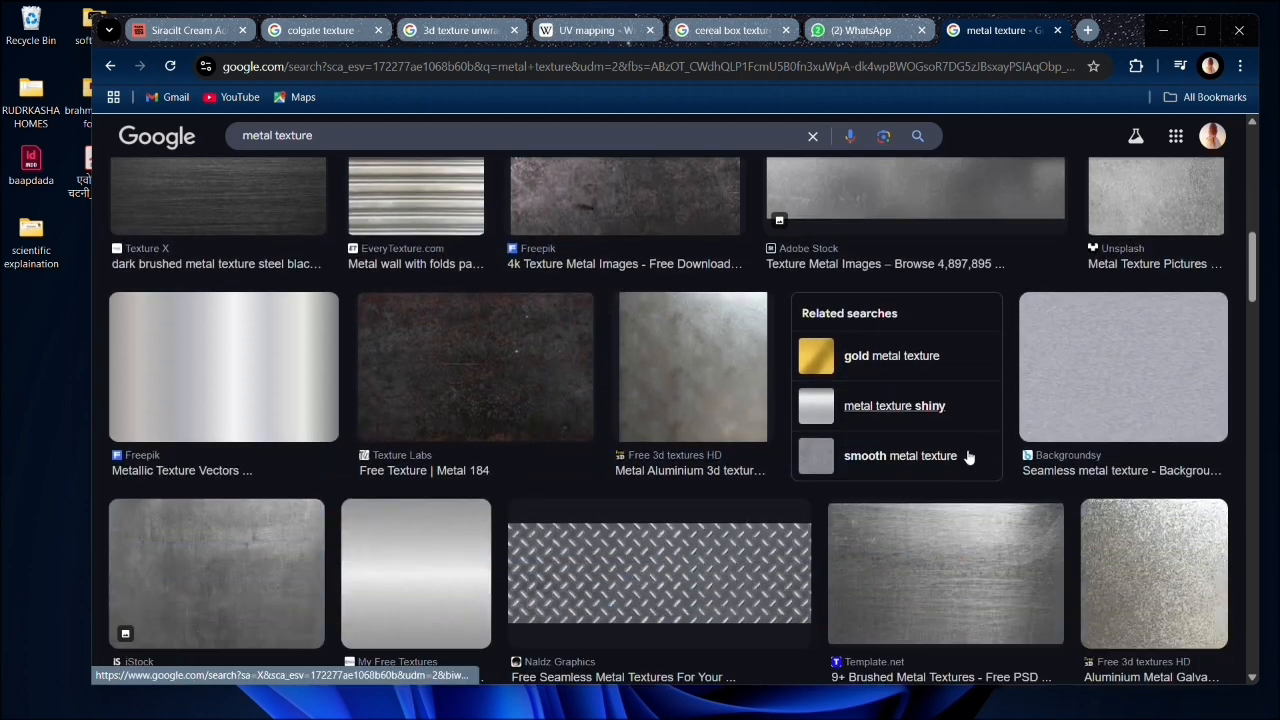
pyautogui.click(177, 346)
pyautogui.scroll(-2, 447, 493)
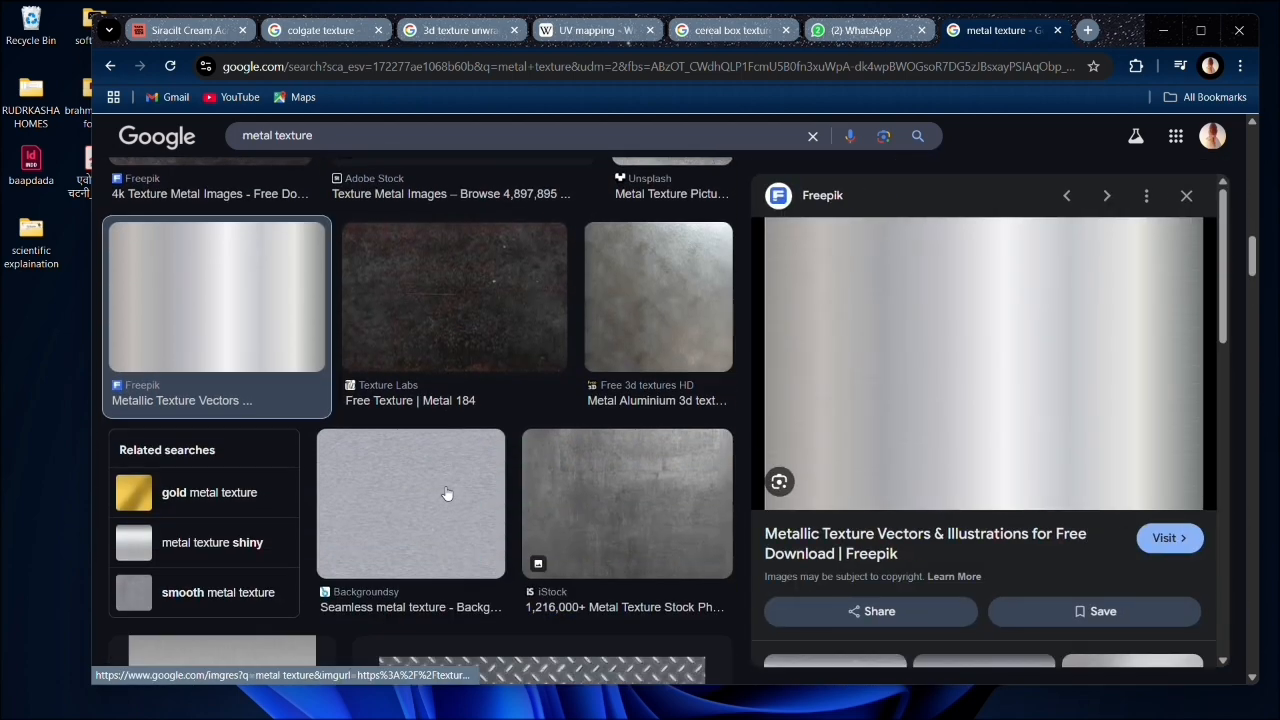
pyautogui.scroll(-4, 447, 493)
pyautogui.scroll(-3, 447, 493)
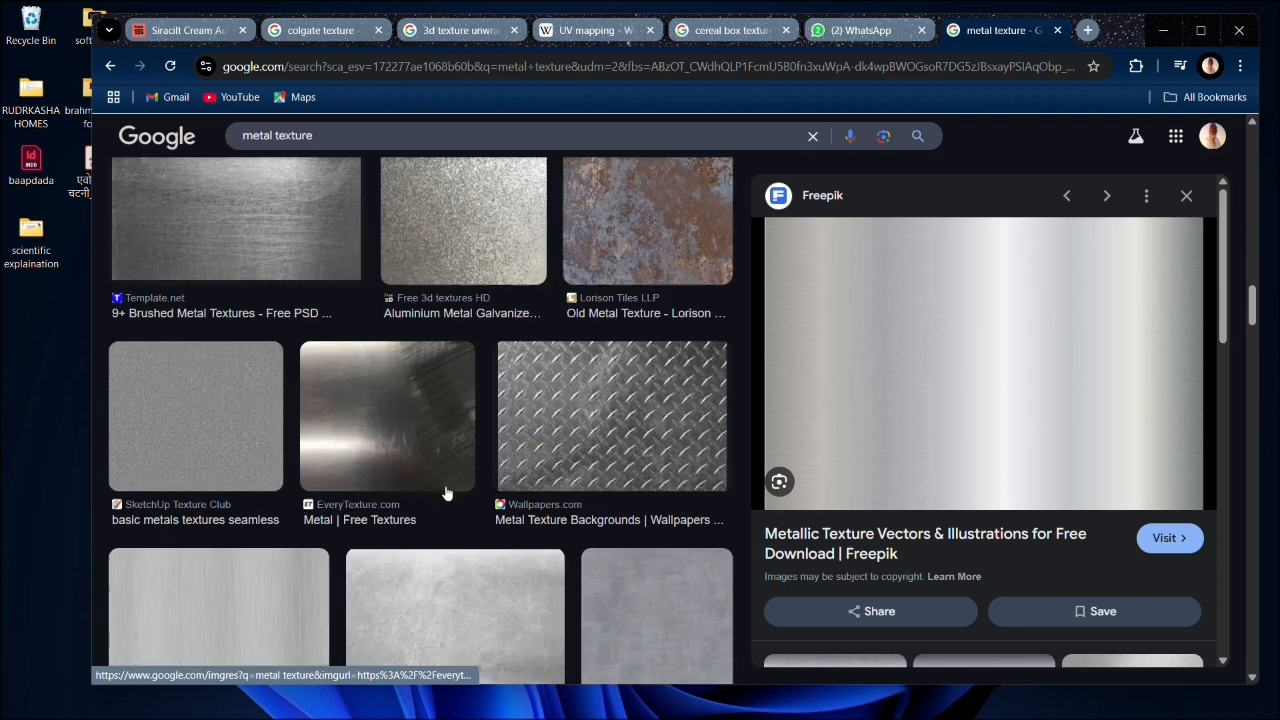
pyautogui.scroll(5, 447, 493)
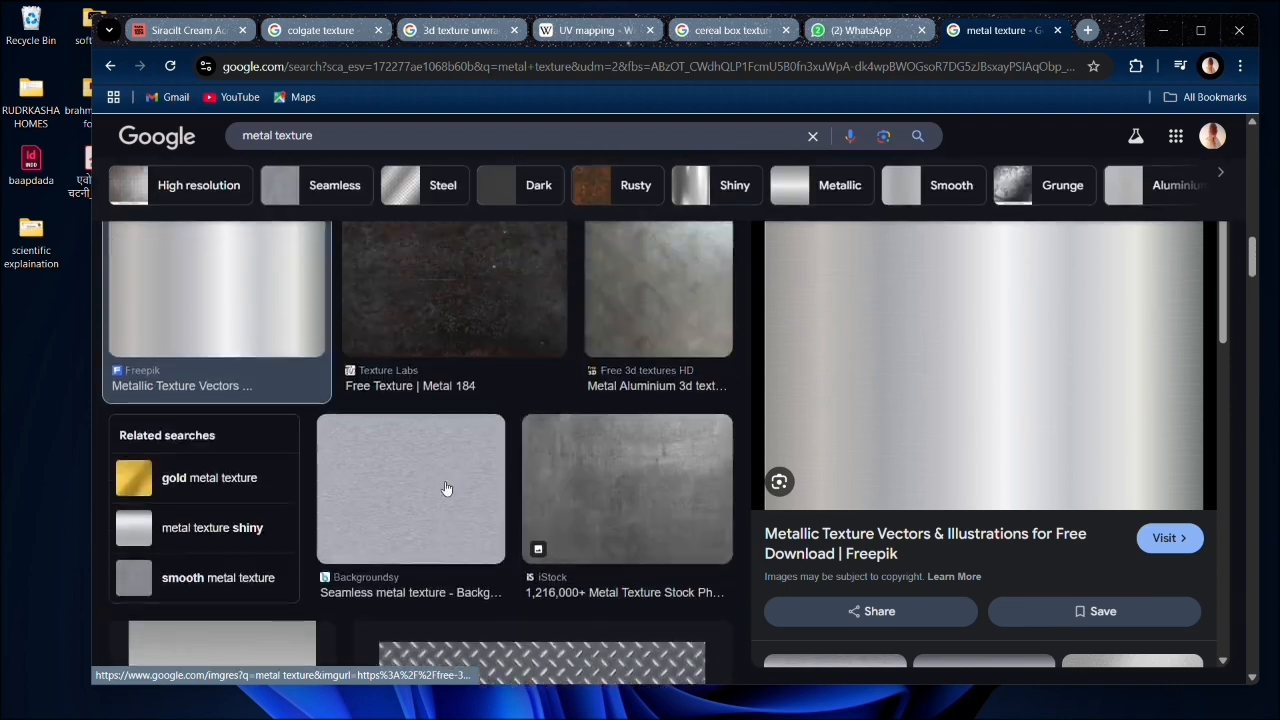
pyautogui.scroll(10, 447, 488)
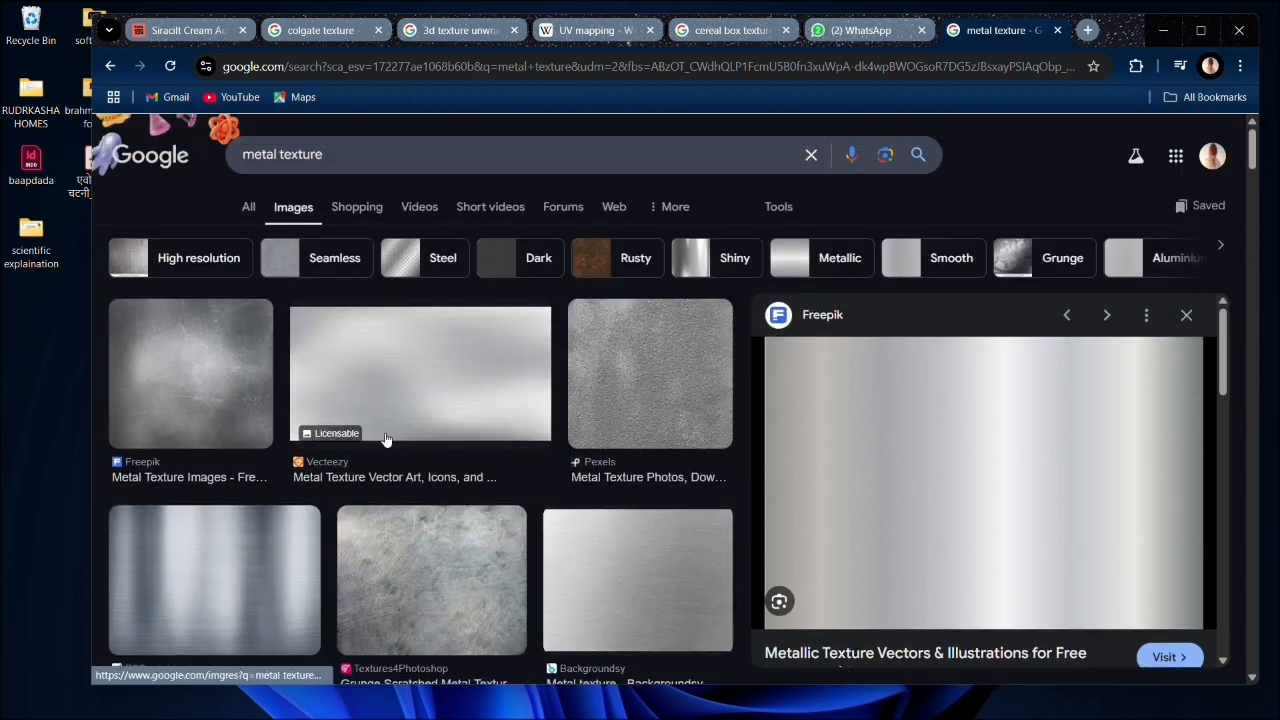
pyautogui.scroll(-3, 586, 500)
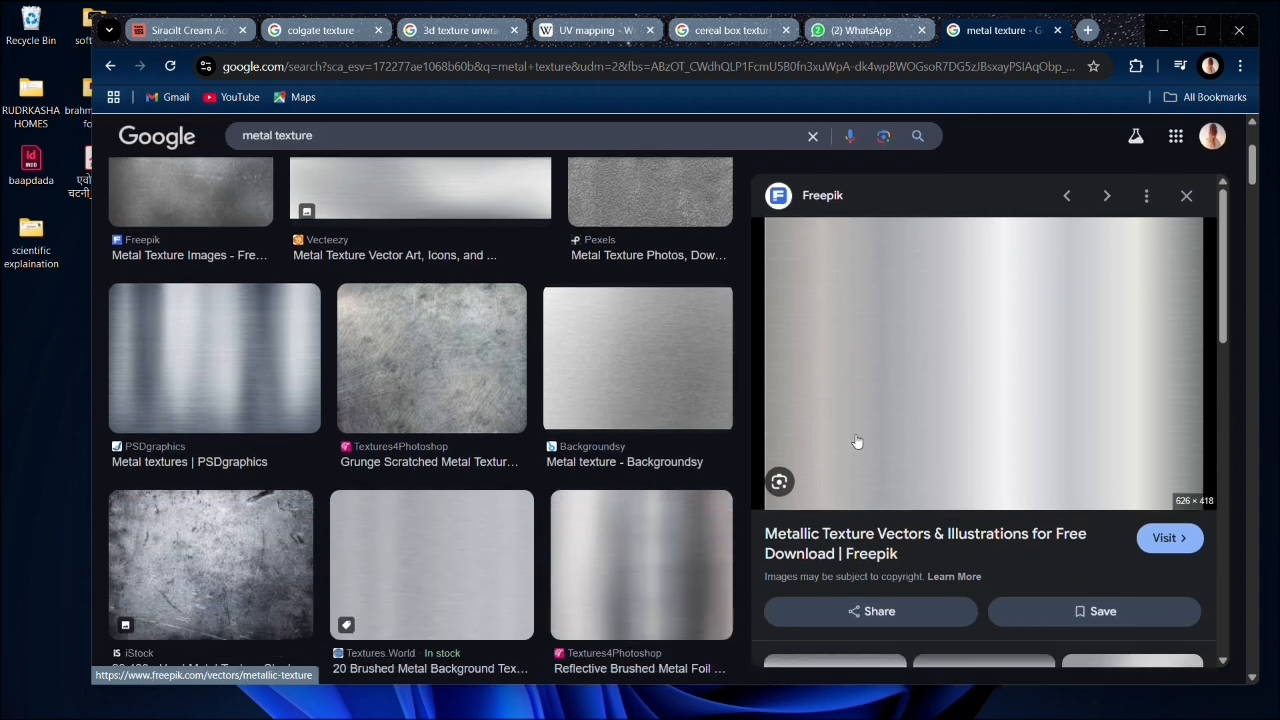
pyautogui.scroll(-2, 640, 480)
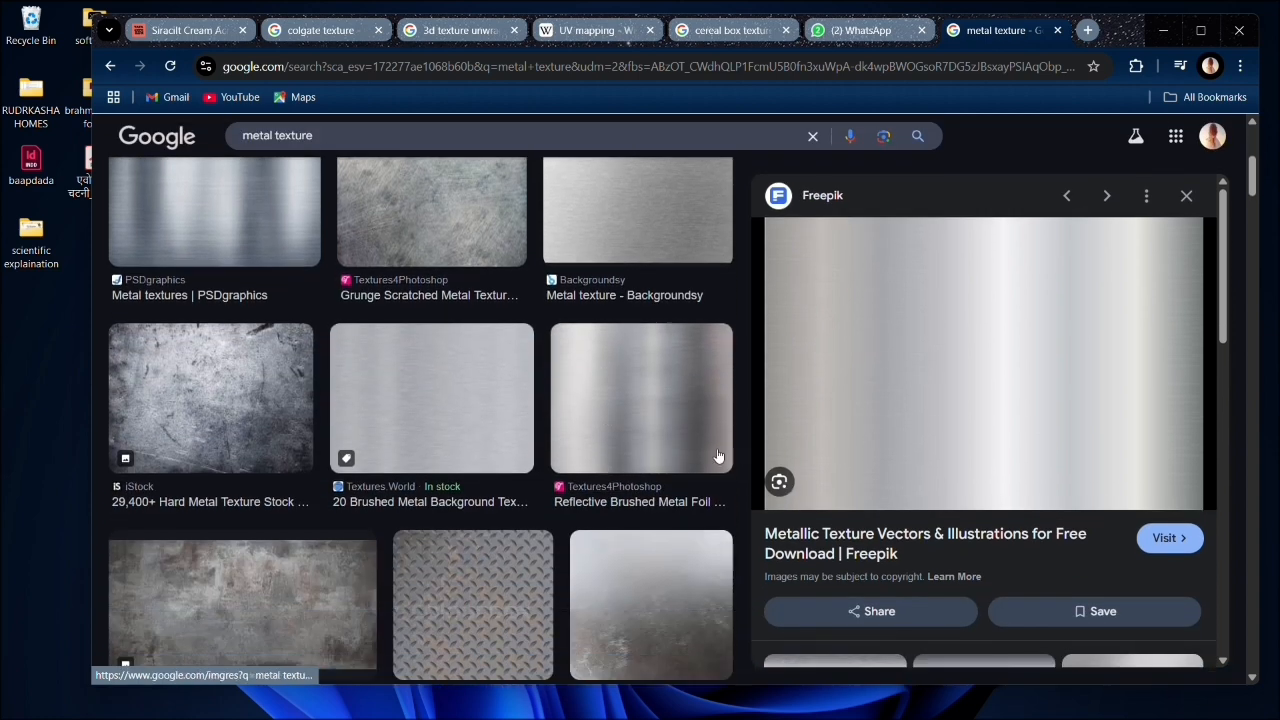
# - Save the Textures4Photoshop reflective brushed metal foil image as a JPEG named reflective-brushed-metal-foil-texture-free-thumb42 in the images folder
pyautogui.click(620, 429)
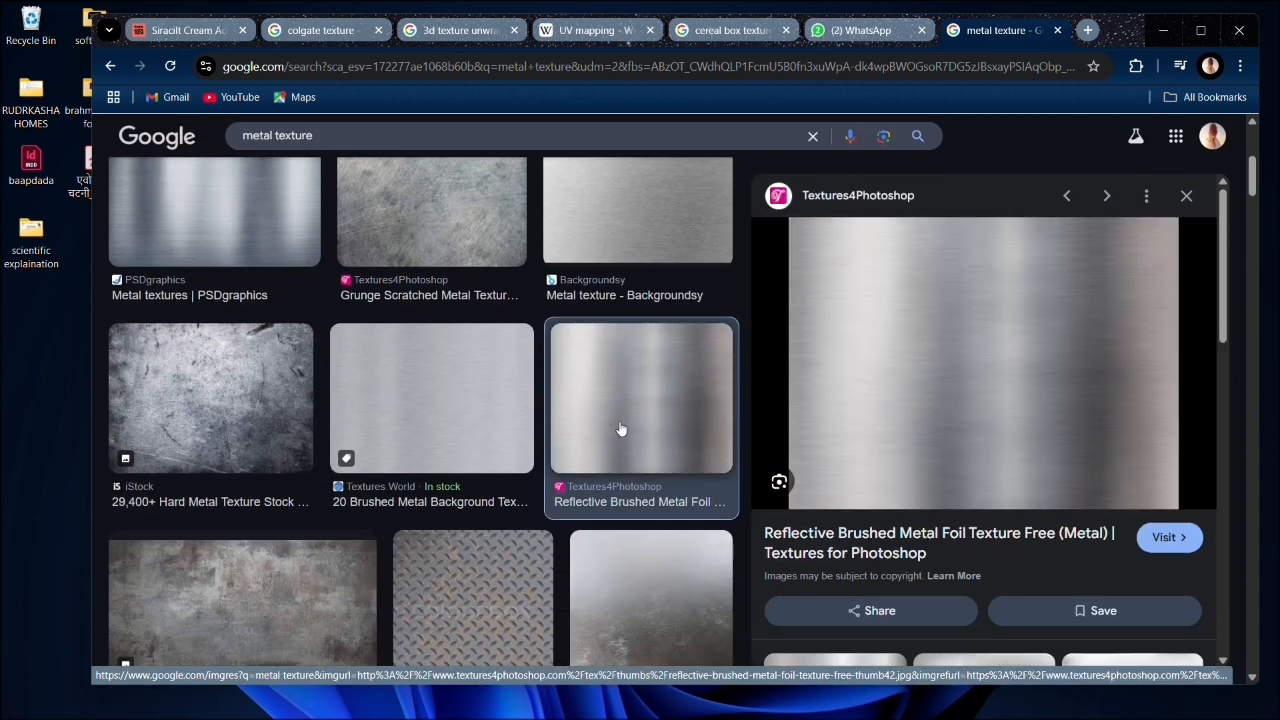
pyautogui.rightClick(872, 383)
pyautogui.click(960, 550)
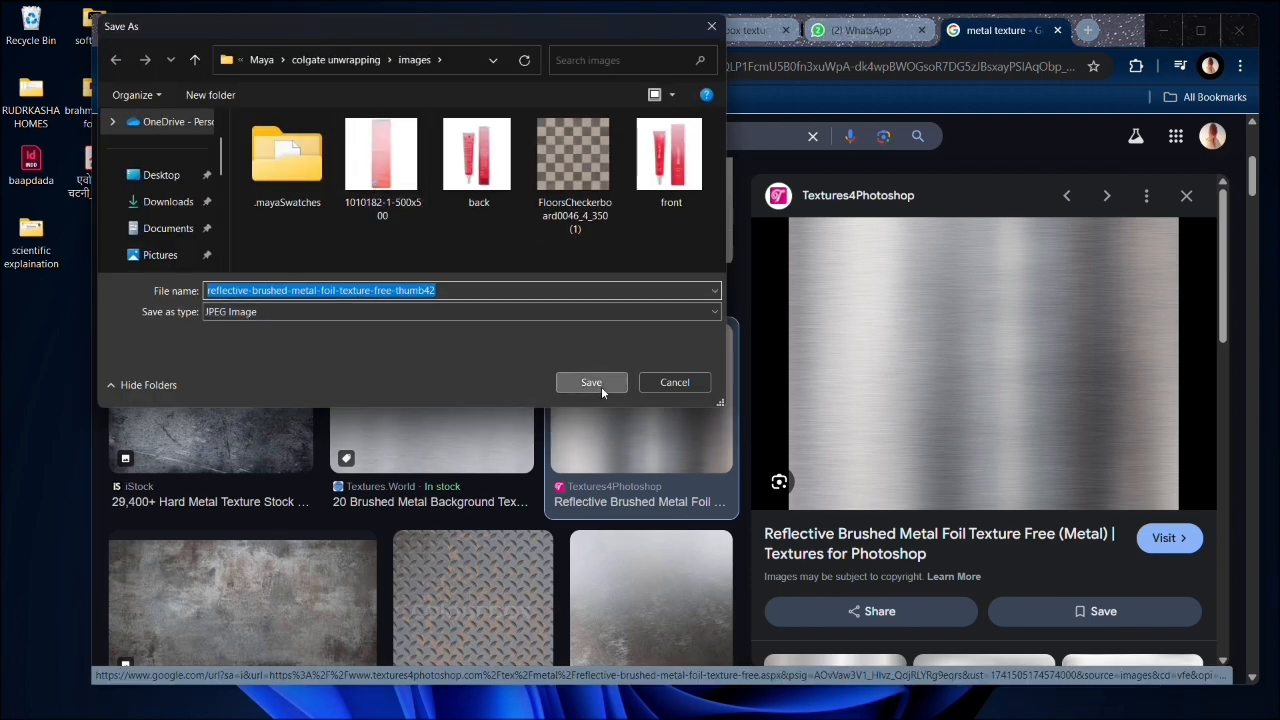
pyautogui.click(591, 382)
# - Return to Photoshop and place the reflective-brushed-metal-foil-texture-free-thumb42 image from the images folder into the acne cream uv.tga document
pyautogui.click(1163, 30)
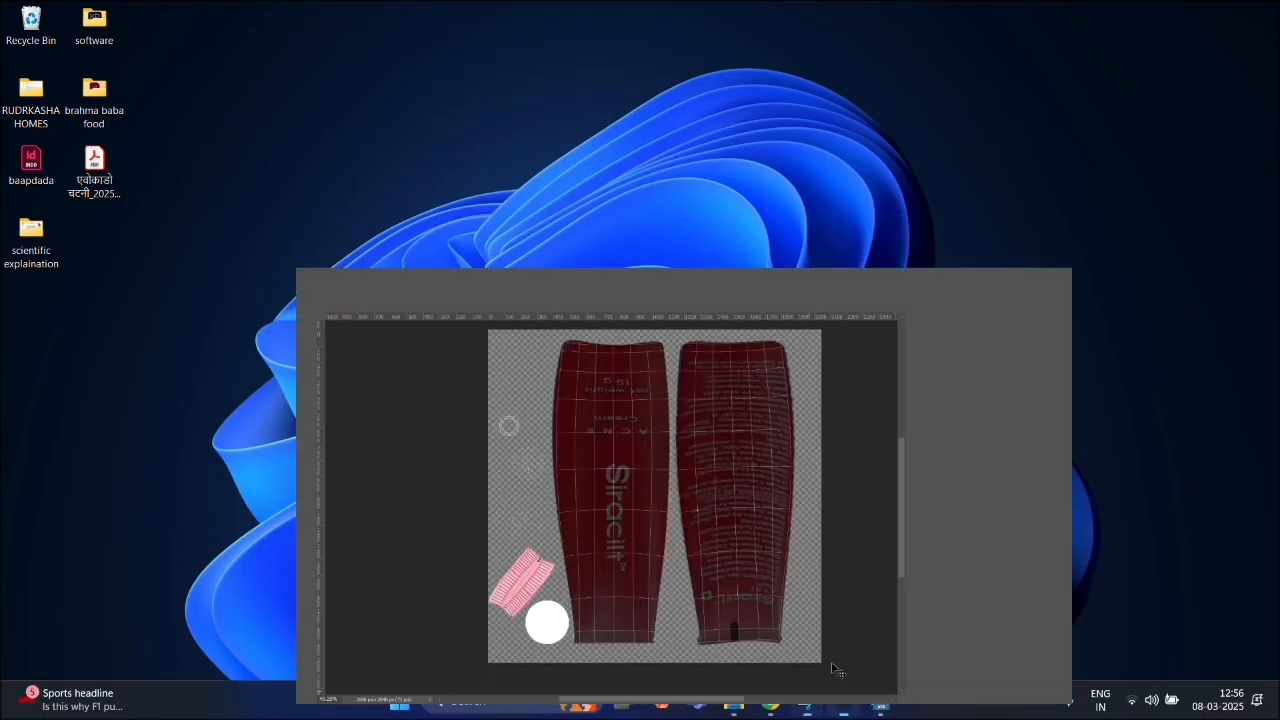
pyautogui.click(844, 700)
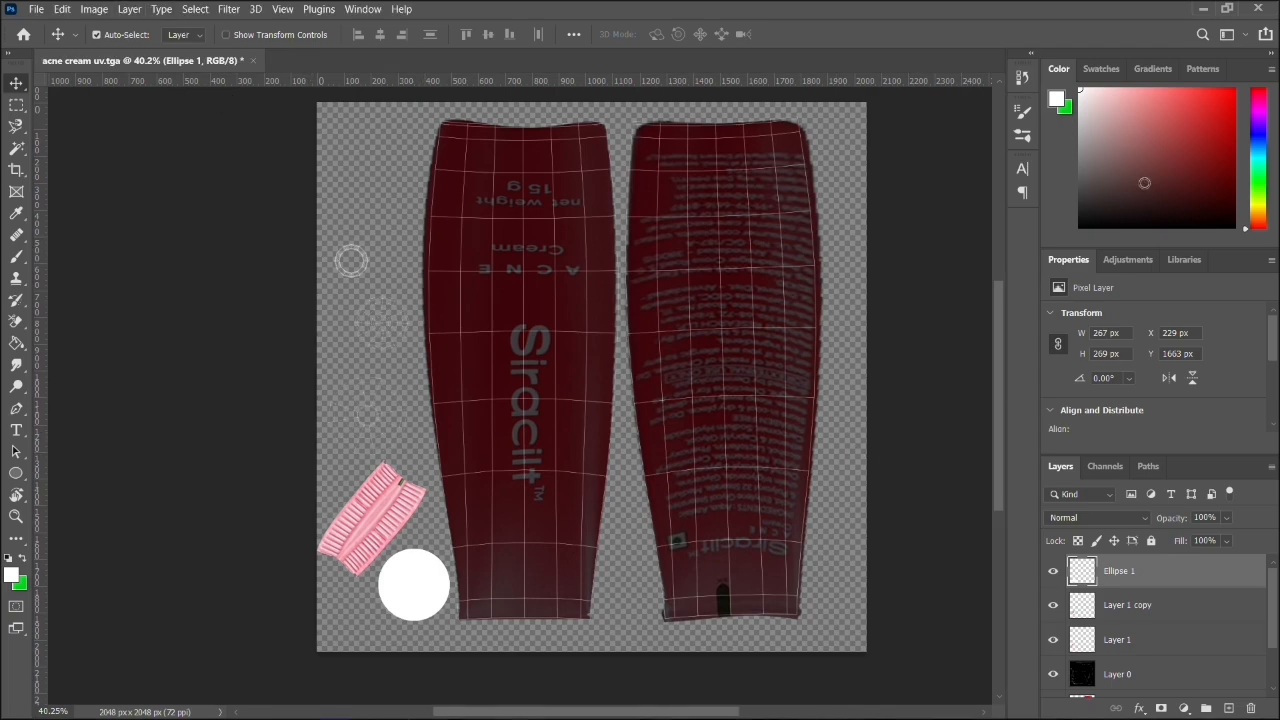
pyautogui.click(1235, 10)
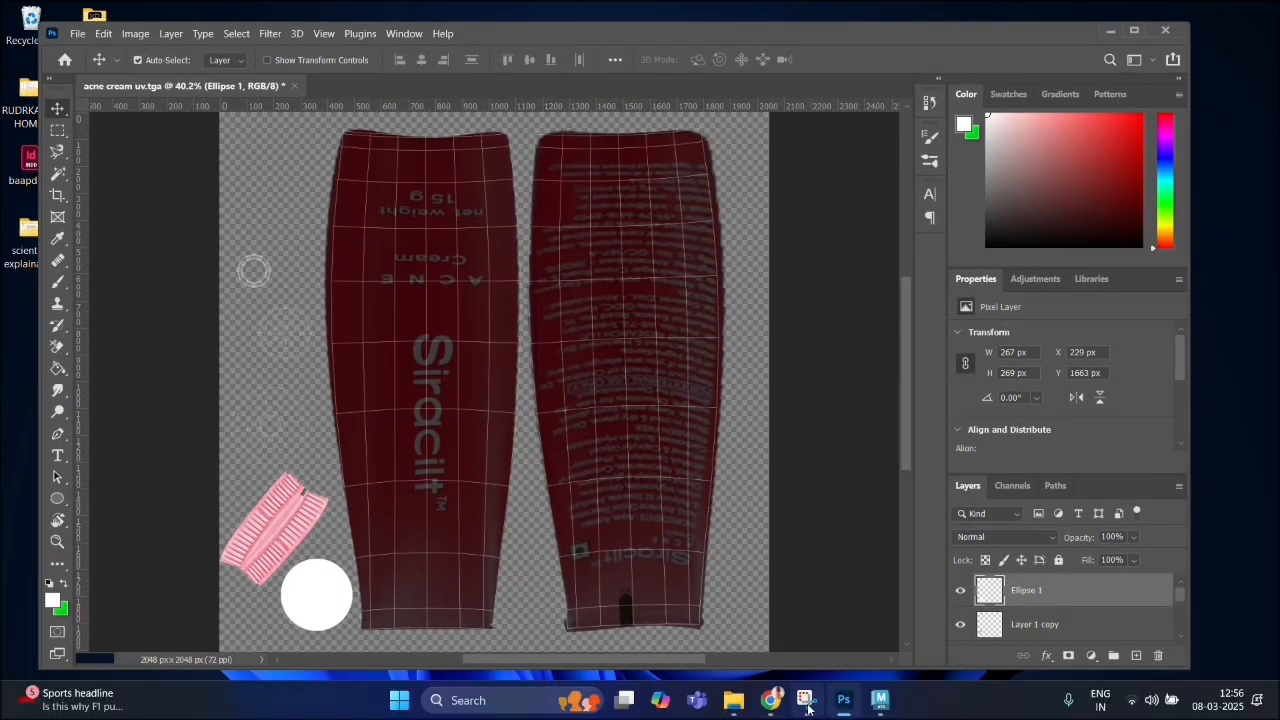
pyautogui.moveTo(779, 710)
pyautogui.click(734, 700)
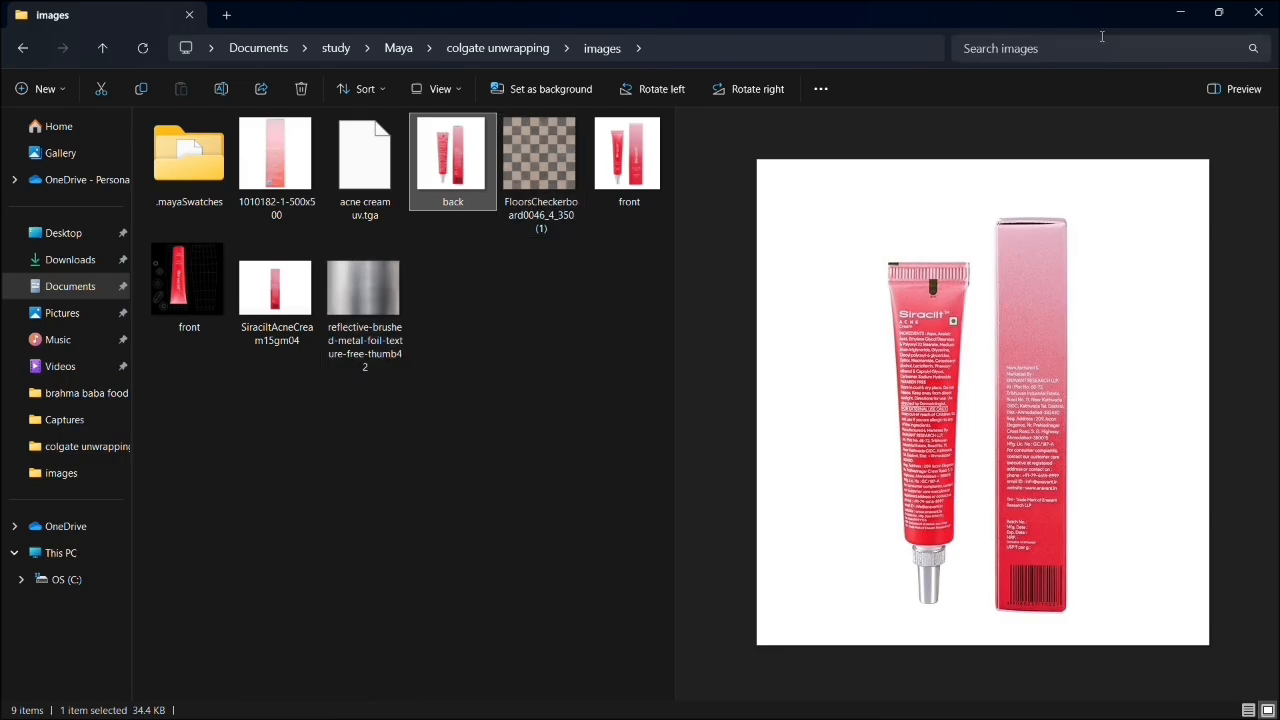
pyautogui.click(1219, 12)
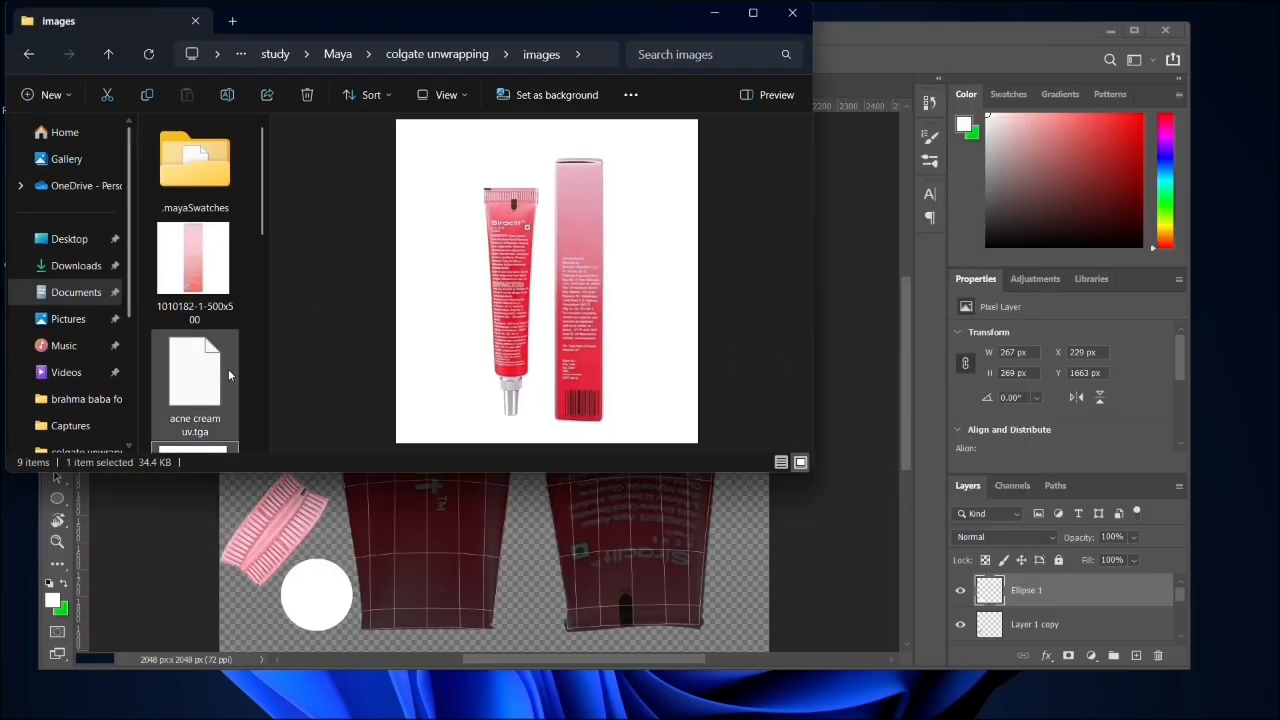
pyautogui.scroll(-5, 220, 360)
pyautogui.moveTo(189, 345); pyautogui.dragTo(808, 503)
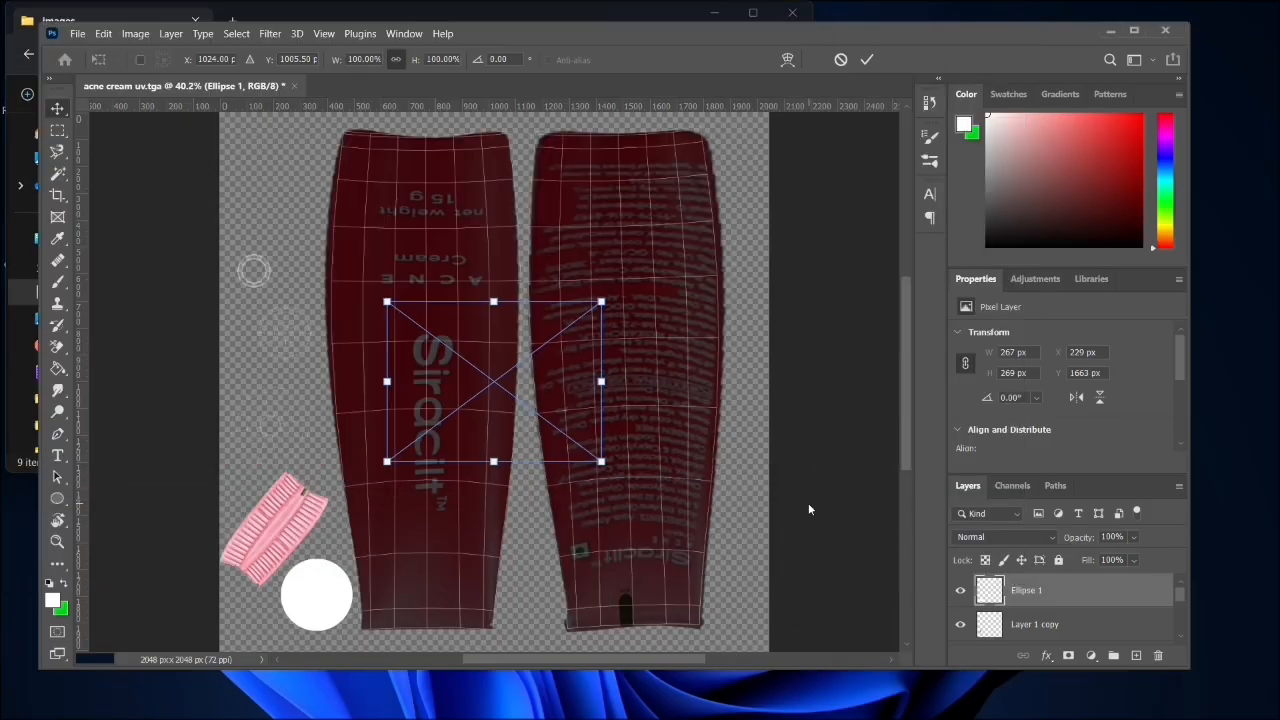
# - Commit the placed brushed metal image at its original scale and rasterize its layer
pyautogui.click(1134, 30)
pyautogui.press('Return')
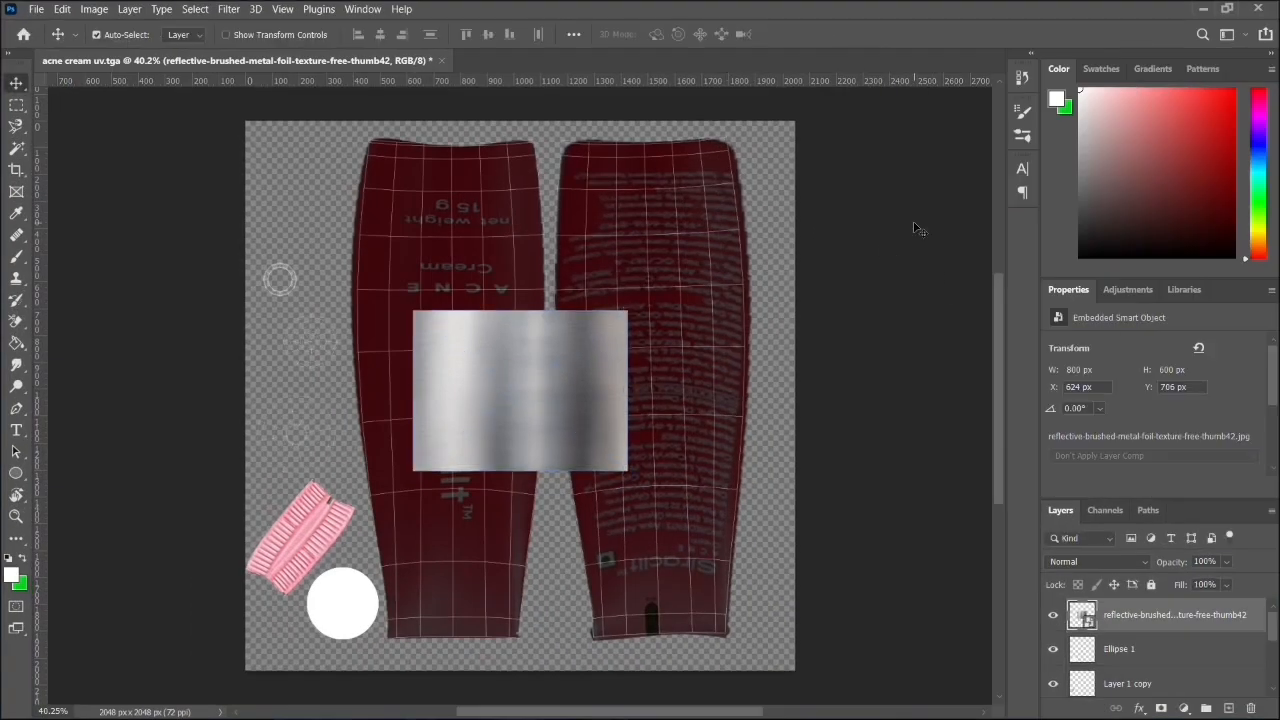
pyautogui.rightClick(1117, 607)
pyautogui.click(1031, 308)
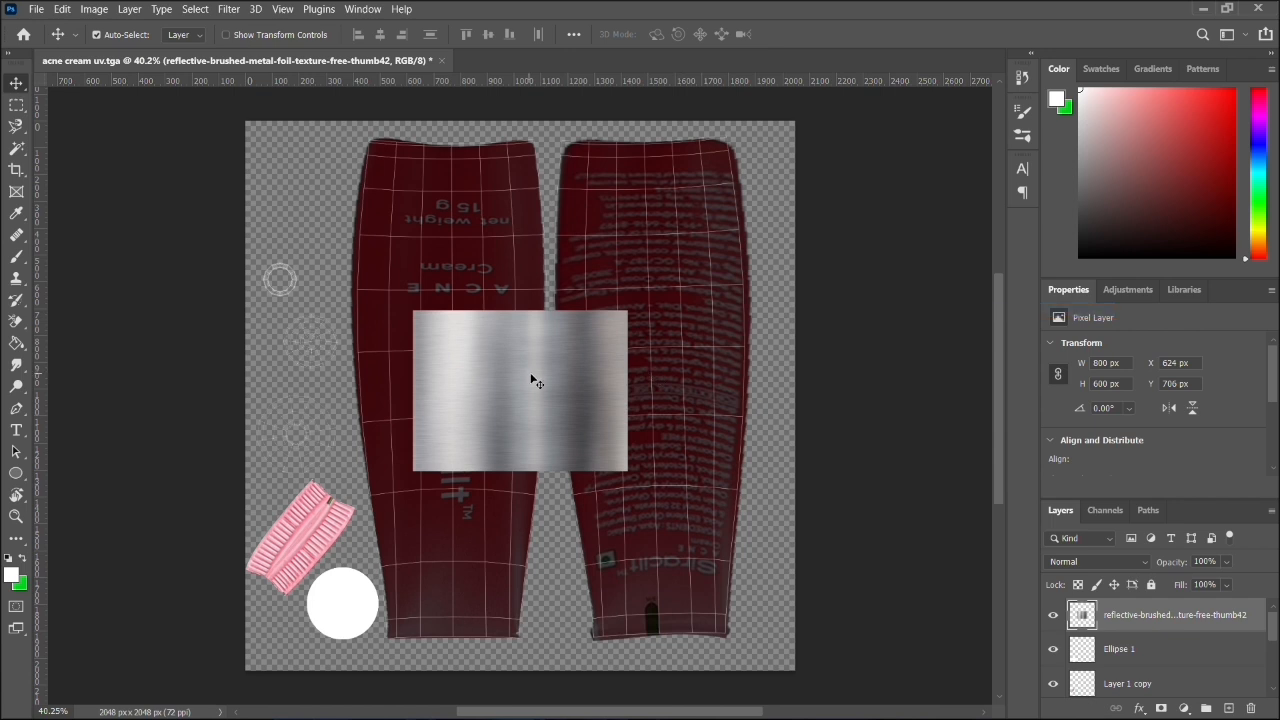
# - Scale the brushed metal image to about 49% and move it partly over the nozzle's large radial UV shell
pyautogui.moveTo(531, 380)
pyautogui.mouseDown()
pyautogui.moveTo(449, 408)
pyautogui.moveTo(231, 301)
pyautogui.moveTo(592, 293)
pyautogui.moveTo(758, 381)
pyautogui.moveTo(506, 400)
pyautogui.mouseUp()
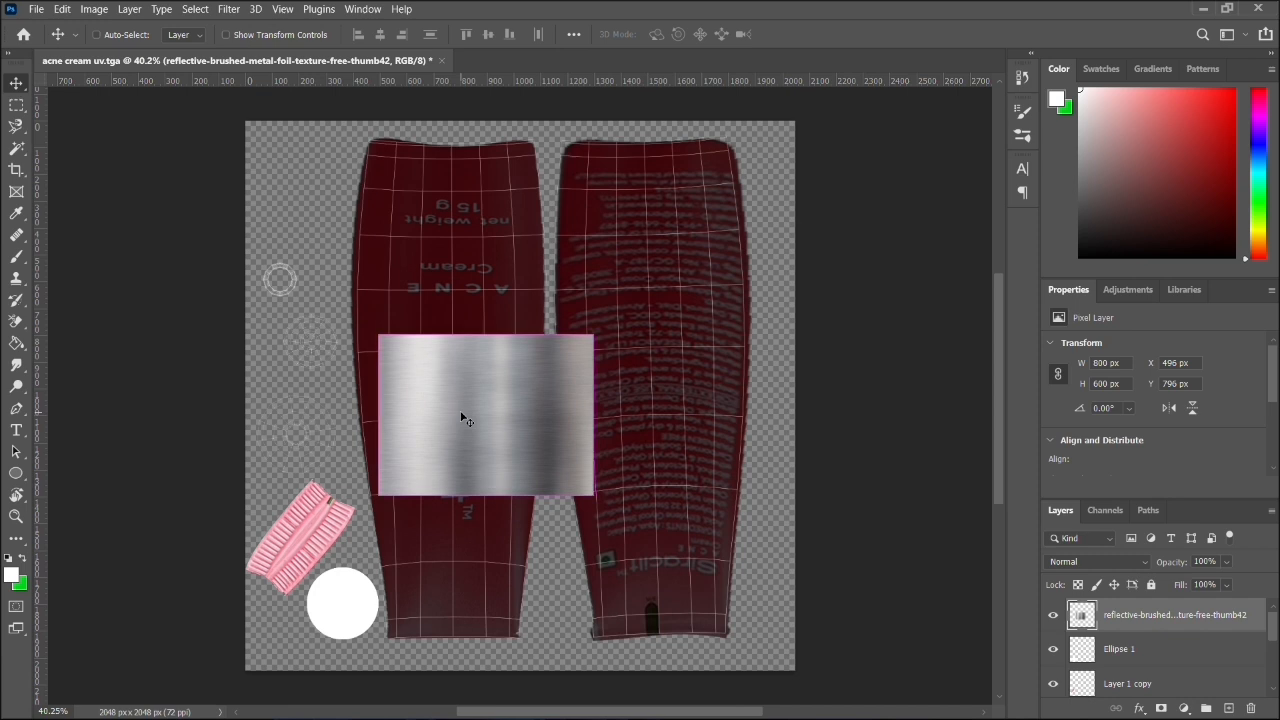
pyautogui.hotkey('ctrl', 't')
pyautogui.moveTo(590, 496); pyautogui.dragTo(483, 413)
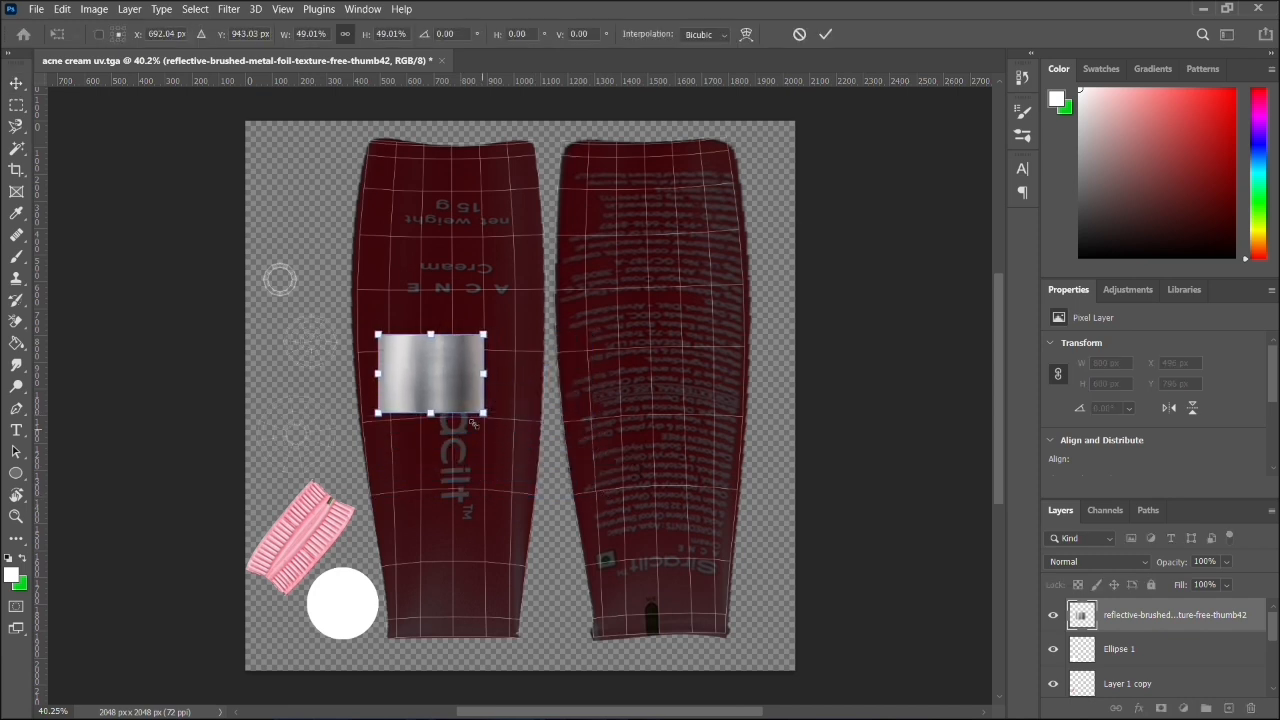
pyautogui.hscroll(-1, 395, 452)
pyautogui.scroll(5, 396, 455)
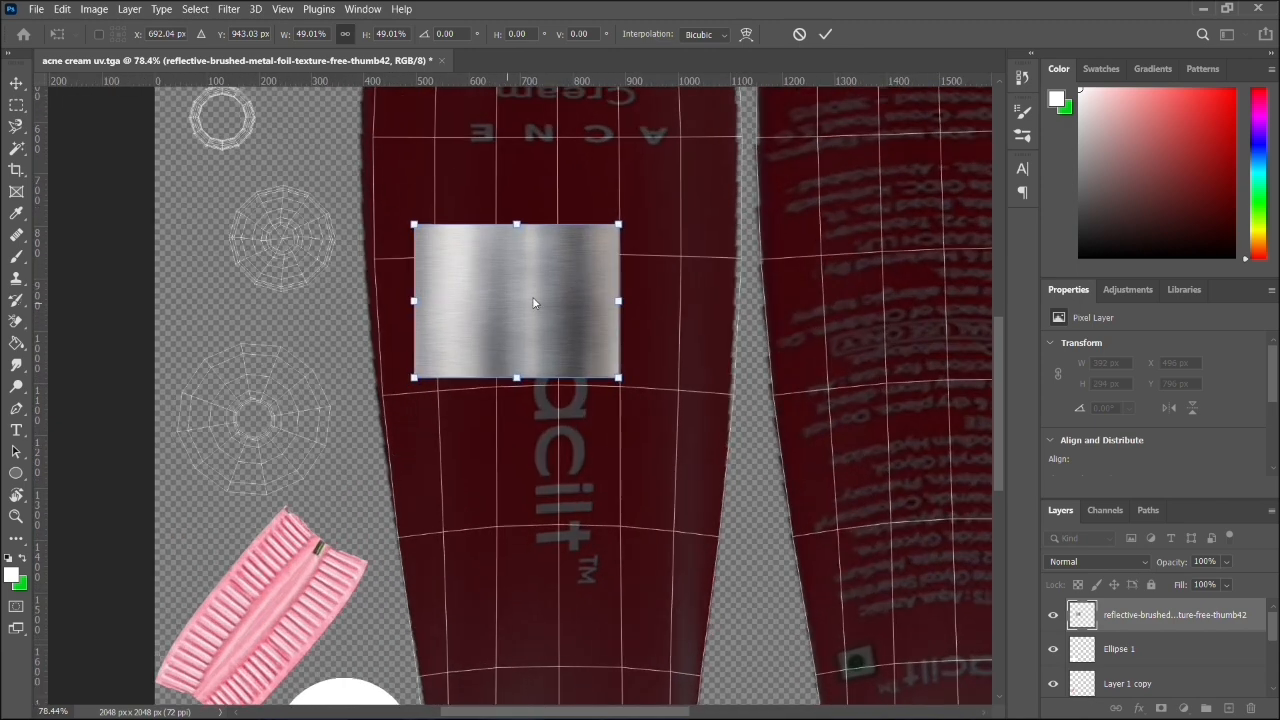
pyautogui.press('Return')
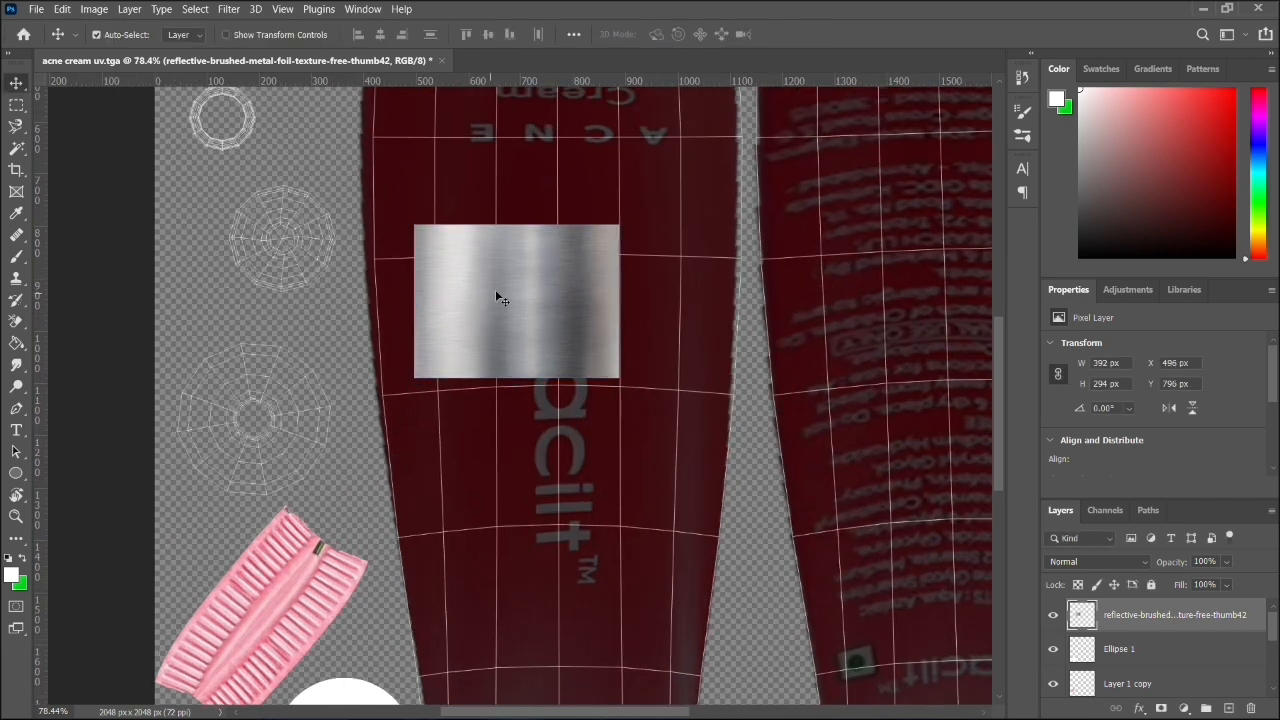
pyautogui.moveTo(537, 292)
pyautogui.mouseDown()
pyautogui.moveTo(330, 350)
pyautogui.moveTo(283, 408)
pyautogui.moveTo(325, 346)
pyautogui.moveTo(455, 320)
pyautogui.moveTo(400, 318)
pyautogui.moveTo(309, 410)
pyautogui.moveTo(451, 372)
pyautogui.moveTo(455, 383)
pyautogui.moveTo(403, 421)
pyautogui.mouseUp()
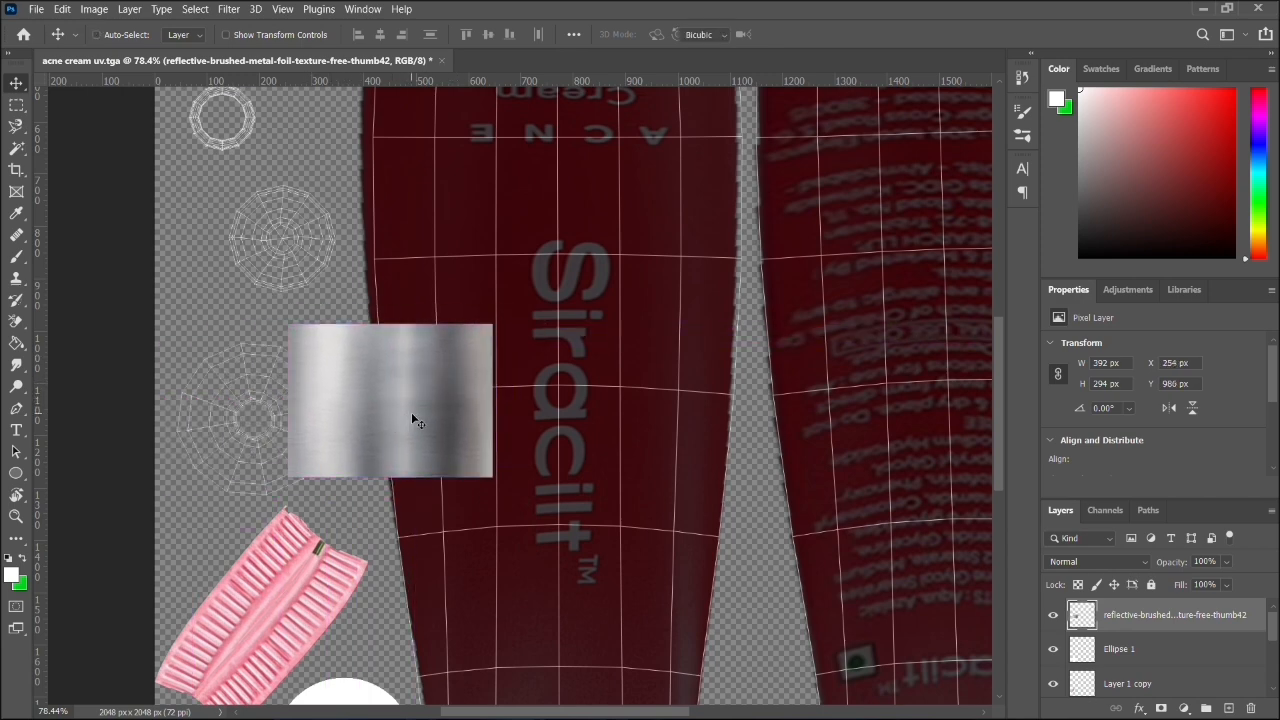
# - Scale the metal patch to about 55%, move it over the radial nozzle shell and rotate it about 22.3 degrees
pyautogui.hotkey('ctrl', 't')
pyautogui.moveTo(491, 322); pyautogui.dragTo(398, 392)
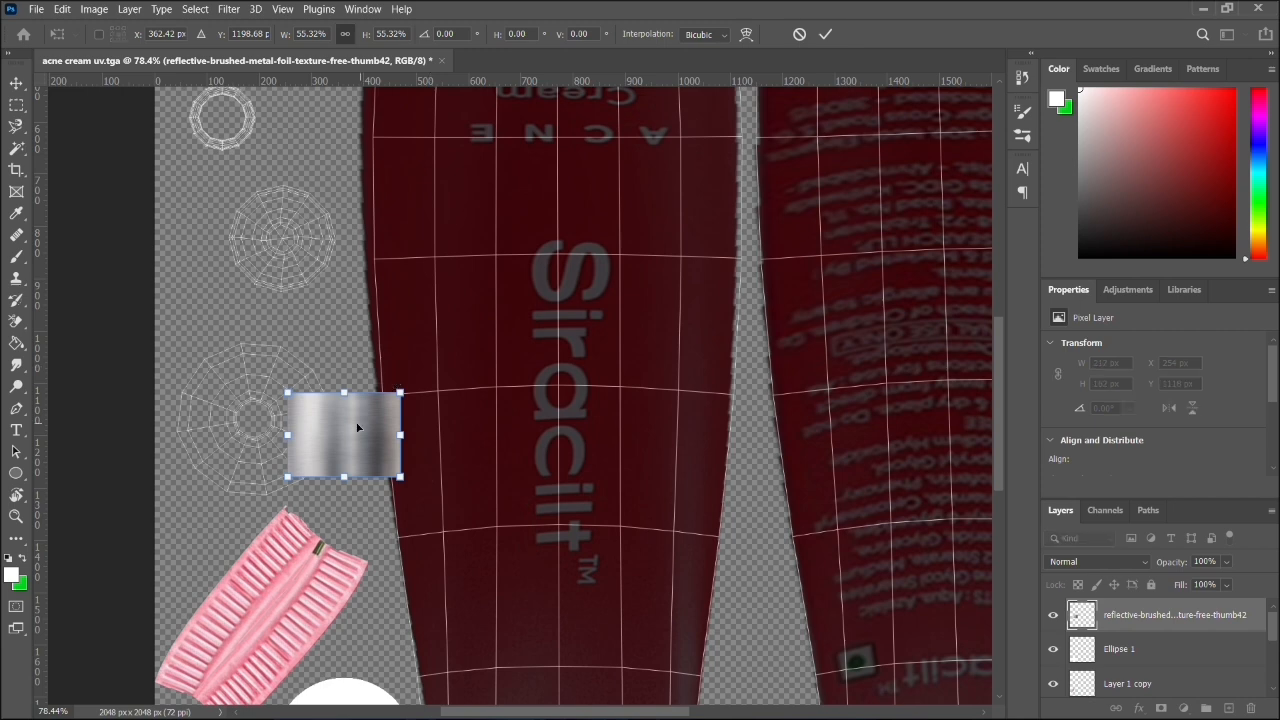
pyautogui.moveTo(353, 433); pyautogui.dragTo(333, 384)
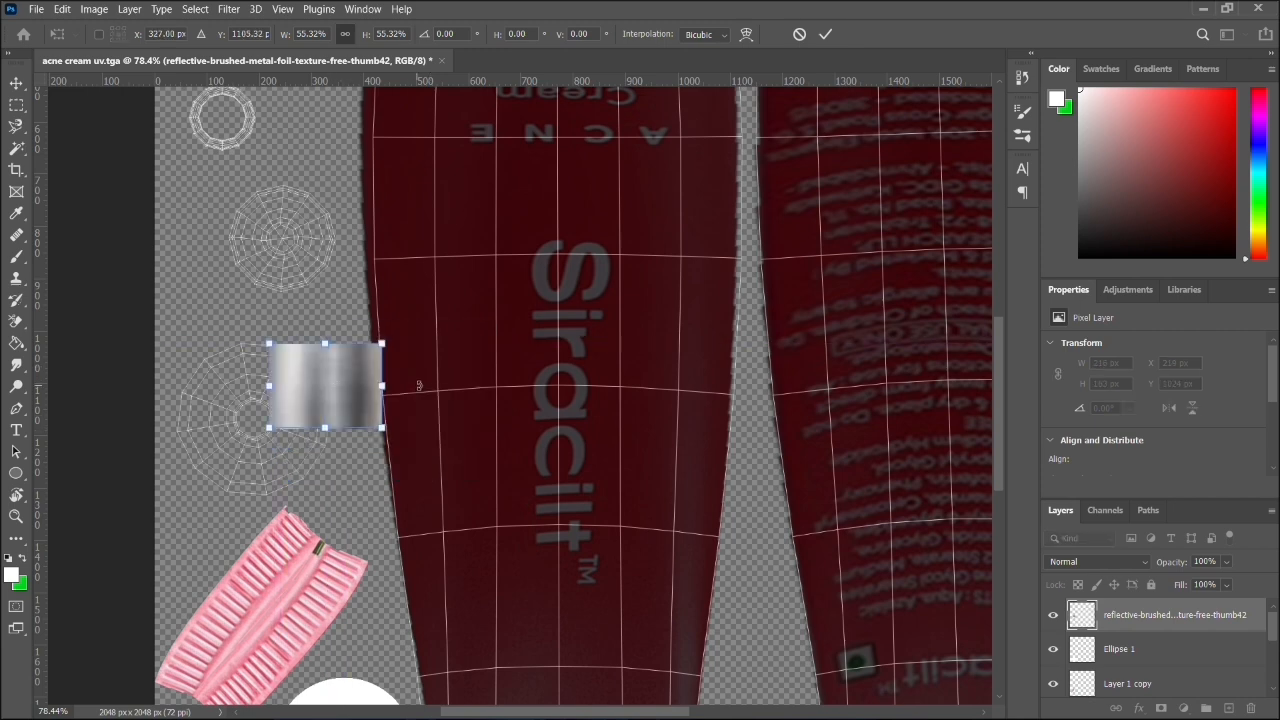
pyautogui.moveTo(401, 342); pyautogui.dragTo(398, 370)
pyautogui.moveTo(323, 387); pyautogui.dragTo(318, 385)
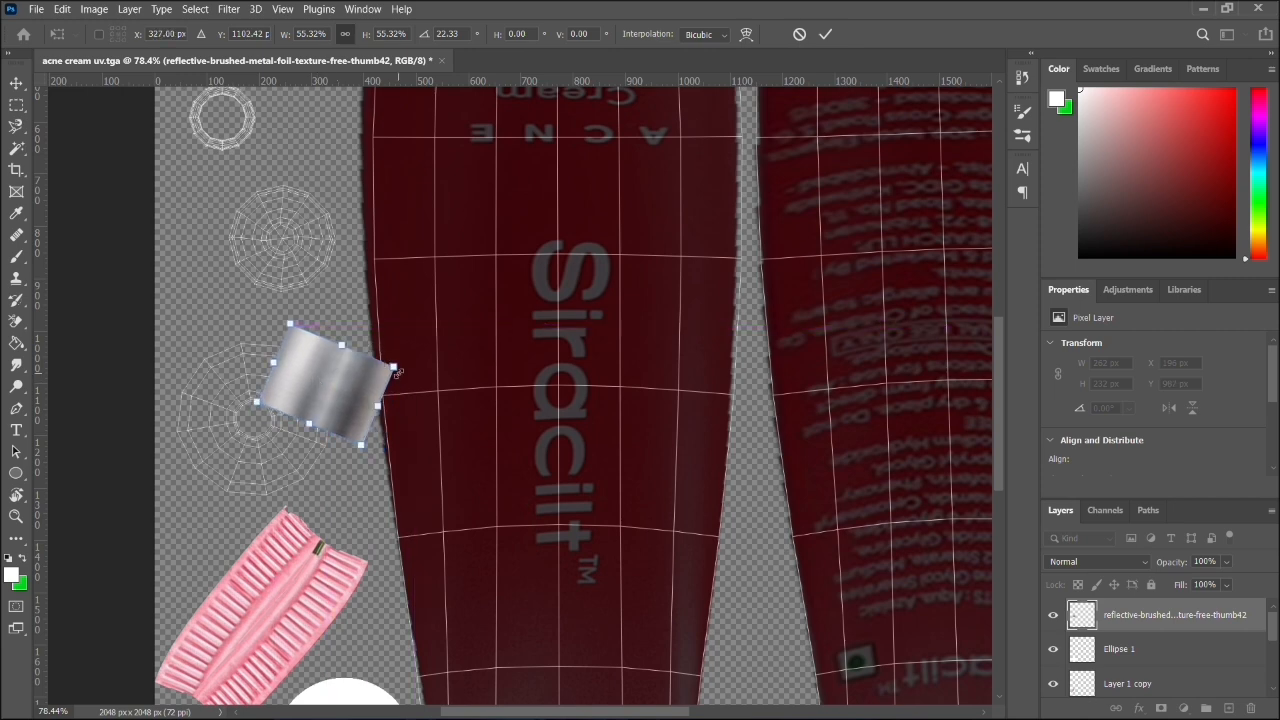
# - Resize the rotated metal patch to about 36.5% width and 56.9% height over the radial shell's upper-right segments
pyautogui.moveTo(394, 367); pyautogui.dragTo(314, 374)
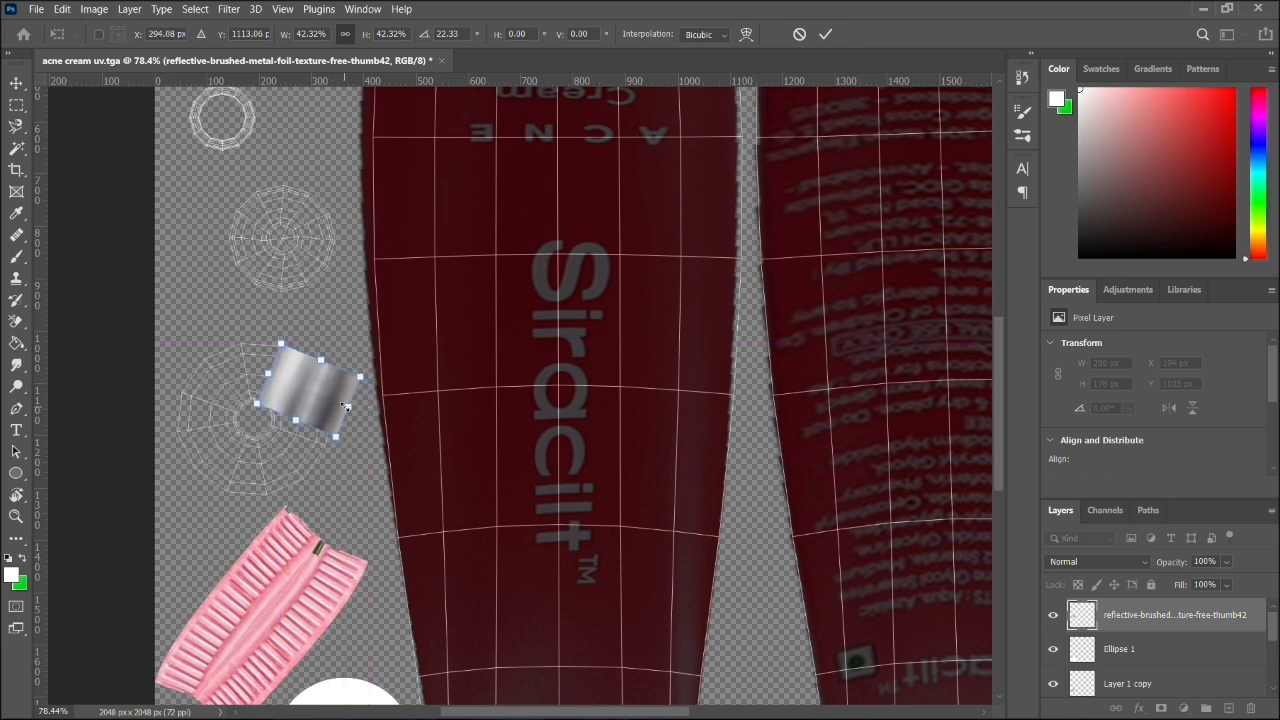
pyautogui.moveTo(346, 406); pyautogui.dragTo(333, 325)
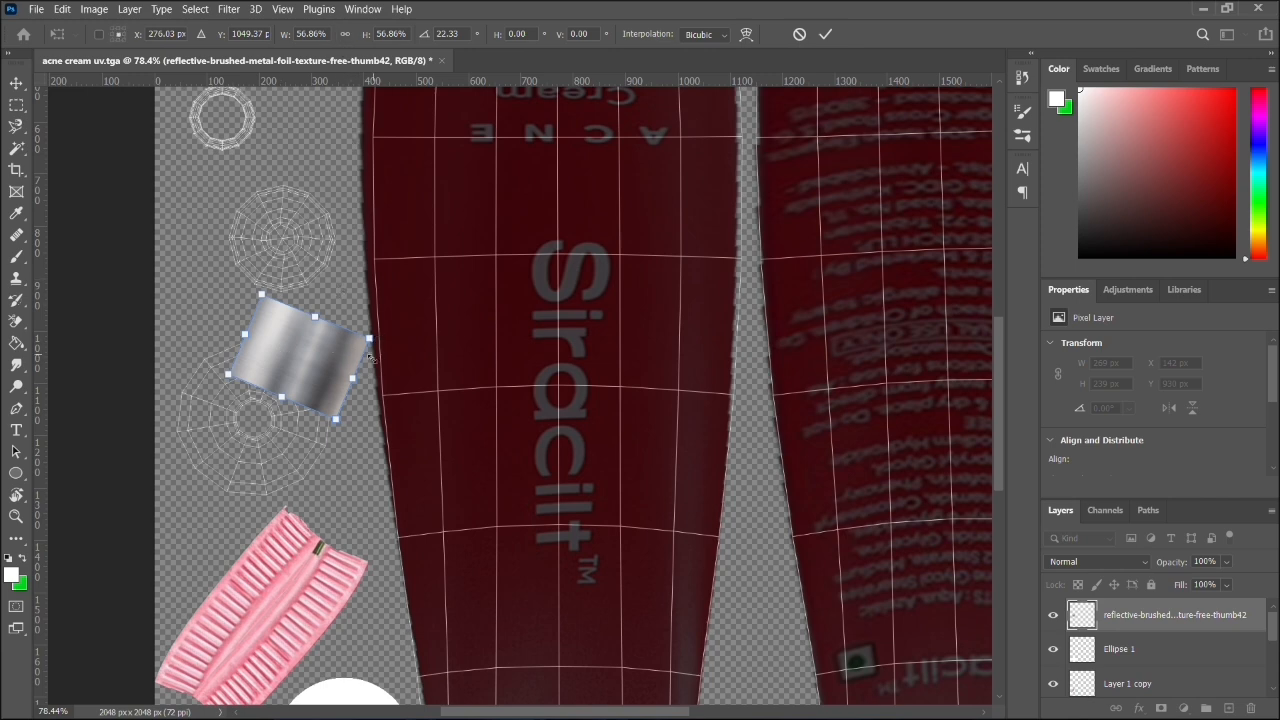
pyautogui.moveTo(352, 379); pyautogui.dragTo(314, 364)
pyautogui.moveTo(280, 315); pyautogui.dragTo(316, 356)
pyautogui.scroll(5, 316, 356)
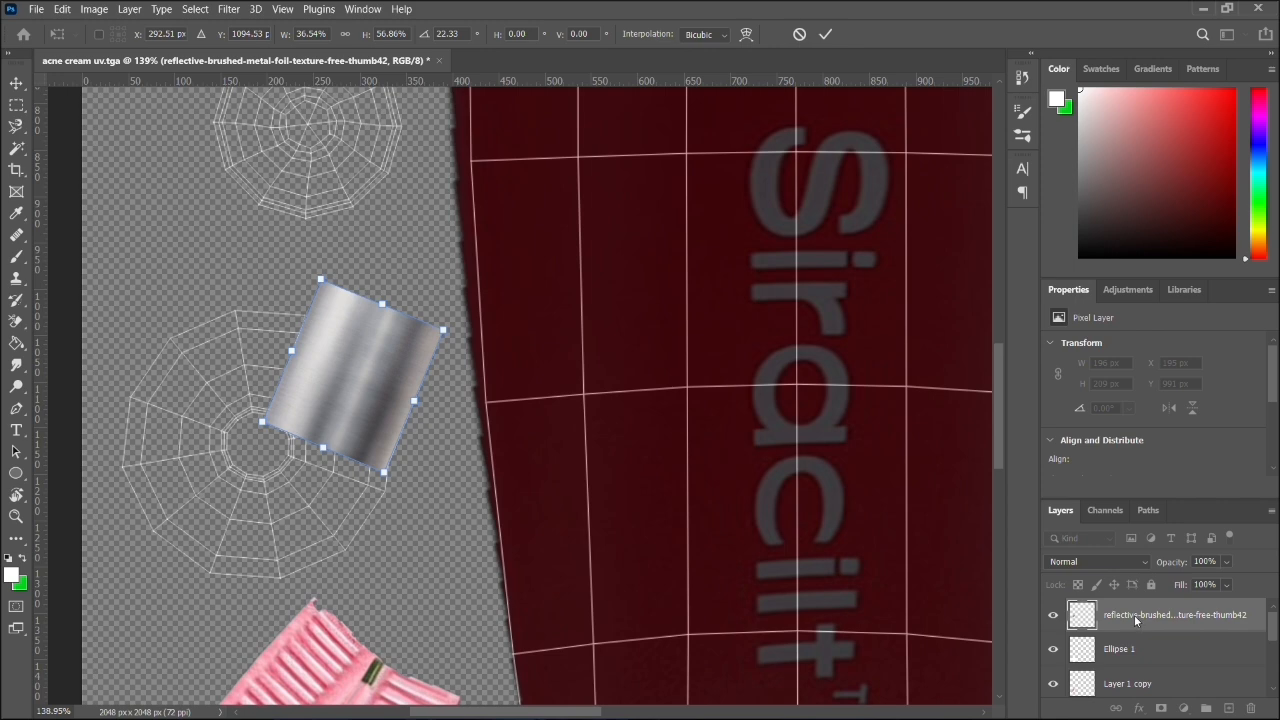
# - Commit the transform and move the reflective-brushed metal layer directly below Layer 0 in the layer stack
pyautogui.moveTo(1136, 621); pyautogui.dragTo(1162, 646)
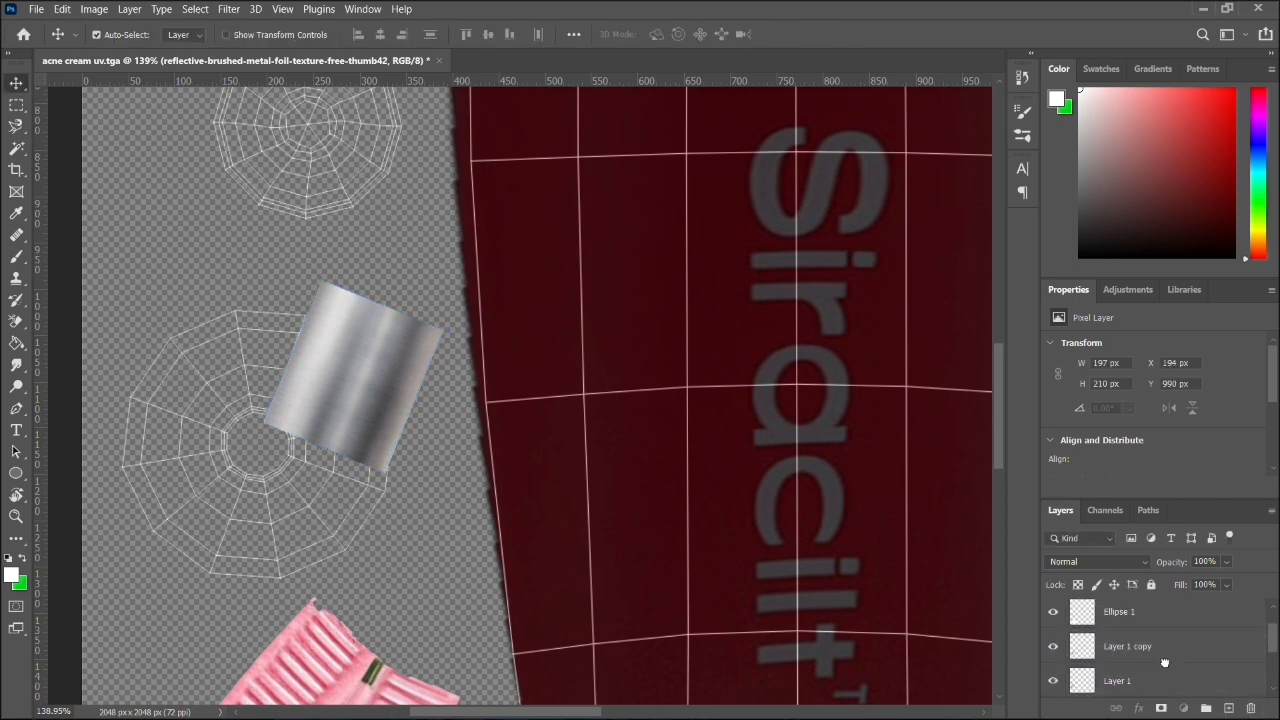
pyautogui.moveTo(1138, 497); pyautogui.dragTo(1110, 236)
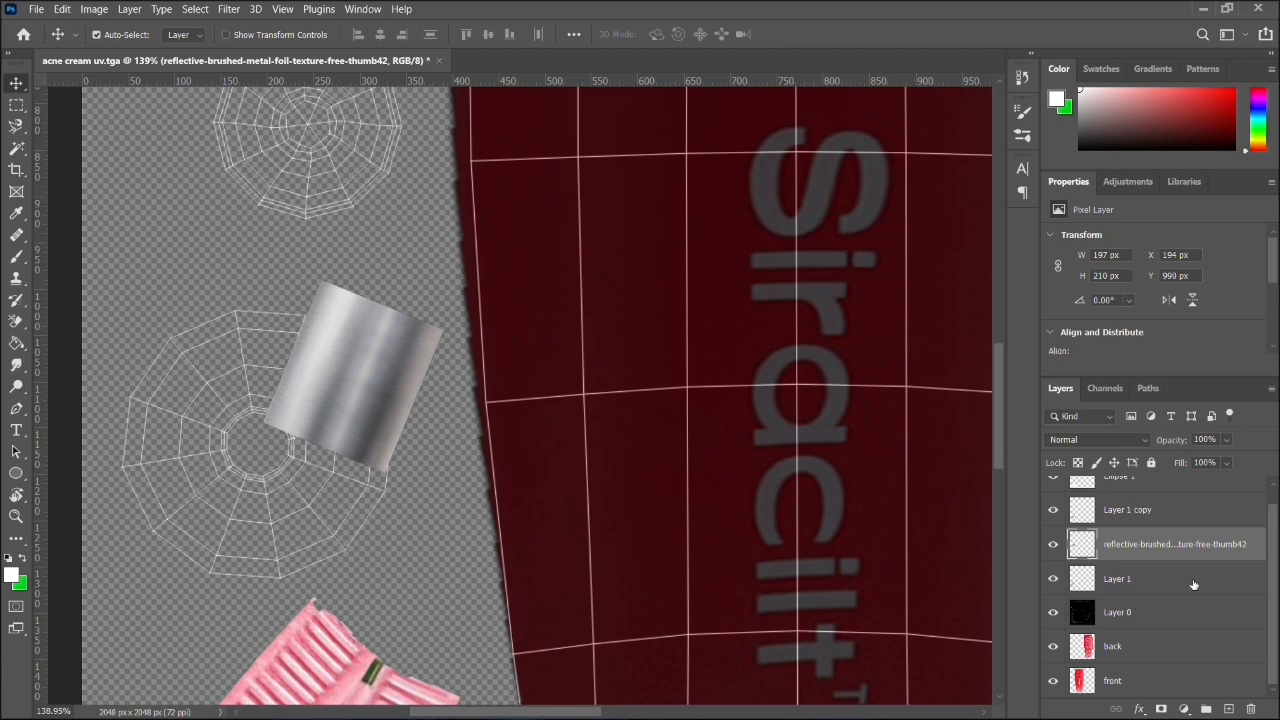
pyautogui.moveTo(1160, 546); pyautogui.dragTo(1160, 628)
# - Lock the UV snapshot layer, Layer 0, and reselect the reflective-brushed metal layer
pyautogui.click(372, 335)
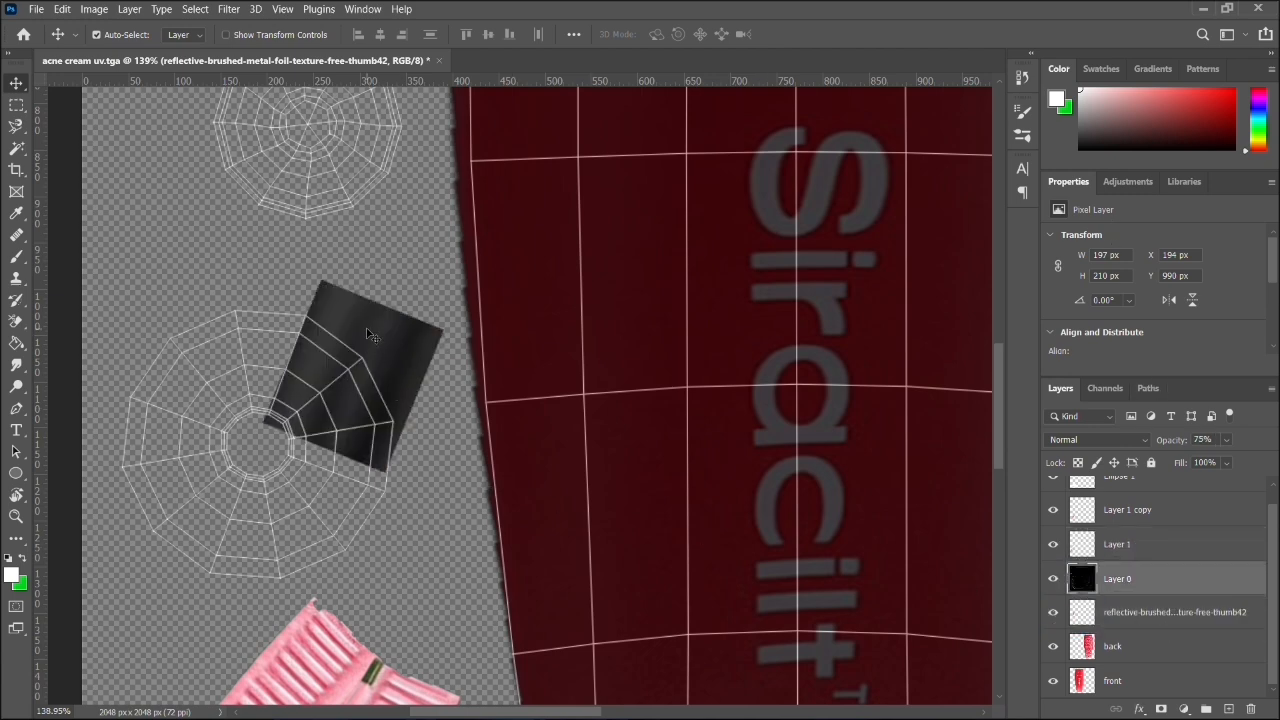
pyautogui.click(1124, 617)
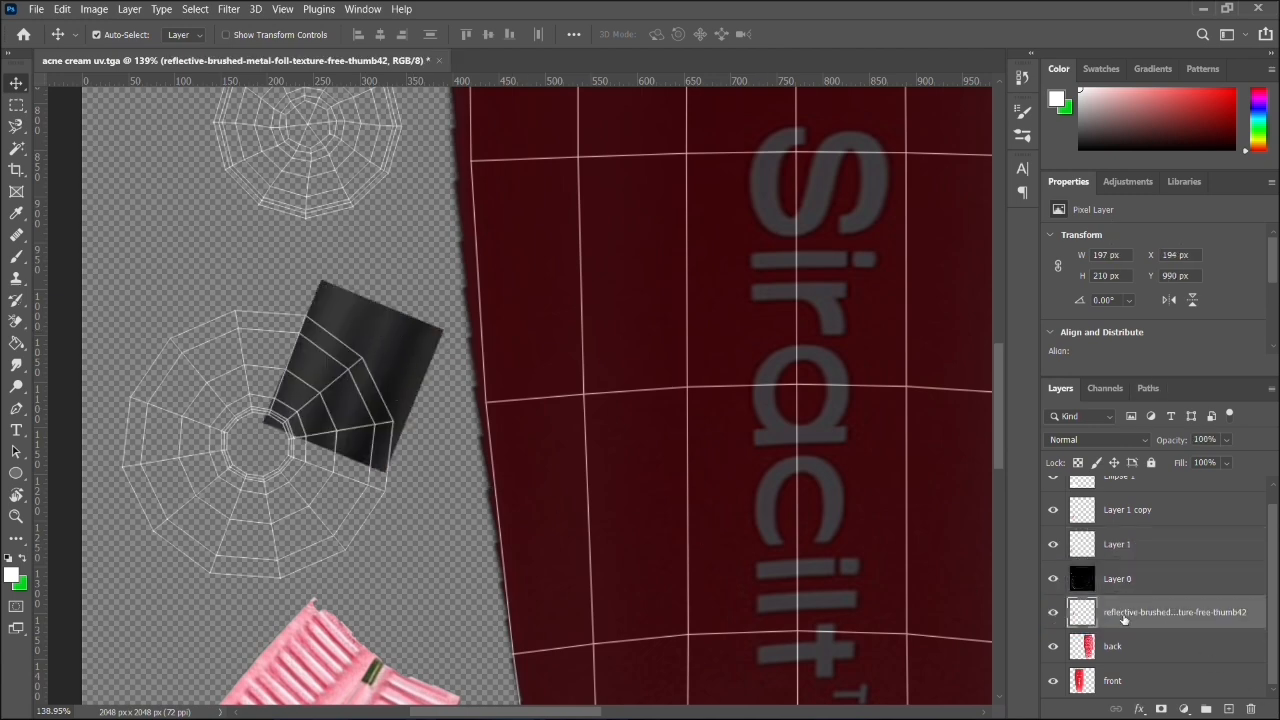
pyautogui.click(1191, 581)
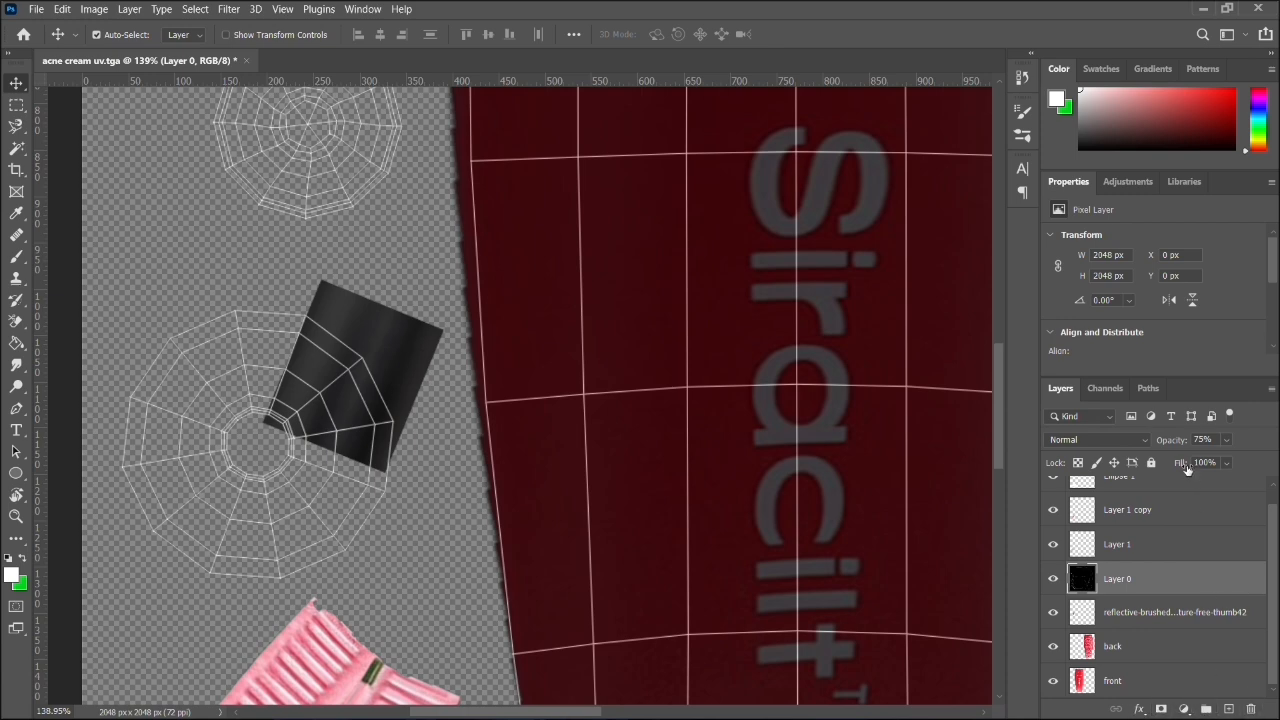
pyautogui.click(1151, 463)
pyautogui.click(1213, 621)
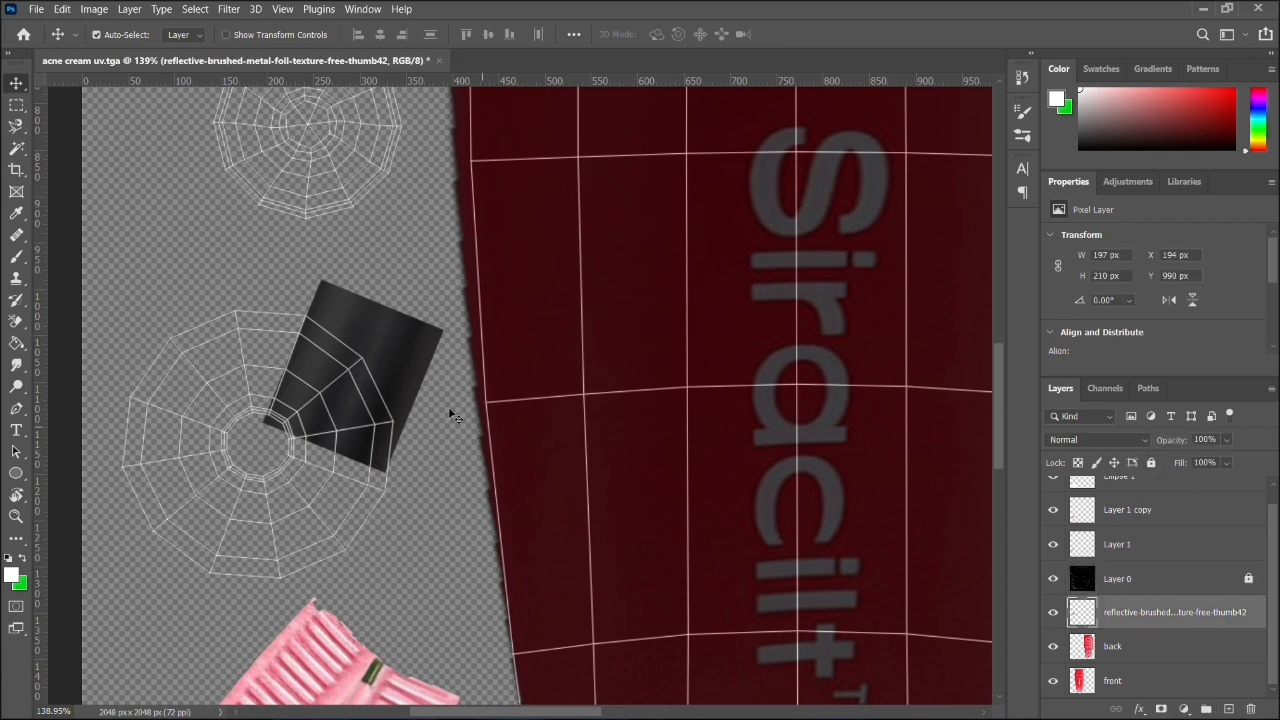
# - Nudge the metal patch inward on the radial shell and resize it to about 88% width and 98% height
pyautogui.moveTo(406, 373); pyautogui.dragTo(402, 388)
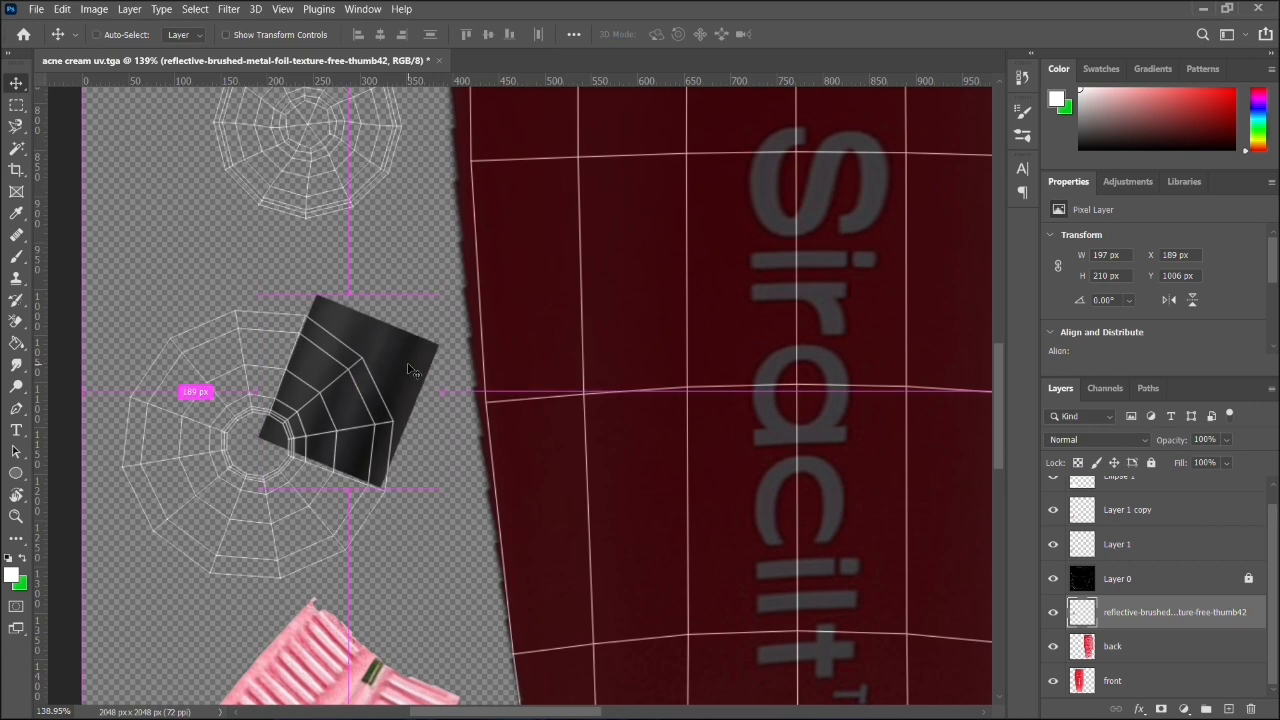
pyautogui.hotkey('ctrl', 't')
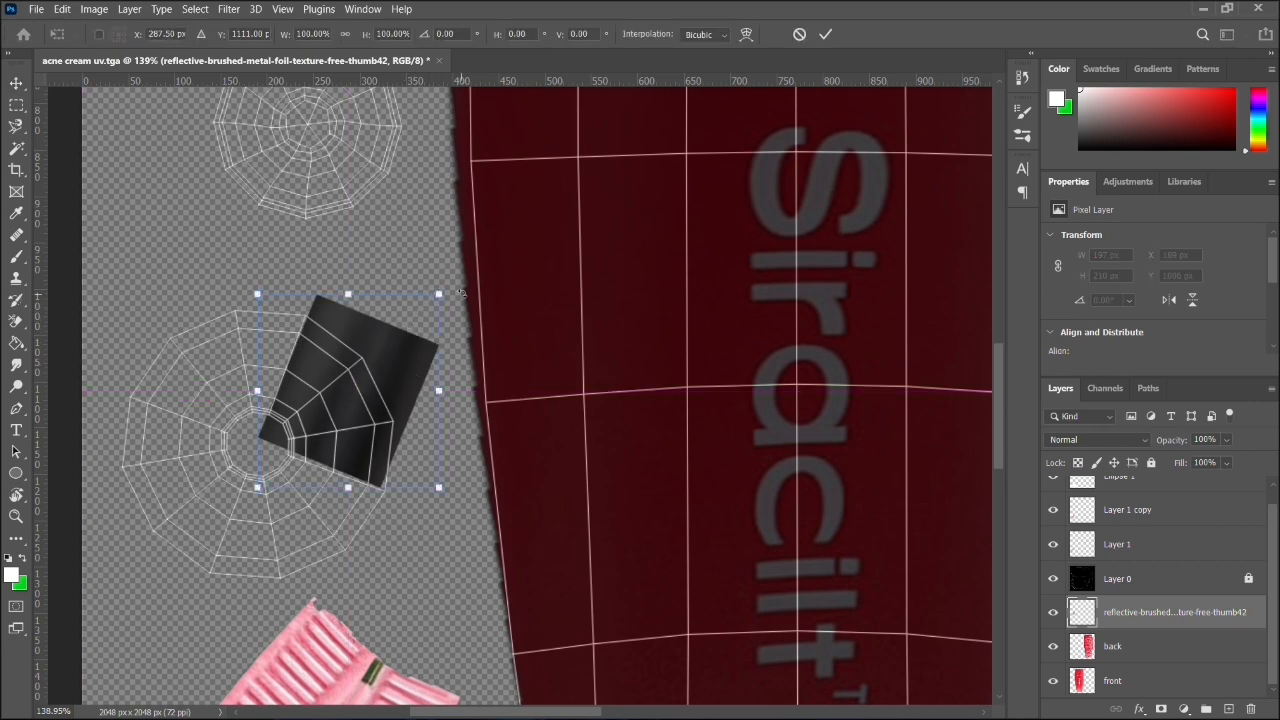
pyautogui.moveTo(446, 286); pyautogui.dragTo(424, 297)
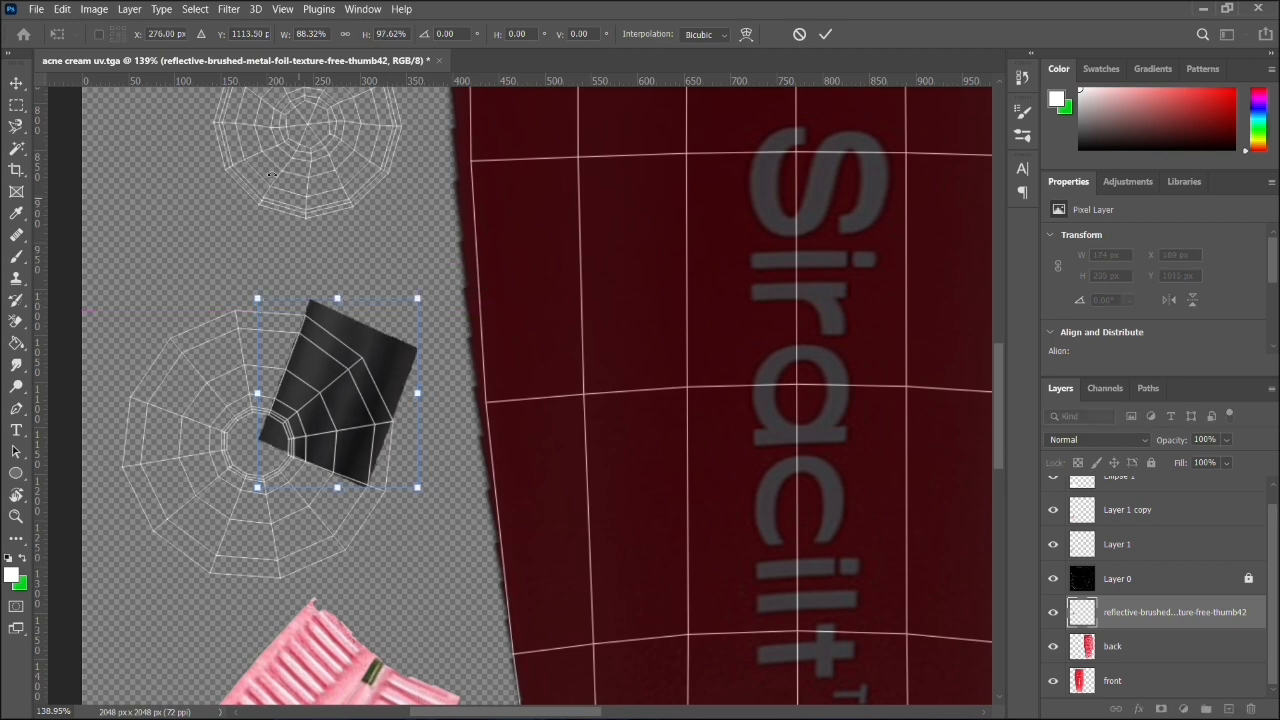
# - Start a Warp transform on the metal patch and pull its lower edge up to the radial shell's inner ring
pyautogui.click(62, 9)
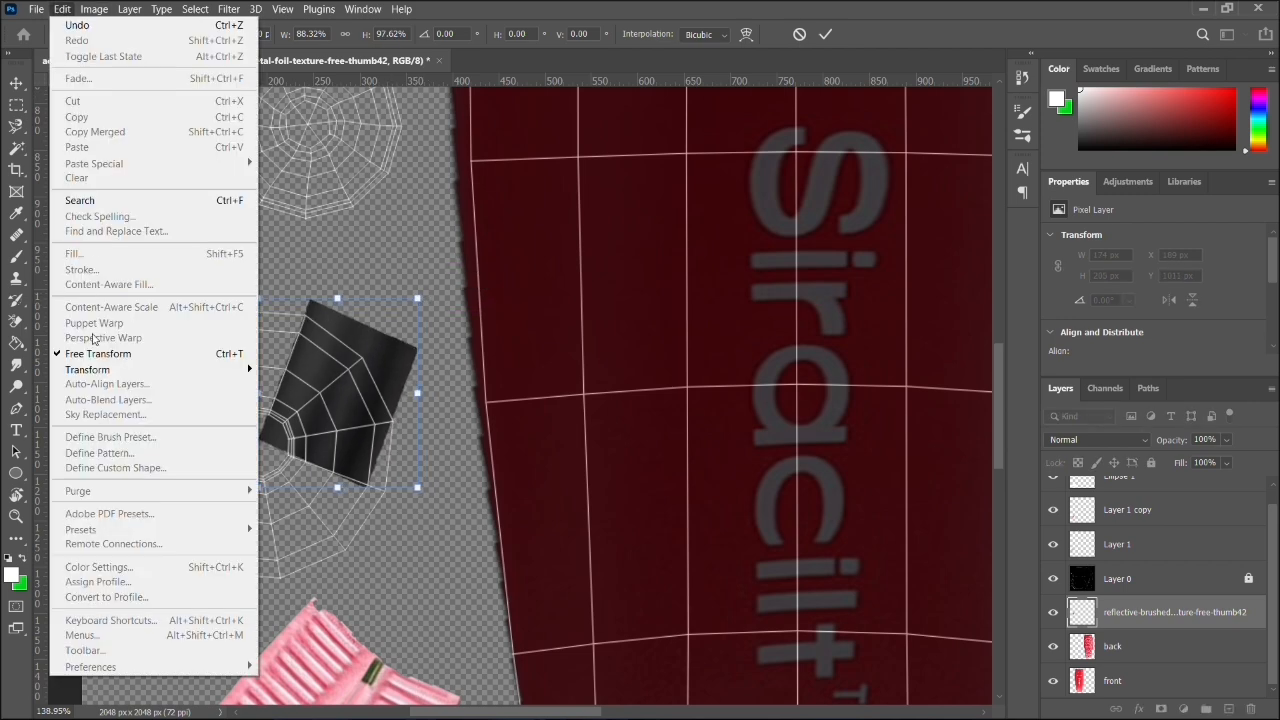
pyautogui.moveTo(97, 372)
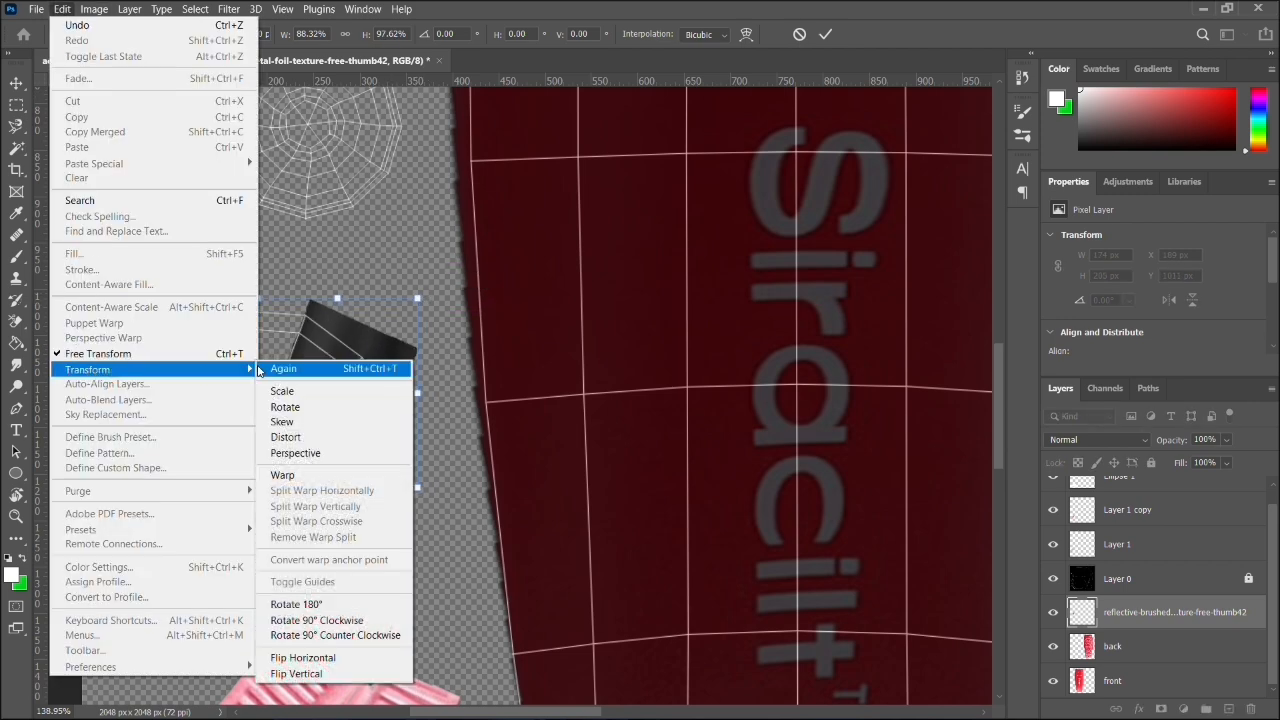
pyautogui.click(300, 475)
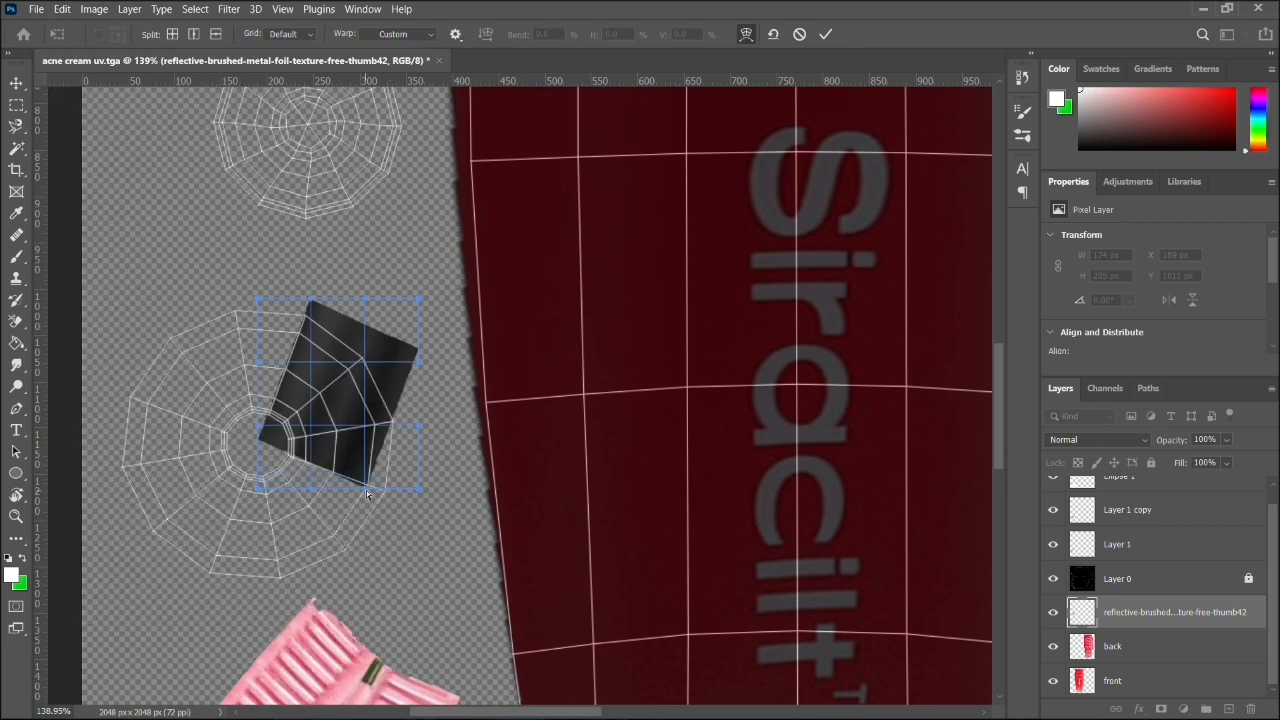
pyautogui.moveTo(366, 492); pyautogui.dragTo(258, 437)
pyautogui.moveTo(257, 427); pyautogui.dragTo(277, 379)
pyautogui.moveTo(258, 485); pyautogui.dragTo(271, 435)
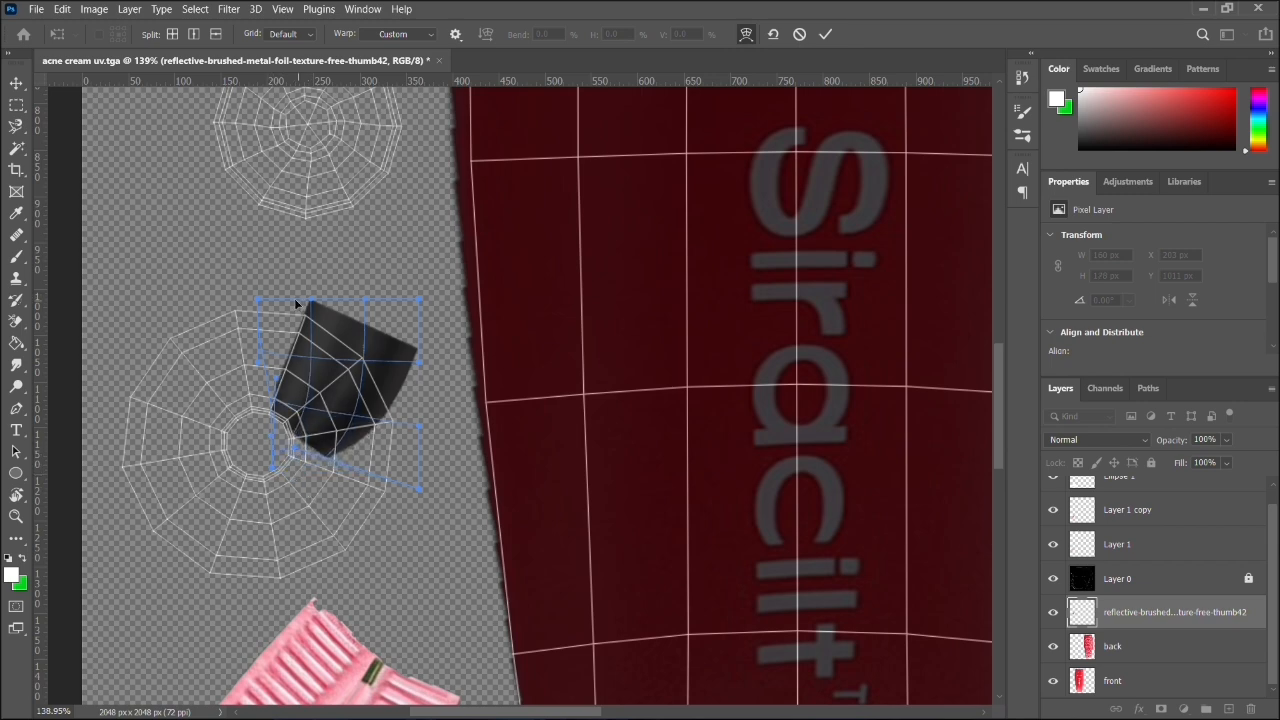
# - Warp the metal patch's upper edge and outer side inward to follow the radial shell's outer segment edge
pyautogui.moveTo(258, 300)
pyautogui.mouseDown()
pyautogui.moveTo(260, 329)
pyautogui.moveTo(260, 310)
pyautogui.mouseUp()
pyautogui.moveTo(368, 300); pyautogui.dragTo(336, 347)
pyautogui.moveTo(408, 300); pyautogui.dragTo(406, 343)
pyautogui.moveTo(421, 430); pyautogui.dragTo(340, 334)
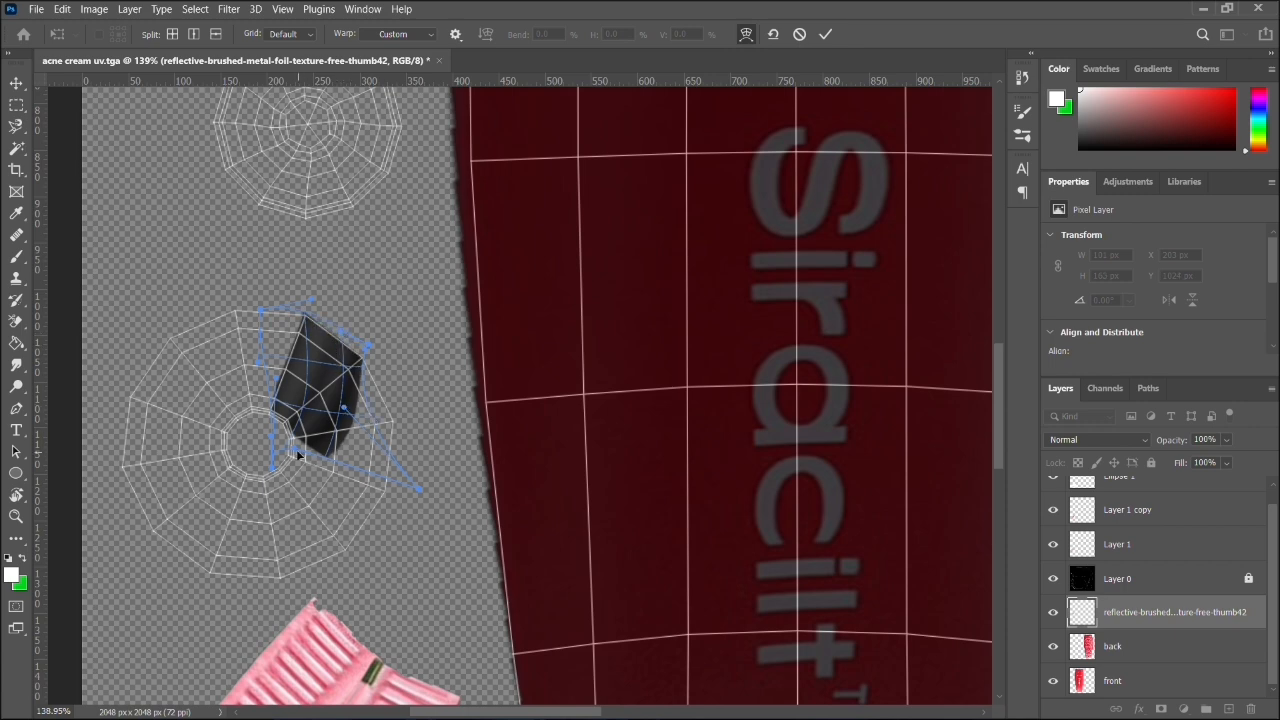
# - Adjust the warp handles along the patch's inner edge and outer side, widening it into the neighbouring segment
pyautogui.moveTo(273, 451)
pyautogui.mouseDown()
pyautogui.moveTo(269, 422)
pyautogui.moveTo(284, 452)
pyautogui.moveTo(237, 399)
pyautogui.moveTo(301, 484)
pyautogui.moveTo(246, 404)
pyautogui.moveTo(268, 399)
pyautogui.moveTo(277, 427)
pyautogui.mouseUp()
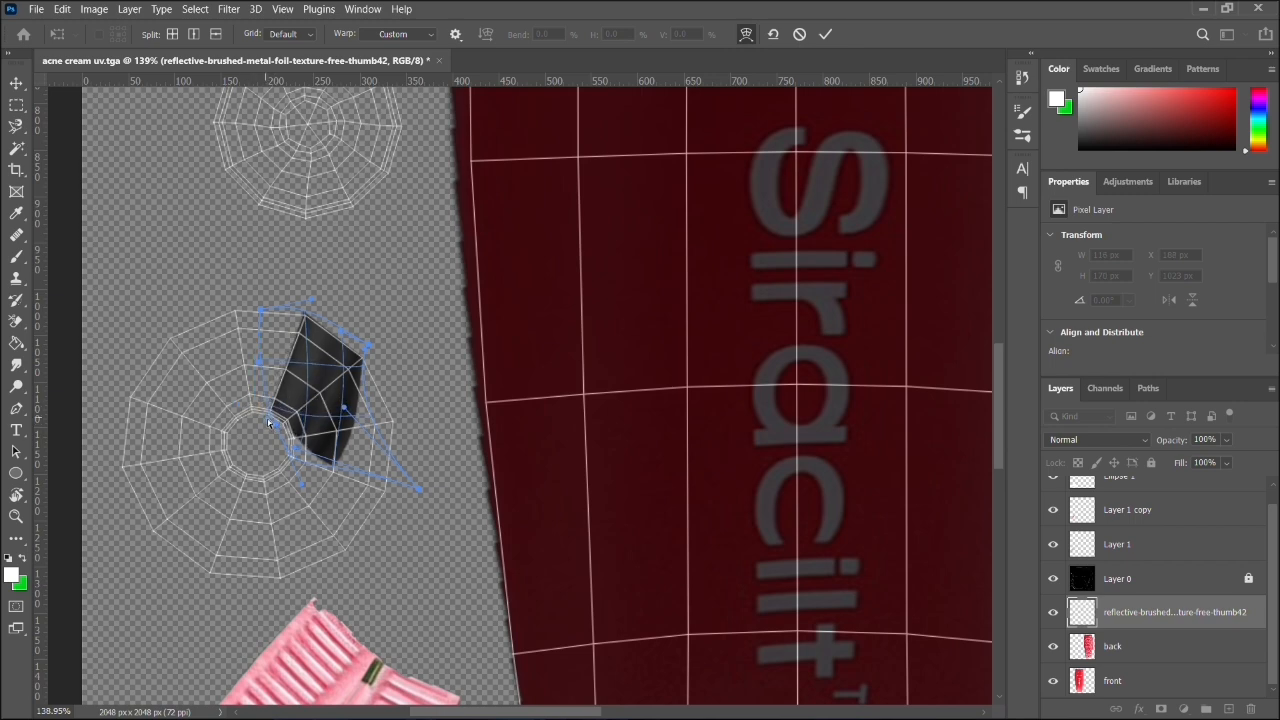
pyautogui.moveTo(297, 486); pyautogui.dragTo(269, 433)
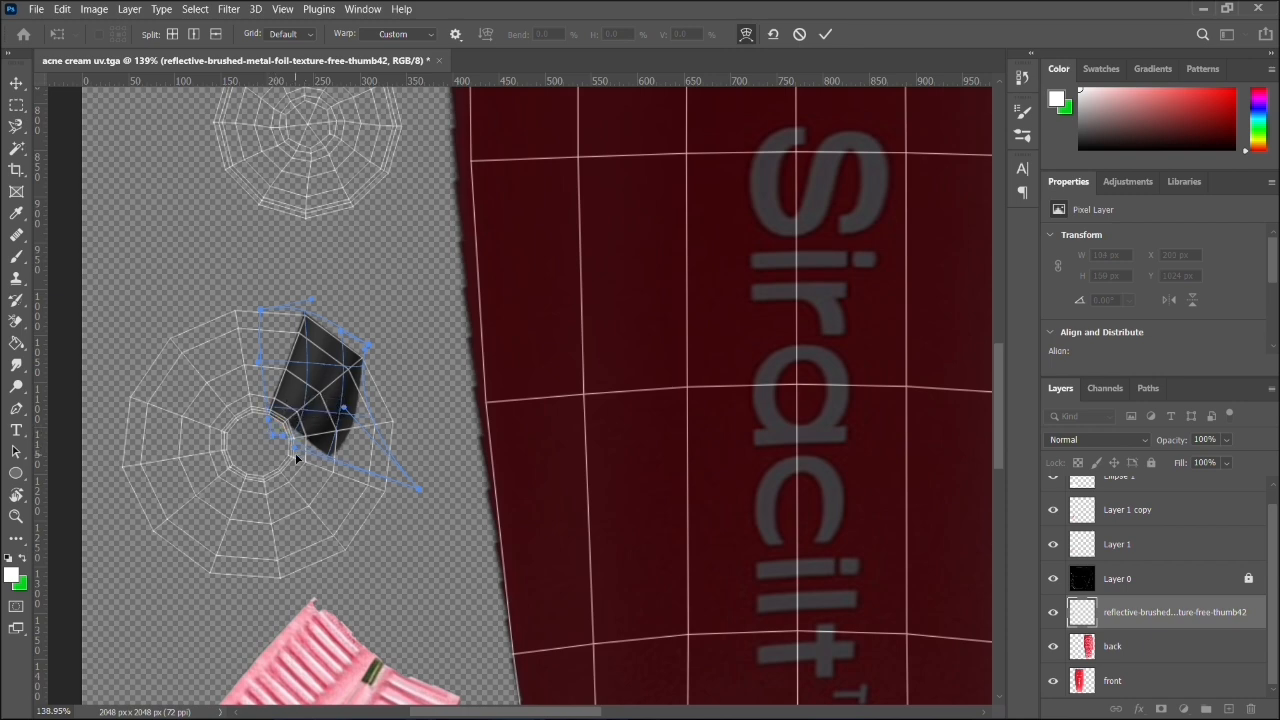
pyautogui.moveTo(409, 477); pyautogui.dragTo(354, 438)
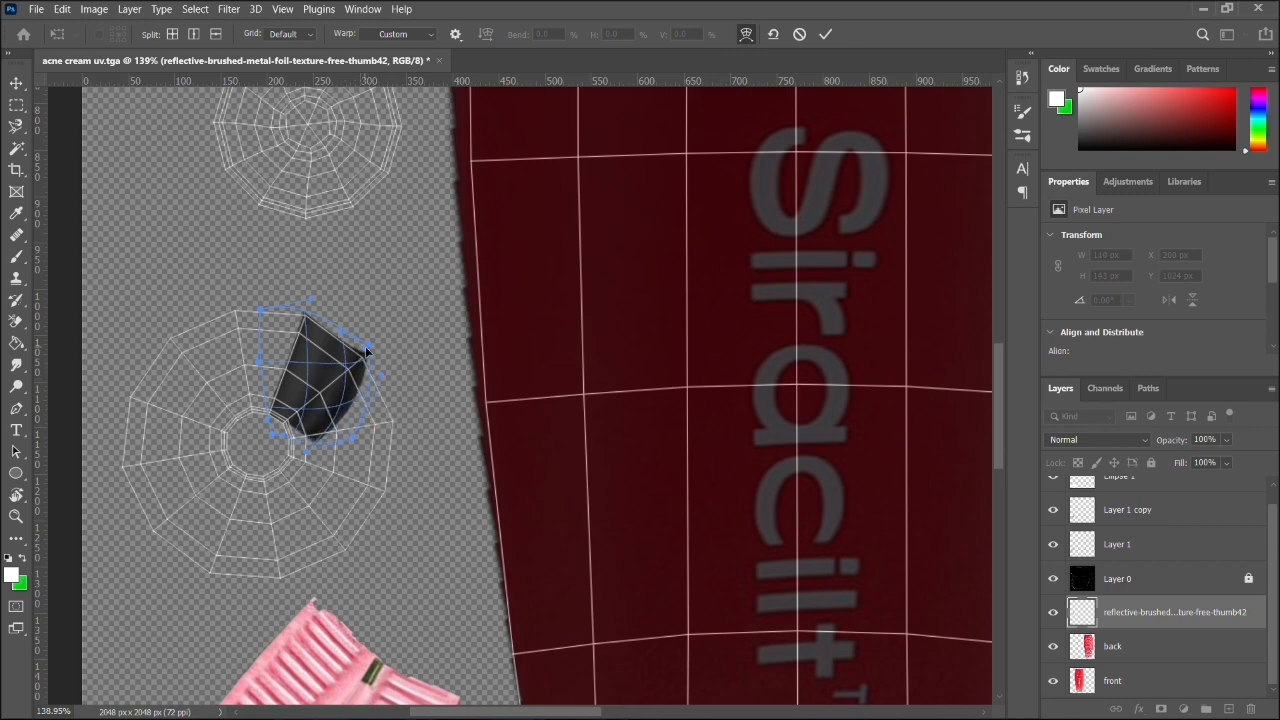
pyautogui.moveTo(368, 349); pyautogui.dragTo(373, 355)
pyautogui.scroll(2, 406, 388)
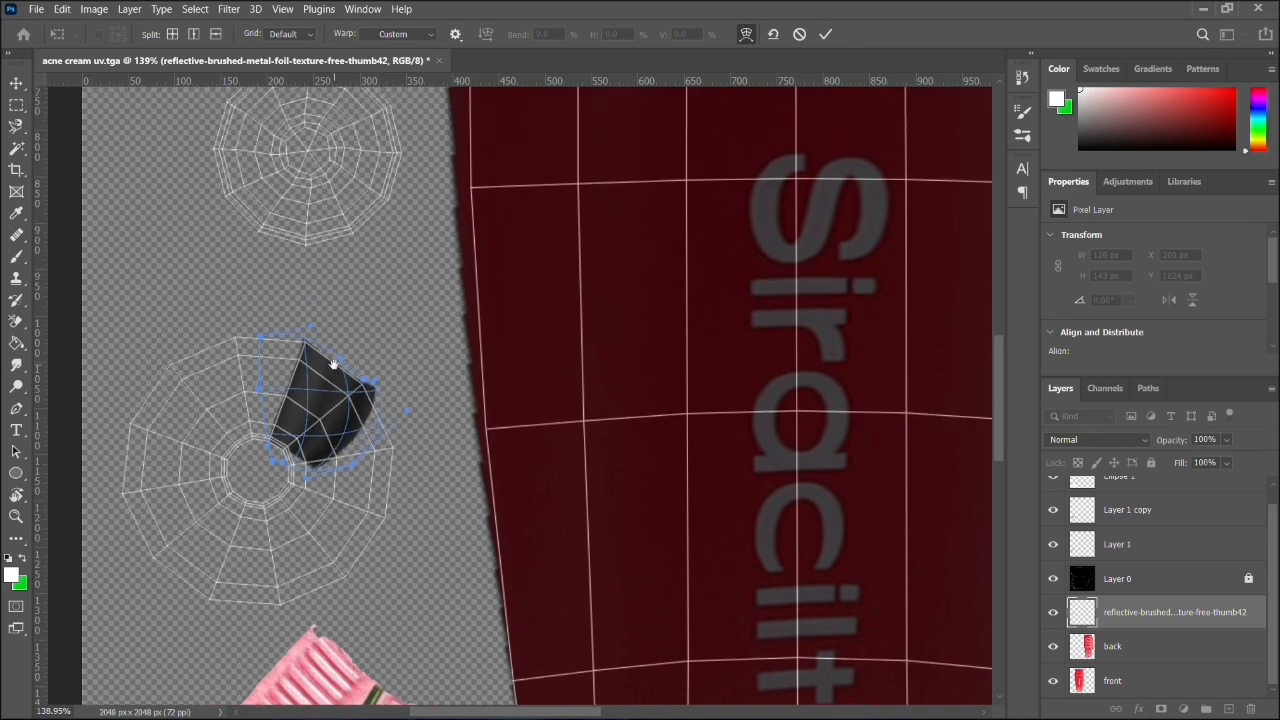
pyautogui.scroll(3, 347, 470)
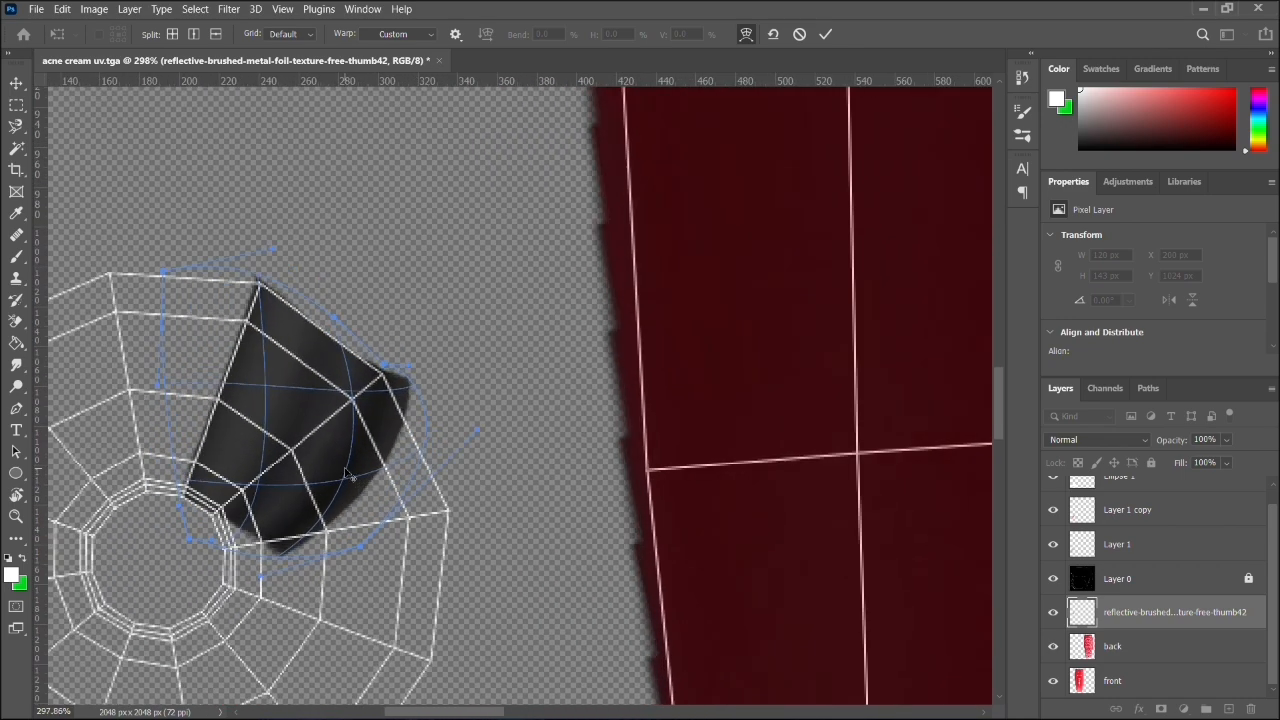
# - Refine the metal patch's inner warp edge so it follows the radial shell's inner ring
pyautogui.moveTo(513, 445); pyautogui.dragTo(698, 400)
pyautogui.moveTo(595, 321); pyautogui.dragTo(527, 280)
pyautogui.moveTo(630, 343); pyautogui.dragTo(370, 461)
pyautogui.moveTo(472, 507); pyautogui.dragTo(384, 470)
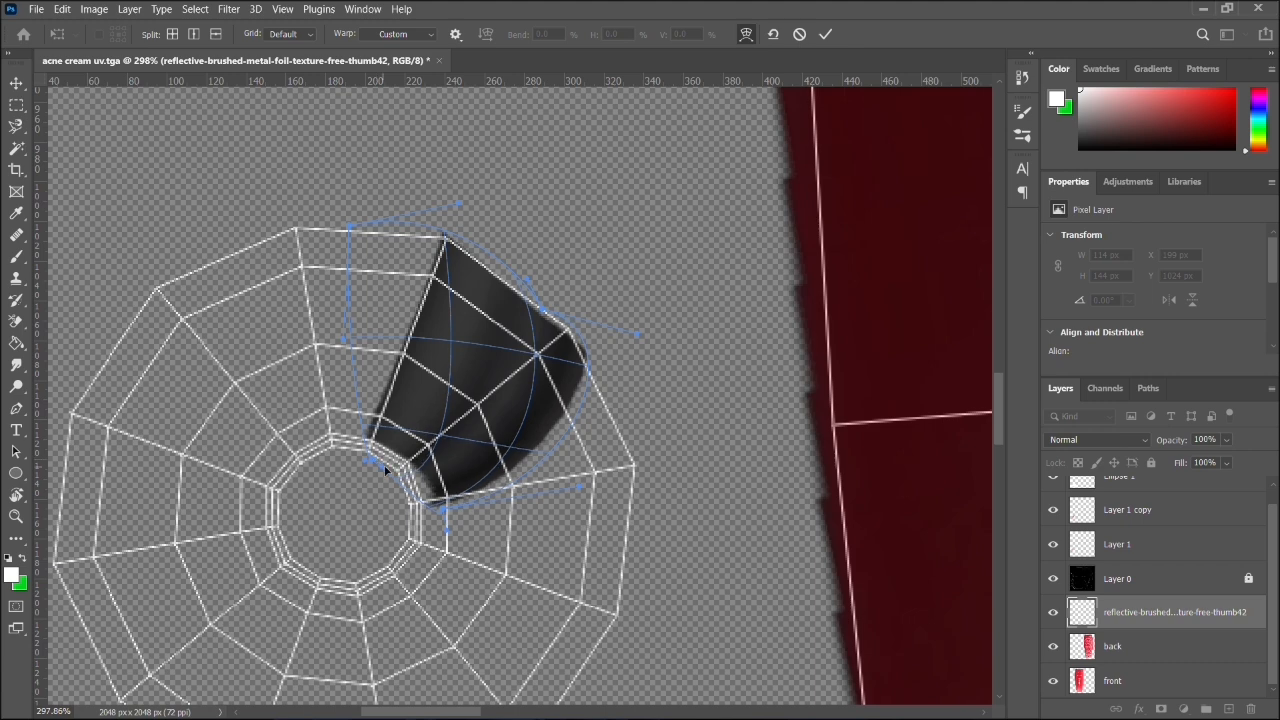
pyautogui.moveTo(443, 511); pyautogui.dragTo(393, 507)
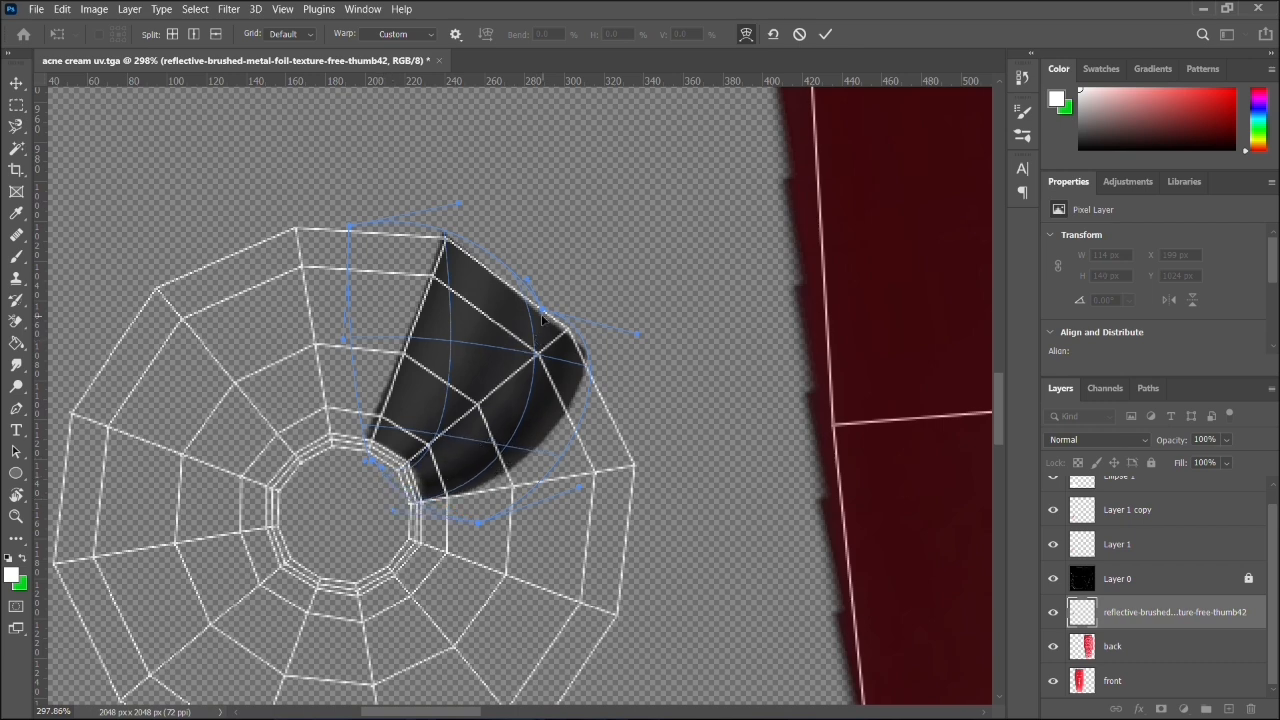
# - Pull the warped metal patch's outer corner and edge out to the radial shell's outer rim across two segments and apply the warp
pyautogui.moveTo(543, 318); pyautogui.dragTo(677, 552)
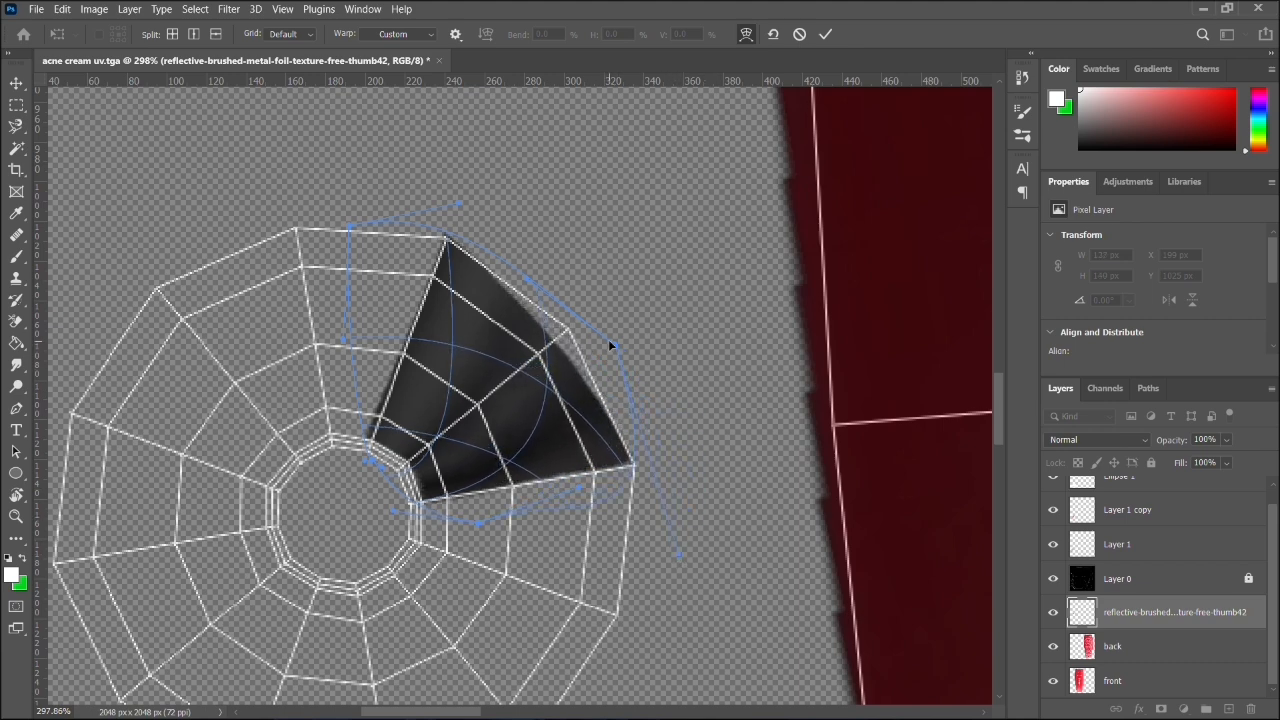
pyautogui.moveTo(528, 283); pyautogui.dragTo(623, 289)
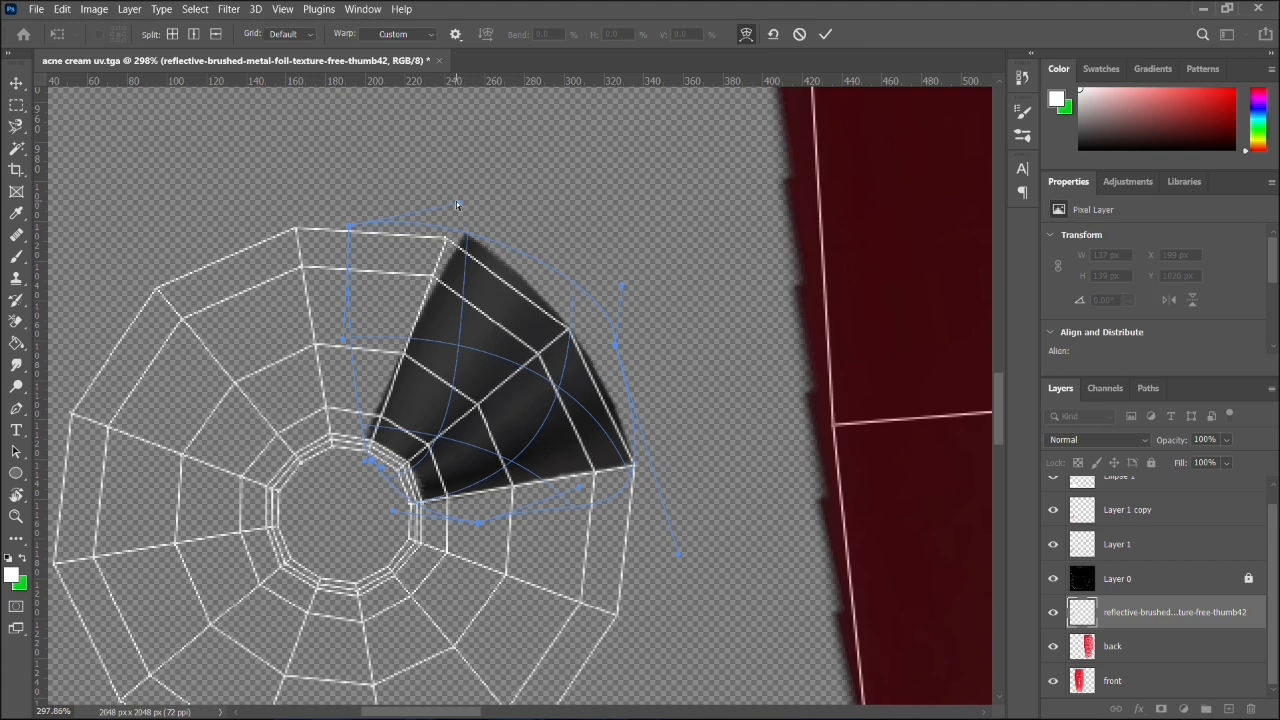
pyautogui.moveTo(456, 204); pyautogui.dragTo(417, 212)
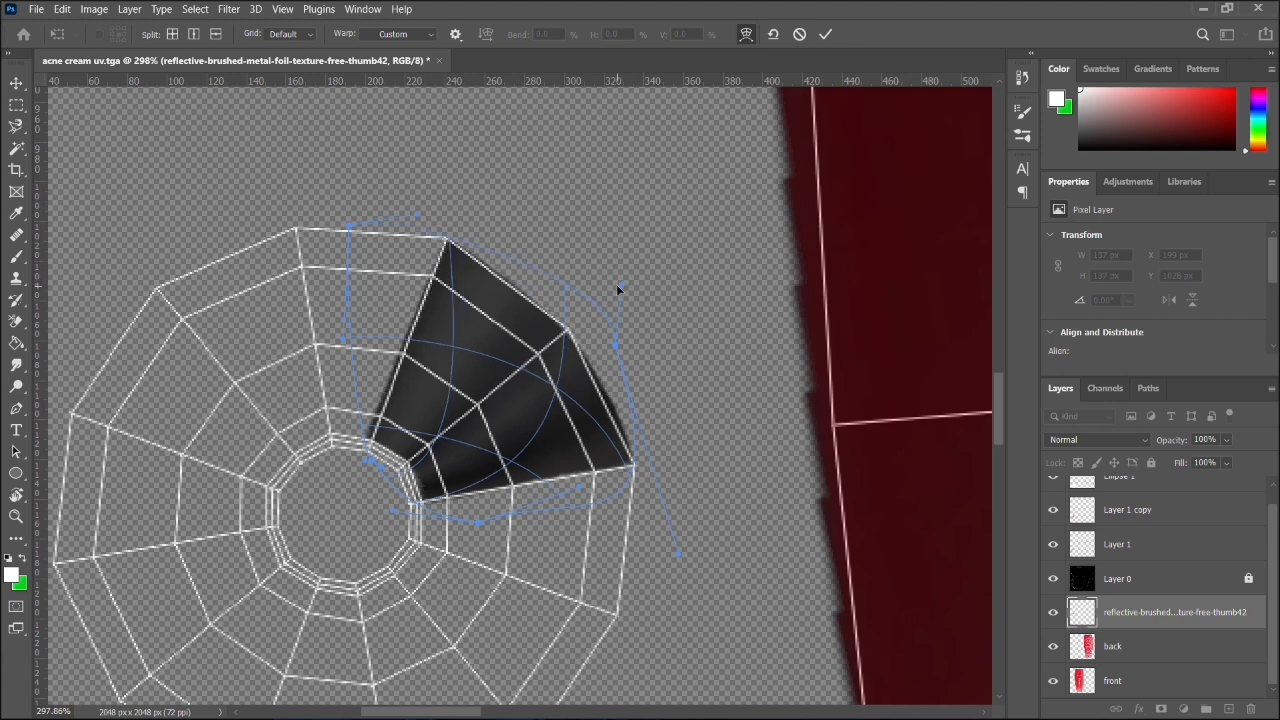
pyautogui.moveTo(617, 289); pyautogui.dragTo(641, 271)
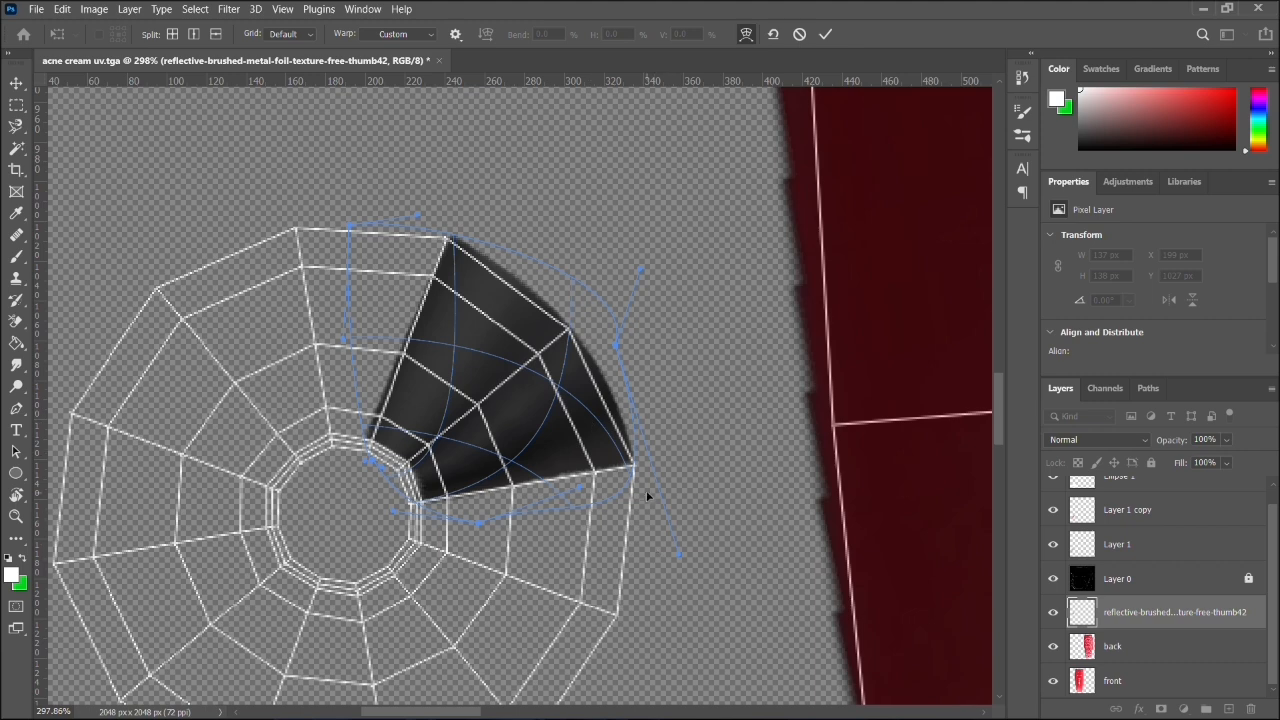
pyautogui.moveTo(569, 489)
pyautogui.mouseDown()
pyautogui.moveTo(587, 510)
pyautogui.moveTo(573, 491)
pyautogui.mouseUp()
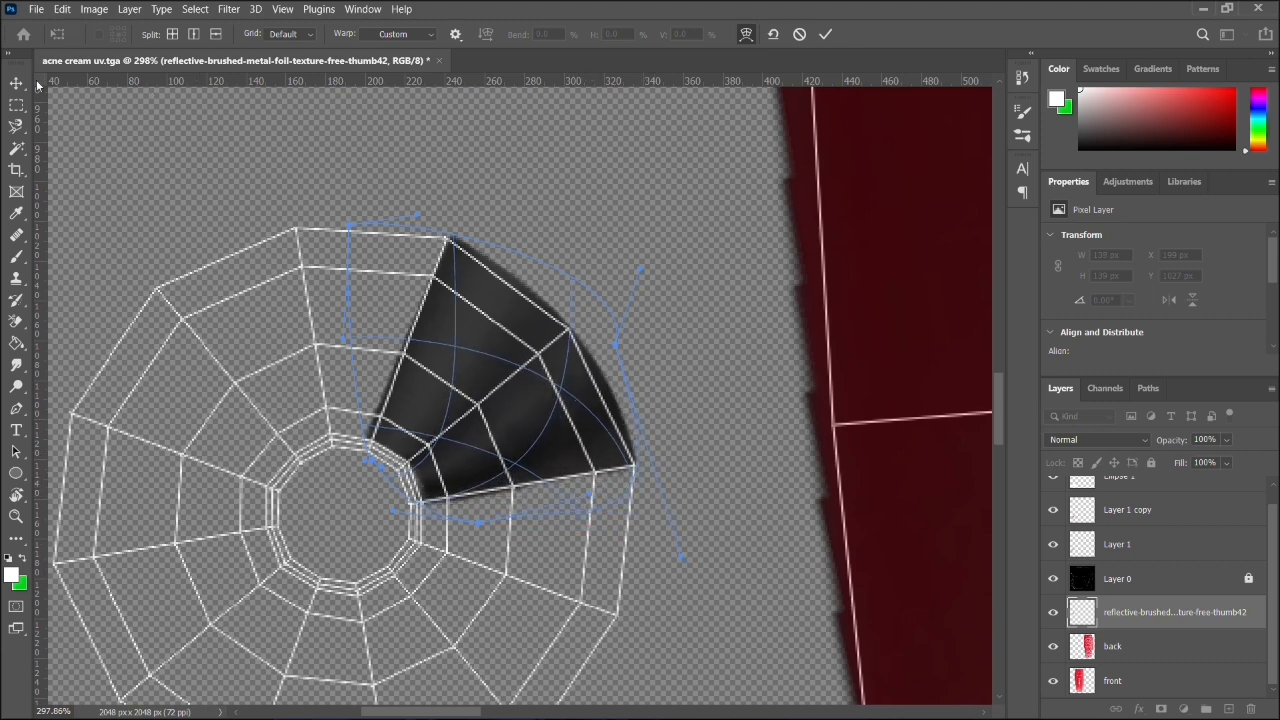
pyautogui.press('Return')
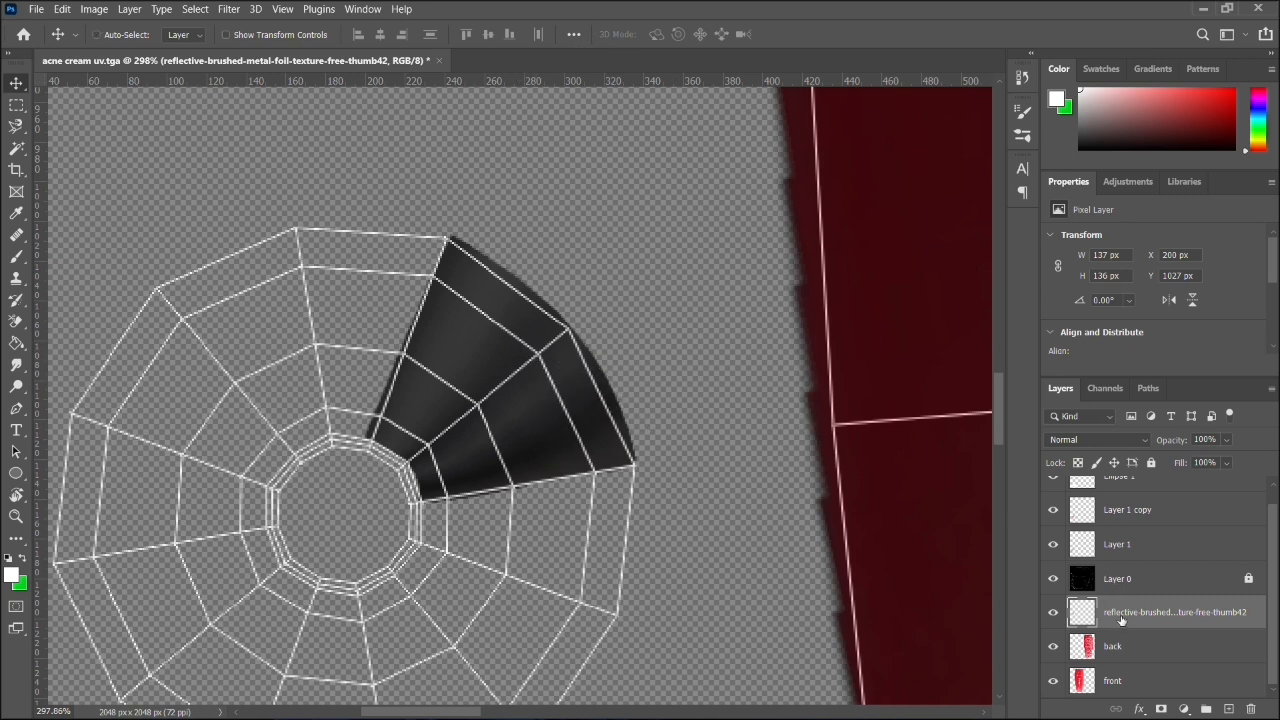
# - Duplicate the metal wedge layer, rotate the copy by about 59°, and fit it over the next two segments clockwise
pyautogui.hotkey('ctrl', 'j')
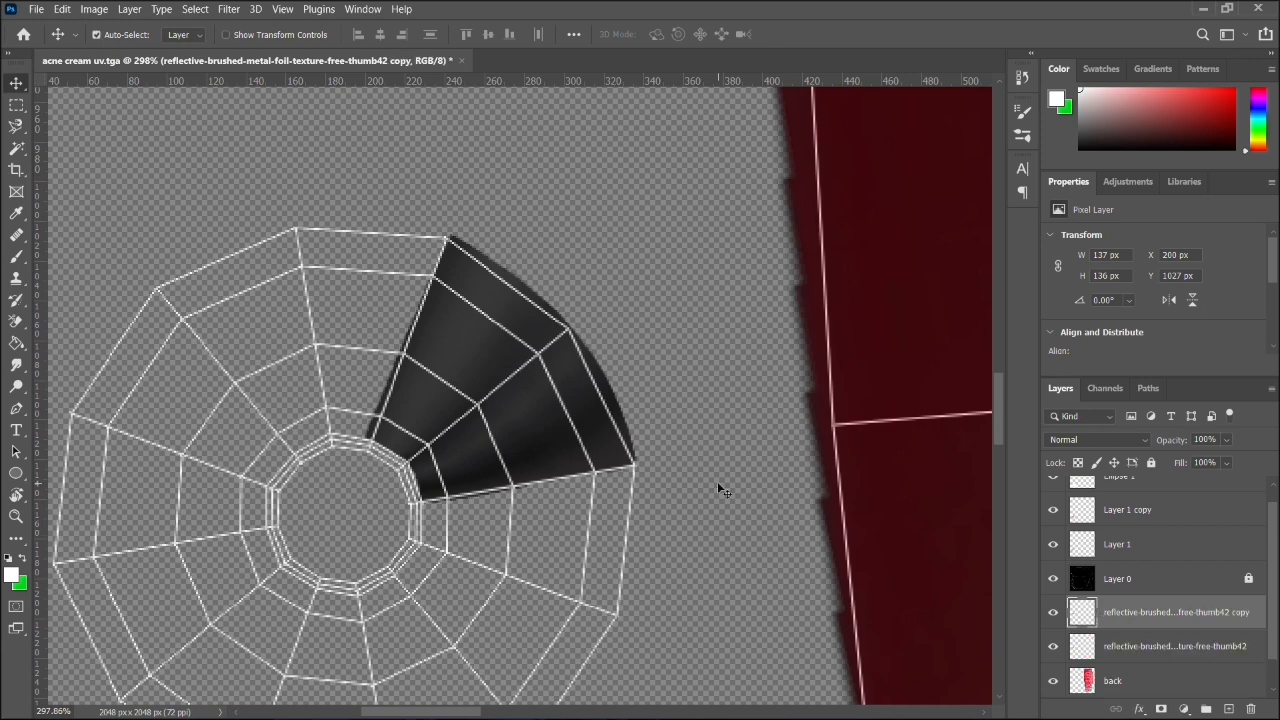
pyautogui.press('ctrl')
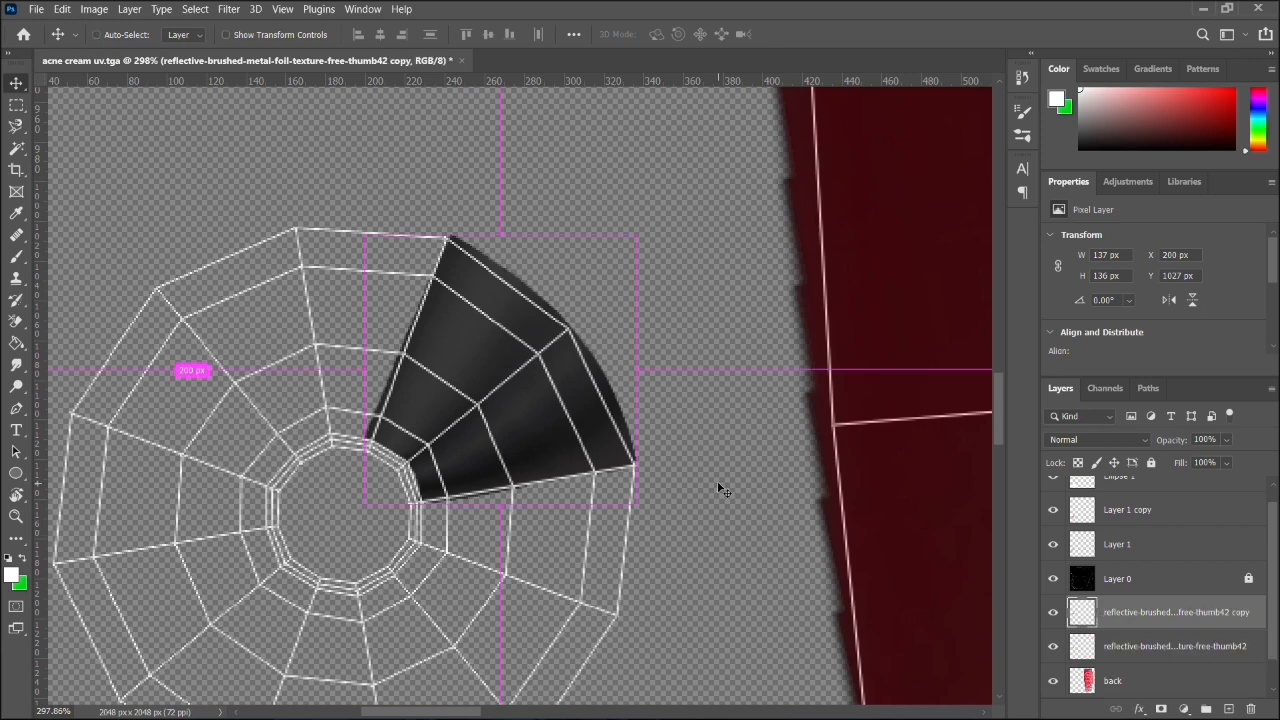
pyautogui.hotkey('ctrl', 't')
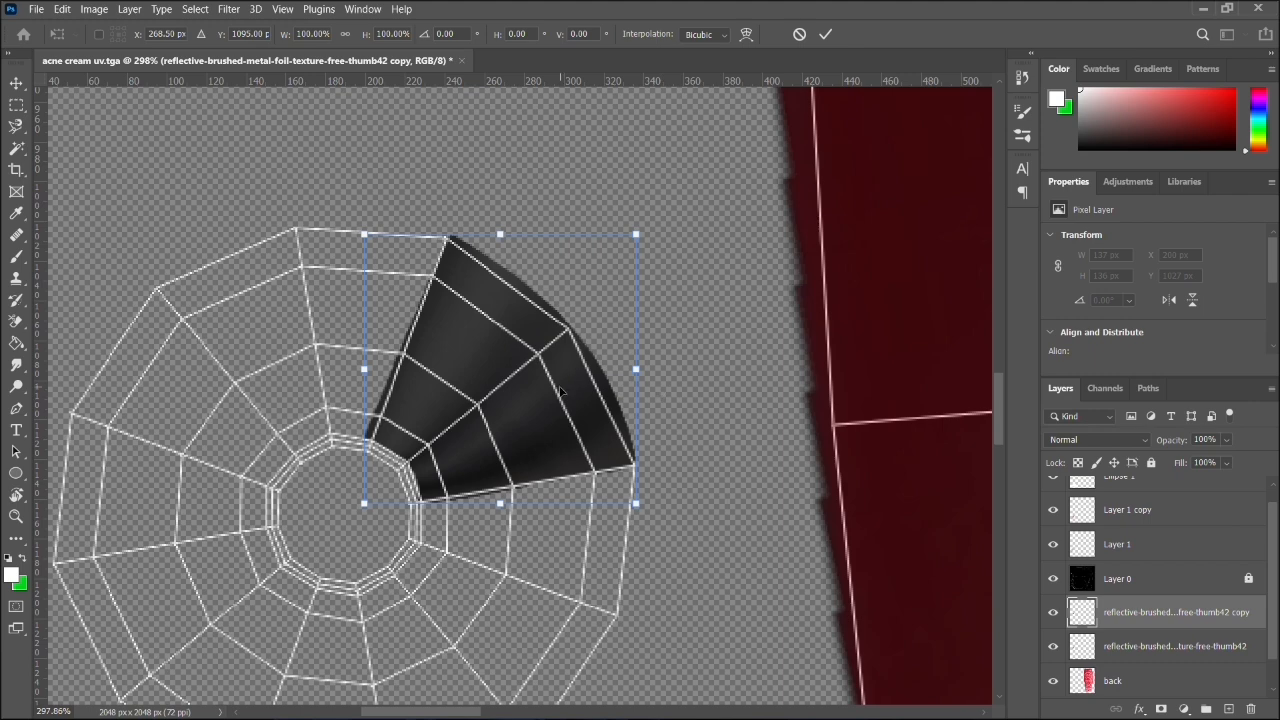
pyautogui.moveTo(565, 396); pyautogui.dragTo(622, 504)
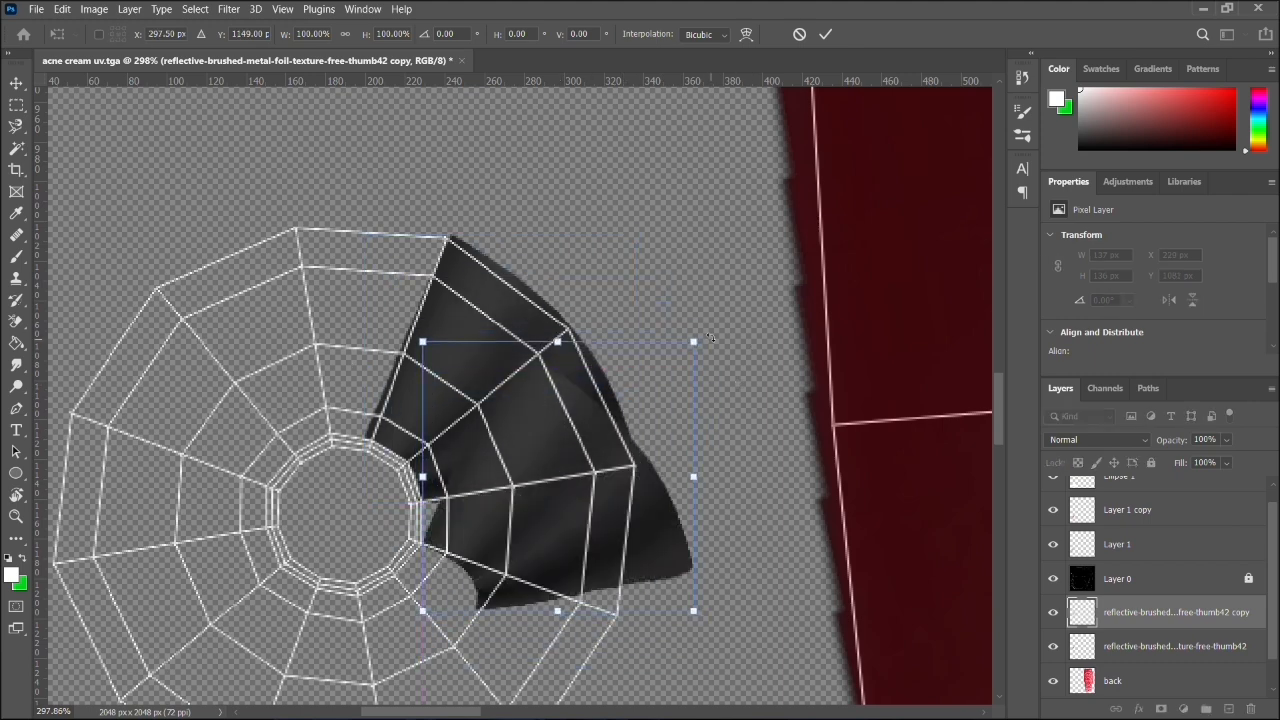
pyautogui.moveTo(708, 338); pyautogui.dragTo(765, 460)
pyautogui.moveTo(618, 456); pyautogui.dragTo(626, 541)
pyautogui.moveTo(768, 504); pyautogui.dragTo(776, 556)
pyautogui.moveTo(612, 539); pyautogui.dragTo(580, 579)
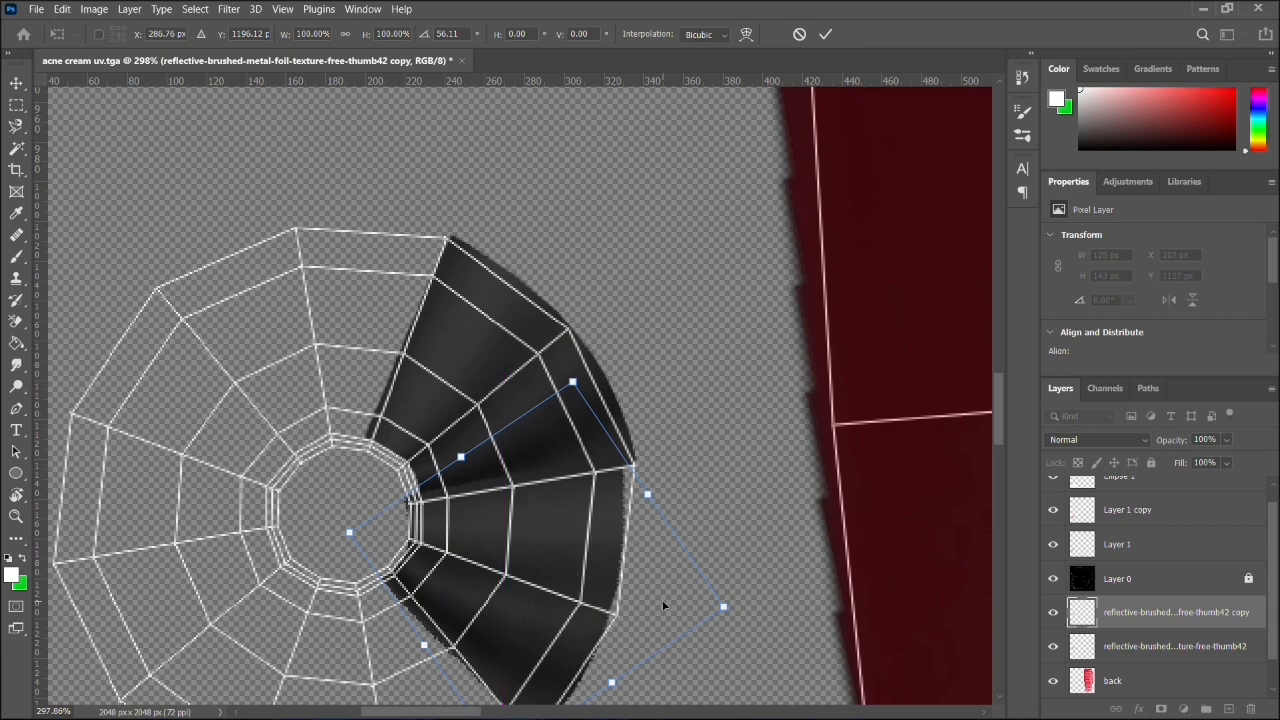
pyautogui.moveTo(461, 353); pyautogui.dragTo(480, 368)
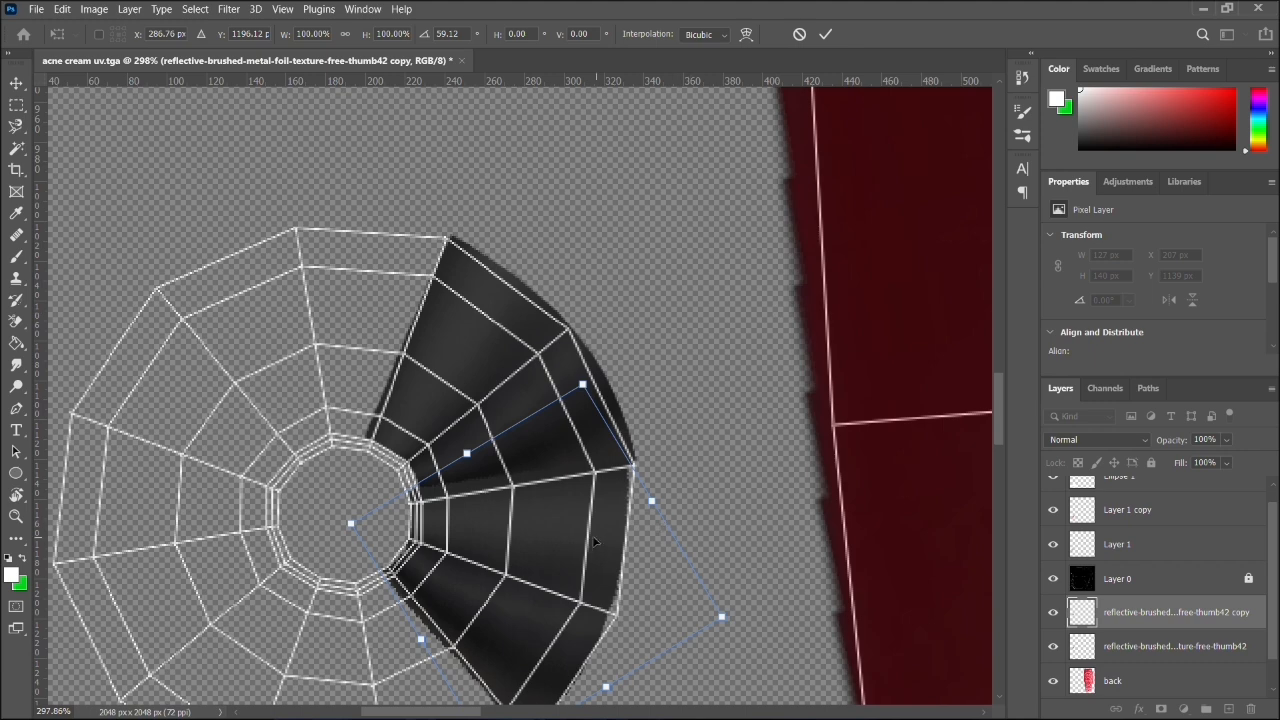
pyautogui.moveTo(594, 542); pyautogui.dragTo(596, 540)
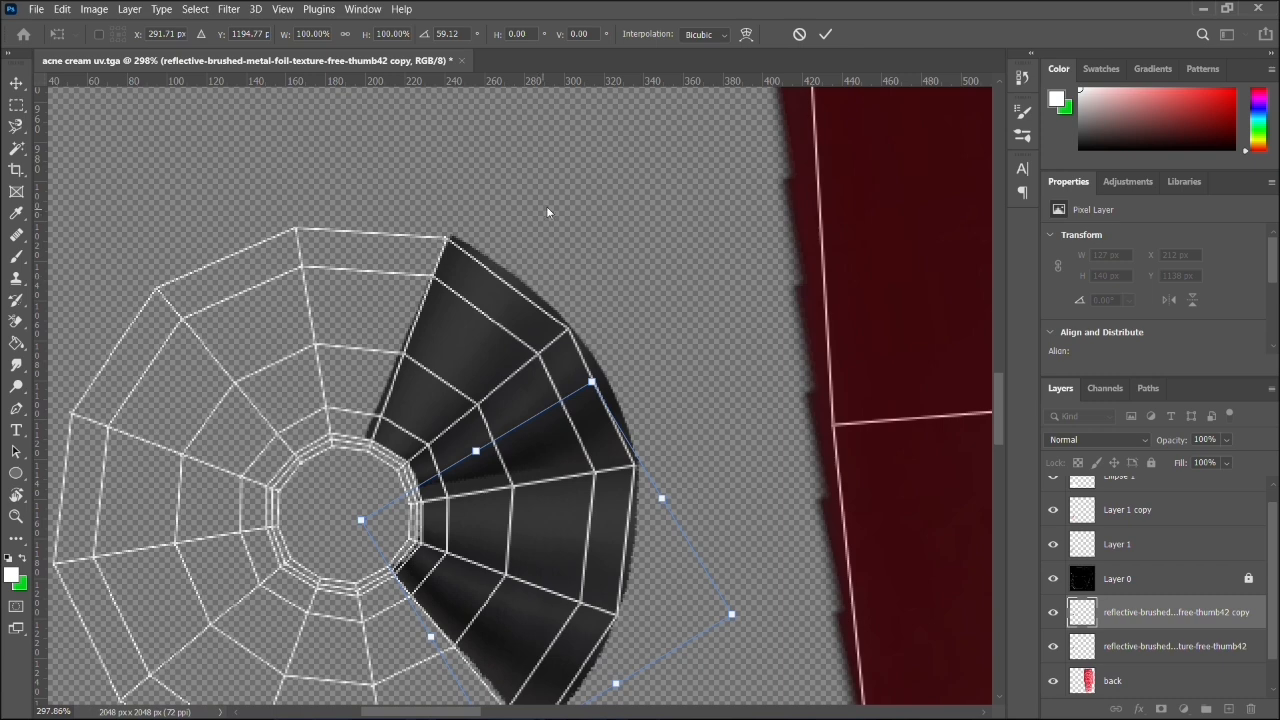
pyautogui.press('Return')
# - Duplicate the original metal wedge and its copy together and move the new pair toward the shell's unfilled lower-left side
pyautogui.click(492, 372)
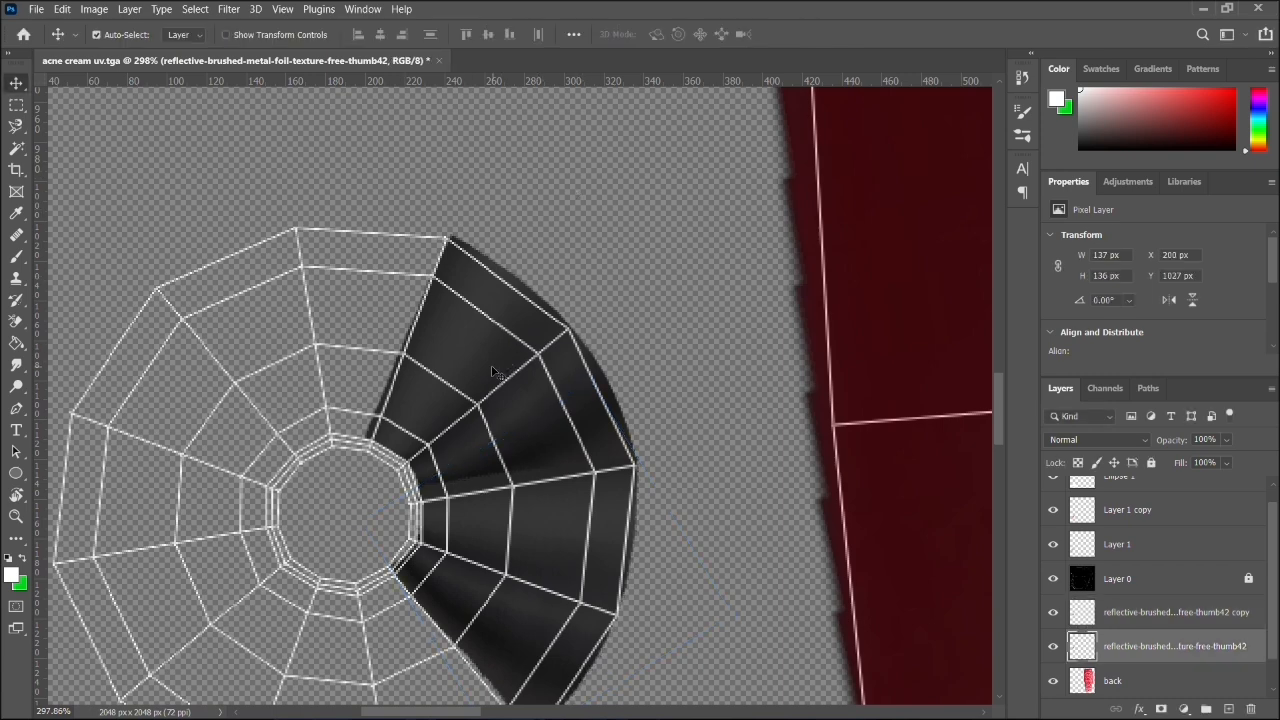
pyautogui.keyDown('shift'); pyautogui.click(1167, 614); pyautogui.keyUp('shift')
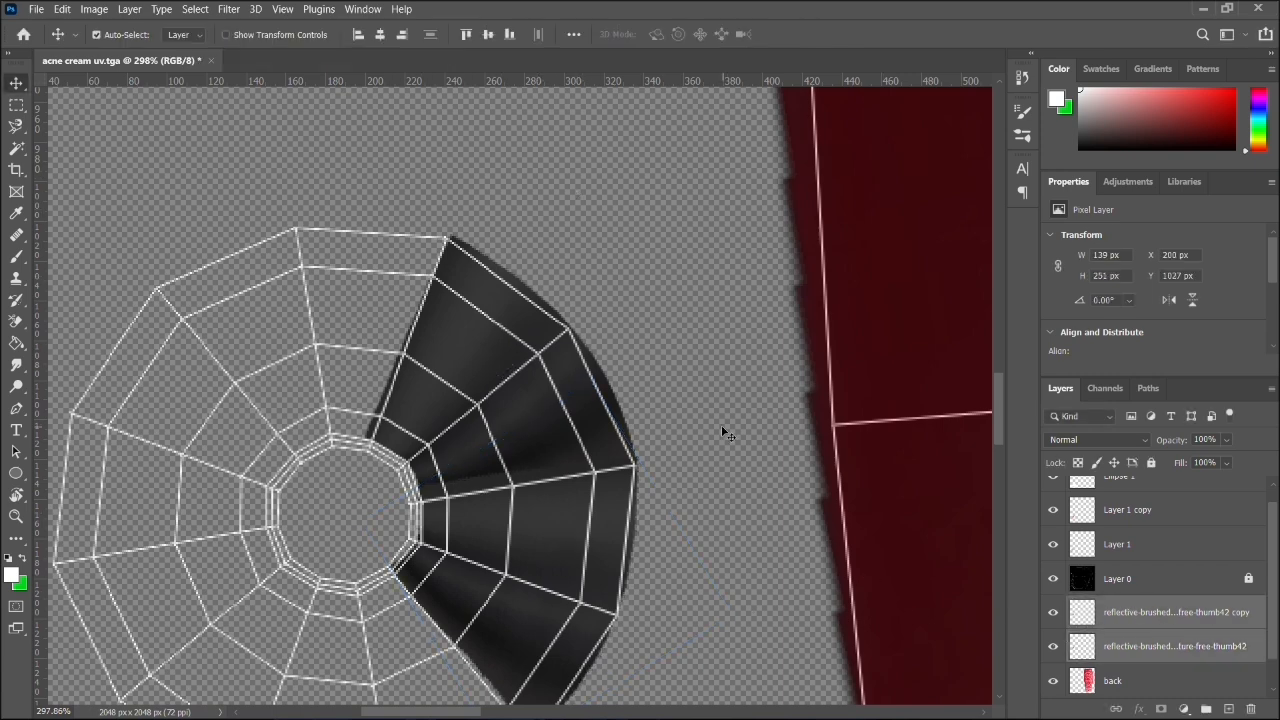
pyautogui.scroll(-1, 725, 432)
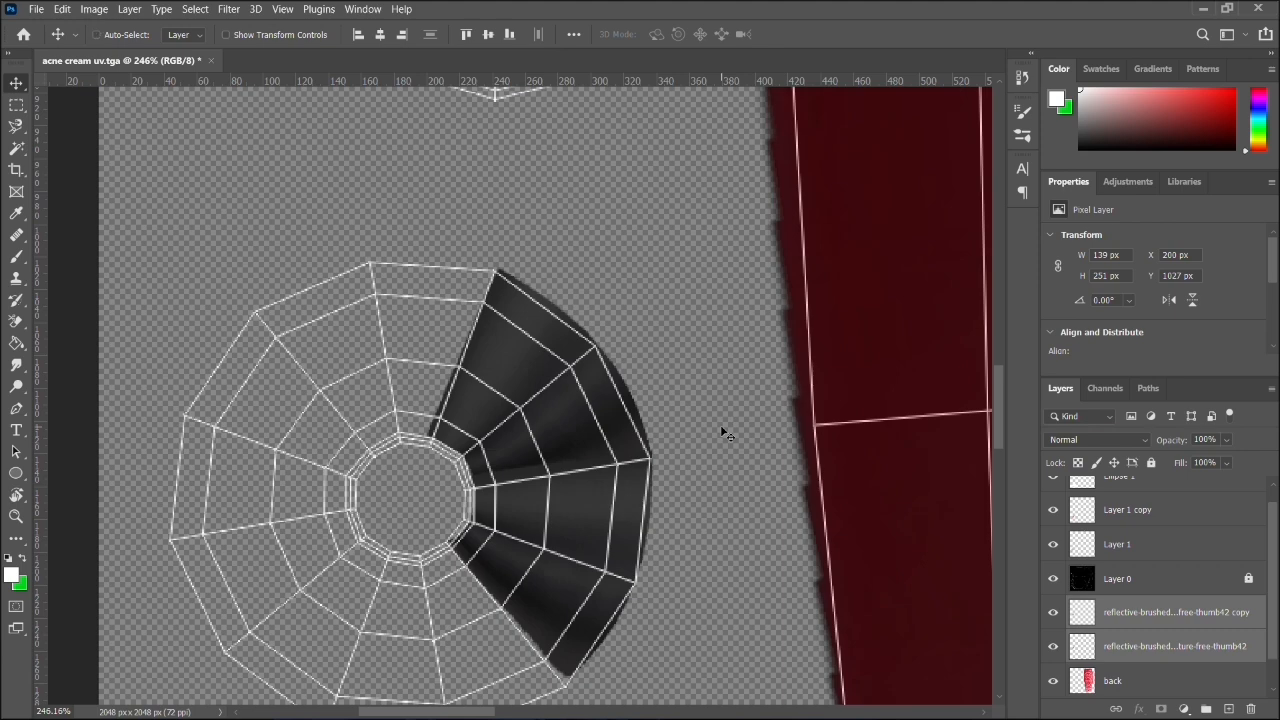
pyautogui.press('ctrl')
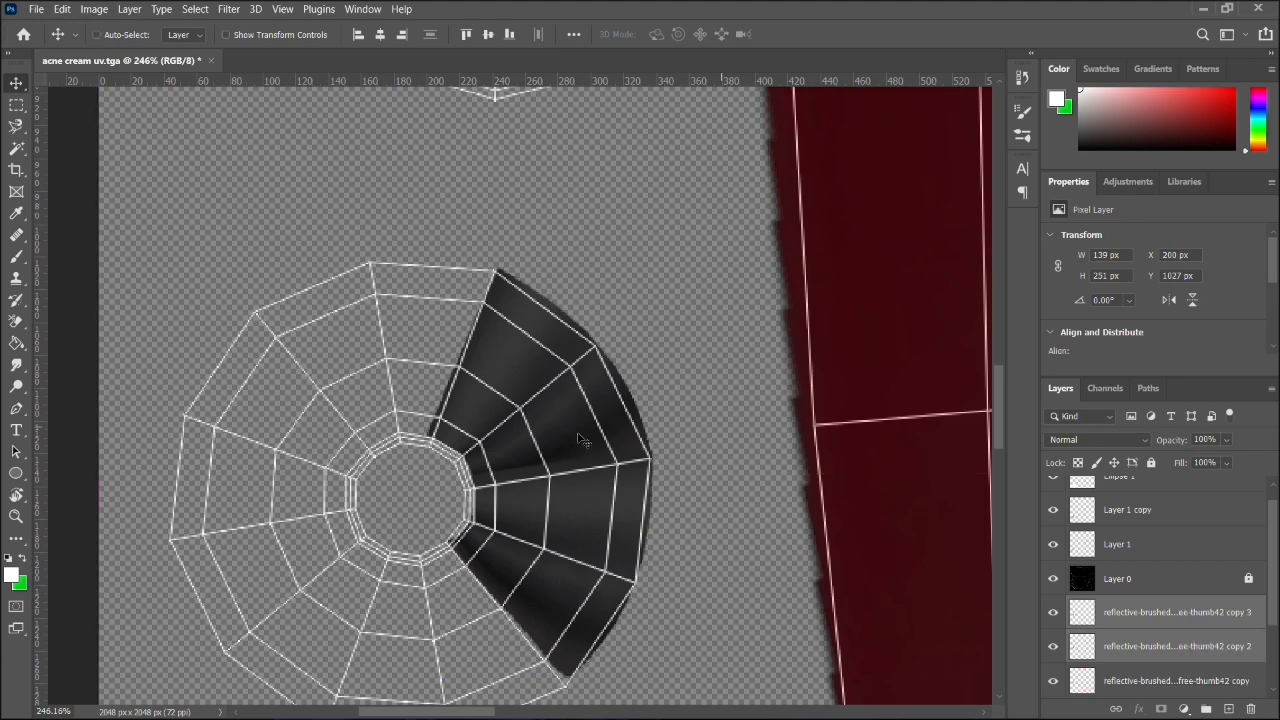
pyautogui.moveTo(582, 441); pyautogui.dragTo(462, 482)
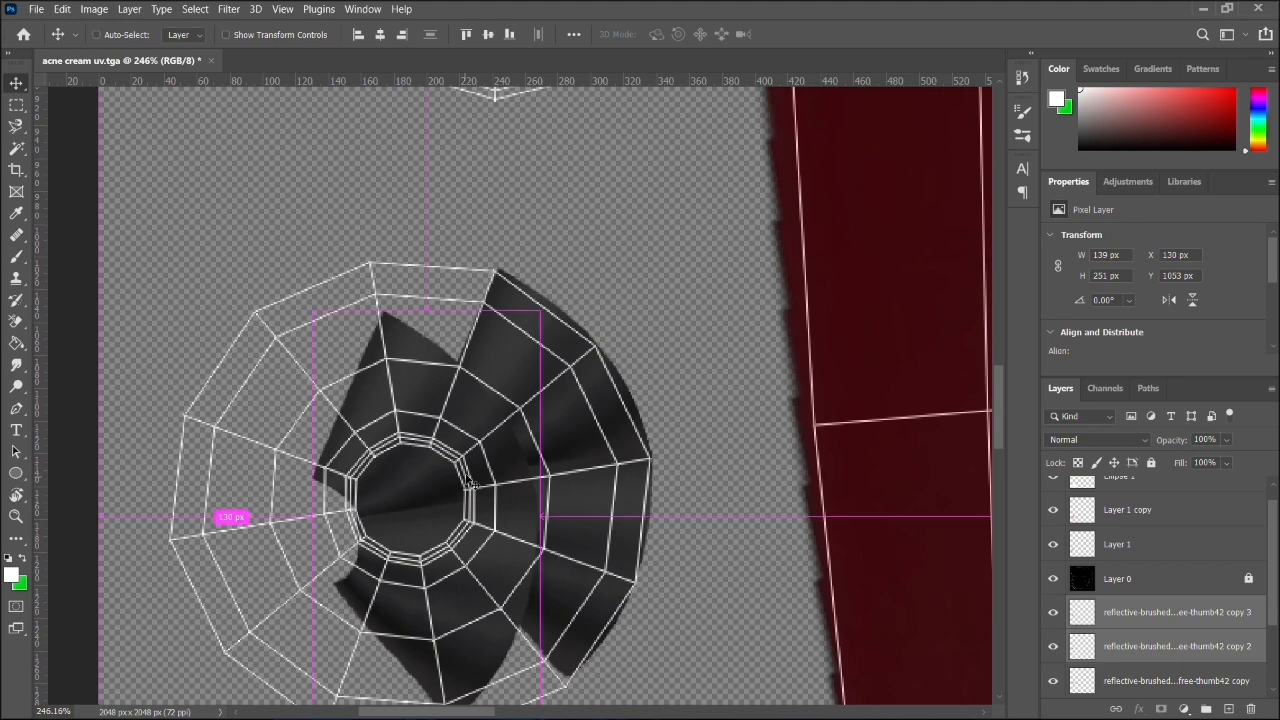
# - Rotate the duplicated wedge pair by about 117° and fit it over the shell's bottom and lower-left segments
pyautogui.hotkey('ctrl', 't')
pyautogui.moveTo(547, 303); pyautogui.dragTo(532, 650)
pyautogui.moveTo(456, 531); pyautogui.dragTo(392, 634)
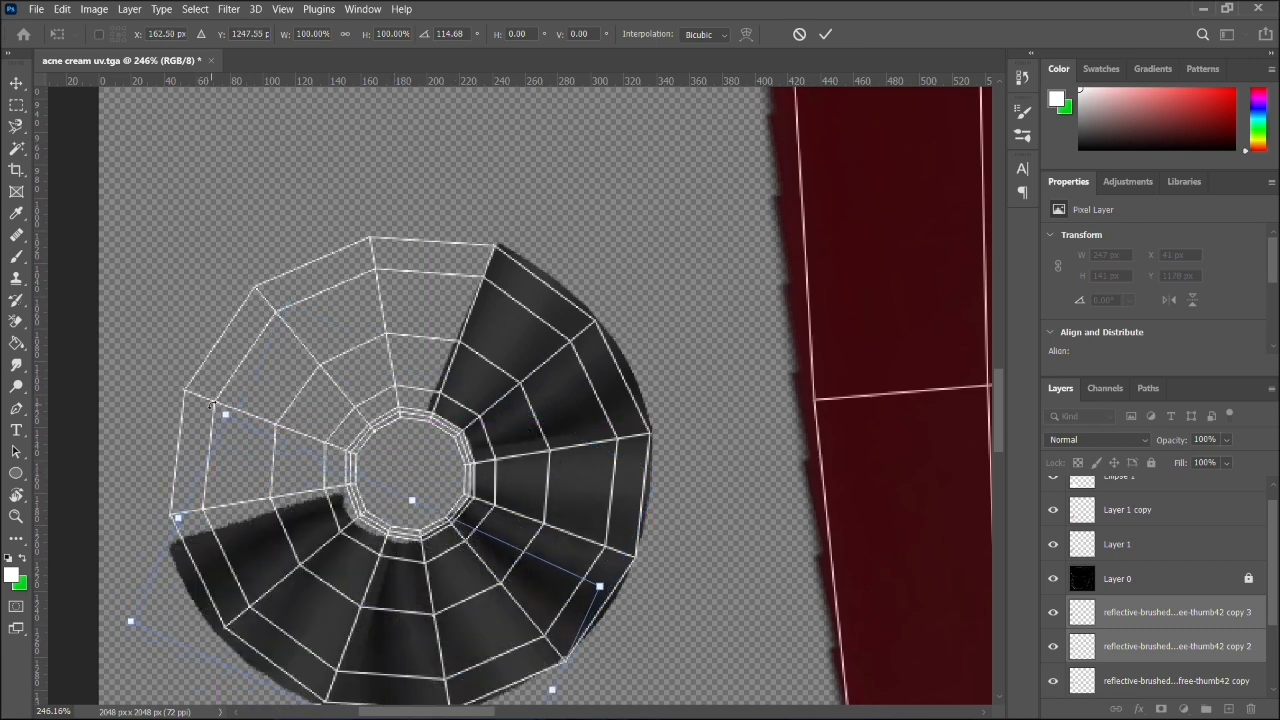
pyautogui.moveTo(215, 404); pyautogui.dragTo(226, 401)
pyautogui.moveTo(373, 676); pyautogui.dragTo(372, 666)
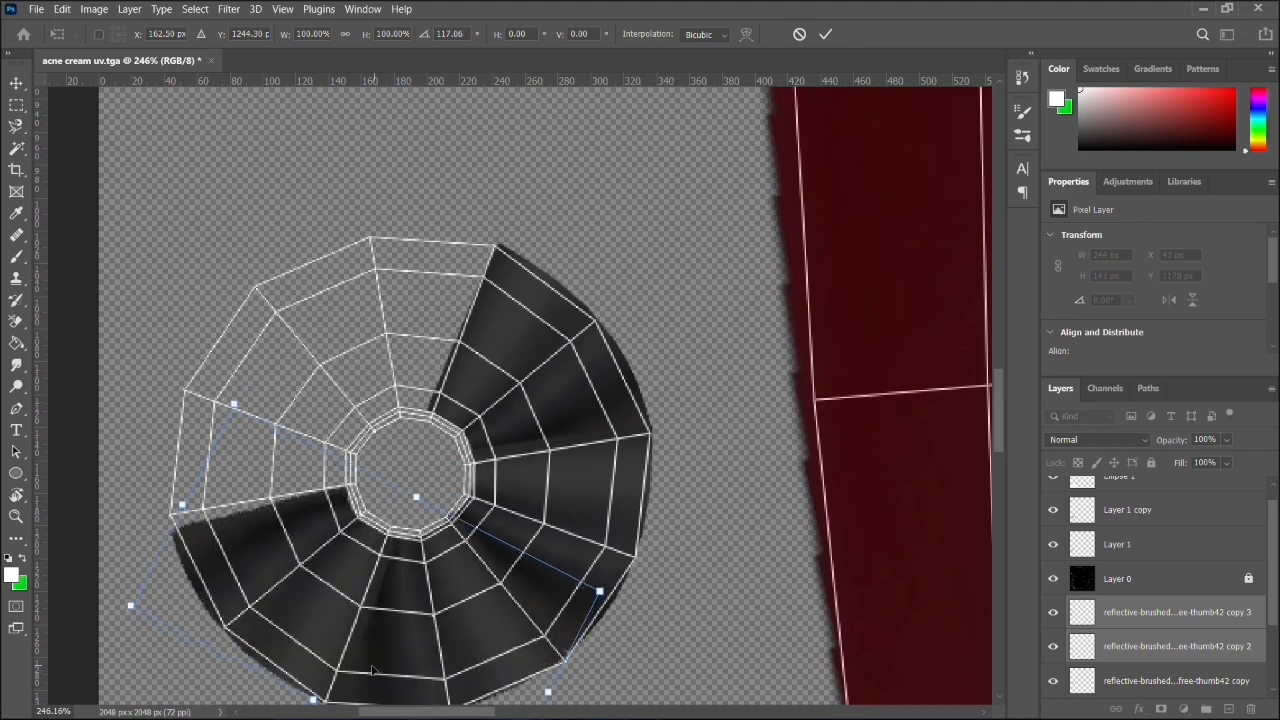
pyautogui.press('Return')
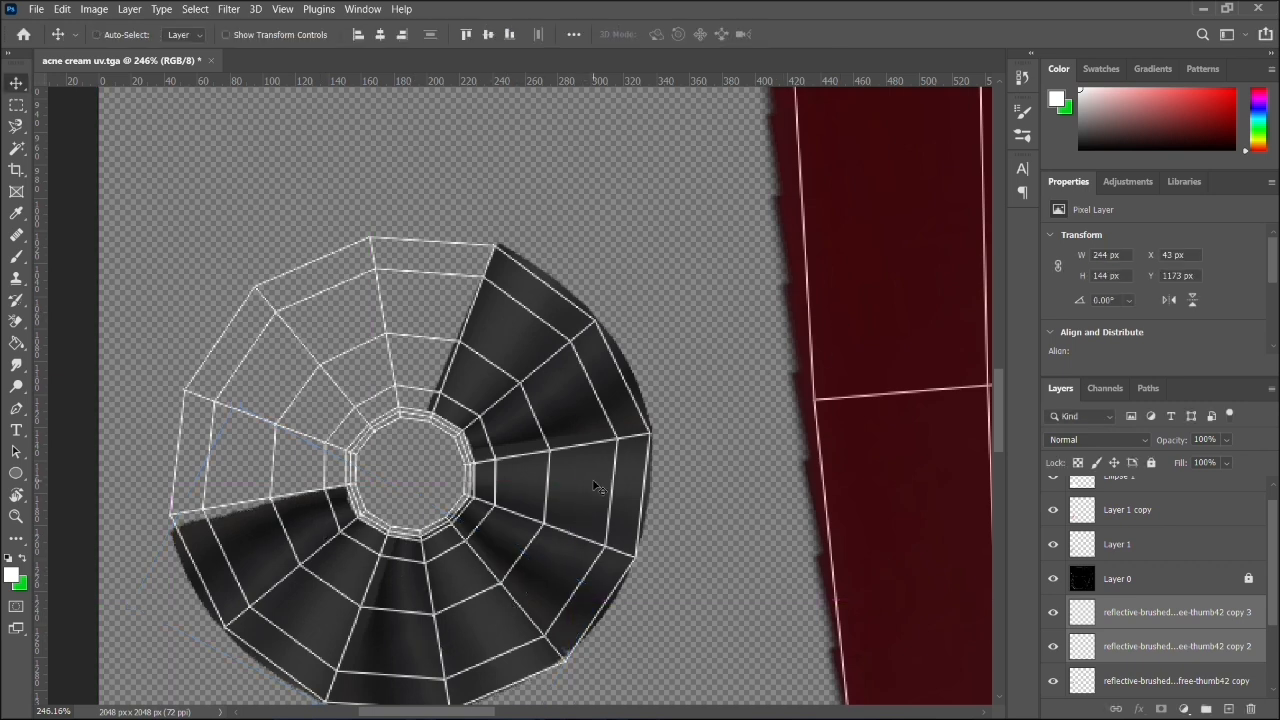
# - Duplicate the three copied wedge layers, move them up, and rotate them by about 164° over the shell's upper-left segments
pyautogui.click(1208, 692)
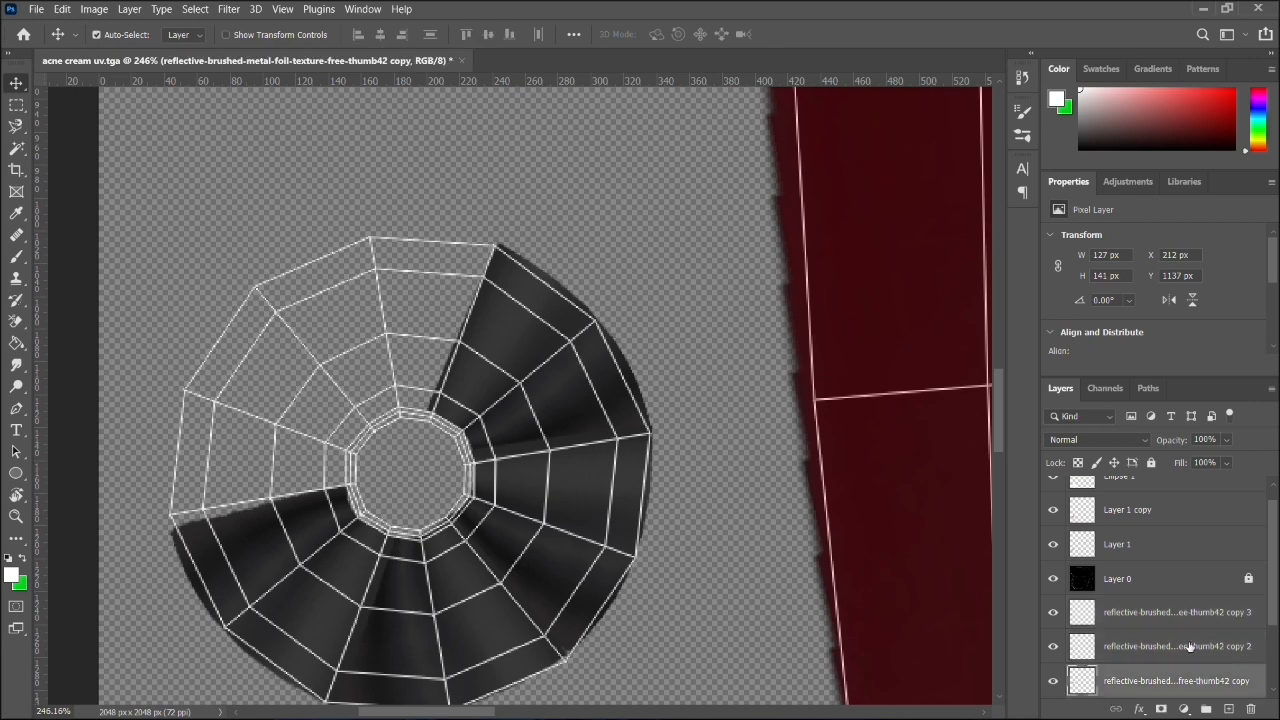
pyautogui.keyDown('ctrl'); pyautogui.click(1184, 617); pyautogui.keyUp('ctrl')
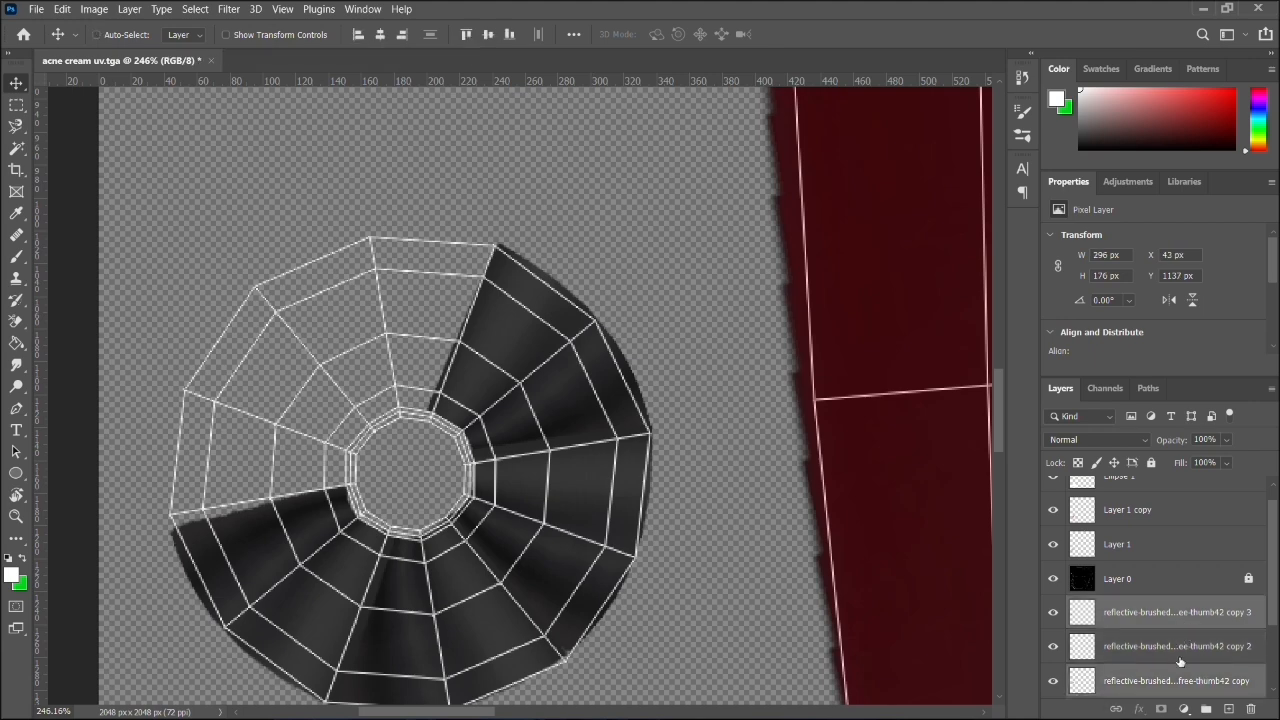
pyautogui.keyDown('ctrl'); pyautogui.click(1180, 648); pyautogui.keyUp('ctrl')
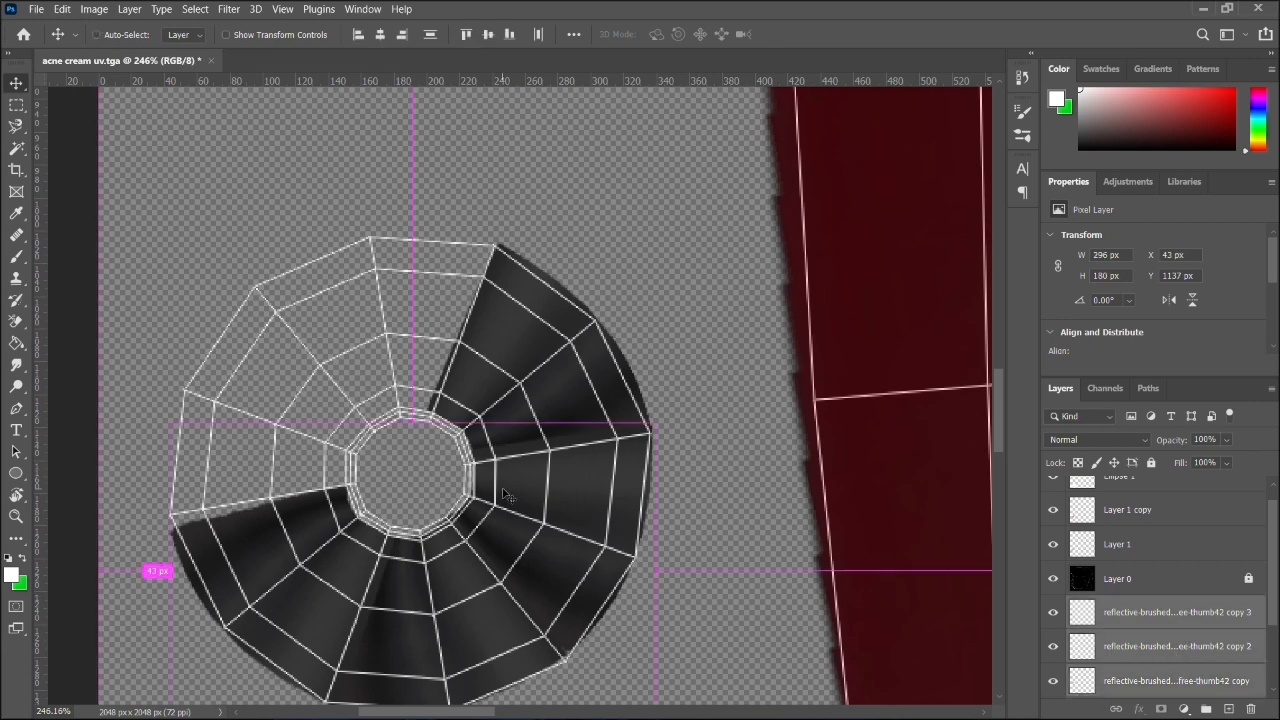
pyautogui.hotkey('ctrl', 'j')
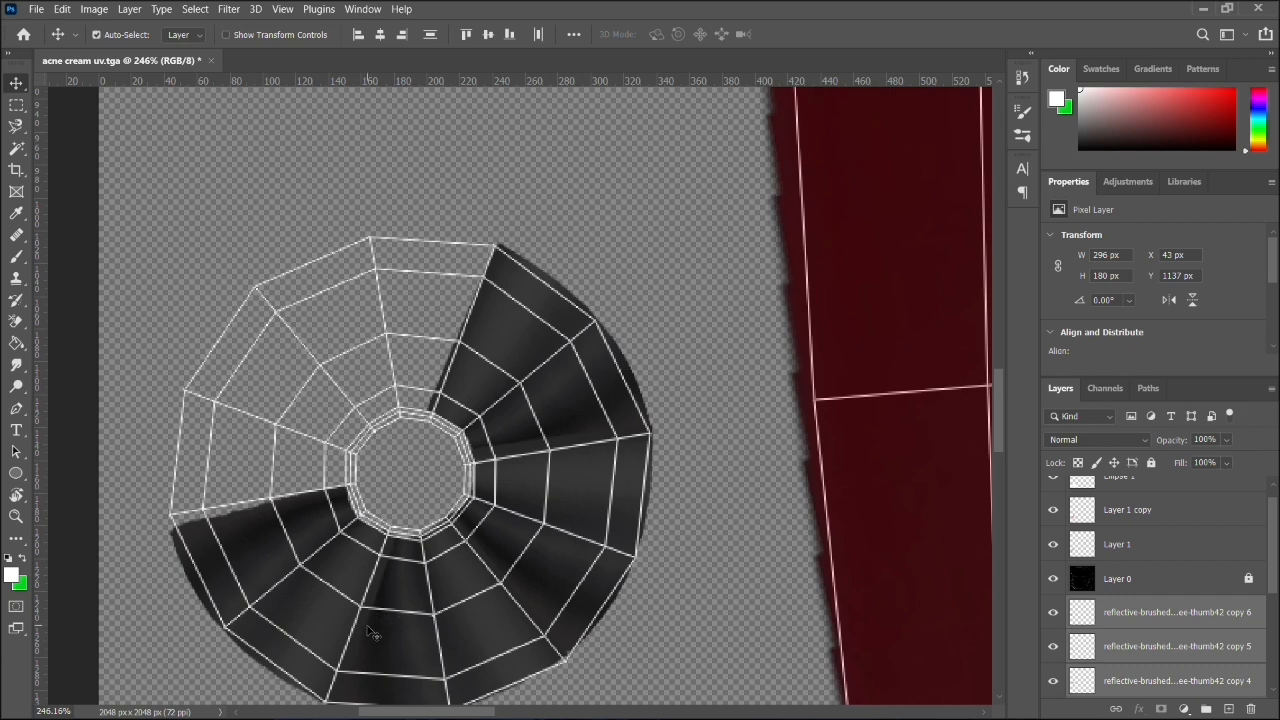
pyautogui.moveTo(375, 633); pyautogui.dragTo(281, 404)
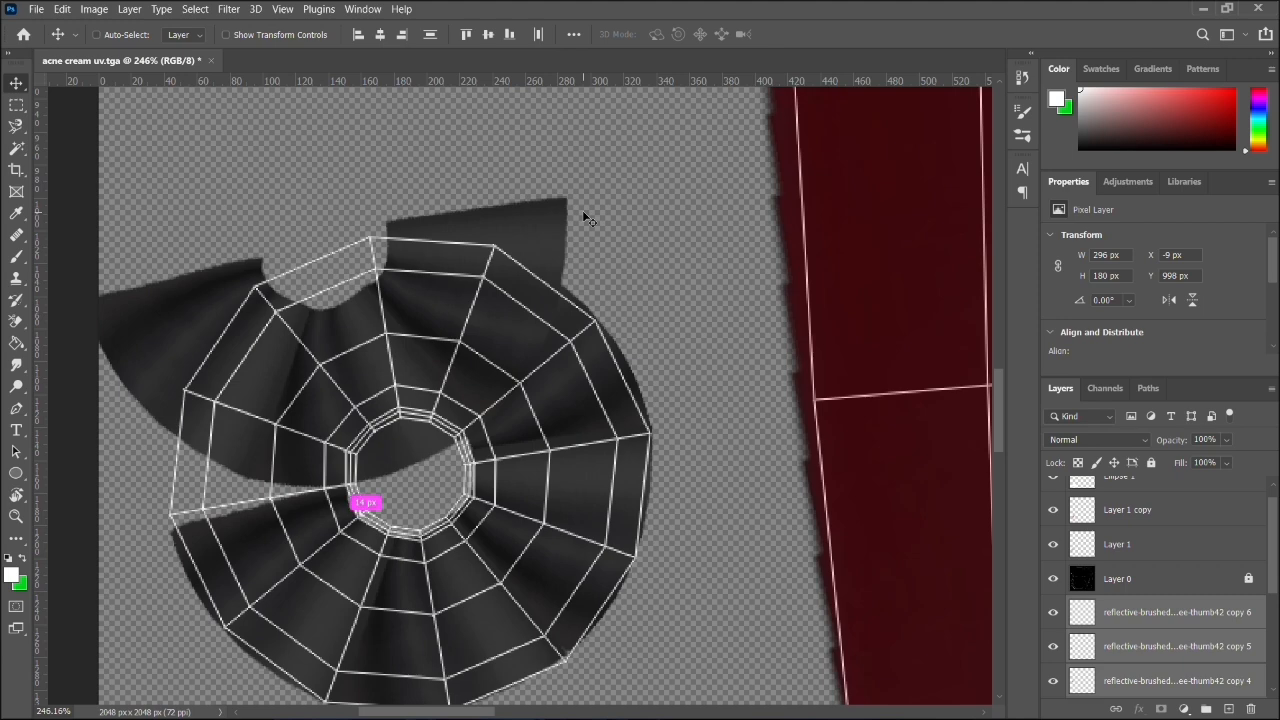
pyautogui.hotkey('ctrl', 't')
pyautogui.moveTo(590, 188); pyautogui.dragTo(245, 430)
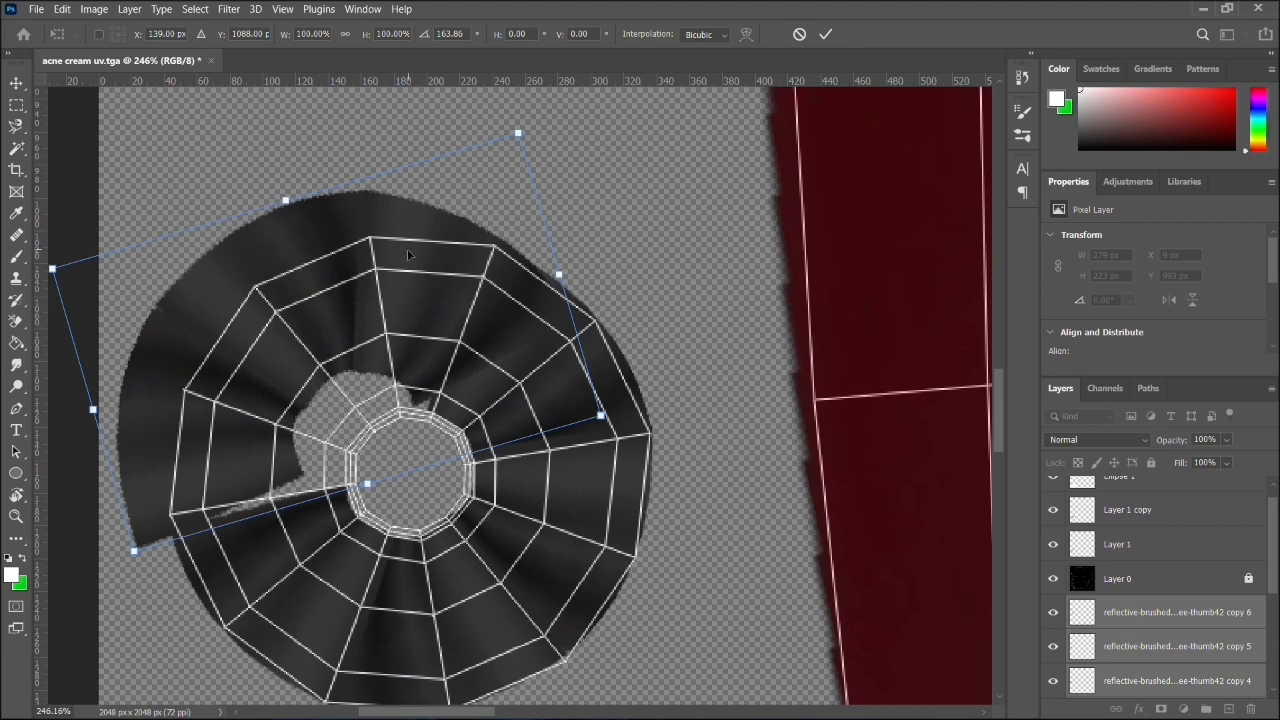
pyautogui.press('Return')
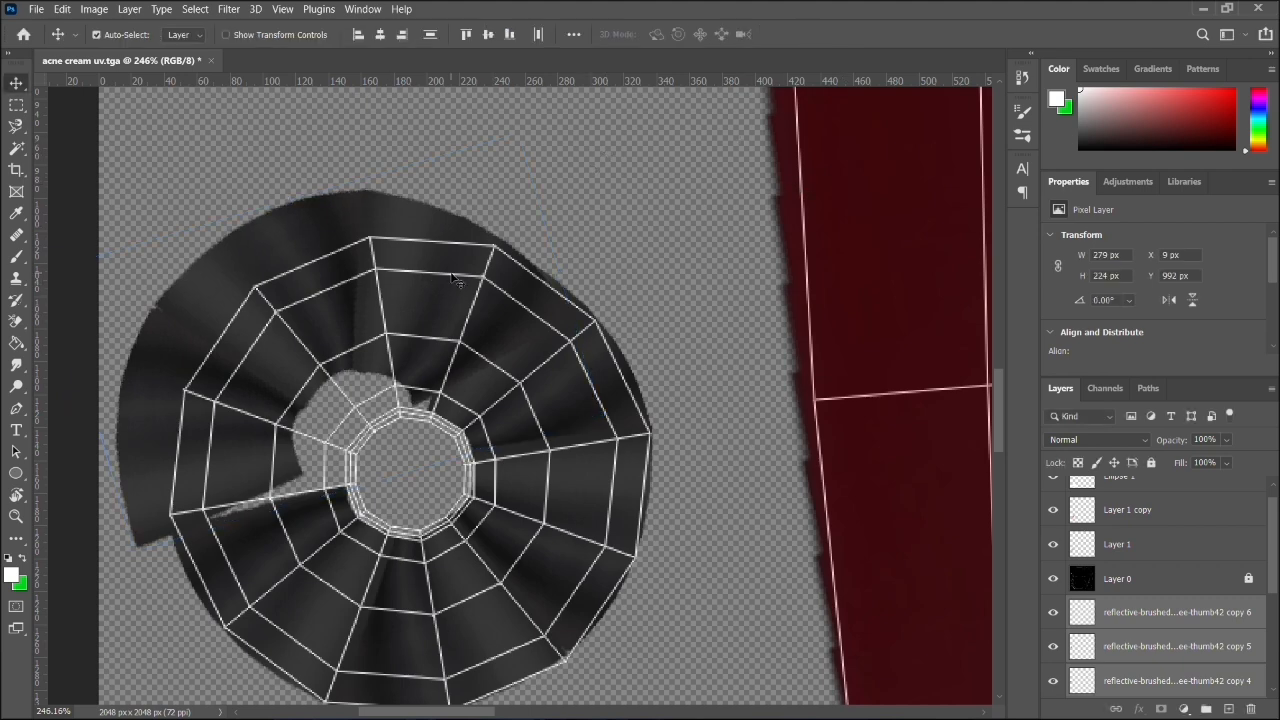
# - Delete the surplus copy 6 wedge overlapping the shell's upper-right segments
pyautogui.click(811, 334)
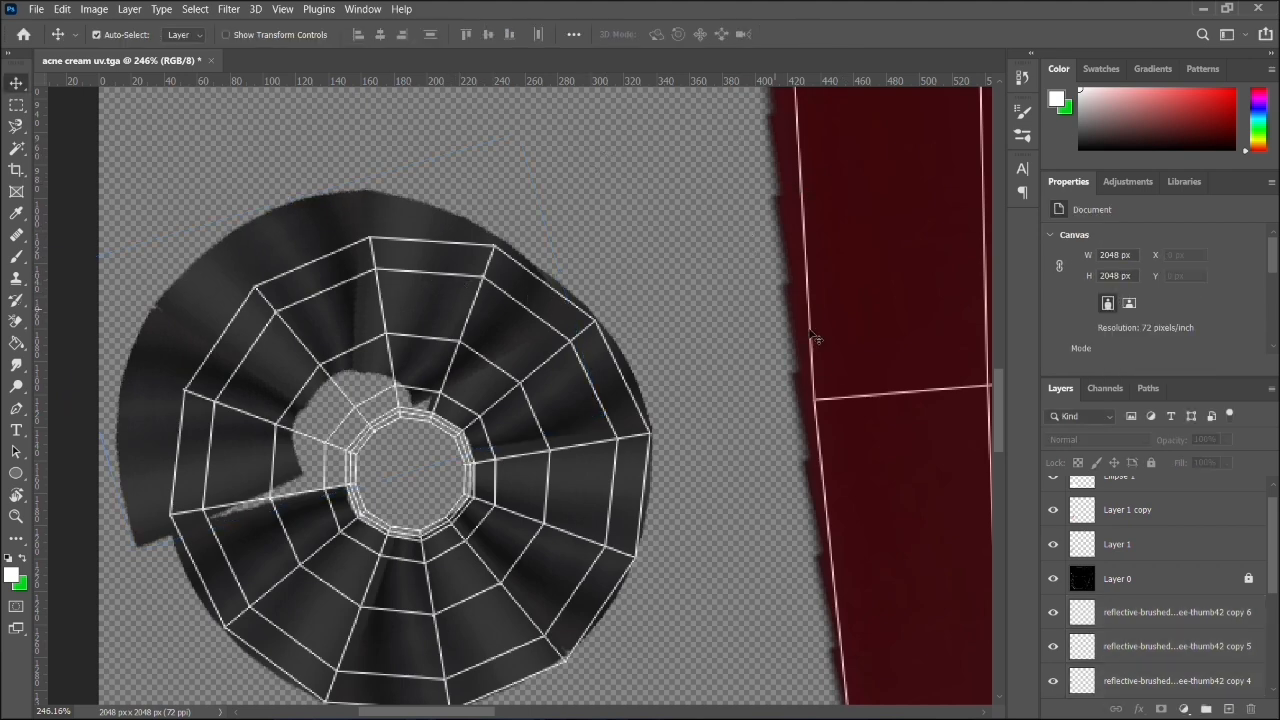
pyautogui.click(521, 322)
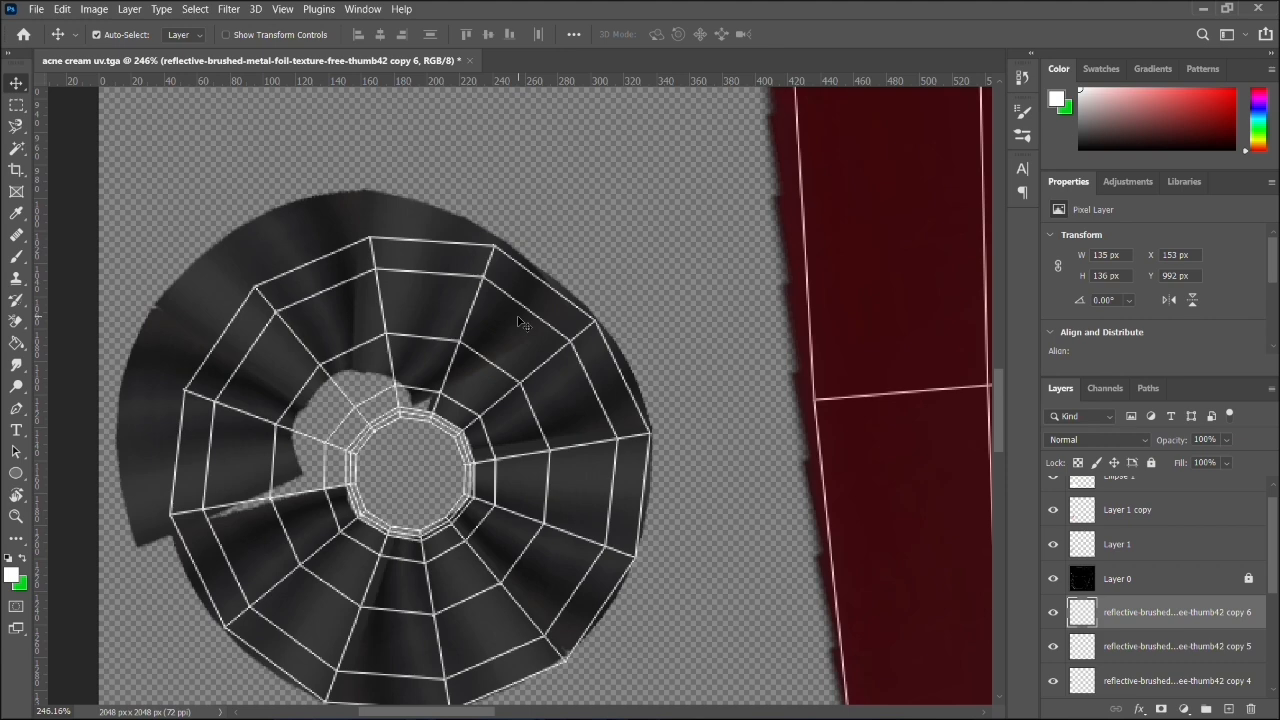
pyautogui.press('Delete')
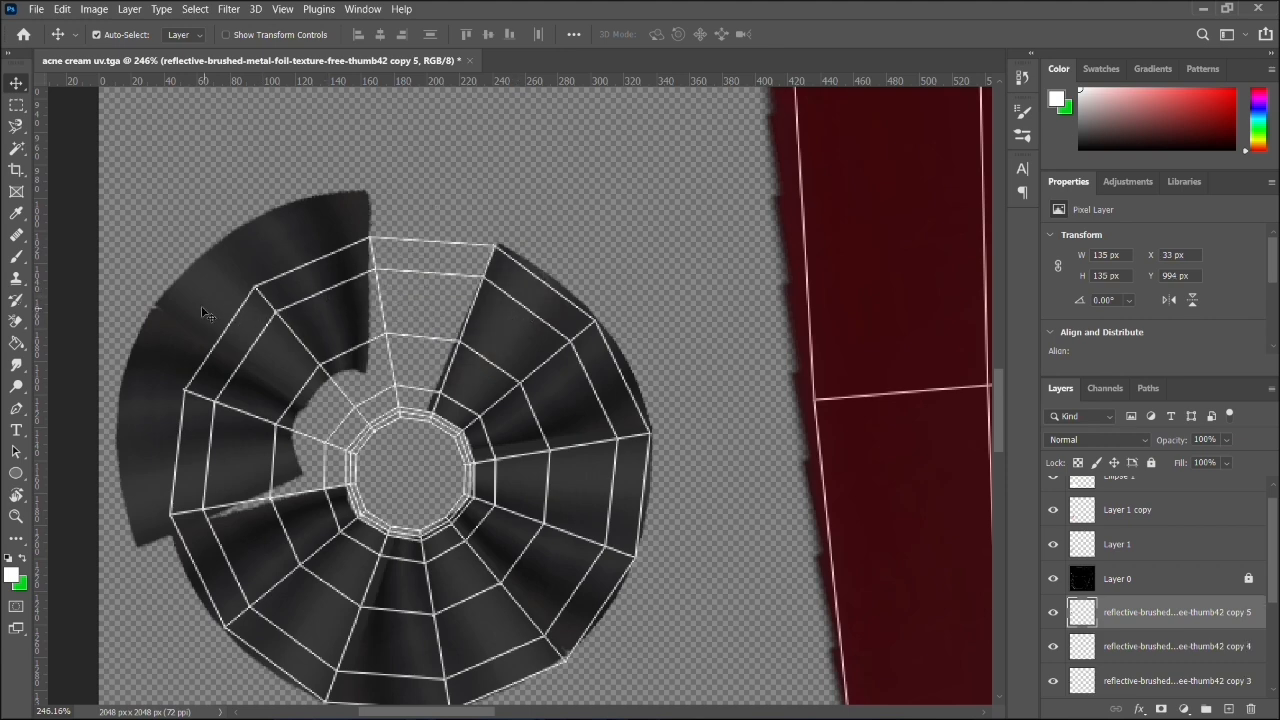
# - Move the copy 5 metal wedge right and slightly down toward the shell's unfilled top segment
pyautogui.moveTo(93, 243); pyautogui.dragTo(210, 345)
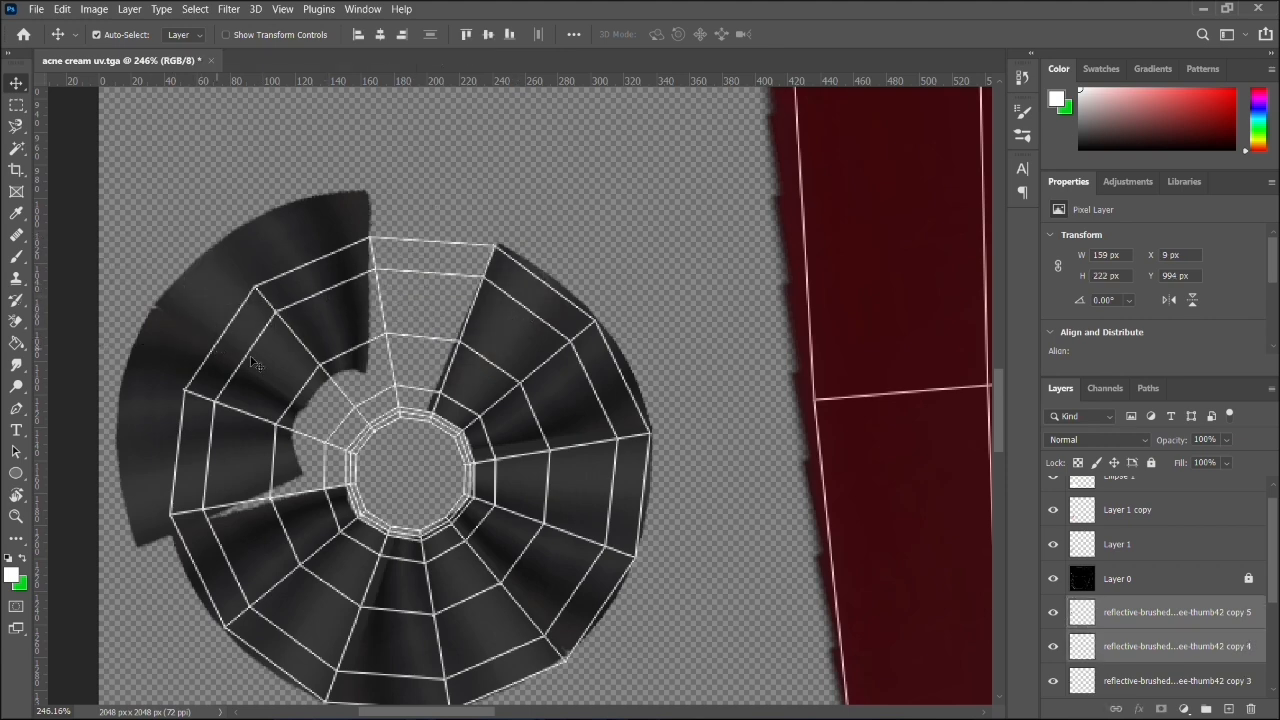
pyautogui.scroll(-1, 1207, 646)
pyautogui.click(1180, 647)
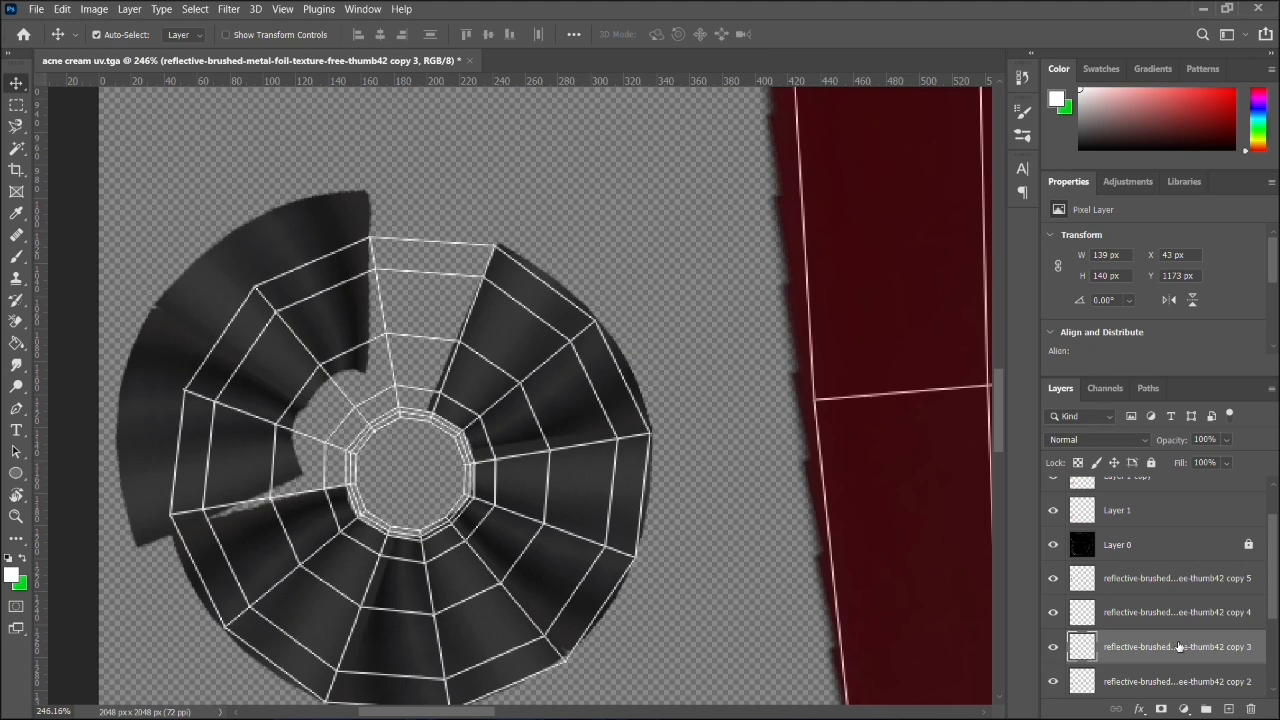
pyautogui.moveTo(262, 286)
pyautogui.mouseDown()
pyautogui.moveTo(330, 254)
pyautogui.moveTo(340, 309)
pyautogui.mouseUp()
pyautogui.press('e')
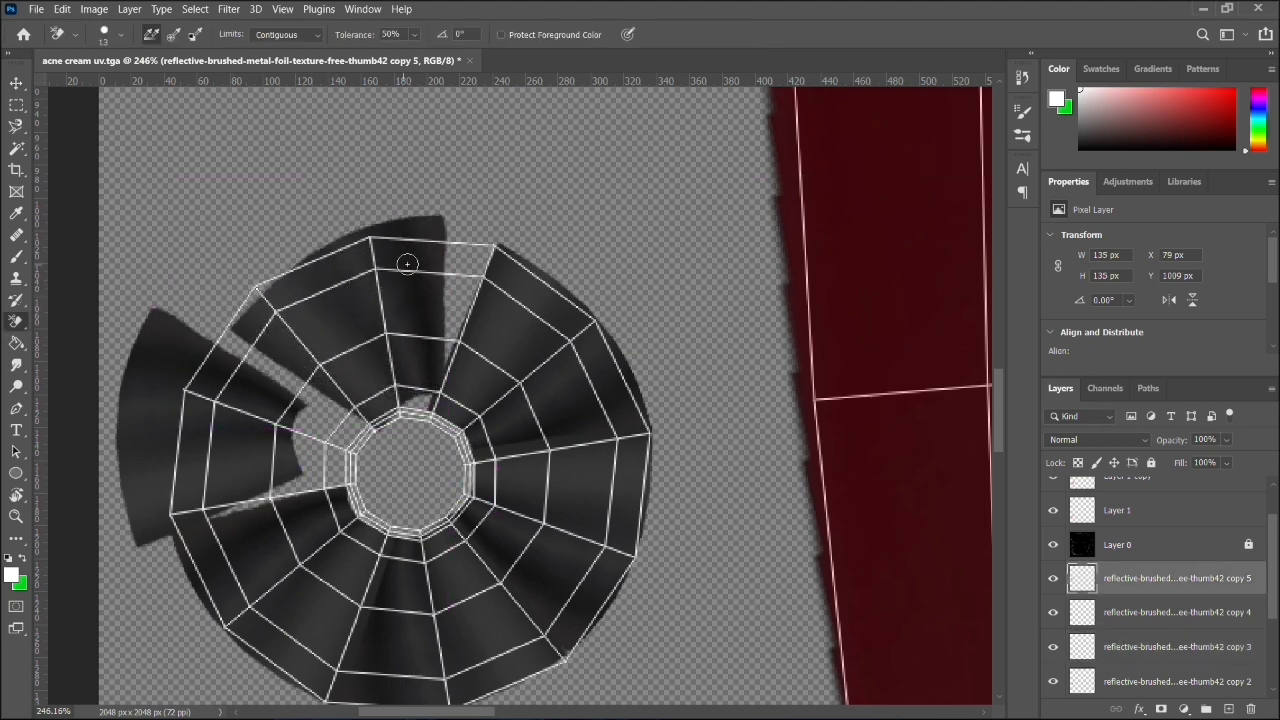
# - Rotate the copy 5 wedge by about 19° and fit it over the shell's top and adjacent upper-left segments
pyautogui.hotkey('ctrl', 't')
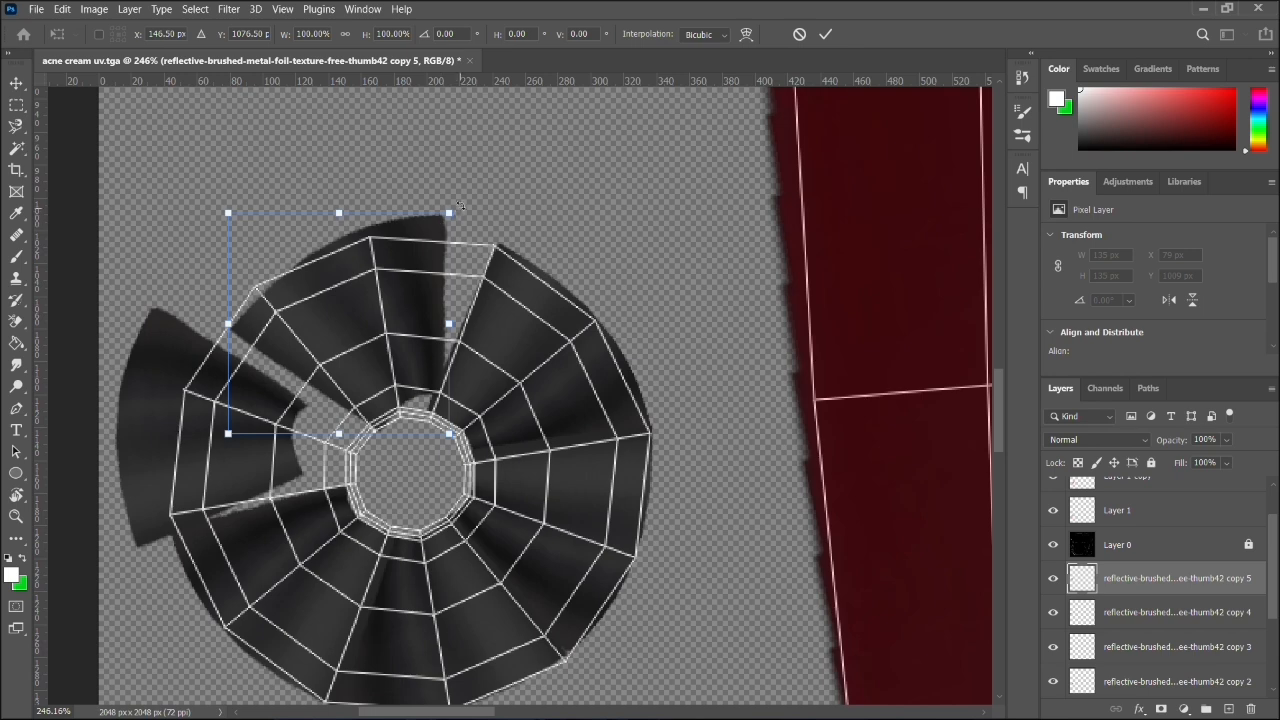
pyautogui.moveTo(460, 205); pyautogui.dragTo(497, 232)
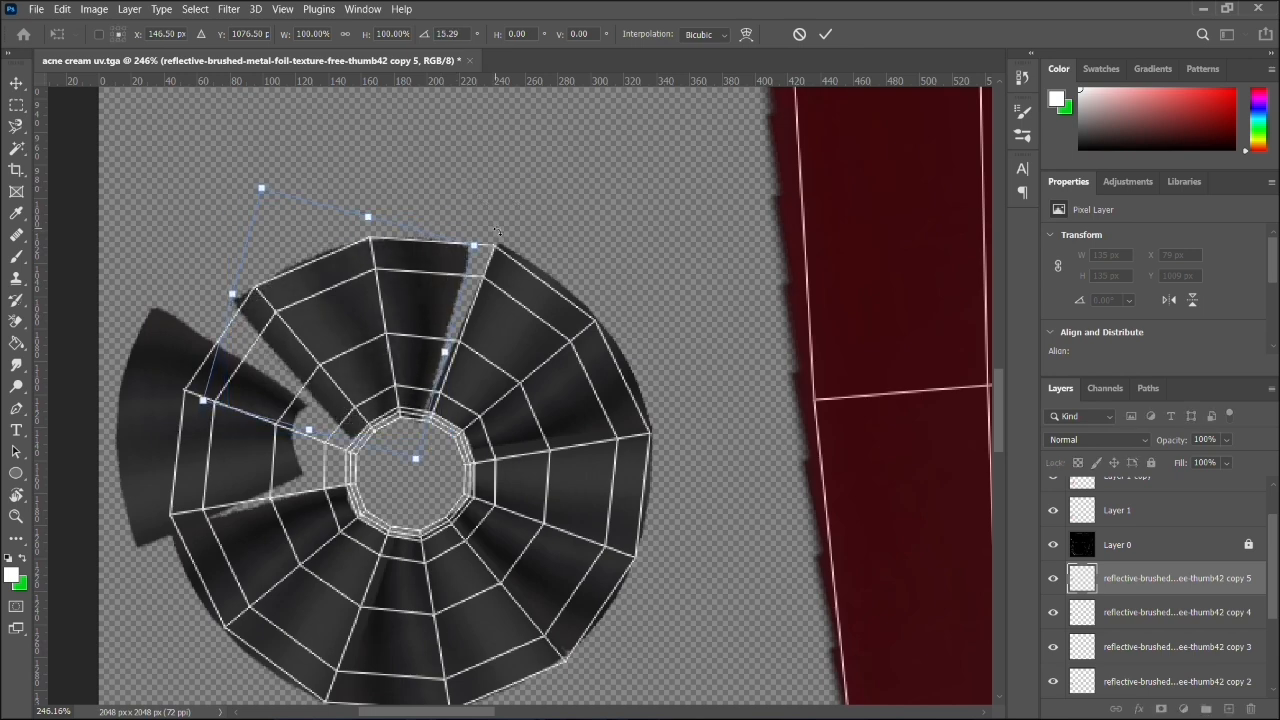
pyautogui.moveTo(385, 328)
pyautogui.mouseDown()
pyautogui.moveTo(405, 333)
pyautogui.moveTo(408, 319)
pyautogui.mouseUp()
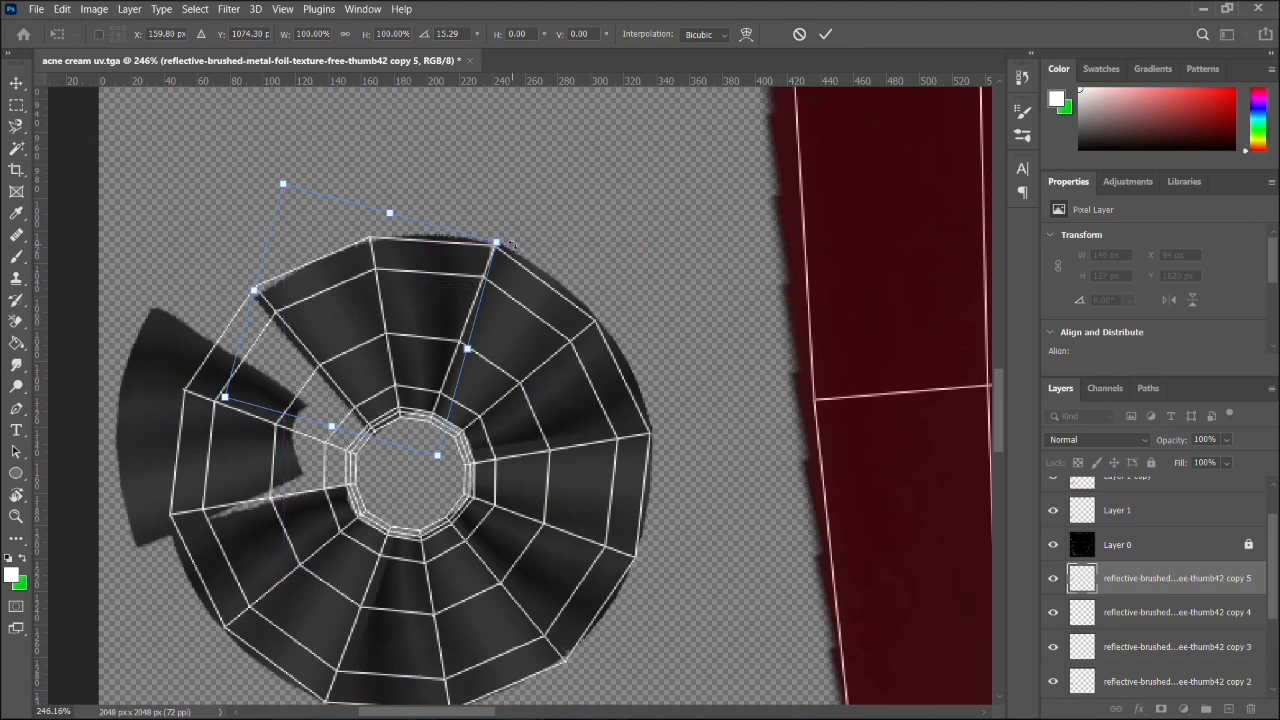
pyautogui.moveTo(512, 244); pyautogui.dragTo(525, 252)
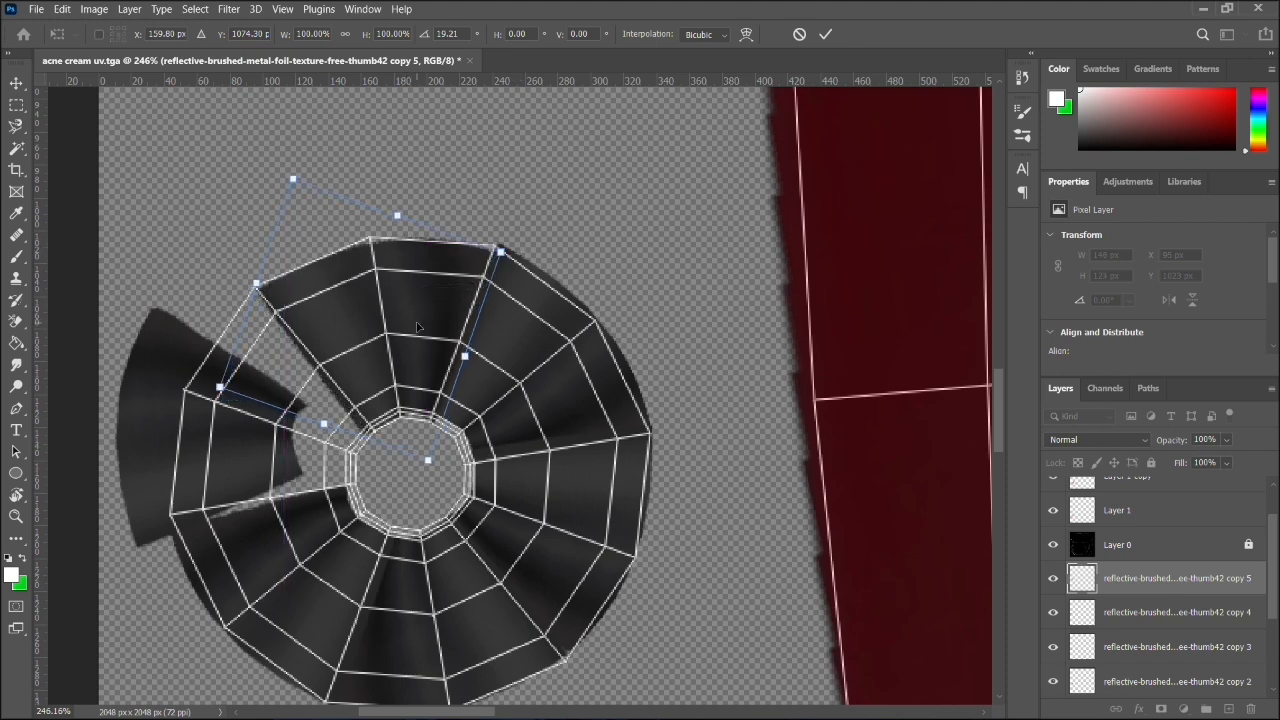
pyautogui.moveTo(418, 326); pyautogui.dragTo(414, 313)
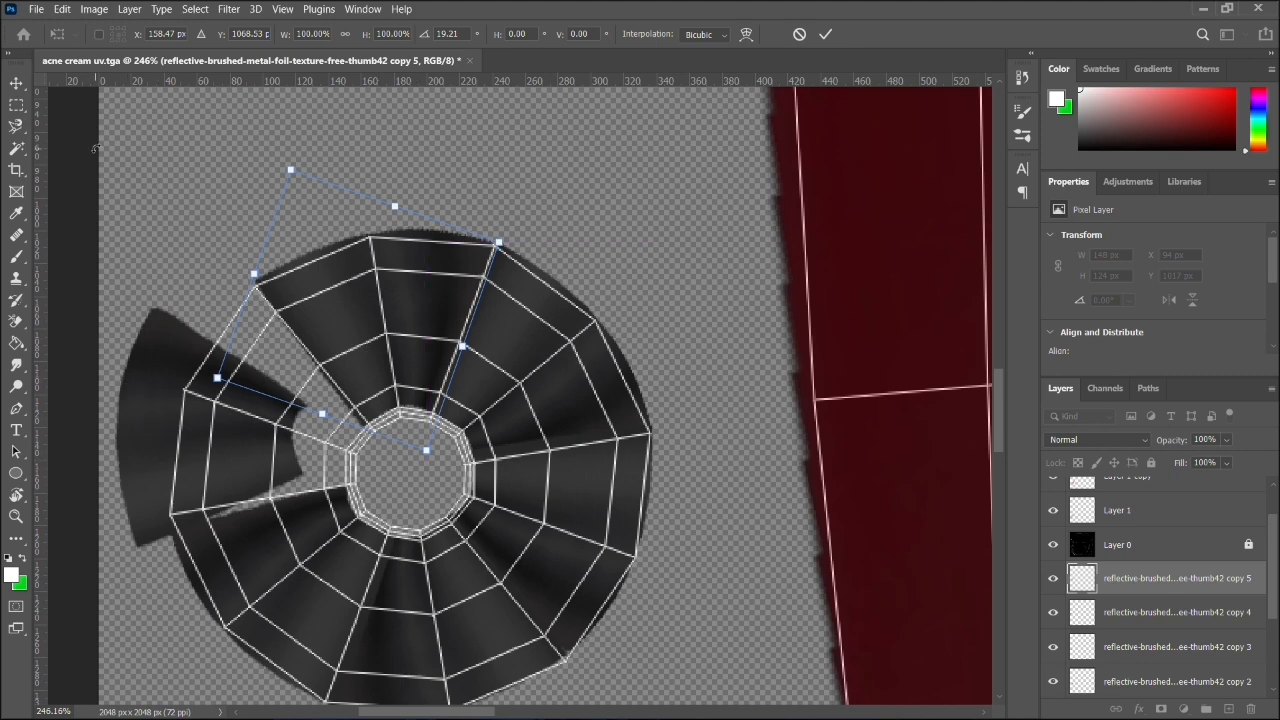
pyautogui.click(876, 185)
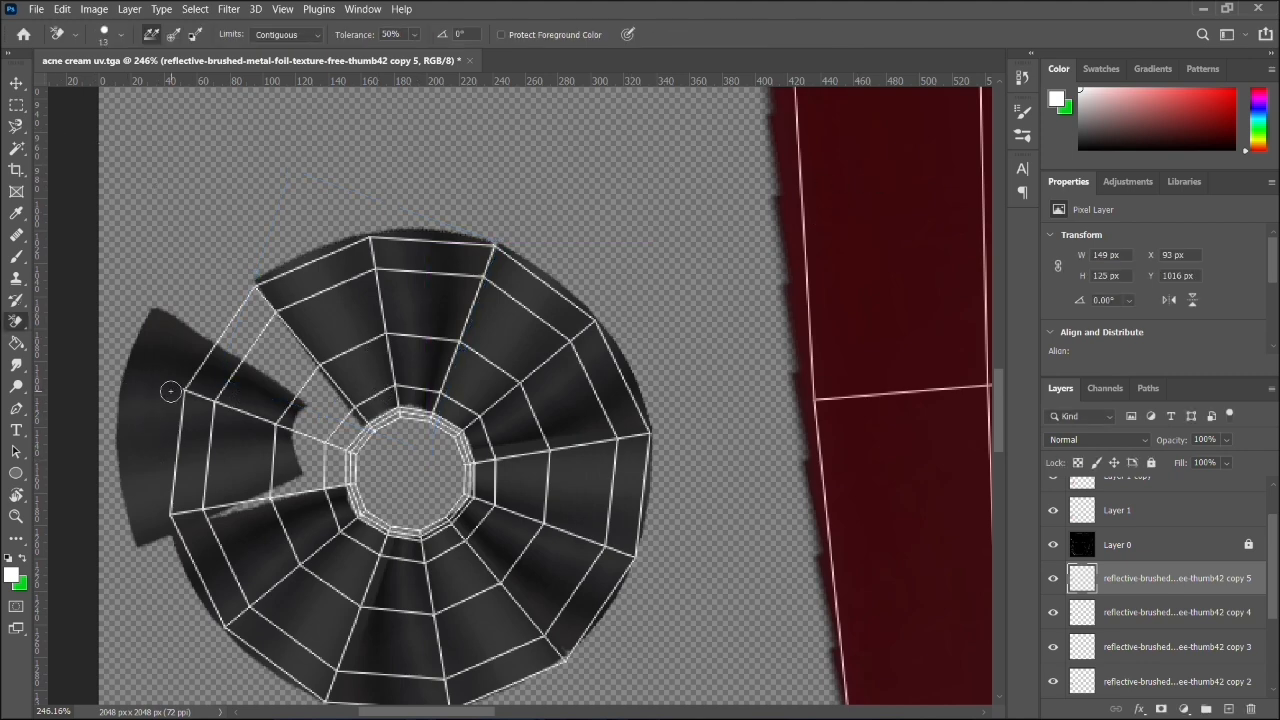
# - Move the copy 4 metal wedge right and slightly down onto the shell's left segments
pyautogui.click(16, 82)
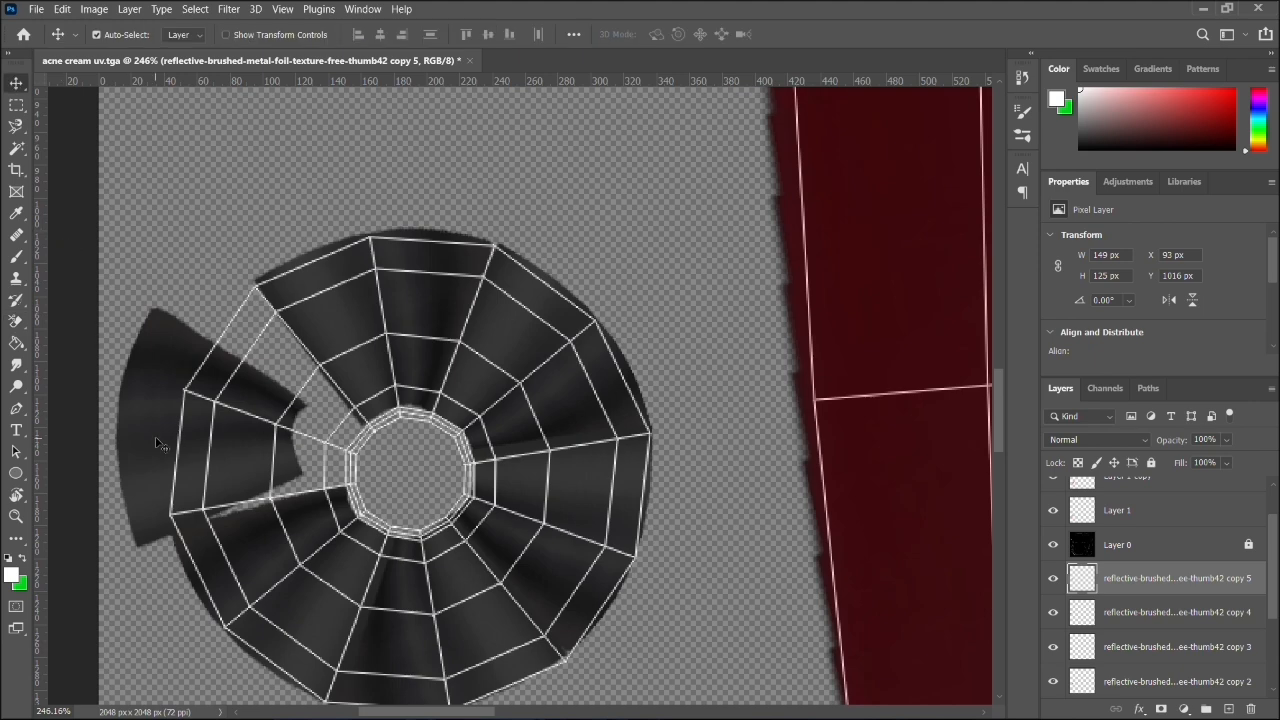
pyautogui.click(121, 436)
pyautogui.moveTo(123, 406); pyautogui.dragTo(183, 422)
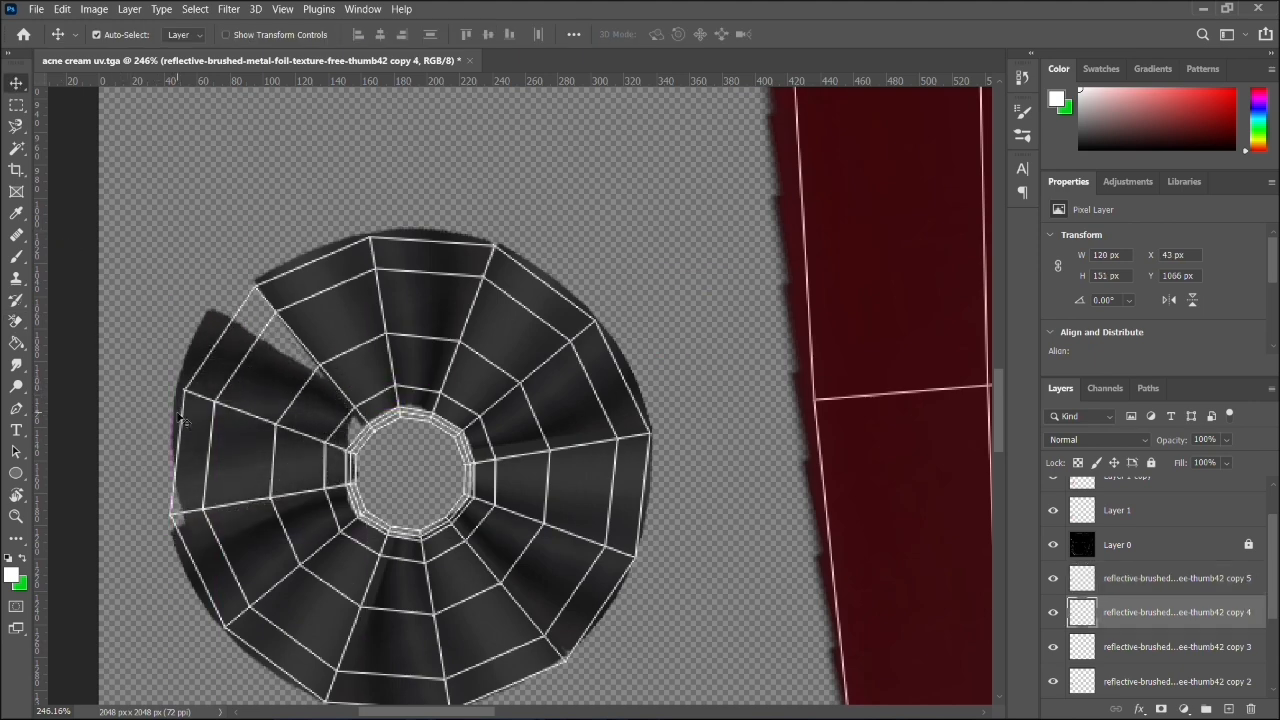
# - Rotate the copy 4 wedge by about 14° and stretch its height to about 107.5% to close the upper-left gap
pyautogui.hotkey('ctrl', 't')
pyautogui.moveTo(162, 281); pyautogui.dragTo(199, 278)
pyautogui.moveTo(261, 398)
pyautogui.mouseDown()
pyautogui.moveTo(268, 383)
pyautogui.moveTo(269, 406)
pyautogui.mouseUp()
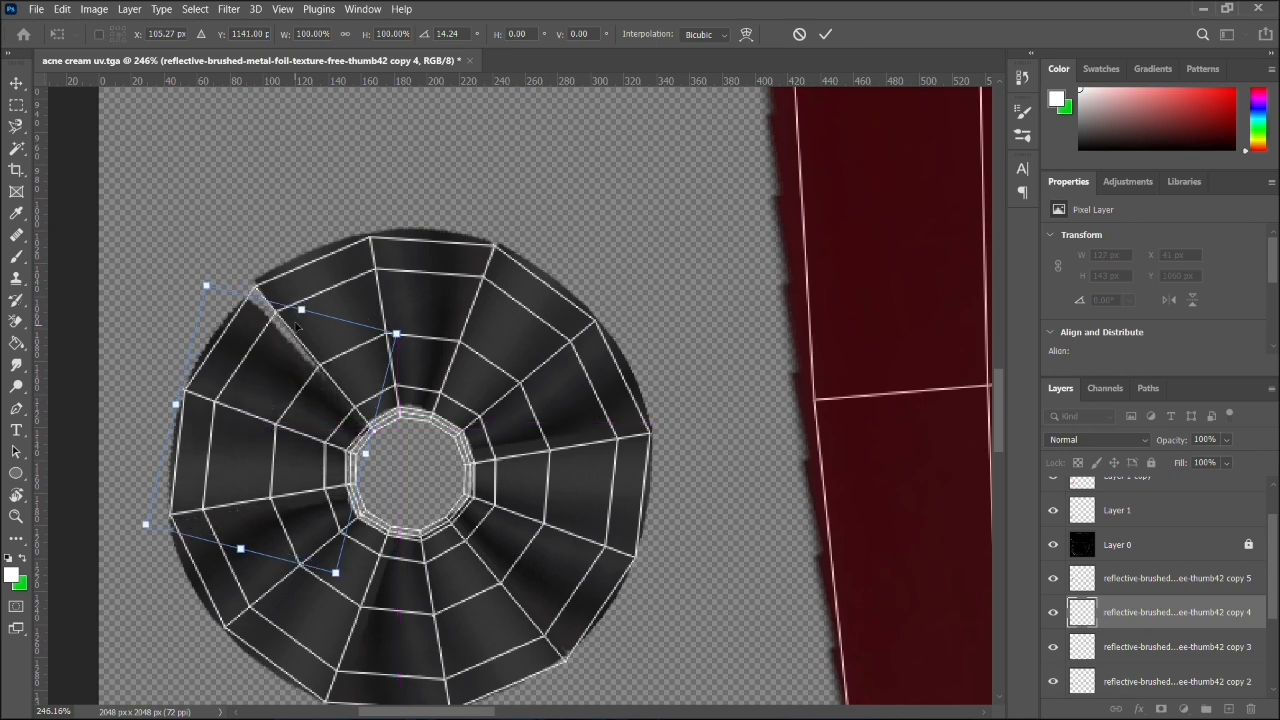
pyautogui.moveTo(300, 311); pyautogui.dragTo(312, 294)
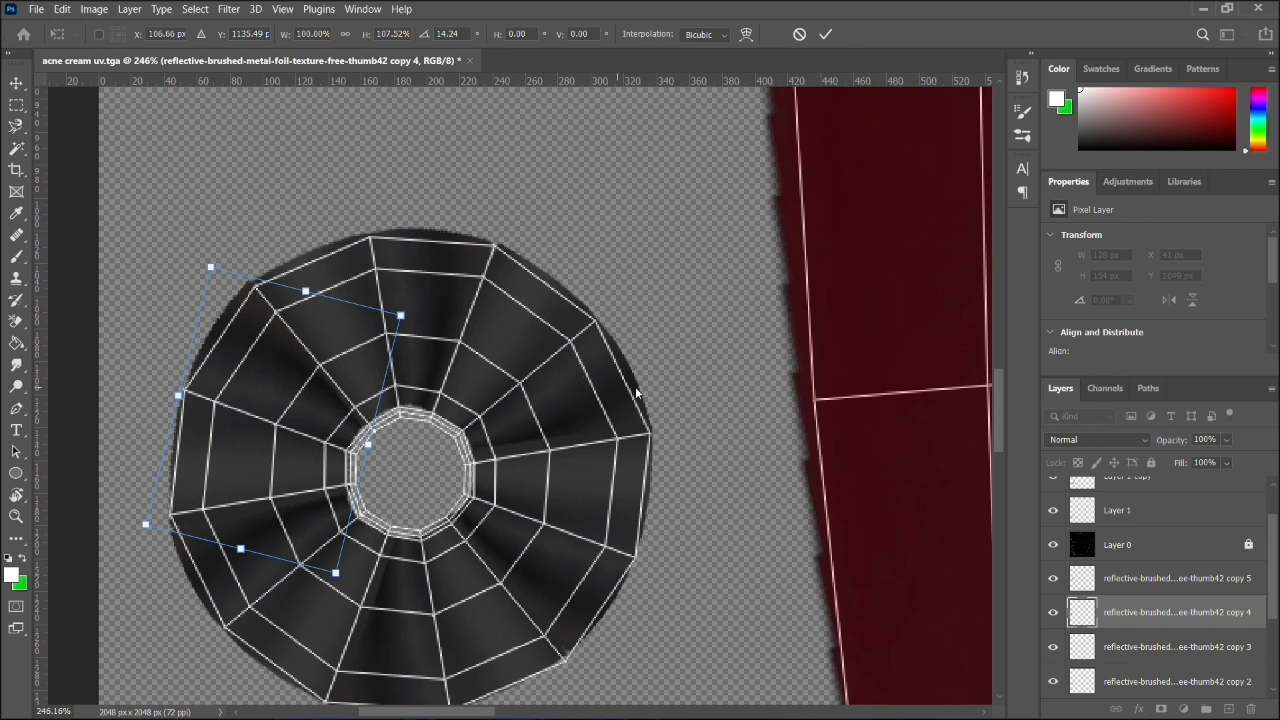
pyautogui.press('Return')
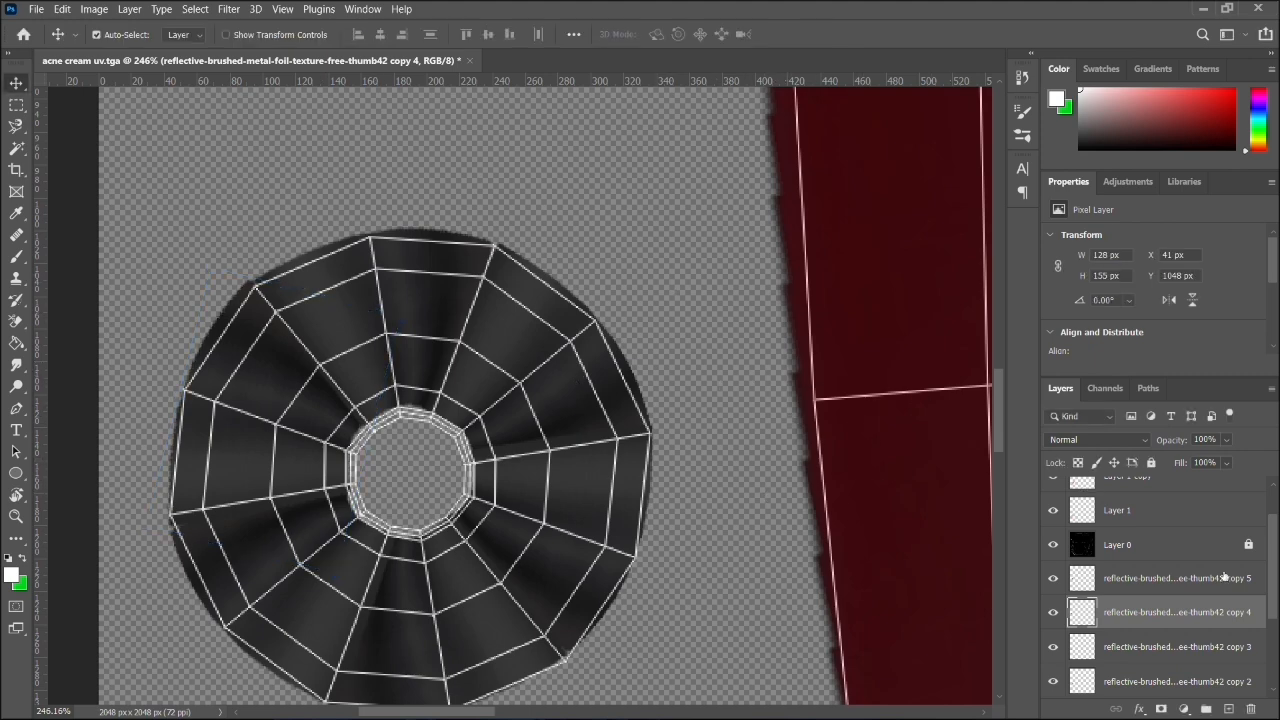
# - Merge the six brushed-metal wedge layers, from copy 5 down to the original, into one layer
pyautogui.click(1190, 590)
pyautogui.scroll(-3, 1188, 585)
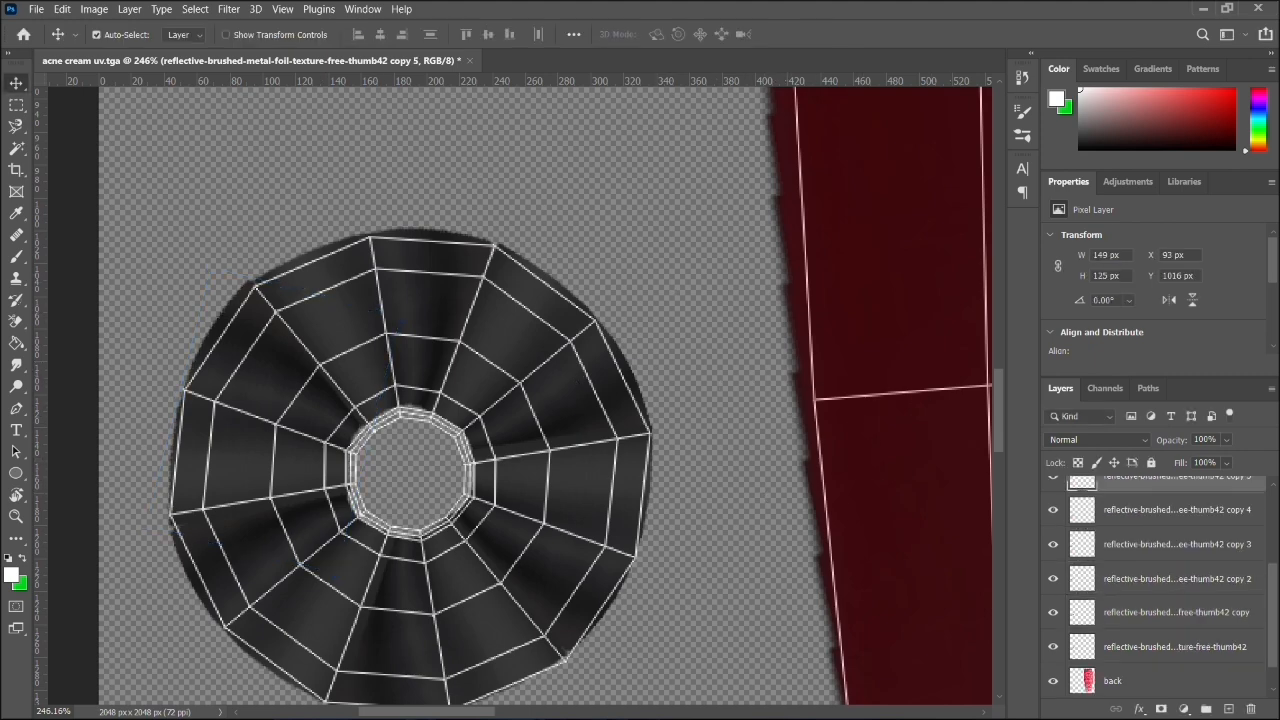
pyautogui.keyDown('shift'); pyautogui.click(1140, 650); pyautogui.keyUp('shift')
pyautogui.rightClick(1149, 577)
pyautogui.click(960, 508)
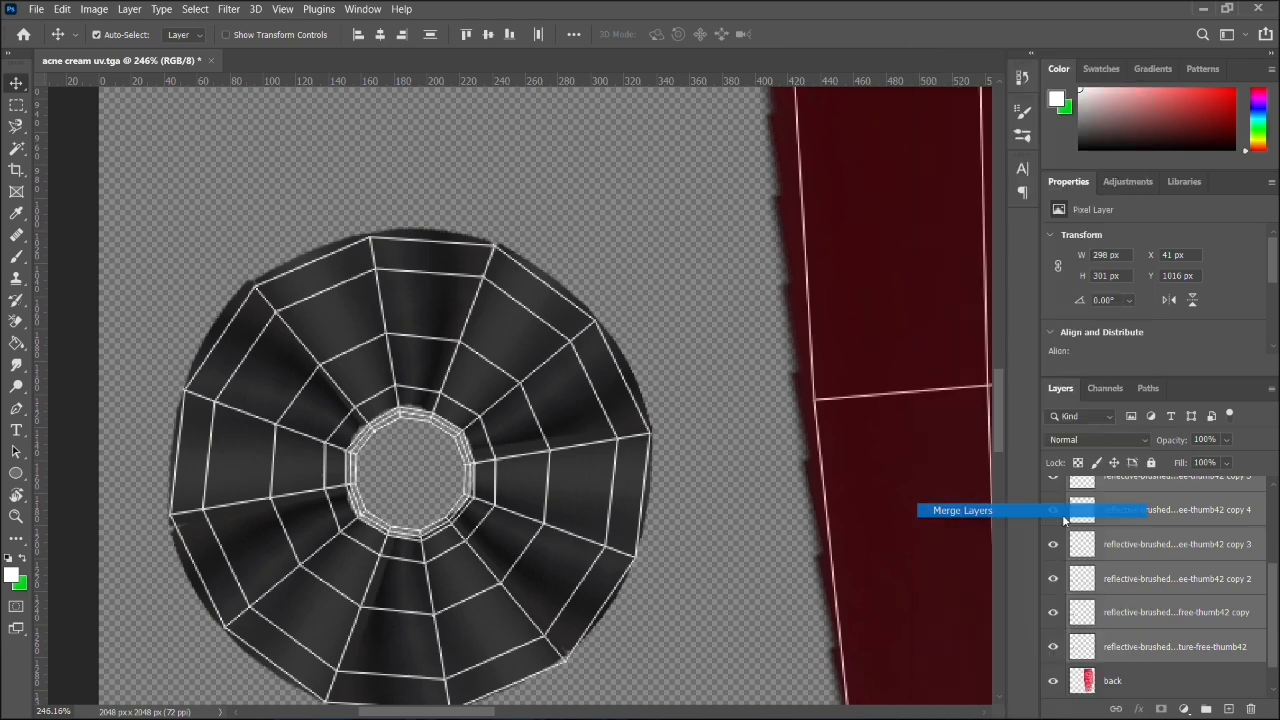
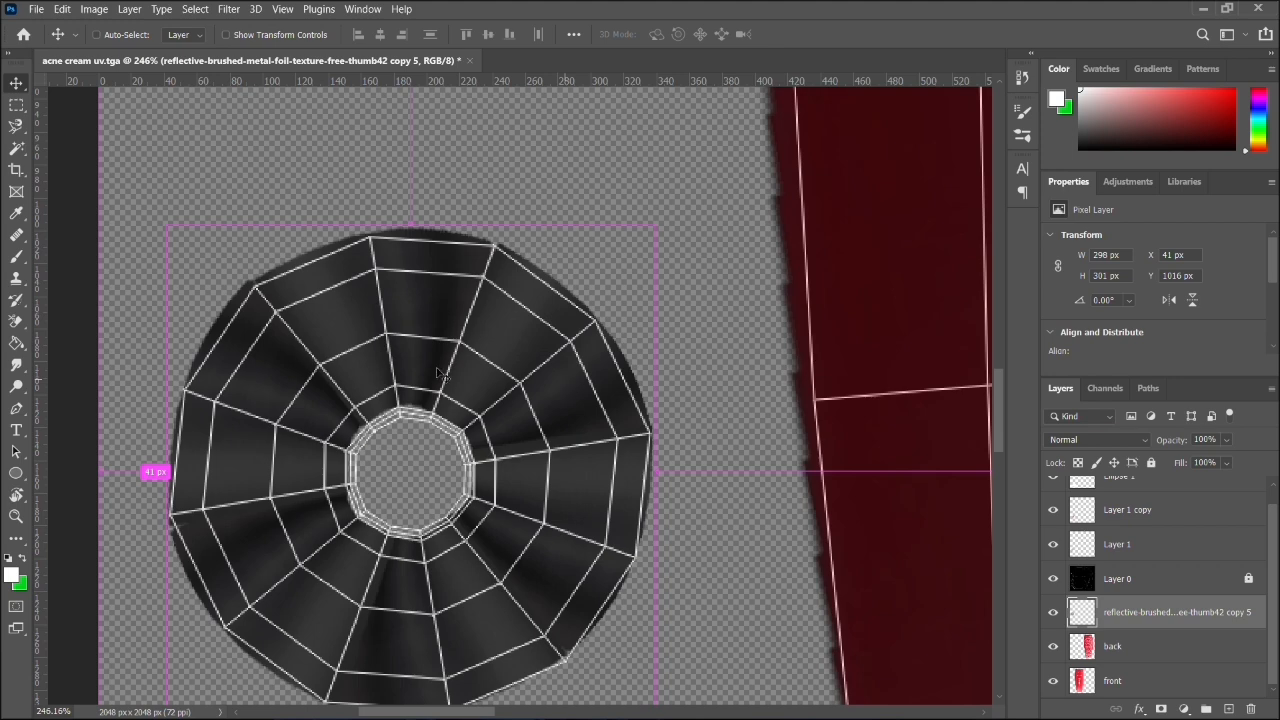
# - Duplicate the merged brushed-metal disc and place the copy over the radial shell above it, at about X 92 px, Y 685 px
pyautogui.hscroll(1, 438, 369)
pyautogui.scroll(-5, 507, 410)
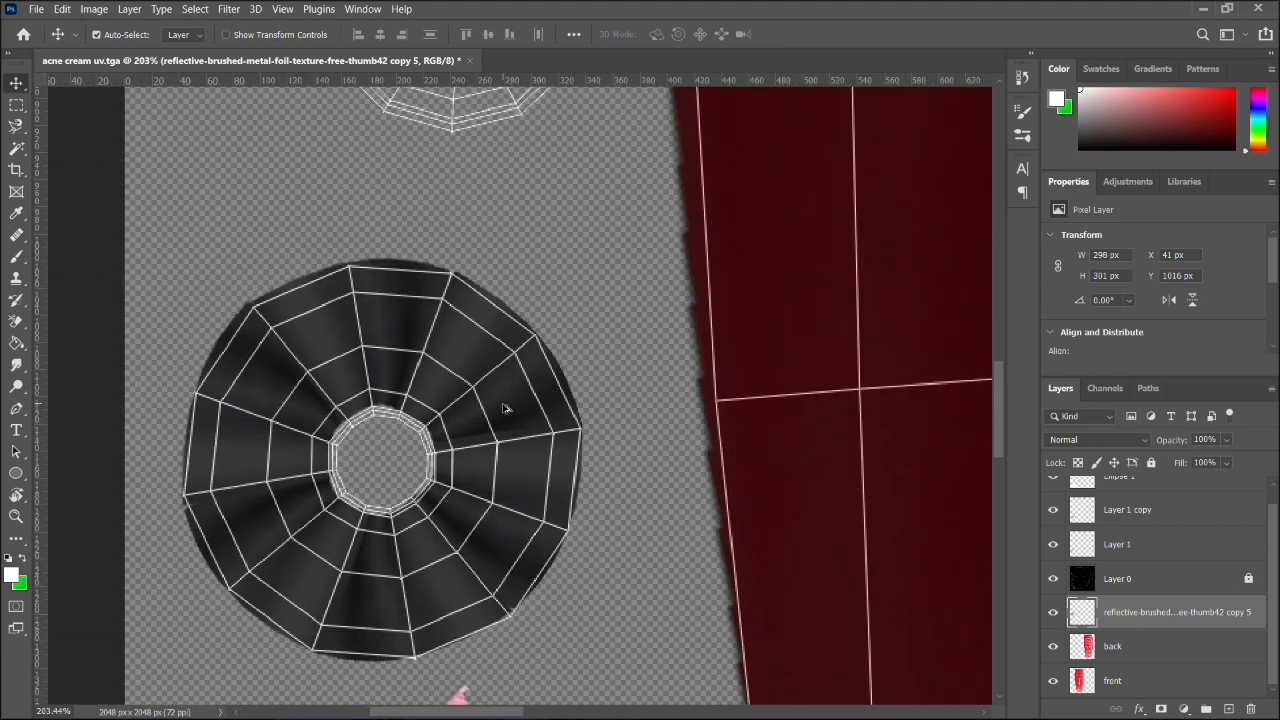
pyautogui.press('ctrl')
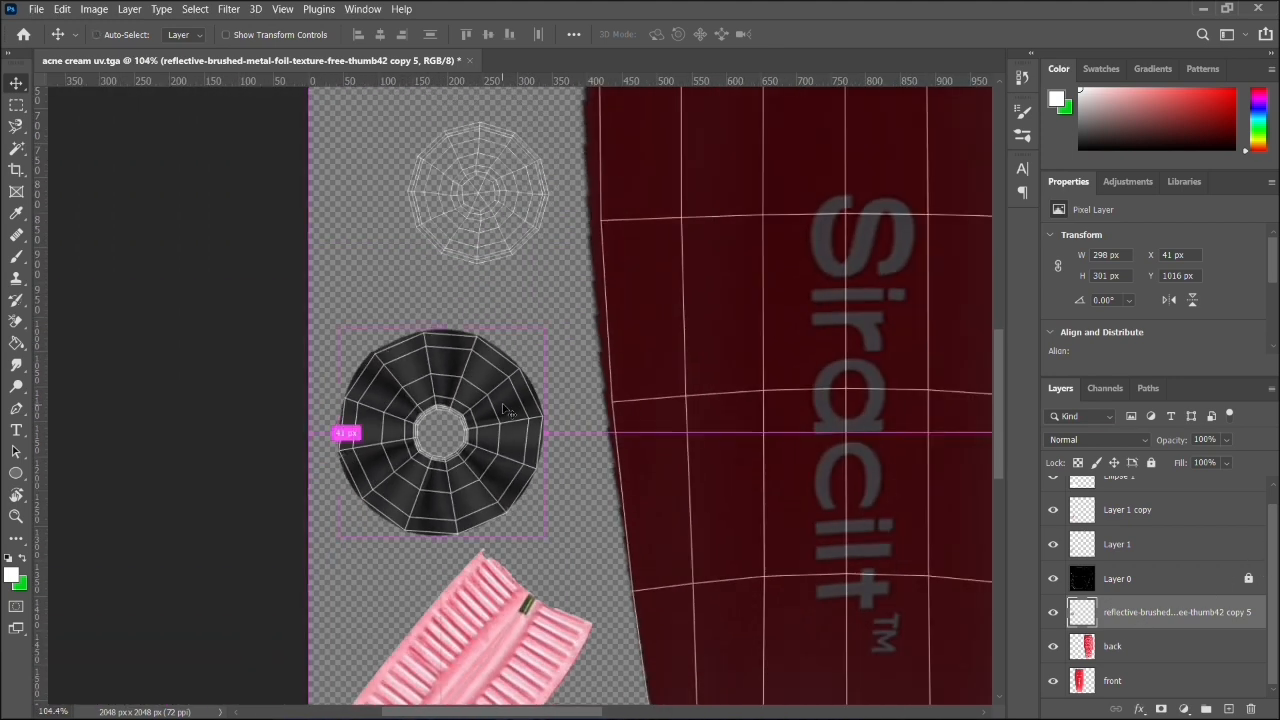
pyautogui.hotkey('ctrl', 'j')
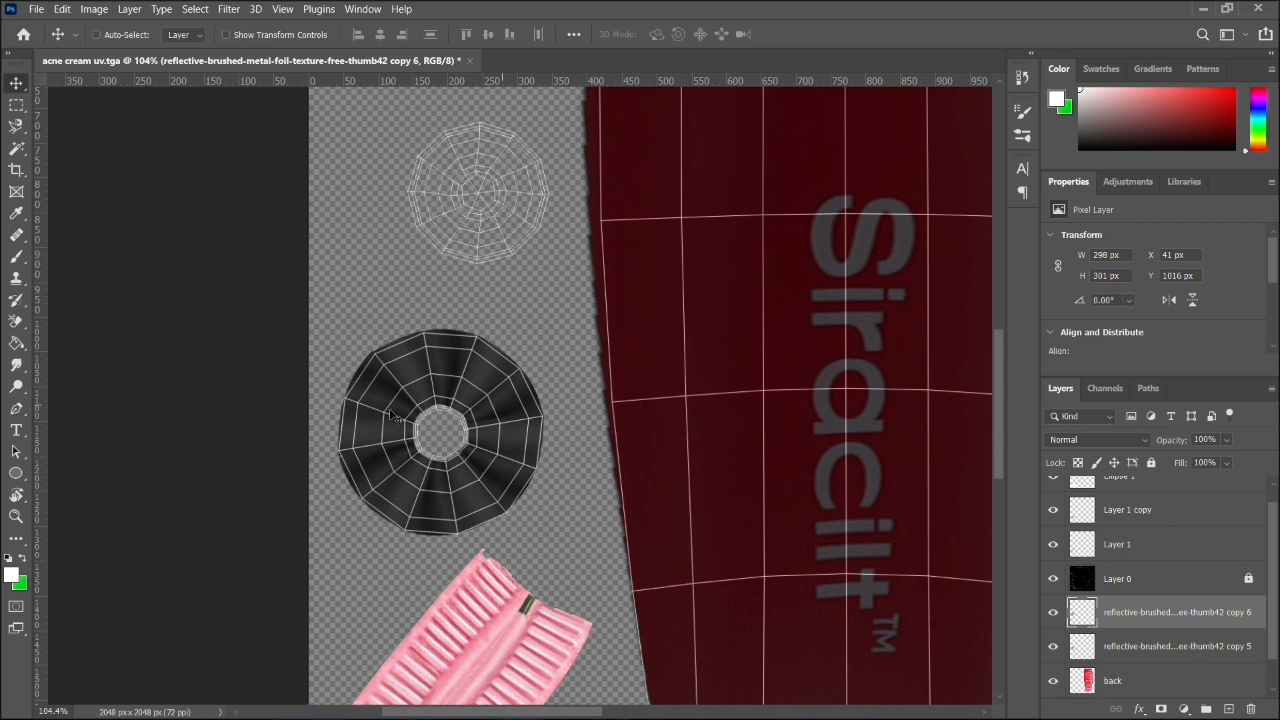
pyautogui.moveTo(464, 417); pyautogui.dragTo(528, 164)
pyautogui.click(456, 478)
pyautogui.hscroll(-1, 458, 438)
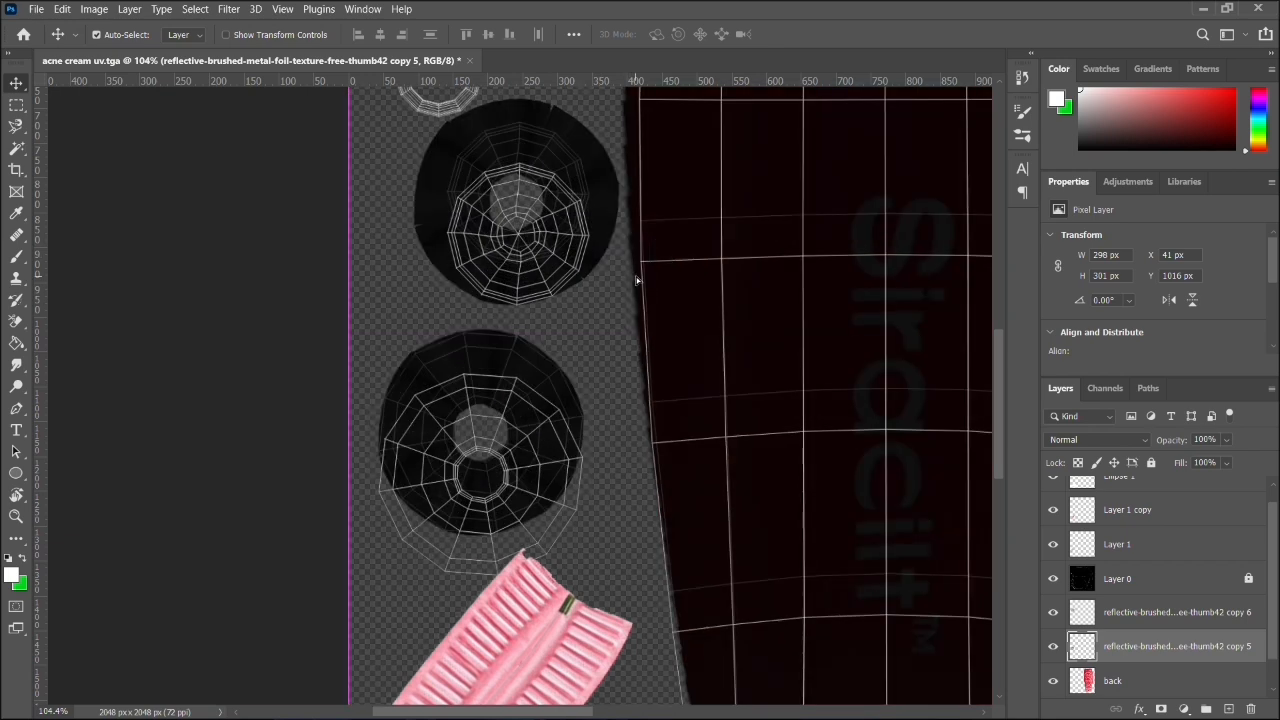
pyautogui.click(592, 298)
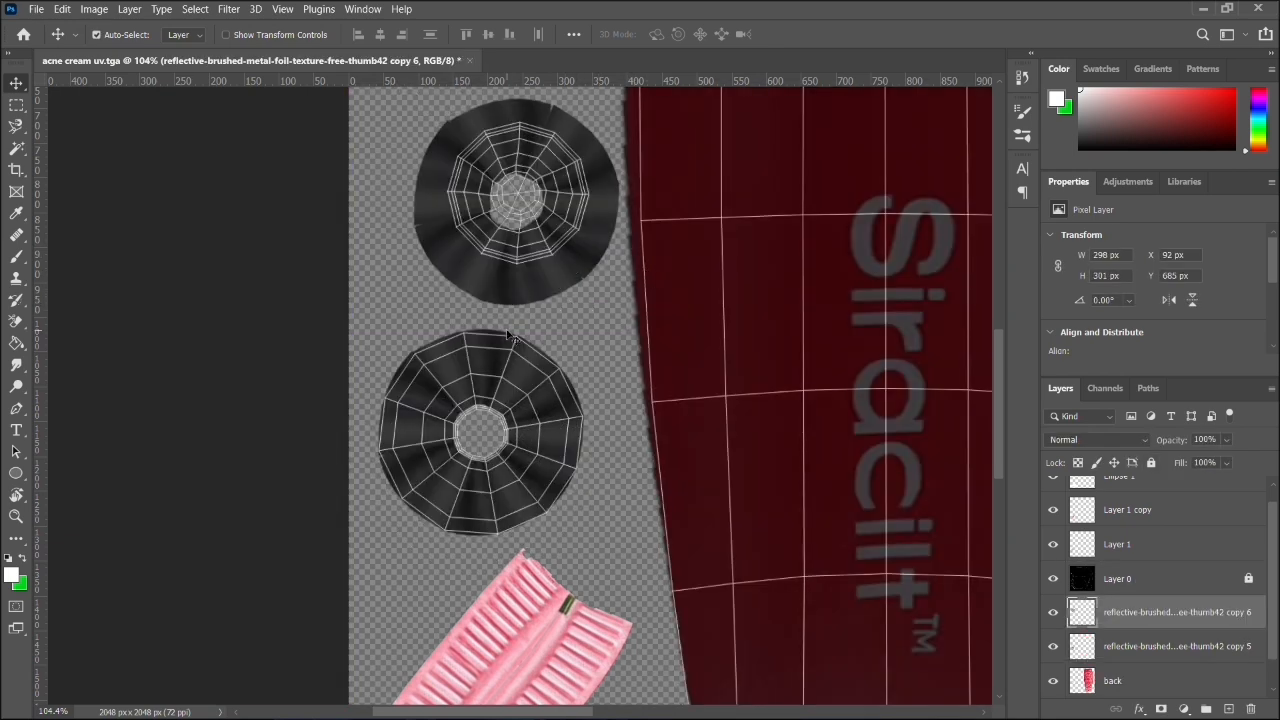
pyautogui.moveTo(425, 265); pyautogui.dragTo(415, 320)
pyautogui.hotkey('ctrl', 'z')
# - Scale the copy 6 metal disc proportionally to about 82.5% and centre it over the spiderweb-like radial shell
pyautogui.scroll(3, 420, 320)
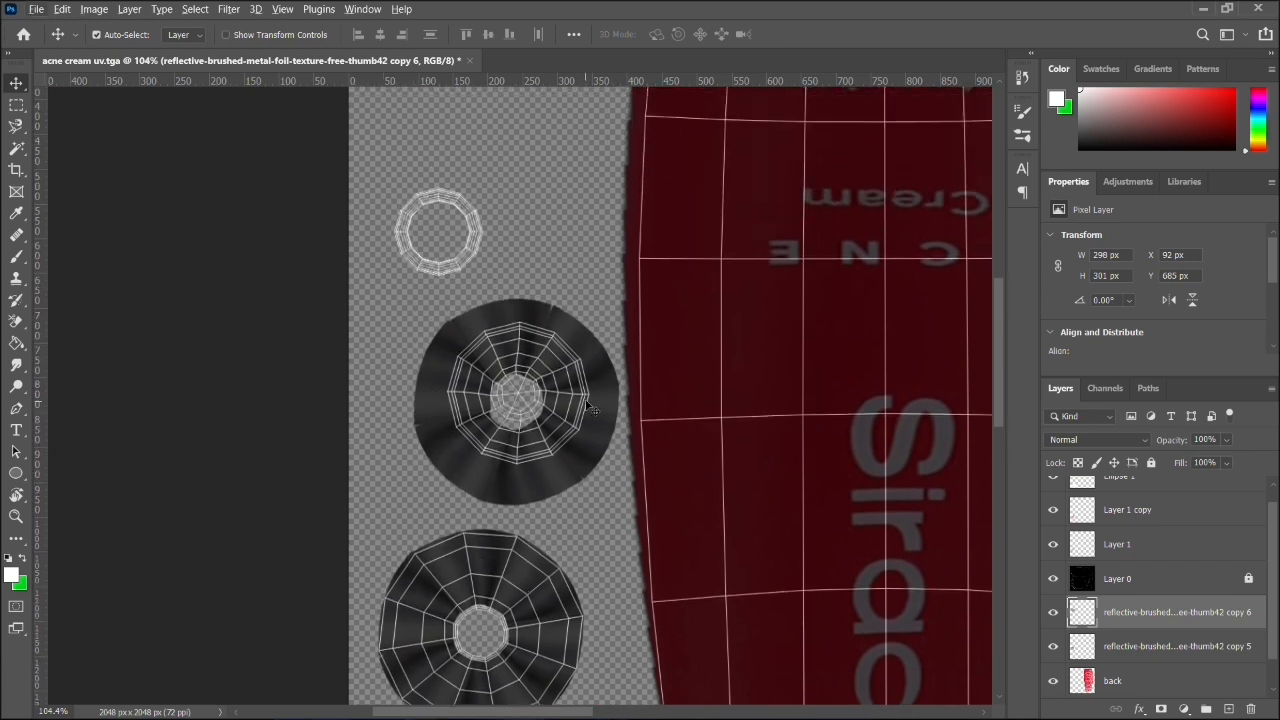
pyautogui.scroll(1, 589, 408)
pyautogui.keyDown('alt'); pyautogui.scroll(4, 589, 408); pyautogui.keyUp('alt')
pyautogui.keyDown('alt'); pyautogui.scroll(1, 589, 405); pyautogui.keyUp('alt')
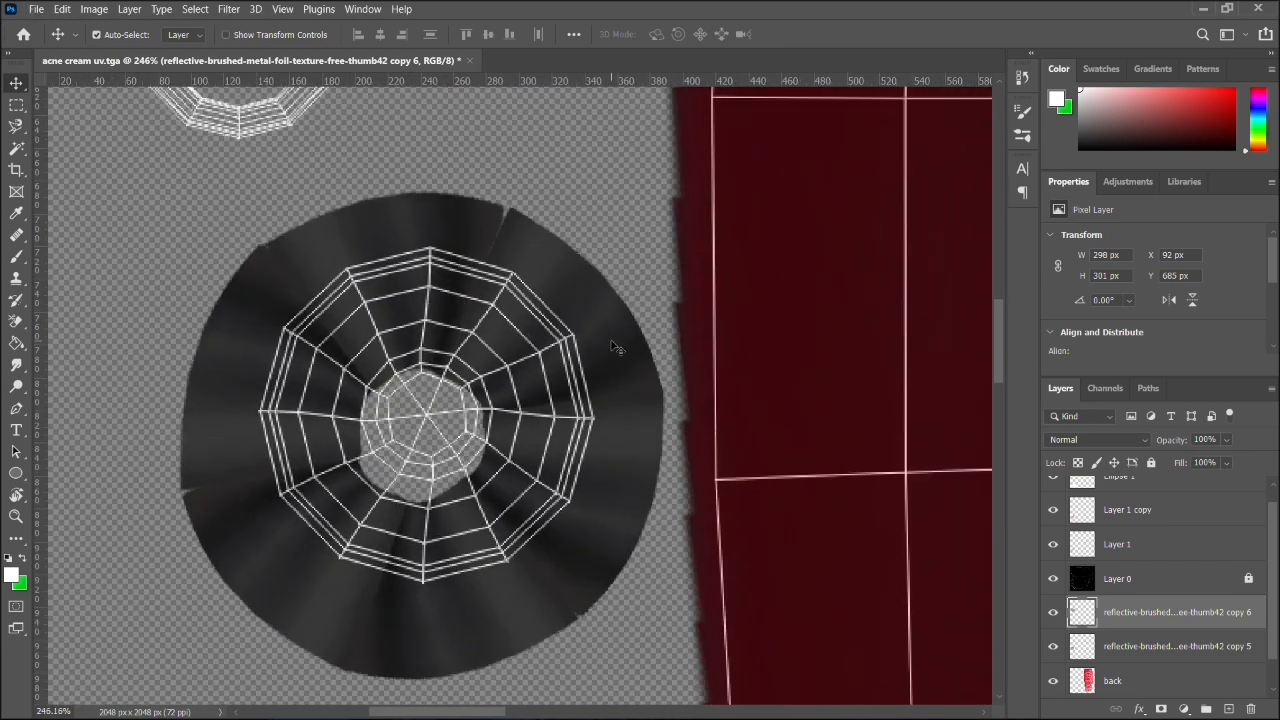
pyautogui.moveTo(291, 222); pyautogui.dragTo(320, 230)
pyautogui.hotkey('ctrl', 't')
pyautogui.moveTo(665, 188); pyautogui.dragTo(581, 278)
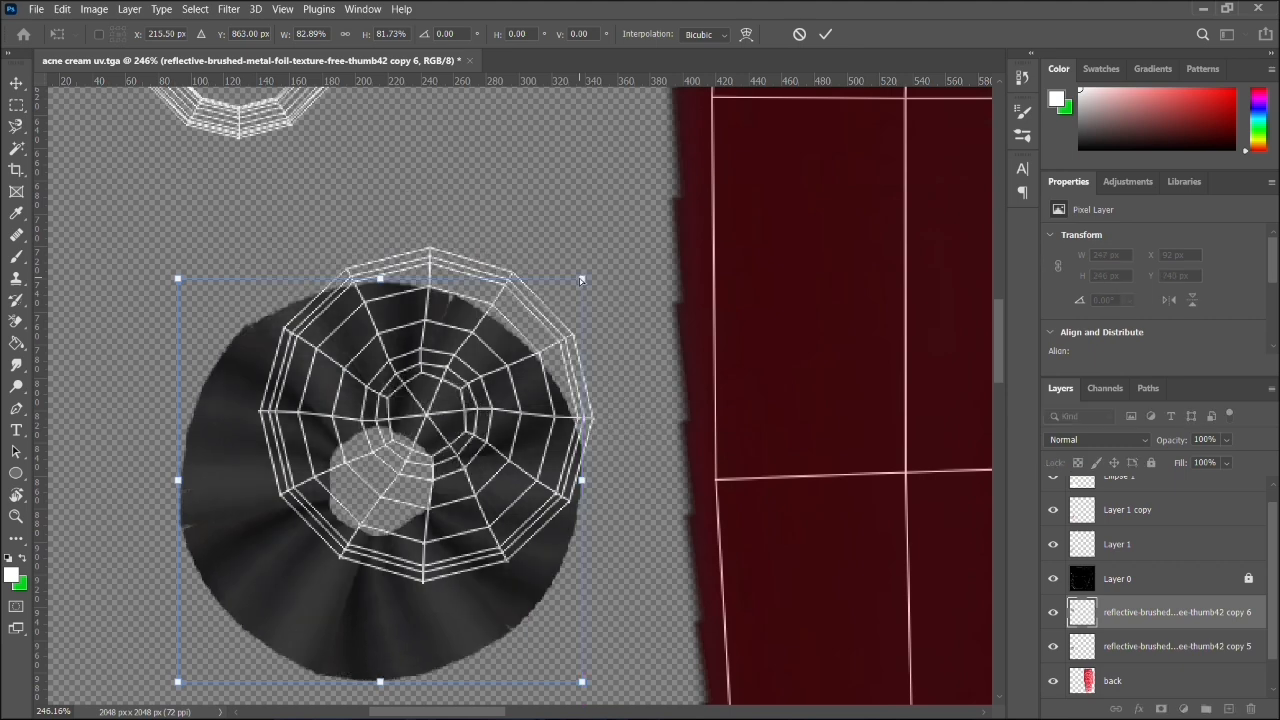
pyautogui.hotkey('ctrl', 'z')
pyautogui.click(344, 35)
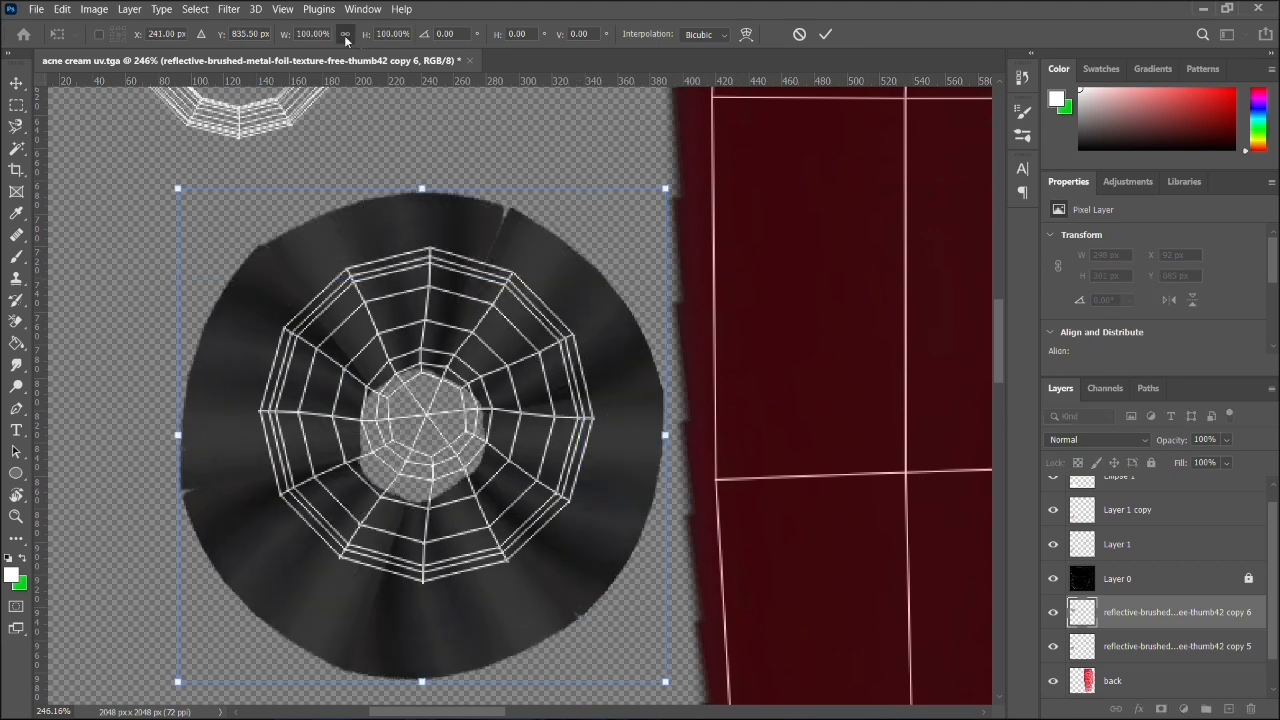
pyautogui.moveTo(667, 189); pyautogui.dragTo(581, 273)
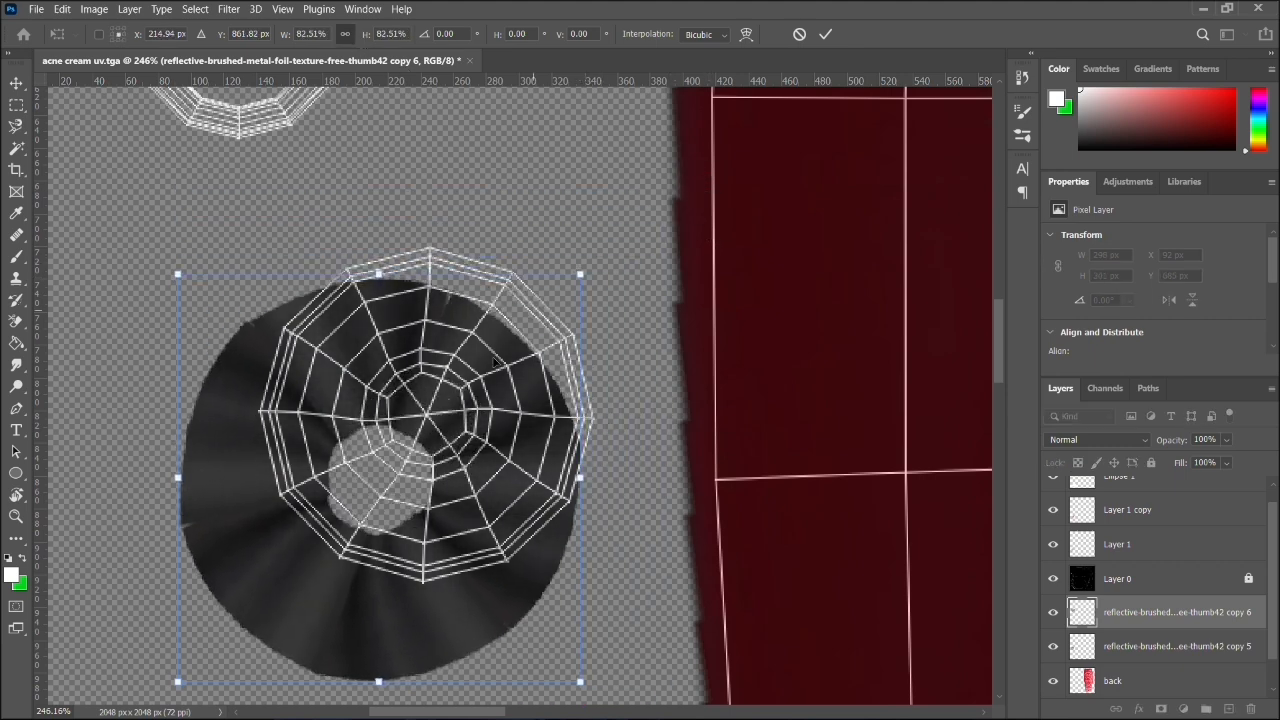
pyautogui.moveTo(339, 639); pyautogui.dragTo(389, 572)
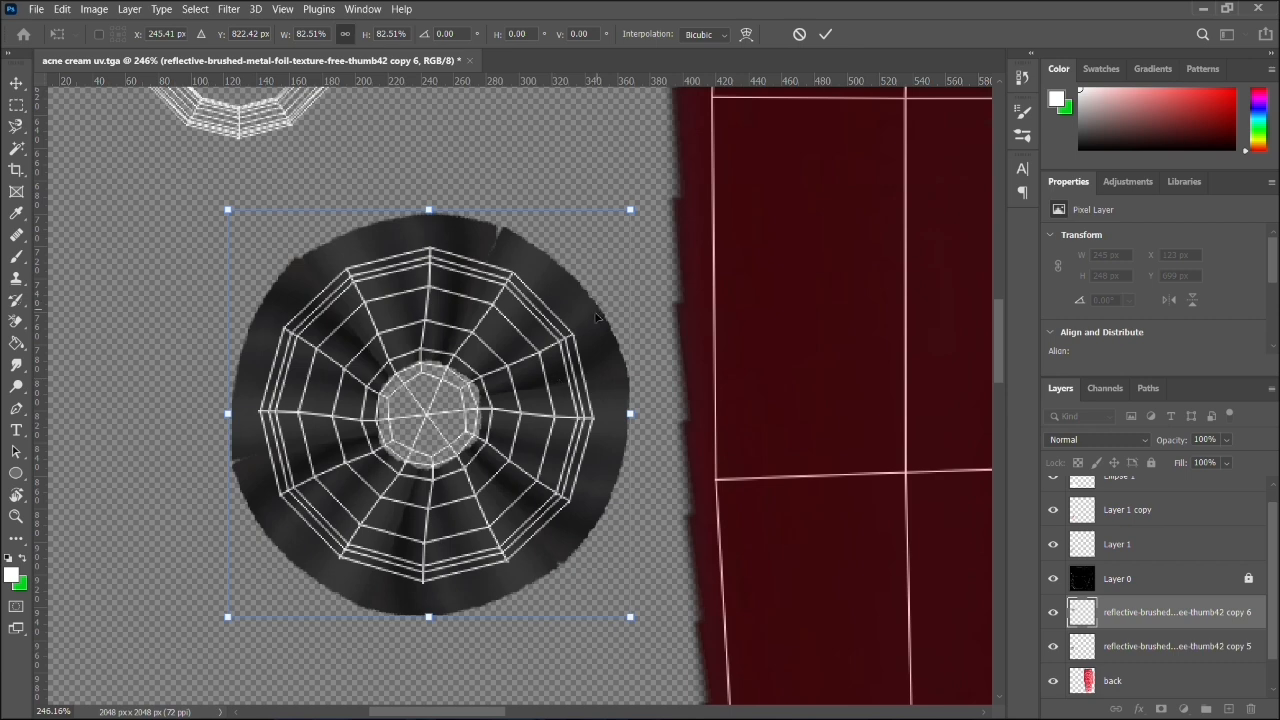
pyautogui.moveTo(552, 370); pyautogui.dragTo(436, 243)
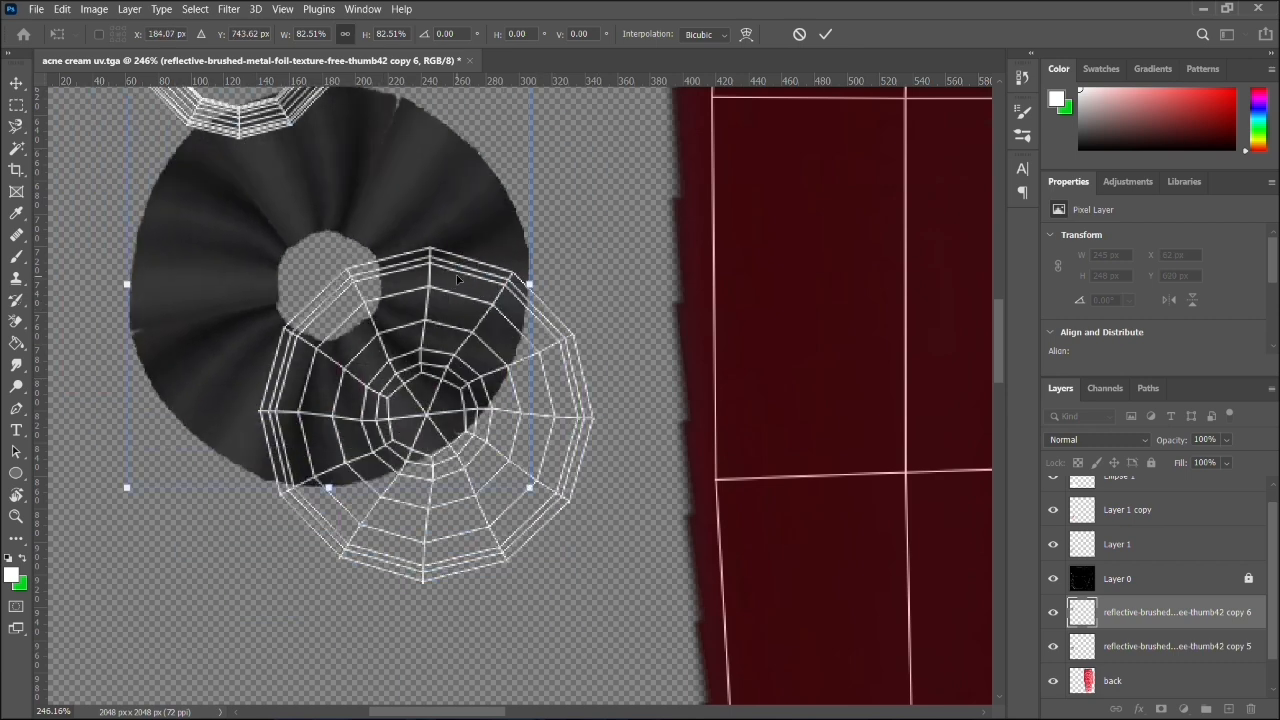
pyautogui.hotkey('ctrl', 'z')
# - Duplicate the scaled copy 6 disc and place the new copy over the small ring shell, at about X 6 px, Y 469 px
pyautogui.click(1152, 610)
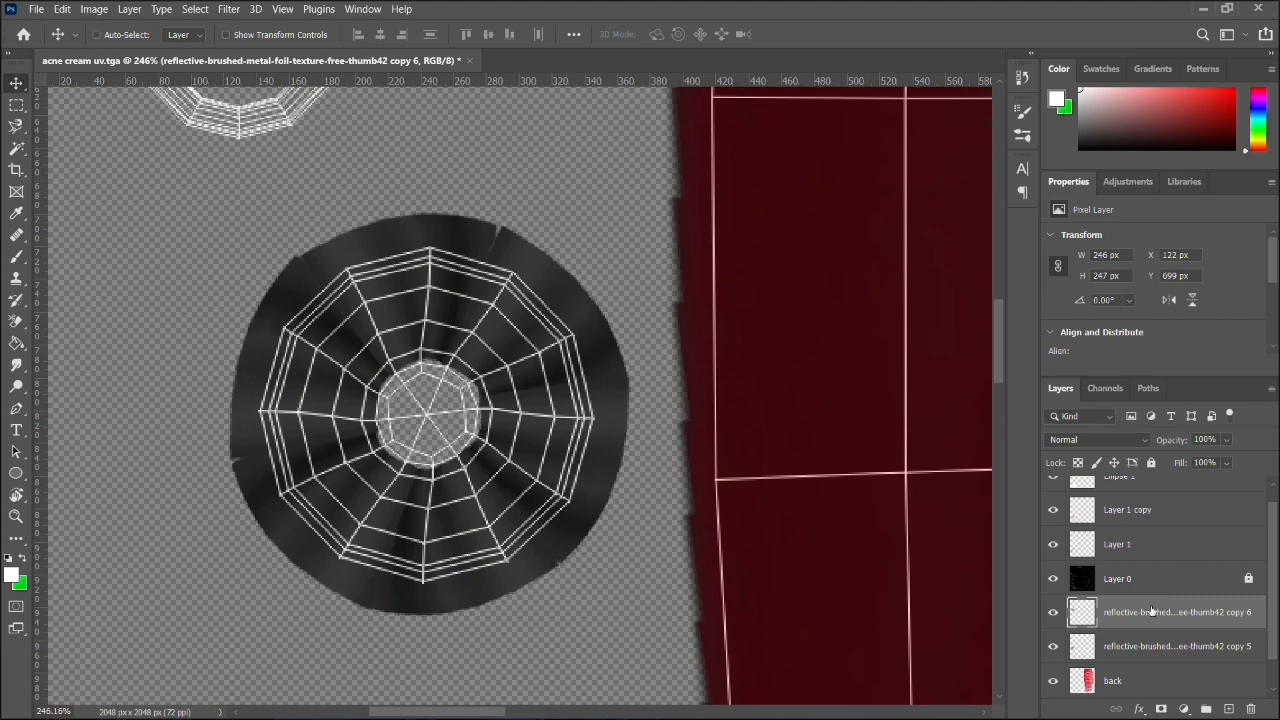
pyautogui.hotkey('ctrl', 'j')
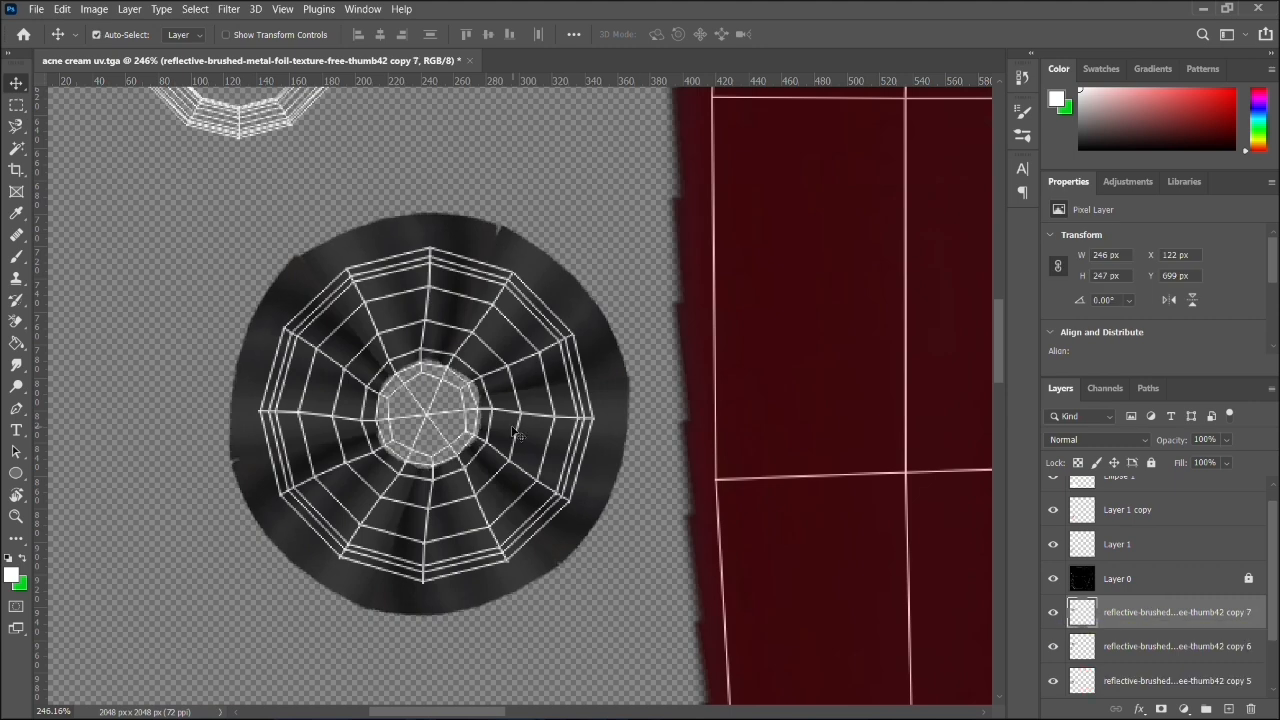
pyautogui.moveTo(528, 463)
pyautogui.mouseDown()
pyautogui.moveTo(457, 243)
pyautogui.moveTo(280, 75)
pyautogui.moveTo(305, 245)
pyautogui.moveTo(320, 225)
pyautogui.moveTo(326, 266)
pyautogui.mouseUp()
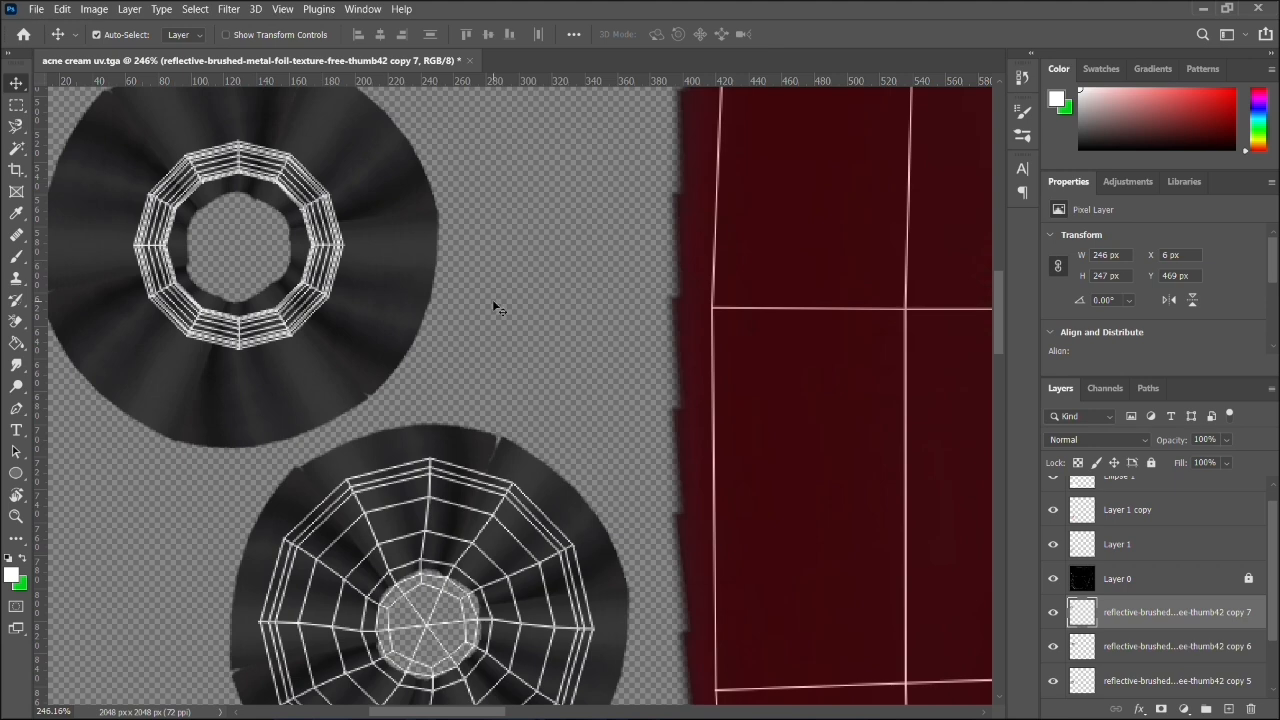
pyautogui.scroll(-3, 492, 299)
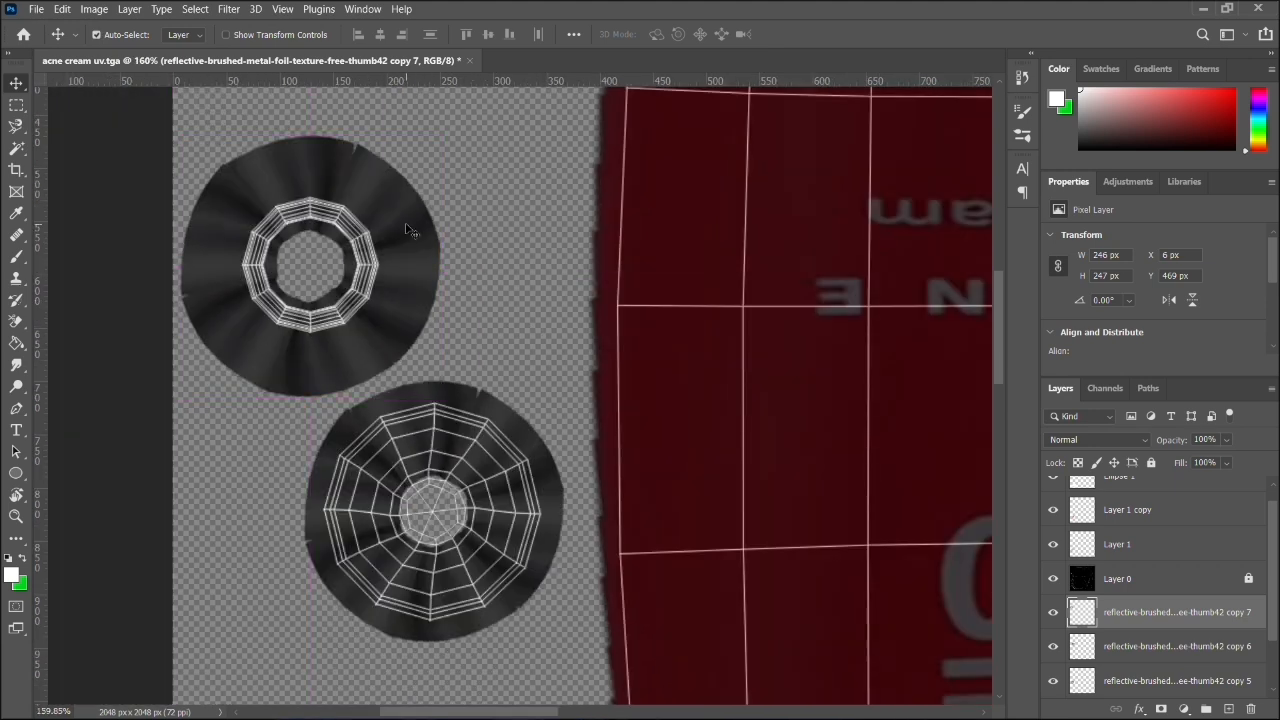
pyautogui.scroll(-3, 528, 266)
pyautogui.scroll(-1, 530, 317)
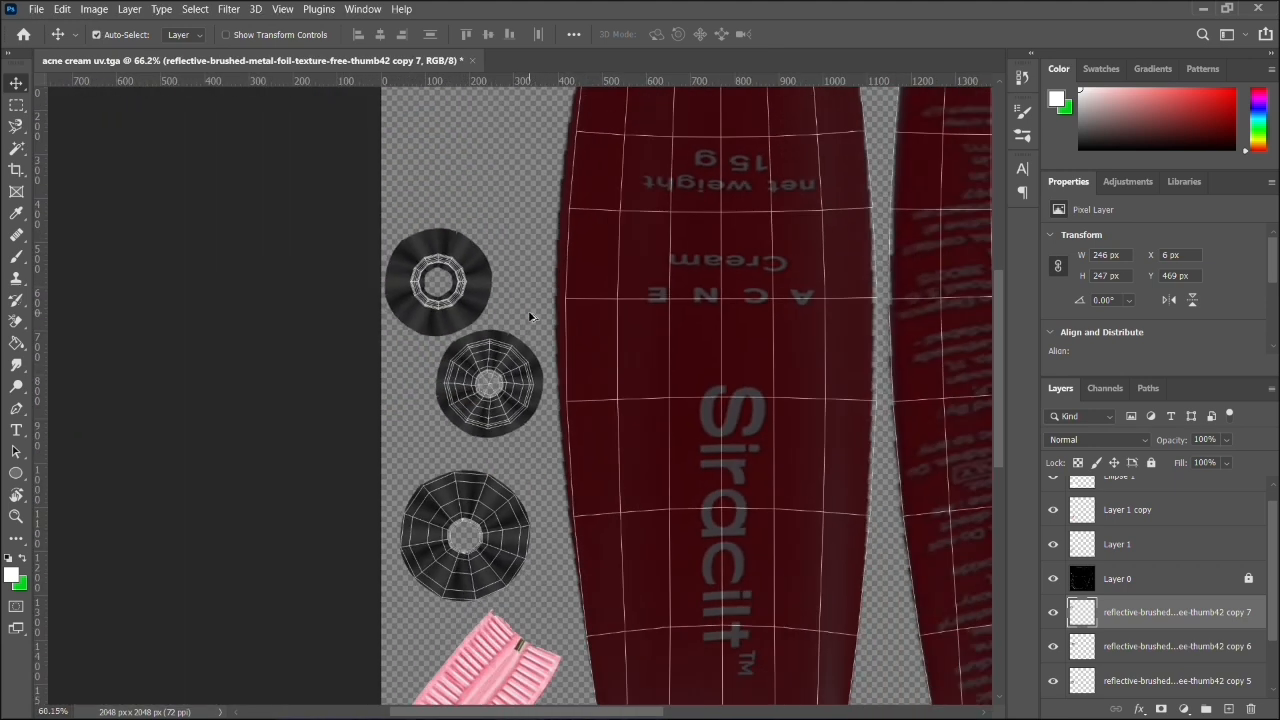
pyautogui.scroll(-1, 530, 317)
pyautogui.scroll(6, 530, 317)
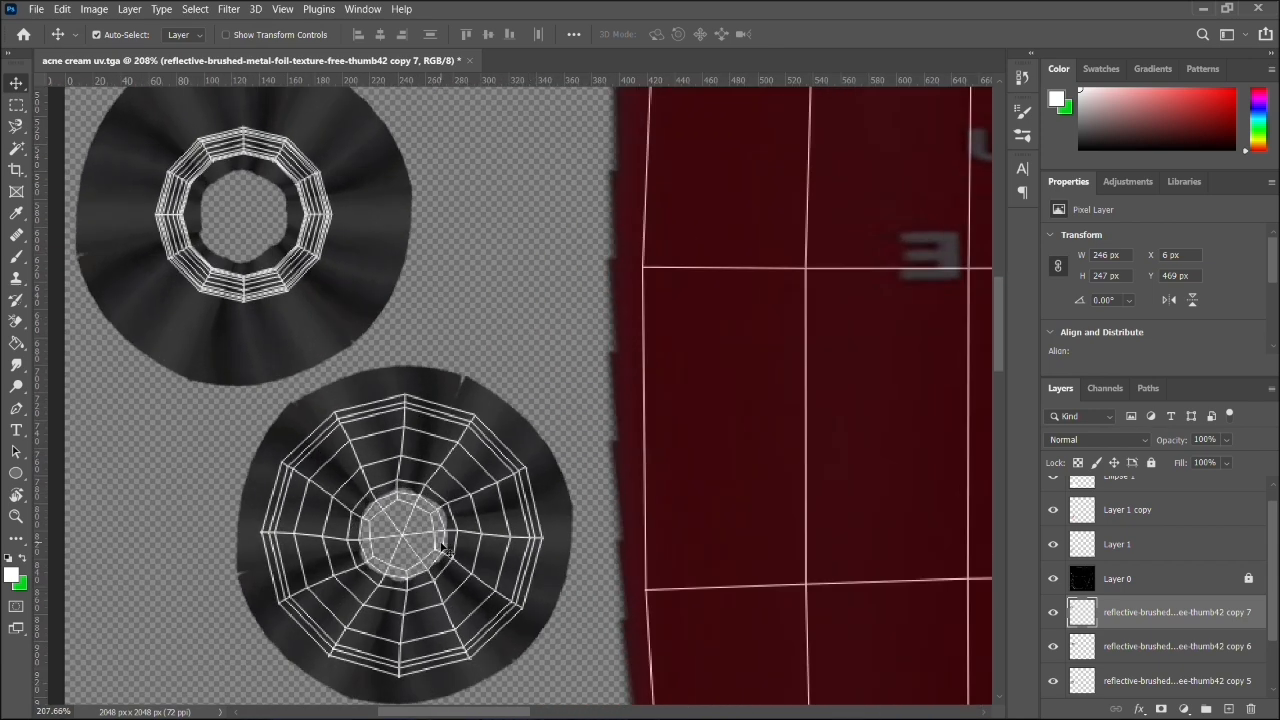
# - Duplicate the metal disc on the ring shell and try shifting the copy over the radial shell below it
pyautogui.click(461, 493)
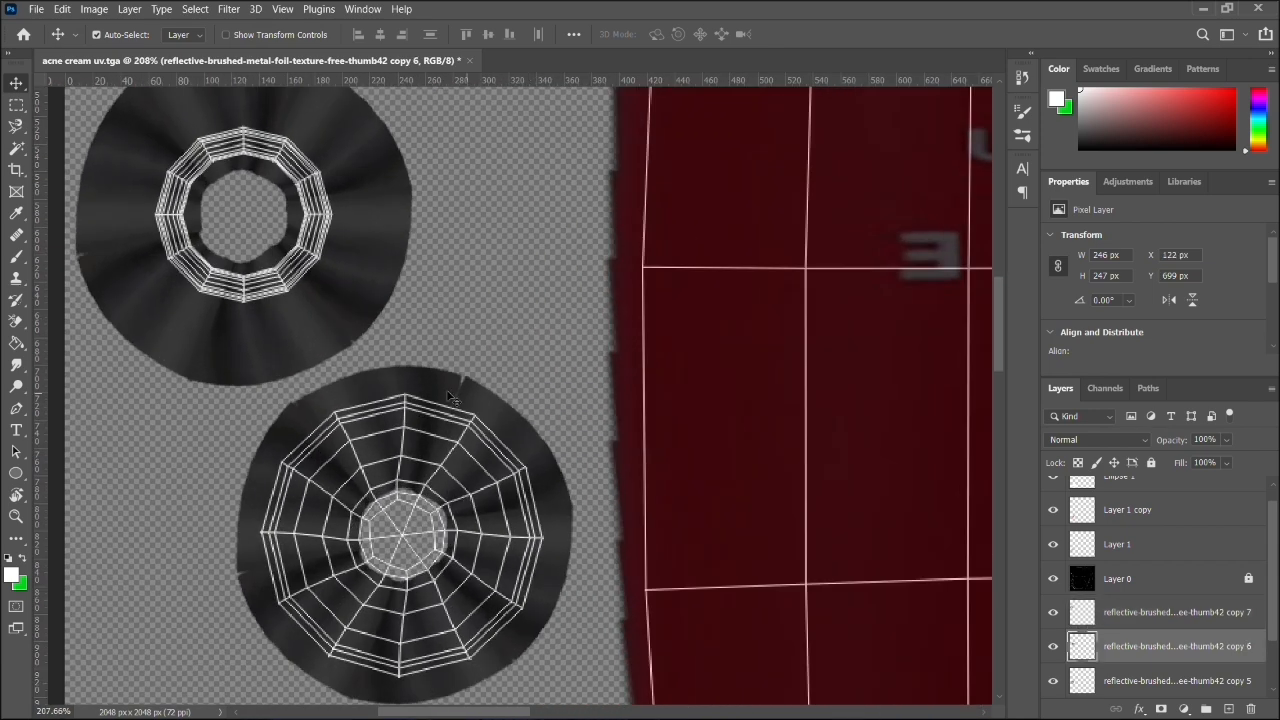
pyautogui.click(373, 256)
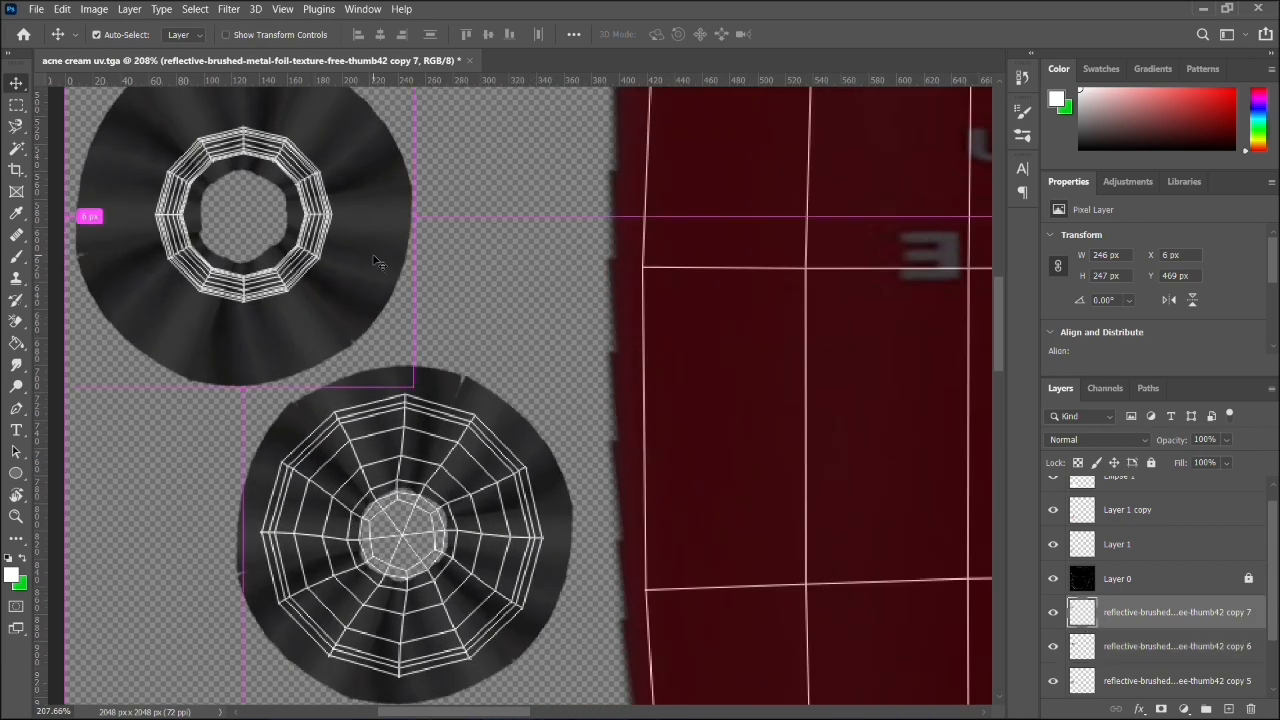
pyautogui.press('ctrl')
pyautogui.moveTo(384, 242); pyautogui.dragTo(561, 437)
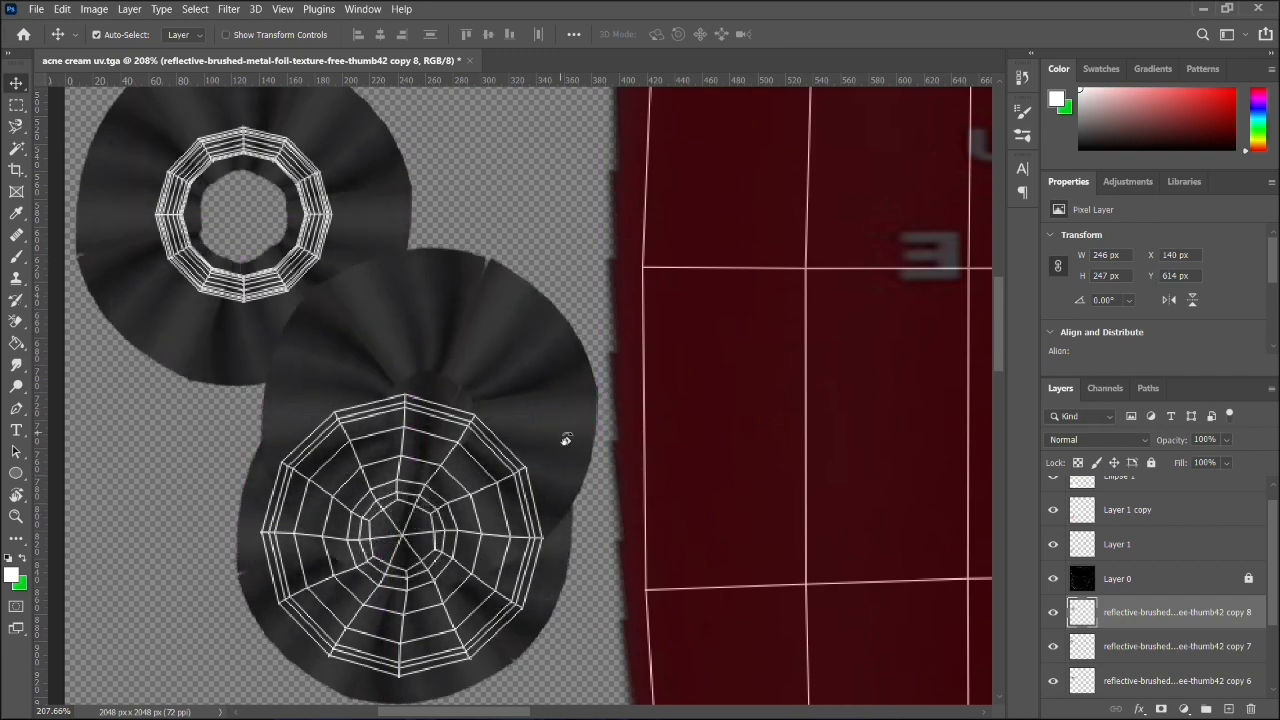
pyautogui.press('r')
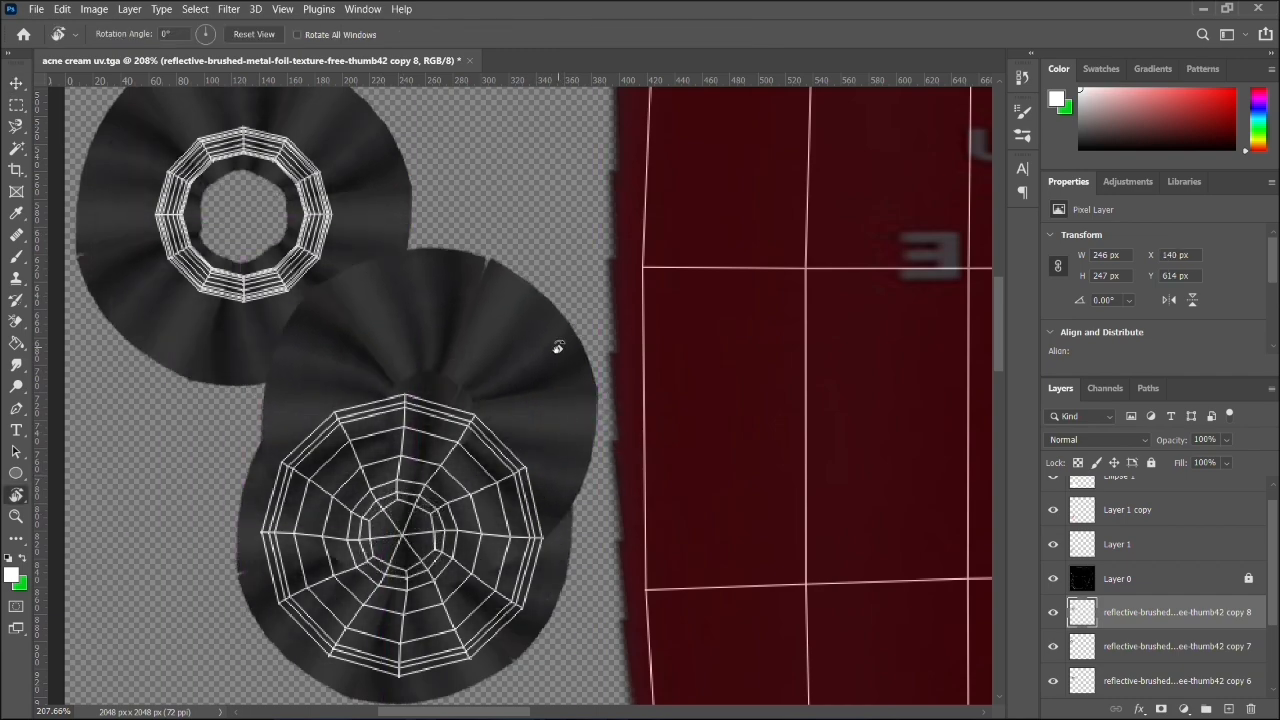
pyautogui.moveTo(557, 346); pyautogui.dragTo(567, 302)
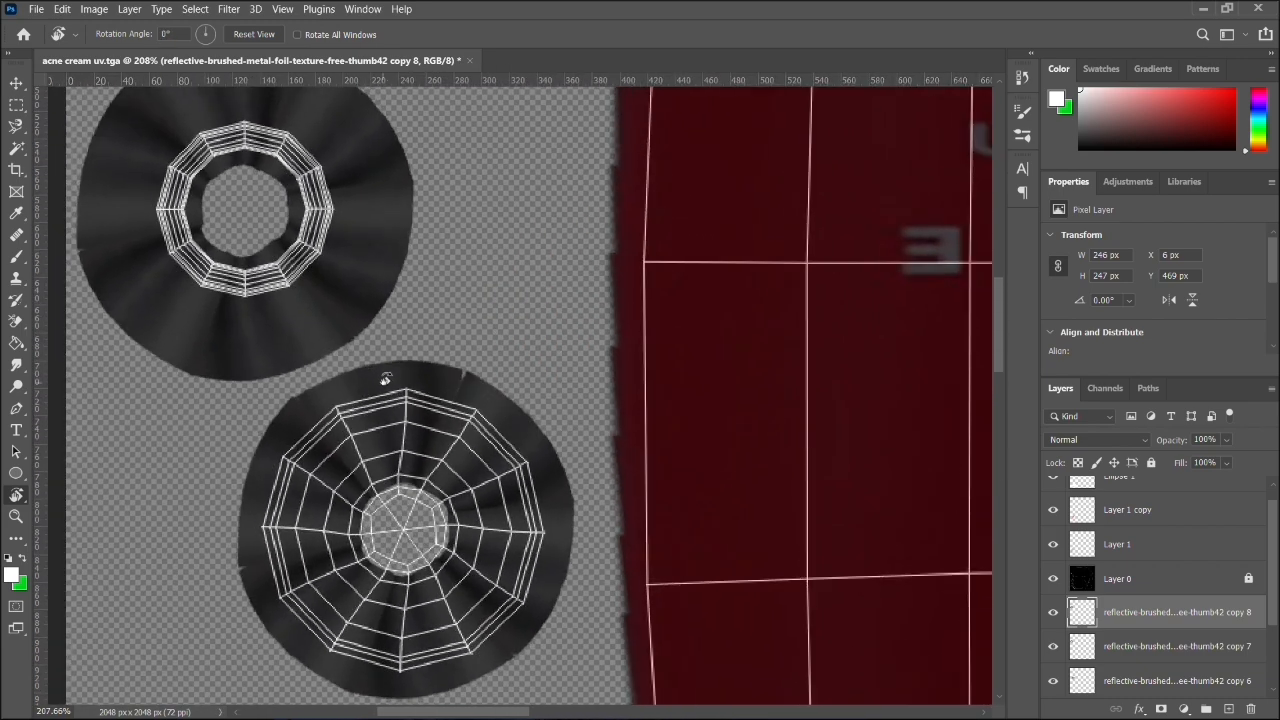
pyautogui.click(16, 84)
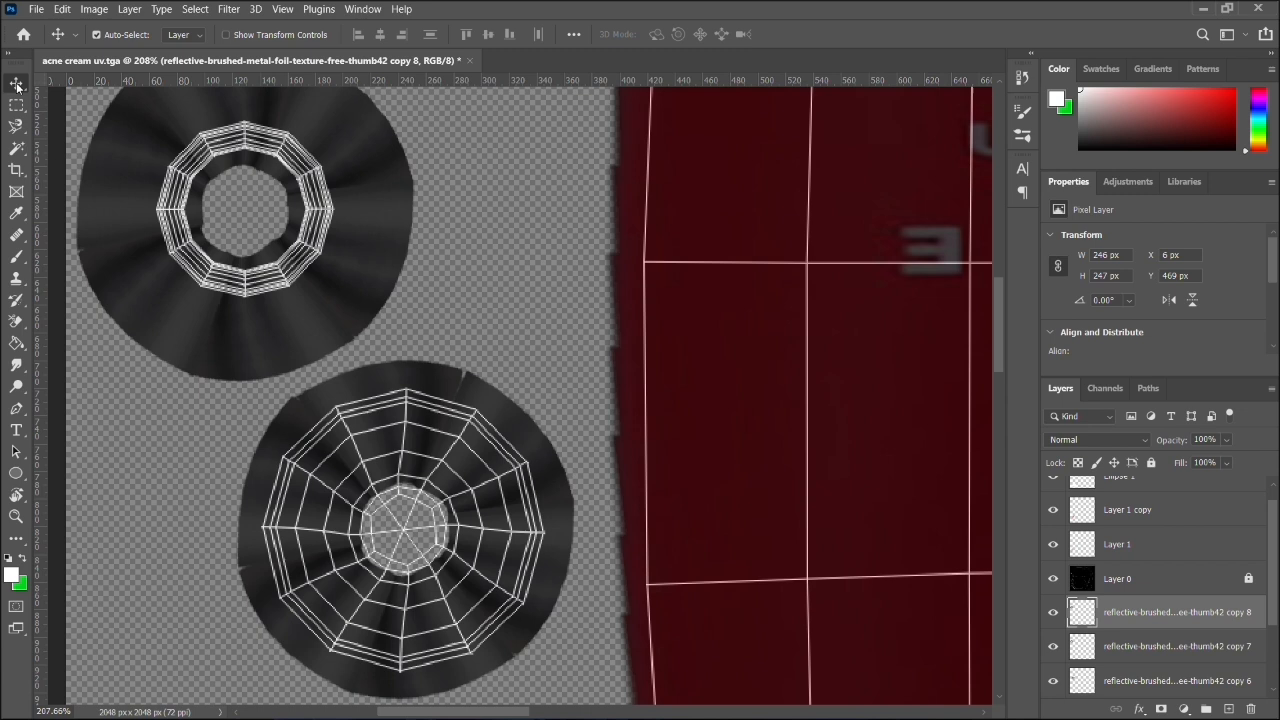
pyautogui.click(443, 382)
pyautogui.hotkey('ctrl', 't')
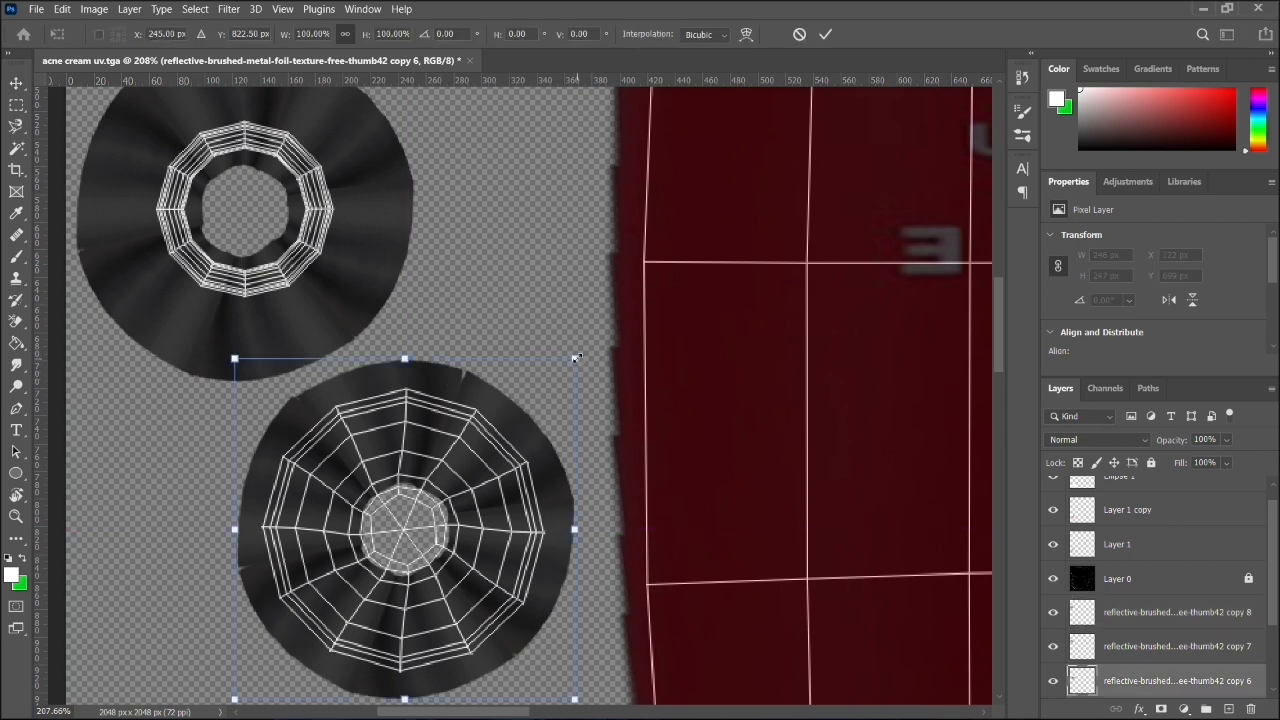
pyautogui.moveTo(577, 356); pyautogui.dragTo(488, 412)
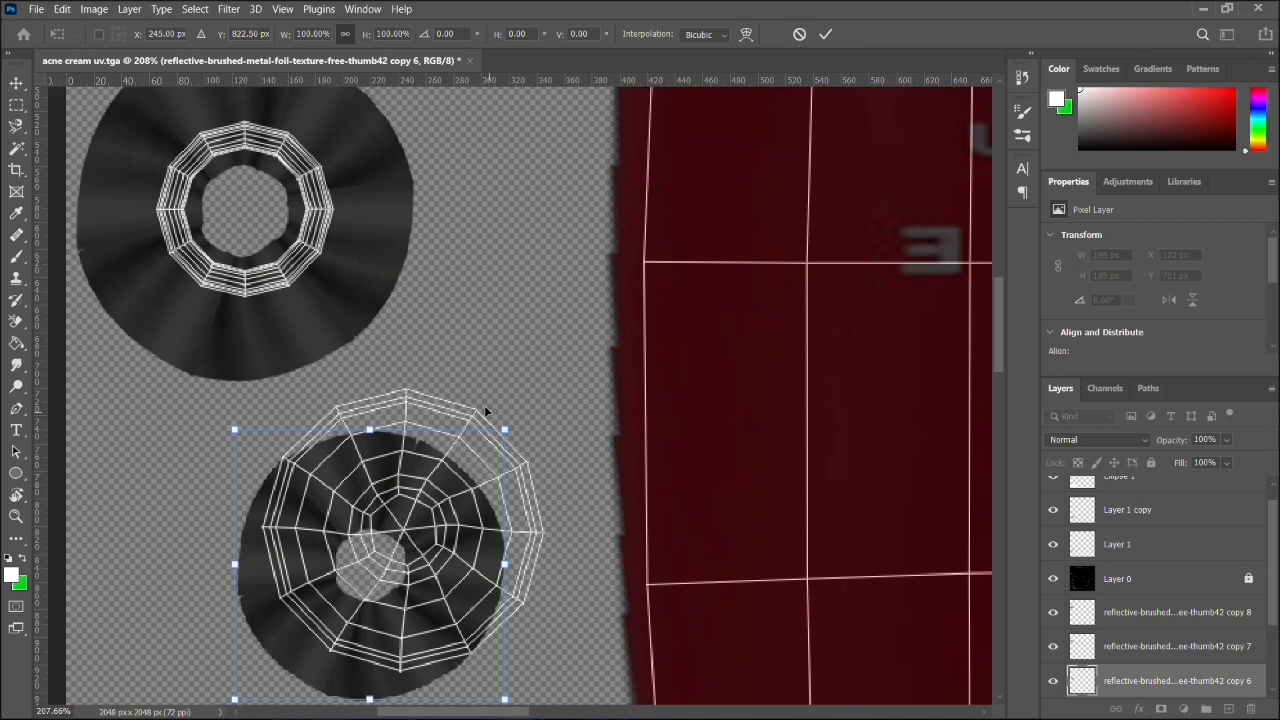
pyautogui.hotkey('ctrl', 'z')
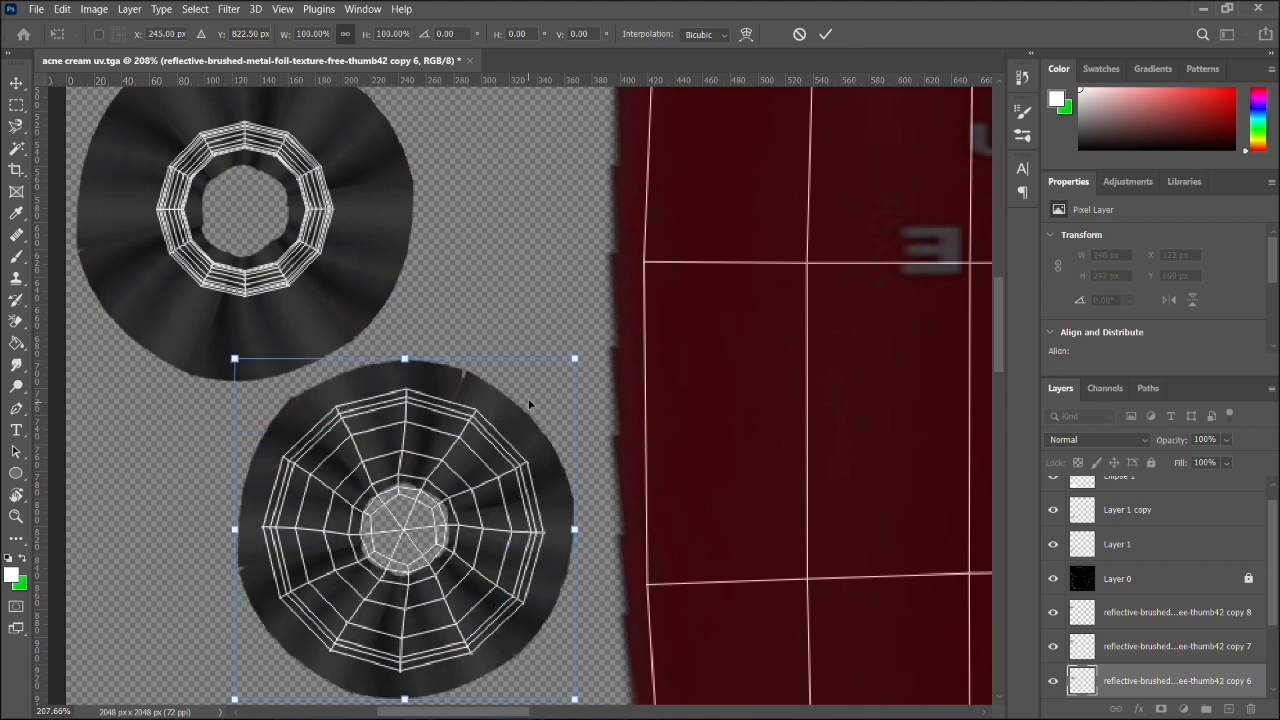
pyautogui.moveTo(532, 430); pyautogui.dragTo(572, 368)
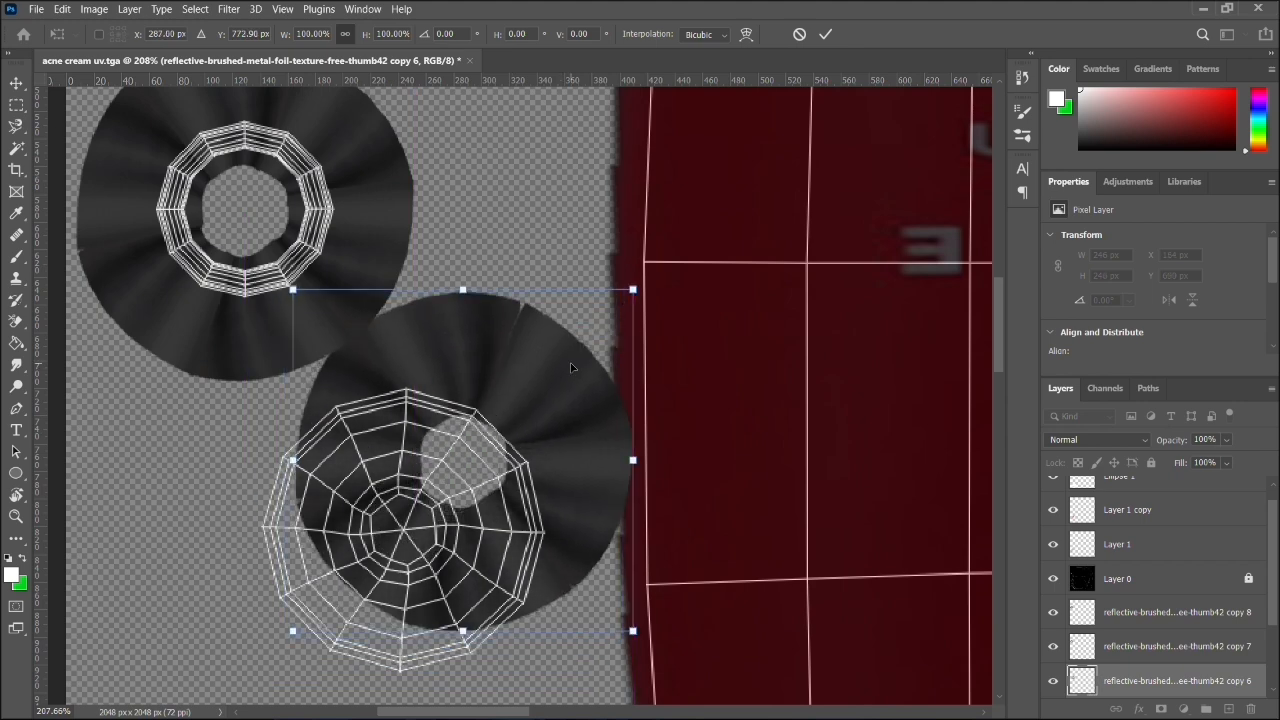
pyautogui.hotkey('ctrl', 'z')
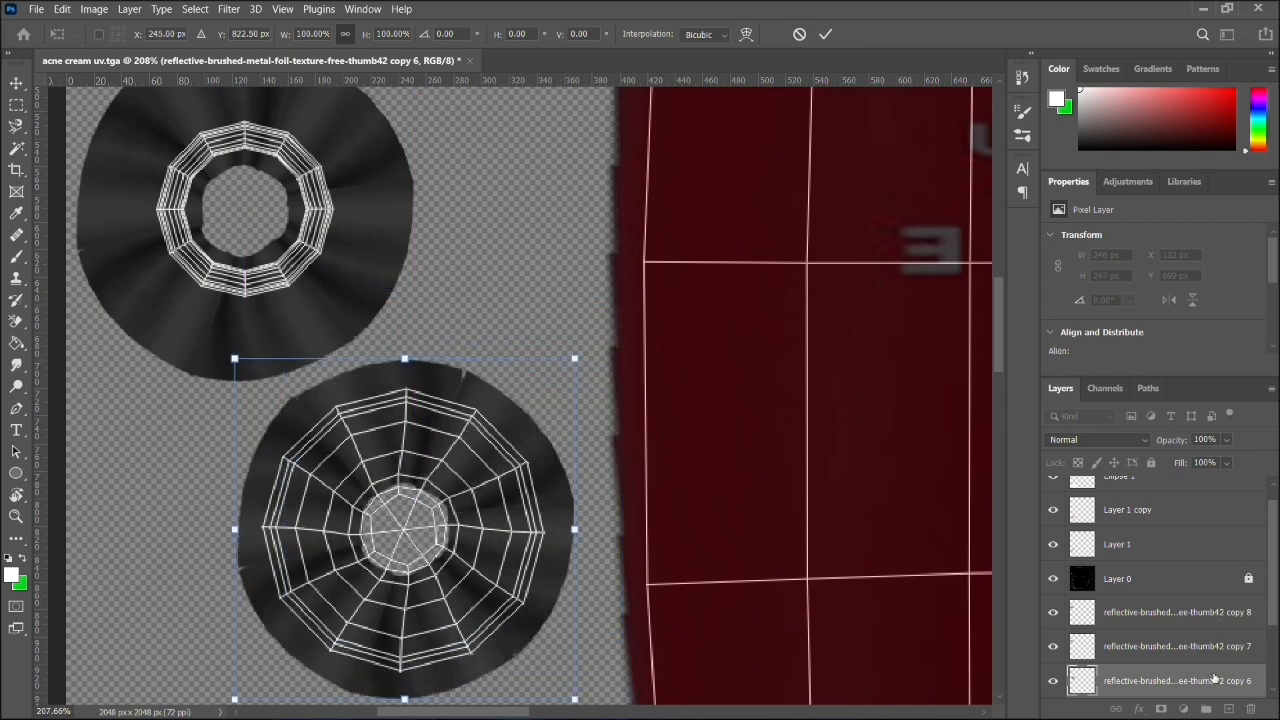
pyautogui.moveTo(500, 405); pyautogui.dragTo(544, 297)
pyautogui.hotkey('ctrl', 'z')
# - Duplicate the copy 6 metal disc and scale the duplicate proportionally to about 28.8%, centred over the hole in the original disc
pyautogui.click(1131, 679)
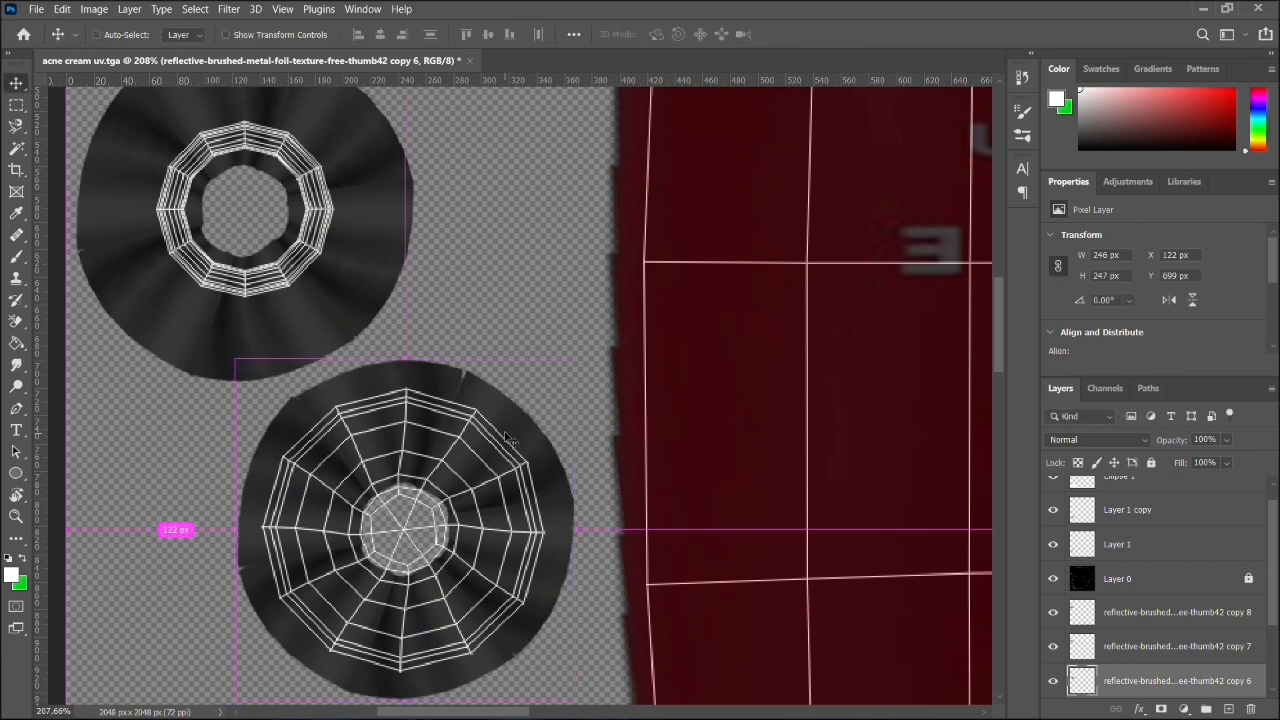
pyautogui.moveTo(512, 415); pyautogui.dragTo(810, 212)
pyautogui.moveTo(592, 327); pyautogui.dragTo(399, 448)
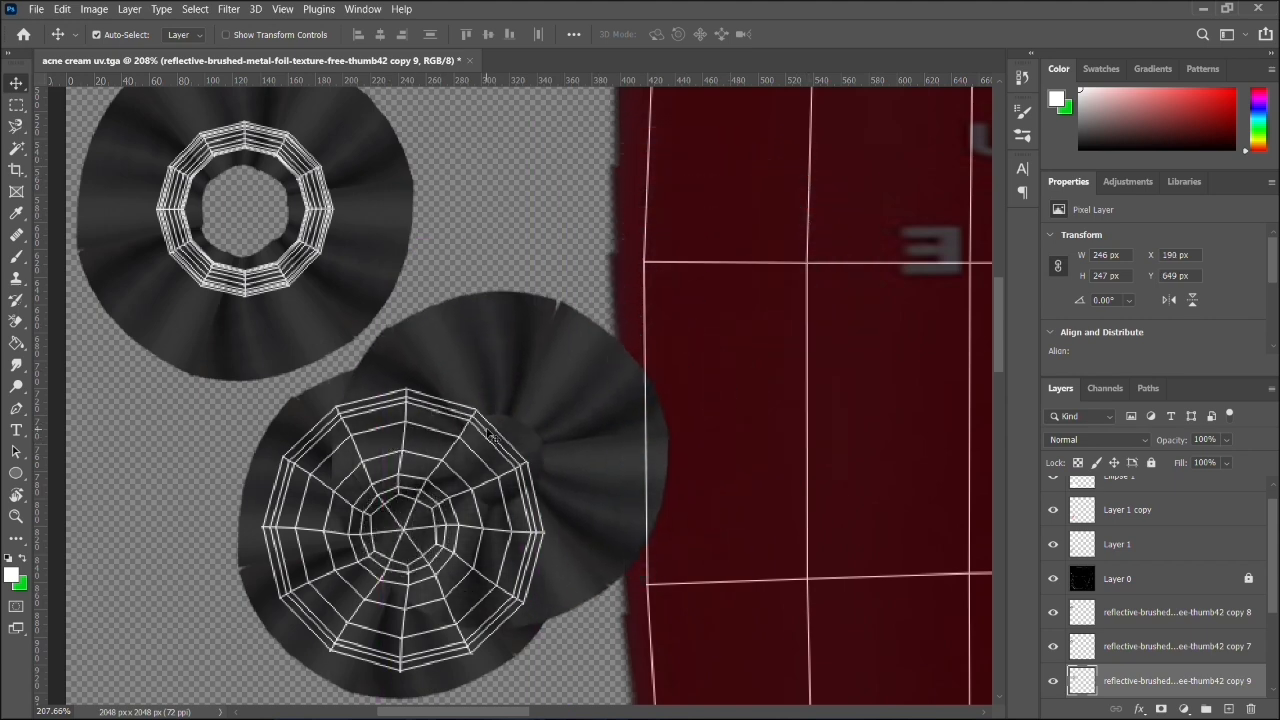
pyautogui.hotkey('ctrl', 't')
pyautogui.moveTo(669, 289); pyautogui.dragTo(394, 496)
pyautogui.moveTo(397, 563); pyautogui.dragTo(424, 509)
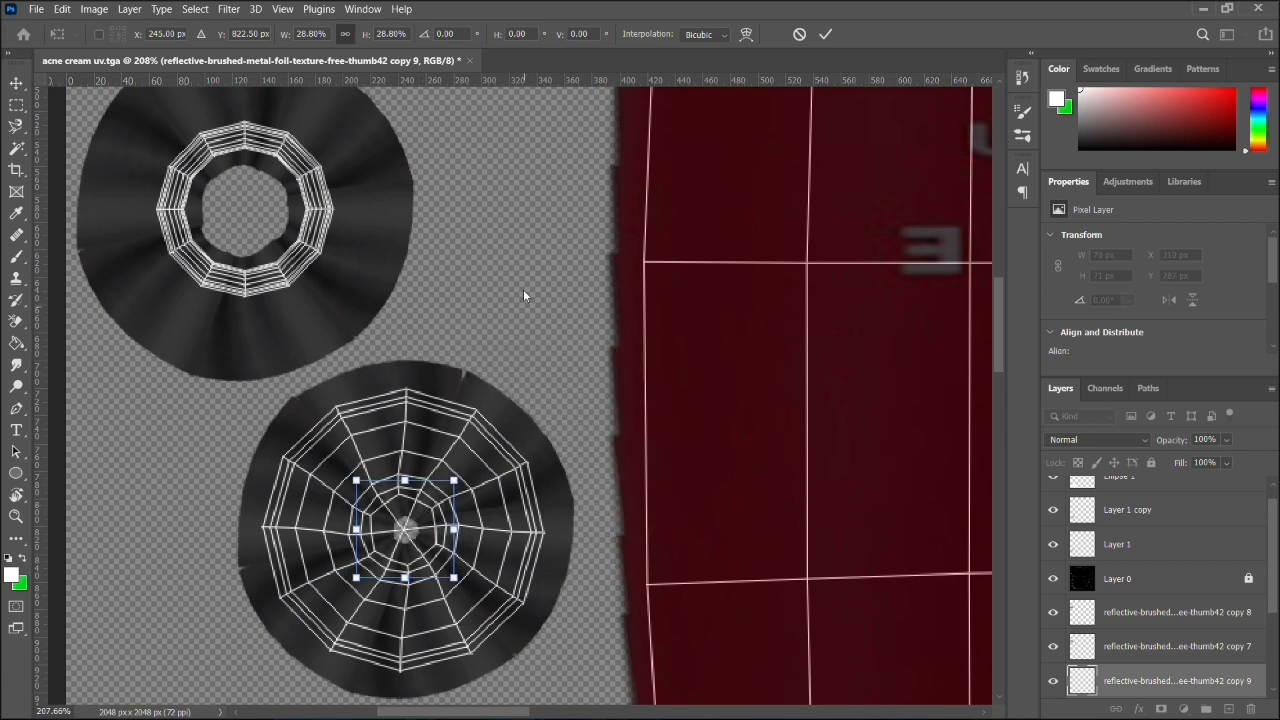
pyautogui.press('Return')
pyautogui.click(425, 385)
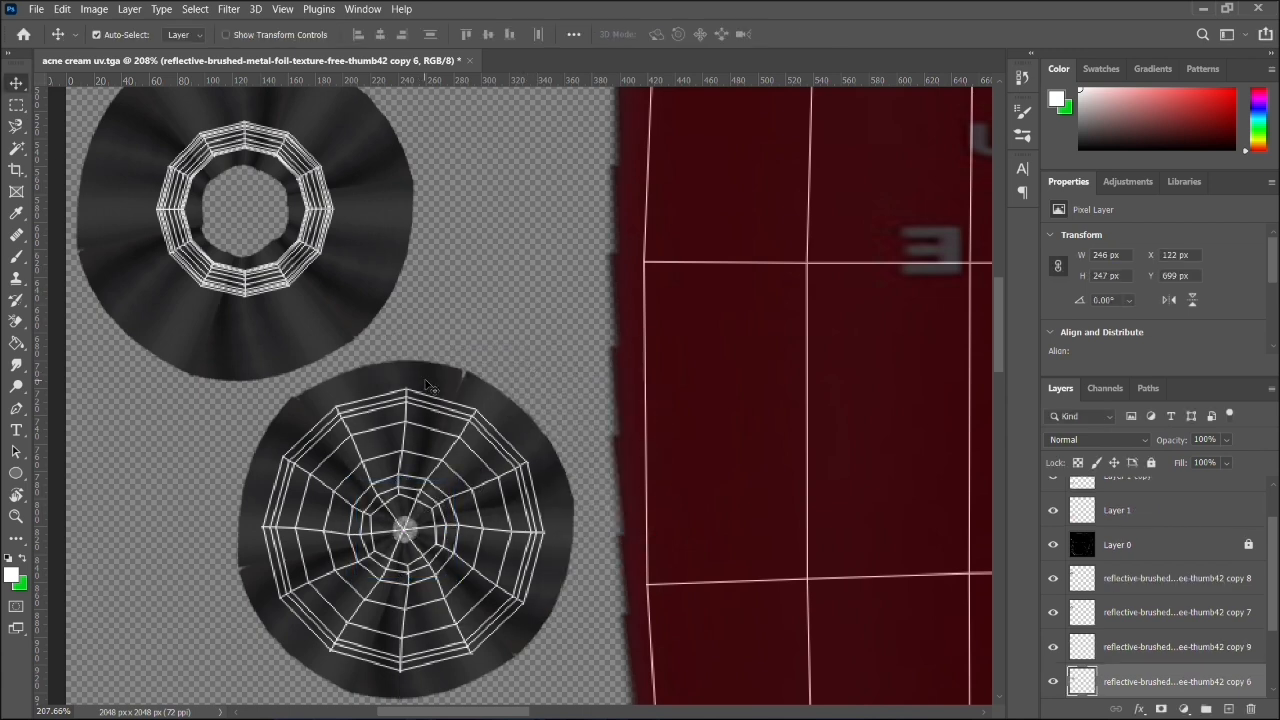
pyautogui.hscroll(1, 581, 497)
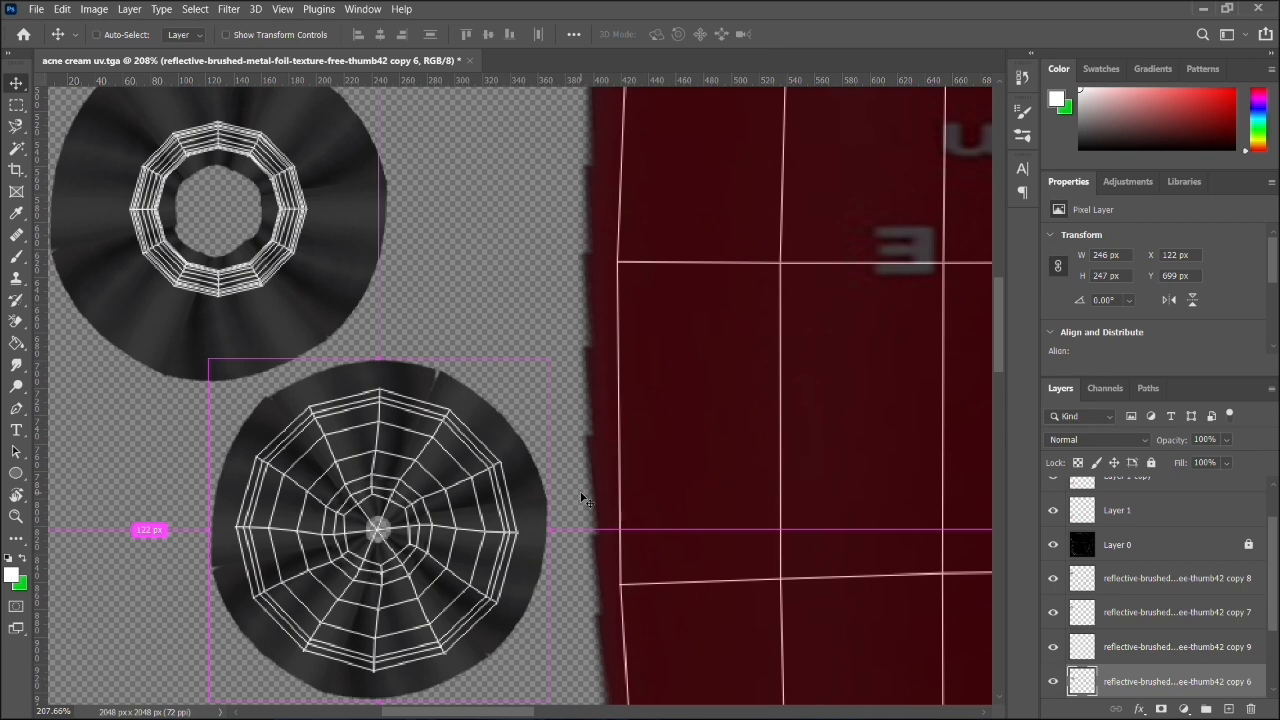
pyautogui.scroll(-3, 581, 497)
pyautogui.scroll(-1, 581, 497)
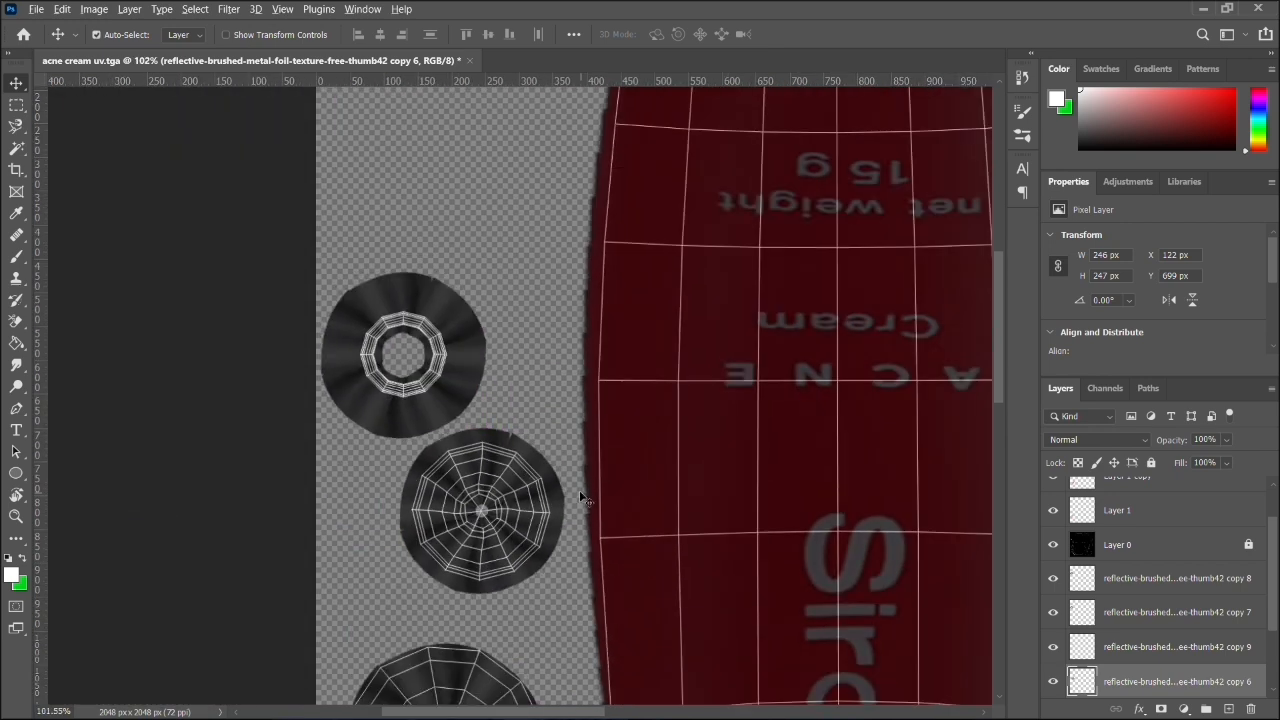
# - Draw a white ellipse about 27 × 28 px over the small hole at the centre of the radial-shell disc
pyautogui.scroll(3, 579, 490)
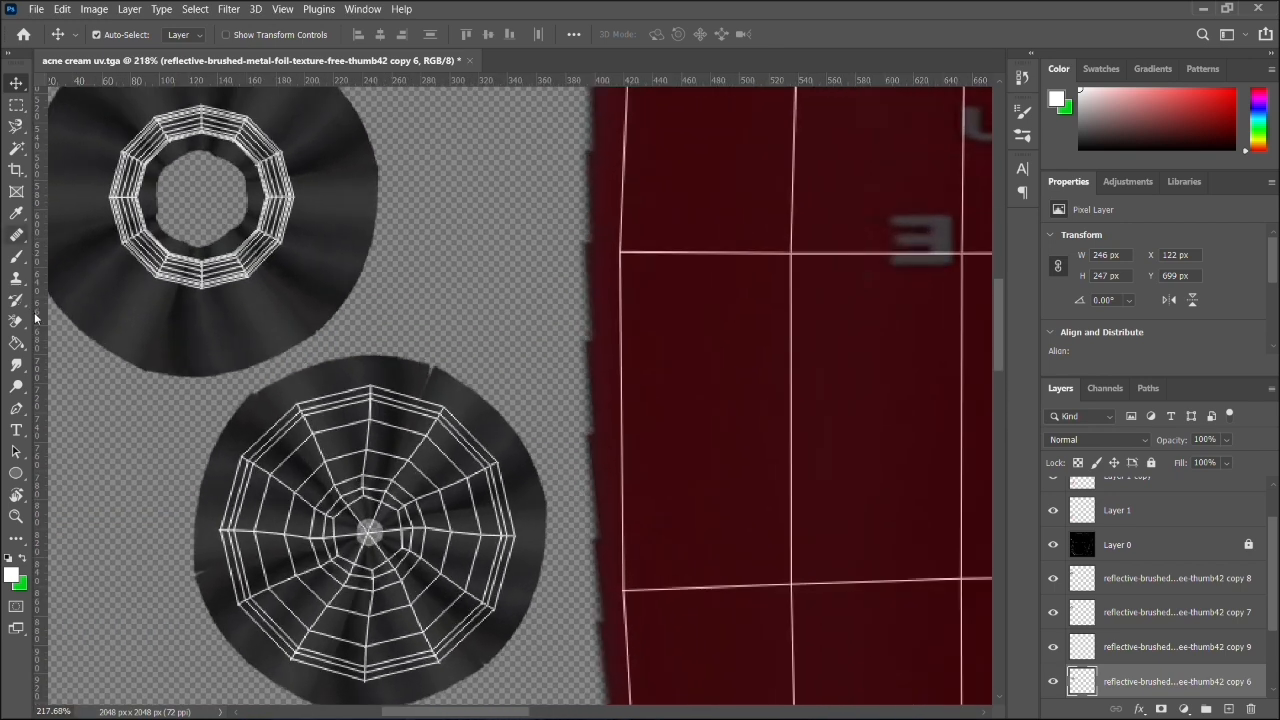
pyautogui.click(28, 470)
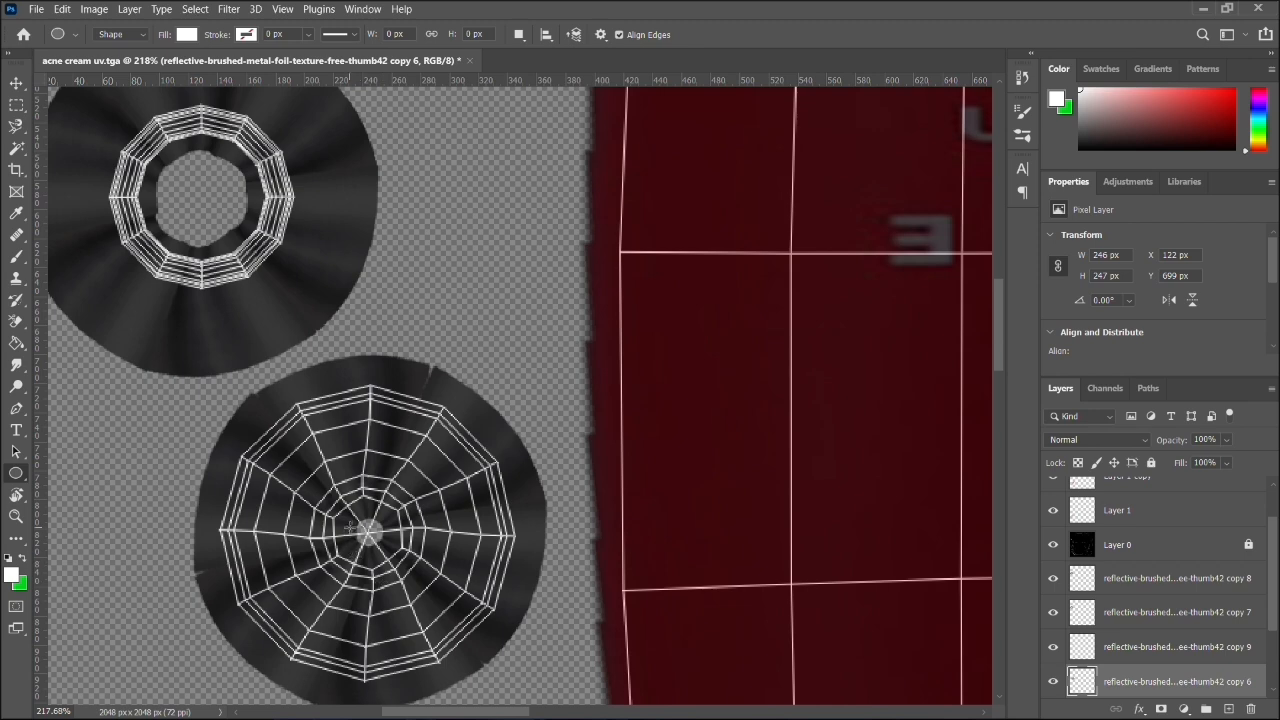
pyautogui.moveTo(348, 514); pyautogui.dragTo(386, 553)
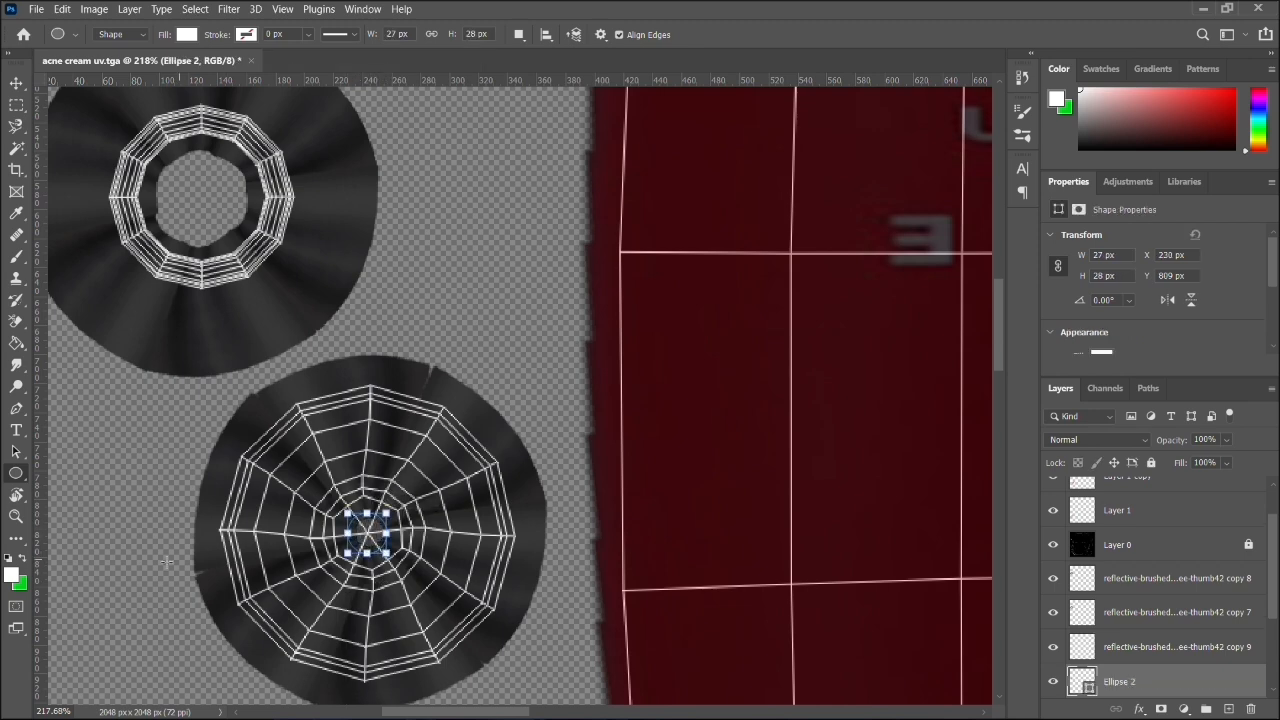
# - Set the foreground colour to dark grey #282828 and deselect the ellipse layer
pyautogui.click(12, 575)
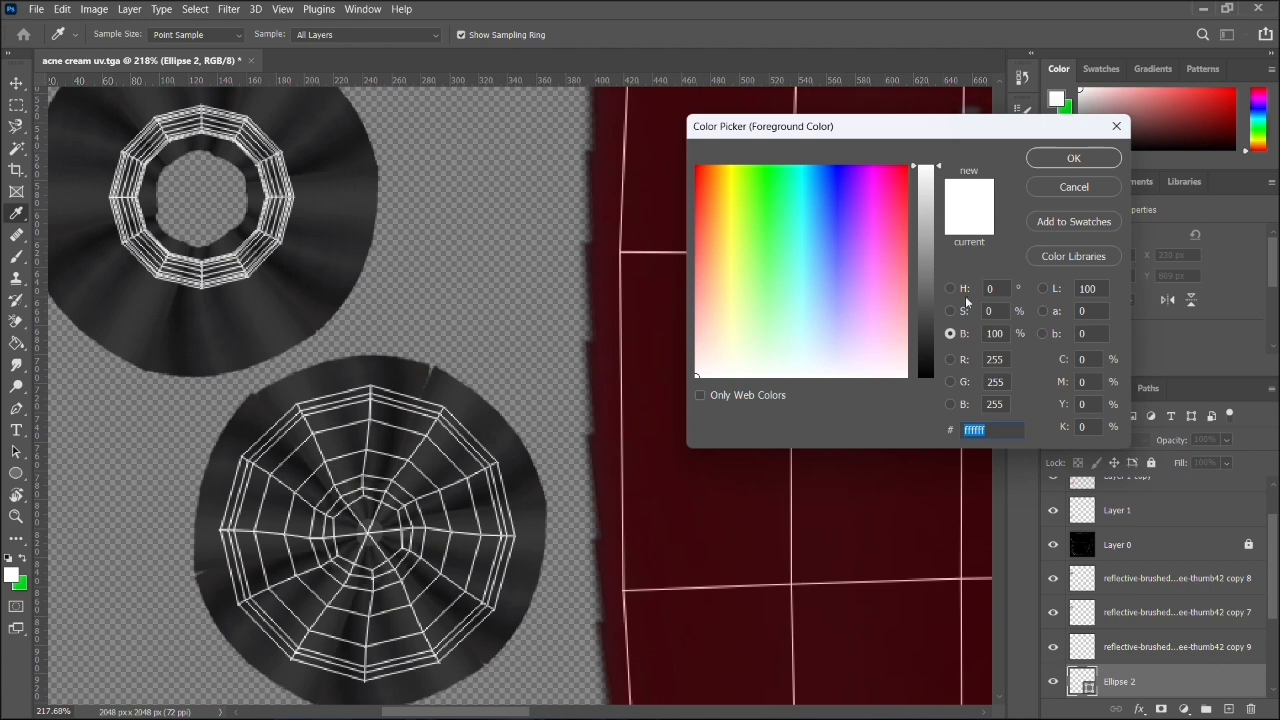
pyautogui.moveTo(932, 339); pyautogui.dragTo(934, 343)
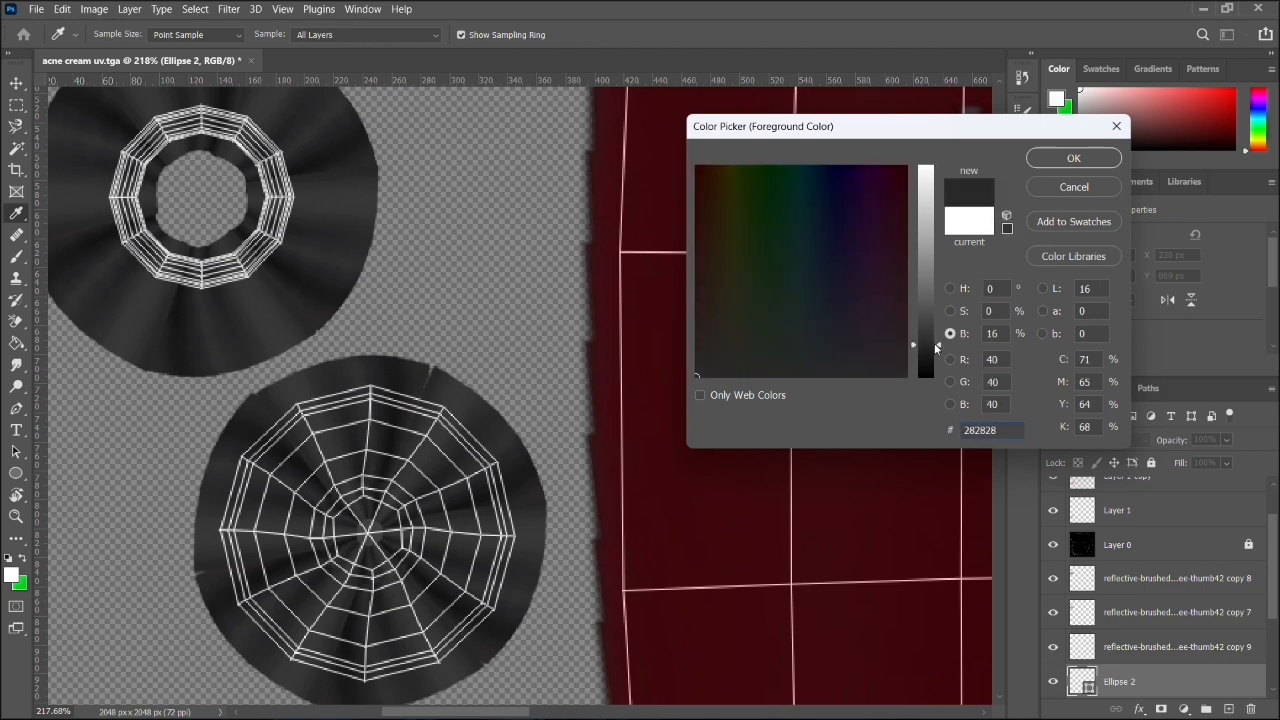
pyautogui.click(1058, 160)
pyautogui.click(16, 82)
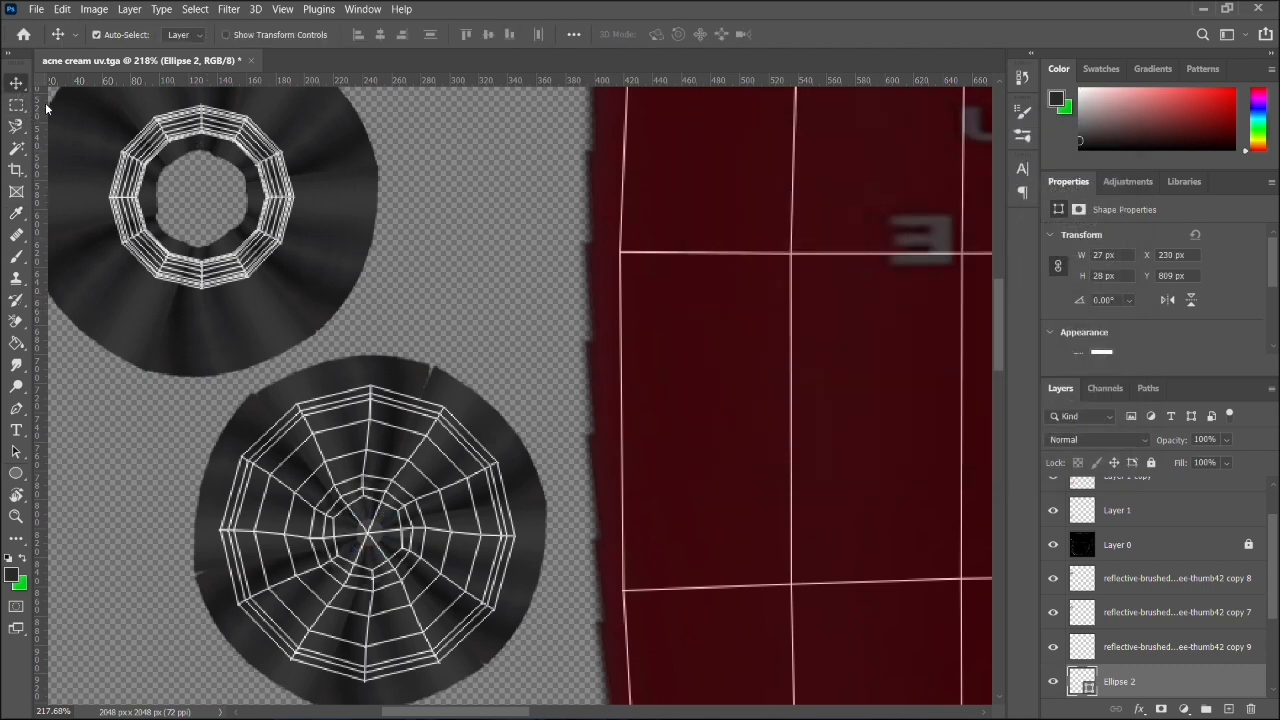
pyautogui.click(483, 238)
pyautogui.scroll(-8, 560, 295)
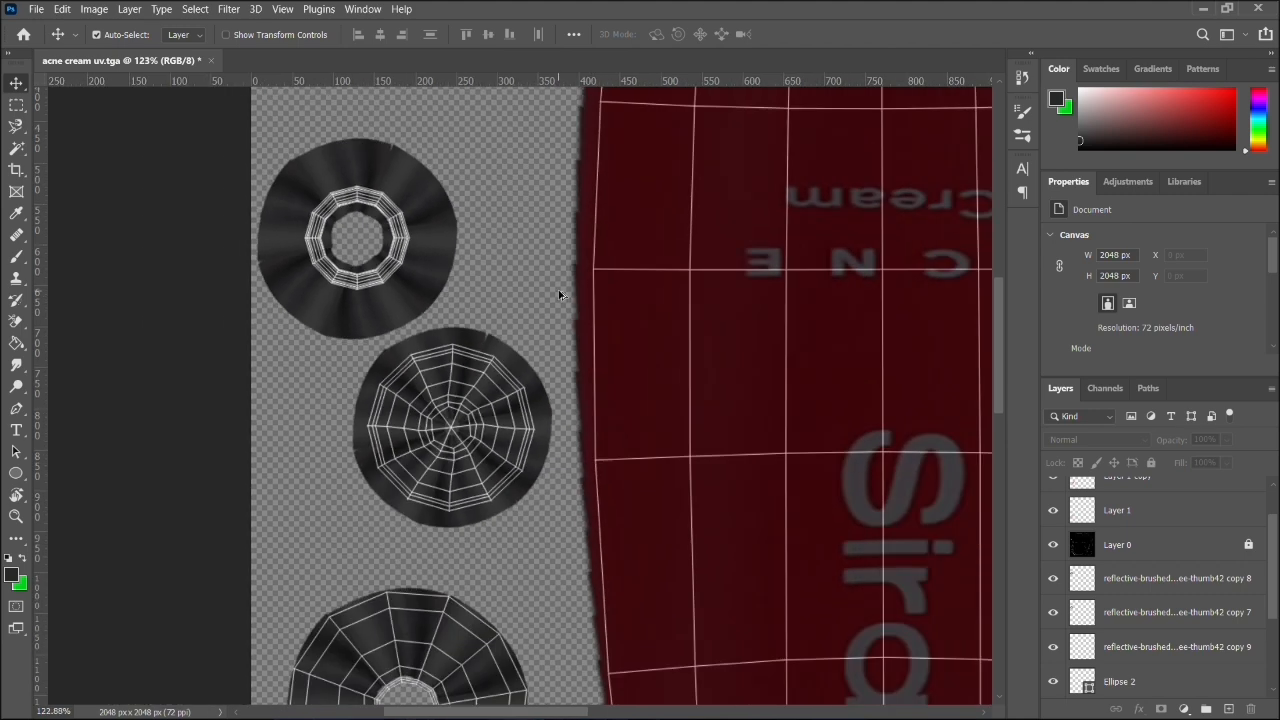
# - Rasterize the Ellipse 2 shape layer
pyautogui.scroll(1, 560, 295)
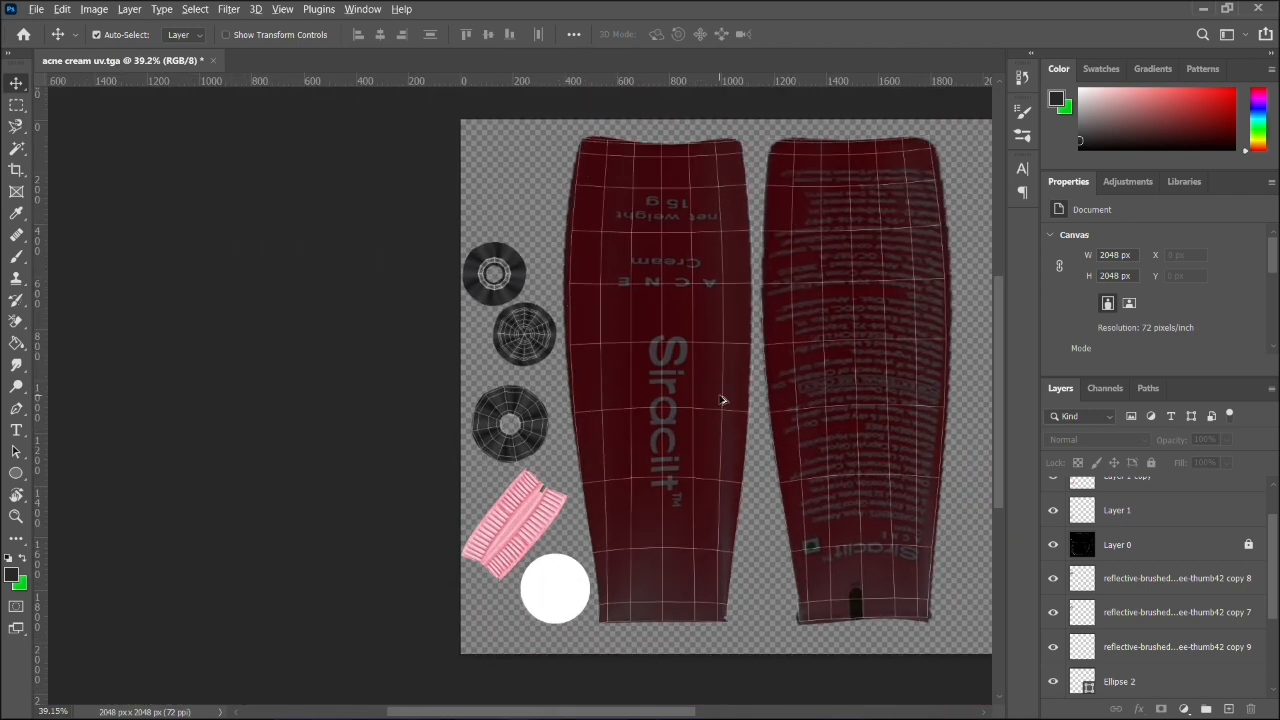
pyautogui.moveTo(808, 372); pyautogui.dragTo(569, 380)
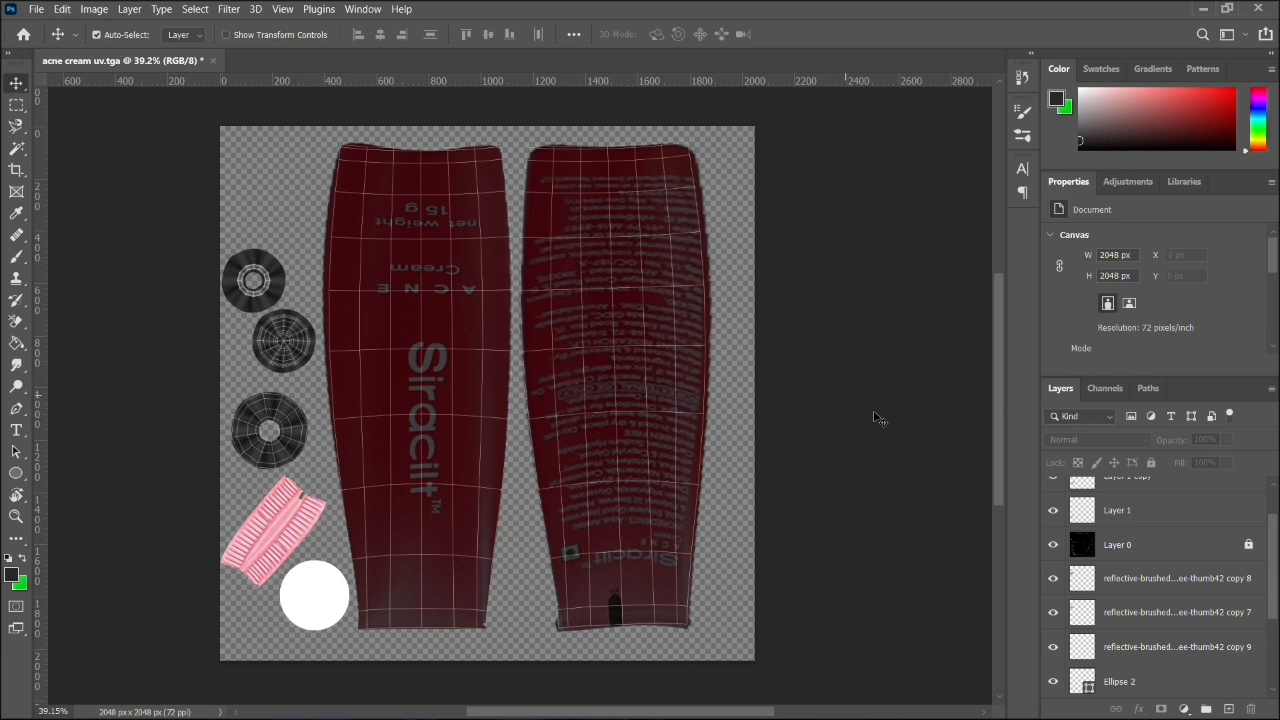
pyautogui.click(1145, 679)
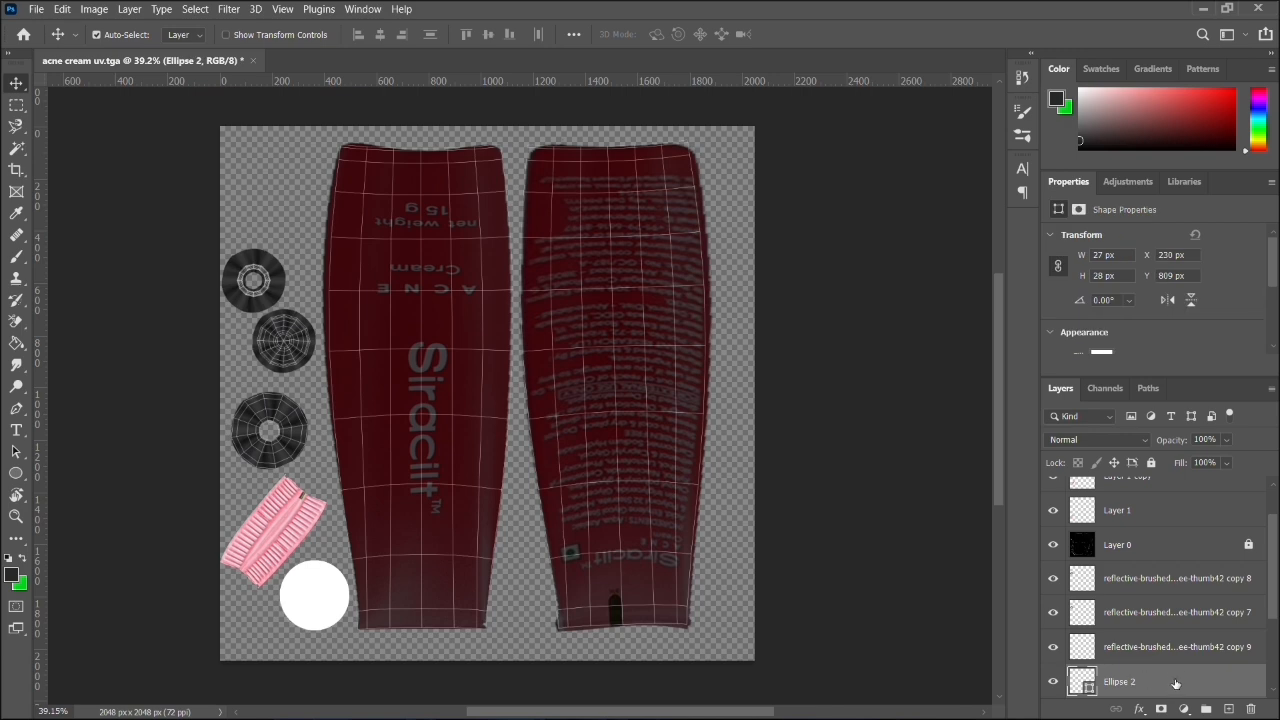
pyautogui.rightClick(1175, 680)
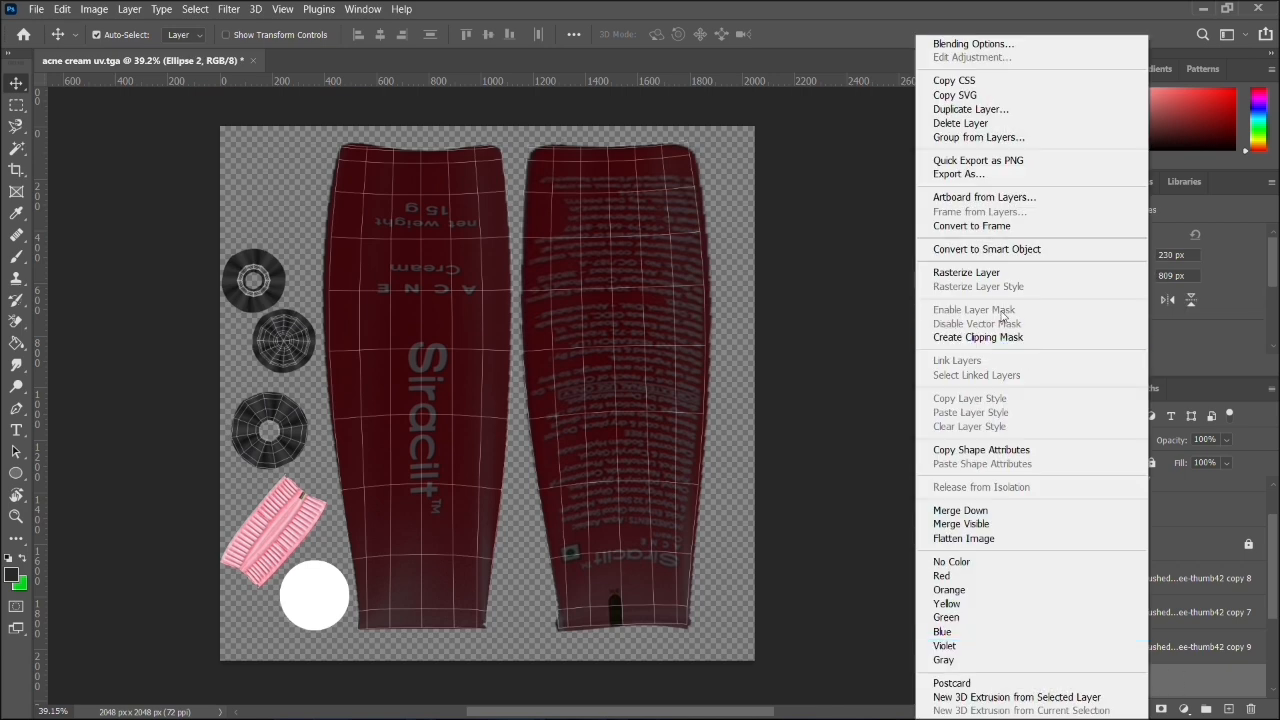
pyautogui.click(997, 272)
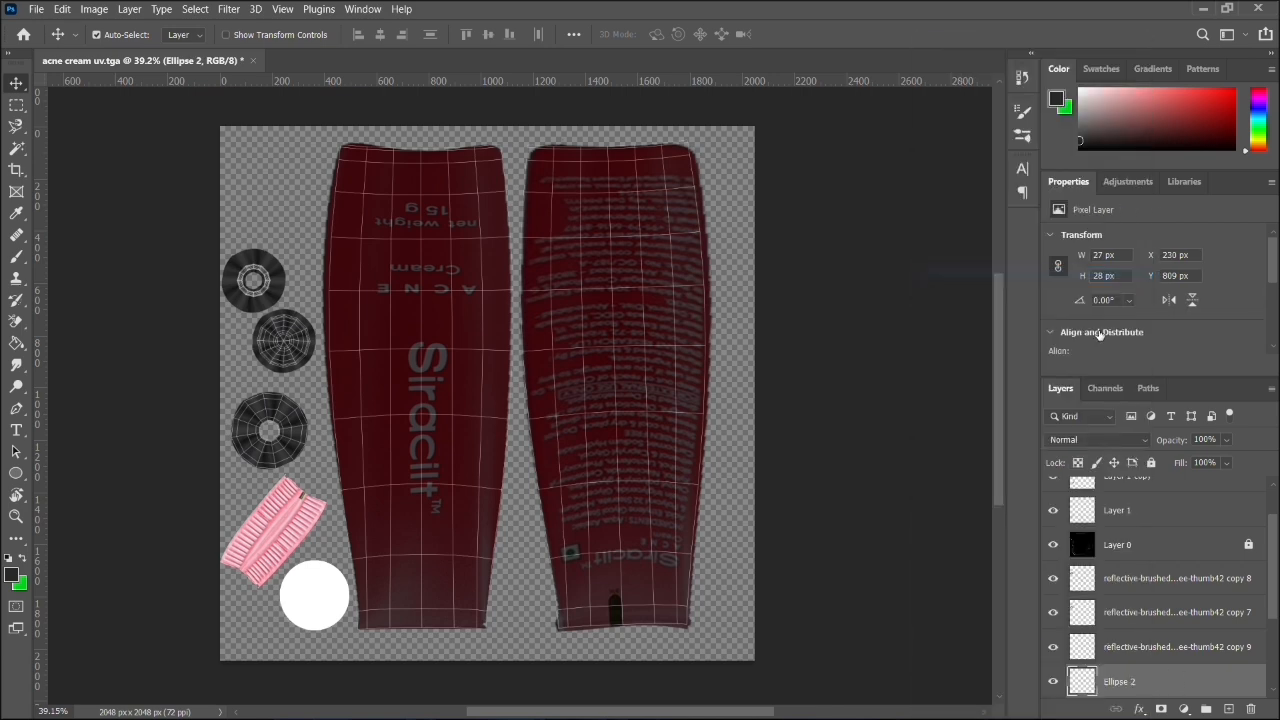
# - Close the Properties, Color, Swatches and Adjustments panel groups so the layer list gets the full height
pyautogui.click(1270, 181)
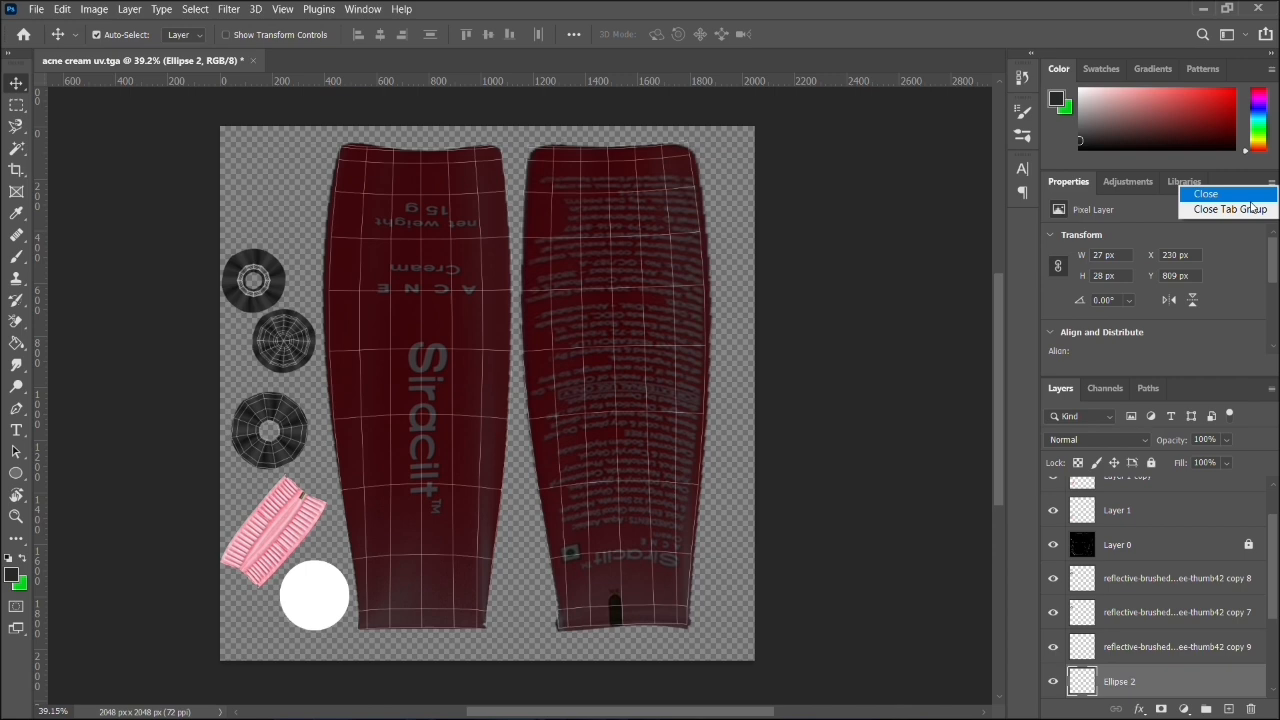
pyautogui.click(1200, 192)
pyautogui.click(1271, 69)
pyautogui.click(1177, 350)
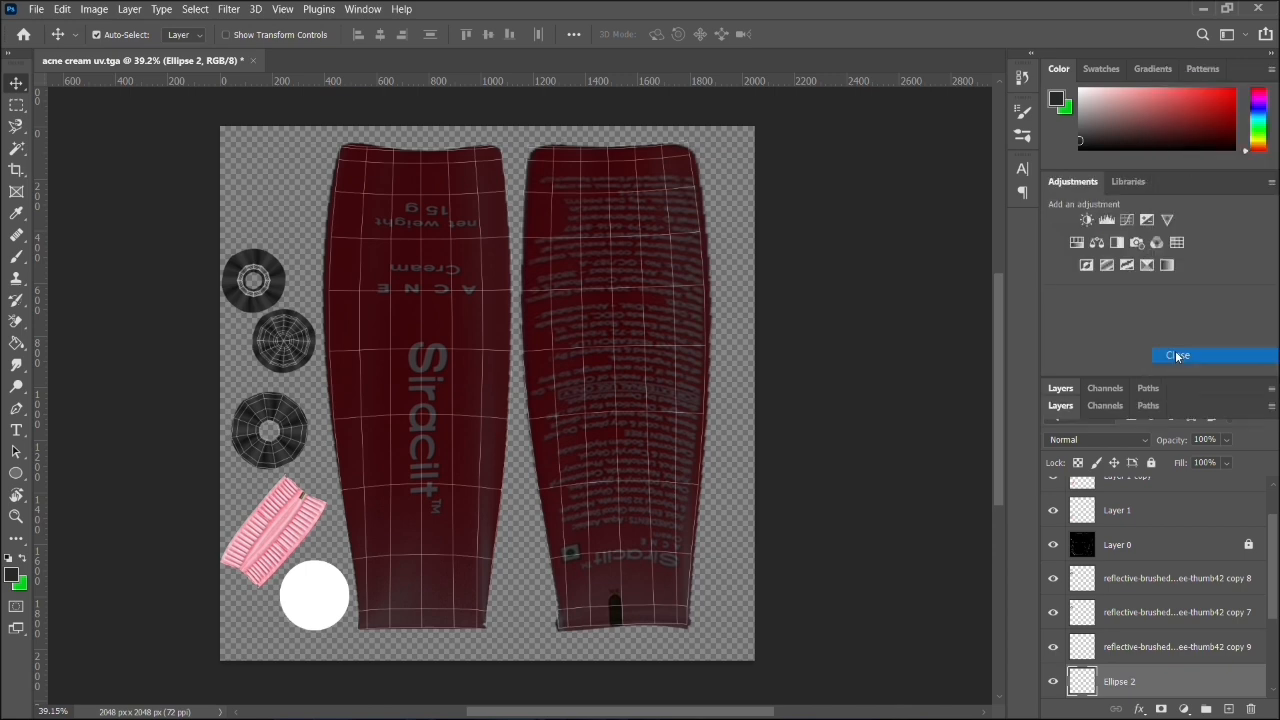
pyautogui.click(1271, 69)
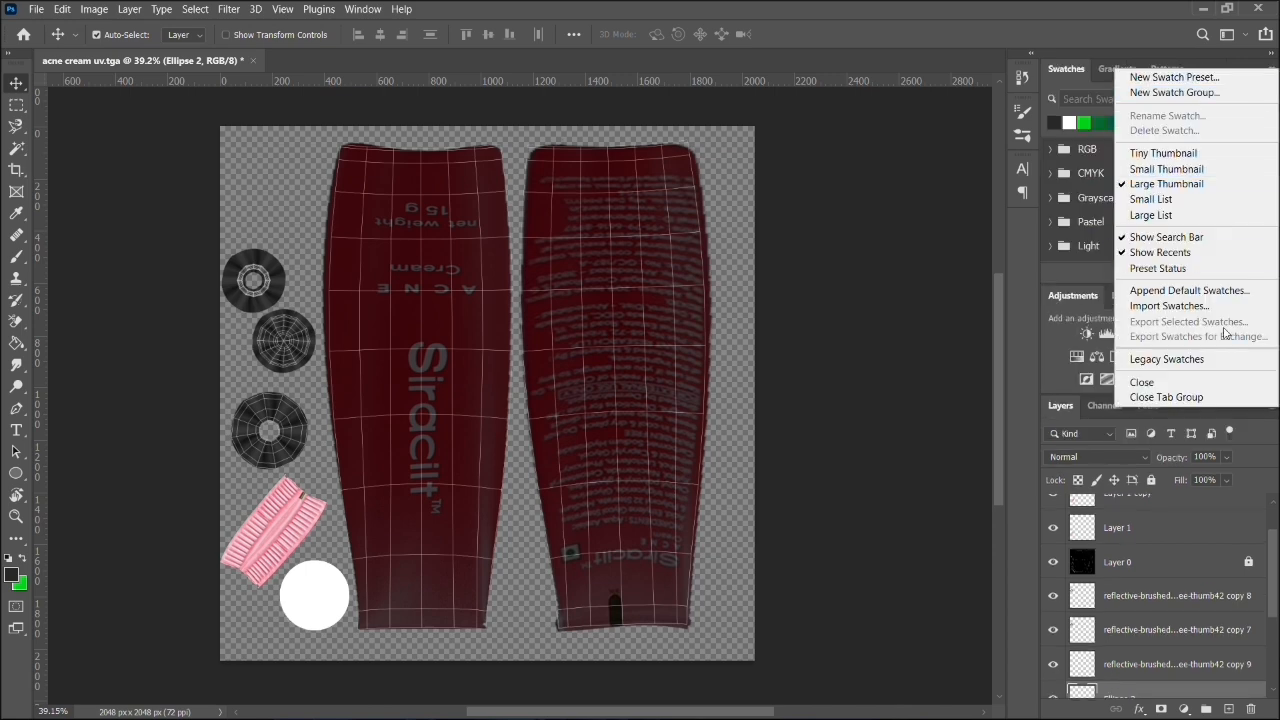
pyautogui.click(1200, 397)
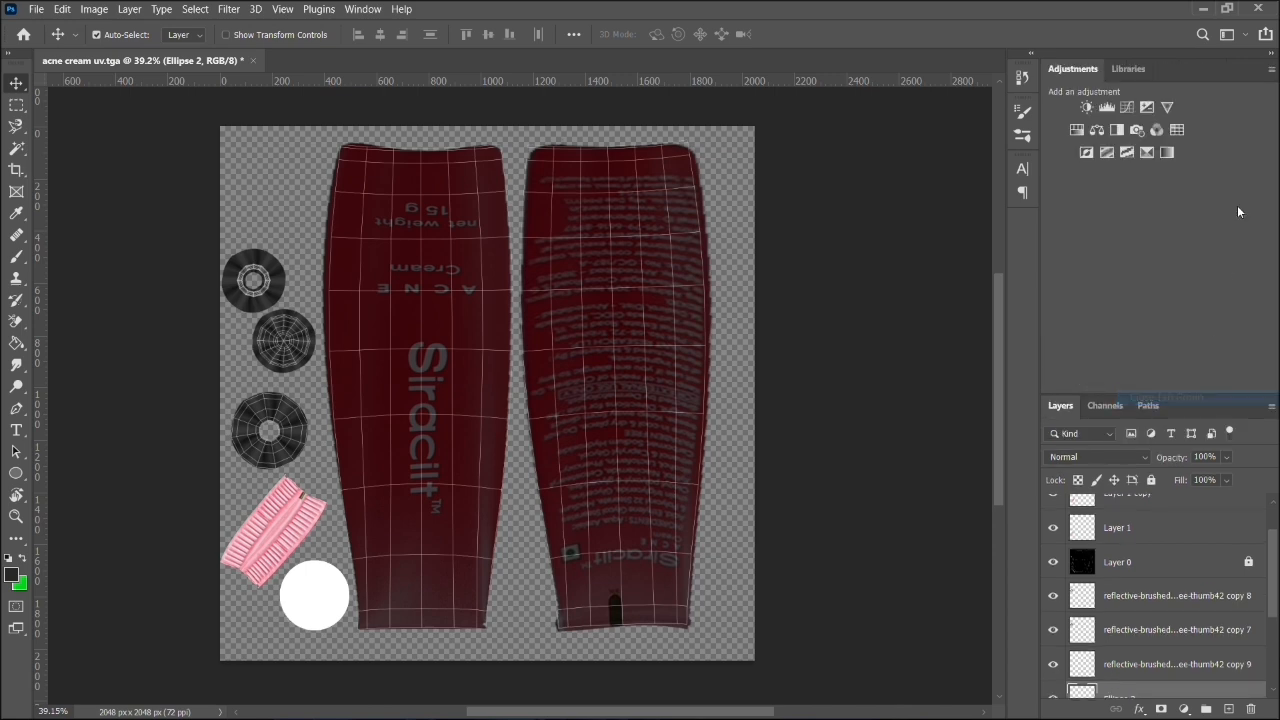
pyautogui.click(1271, 69)
pyautogui.click(1205, 424)
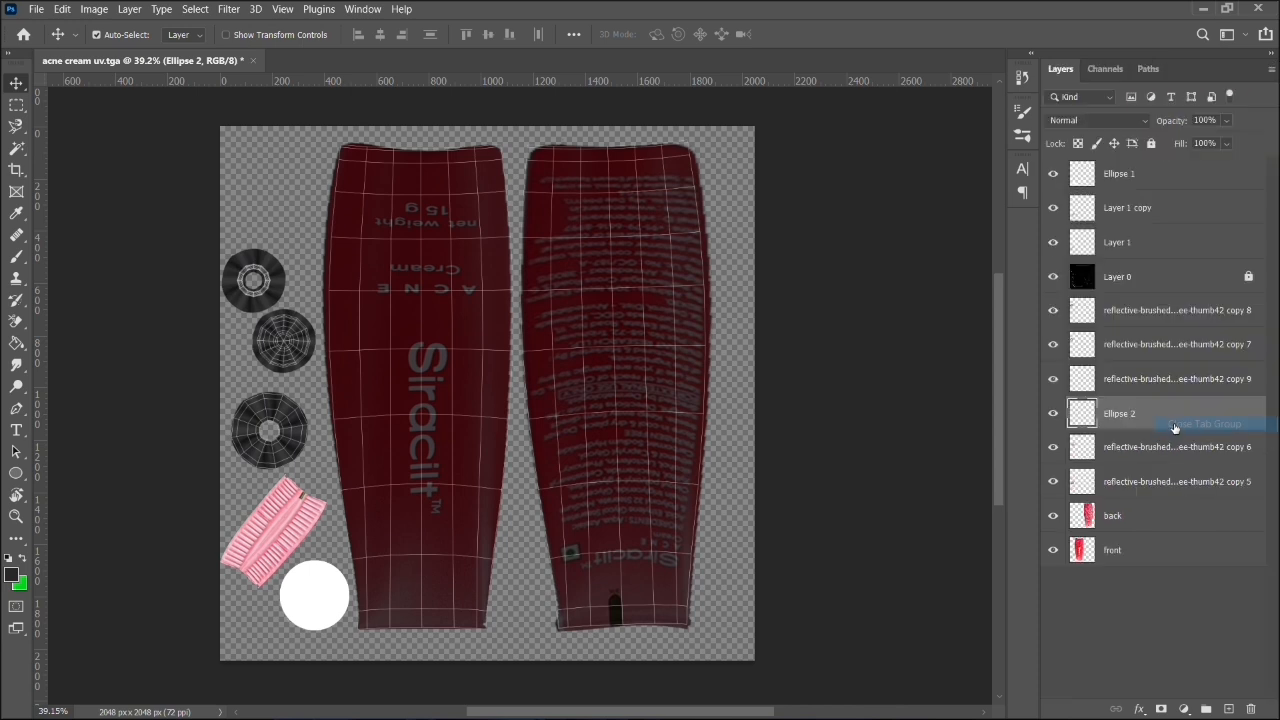
# - Check what Ellipse 1, Layer 1 copy and Layer 1 each contain by toggling their visibility
pyautogui.click(1120, 550)
pyautogui.keyDown('shift'); pyautogui.click(1120, 310); pyautogui.keyUp('shift')
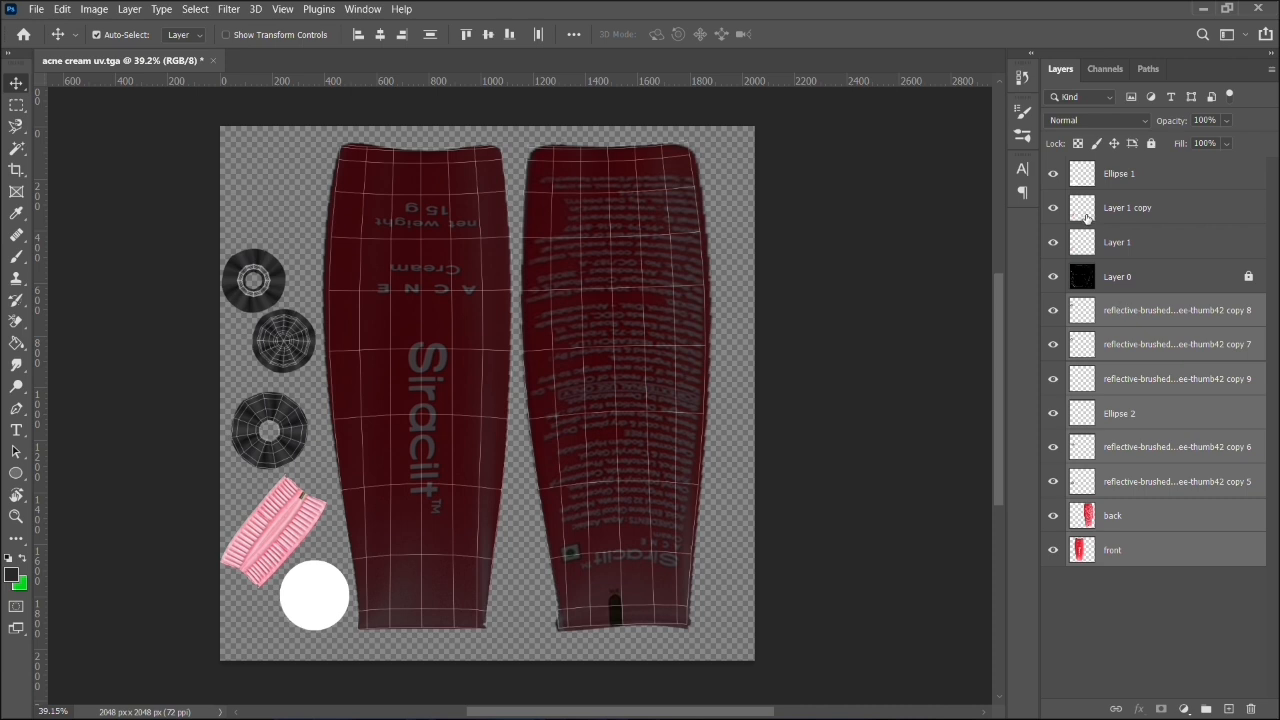
pyautogui.click(1053, 208)
pyautogui.click(1053, 208)
pyautogui.click(1053, 176)
pyautogui.click(1053, 176)
pyautogui.click(1130, 187)
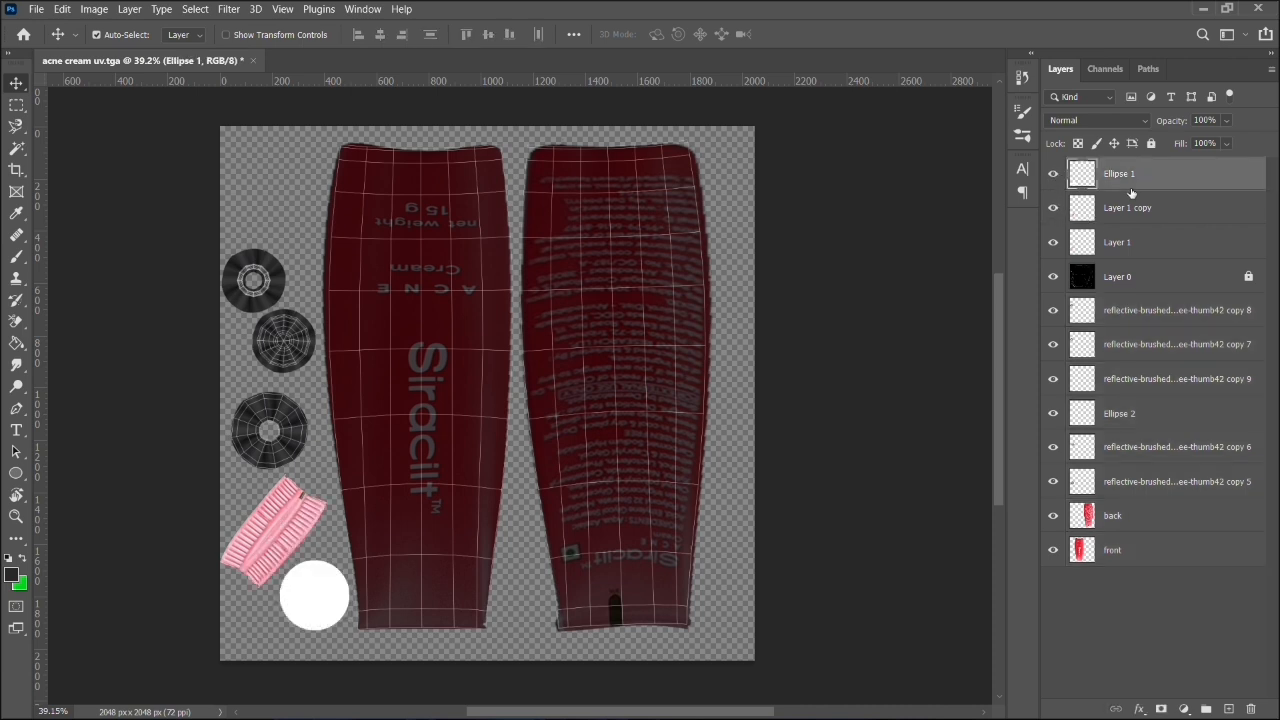
pyautogui.click(1053, 243)
pyautogui.click(1053, 243)
pyautogui.click(1053, 175)
pyautogui.click(1053, 175)
pyautogui.click(1052, 209)
pyautogui.click(1052, 209)
# - Move Ellipse 1, Layer 1 copy and Layer 1 together below the locked Layer 0
pyautogui.keyDown('shift'); pyautogui.click(1115, 255); pyautogui.keyUp('shift')
pyautogui.moveTo(1115, 255); pyautogui.dragTo(1129, 290)
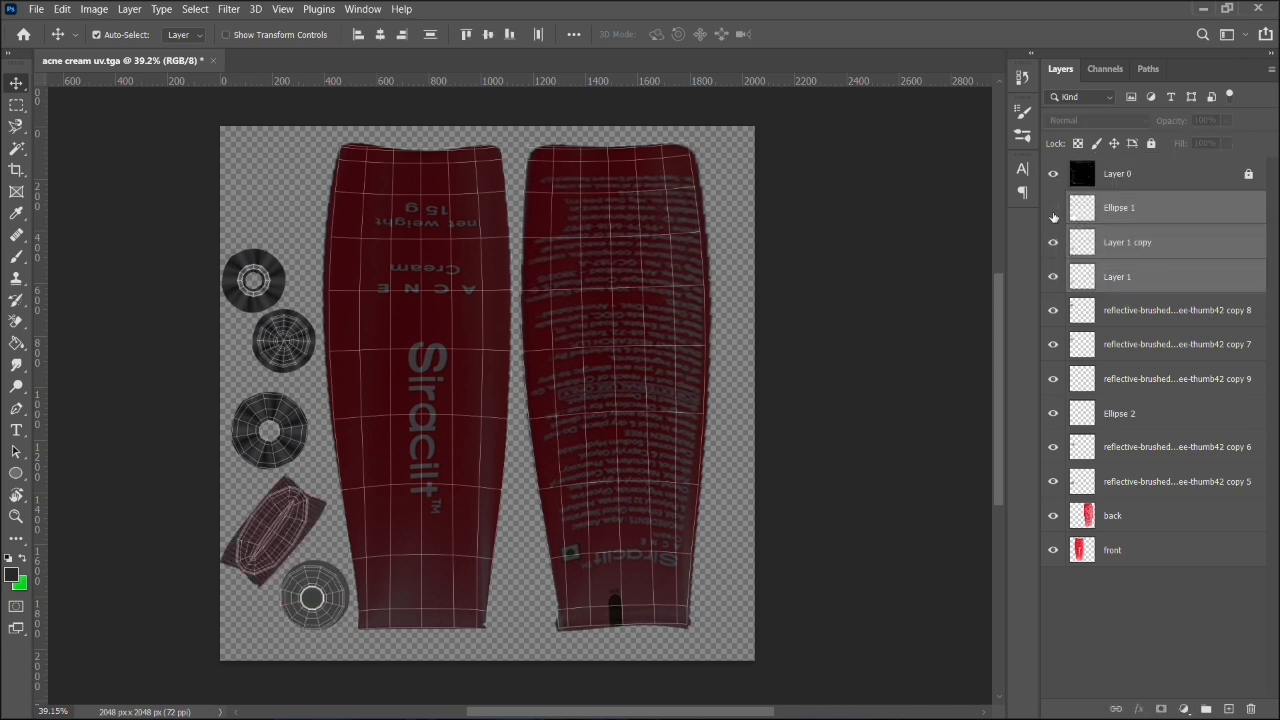
pyautogui.click(1053, 212)
pyautogui.click(1053, 212)
# - Merge all the texture layers below Layer 0, from Ellipse 1 to front, into one layer
pyautogui.keyDown('shift'); pyautogui.click(1110, 556); pyautogui.keyUp('shift')
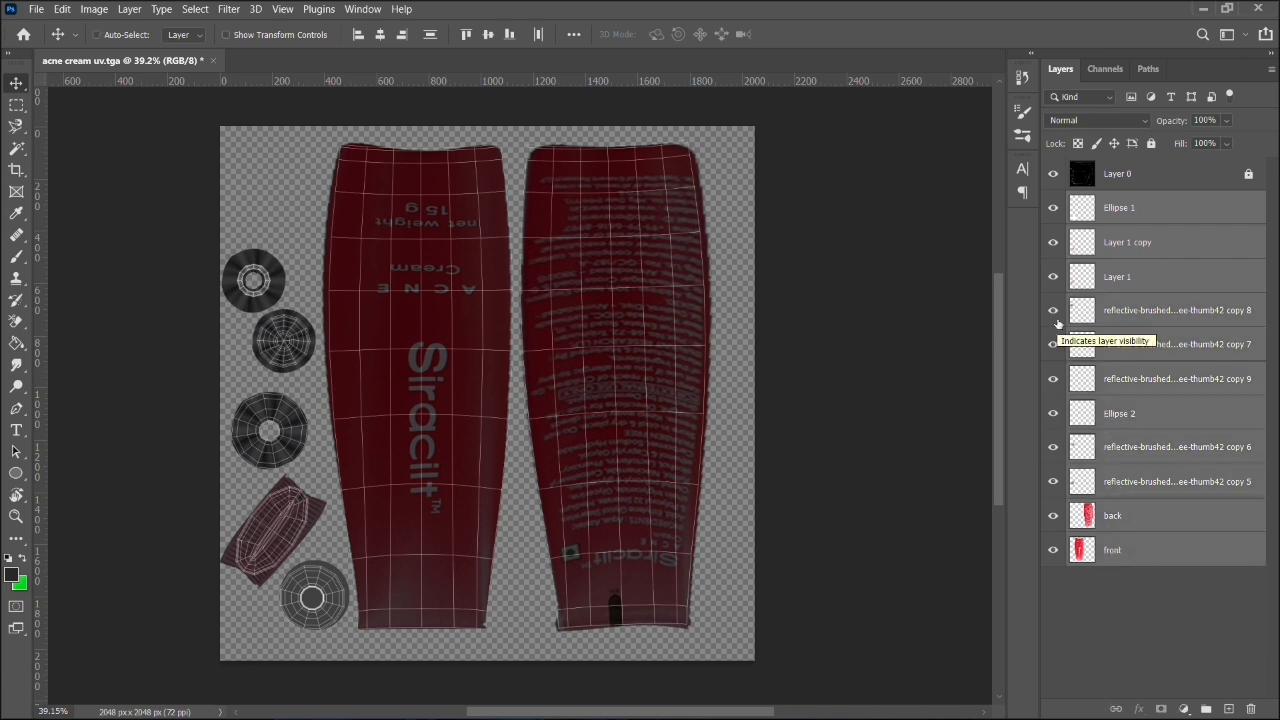
pyautogui.rightClick(1123, 346)
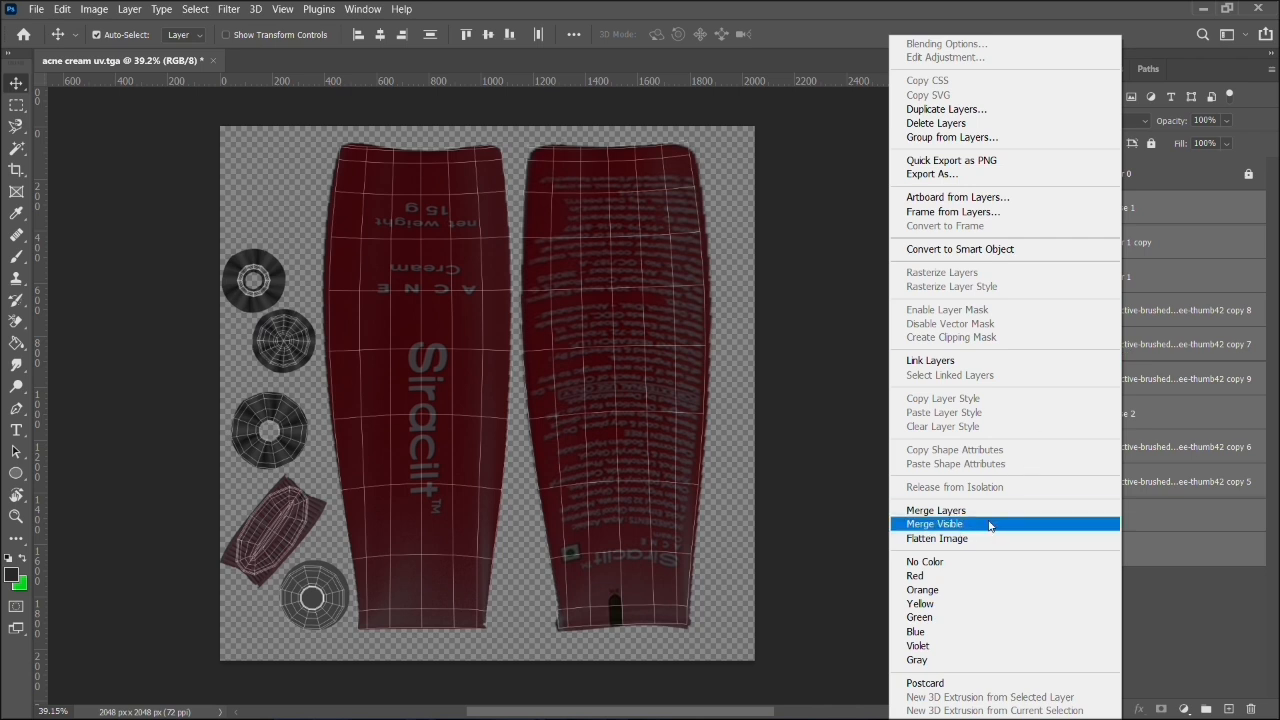
pyautogui.click(935, 523)
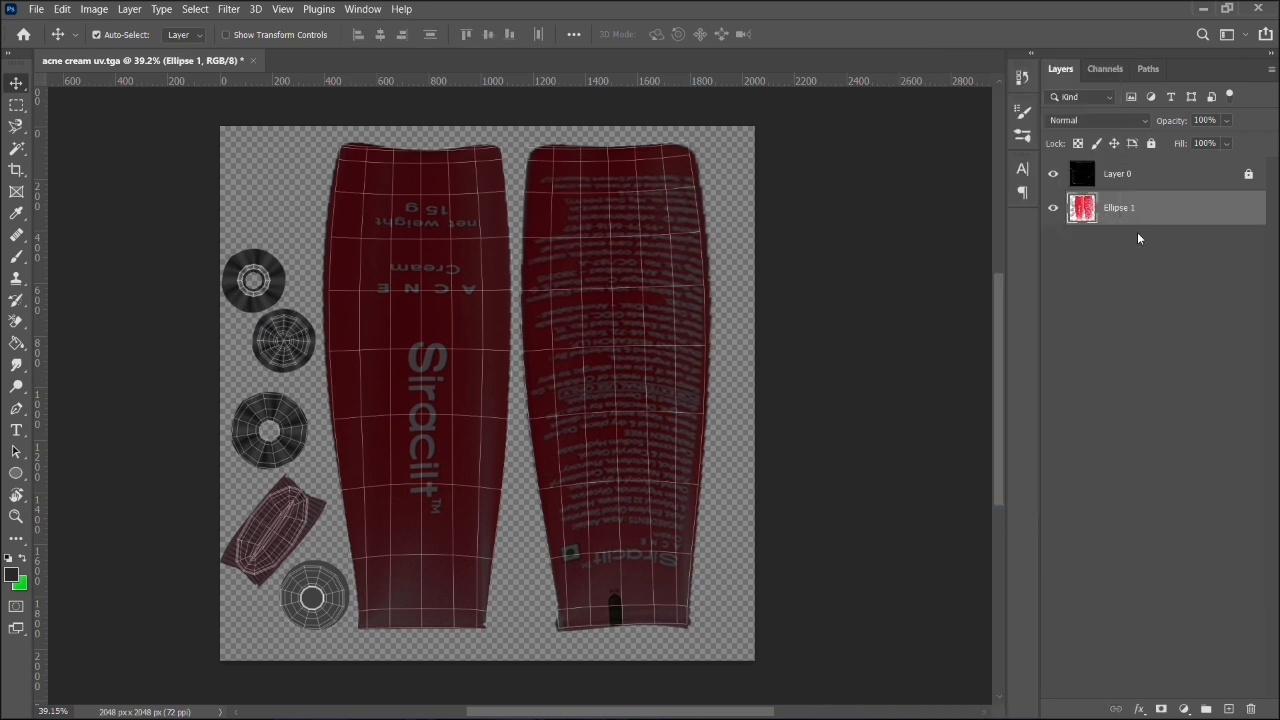
# - Export the merged texture layer as a PNG named front in the images folder, replacing the existing file
pyautogui.rightClick(1197, 220)
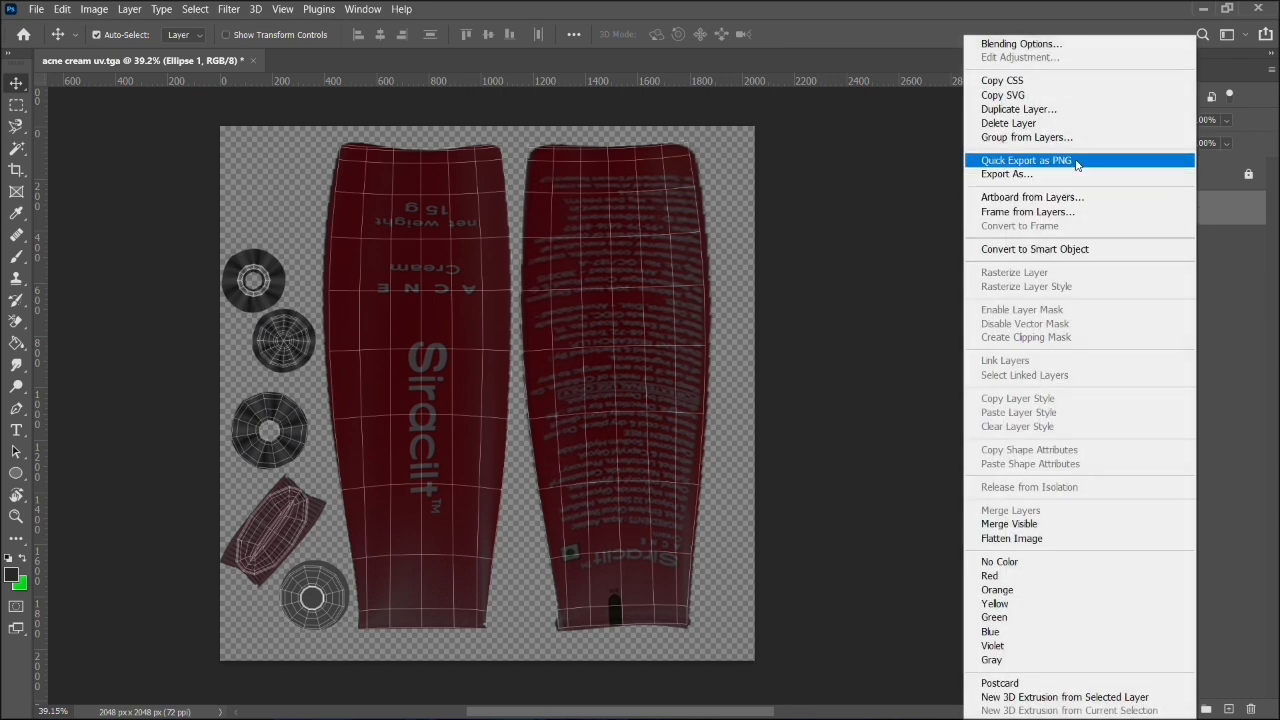
pyautogui.click(1026, 160)
pyautogui.click(291, 145)
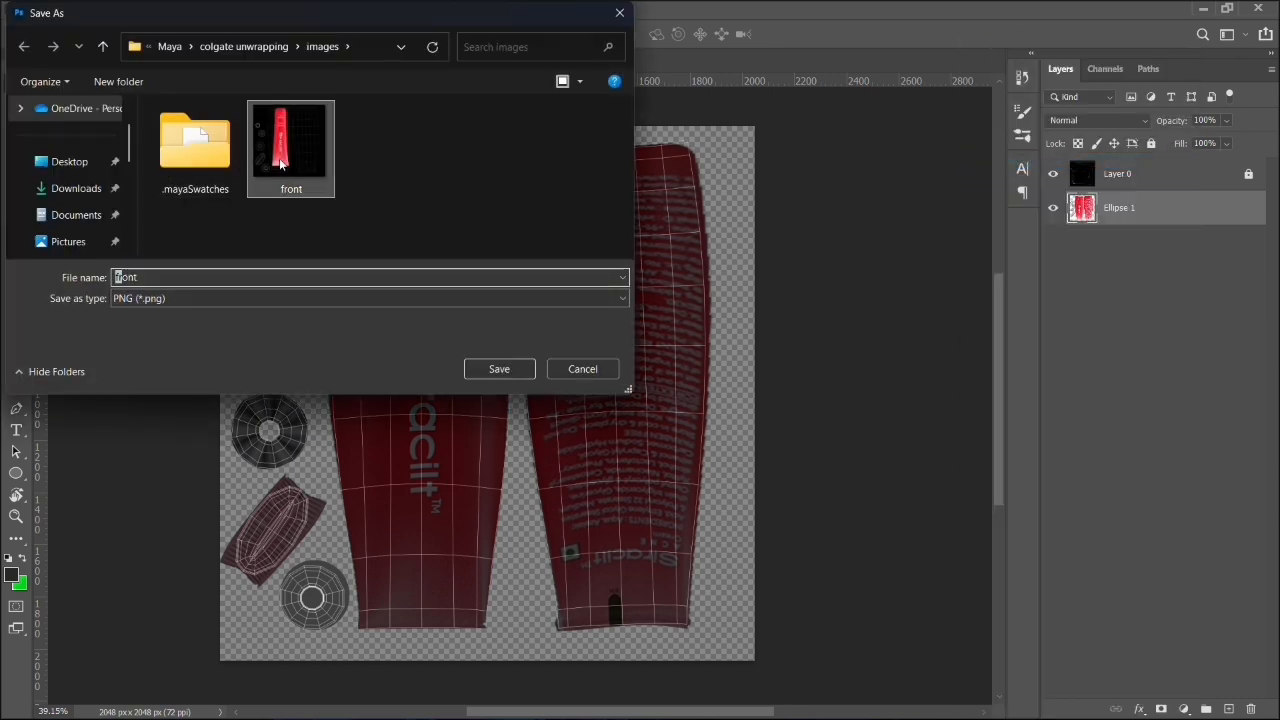
pyautogui.click(500, 369)
pyautogui.click(679, 370)
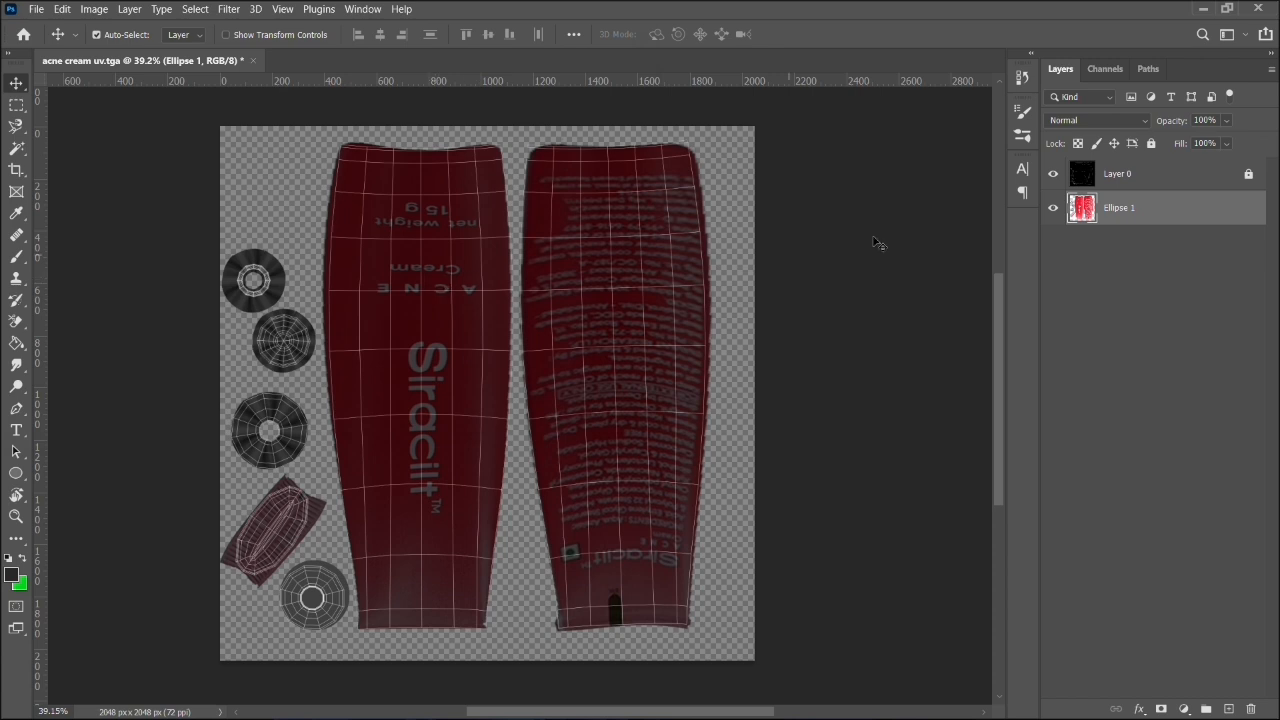
# - Duplicate the merged Ellipse 1 layer and place Layer 0 at the bottom of the layer stack
pyautogui.rightClick(1126, 206)
pyautogui.click(1158, 217)
pyautogui.hotkey('ctrl', 'j')
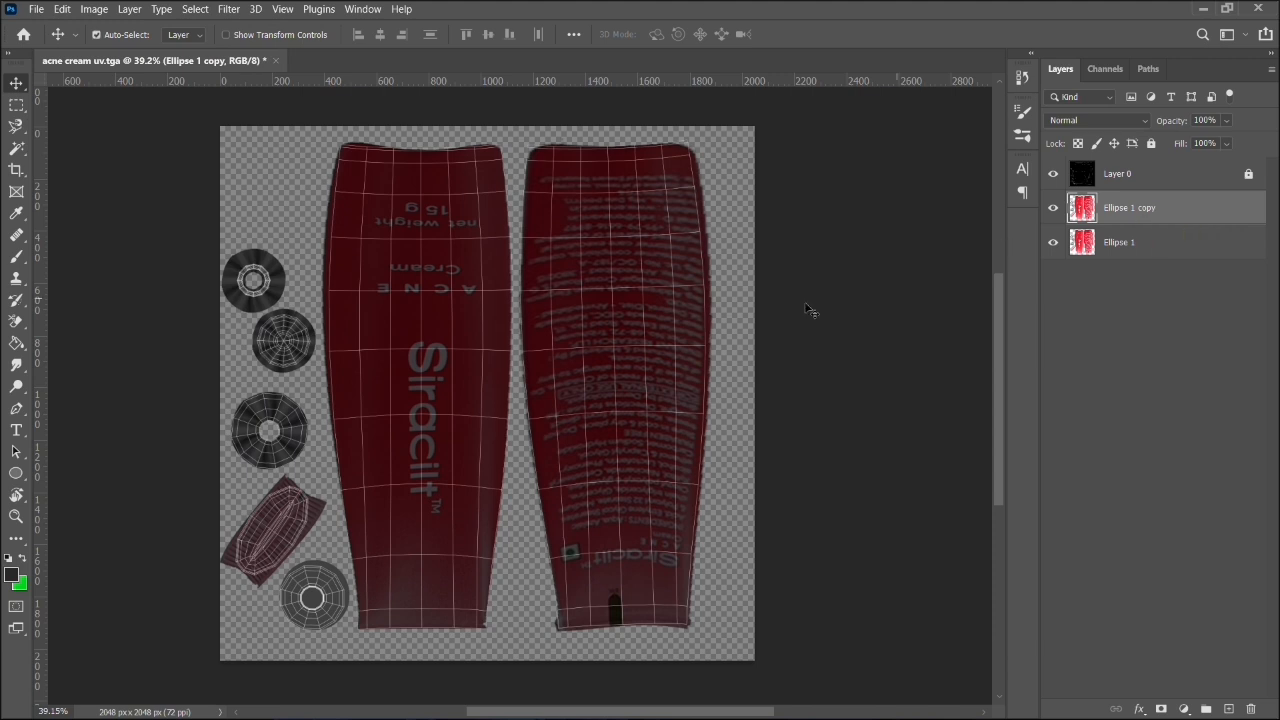
pyautogui.moveTo(1165, 181); pyautogui.dragTo(1163, 251)
# - Apply a Black and White adjustment with the Default preset to the Ellipse 1 copy layer
pyautogui.click(1114, 187)
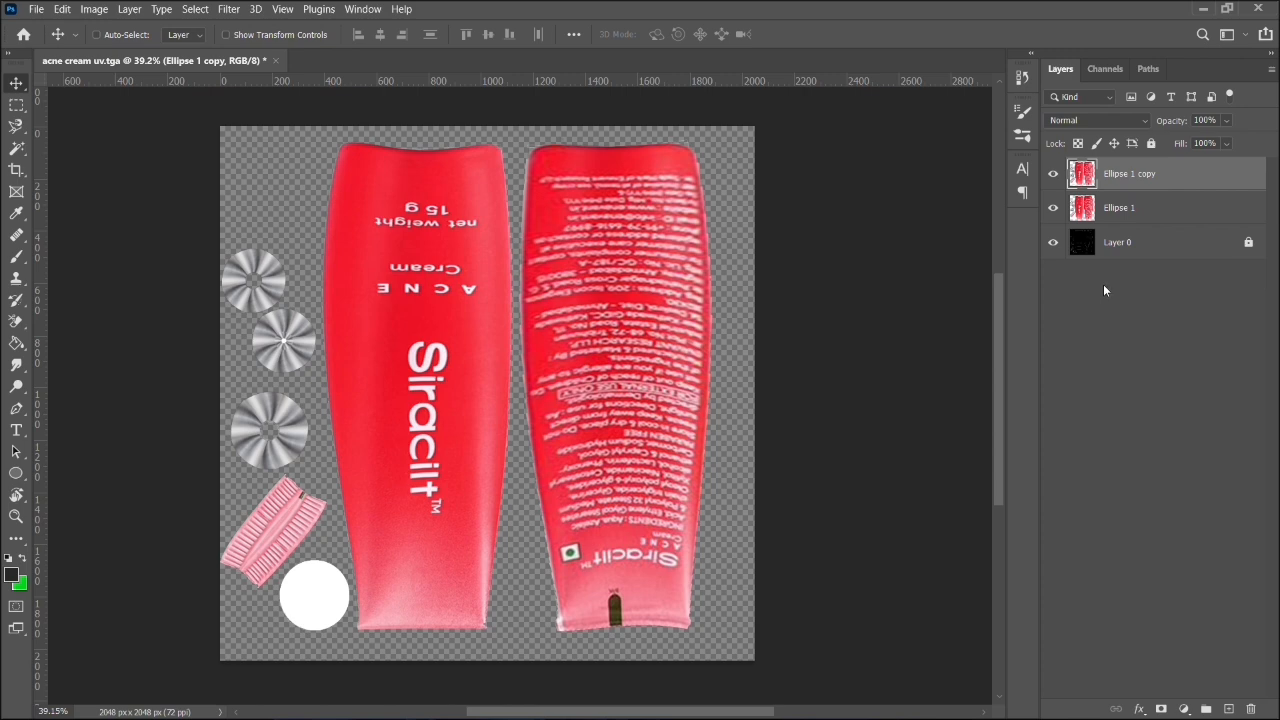
pyautogui.hotkey('ctrl', 'alt', 'shift', 'b')
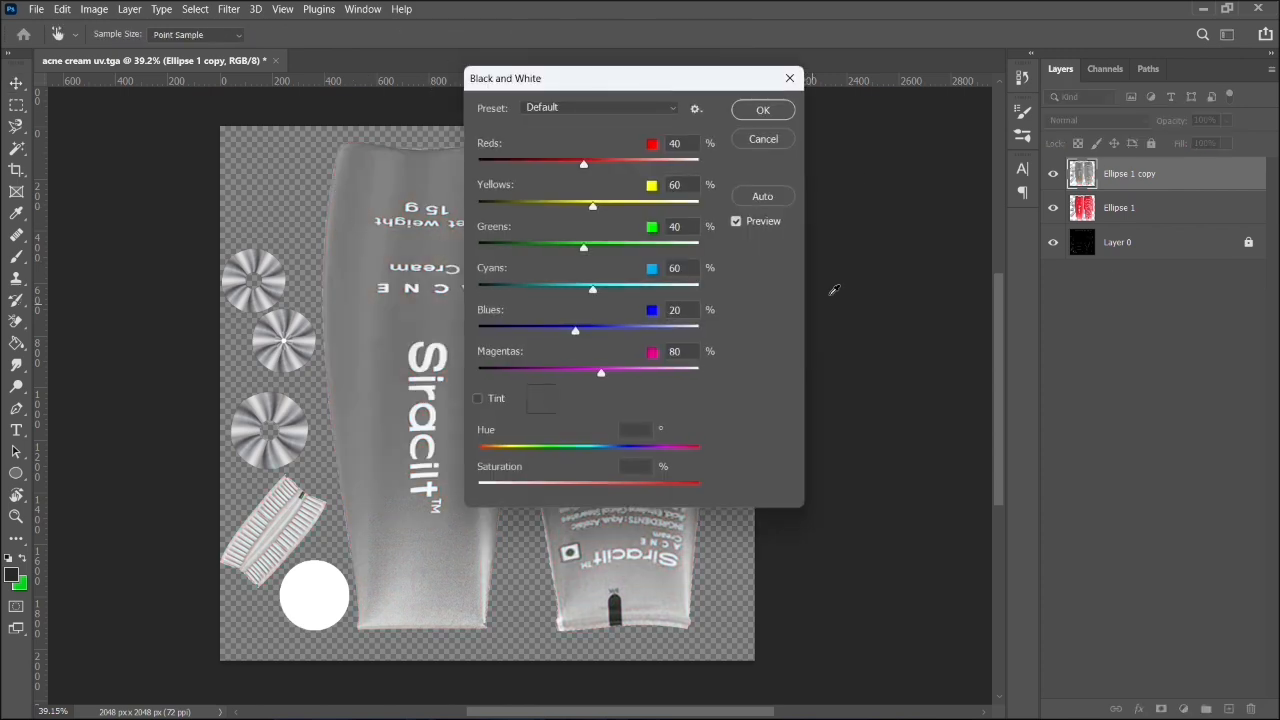
pyautogui.click(765, 112)
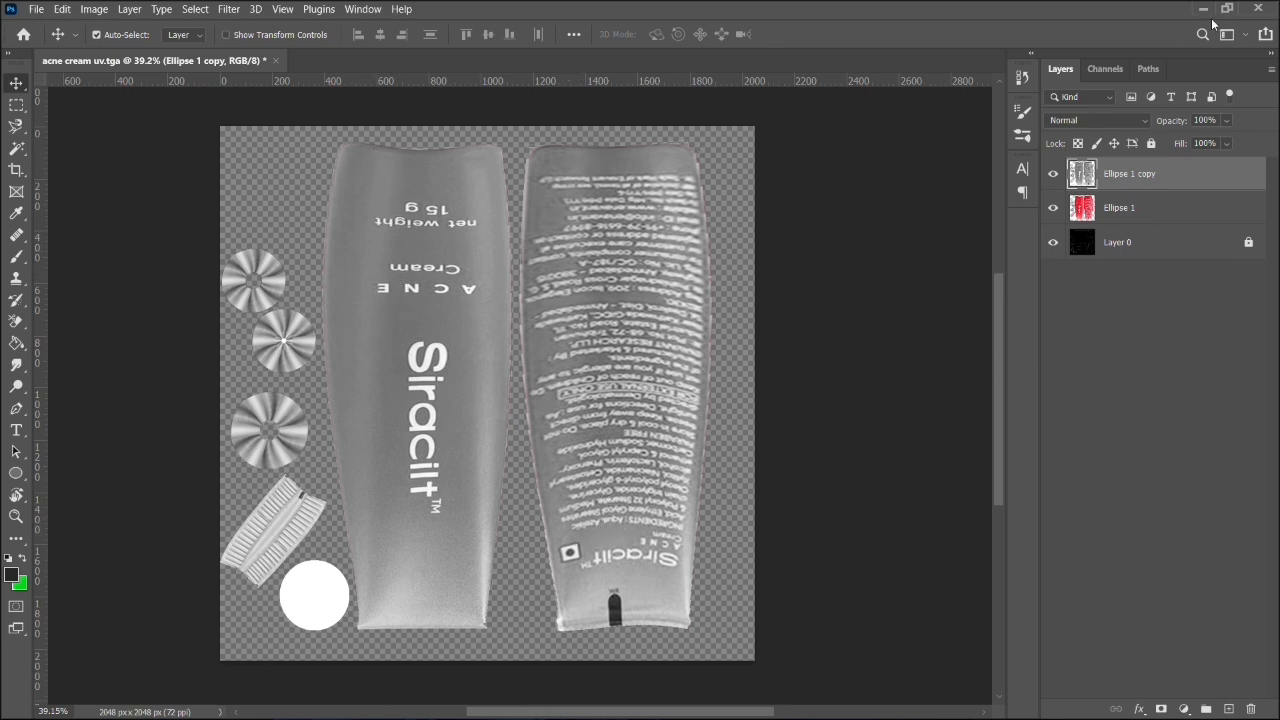
# - Export the greyscale Ellipse 1 copy layer as a PNG to the images folder and switch to Maya
pyautogui.rightClick(1164, 173)
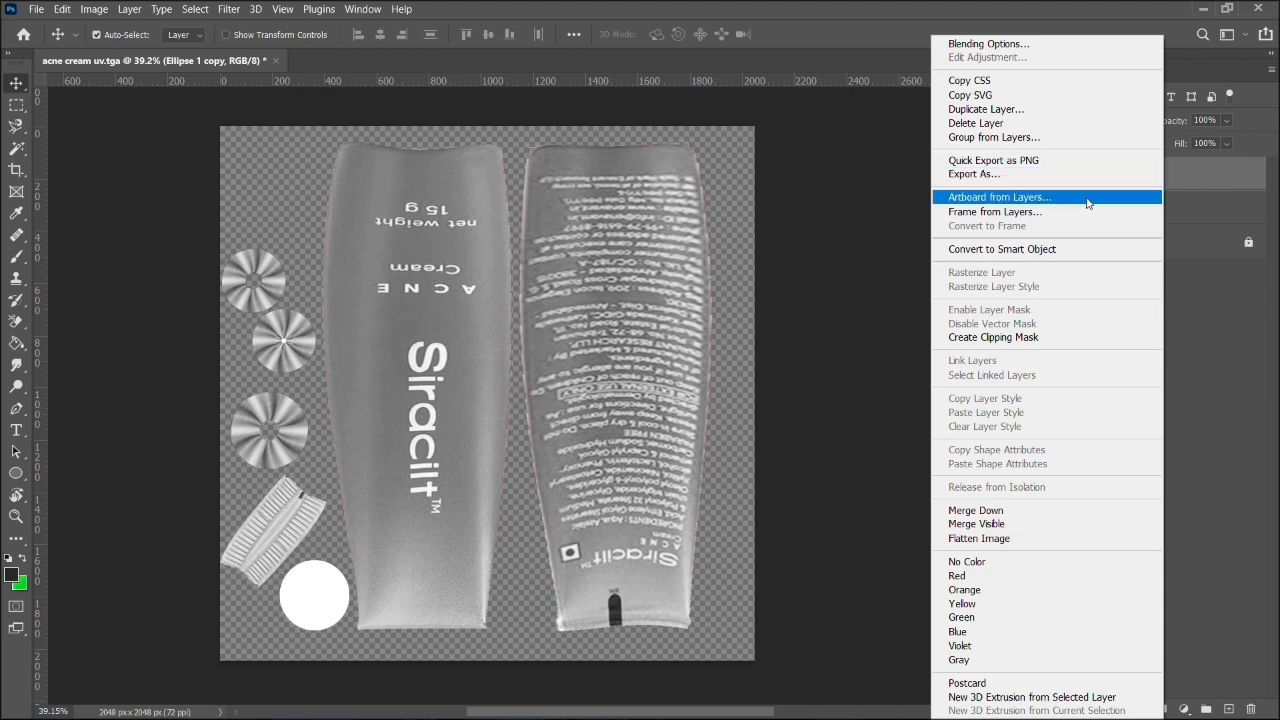
pyautogui.click(1040, 162)
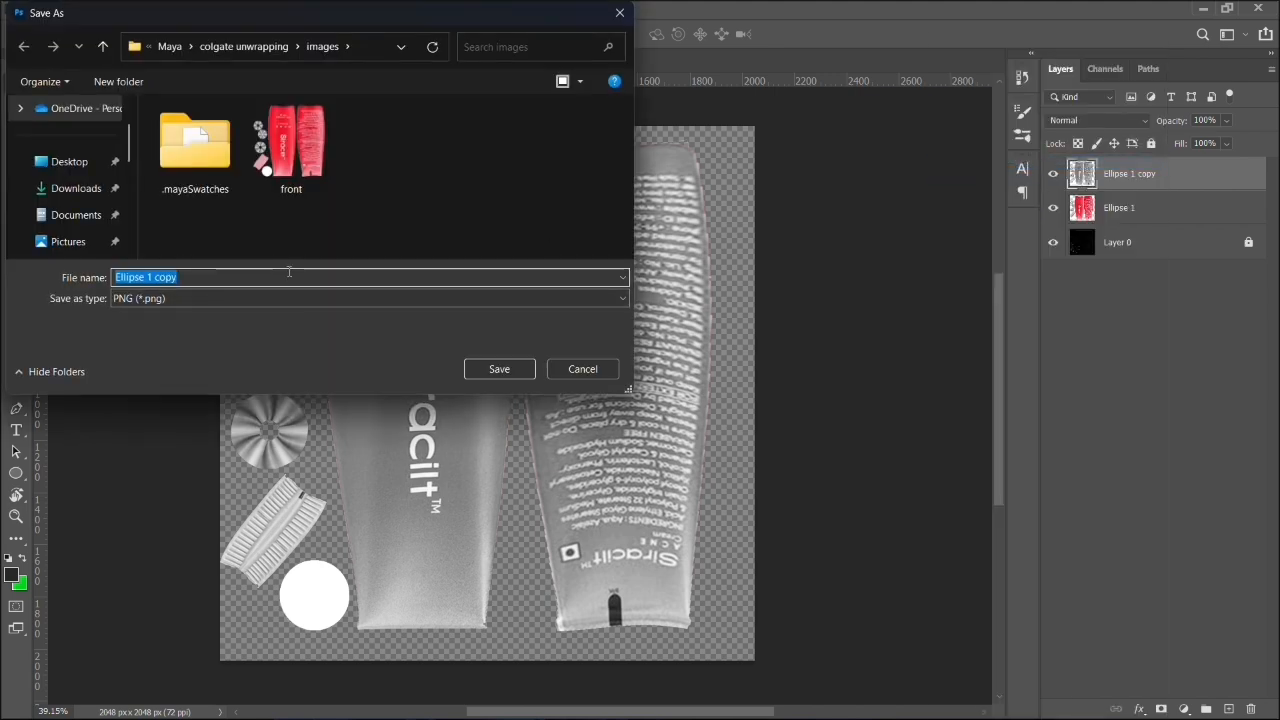
pyautogui.click(476, 367)
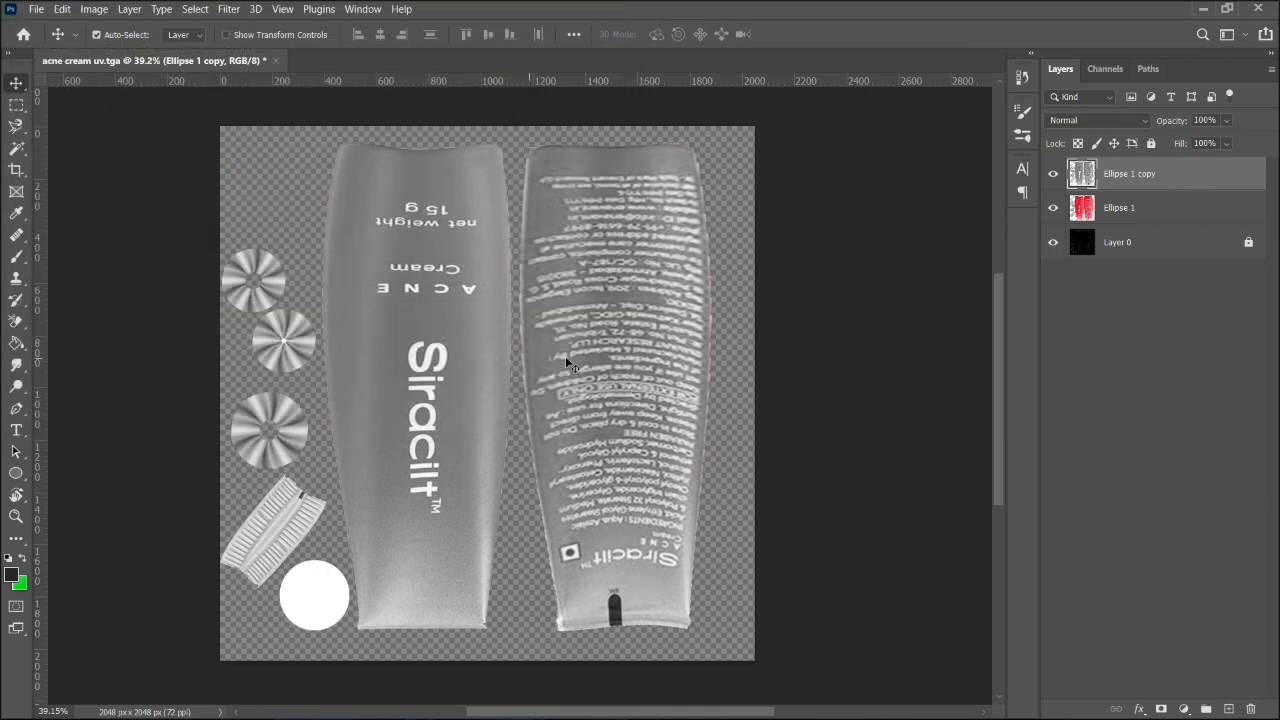
pyautogui.click(1203, 9)
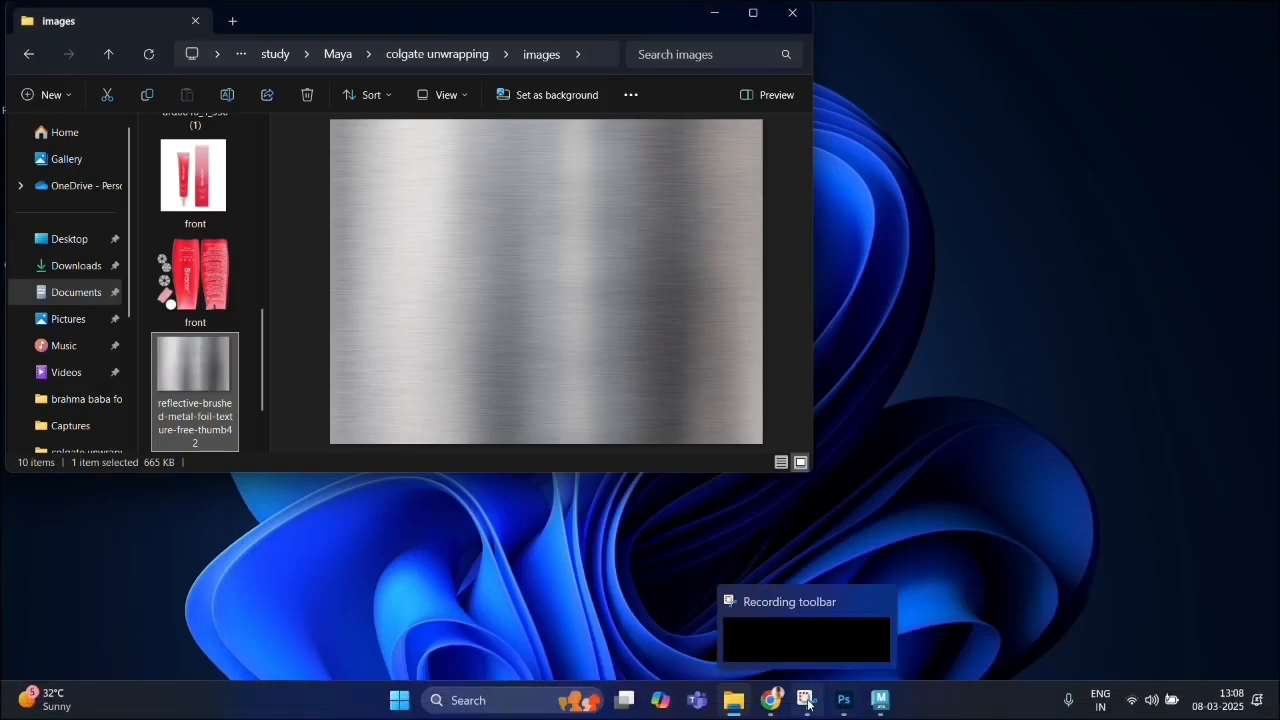
pyautogui.click(880, 700)
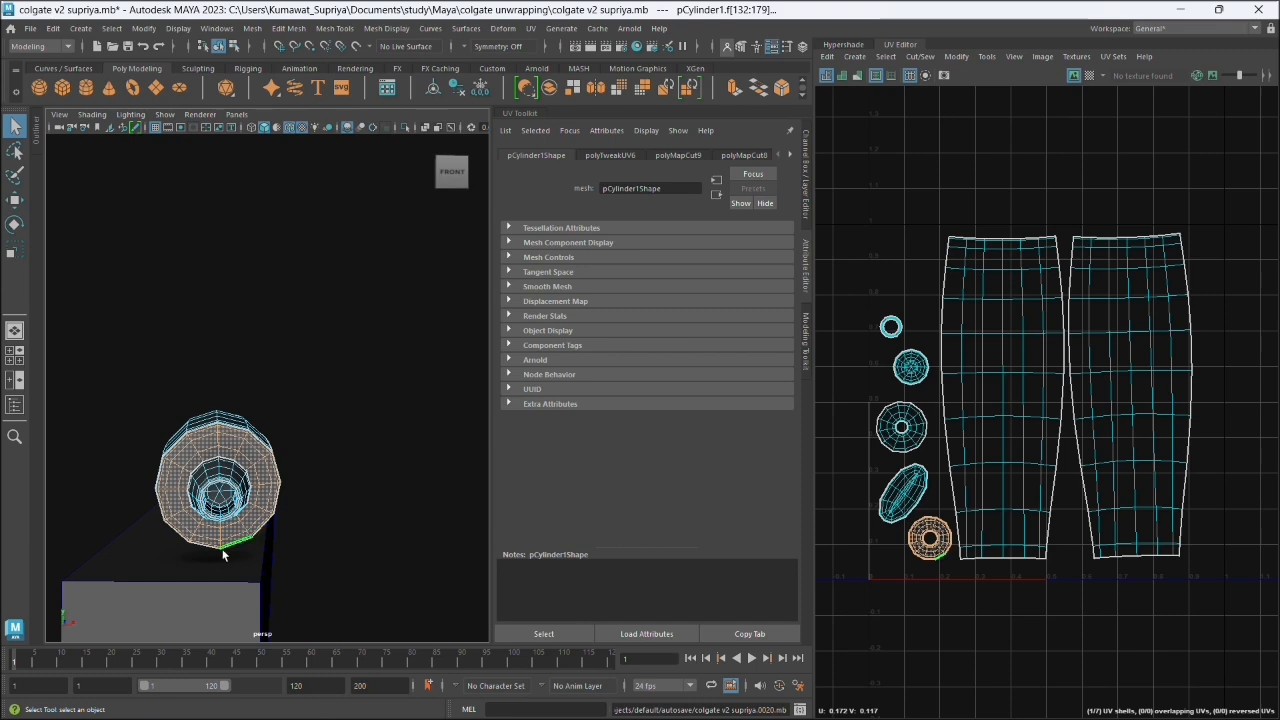
# - Return the cream tube to object mode and assign the existing lambert2 material to it
pyautogui.moveTo(205, 500); pyautogui.dragTo(295, 480)
pyautogui.click(320, 478)
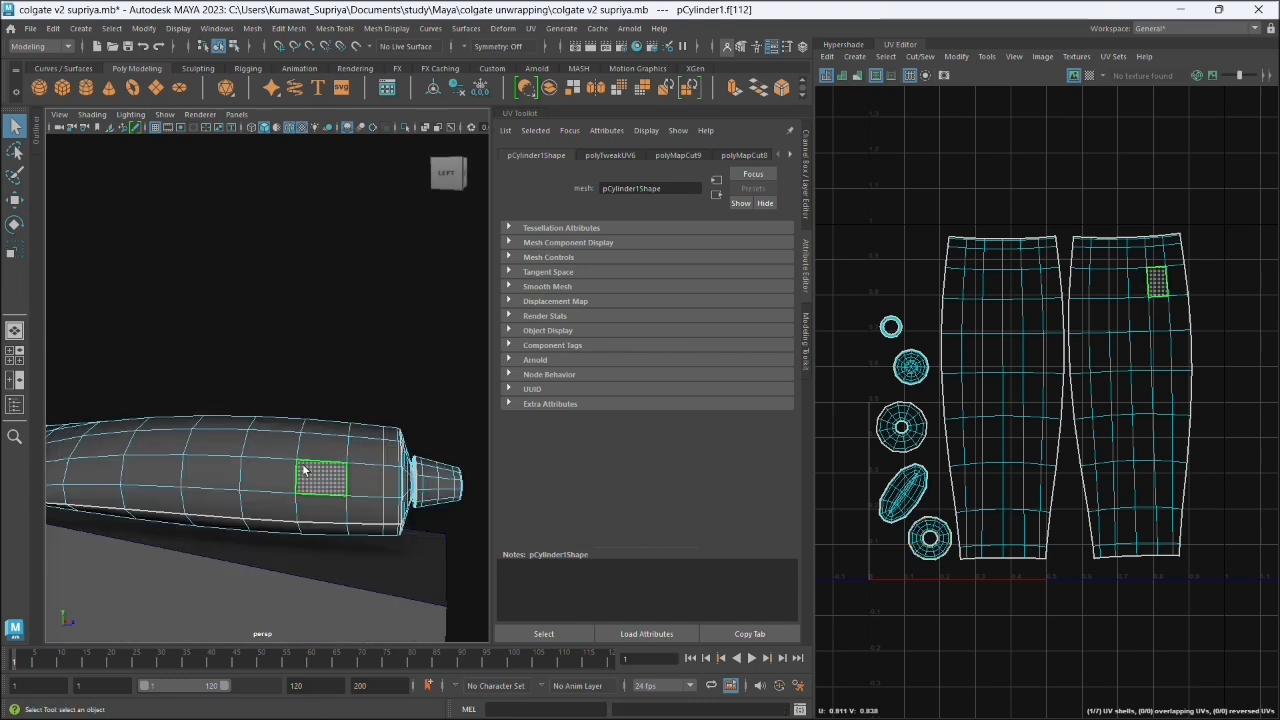
pyautogui.rightClick(302, 338)
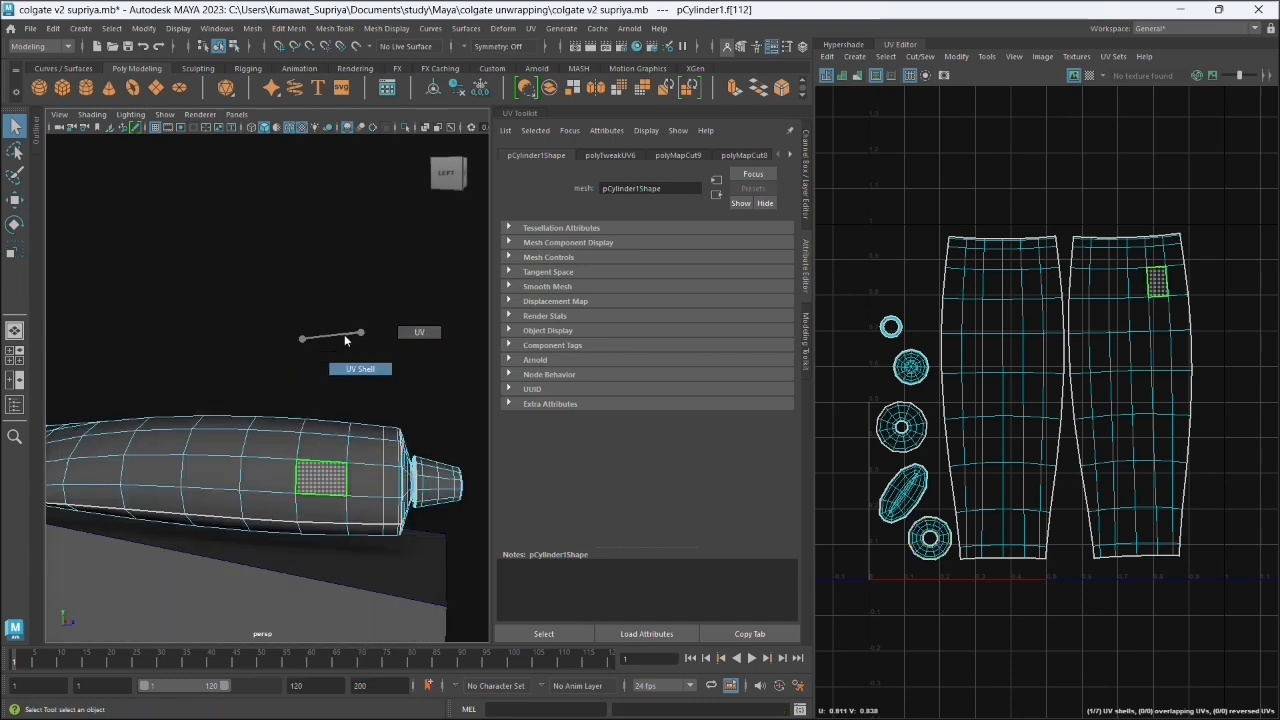
pyautogui.click(370, 320)
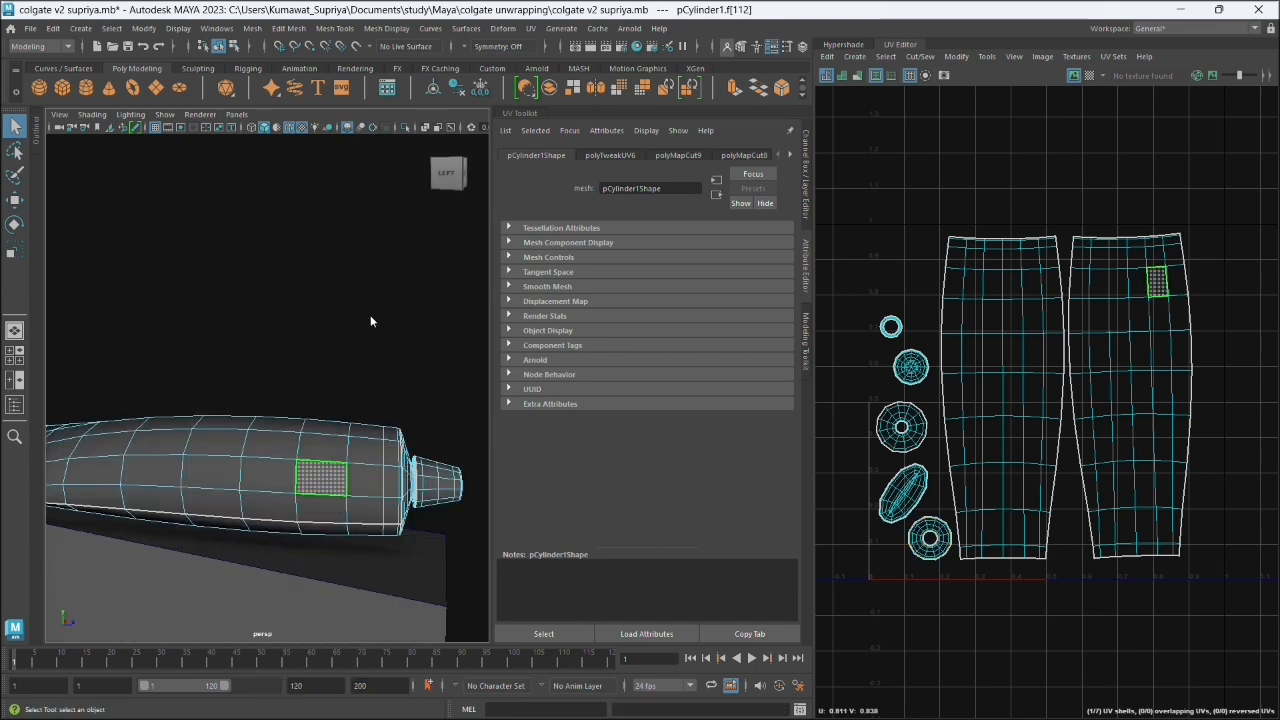
pyautogui.rightClick(333, 456)
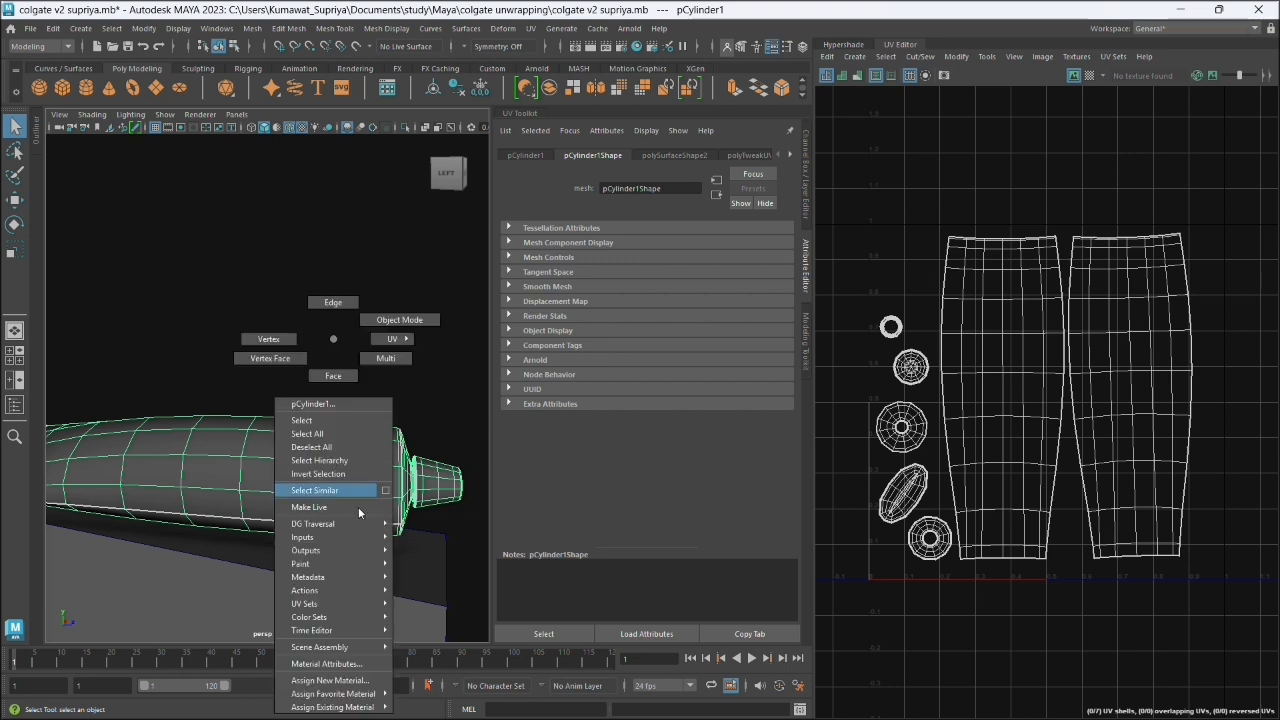
pyautogui.moveTo(360, 708)
pyautogui.click(441, 666)
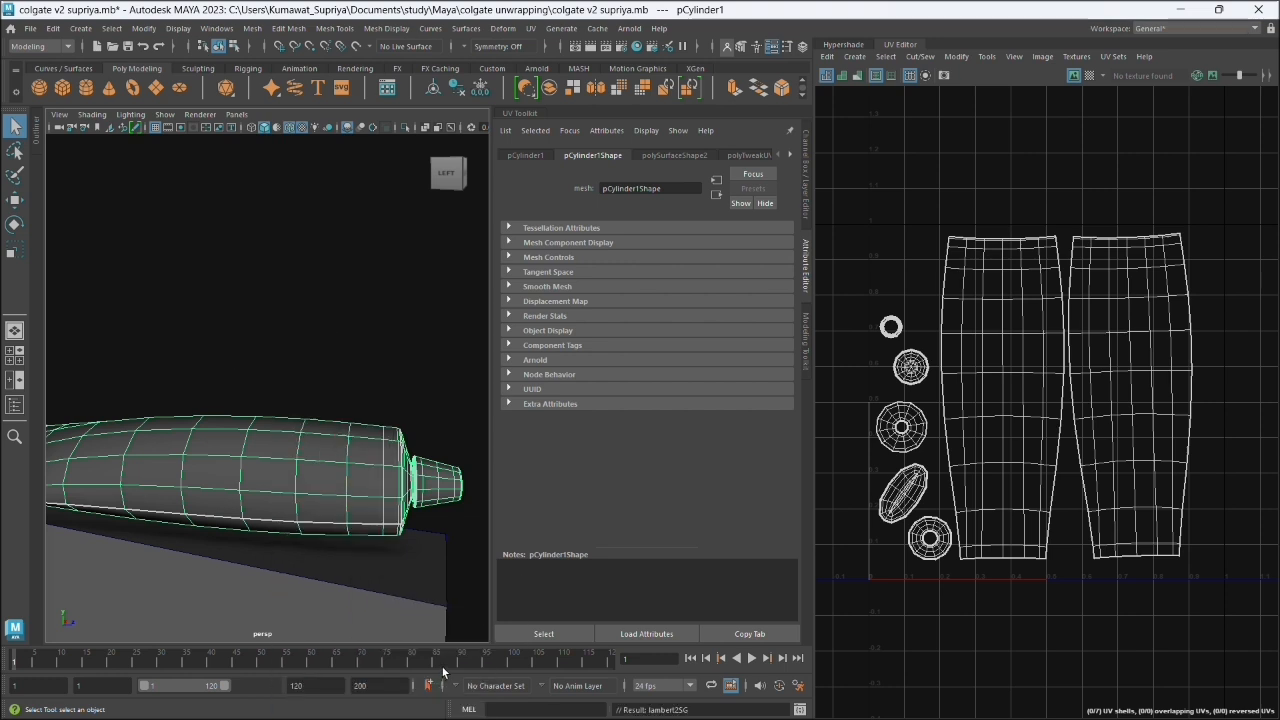
# - Open the file texture node connected to the Color of the tube's lambert2 material
pyautogui.click(789, 154)
pyautogui.click(789, 154)
pyautogui.click(789, 154)
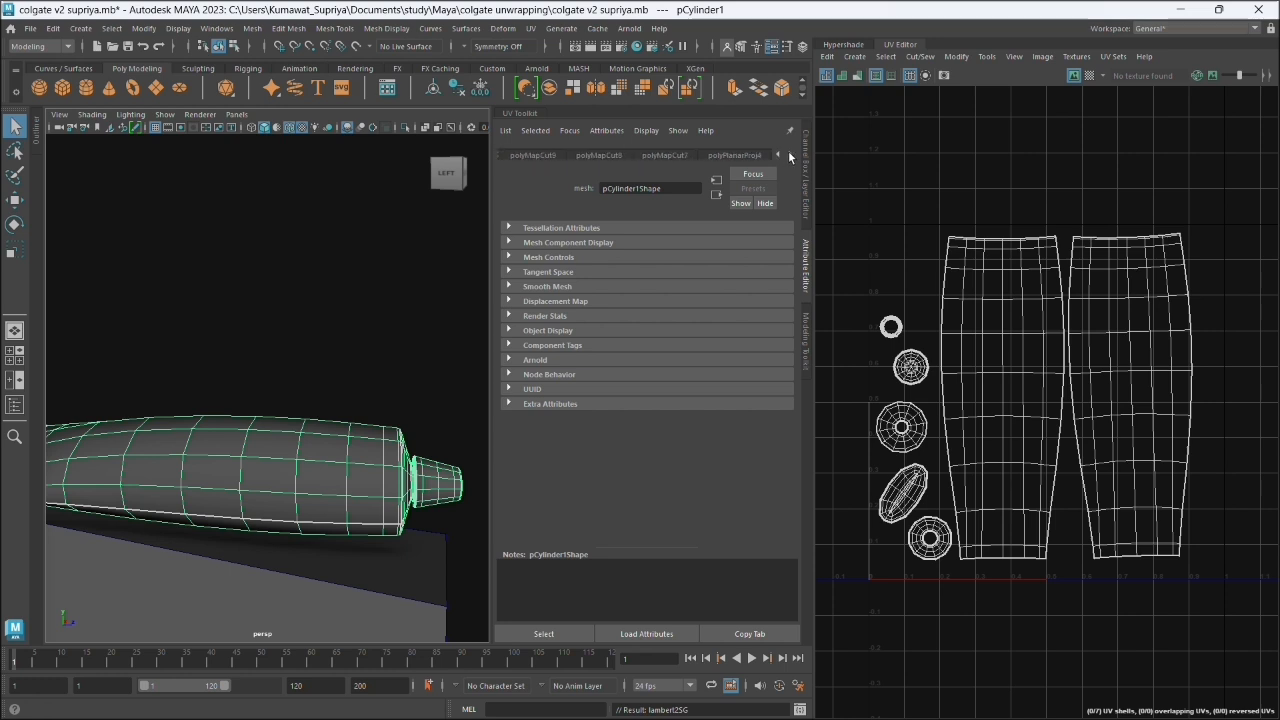
pyautogui.click(789, 154)
pyautogui.click(789, 154)
pyautogui.click(789, 154)
pyautogui.click(789, 154)
pyautogui.click(789, 154)
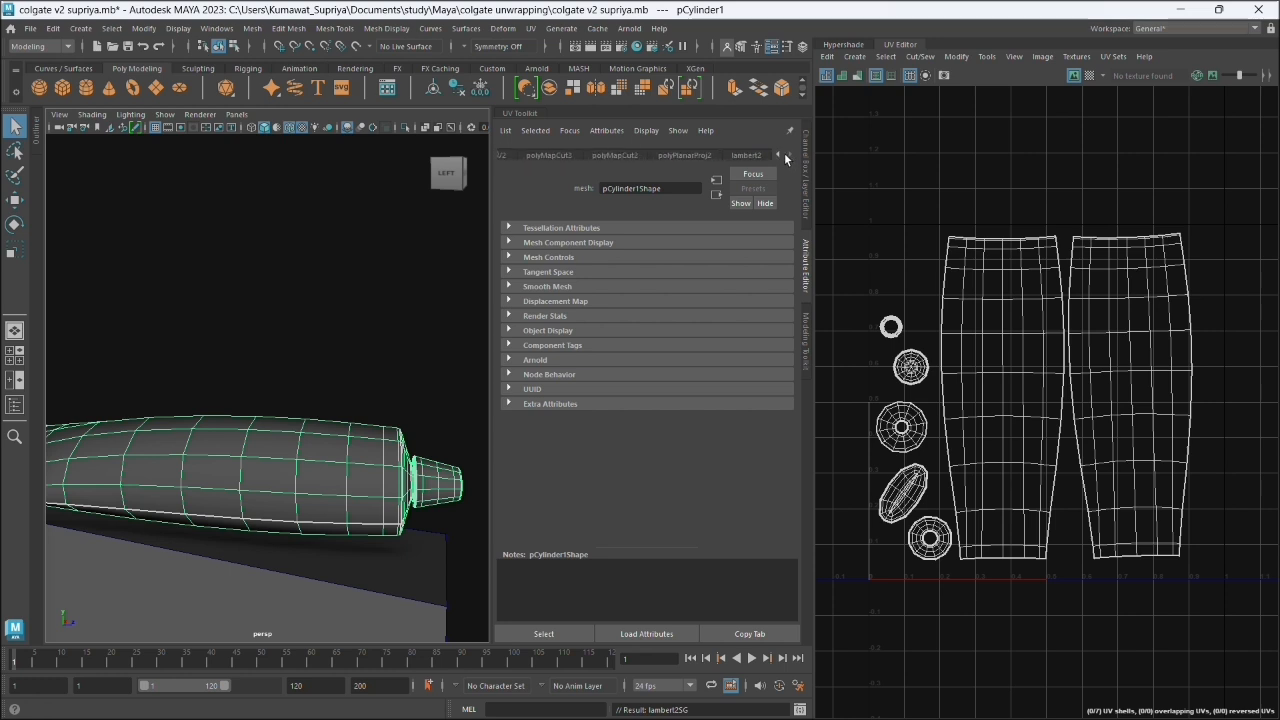
pyautogui.click(752, 155)
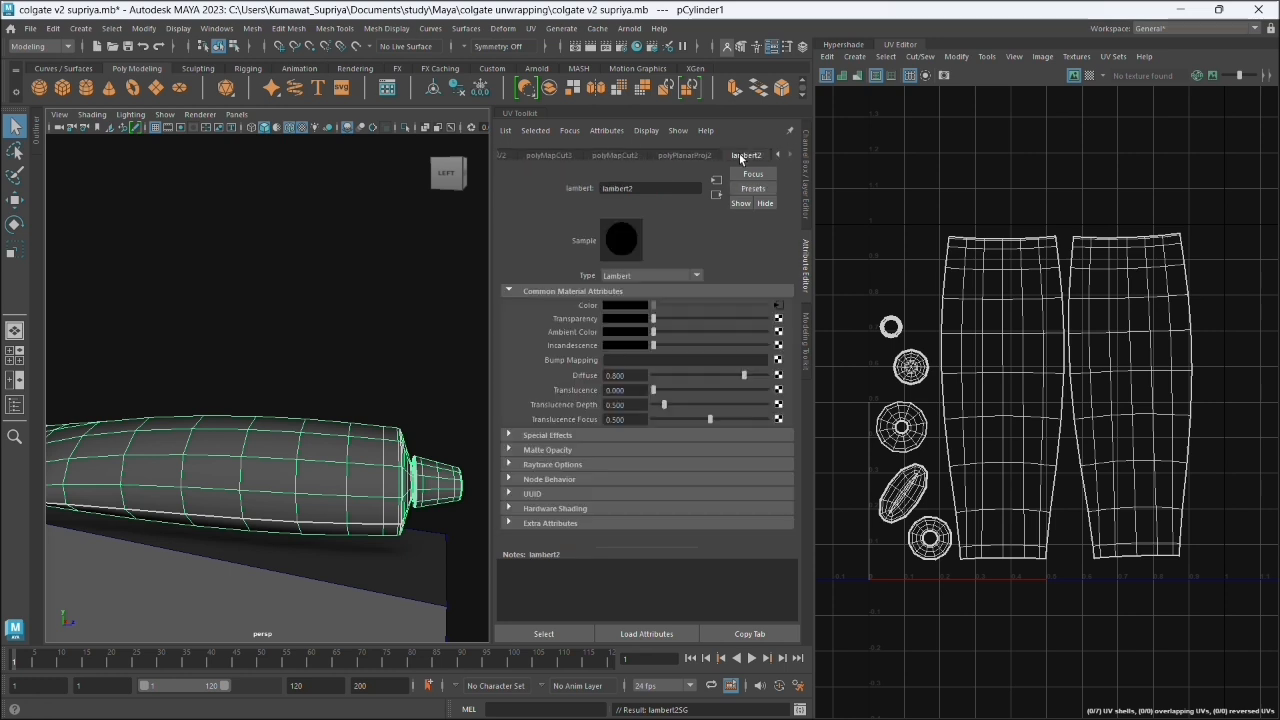
pyautogui.click(778, 305)
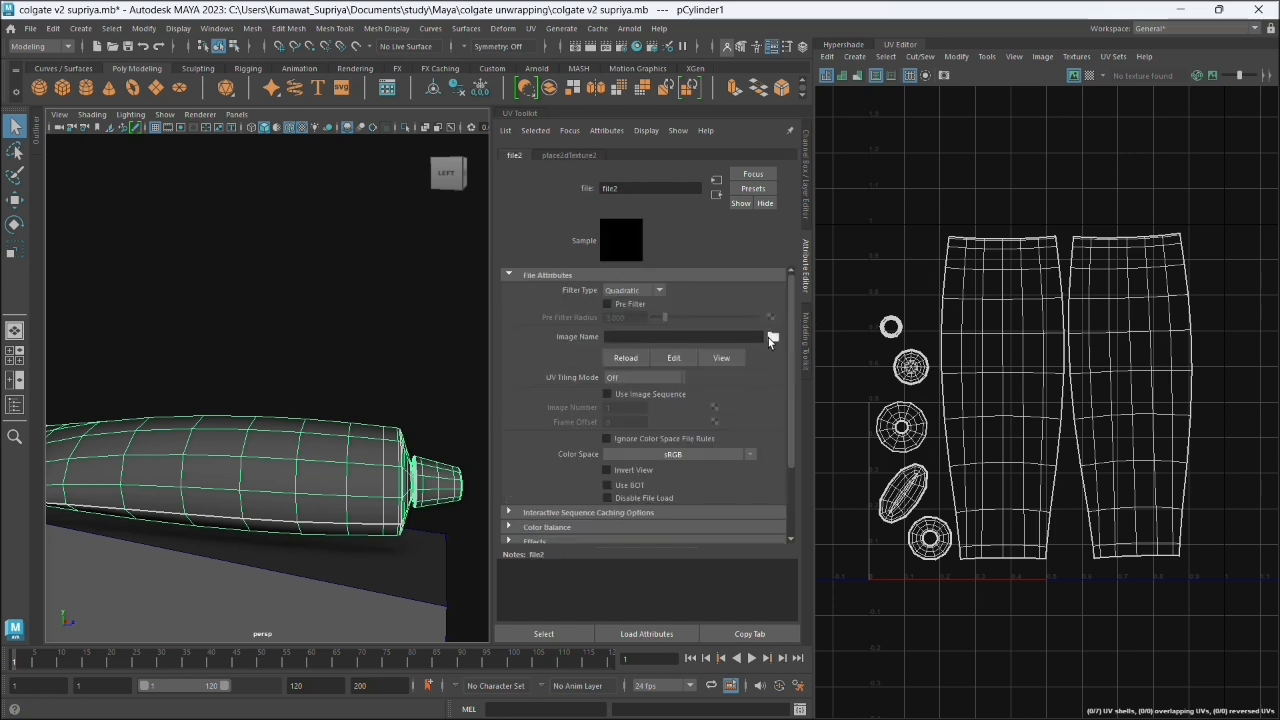
# - Load front.png from the colgate unwrapping images folder as the file texture's image
pyautogui.click(773, 337)
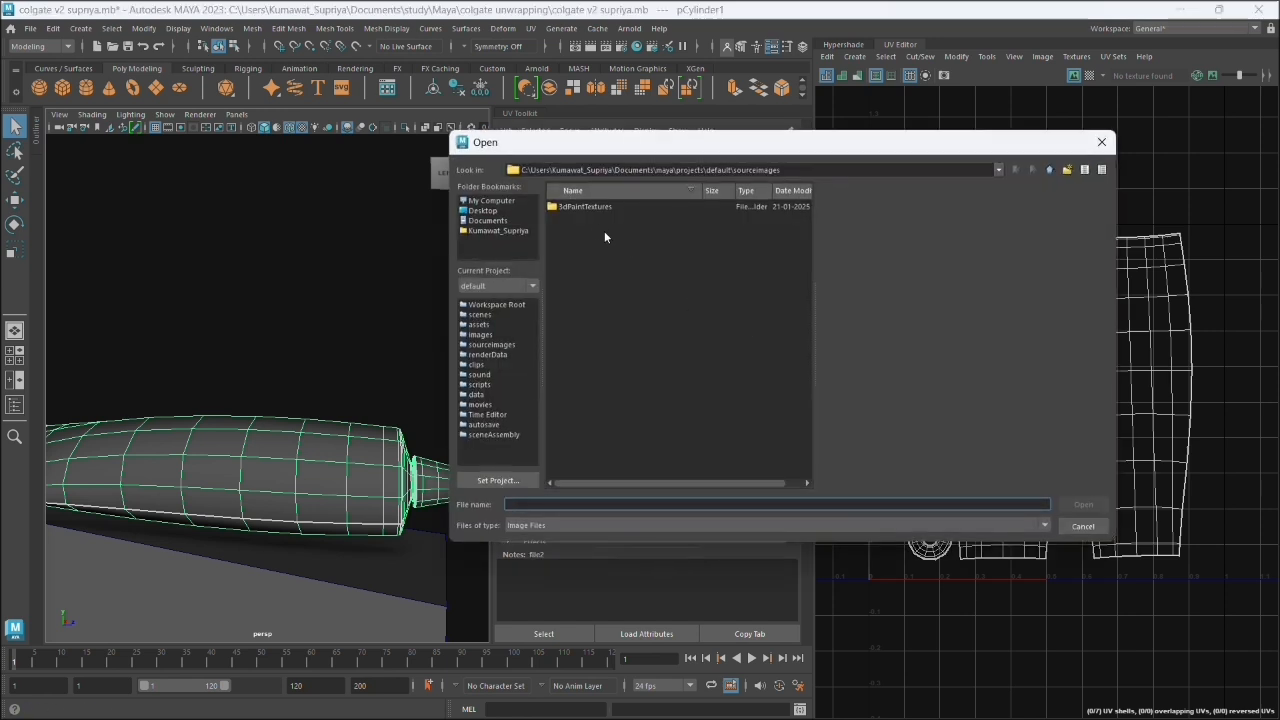
pyautogui.click(489, 220)
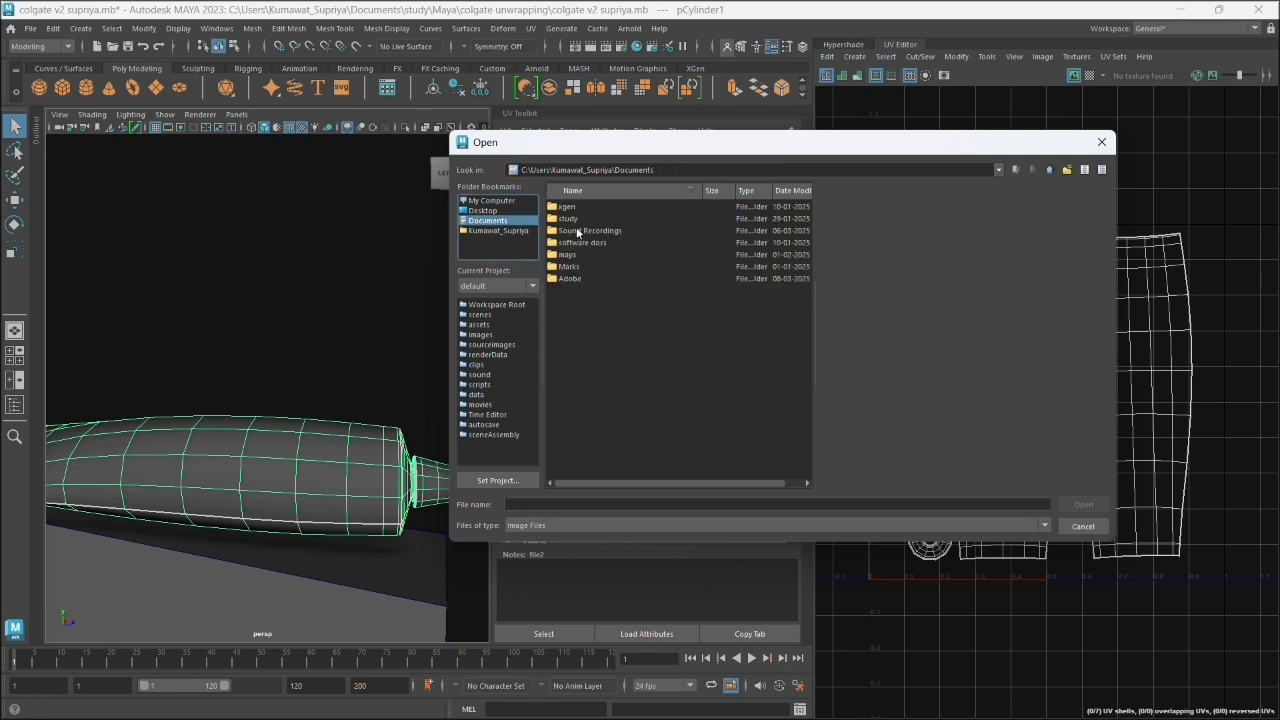
pyautogui.doubleClick(576, 219)
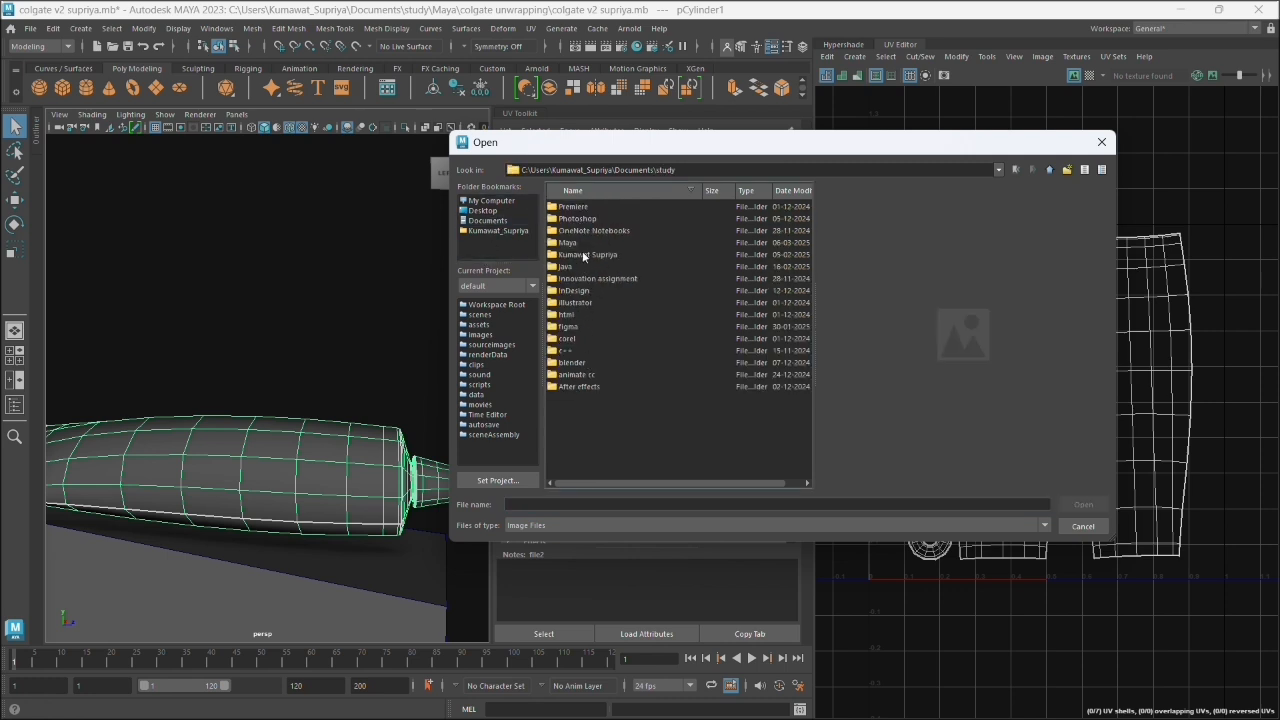
pyautogui.doubleClick(583, 243)
pyautogui.doubleClick(588, 280)
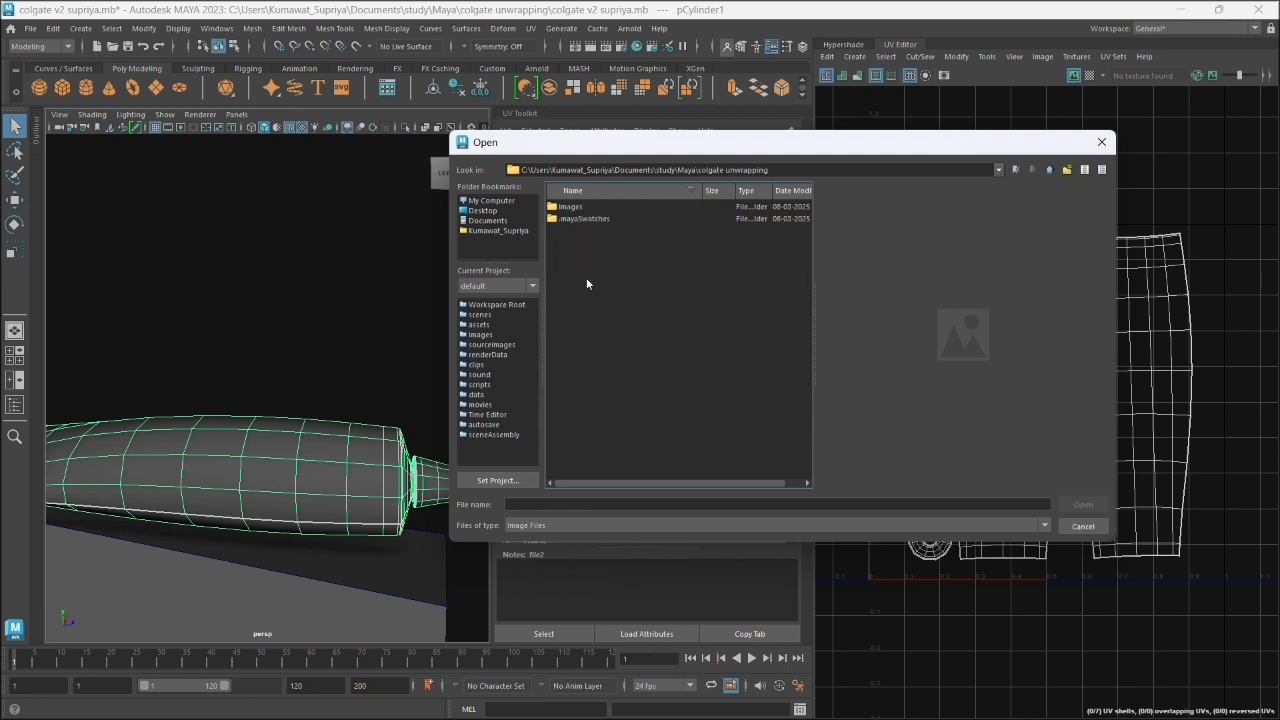
pyautogui.doubleClick(593, 207)
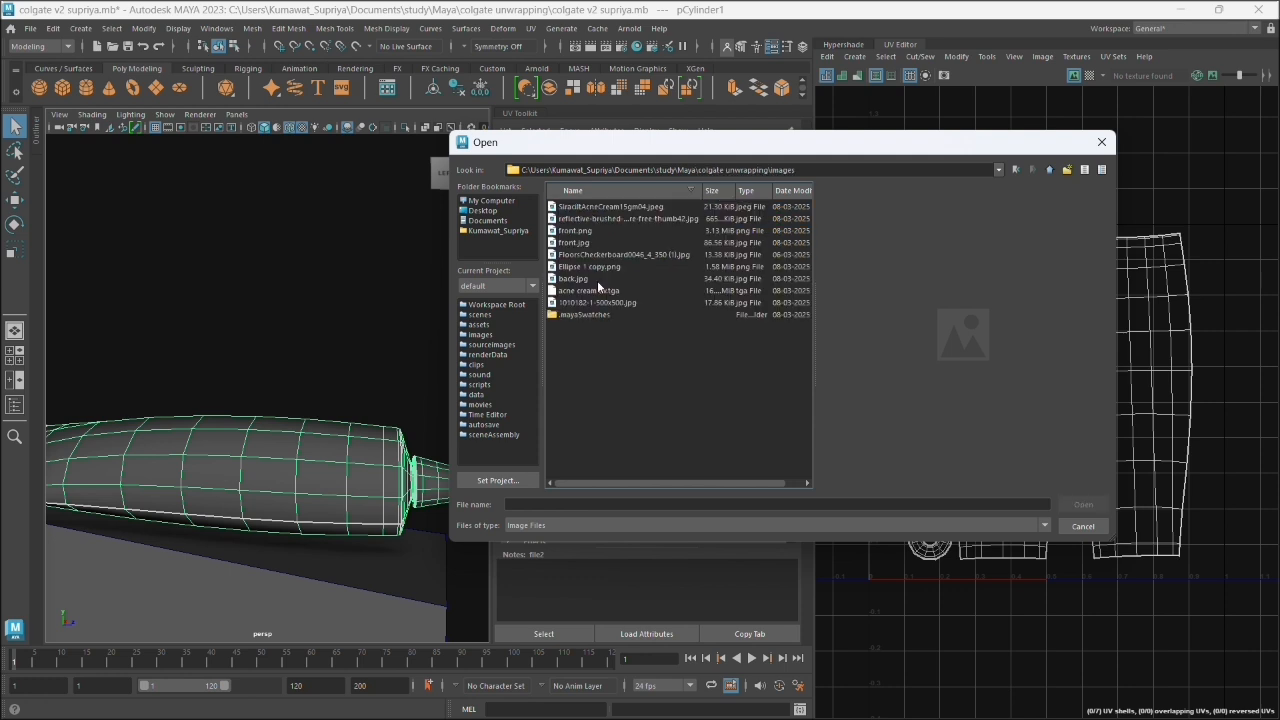
pyautogui.click(596, 244)
pyautogui.click(594, 231)
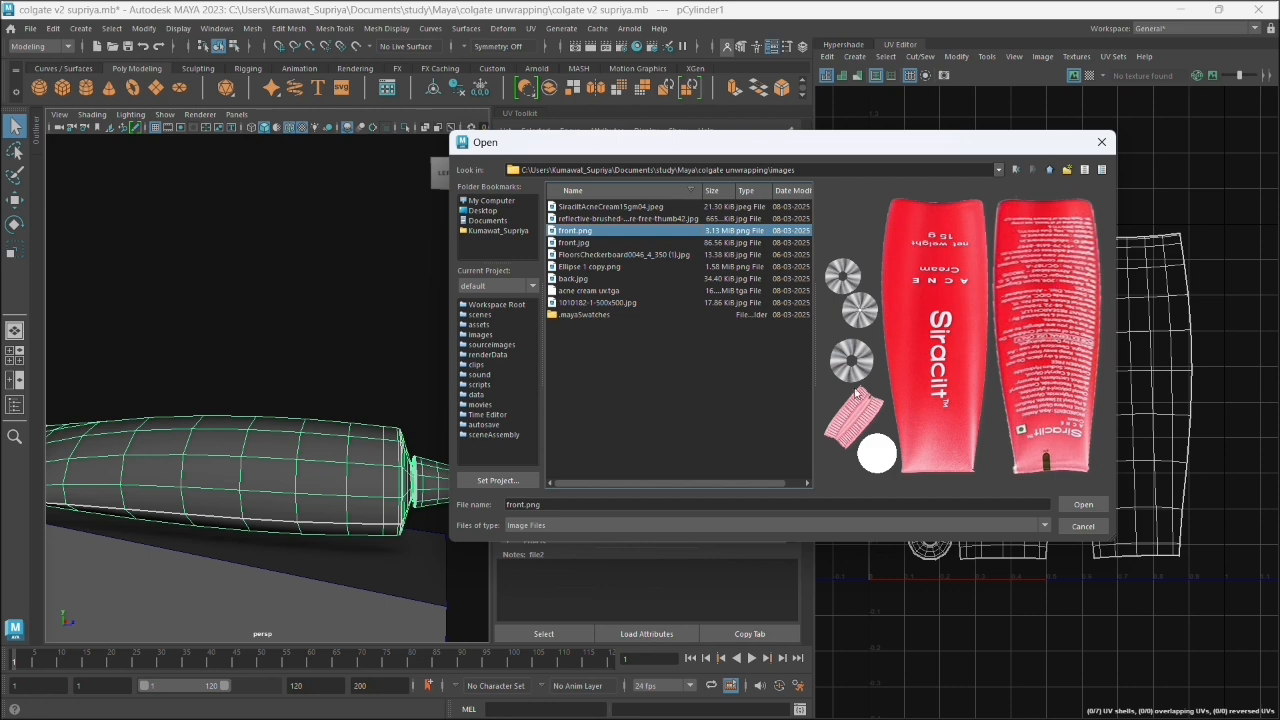
pyautogui.click(1084, 507)
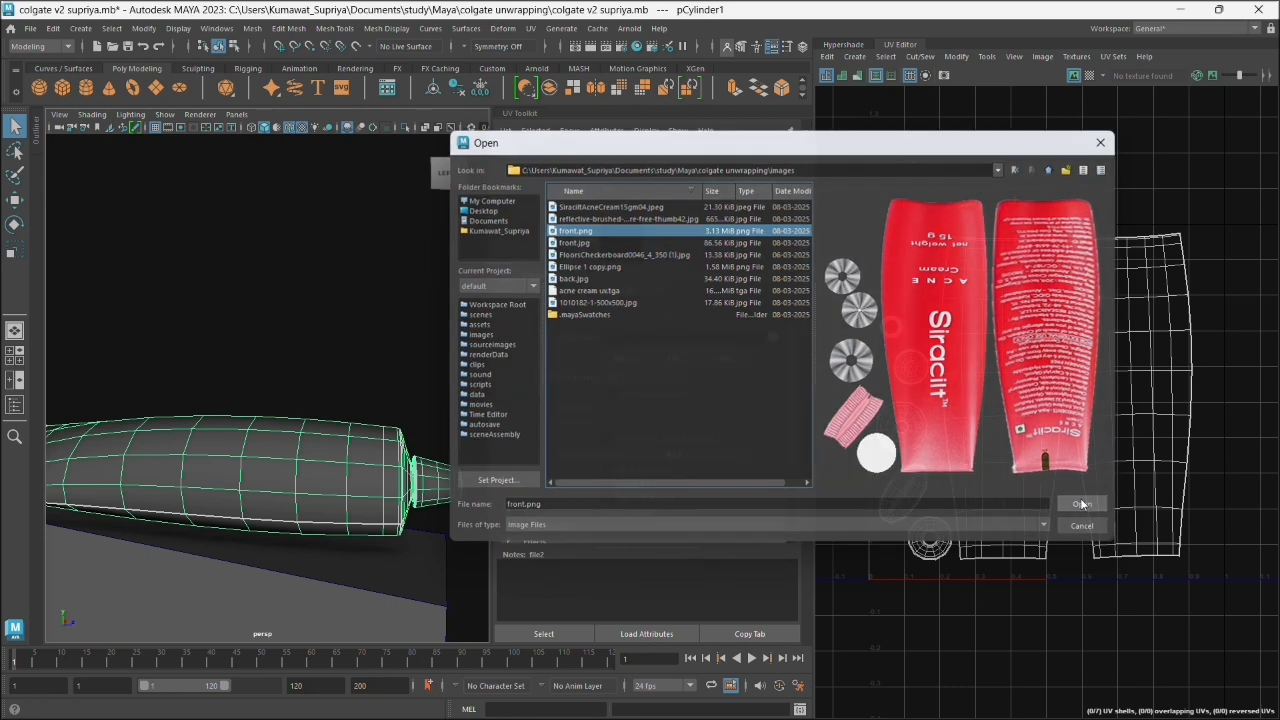
# - Select the two large tube body UV shells and move them together onto the red front and back label artwork
pyautogui.scroll(-3, 266, 526)
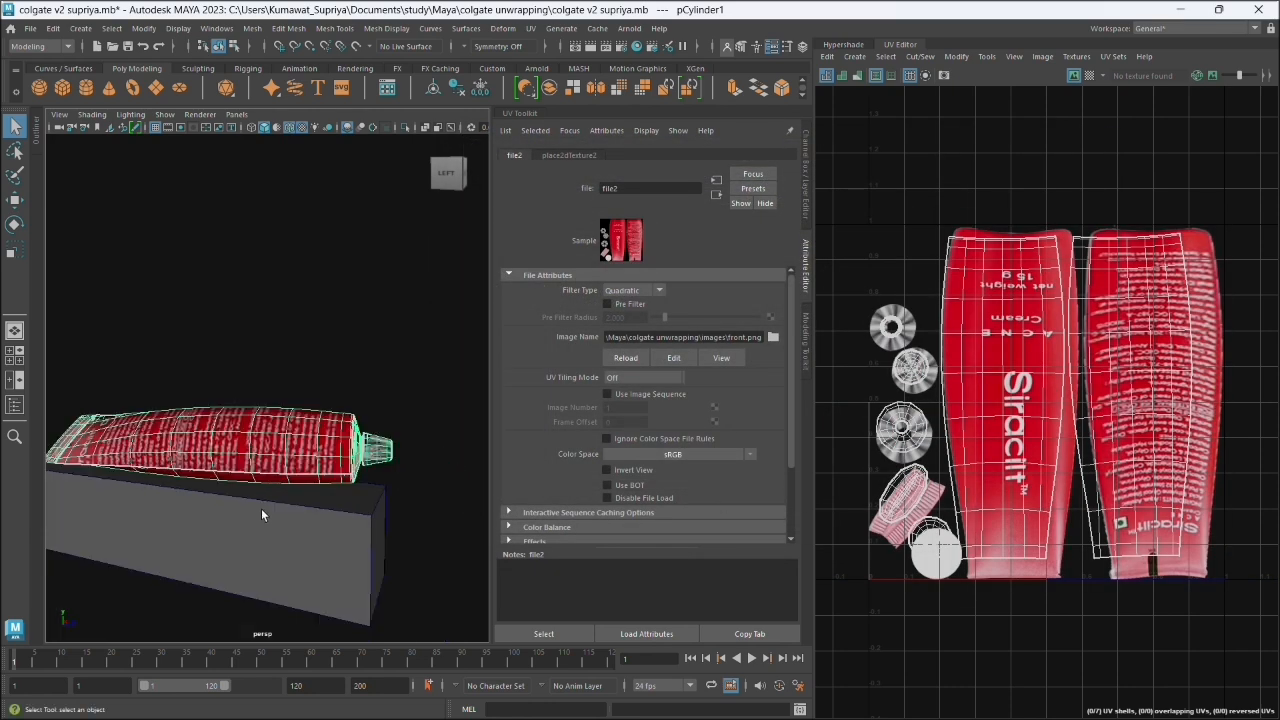
pyautogui.moveTo(293, 538); pyautogui.dragTo(309, 567)
pyautogui.scroll(5, 318, 494)
pyautogui.keyDown('alt'); pyautogui.moveTo(348, 519); pyautogui.dragTo(293, 483); pyautogui.keyUp('alt')
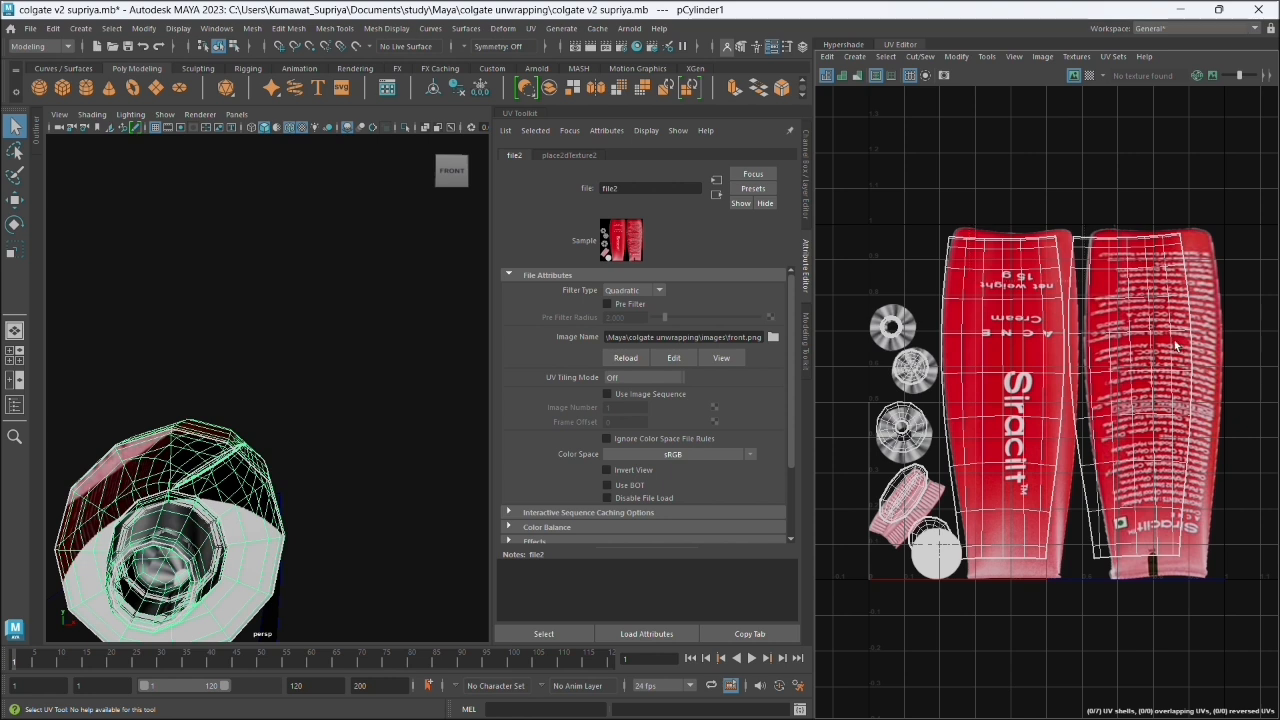
pyautogui.rightClick(1086, 378)
pyautogui.click(1142, 376)
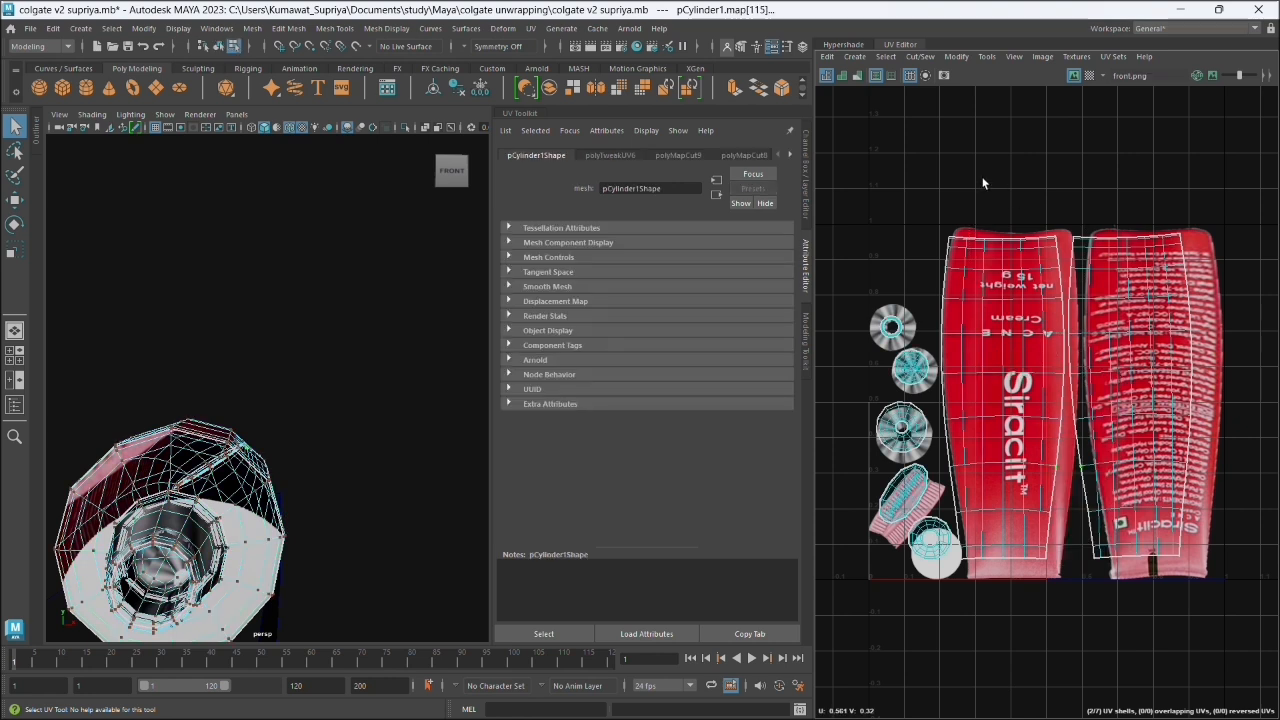
pyautogui.moveTo(1147, 325); pyautogui.dragTo(1128, 368)
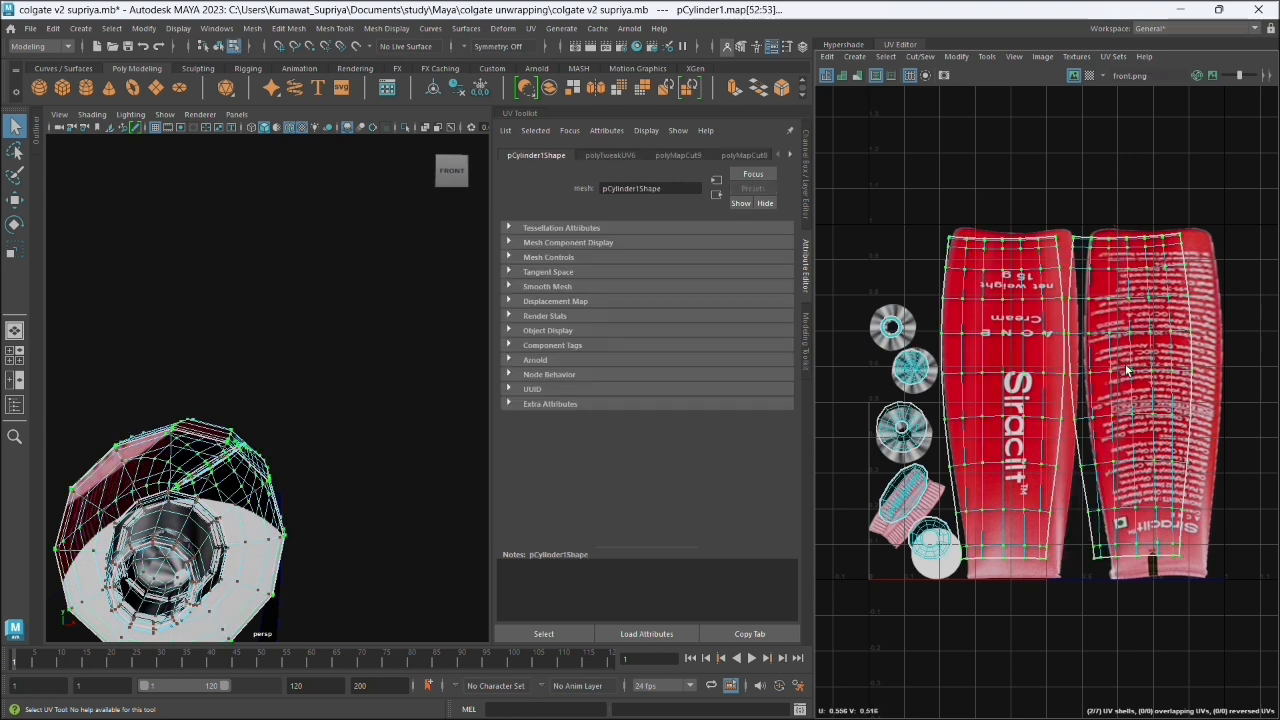
pyautogui.hotkey('ctrl', 'z')
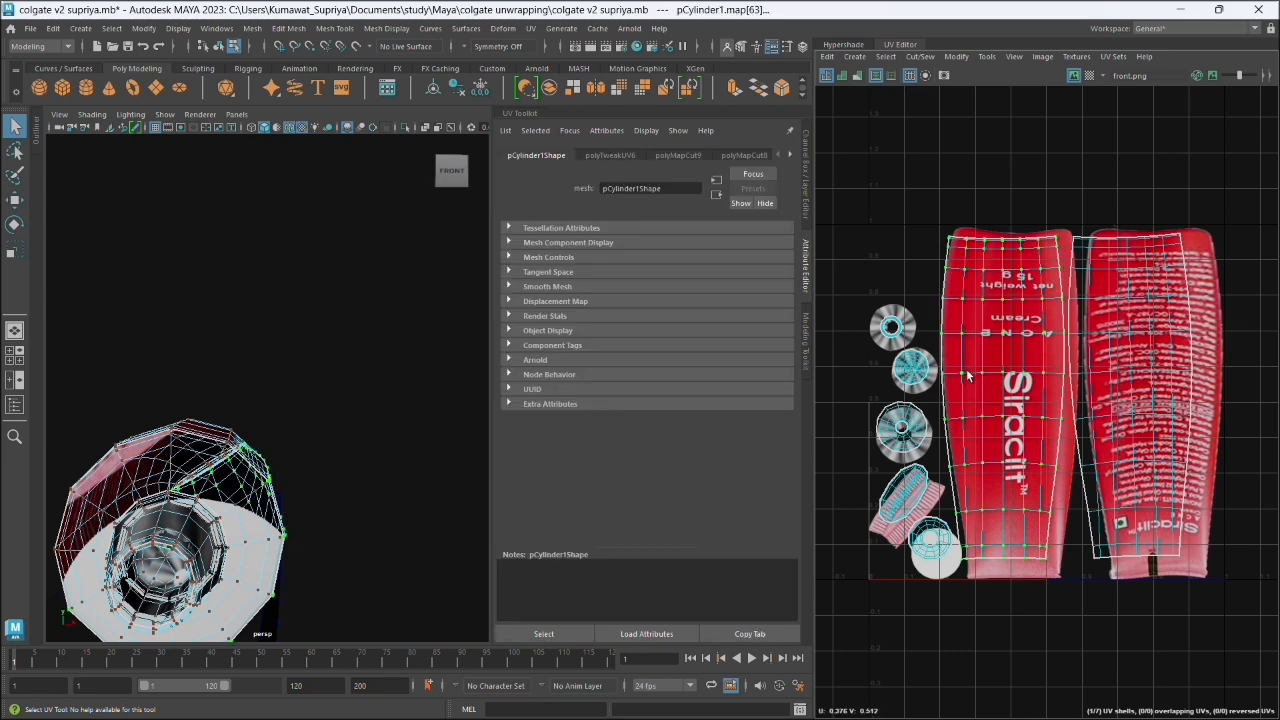
pyautogui.hotkey('shift', 'z')
pyautogui.press('w')
pyautogui.moveTo(1074, 395); pyautogui.dragTo(1083, 396)
pyautogui.click(1080, 578)
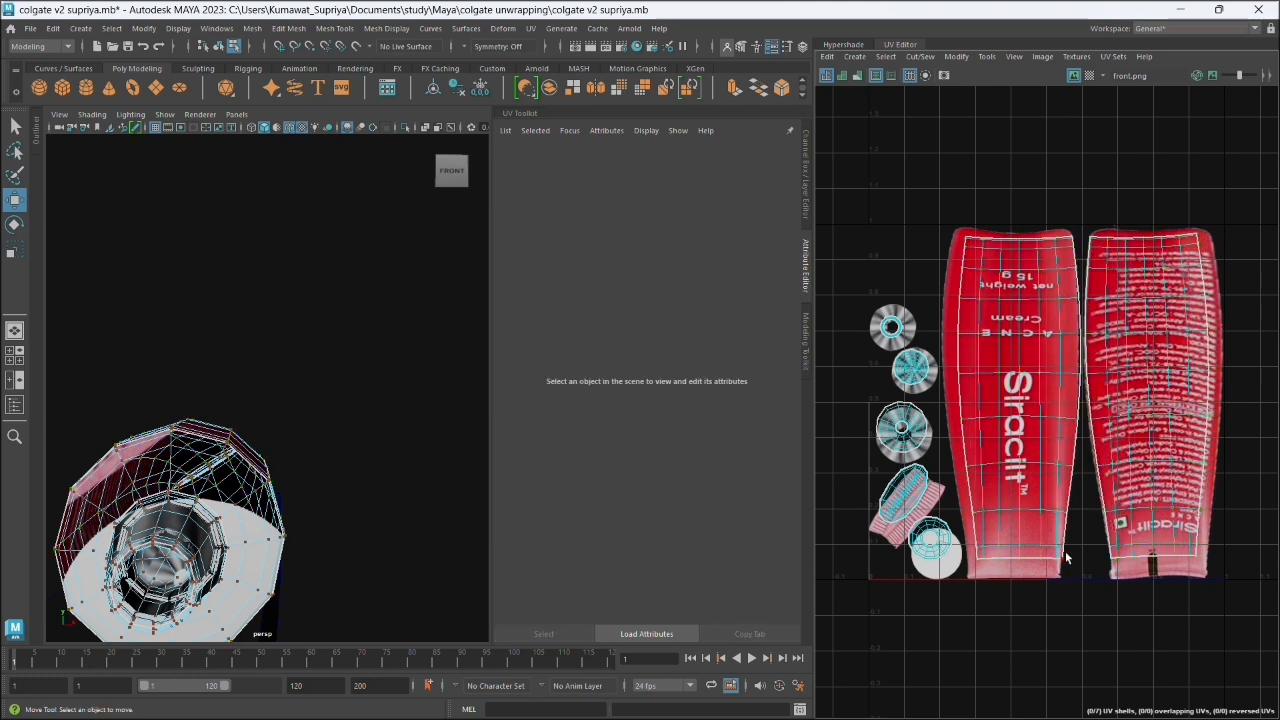
# - Nudge each of the two tube body UV shells separately to centre it within its red label artwork
pyautogui.doubleClick(1032, 449)
pyautogui.moveTo(1021, 403); pyautogui.dragTo(1015, 415)
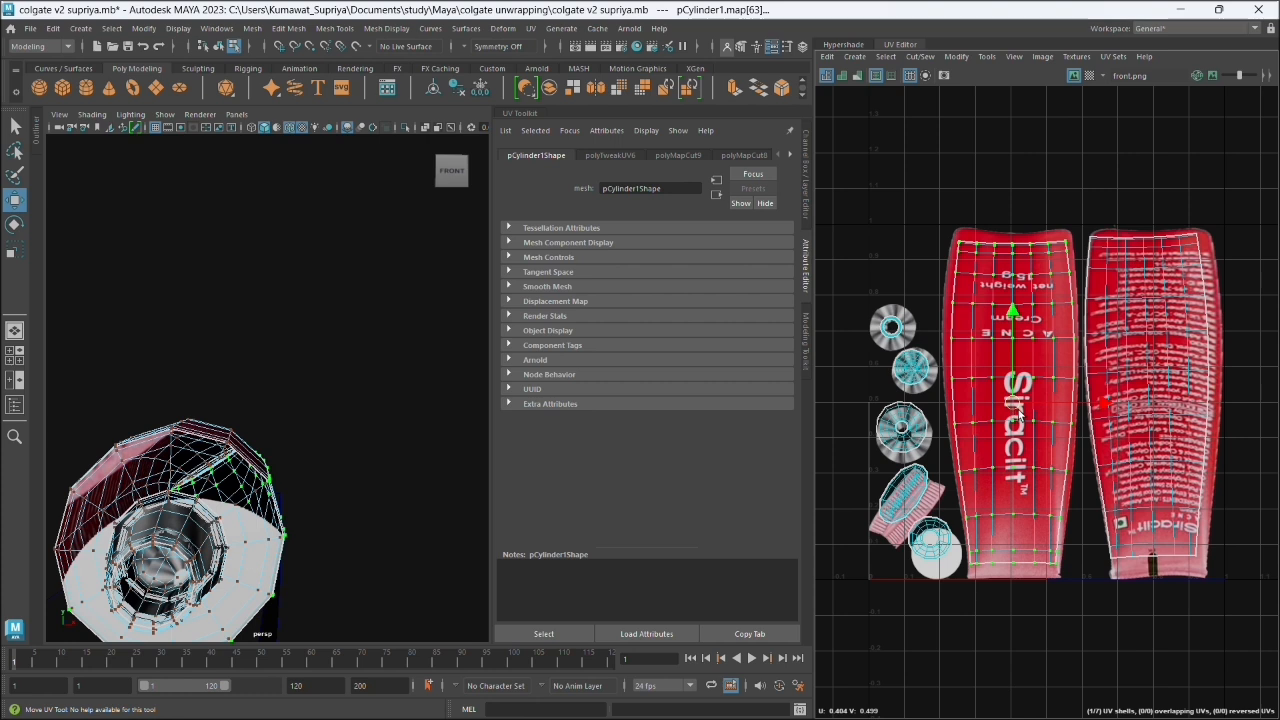
pyautogui.doubleClick(1154, 393)
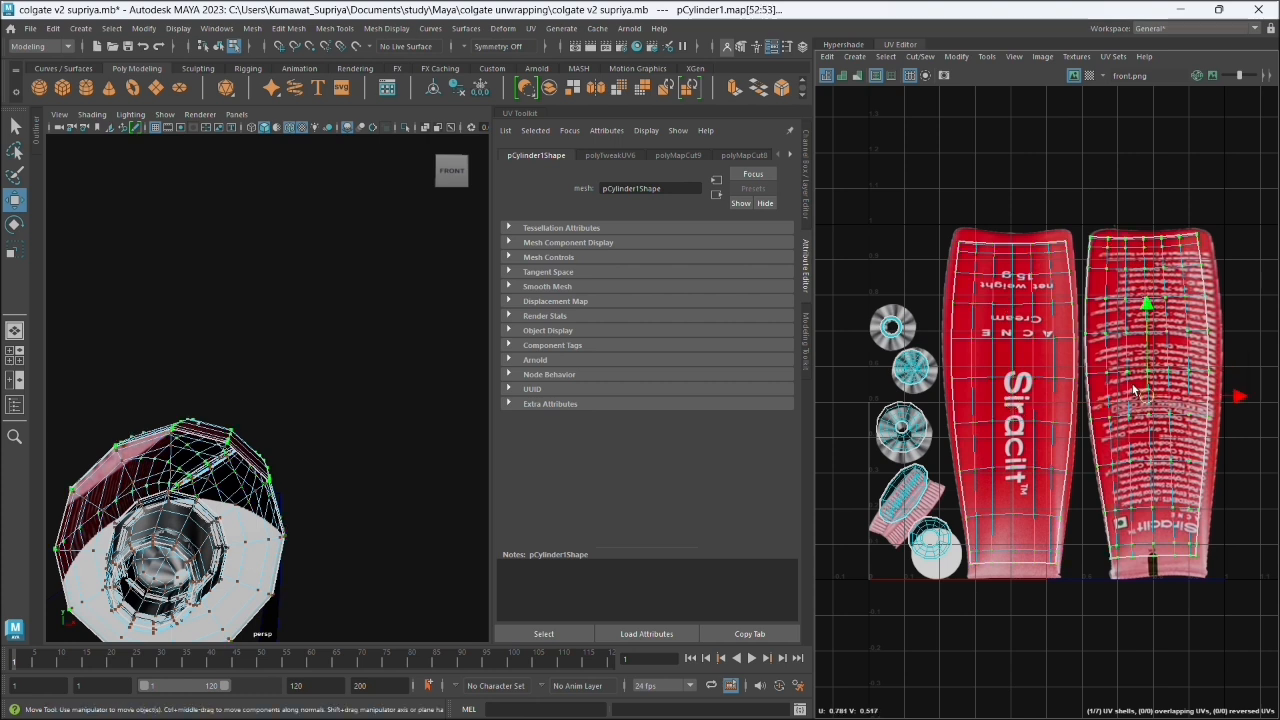
pyautogui.moveTo(1135, 390); pyautogui.dragTo(1140, 400)
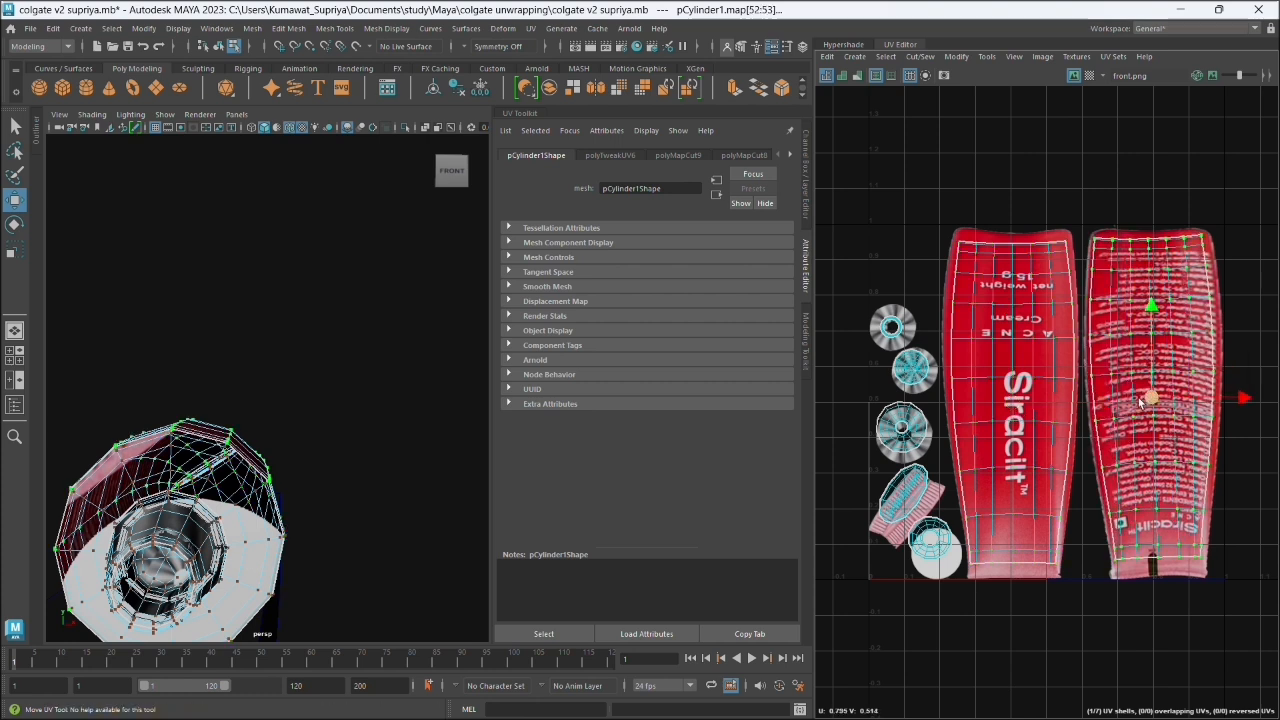
# - Align the three round cap UV shells with the centres of the brushed-metal discs in the texture
pyautogui.doubleClick(903, 432)
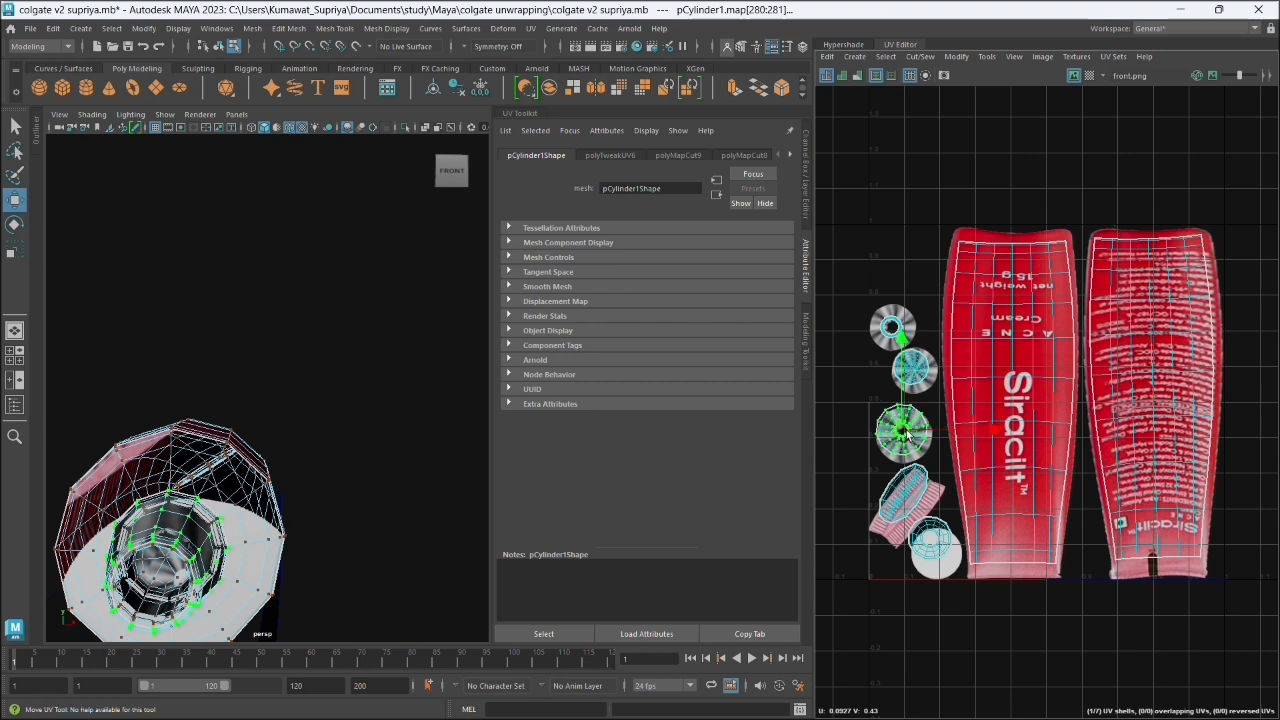
pyautogui.moveTo(903, 432); pyautogui.dragTo(908, 437)
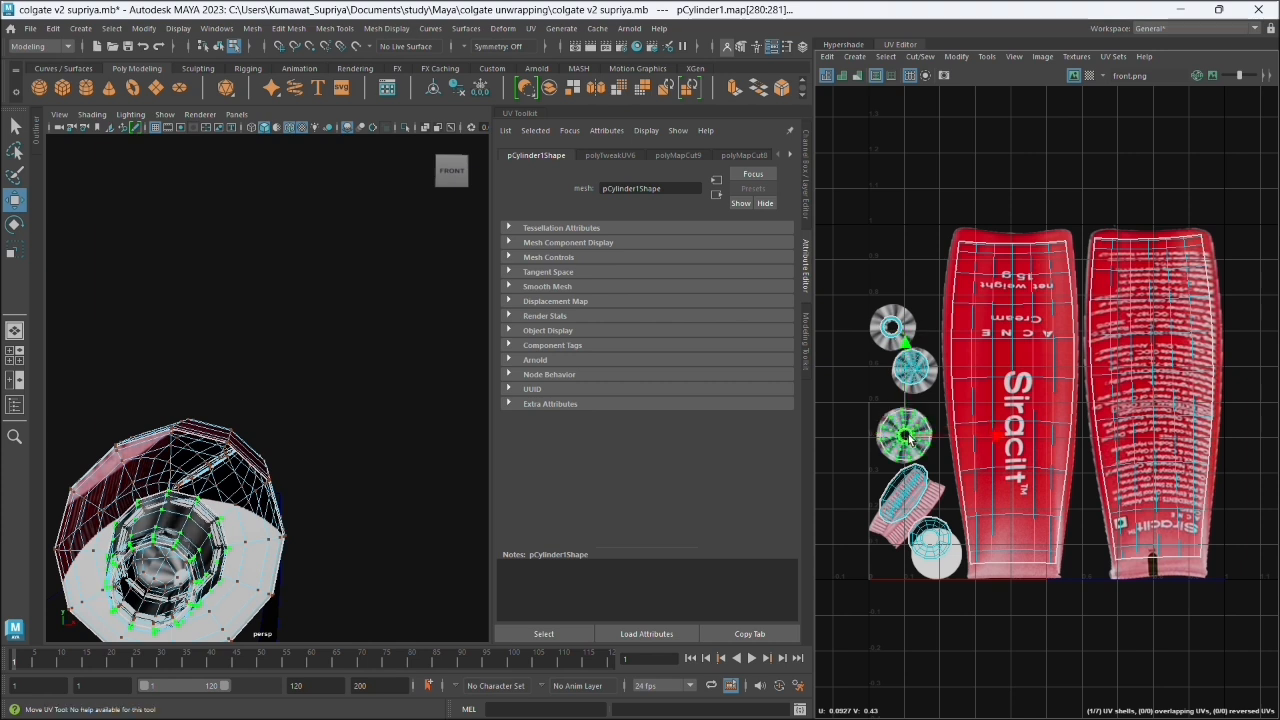
pyautogui.click(909, 372)
pyautogui.moveTo(909, 372); pyautogui.dragTo(913, 377)
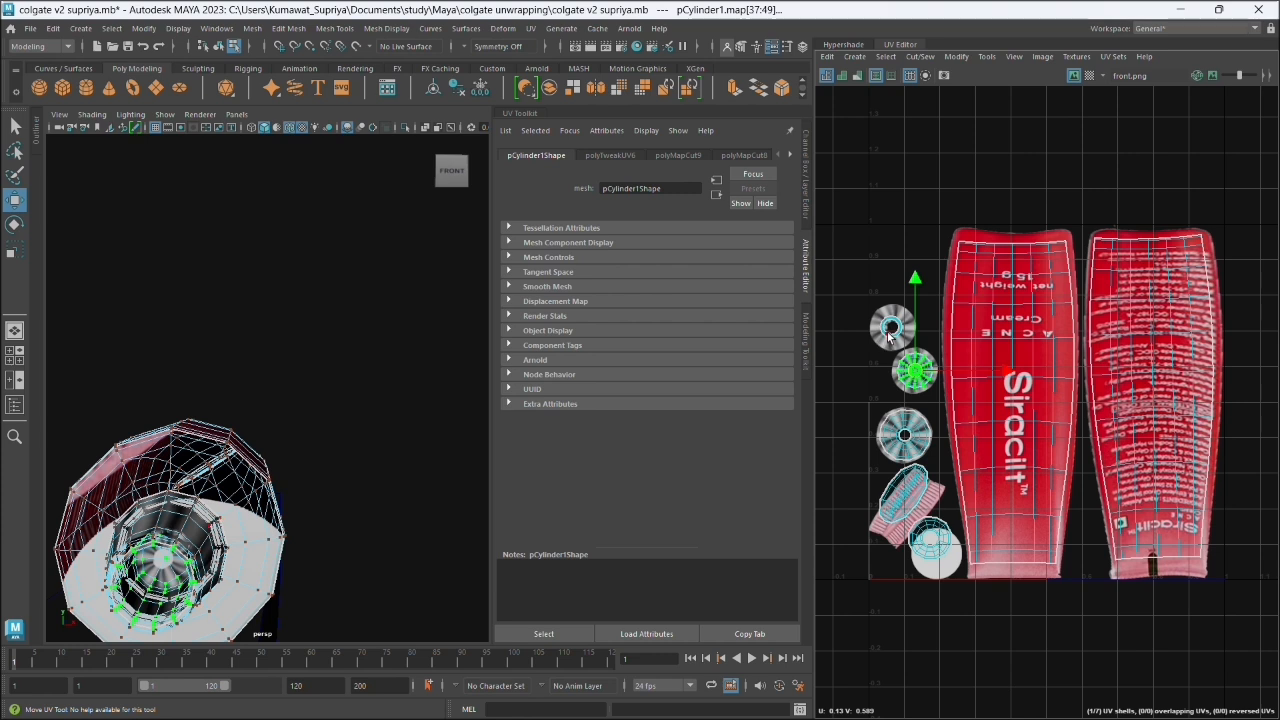
pyautogui.click(890, 336)
pyautogui.moveTo(896, 338); pyautogui.dragTo(899, 341)
# - Move the tube shoulder's round UV shell onto the white disc and the oval tube-end shell onto the pink ridged patch
pyautogui.click(930, 540)
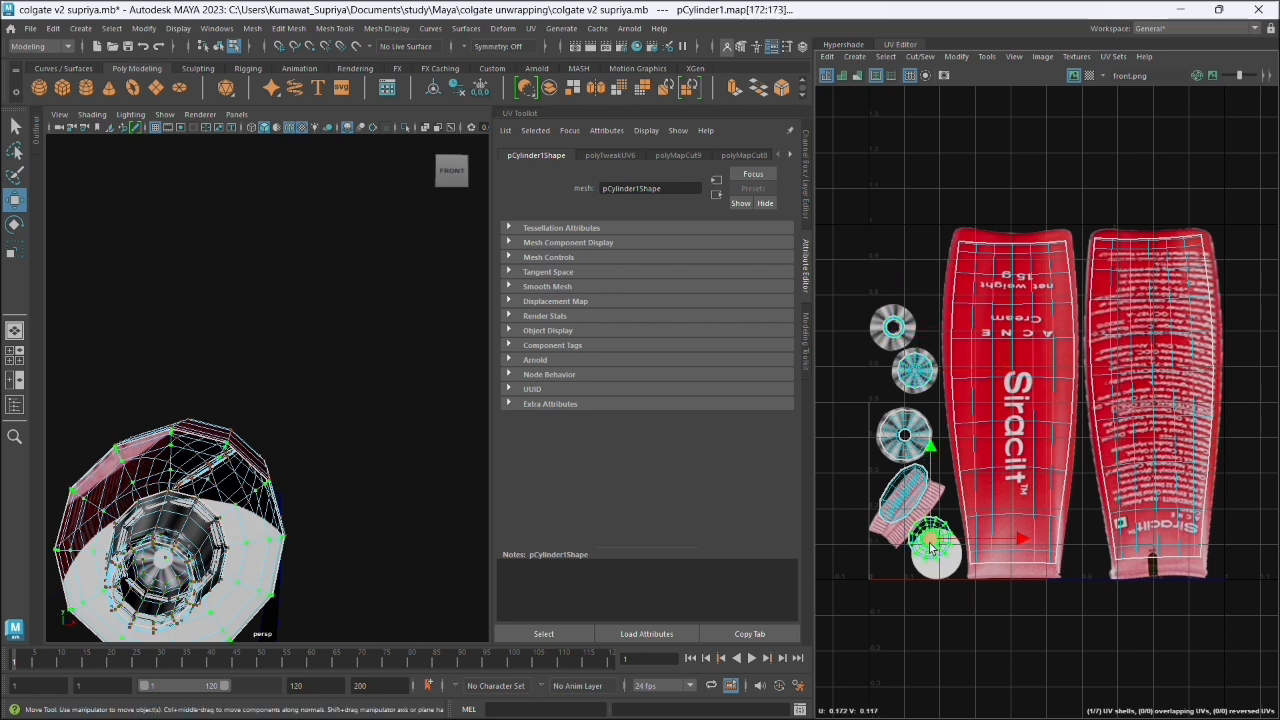
pyautogui.moveTo(930, 540); pyautogui.dragTo(935, 557)
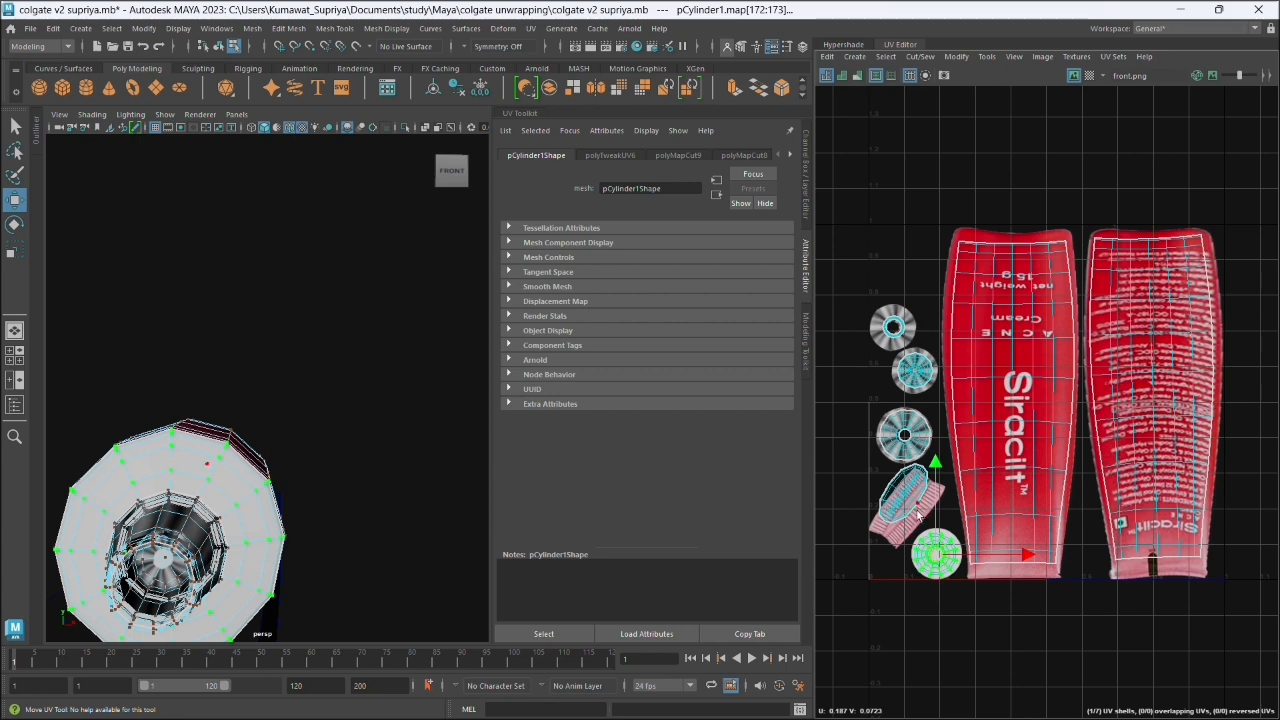
pyautogui.click(907, 495)
pyautogui.moveTo(907, 497); pyautogui.dragTo(911, 511)
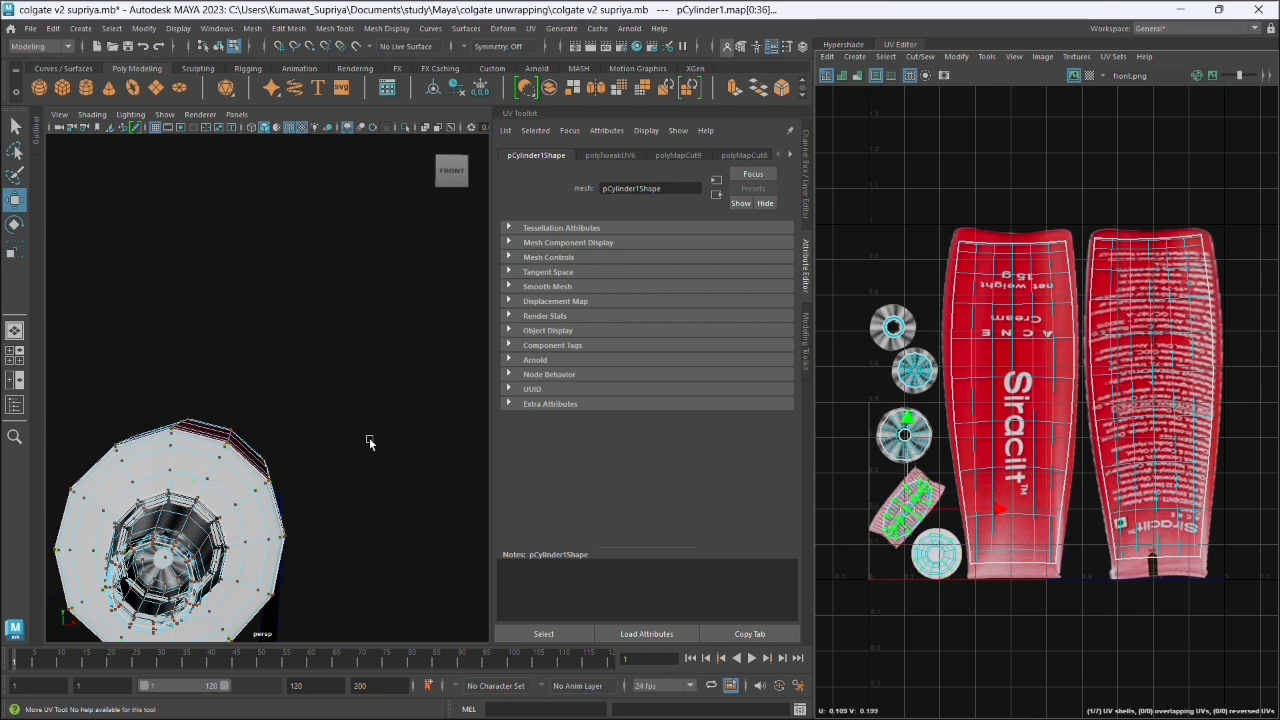
# - Move the UV shell off the ingredients artwork into empty UV space and place the other body shell over that artwork
pyautogui.moveTo(368, 442); pyautogui.dragTo(217, 340)
pyautogui.rightClick(217, 340)
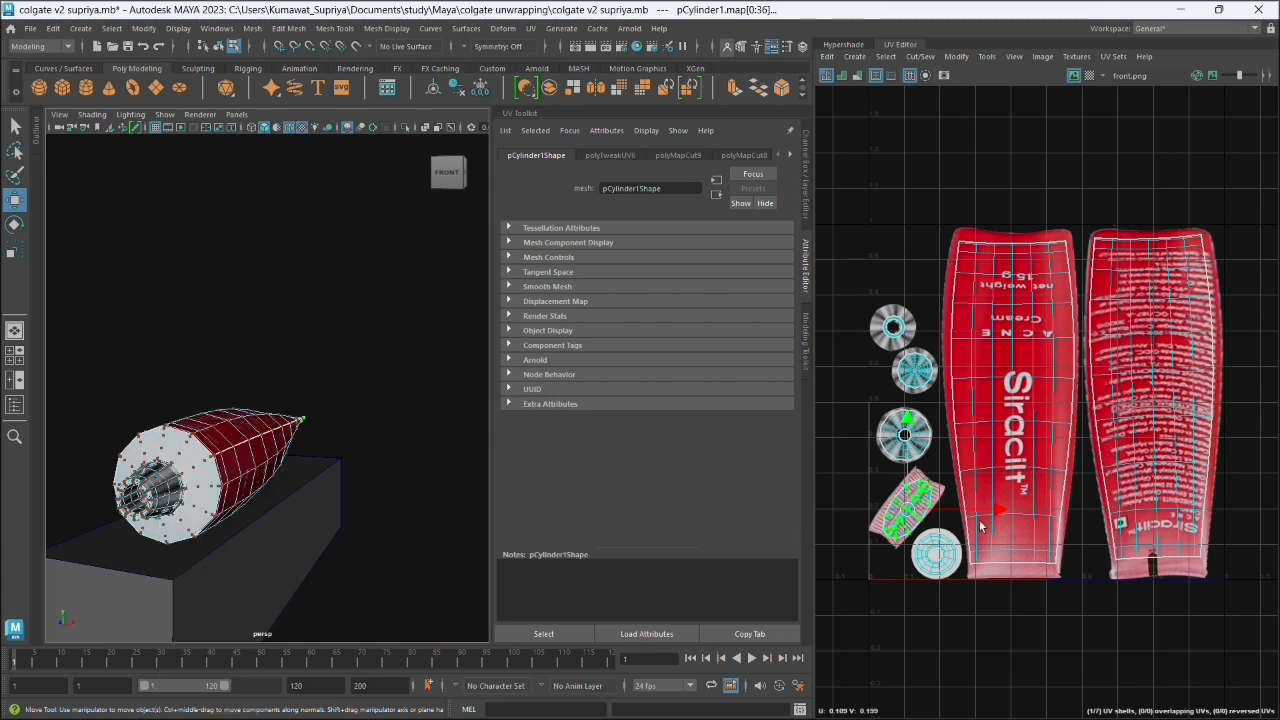
pyautogui.click(1137, 466)
pyautogui.rightClick(1156, 437)
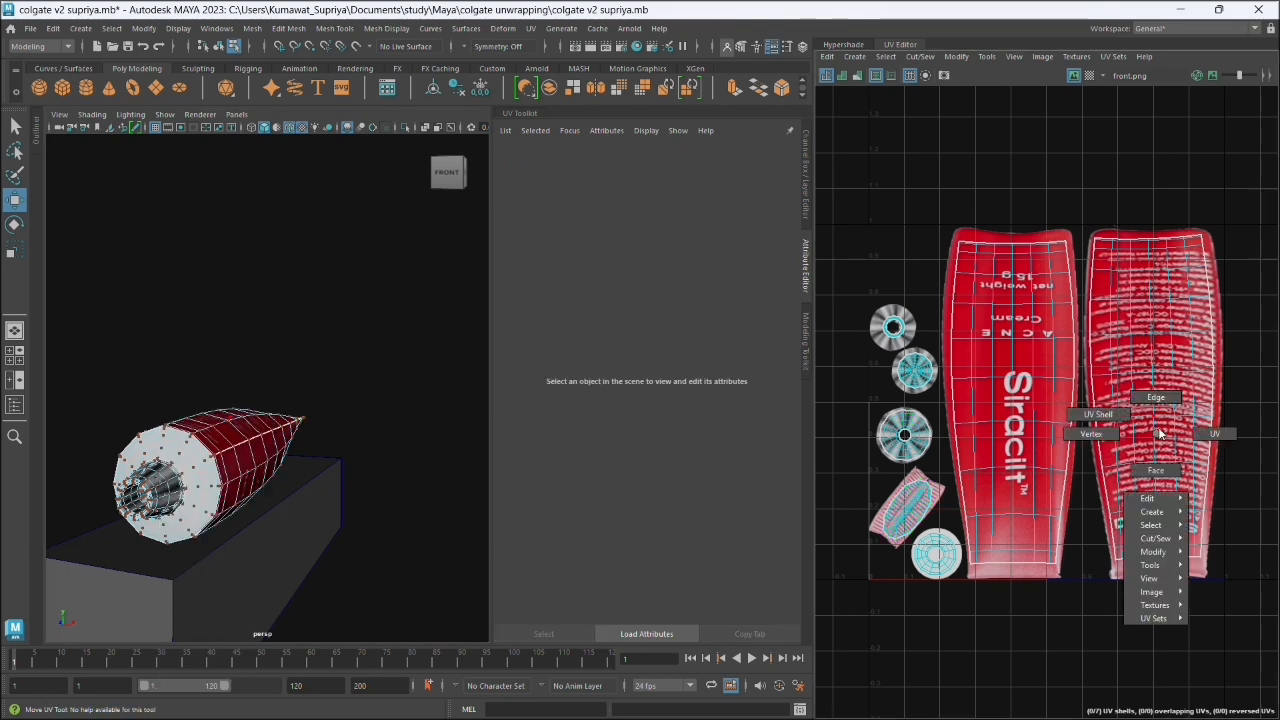
pyautogui.click(1238, 438)
pyautogui.moveTo(1138, 397); pyautogui.dragTo(916, 248)
pyautogui.click(1052, 442)
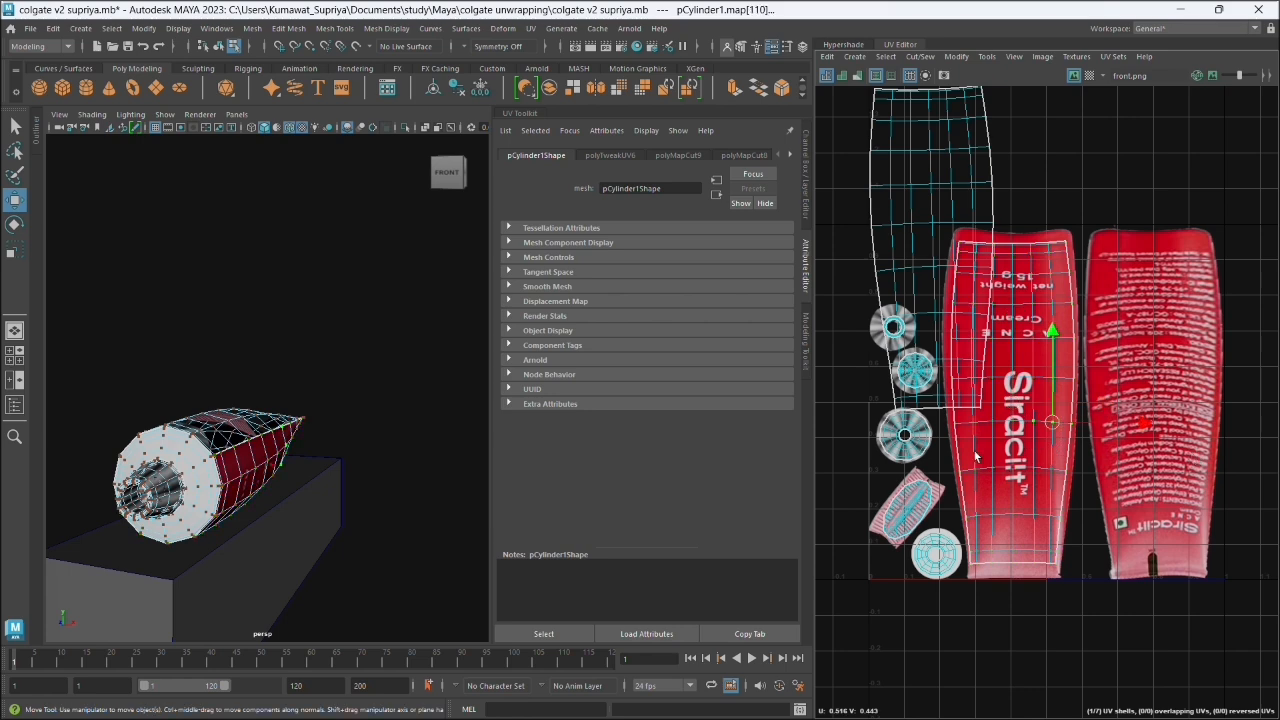
pyautogui.moveTo(1010, 405); pyautogui.dragTo(1154, 404)
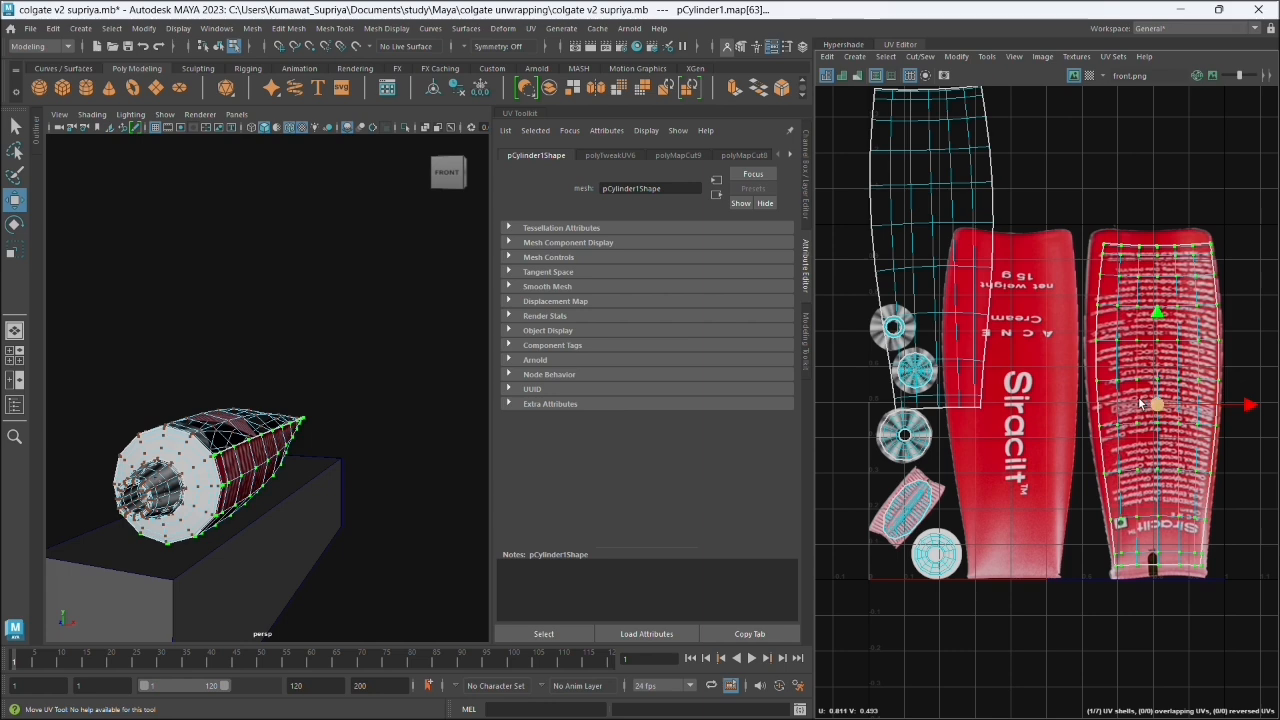
# - Move the unplaced tube body UV shell onto the front label artwork and rotate the ingredients-side shell slightly to match its artwork
pyautogui.click(941, 345)
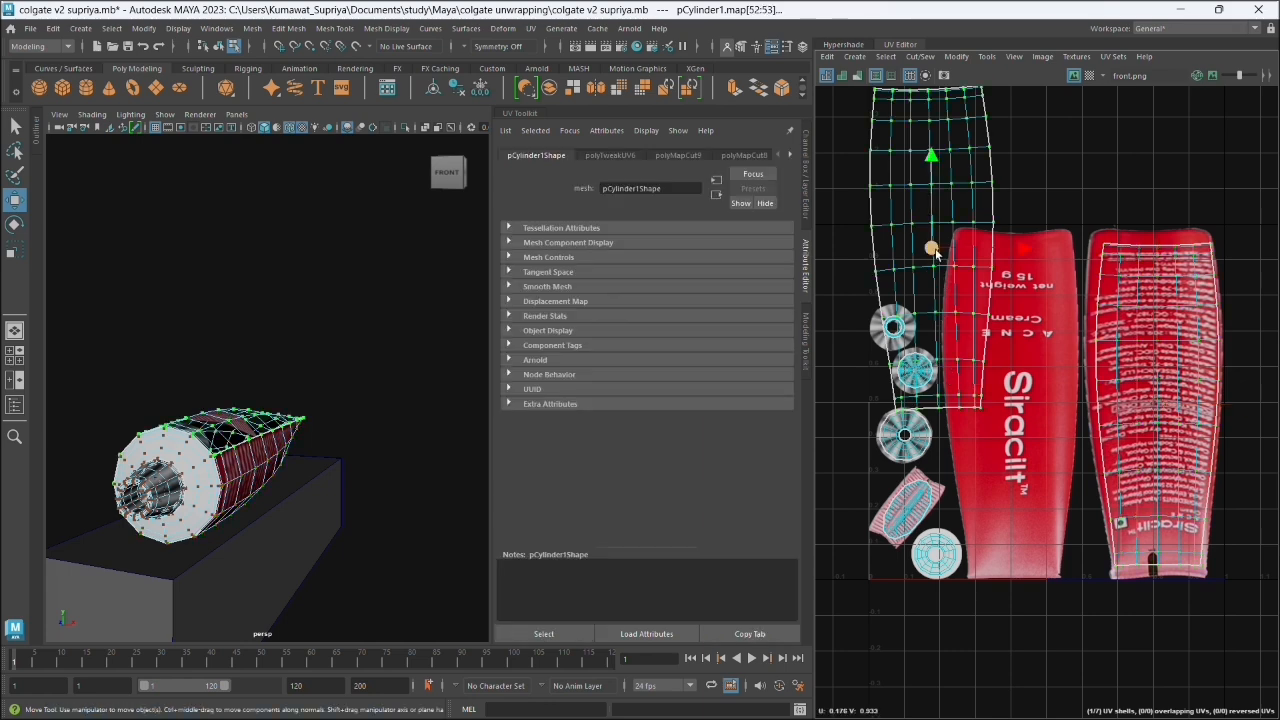
pyautogui.moveTo(936, 254); pyautogui.dragTo(1017, 408)
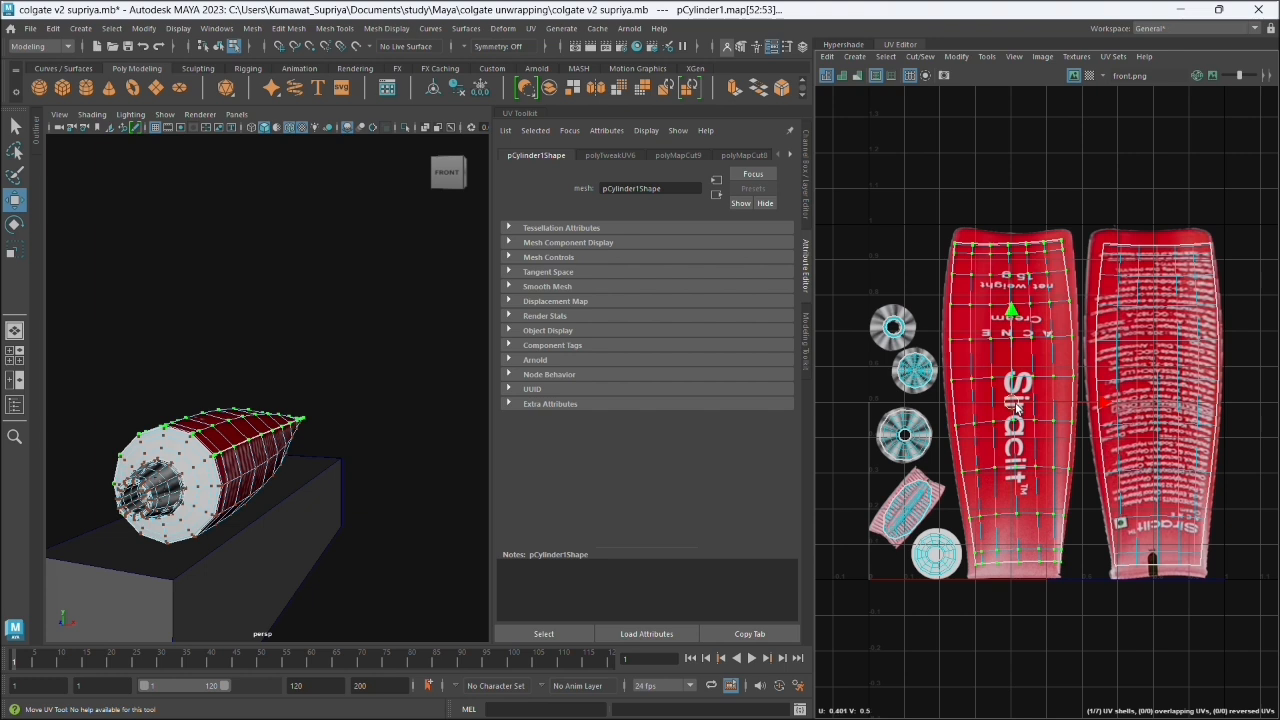
pyautogui.press('e')
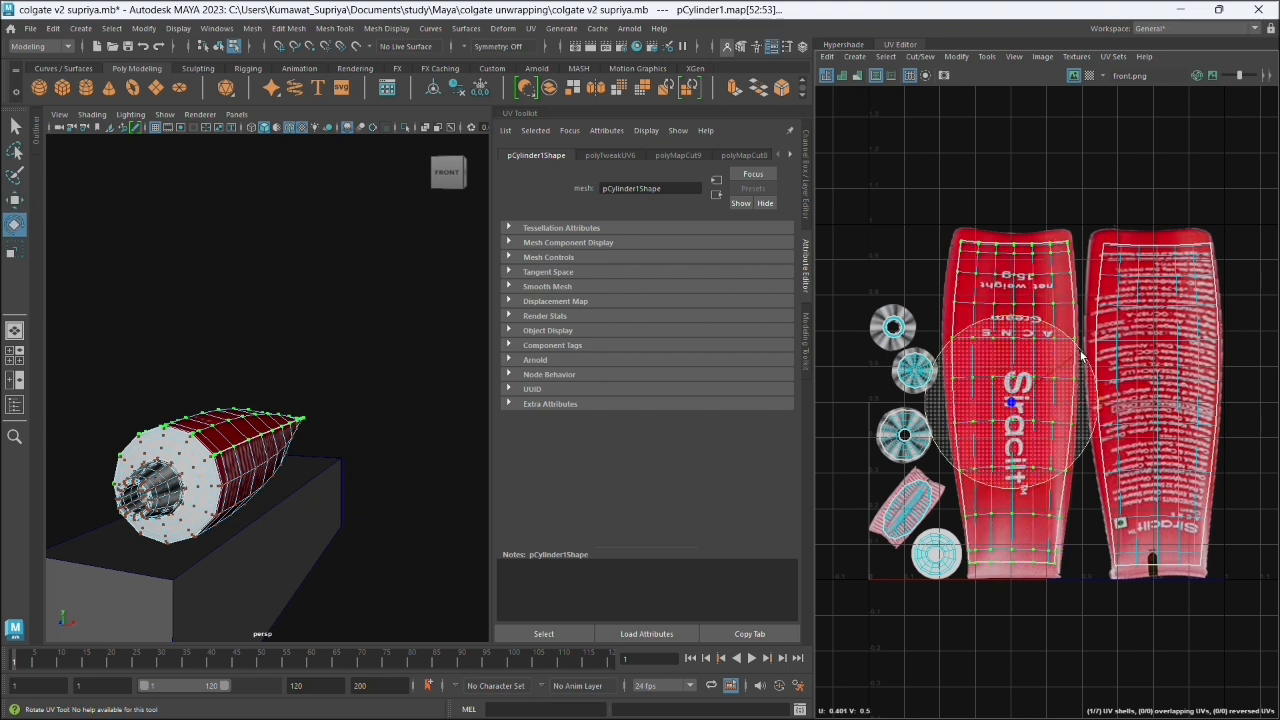
pyautogui.click(1180, 368)
pyautogui.doubleClick(1179, 365)
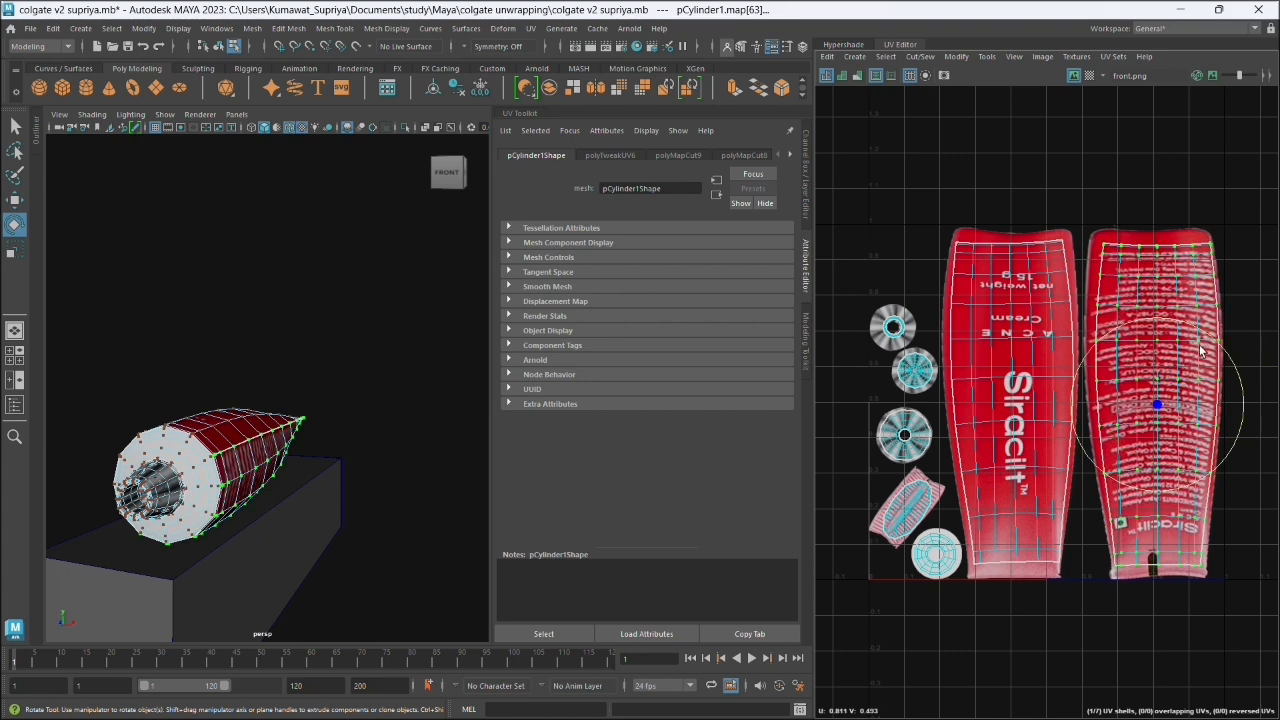
pyautogui.moveTo(1218, 347); pyautogui.dragTo(1214, 346)
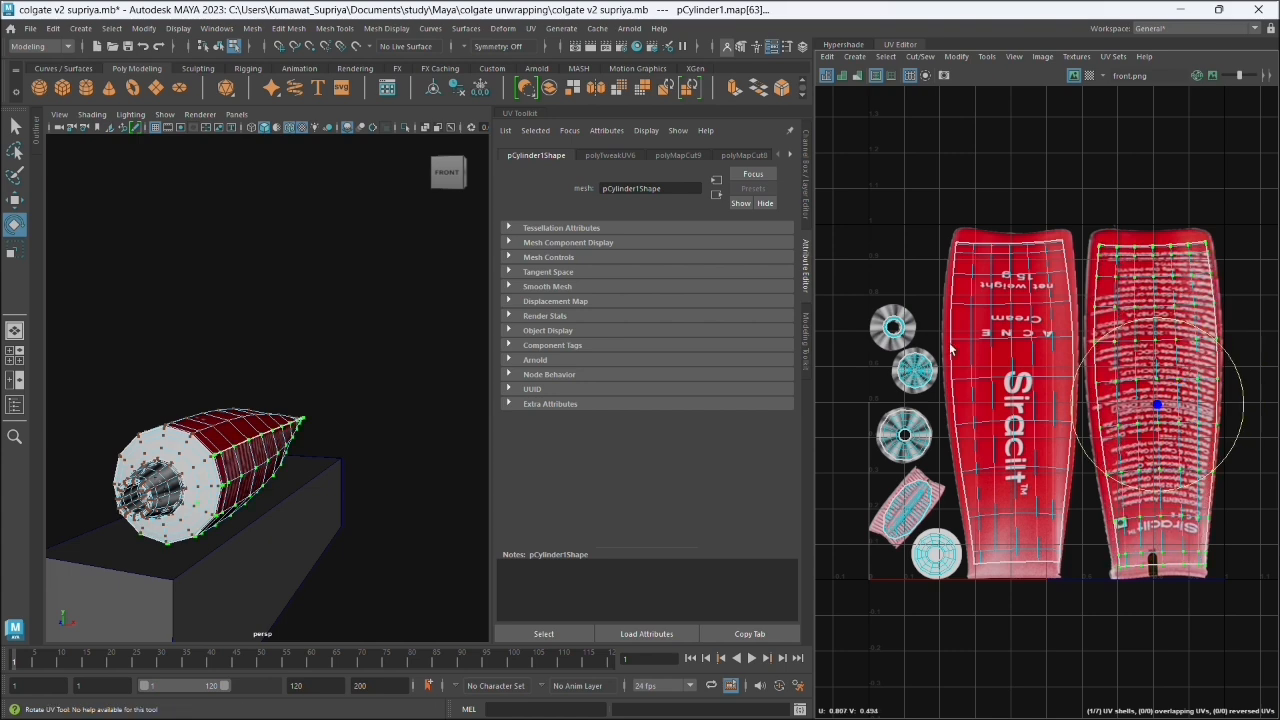
# - Examine the red label artwork along the side of the tube model, from the body to the cap end
pyautogui.click(384, 290)
pyautogui.moveTo(161, 611); pyautogui.dragTo(337, 640)
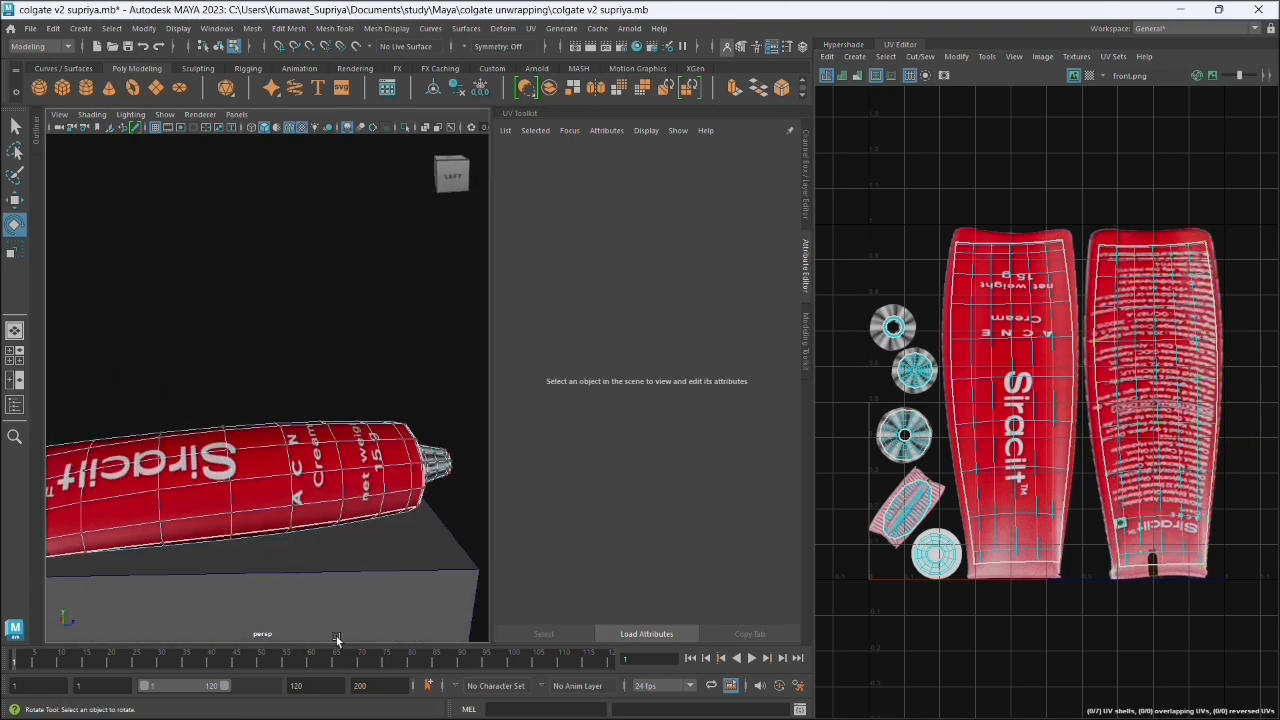
pyautogui.scroll(-5, 302, 552)
pyautogui.moveTo(300, 553); pyautogui.dragTo(276, 587)
pyautogui.scroll(5, 232, 507)
pyautogui.moveTo(214, 526); pyautogui.dragTo(209, 486)
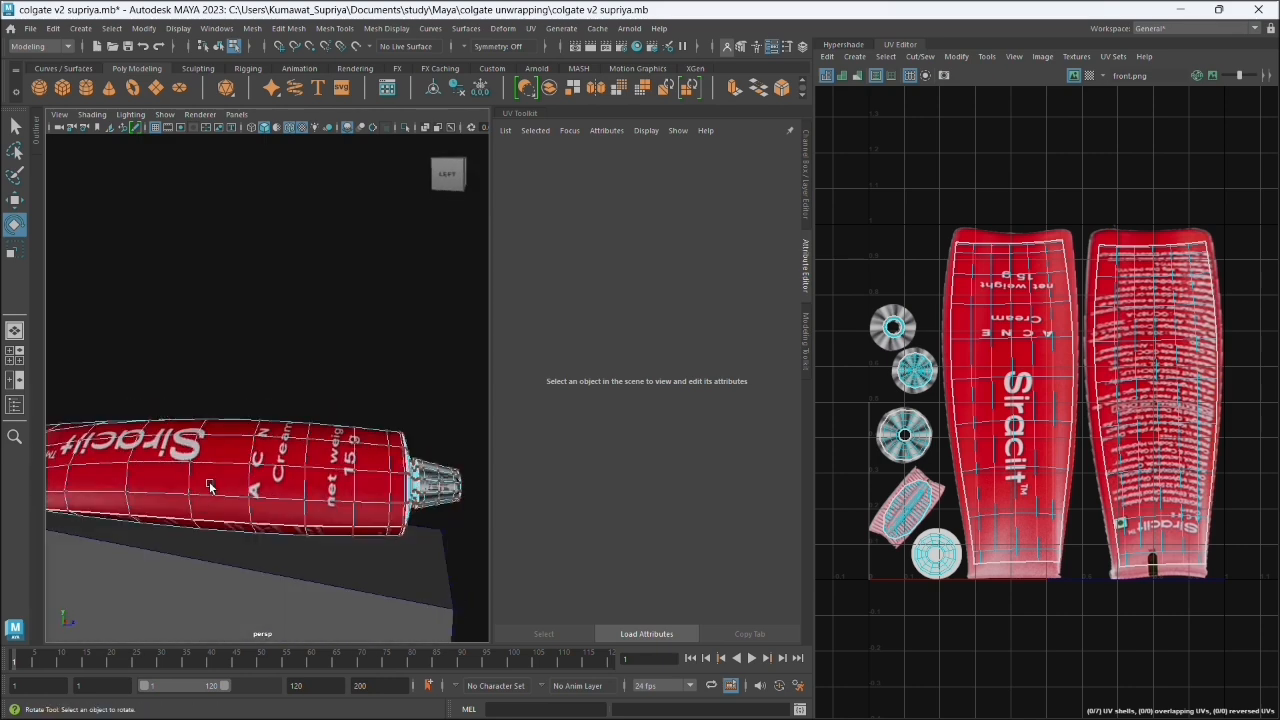
# - Return the tube to object mode and select the box under it, bringing its UV layout into view
pyautogui.rightClick(253, 381)
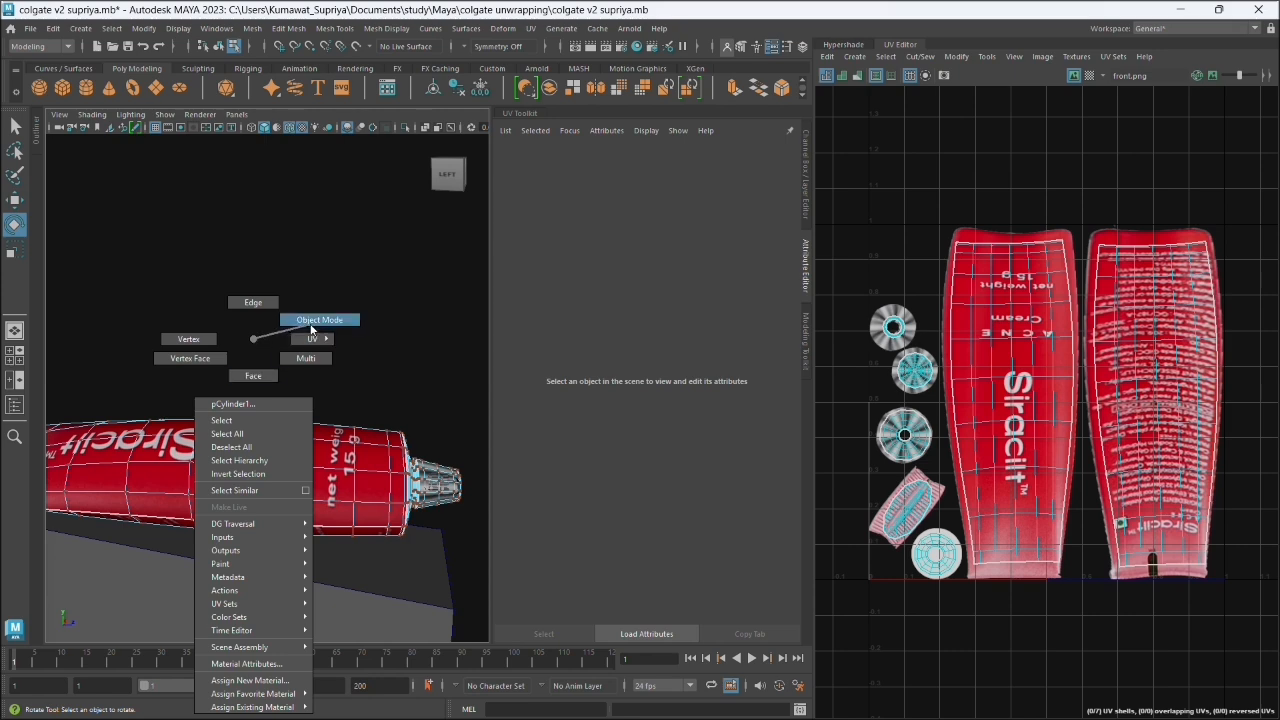
pyautogui.moveTo(405, 503); pyautogui.dragTo(387, 487)
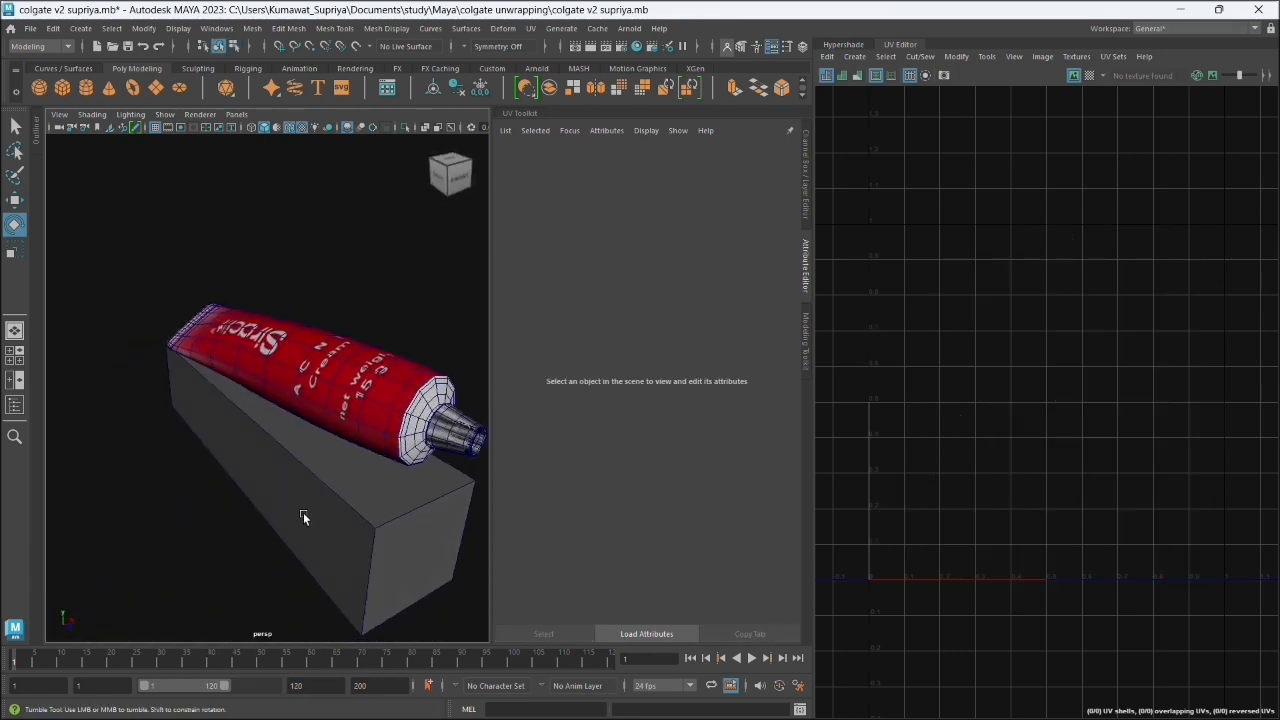
pyautogui.moveTo(303, 515); pyautogui.dragTo(356, 491)
pyautogui.click(356, 491)
pyautogui.scroll(-3, 1081, 395)
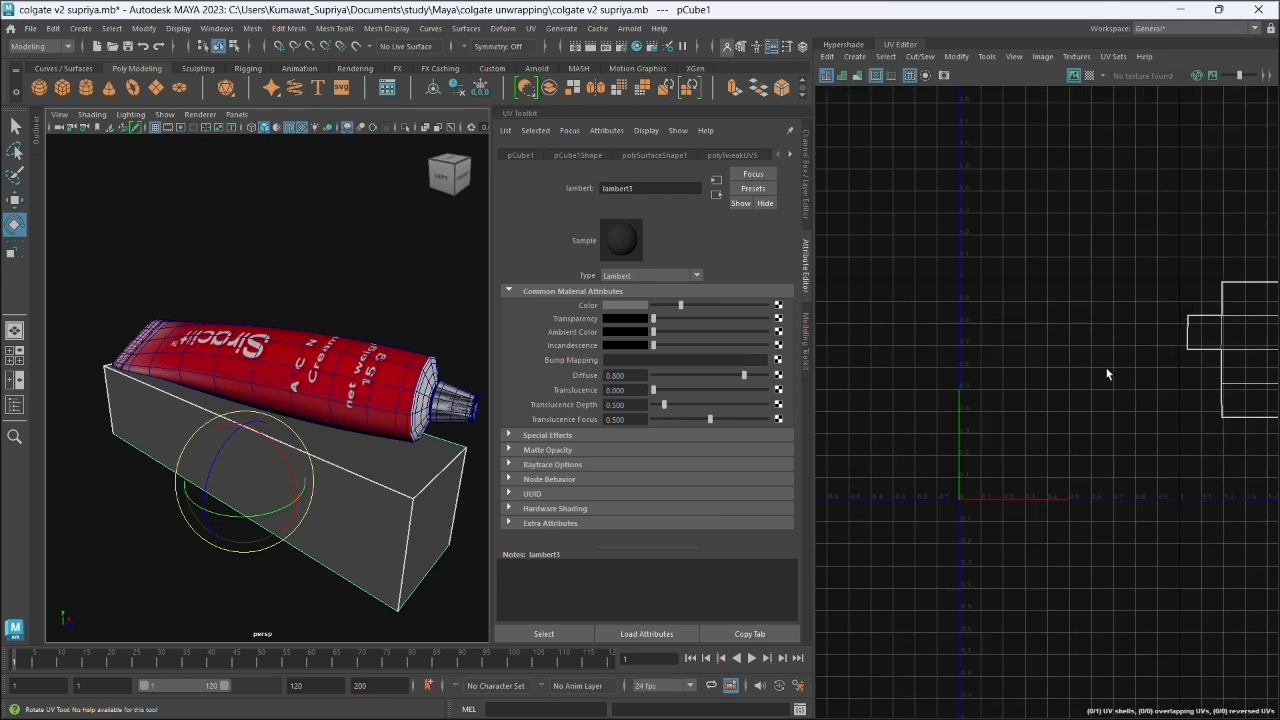
pyautogui.moveTo(1122, 428); pyautogui.dragTo(1012, 448)
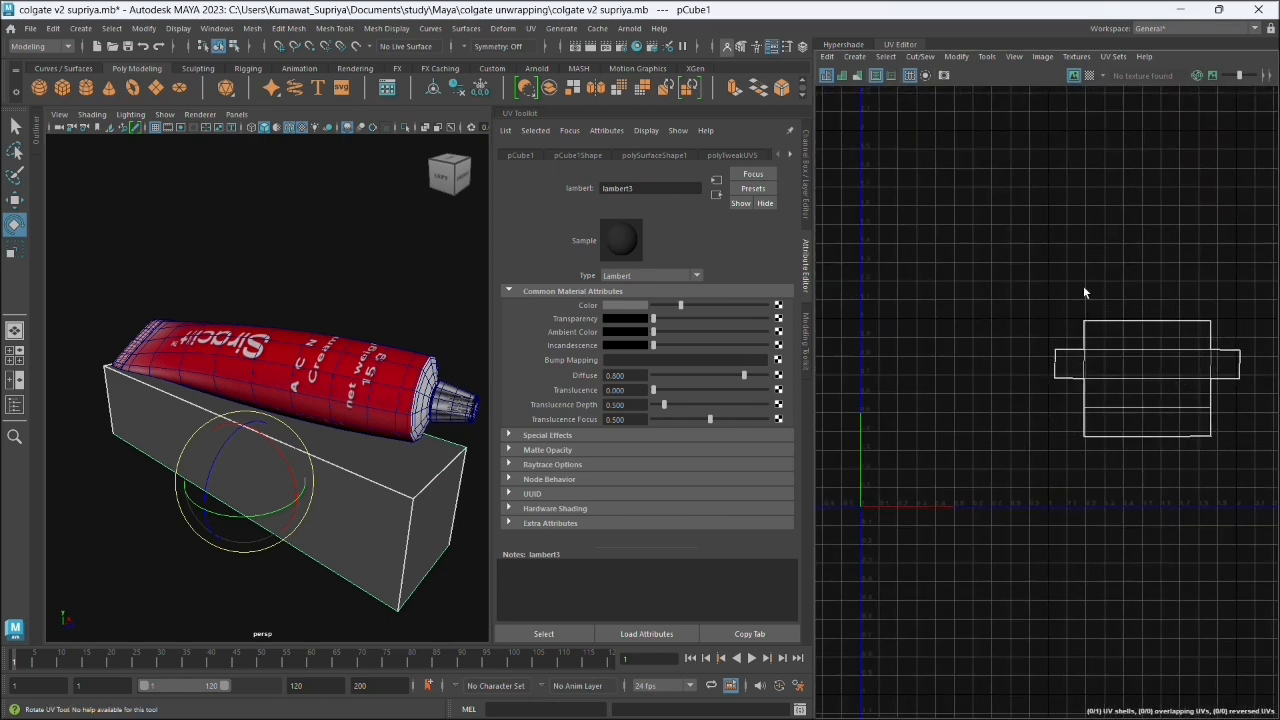
# - Save a 2048 x 2048 px Targa UV snapshot of the box as boxuv in the images folder
pyautogui.click(1113, 56)
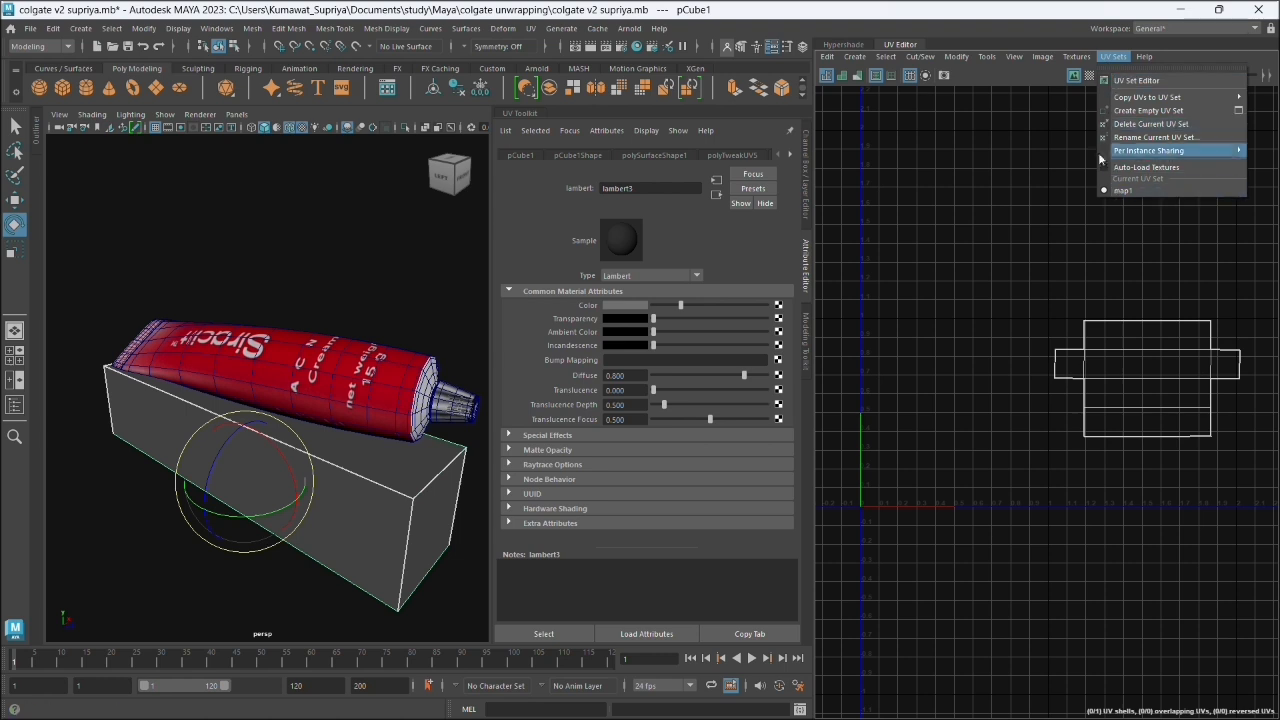
pyautogui.moveTo(1042, 56)
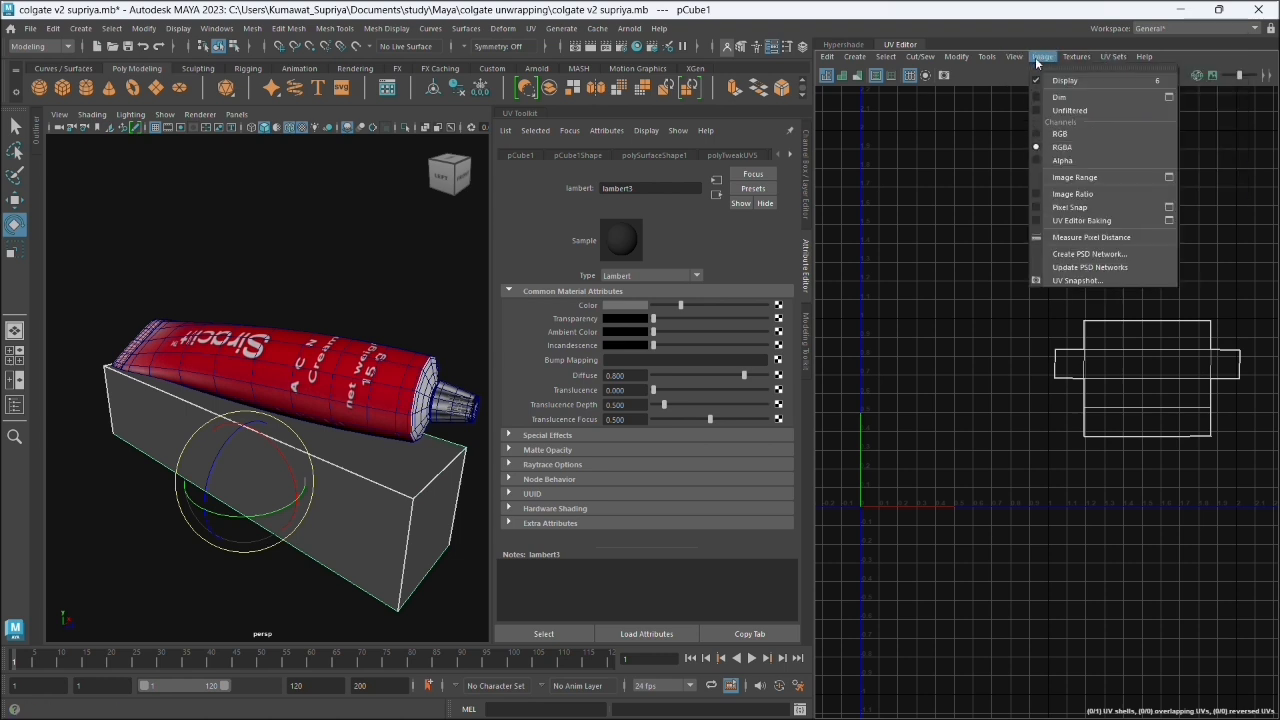
pyautogui.click(1076, 281)
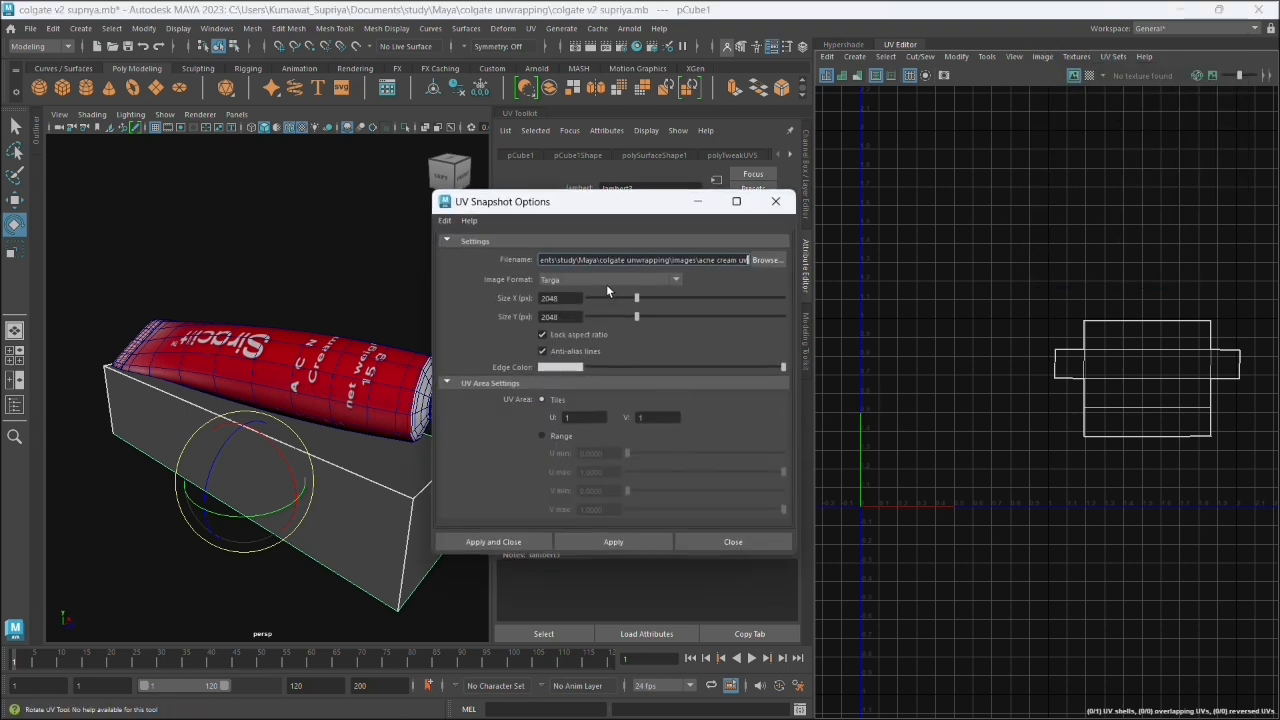
pyautogui.click(762, 260)
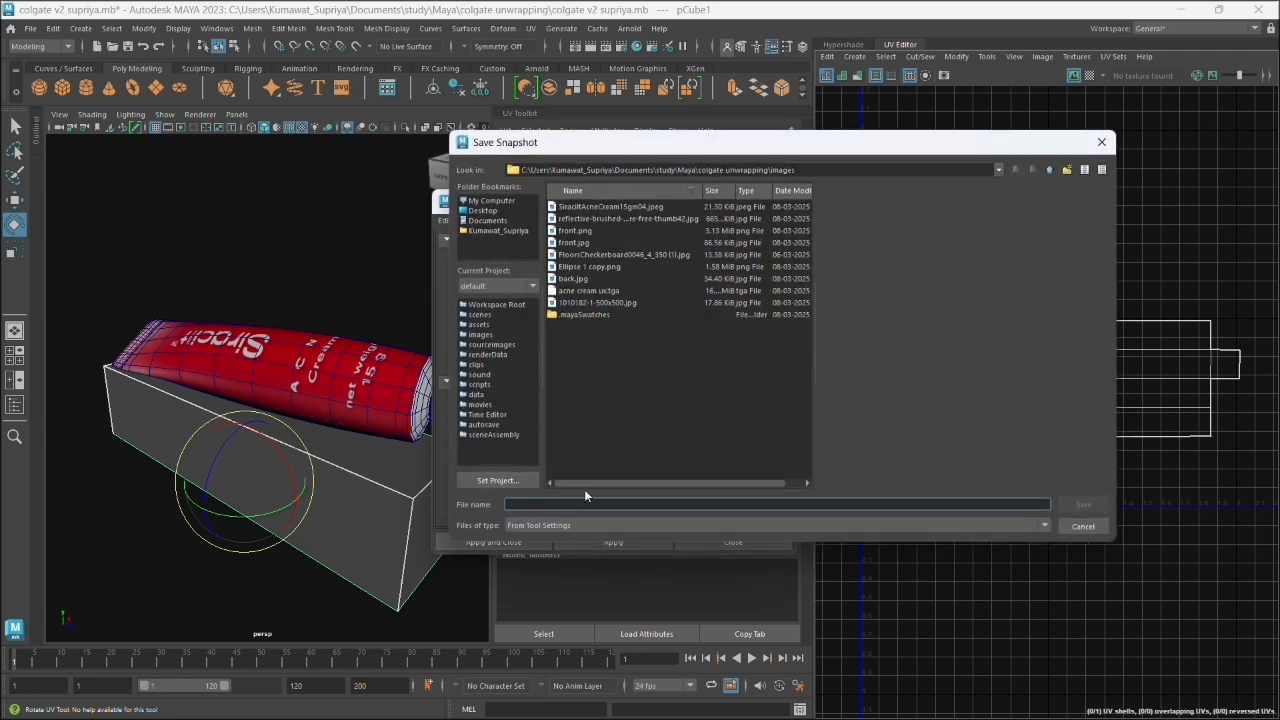
pyautogui.write('bo')
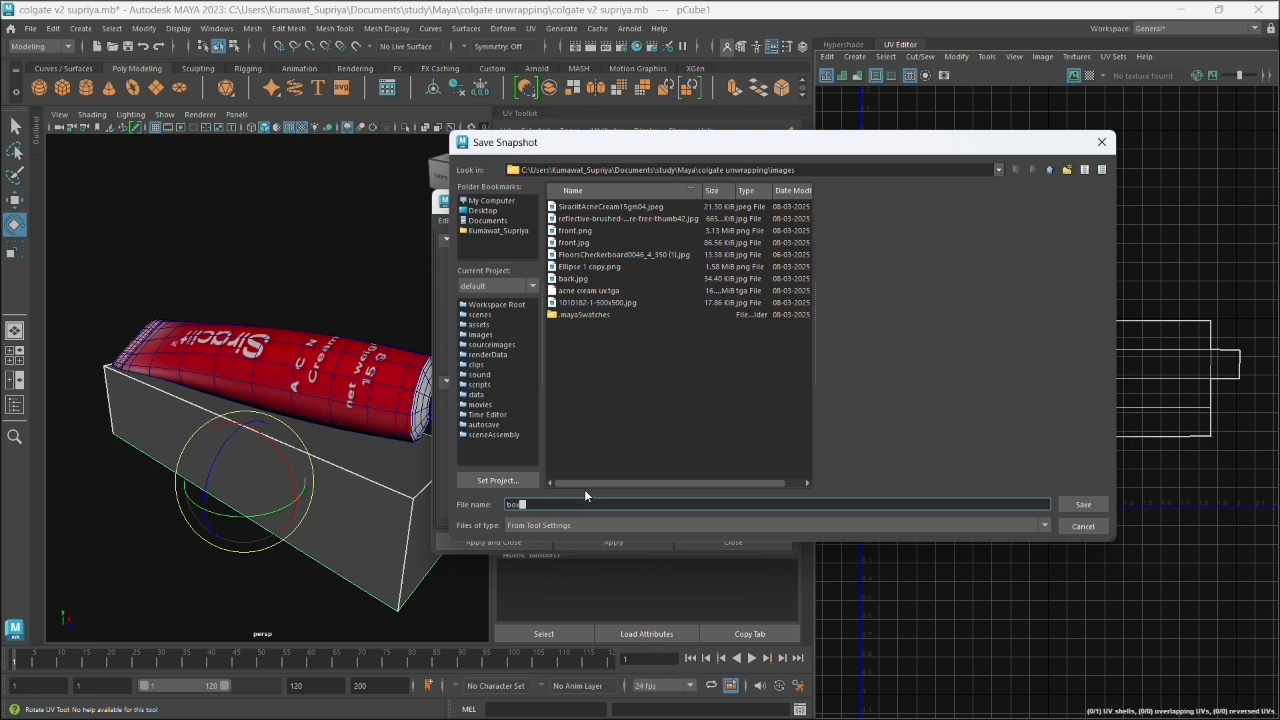
pyautogui.write('xuv')
pyautogui.press('Return')
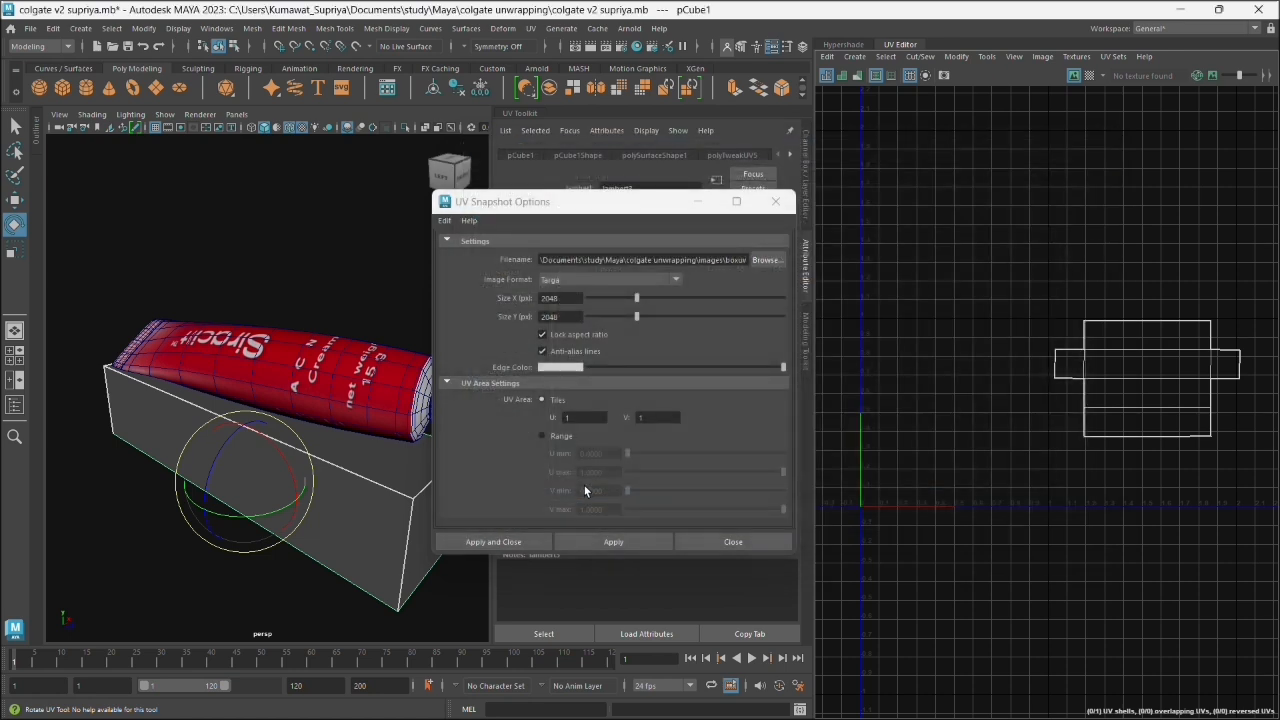
pyautogui.click(505, 542)
# - Switch to Photoshop and arrange its window so the images folder in File Explorer stays accessible beside it
pyautogui.click(1180, 9)
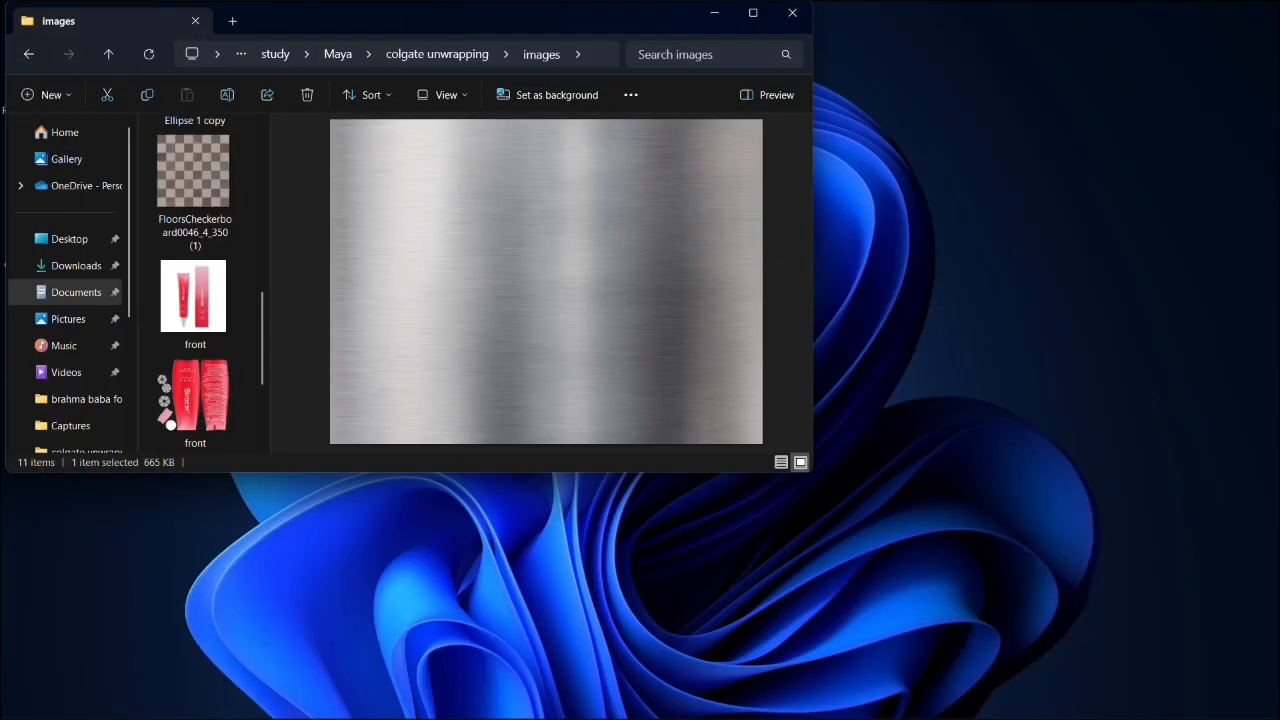
pyautogui.click(845, 703)
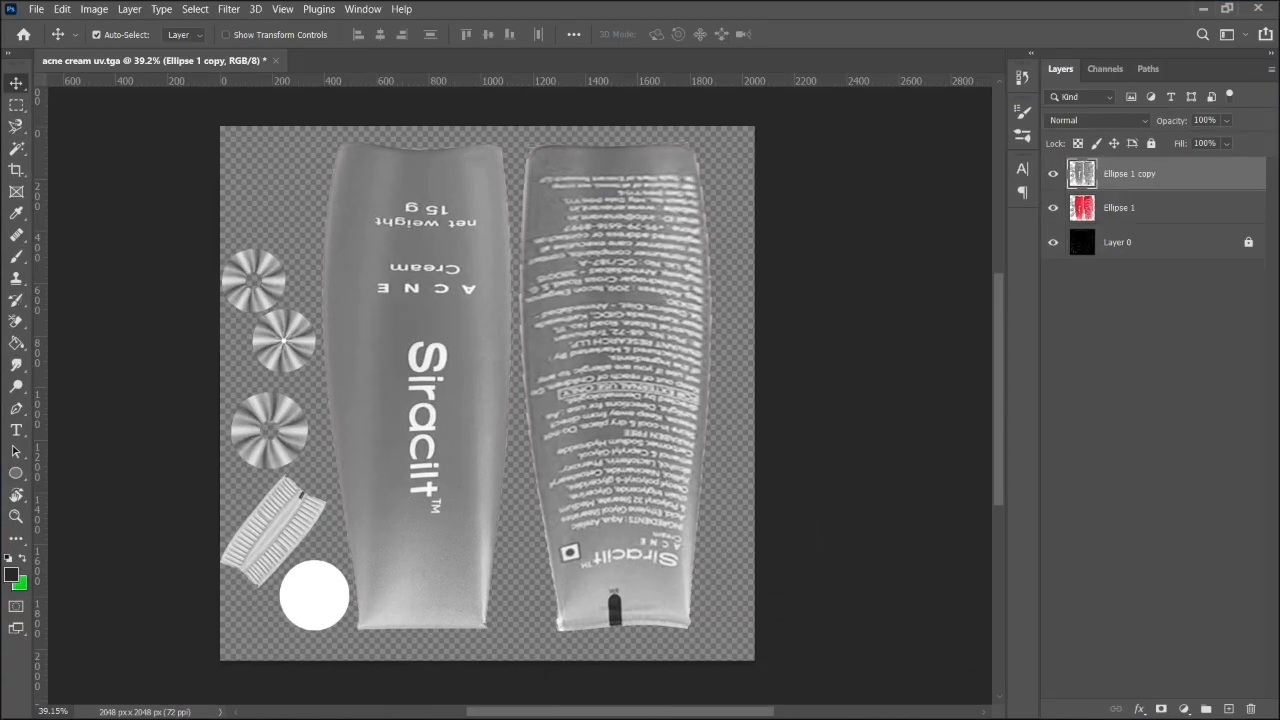
pyautogui.click(1221, 8)
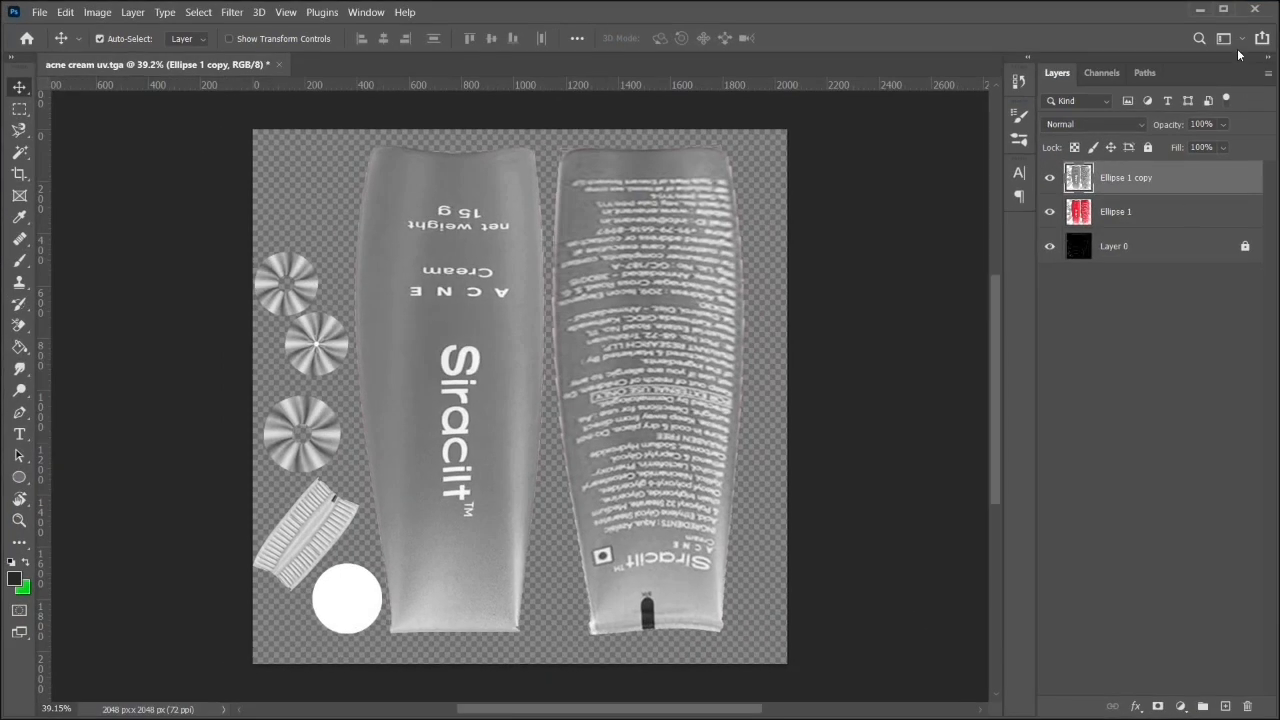
pyautogui.moveTo(1119, 20); pyautogui.dragTo(1046, 44)
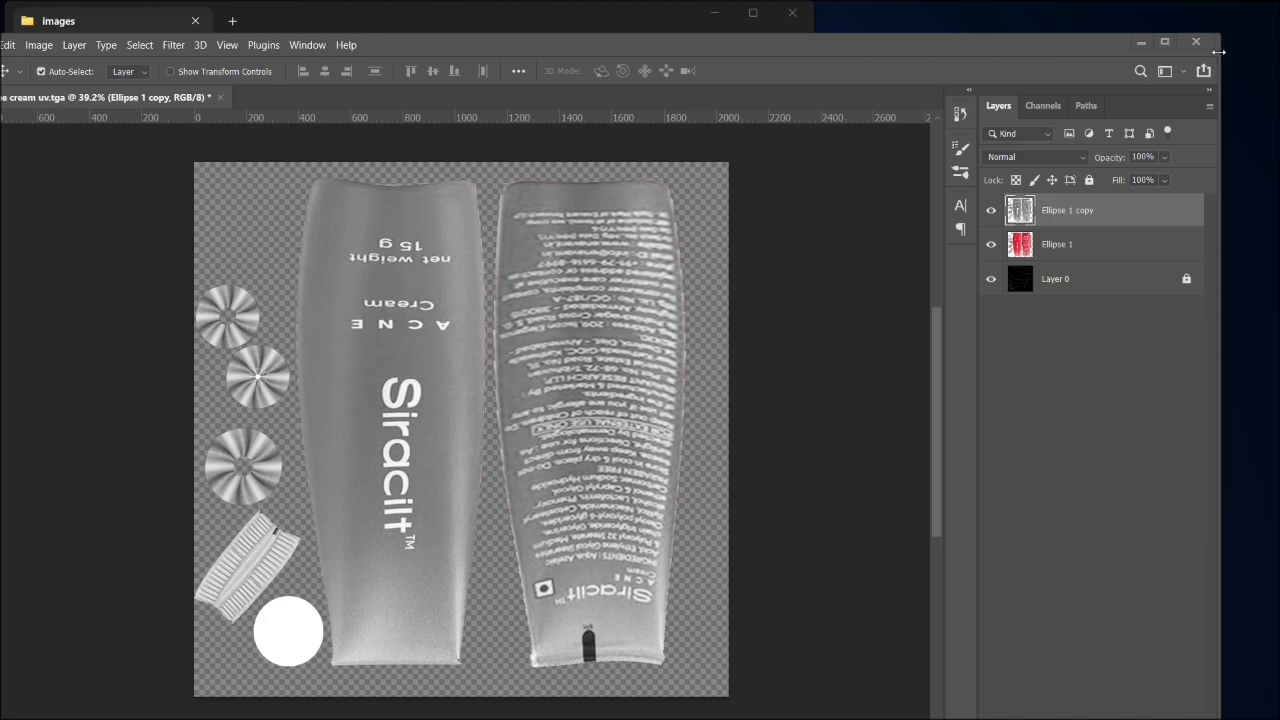
pyautogui.moveTo(1220, 56); pyautogui.dragTo(927, 27)
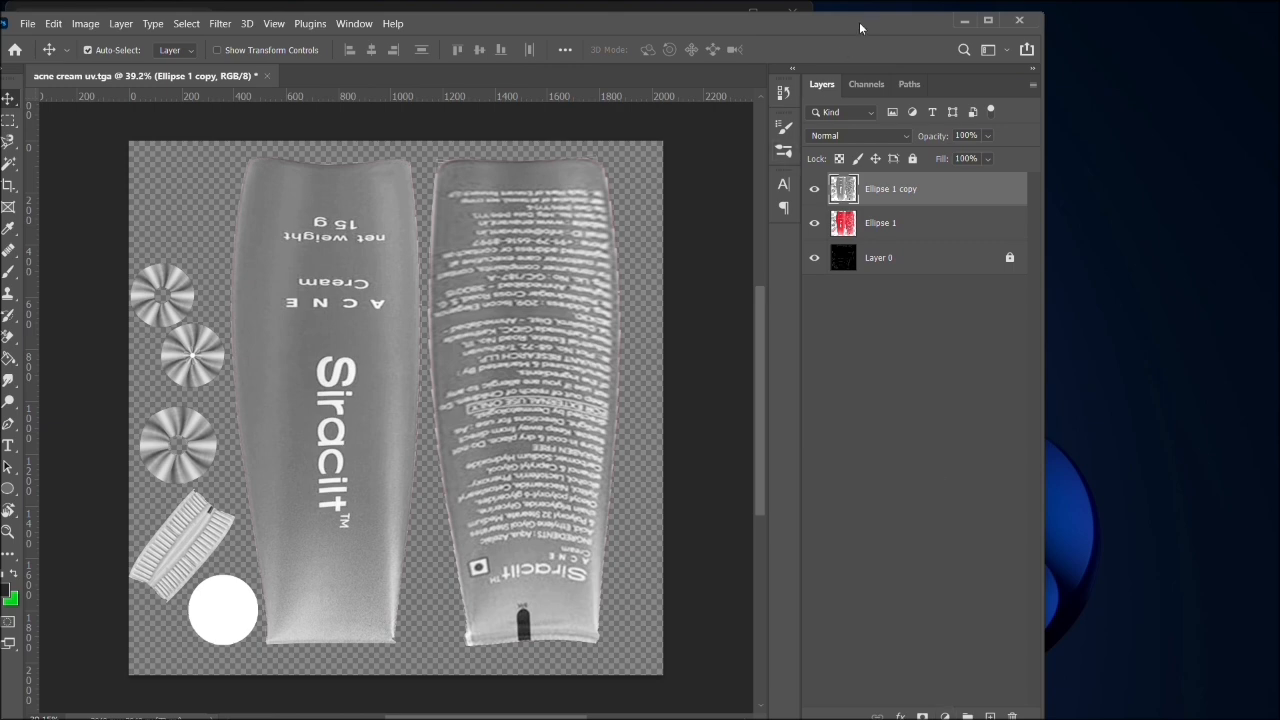
pyautogui.moveTo(873, 15); pyautogui.dragTo(885, 35)
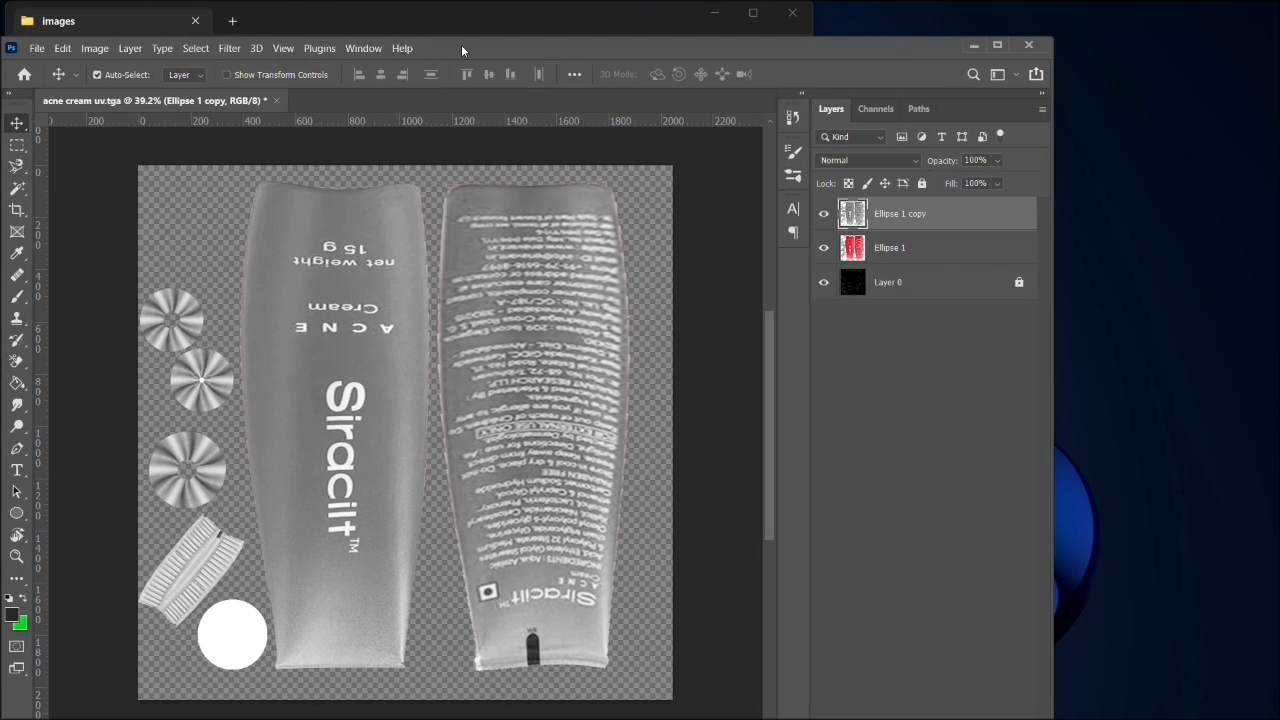
pyautogui.moveTo(461, 44); pyautogui.dragTo(687, 14)
# - Find boxuv.tga in the images folder and open it in Photoshop as a separate document
pyautogui.click(140, 23)
pyautogui.scroll(-2, 211, 308)
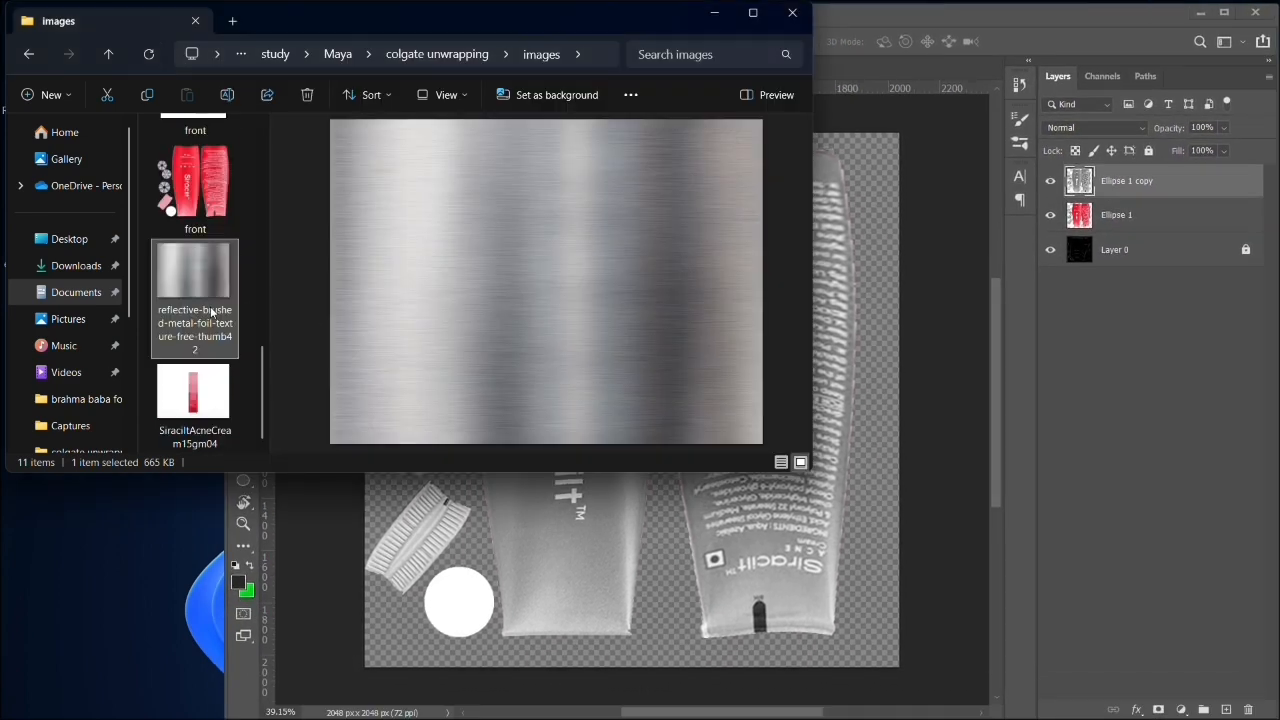
pyautogui.scroll(3, 211, 313)
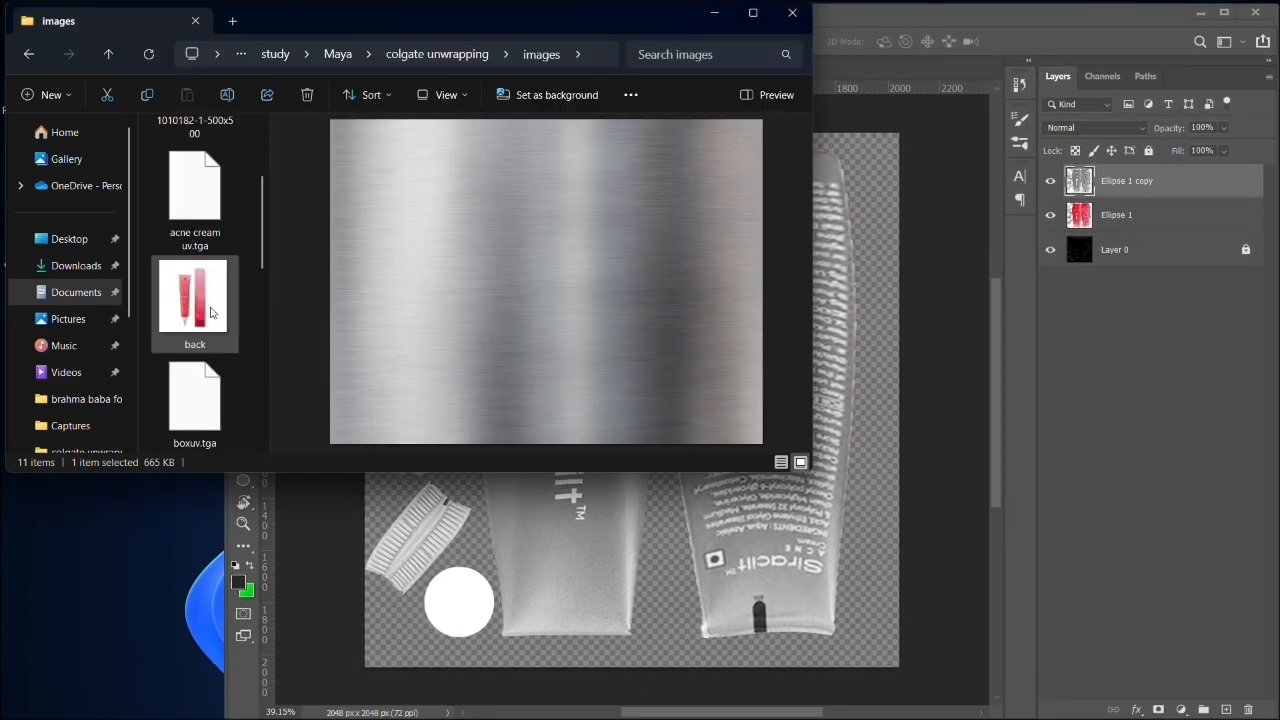
pyautogui.moveTo(266, 277); pyautogui.dragTo(566, 281)
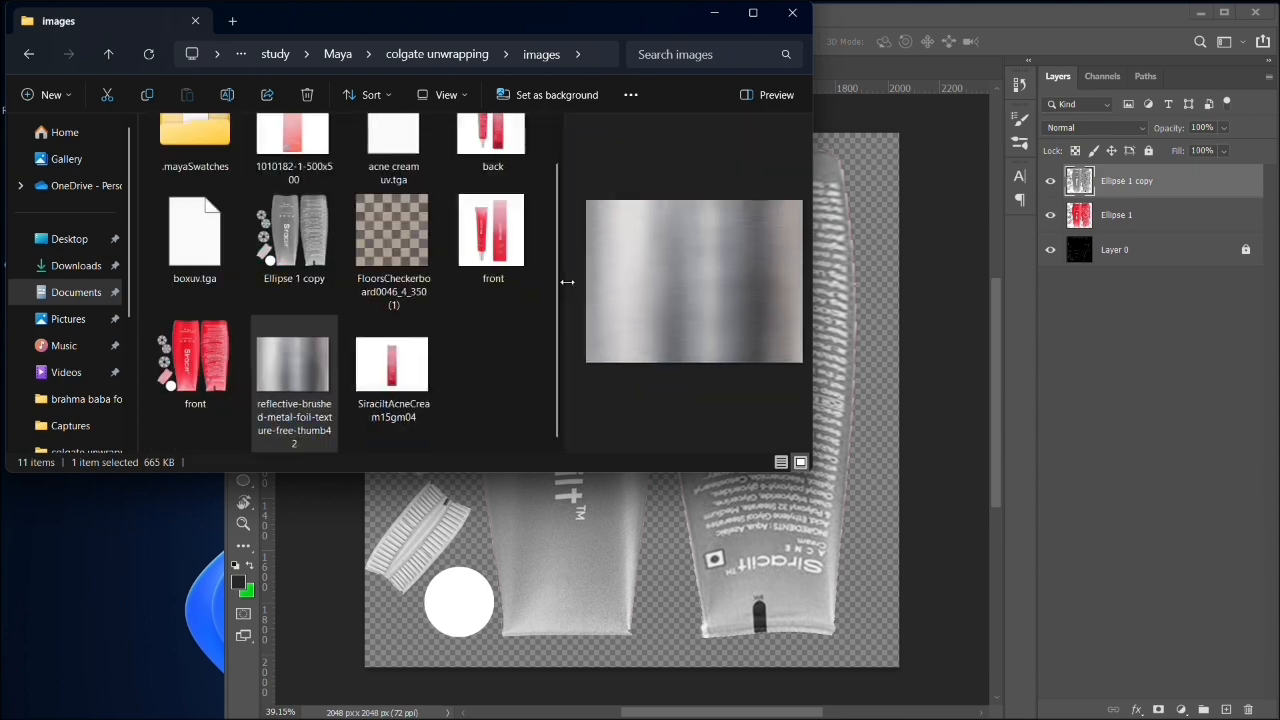
pyautogui.click(183, 250)
pyautogui.moveTo(183, 250); pyautogui.dragTo(883, 70)
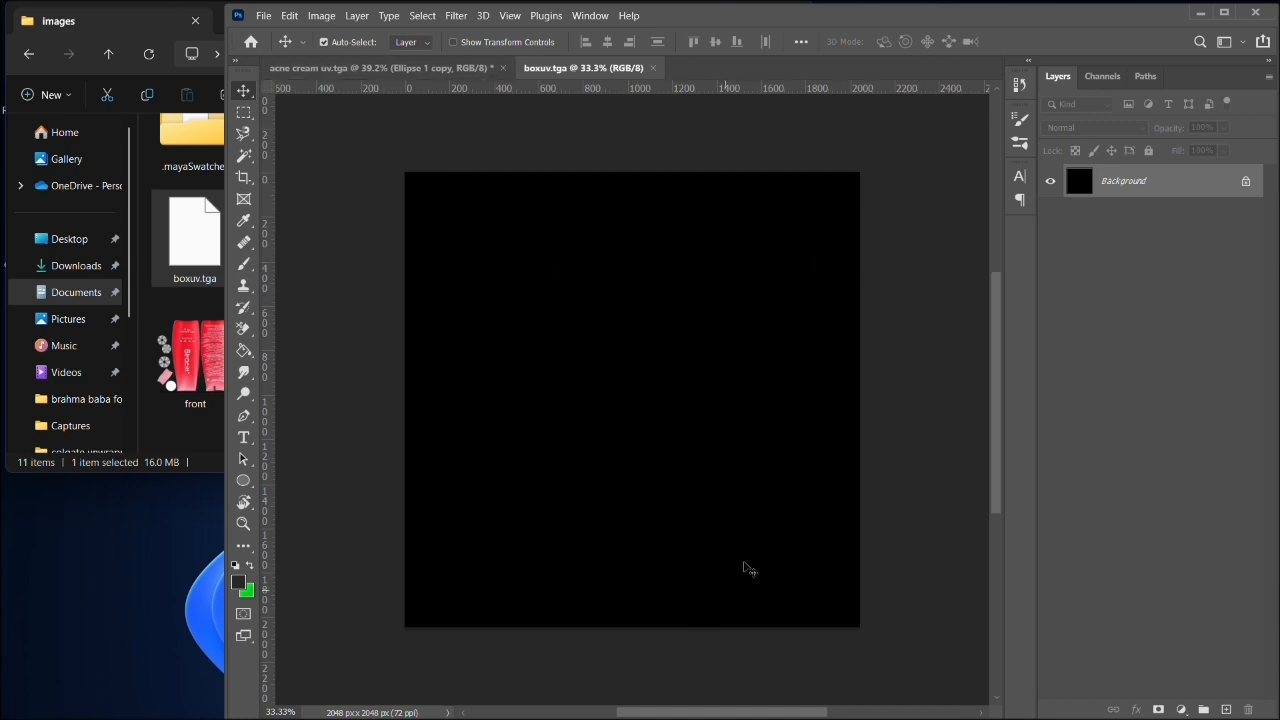
# - Switch back to Maya, select all of the box's UVs and move the shell over to the 0–1 UV tile
pyautogui.click(1200, 13)
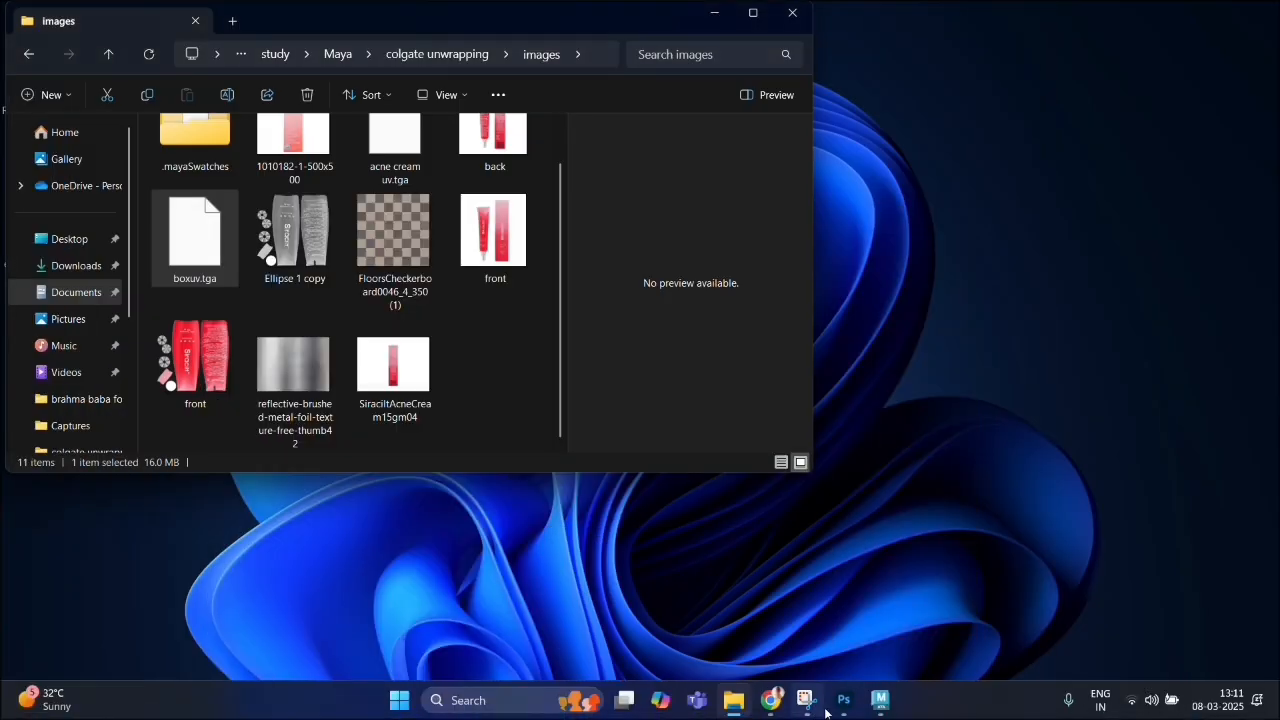
pyautogui.moveTo(734, 700)
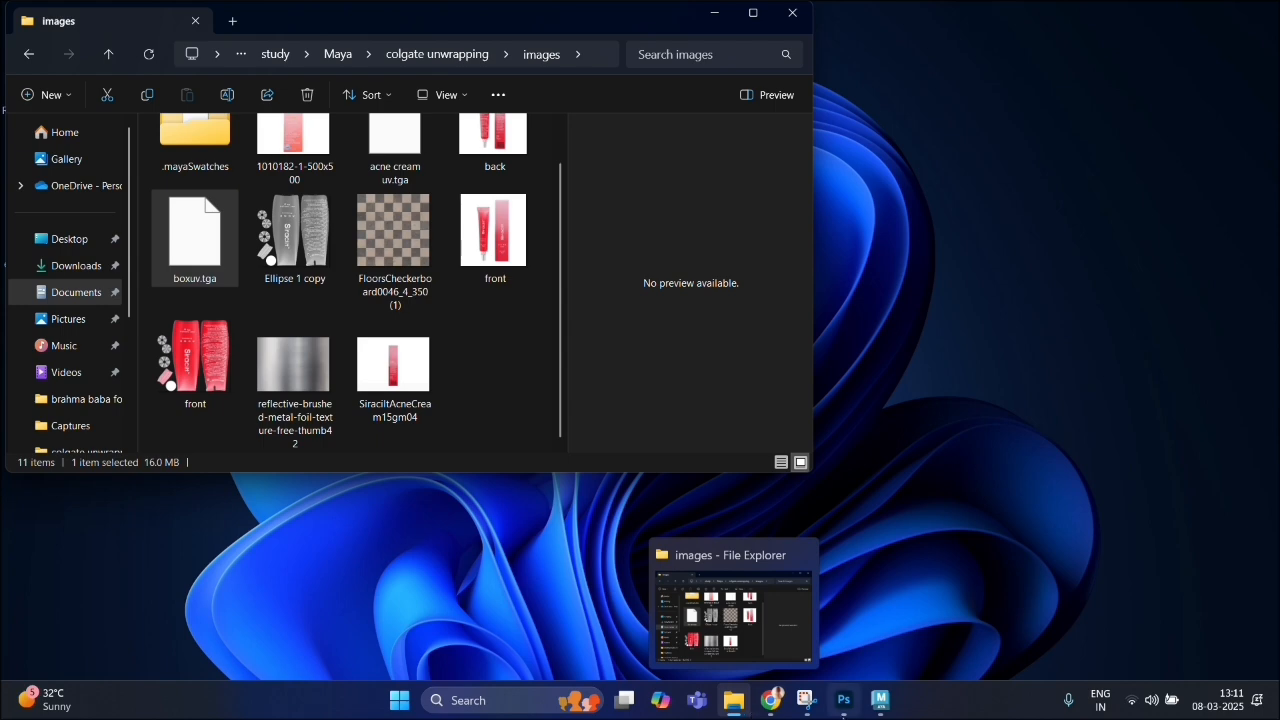
pyautogui.click(880, 700)
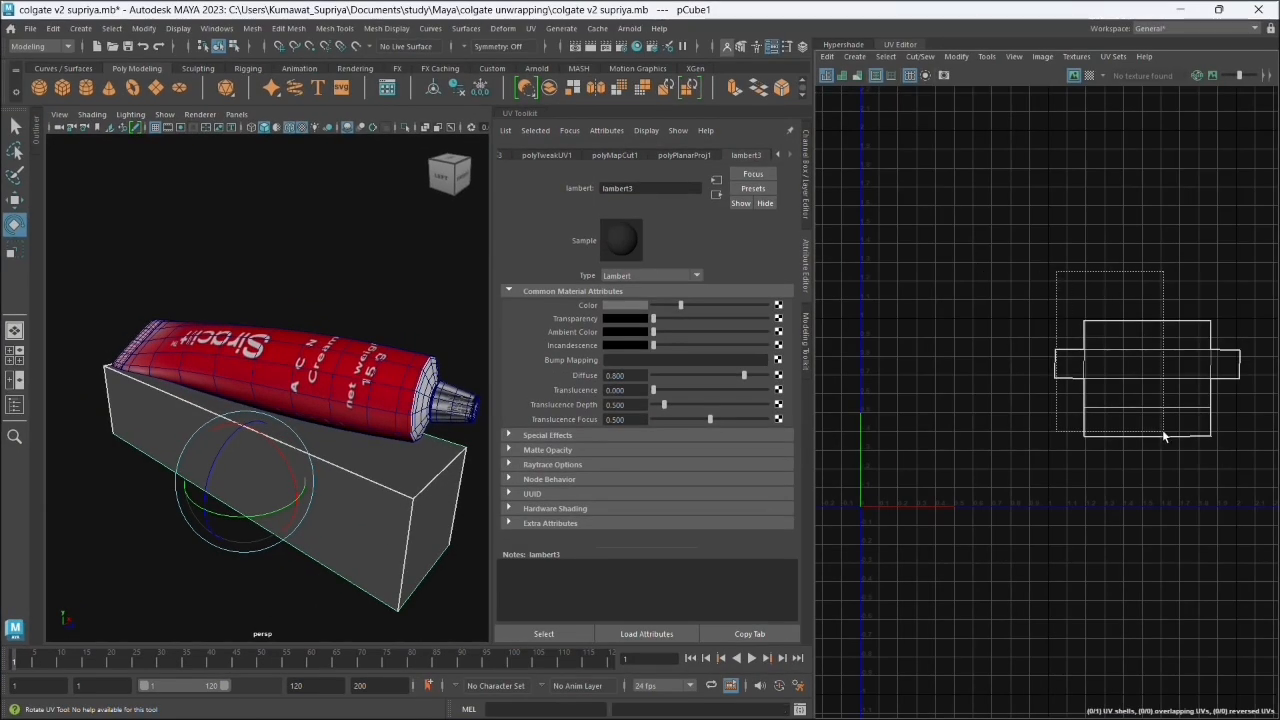
pyautogui.rightClick(1155, 374)
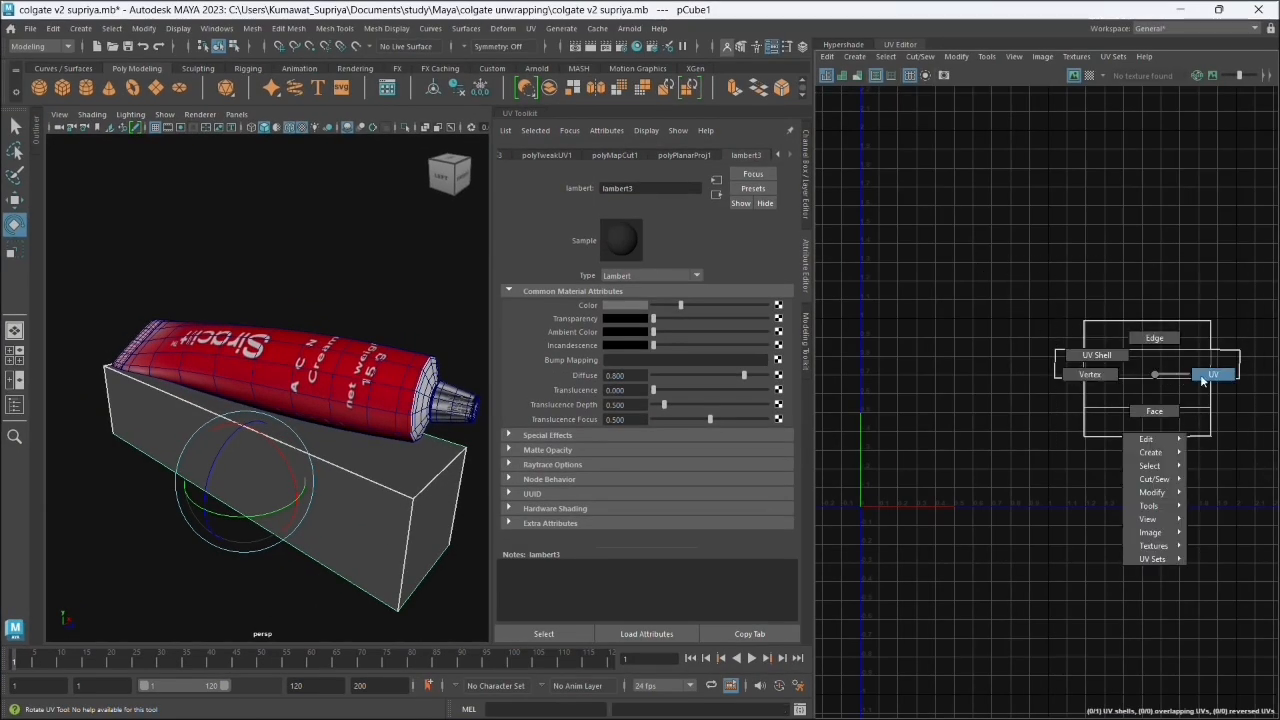
pyautogui.click(1208, 376)
pyautogui.moveTo(990, 250); pyautogui.dragTo(1245, 482)
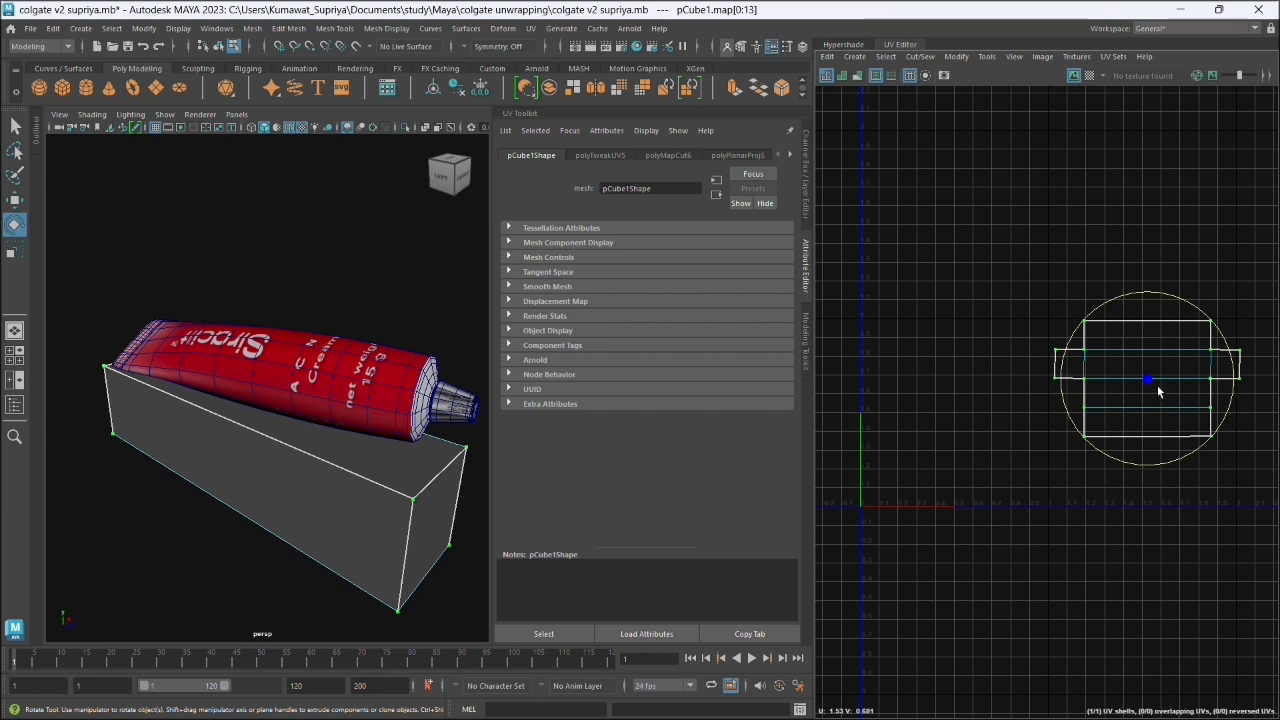
pyautogui.press('w')
pyautogui.moveTo(1157, 381); pyautogui.dragTo(977, 426)
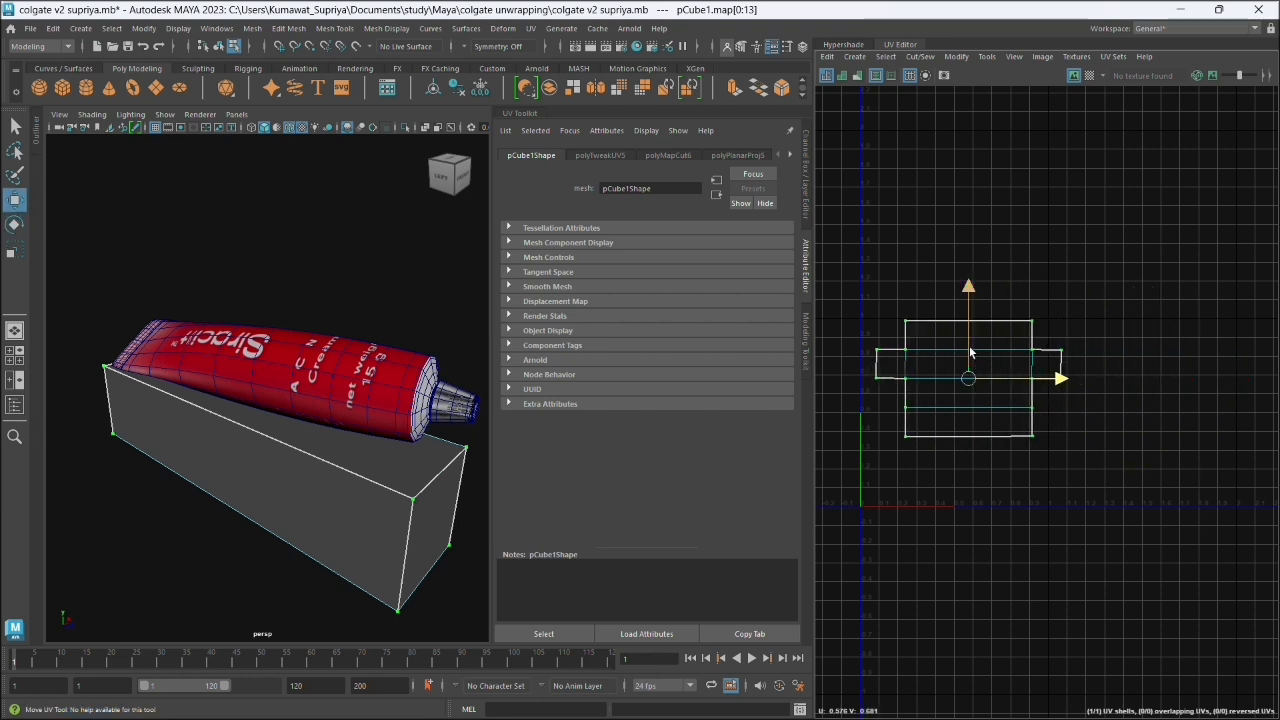
pyautogui.moveTo(965, 345); pyautogui.dragTo(968, 381)
pyautogui.click(1143, 284)
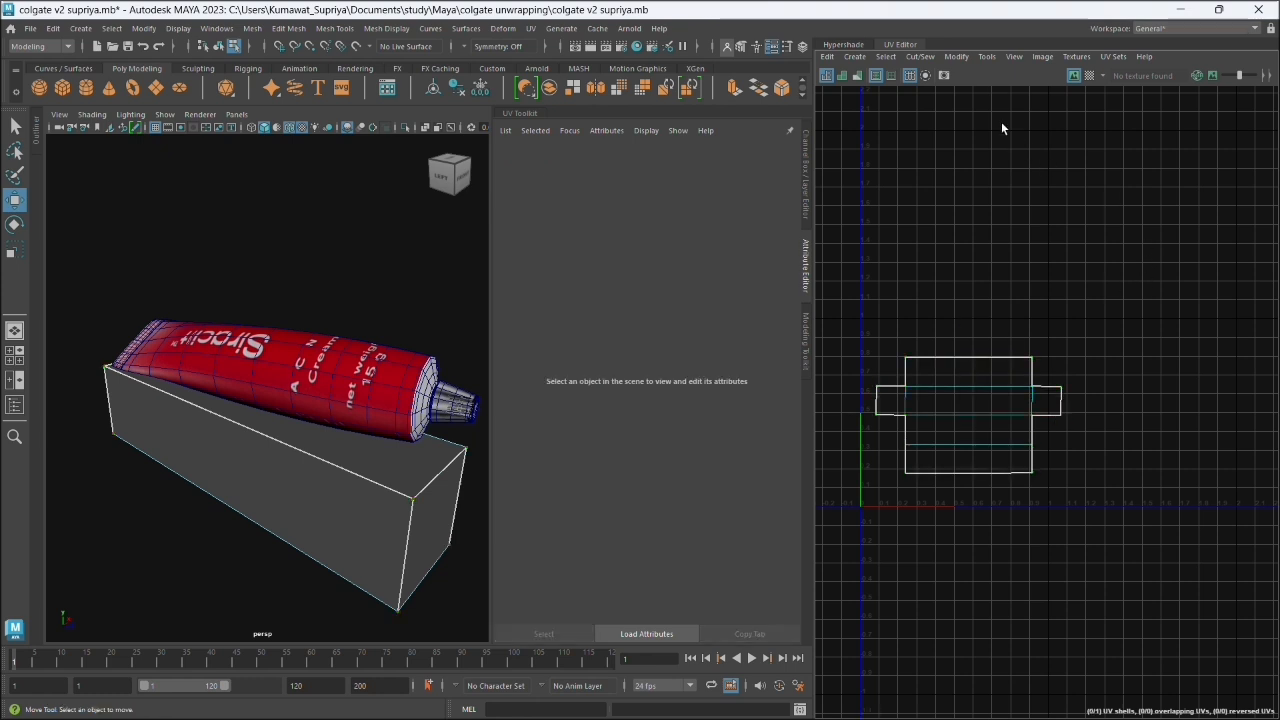
# - Try to export the box's UV snapshot over boxuv.tga in the images folder and view the output in the Script Editor
pyautogui.click(1043, 57)
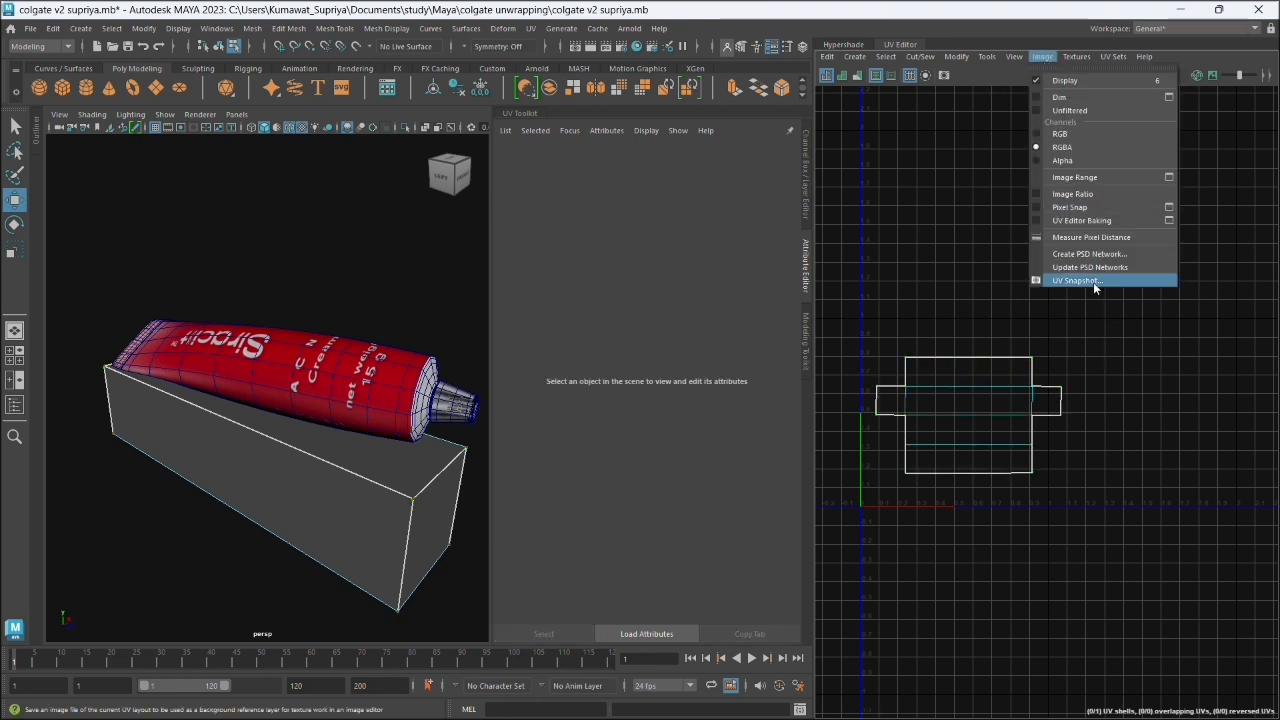
pyautogui.click(1095, 280)
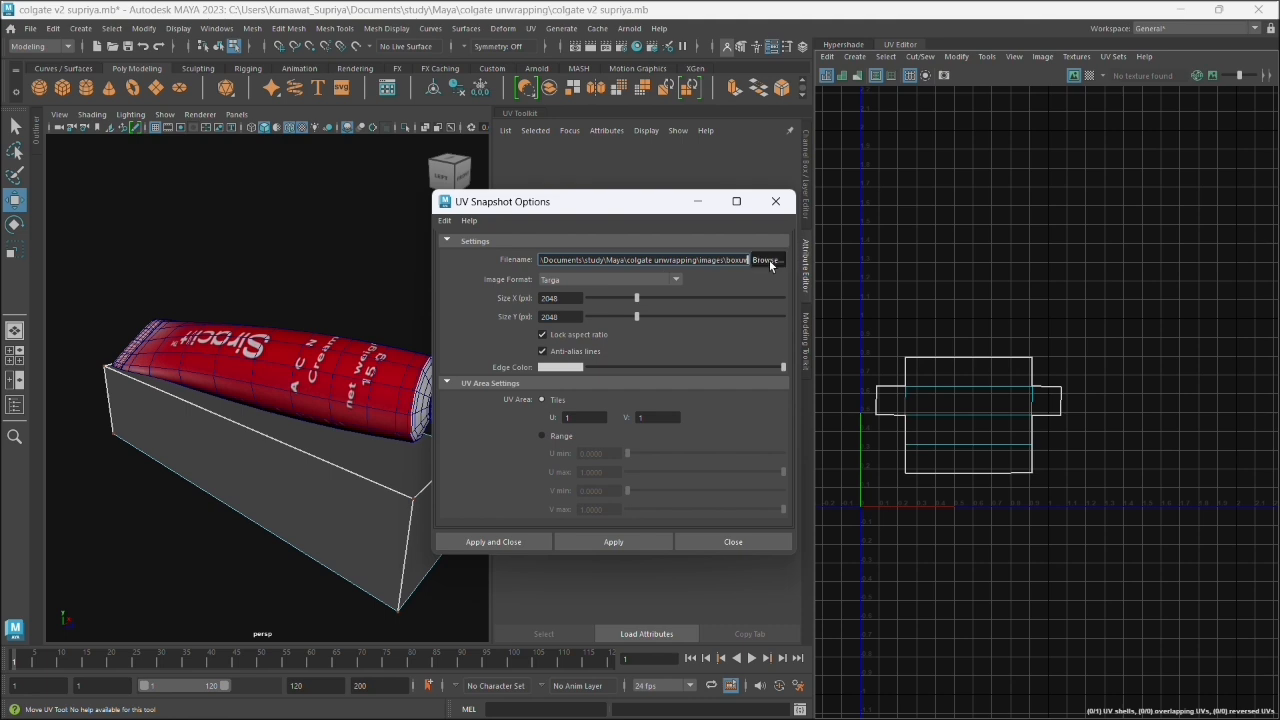
pyautogui.click(767, 260)
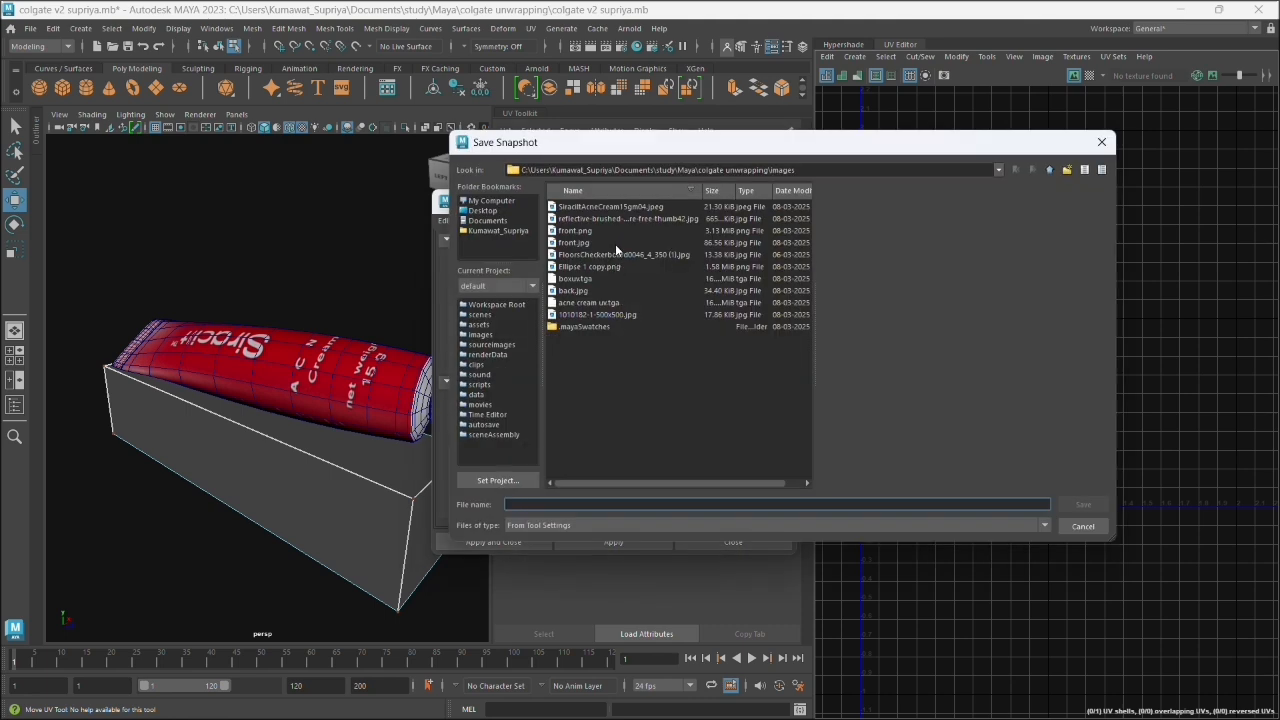
pyautogui.doubleClick(593, 277)
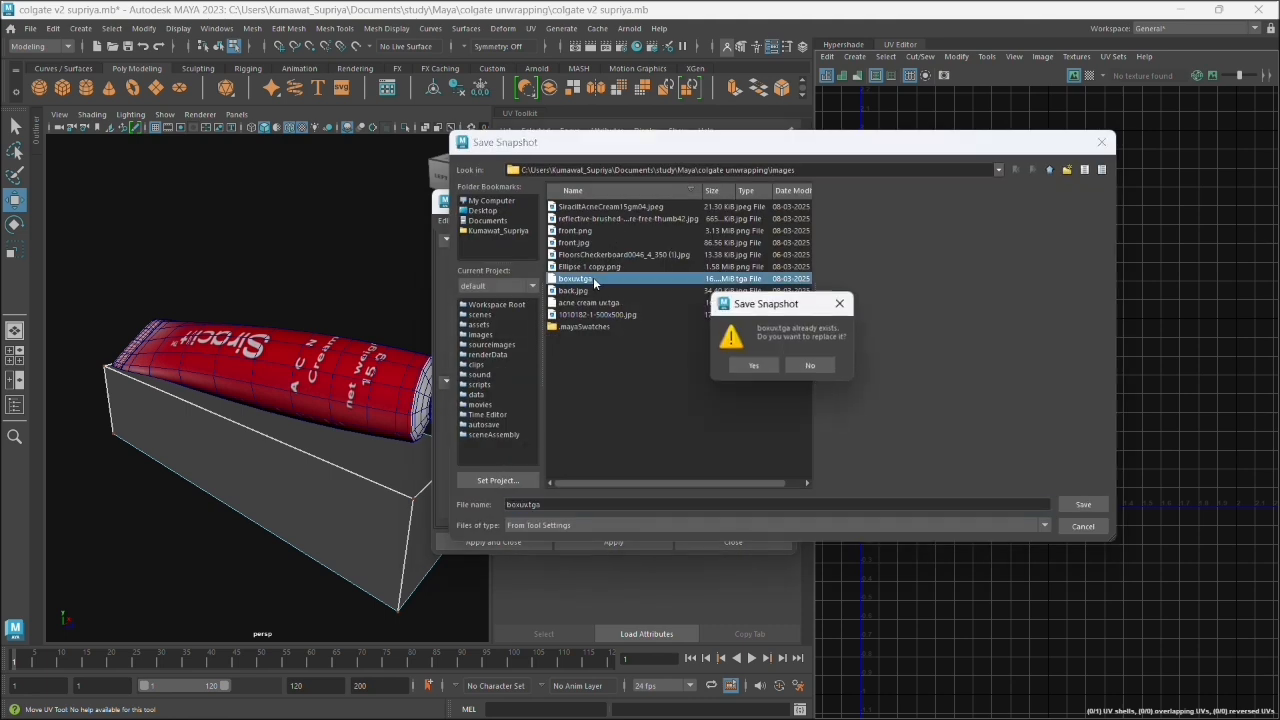
pyautogui.click(766, 368)
pyautogui.click(506, 542)
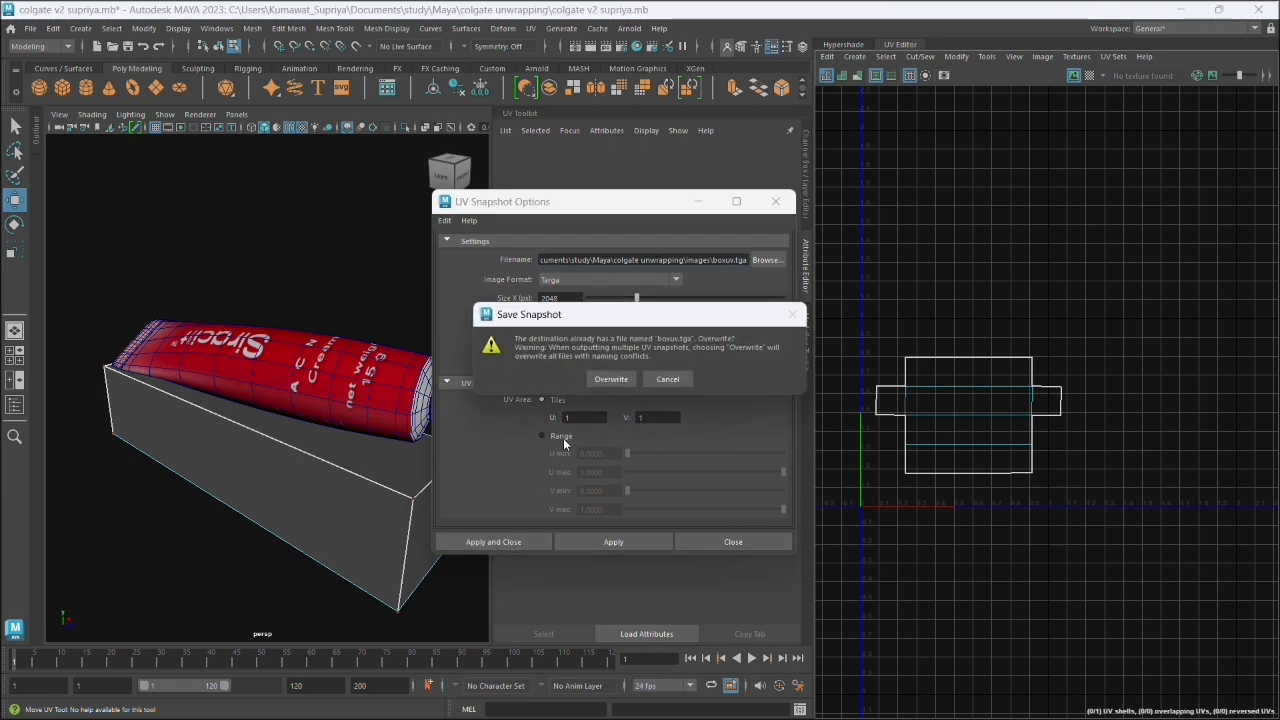
pyautogui.click(598, 375)
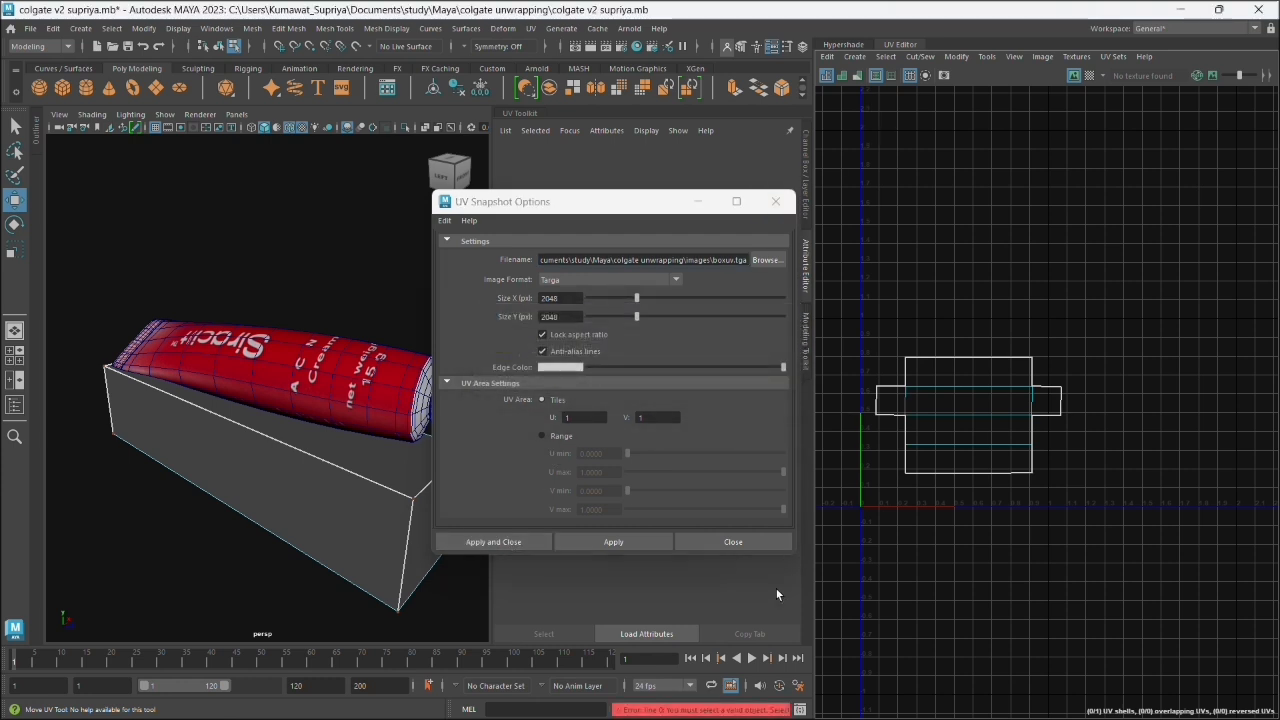
pyautogui.click(799, 709)
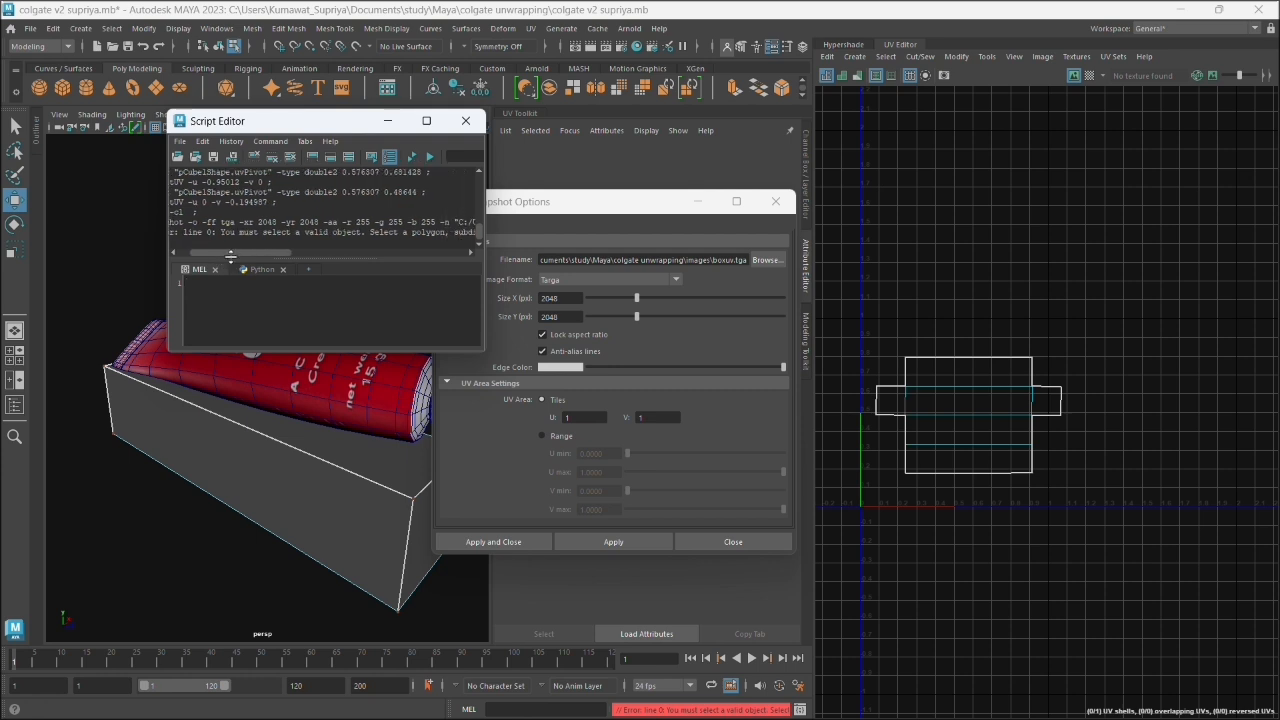
pyautogui.click(465, 120)
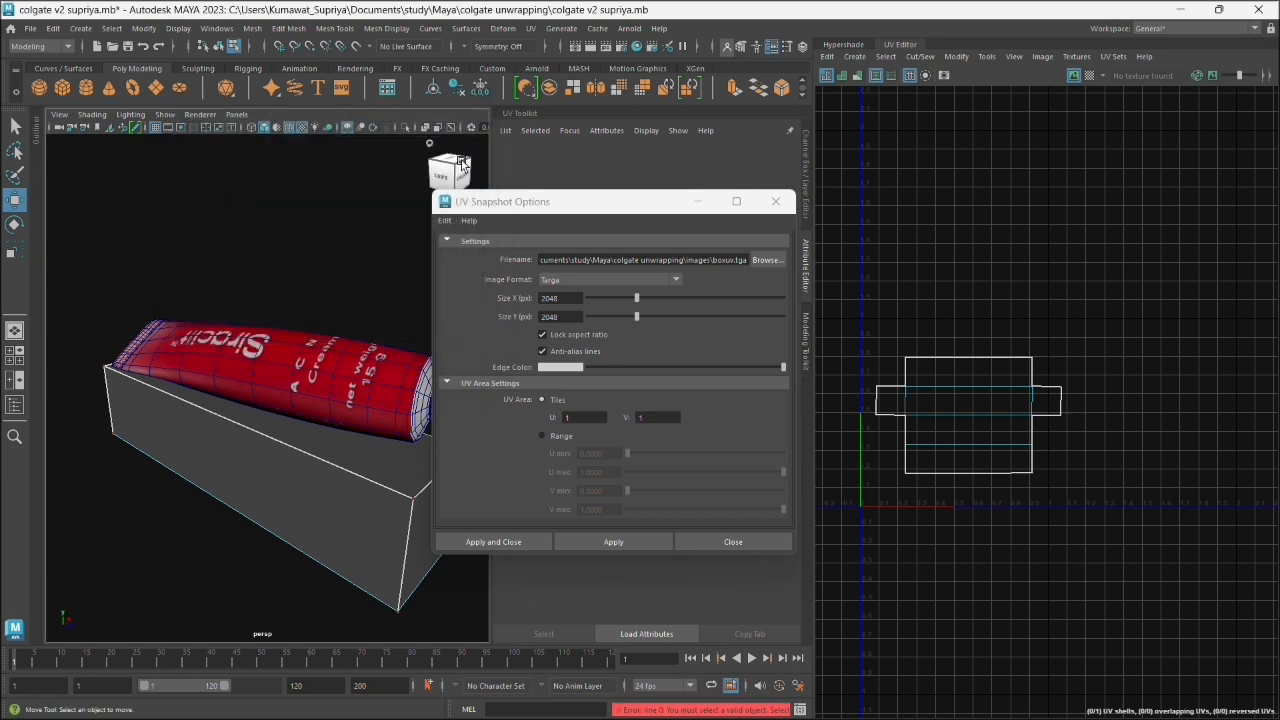
# - Select the whole box in object mode and export its UV snapshot, overwriting boxuv.tga
pyautogui.rightClick(299, 460)
pyautogui.click(320, 500)
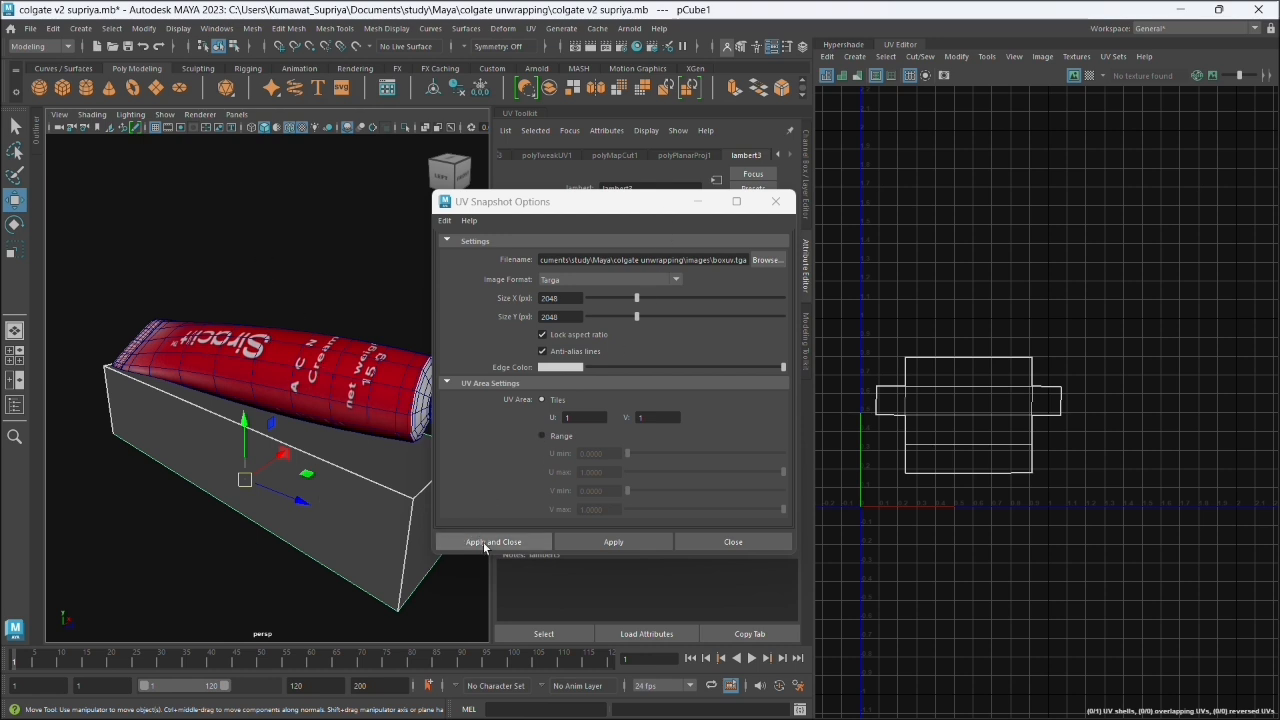
pyautogui.click(518, 546)
pyautogui.click(610, 379)
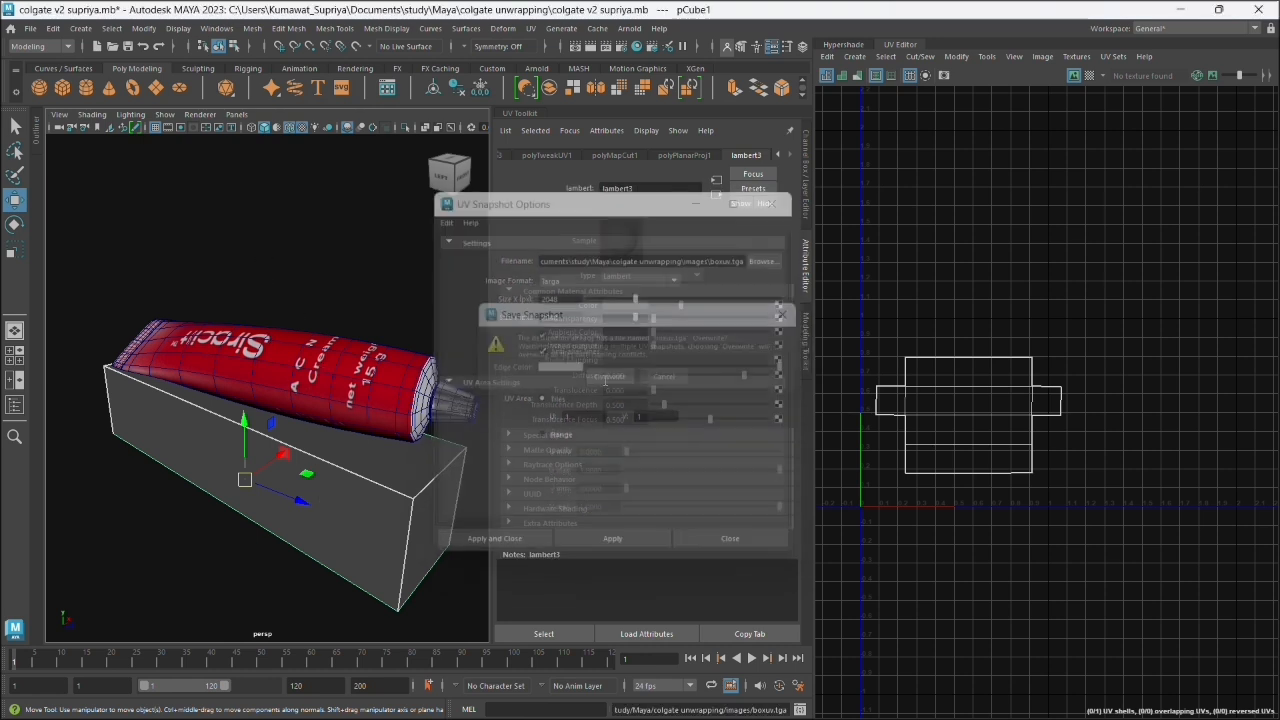
# - Switch to Photoshop, place the updated boxuv.tga from the images folder as a layer and delete the old Background layer
pyautogui.click(1182, 10)
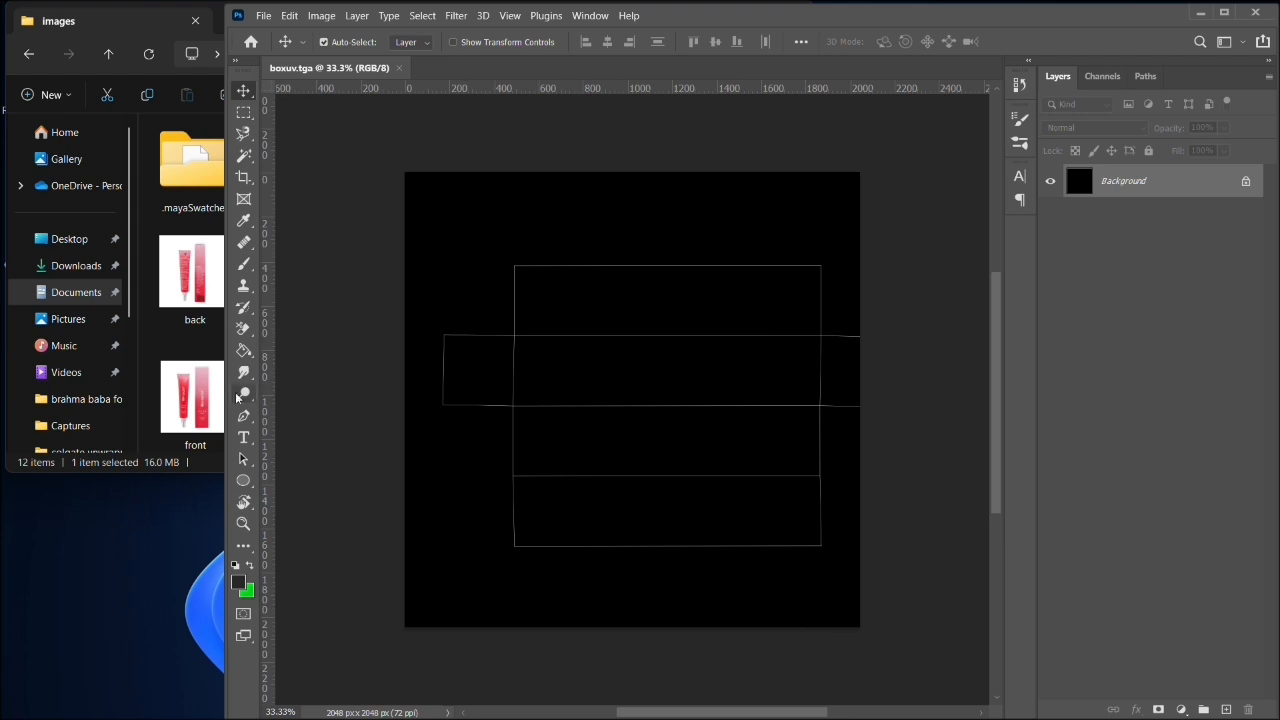
pyautogui.click(163, 340)
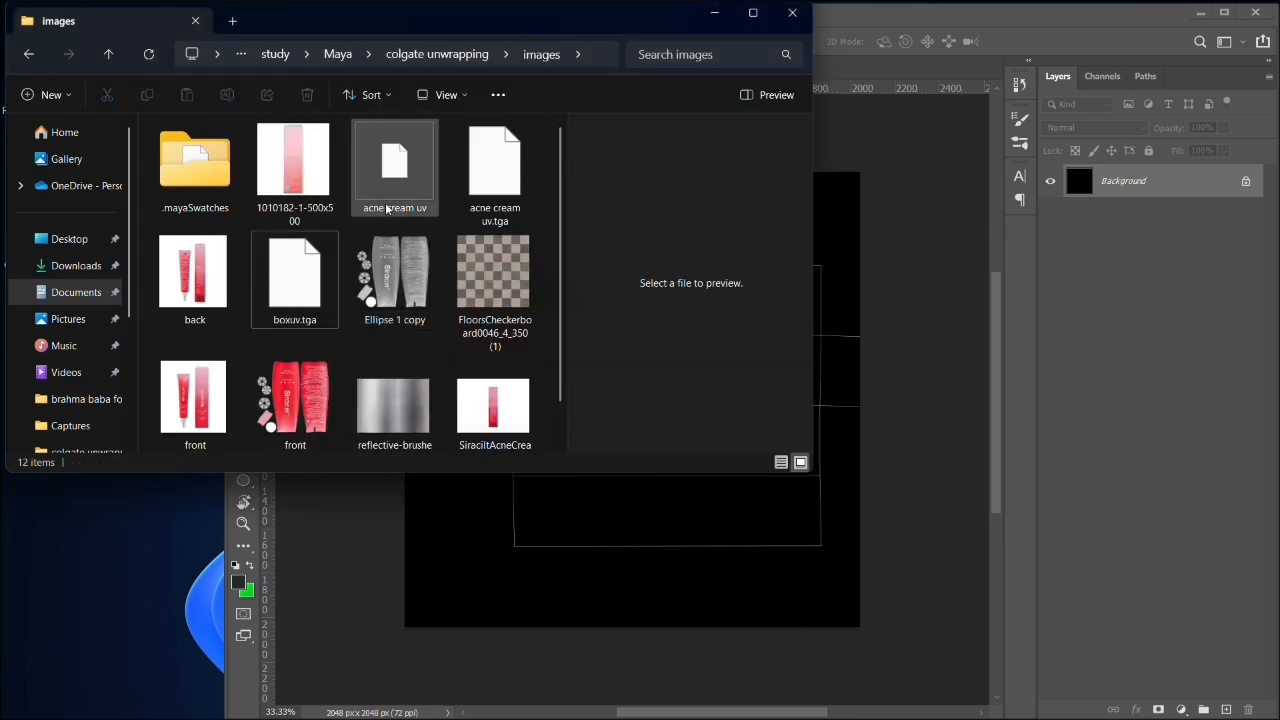
pyautogui.moveTo(287, 300); pyautogui.dragTo(870, 561)
pyautogui.click(1145, 228)
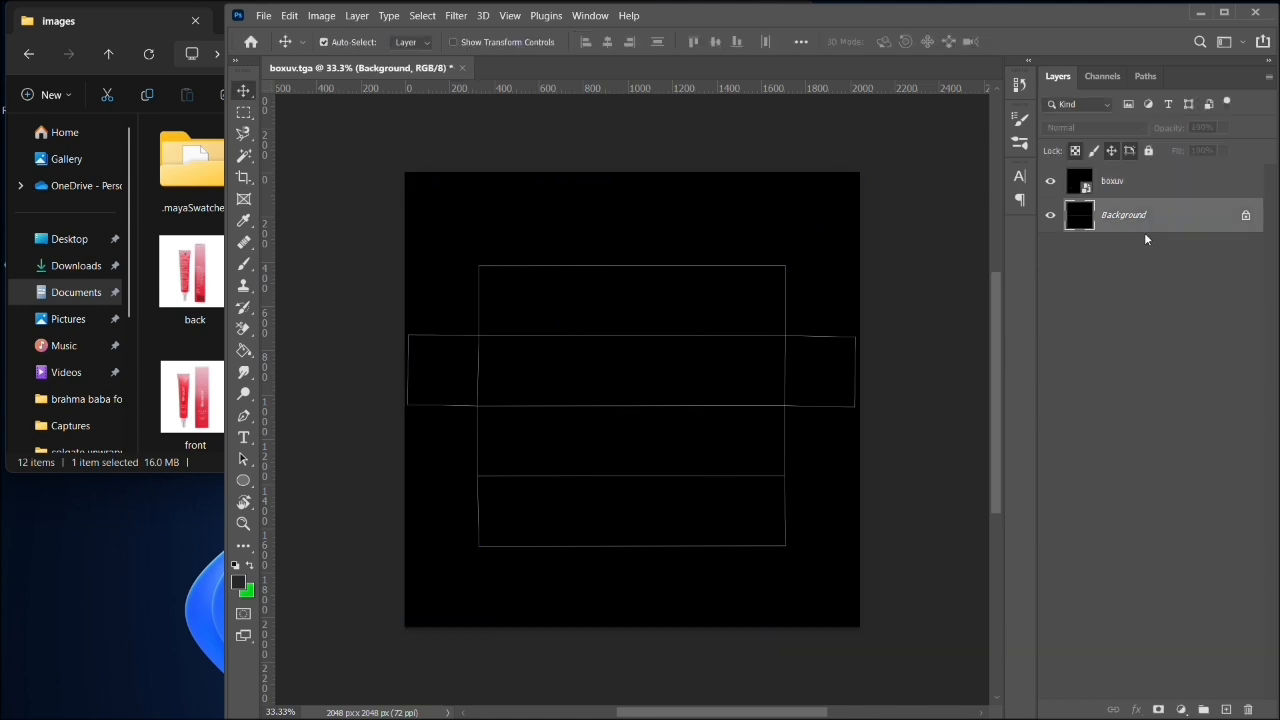
pyautogui.click(1250, 709)
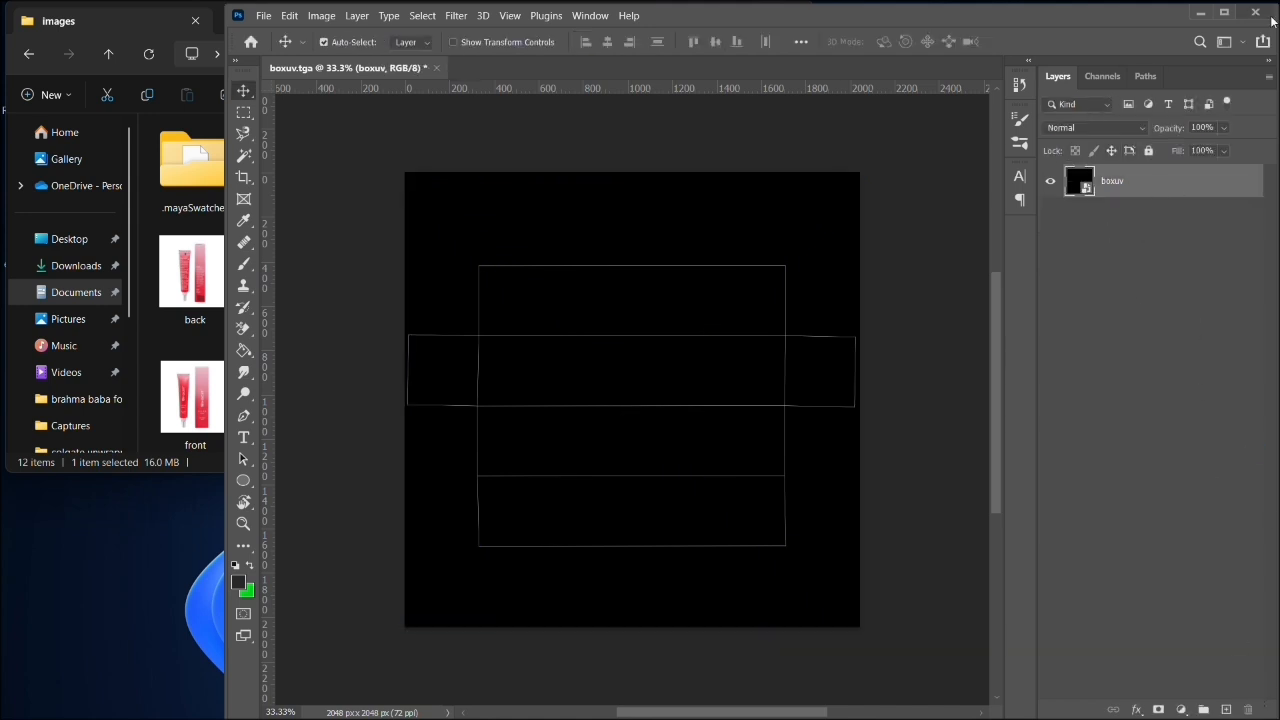
pyautogui.click(1224, 12)
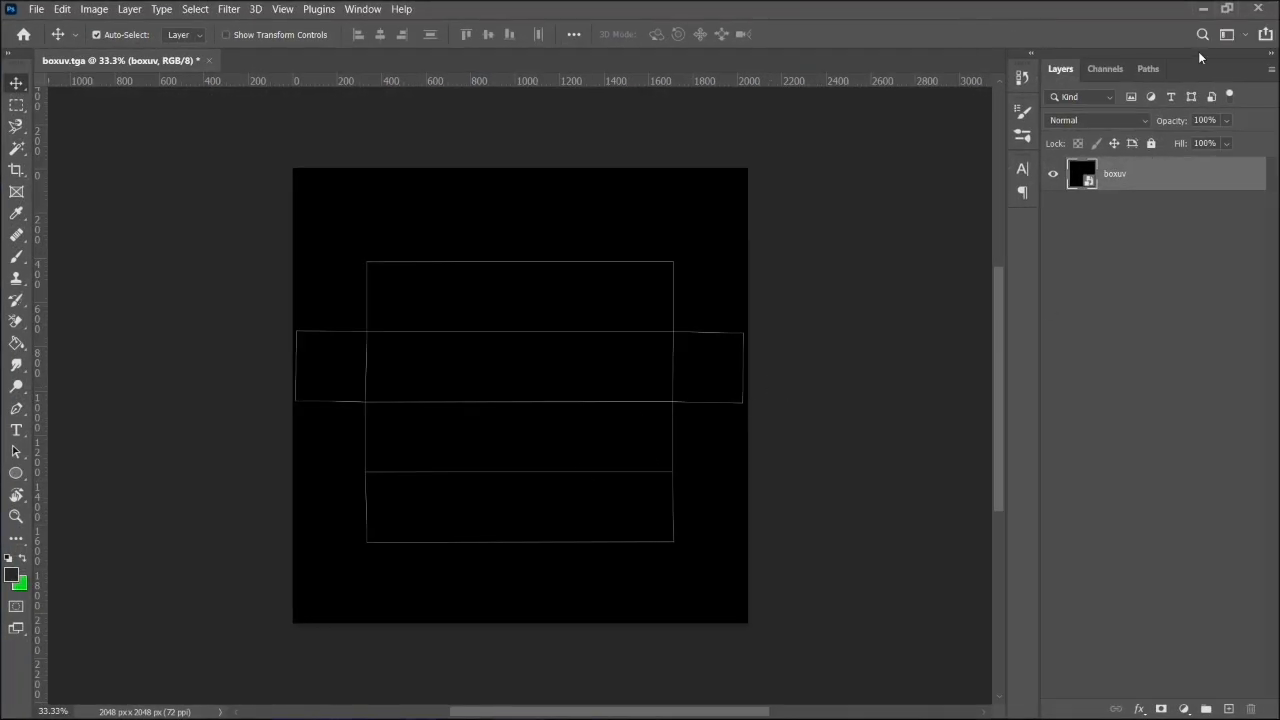
pyautogui.moveTo(1016, 19)
pyautogui.mouseDown()
pyautogui.moveTo(1009, 48)
pyautogui.moveTo(1008, 36)
pyautogui.mouseUp()
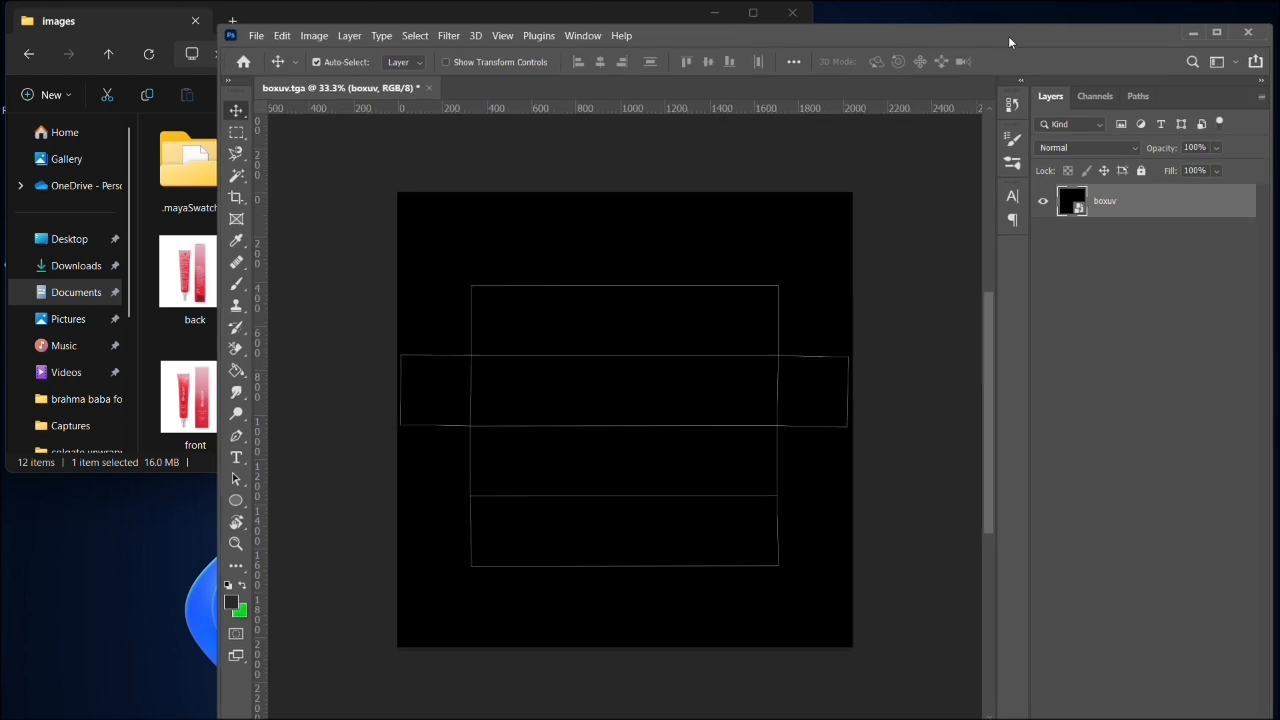
pyautogui.click(157, 203)
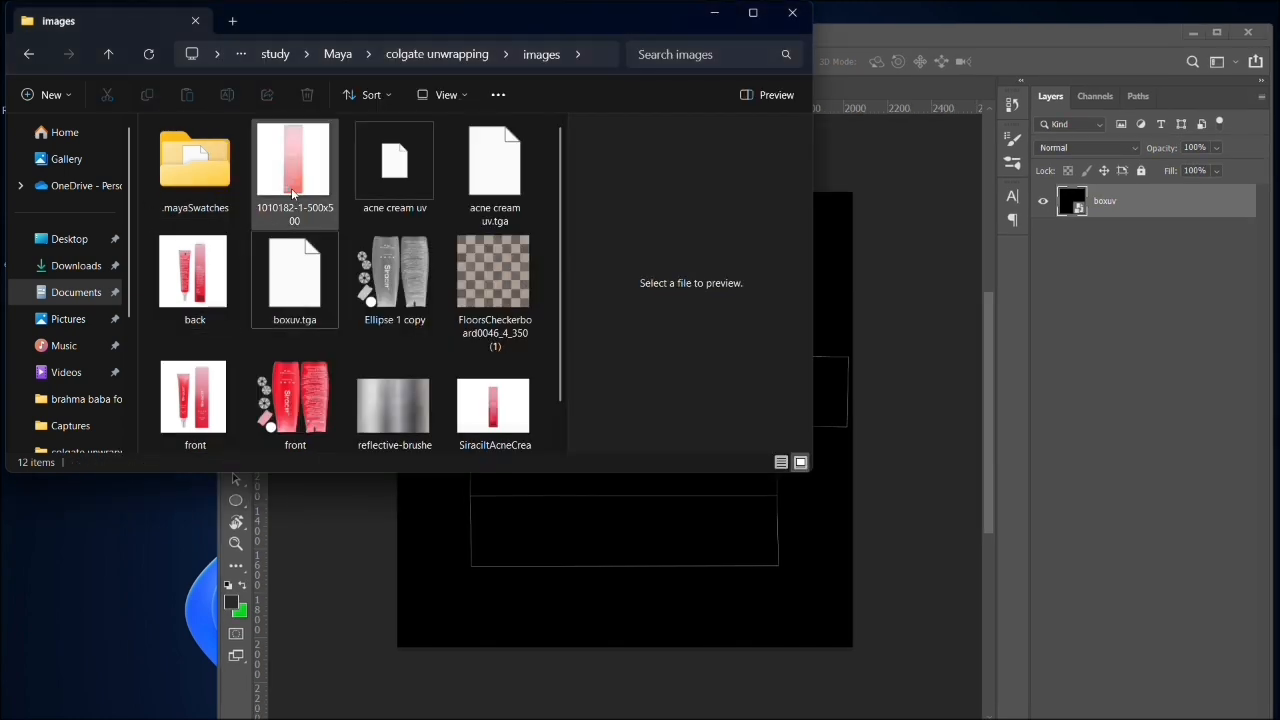
pyautogui.click(180, 283)
pyautogui.keyDown('shift'); pyautogui.click(205, 385); pyautogui.keyUp('shift')
pyautogui.scroll(-1, 204, 400)
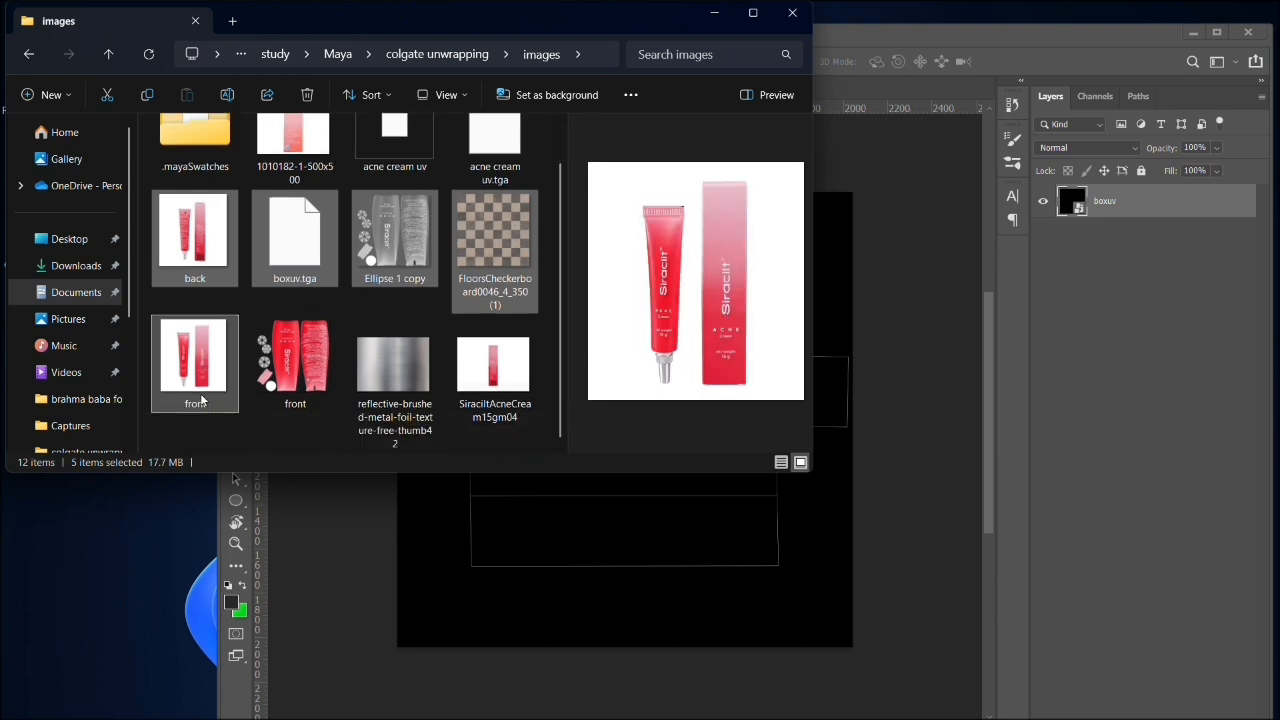
pyautogui.click(192, 249)
pyautogui.keyDown('ctrl'); pyautogui.click(196, 350); pyautogui.keyUp('ctrl')
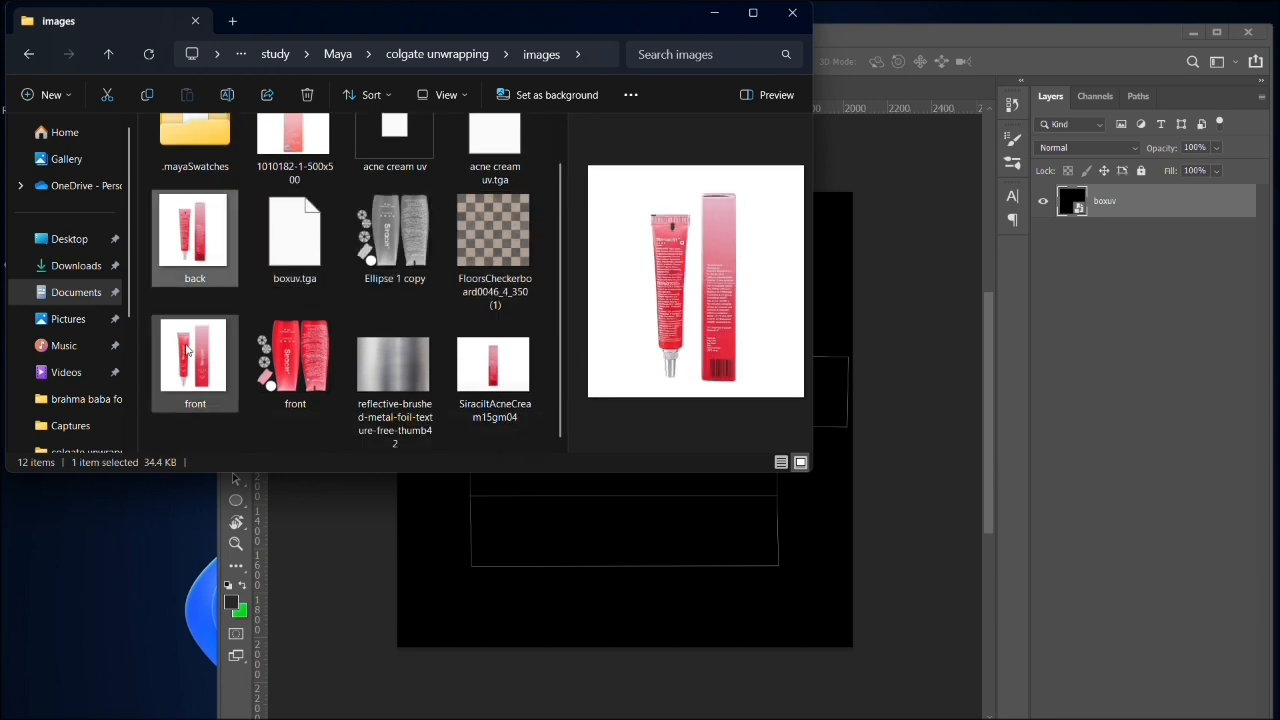
pyautogui.keyDown('ctrl'); pyautogui.click(277, 157); pyautogui.keyUp('ctrl')
pyautogui.keyDown('ctrl'); pyautogui.click(486, 405); pyautogui.keyUp('ctrl')
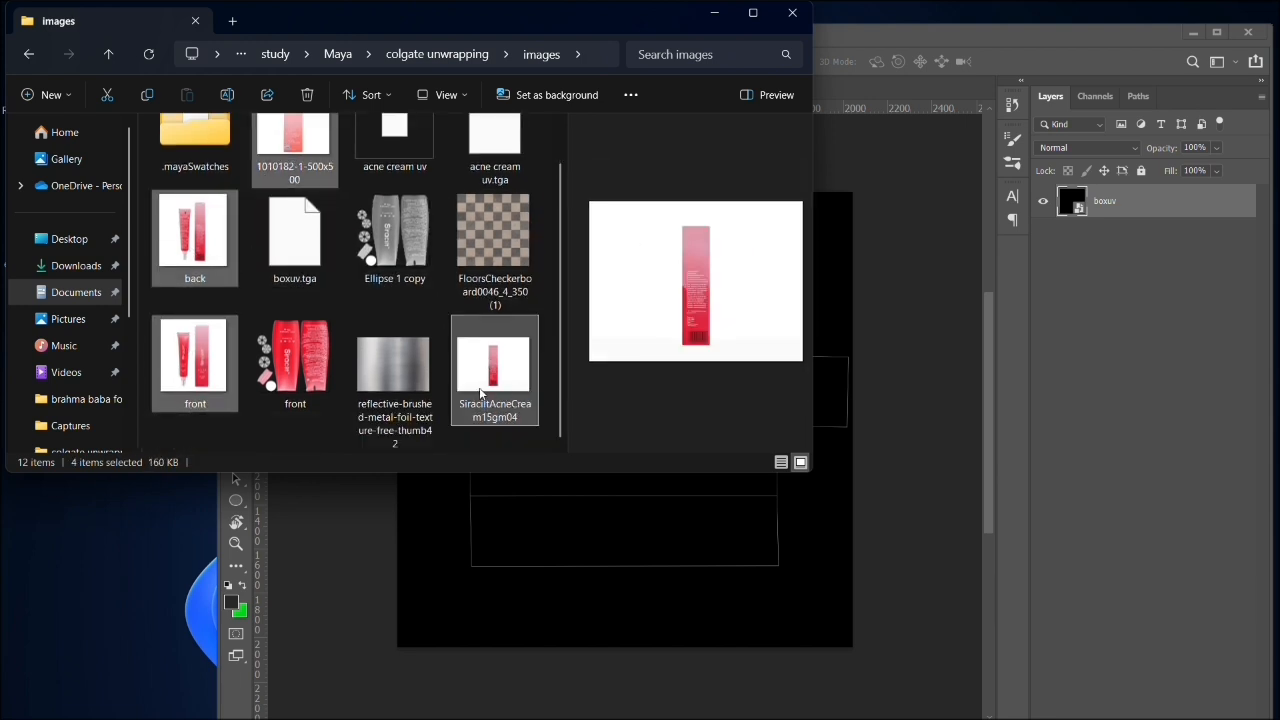
pyautogui.moveTo(486, 400); pyautogui.dragTo(876, 585)
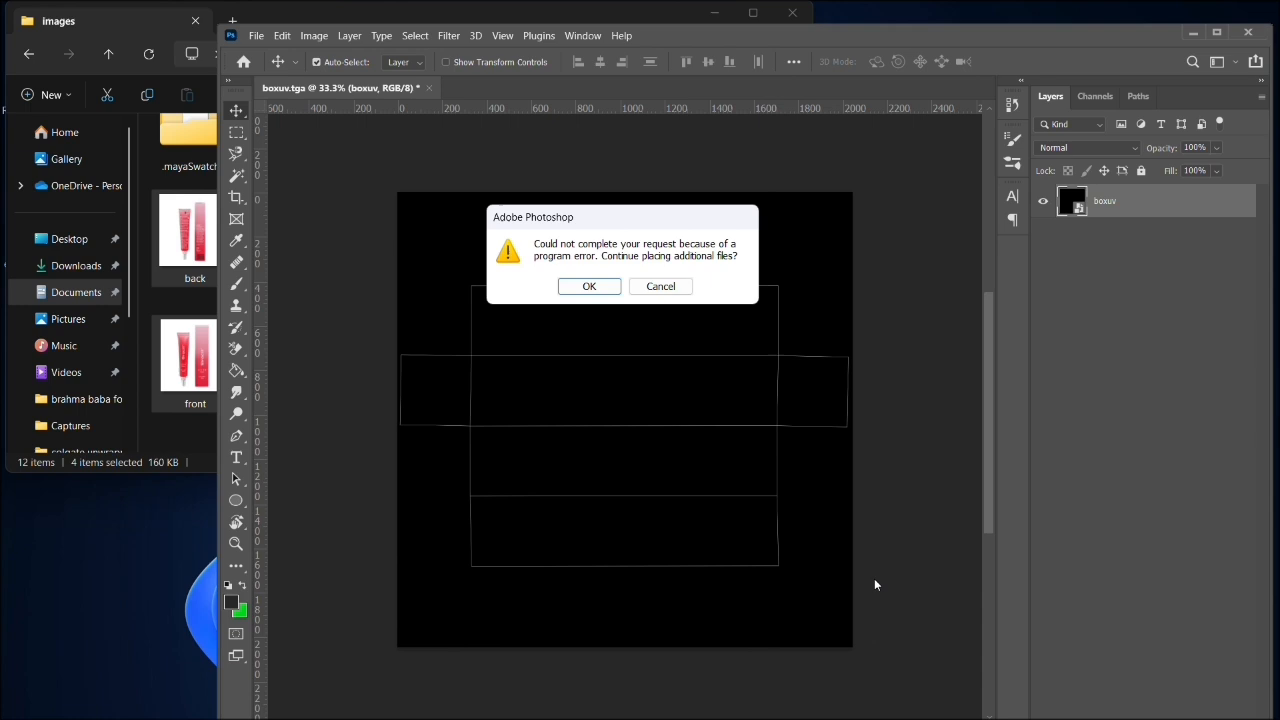
pyautogui.click(590, 287)
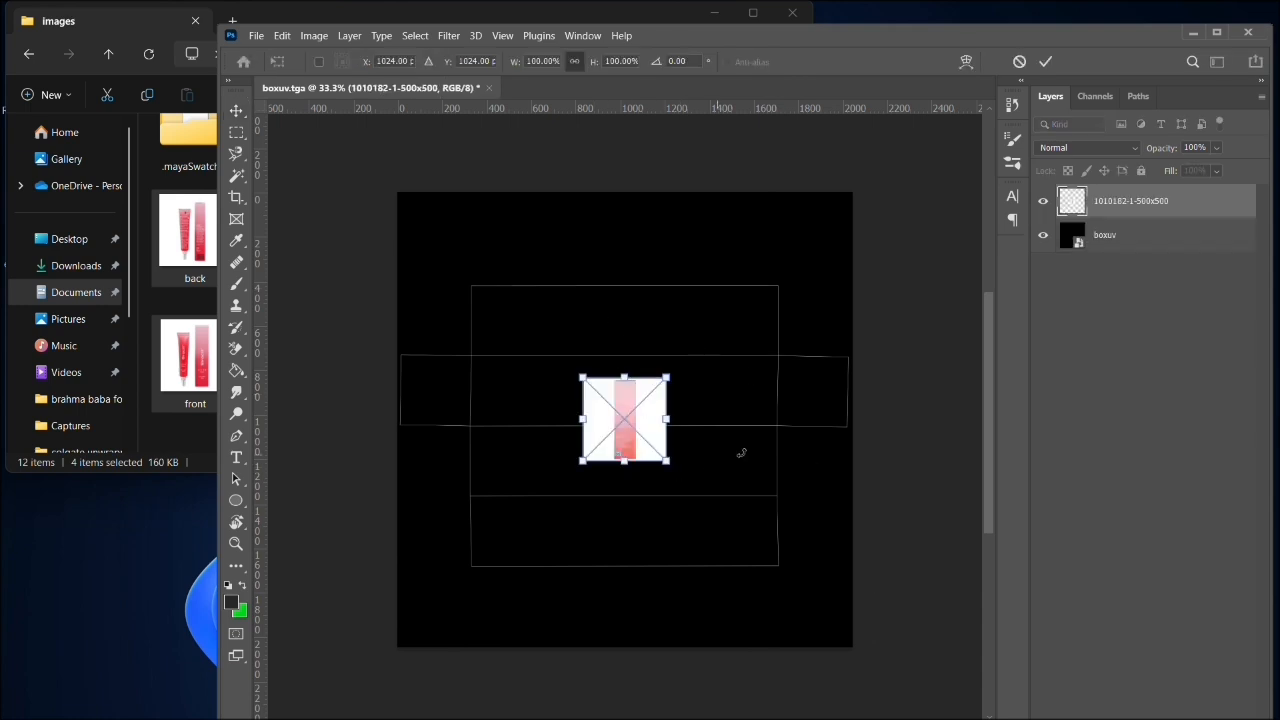
pyautogui.press('Return')
pyautogui.press('Return')
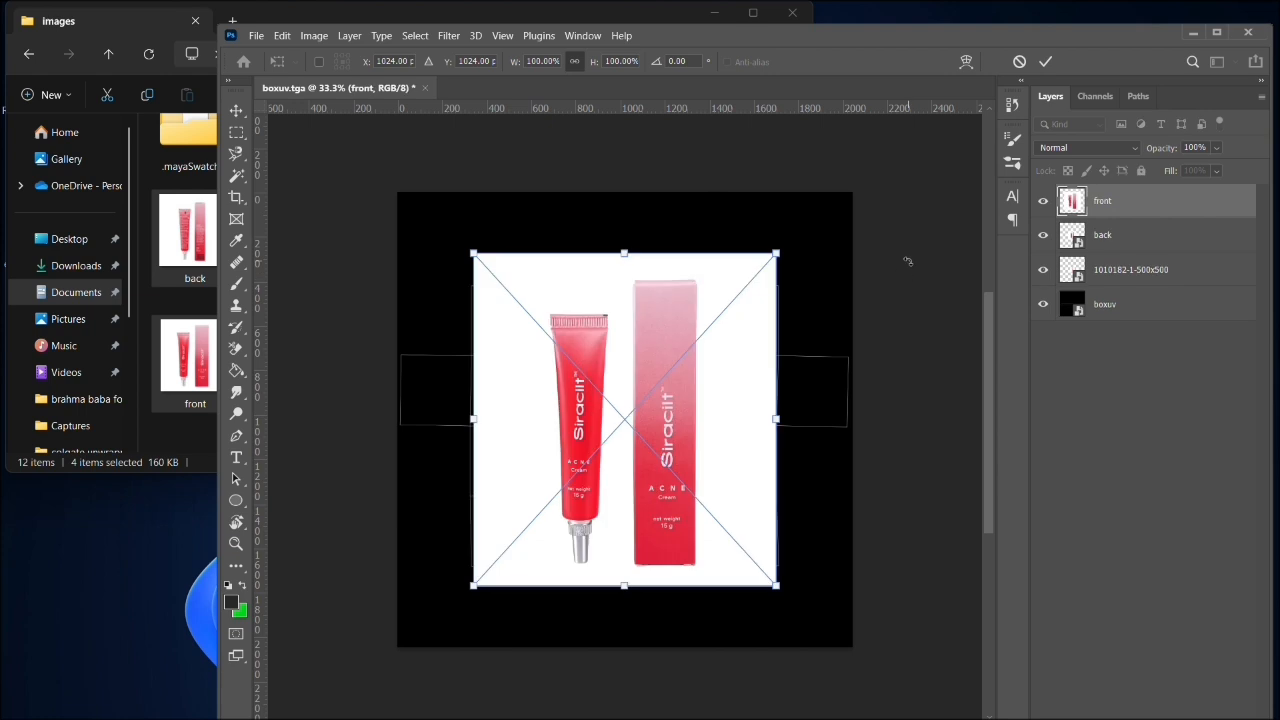
pyautogui.moveTo(620, 499); pyautogui.dragTo(826, 486)
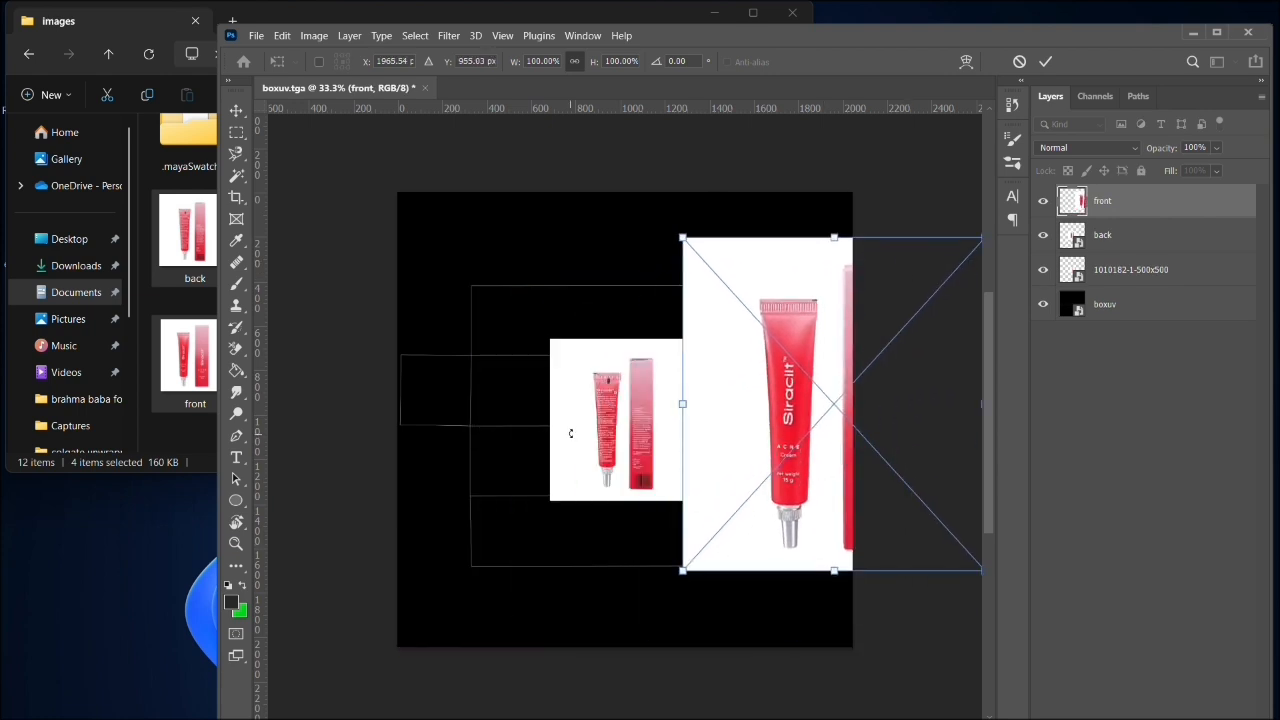
pyautogui.moveTo(570, 433); pyautogui.dragTo(532, 443)
pyautogui.press('Escape')
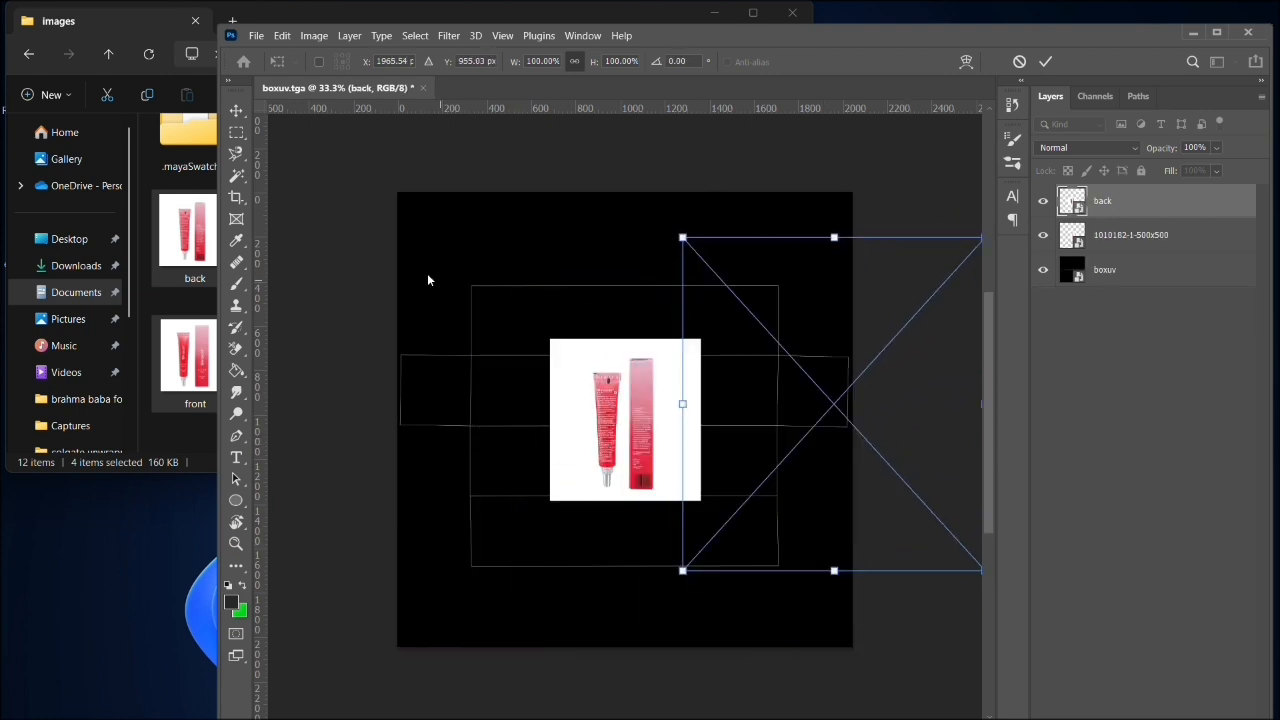
pyautogui.click(581, 408)
pyautogui.moveTo(581, 407); pyautogui.dragTo(426, 504)
pyautogui.click(616, 418)
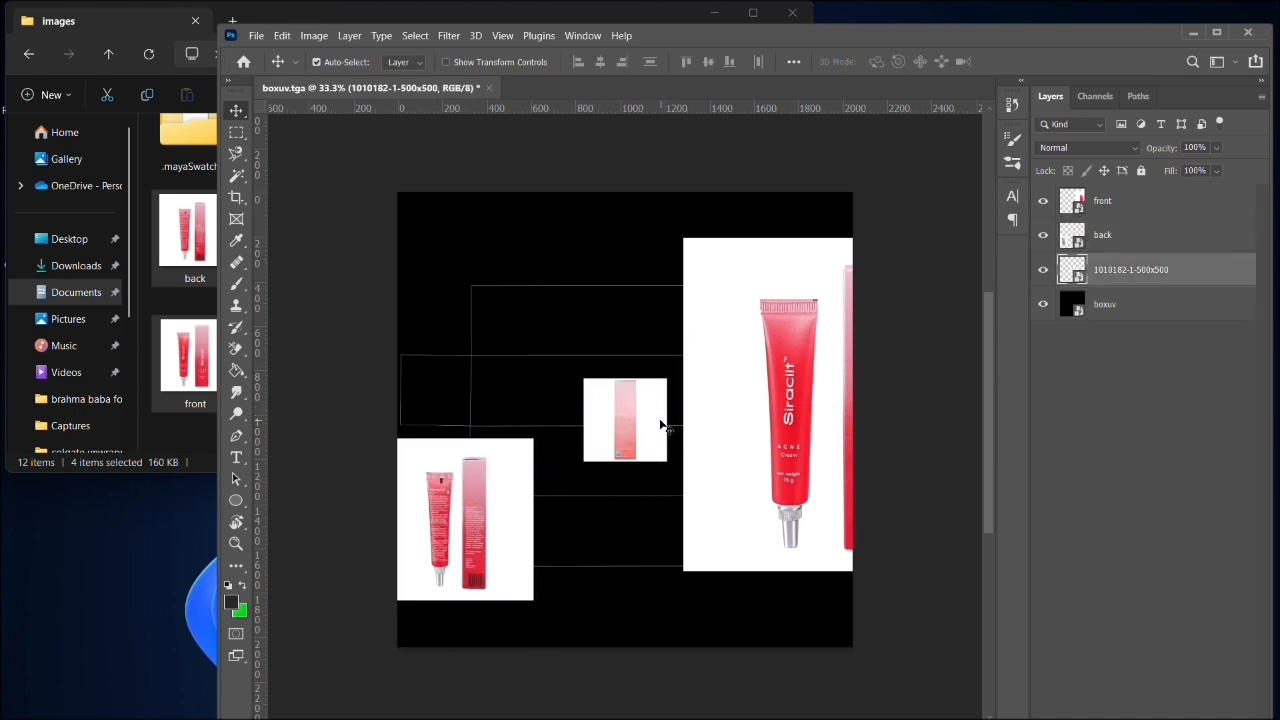
pyautogui.moveTo(663, 423); pyautogui.dragTo(597, 306)
pyautogui.click(600, 503)
pyautogui.click(720, 432)
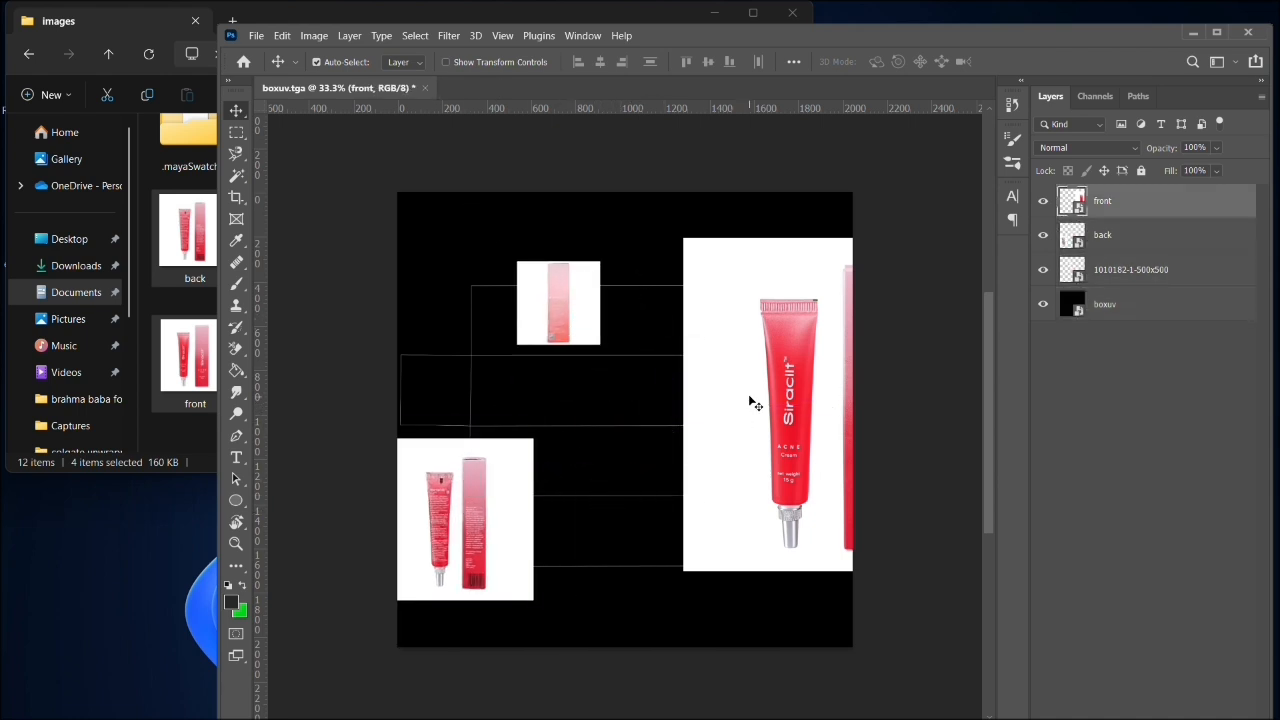
pyautogui.moveTo(758, 395); pyautogui.dragTo(722, 418)
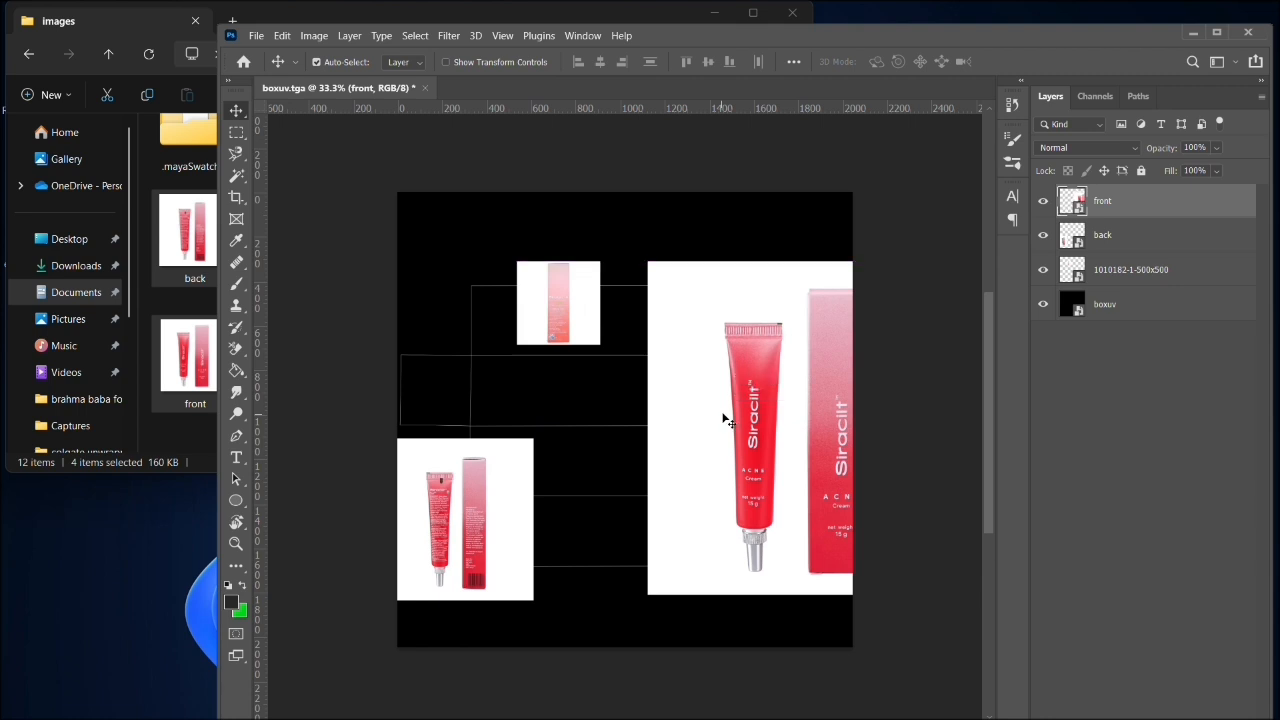
pyautogui.click(1043, 204)
pyautogui.click(611, 308)
pyautogui.click(568, 311)
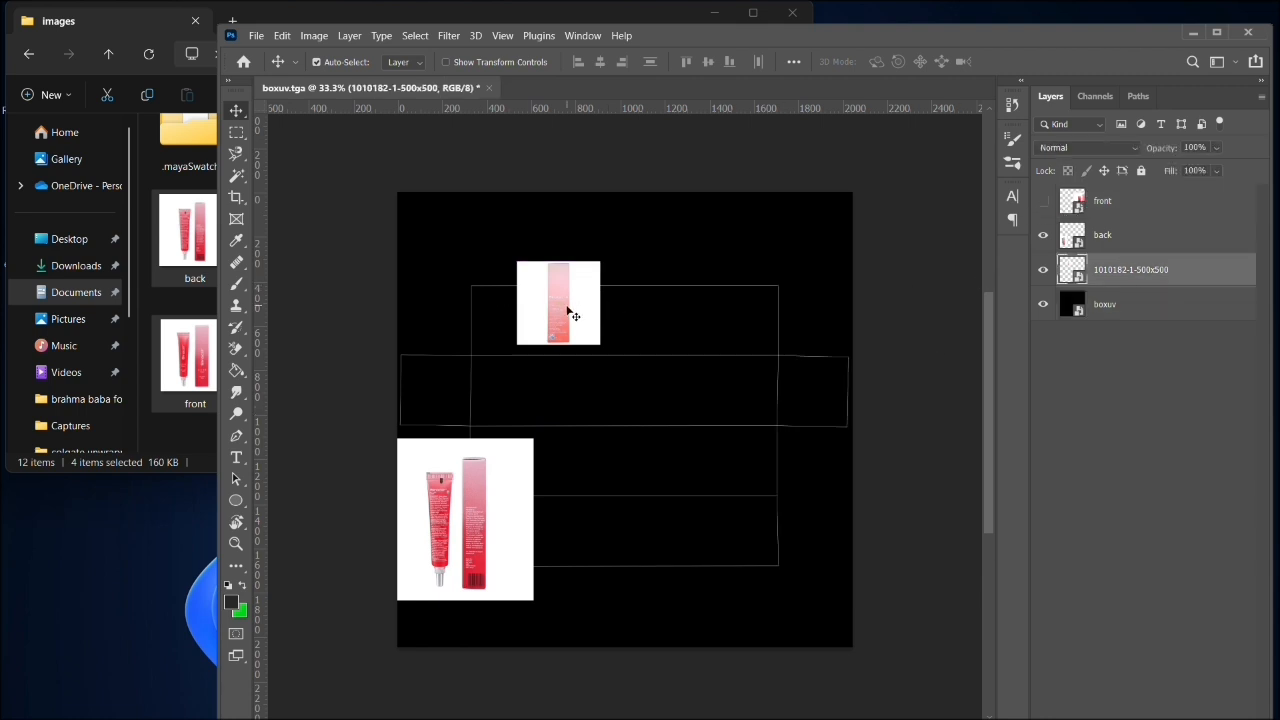
pyautogui.click(1043, 269)
pyautogui.click(467, 516)
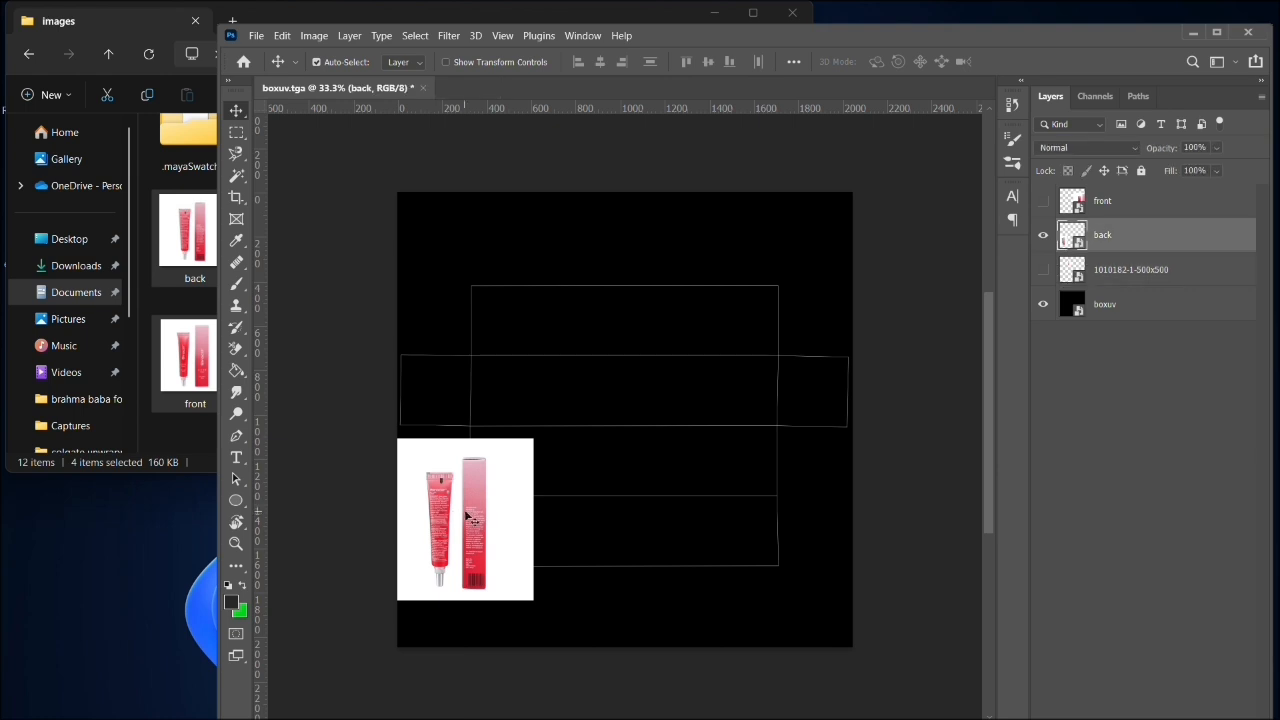
pyautogui.moveTo(467, 516); pyautogui.dragTo(634, 419)
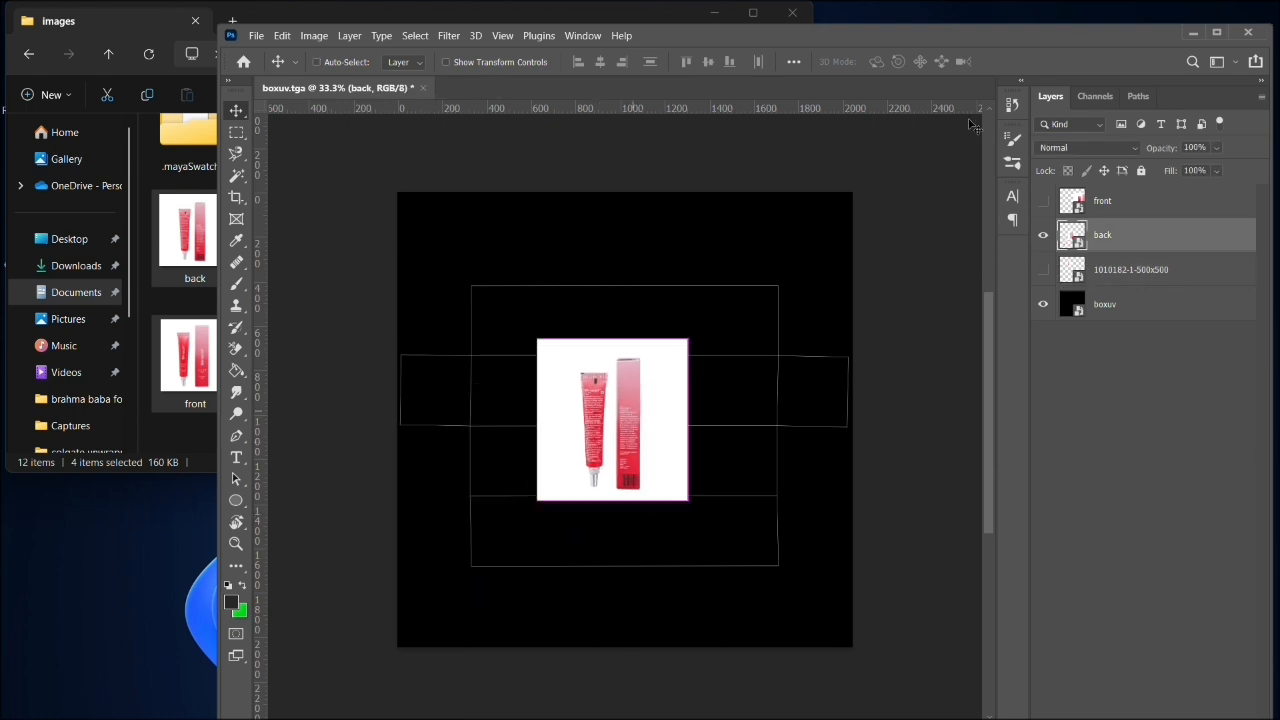
# - Look over the reference pictures in the images folder and return to Photoshop with its window maximized
pyautogui.click(173, 425)
pyautogui.scroll(1, 426, 340)
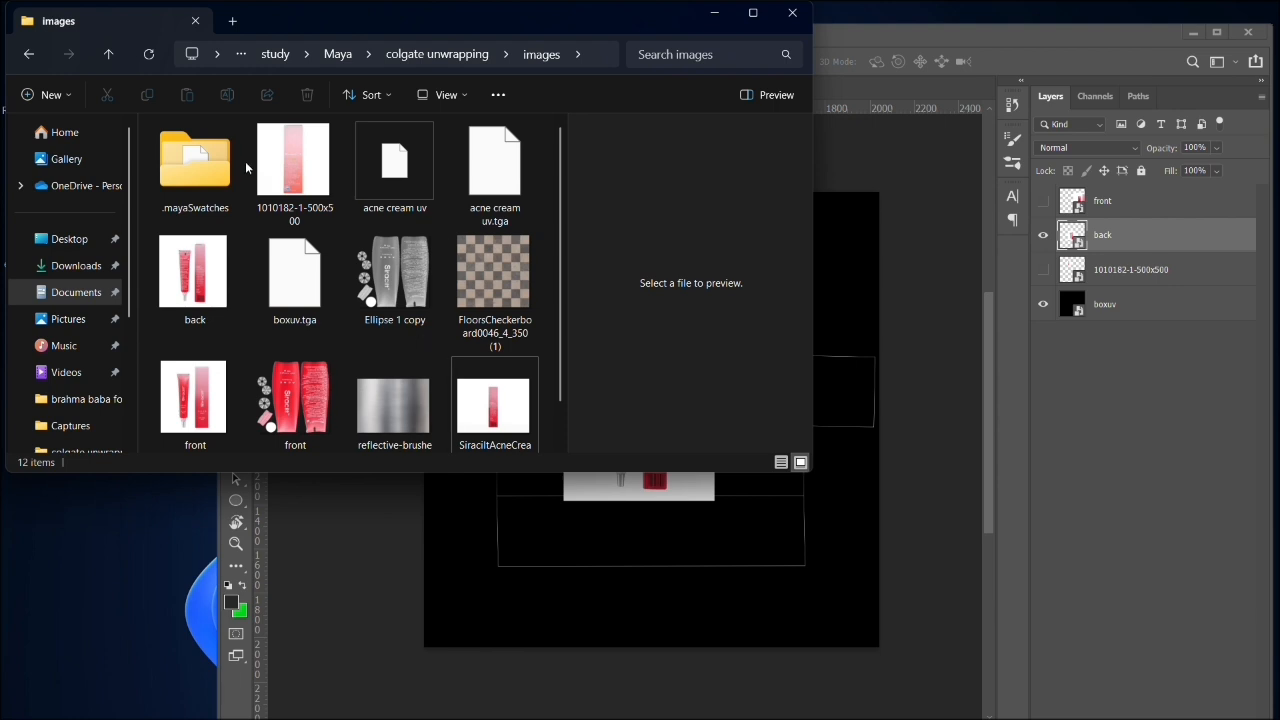
pyautogui.click(1115, 268)
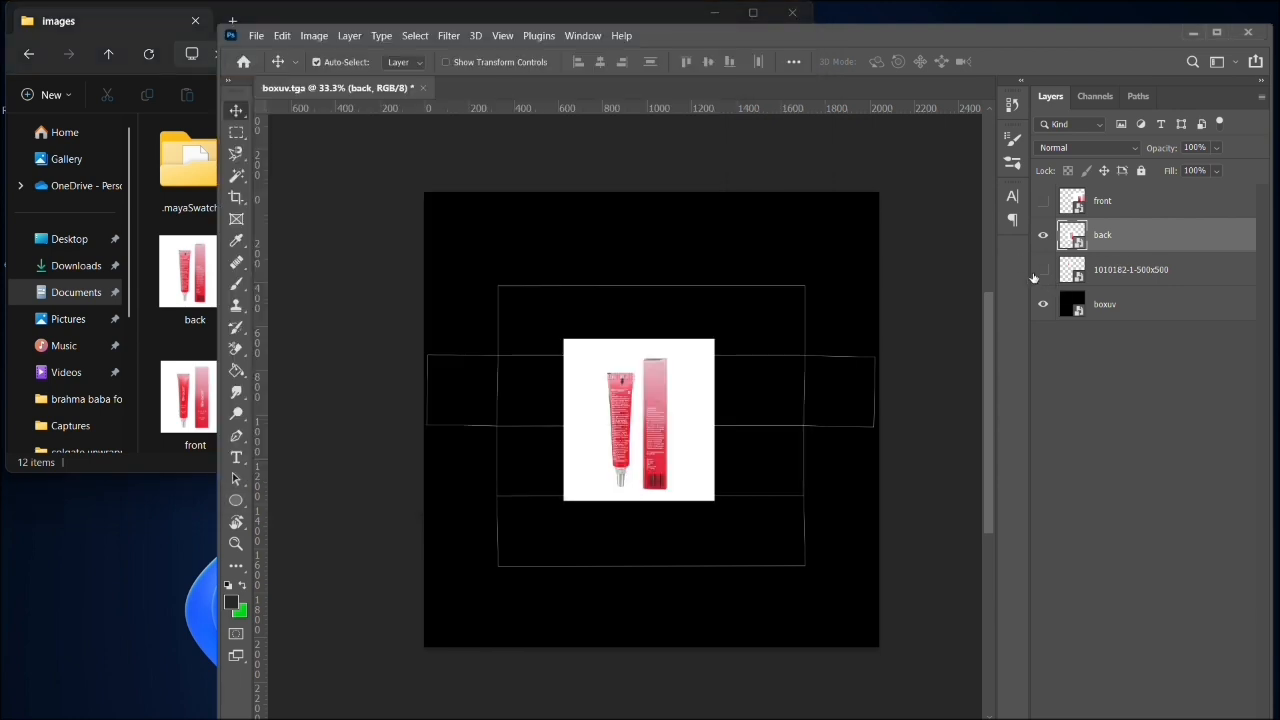
pyautogui.click(1217, 32)
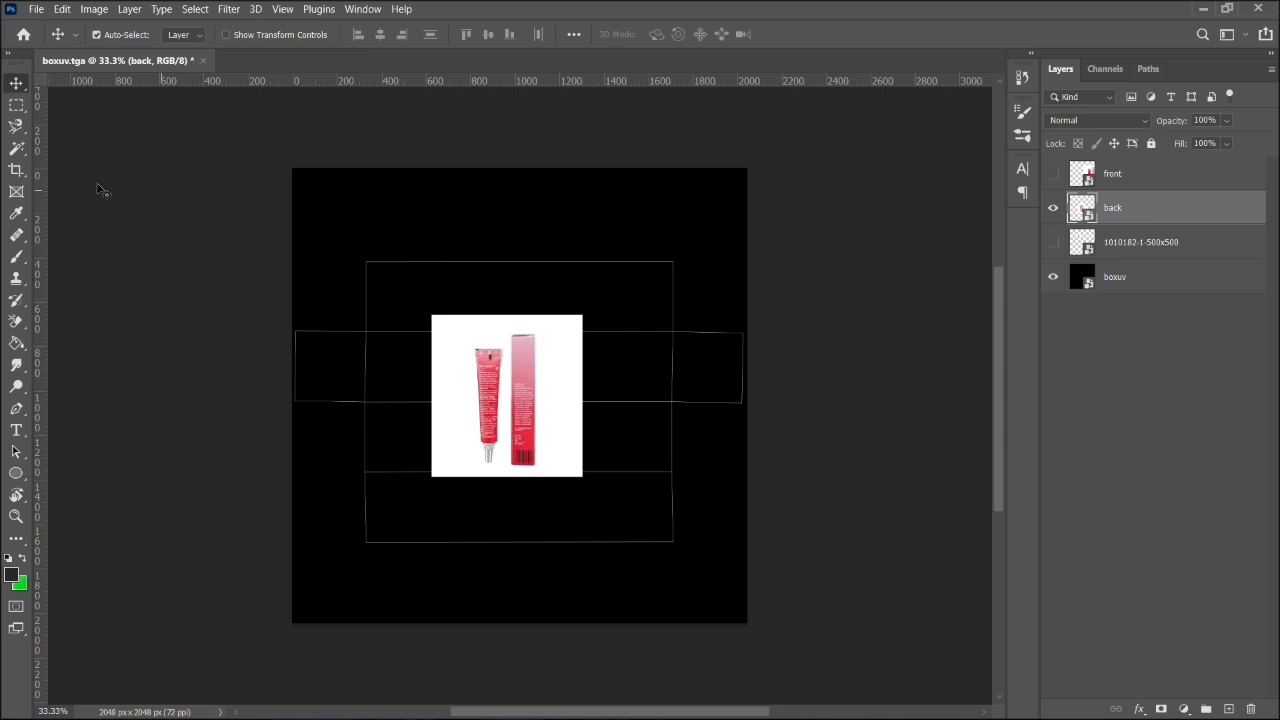
# - Build an additive rectangular marquee selection around the red box in the back image, leaving only the box itself unselected
pyautogui.click(16, 104)
pyautogui.moveTo(363, 210); pyautogui.dragTo(509, 565)
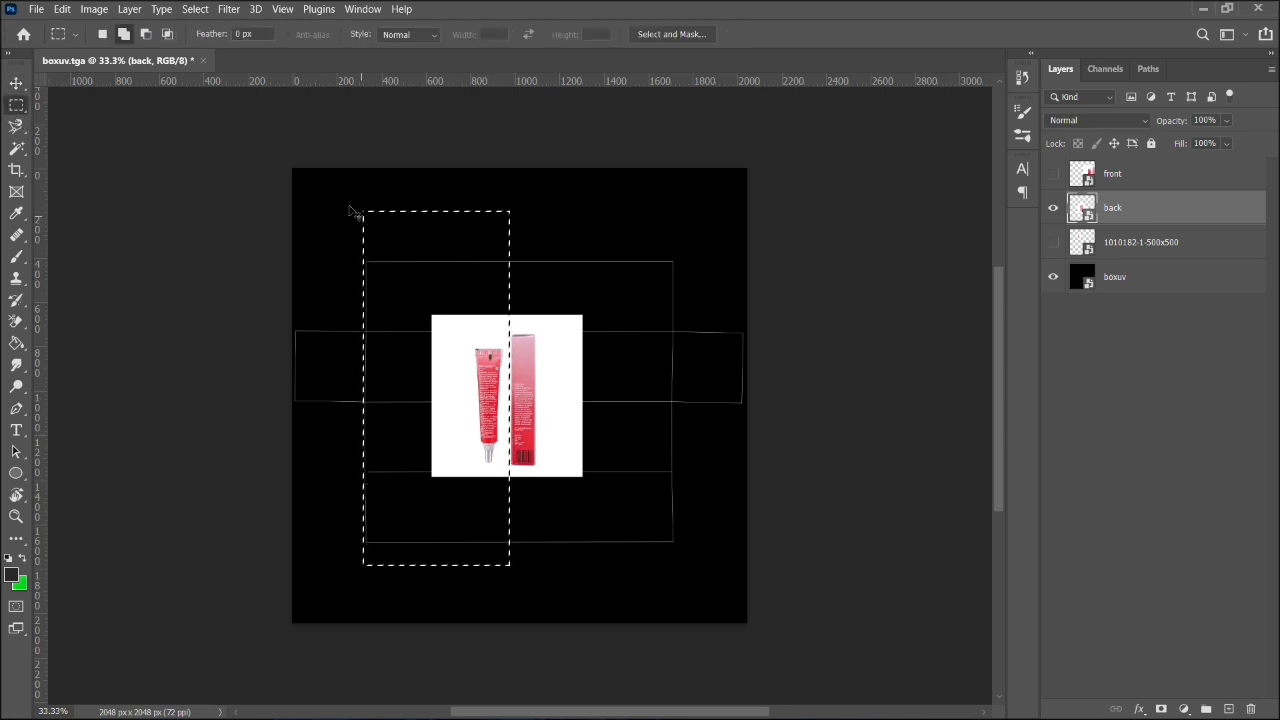
pyautogui.moveTo(350, 212); pyautogui.dragTo(634, 331)
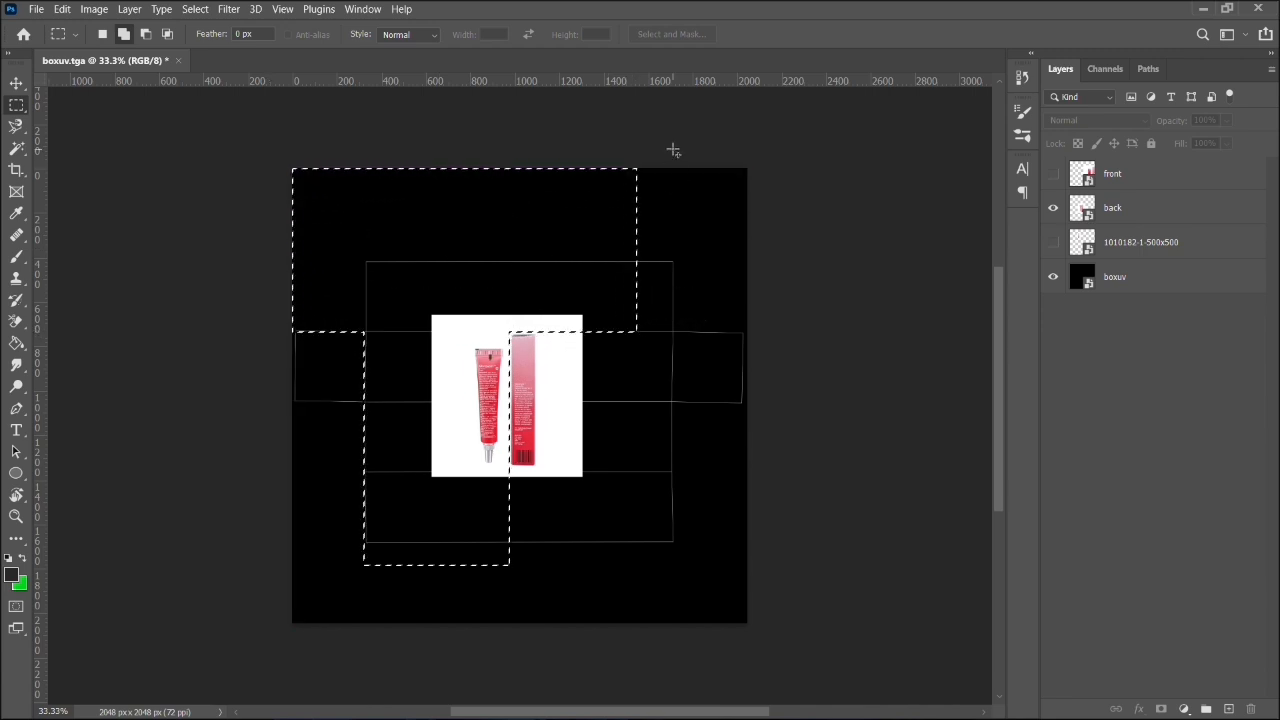
pyautogui.moveTo(673, 168); pyautogui.dragTo(539, 615)
pyautogui.moveTo(304, 478); pyautogui.dragTo(714, 581)
pyautogui.moveTo(327, 466); pyautogui.dragTo(685, 557)
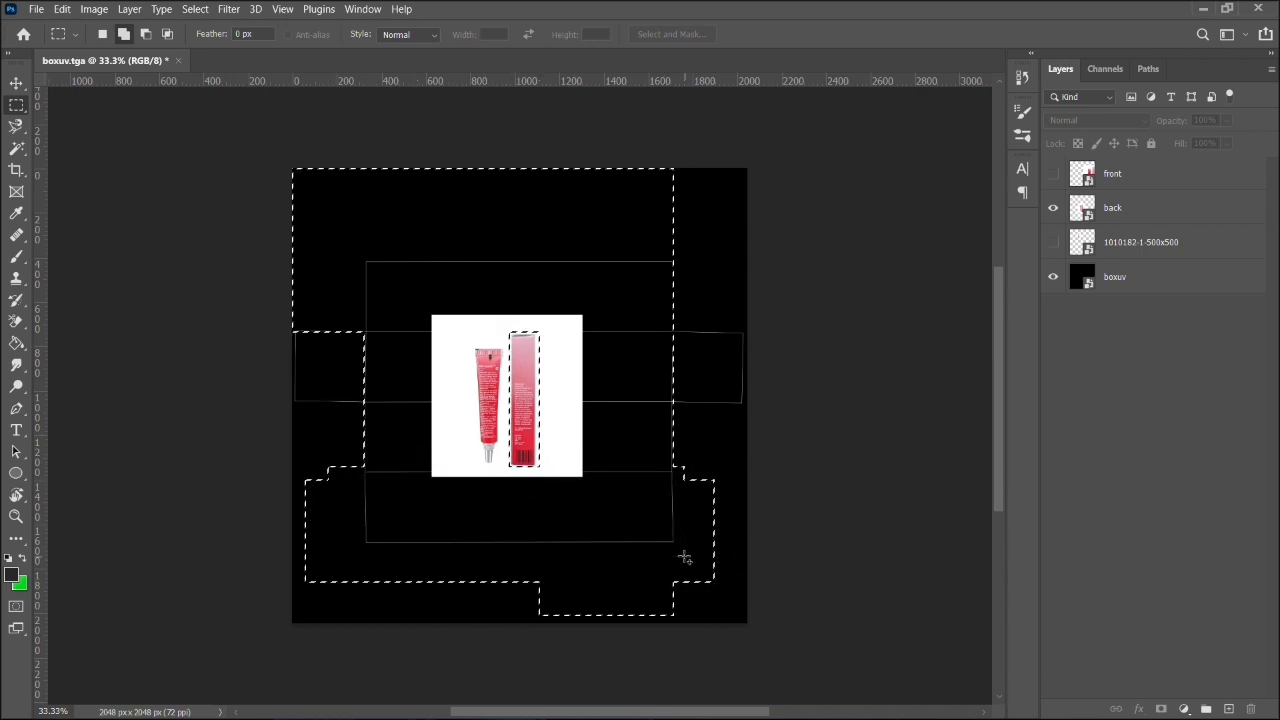
pyautogui.rightClick(1118, 177)
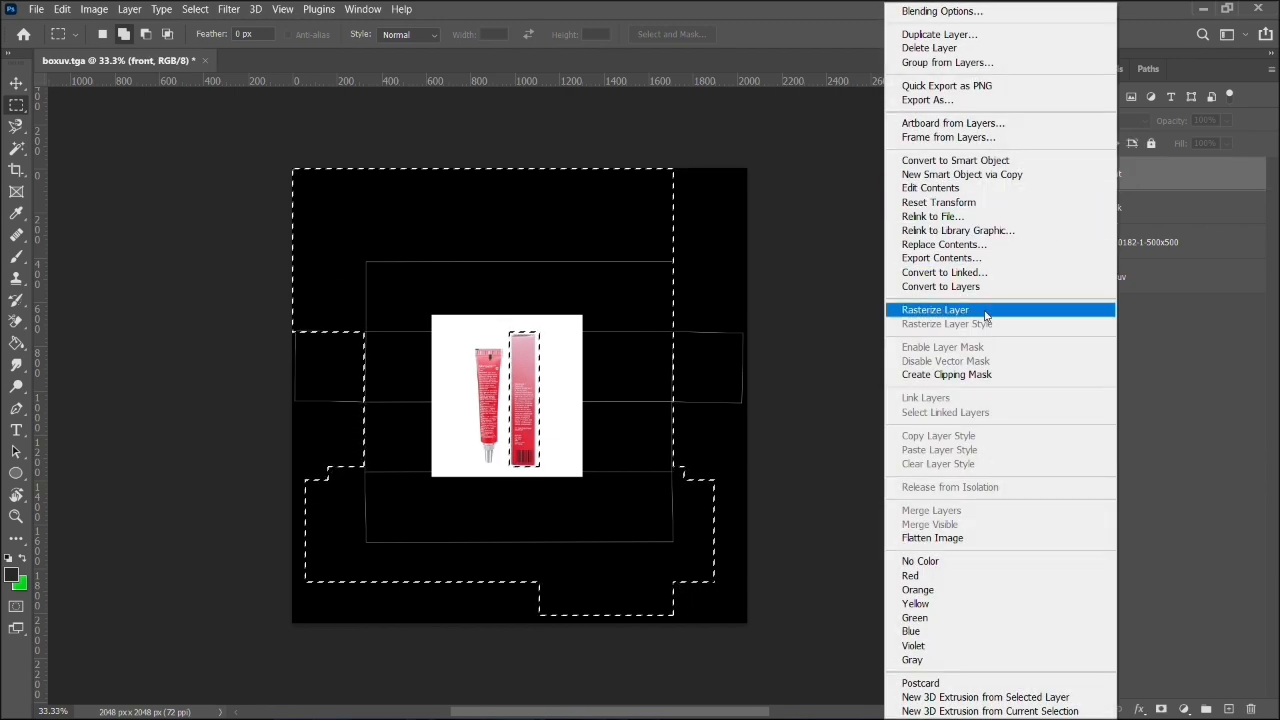
pyautogui.click(1034, 311)
pyautogui.rightClick(1112, 210)
pyautogui.click(1040, 311)
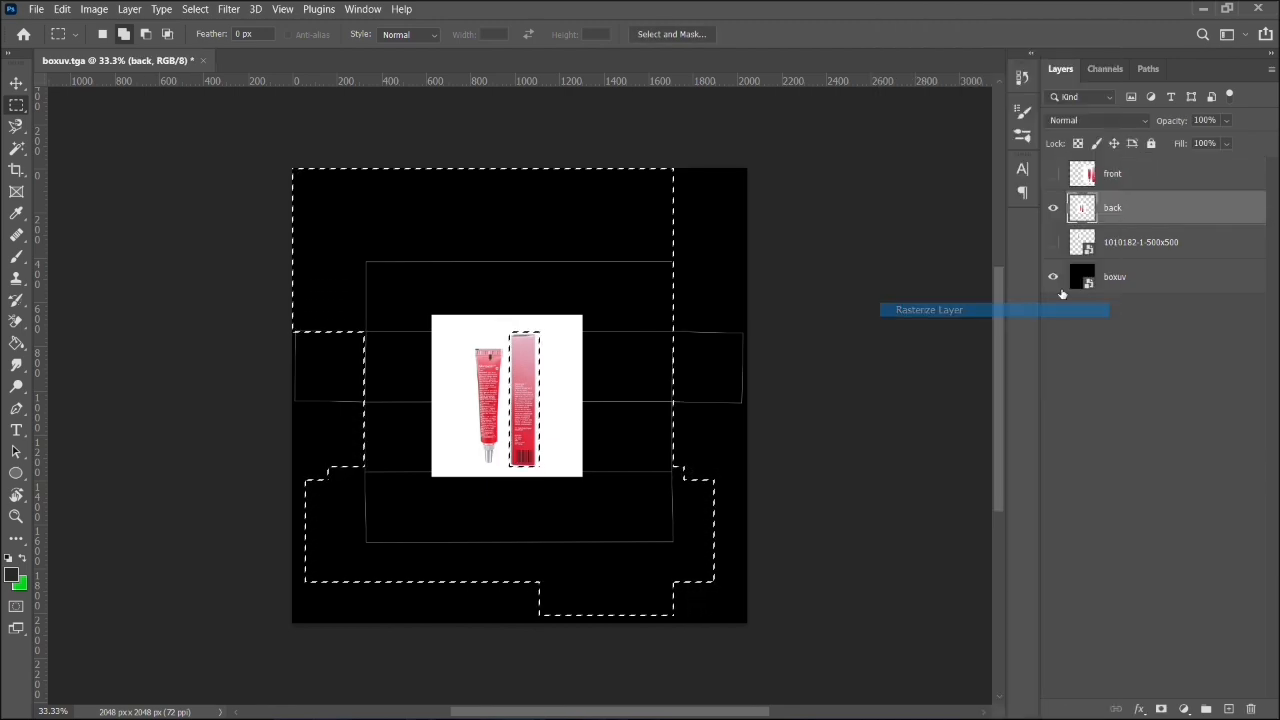
pyautogui.rightClick(1128, 241)
pyautogui.click(997, 307)
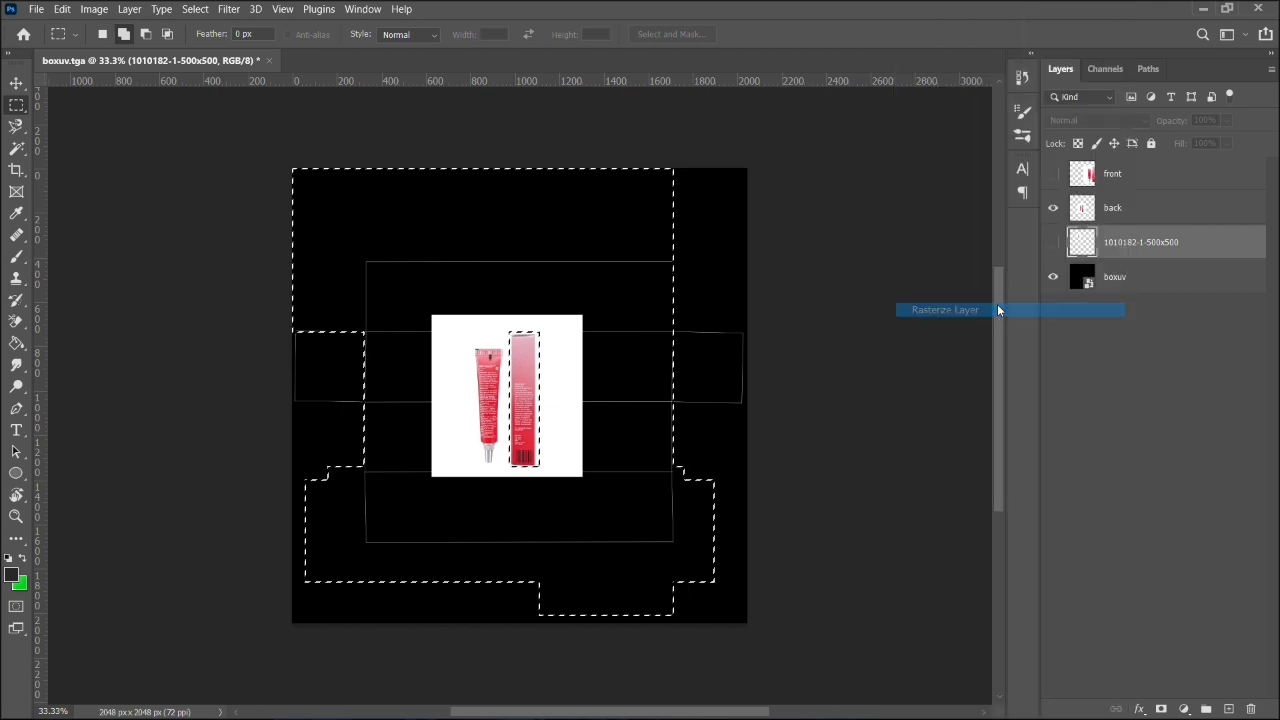
# - Delete the area around the box on the back layer and trim the leftover white margin with an inverted rectangular selection
pyautogui.click(1140, 209)
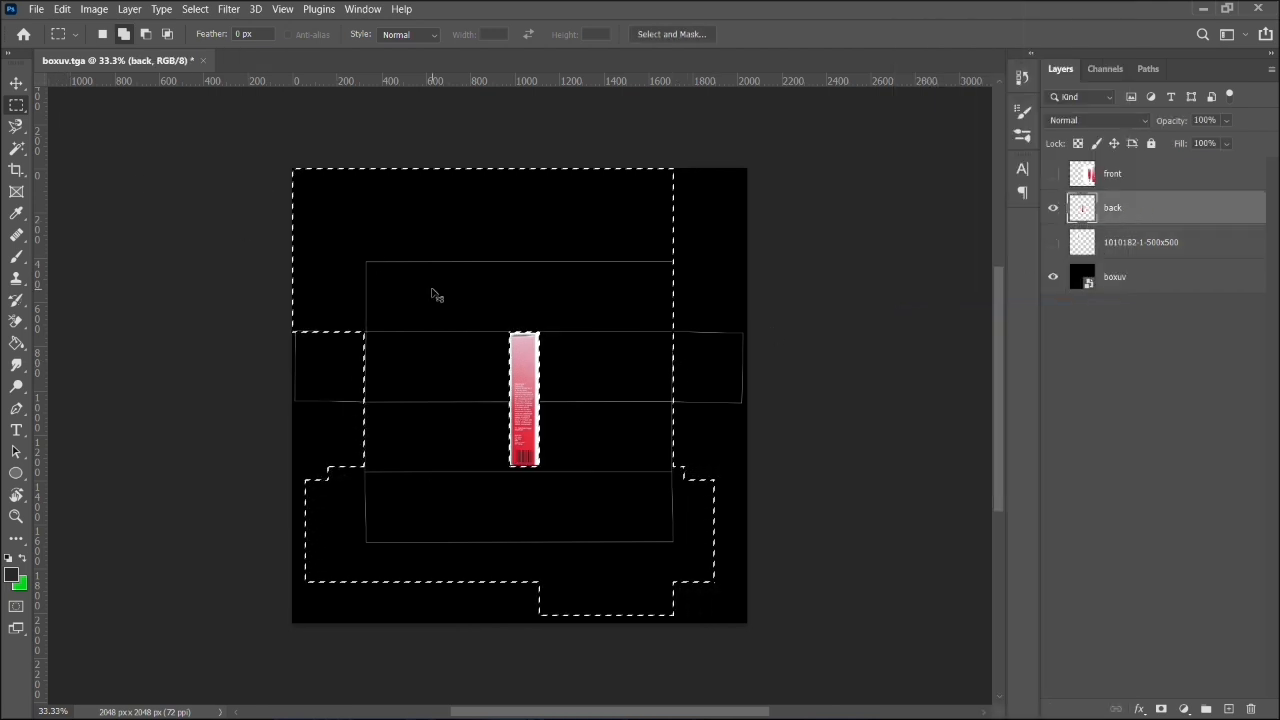
pyautogui.hotkey('ctrl', 'd')
pyautogui.hscroll(-1, 640, 457)
pyautogui.scroll(6, 638, 451)
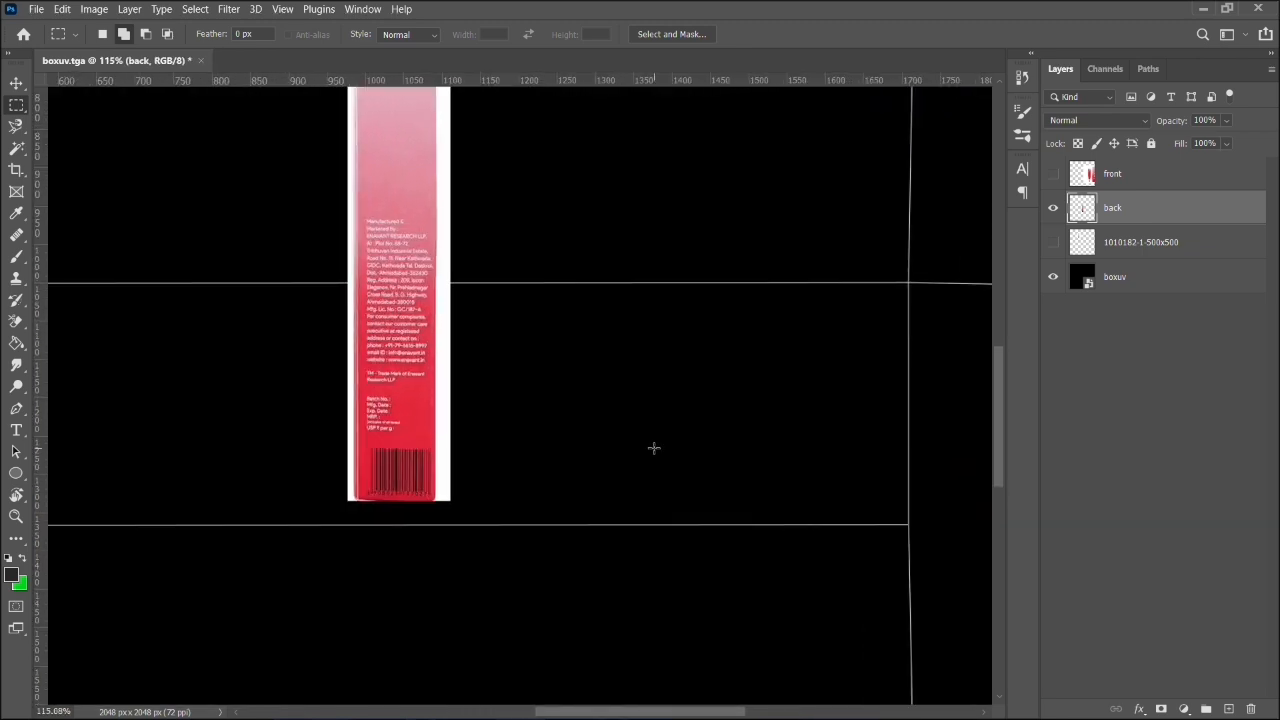
pyautogui.scroll(3, 654, 448)
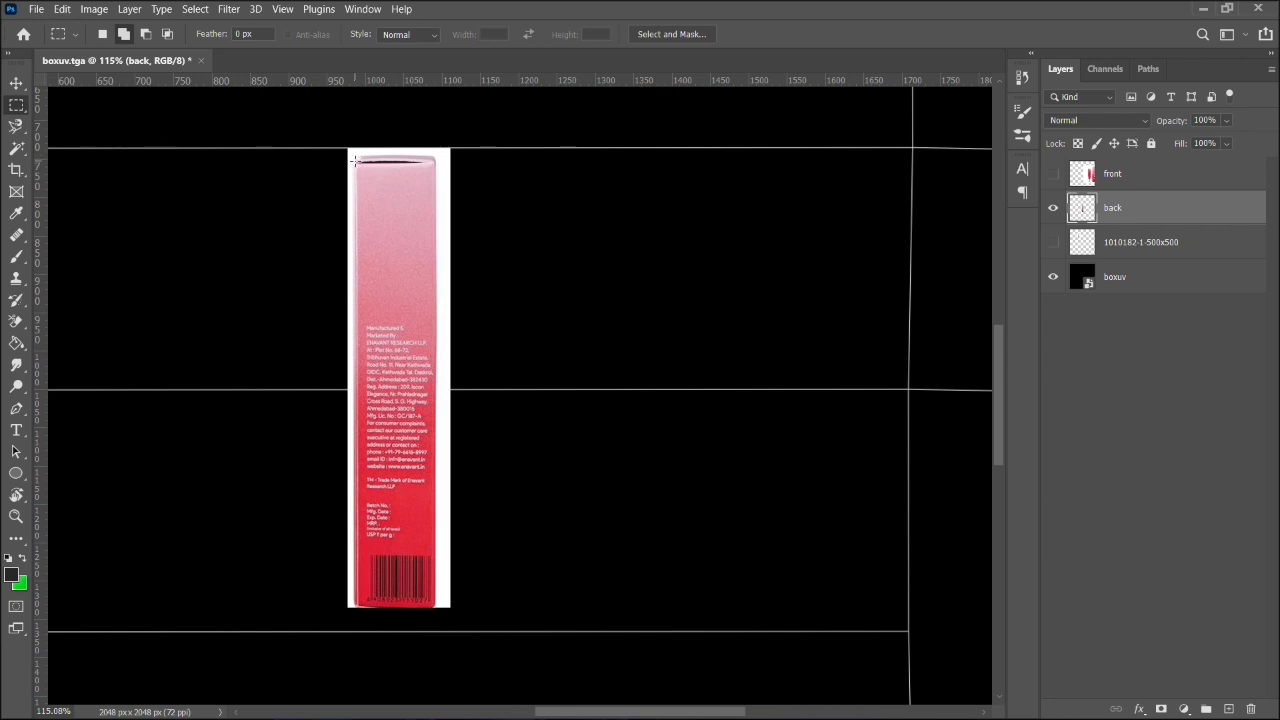
pyautogui.moveTo(355, 162); pyautogui.dragTo(434, 607)
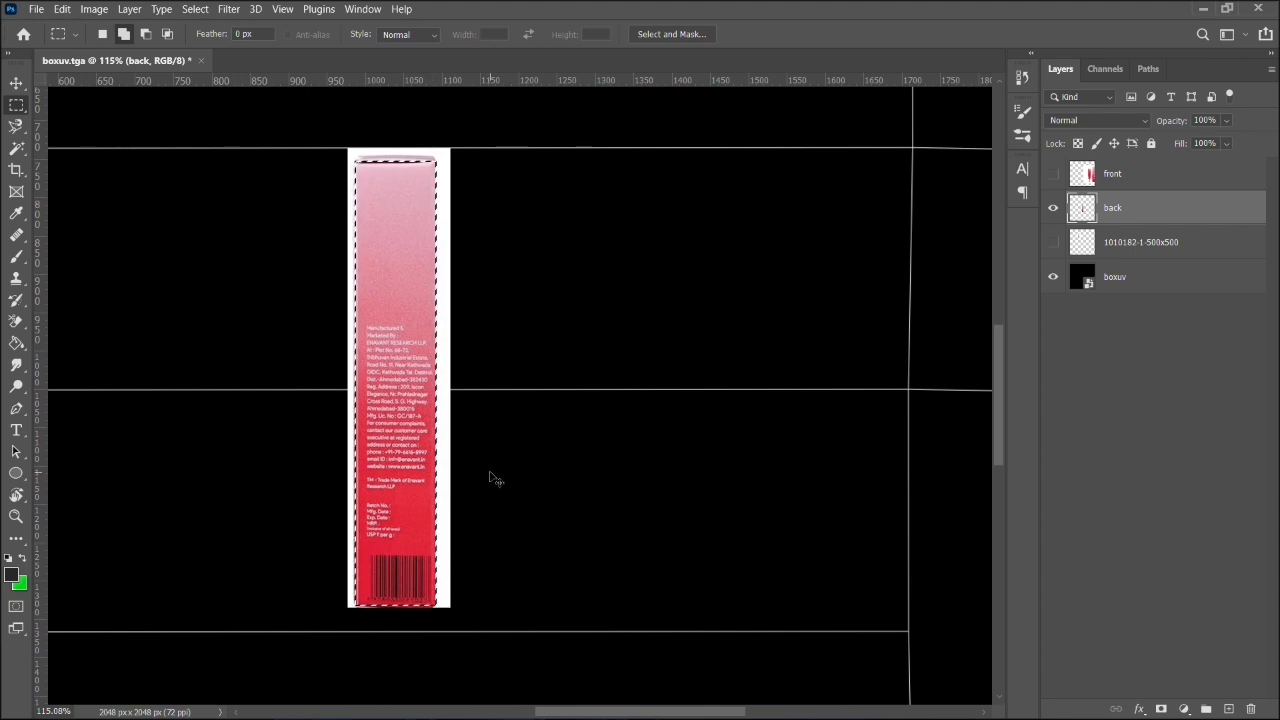
pyautogui.hotkey('ctrl', 'shift', 'i')
pyautogui.press('Delete')
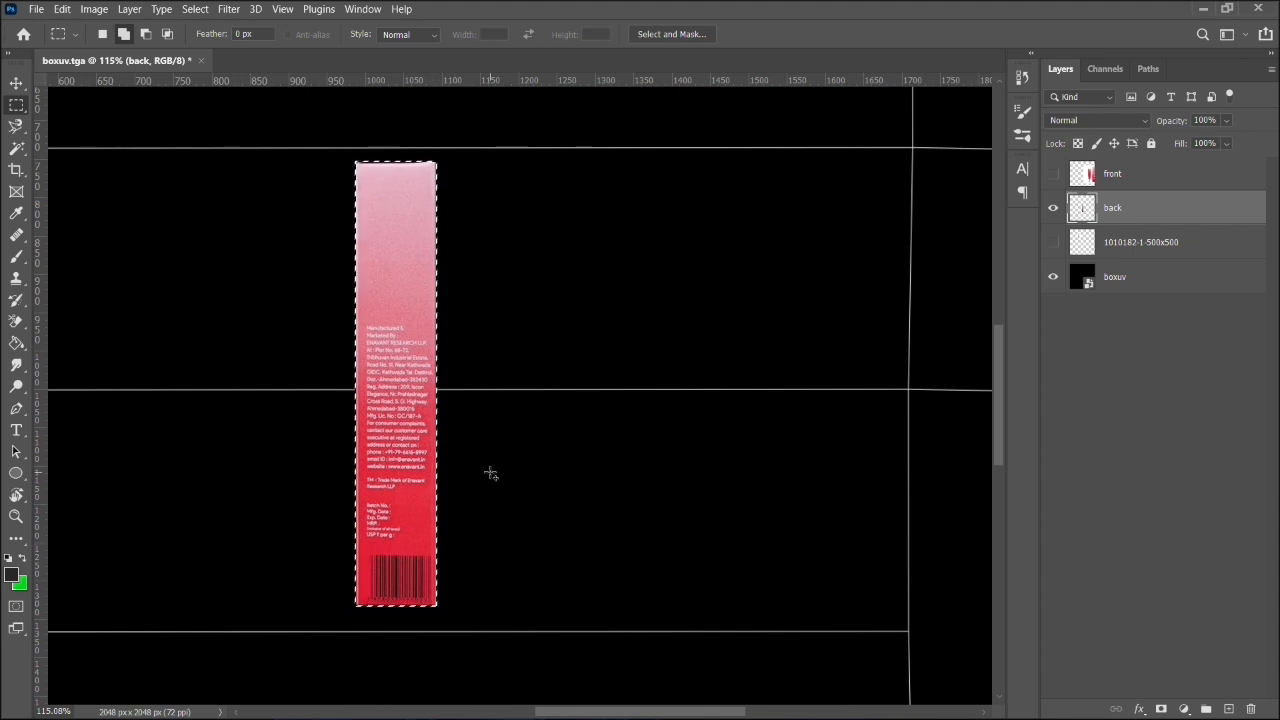
pyautogui.click(22, 87)
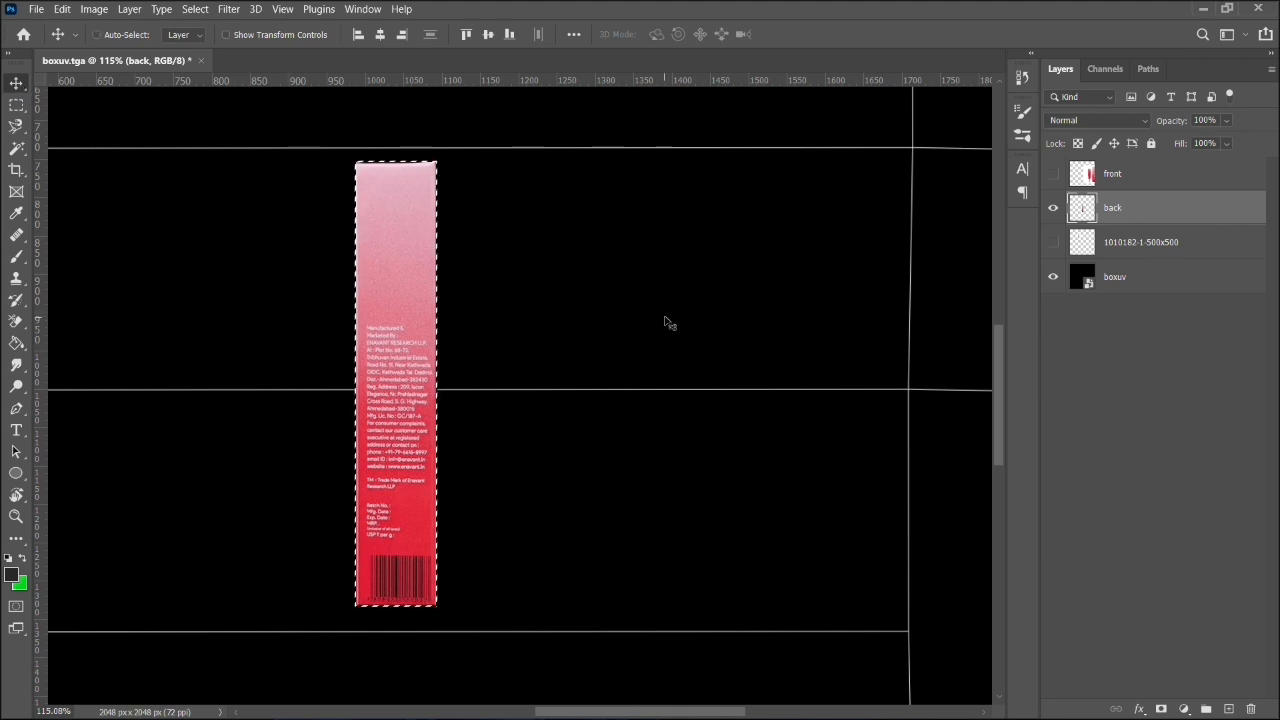
pyautogui.hotkey('ctrl', 'd')
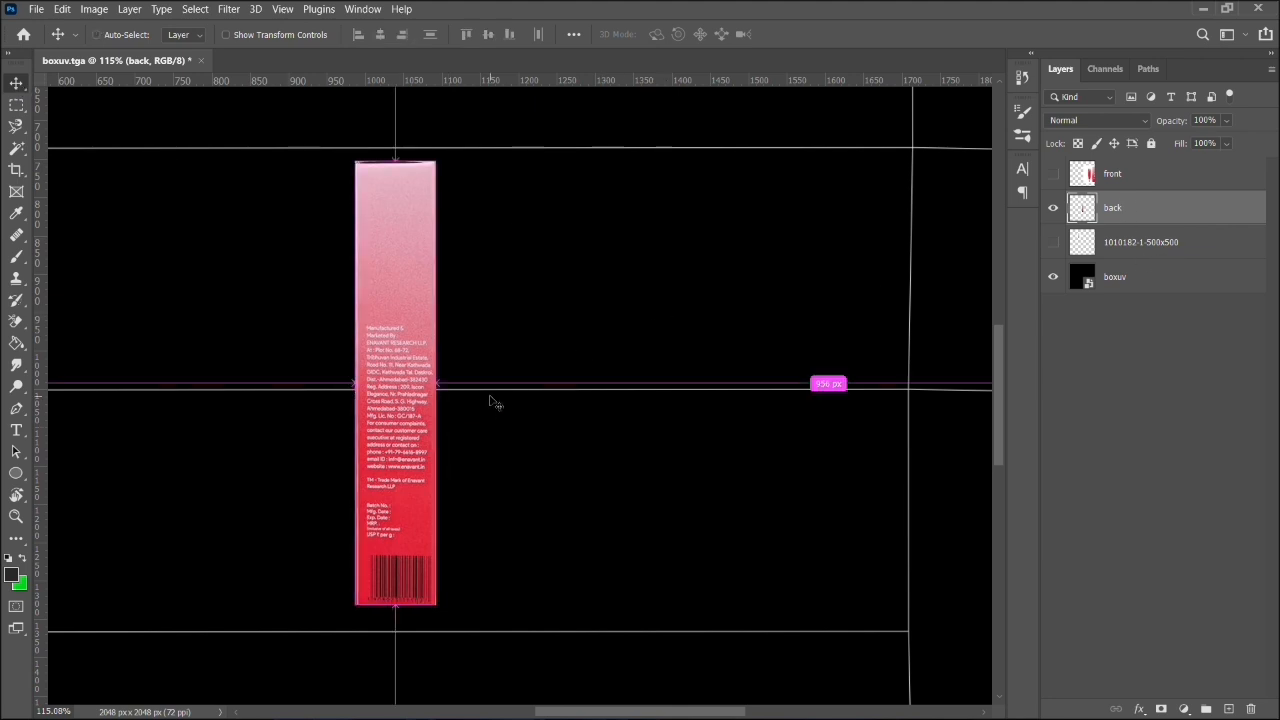
# - Switch to Maya and select the box's long side face to check which UV panel it occupies
pyautogui.scroll(-2, 490, 401)
pyautogui.scroll(-3, 491, 399)
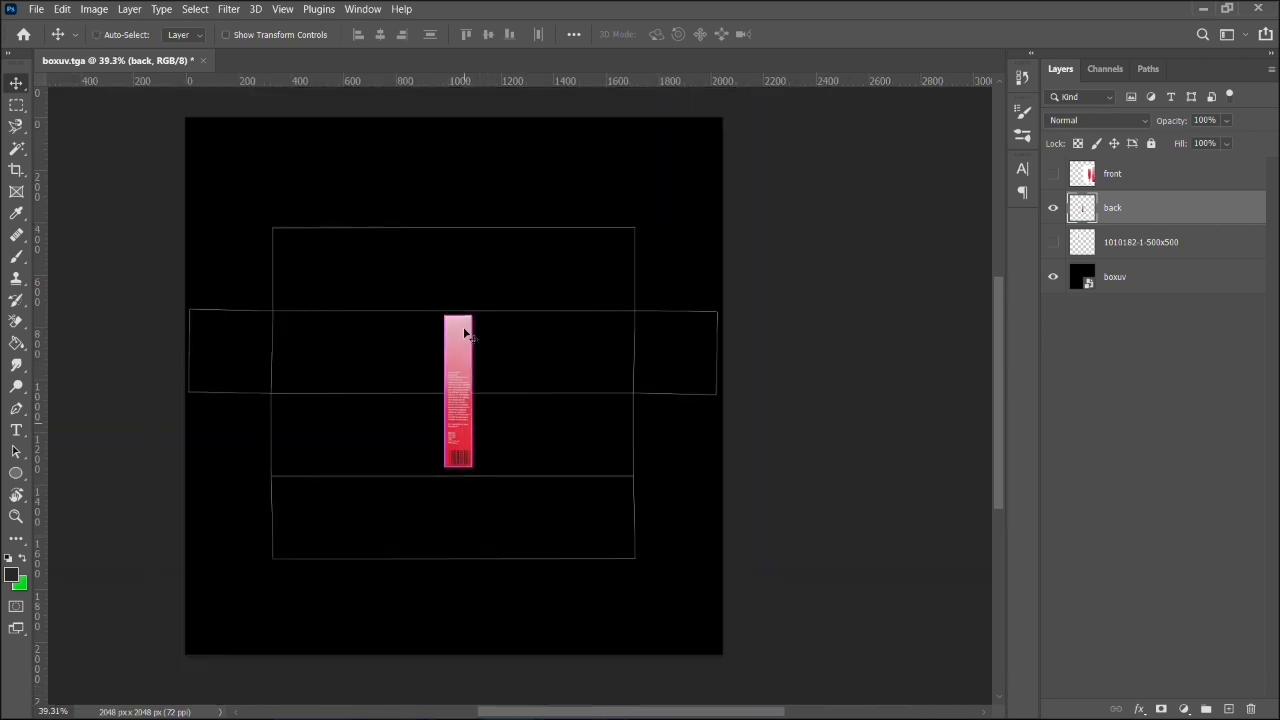
pyautogui.hscroll(-2, 464, 333)
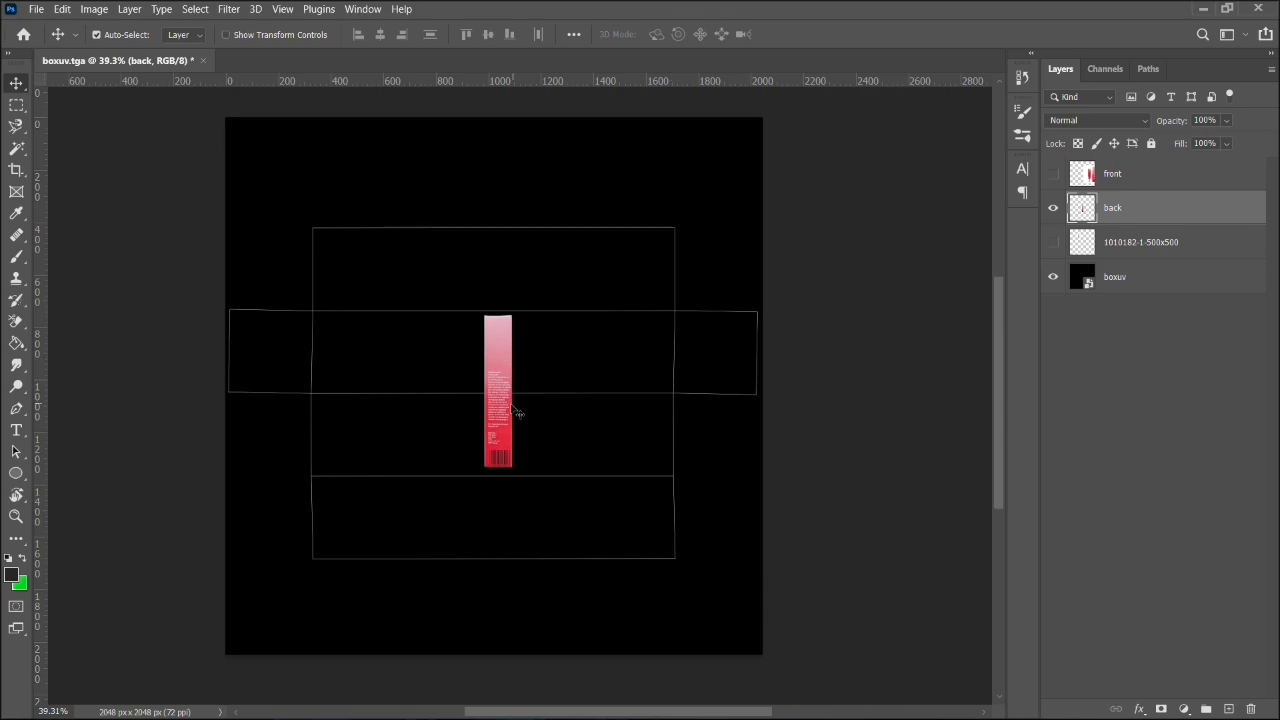
pyautogui.click(1203, 9)
pyautogui.moveTo(806, 713)
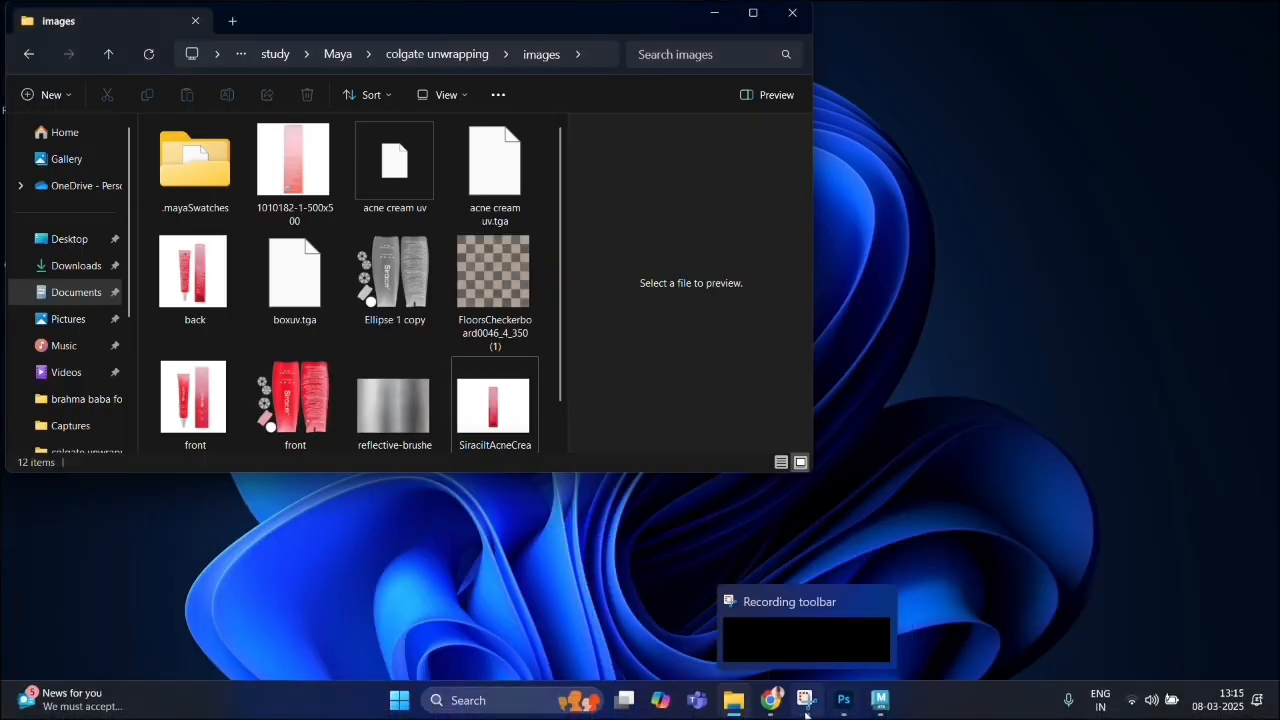
pyautogui.click(880, 702)
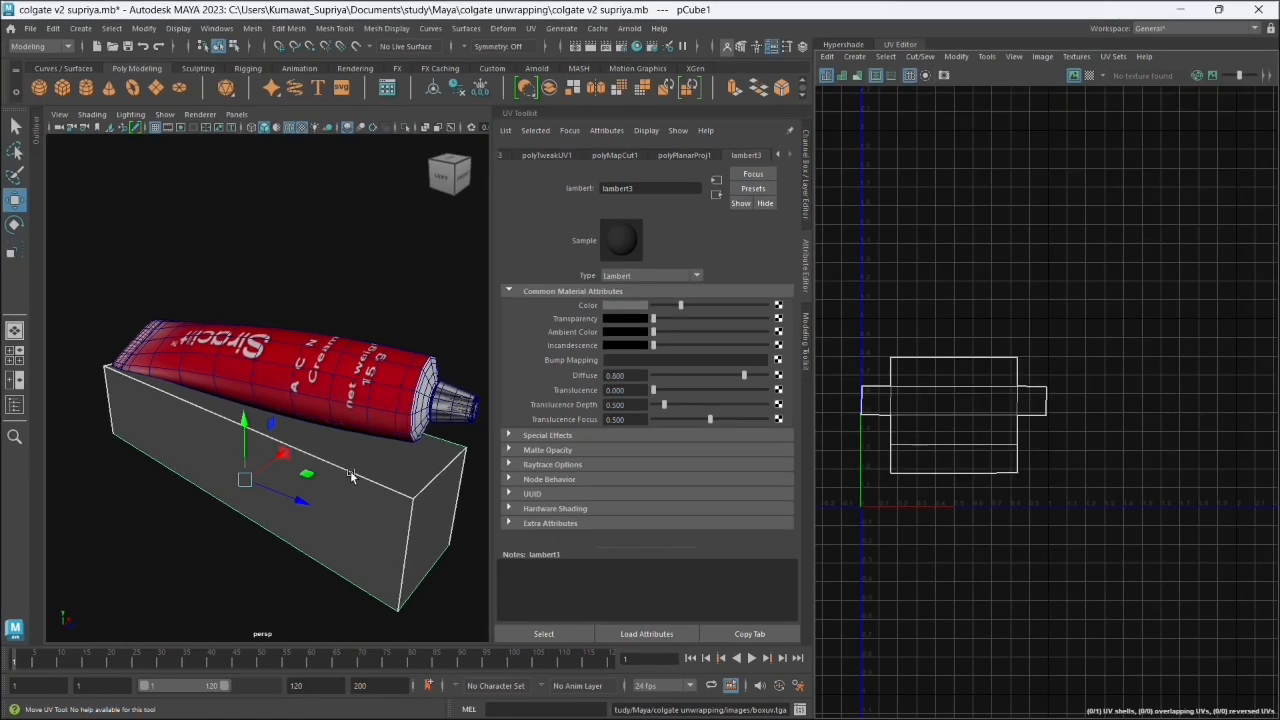
pyautogui.moveTo(405, 516); pyautogui.dragTo(285, 507)
pyautogui.rightClick(381, 340)
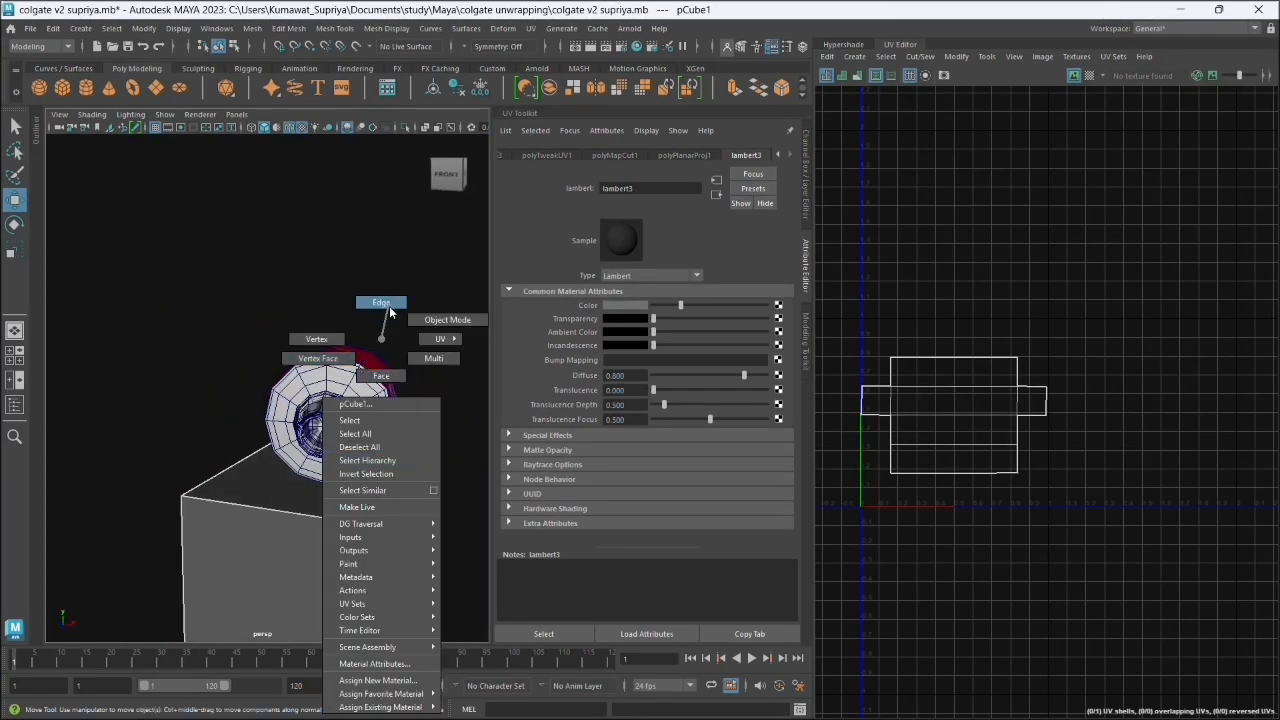
pyautogui.click(420, 376)
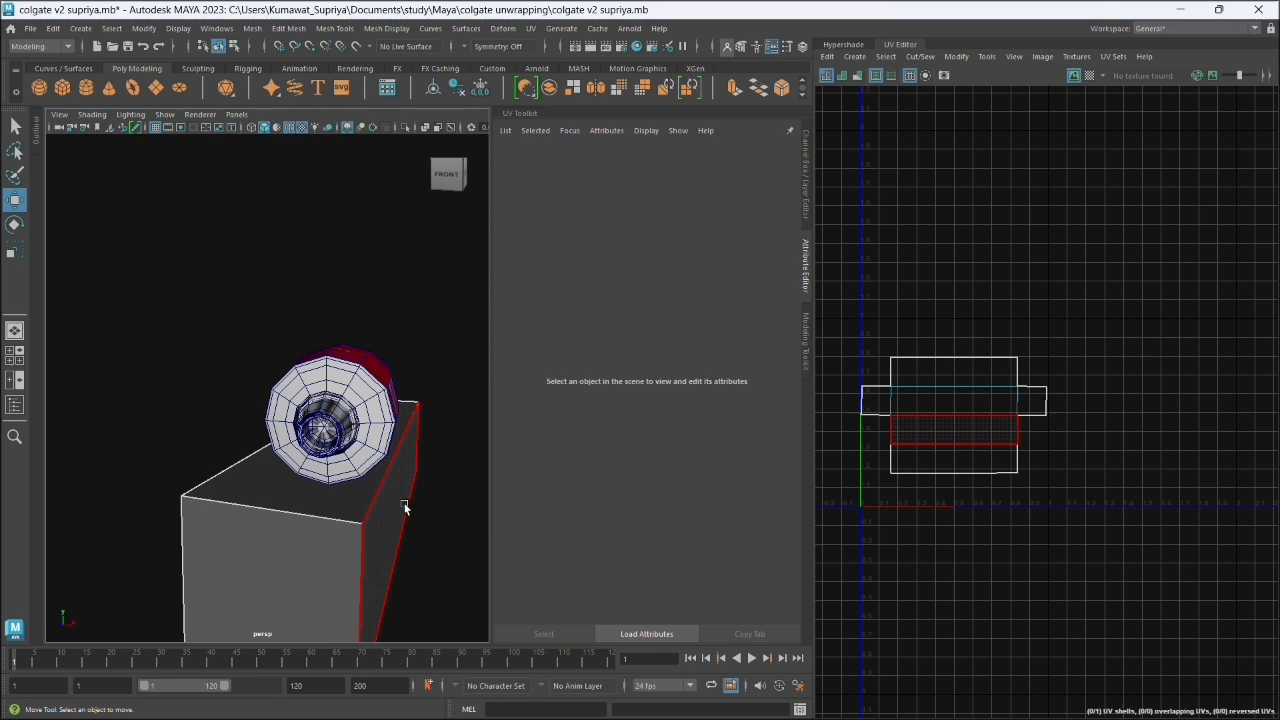
pyautogui.click(1181, 9)
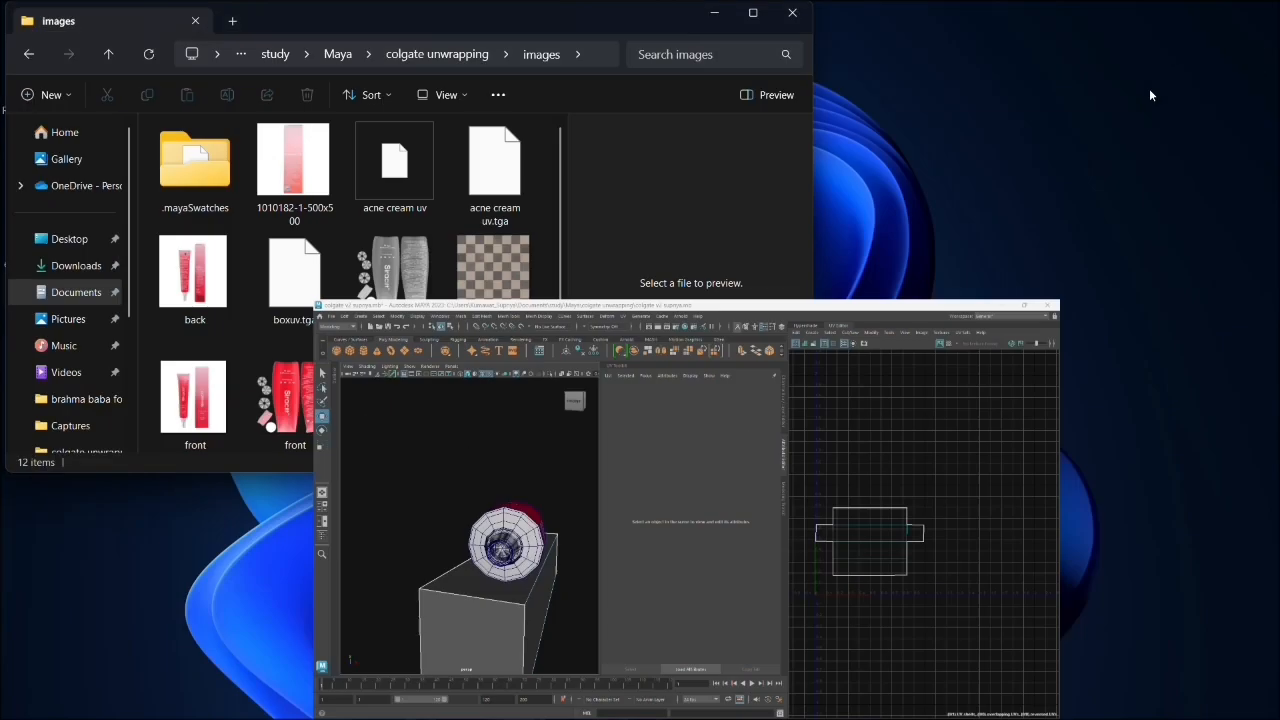
# - In Photoshop, rotate the back artwork 90° counterclockwise and scale it to about 239.70% across the width of the UV layout's third panel
pyautogui.click(843, 700)
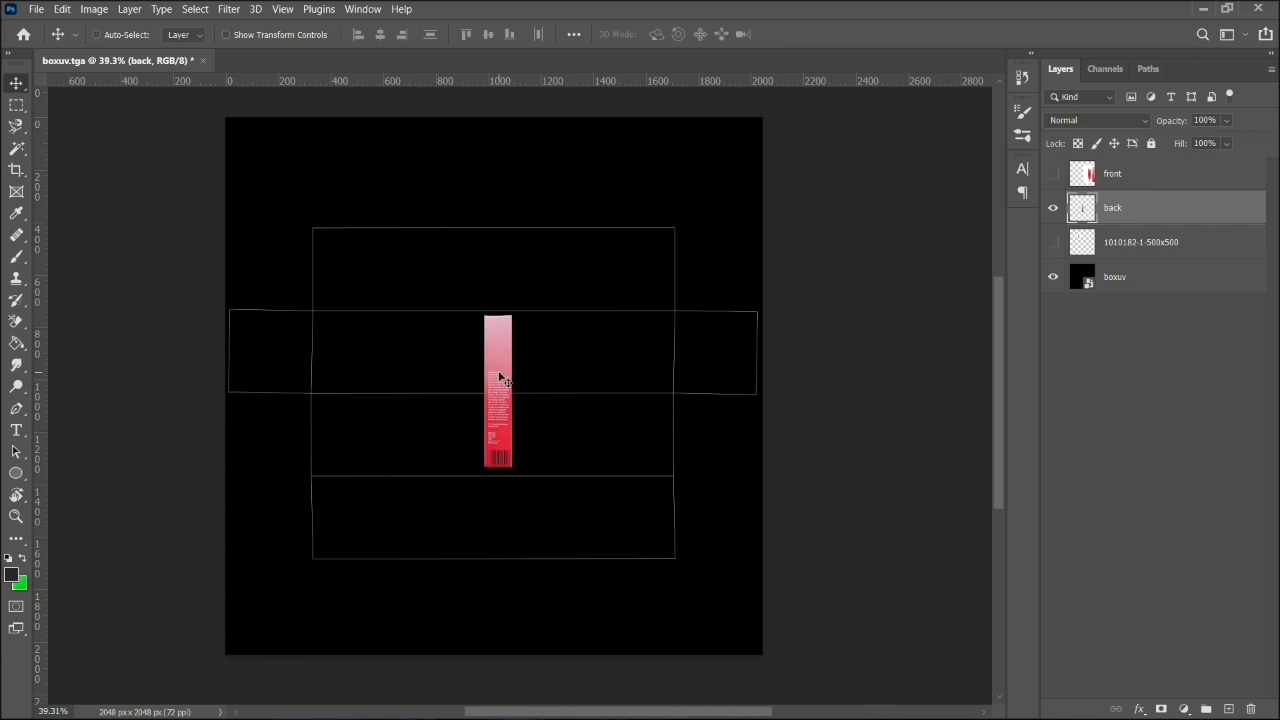
pyautogui.hotkey('ctrl', 't')
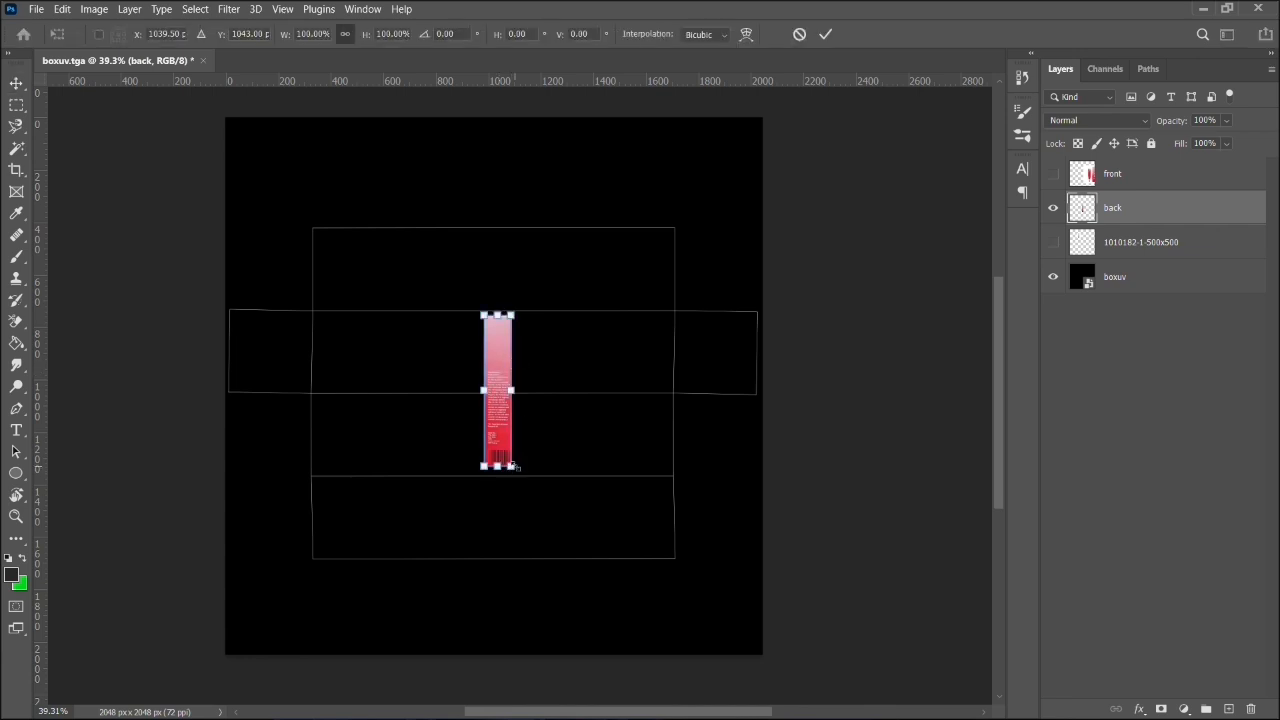
pyautogui.moveTo(527, 466); pyautogui.dragTo(695, 316)
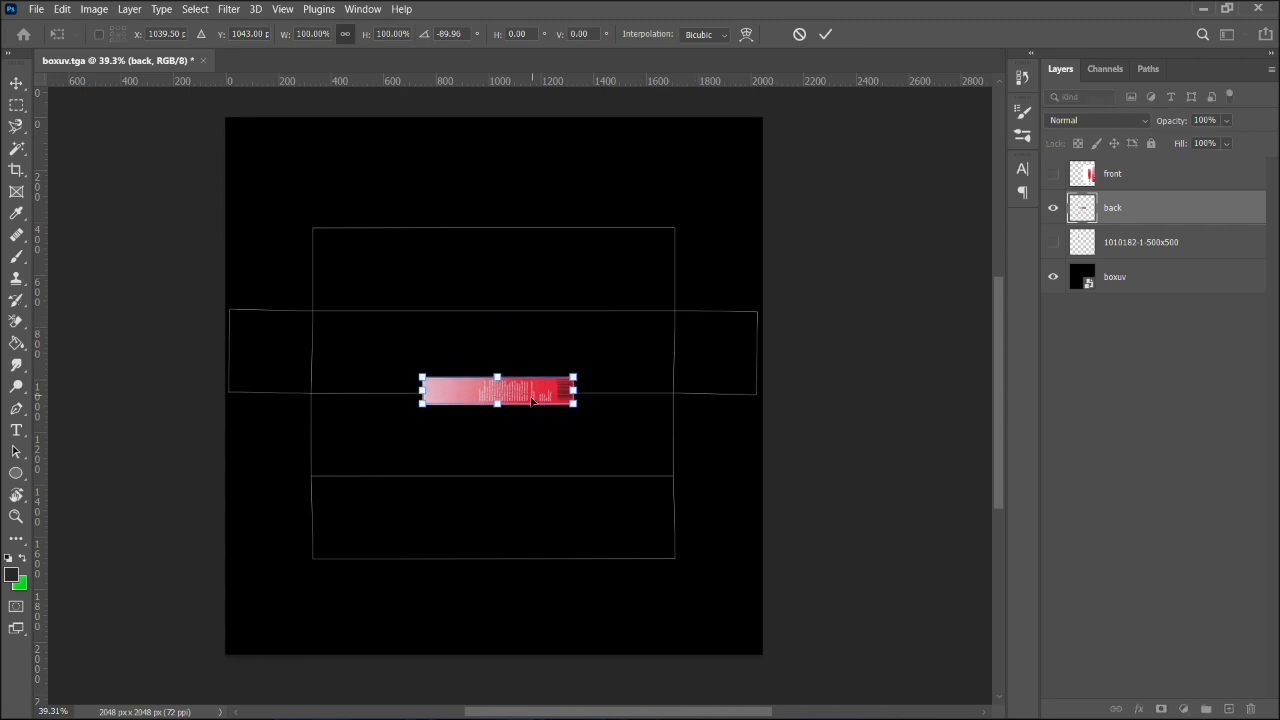
pyautogui.moveTo(532, 398); pyautogui.dragTo(678, 421)
pyautogui.moveTo(498, 410); pyautogui.dragTo(500, 402)
pyautogui.hotkey('ctrl', 'z')
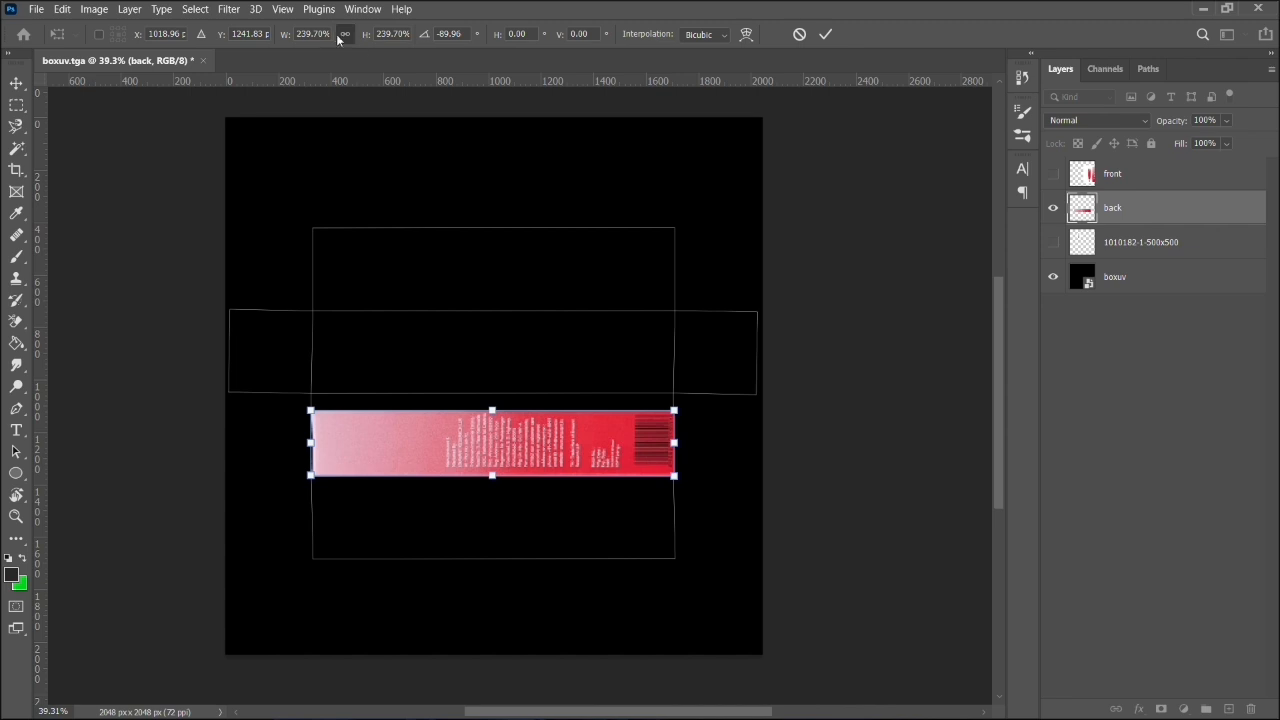
# - Stretch the back artwork to 302.89% width to fill the third panel's height, apply the transform and nudge it slightly left
pyautogui.moveTo(499, 409); pyautogui.dragTo(505, 393)
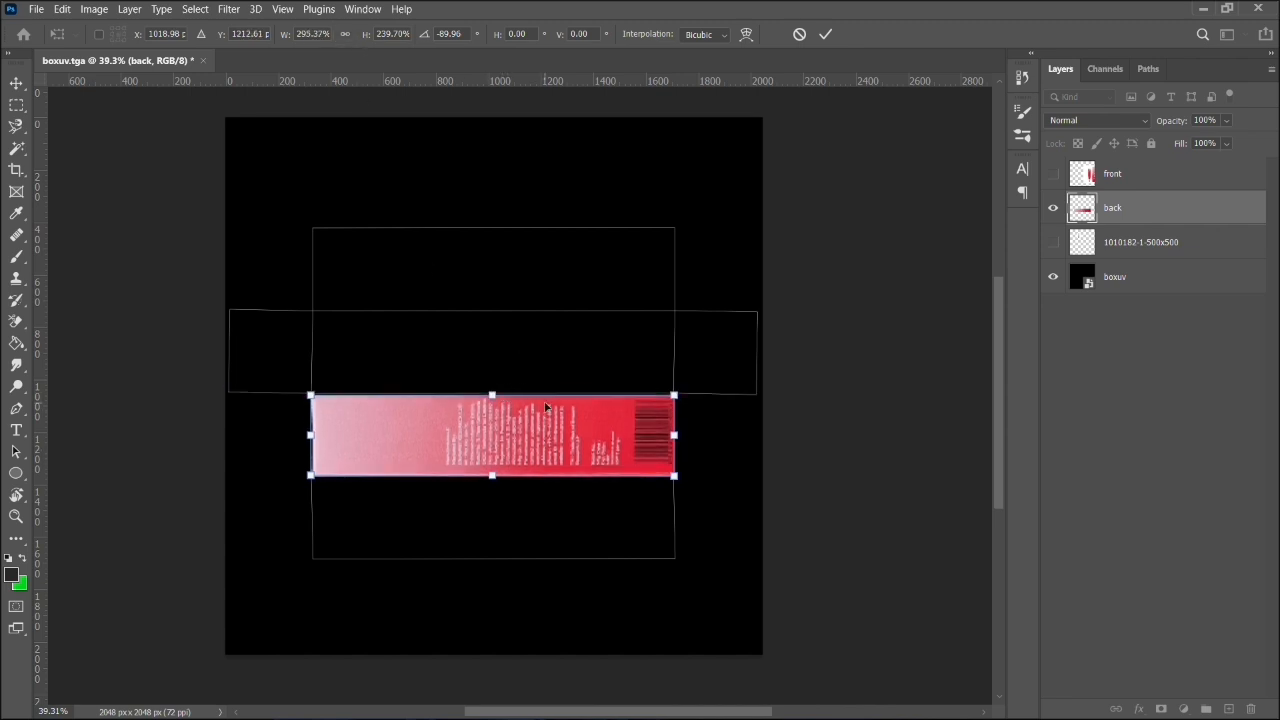
pyautogui.scroll(3, 546, 405)
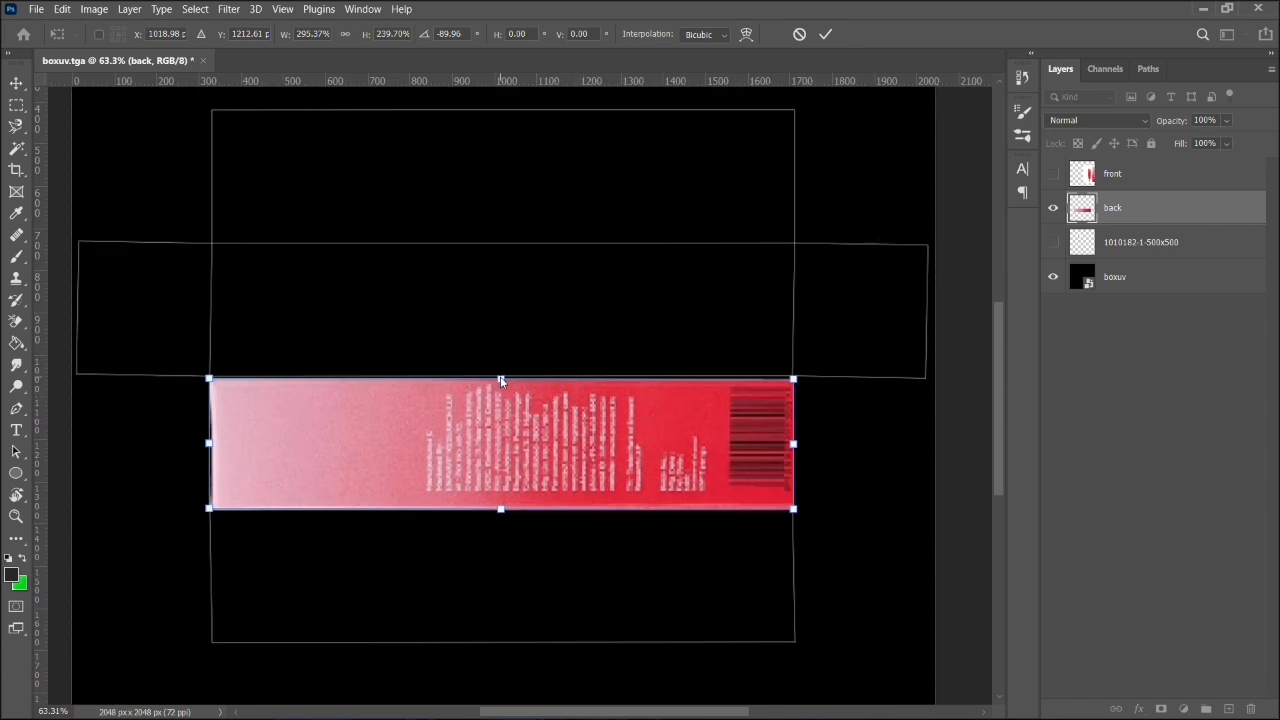
pyautogui.moveTo(501, 378); pyautogui.dragTo(501, 375)
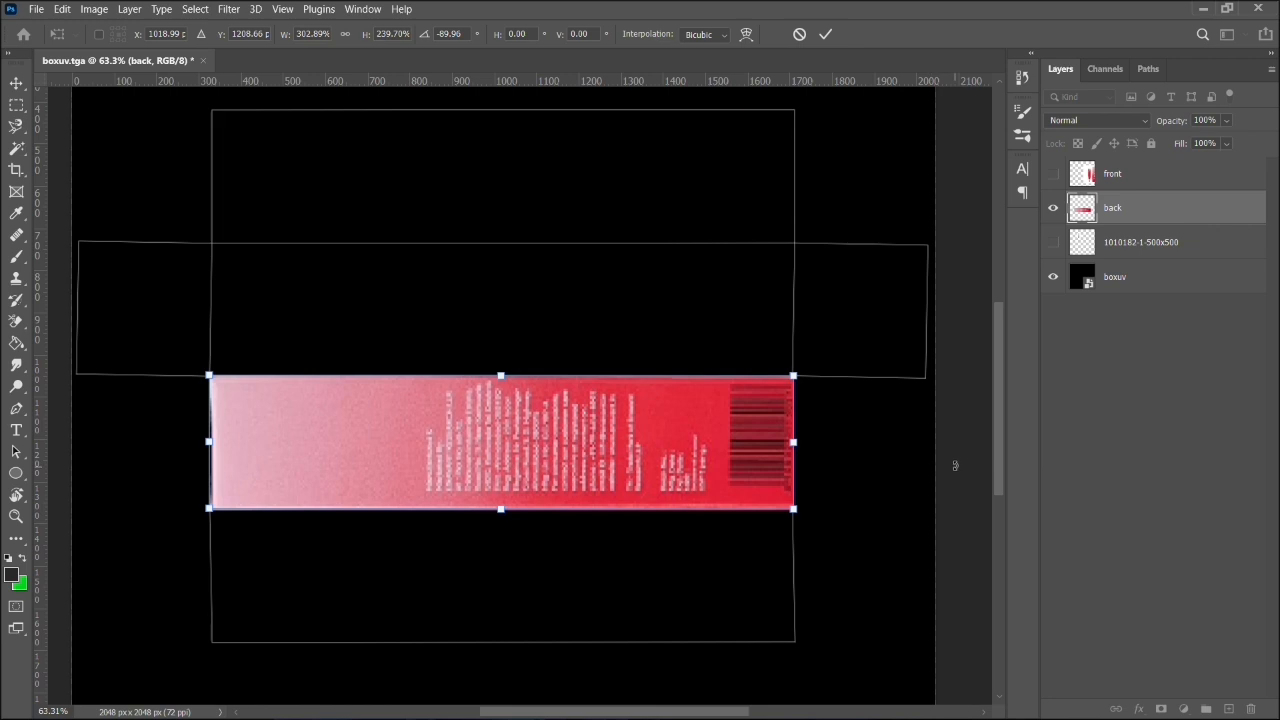
pyautogui.press('Return')
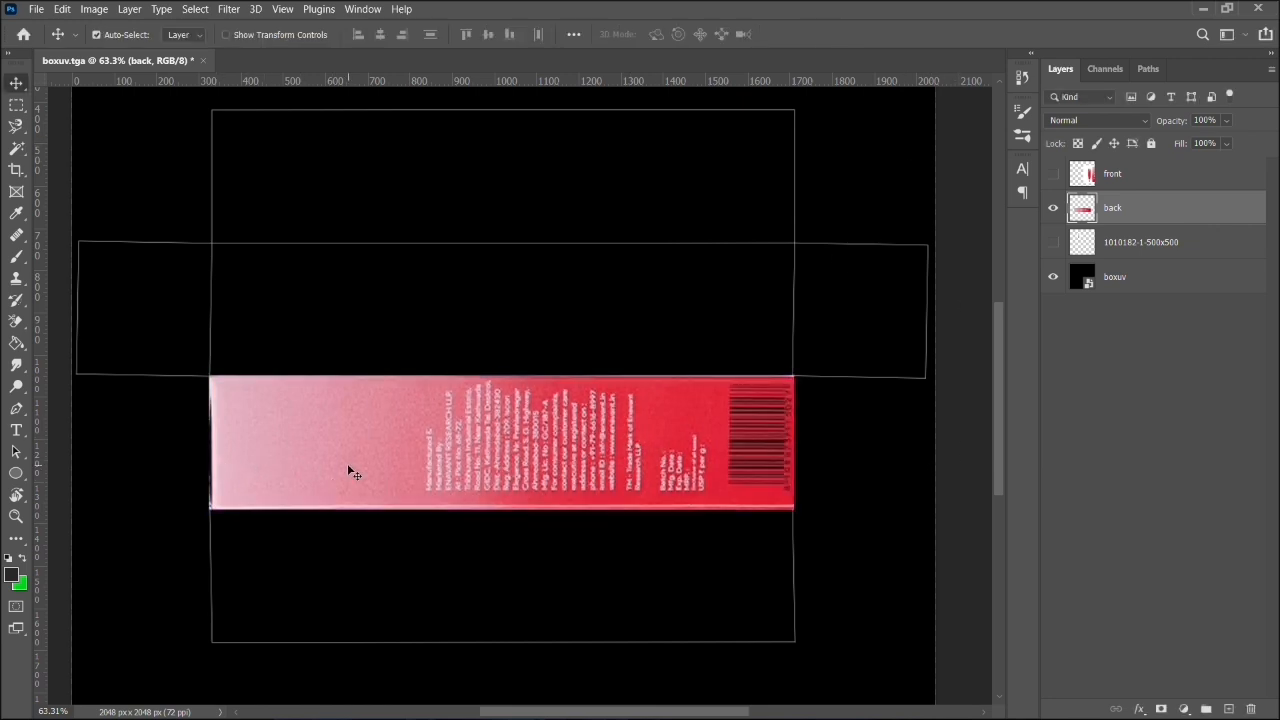
pyautogui.press('Left')
pyautogui.press('Left')
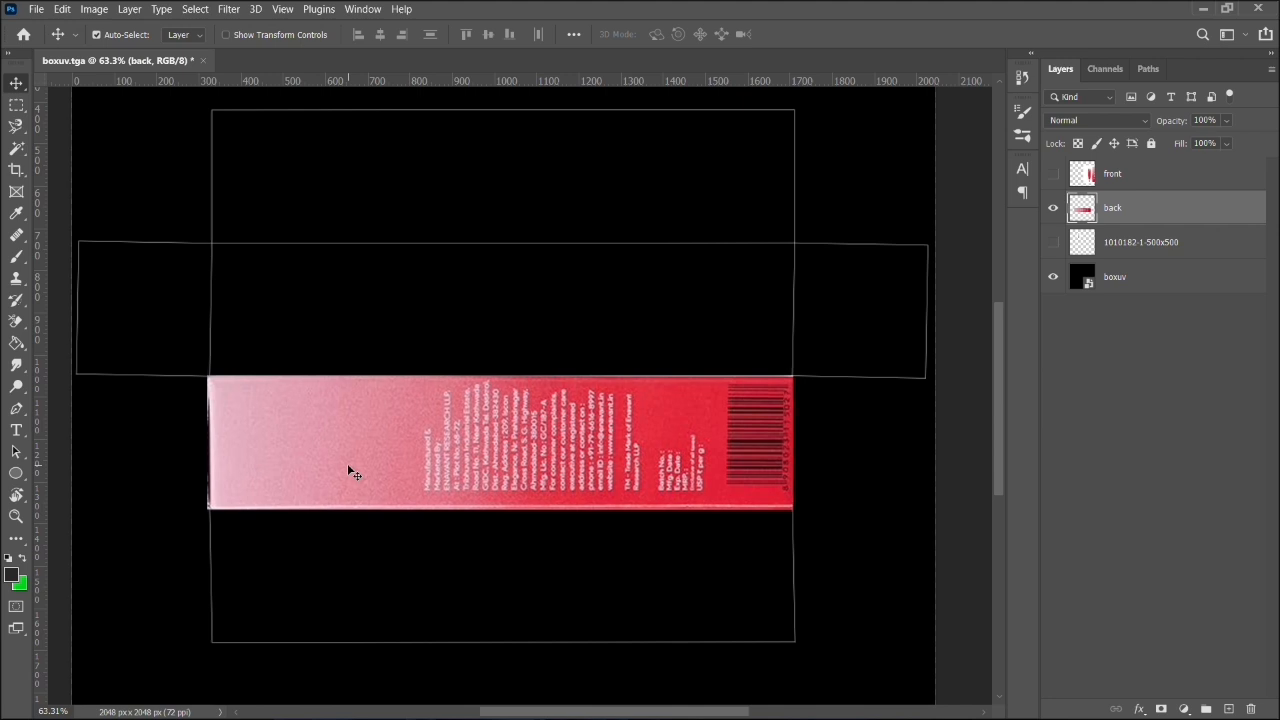
# - Toggle the back layer's visibility to compare it with the UV lines, and show and select the front layer
pyautogui.click(870, 530)
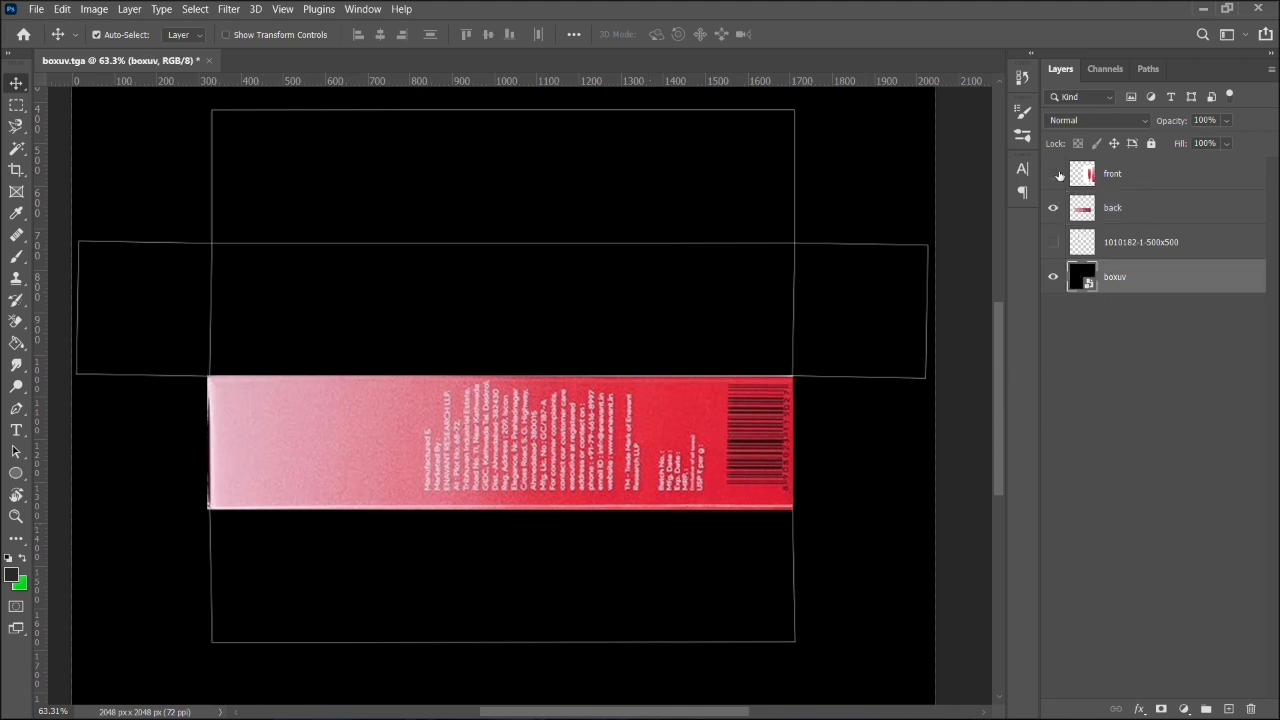
pyautogui.click(1053, 207)
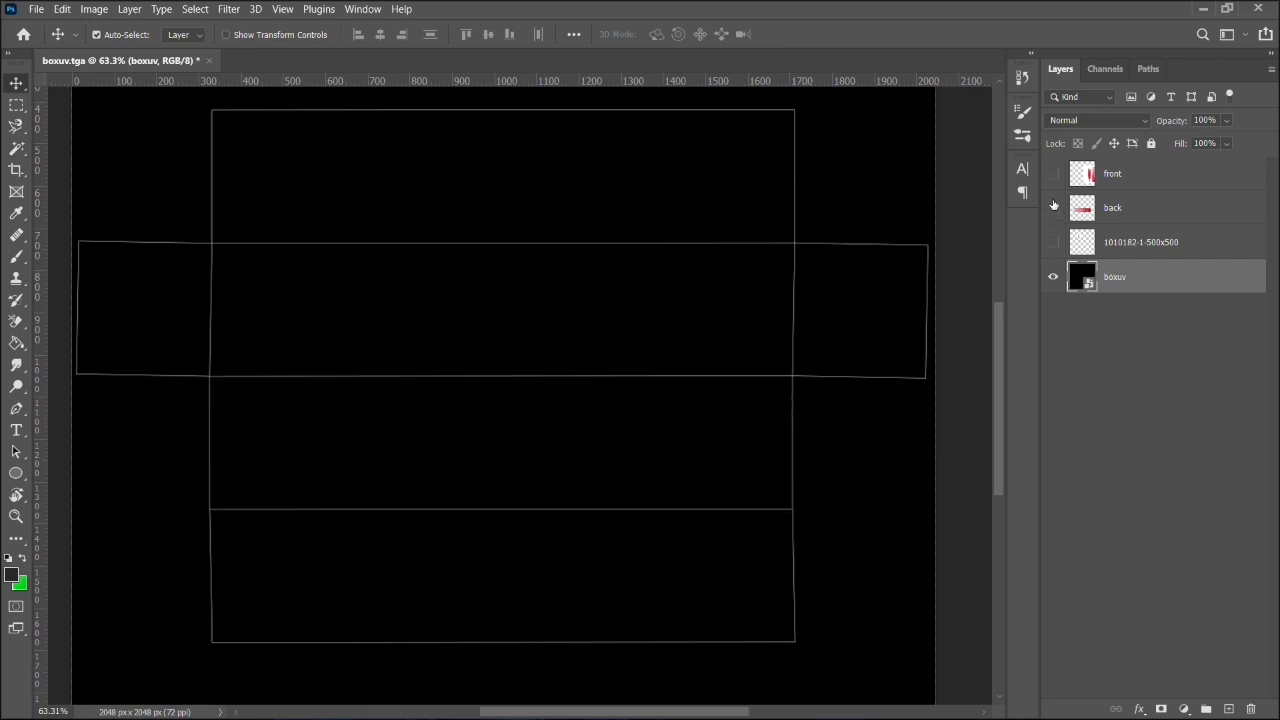
pyautogui.click(1053, 208)
pyautogui.click(1053, 174)
pyautogui.click(1107, 175)
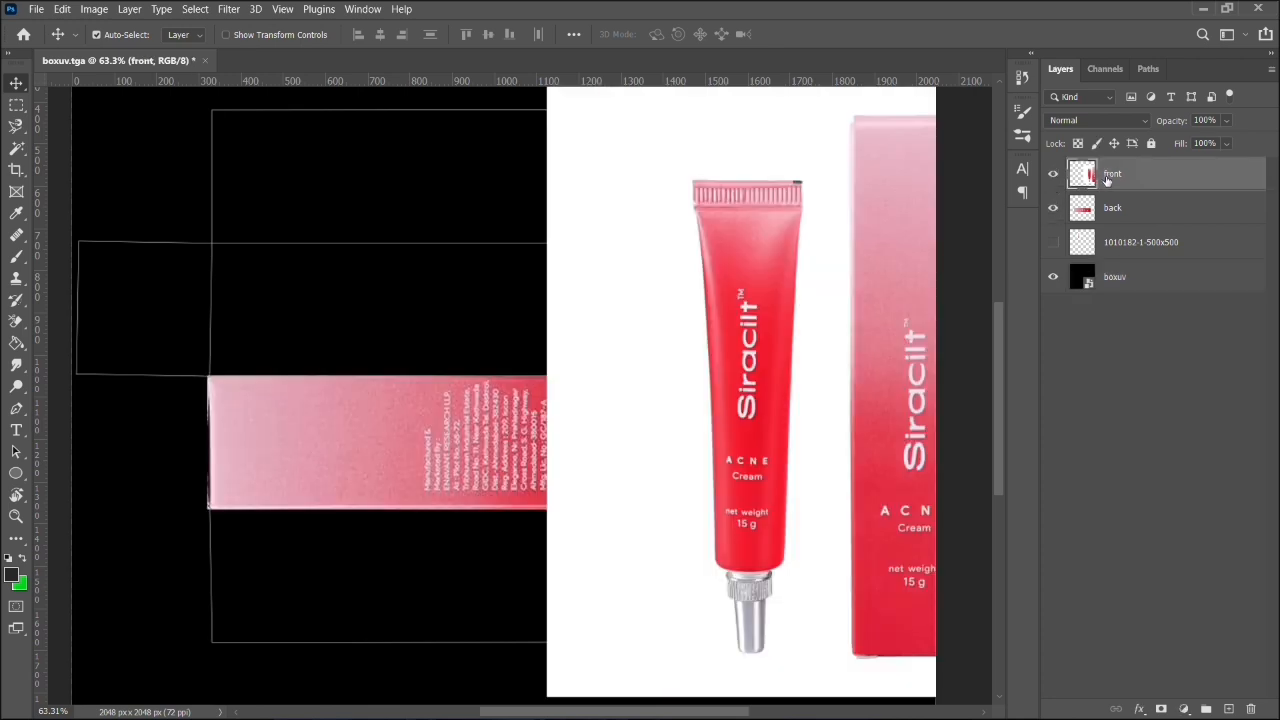
# - Shift the front artwork aside, place the back layer below boxuv, and lower the boxuv layer's opacity to 66%
pyautogui.moveTo(883, 324); pyautogui.dragTo(638, 330)
pyautogui.moveTo(1135, 208); pyautogui.dragTo(1136, 291)
pyautogui.click(1126, 242)
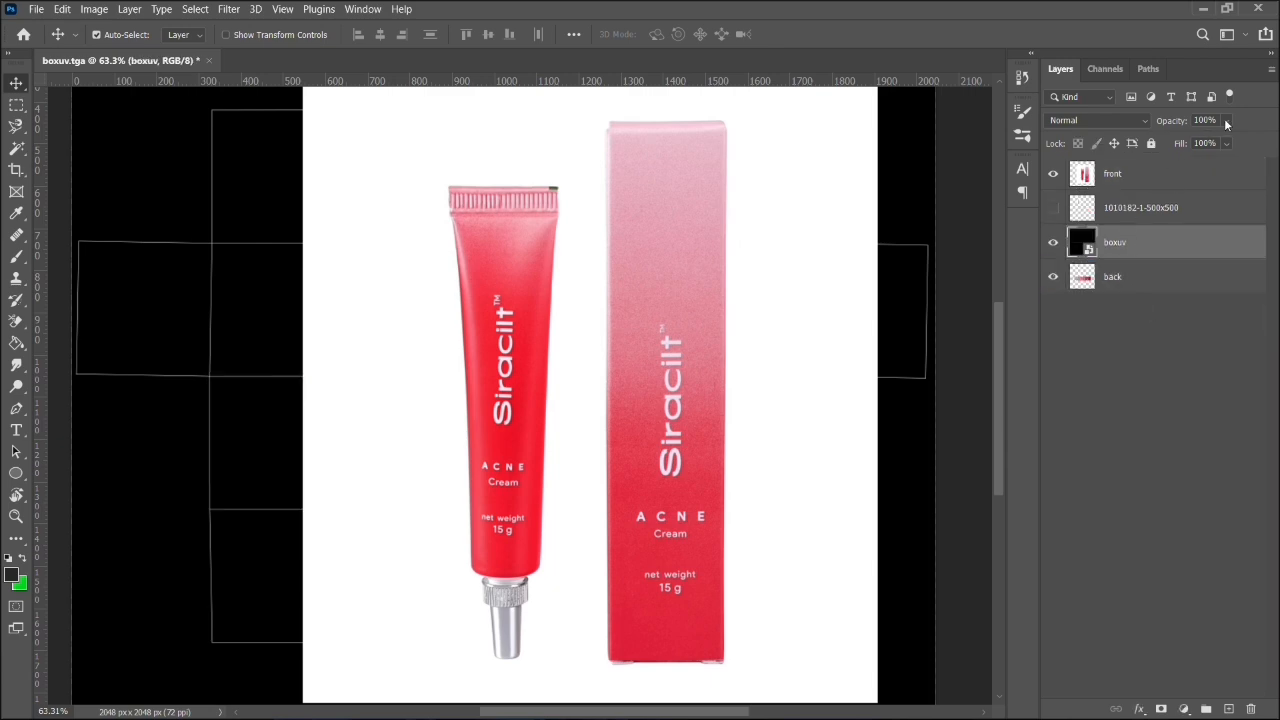
pyautogui.moveTo(1225, 120); pyautogui.dragTo(1192, 144)
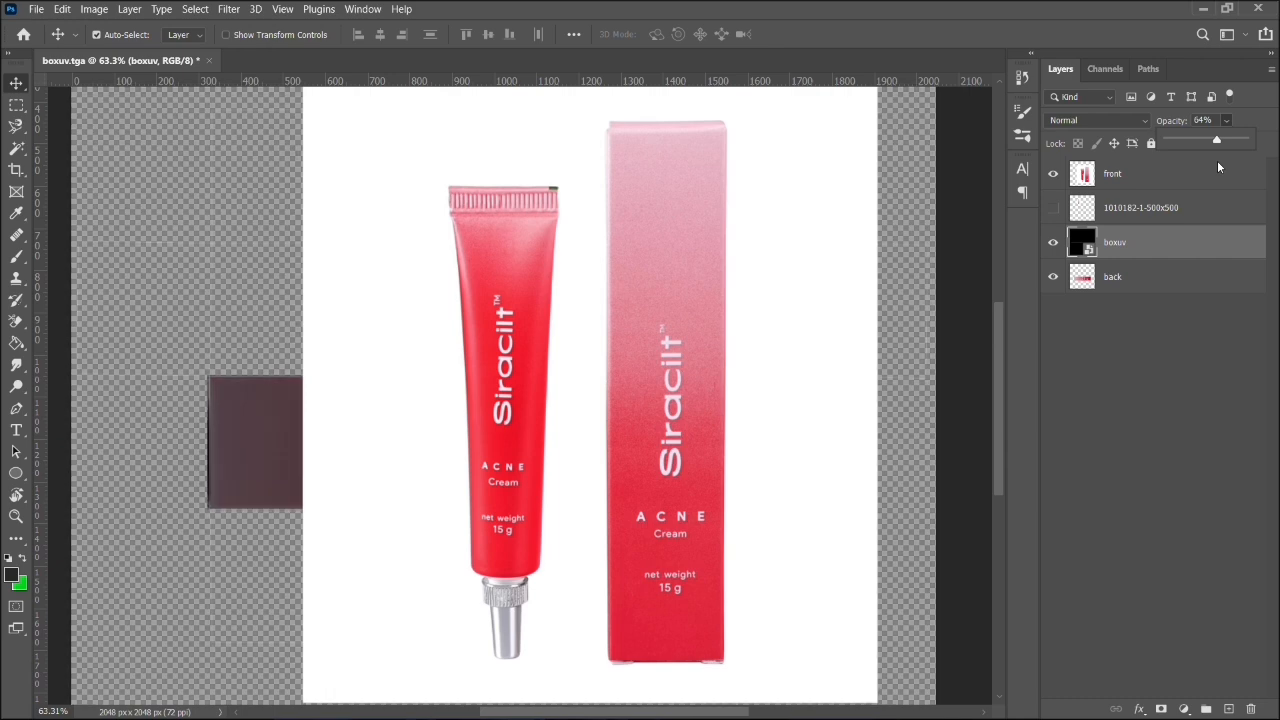
pyautogui.click(890, 420)
pyautogui.click(732, 410)
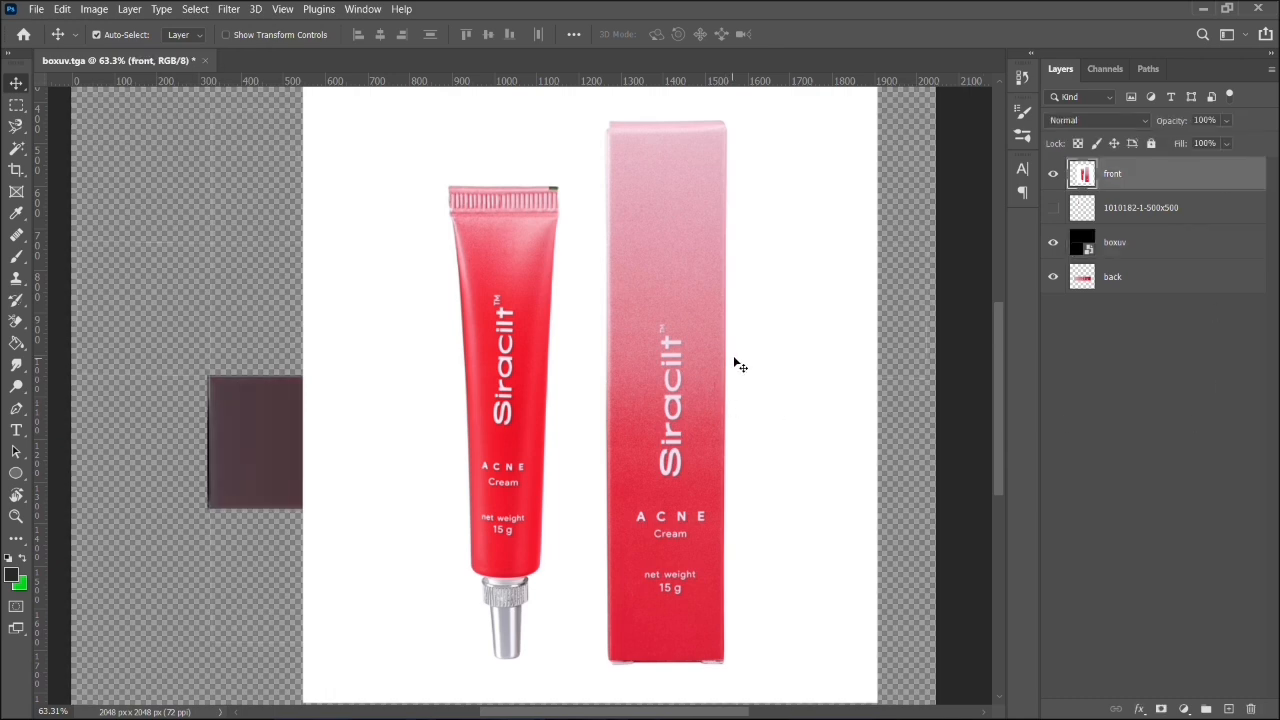
# - Isolate the box in the front artwork by deleting everything outside a rectangular selection around it, and clear the selection
pyautogui.scroll(-2, 734, 354)
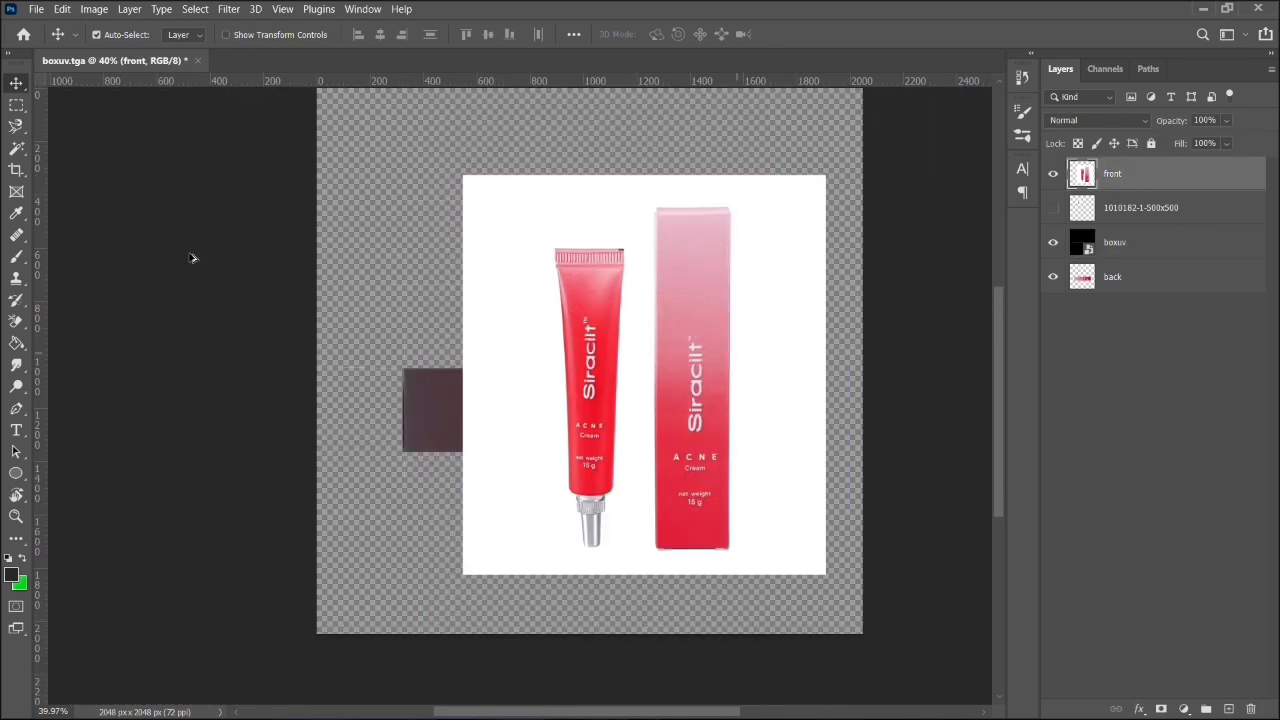
pyautogui.click(17, 107)
pyautogui.moveTo(380, 130); pyautogui.dragTo(608, 577)
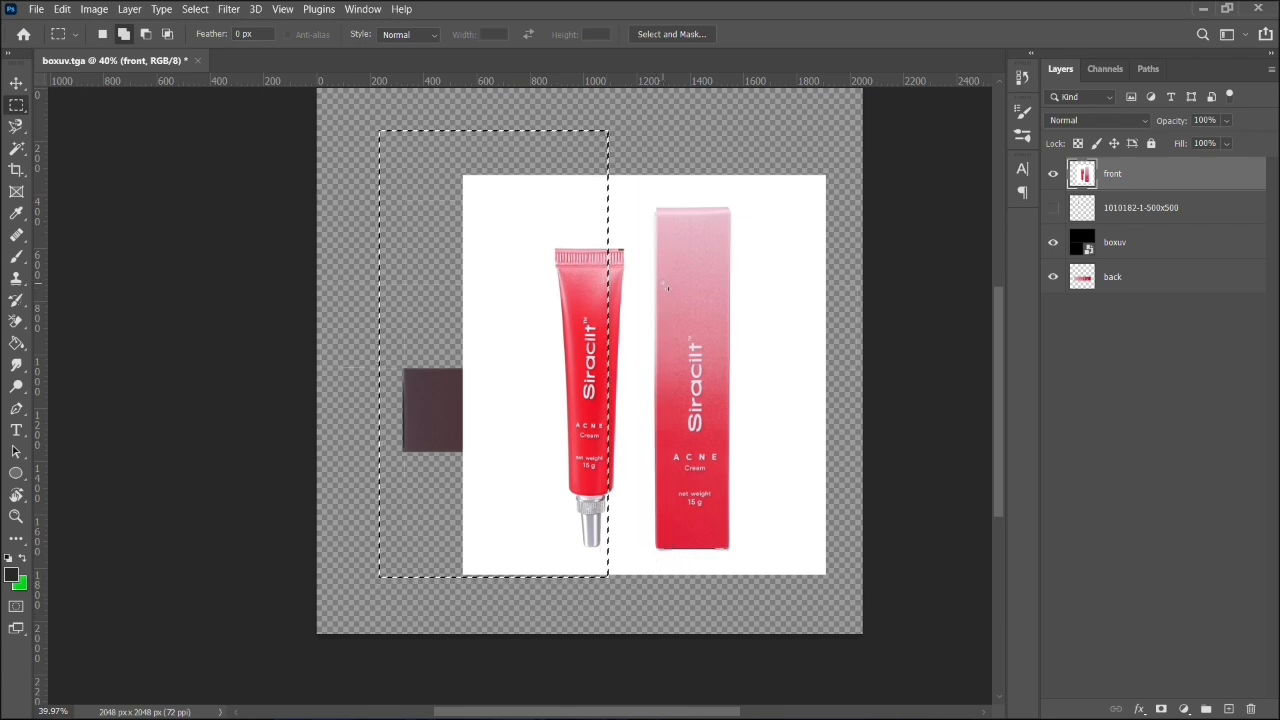
pyautogui.hscroll(-1, 657, 226)
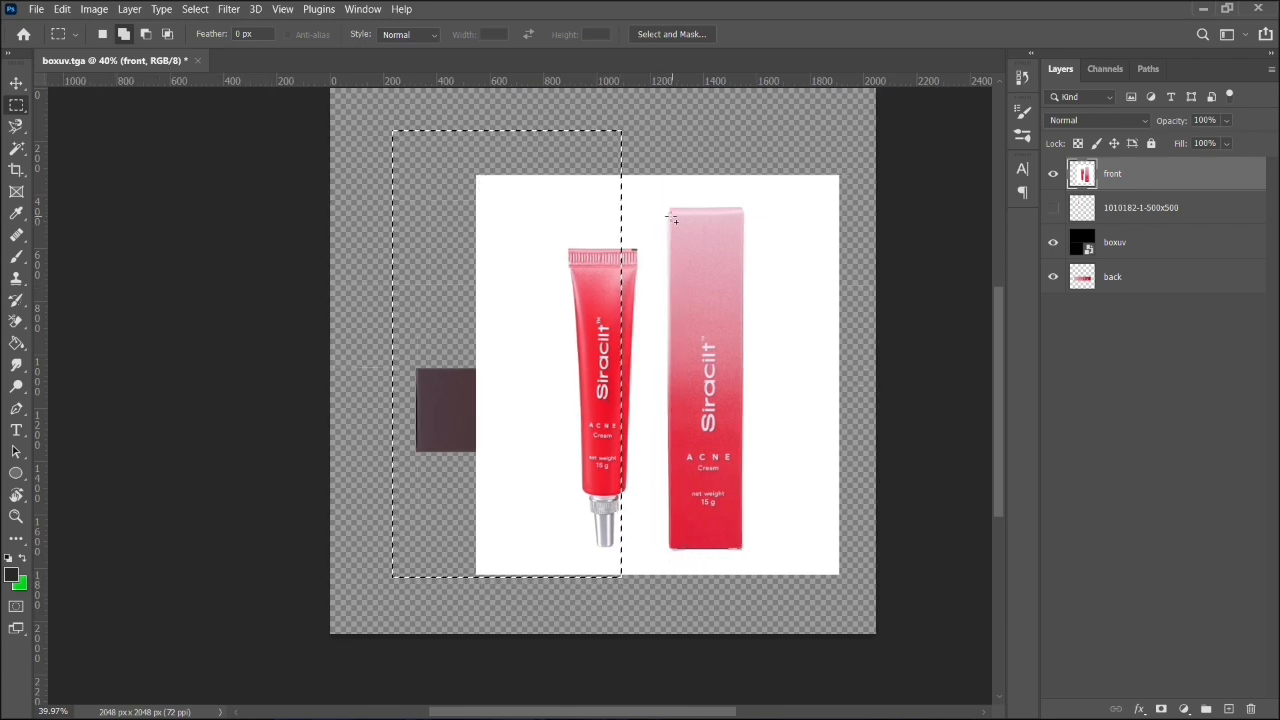
pyautogui.moveTo(671, 214); pyautogui.dragTo(742, 550)
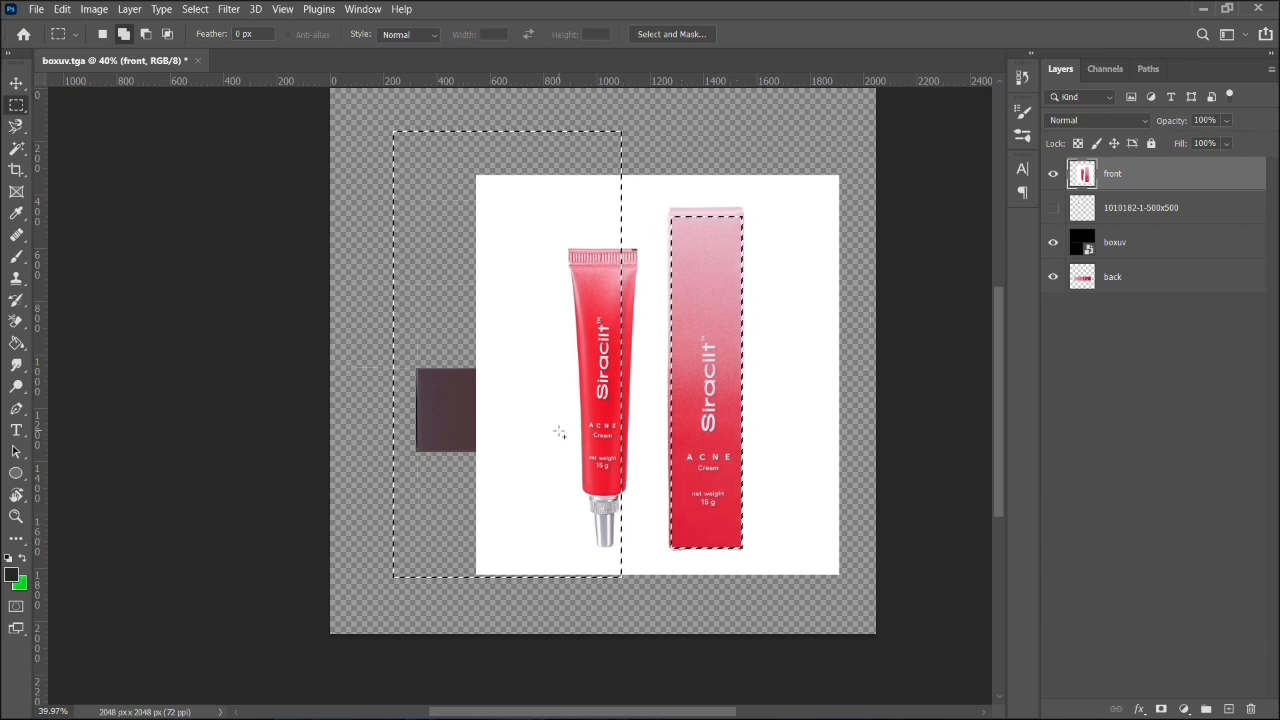
pyautogui.click(150, 35)
pyautogui.moveTo(367, 115); pyautogui.dragTo(651, 657)
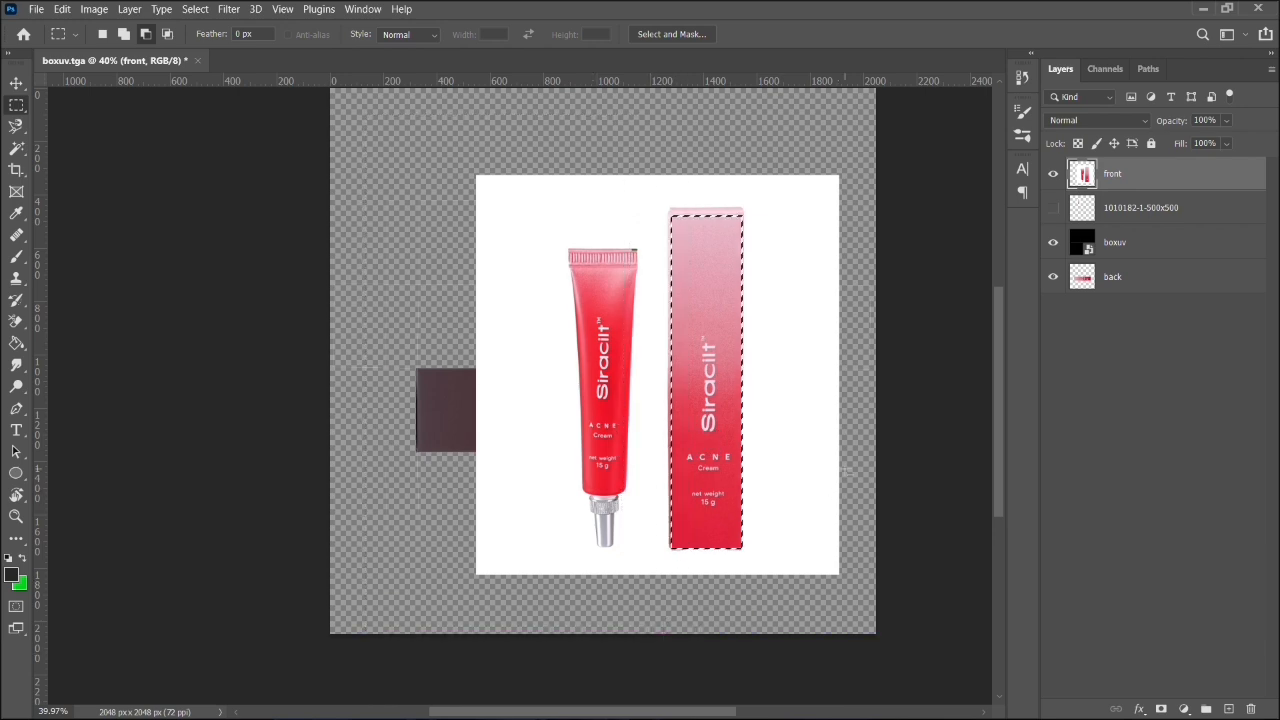
pyautogui.hotkey('ctrl', 'shift', 'i')
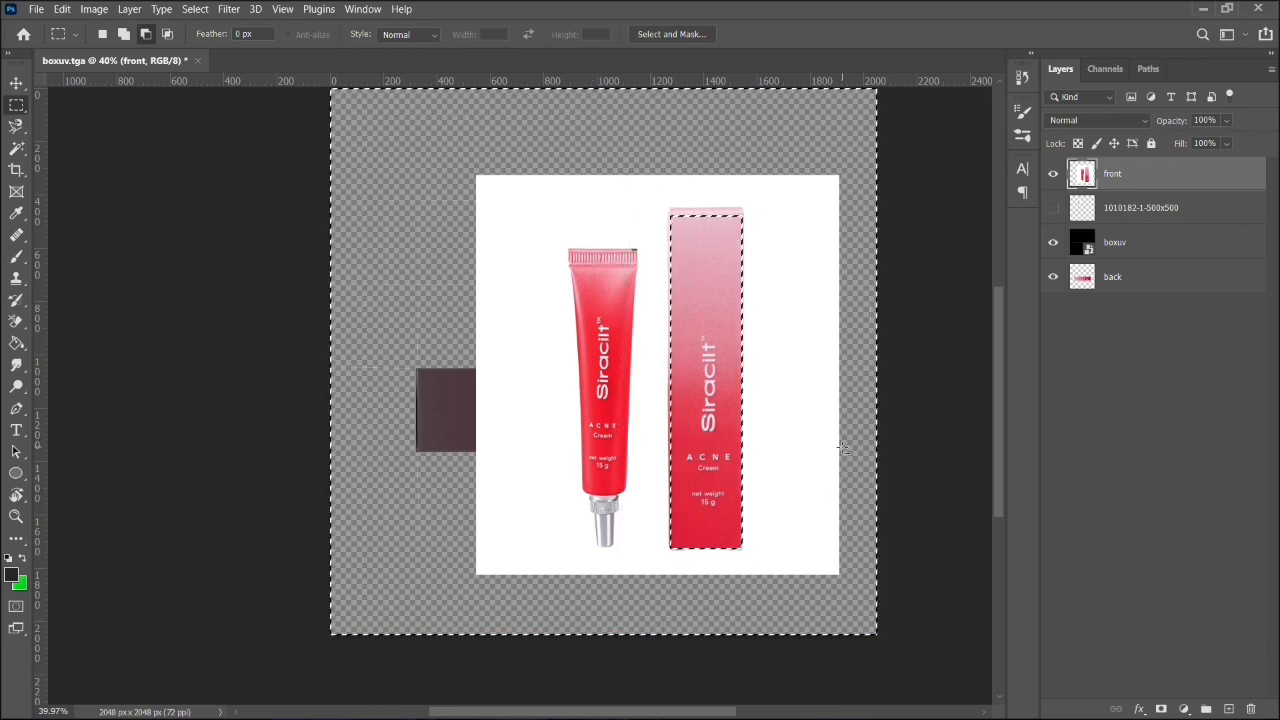
pyautogui.press('Delete')
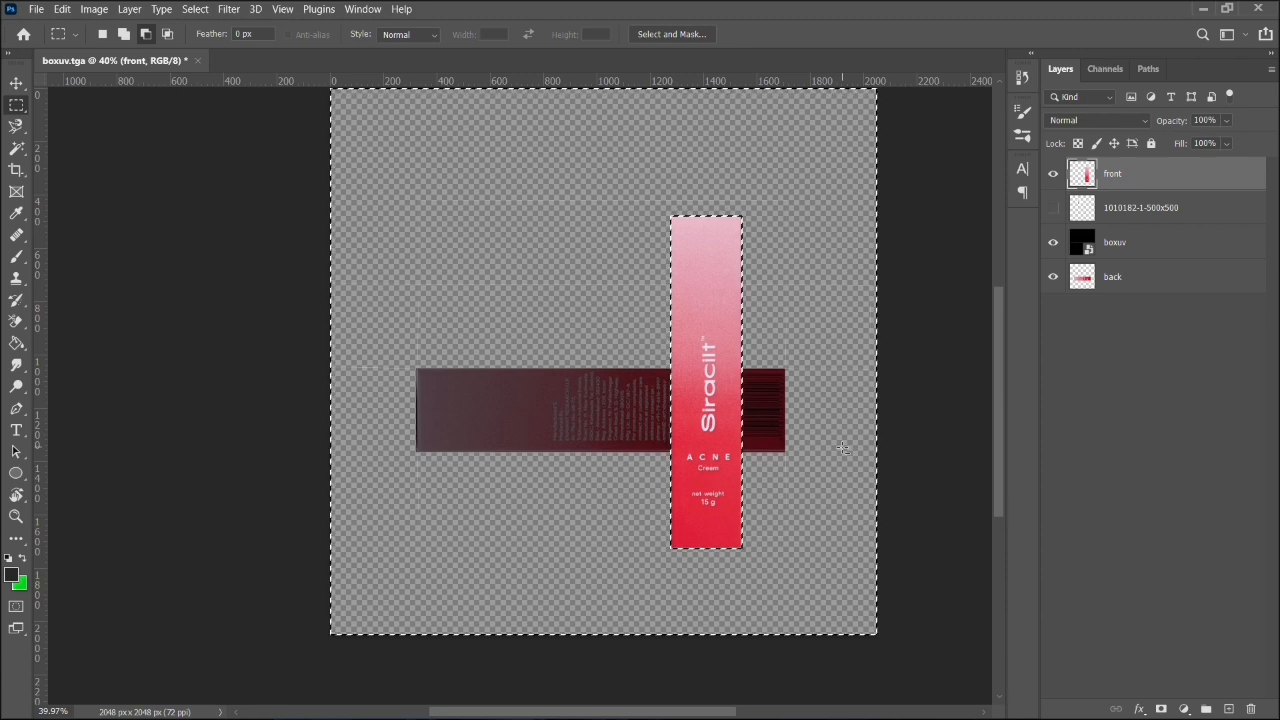
pyautogui.hotkey('ctrl', 'd')
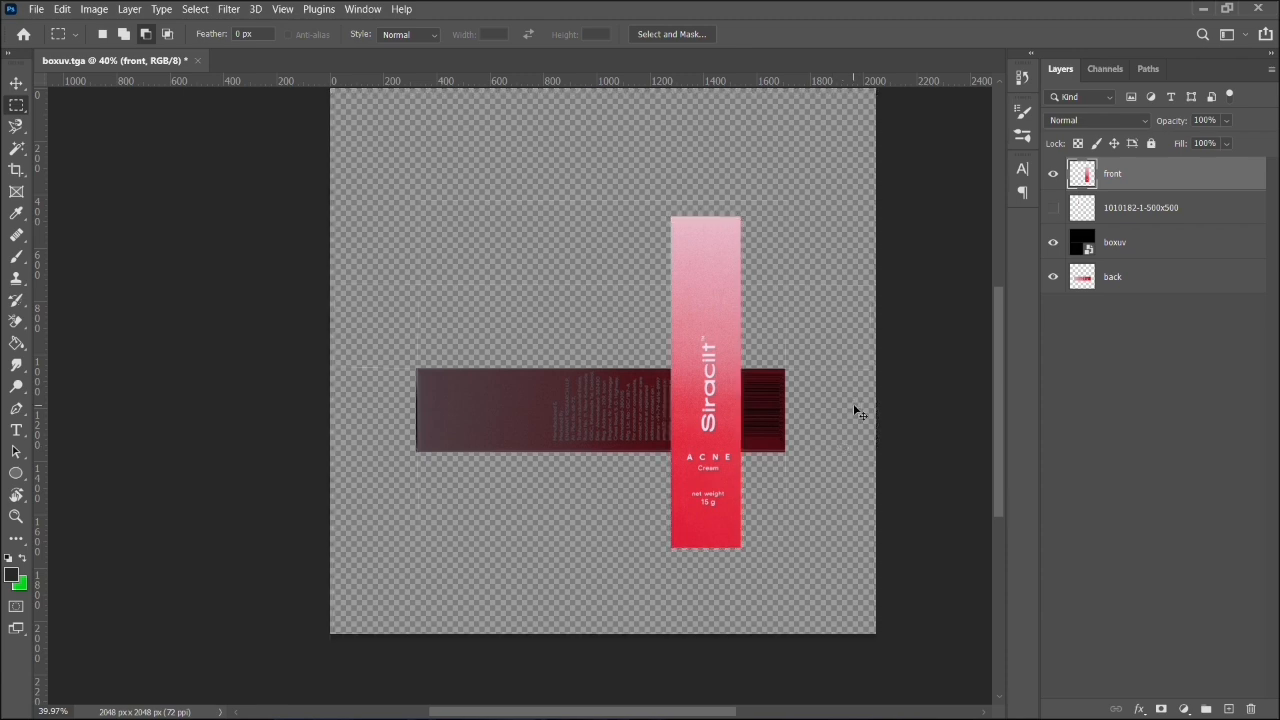
# - Start Free Transform on the front artwork, and switch to Maya to inspect the box against its UV layout
pyautogui.click(15, 83)
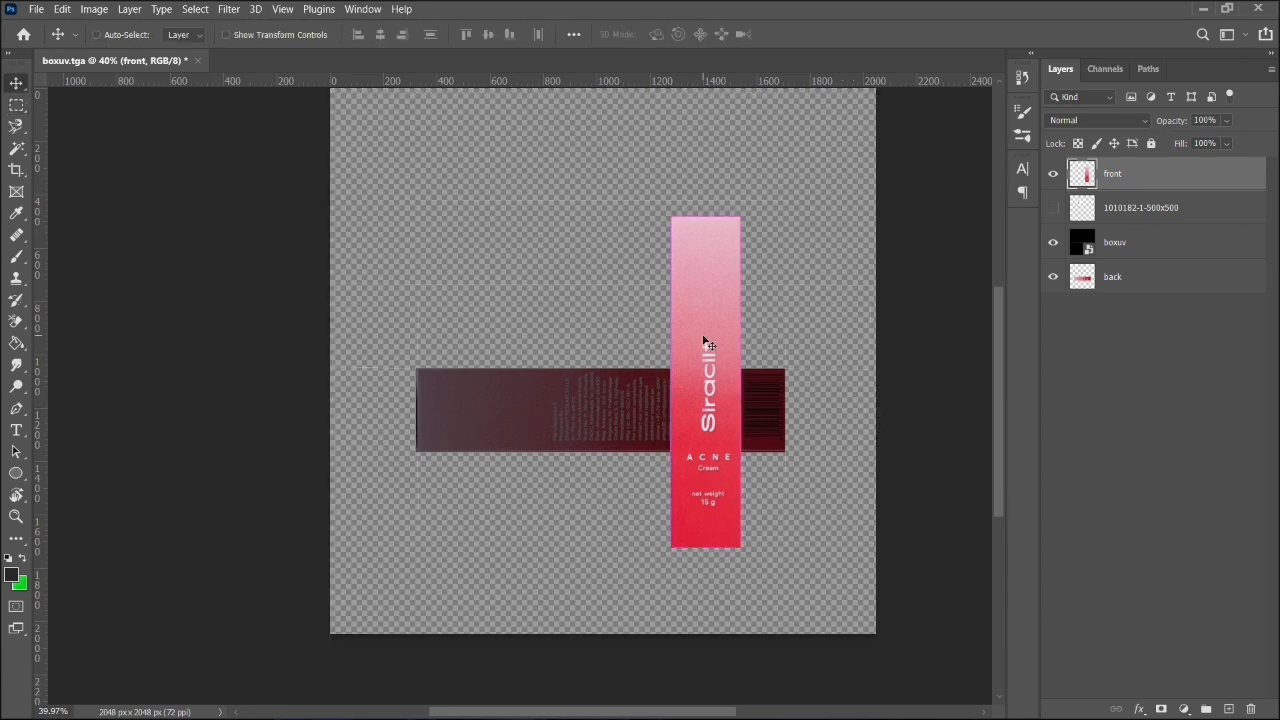
pyautogui.hotkey('ctrl', 't')
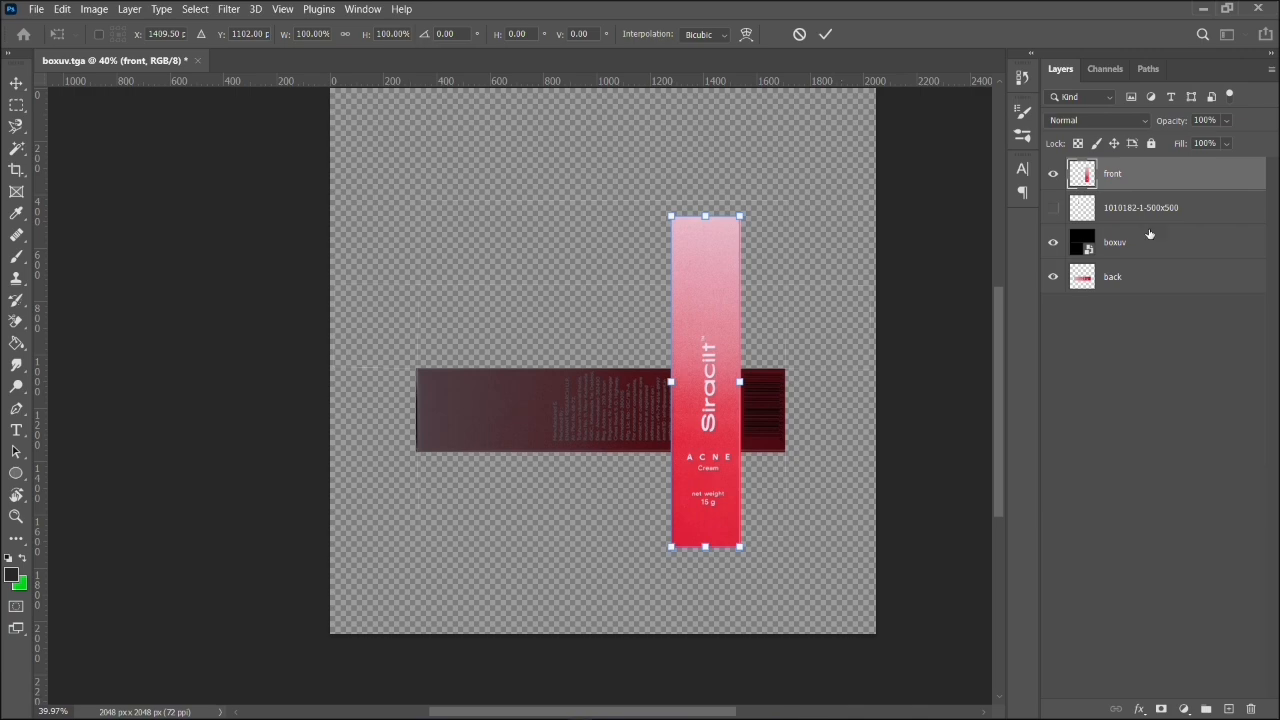
pyautogui.click(1202, 8)
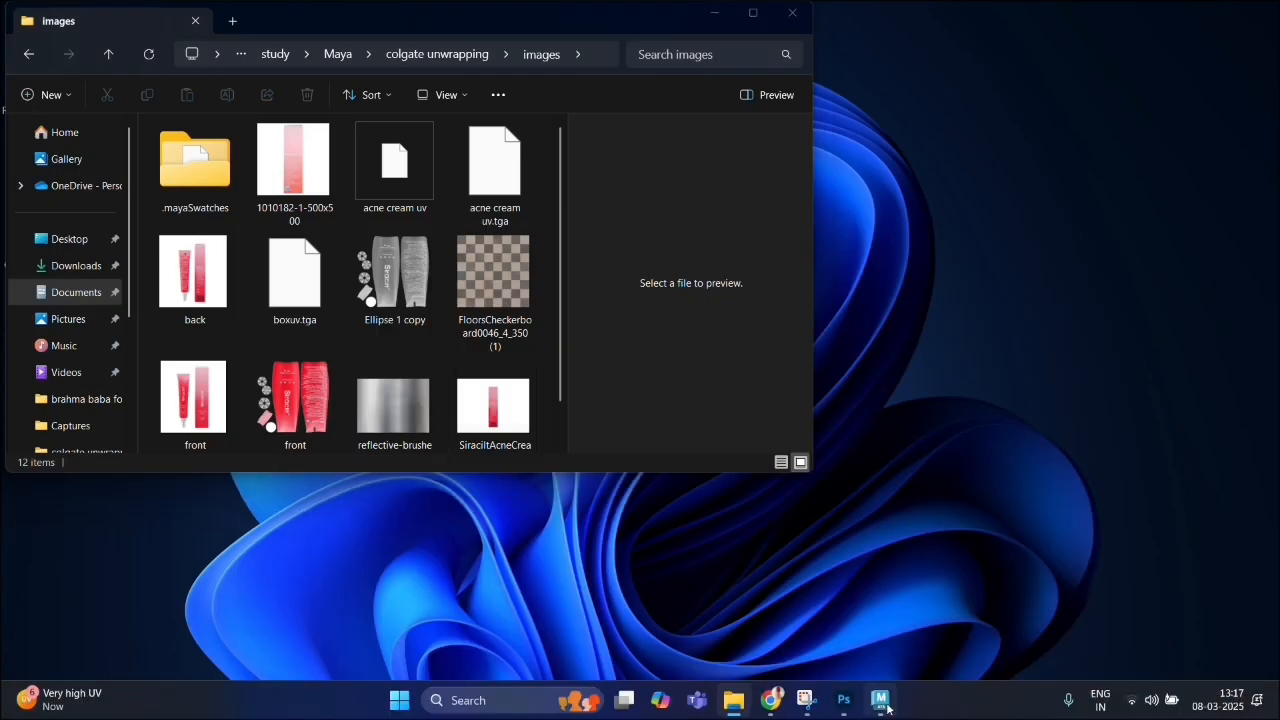
pyautogui.click(882, 703)
pyautogui.moveTo(202, 534); pyautogui.dragTo(340, 534)
pyautogui.click(339, 500)
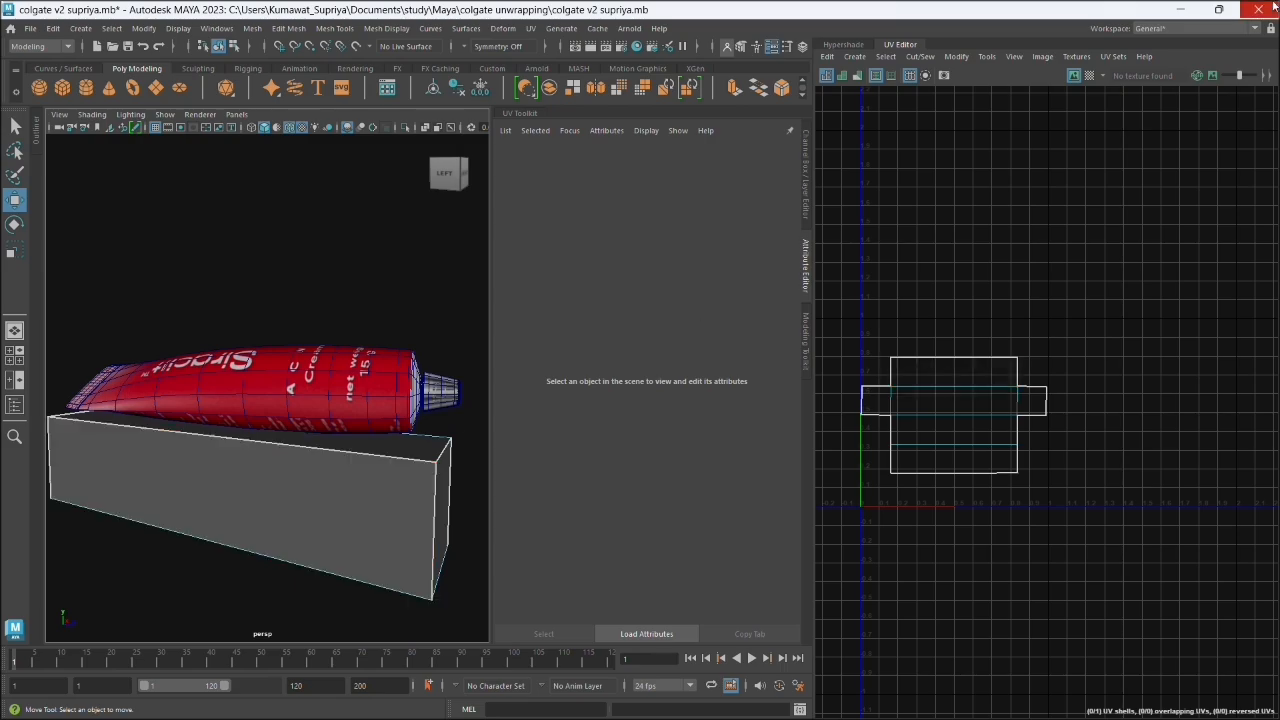
pyautogui.click(1181, 9)
# - Return to Photoshop, rotate the front artwork about 90° clockwise and place it over the UV layout's first long panel
pyautogui.moveTo(946, 706)
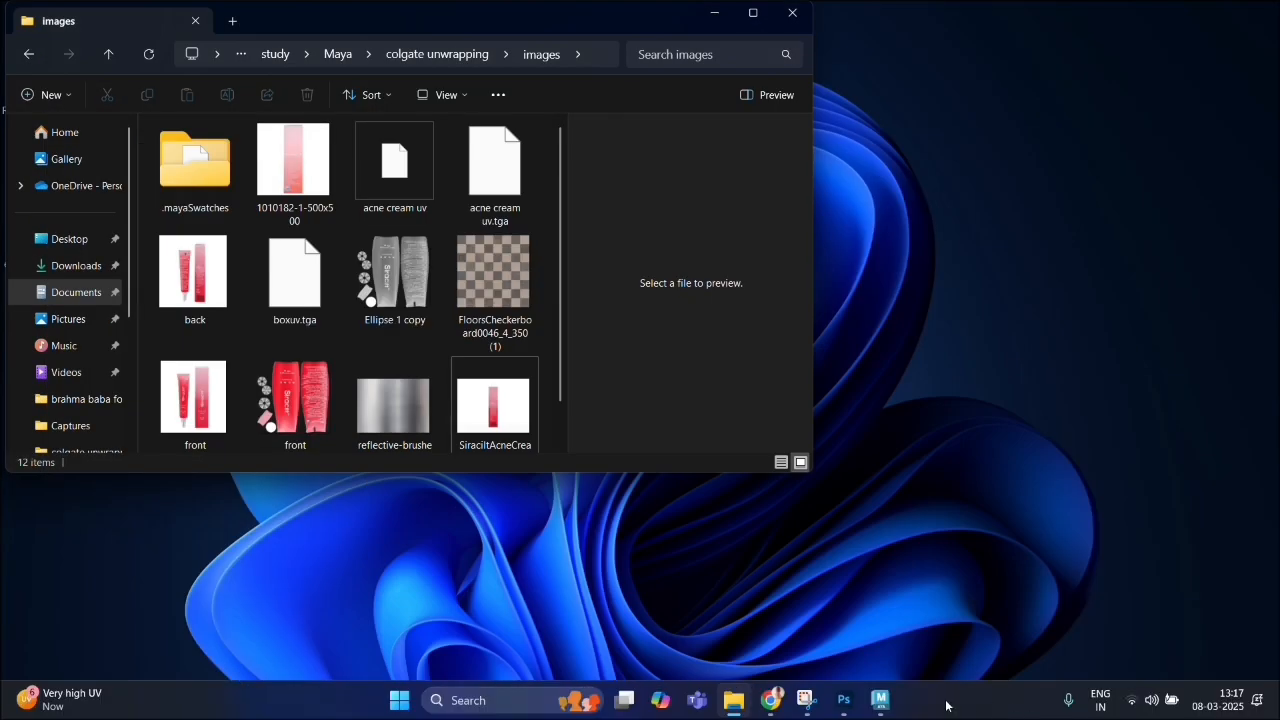
pyautogui.click(843, 700)
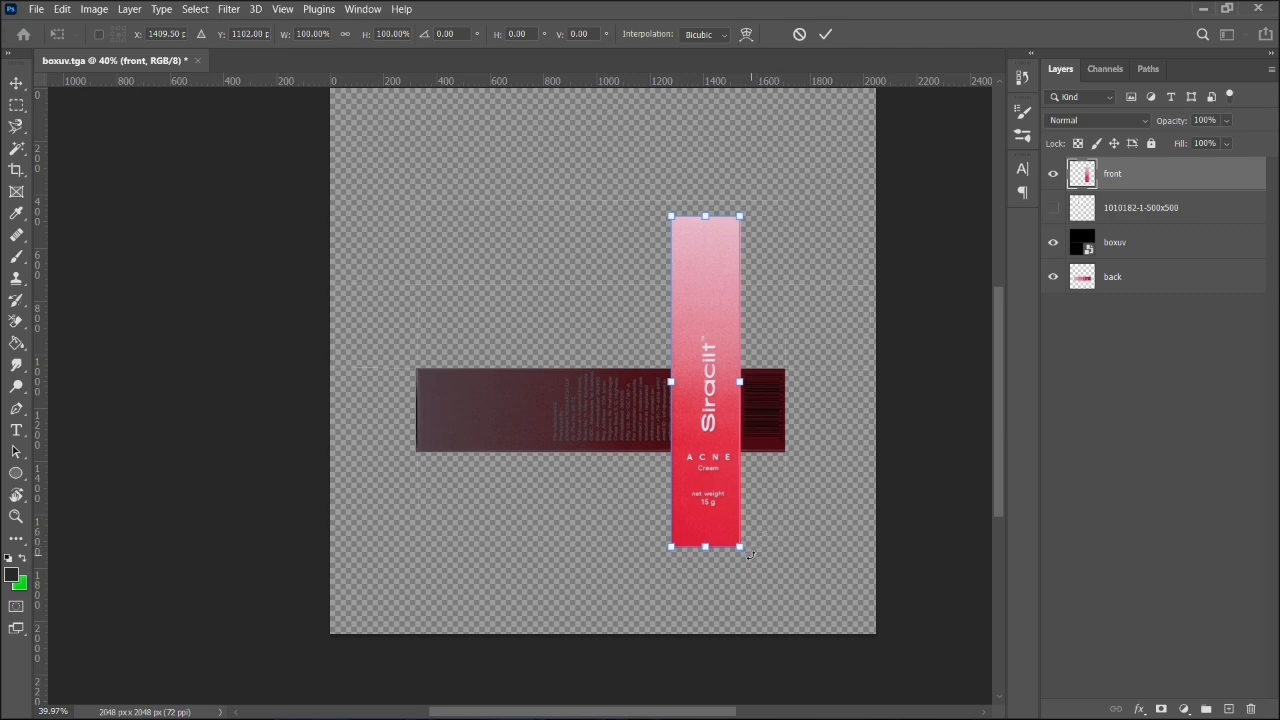
pyautogui.moveTo(750, 555); pyautogui.dragTo(552, 421)
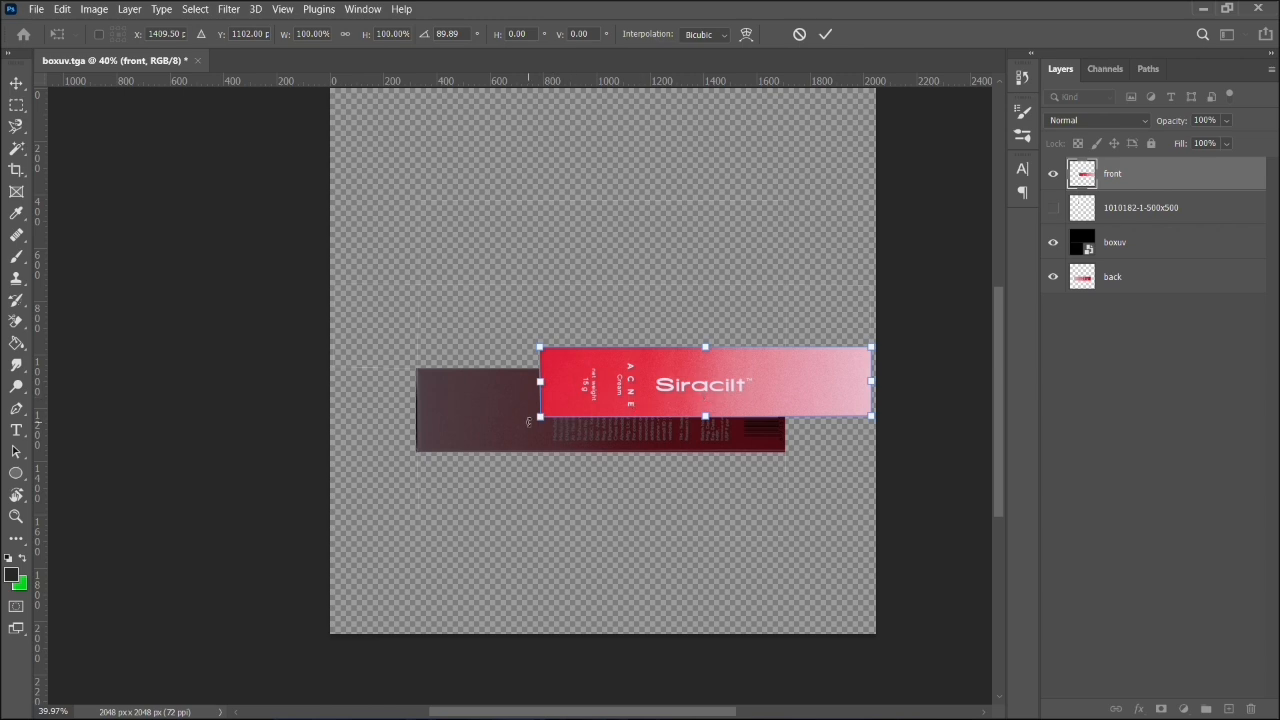
pyautogui.moveTo(528, 421); pyautogui.dragTo(526, 419)
pyautogui.moveTo(698, 396); pyautogui.dragTo(743, 362)
pyautogui.hscroll(-3, 660, 330)
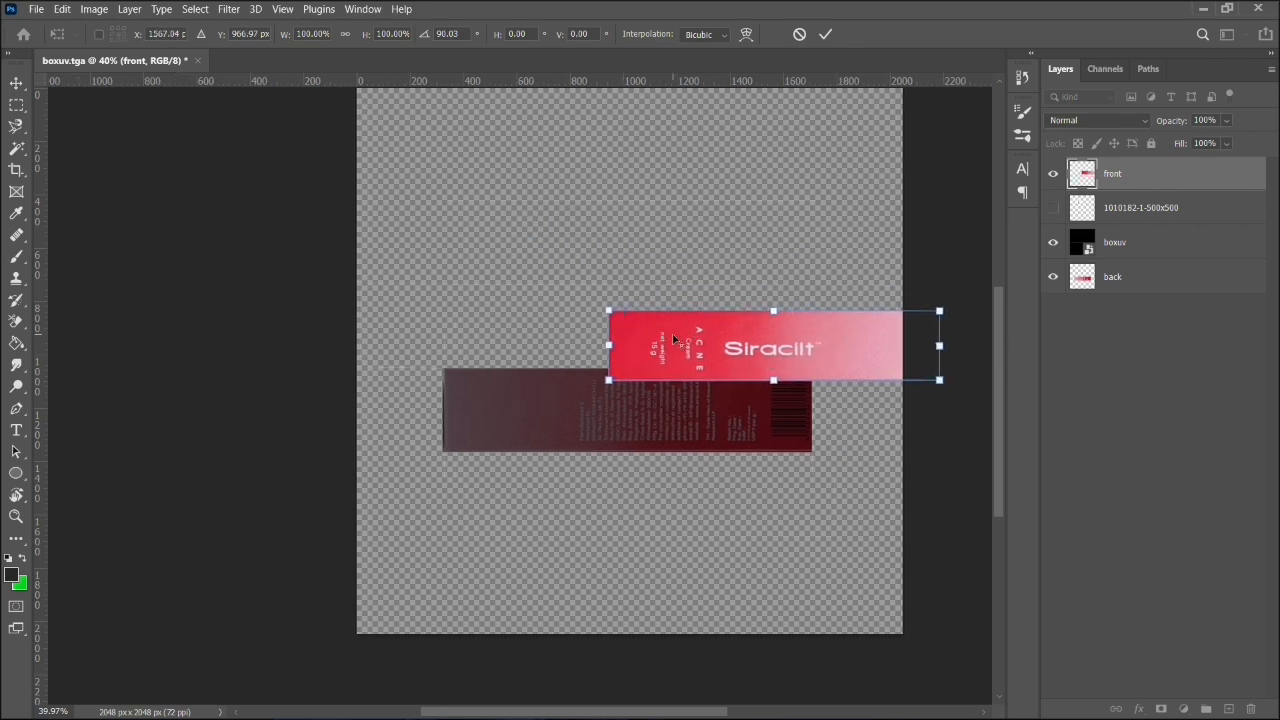
pyautogui.scroll(2, 674, 340)
pyautogui.moveTo(764, 354); pyautogui.dragTo(561, 211)
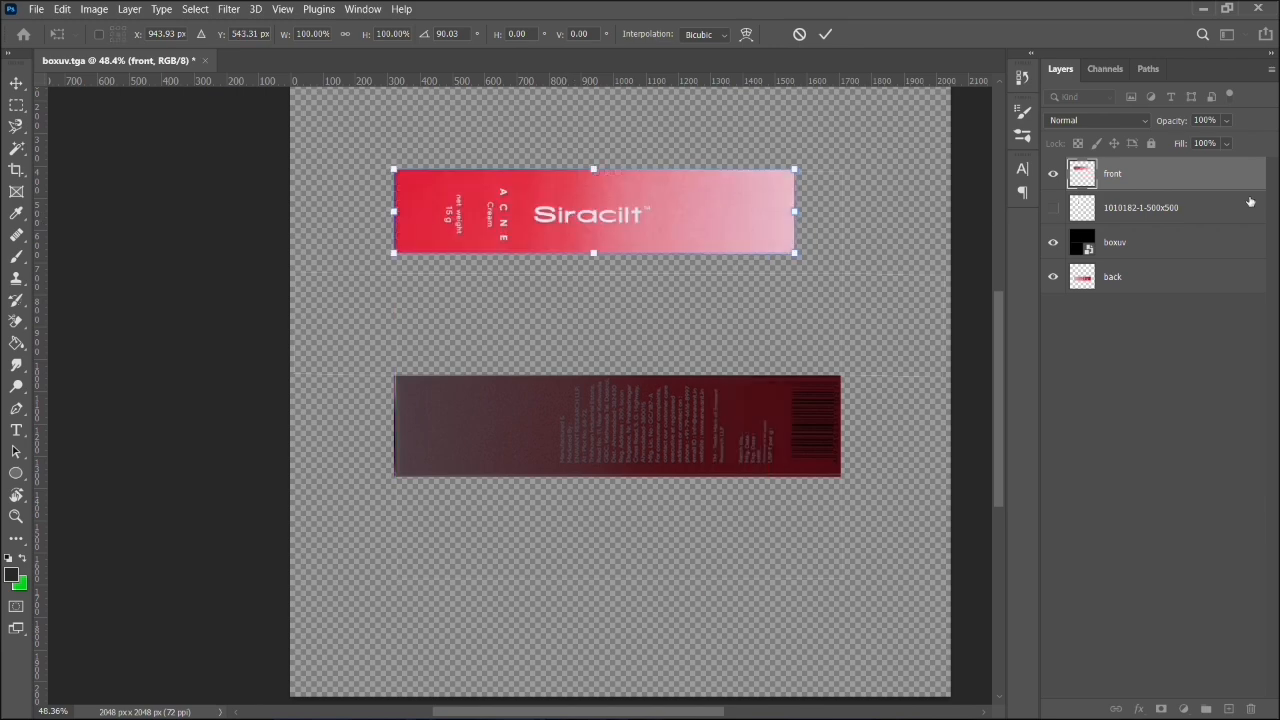
# - Stretch the front artwork to 123.57% width and 111.42% height to fill its UV panel, and apply the transform
pyautogui.moveTo(794, 211); pyautogui.dragTo(840, 213)
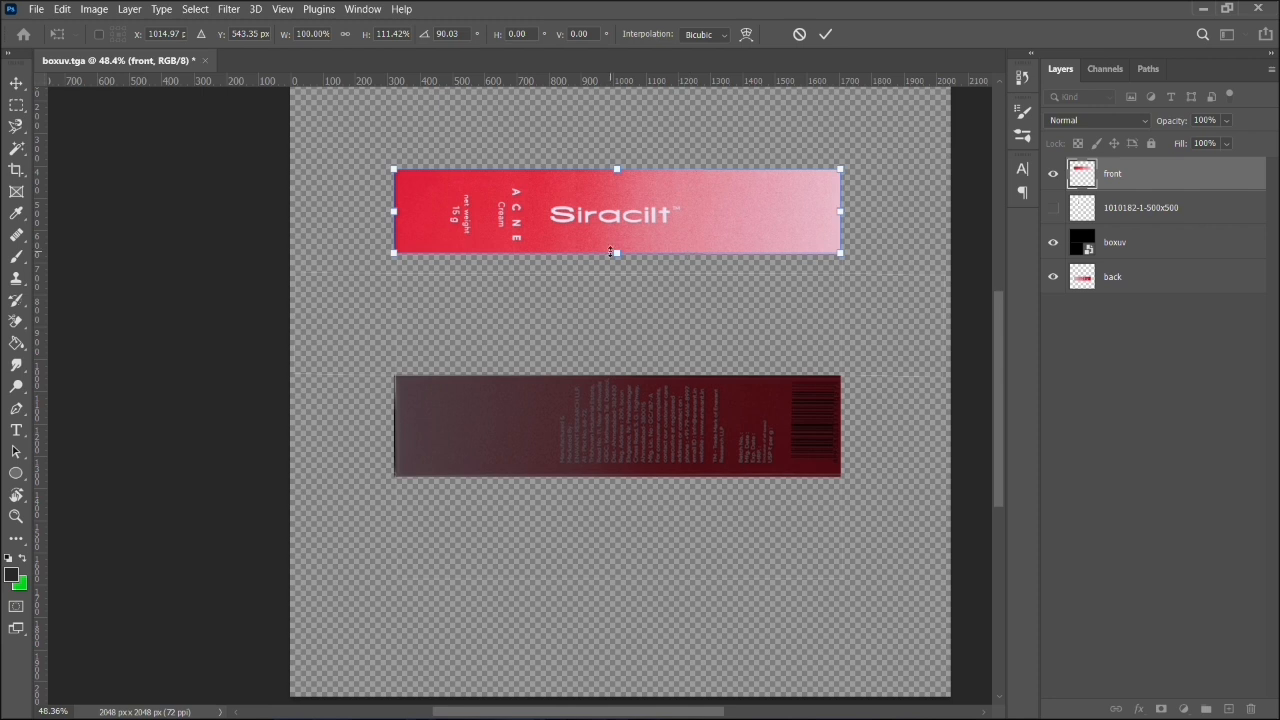
pyautogui.moveTo(612, 252); pyautogui.dragTo(616, 272)
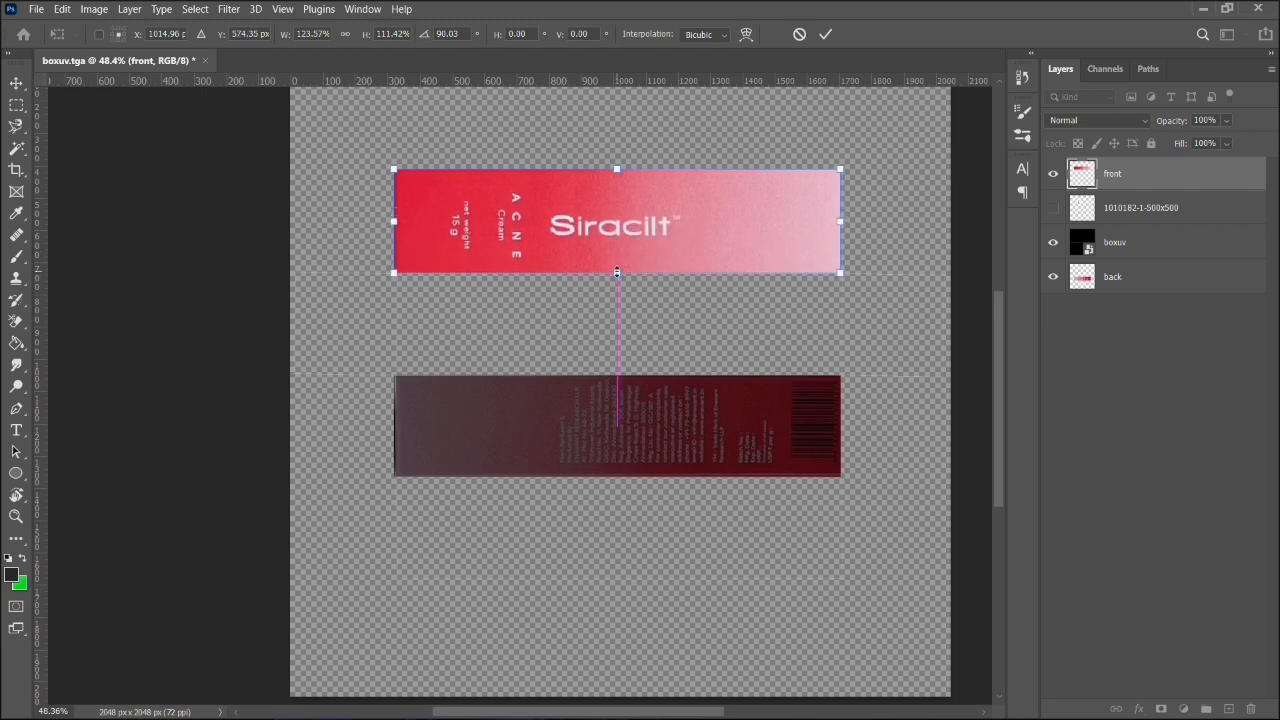
pyautogui.press('Return')
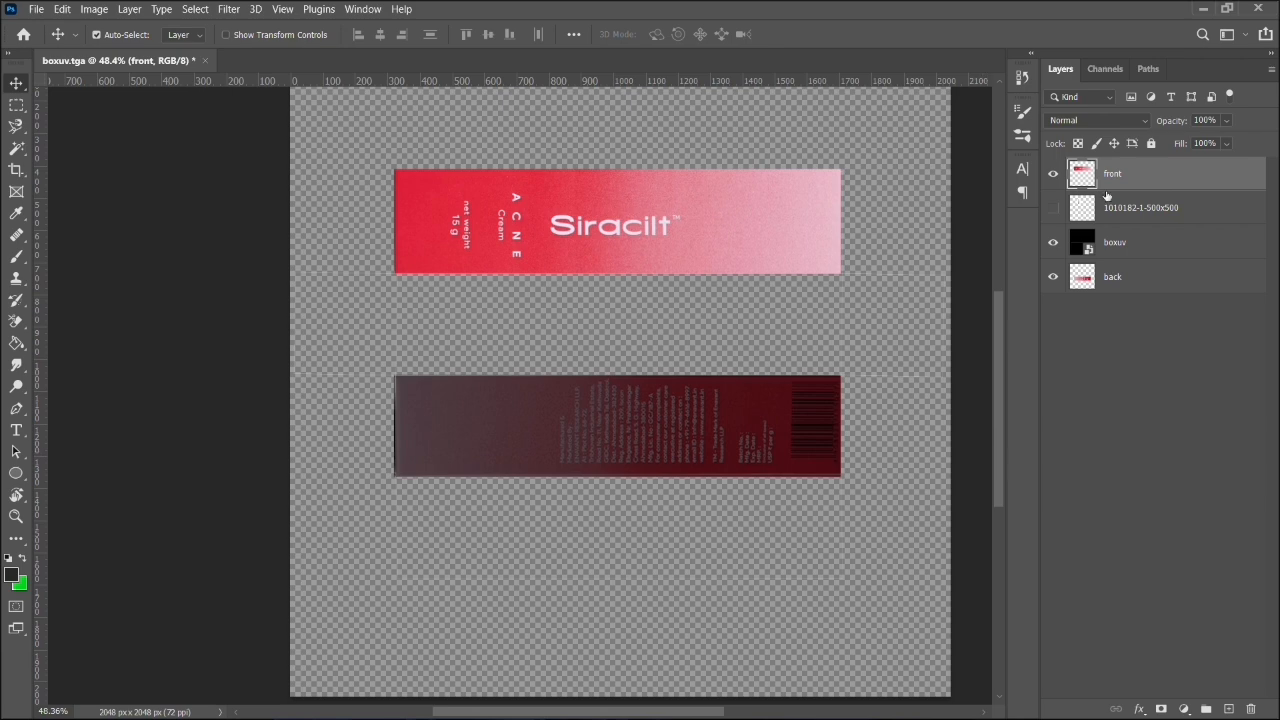
# - Place the front layer below the back layer and nudge its artwork slightly right to align with the UV panel
pyautogui.moveTo(1107, 195); pyautogui.dragTo(1110, 294)
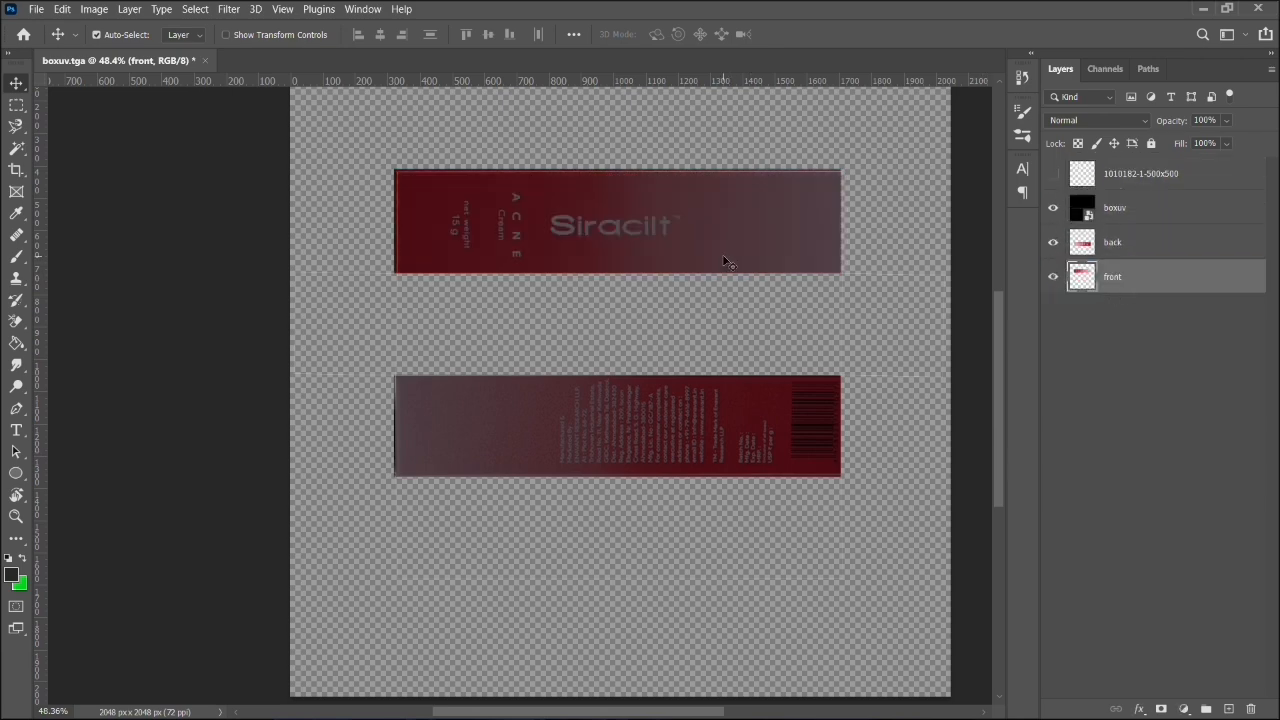
pyautogui.click(722, 254)
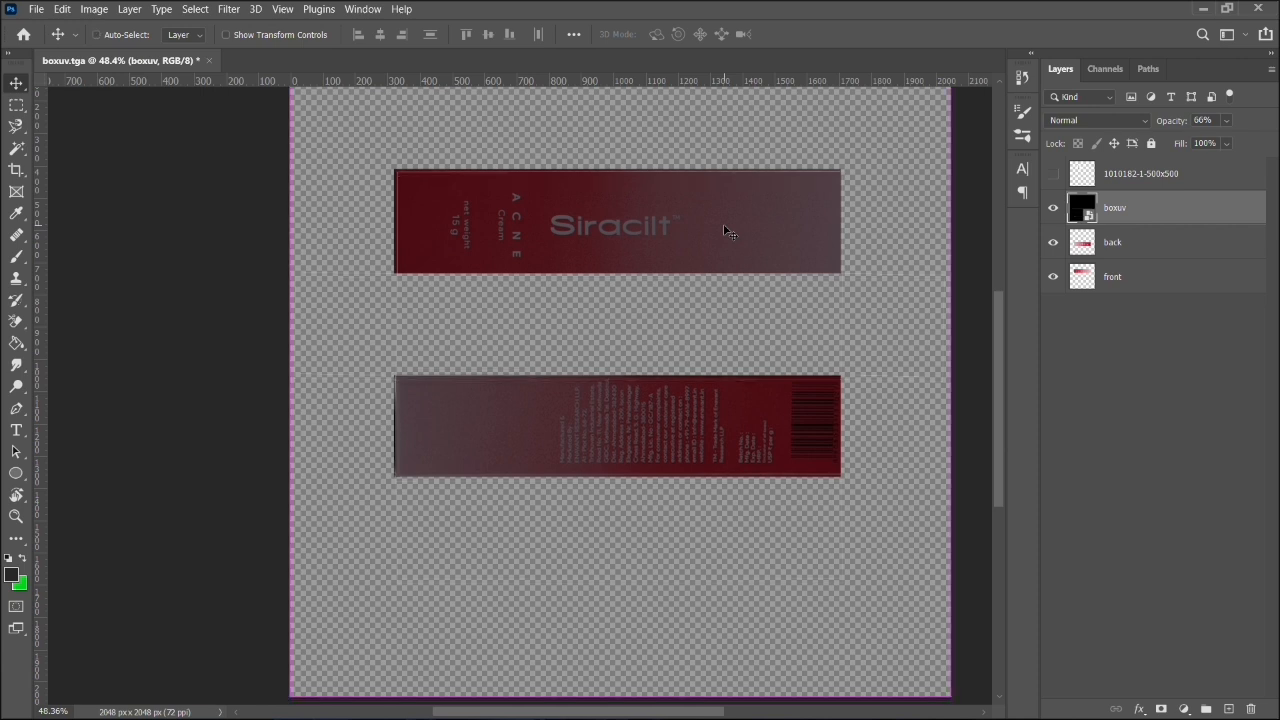
pyautogui.click(1107, 239)
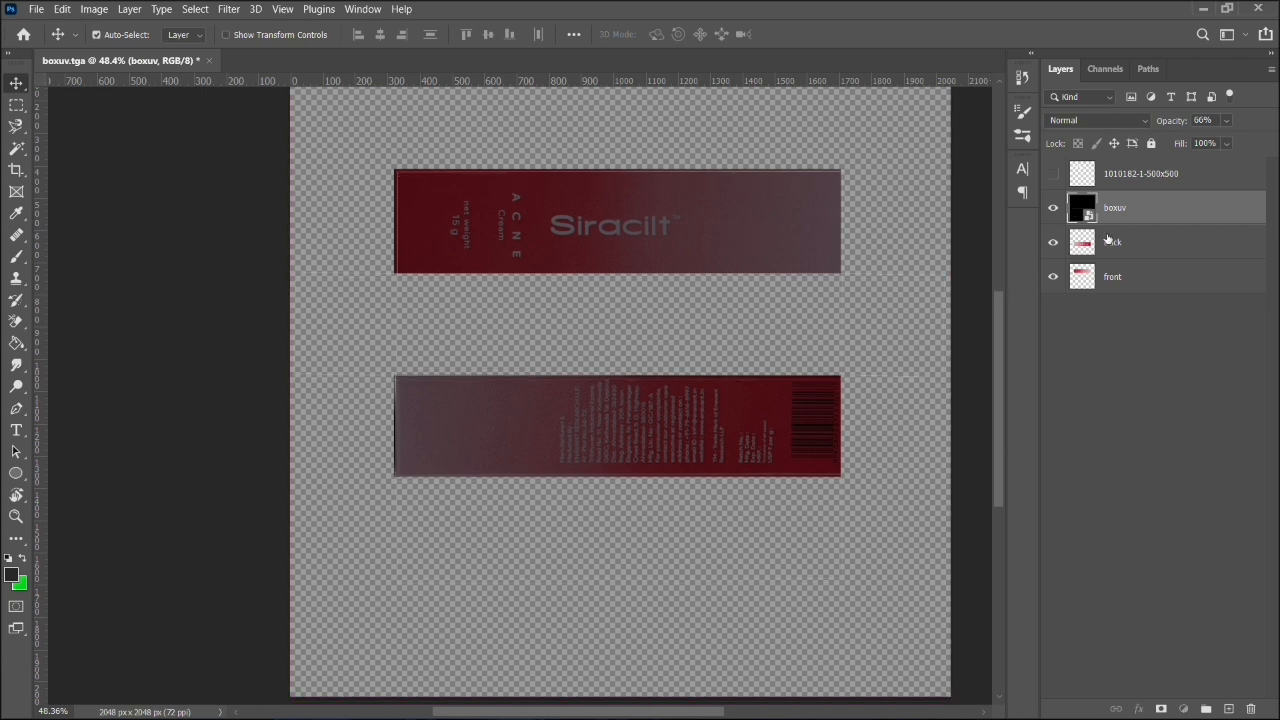
pyautogui.click(1113, 288)
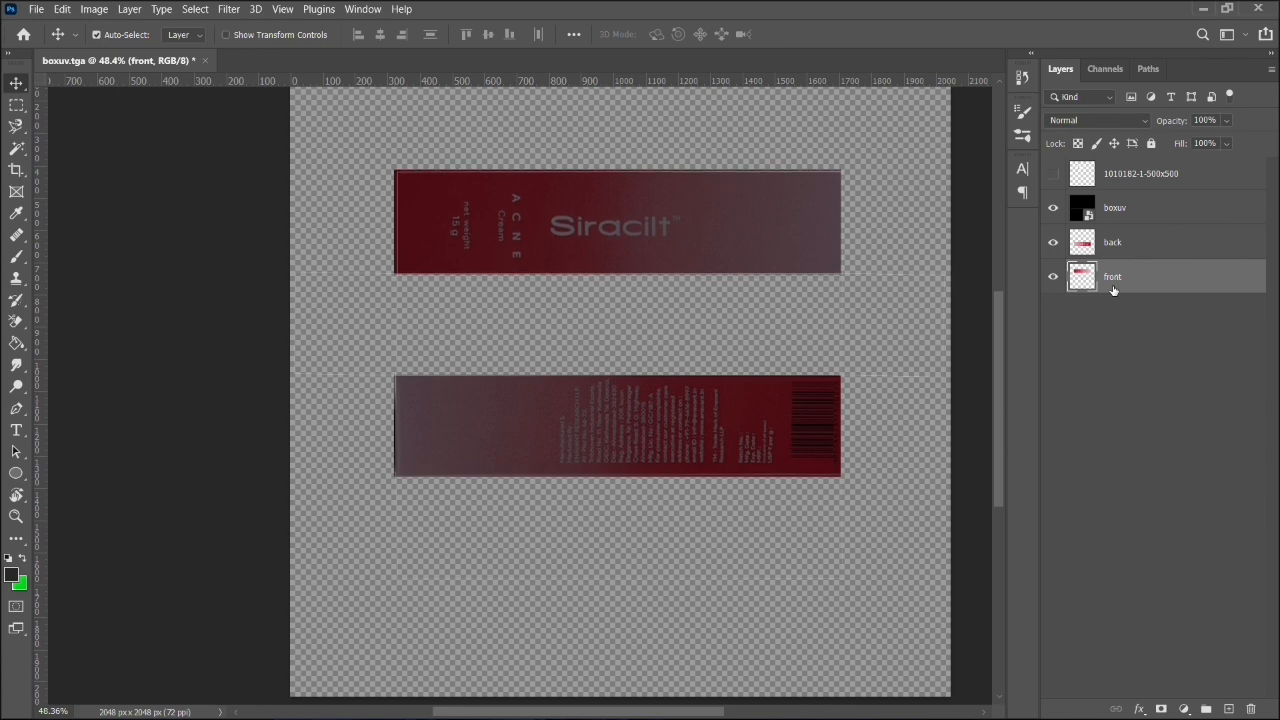
pyautogui.press('Right')
pyautogui.press('Right')
pyautogui.press('Right')
pyautogui.press('Right')
pyautogui.press('Right')
pyautogui.press('Right')
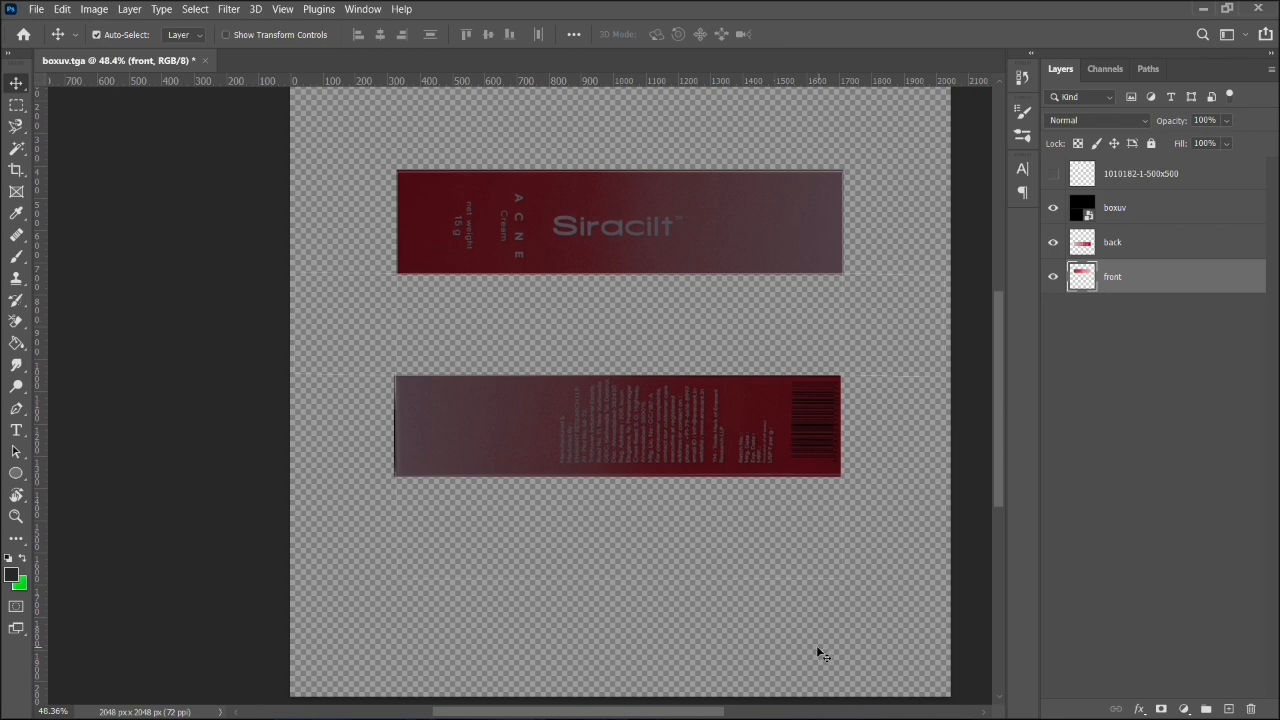
pyautogui.click(909, 669)
pyautogui.click(1155, 176)
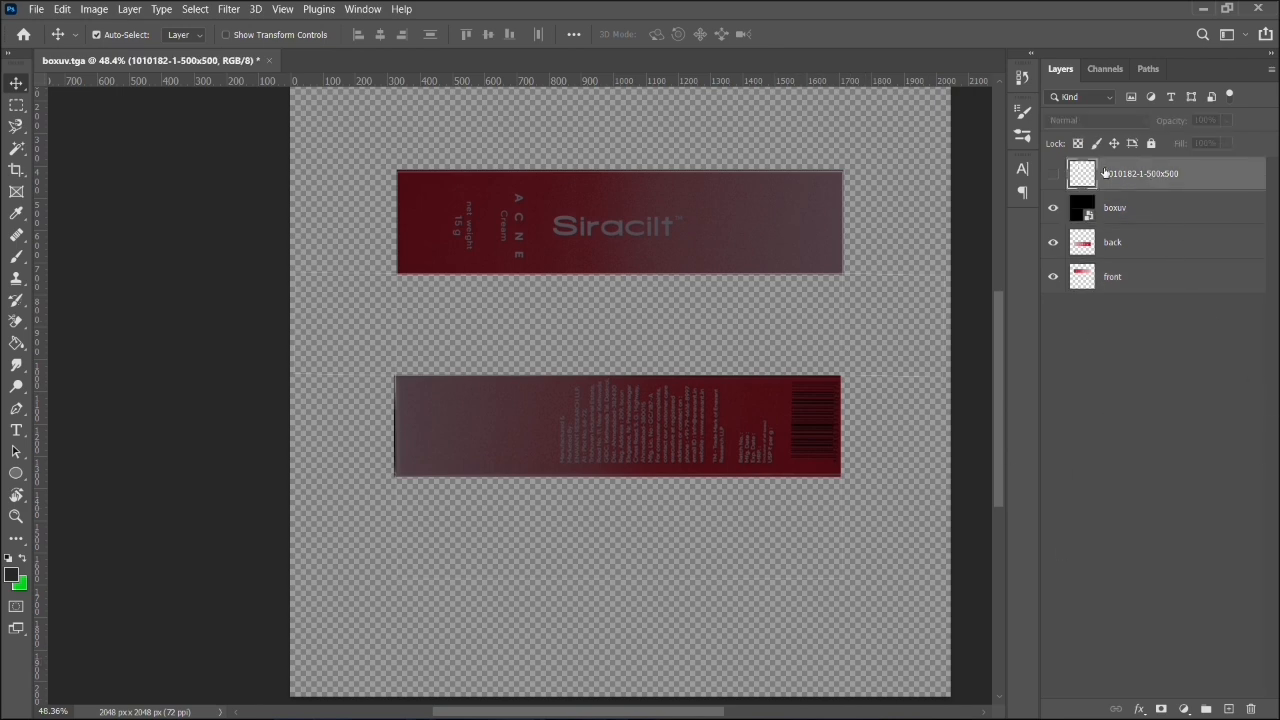
pyautogui.click(1056, 175)
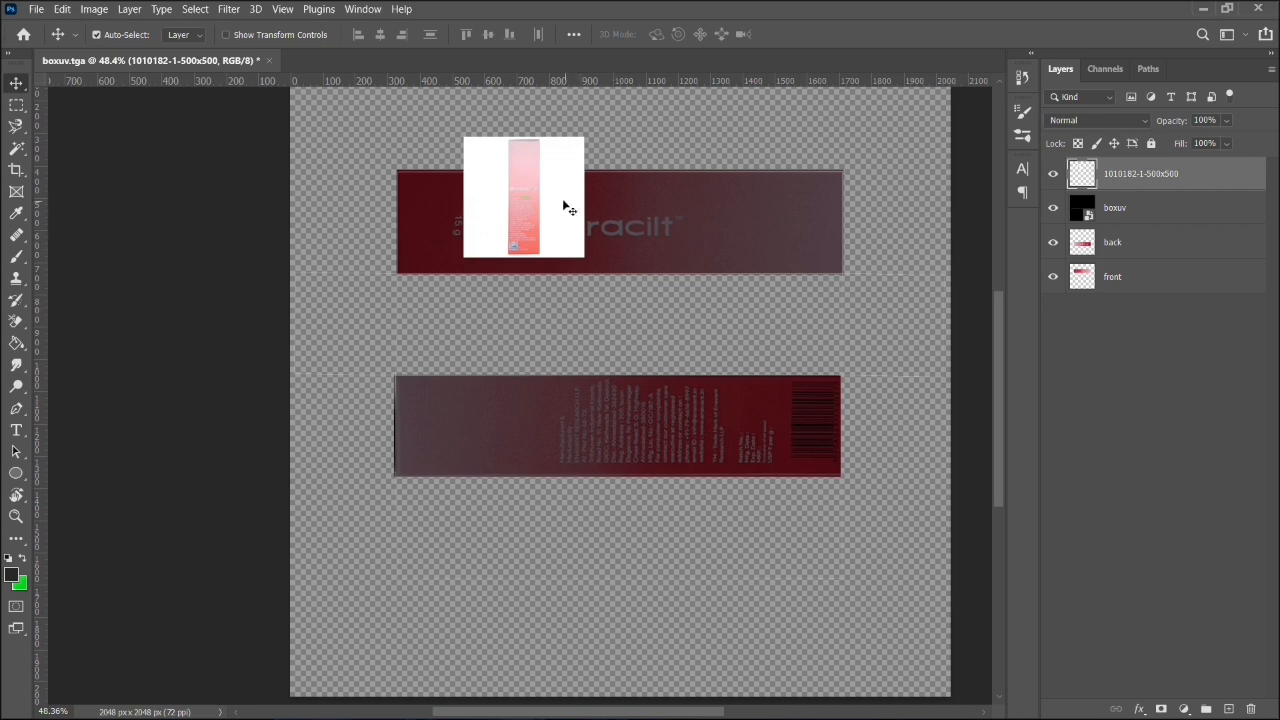
pyautogui.moveTo(535, 187); pyautogui.dragTo(506, 322)
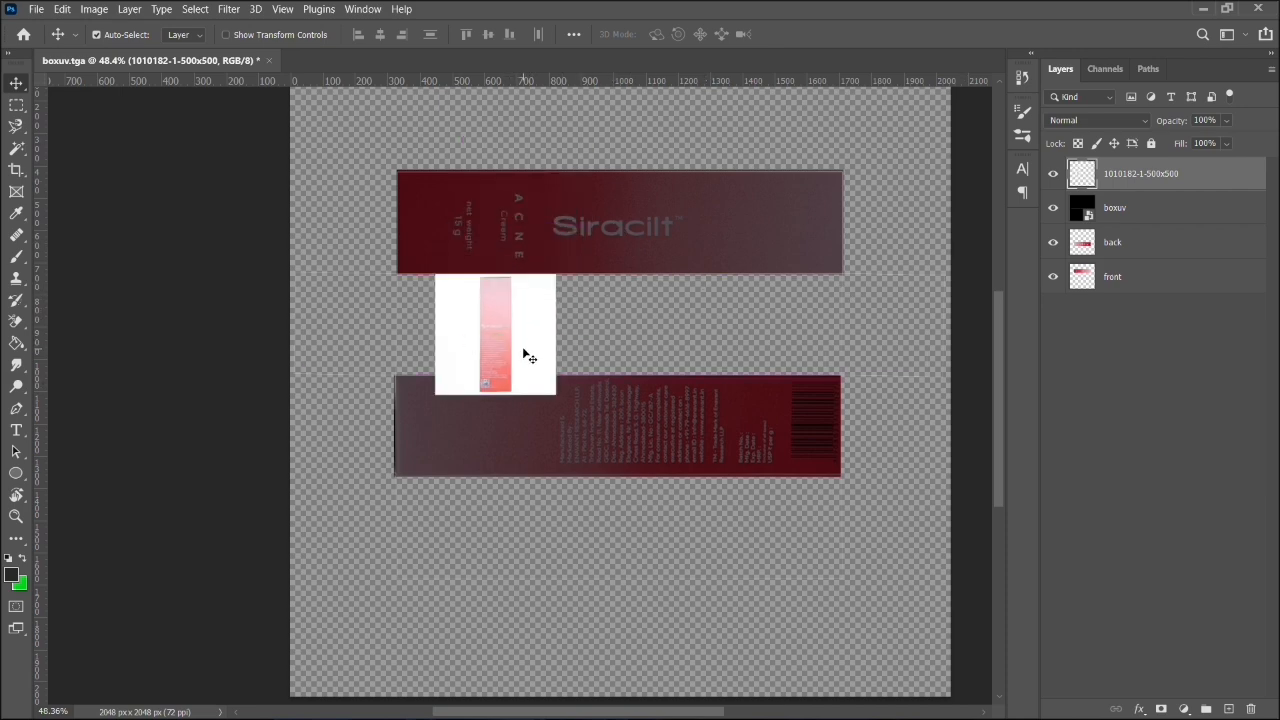
pyautogui.hotkey('ctrl', 't')
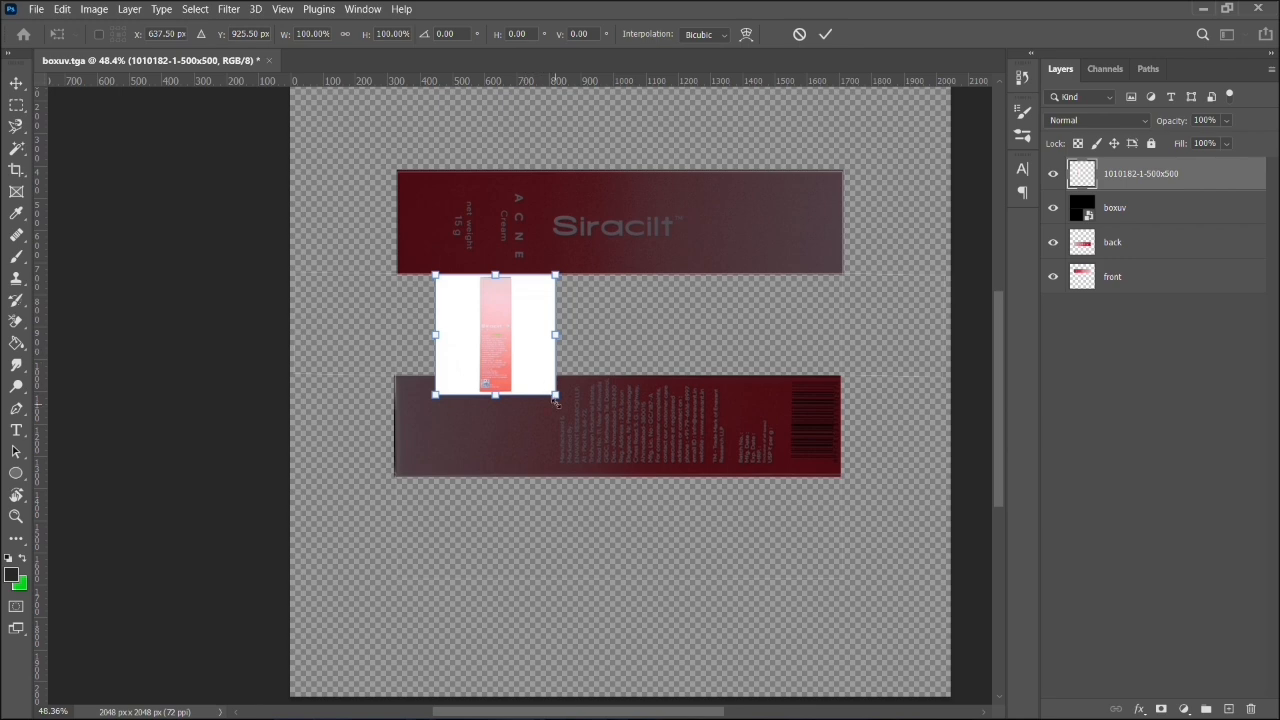
pyautogui.moveTo(560, 398); pyautogui.dragTo(806, 598)
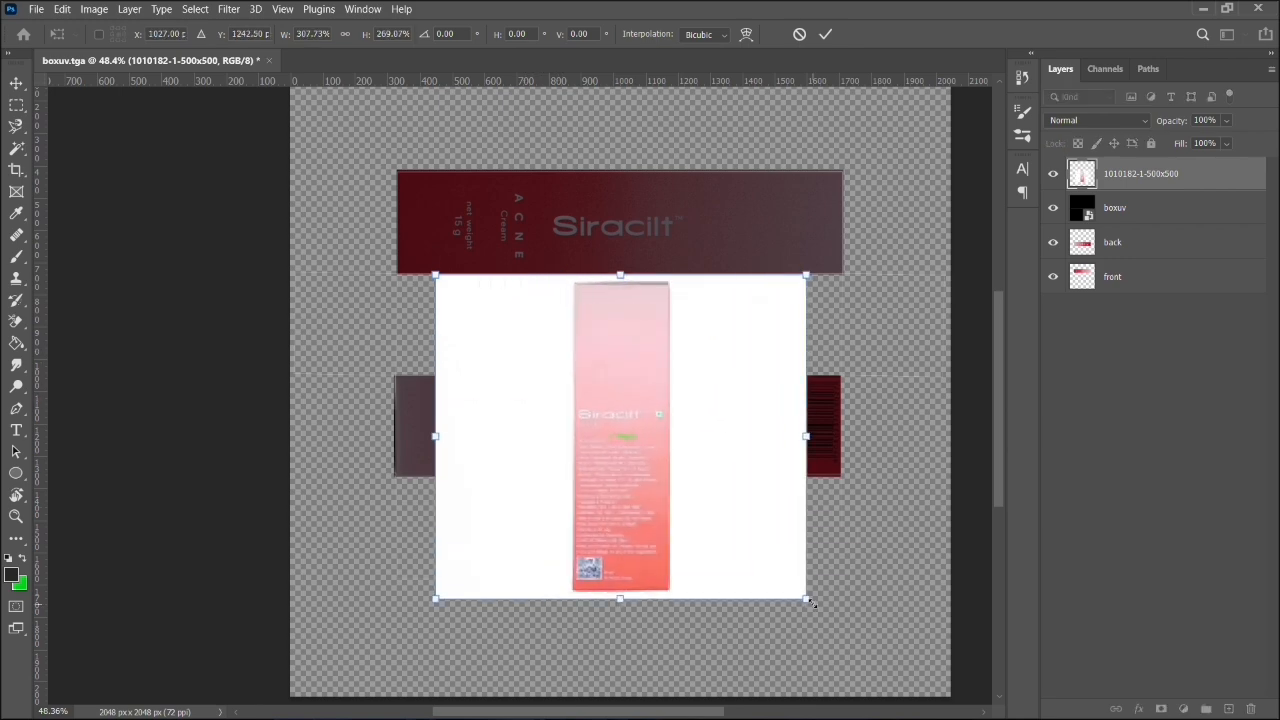
pyautogui.press('Return')
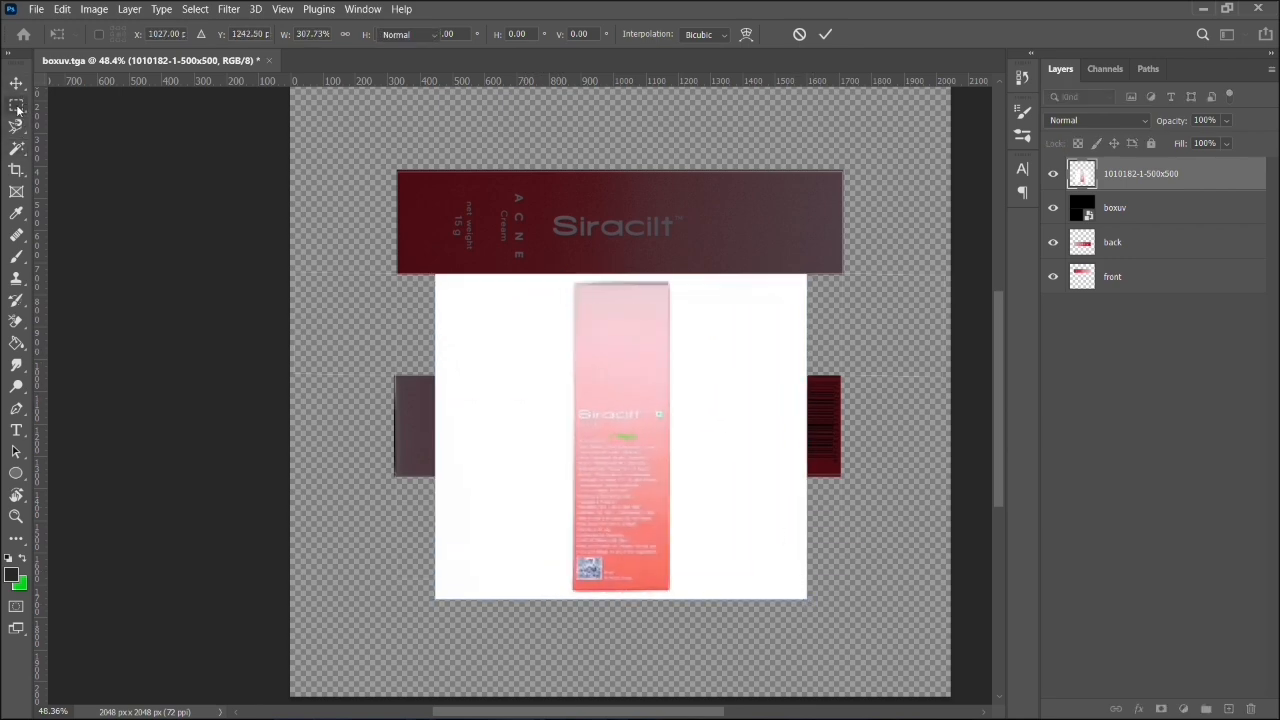
pyautogui.press('m')
pyautogui.moveTo(573, 283); pyautogui.dragTo(669, 590)
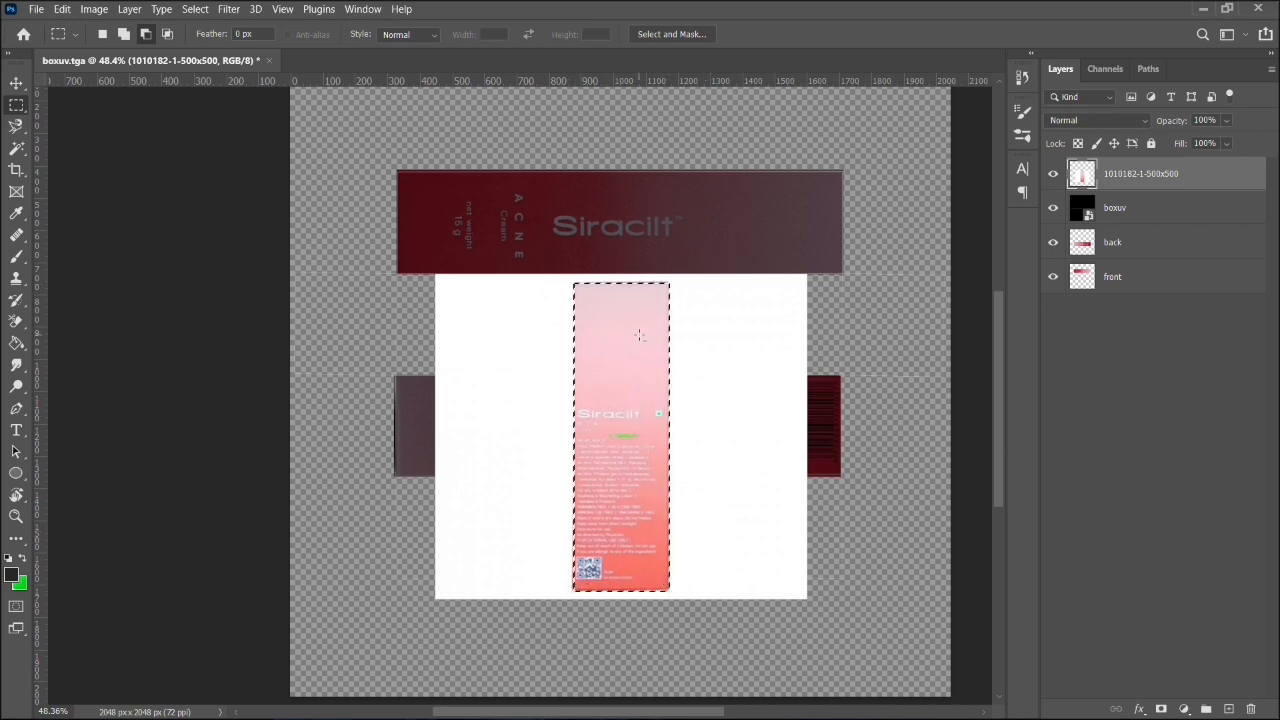
pyautogui.hotkey('ctrl', 'shift', 'i')
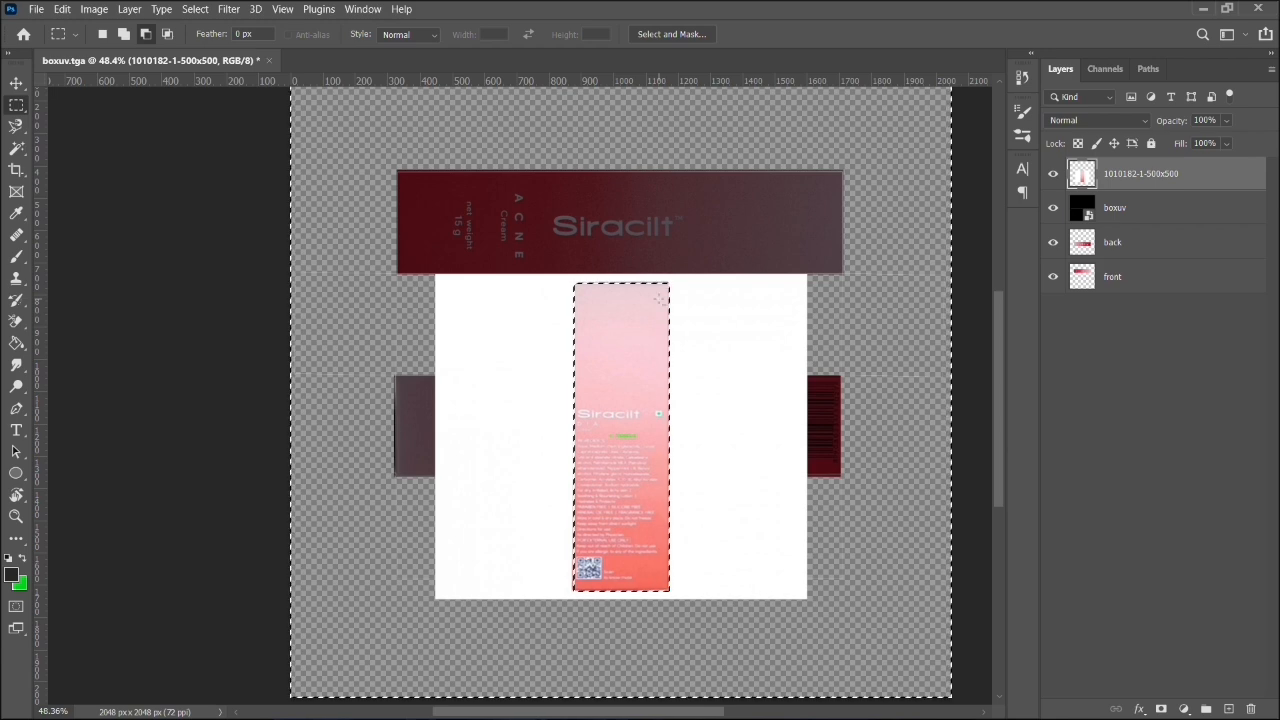
pyautogui.press('Delete')
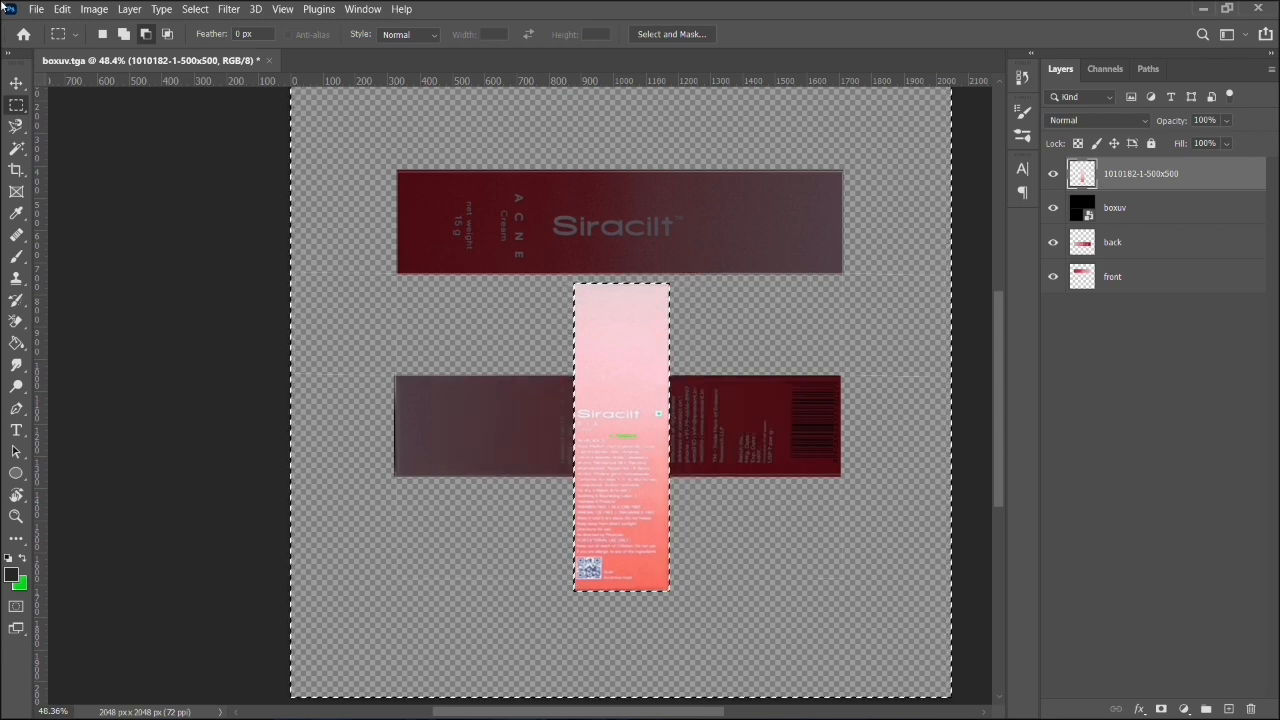
pyautogui.click(16, 82)
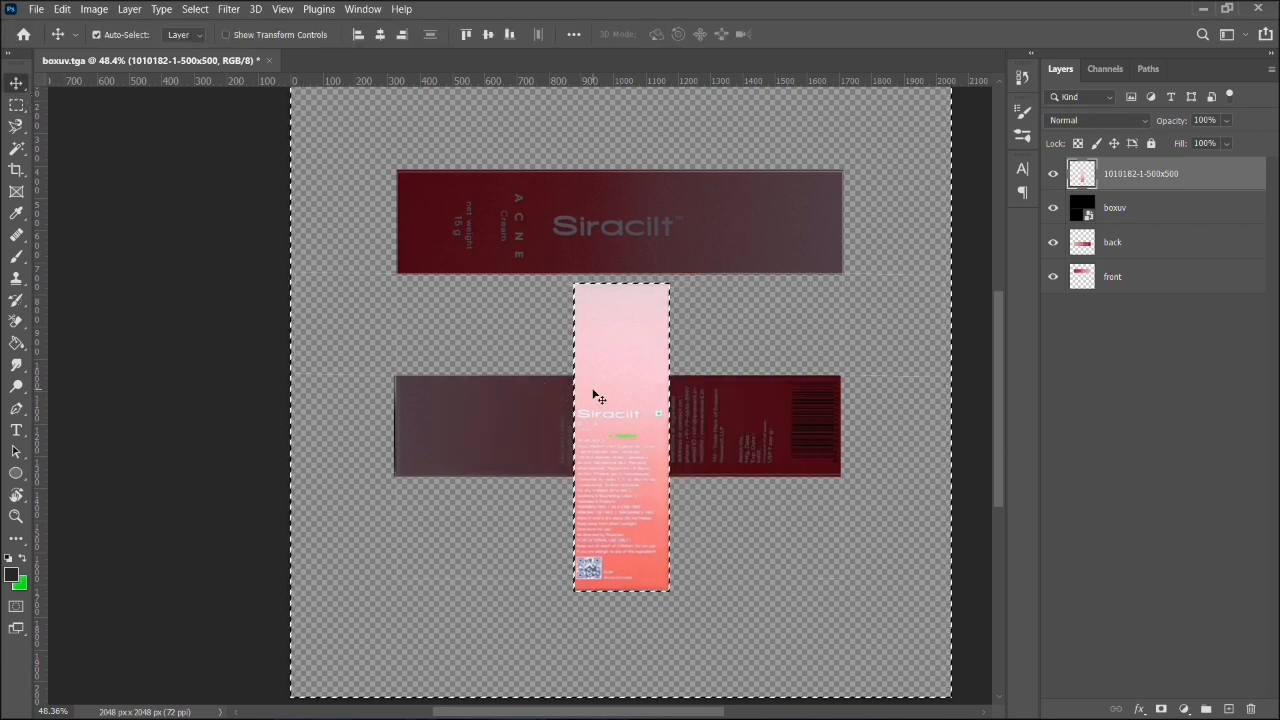
pyautogui.hotkey('ctrl', 'd')
# - Rotate the side artwork about 90.24° clockwise and place it over the UV panel between the front and back artwork
pyautogui.hotkey('ctrl', 't')
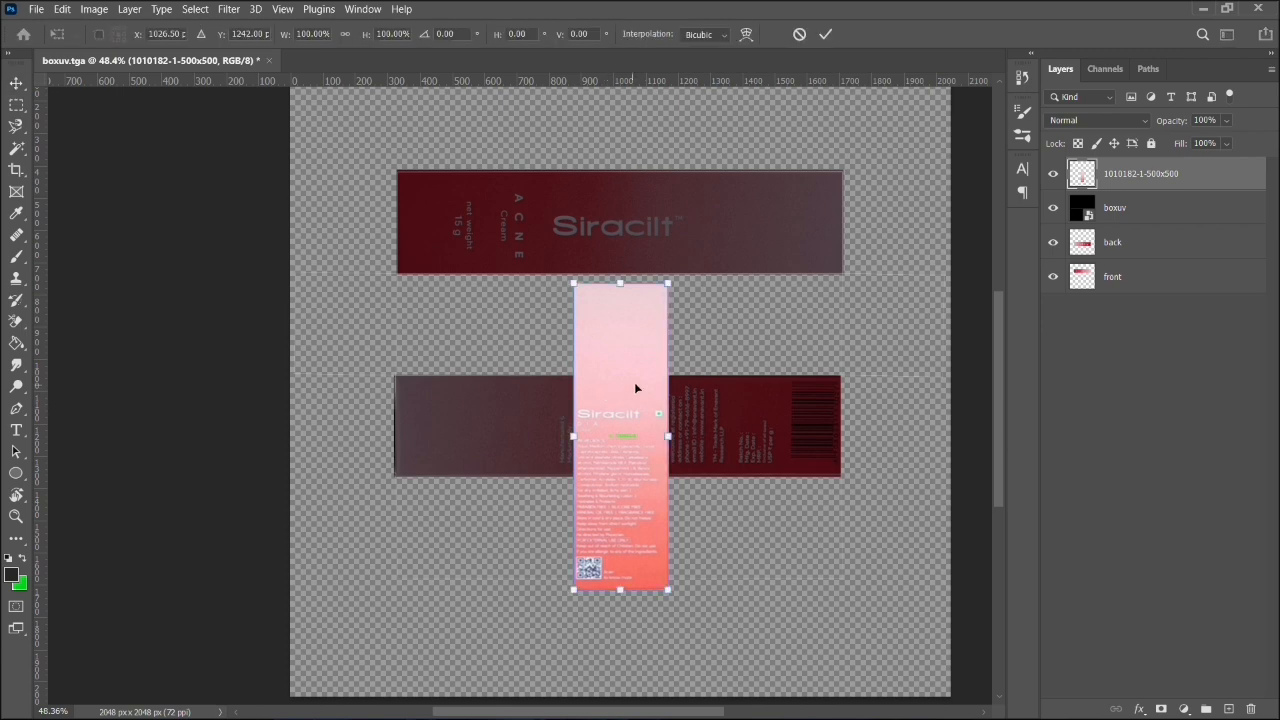
pyautogui.moveTo(689, 596); pyautogui.dragTo(458, 486)
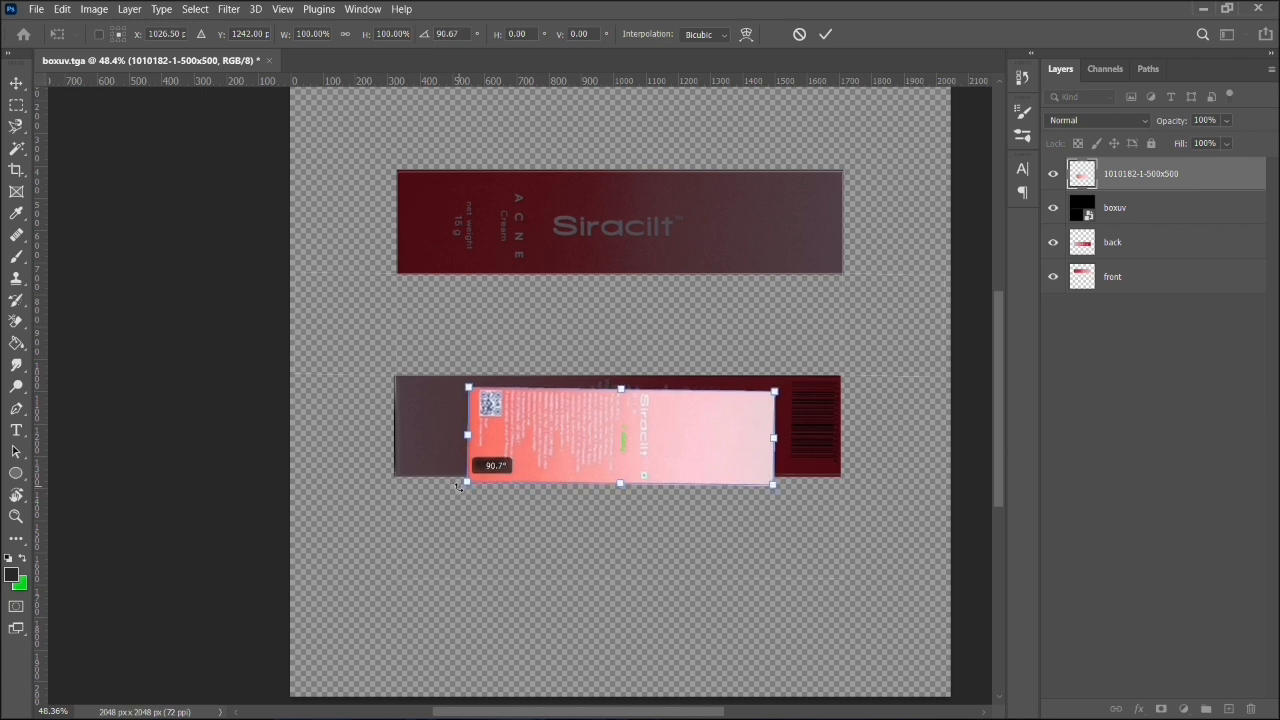
pyautogui.moveTo(458, 485); pyautogui.dragTo(457, 486)
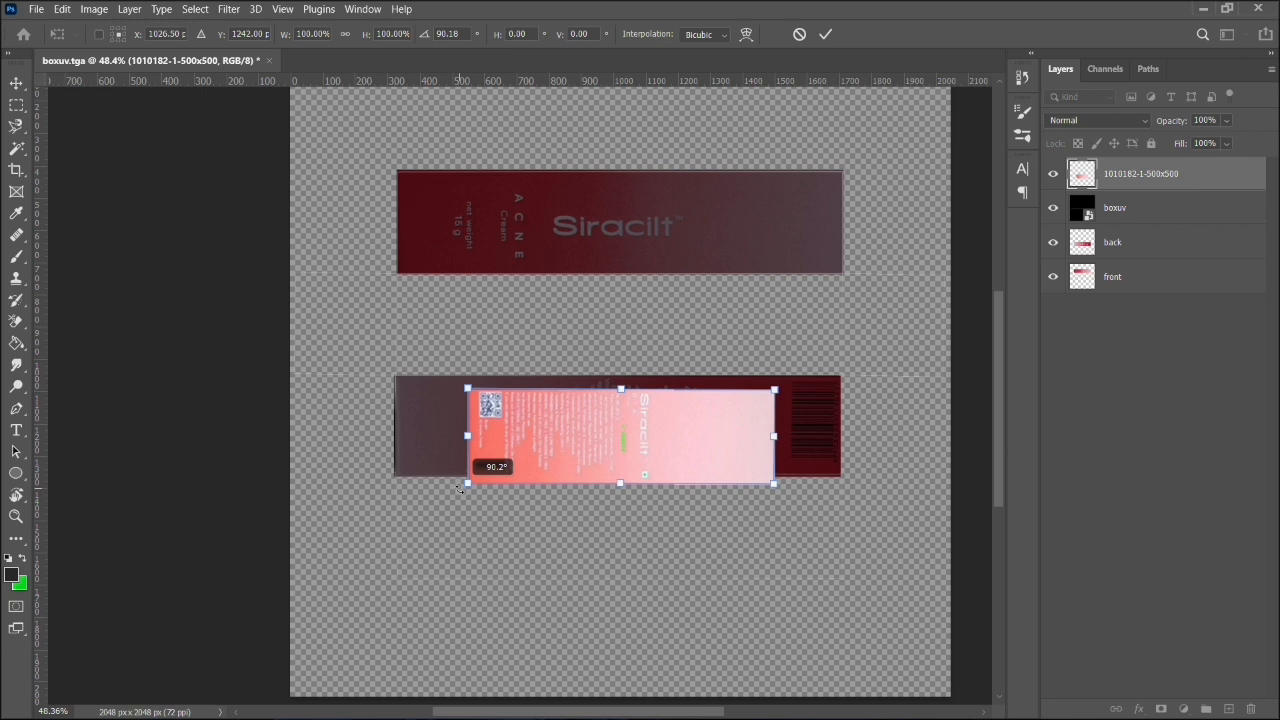
pyautogui.moveTo(459, 487); pyautogui.dragTo(456, 488)
pyautogui.moveTo(644, 432); pyautogui.dragTo(575, 326)
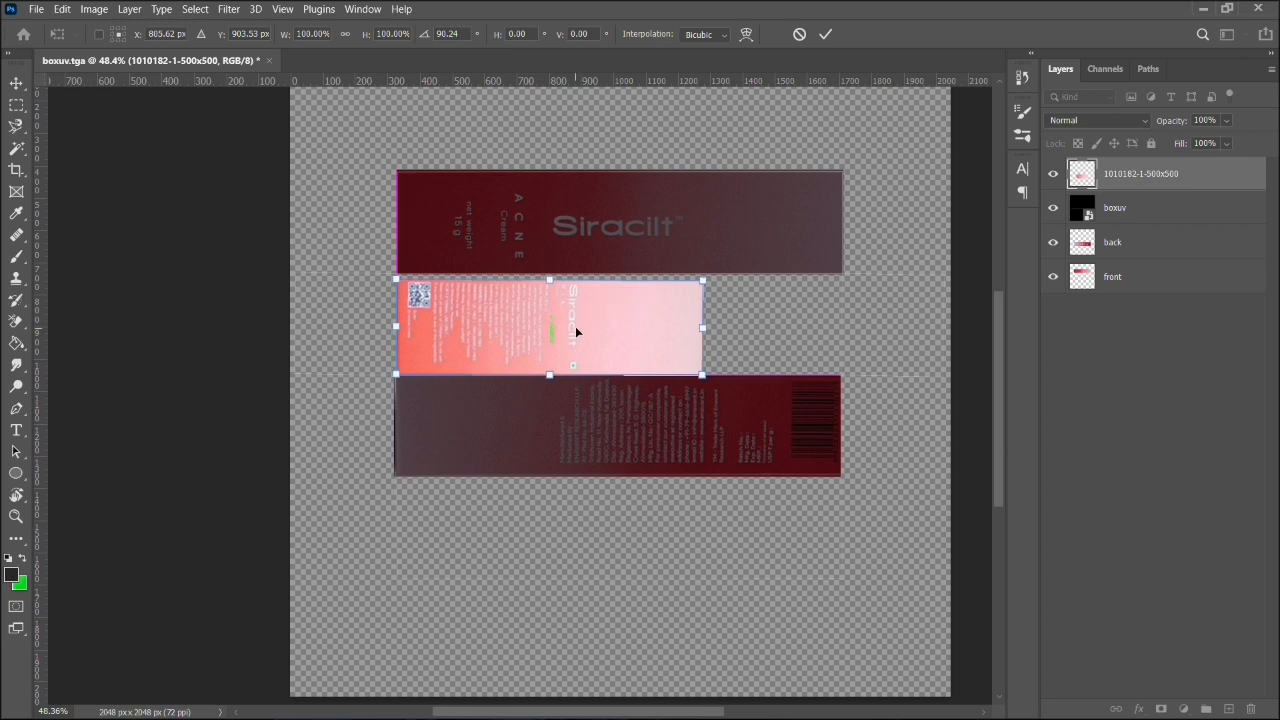
# - Stretch the side artwork to 106.41% width and 142.54% height, apply it, and extend its short end to the panel edge
pyautogui.moveTo(702, 327); pyautogui.dragTo(833, 327)
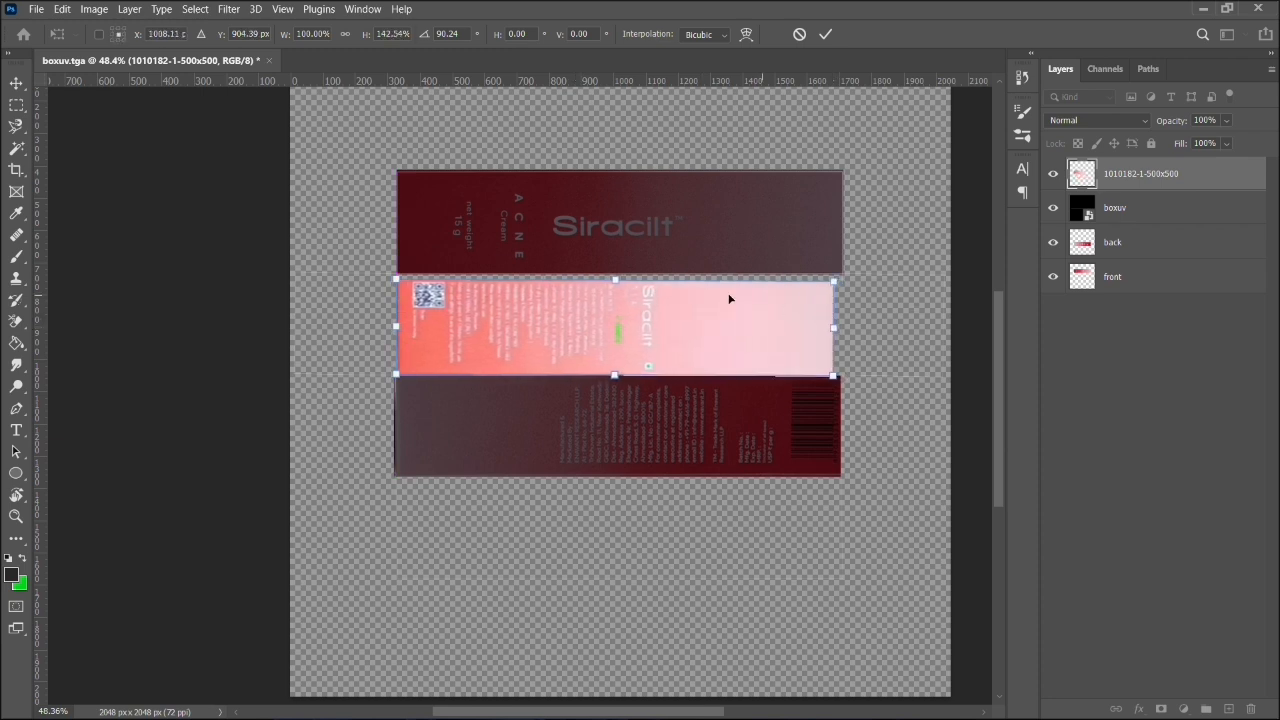
pyautogui.moveTo(619, 281); pyautogui.dragTo(619, 274)
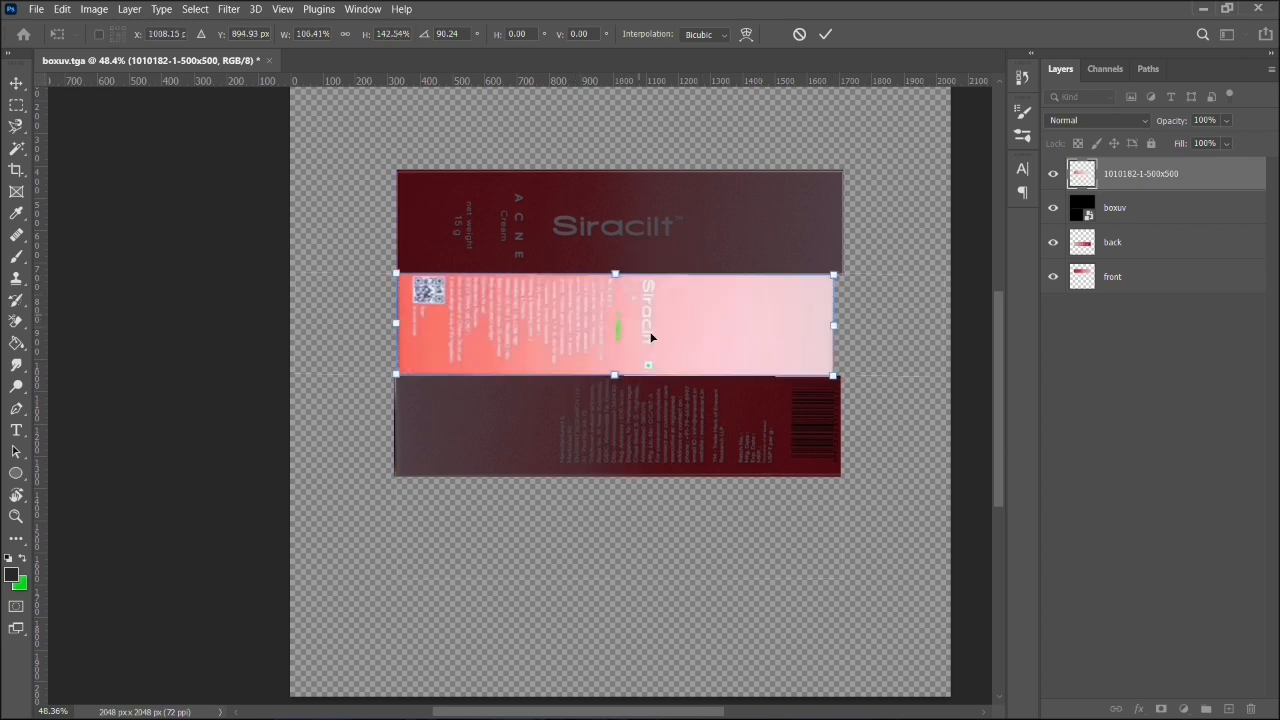
pyautogui.press('Return')
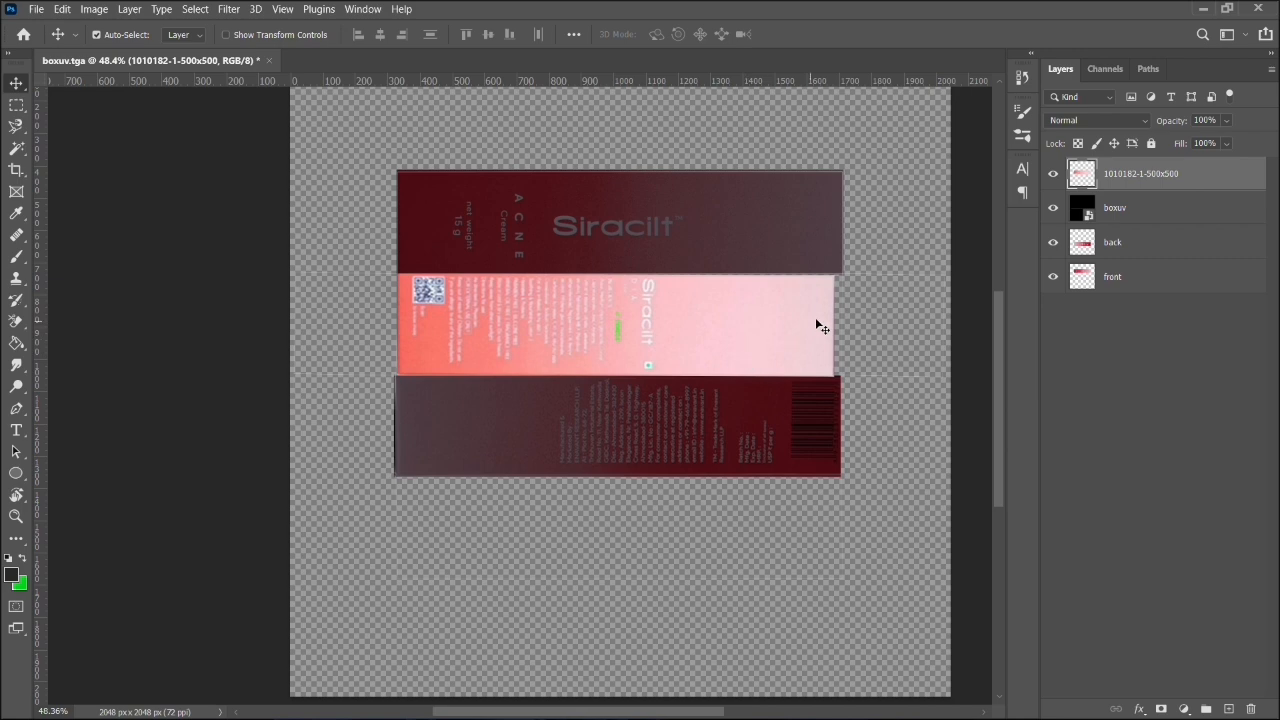
pyautogui.hotkey('ctrl', 't')
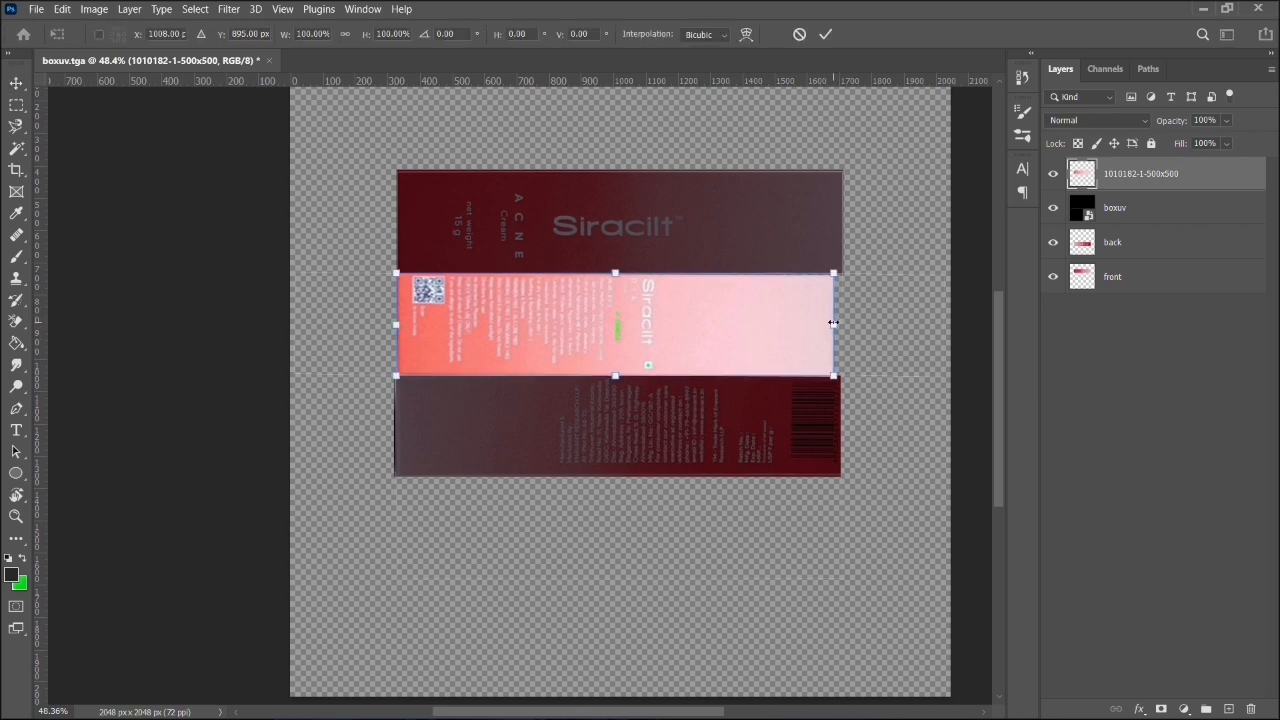
pyautogui.moveTo(835, 323); pyautogui.dragTo(840, 323)
pyautogui.press('Return')
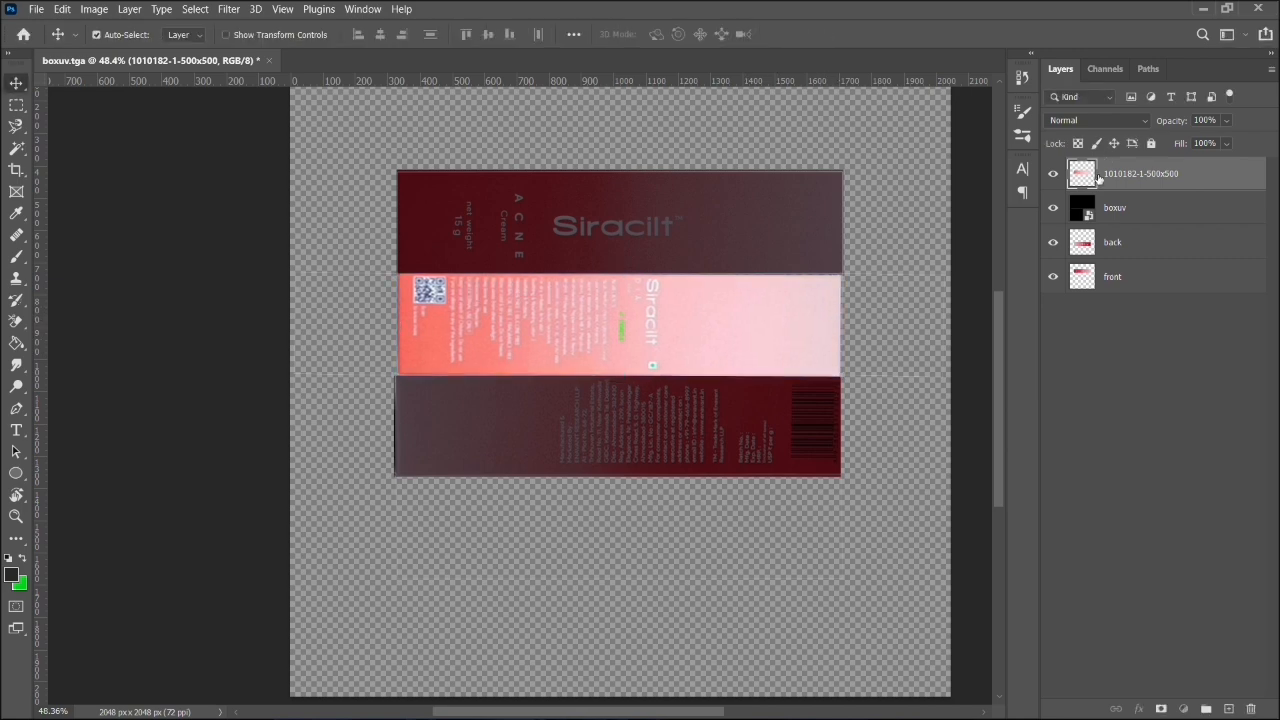
pyautogui.moveTo(1100, 175); pyautogui.dragTo(1103, 290)
pyautogui.press('ctrl')
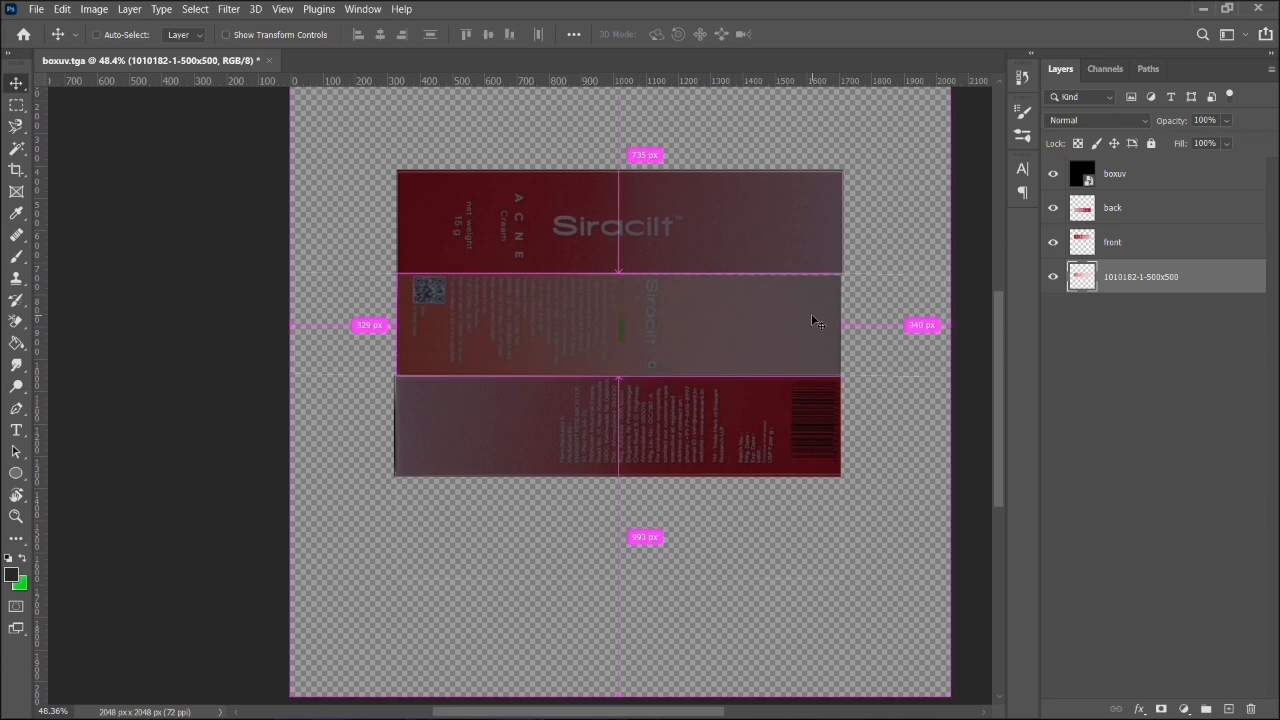
pyautogui.hscroll(-2, 710, 280)
pyautogui.scroll(3, 835, 289)
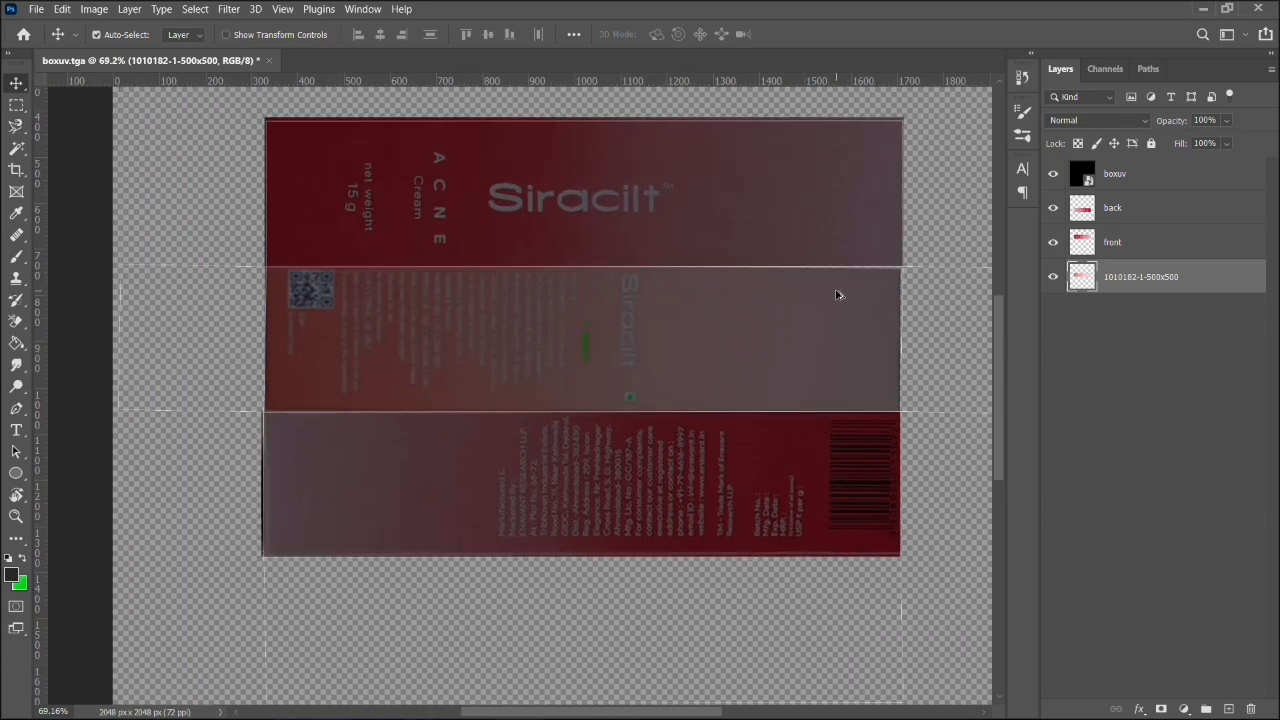
pyautogui.click(837, 292)
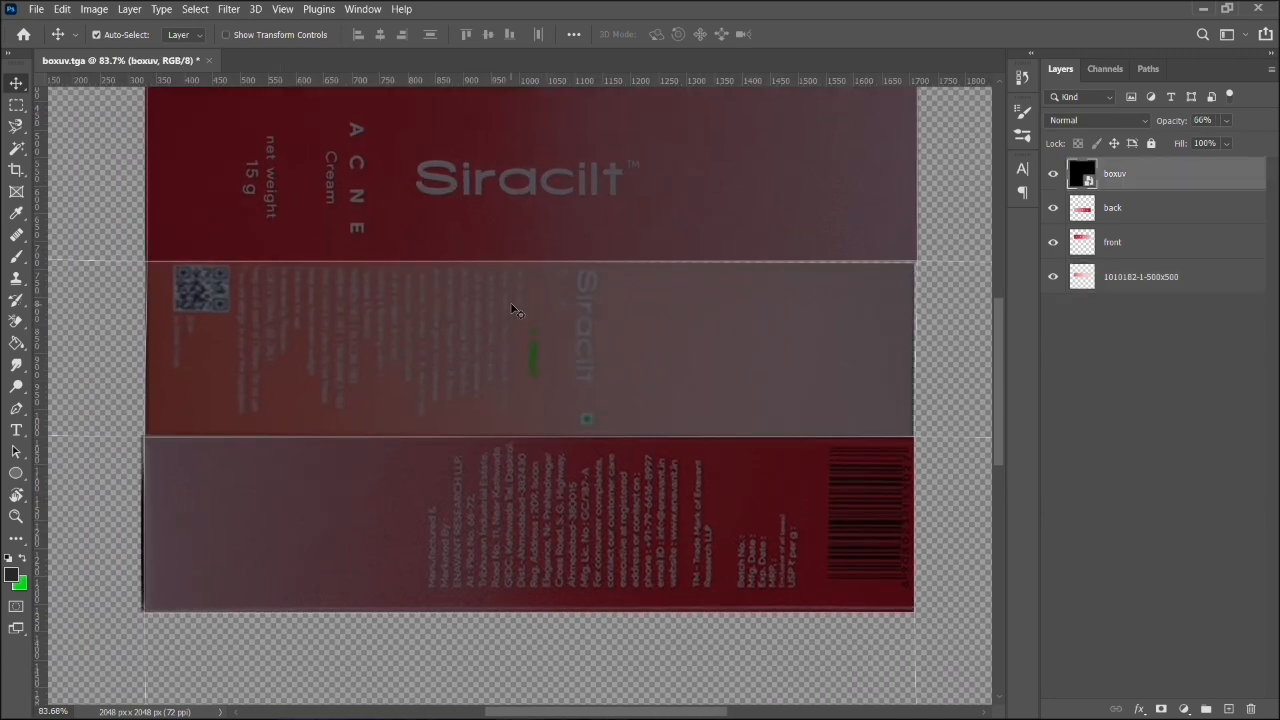
pyautogui.hotkey('ctrl', 't')
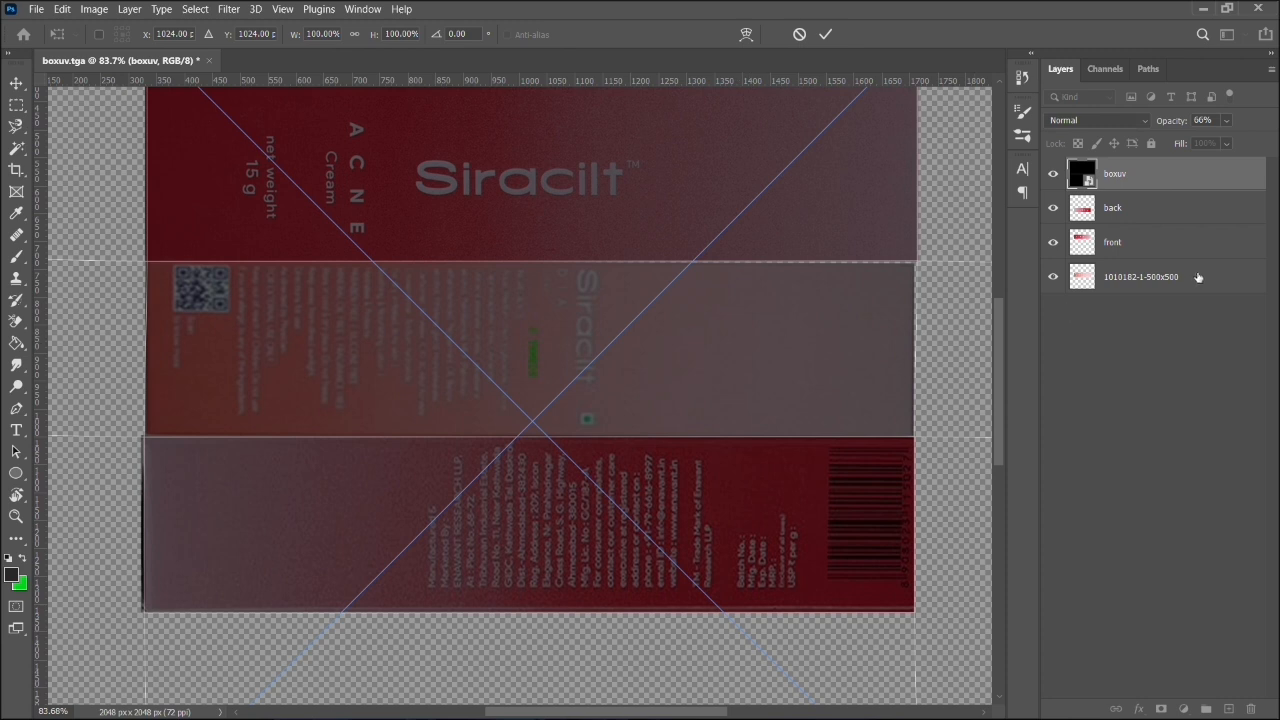
pyautogui.click(1193, 257)
# - Fine-tune the side artwork to 100.51% width and 101.25% height so it covers its UV panel, and apply the transform
pyautogui.click(1165, 279)
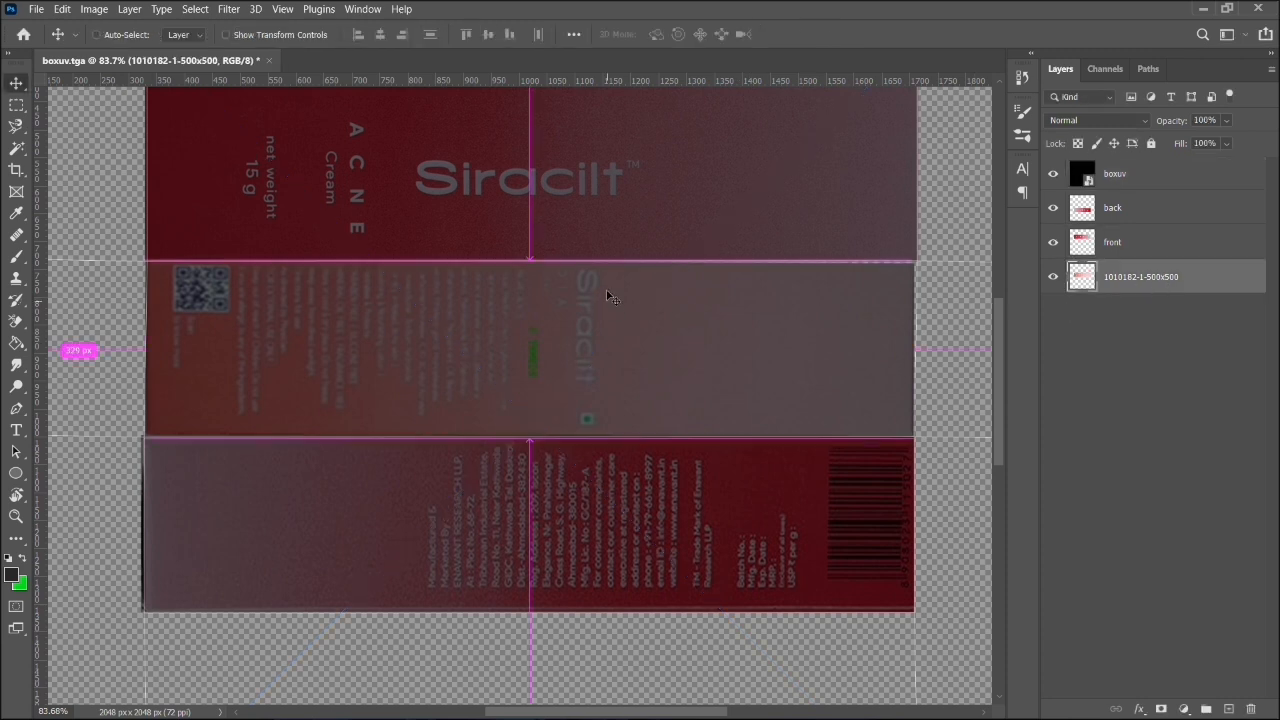
pyautogui.hotkey('ctrl', 't')
pyautogui.moveTo(529, 260)
pyautogui.mouseDown()
pyautogui.moveTo(555, 262)
pyautogui.moveTo(548, 253)
pyautogui.mouseUp()
pyautogui.moveTo(913, 342); pyautogui.dragTo(916, 342)
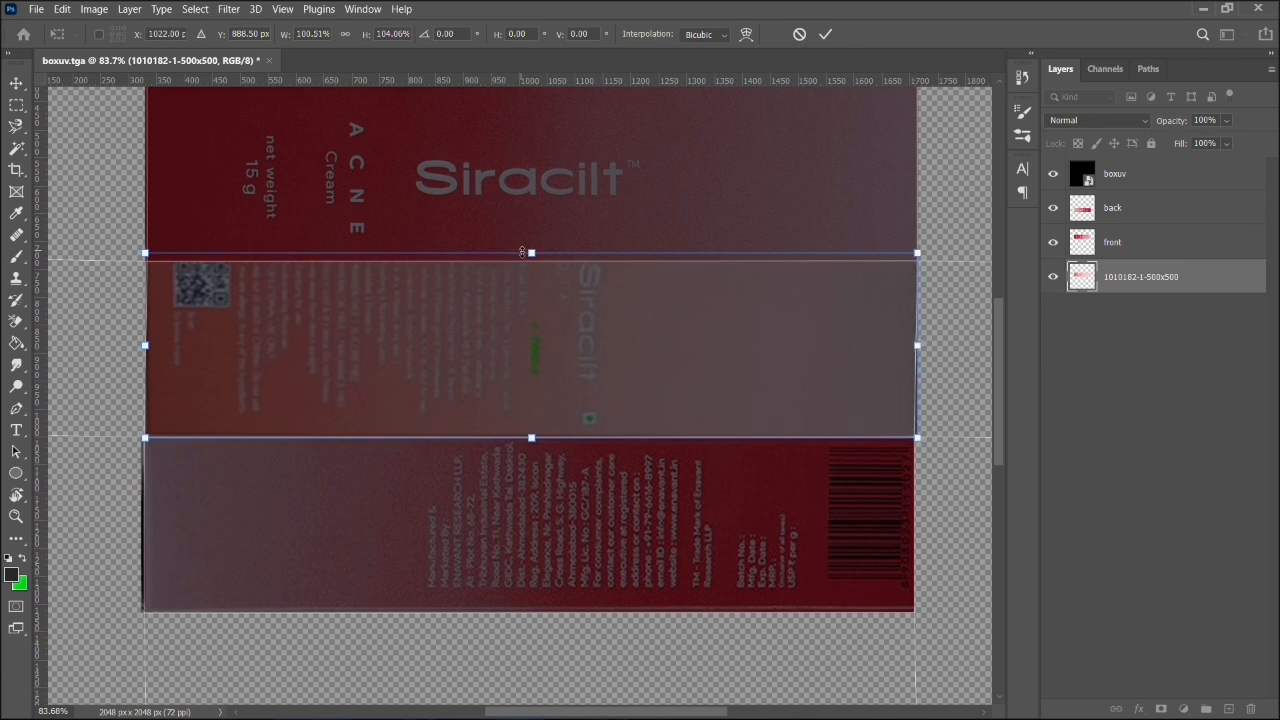
pyautogui.scroll(3, 597, 262)
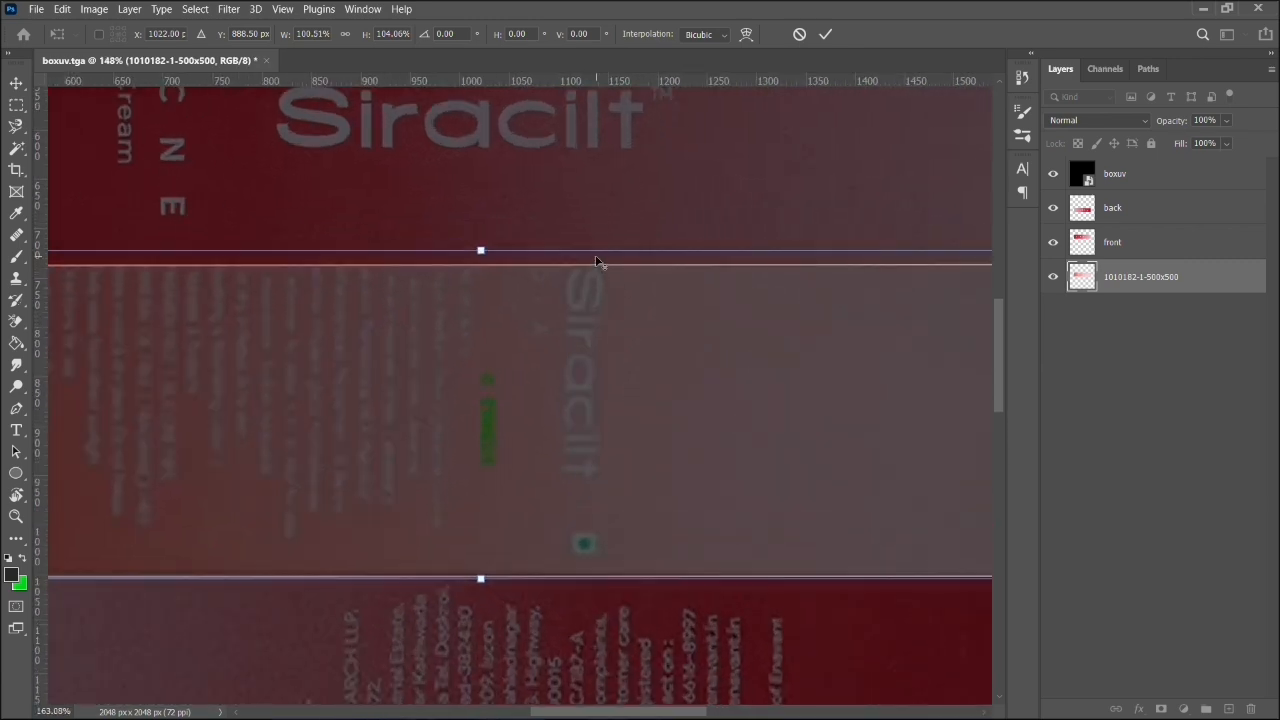
pyautogui.scroll(2, 597, 262)
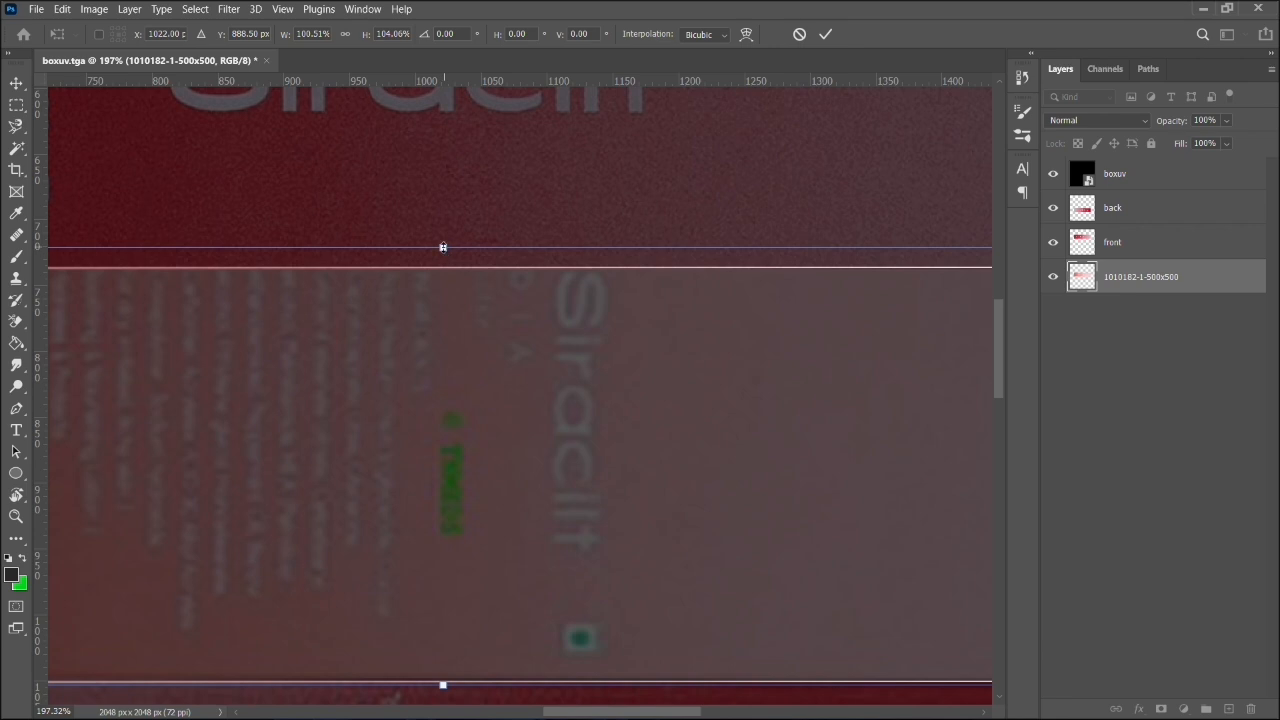
pyautogui.moveTo(443, 247); pyautogui.dragTo(443, 259)
pyautogui.hscroll(1, 567, 245)
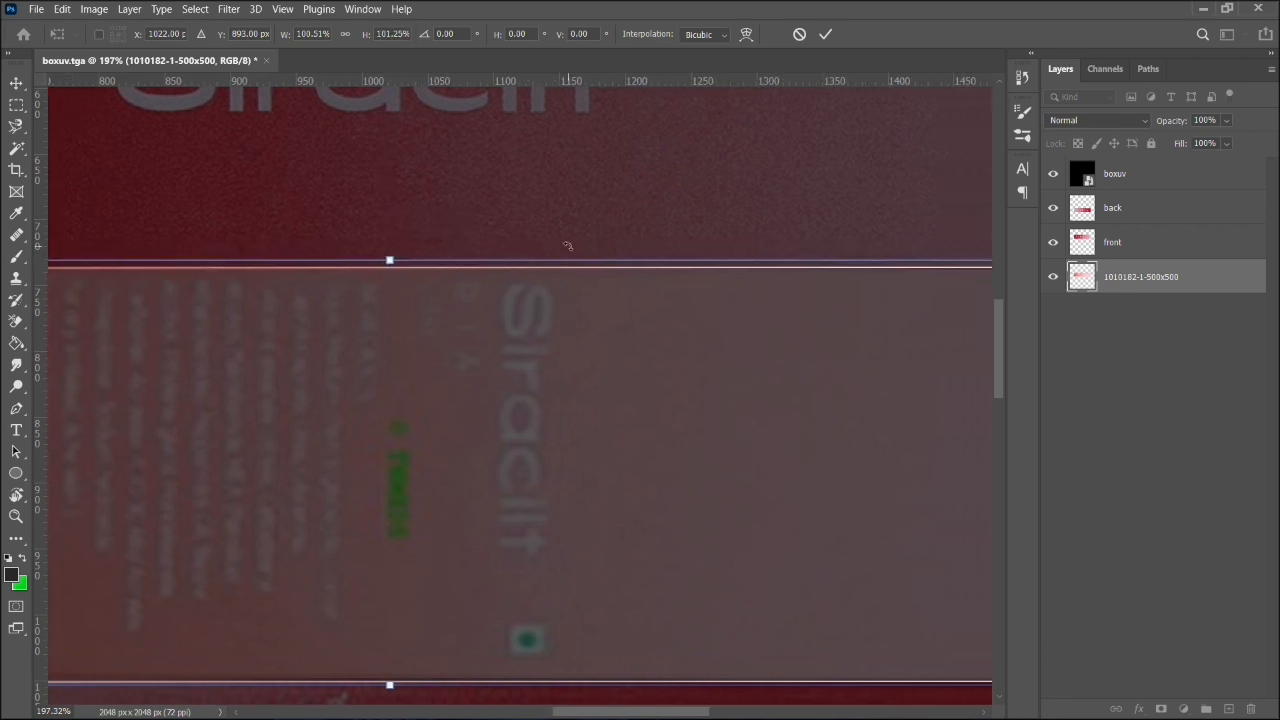
pyautogui.scroll(-4, 567, 245)
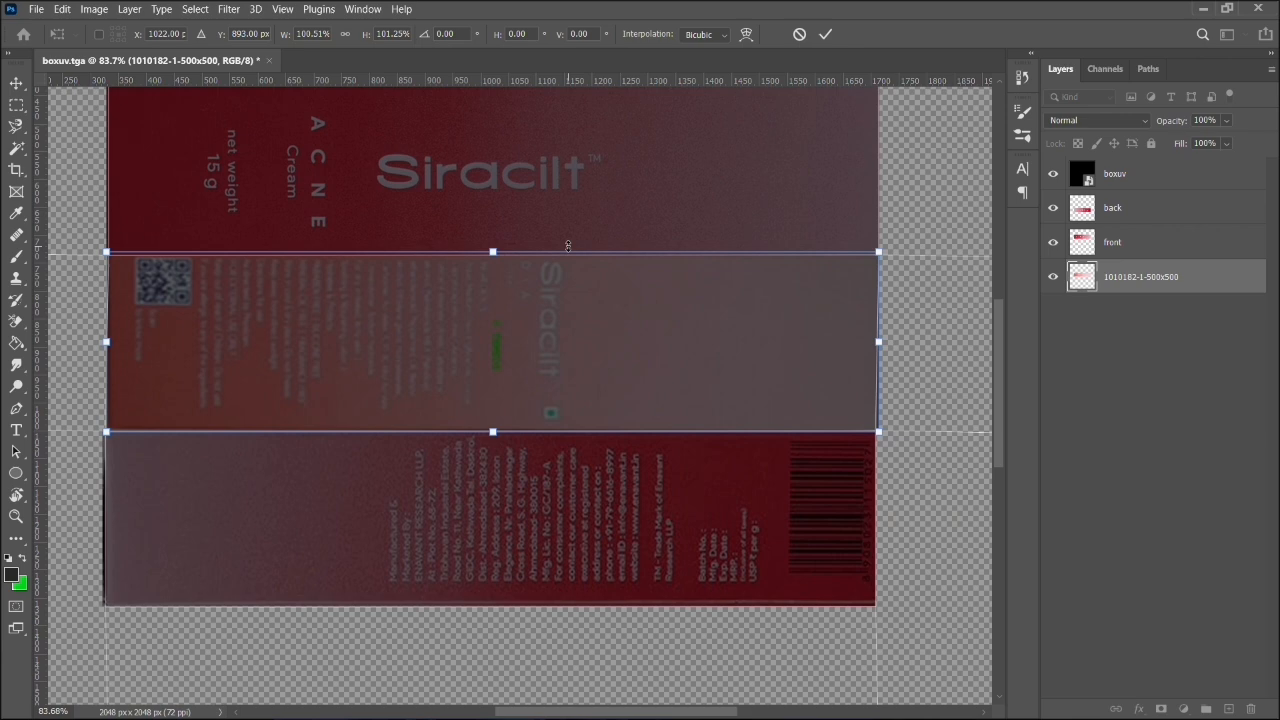
pyautogui.scroll(-1, 567, 245)
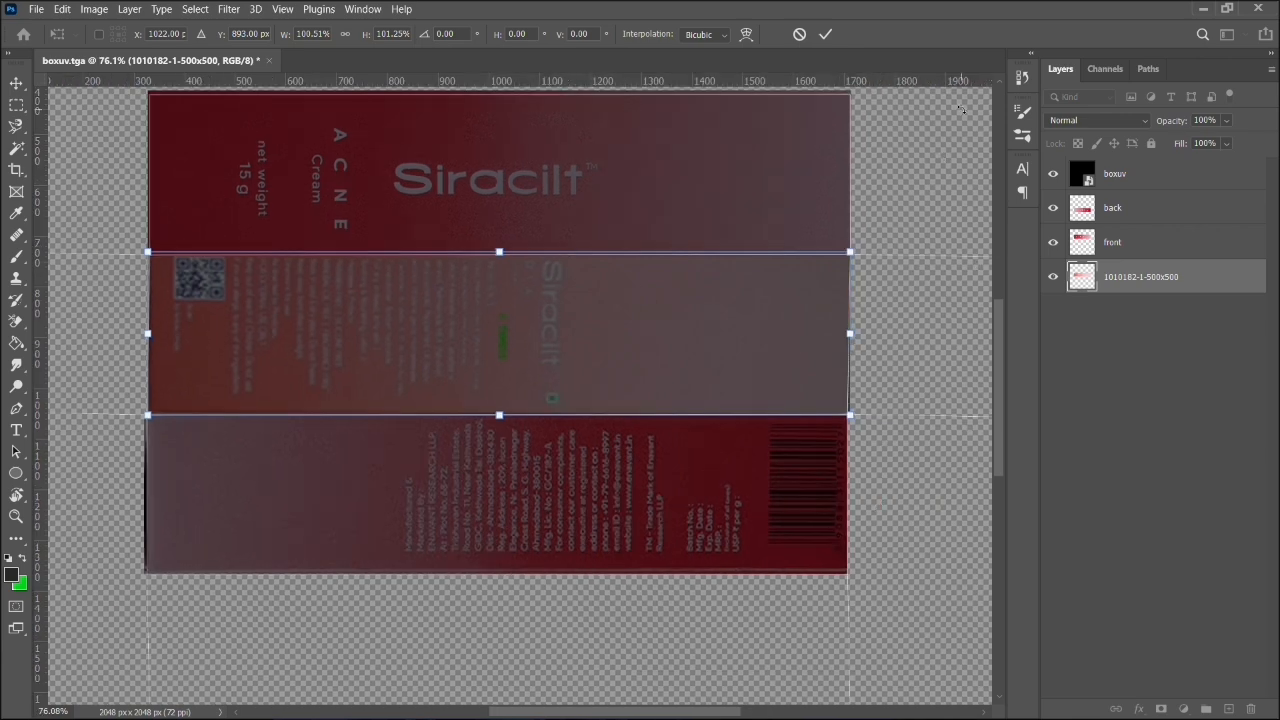
pyautogui.hscroll(1, 857, 219)
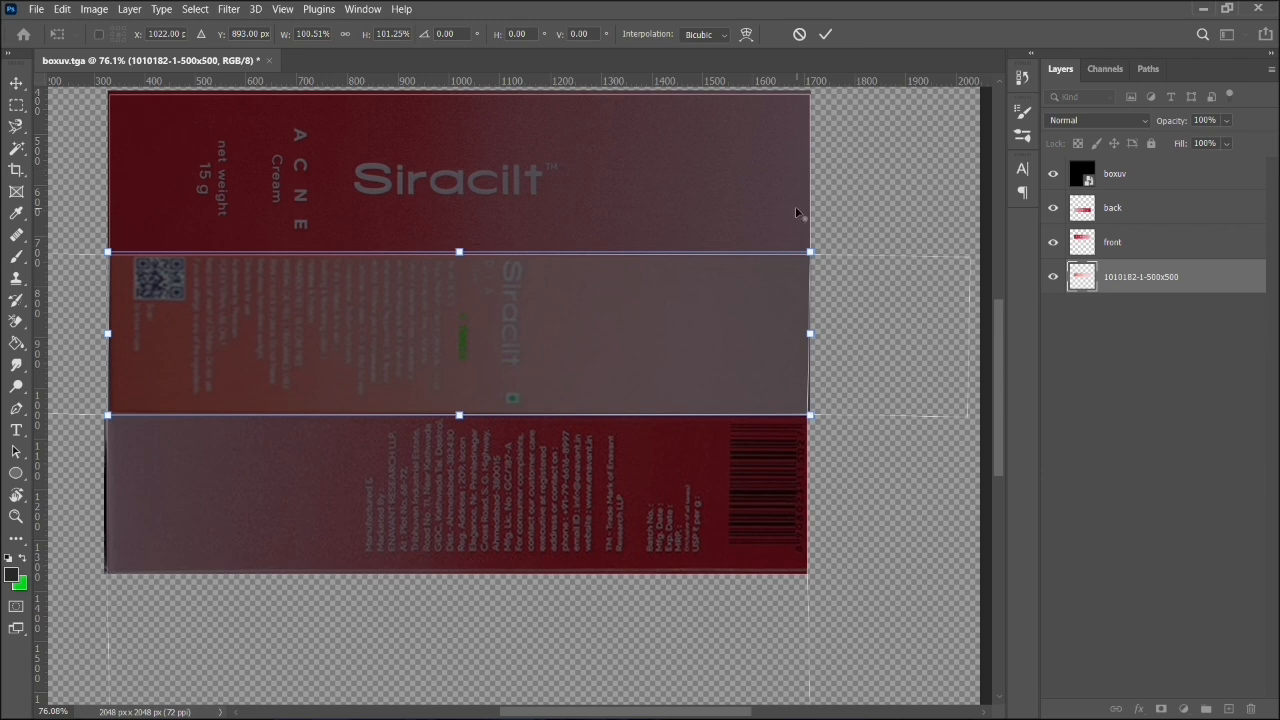
pyautogui.scroll(-2, 795, 206)
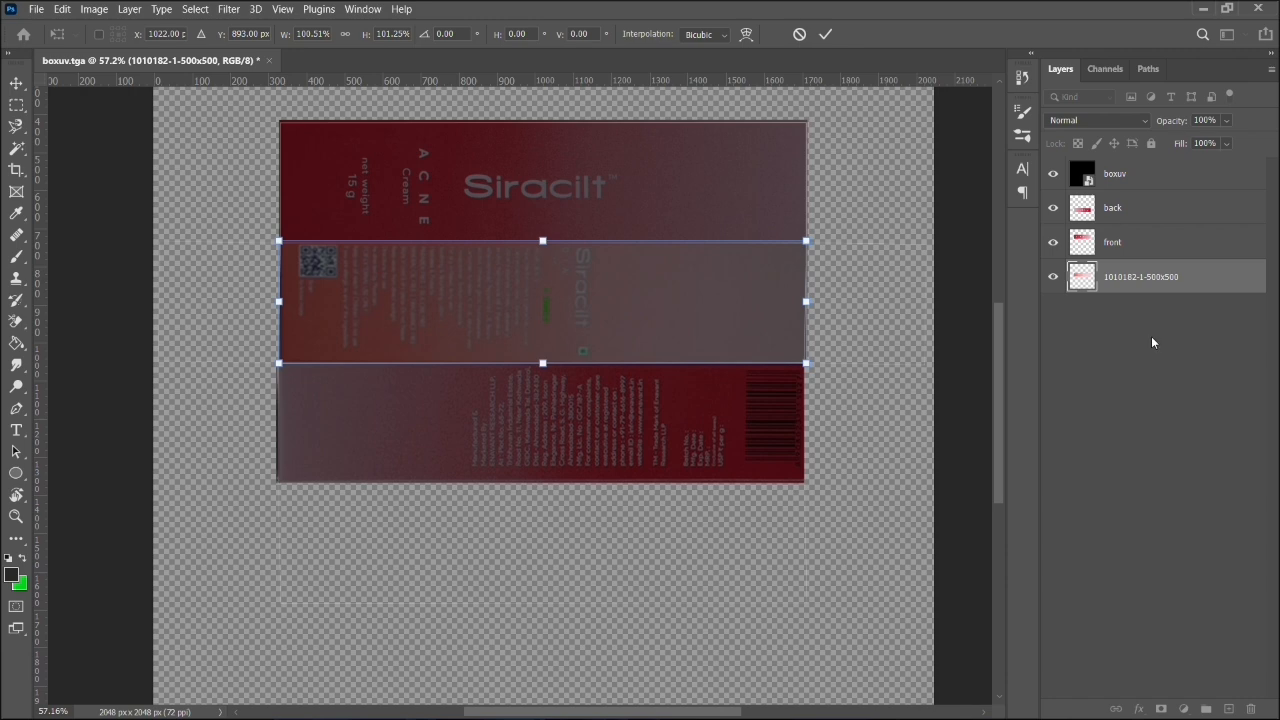
pyautogui.press('Return')
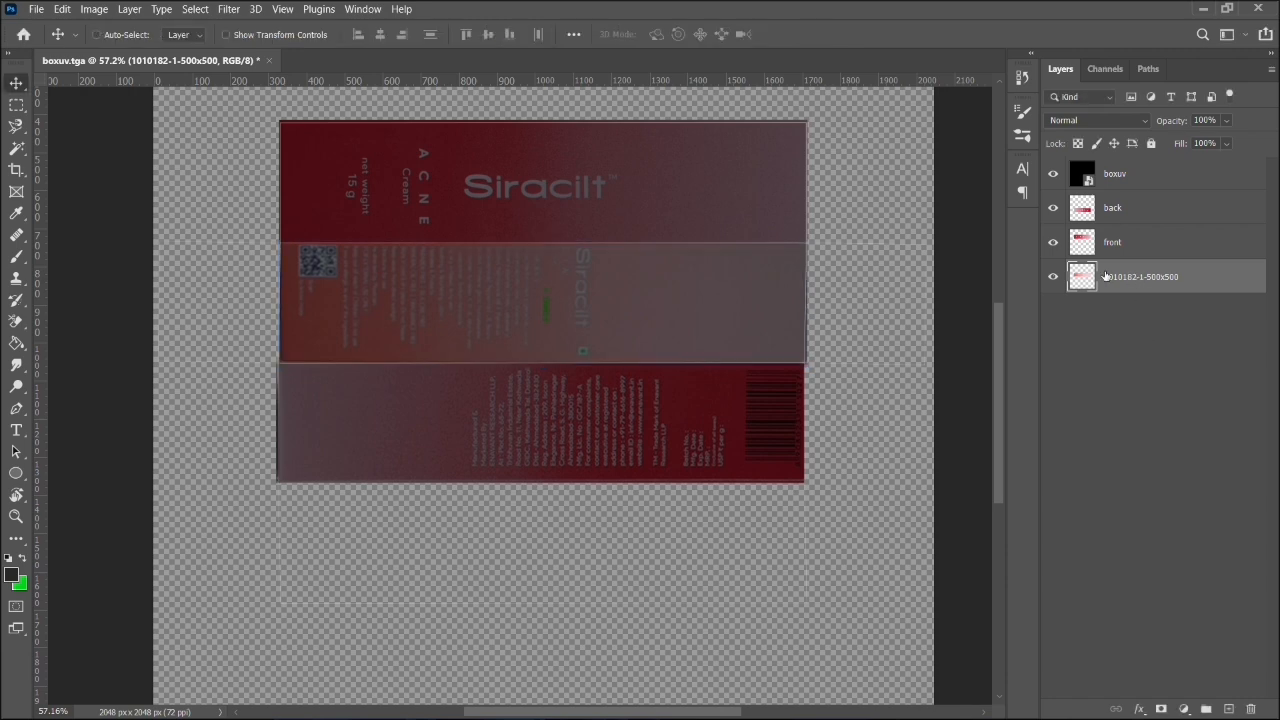
pyautogui.hotkey('ctrl', 'j')
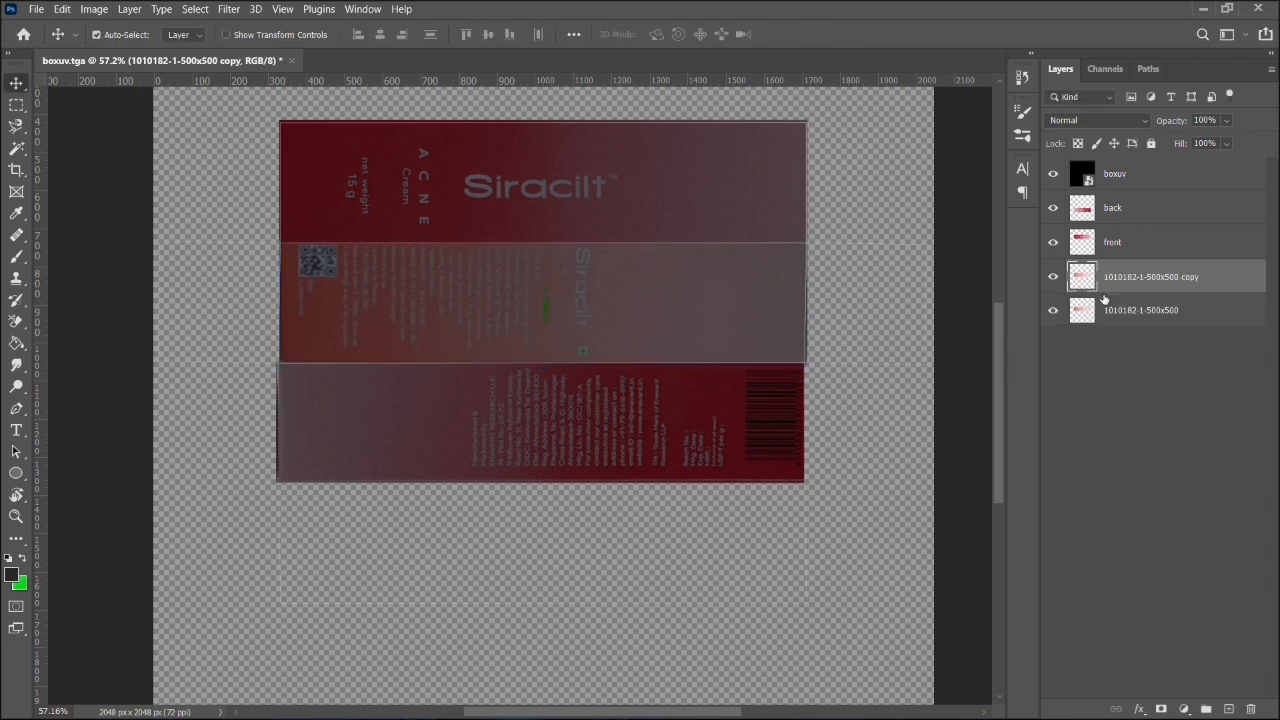
pyautogui.moveTo(711, 319); pyautogui.dragTo(707, 456)
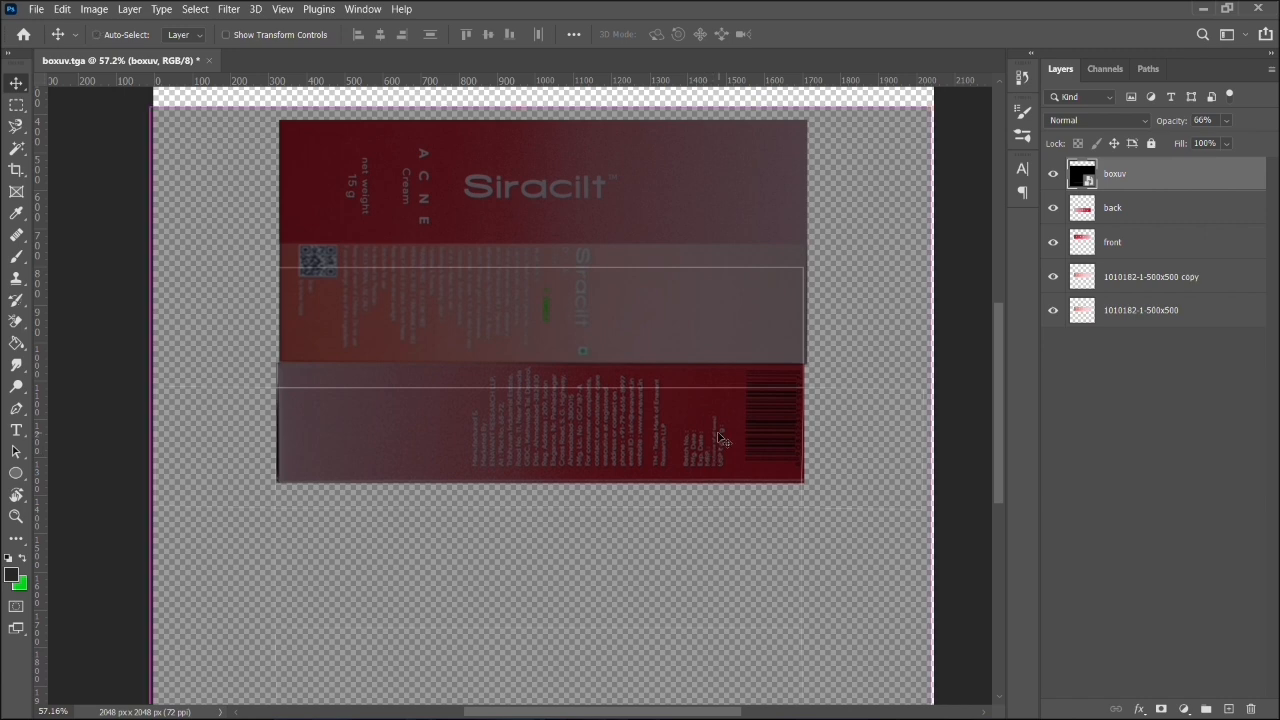
pyautogui.hotkey('ctrl', 'z')
pyautogui.click(1146, 312)
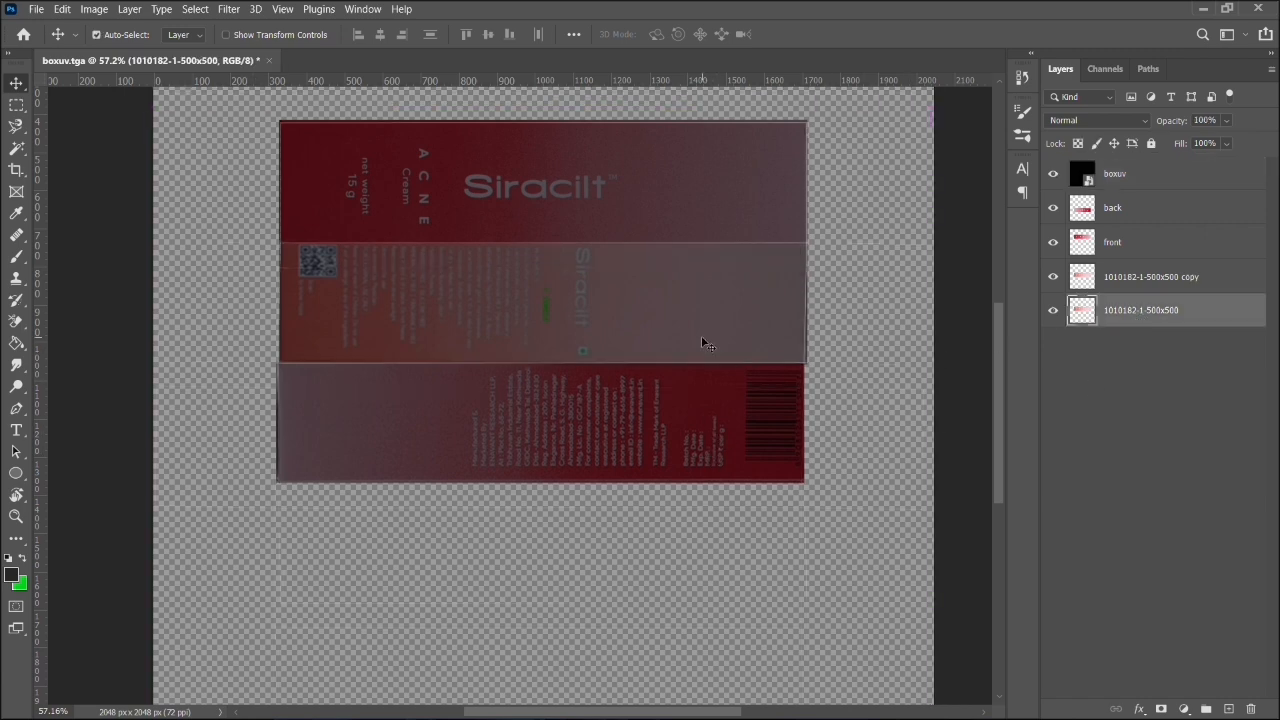
pyautogui.click(1186, 183)
pyautogui.keyDown('shift'); pyautogui.click(1192, 280); pyautogui.keyUp('shift')
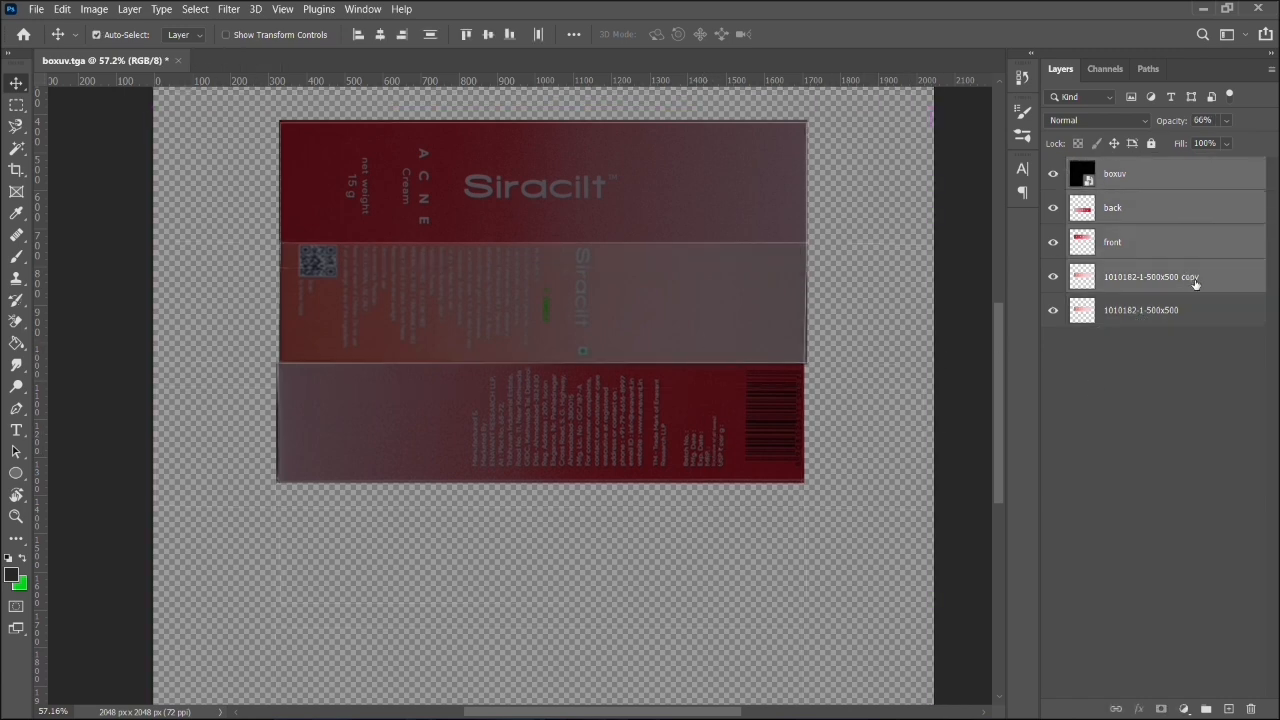
pyautogui.click(1150, 143)
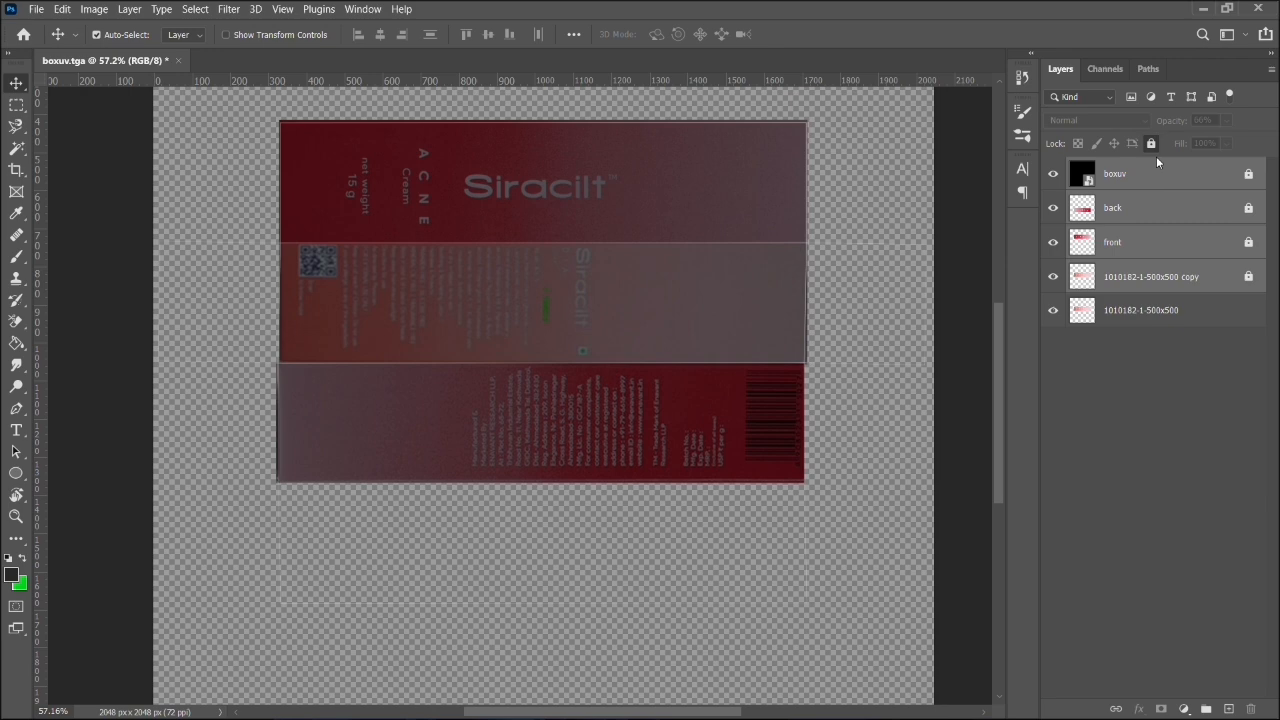
pyautogui.click(1168, 318)
pyautogui.moveTo(750, 305); pyautogui.dragTo(740, 528)
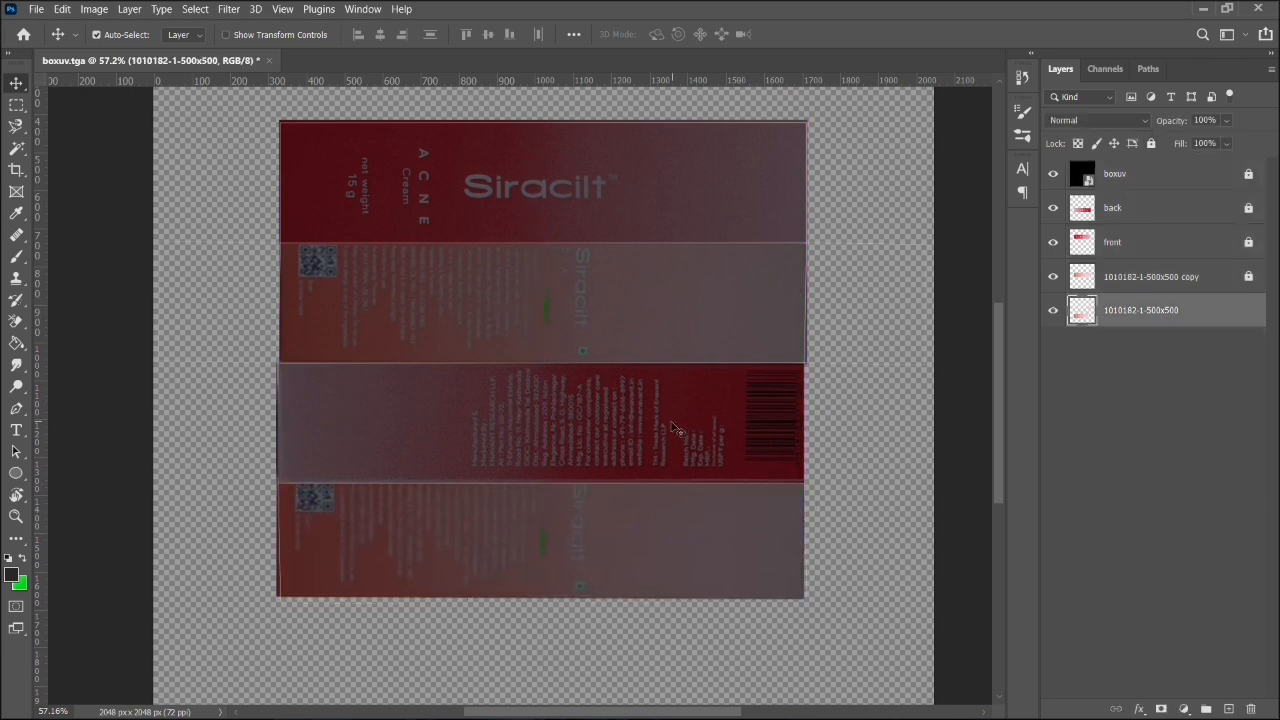
# - Unlock the back layer and rotate its artwork to about -179.7° within its UV panel
pyautogui.click(676, 428)
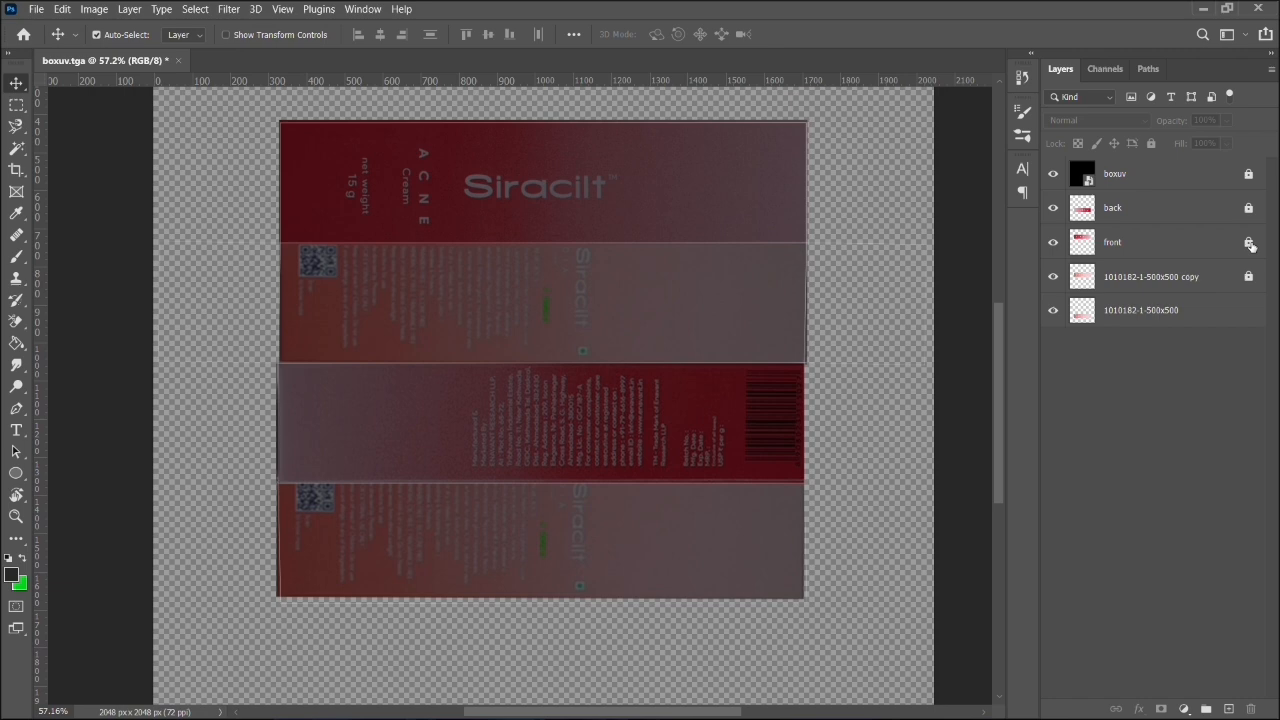
pyautogui.click(1249, 208)
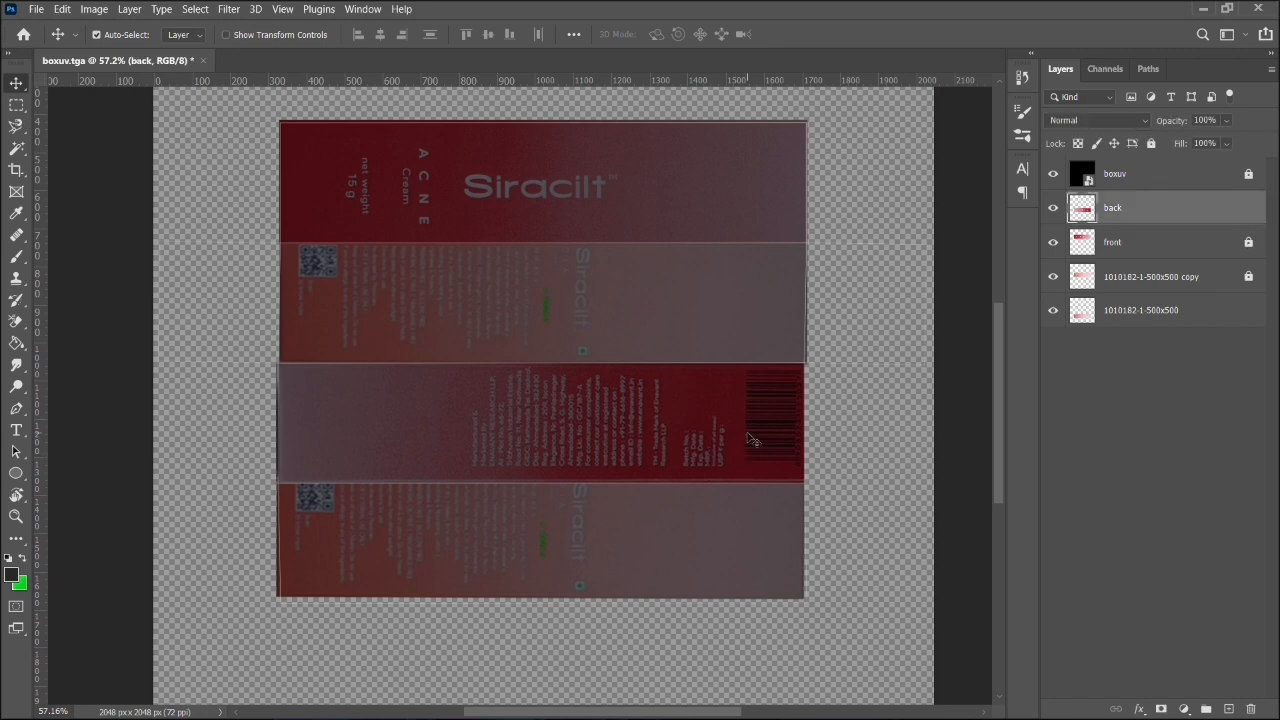
pyautogui.hotkey('ctrl', 't')
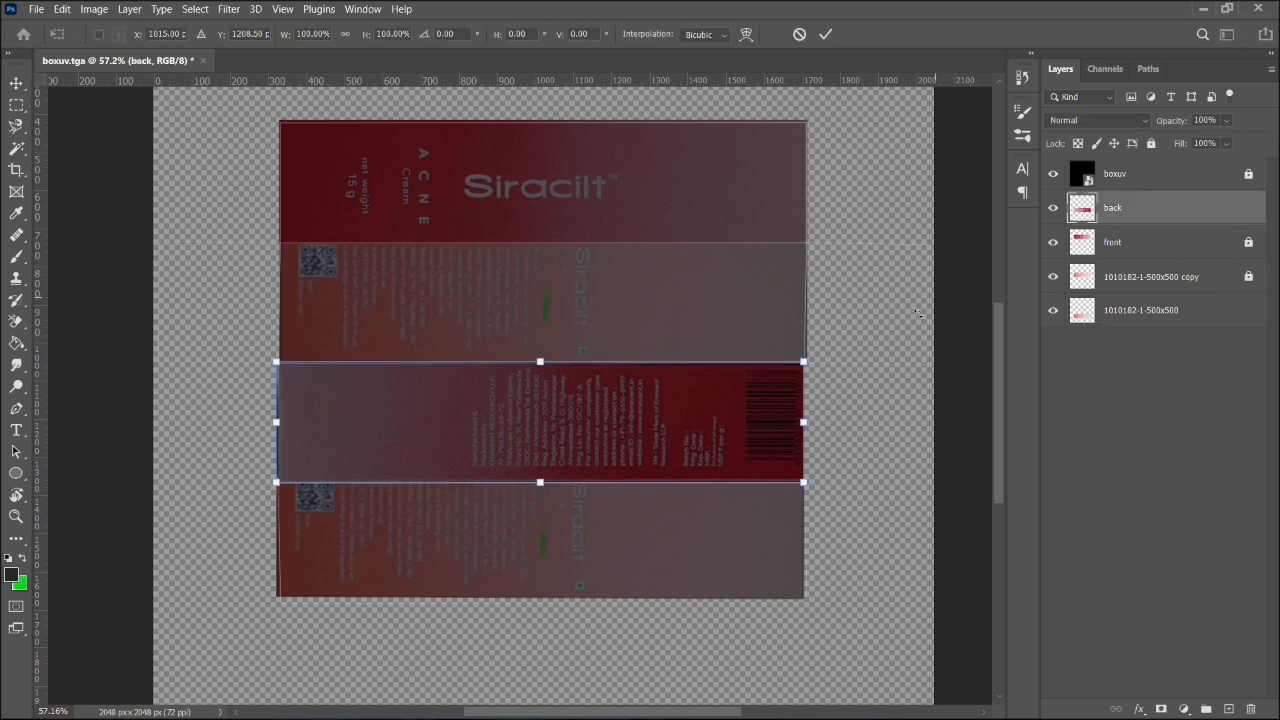
pyautogui.moveTo(812, 352); pyautogui.dragTo(353, 470)
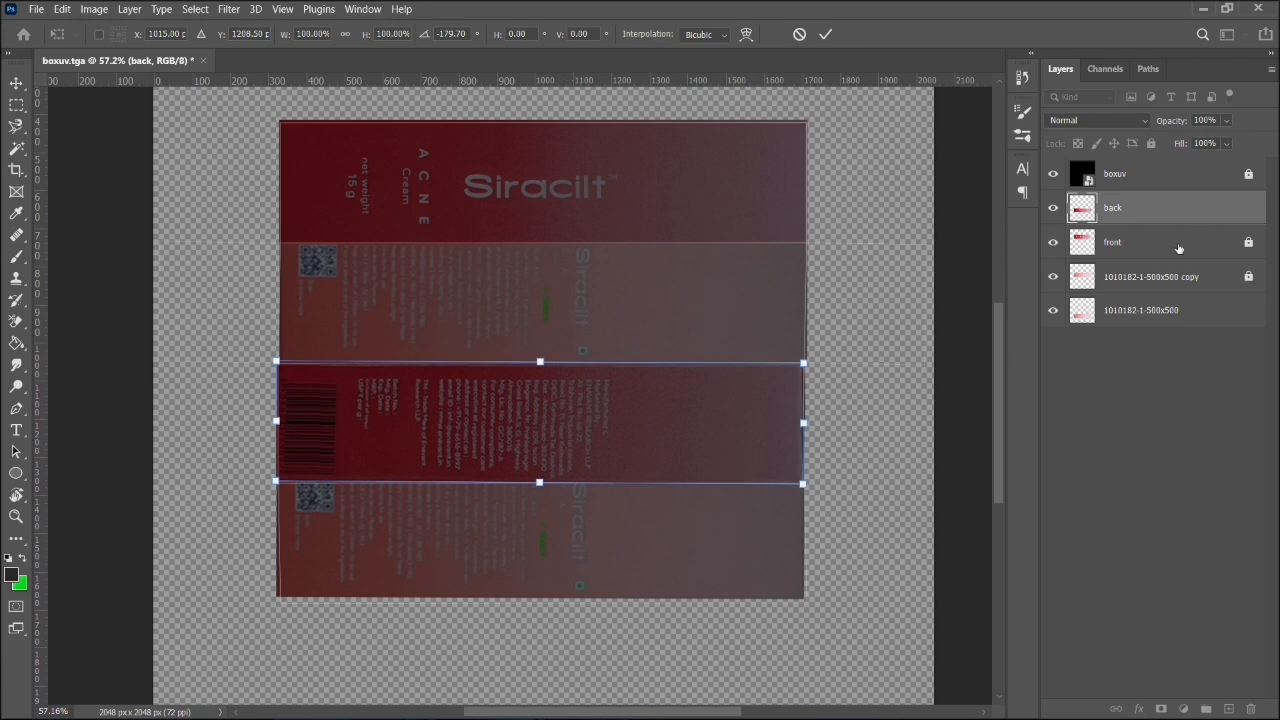
# - Apply the back panel's rotation, duplicate the back layer and move the copy up over the side panel
pyautogui.press('Return')
pyautogui.hotkey('ctrl', 'j')
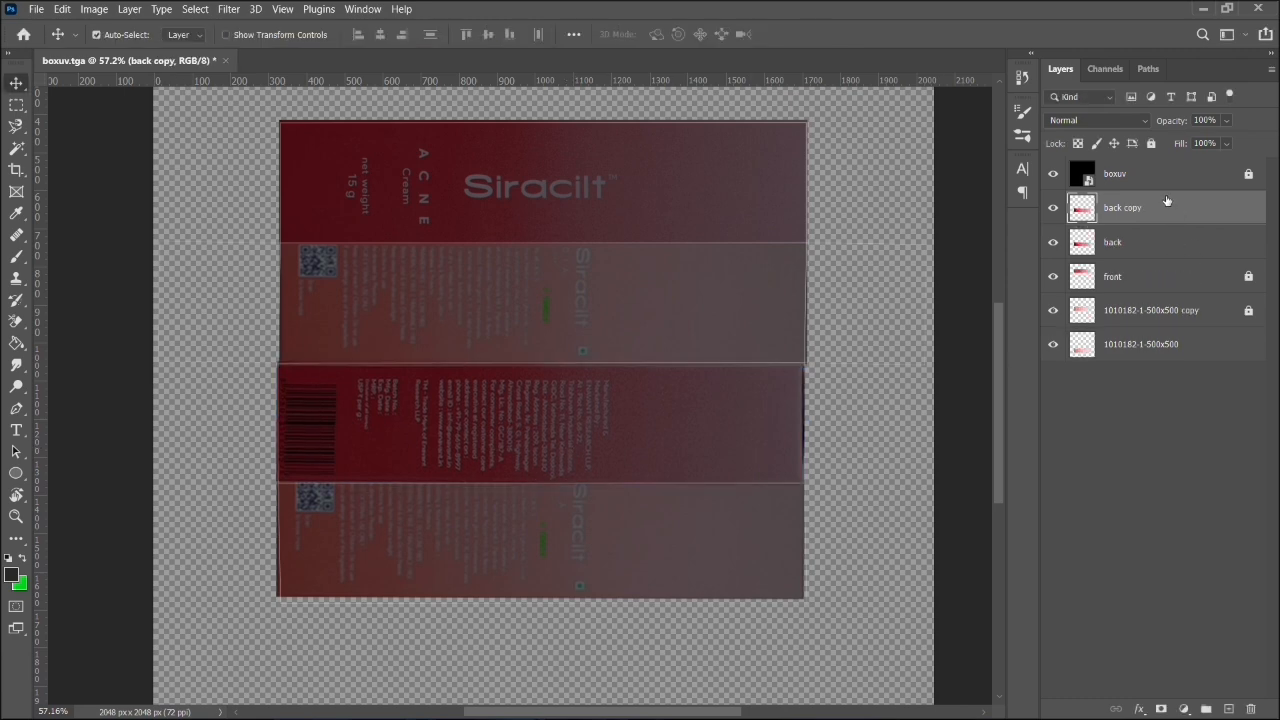
pyautogui.moveTo(678, 409); pyautogui.dragTo(740, 339)
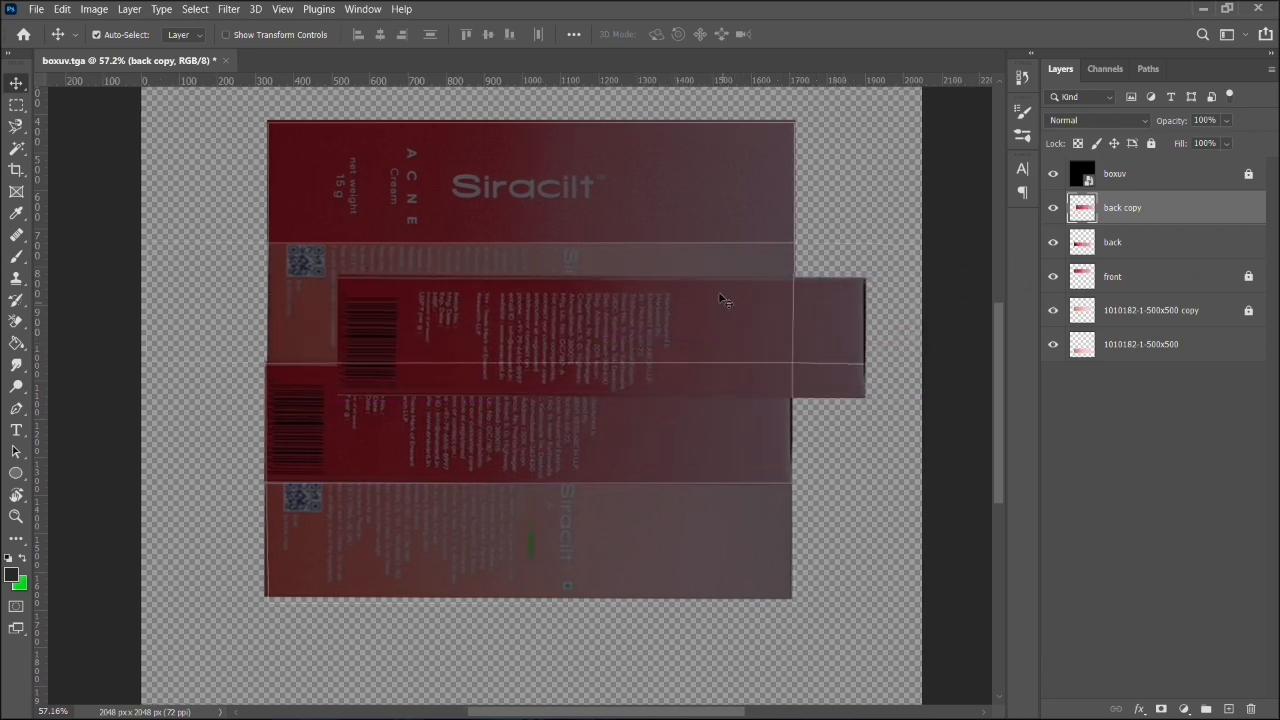
# - Trim the copied back panel to its barcode end and place that piece over the right end flap of the box UV layout
pyautogui.click(16, 108)
pyautogui.moveTo(878, 233); pyautogui.dragTo(471, 468)
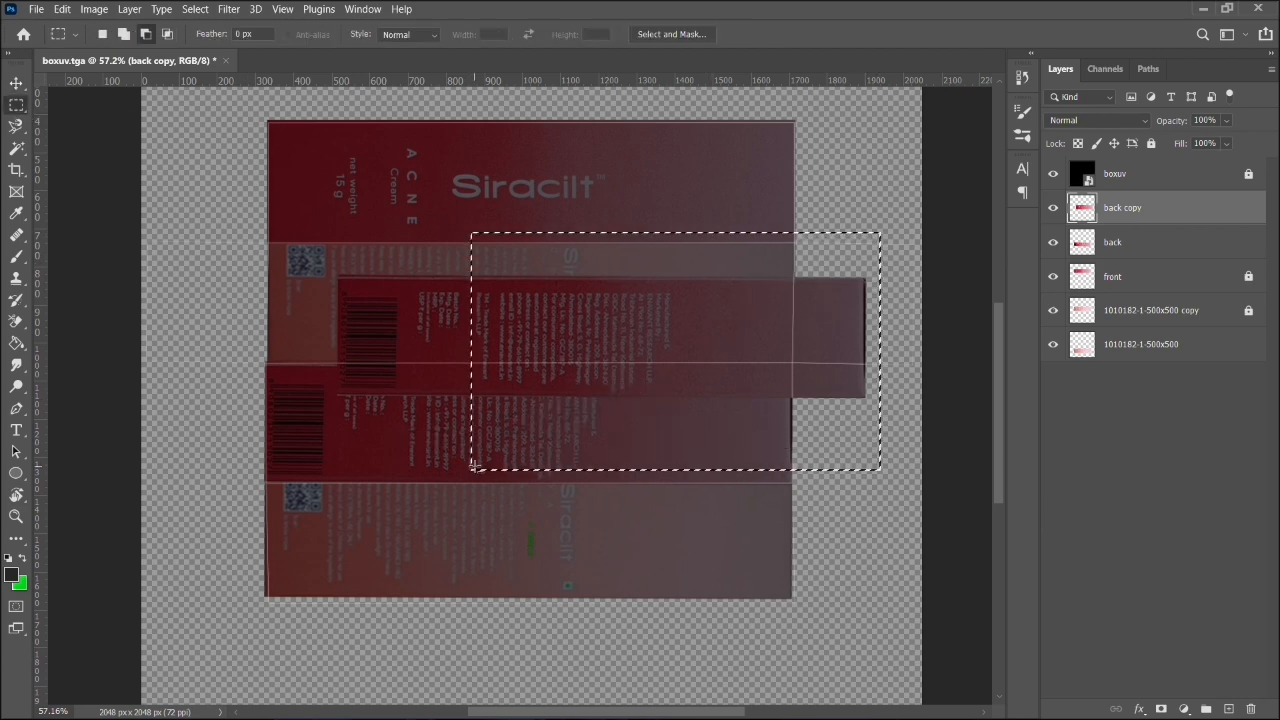
pyautogui.press('Delete')
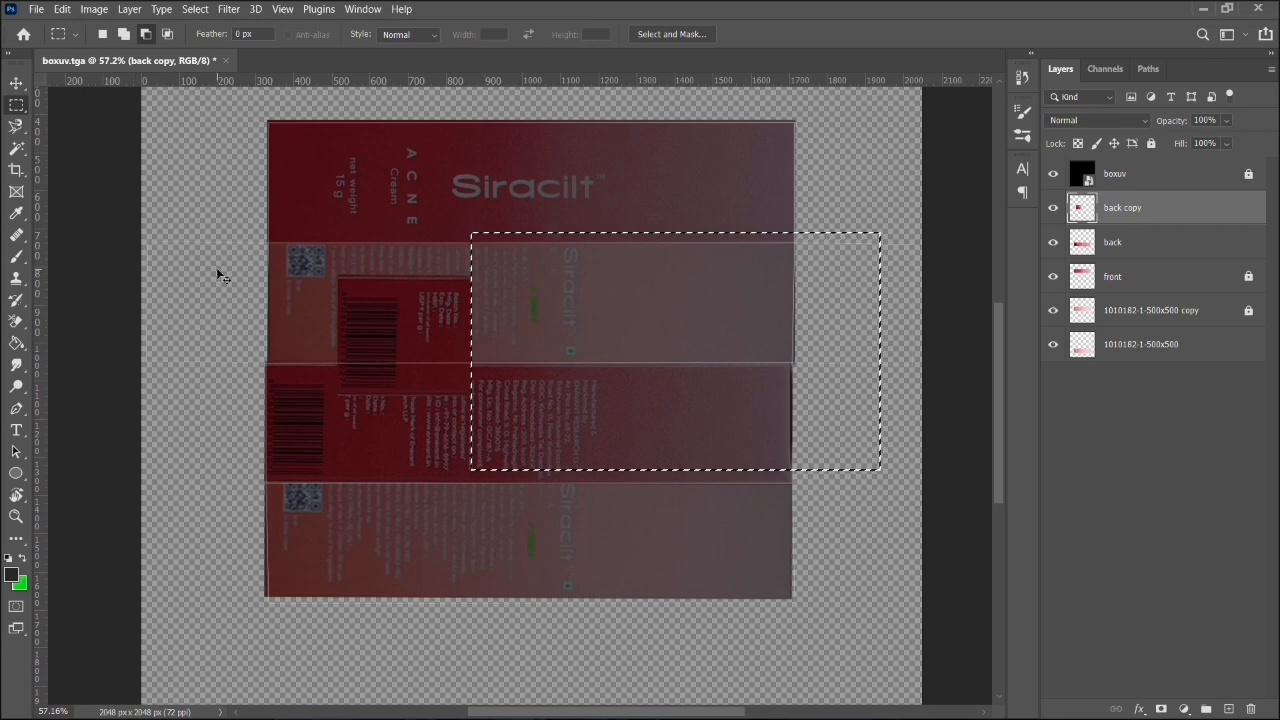
pyautogui.click(216, 267)
pyautogui.click(16, 83)
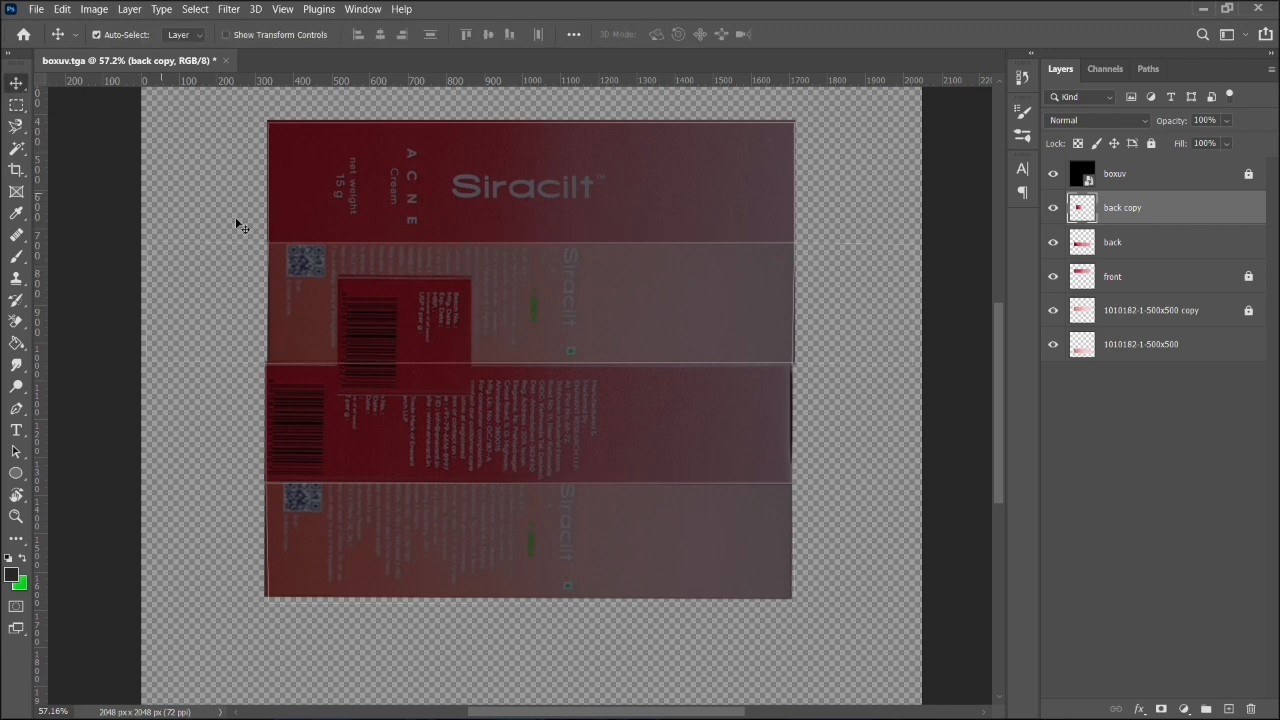
pyautogui.moveTo(455, 367); pyautogui.dragTo(908, 339)
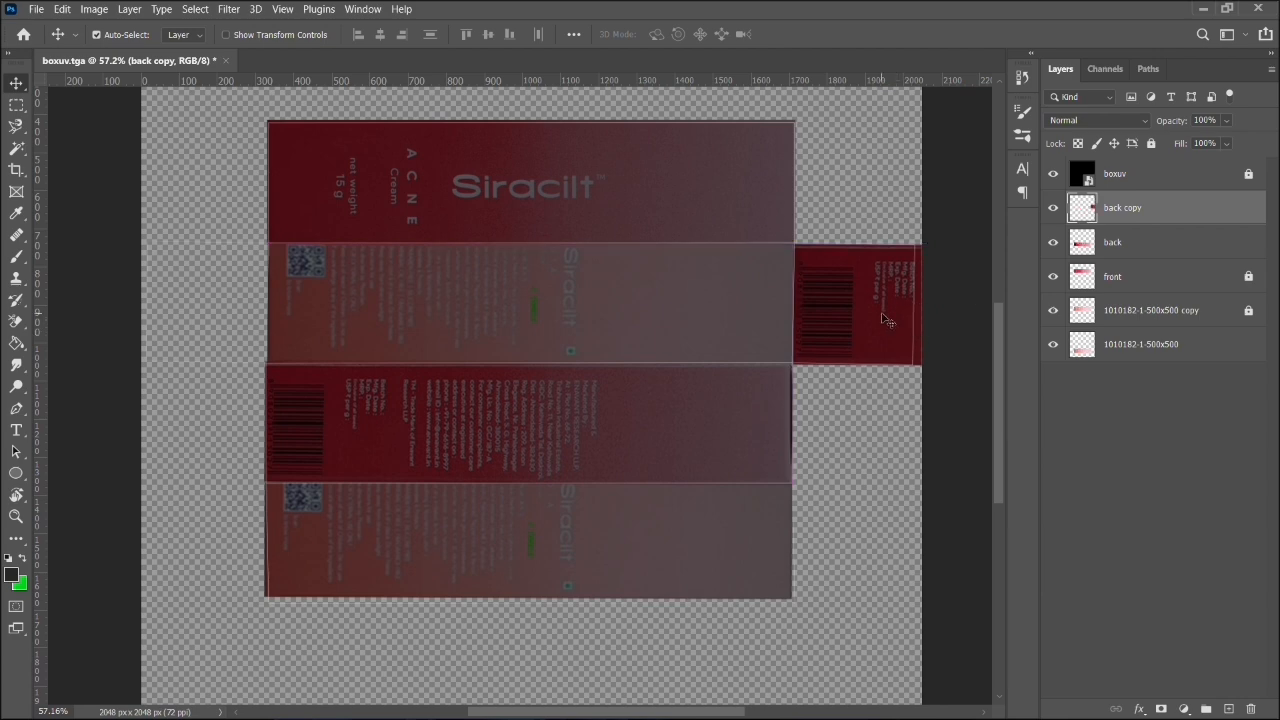
# - Duplicate the barcode piece and align the copy over the left end flap of the box UV layout
pyautogui.hotkey('ctrl', 'j')
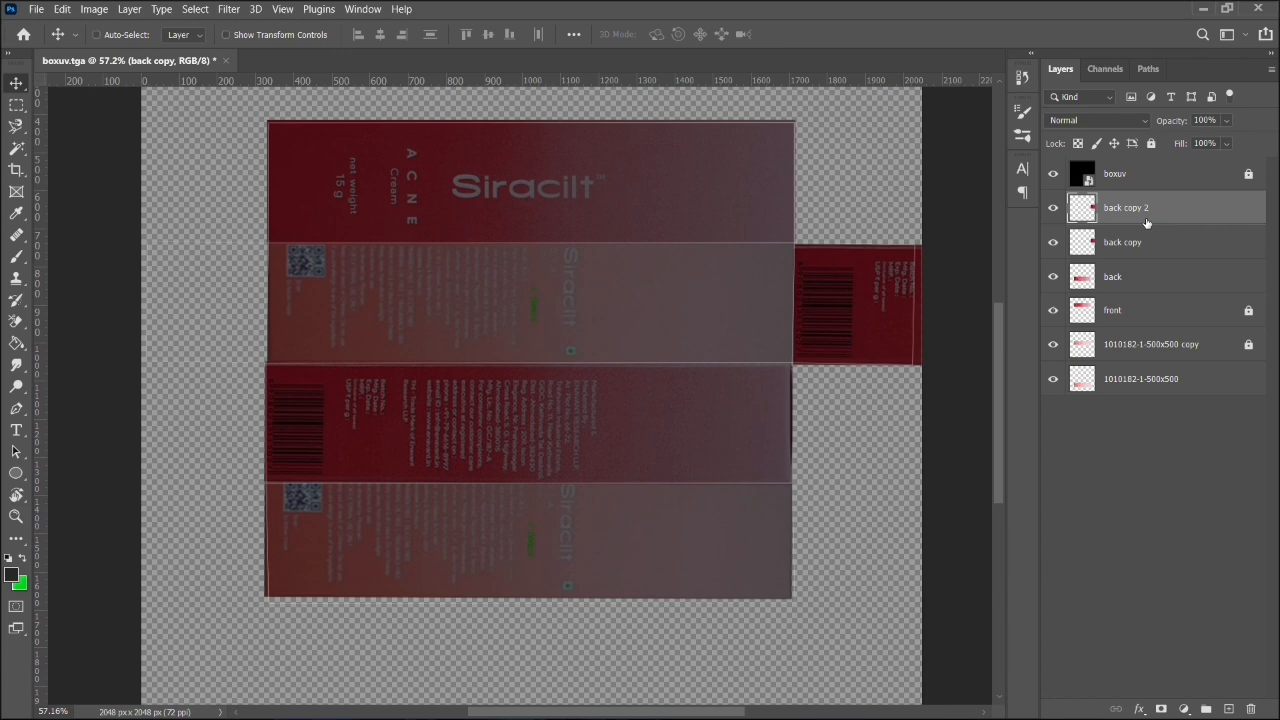
pyautogui.moveTo(883, 305); pyautogui.dragTo(234, 307)
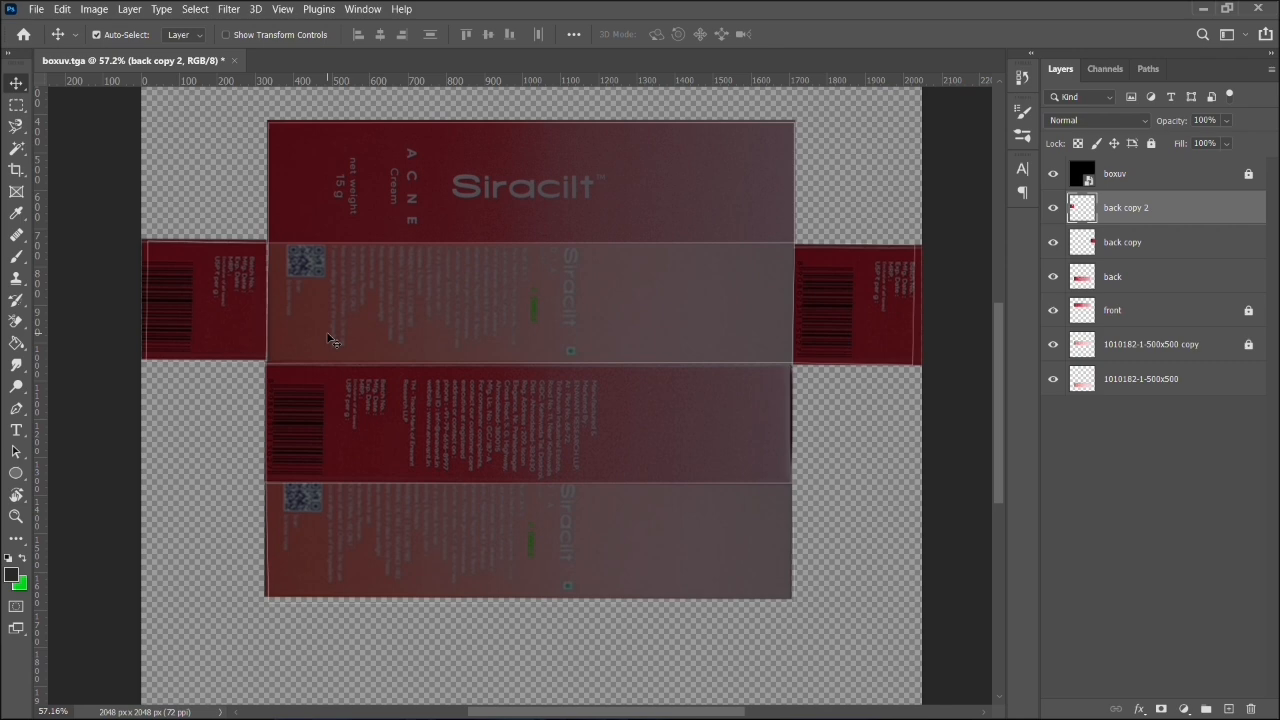
pyautogui.press('Right')
pyautogui.press('Right')
pyautogui.press('Right')
pyautogui.press('Right')
pyautogui.press('Right')
pyautogui.press('Right')
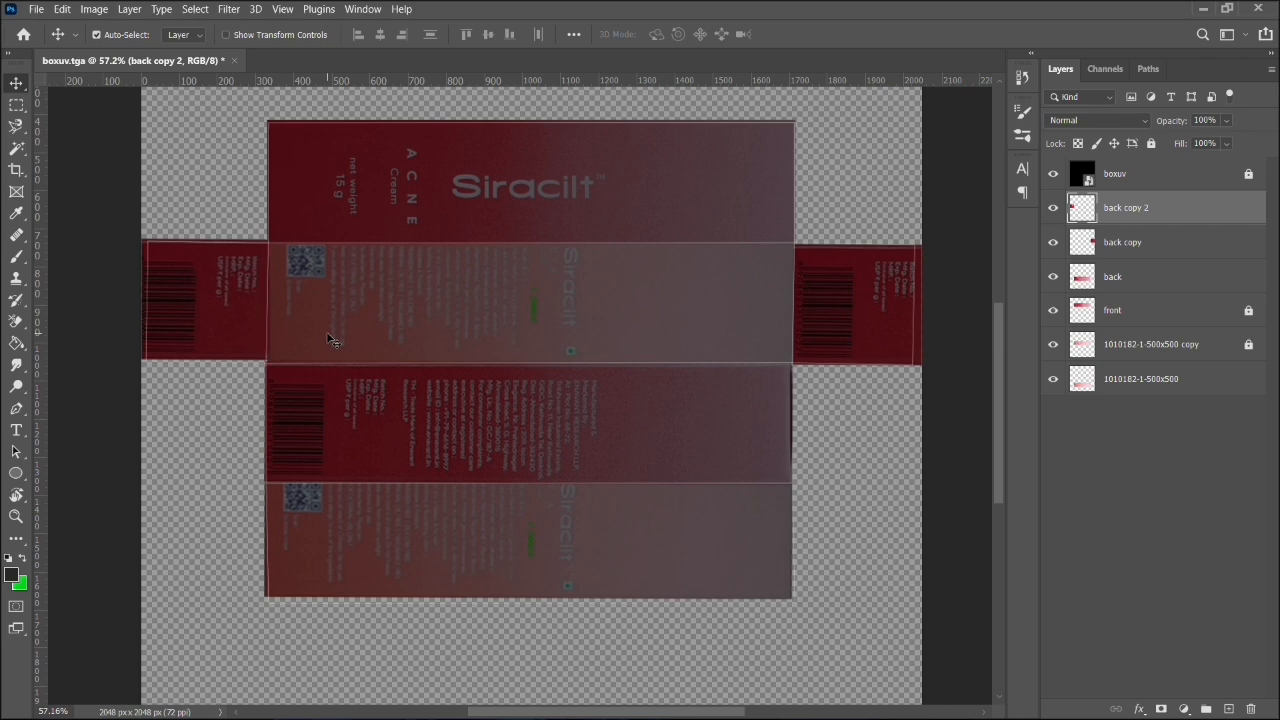
pyautogui.click(929, 460)
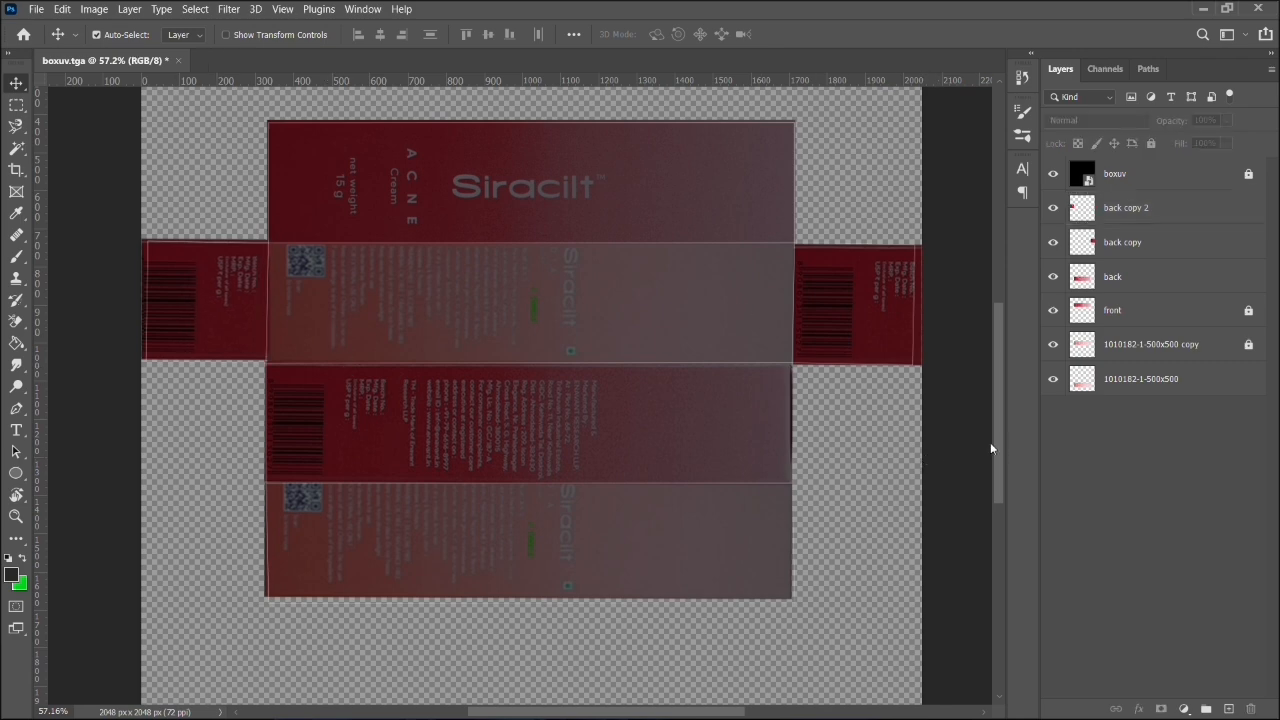
# - Merge all artwork layers below the boxuv layer into one layer
pyautogui.click(1170, 215)
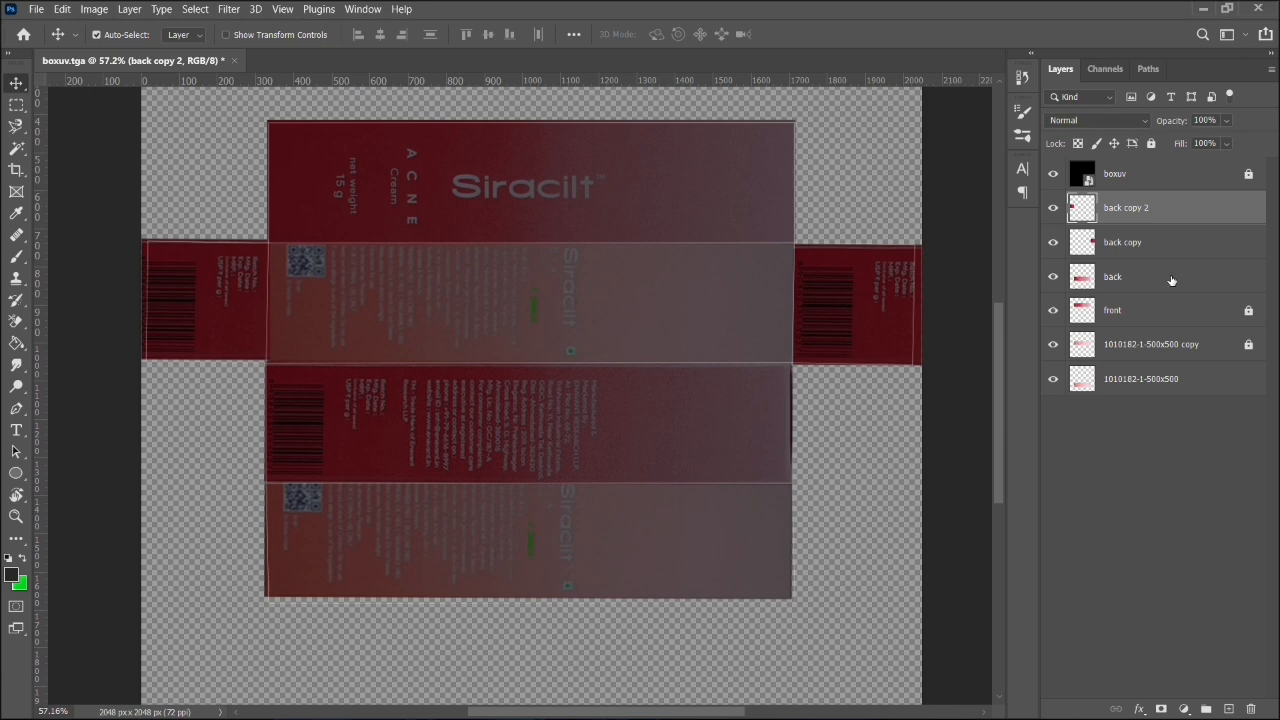
pyautogui.keyDown('shift'); pyautogui.click(1182, 382); pyautogui.keyUp('shift')
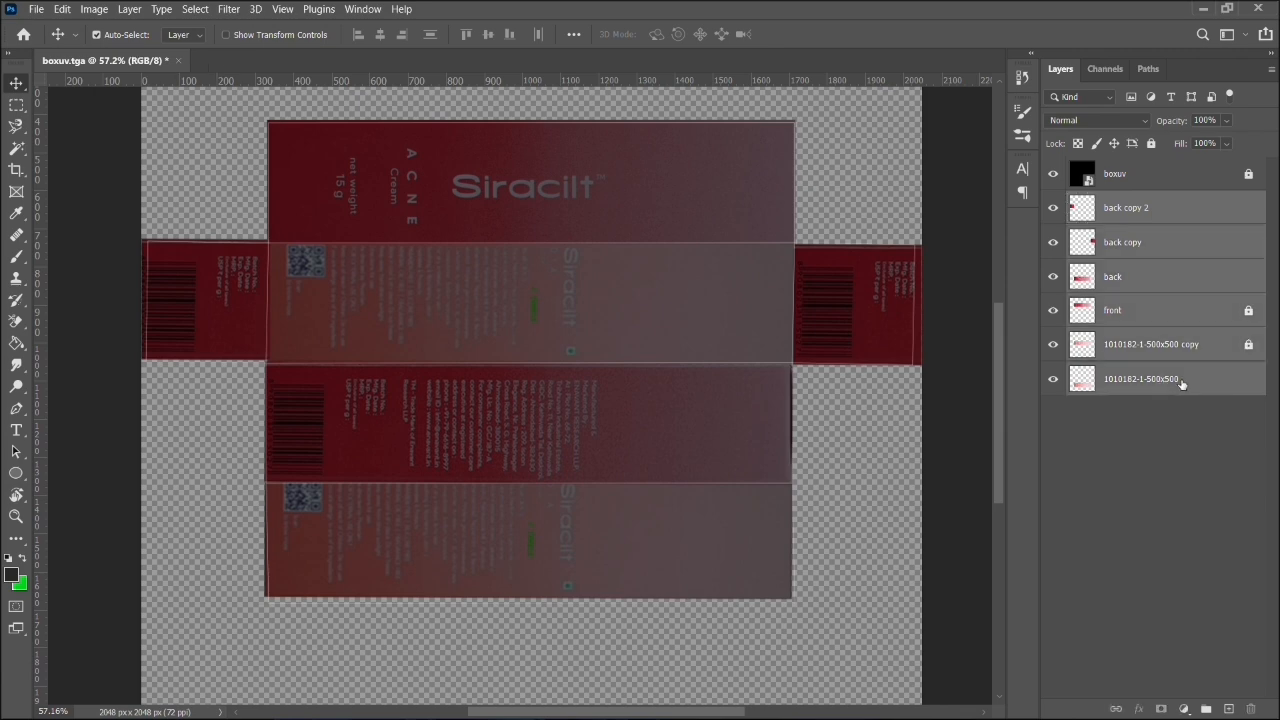
pyautogui.rightClick(1181, 383)
pyautogui.click(1035, 511)
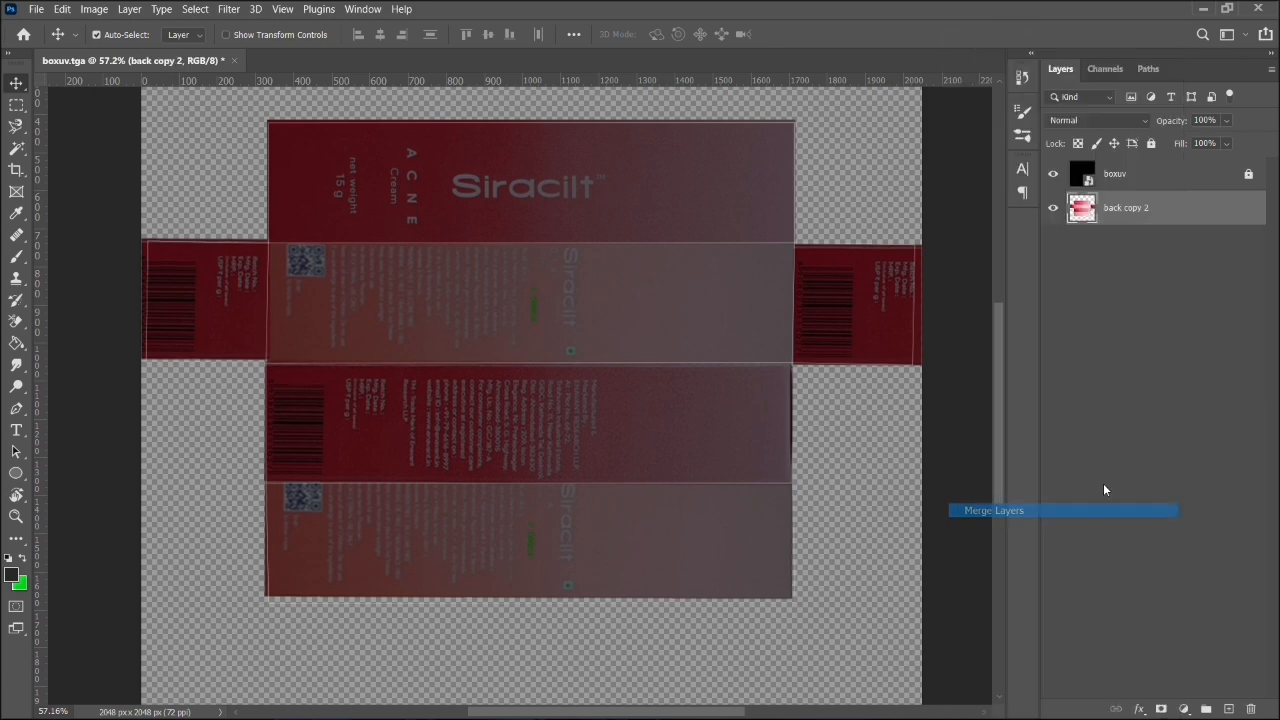
# - Quick-export the merged artwork layer as a PNG named "box uv png" in the images folder
pyautogui.rightClick(1128, 222)
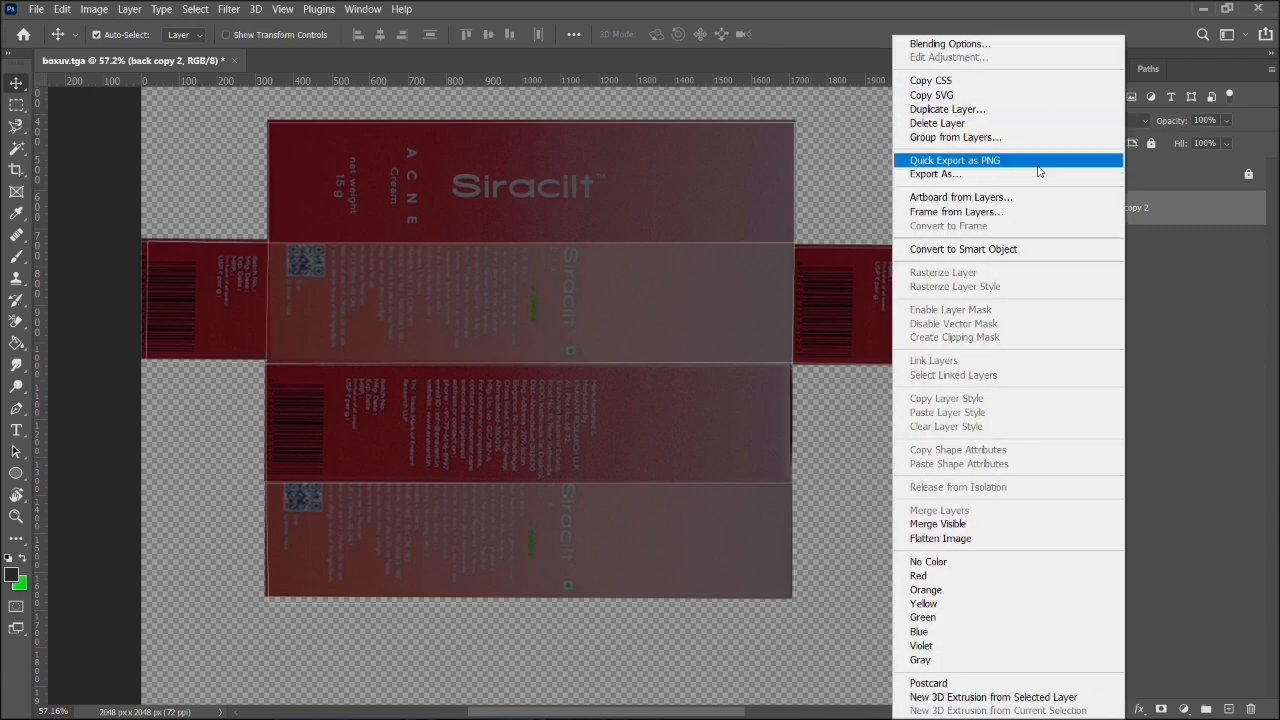
pyautogui.click(1000, 161)
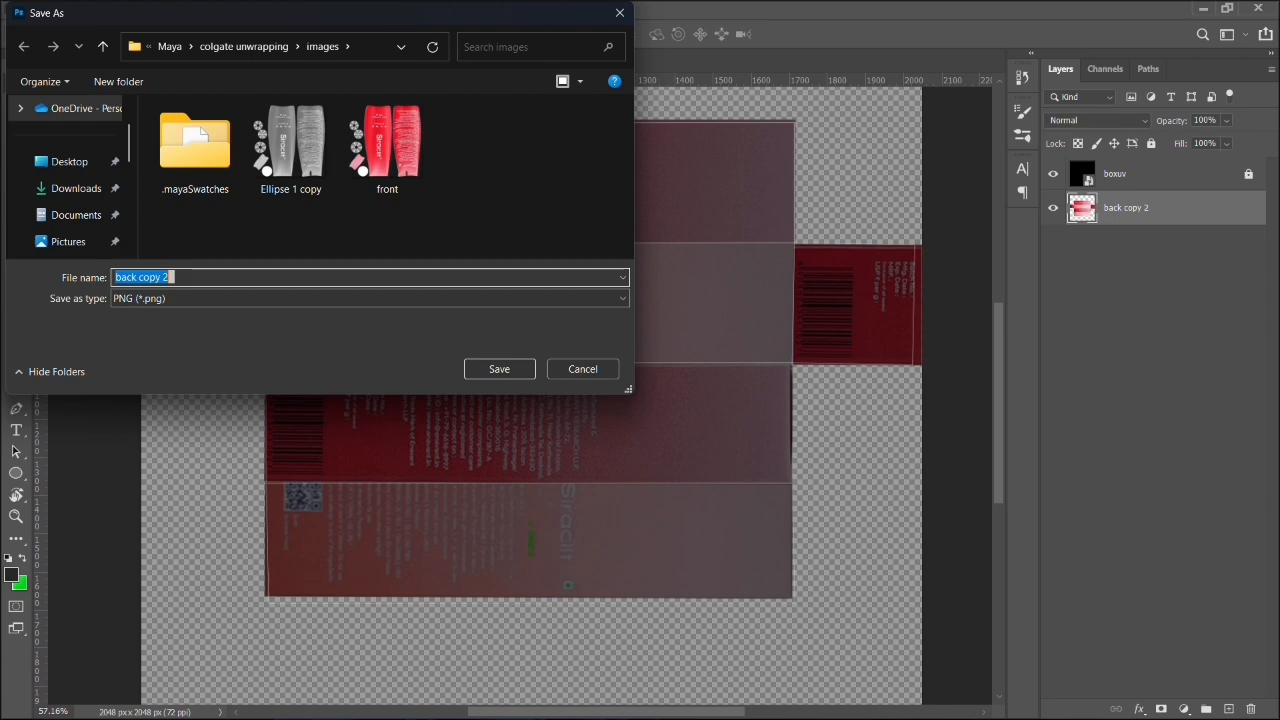
pyautogui.write('box u')
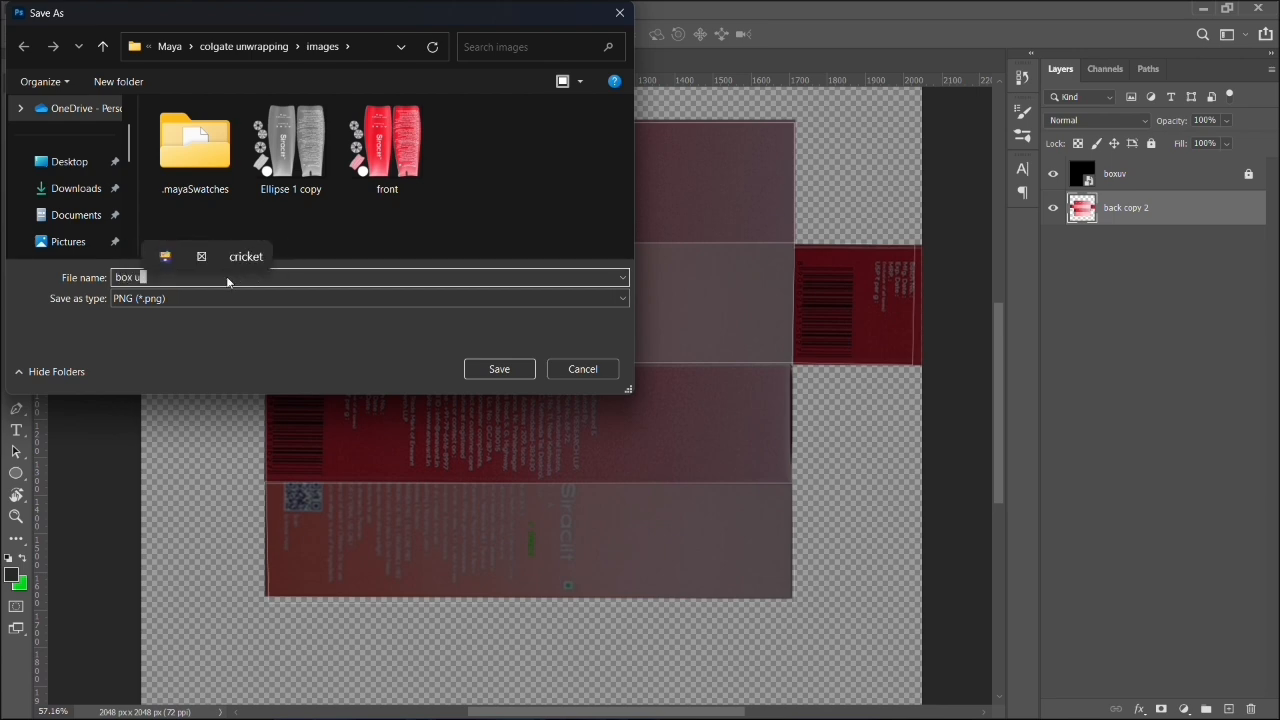
pyautogui.write('vc')
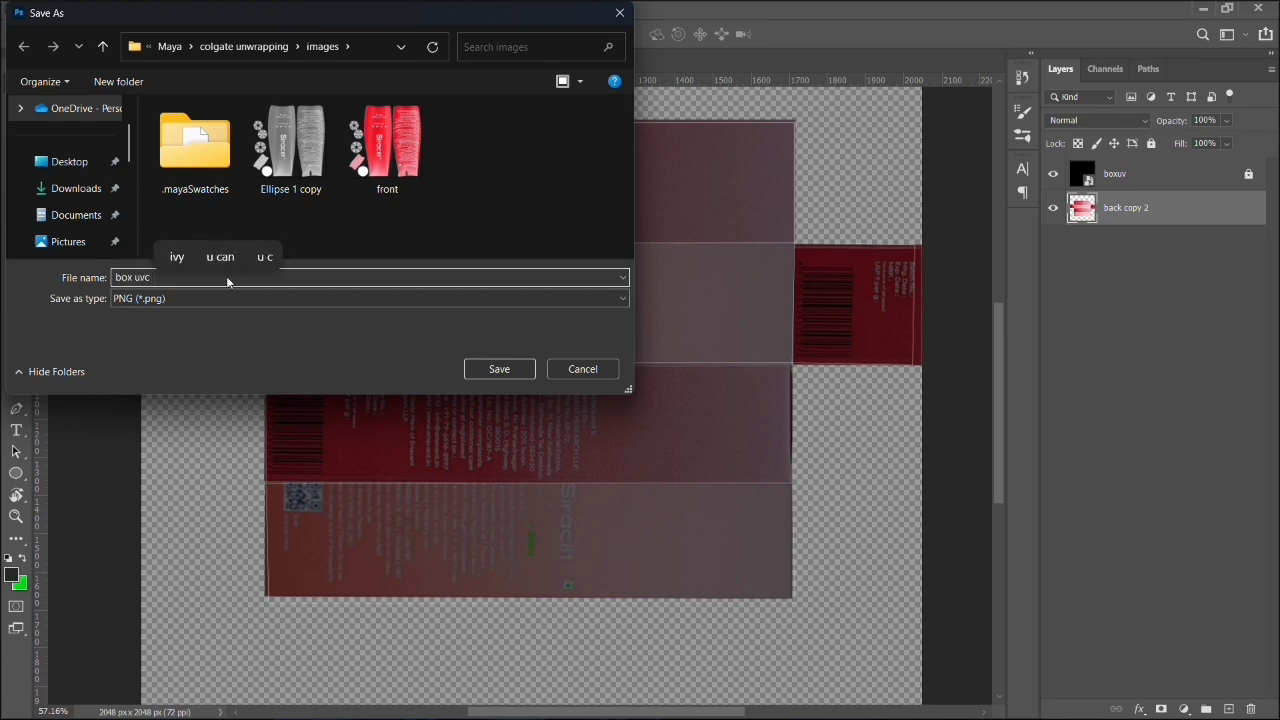
pyautogui.press('BackSpace')
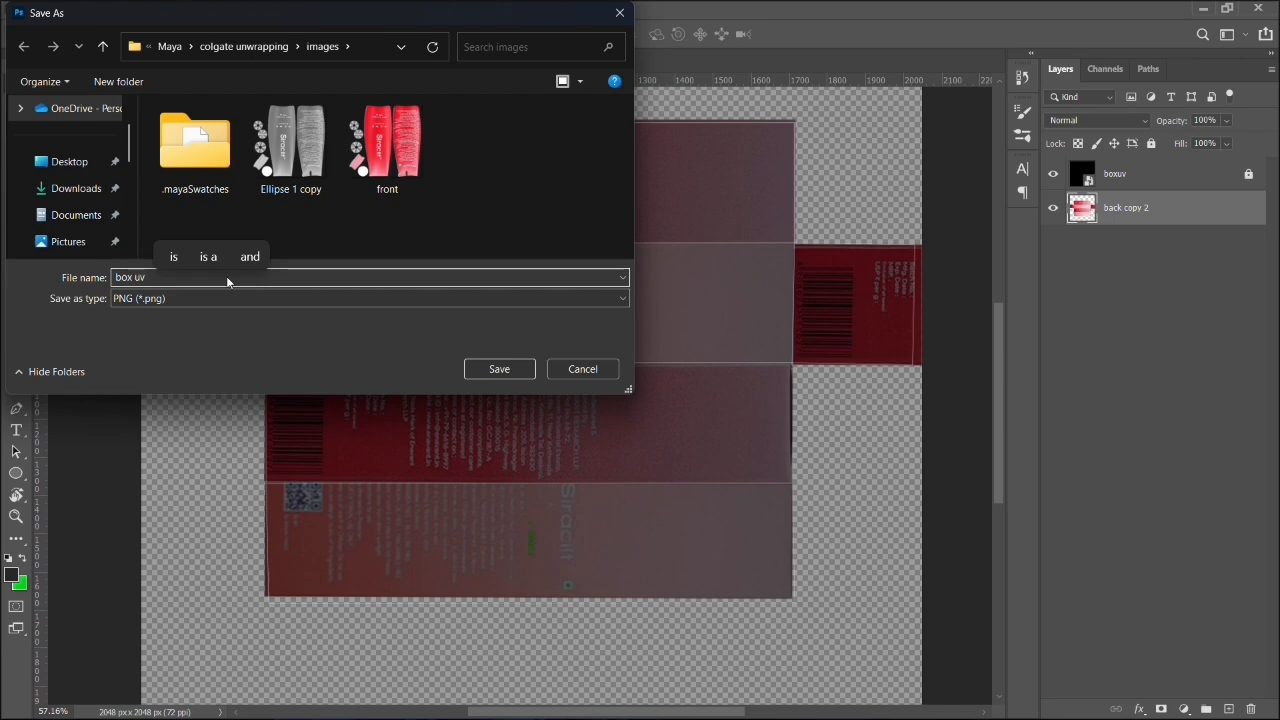
pyautogui.write('.tga')
pyautogui.press('Return')
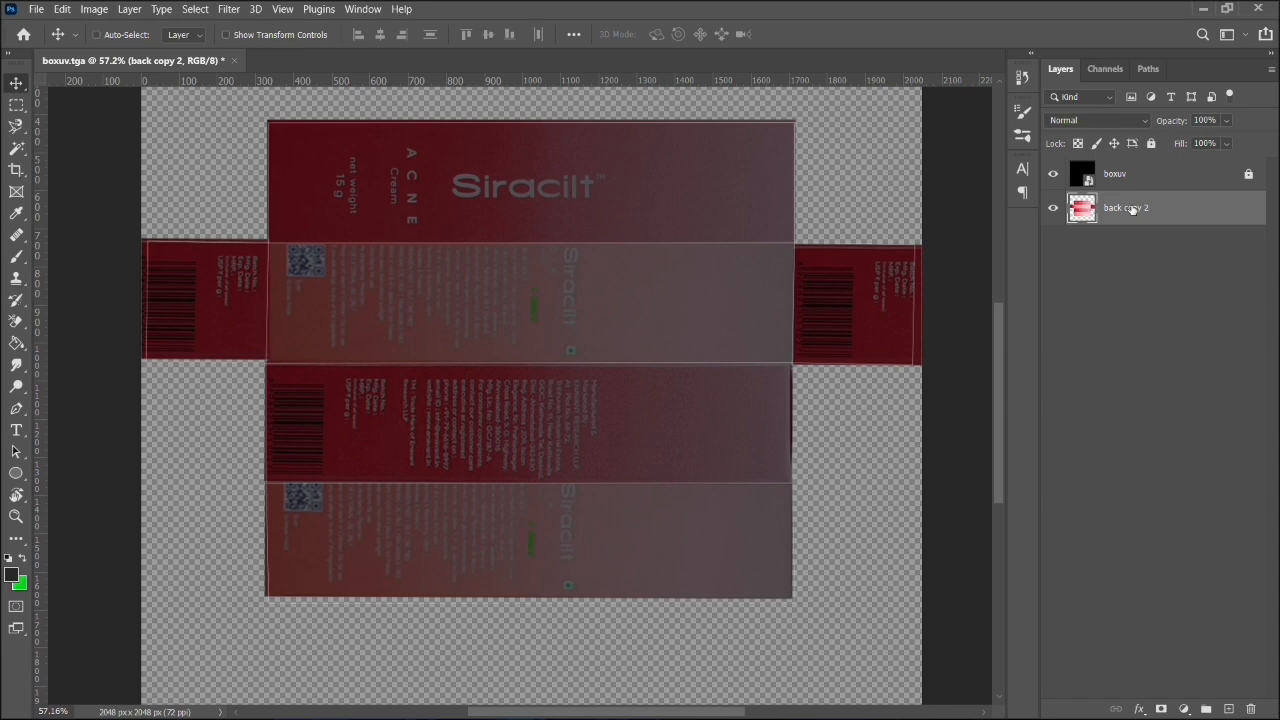
# - Duplicate the merged artwork layer and convert the copy to grayscale with the default Black and White adjustment
pyautogui.hotkey('ctrl', 'j')
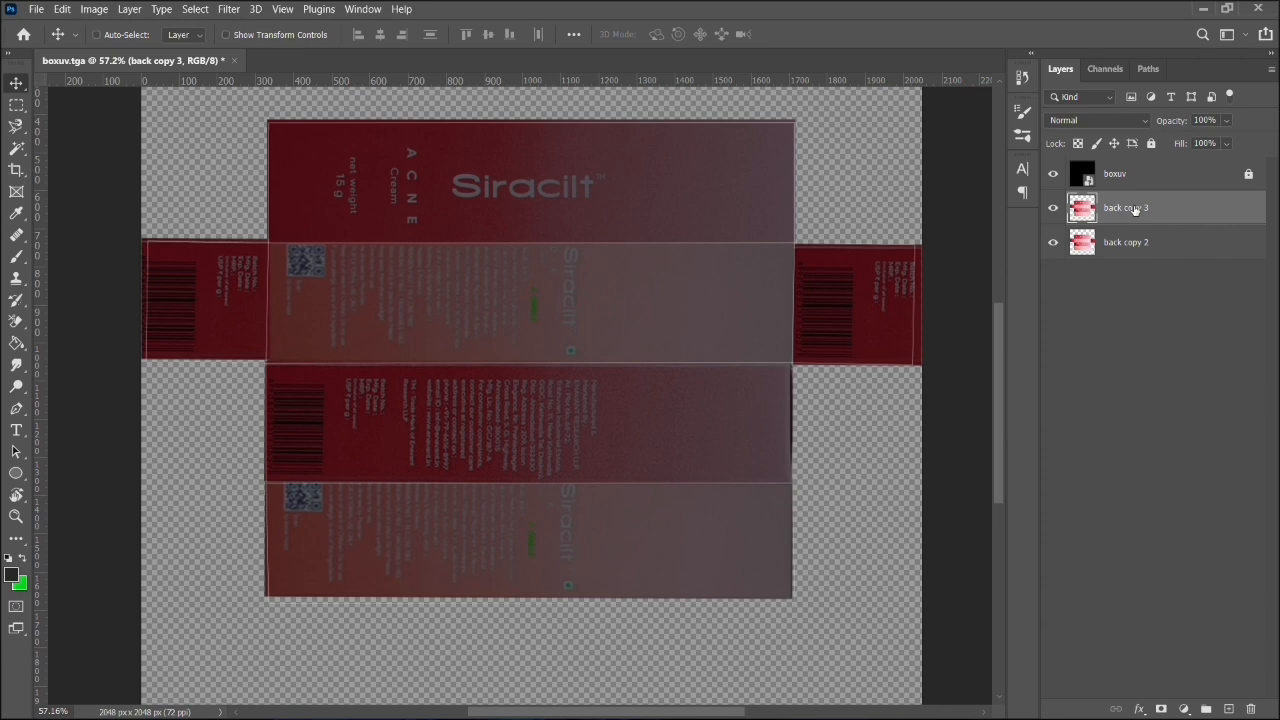
pyautogui.hotkey('ctrl', 'alt', 'shift', 'b')
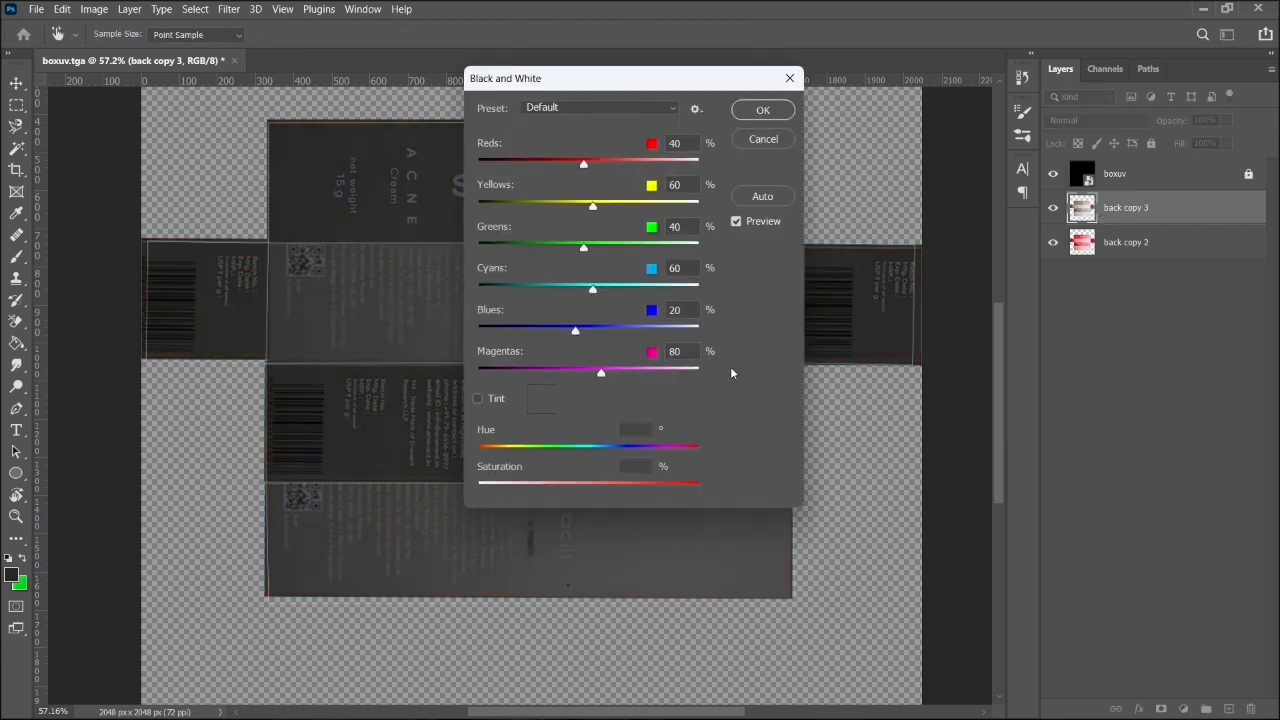
pyautogui.click(763, 110)
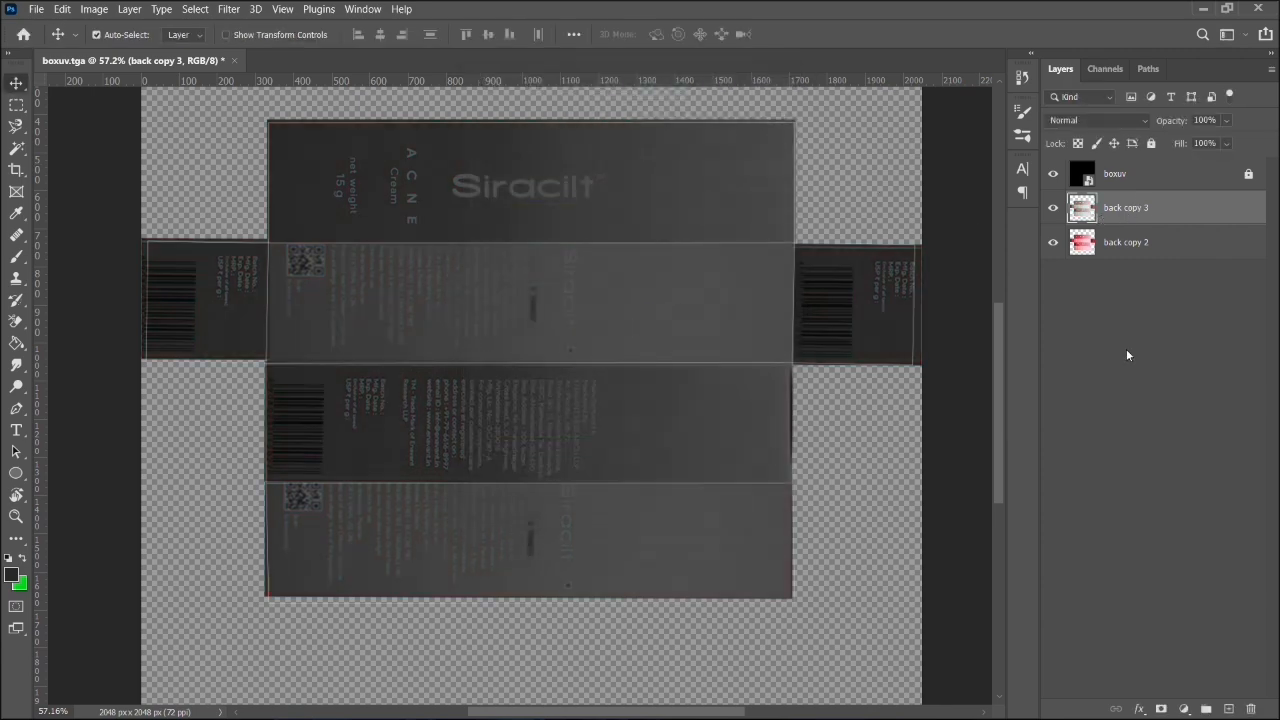
# - Quick-export the grayscale layer as a PNG named "back copy 3" in the images folder
pyautogui.click(1109, 216)
pyautogui.rightClick(1109, 214)
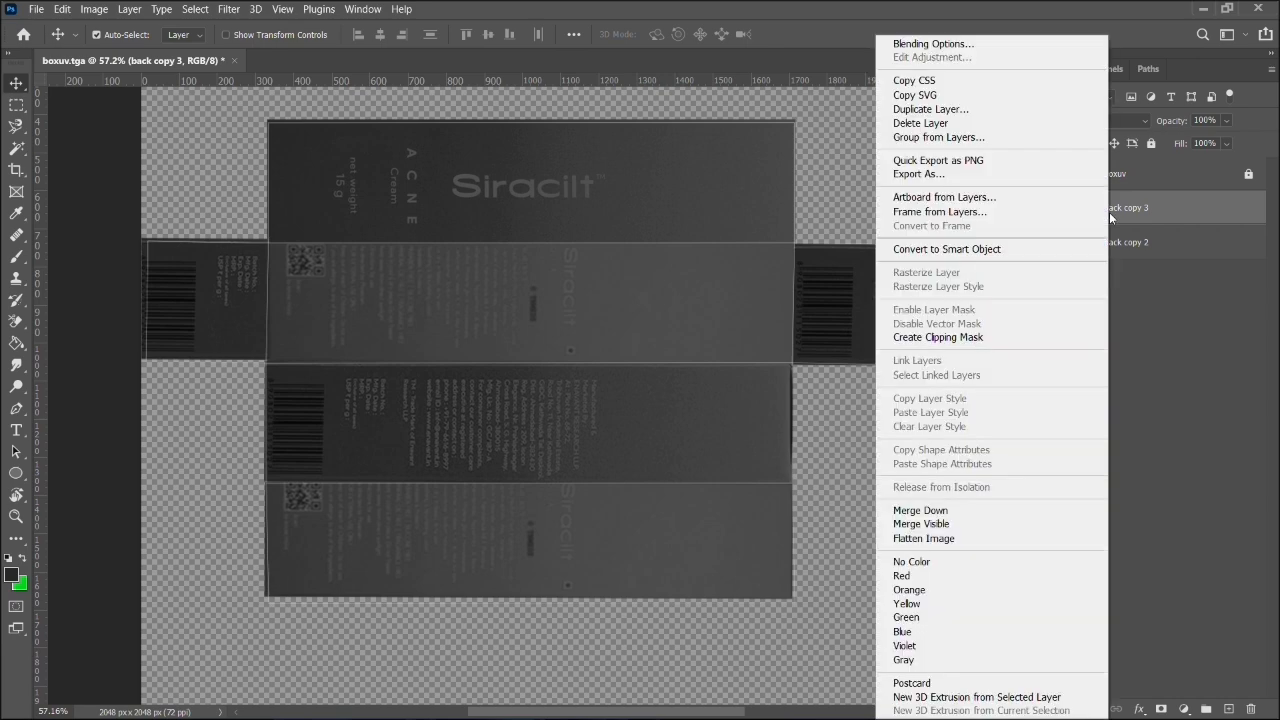
pyautogui.click(1078, 163)
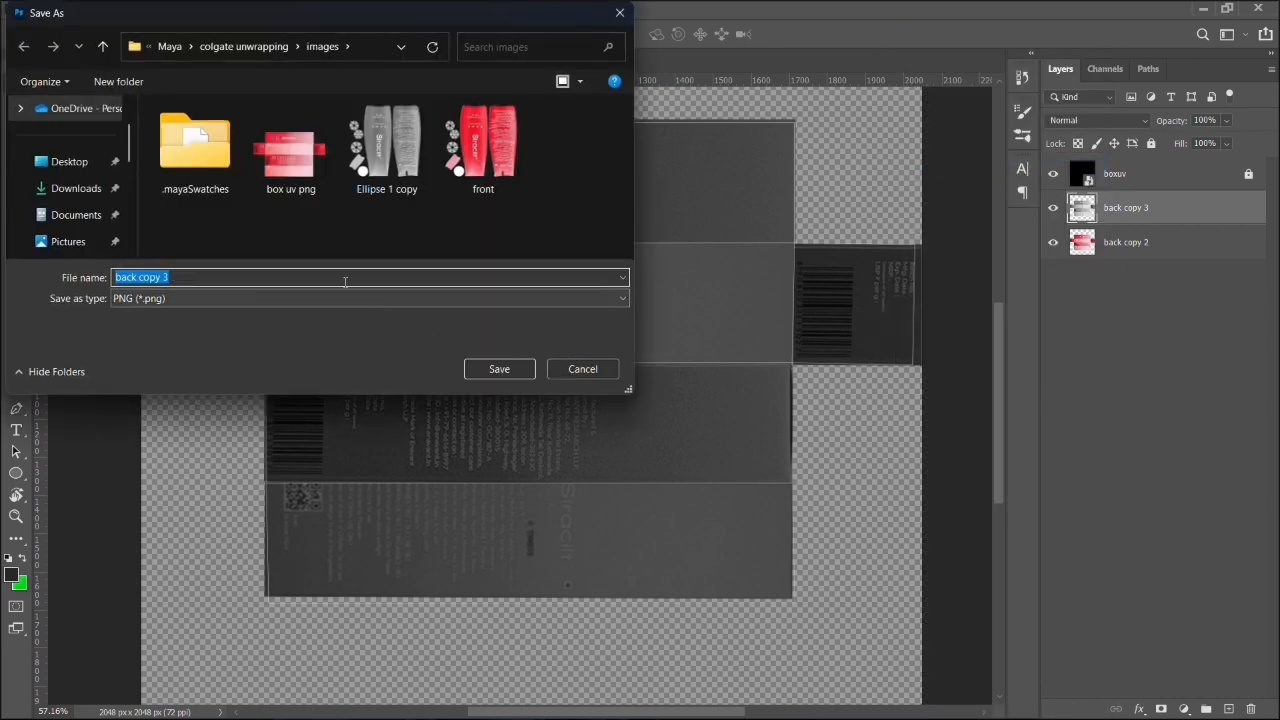
pyautogui.click(499, 369)
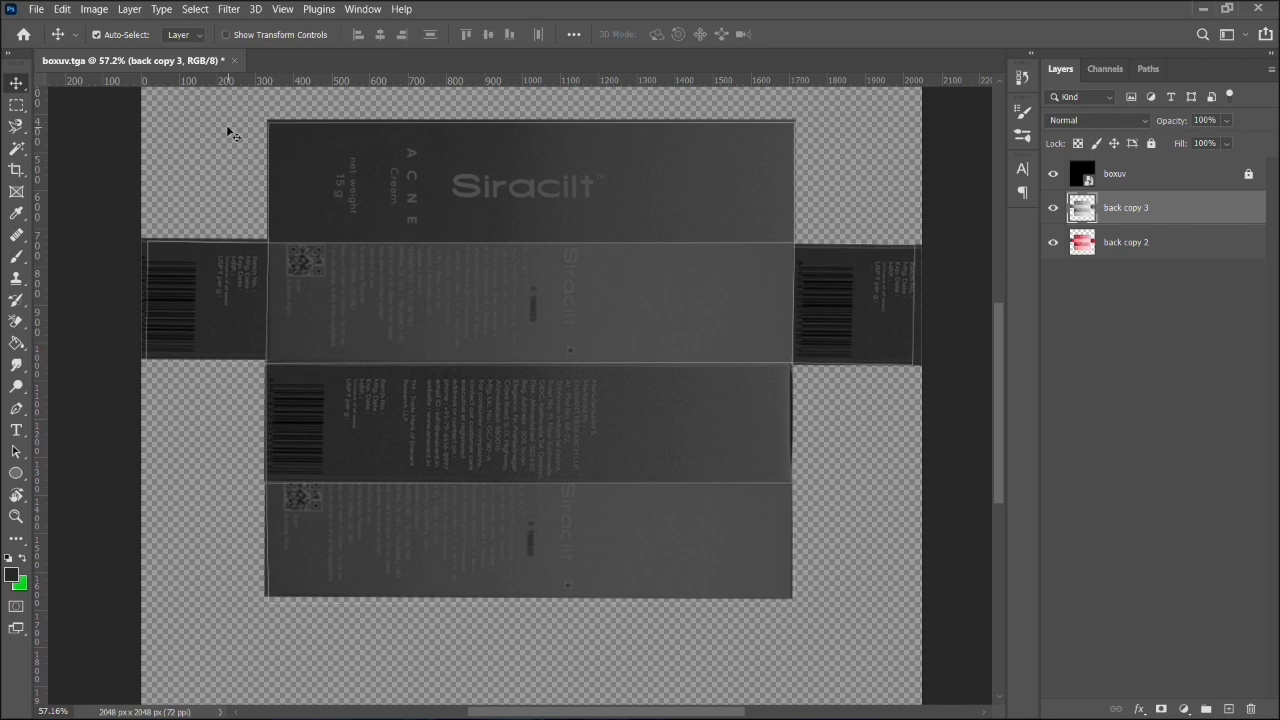
# - Save the layered document as the Photoshop file boxuv in the images folder with Maximize Compatibility on
pyautogui.click(36, 9)
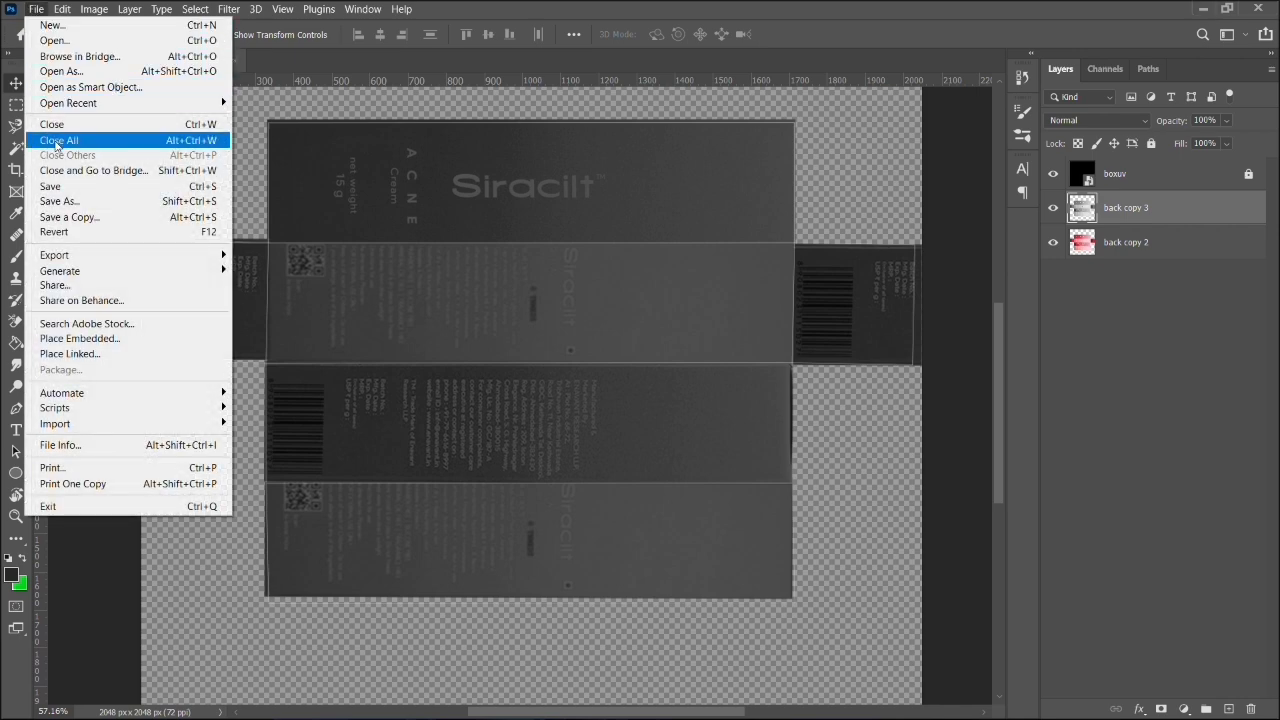
pyautogui.click(82, 188)
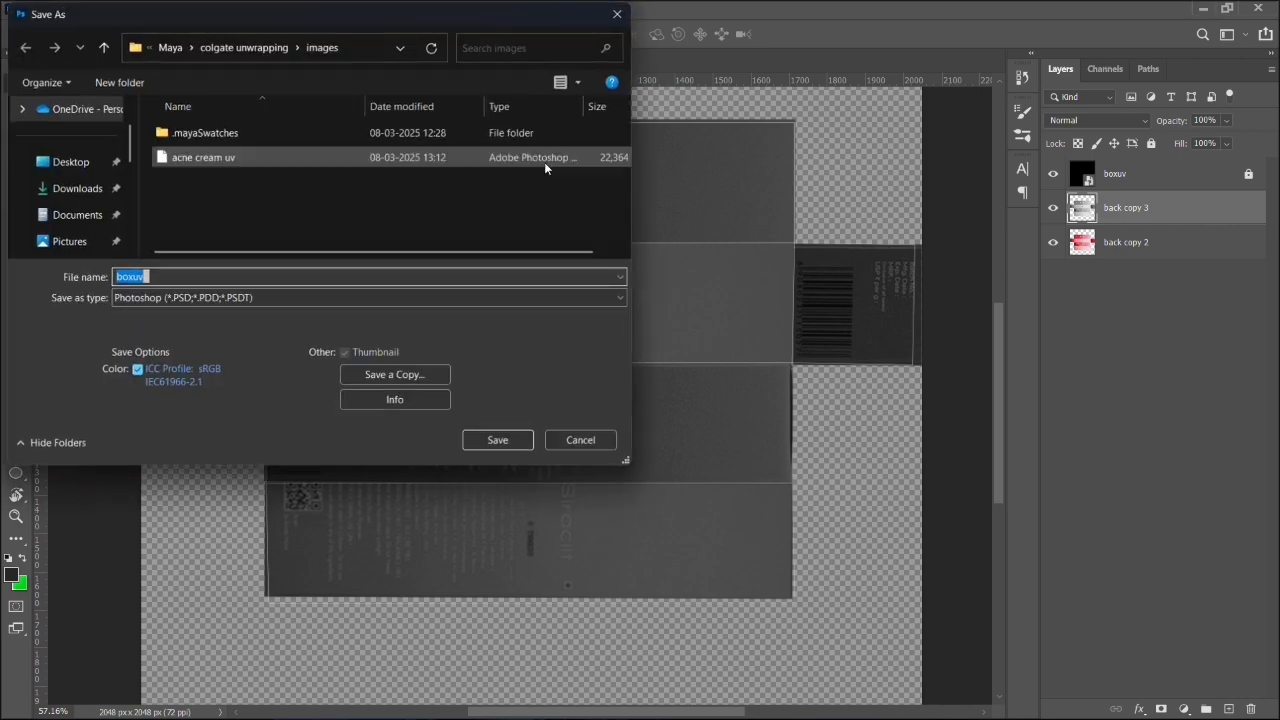
pyautogui.click(497, 441)
pyautogui.click(831, 210)
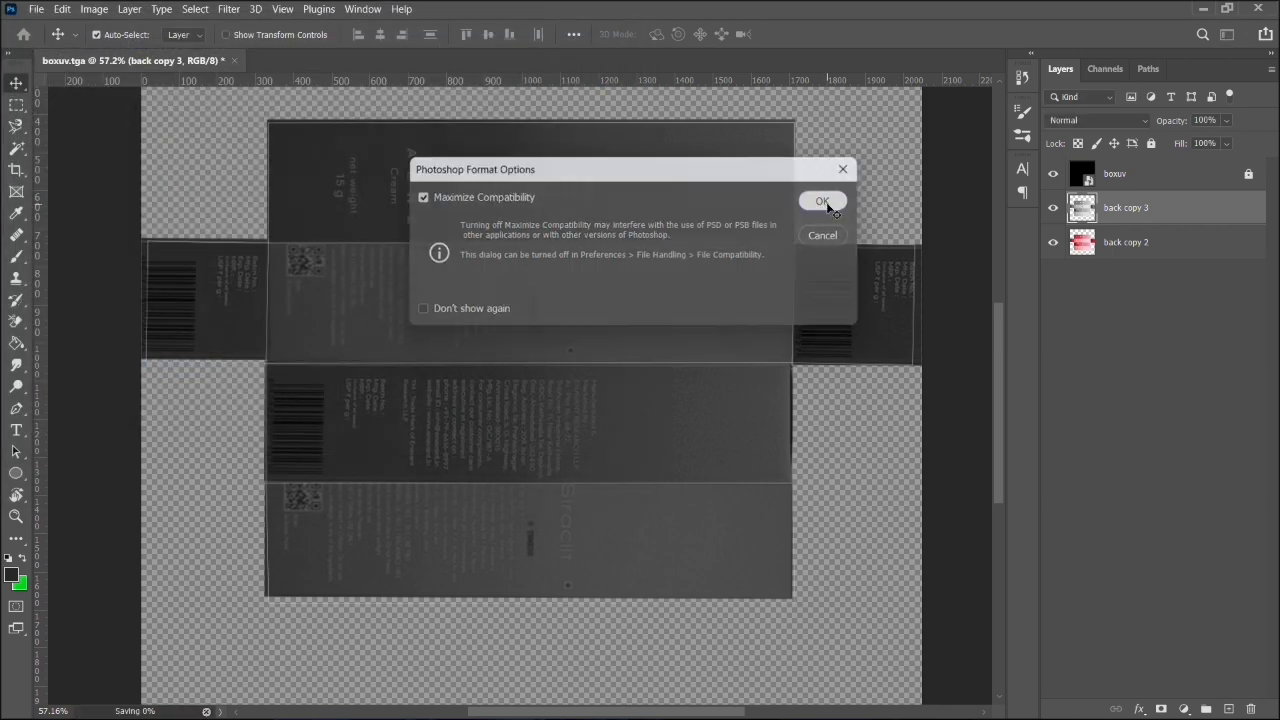
# - Close Photoshop, switch to Maya and select the box under the tube in object mode
pyautogui.click(1262, 9)
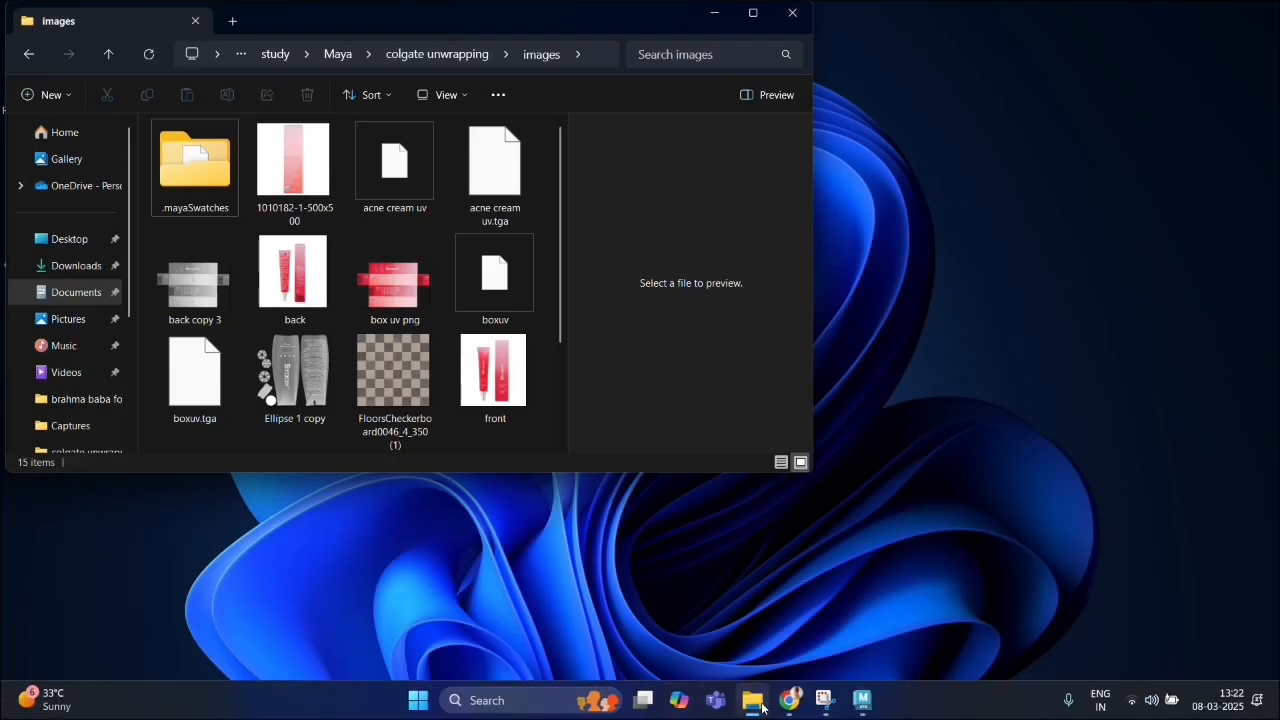
pyautogui.click(862, 702)
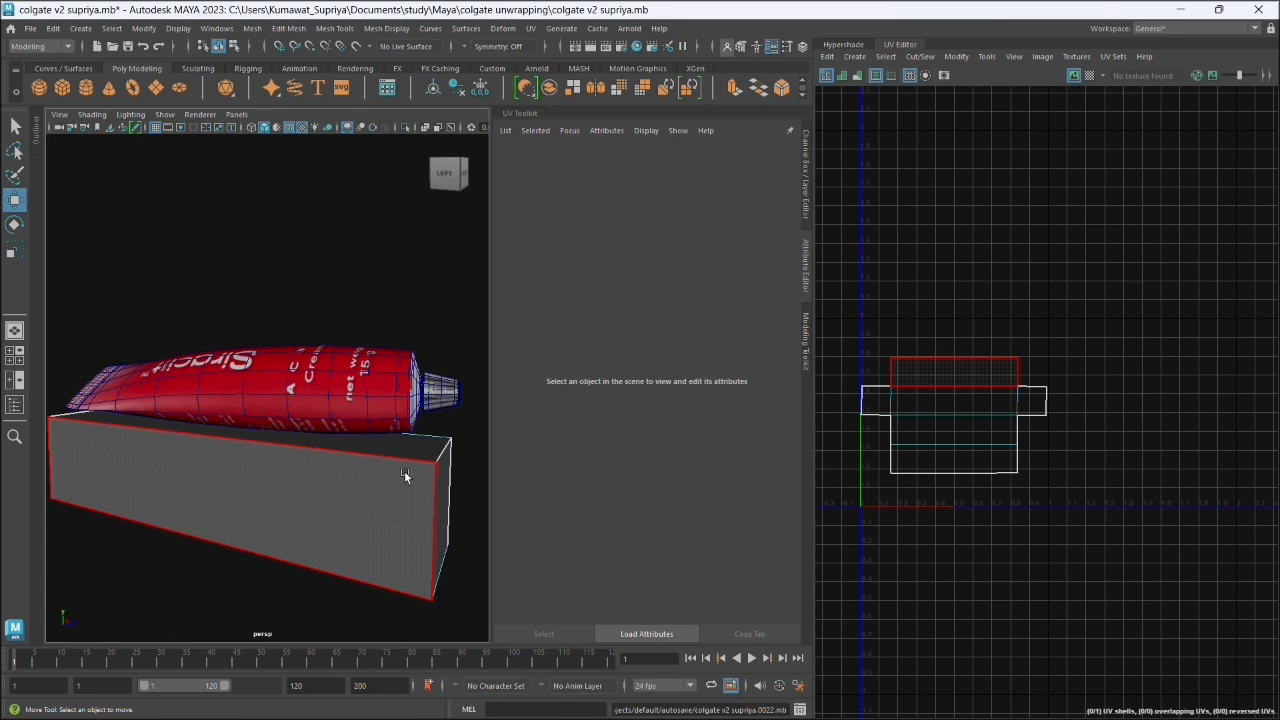
pyautogui.rightClick(434, 455)
pyautogui.click(509, 317)
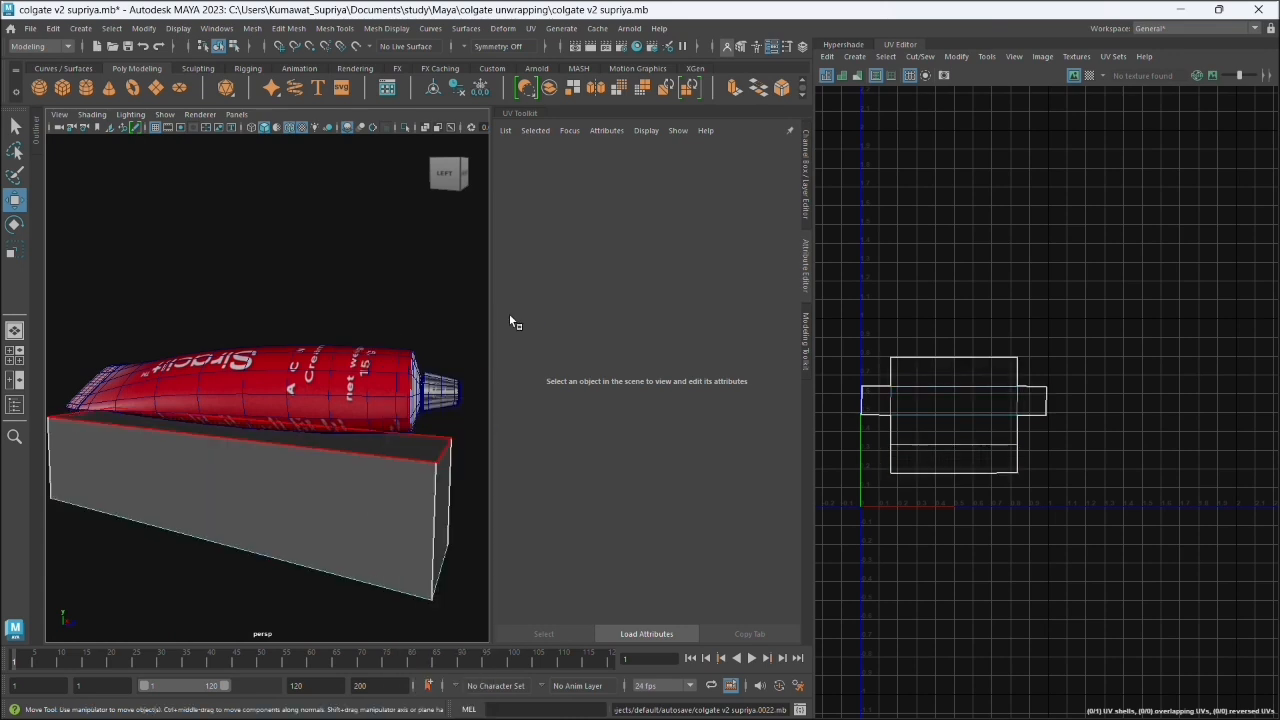
pyautogui.click(395, 495)
# - Assign the tube's existing textured material lambert2 to the box
pyautogui.rightClick(395, 497)
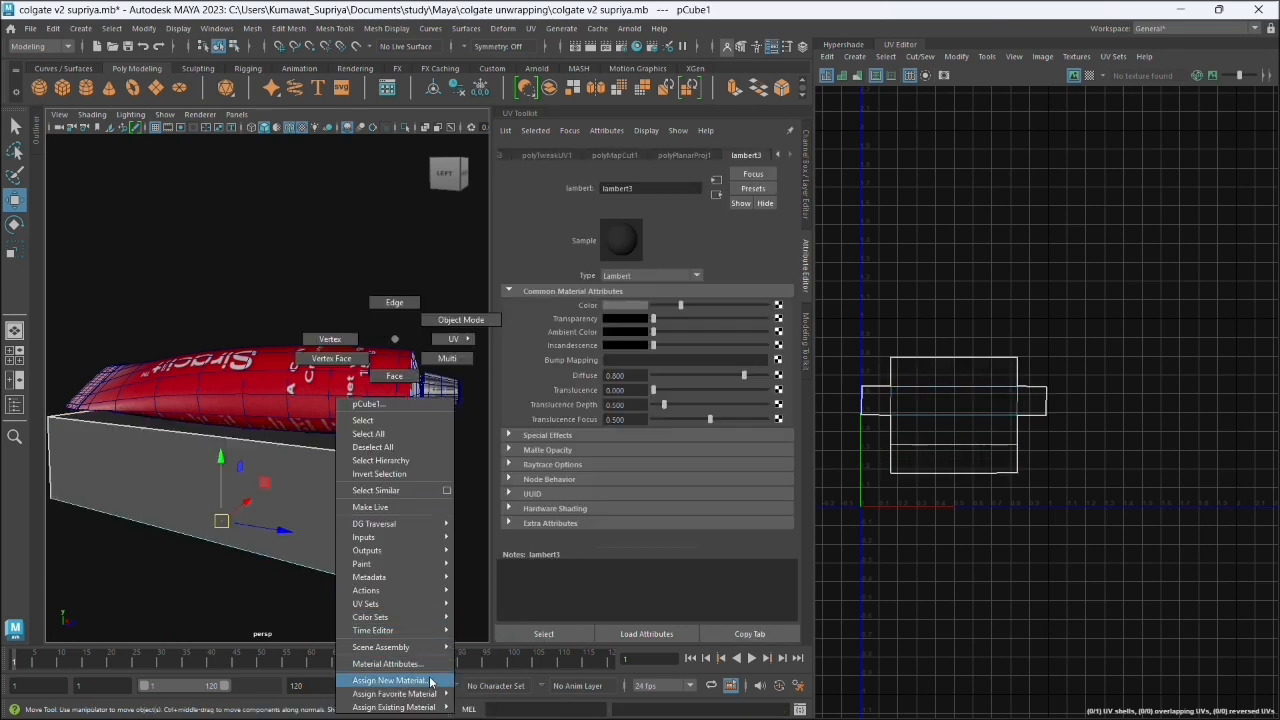
pyautogui.moveTo(430, 706)
pyautogui.click(502, 663)
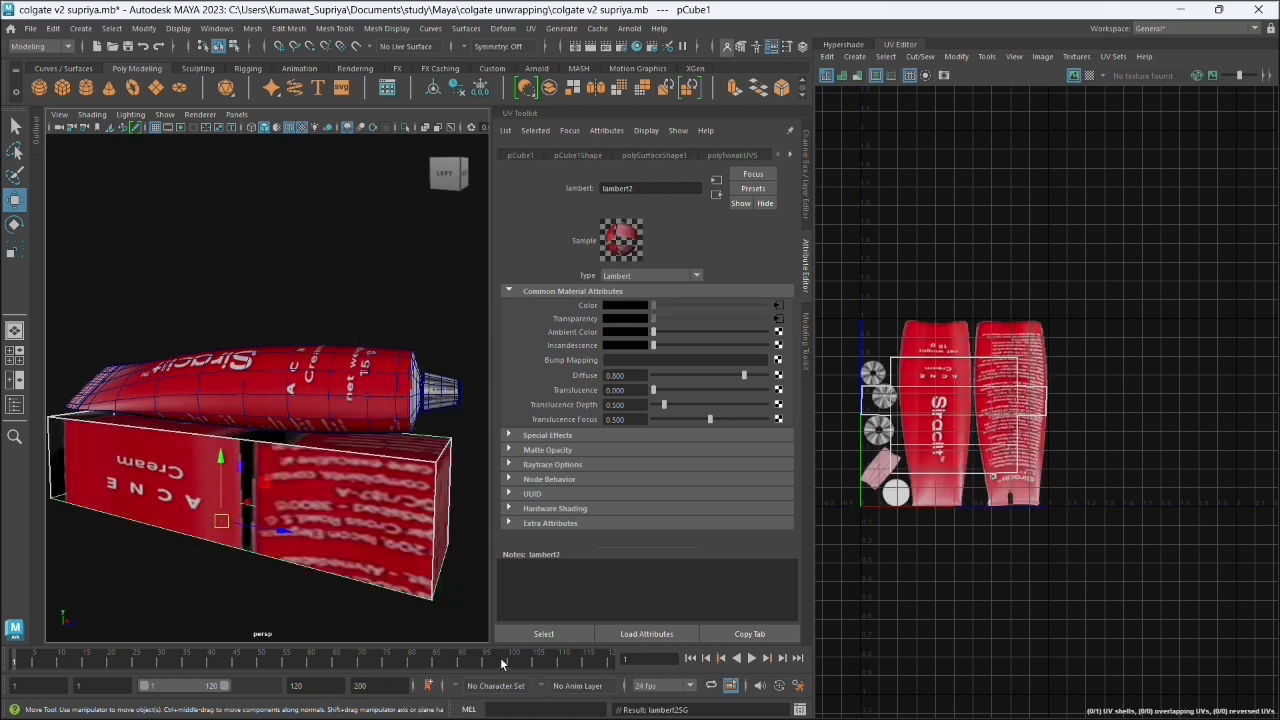
# - Rename the box's assigned red texture material lambert2 as cream
pyautogui.rightClick(325, 489)
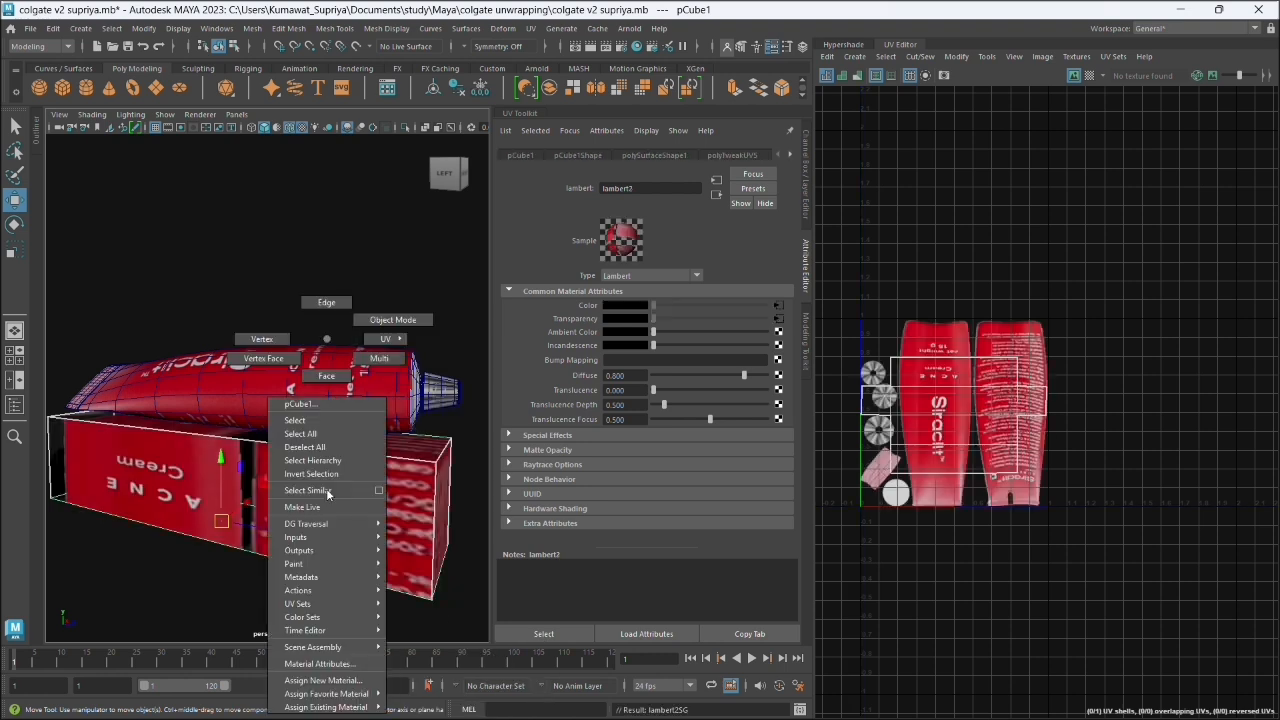
pyautogui.click(404, 486)
pyautogui.click(789, 155)
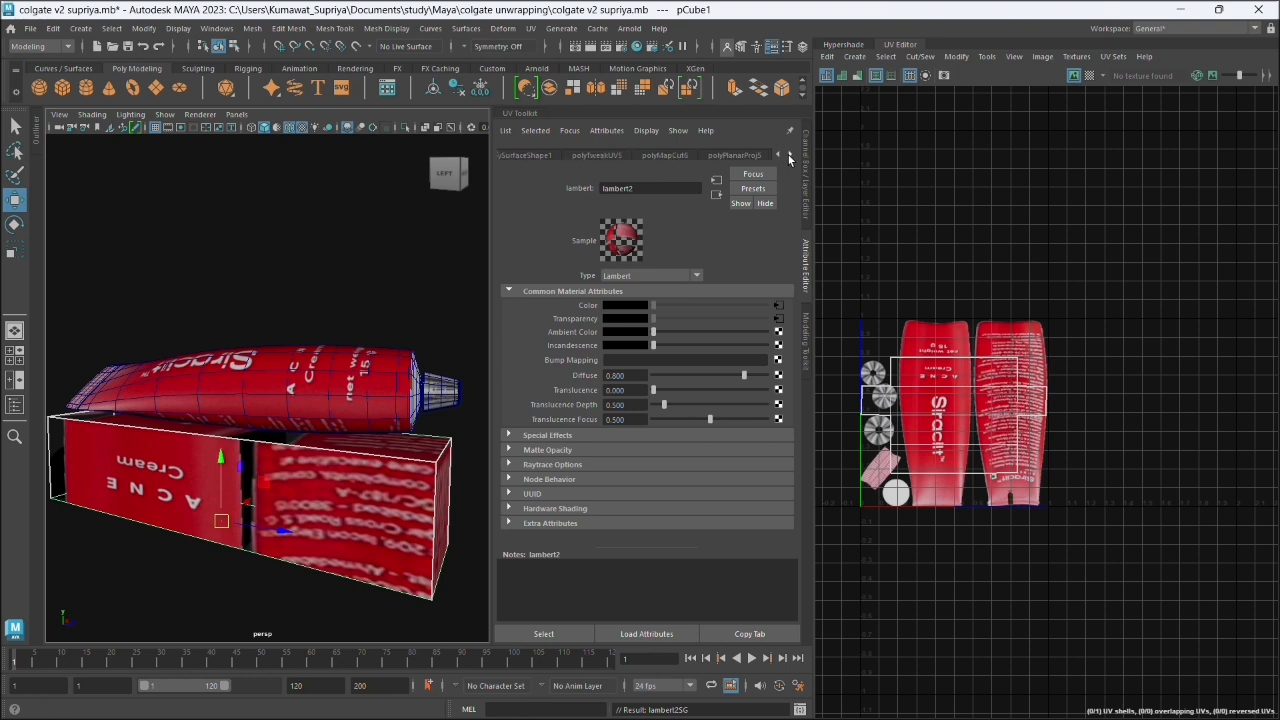
pyautogui.click(789, 155)
pyautogui.click(789, 155)
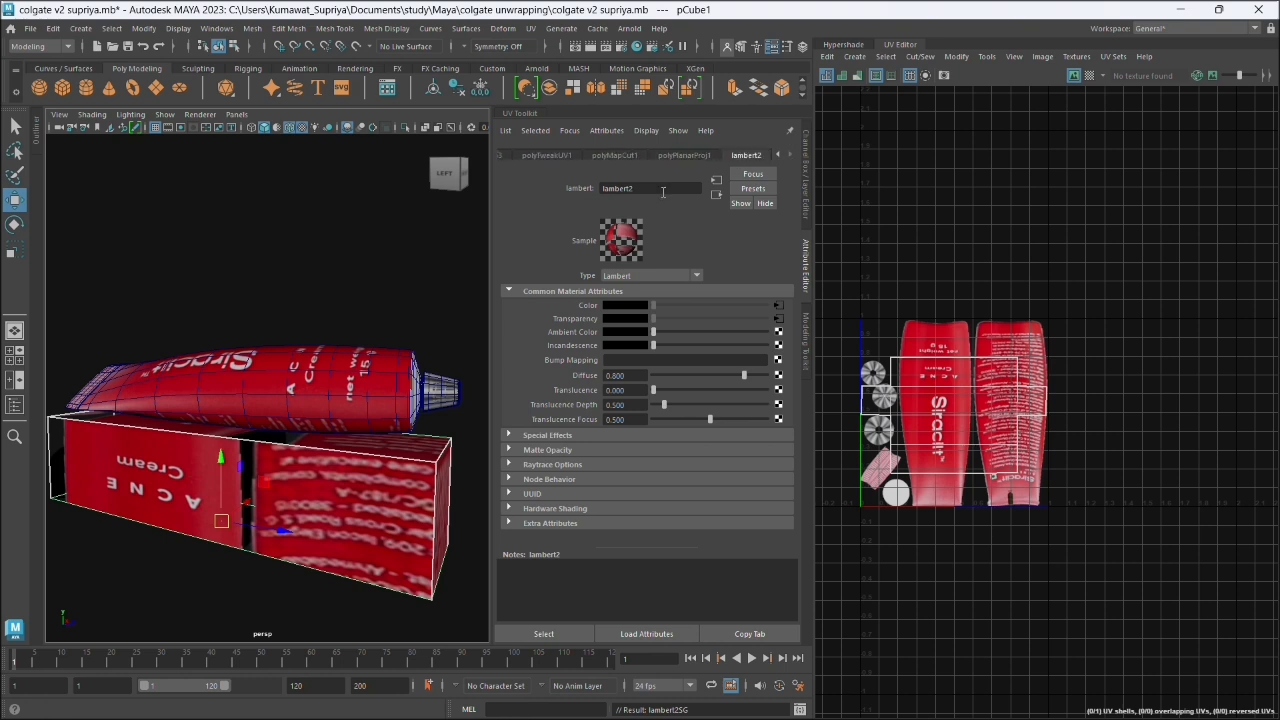
pyautogui.click(658, 190)
pyautogui.doubleClick(658, 192)
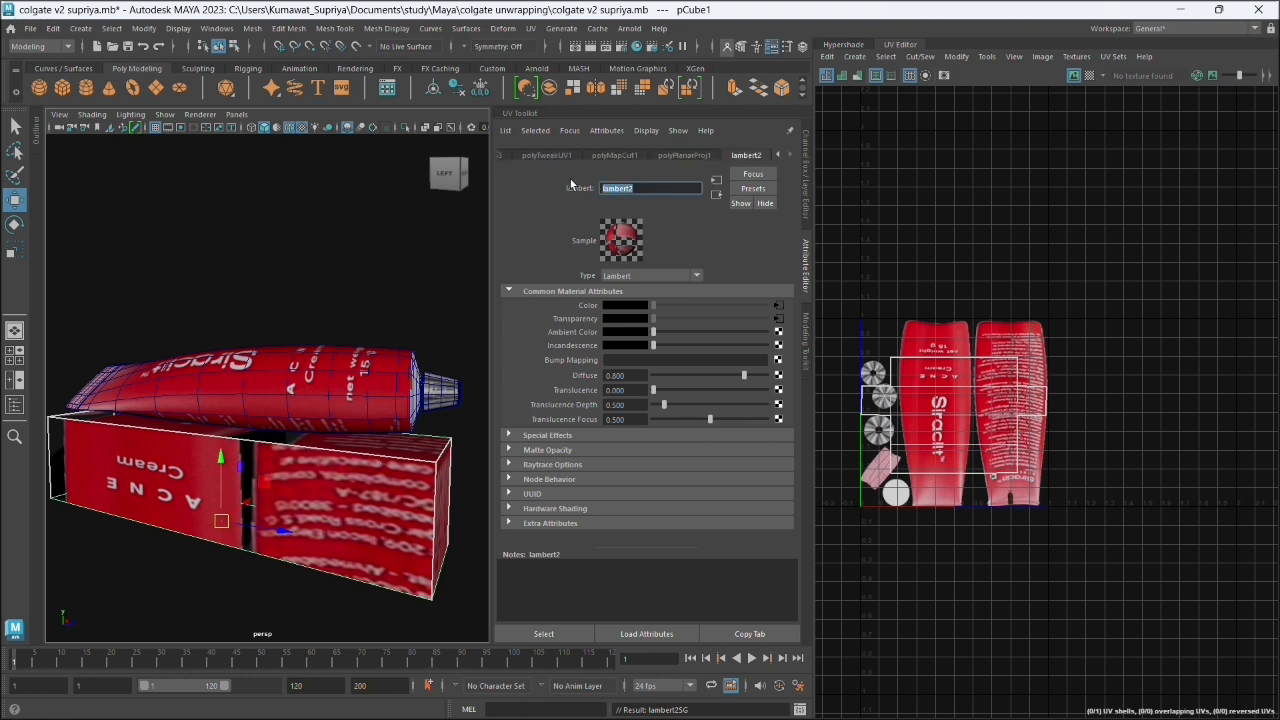
pyautogui.write('cream')
pyautogui.press('Return')
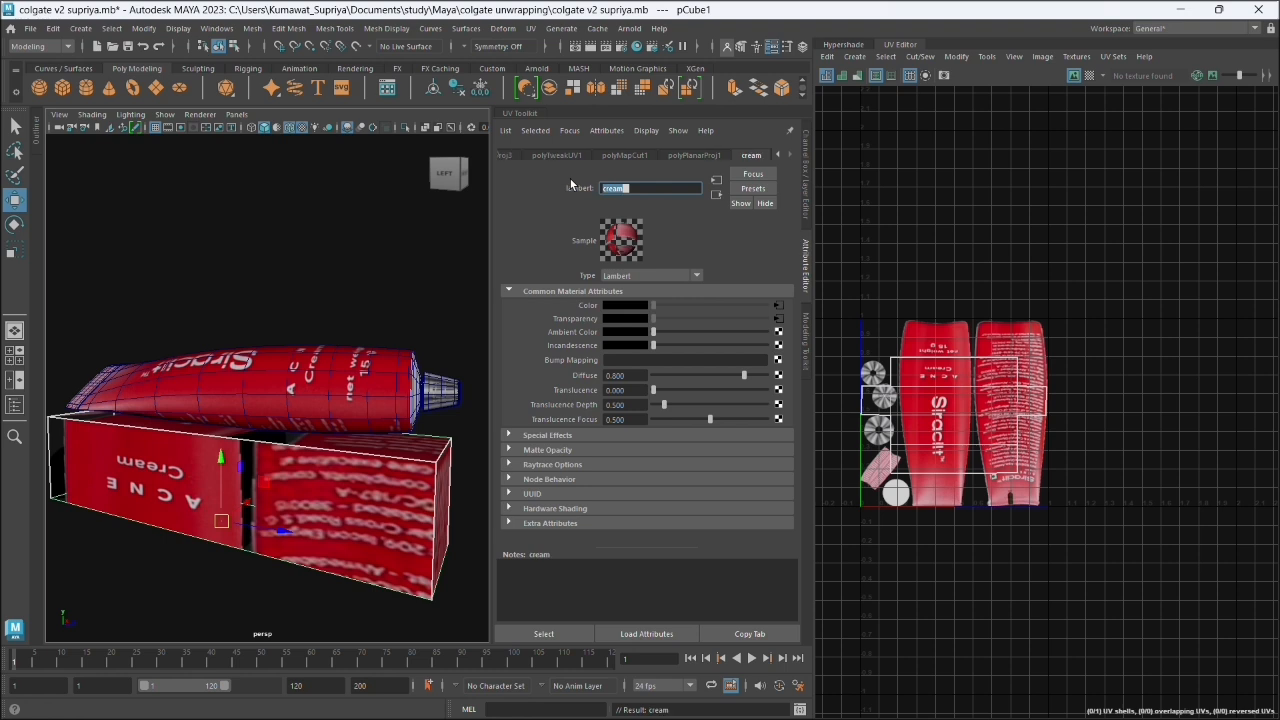
# - Assign the existing untextured gray lambert3 material to the box and rename that material as box
pyautogui.rightClick(205, 339)
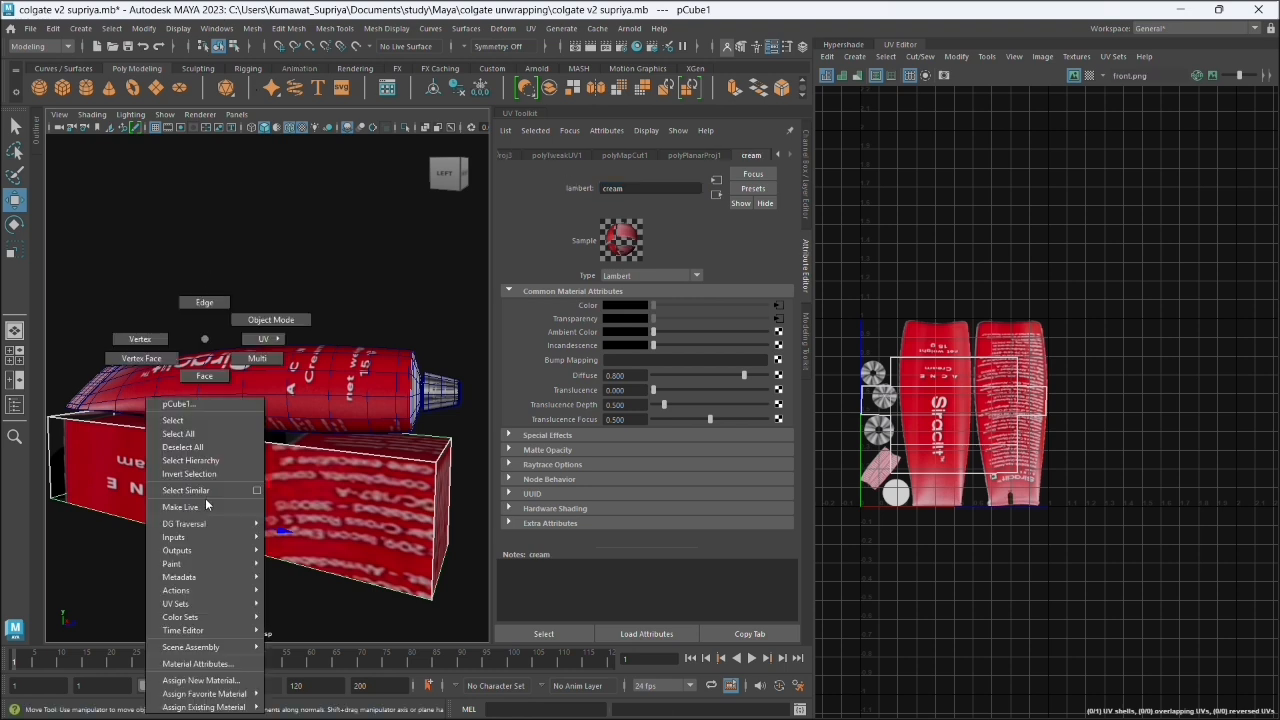
pyautogui.moveTo(240, 707)
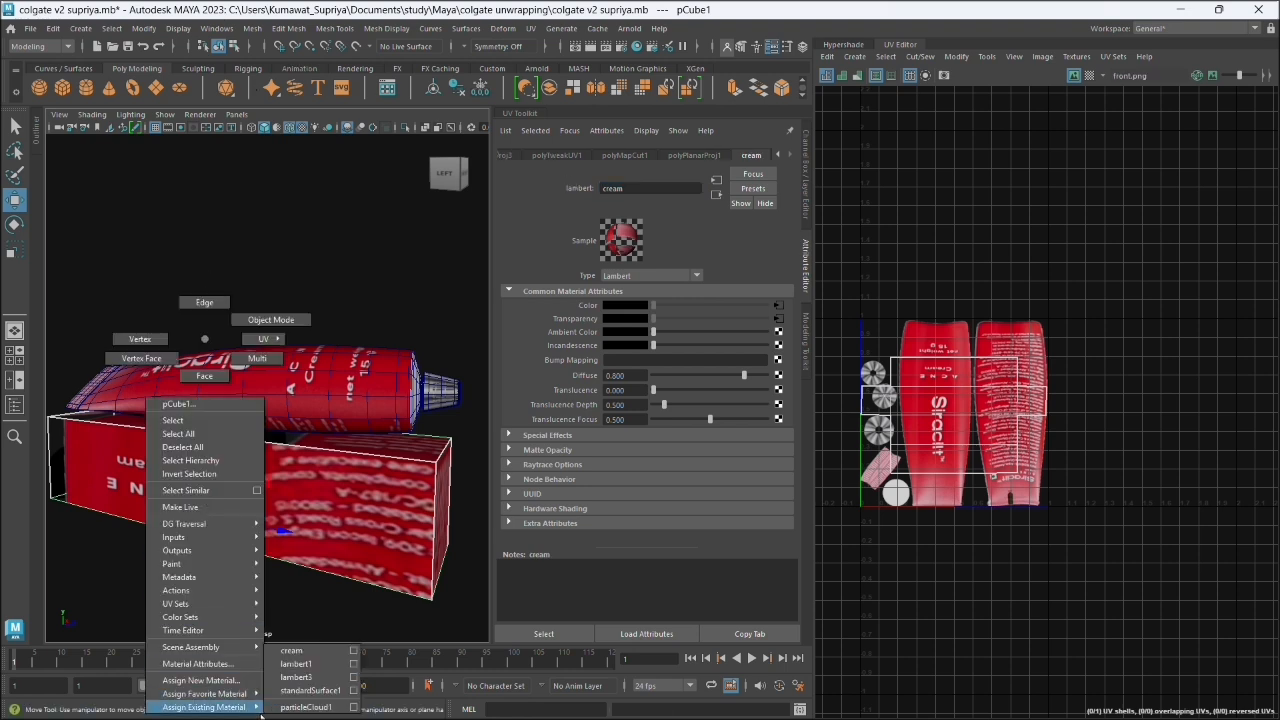
pyautogui.click(296, 677)
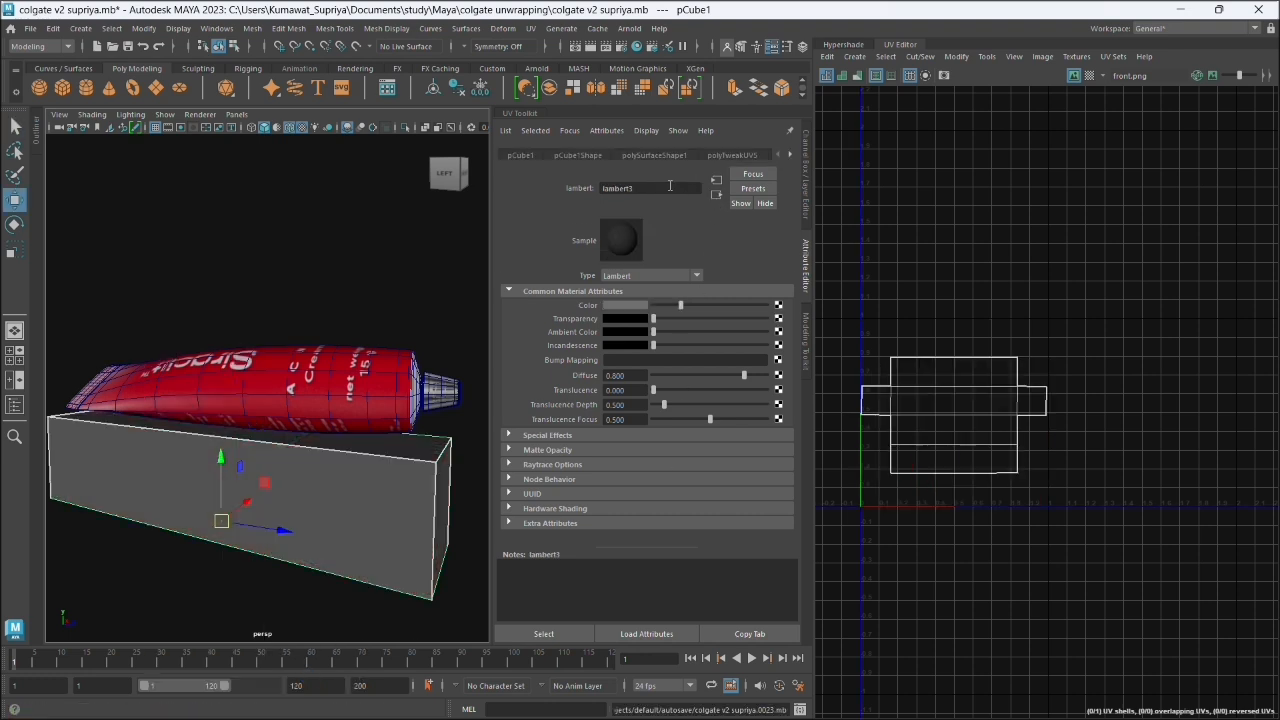
pyautogui.doubleClick(670, 186)
pyautogui.write('box')
pyautogui.press('Return')
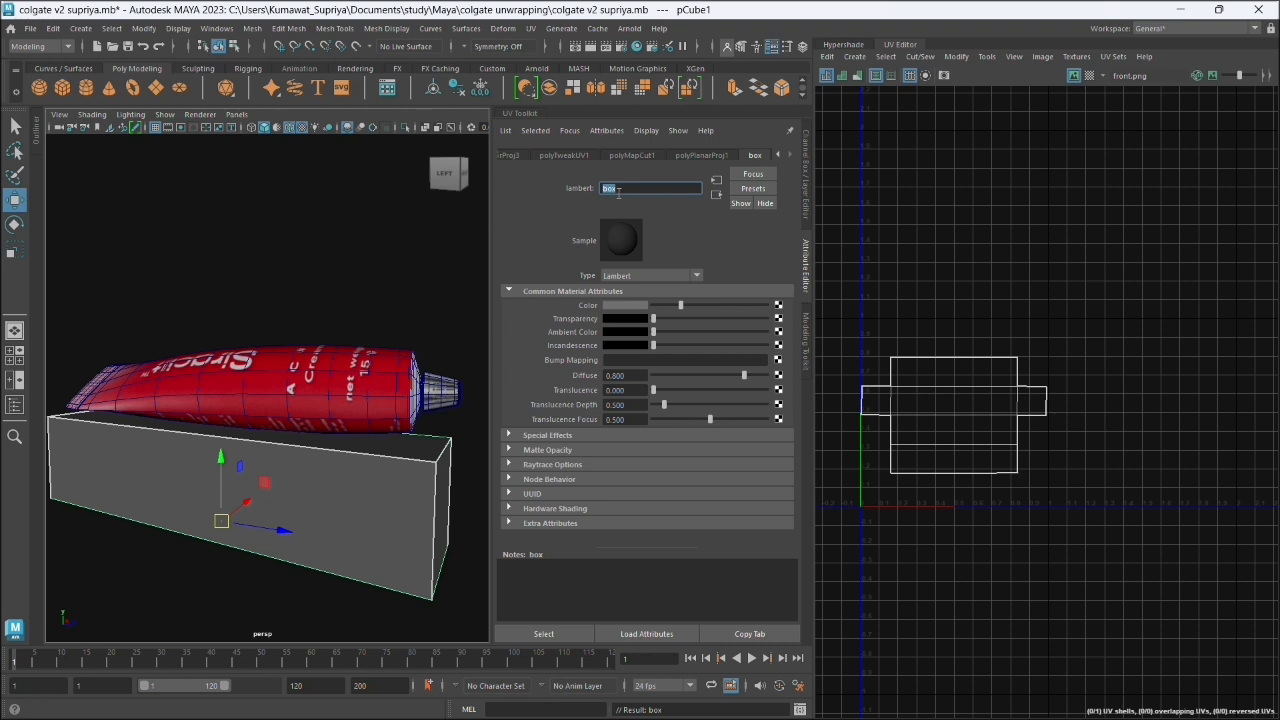
# - Connect a File texture node to the color of the box material
pyautogui.click(778, 305)
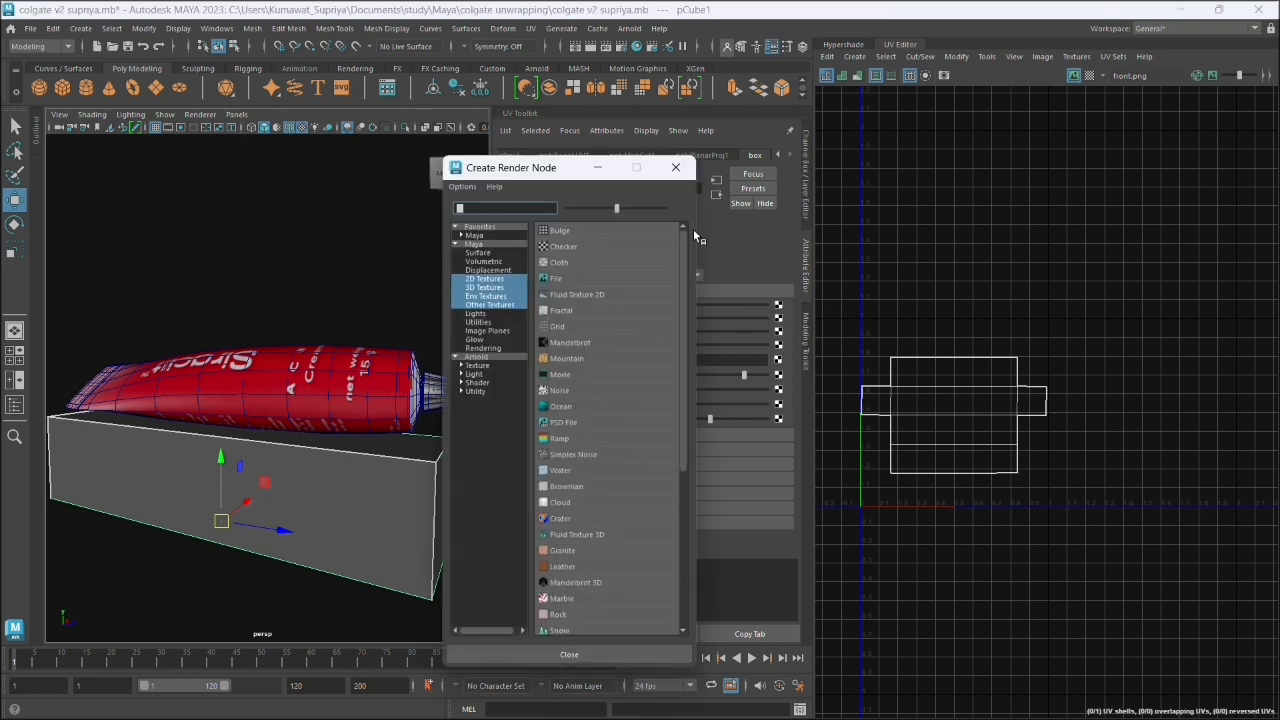
pyautogui.click(675, 167)
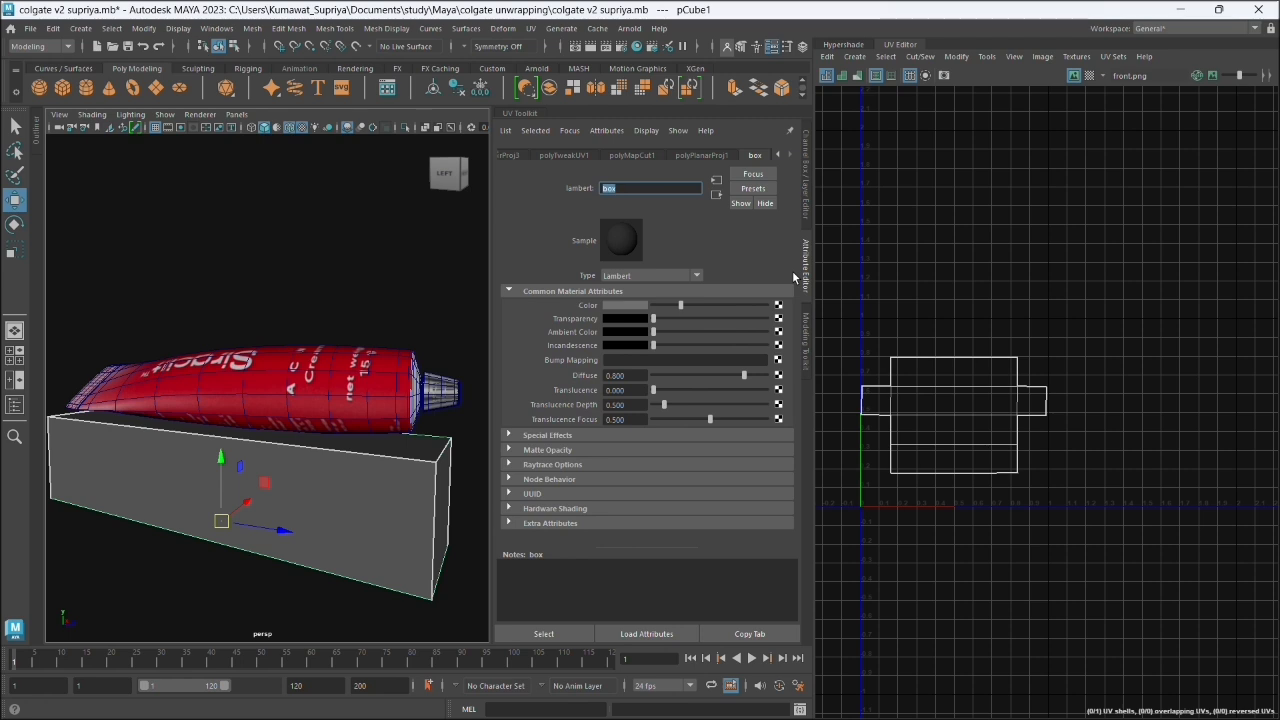
pyautogui.press('super+plus')
pyautogui.click(778, 305)
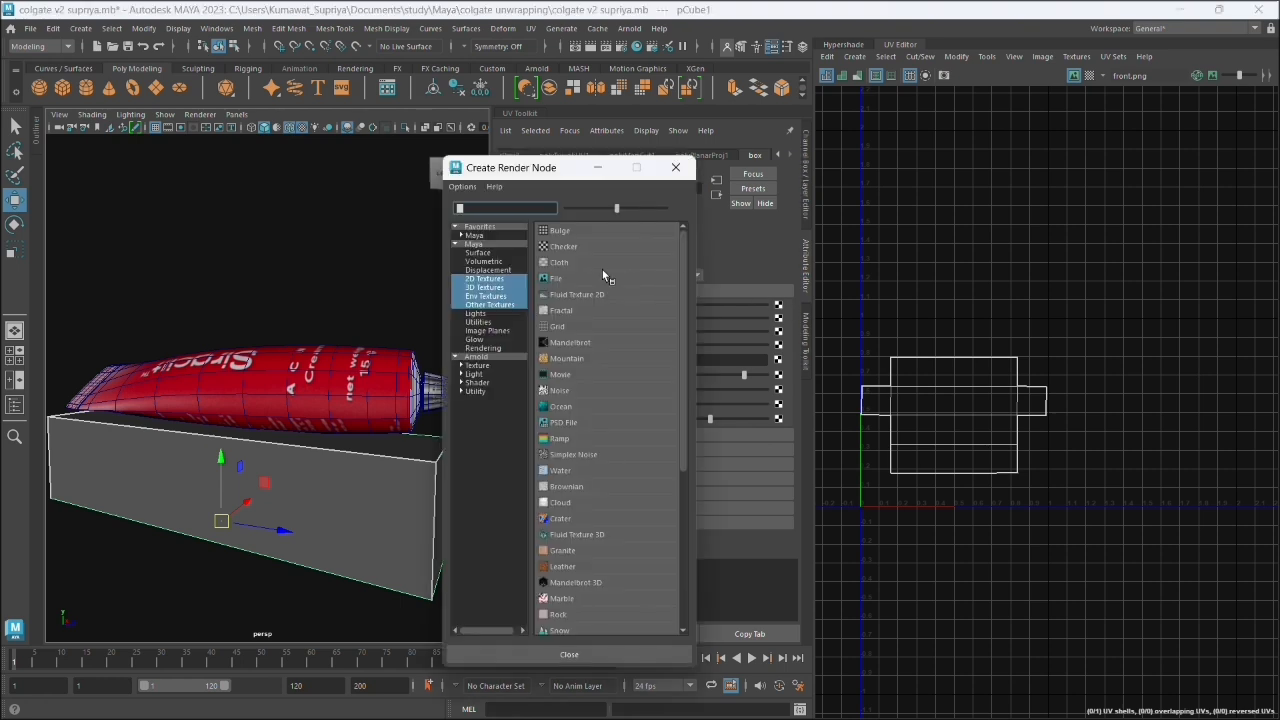
pyautogui.click(551, 279)
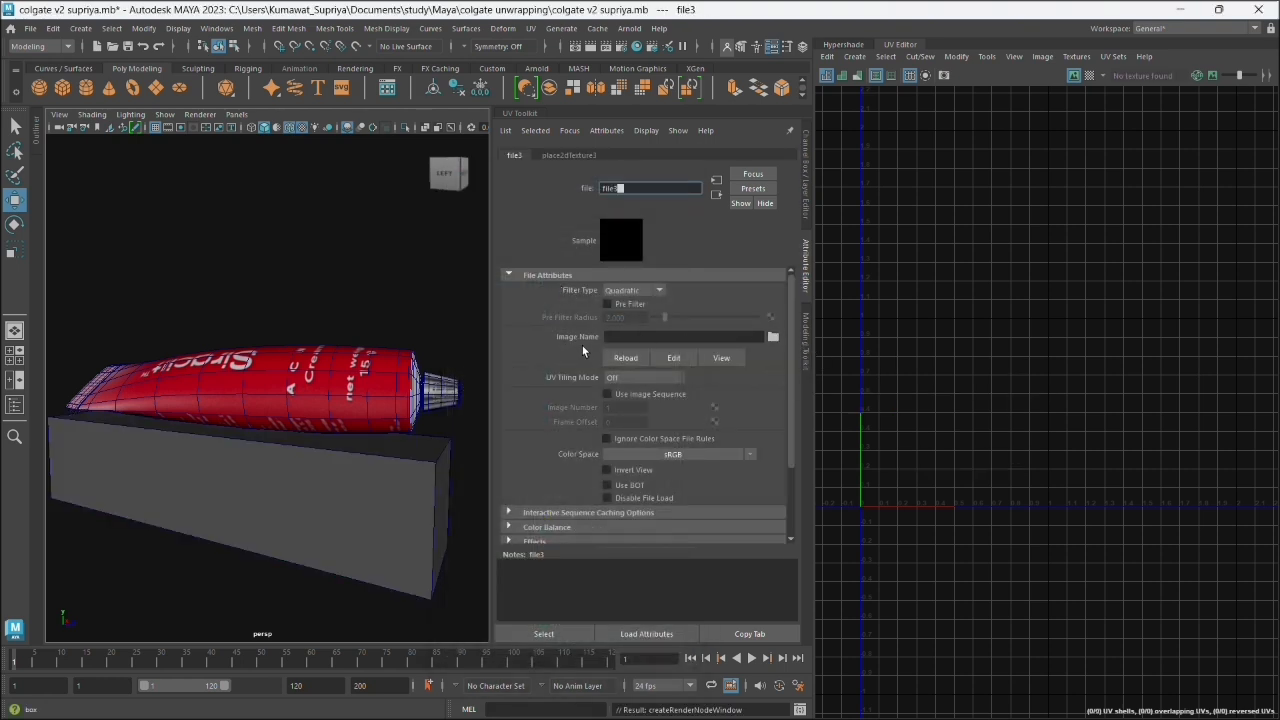
# - Browse for the File texture's image in the images folder of the colgate unwrapping project
pyautogui.click(772, 337)
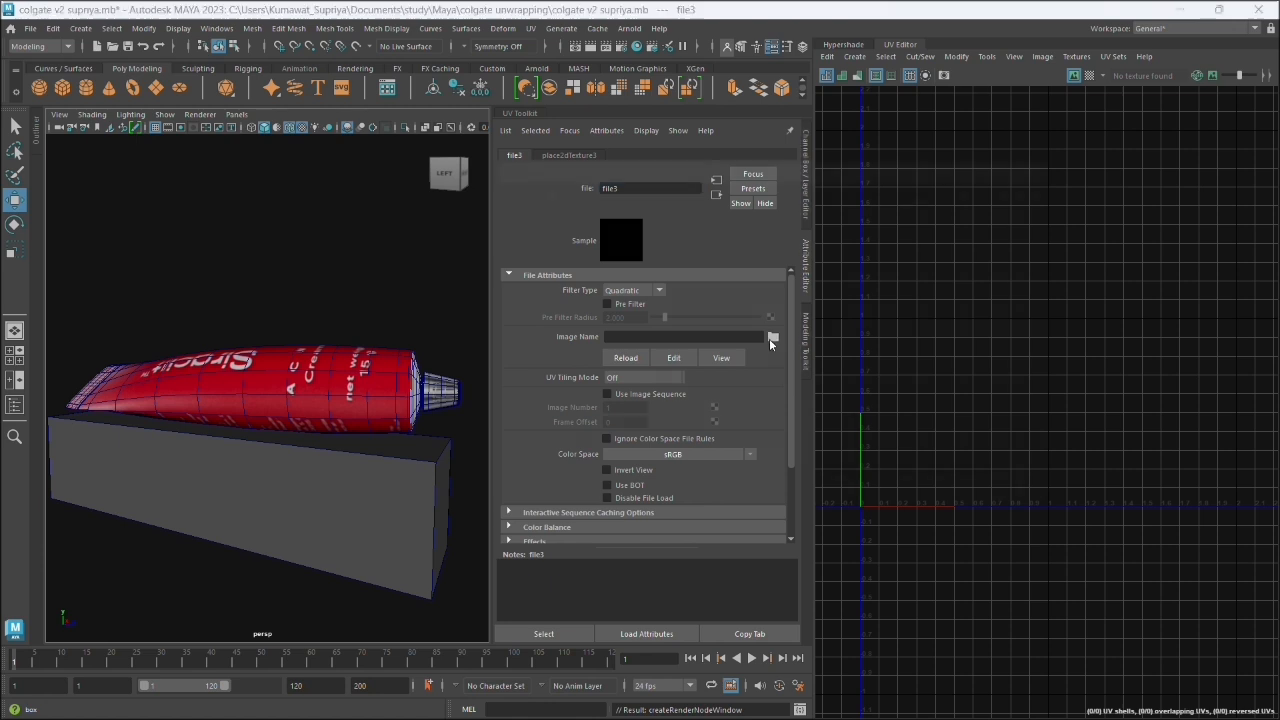
pyautogui.click(482, 211)
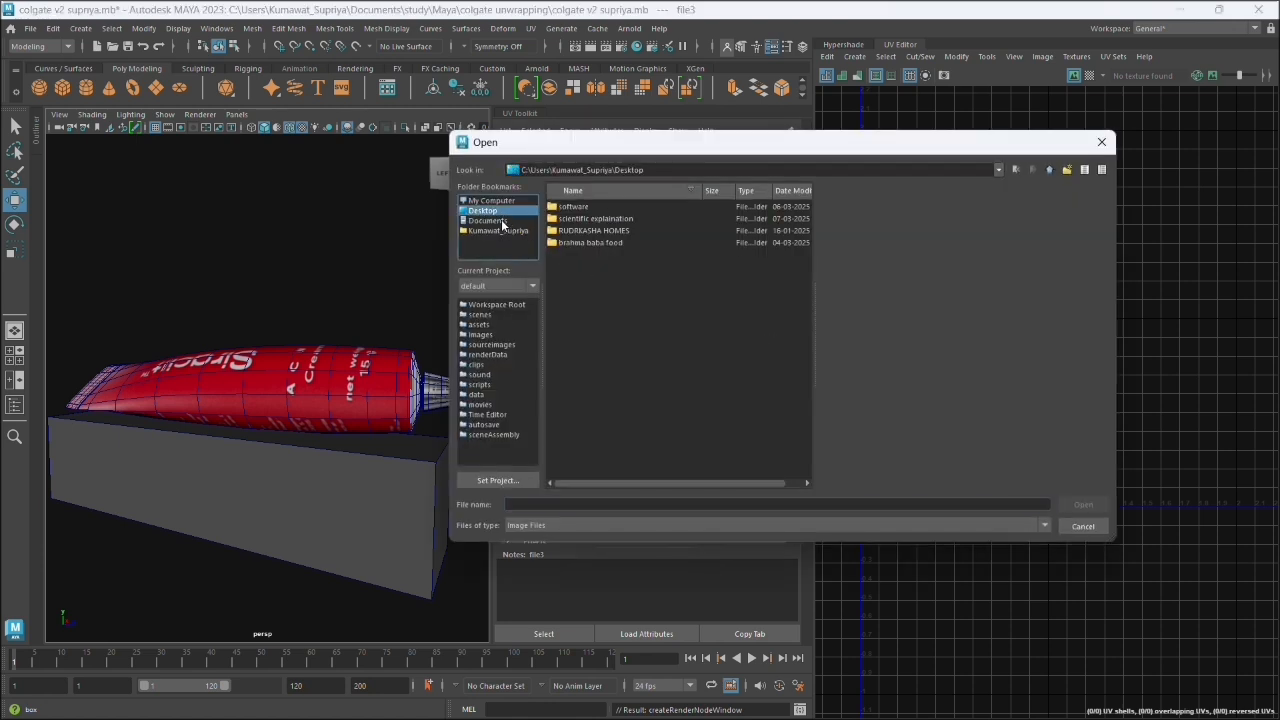
pyautogui.click(503, 221)
pyautogui.doubleClick(585, 218)
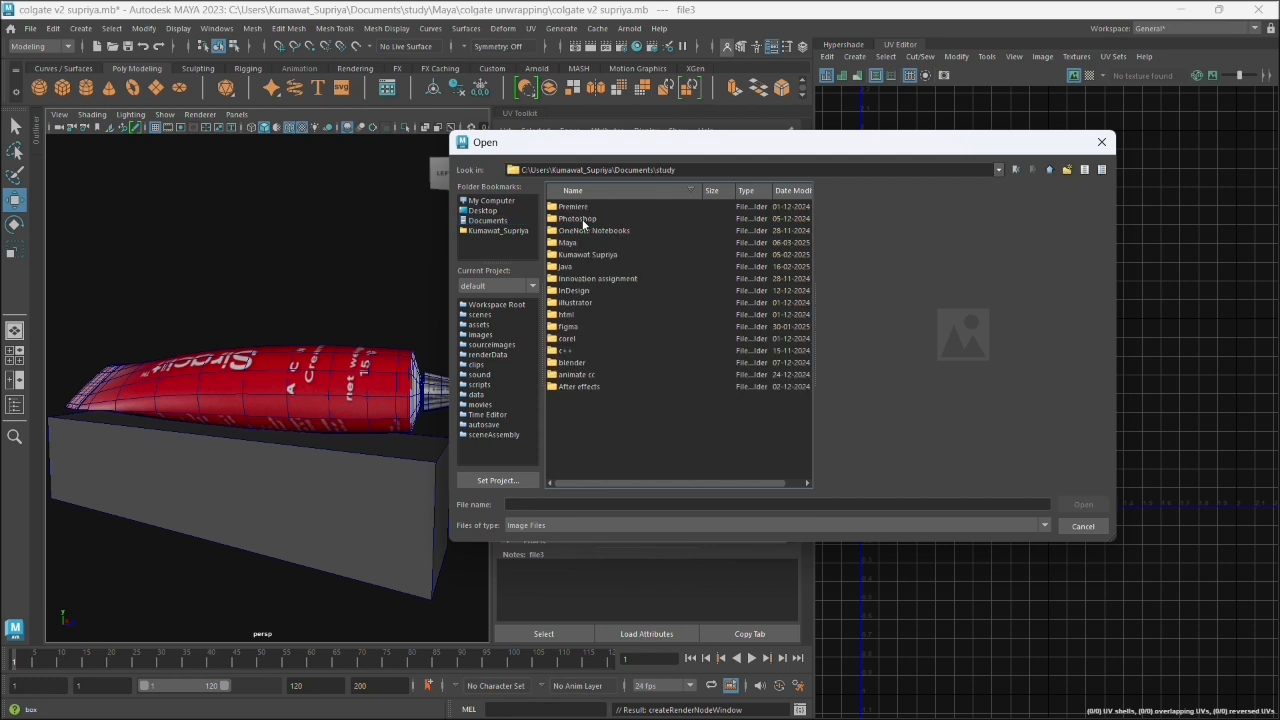
pyautogui.doubleClick(575, 242)
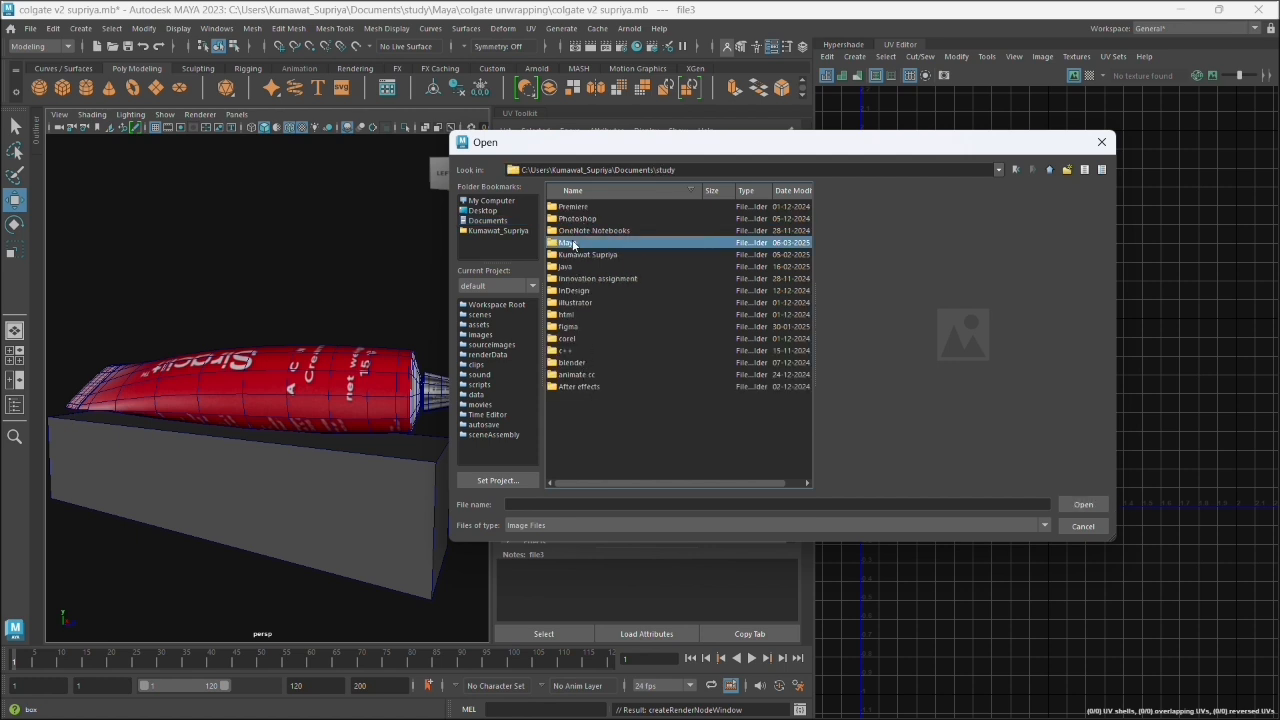
pyautogui.doubleClick(585, 279)
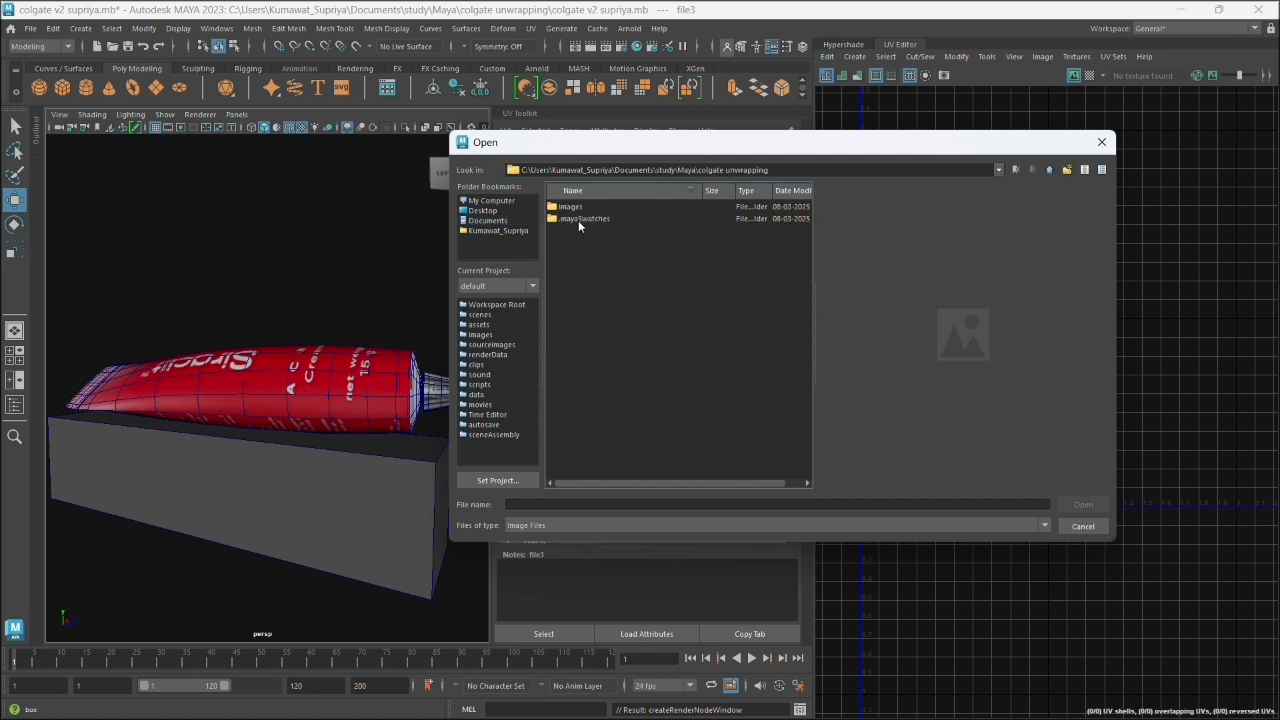
pyautogui.doubleClick(584, 210)
# - Preview the files in the images folder, including box uv png and back copy 3, and leave without loading an image
pyautogui.click(604, 351)
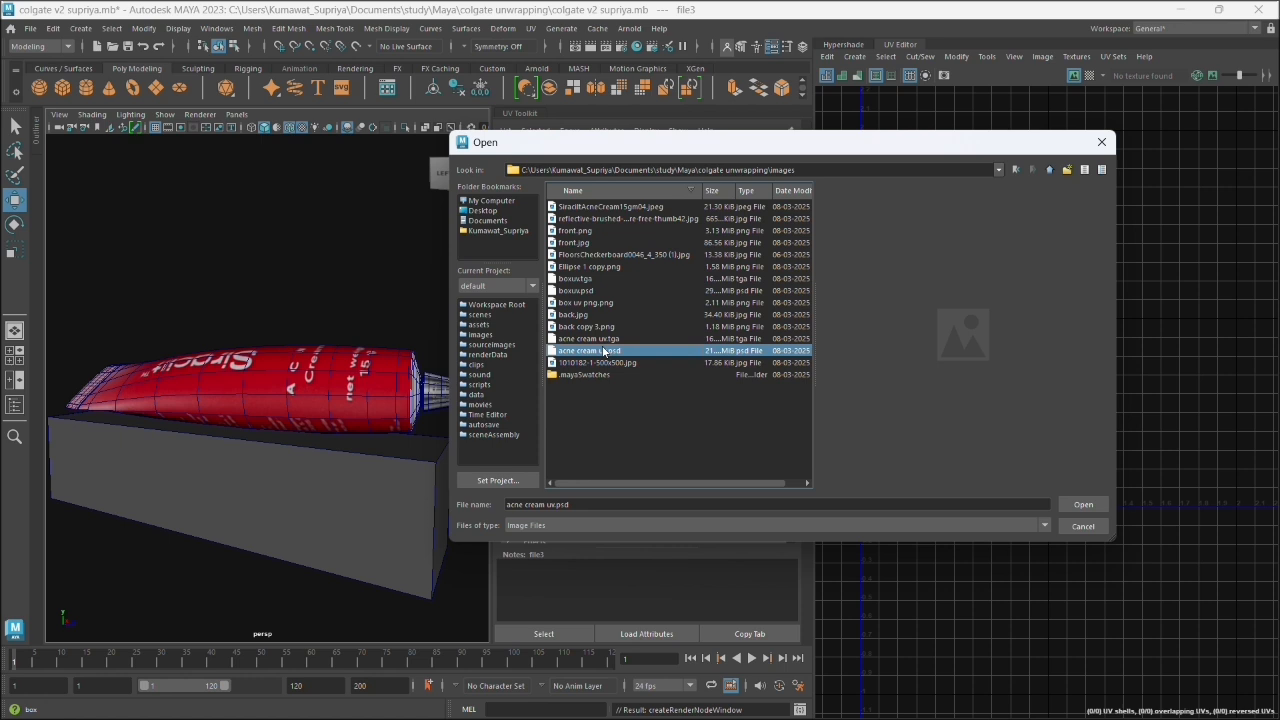
pyautogui.click(603, 339)
pyautogui.click(603, 315)
pyautogui.click(602, 302)
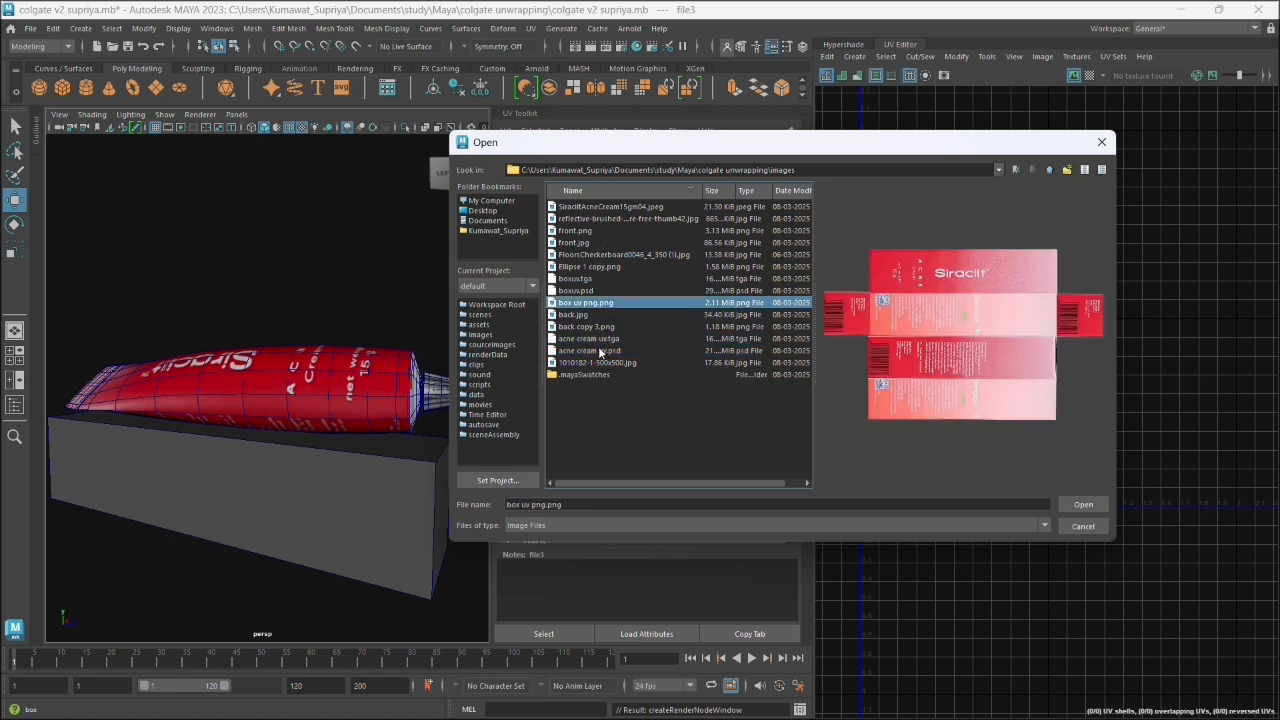
pyautogui.click(586, 279)
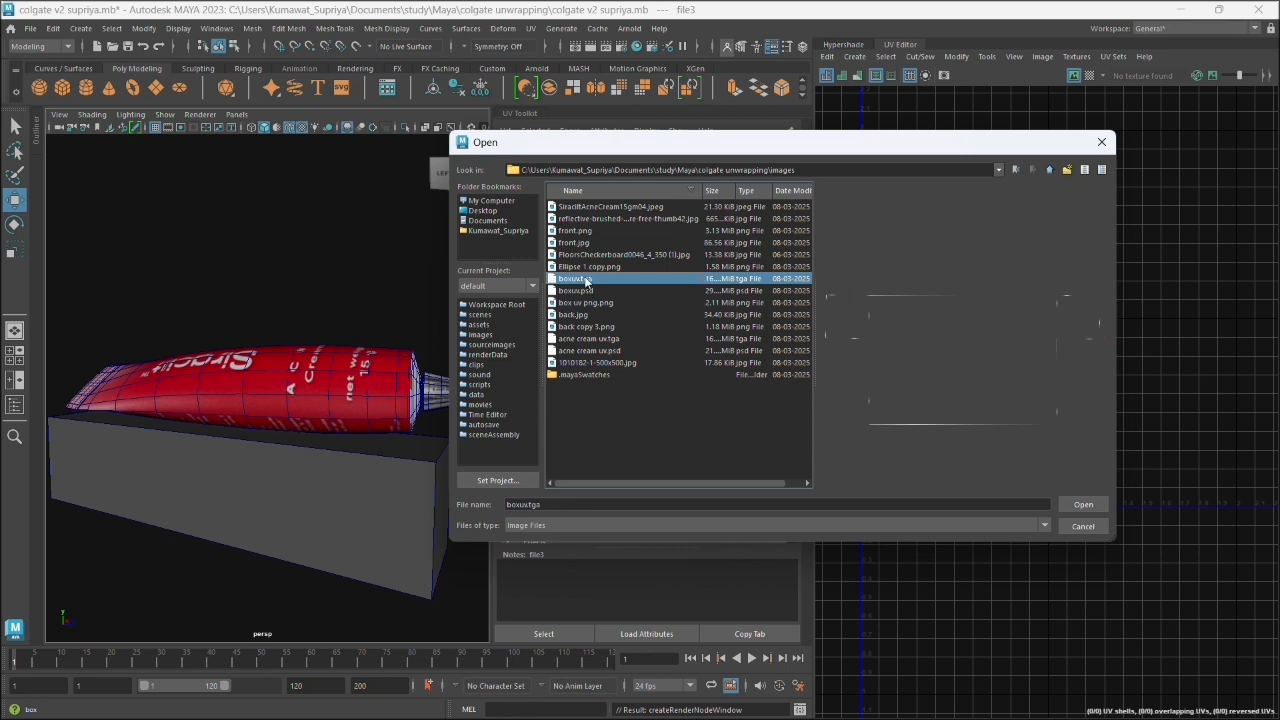
pyautogui.click(587, 291)
pyautogui.click(587, 279)
pyautogui.click(589, 267)
pyautogui.click(588, 255)
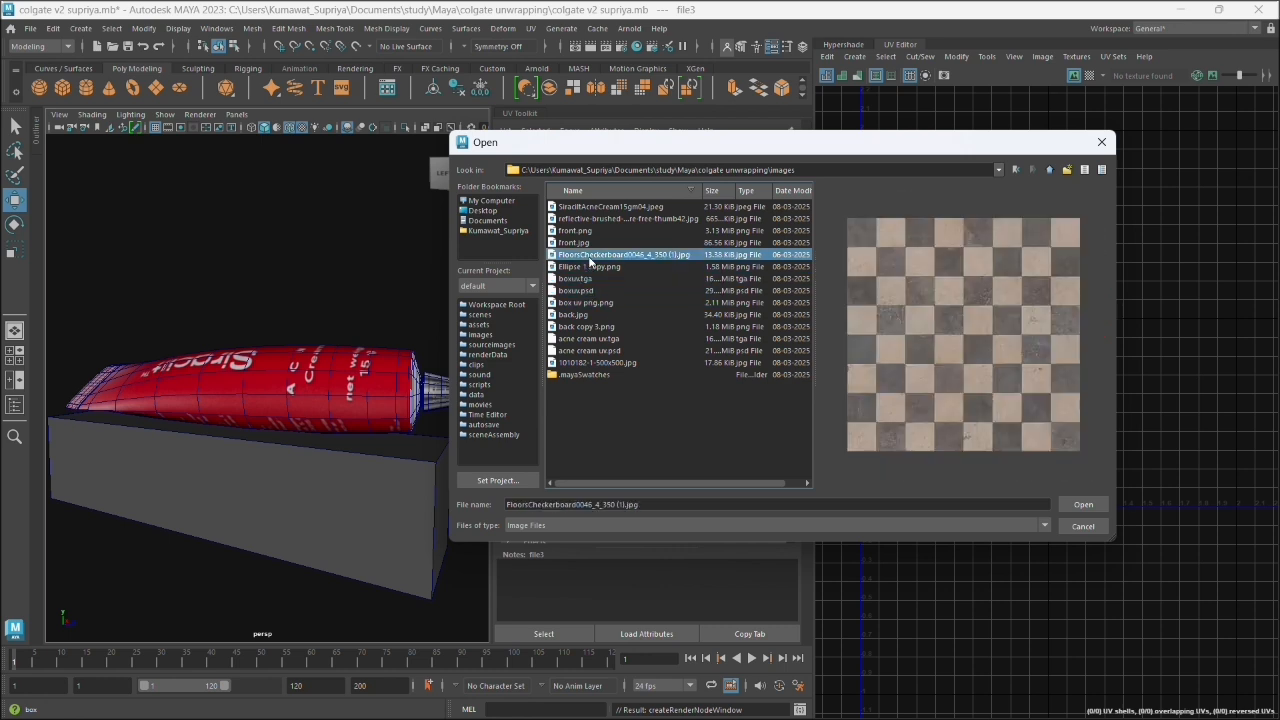
pyautogui.click(587, 243)
pyautogui.click(587, 231)
pyautogui.click(596, 219)
pyautogui.click(601, 207)
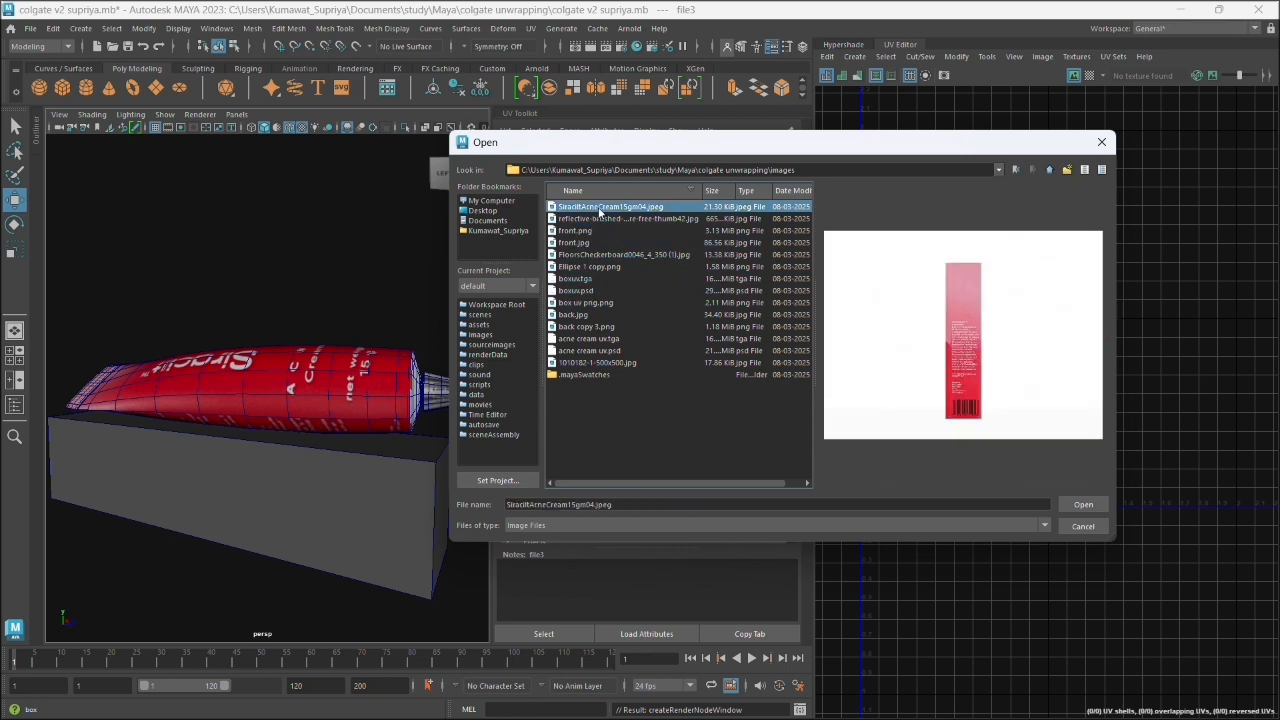
pyautogui.click(590, 363)
pyautogui.click(590, 351)
pyautogui.click(591, 339)
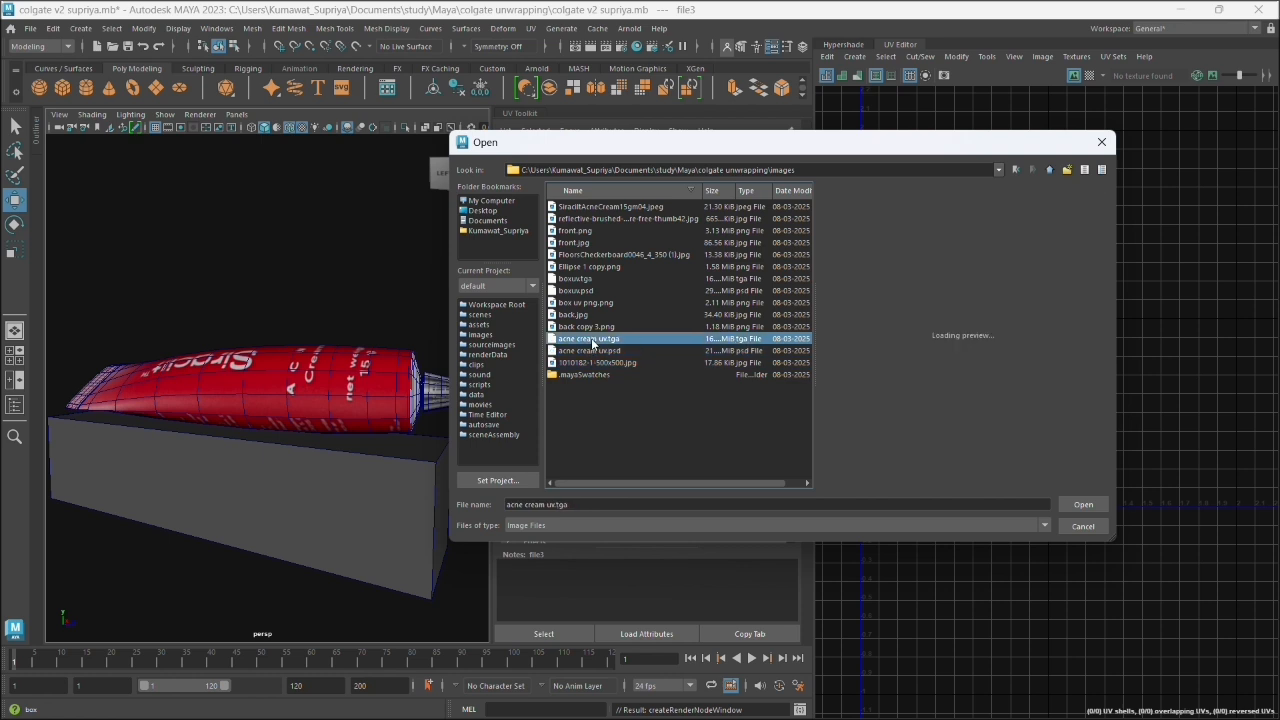
pyautogui.click(592, 327)
pyautogui.click(590, 315)
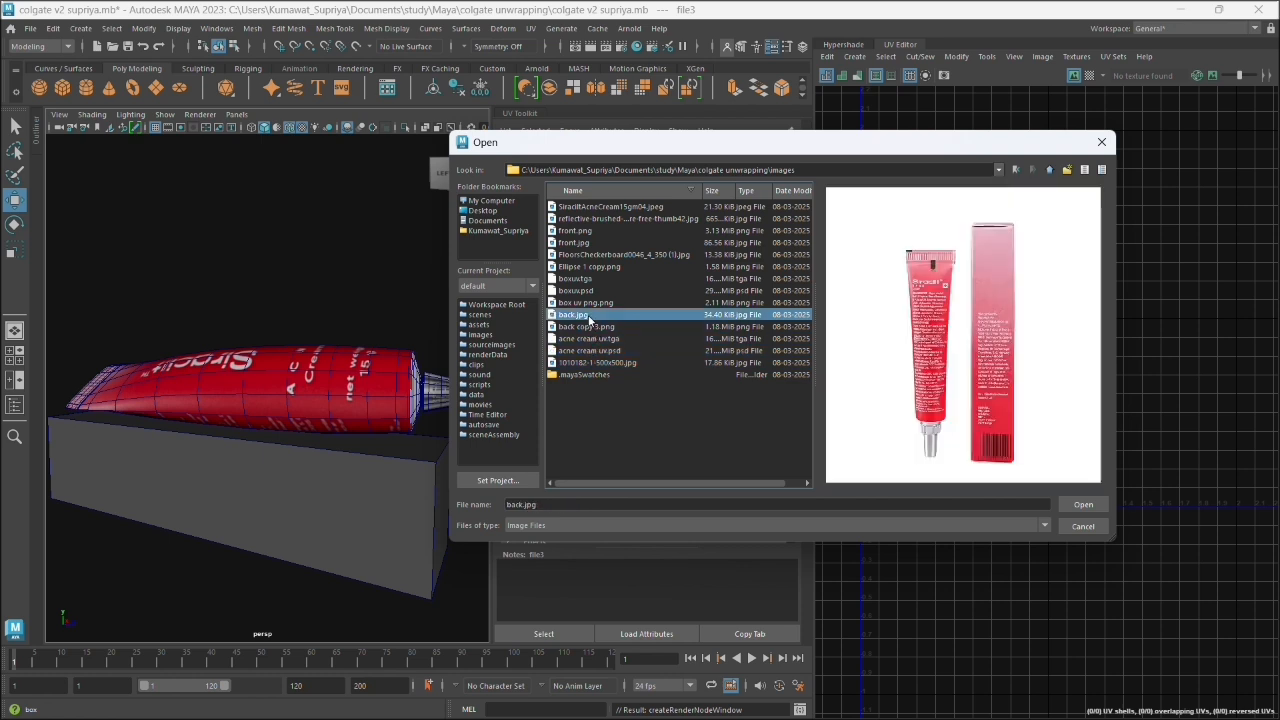
pyautogui.click(588, 328)
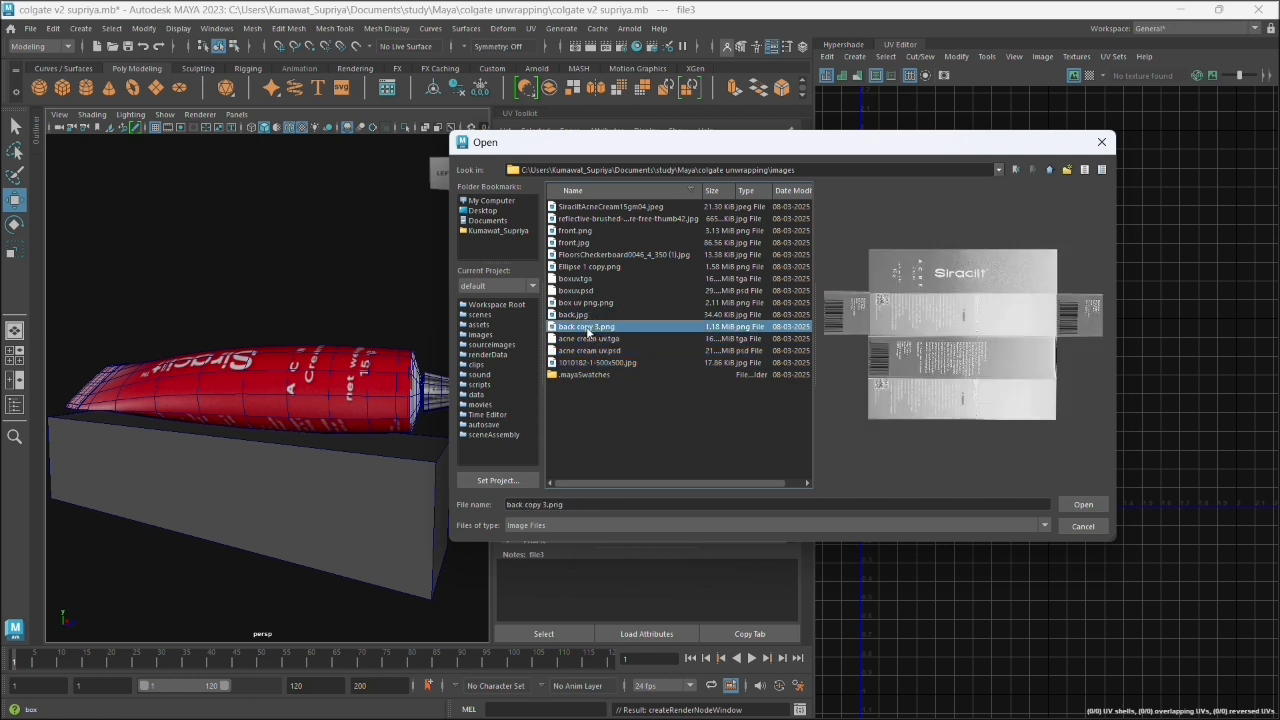
pyautogui.click(587, 315)
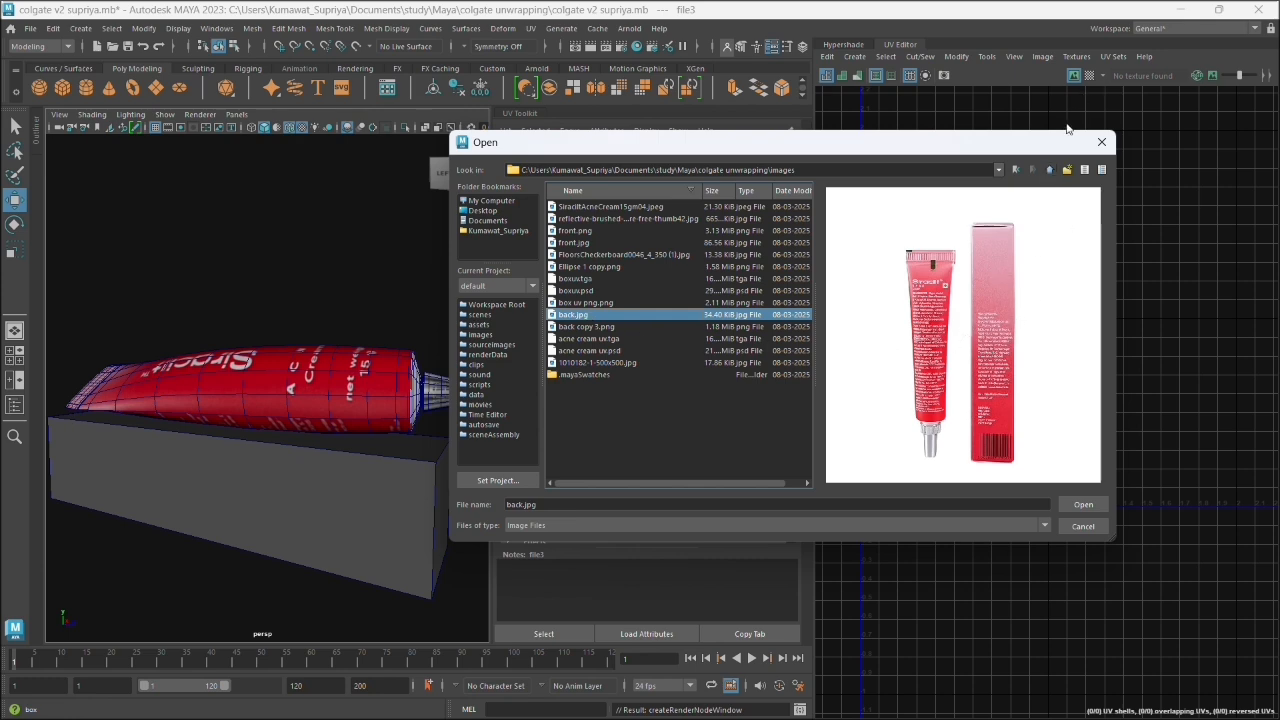
pyautogui.click(1099, 144)
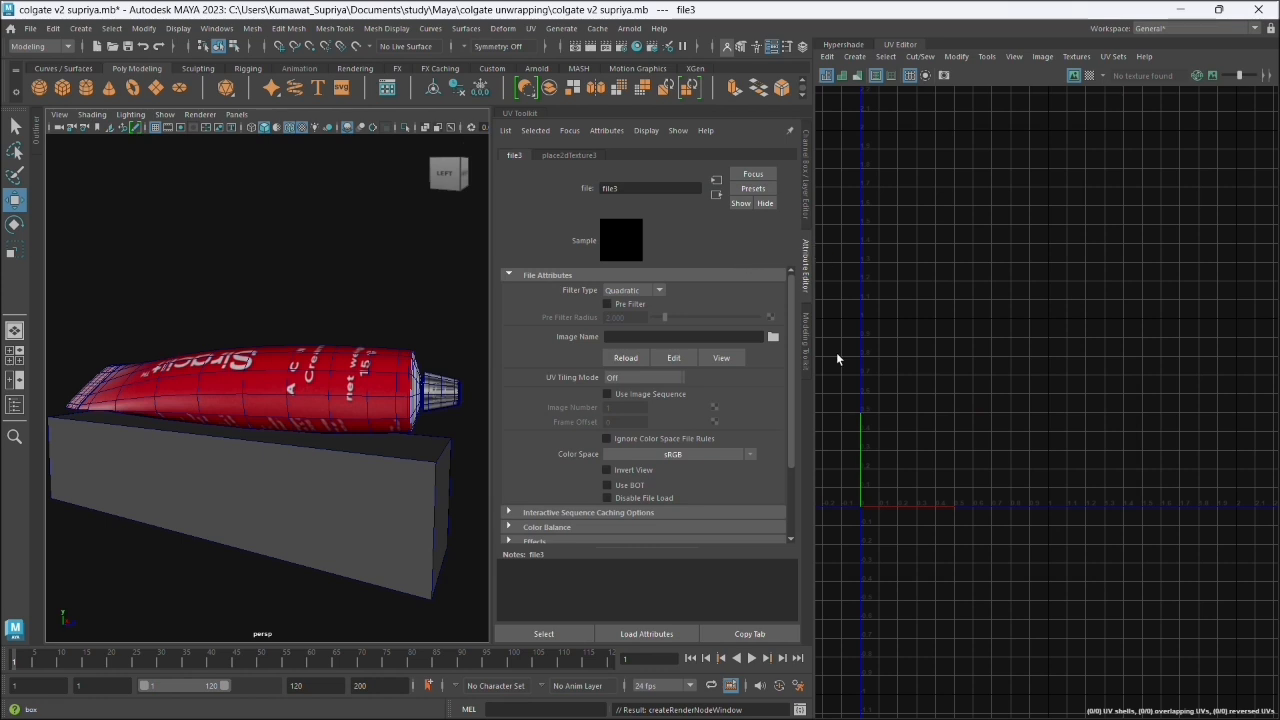
# - Minimize Maya and switch to Photoshop with the boxuv.psd document
pyautogui.click(1180, 9)
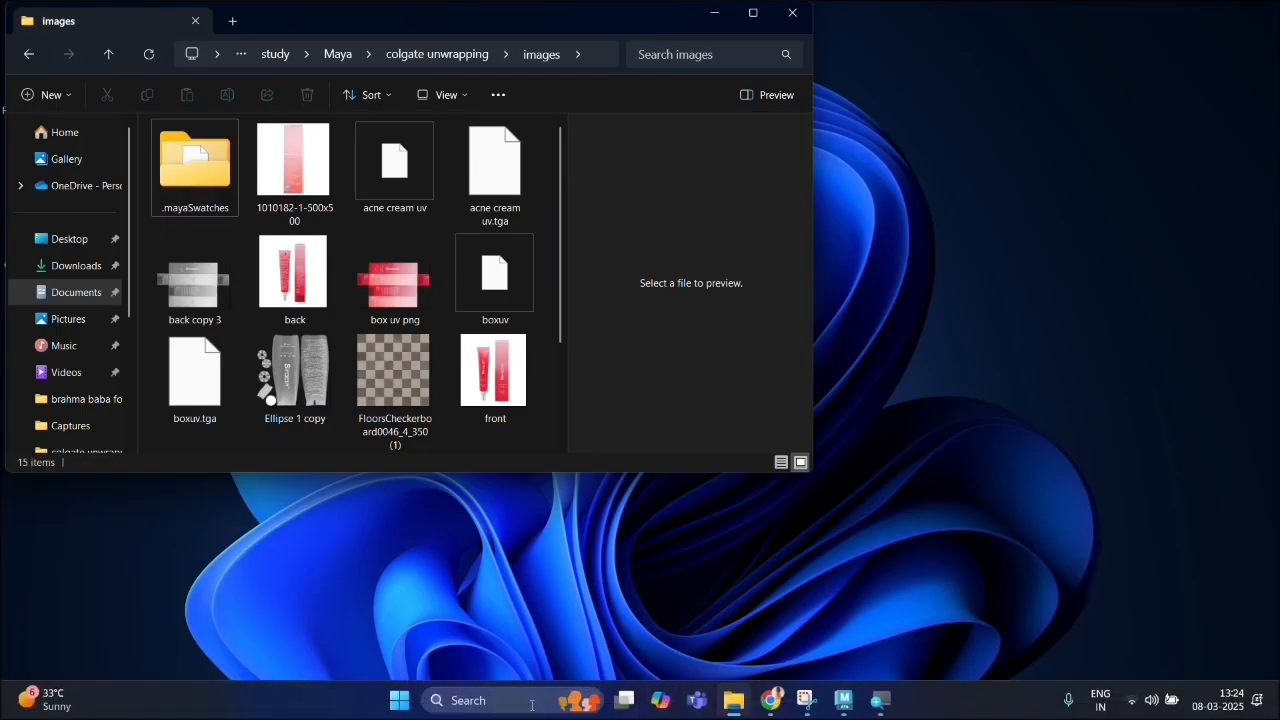
pyautogui.click(515, 705)
pyautogui.write('pho')
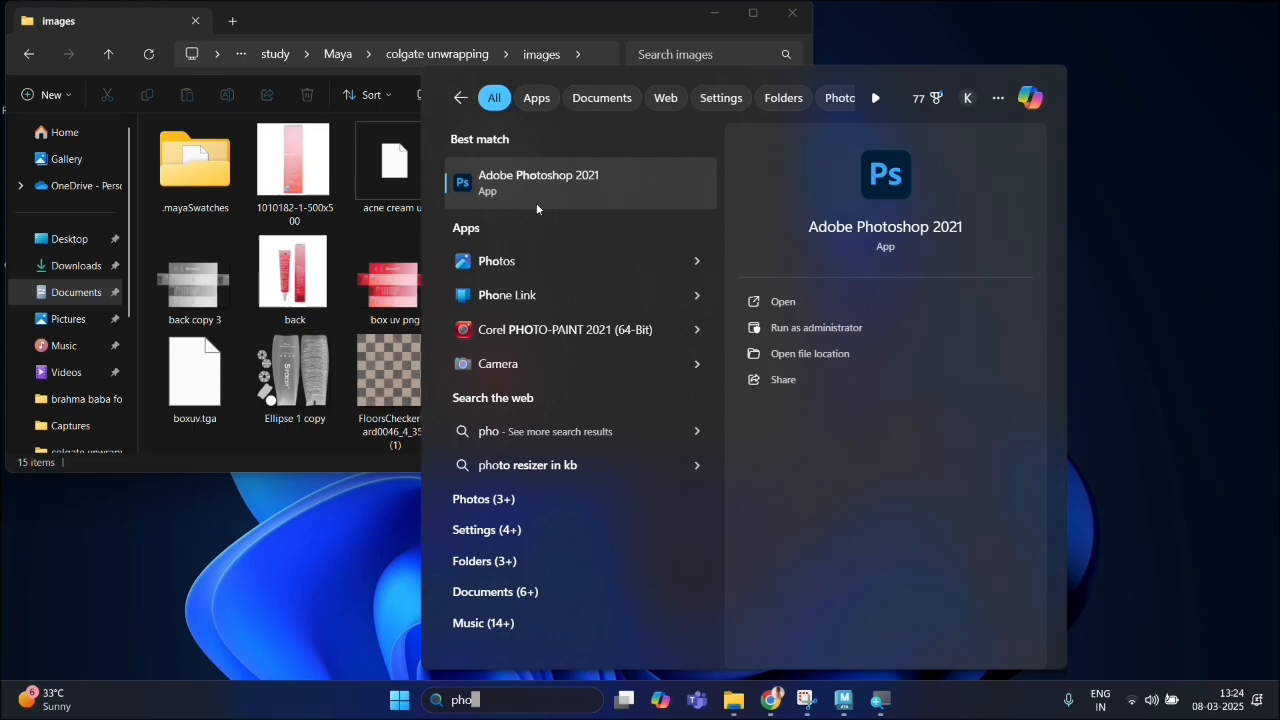
pyautogui.click(536, 200)
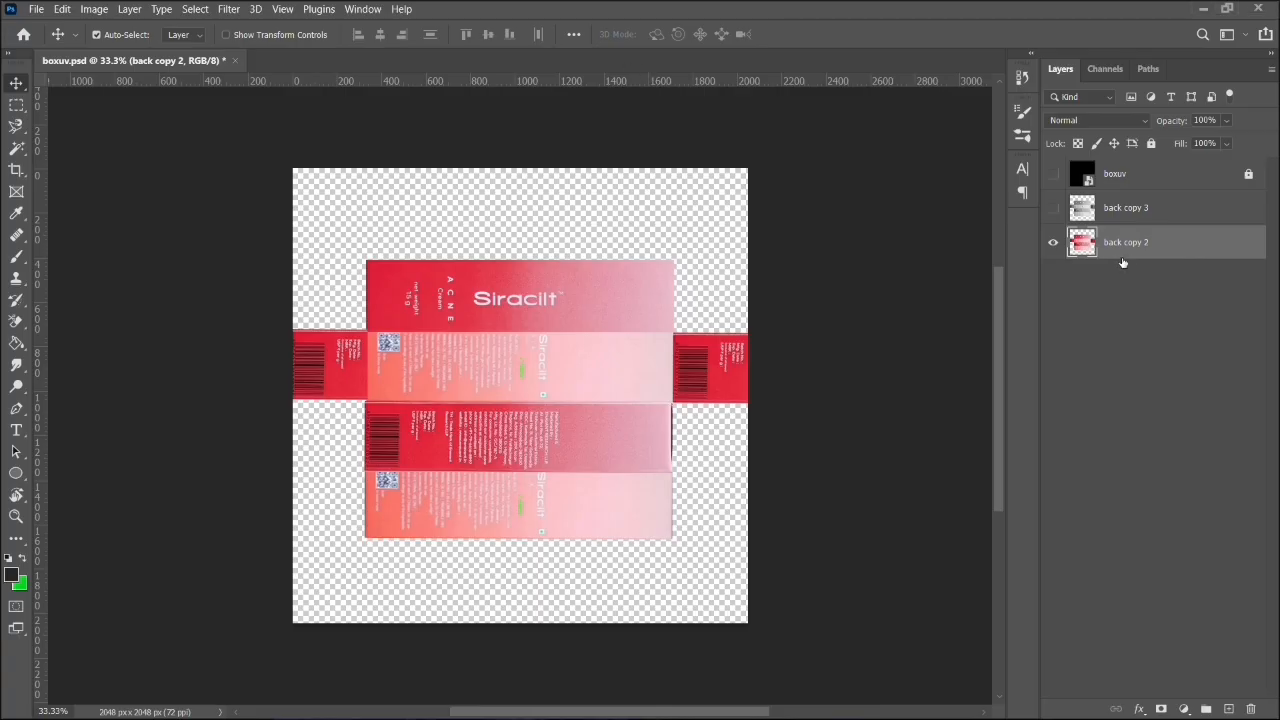
pyautogui.rightClick(1118, 256)
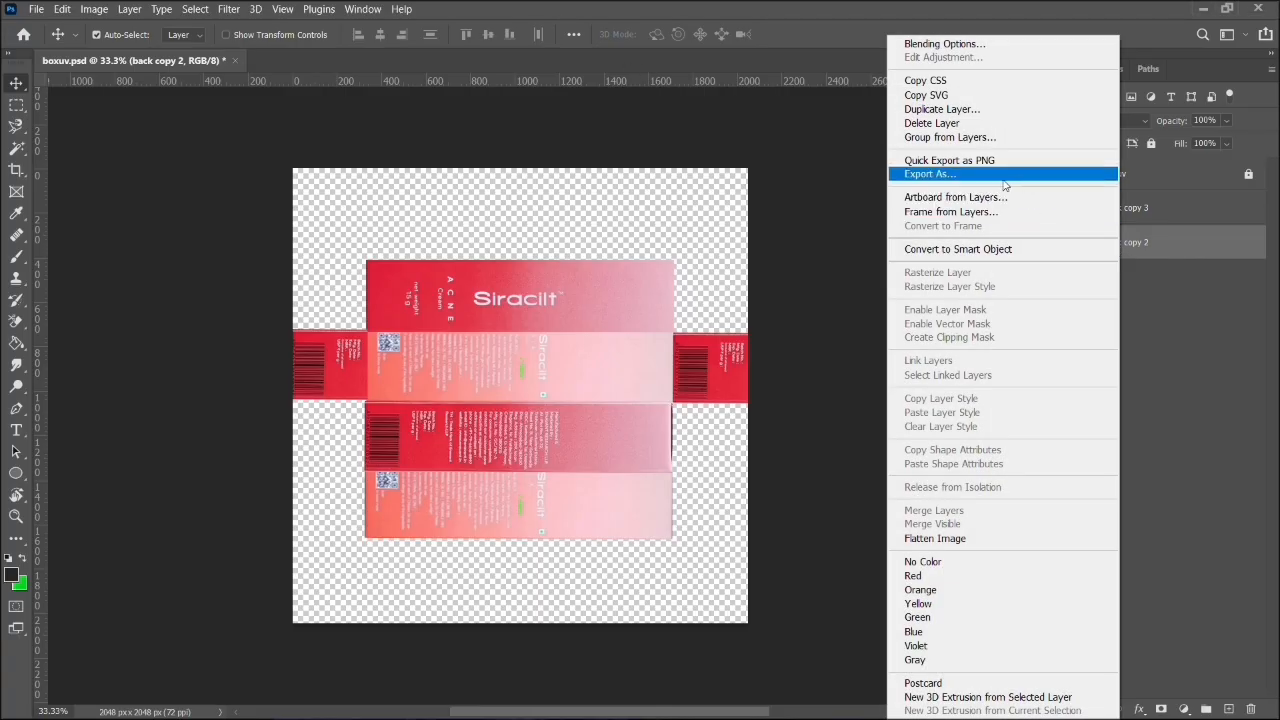
pyautogui.click(1004, 176)
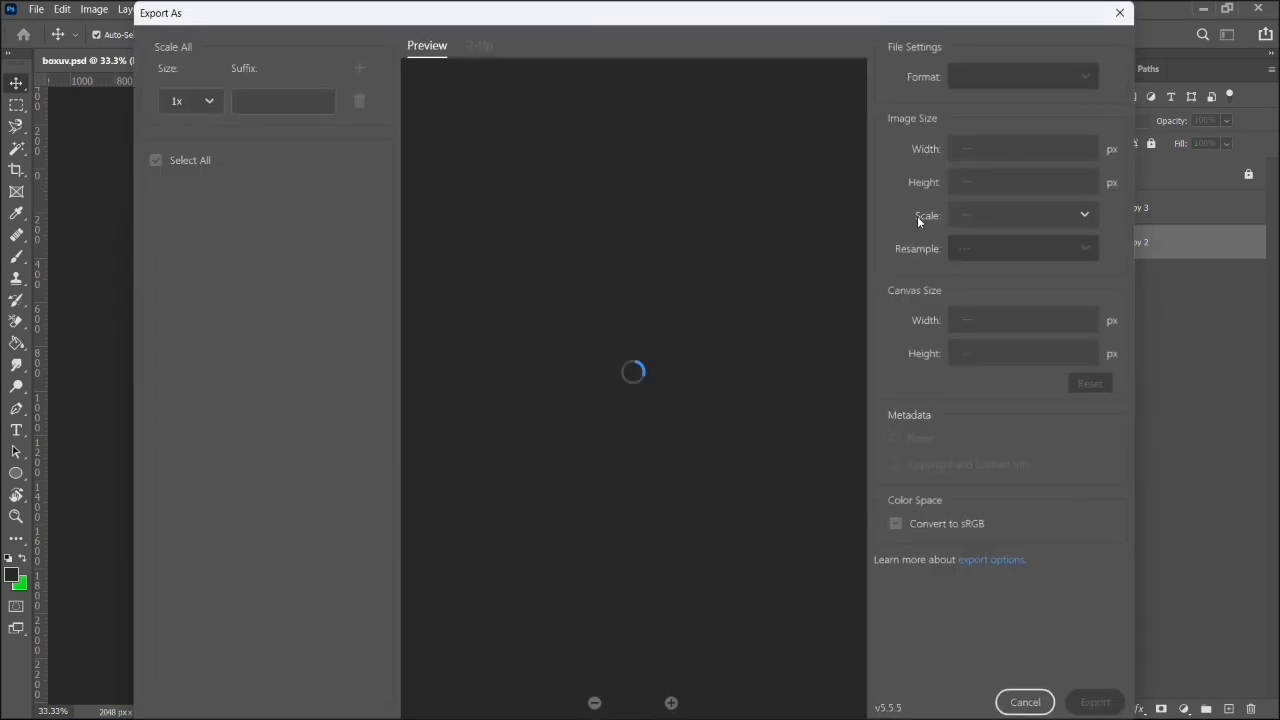
pyautogui.click(1119, 12)
# - Quick-export the back copy 2 layer as a PNG into the images folder, replacing the existing box uv png file
pyautogui.rightClick(1108, 240)
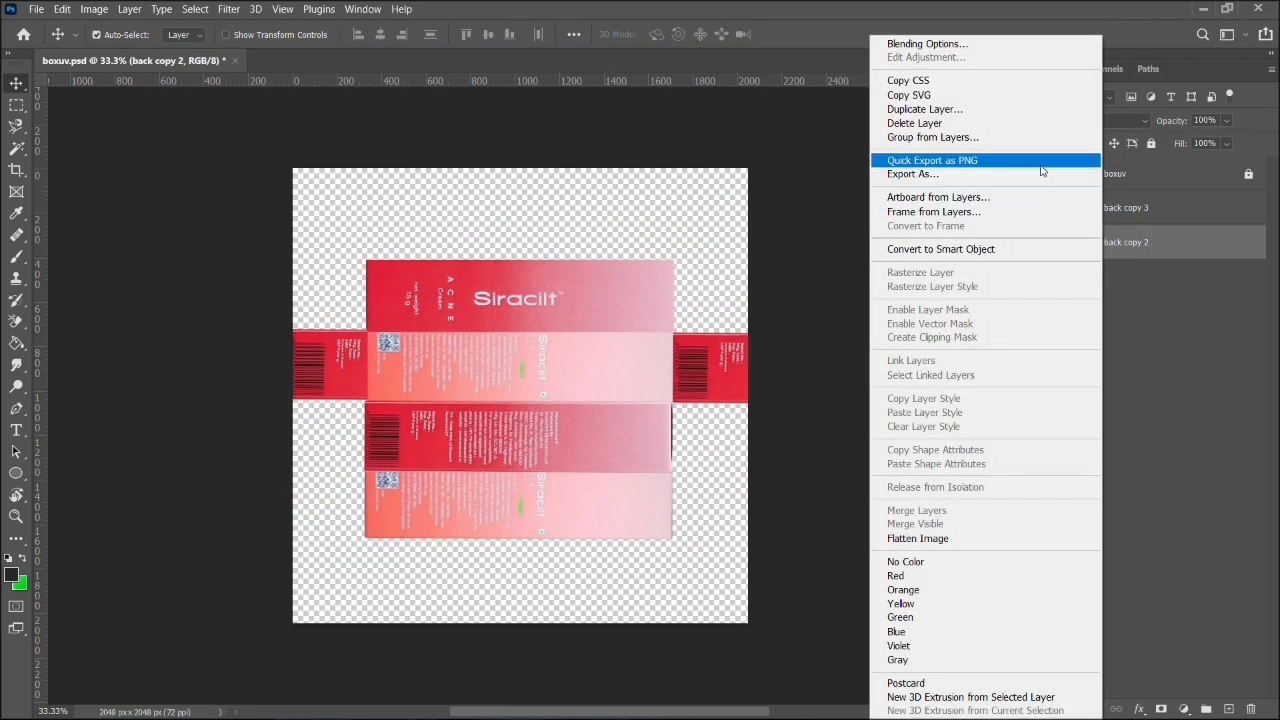
pyautogui.click(1041, 166)
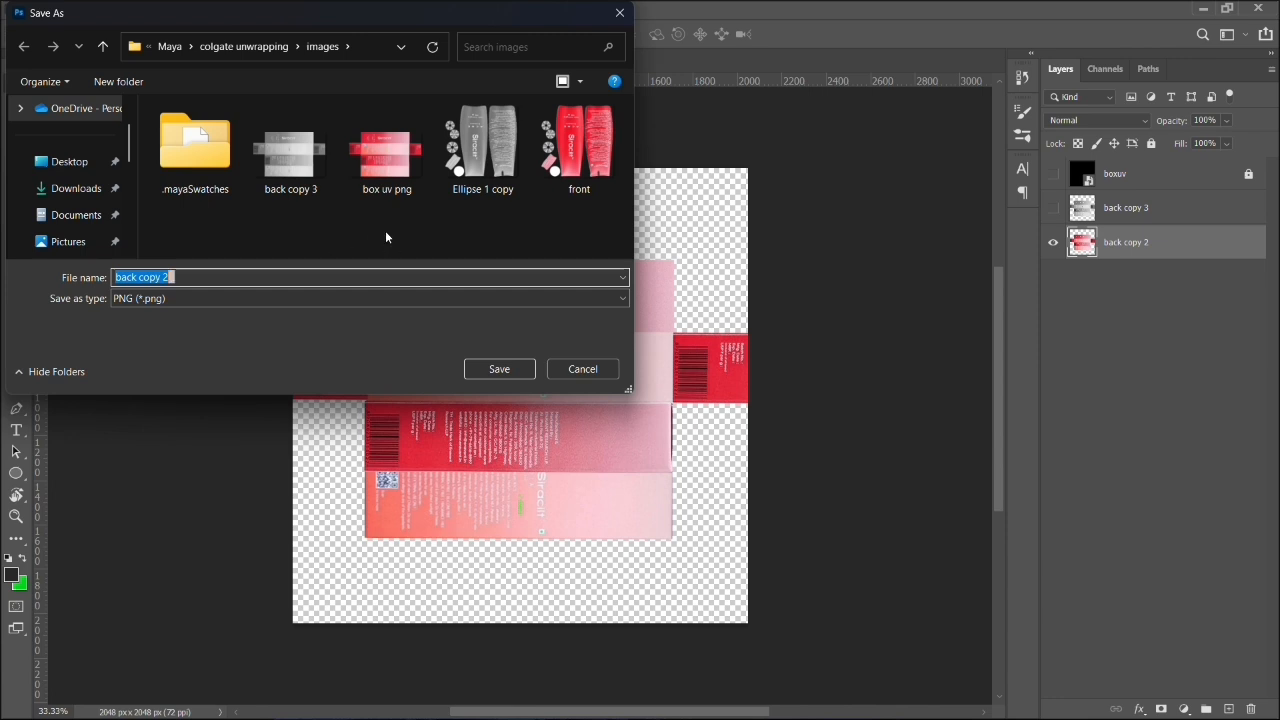
pyautogui.doubleClick(375, 174)
pyautogui.click(679, 371)
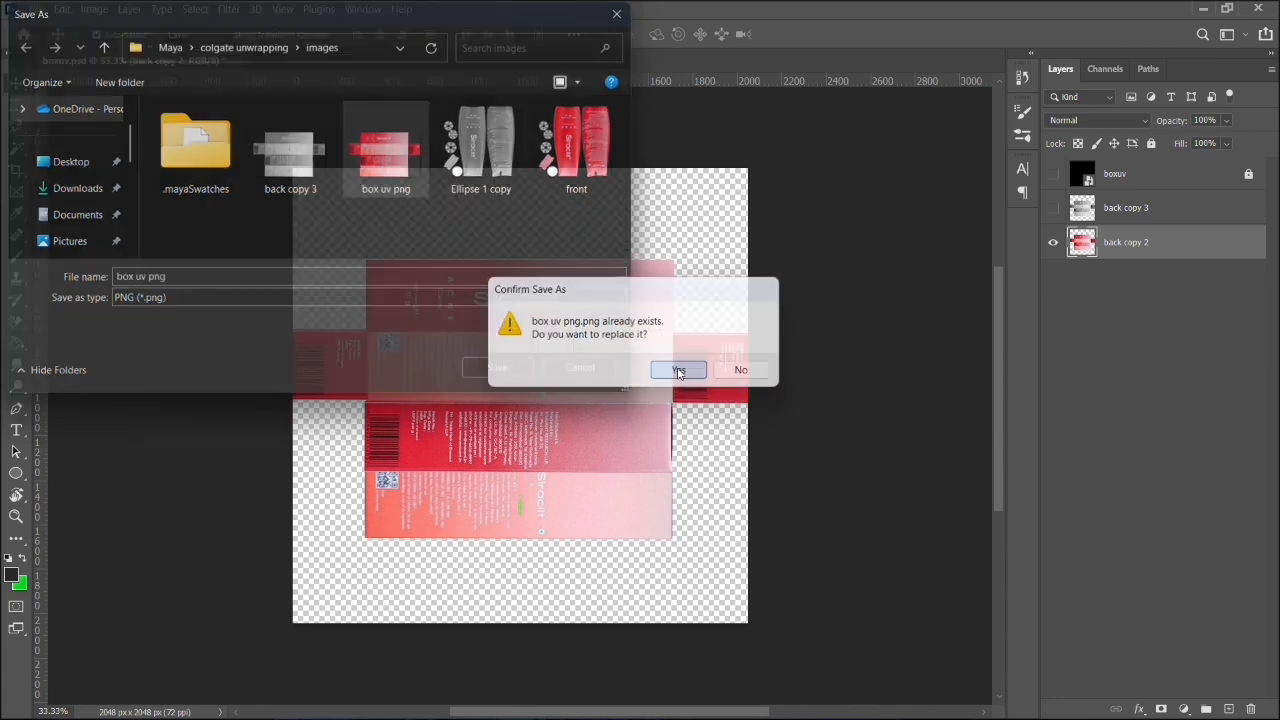
# - Minimize Photoshop, close the images folder window and switch to Maya
pyautogui.click(1205, 9)
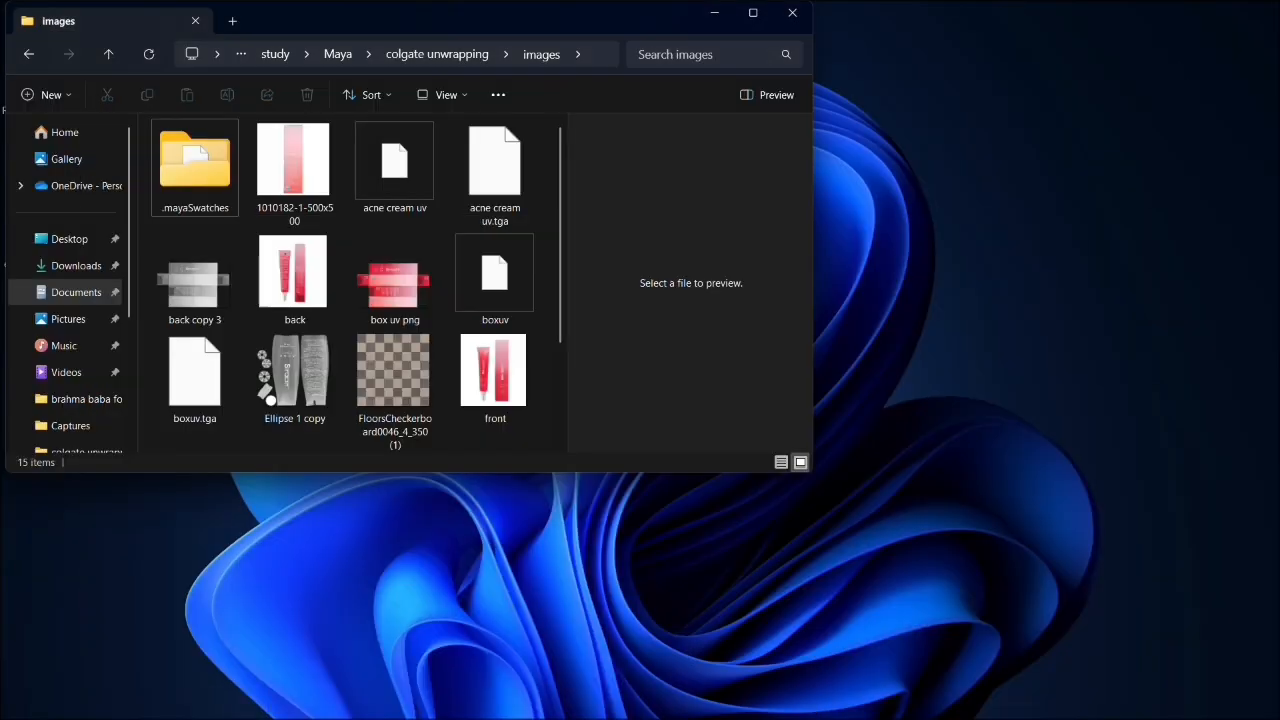
pyautogui.click(793, 22)
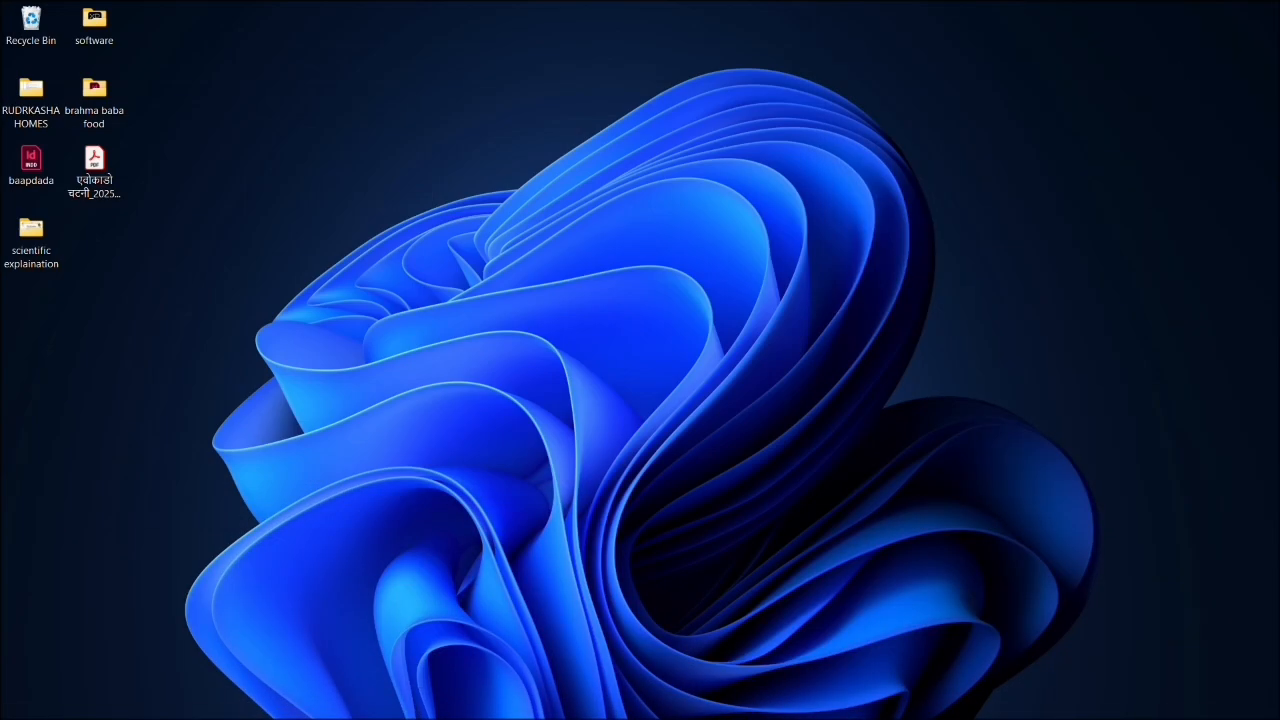
pyautogui.click(836, 712)
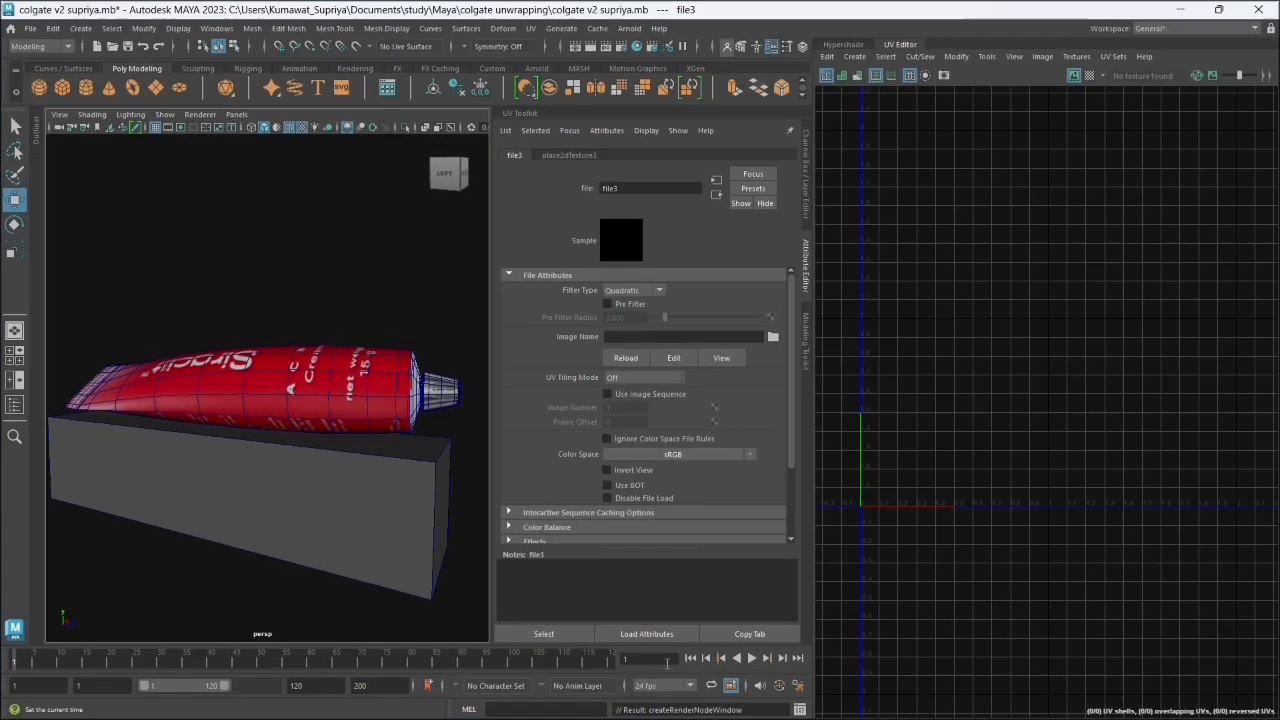
# - Load box uv png.png from the colgate unwrapping images folder as the File texture's image
pyautogui.click(772, 336)
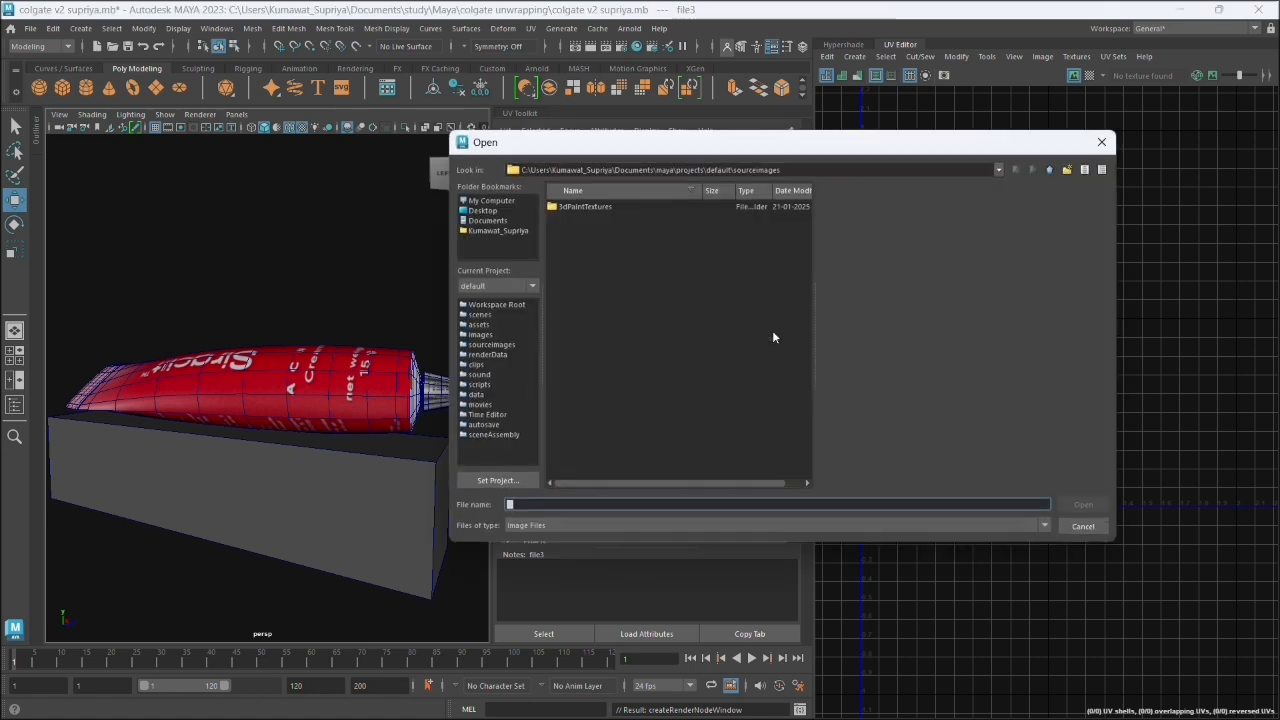
pyautogui.click(516, 221)
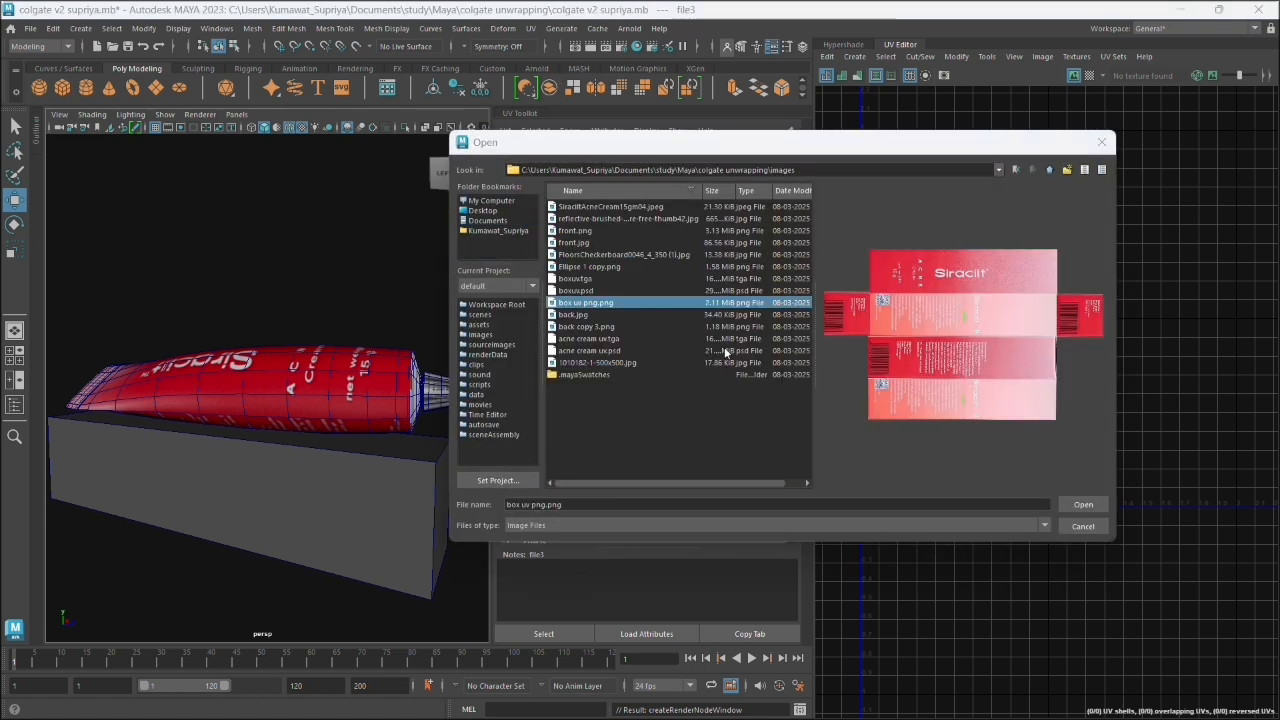
pyautogui.click(1090, 505)
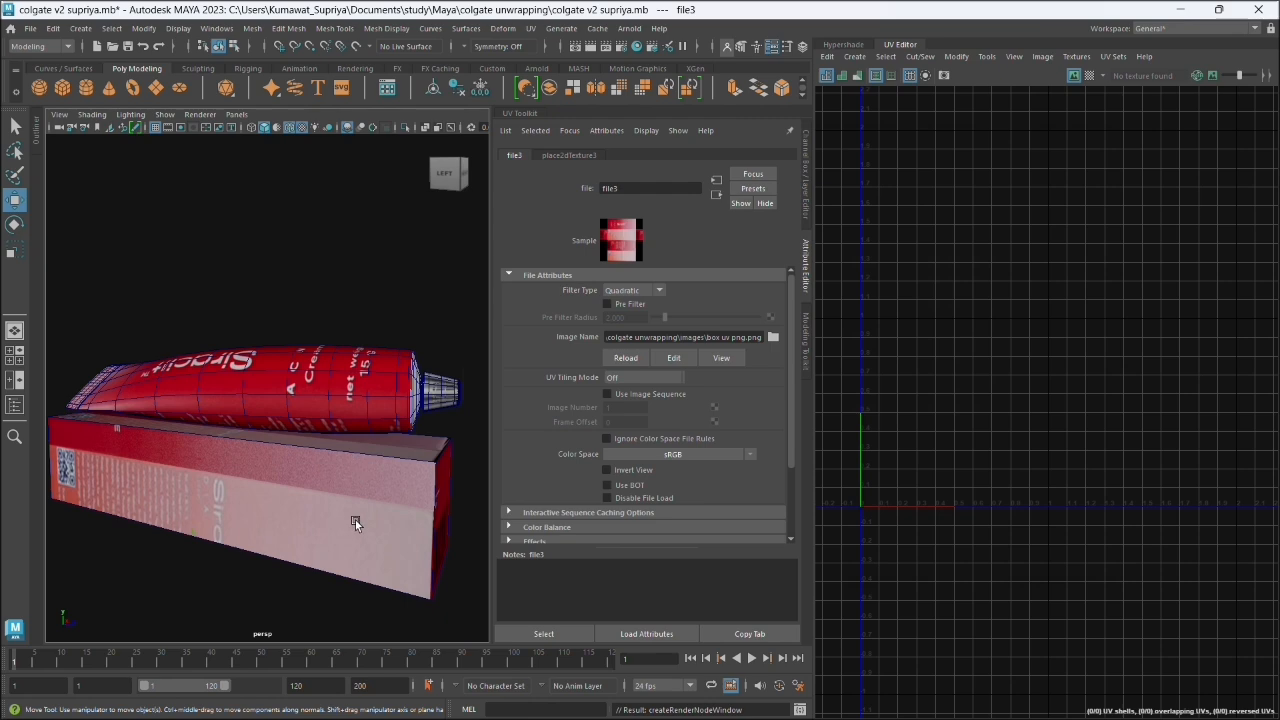
# - Select all UVs of the box and stretch them vertically so the layout fits the Siracilt artwork panels
pyautogui.moveTo(282, 622); pyautogui.dragTo(261, 637)
pyautogui.moveTo(221, 556); pyautogui.dragTo(289, 543)
pyautogui.click(343, 437)
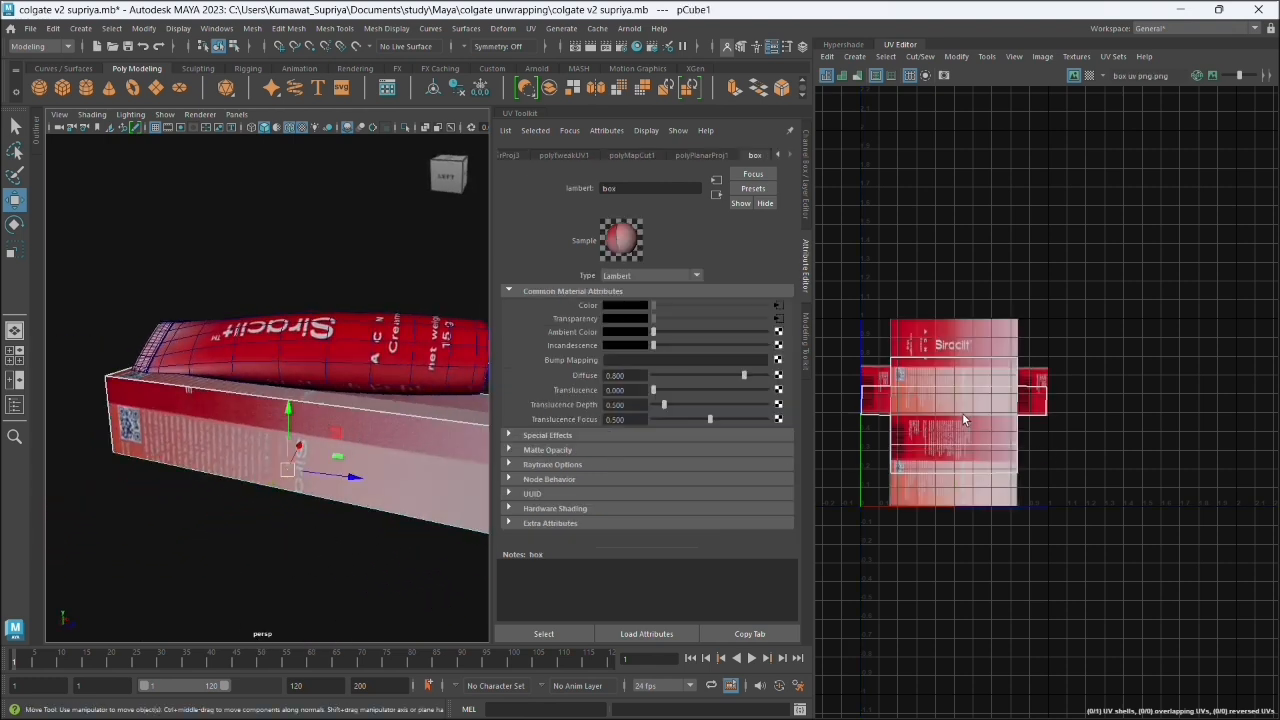
pyautogui.scroll(2, 1005, 400)
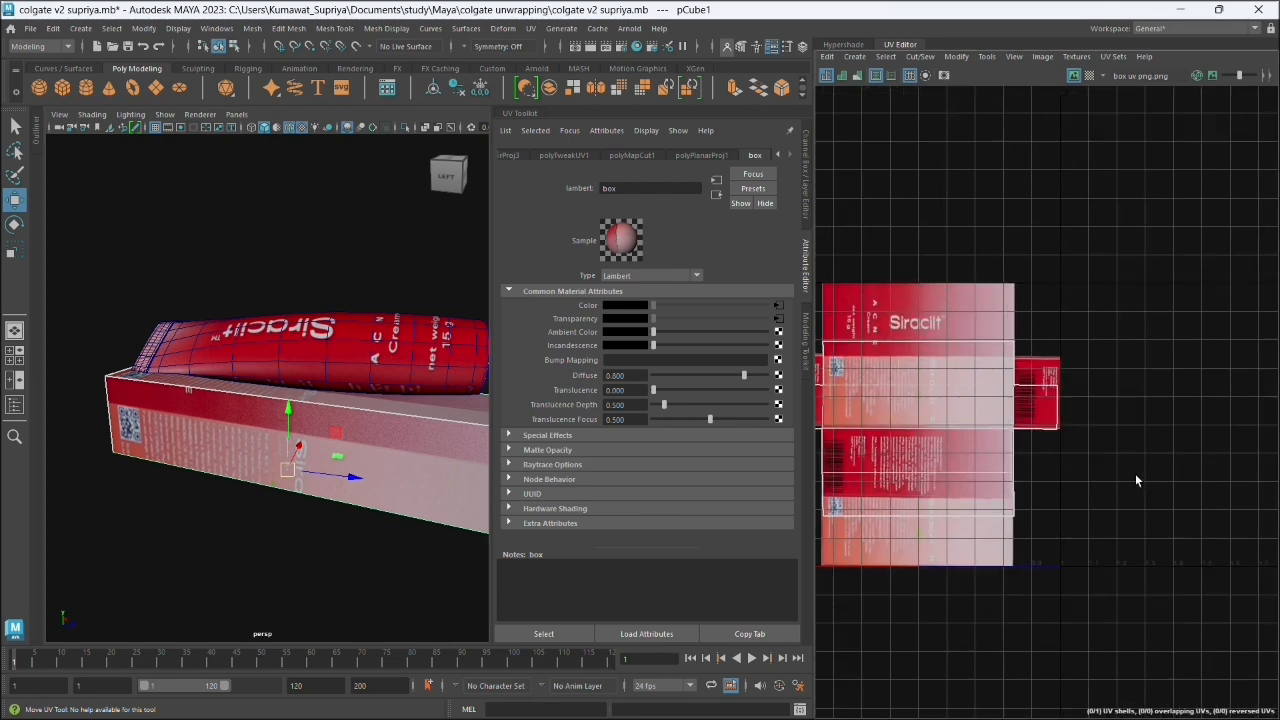
pyautogui.moveTo(1135, 473); pyautogui.dragTo(1212, 458)
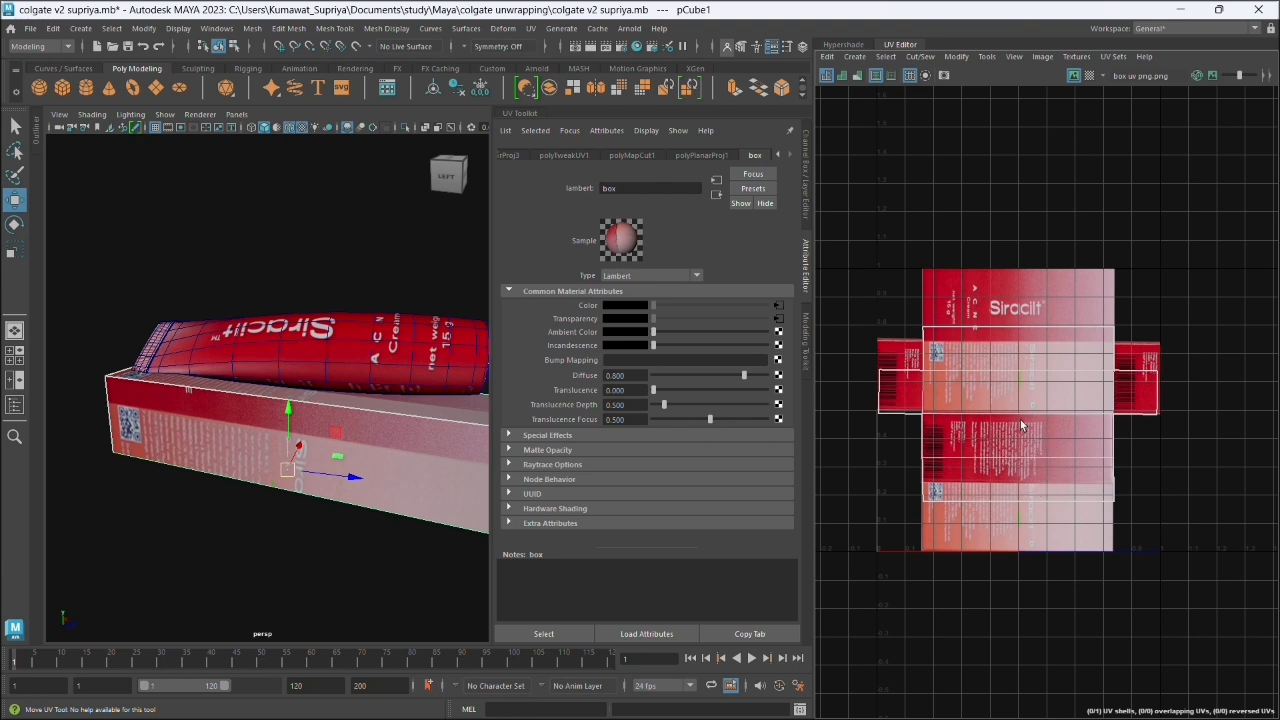
pyautogui.rightClick(956, 345)
pyautogui.click(961, 328)
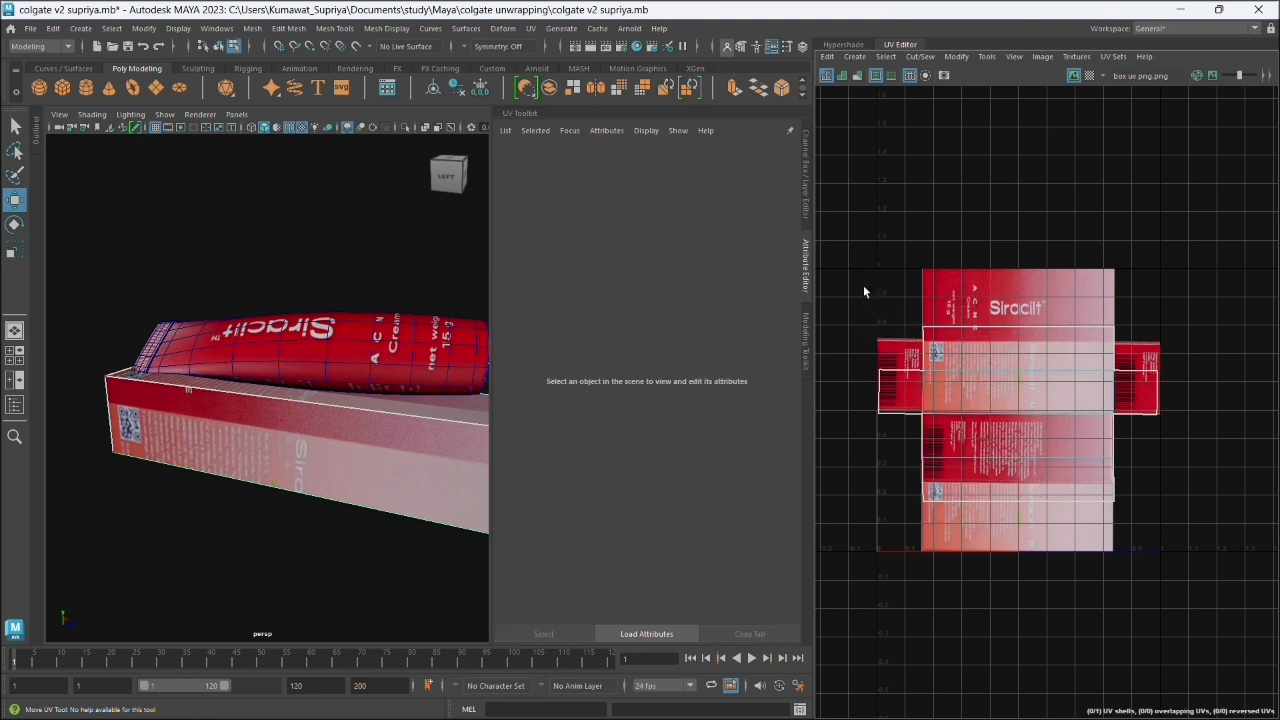
pyautogui.moveTo(865, 291); pyautogui.dragTo(1140, 582)
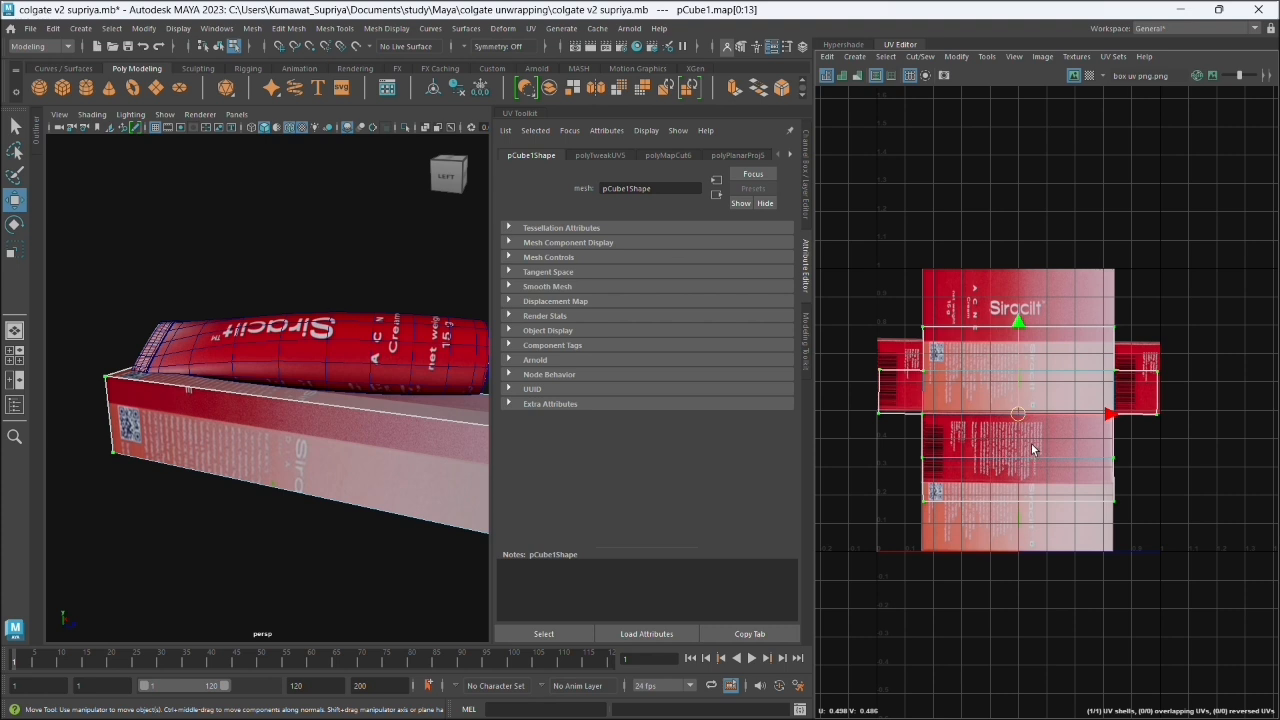
pyautogui.press('r')
pyautogui.moveTo(1020, 327); pyautogui.dragTo(1016, 278)
pyautogui.press('w')
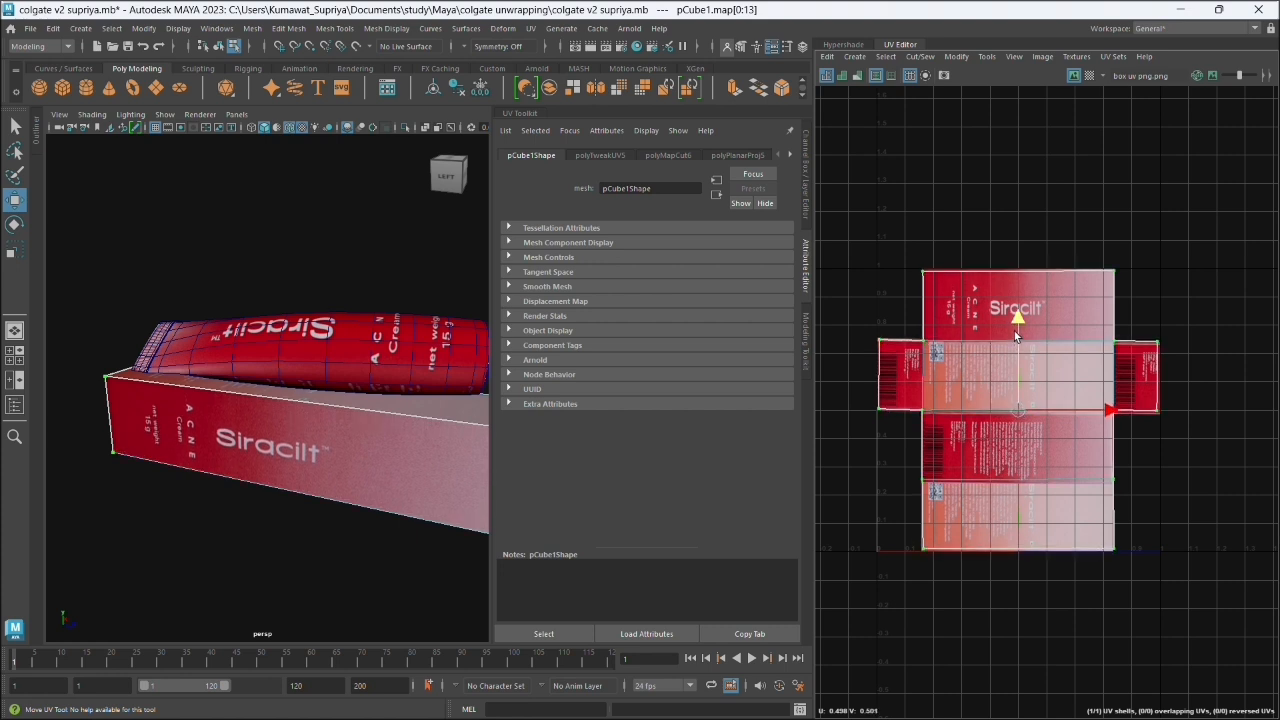
# - Fine-tune the scale of the box's UVs in height and width to match the artwork's outer edges
pyautogui.press('r')
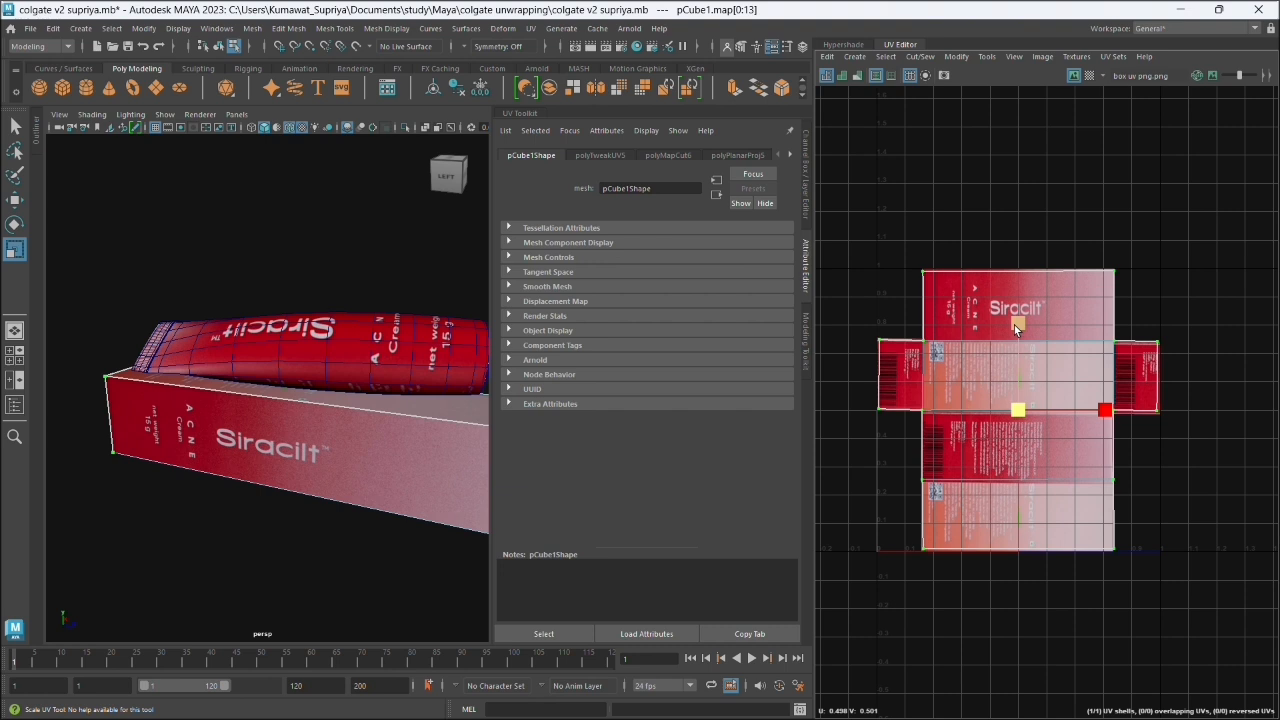
pyautogui.moveTo(1014, 325); pyautogui.dragTo(1014, 325)
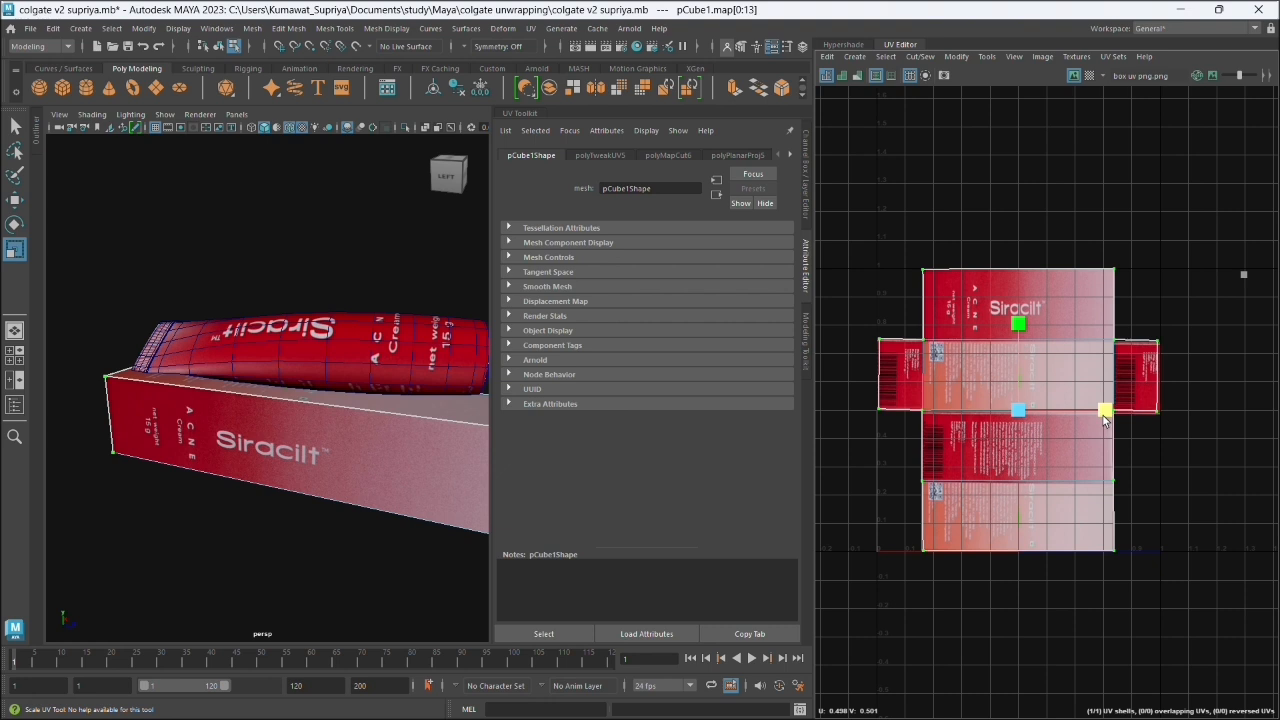
pyautogui.moveTo(1103, 415); pyautogui.dragTo(1104, 415)
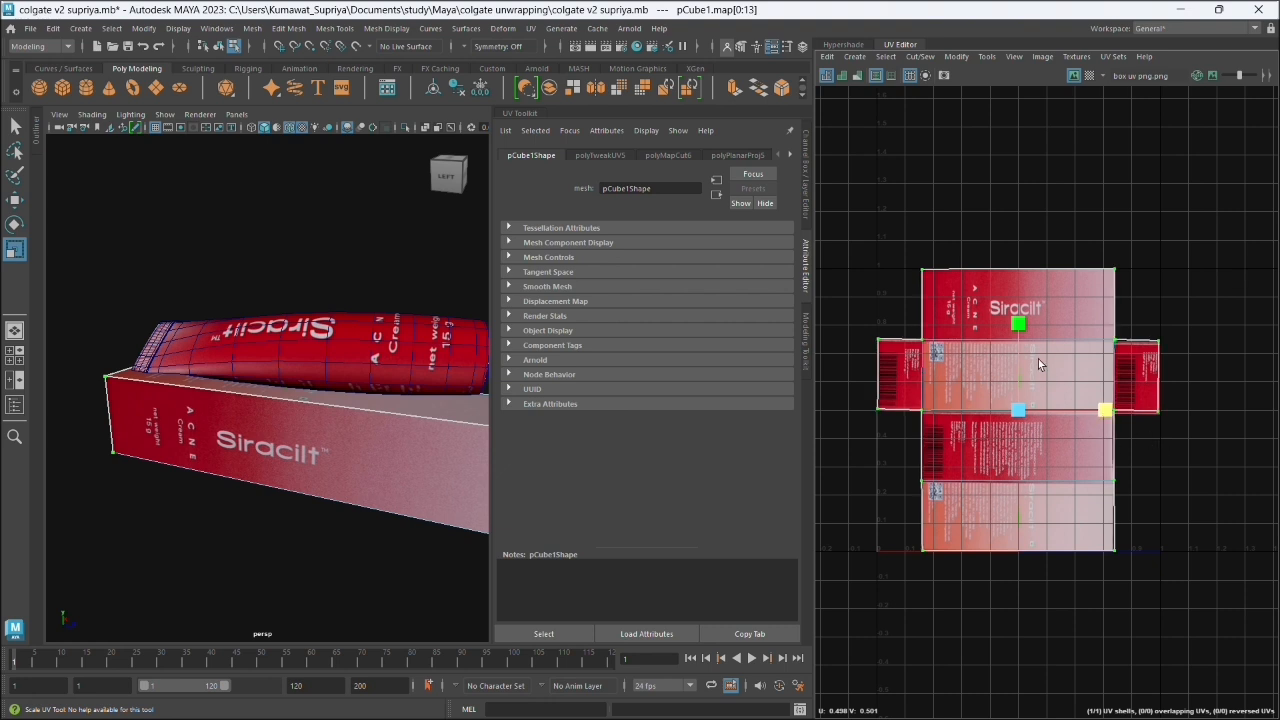
pyautogui.click(1168, 318)
pyautogui.click(1114, 410)
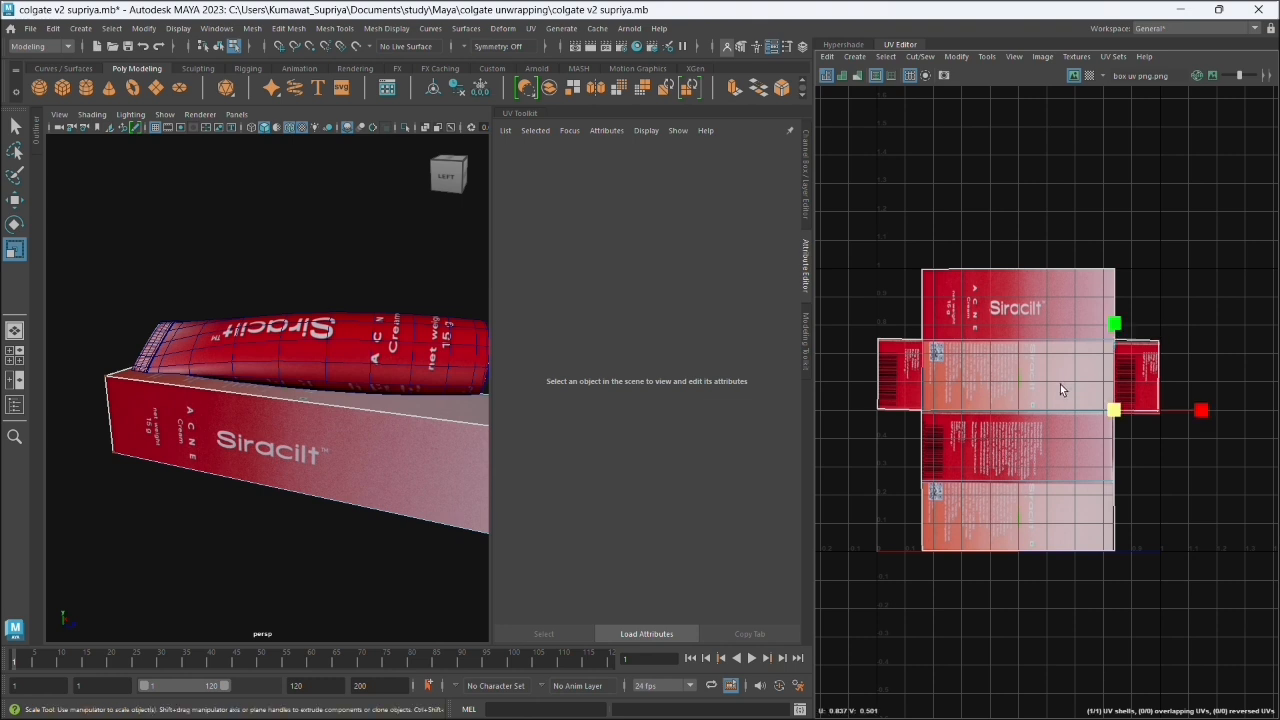
pyautogui.rightClick(983, 322)
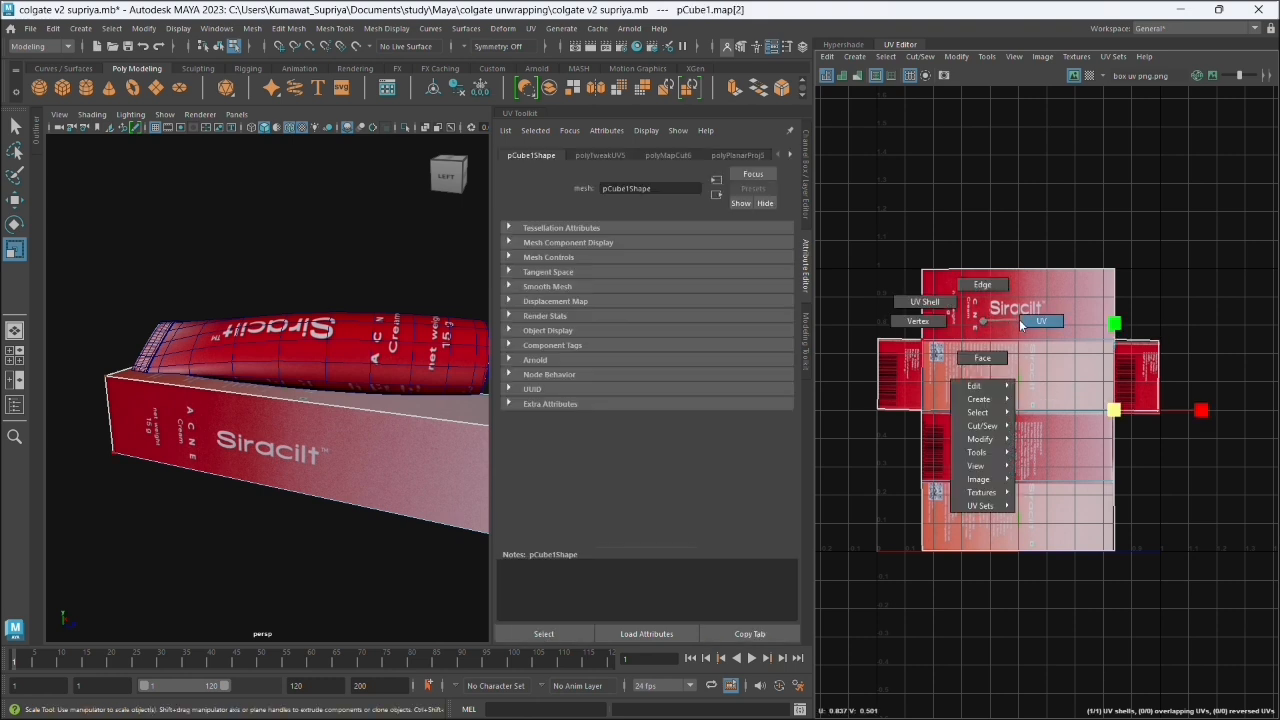
pyautogui.click(1024, 324)
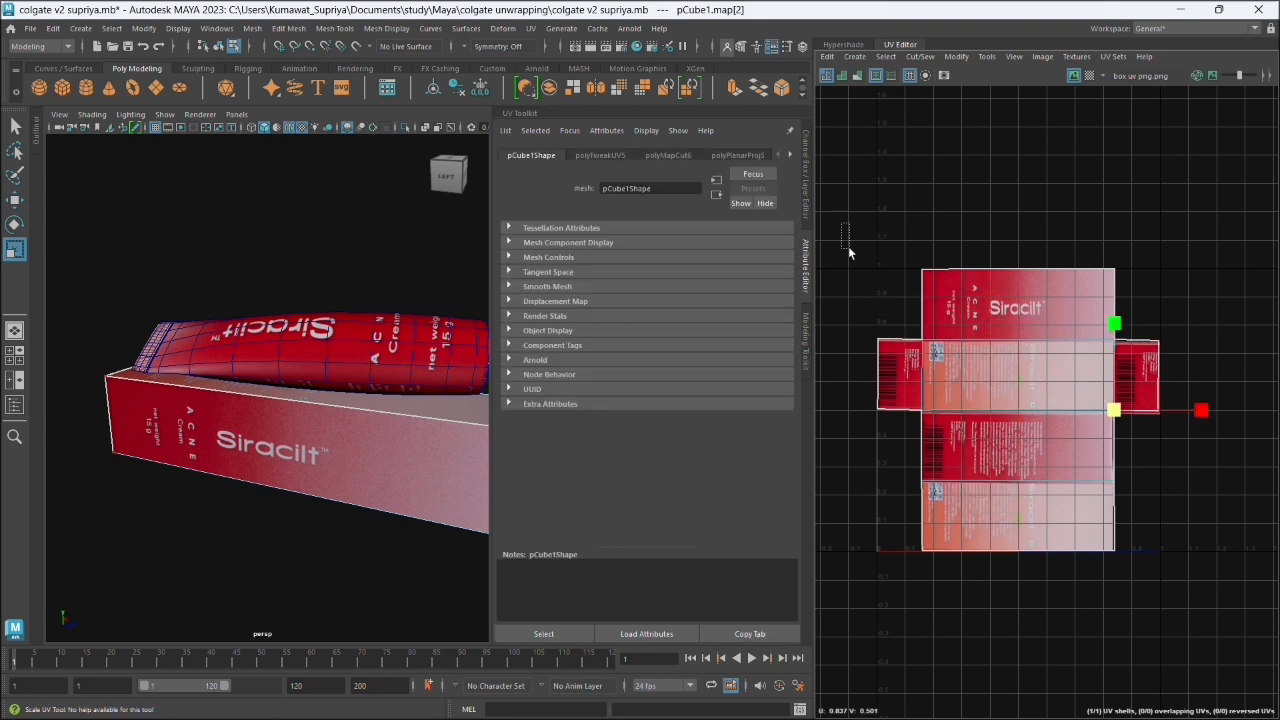
pyautogui.moveTo(848, 246); pyautogui.dragTo(1187, 569)
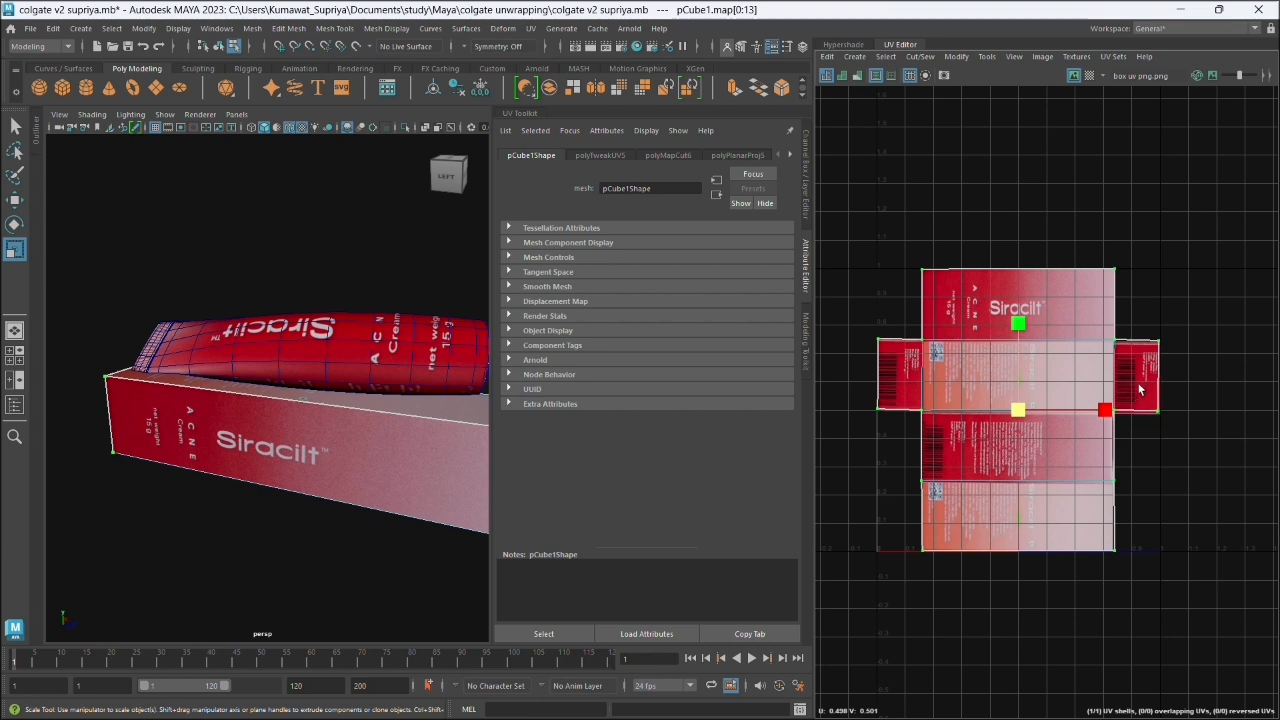
# - Nudge the UVs of the right end flap and the layout's lower right corner onto the artwork's edges
pyautogui.scroll(2, 1138, 386)
pyautogui.click(1104, 322)
pyautogui.press('w')
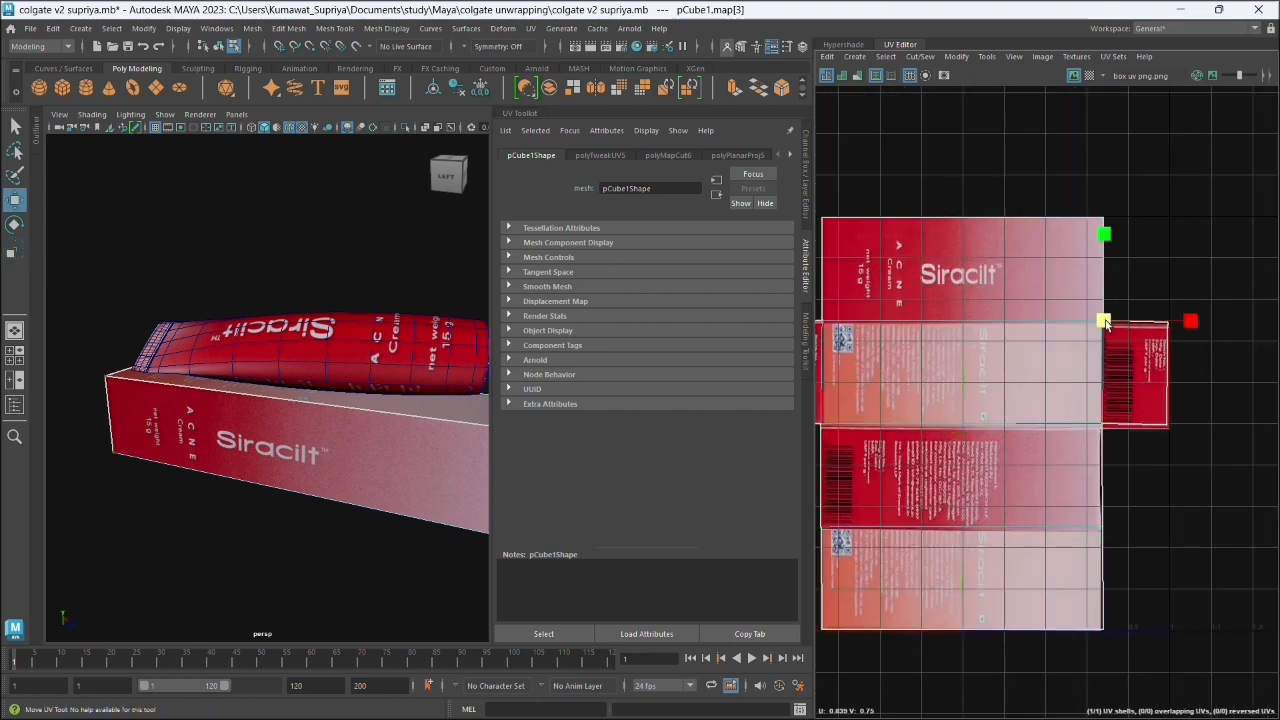
pyautogui.moveTo(1104, 322); pyautogui.dragTo(1102, 322)
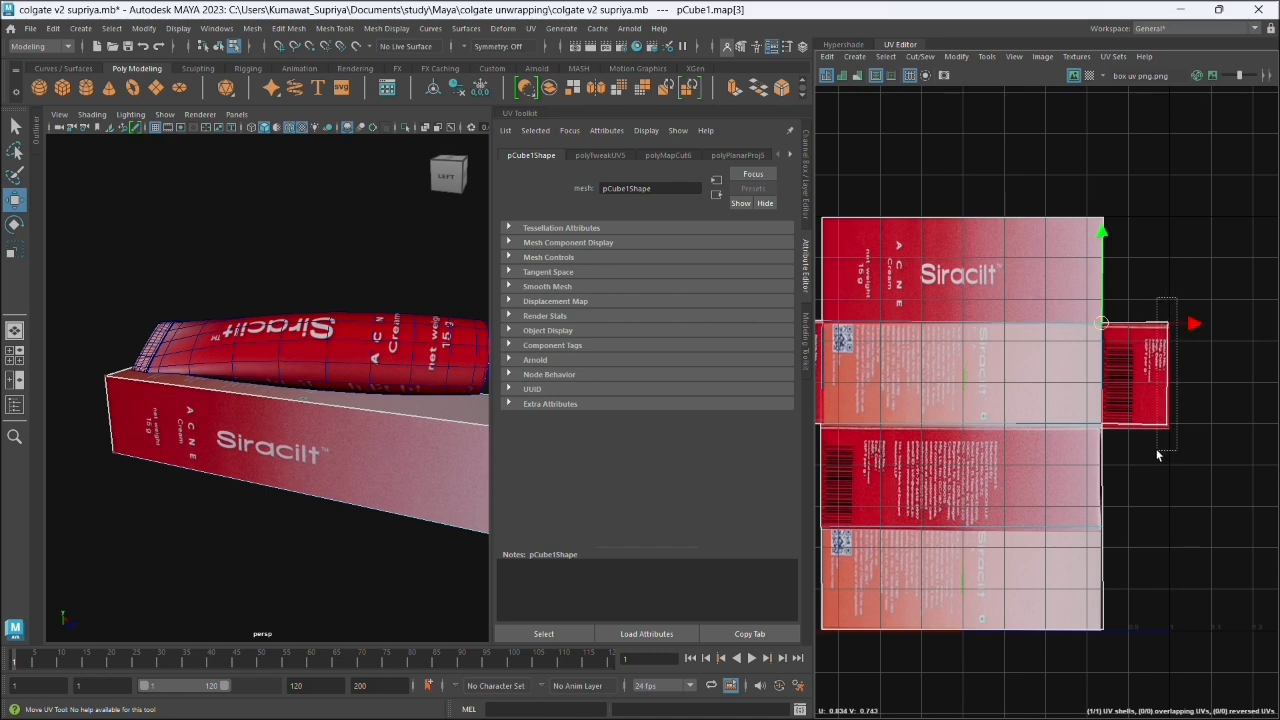
pyautogui.click(1167, 378)
pyautogui.moveTo(1171, 385); pyautogui.dragTo(1172, 386)
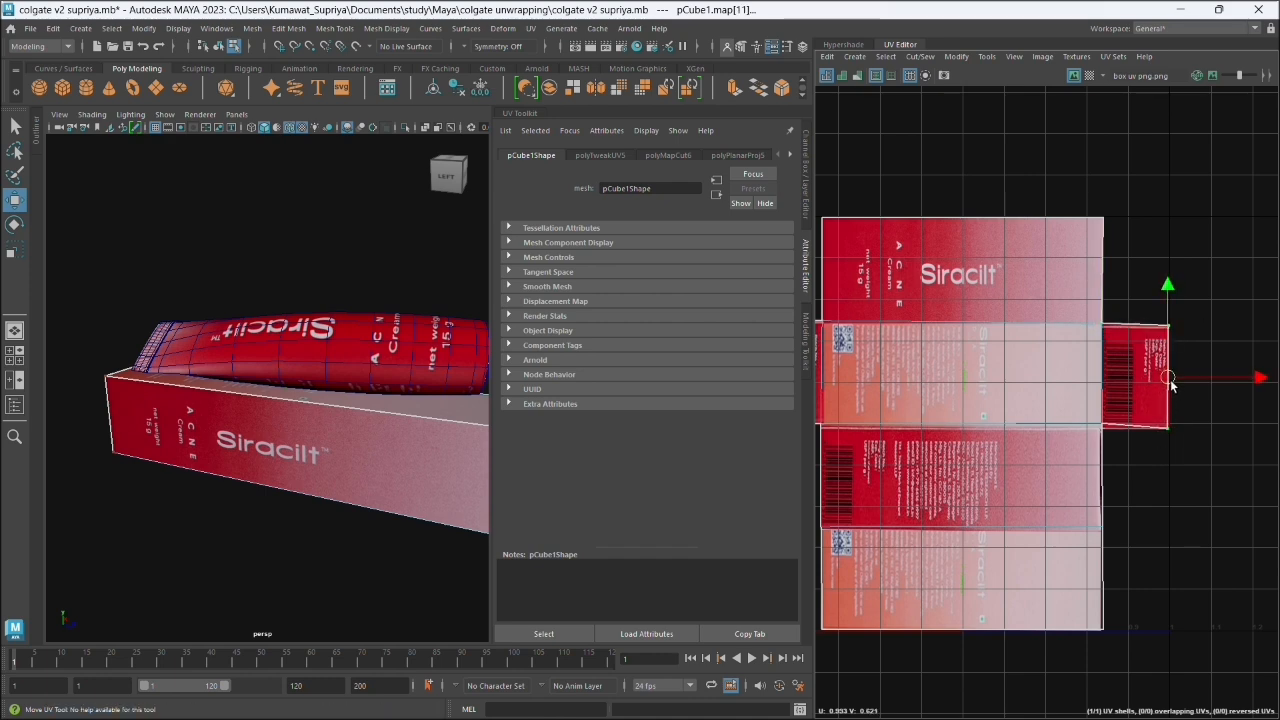
pyautogui.click(1102, 426)
pyautogui.moveTo(1102, 425); pyautogui.dragTo(1100, 429)
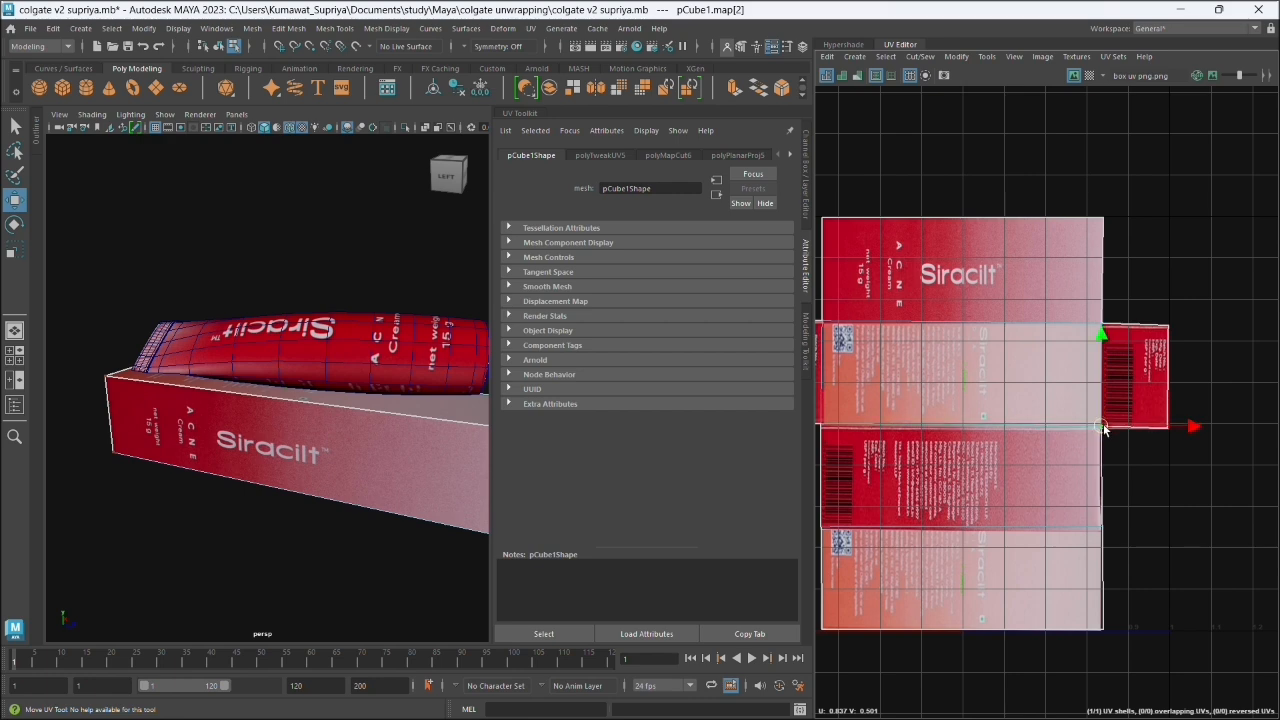
pyautogui.click(1099, 629)
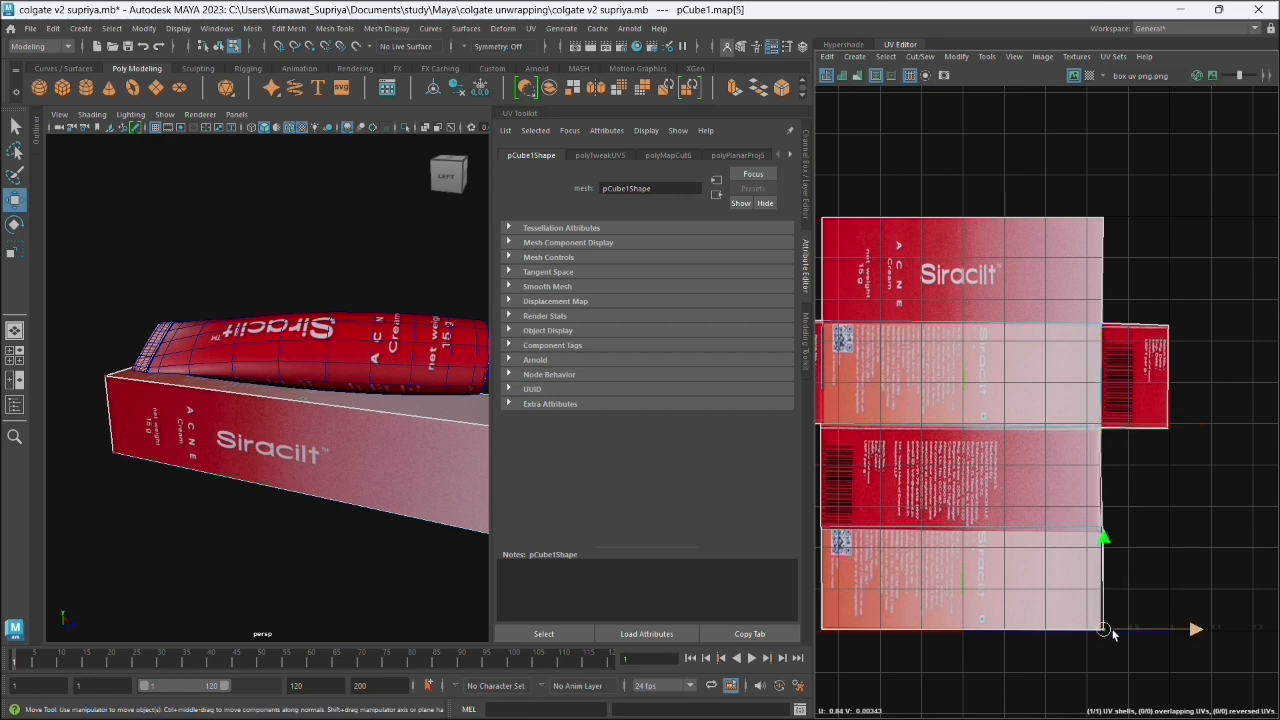
pyautogui.moveTo(1103, 628); pyautogui.dragTo(1099, 632)
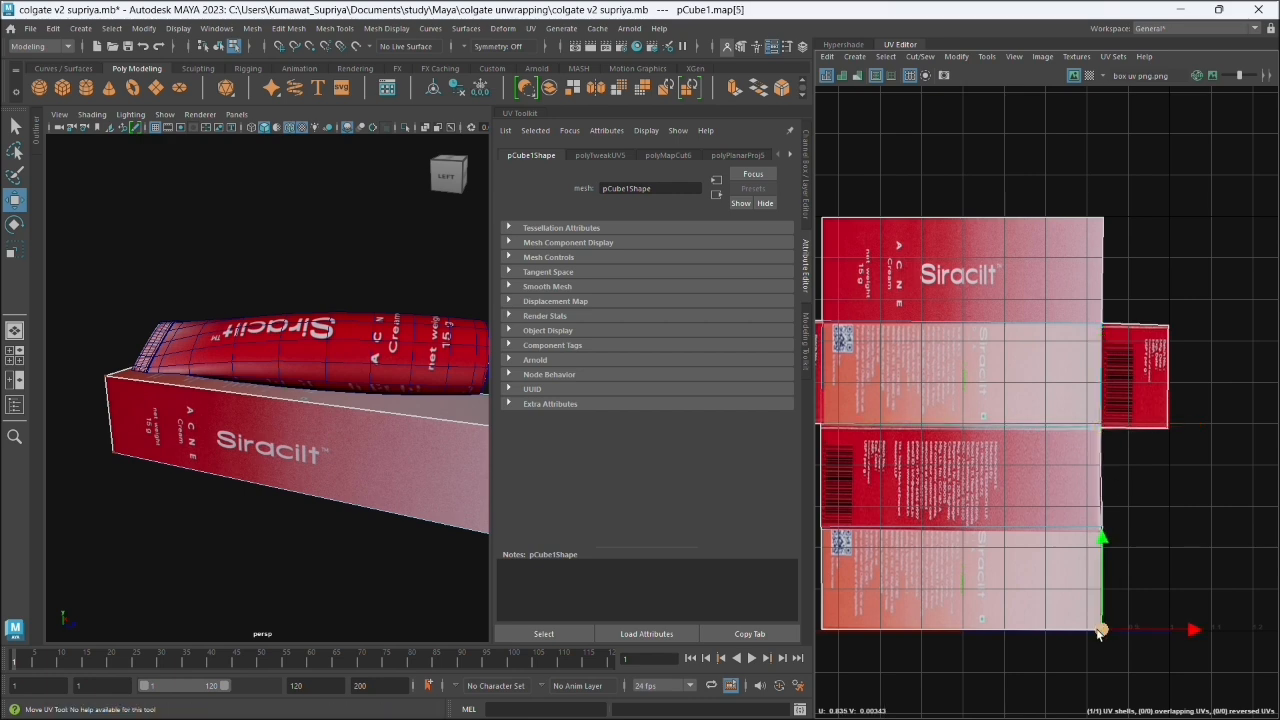
# - Return the box to Object Mode and clear the selection to view it beside the tube
pyautogui.scroll(-3, 308, 454)
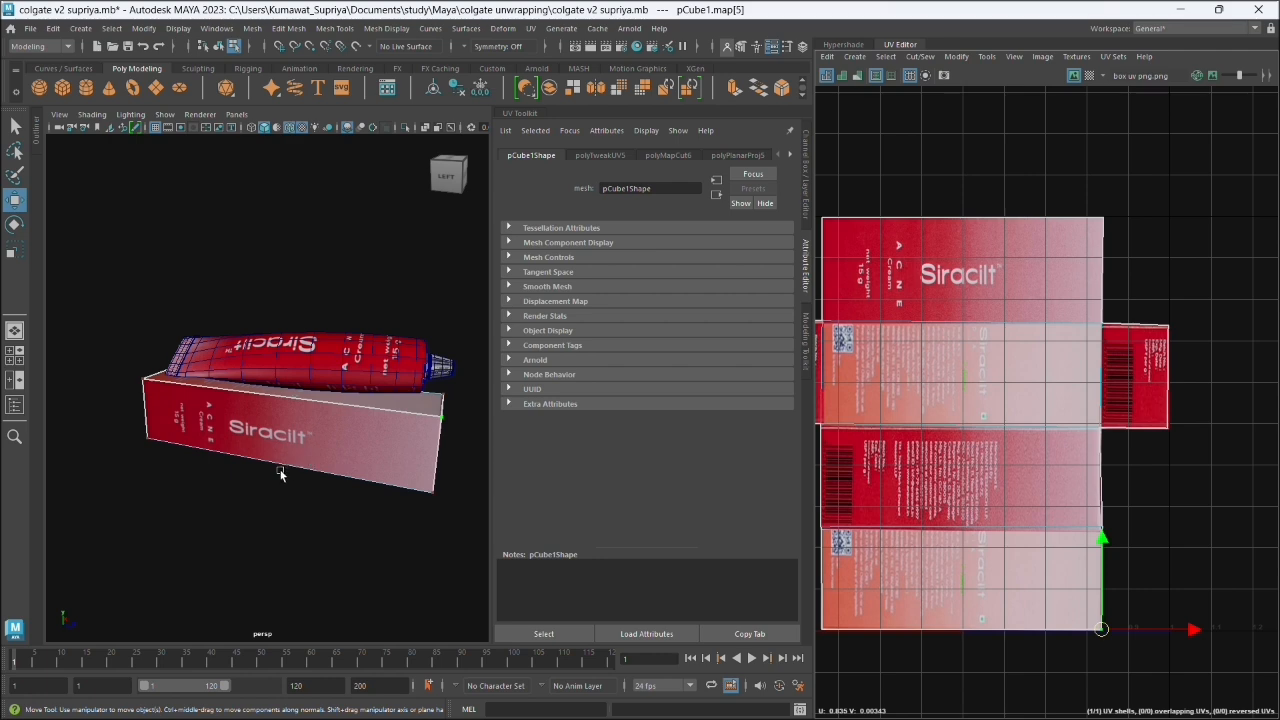
pyautogui.moveTo(271, 513); pyautogui.dragTo(301, 513)
pyautogui.rightClick(321, 427)
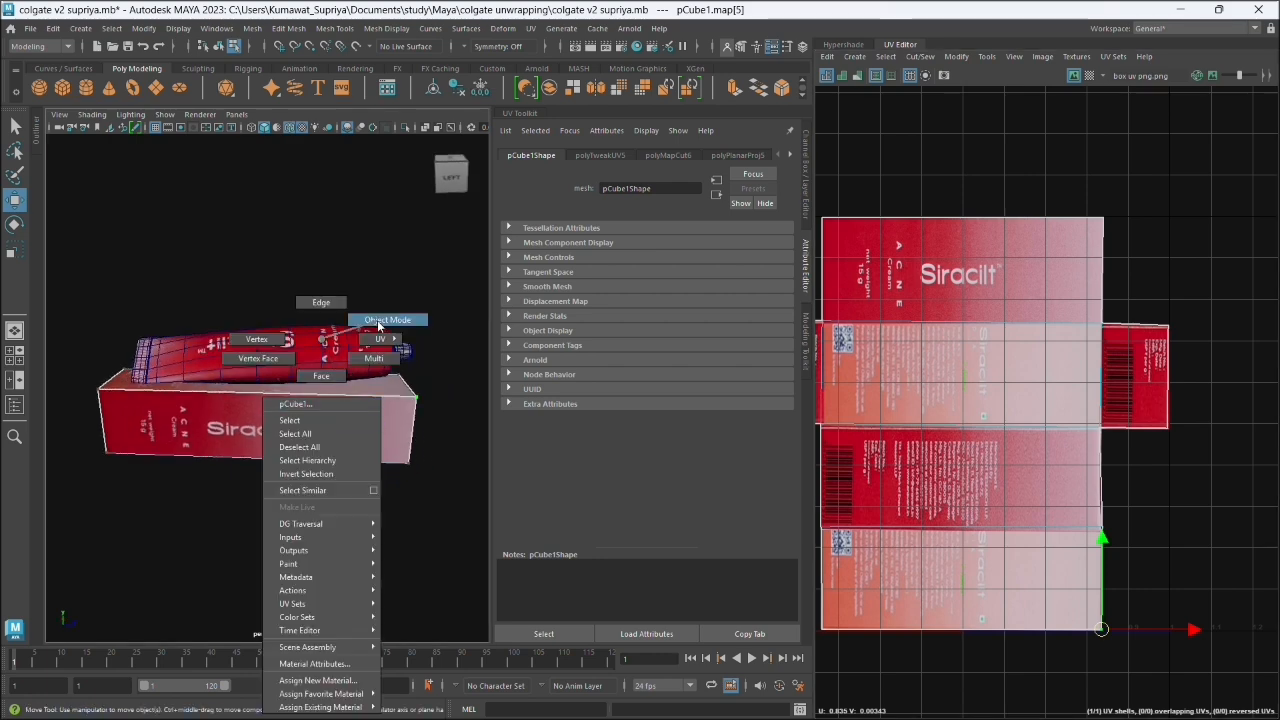
pyautogui.click(379, 326)
pyautogui.click(397, 296)
pyautogui.scroll(-3, 289, 471)
pyautogui.moveTo(289, 471); pyautogui.dragTo(235, 485)
pyautogui.click(449, 177)
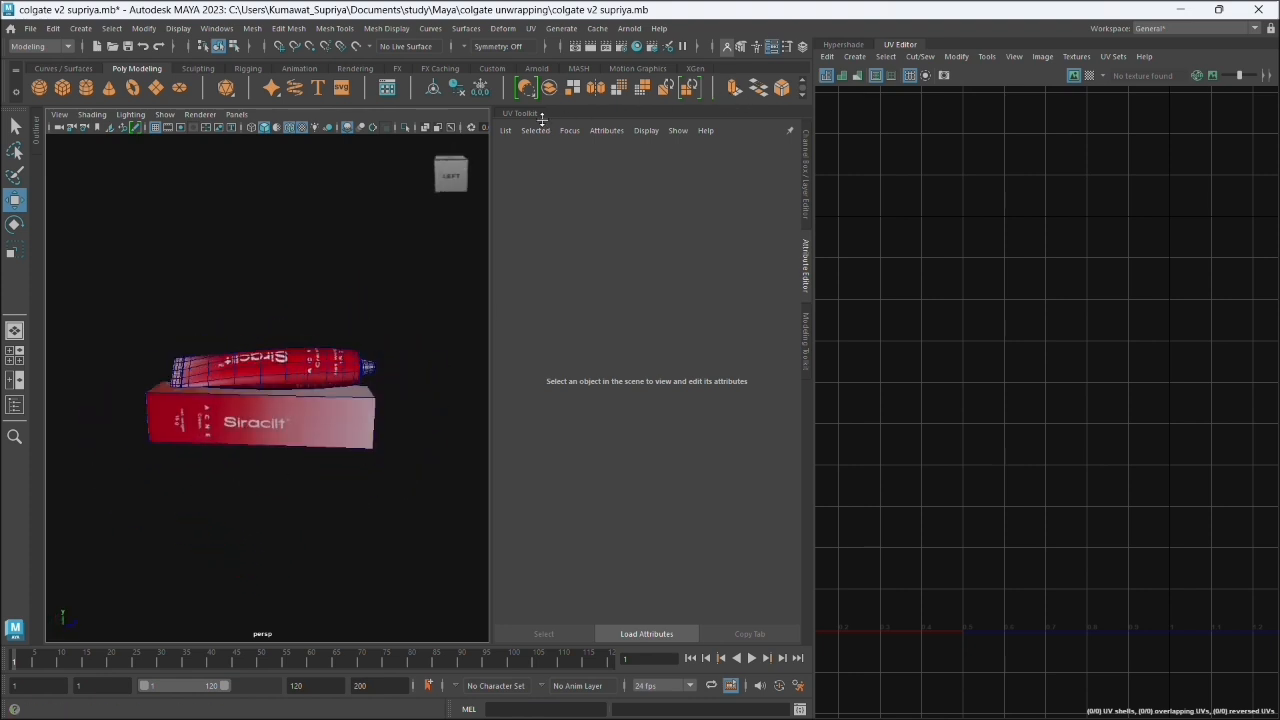
# - Collapse the Attribute Editor and UV Editor to enlarge the viewport, and inspect the textured box and tube from several angles
pyautogui.click(809, 266)
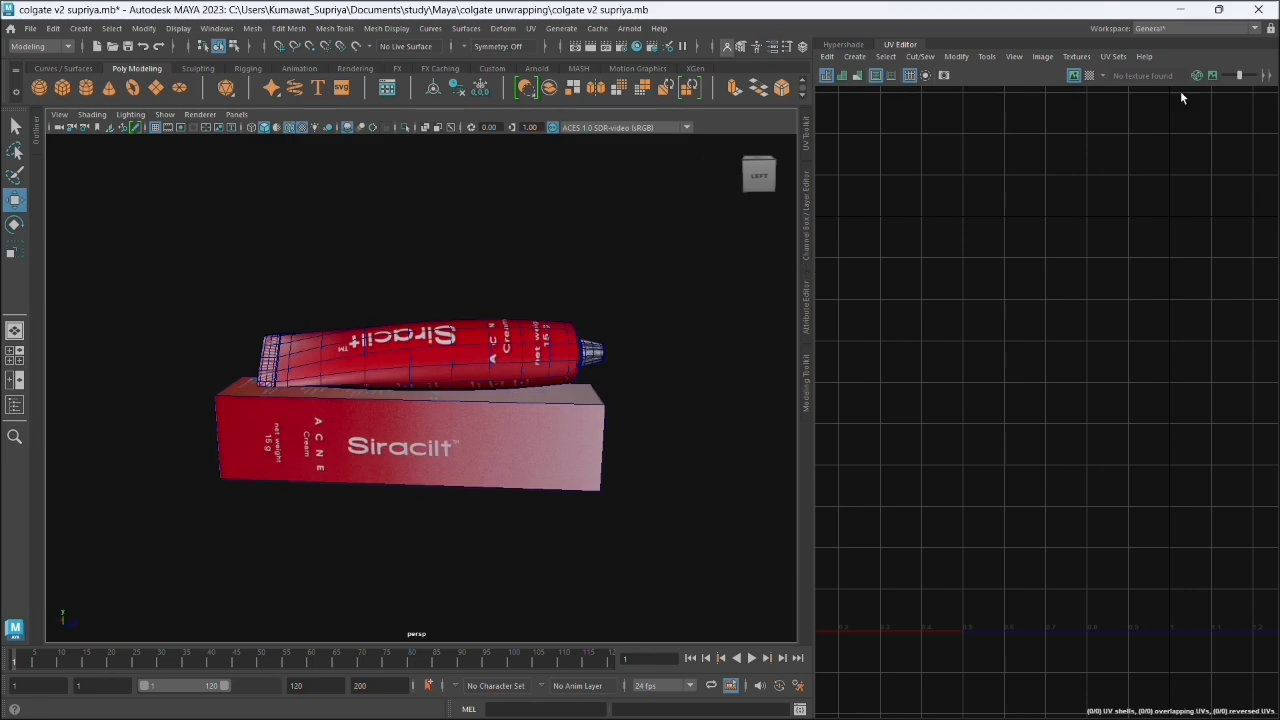
pyautogui.click(917, 43)
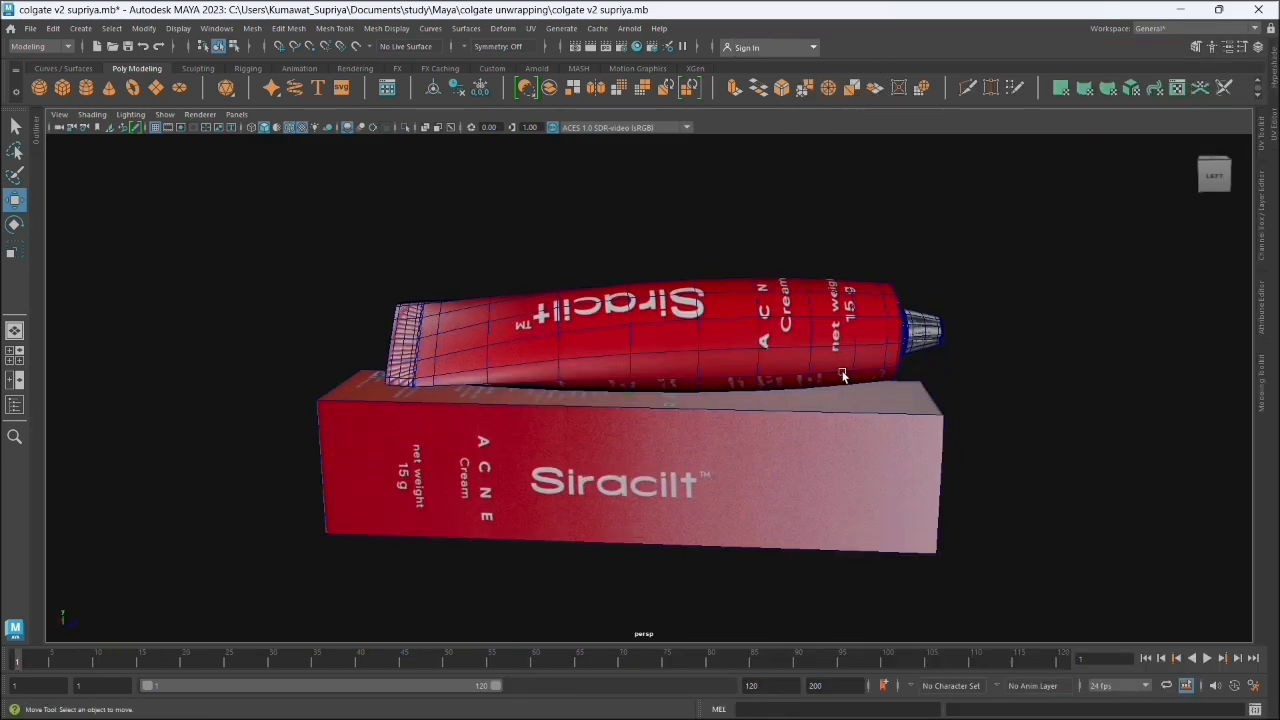
pyautogui.moveTo(842, 375); pyautogui.dragTo(483, 352)
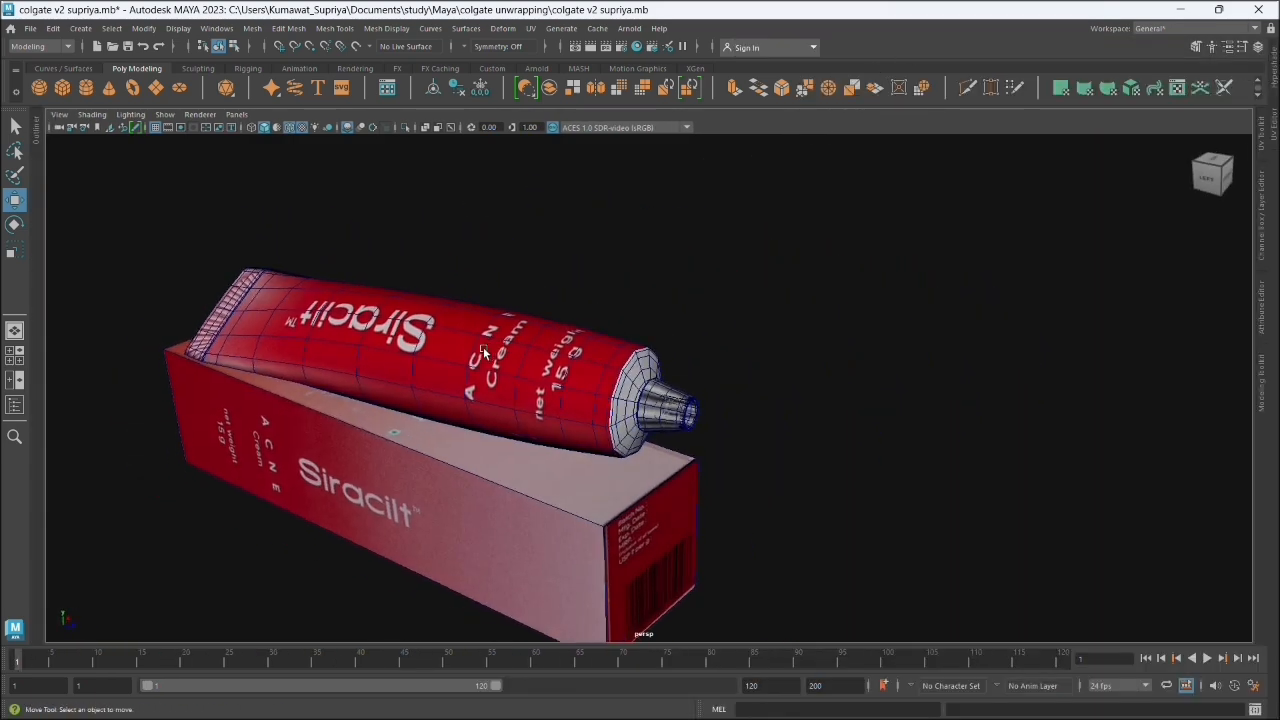
pyautogui.moveTo(617, 371); pyautogui.dragTo(680, 326)
pyautogui.moveTo(556, 420); pyautogui.dragTo(607, 396)
pyautogui.rightClick(604, 345)
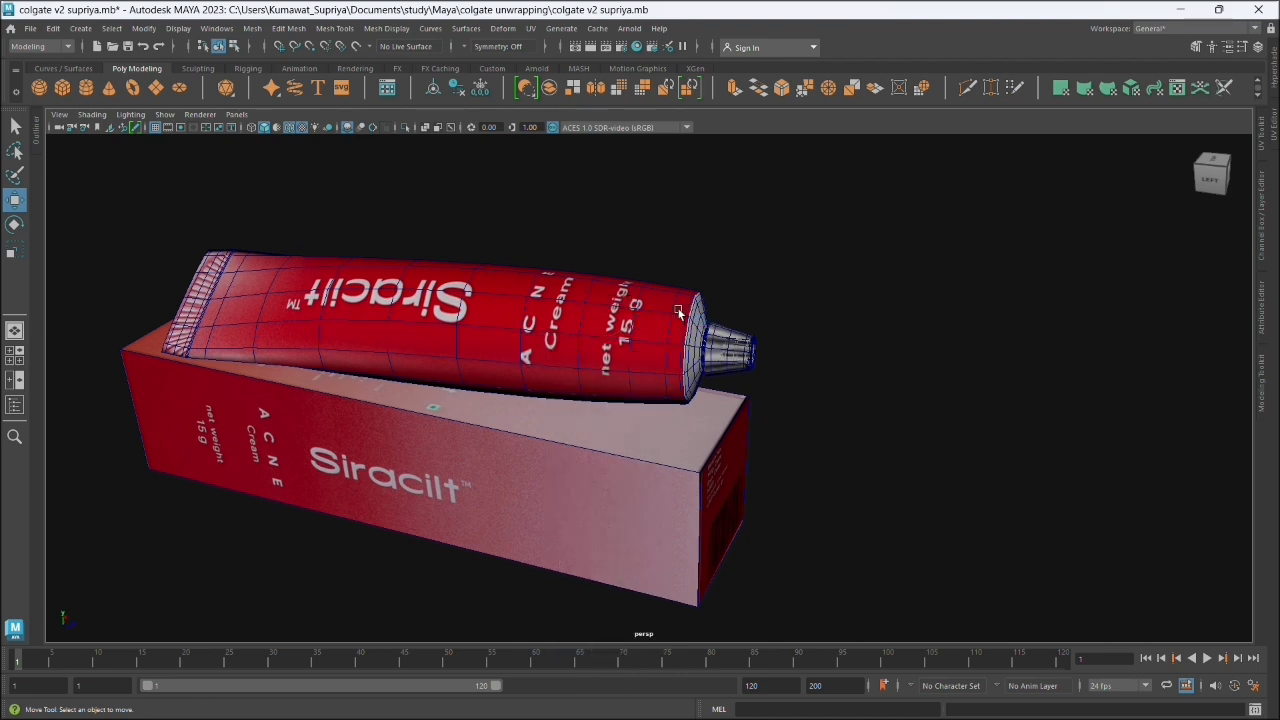
# - Turn off the wireframe overlay on the shaded models and add a large polygon ground plane beneath the box and tube
pyautogui.click(678, 313)
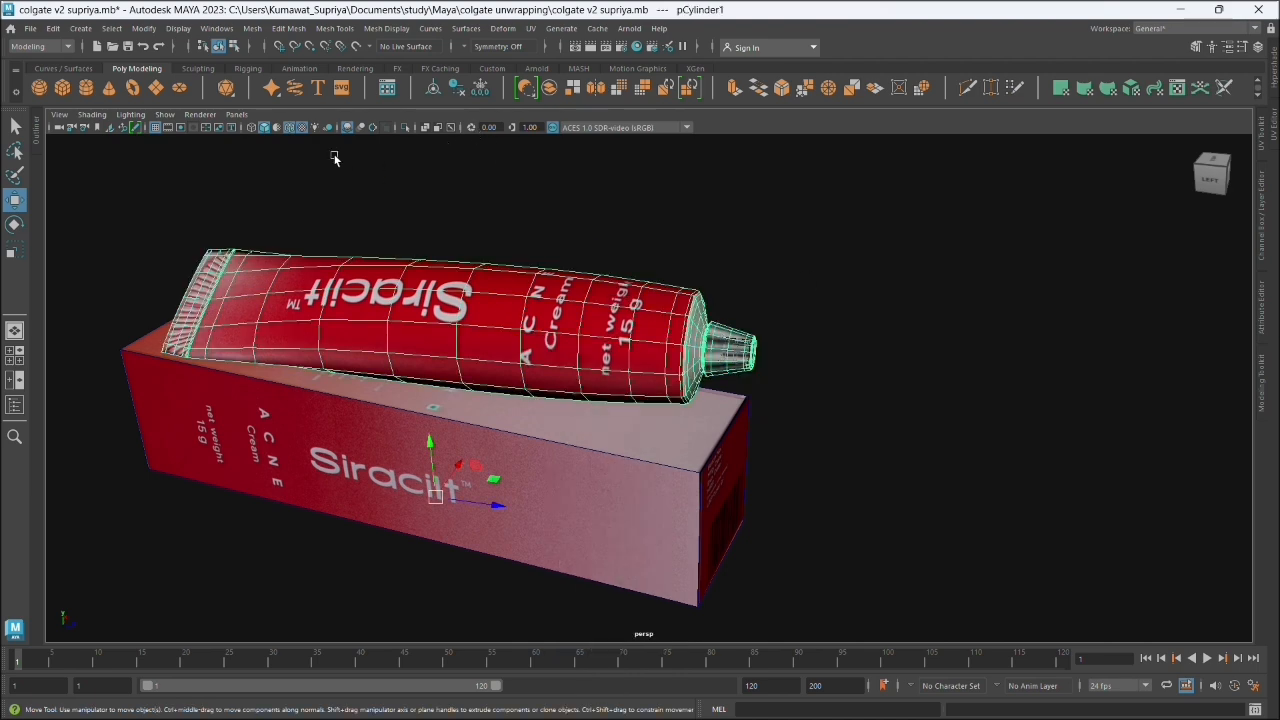
pyautogui.click(546, 206)
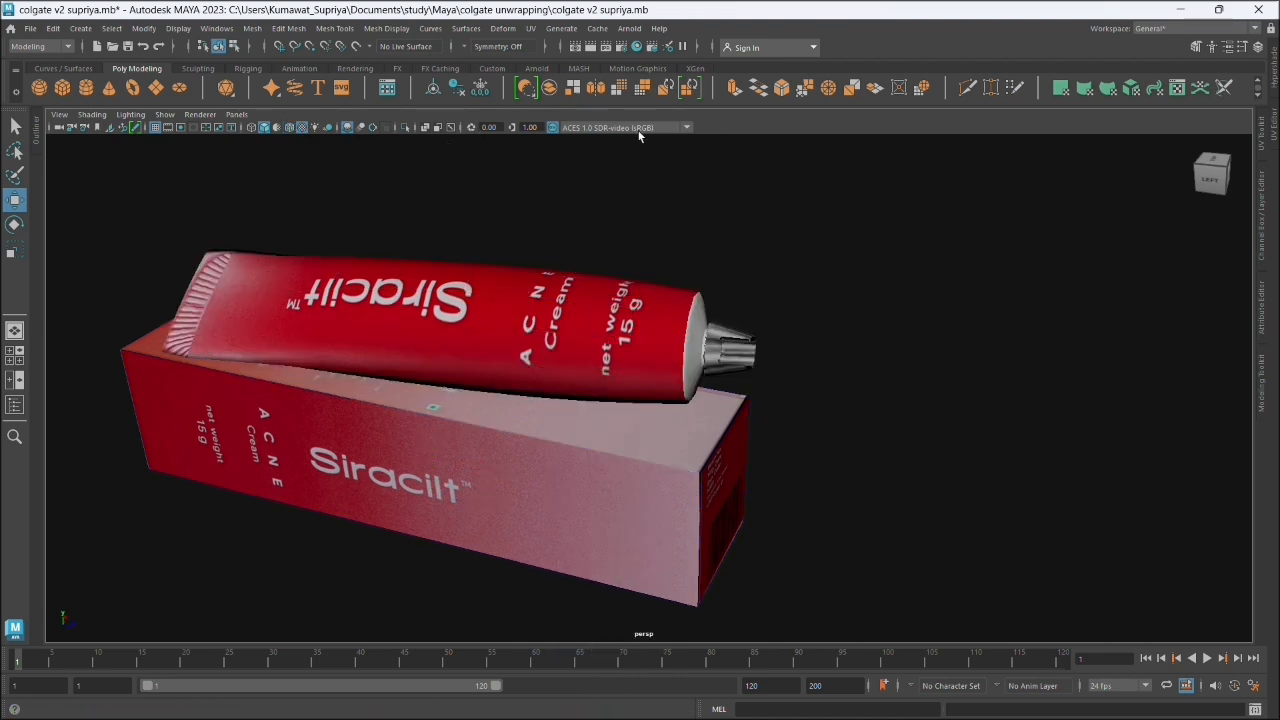
pyautogui.moveTo(868, 395); pyautogui.dragTo(942, 388)
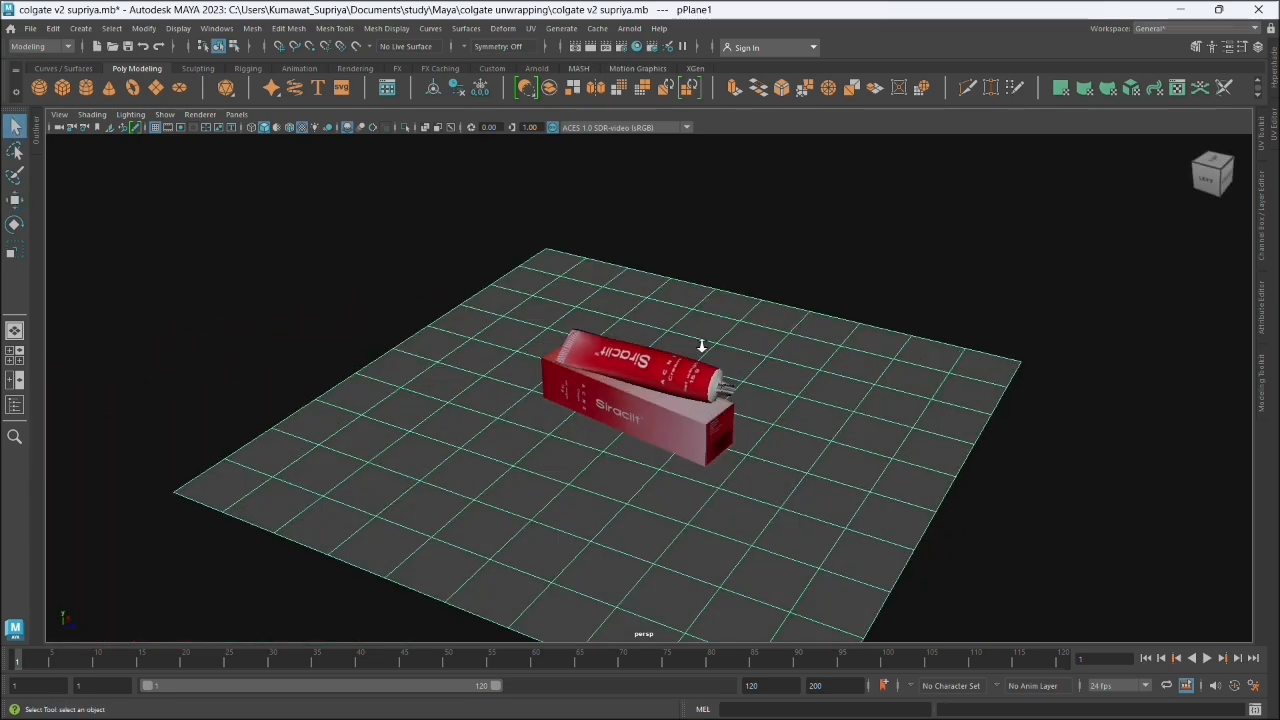
pyautogui.moveTo(701, 346); pyautogui.dragTo(594, 478)
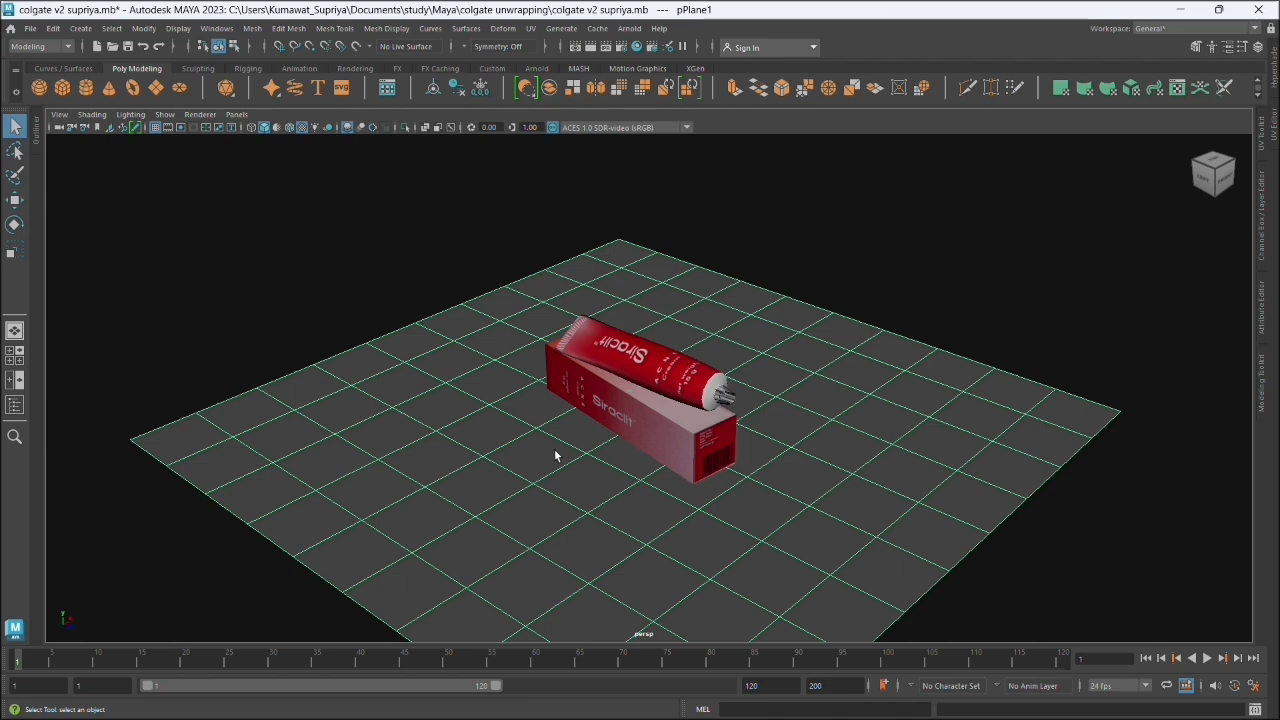
# - Try to assign one new Lambert material to the plane, box and tube together, and undo it
pyautogui.rightClick(523, 338)
pyautogui.click(524, 436)
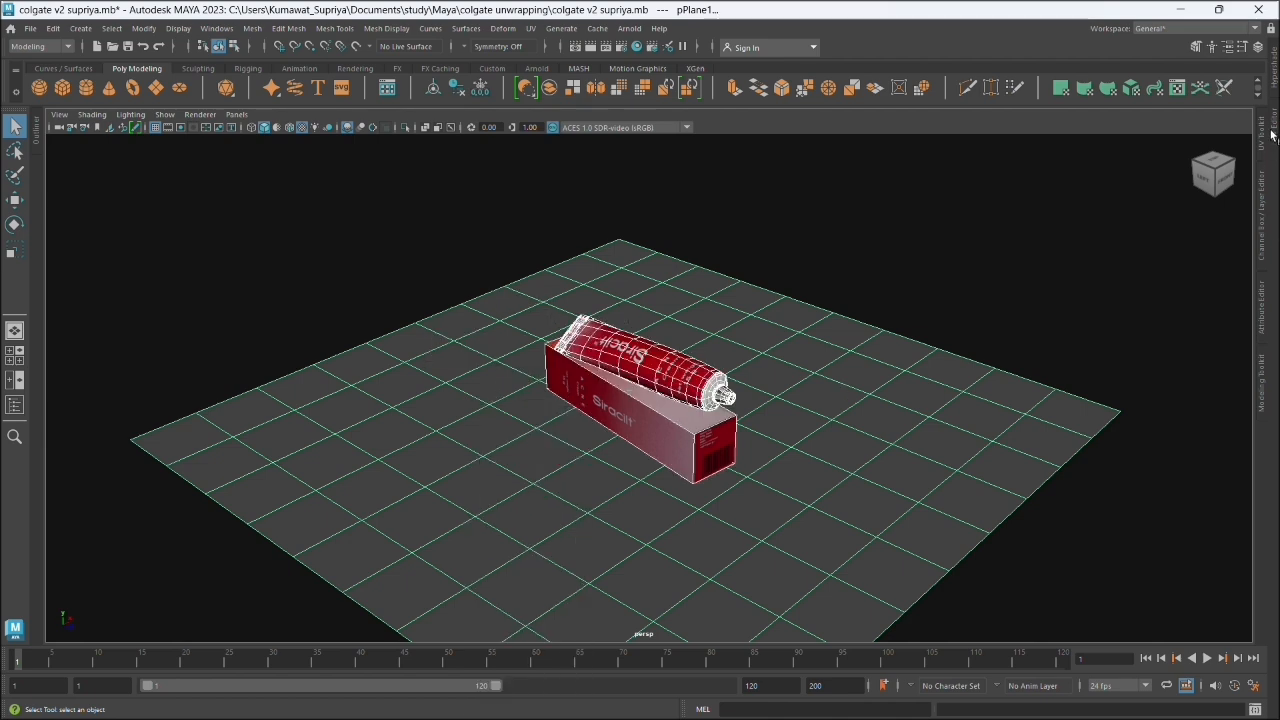
pyautogui.click(1262, 310)
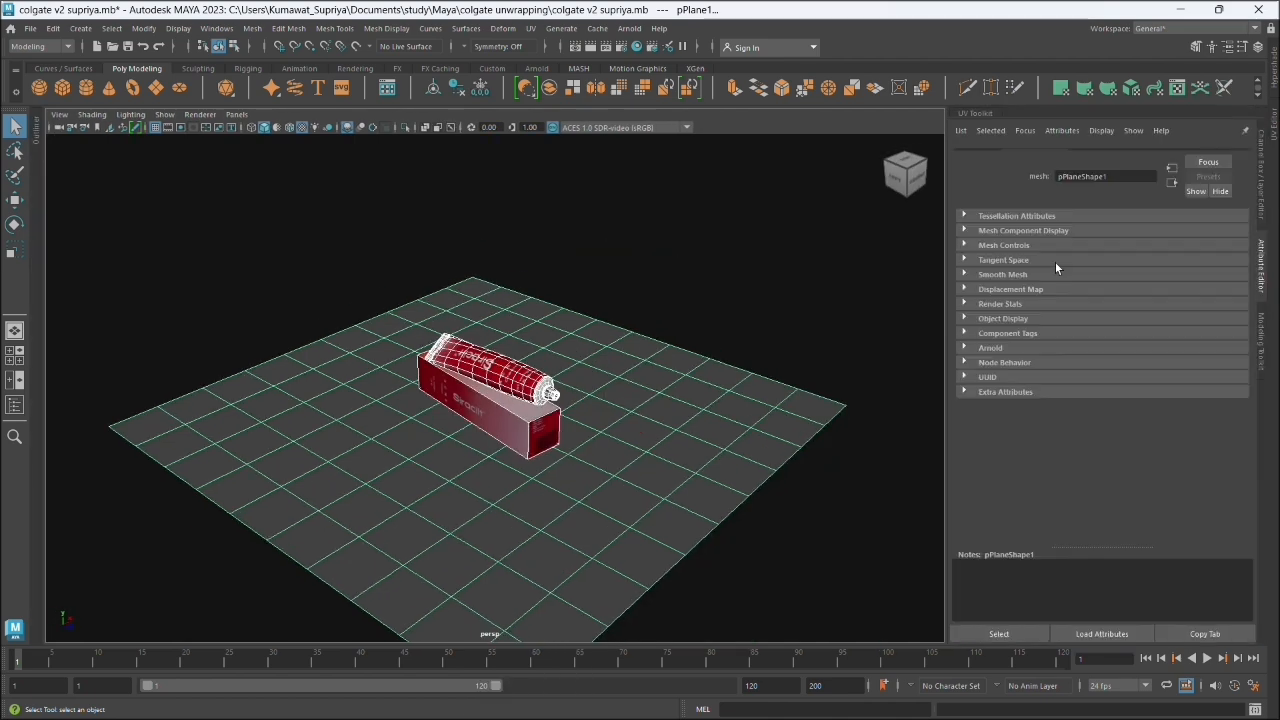
pyautogui.click(1097, 155)
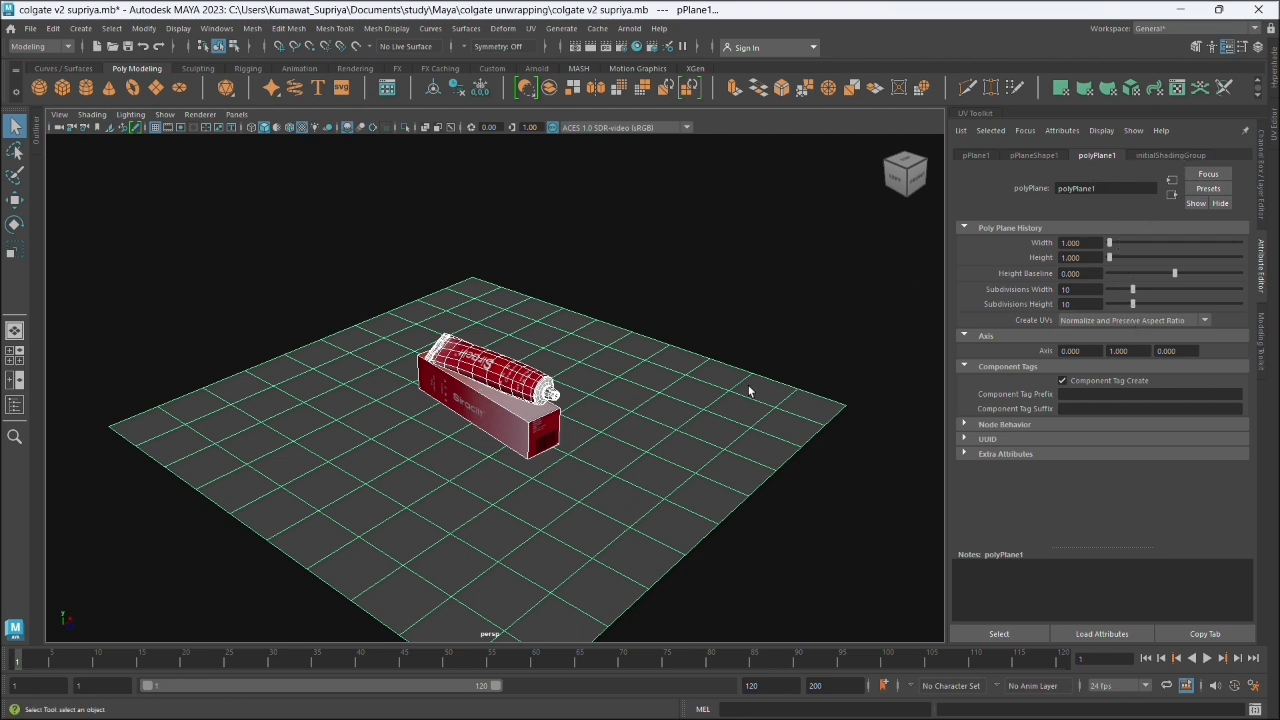
pyautogui.rightClick(743, 339)
pyautogui.moveTo(750, 708)
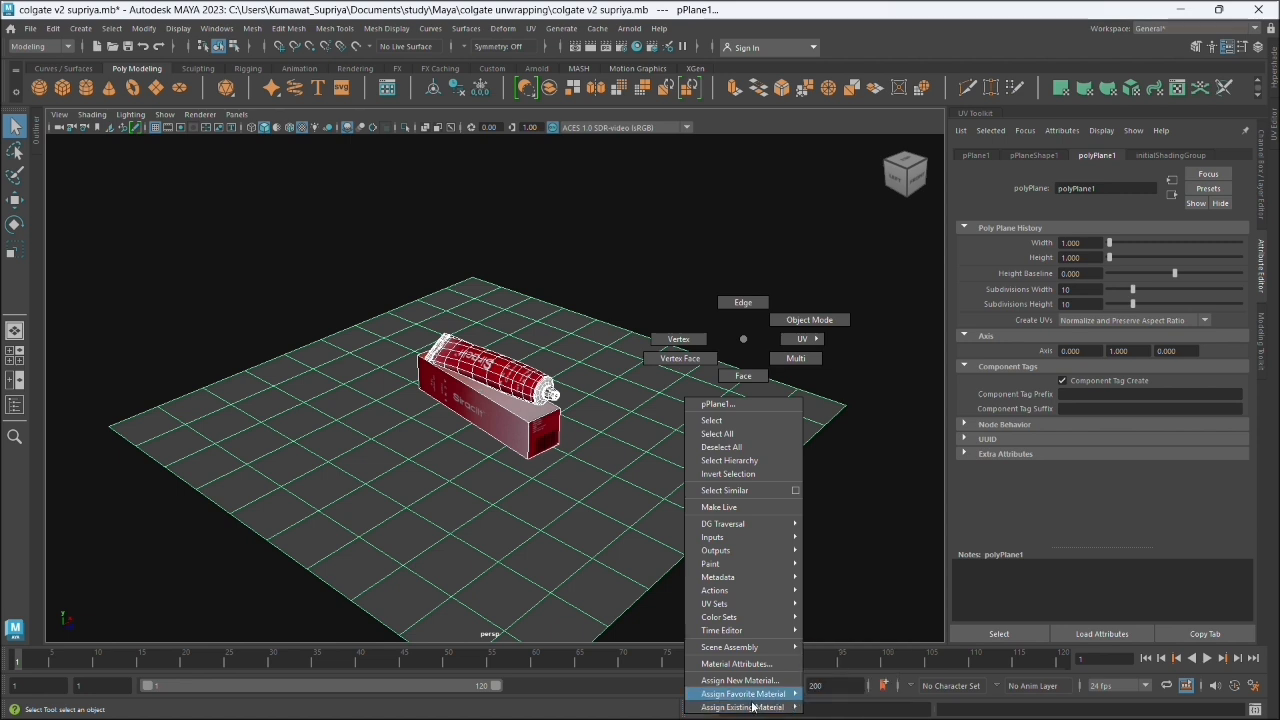
pyautogui.click(752, 681)
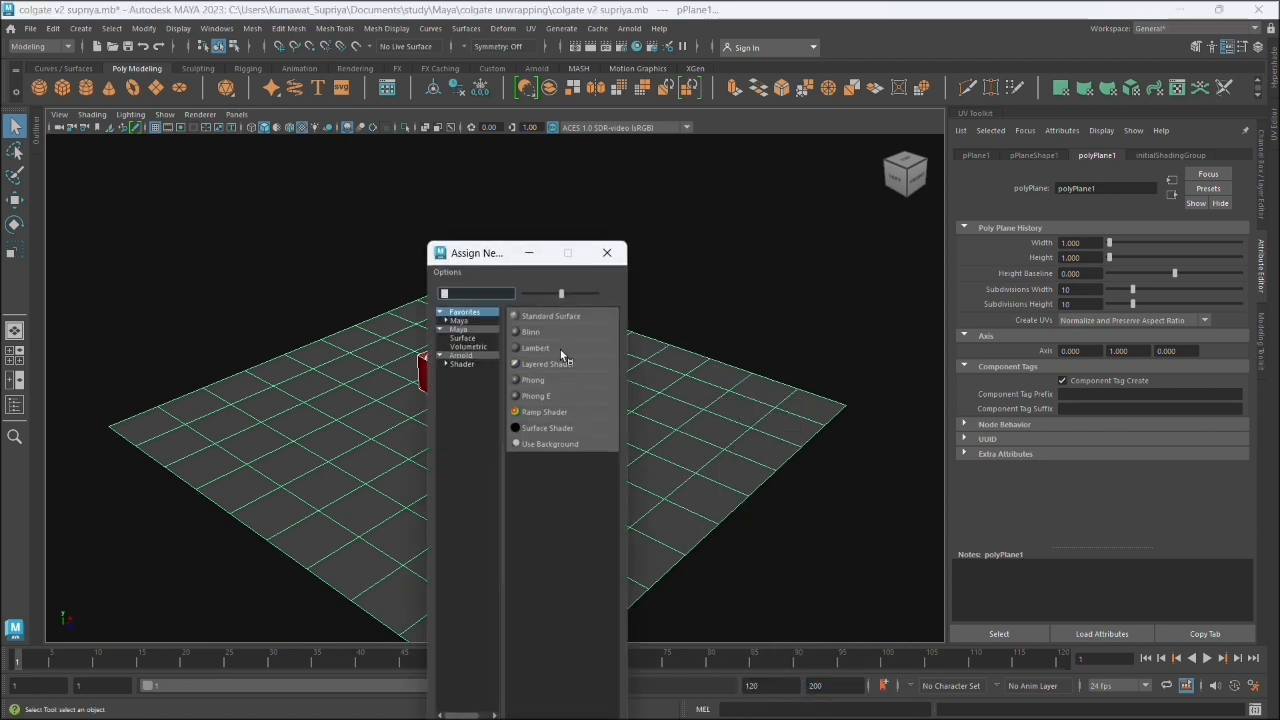
pyautogui.click(561, 350)
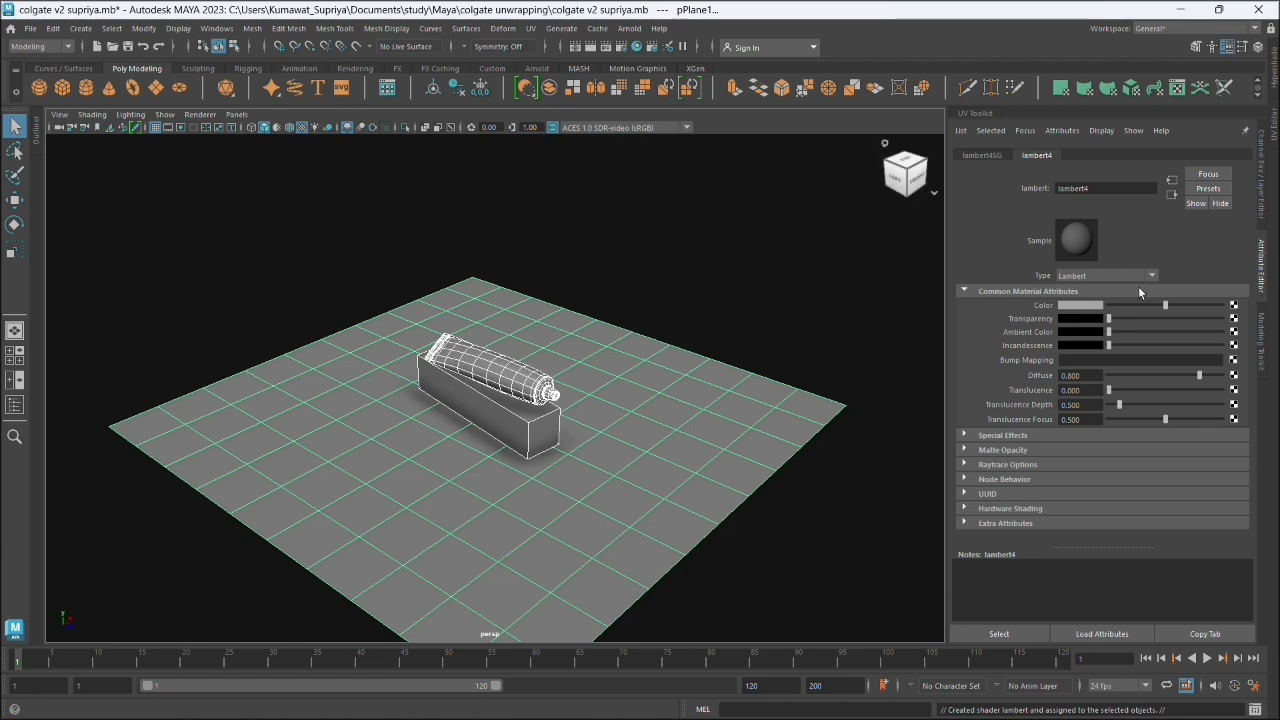
pyautogui.click(1096, 306)
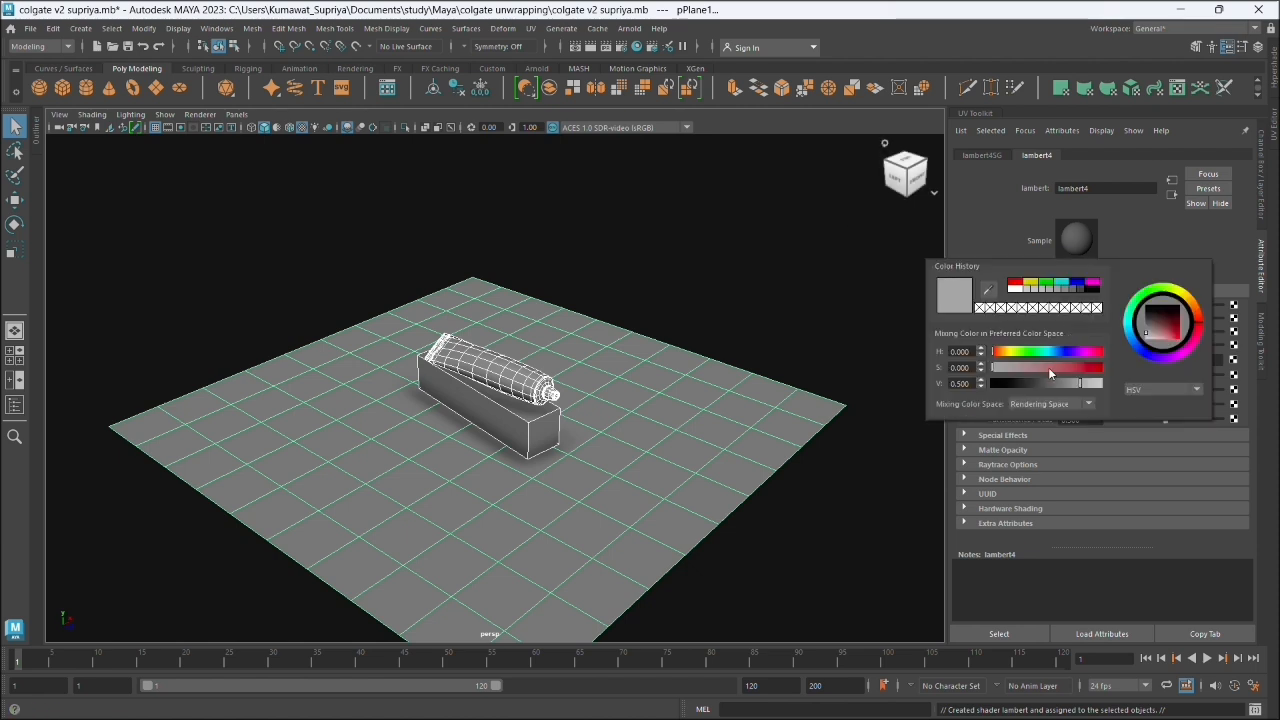
pyautogui.click(705, 285)
pyautogui.hotkey('ctrl', 'z')
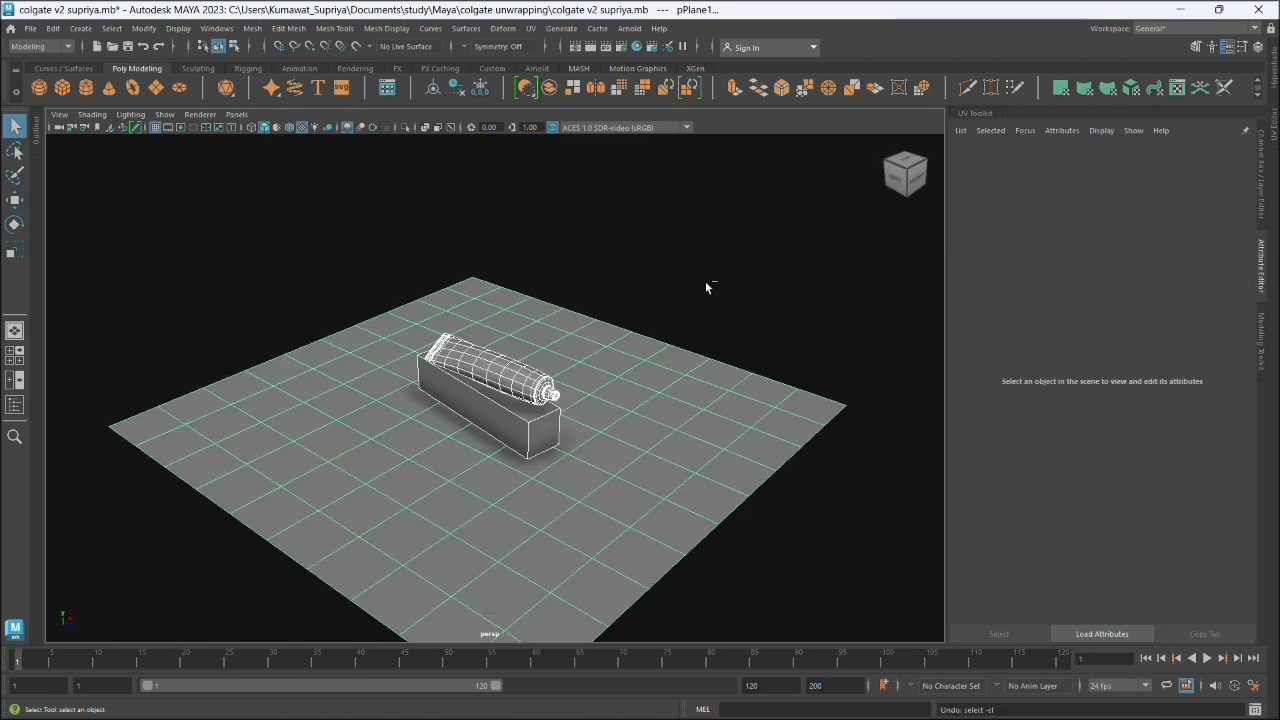
# - Select only the ground plane and assign it a new Lambert material, keeping its default gray color
pyautogui.click(705, 281)
pyautogui.click(627, 343)
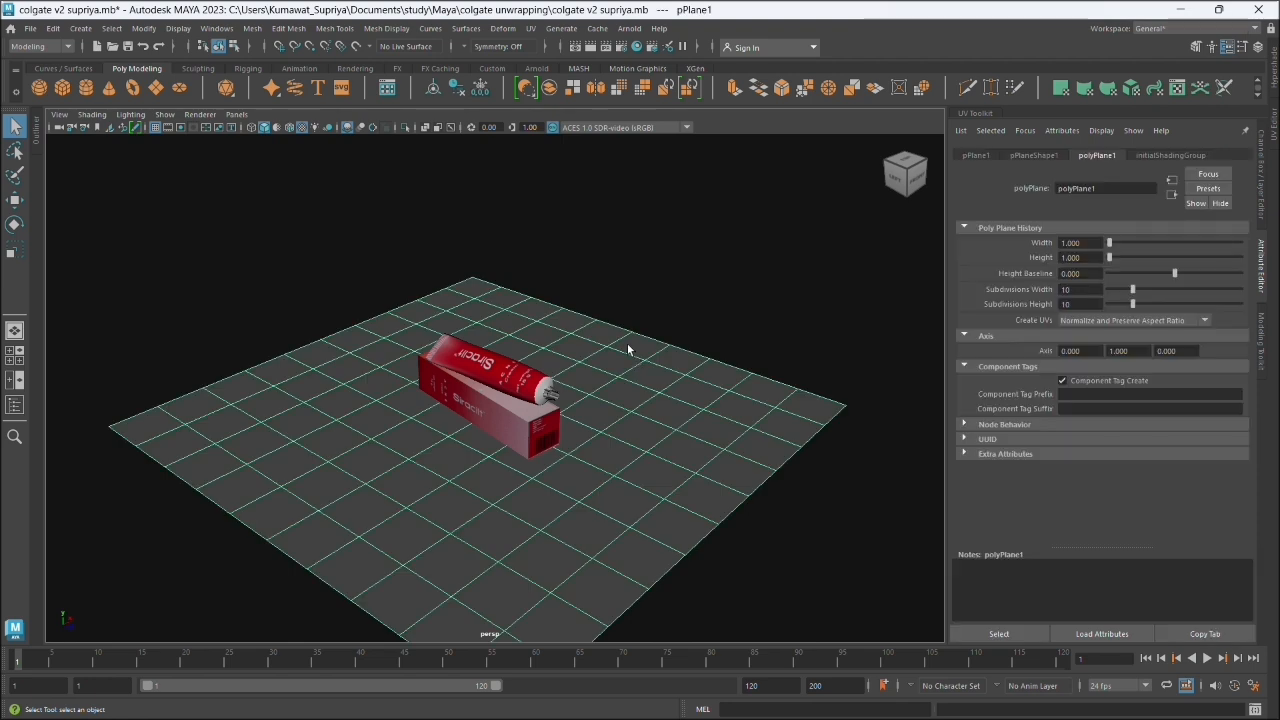
pyautogui.rightClick(595, 333)
pyautogui.moveTo(595, 690)
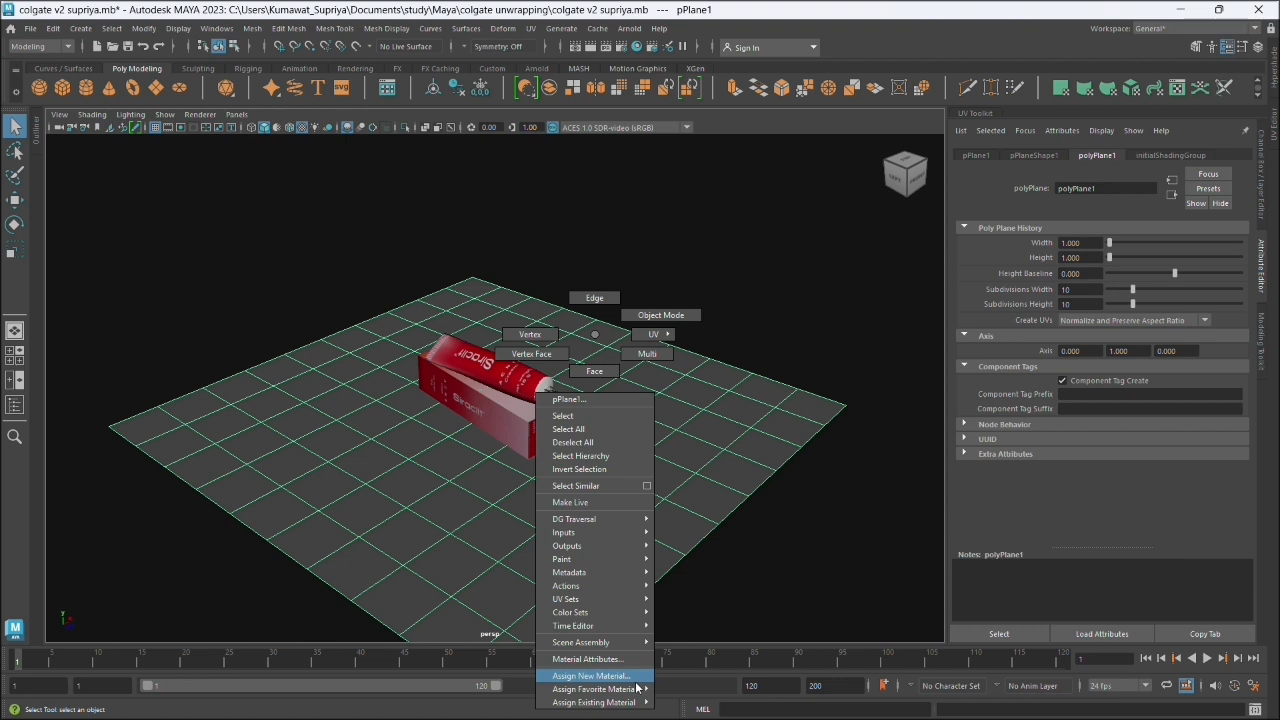
pyautogui.click(636, 676)
pyautogui.click(560, 348)
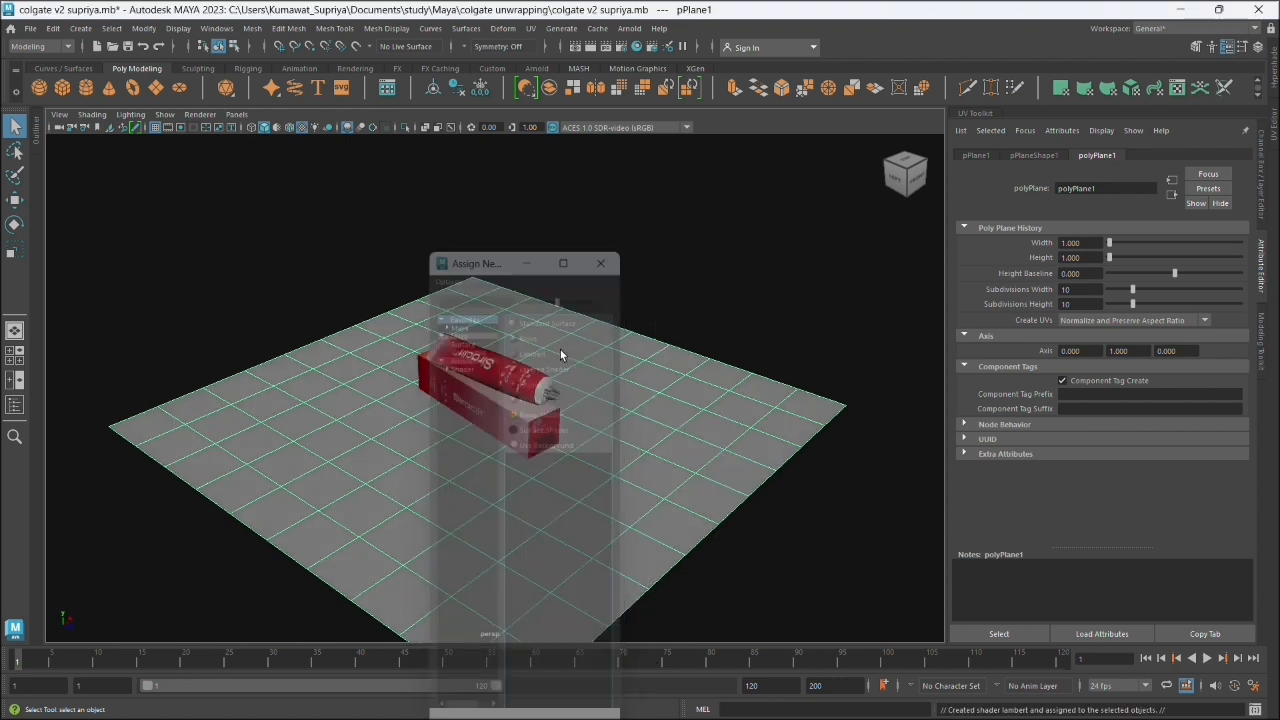
pyautogui.click(1090, 305)
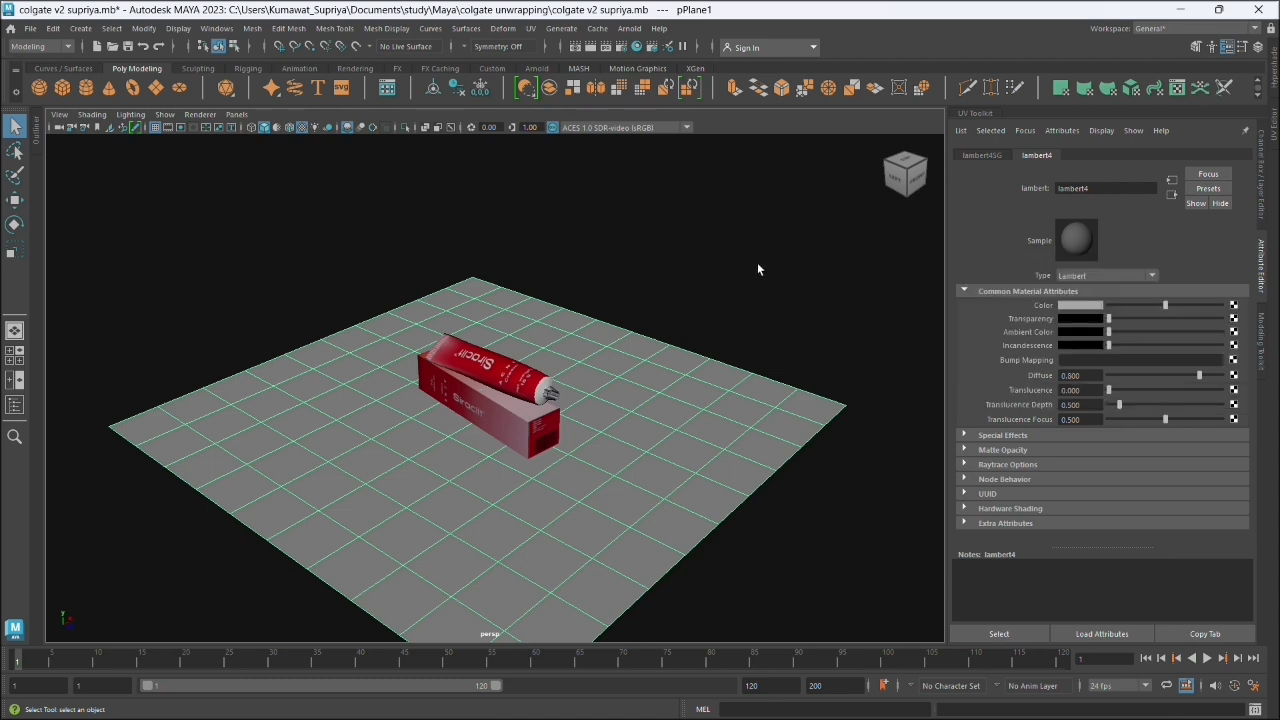
pyautogui.click(594, 392)
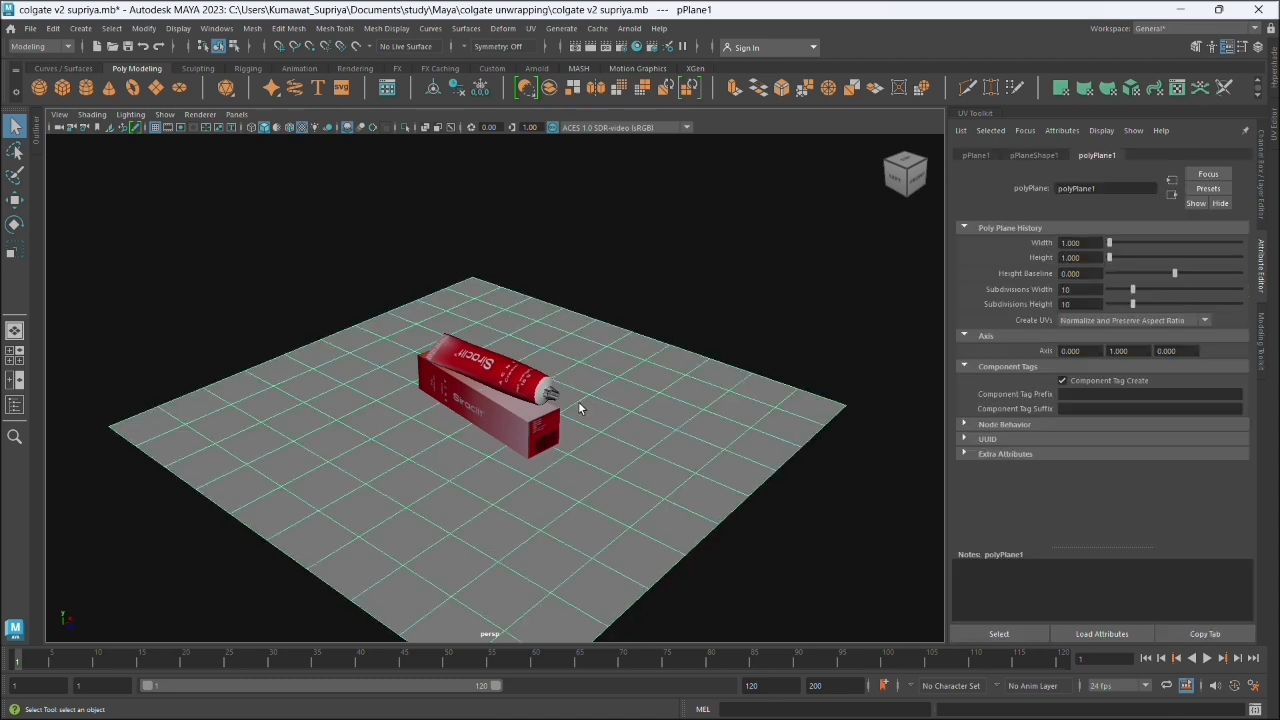
# - Duplicate the ground plane and move the copy about 1055 units along X, behind the box
pyautogui.press('w')
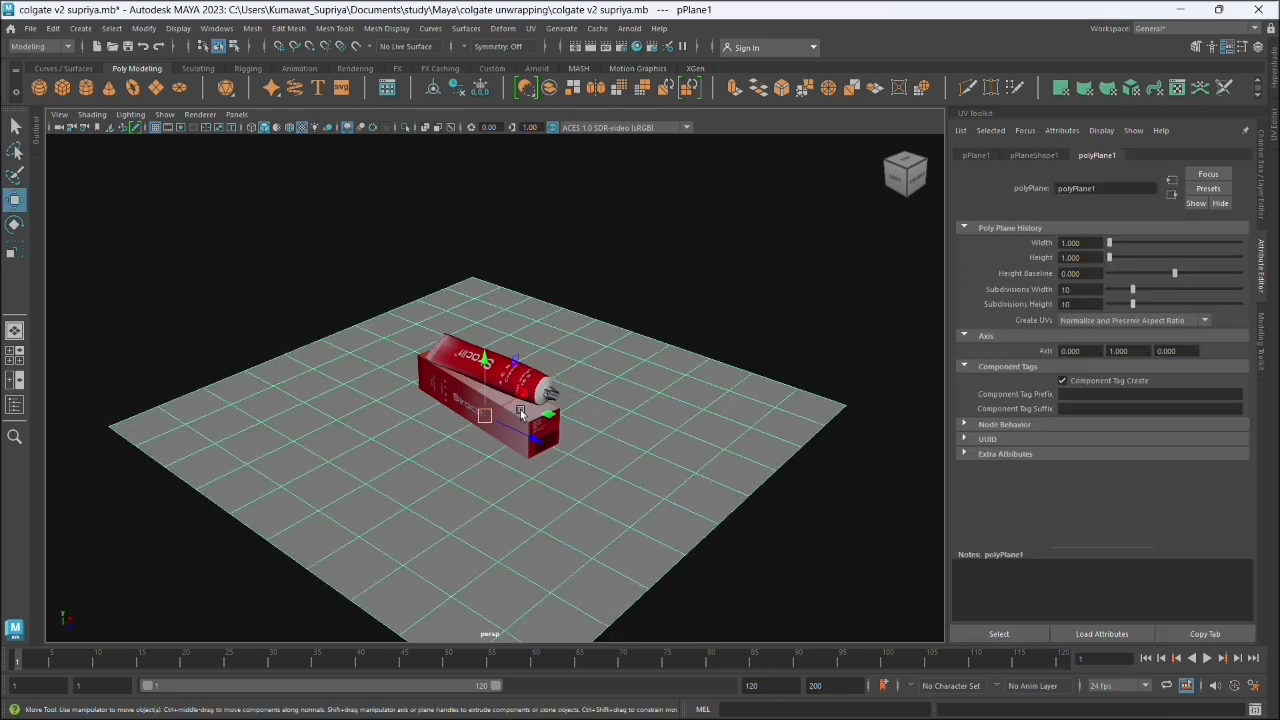
pyautogui.moveTo(520, 409); pyautogui.dragTo(701, 319)
pyautogui.hotkey('ctrl', 'd')
# - Rotate the duplicated plane upright into a wall by setting its Rotate Z to 90
pyautogui.press('e')
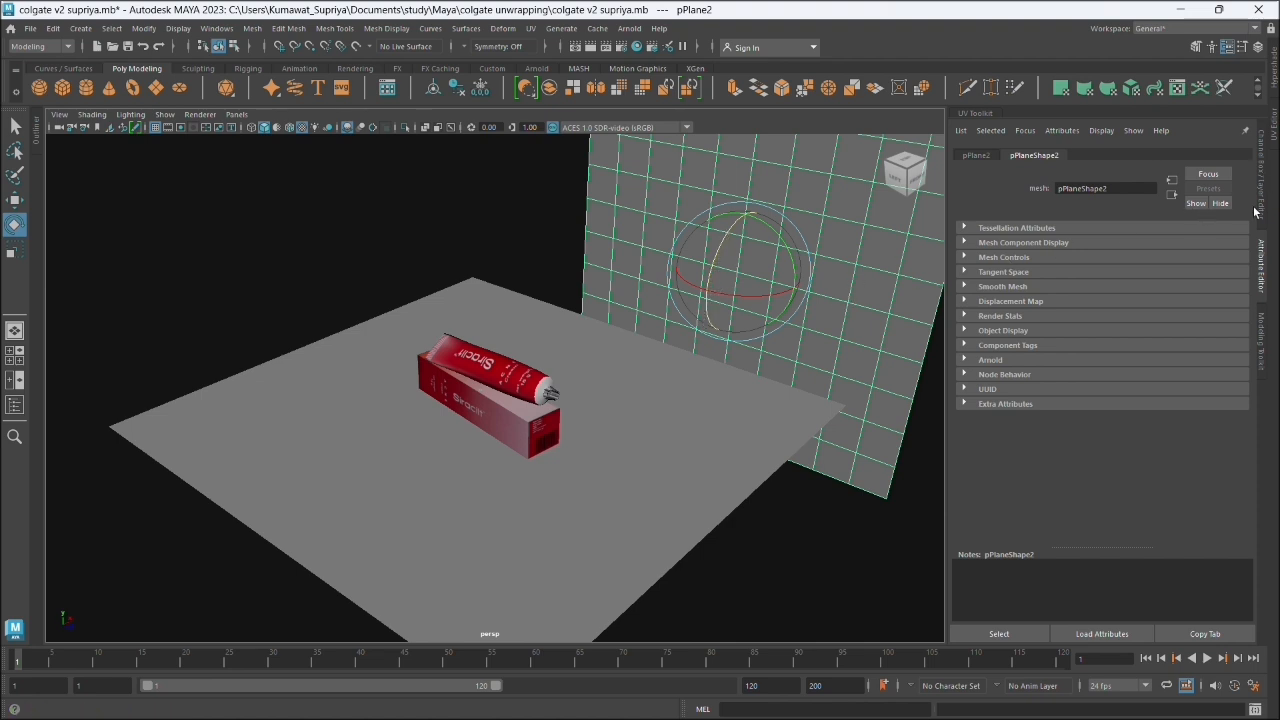
pyautogui.click(1262, 350)
pyautogui.click(1262, 198)
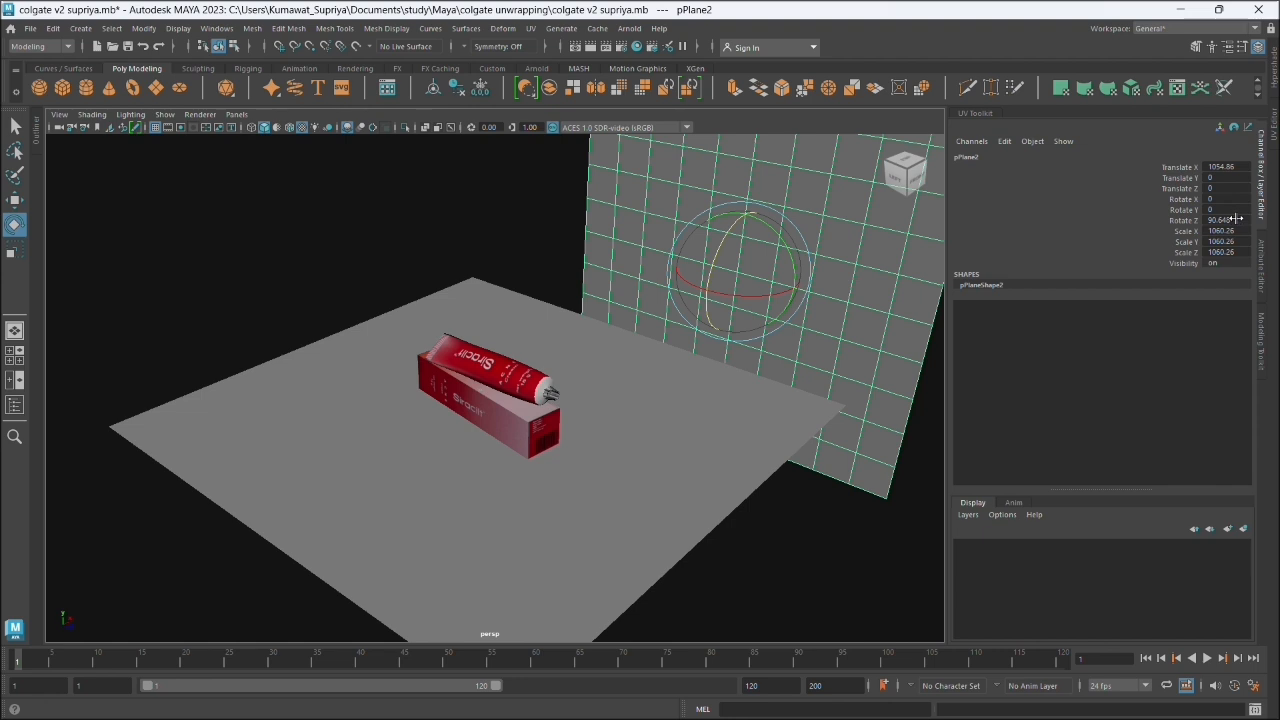
pyautogui.moveTo(729, 249); pyautogui.dragTo(723, 251)
pyautogui.doubleClick(1220, 219)
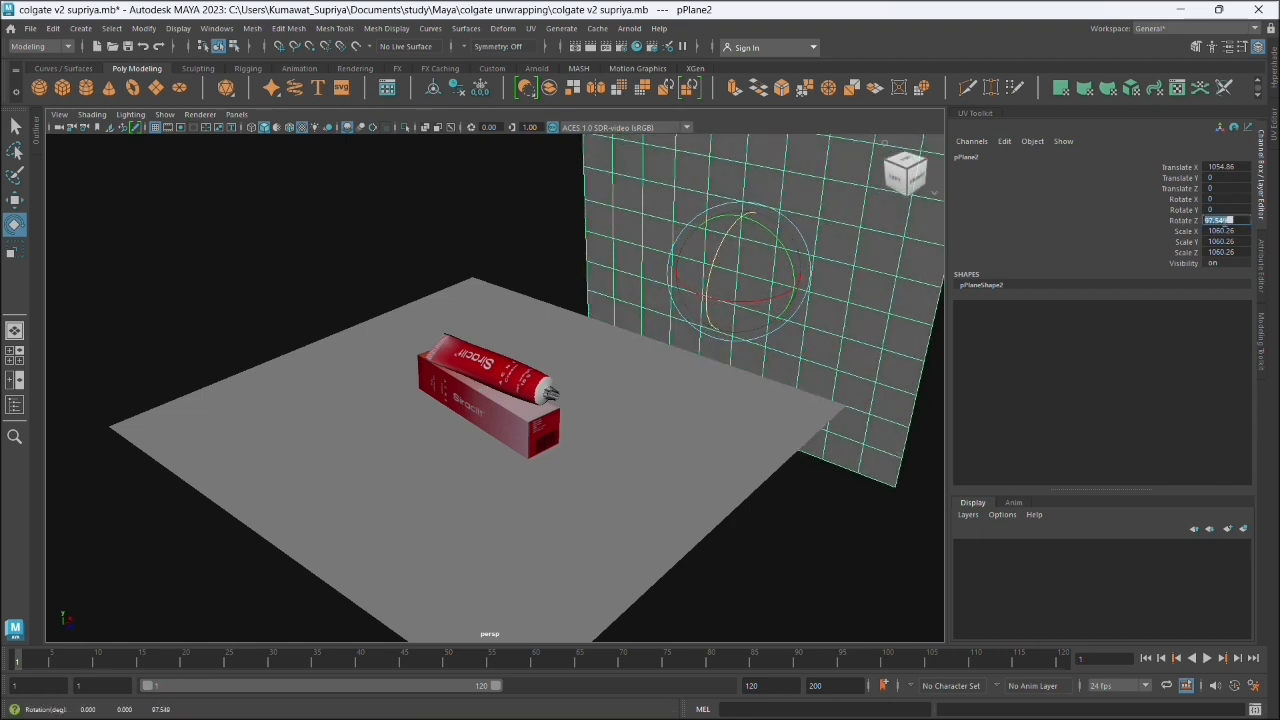
pyautogui.press('Return')
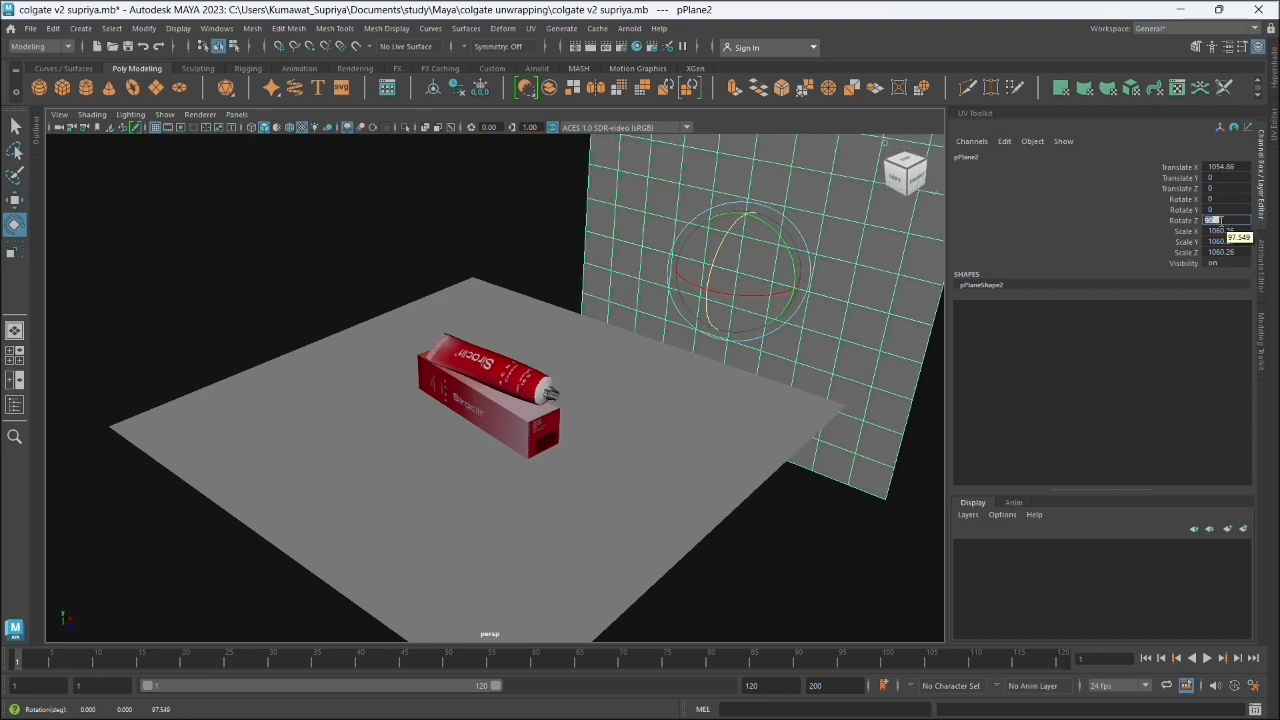
pyautogui.click(1110, 212)
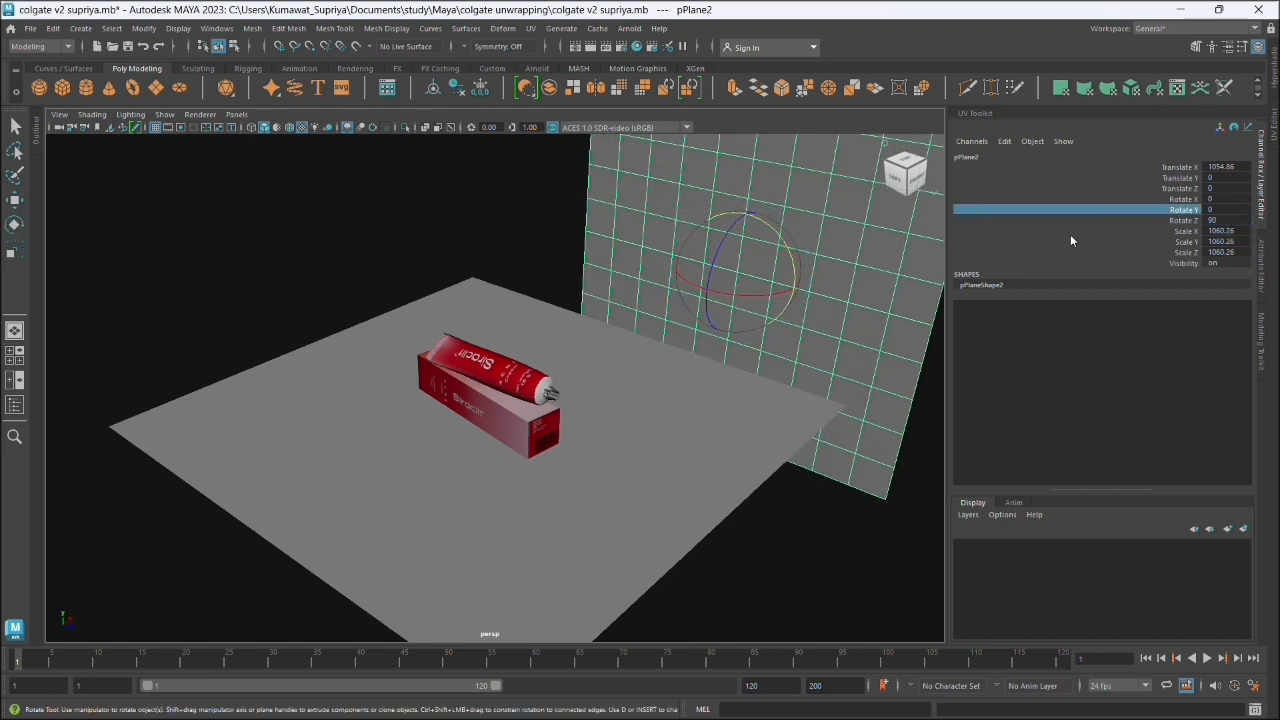
# - Move the upright plane onto the ground plane's back edge, at about 524 in X and 520 in Y
pyautogui.press('w')
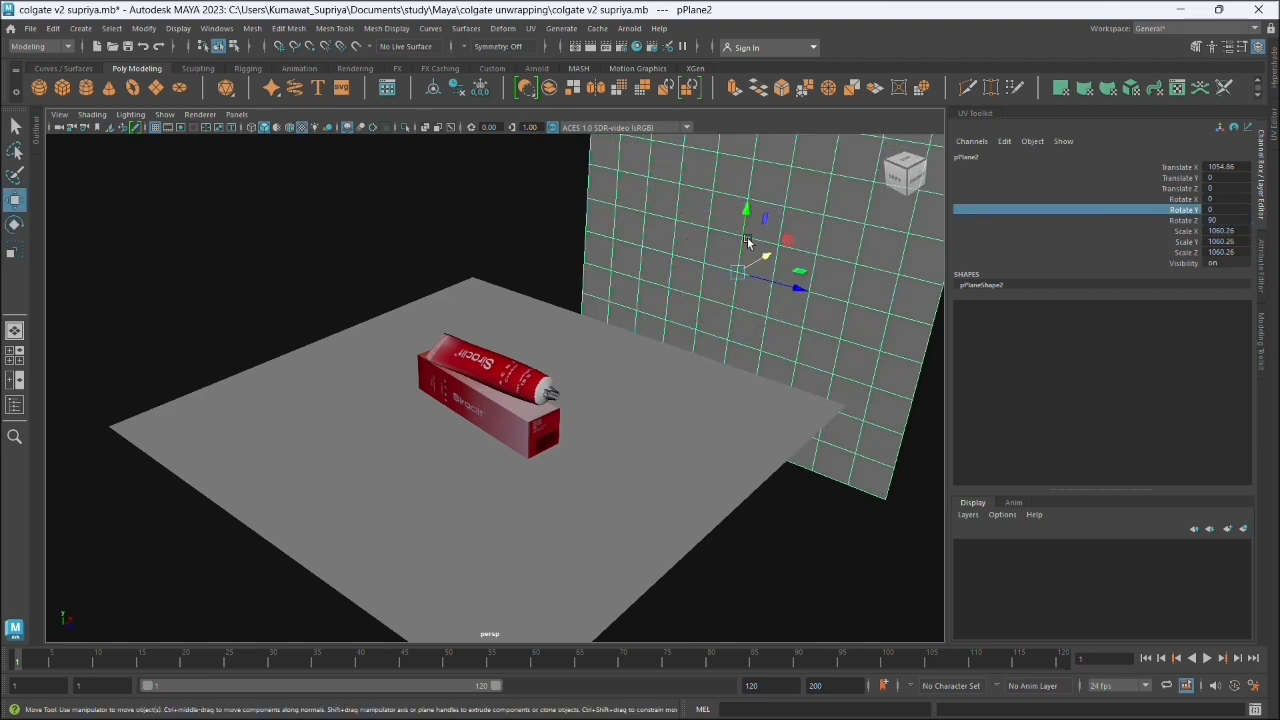
pyautogui.moveTo(748, 242); pyautogui.dragTo(655, 113)
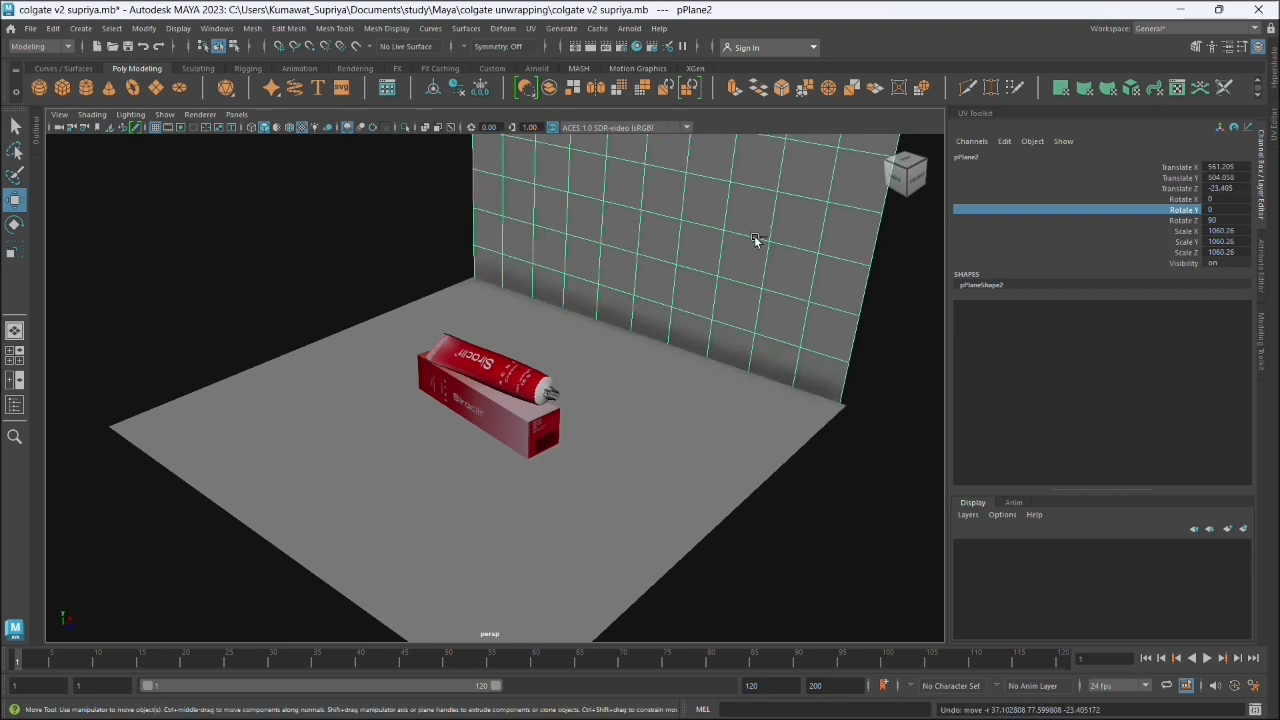
pyautogui.hotkey('ctrl', 'z')
pyautogui.scroll(-3, 643, 194)
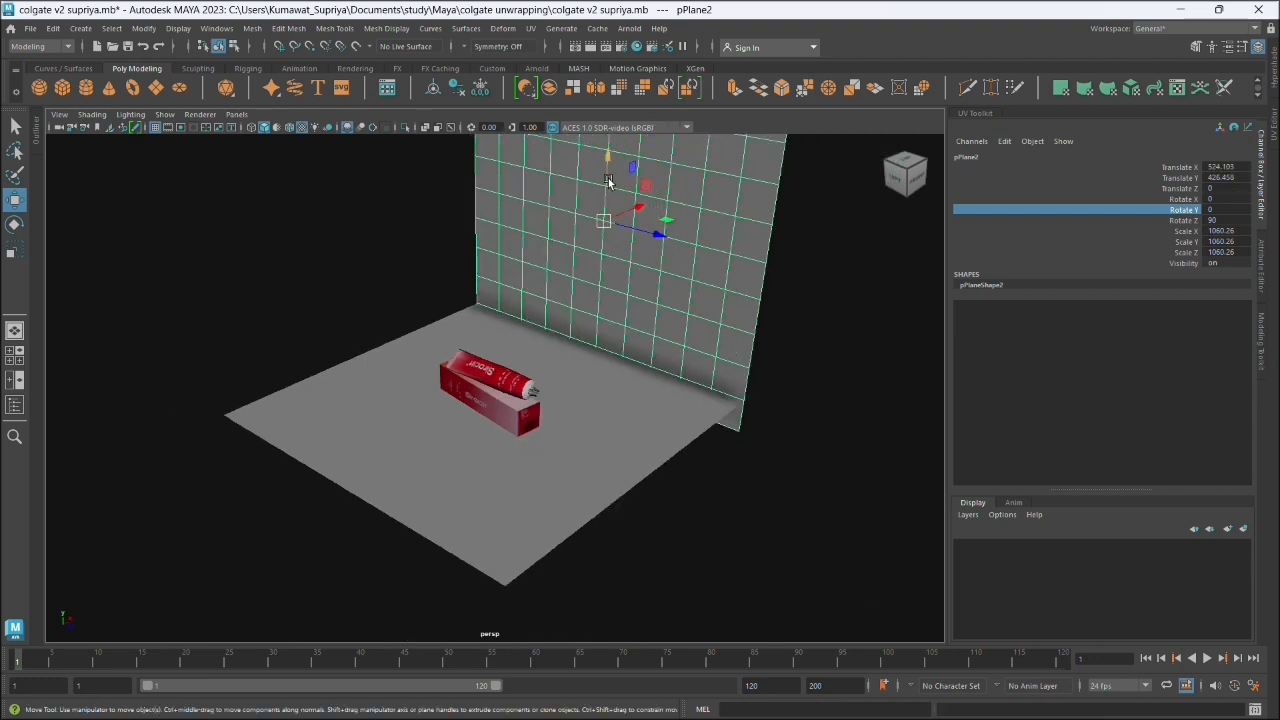
pyautogui.moveTo(608, 181); pyautogui.dragTo(606, 150)
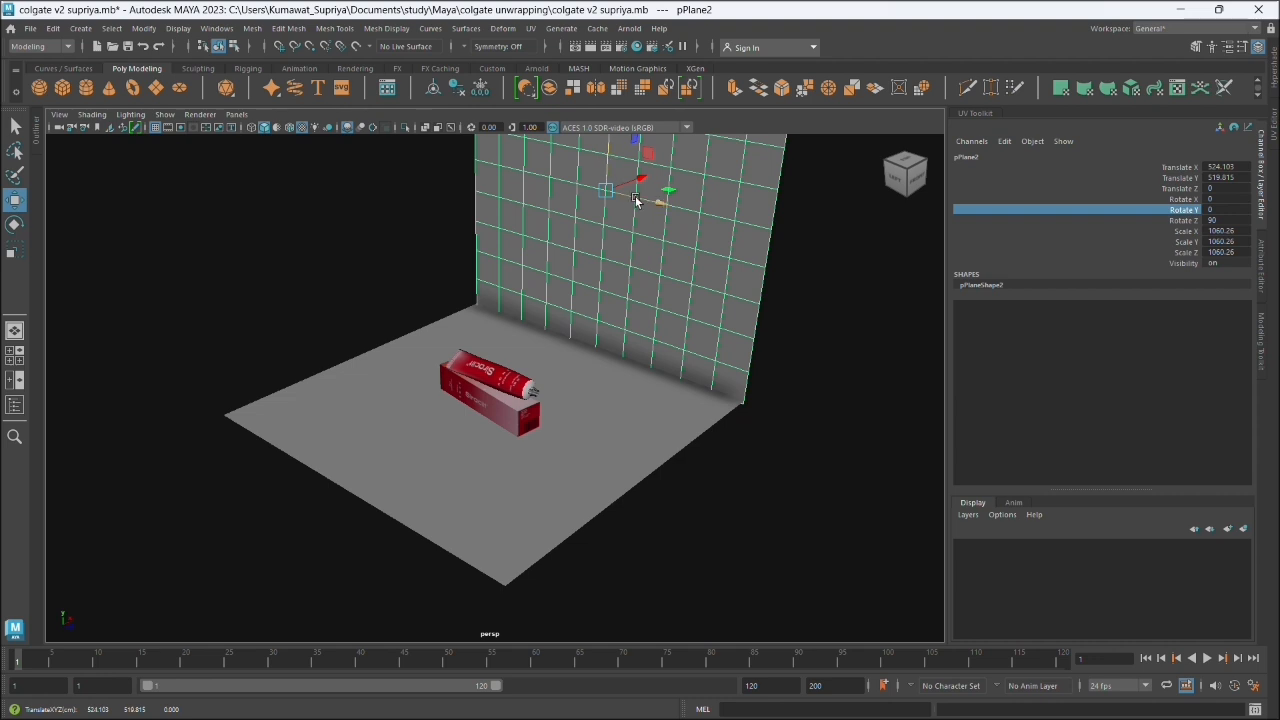
# - Duplicate the wall, shift the copy to about -736 in Z, and set its Rotate X to 90
pyautogui.hotkey('ctrl', 'd')
pyautogui.moveTo(636, 200); pyautogui.dragTo(461, 176)
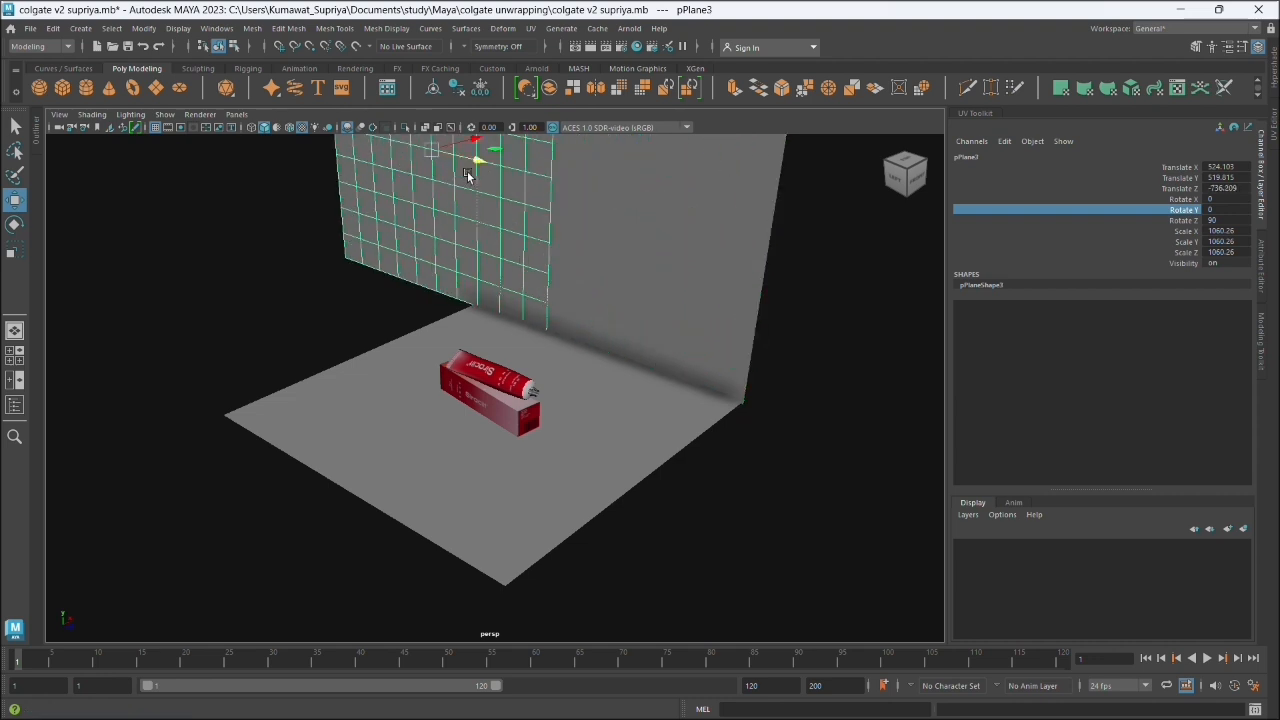
pyautogui.press('e')
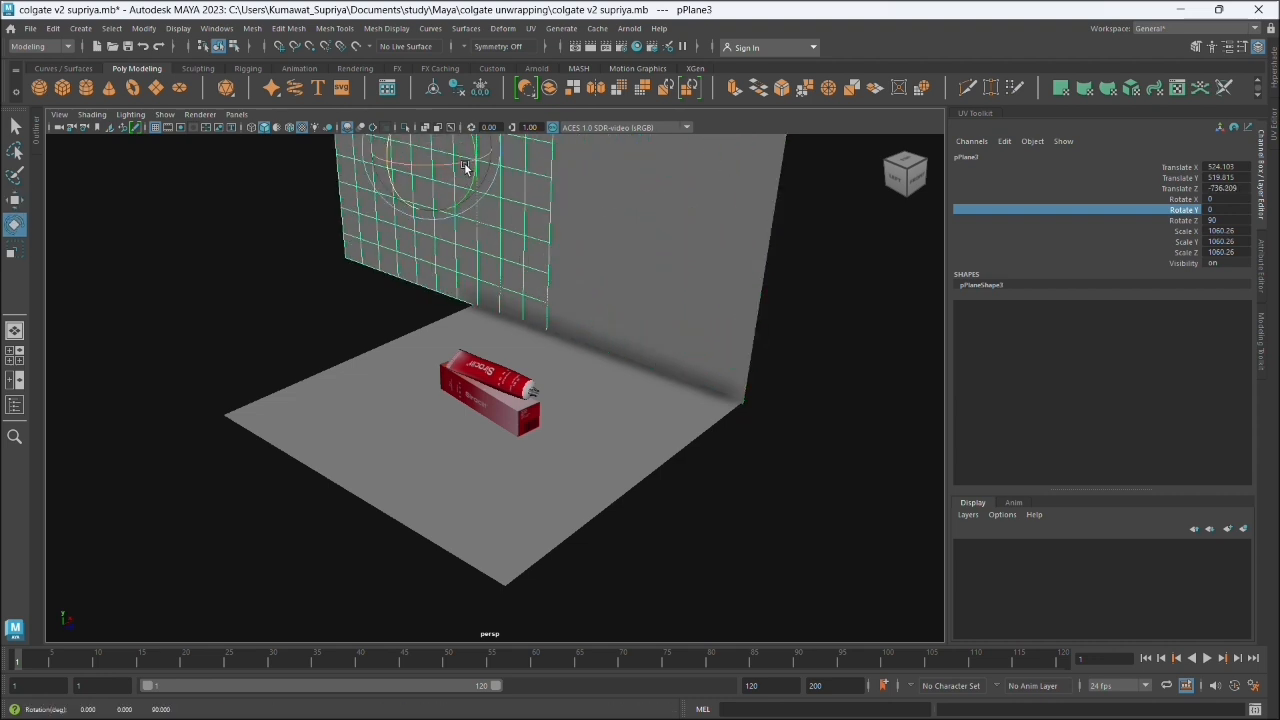
pyautogui.moveTo(466, 206); pyautogui.dragTo(537, 147)
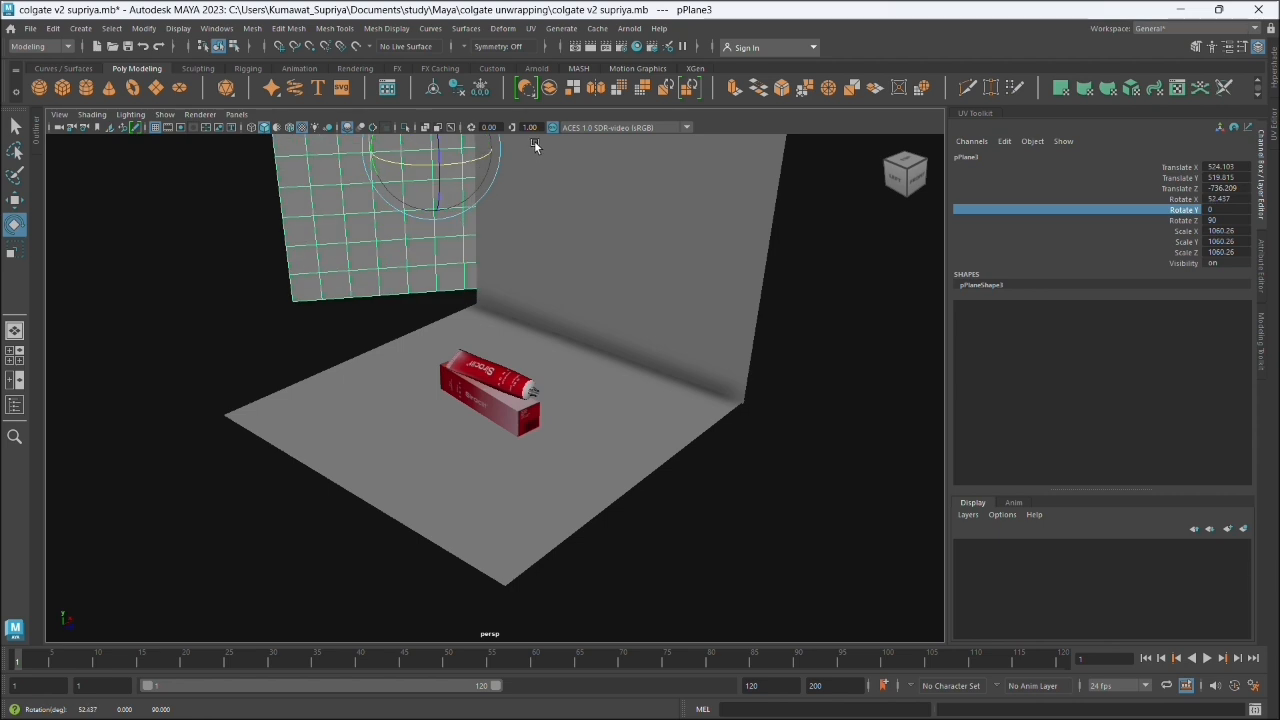
pyautogui.doubleClick(1220, 199)
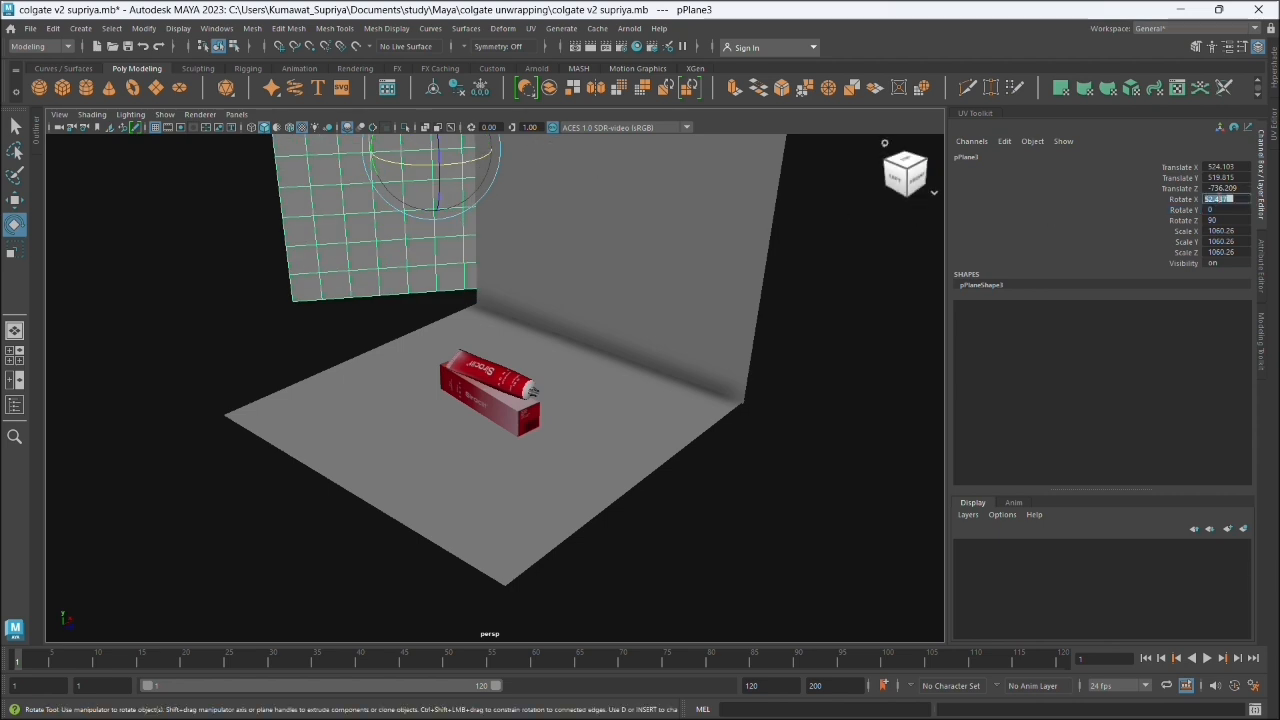
pyautogui.press('Return')
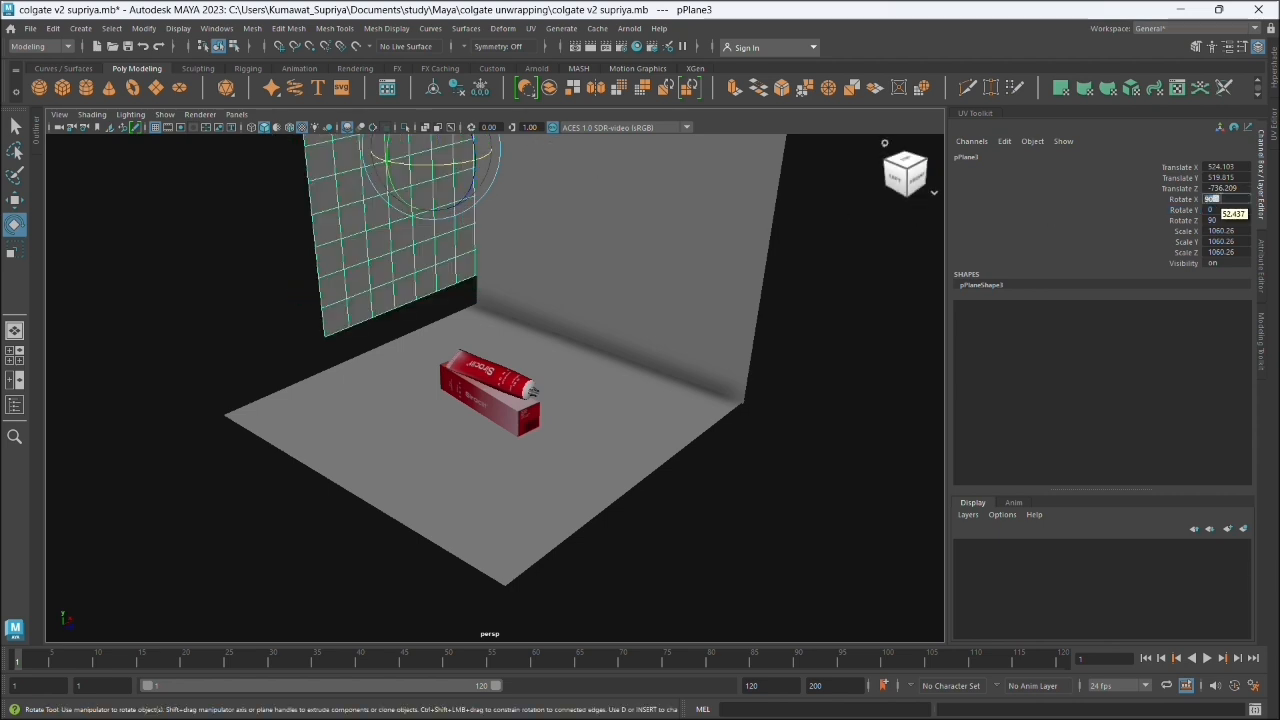
pyautogui.click(432, 170)
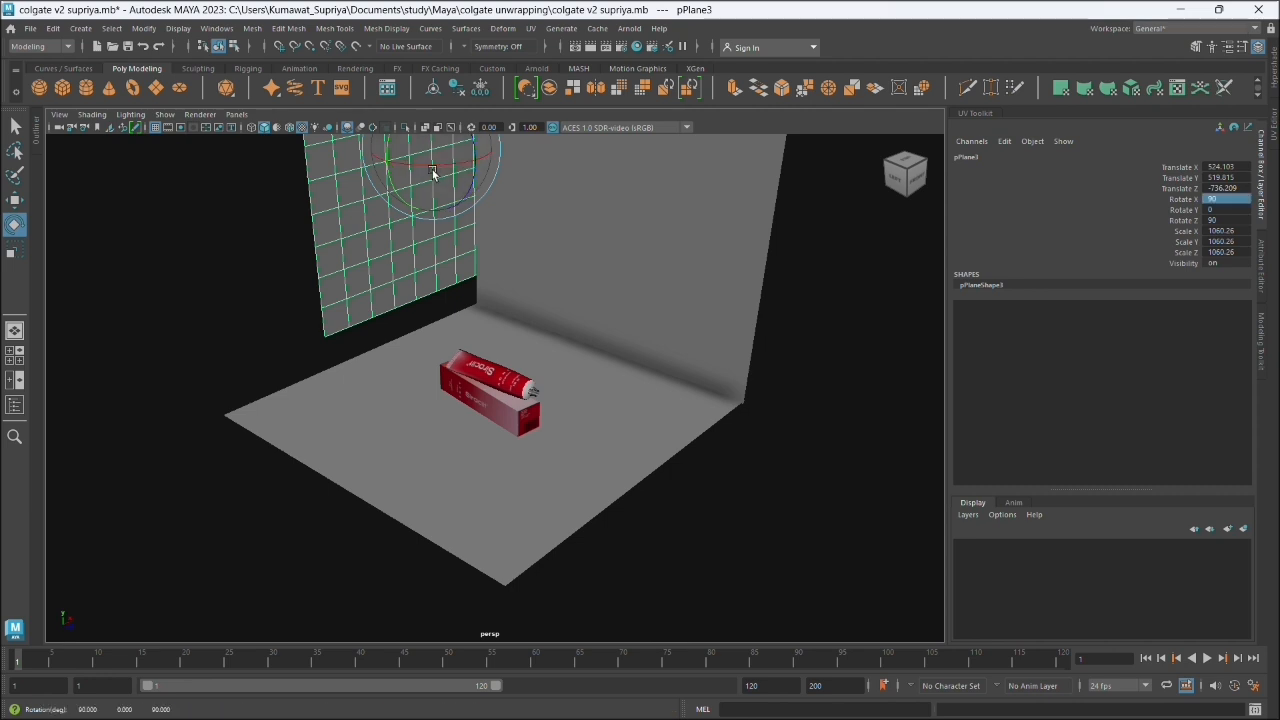
# - Move the second wall onto the ground plane's adjacent edge to form a closed corner, and clear the selection
pyautogui.press('w')
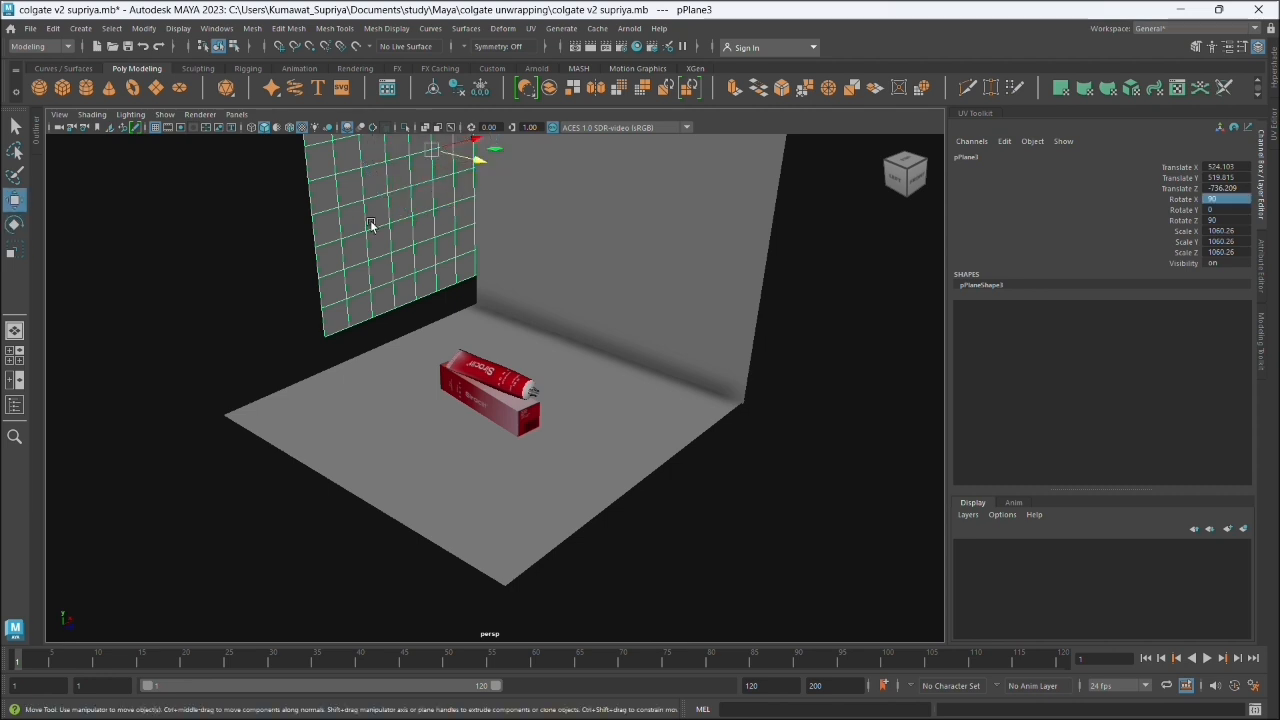
pyautogui.moveTo(452, 172); pyautogui.dragTo(410, 195)
pyautogui.click(849, 289)
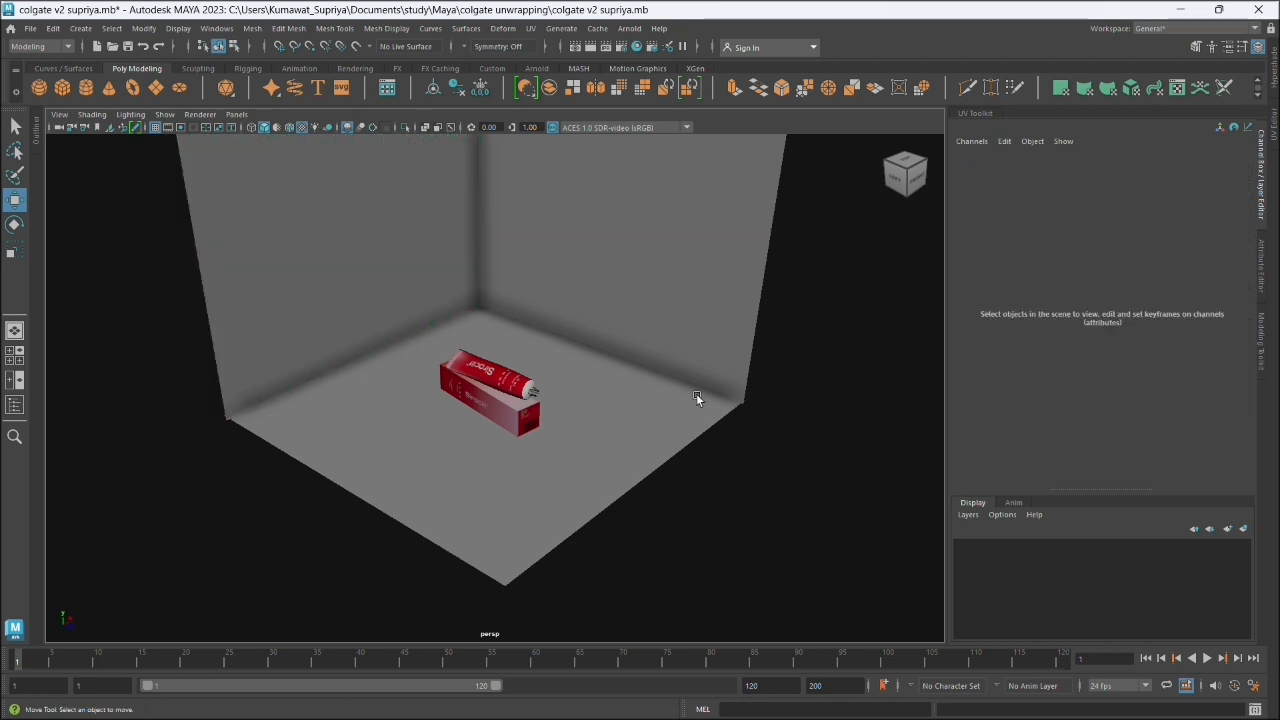
pyautogui.keyDown('alt'); pyautogui.moveTo(697, 397); pyautogui.dragTo(594, 414); pyautogui.keyUp('alt')
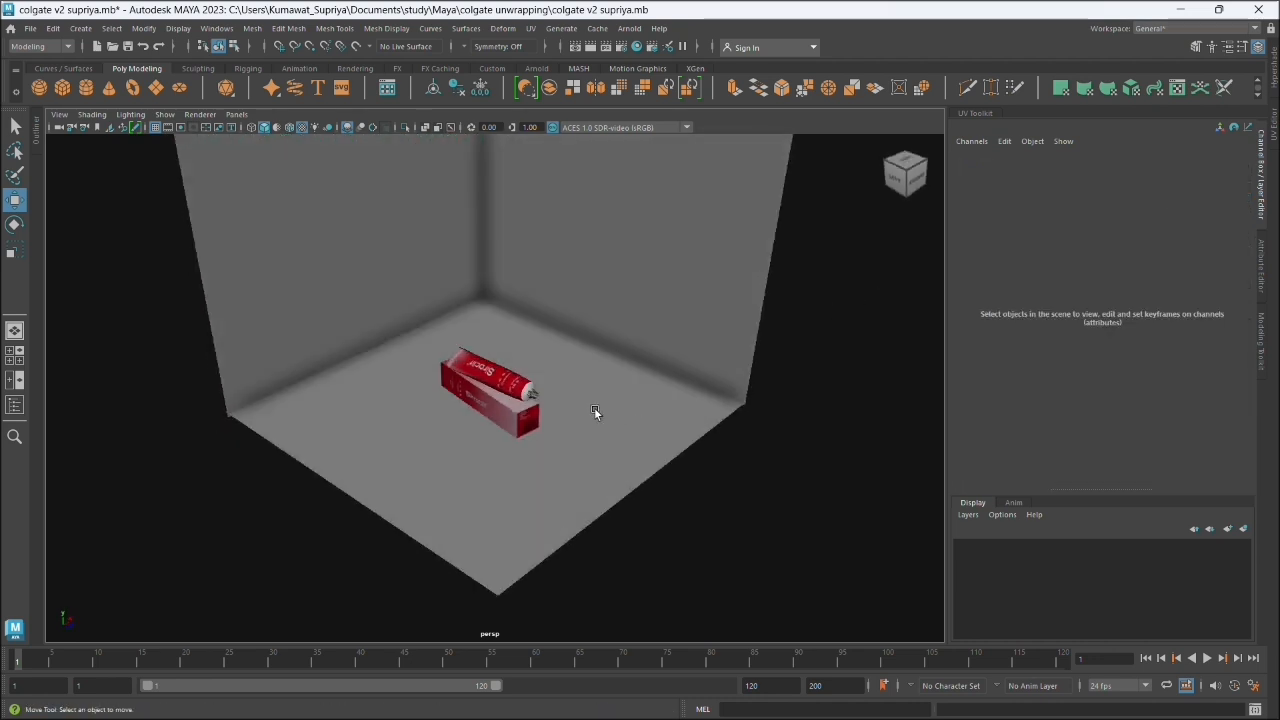
# - Select the tube and box together and move them about 147 in X and -143 in Z toward the backdrop corner
pyautogui.click(500, 375)
pyautogui.scroll(4, 505, 378)
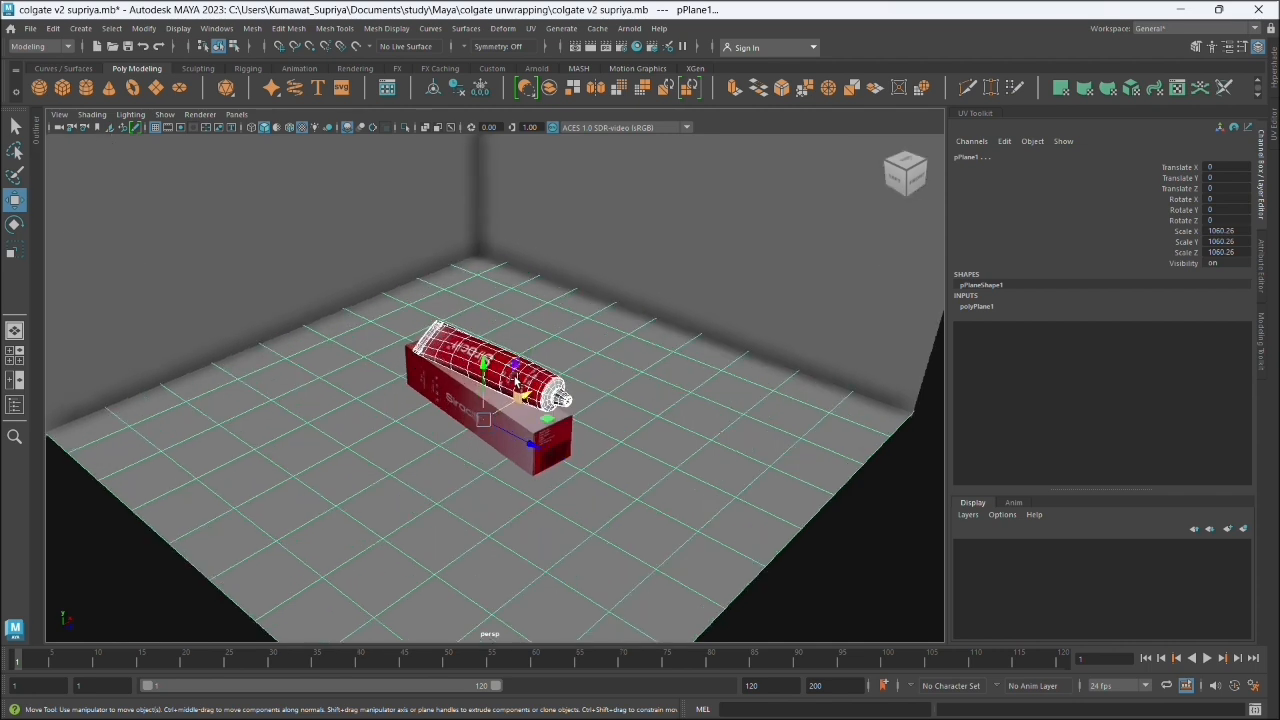
pyautogui.click(893, 533)
pyautogui.click(530, 383)
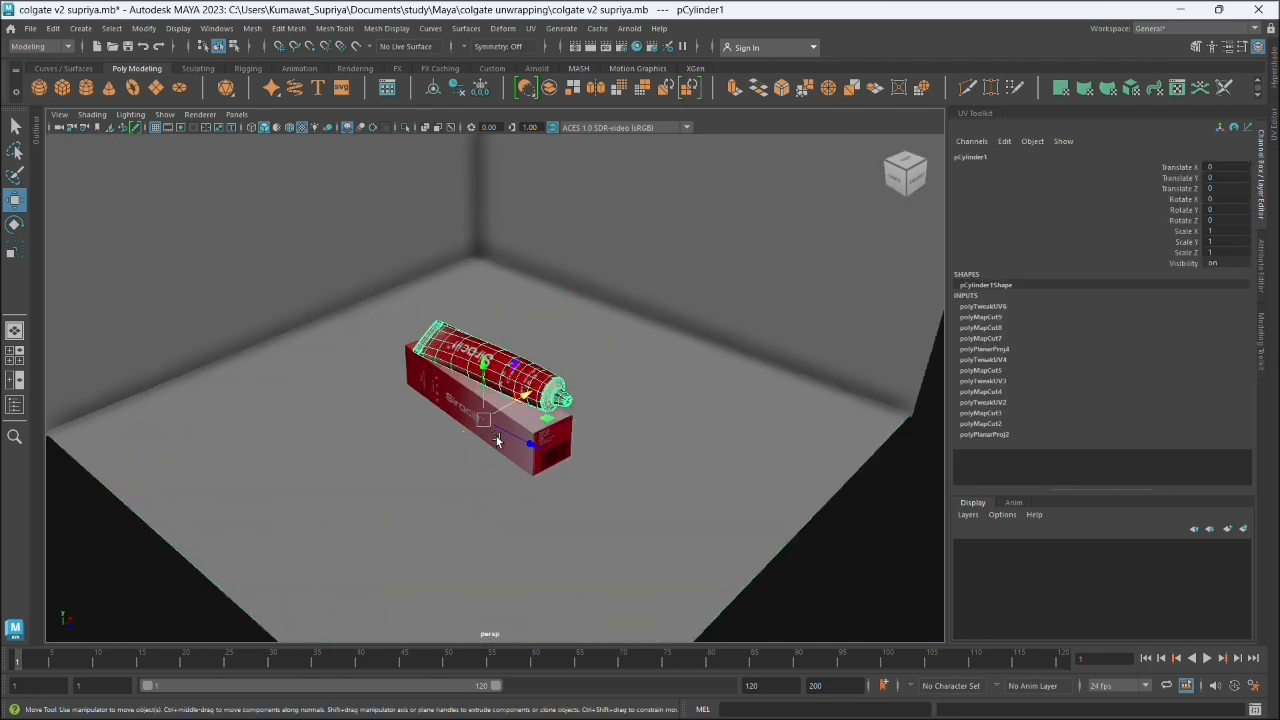
pyautogui.click(501, 440)
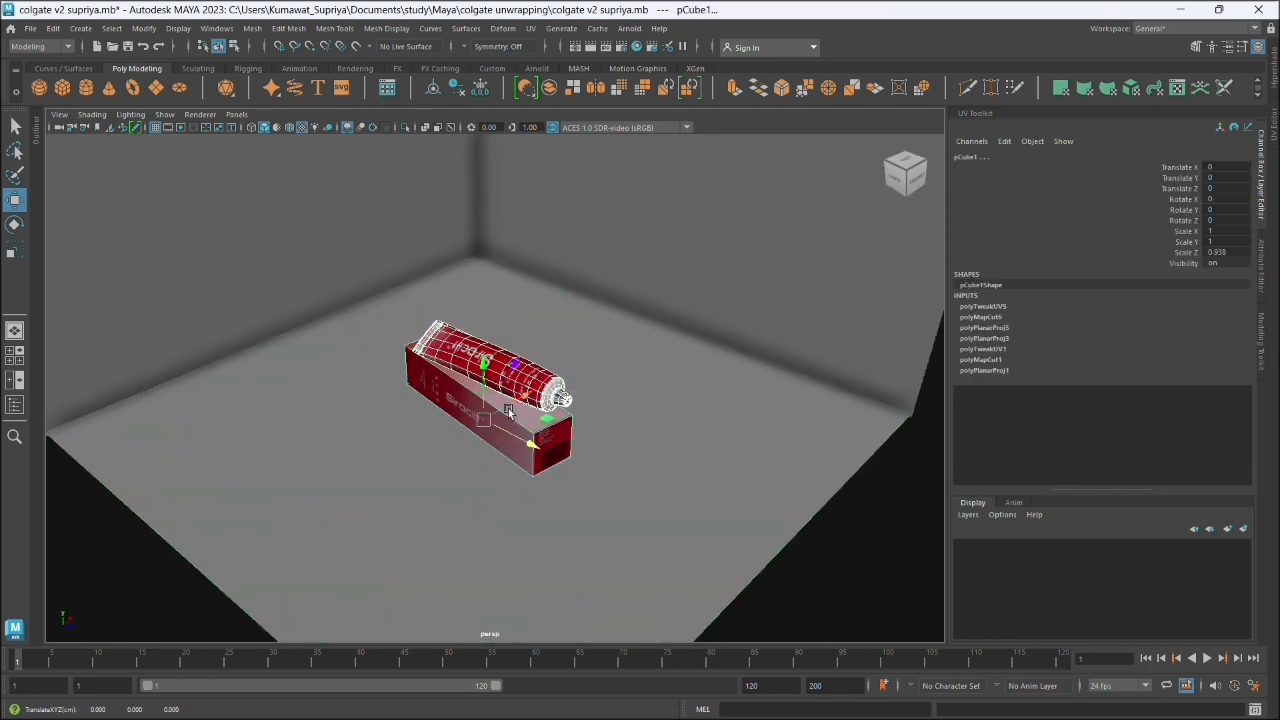
pyautogui.moveTo(505, 414); pyautogui.dragTo(524, 360)
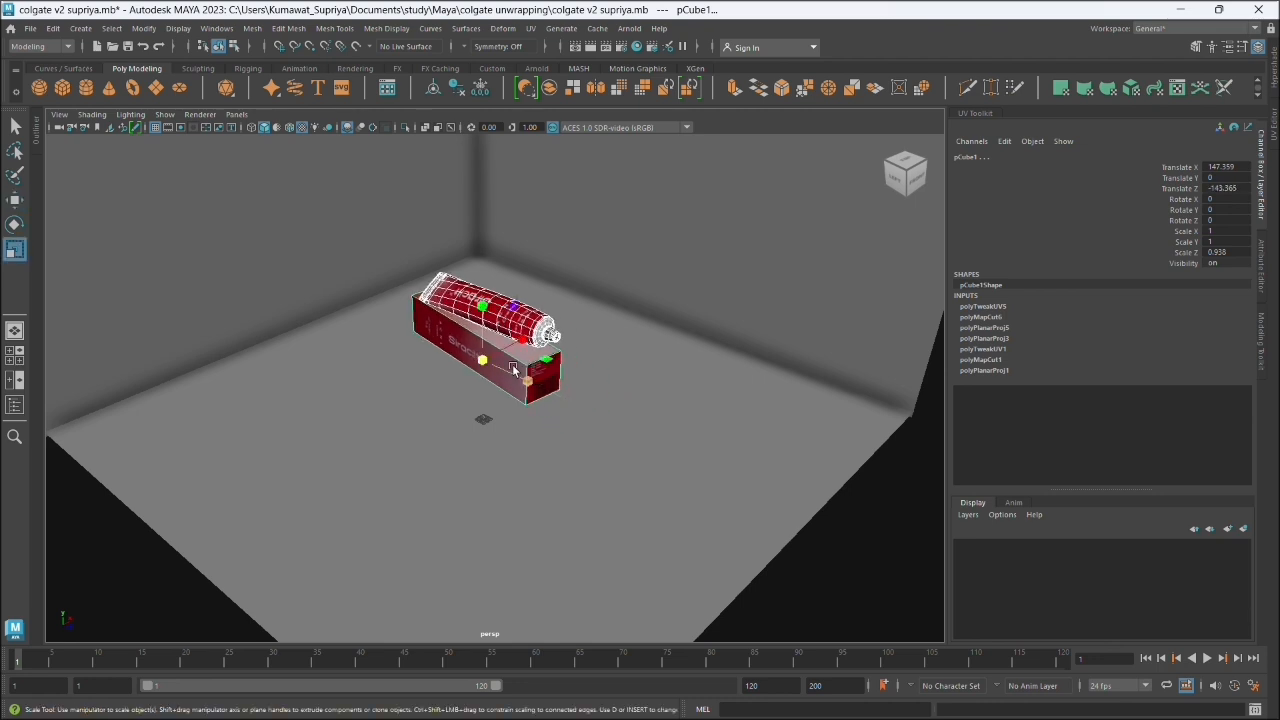
# - Rotate the tube and box about 19 degrees around Y on the ground plane
pyautogui.press('e')
pyautogui.moveTo(515, 388)
pyautogui.mouseDown()
pyautogui.moveTo(537, 386)
pyautogui.moveTo(512, 386)
pyautogui.mouseUp()
pyautogui.scroll(3, 499, 318)
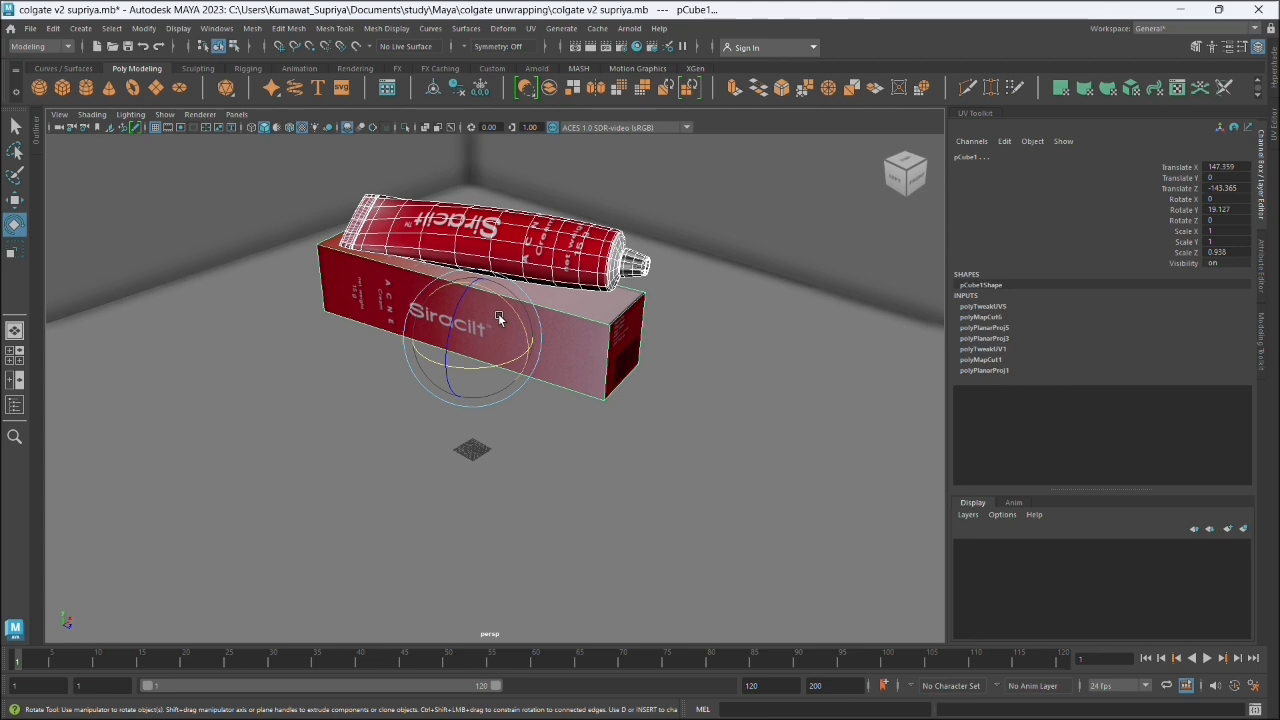
pyautogui.scroll(-2, 499, 318)
pyautogui.press('super')
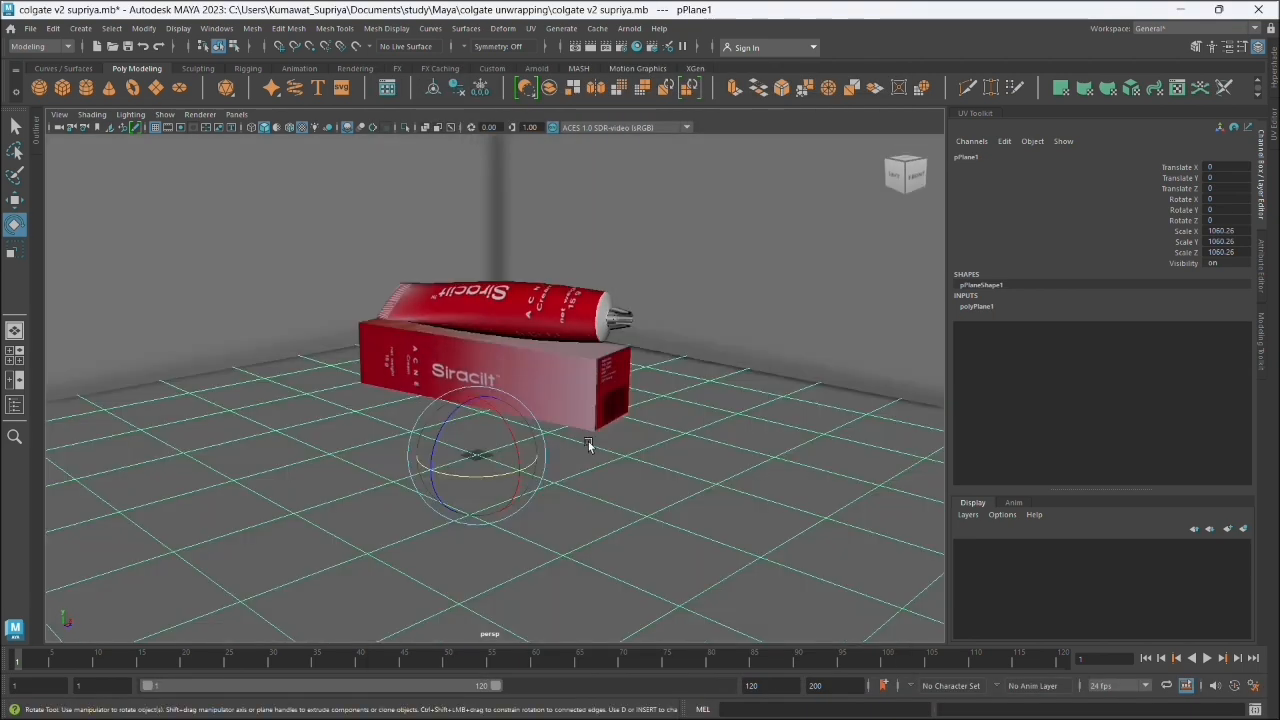
pyautogui.scroll(-2, 596, 380)
pyautogui.scroll(3, 596, 380)
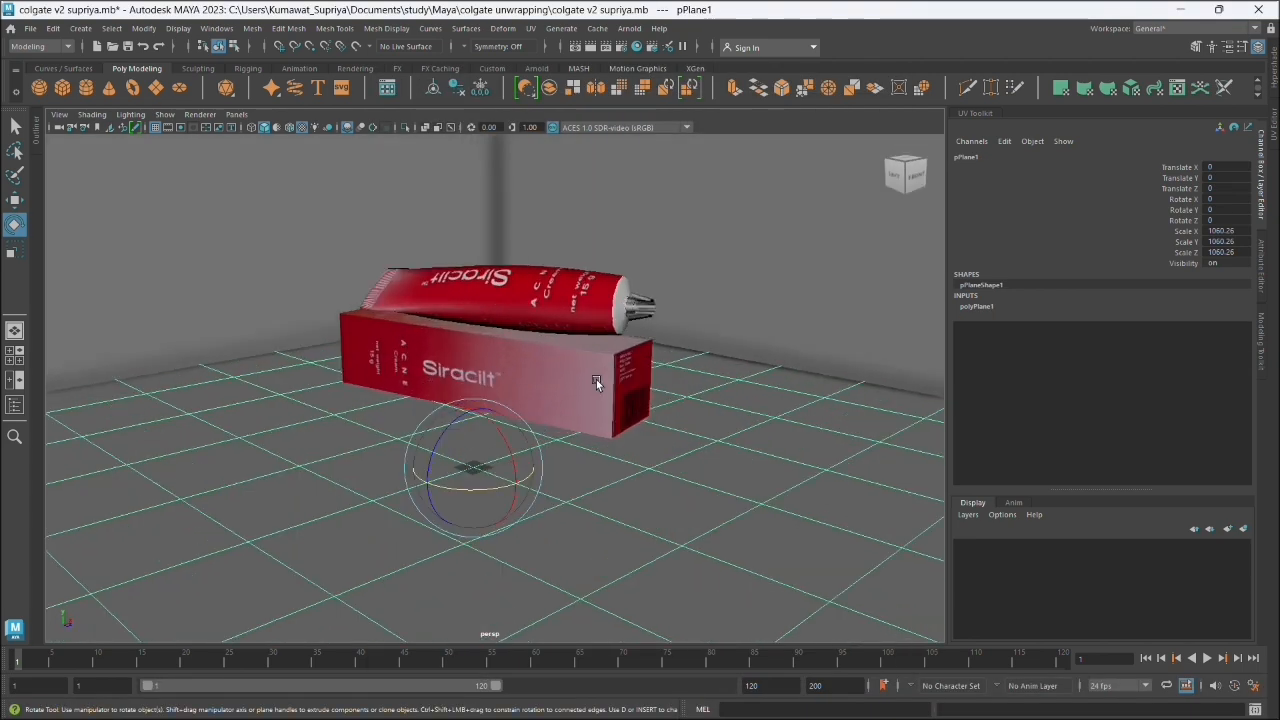
pyautogui.moveTo(596, 380); pyautogui.dragTo(603, 515)
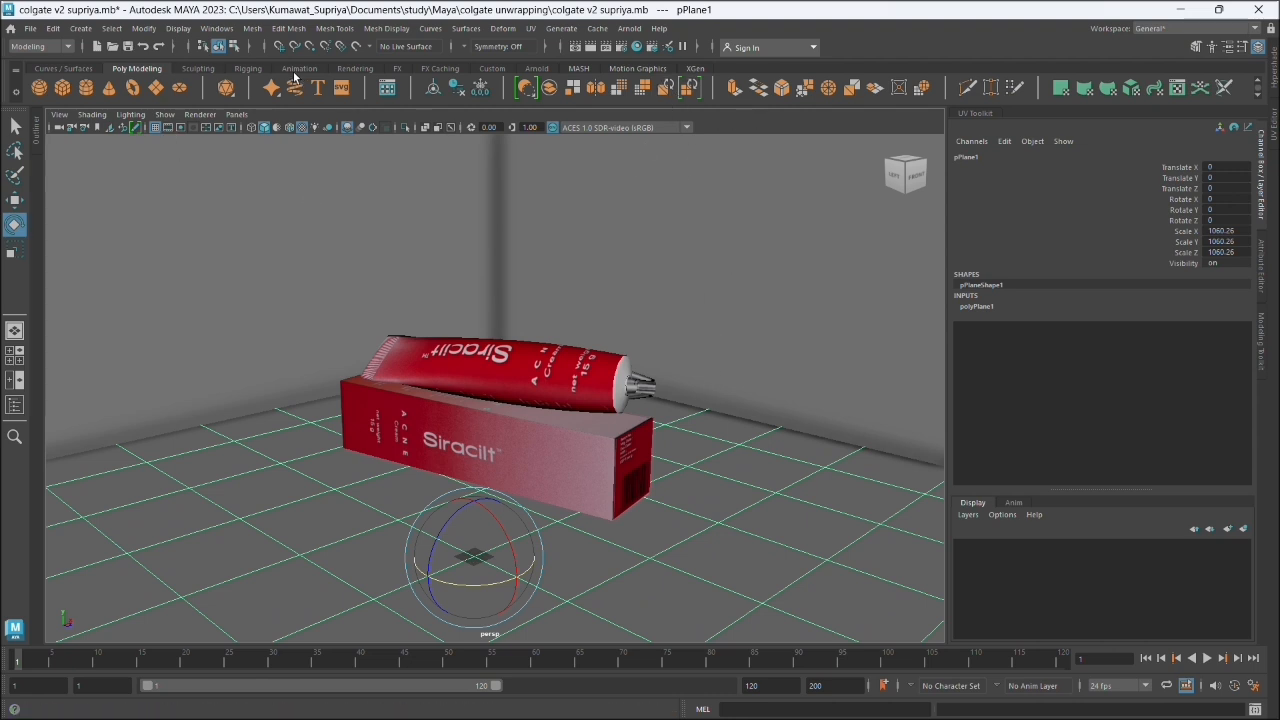
# - Create a directional light and scale it uniformly to about 259
pyautogui.click(214, 71)
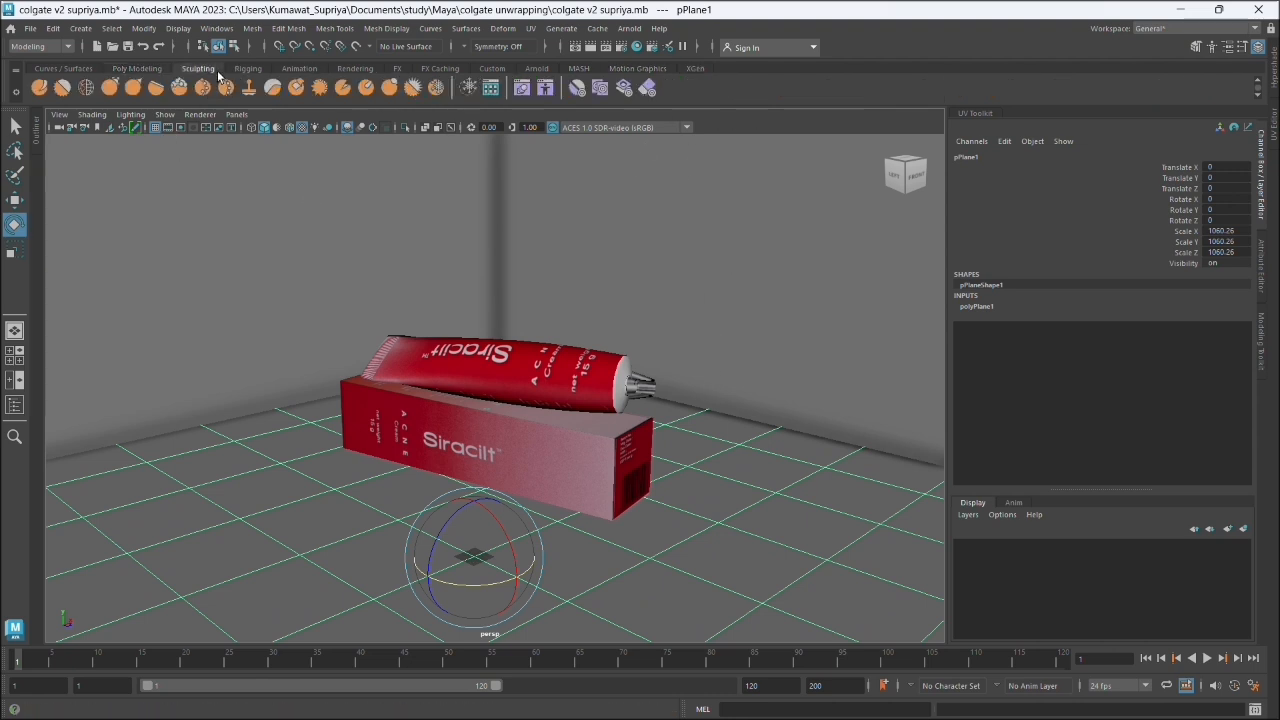
pyautogui.click(283, 70)
pyautogui.click(355, 68)
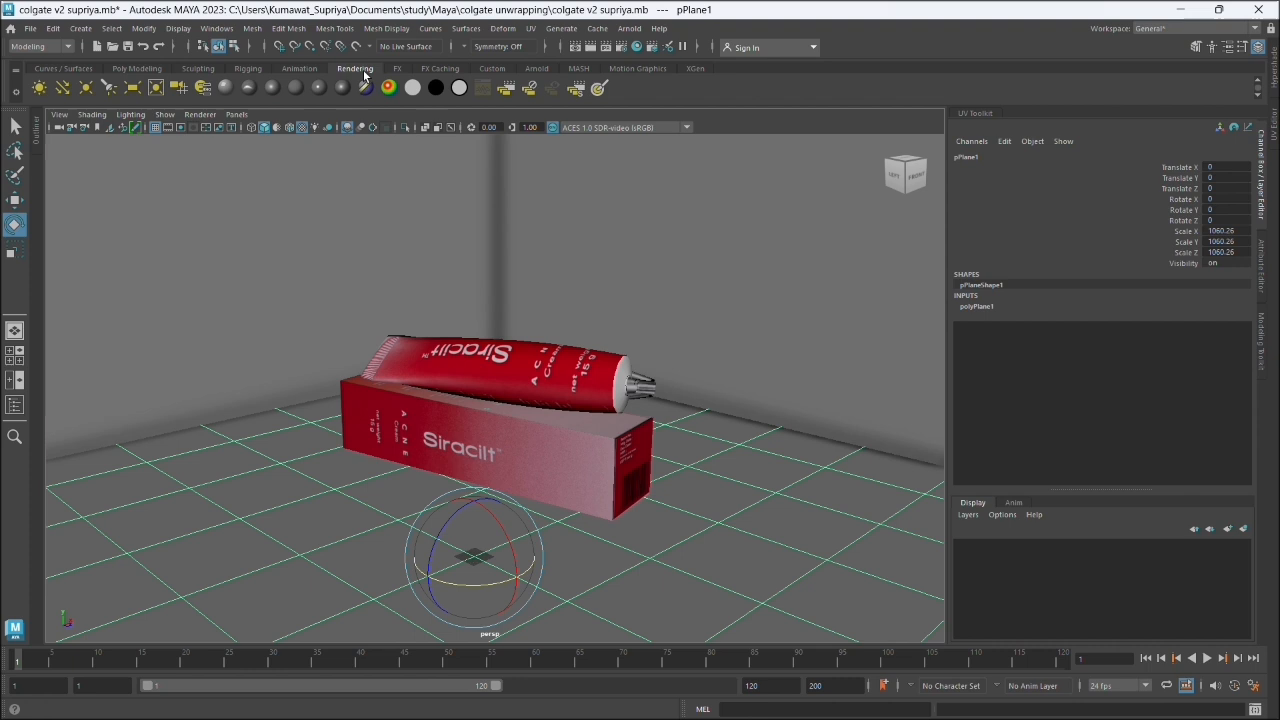
pyautogui.click(62, 87)
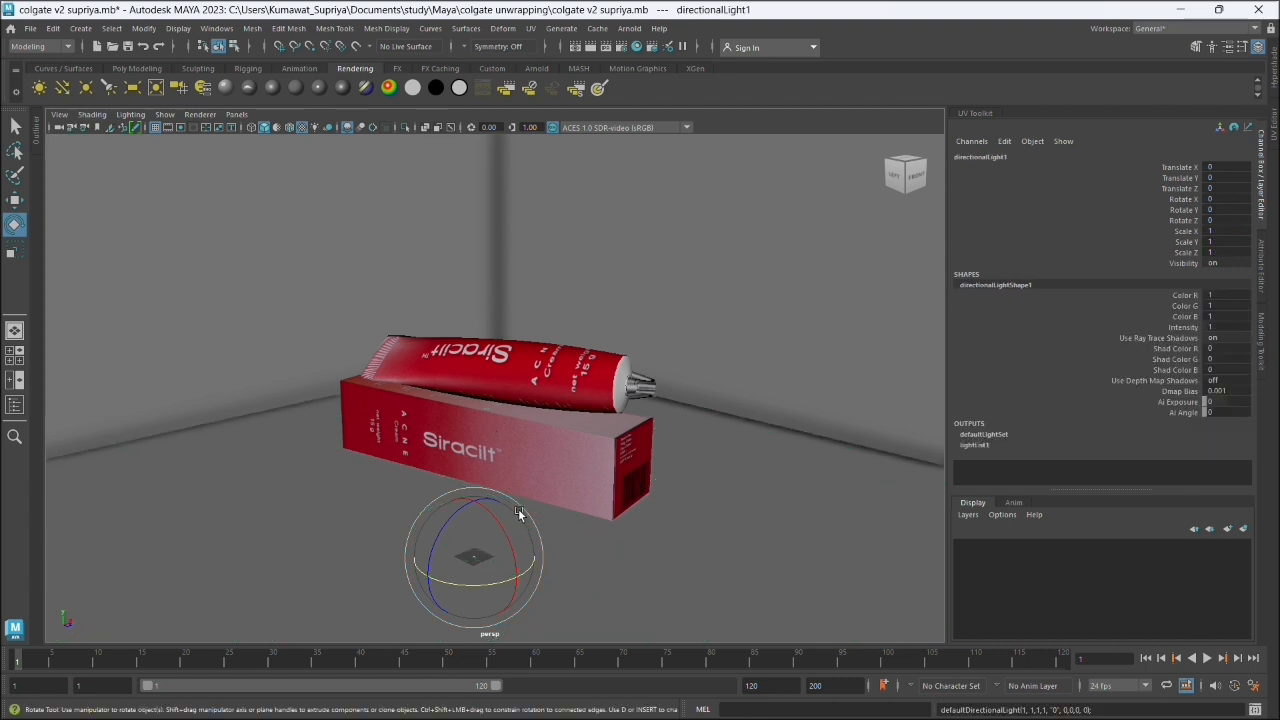
pyautogui.press('r')
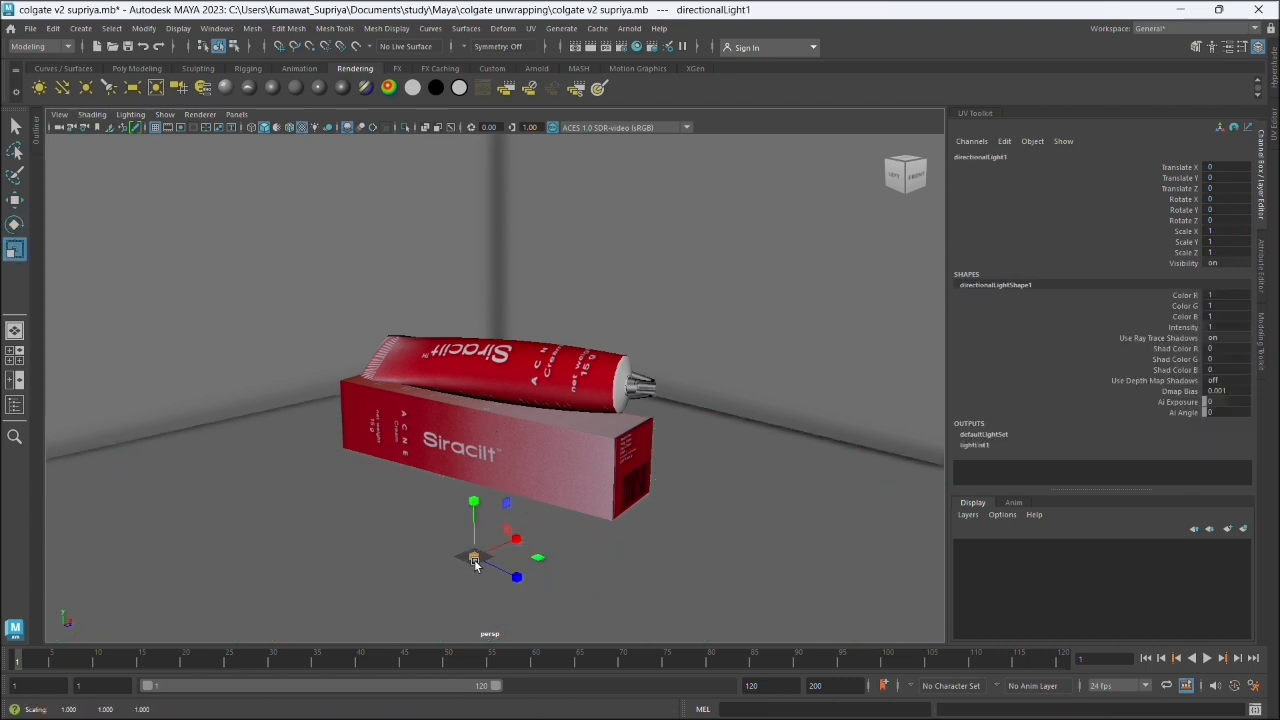
pyautogui.moveTo(472, 557); pyautogui.dragTo(659, 560)
# - Aim the directional light at about -49, -33, 16 degrees and move it to about 157 in Y and 116 in Z
pyautogui.press('w')
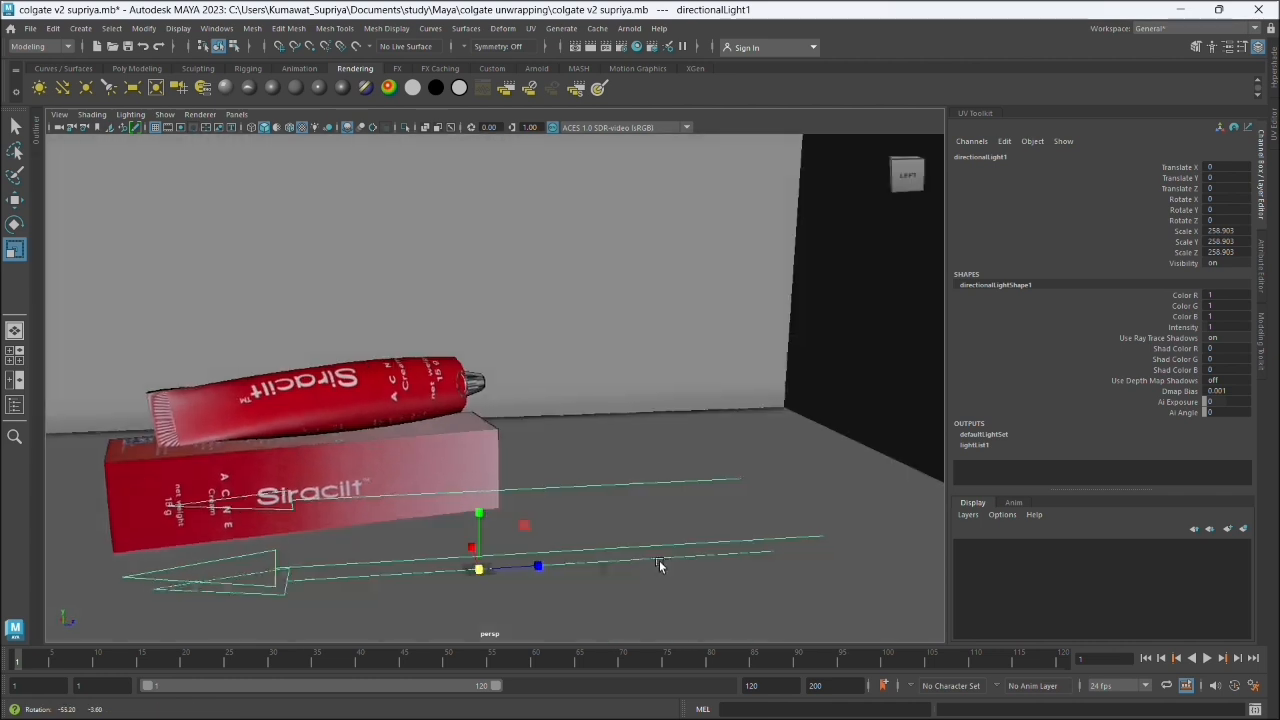
pyautogui.press('e')
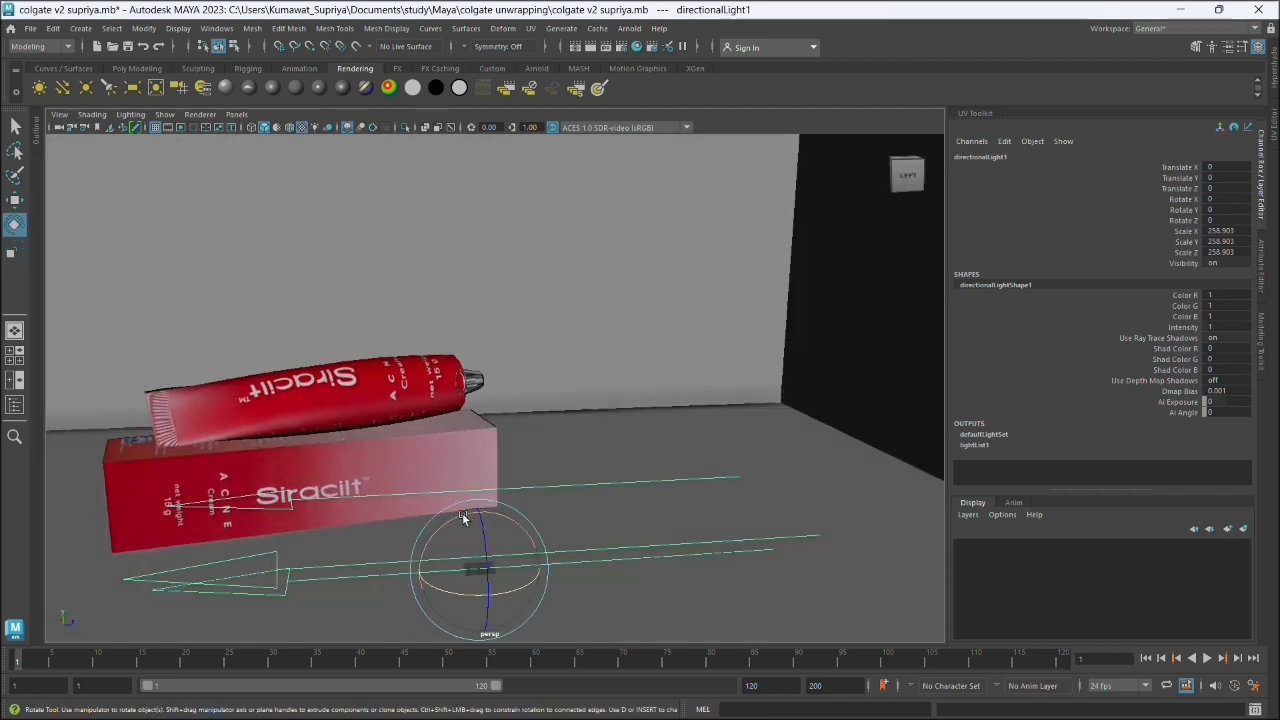
pyautogui.moveTo(466, 522); pyautogui.dragTo(437, 541)
pyautogui.moveTo(508, 574); pyautogui.dragTo(472, 578)
pyautogui.press('w')
pyautogui.moveTo(481, 533); pyautogui.dragTo(580, 471)
pyautogui.press('e')
pyautogui.press('w')
pyautogui.press('e')
pyautogui.press('w')
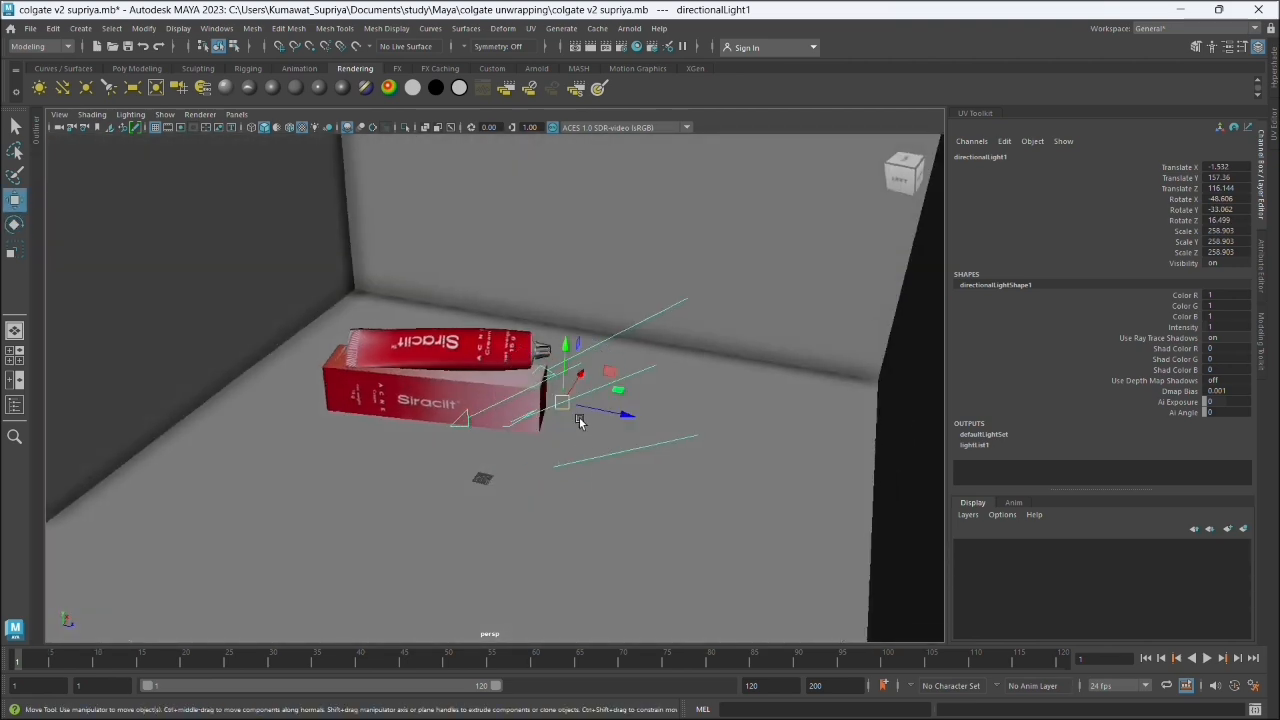
# - Refine the directional light's placement to about -92, 214, 128 and its rotation to about -54, -39, 25 degrees
pyautogui.moveTo(579, 421)
pyautogui.mouseDown()
pyautogui.moveTo(570, 340)
pyautogui.moveTo(626, 378)
pyautogui.moveTo(676, 385)
pyautogui.moveTo(607, 373)
pyautogui.moveTo(599, 399)
pyautogui.moveTo(565, 410)
pyautogui.mouseUp()
pyautogui.press('e')
pyautogui.press('w')
# - Frame the whole backdrop with the product, run an Arnold test render, and close the render window
pyautogui.click(575, 492)
pyautogui.moveTo(575, 492); pyautogui.dragTo(466, 363)
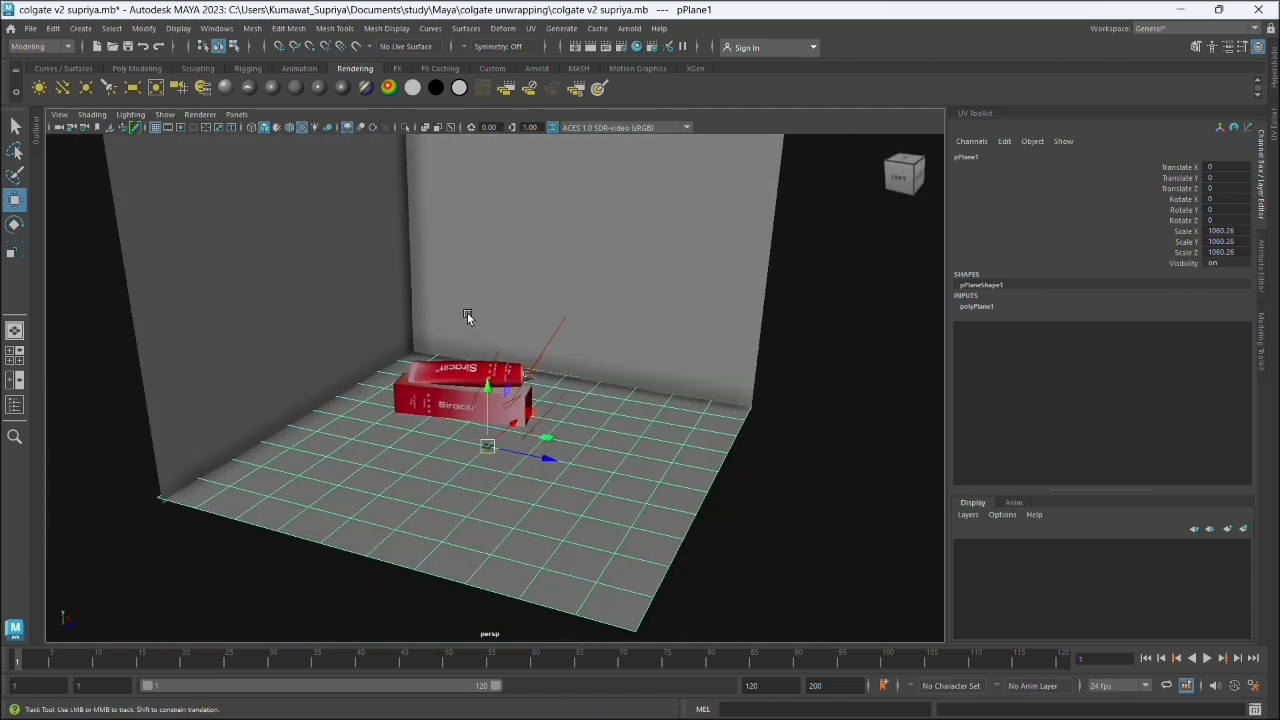
pyautogui.moveTo(467, 312); pyautogui.dragTo(465, 313)
pyautogui.scroll(2, 465, 313)
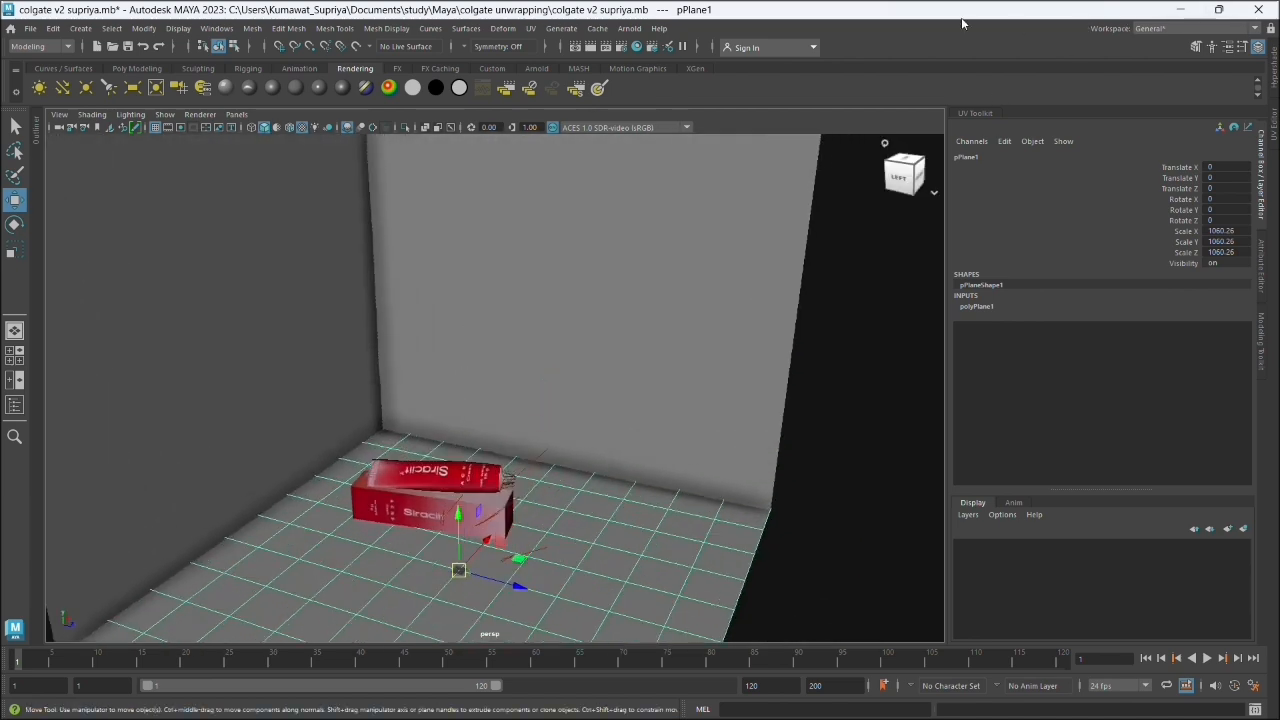
pyautogui.moveTo(961, 17); pyautogui.dragTo(957, 47)
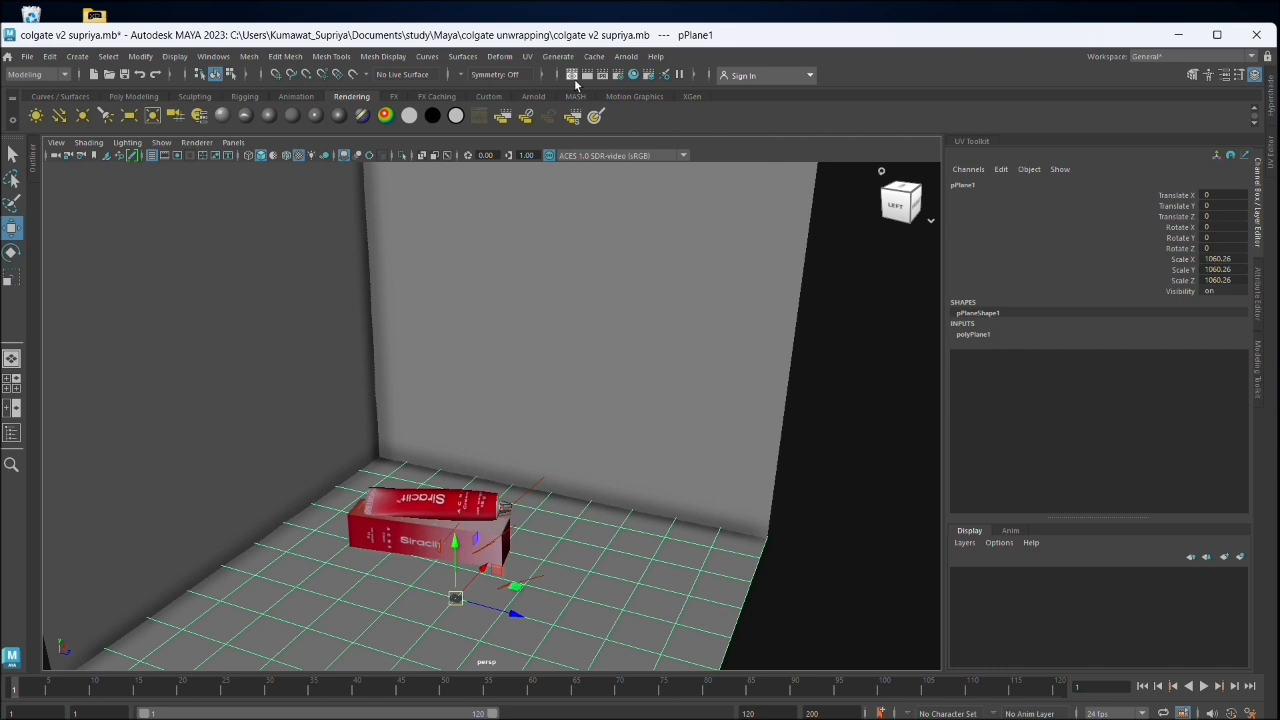
pyautogui.click(574, 79)
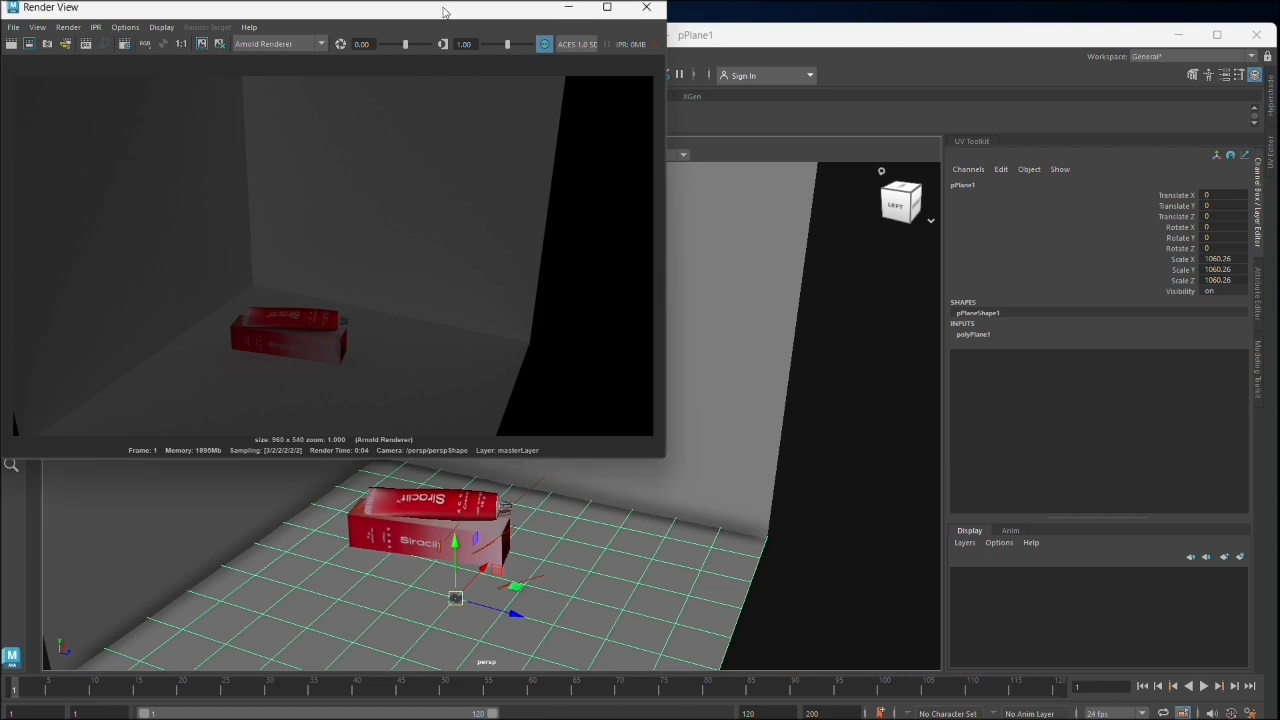
pyautogui.moveTo(458, 10); pyautogui.dragTo(483, 111)
pyautogui.click(668, 119)
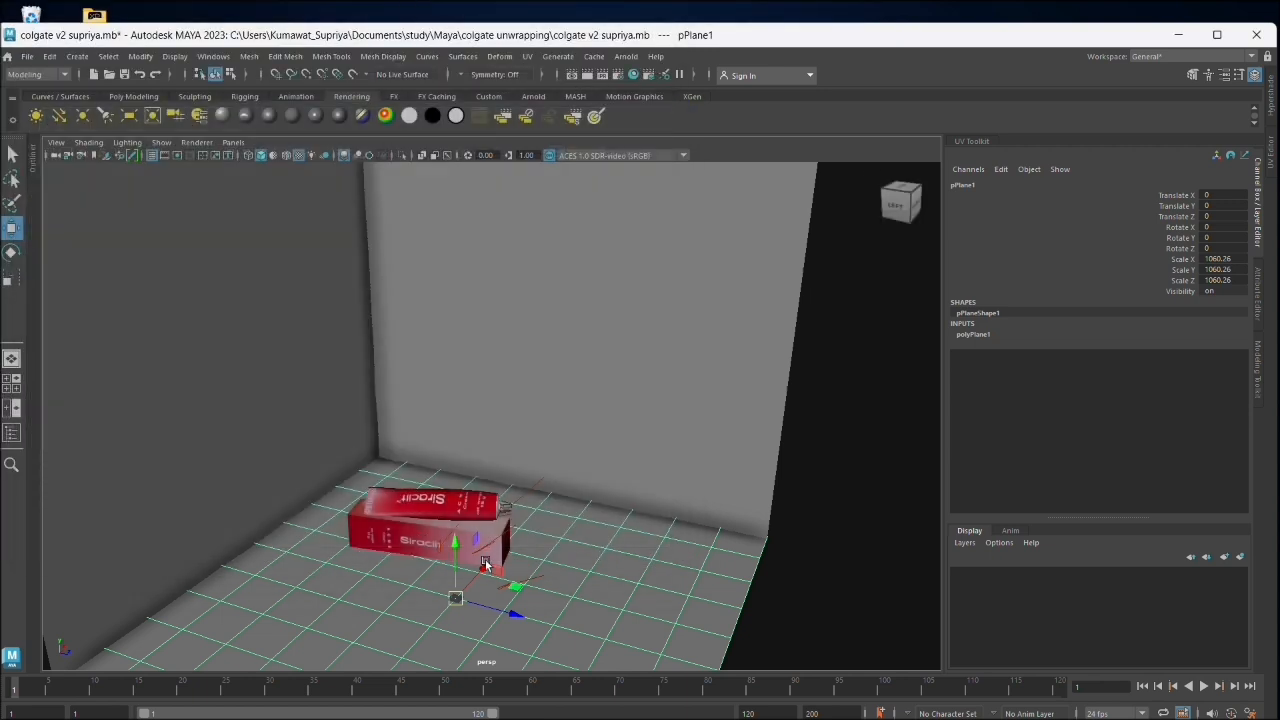
# - Set the directional light's intensity to 2
pyautogui.click(535, 490)
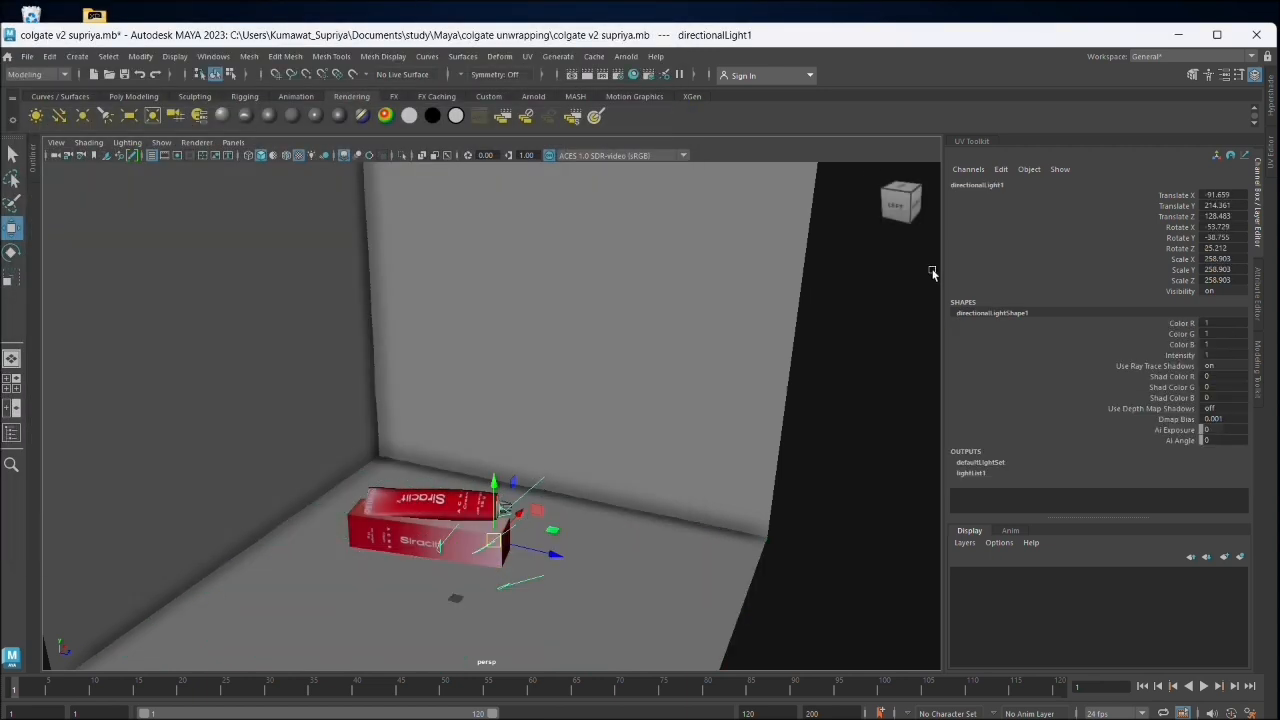
pyautogui.click(1262, 290)
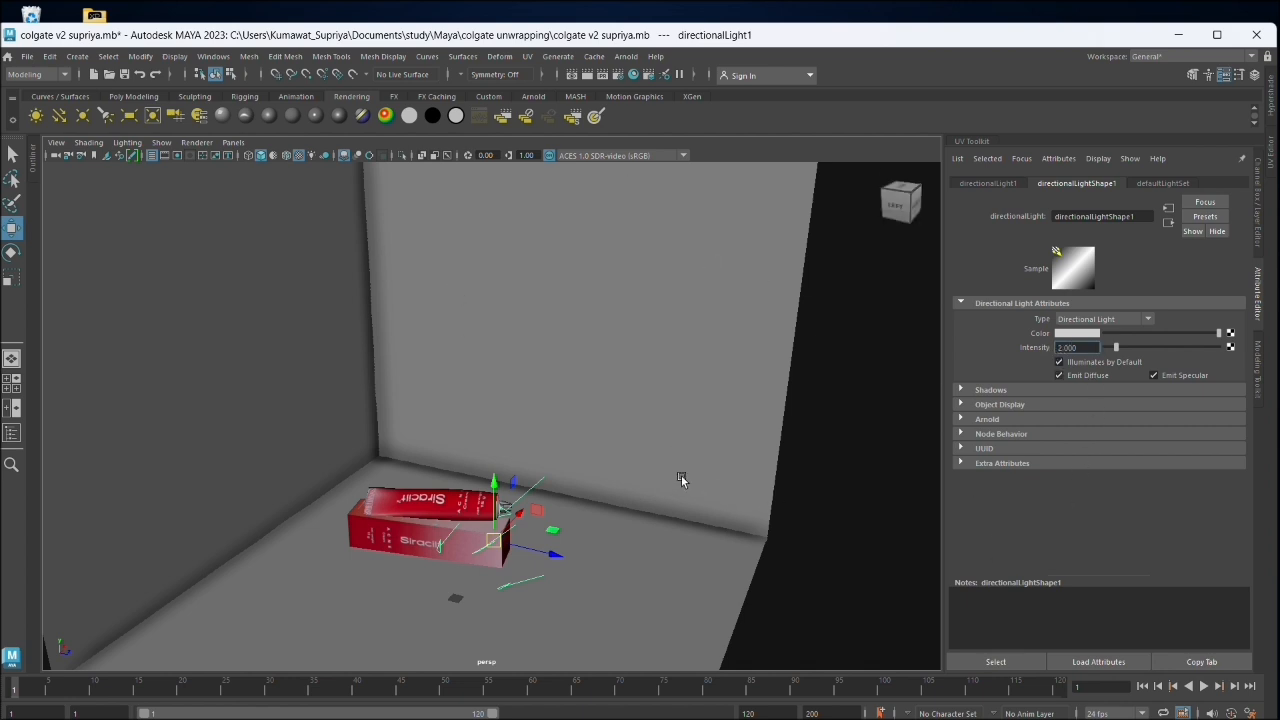
# - Render a closer view of the tube and box, examine the lighting on them, and close the render window
pyautogui.scroll(2, 684, 484)
pyautogui.moveTo(686, 489); pyautogui.dragTo(740, 363)
pyautogui.scroll(2, 713, 425)
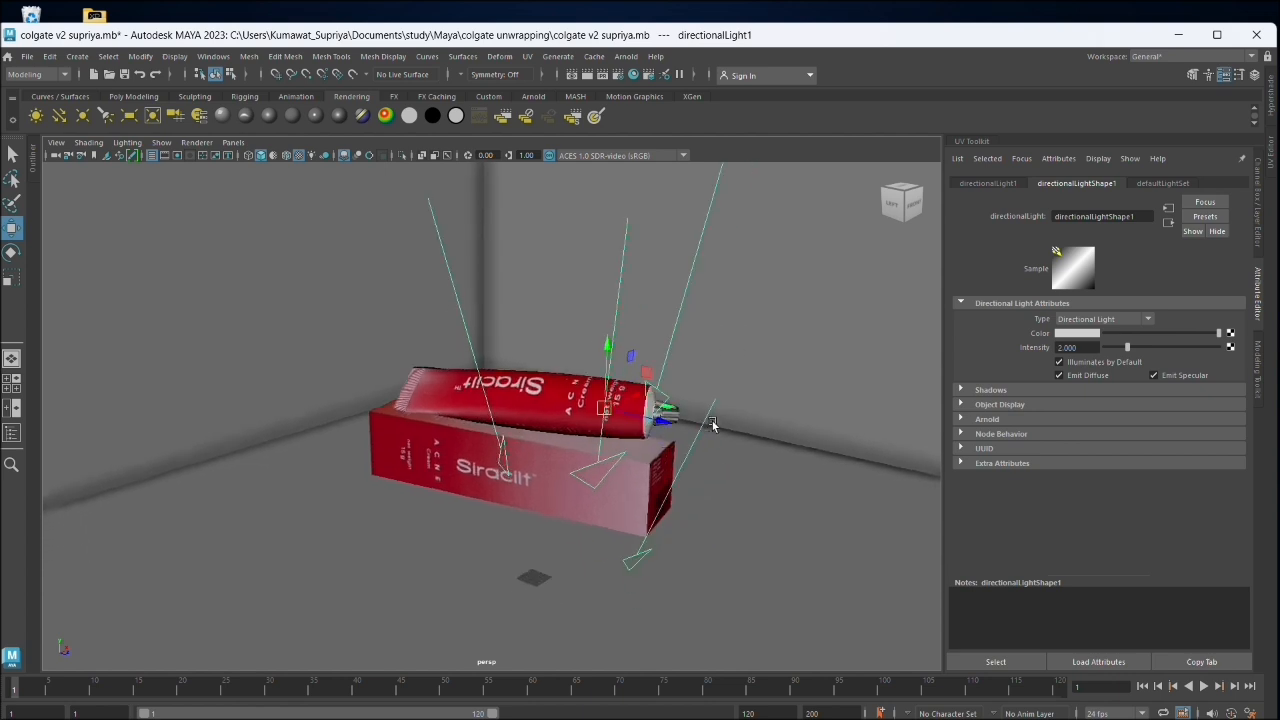
pyautogui.moveTo(711, 425); pyautogui.dragTo(698, 457)
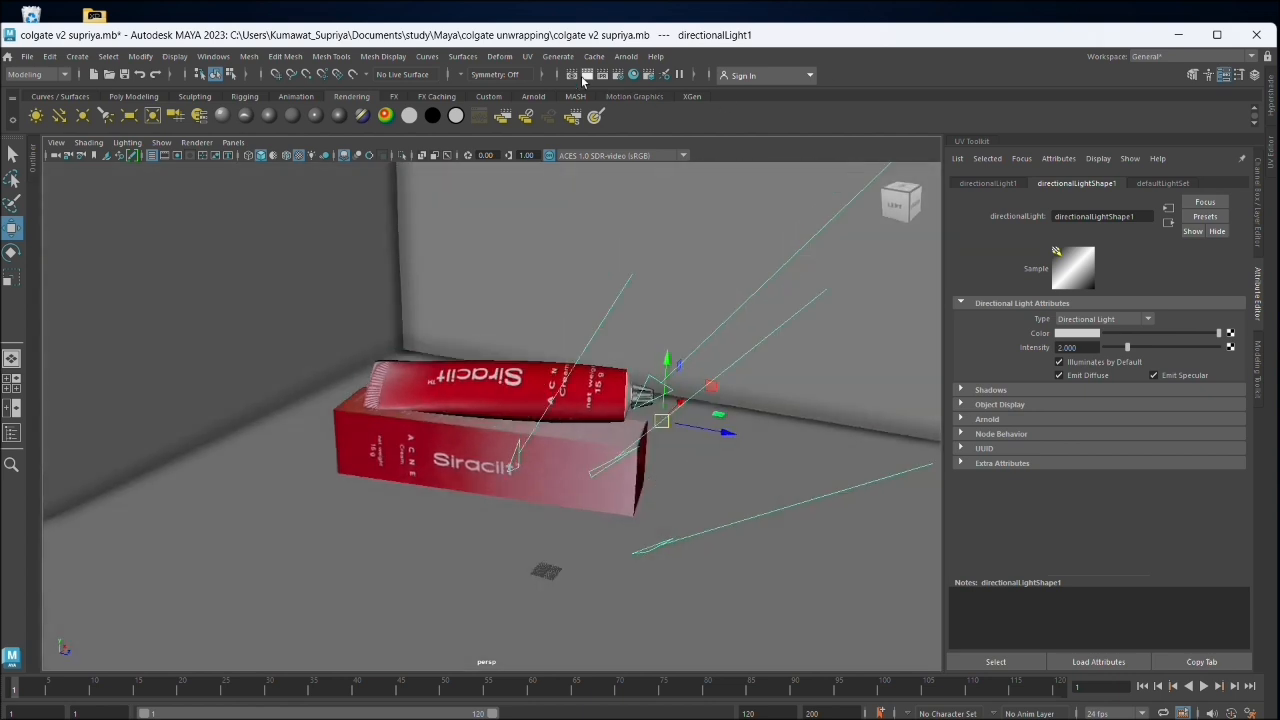
pyautogui.click(585, 76)
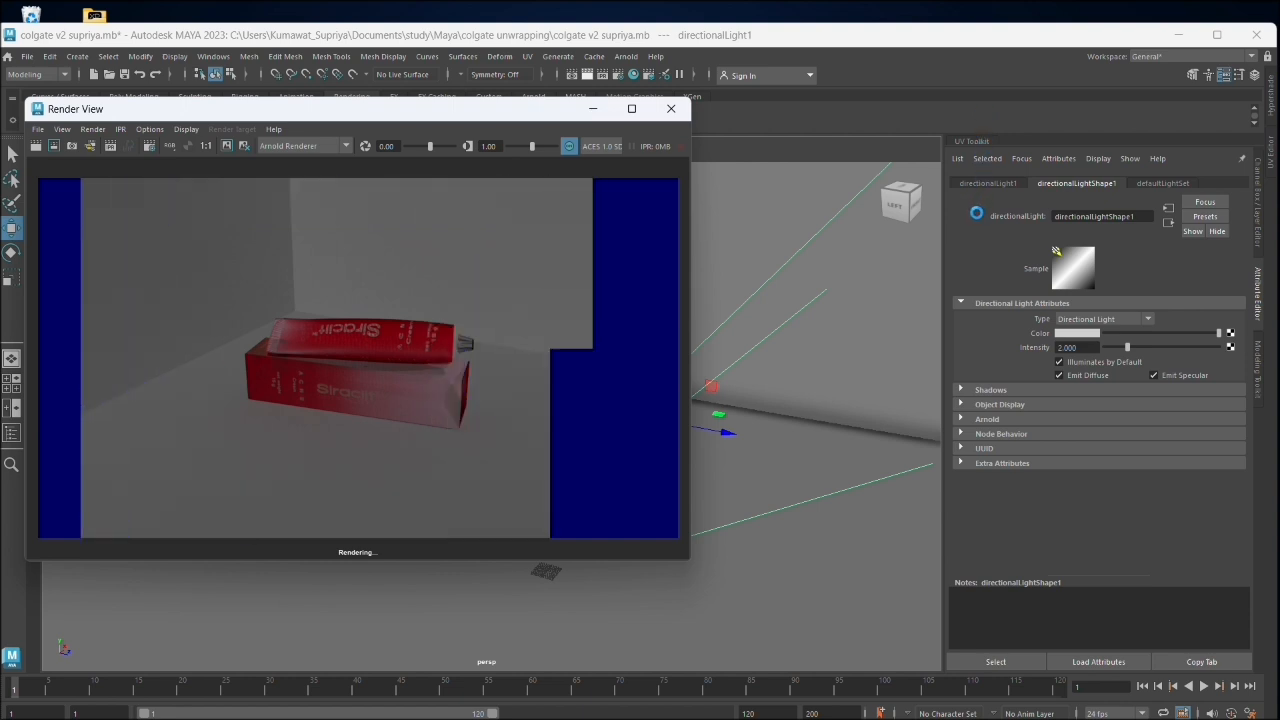
pyautogui.scroll(4, 445, 388)
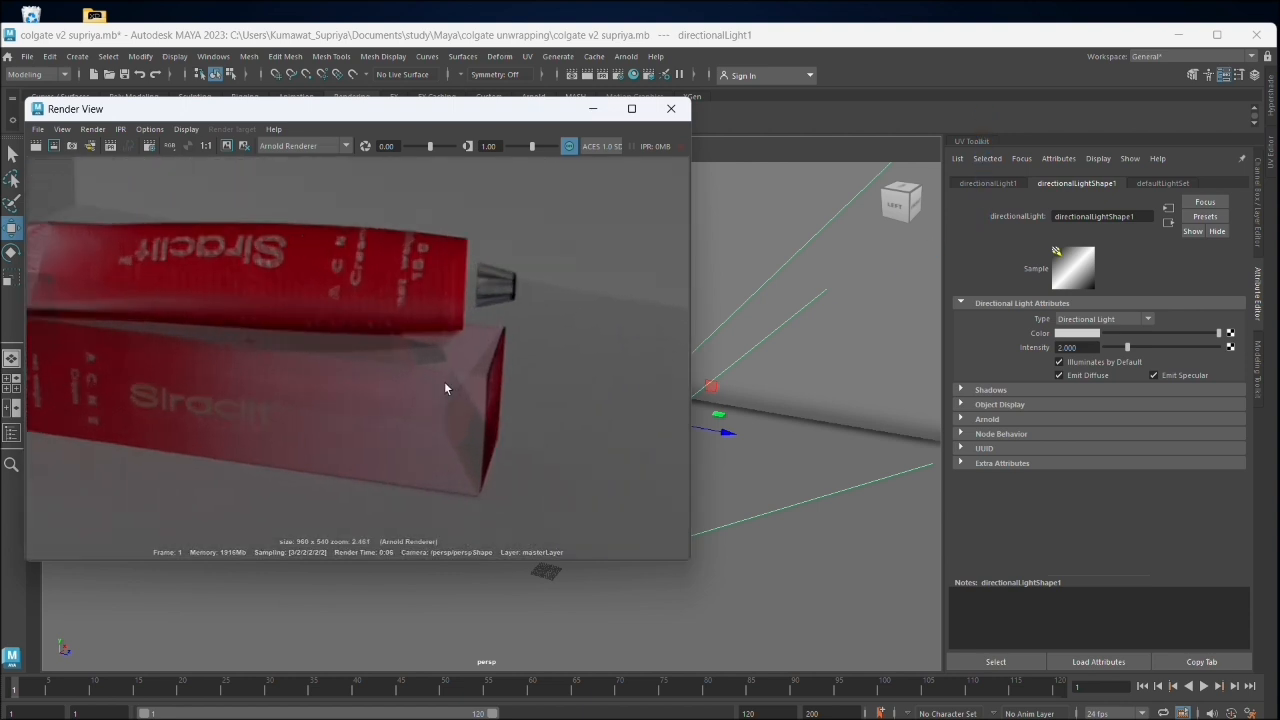
pyautogui.scroll(-2, 445, 388)
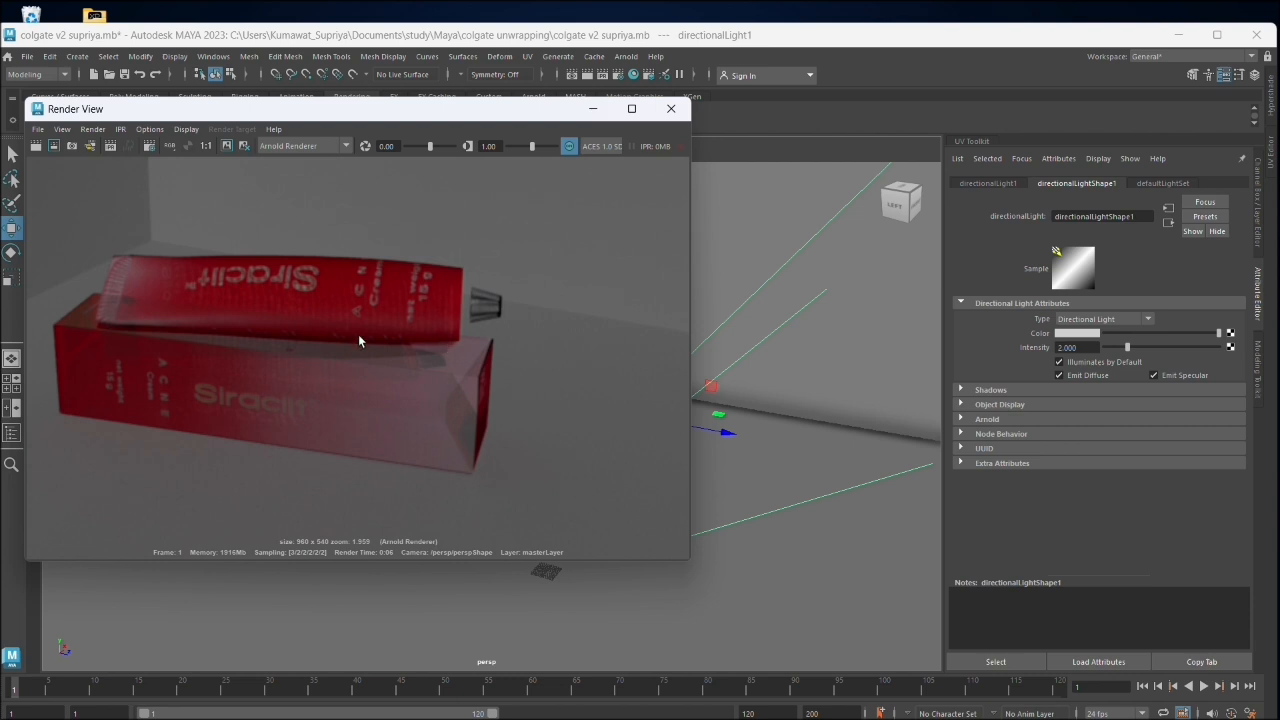
pyautogui.click(671, 108)
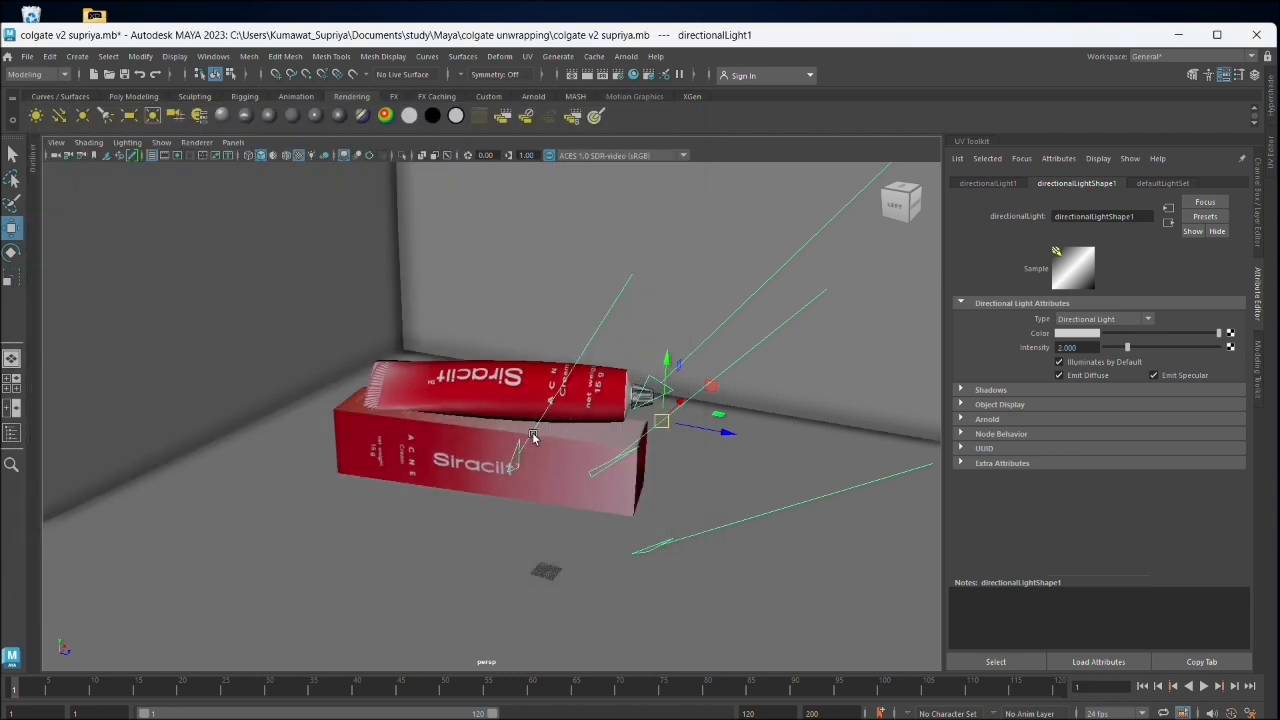
# - Clear the selection, render a close-up of the tube's printed front and the box, and close the render window
pyautogui.click(484, 439)
pyautogui.keyDown('shift'); pyautogui.click(388, 528); pyautogui.keyUp('shift')
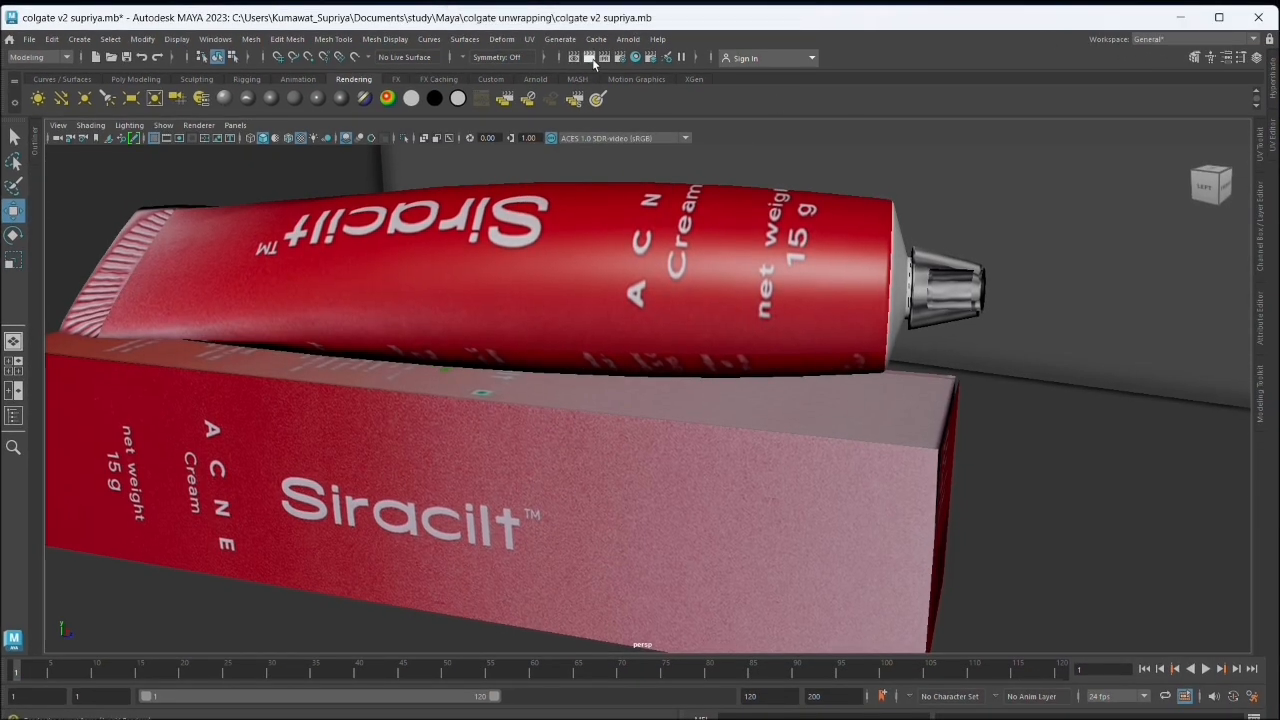
pyautogui.click(591, 59)
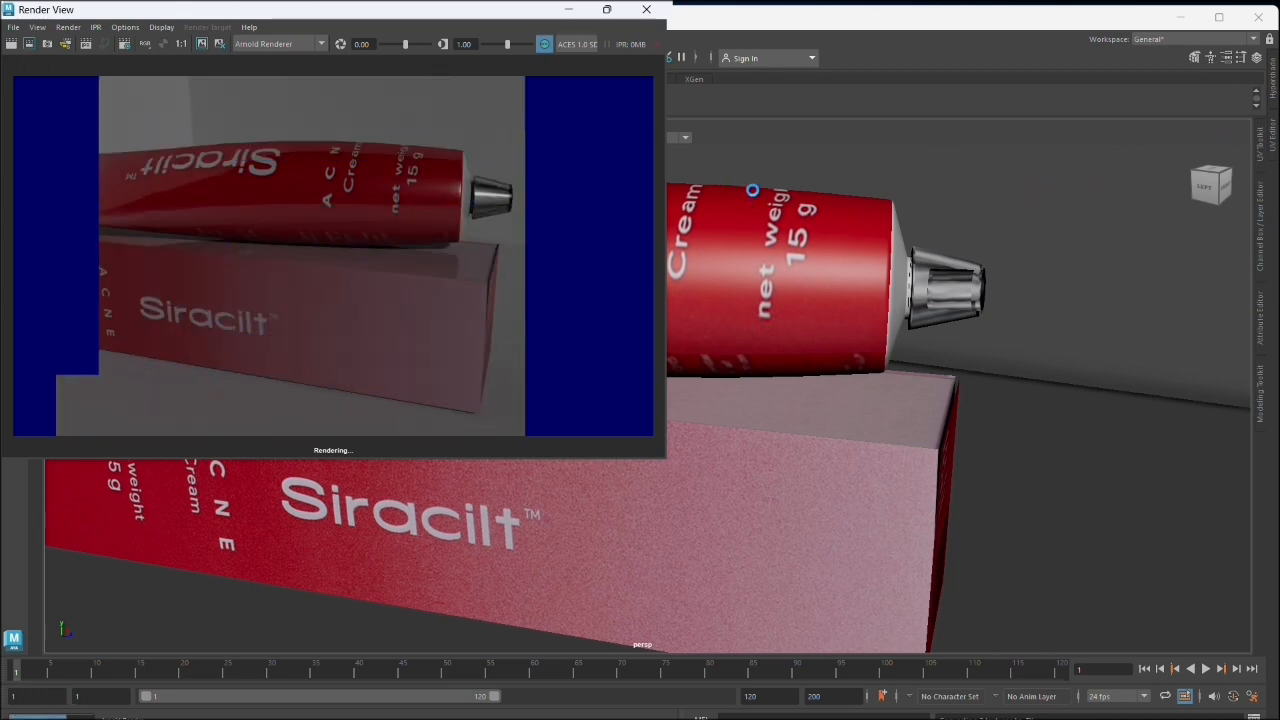
pyautogui.moveTo(389, 14); pyautogui.dragTo(402, 104)
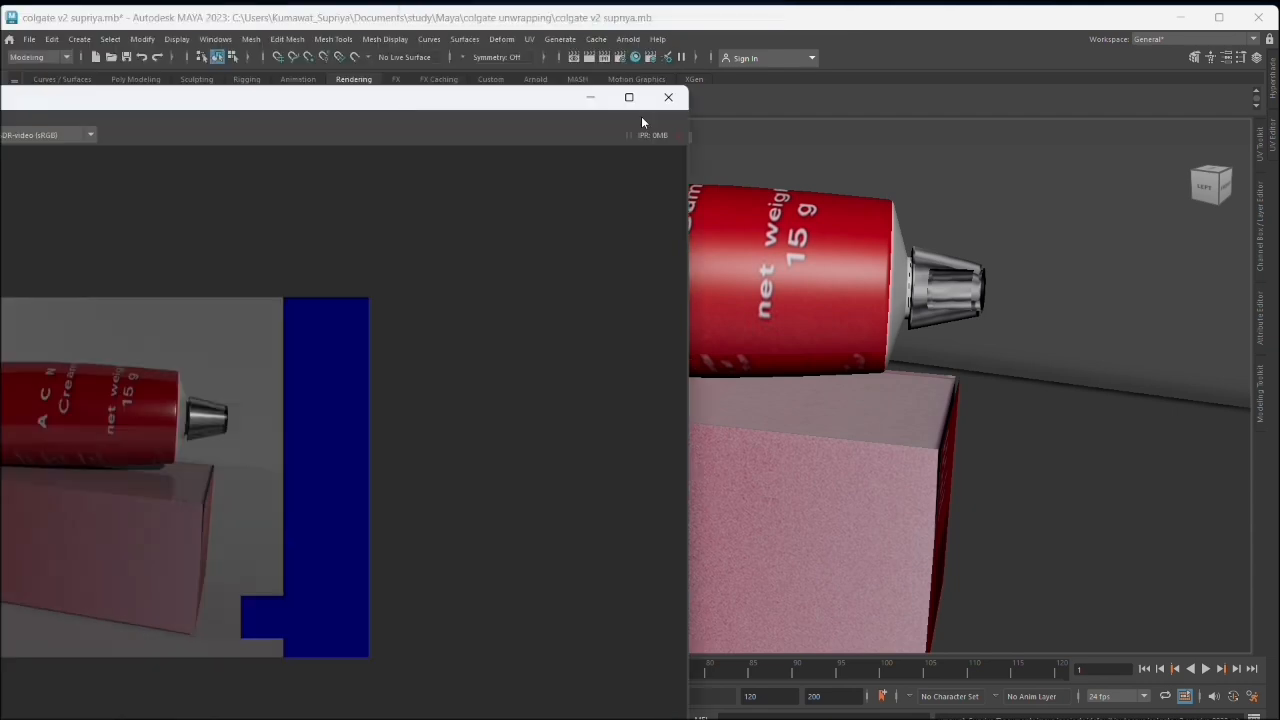
pyautogui.click(669, 99)
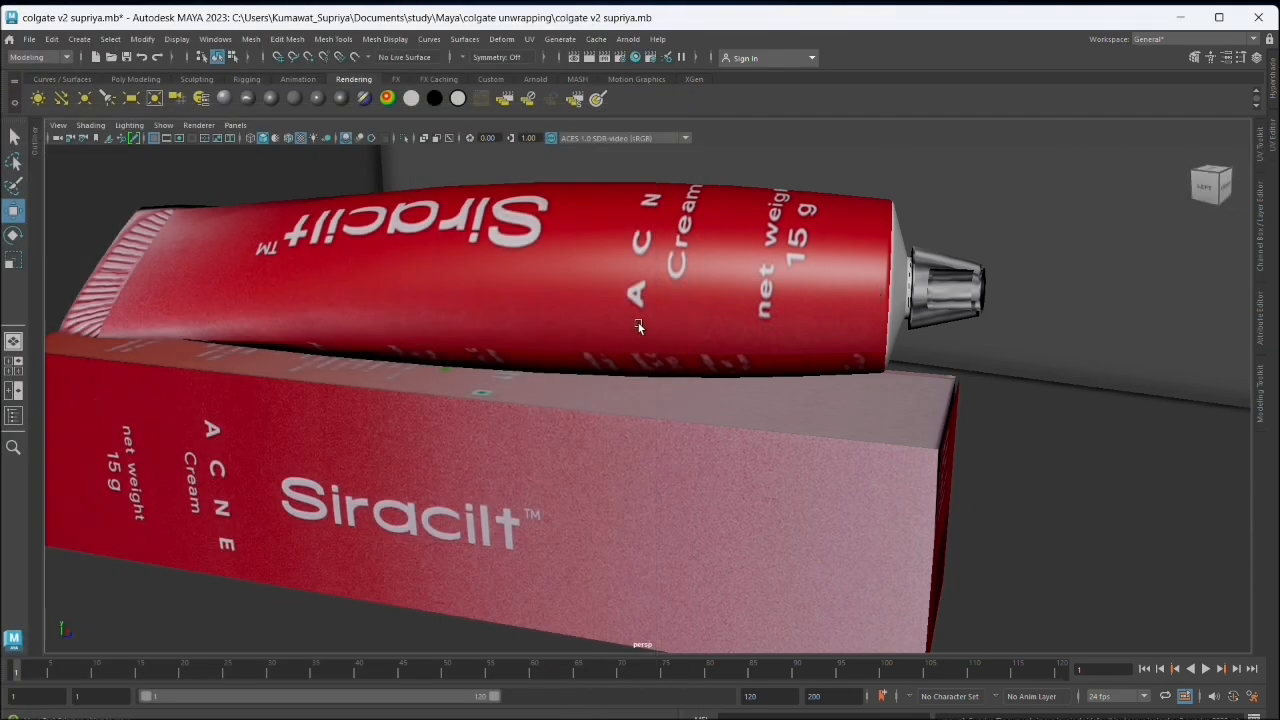
# - Edit the directional light's intensity value, then select the ground plane
pyautogui.scroll(-6, 640, 328)
pyautogui.click(864, 278)
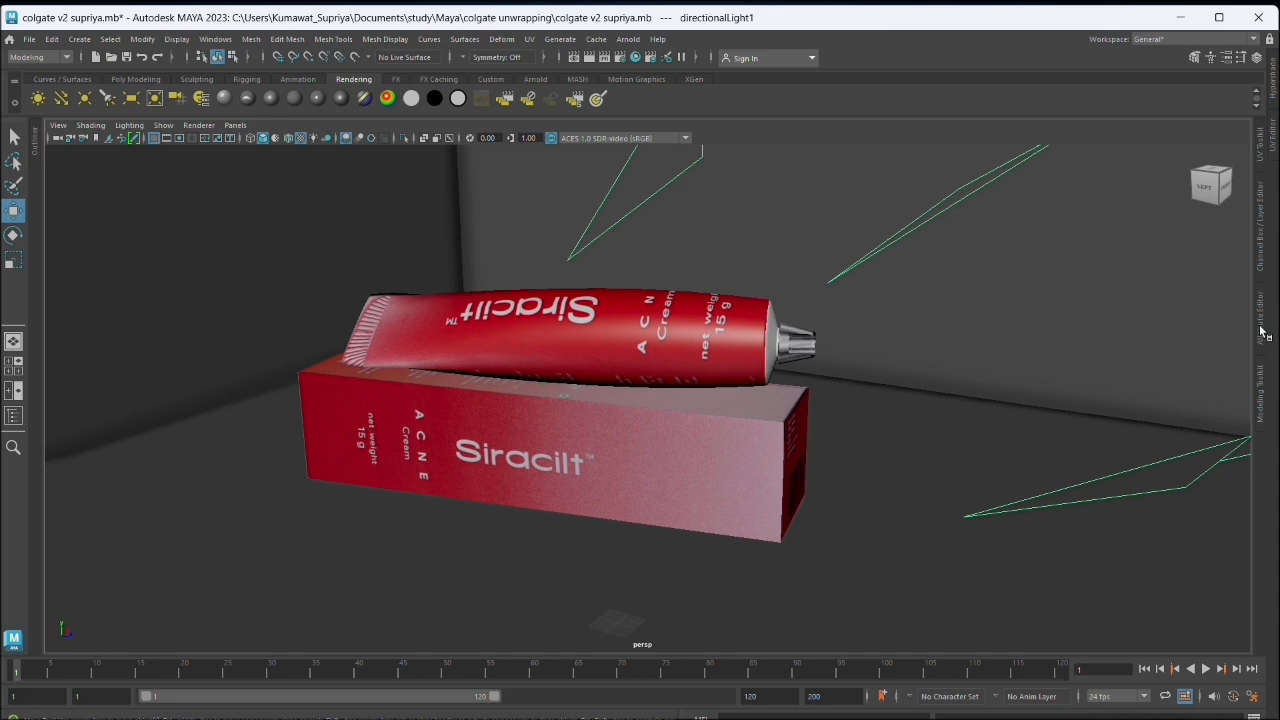
pyautogui.click(1261, 332)
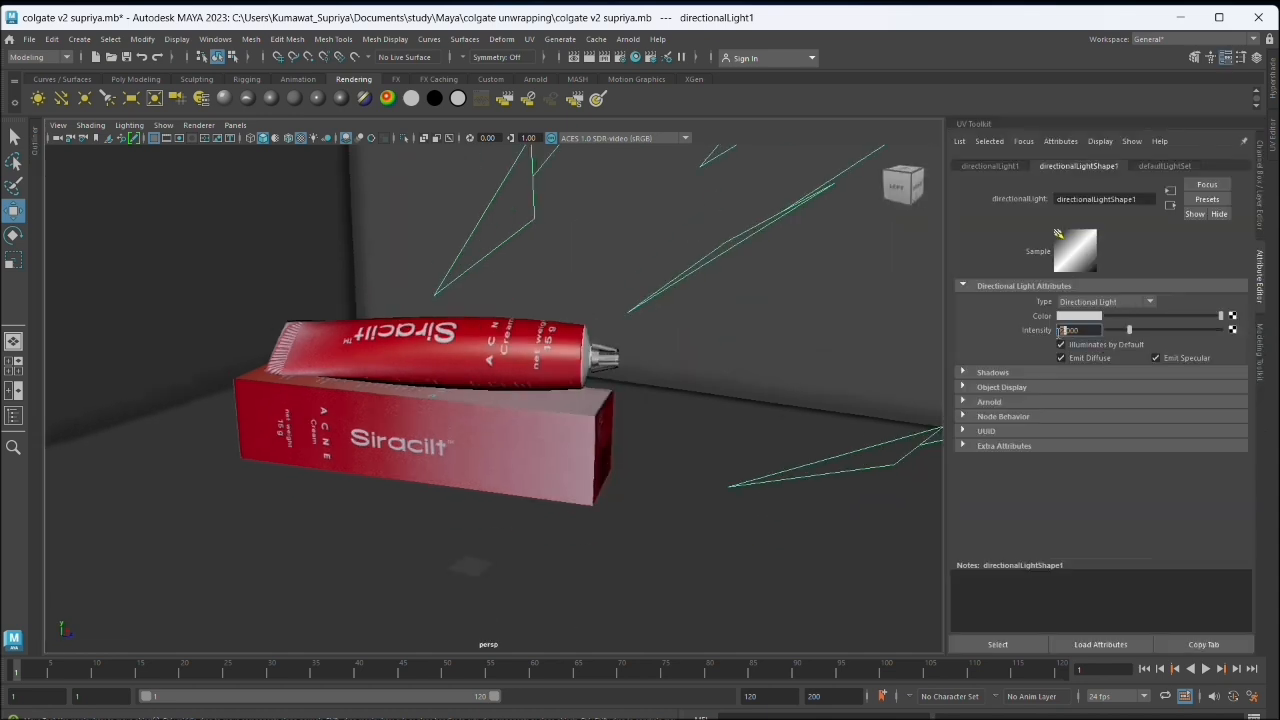
pyautogui.click(894, 486)
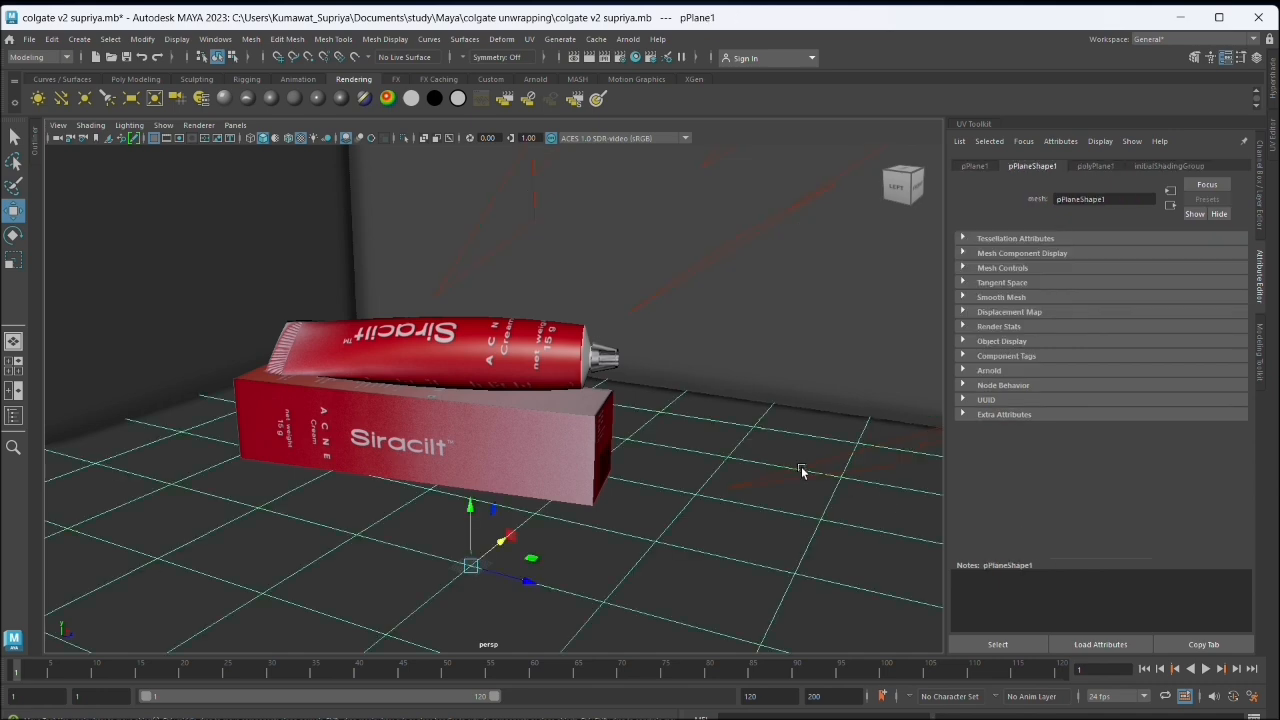
# - Render the tube and box from a raised three-quarter view and examine the image up close and as a whole
pyautogui.moveTo(803, 469); pyautogui.dragTo(621, 353)
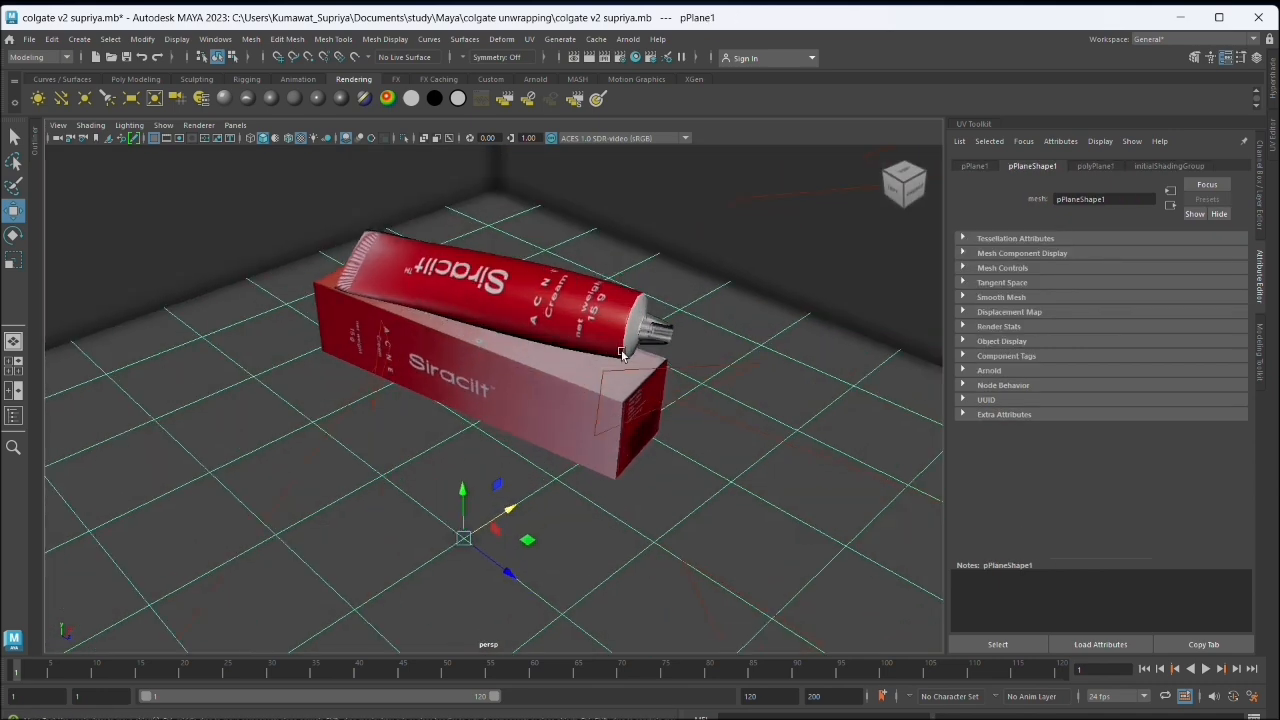
pyautogui.click(589, 60)
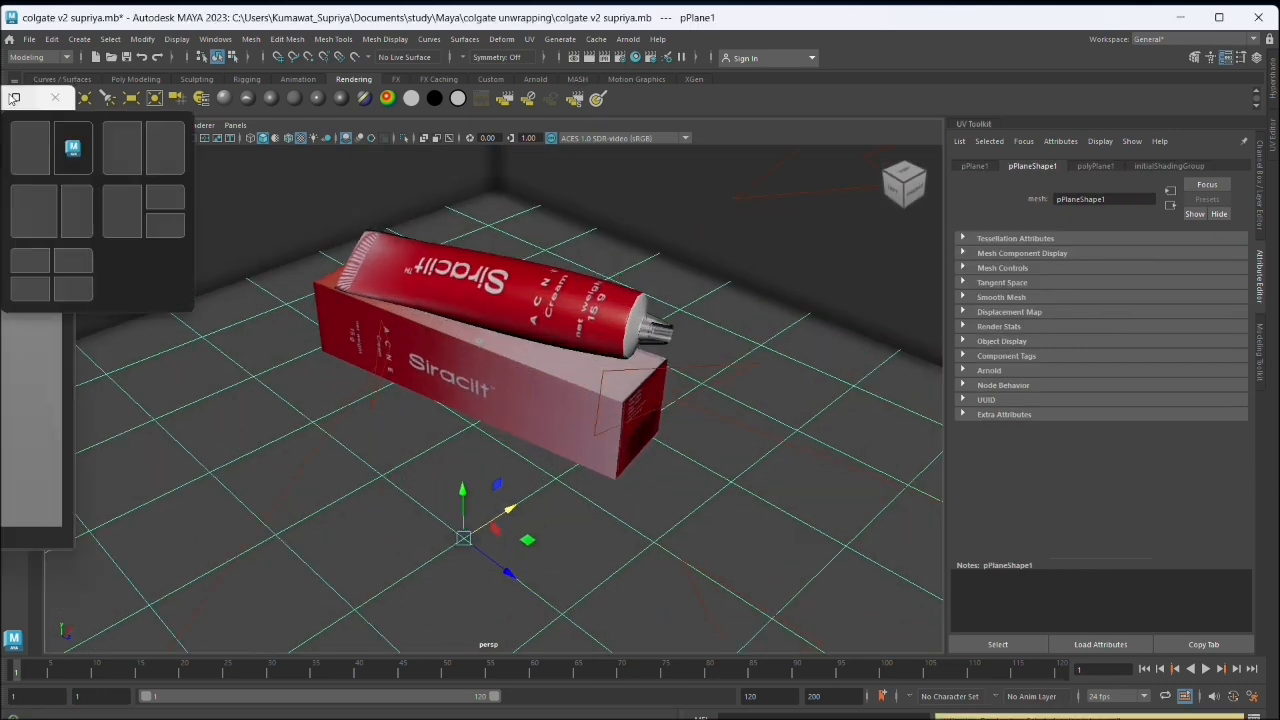
pyautogui.scroll(4, 351, 354)
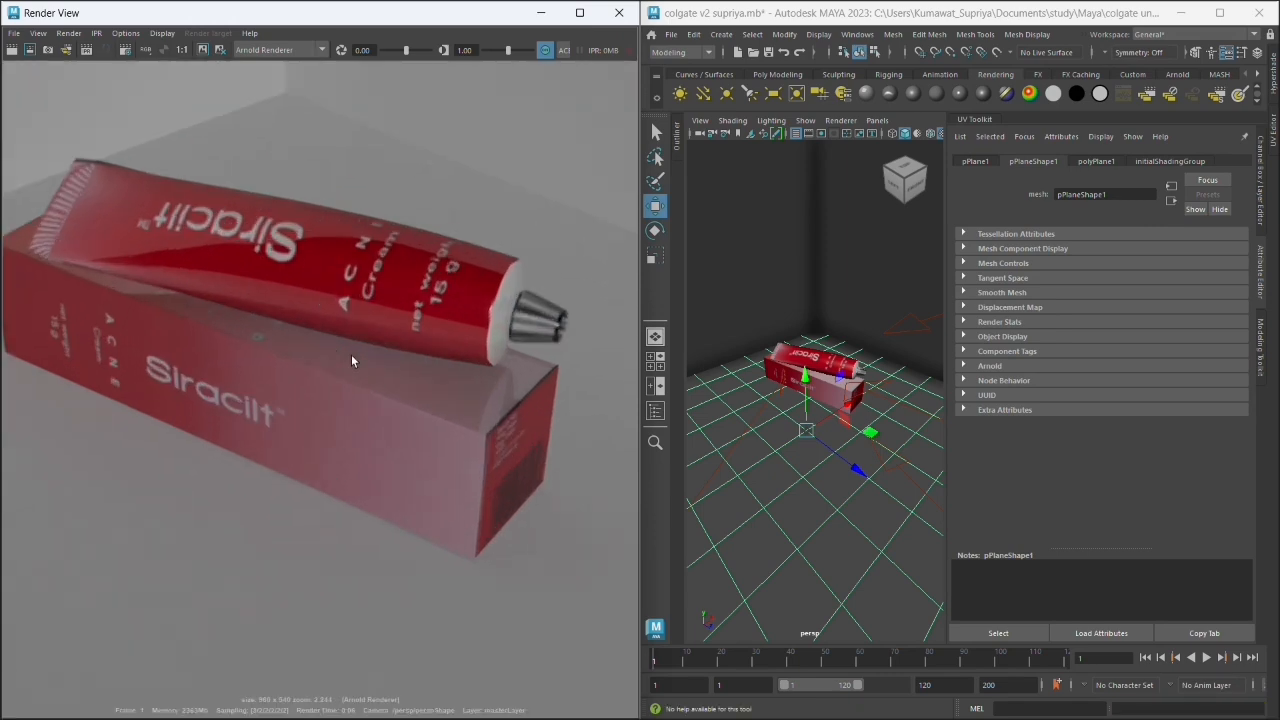
pyautogui.scroll(-3, 450, 154)
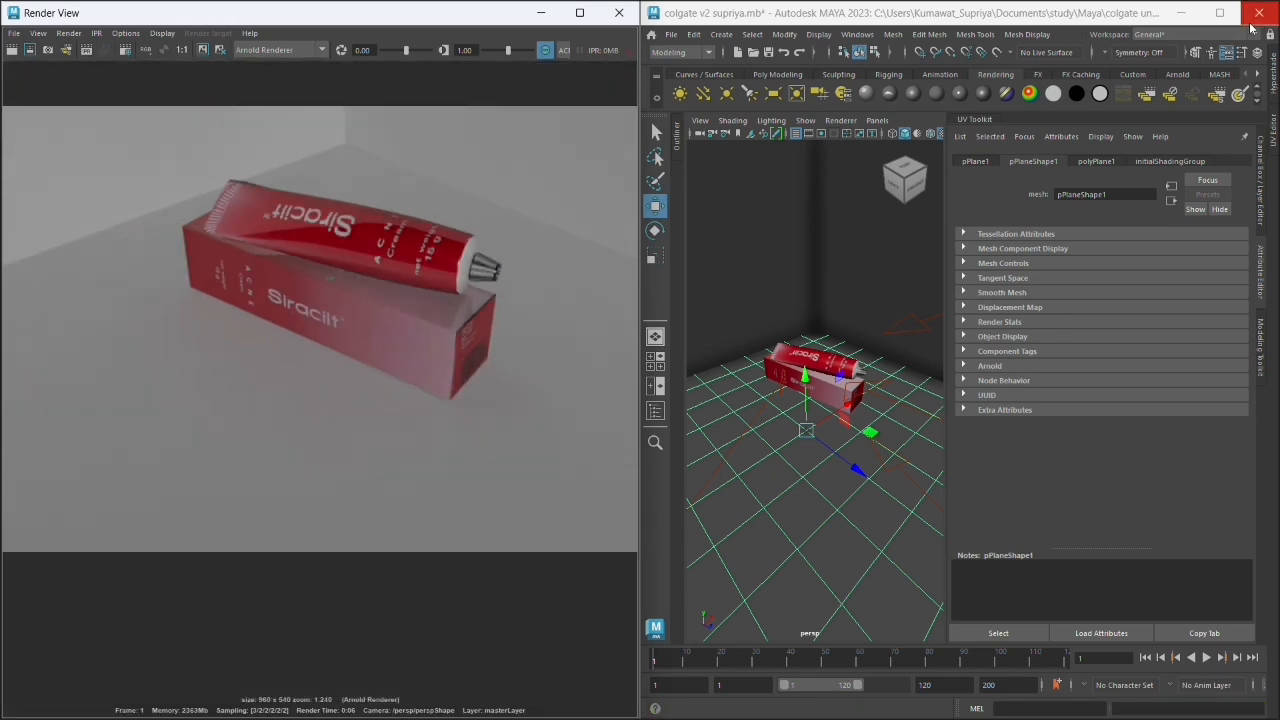
# - Maximize the Maya window, float the render window over it, and inspect the rendered packaging at different zoom levels
pyautogui.click(1220, 13)
pyautogui.moveTo(368, 13); pyautogui.dragTo(606, 166)
pyautogui.scroll(-1, 596, 359)
pyautogui.scroll(3, 596, 359)
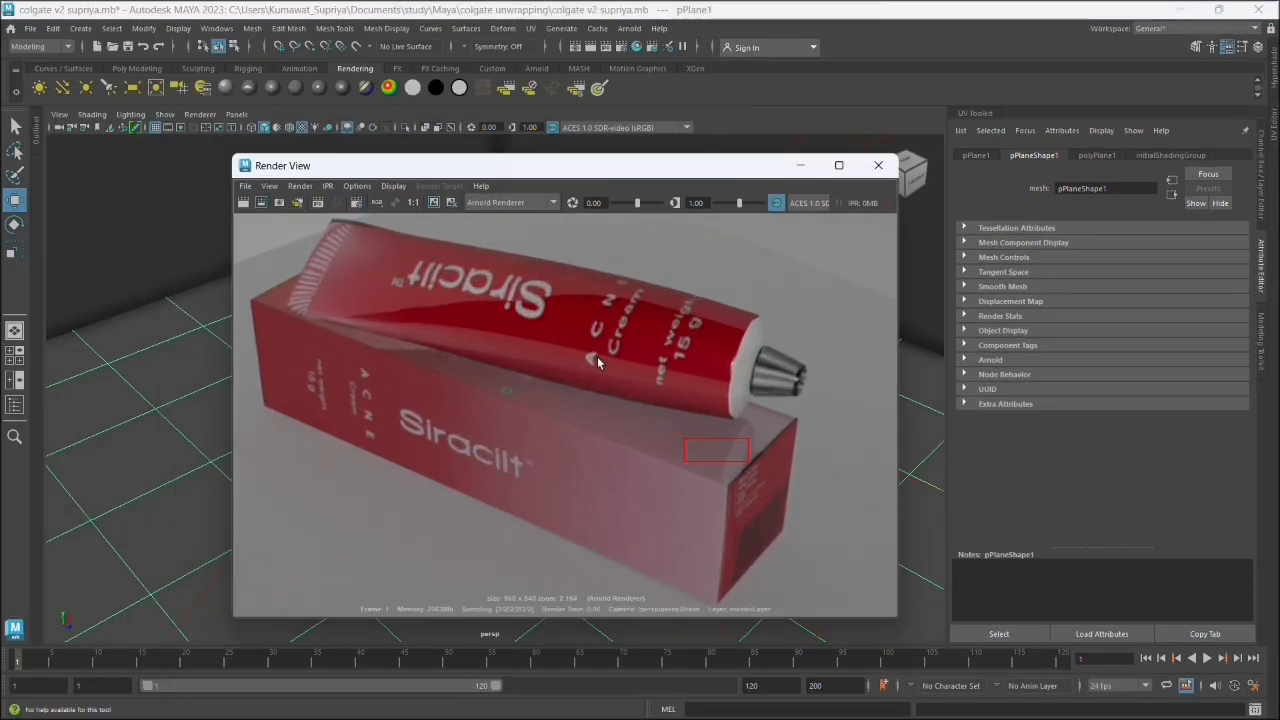
pyautogui.scroll(-4, 500, 330)
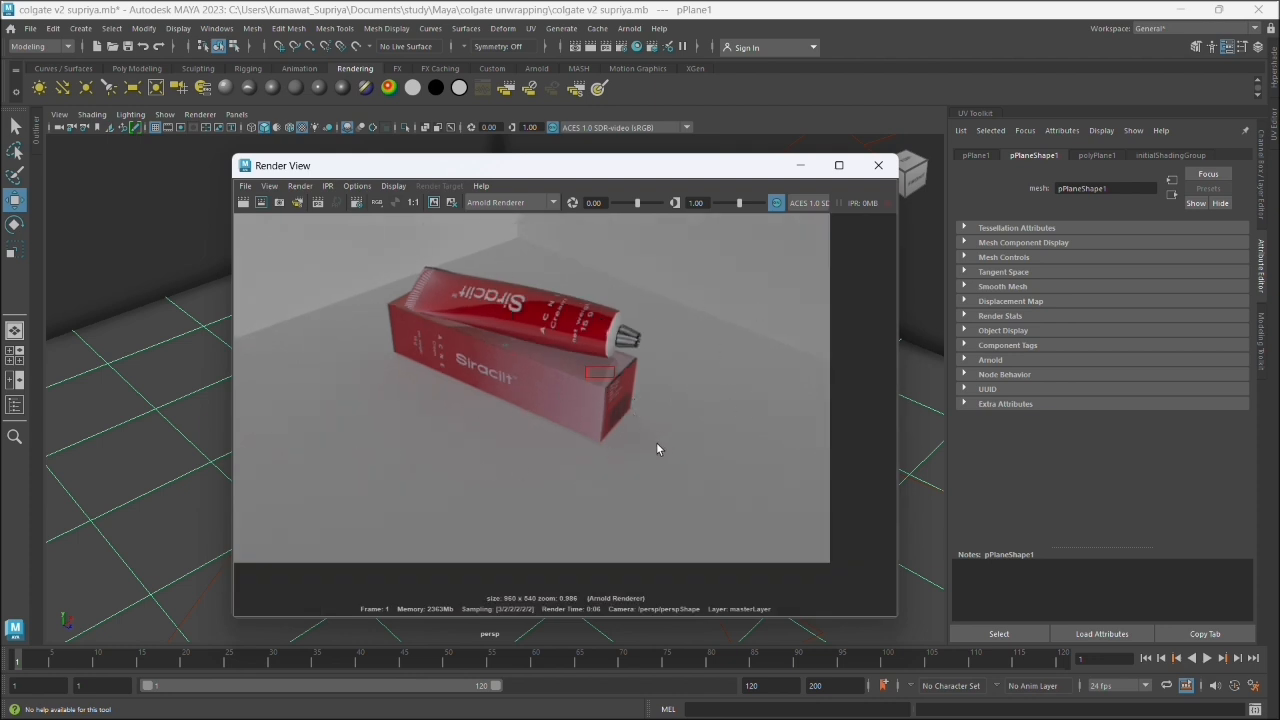
pyautogui.scroll(1, 612, 381)
# - Save the rendered image as a JPEG named output in the colgate unwrapping\images folder and close the render window
pyautogui.click(245, 186)
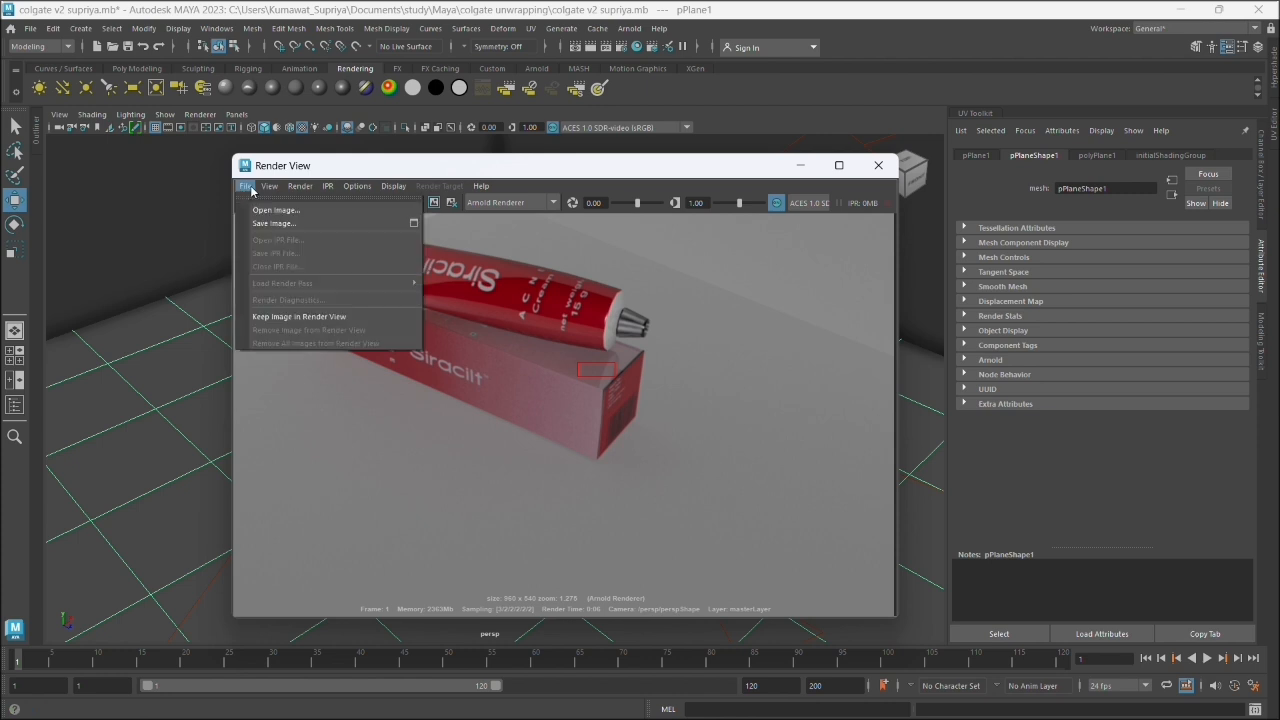
pyautogui.click(266, 223)
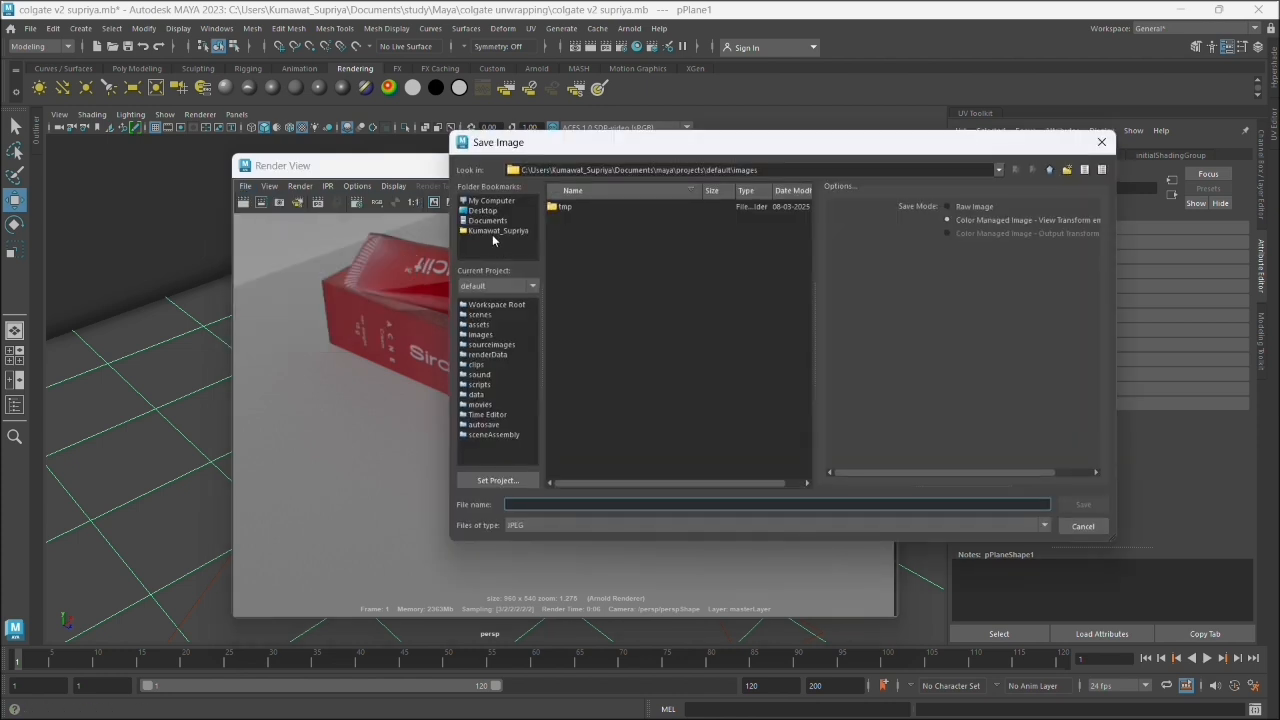
pyautogui.click(490, 221)
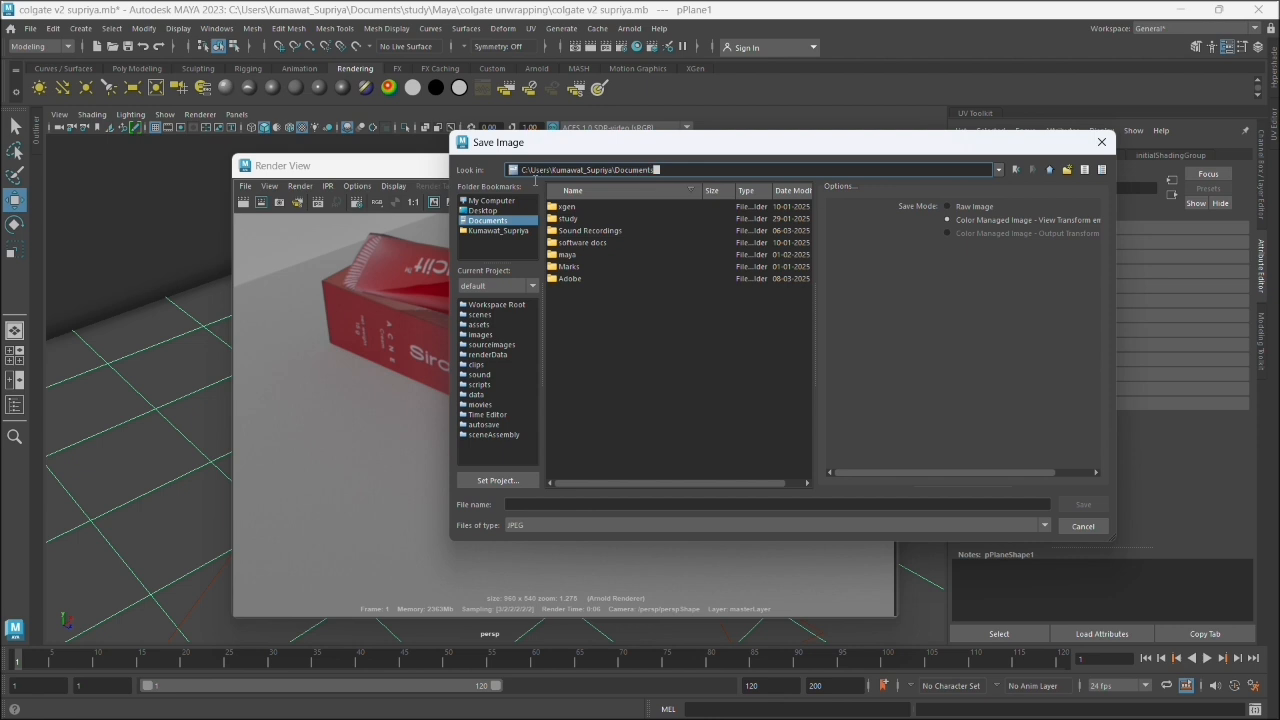
pyautogui.moveTo(535, 181); pyautogui.dragTo(510, 168)
pyautogui.write('C:\\Users\\Kumawat_Supriya\\Documents\\study\\Maya\\colgate unwrapping\\images')
pyautogui.press('Return')
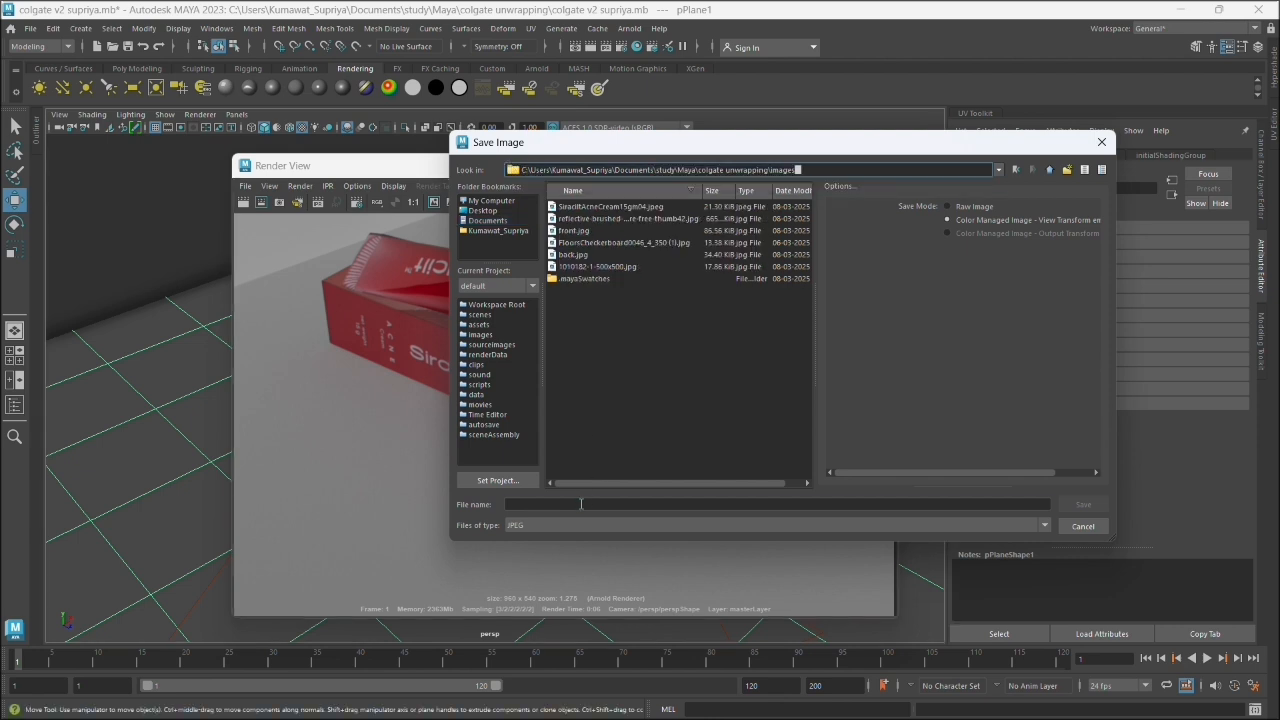
pyautogui.click(583, 503)
pyautogui.write('cream')
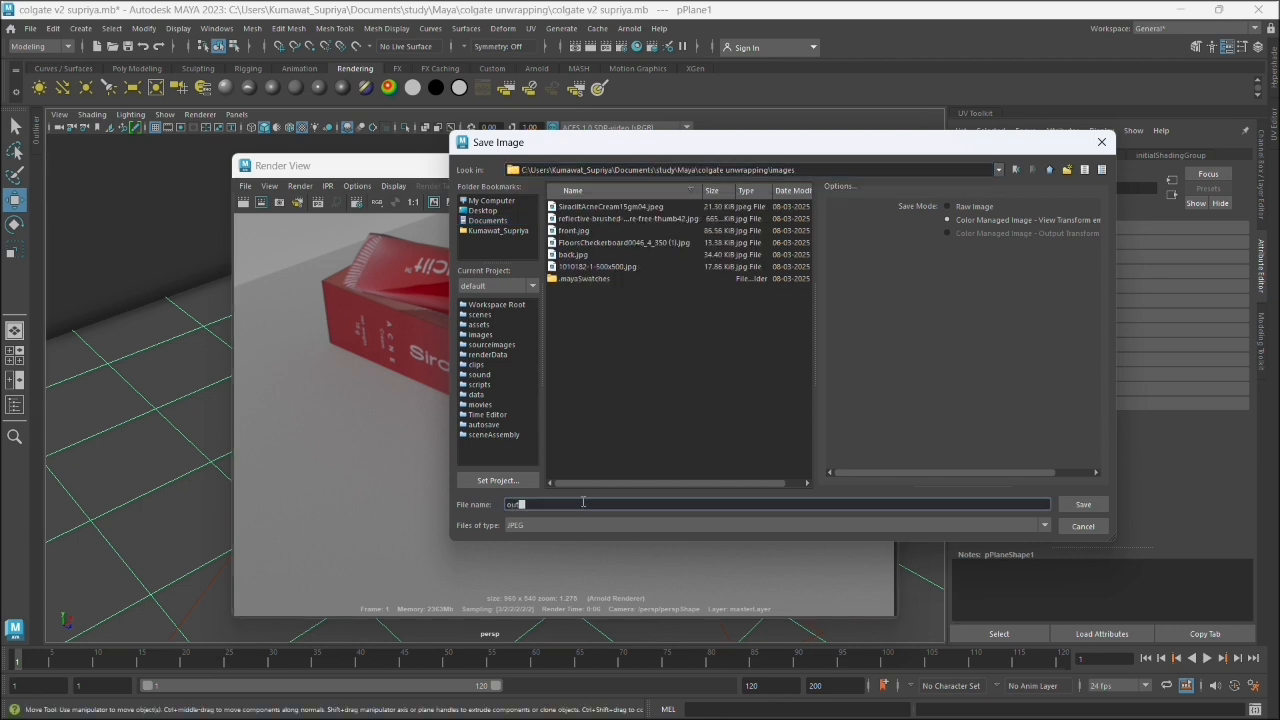
pyautogui.press('Return')
pyautogui.click(887, 172)
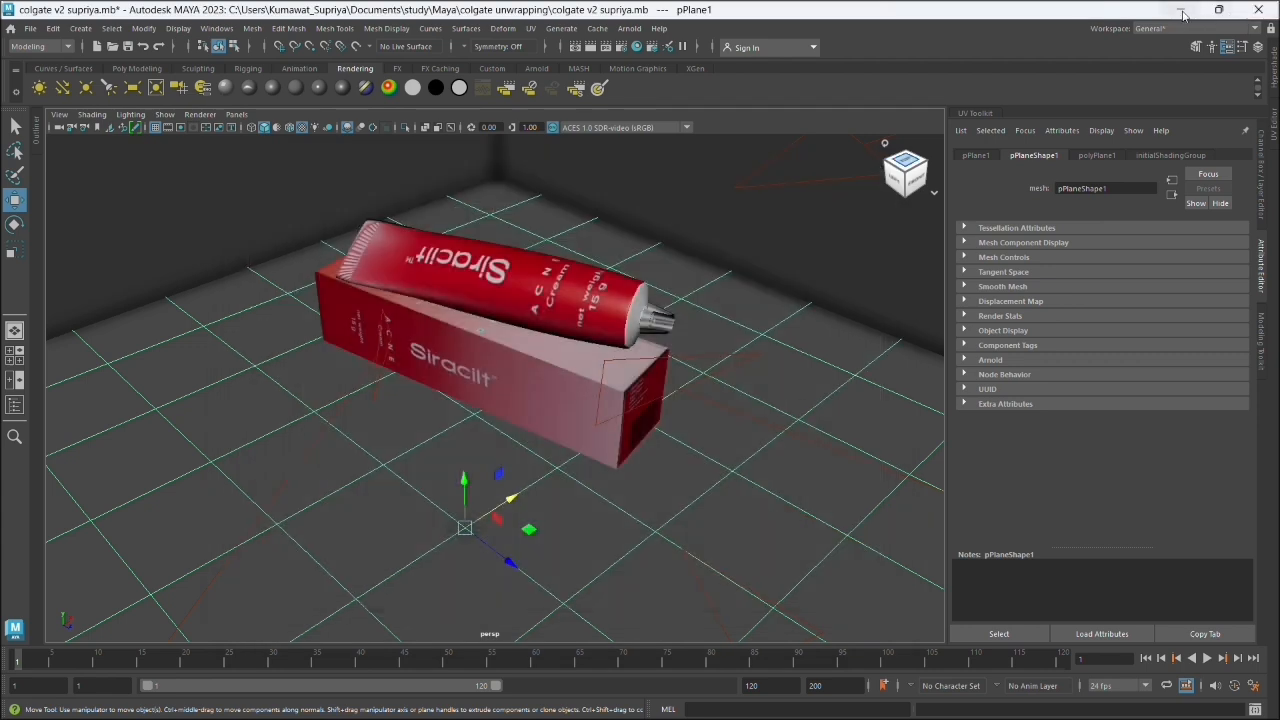
# - Minimize Maya, switch to File Explorer, go to the colgate unwrapping\images folder, and open output.jpg
pyautogui.click(1177, 9)
pyautogui.click(754, 703)
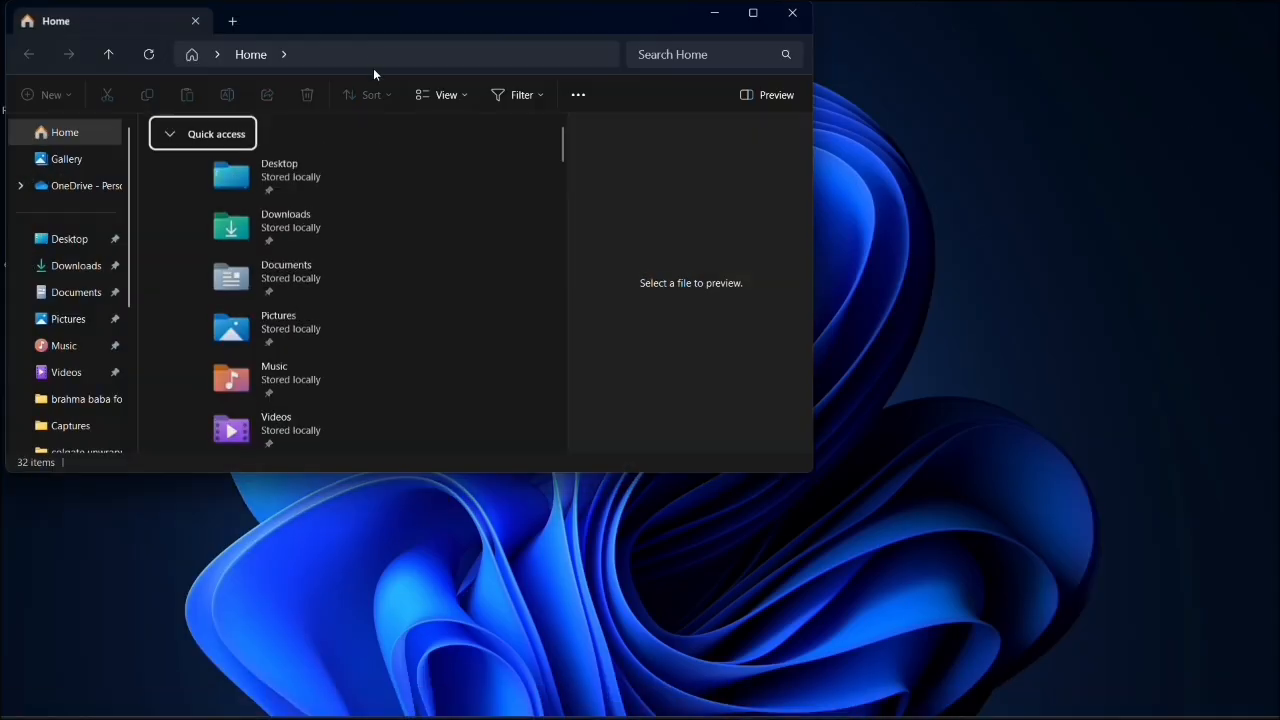
pyautogui.click(374, 56)
pyautogui.write('C:\\Users\\Kumawat_Supriya\\Documents\\study\\Maya\\colgate unwrapping\\images')
pyautogui.press('Return')
pyautogui.scroll(-4, 329, 271)
pyautogui.click(467, 288)
pyautogui.doubleClick(467, 288)
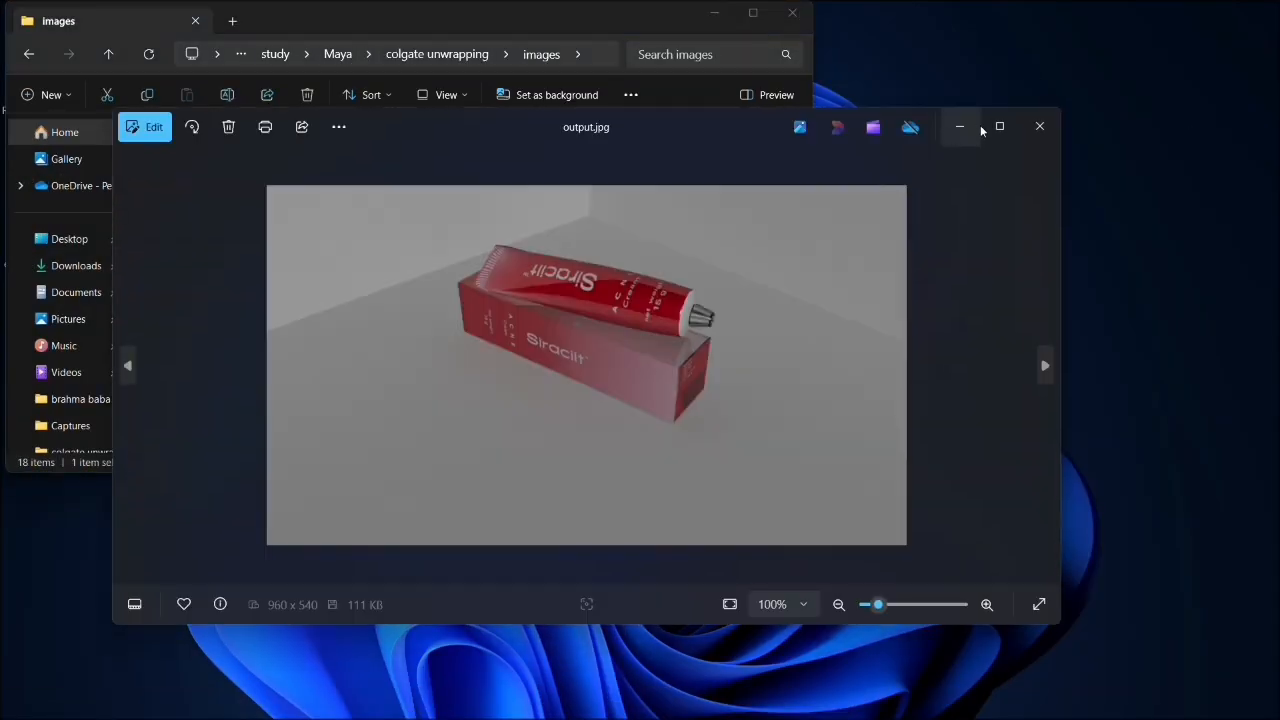
# - Maximize the image viewer and examine the saved render of the tube and box up close
pyautogui.click(1000, 125)
pyautogui.scroll(8, 679, 330)
pyautogui.moveTo(762, 241); pyautogui.dragTo(743, 357)
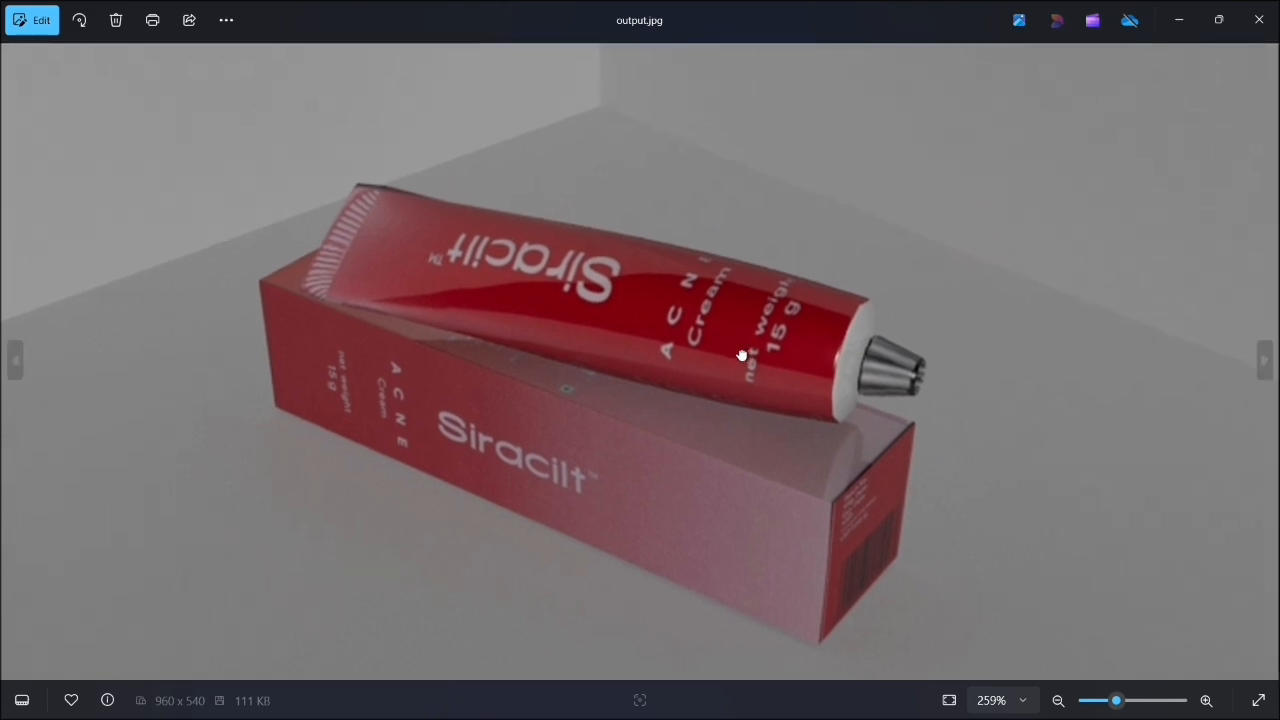
pyautogui.scroll(1, 737, 366)
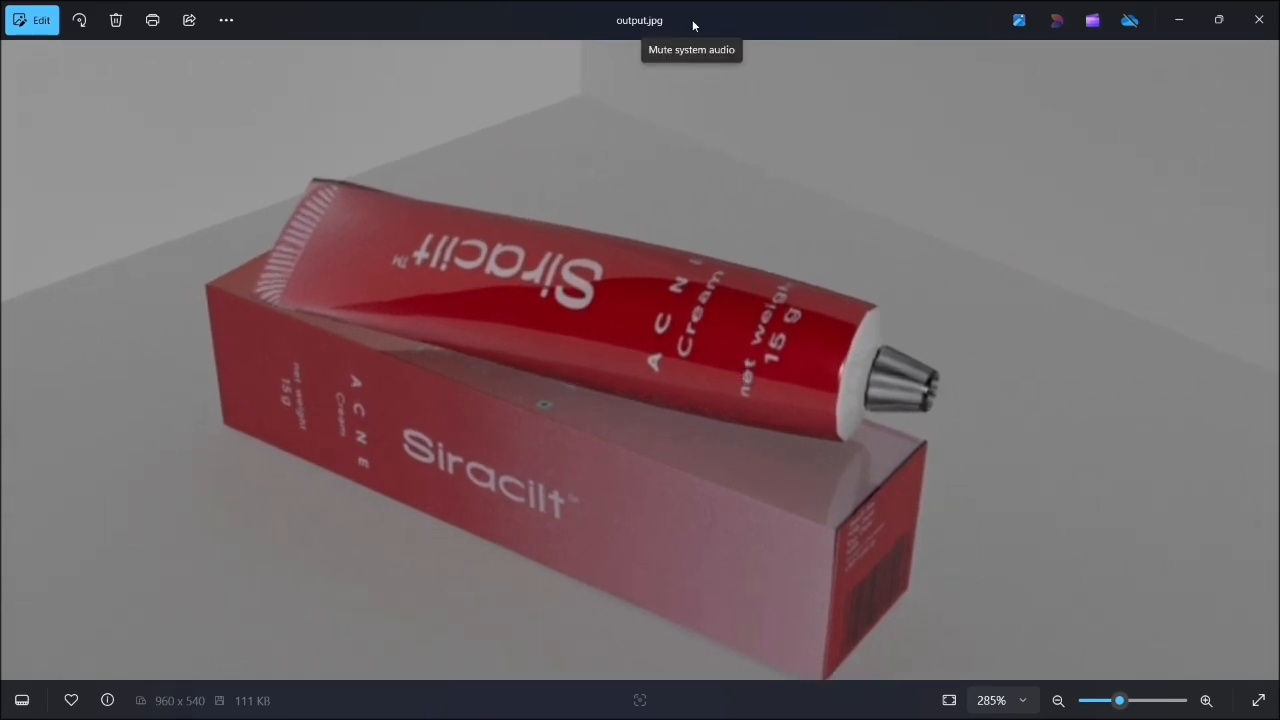